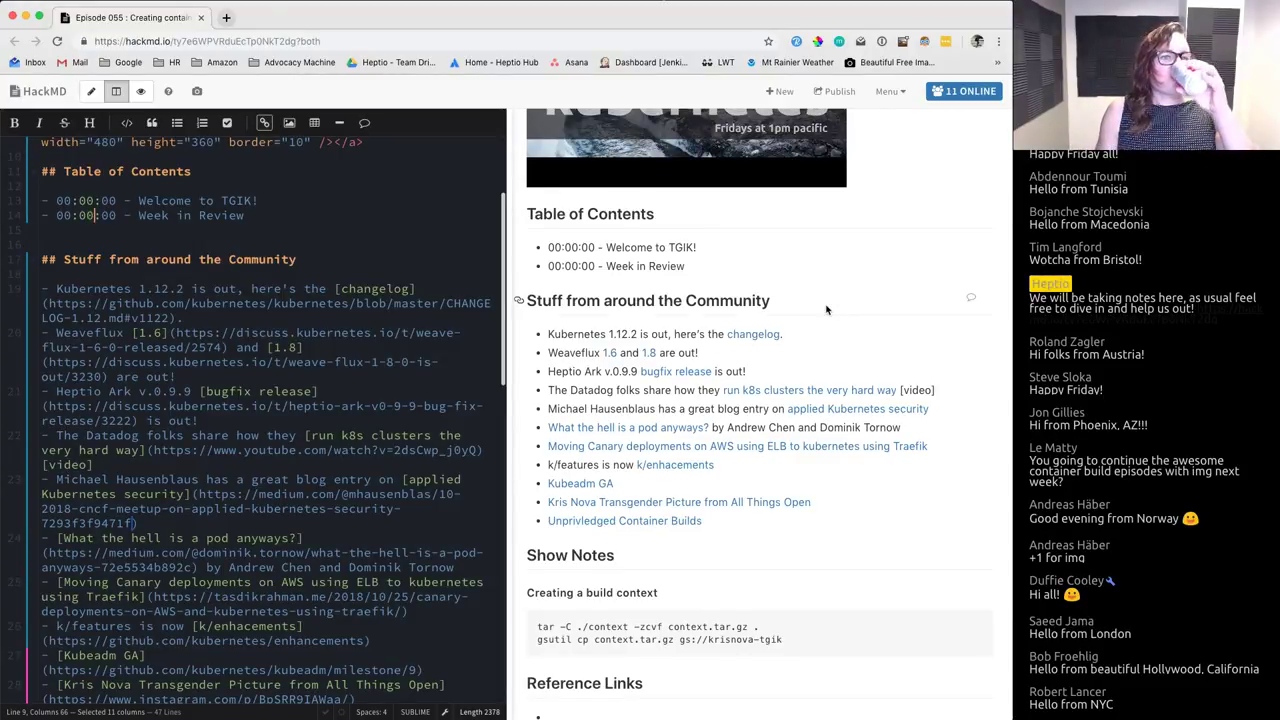
Step: Correct the Week in Review timestamp to 00:04:12
type("4")
key("BackSpace")
key("BackSpace")
type("12")
type("- -")
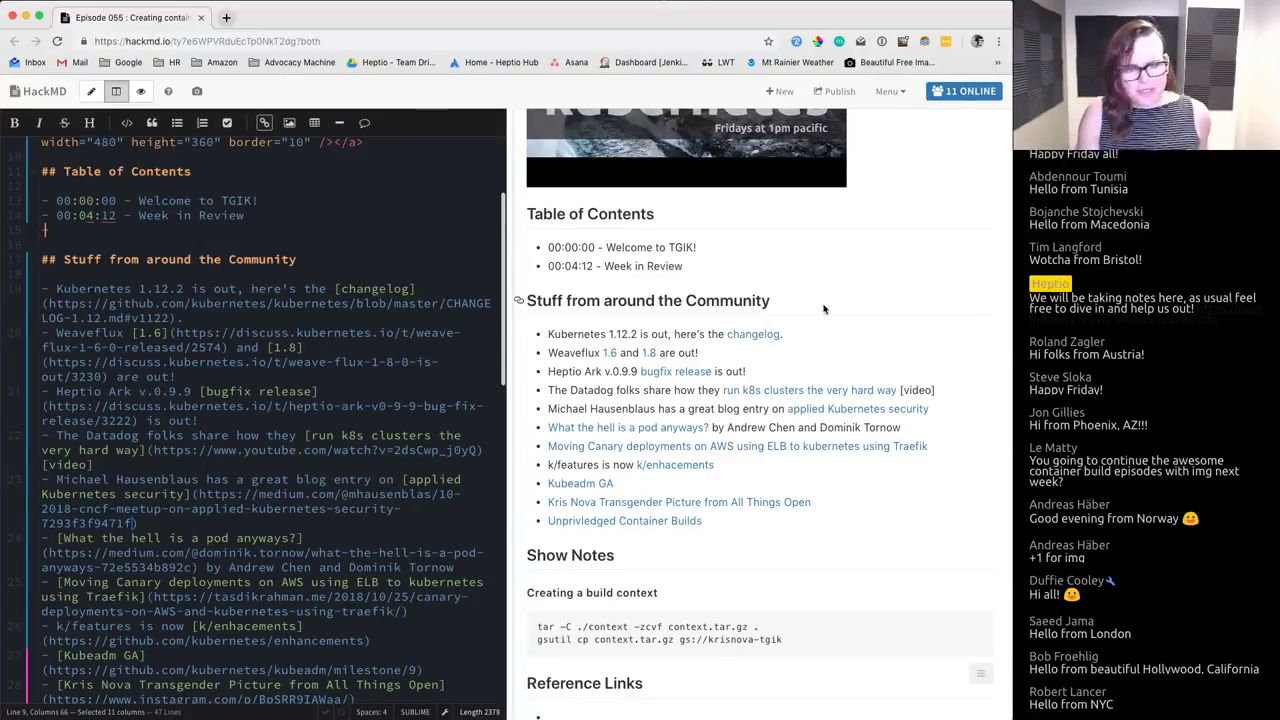
Step: Start a new '- 00' table-of-contents line and open the Kubernetes 1.12 changelog link
key("BackSpace")
type("00")
left_click(757, 355)
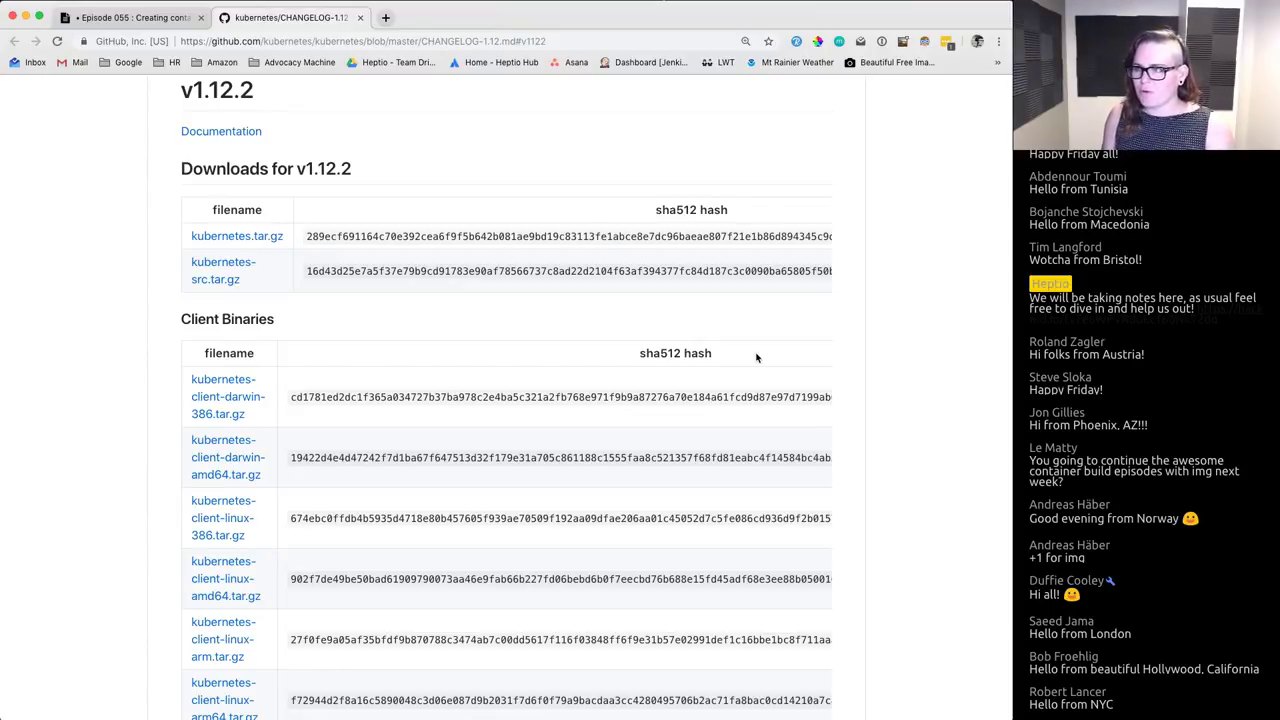
Step: Skim the v1.12.2 downloads and notable changes, then go back to the Episode 055 notes
scroll(533, 216, "down", 6)
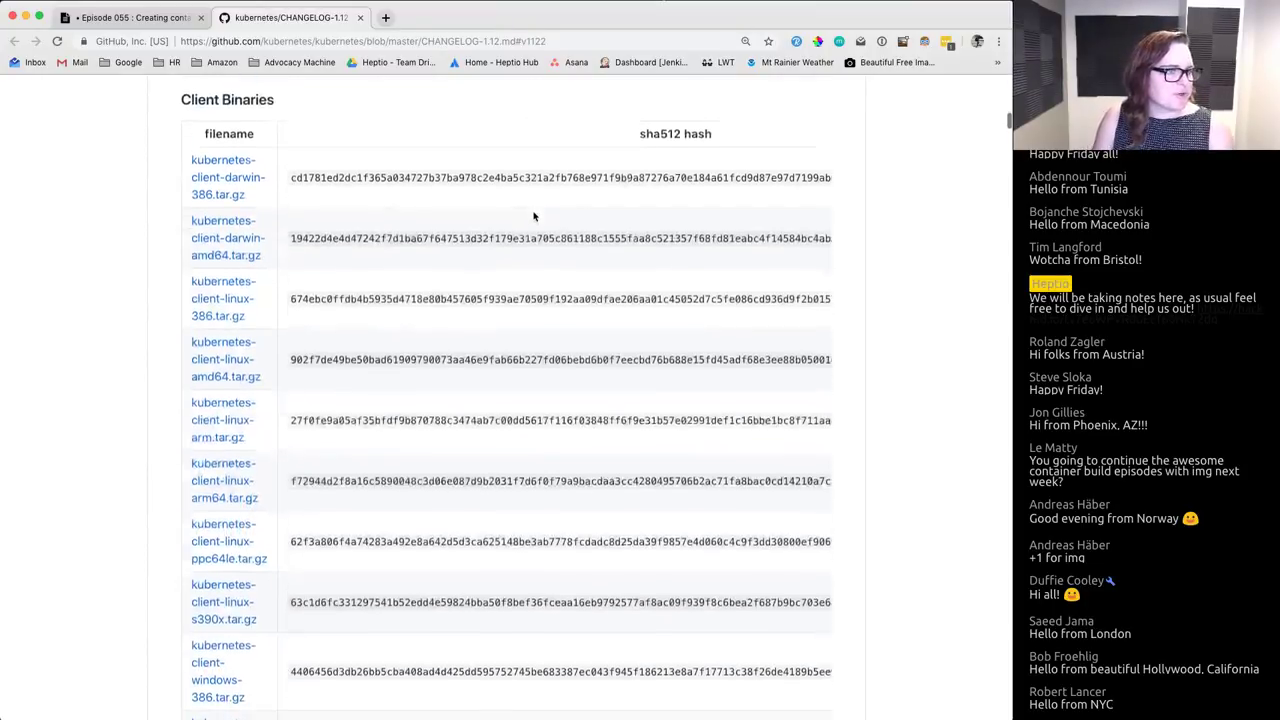
scroll(533, 216, "down", 12)
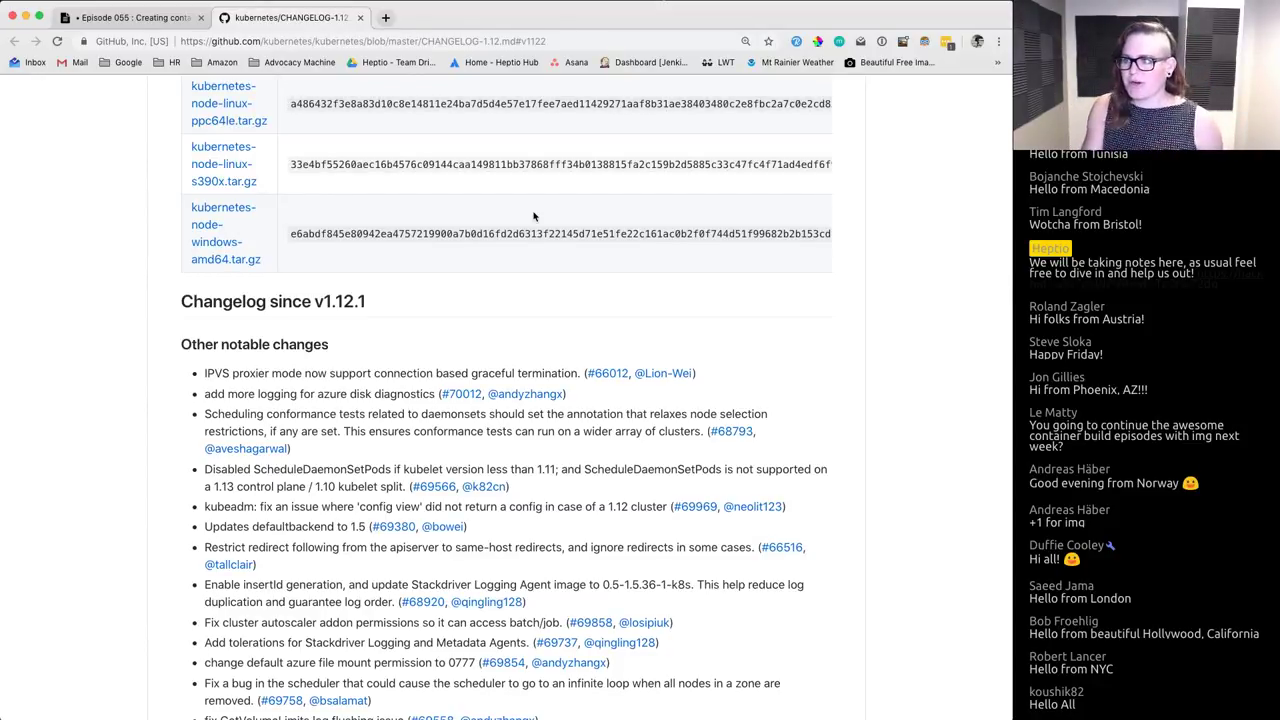
scroll(533, 216, "down", 3)
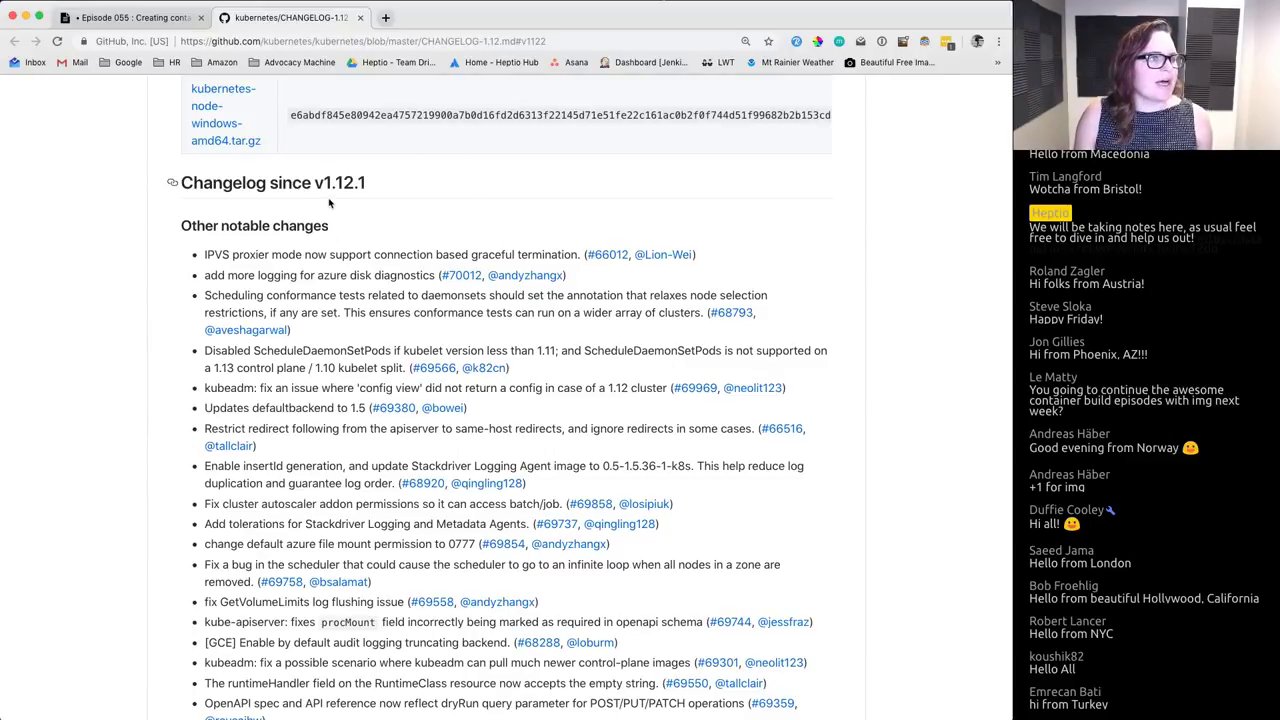
scroll(322, 200, "down", 6)
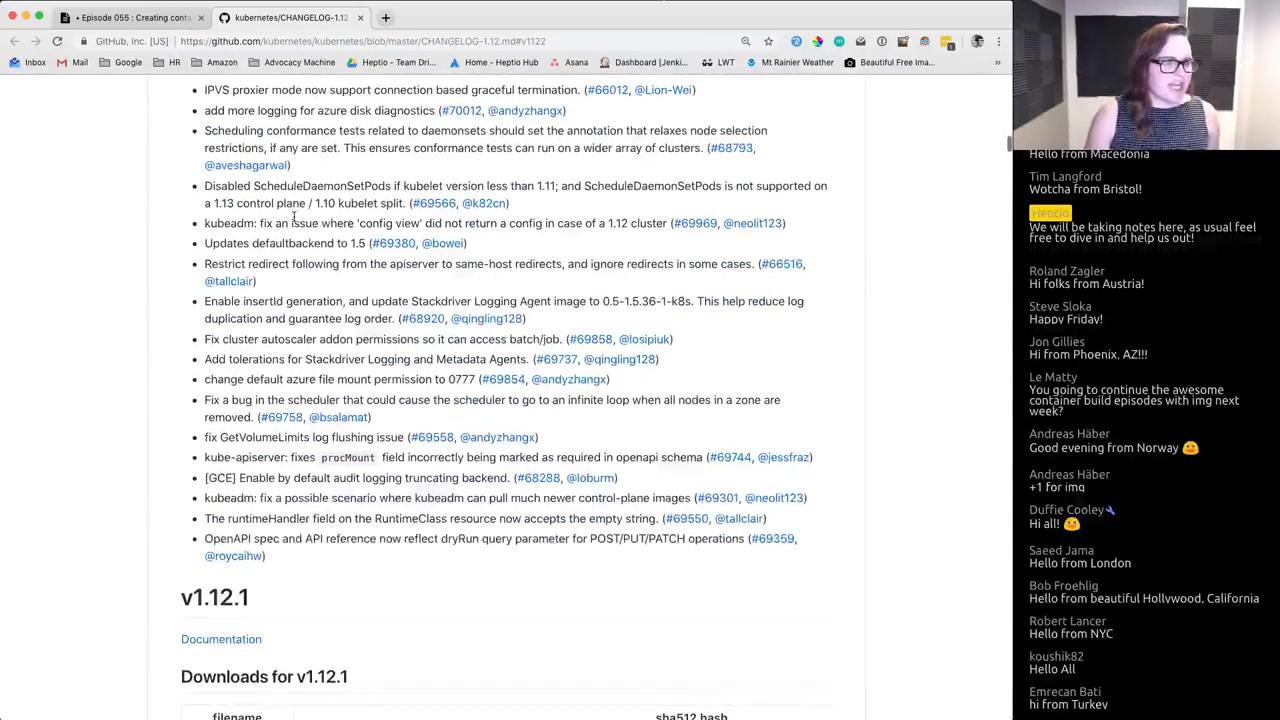
scroll(314, 196, "up", 4)
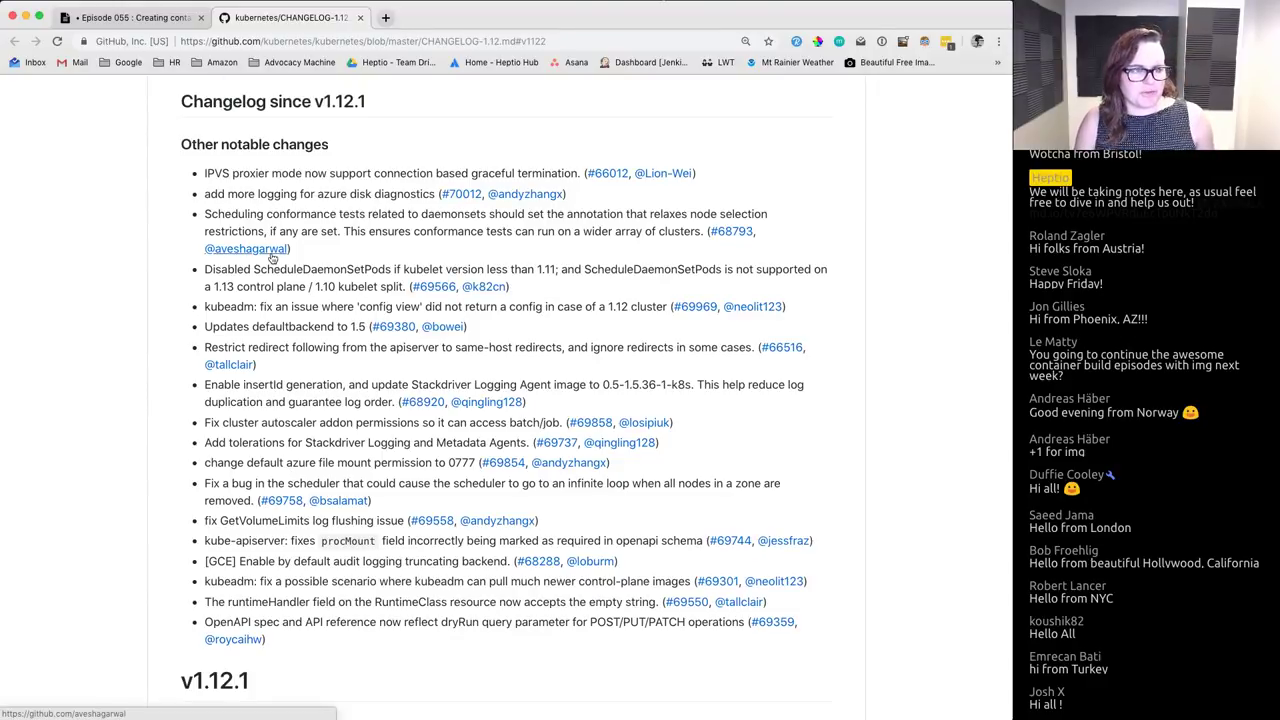
scroll(271, 257, "up", 15)
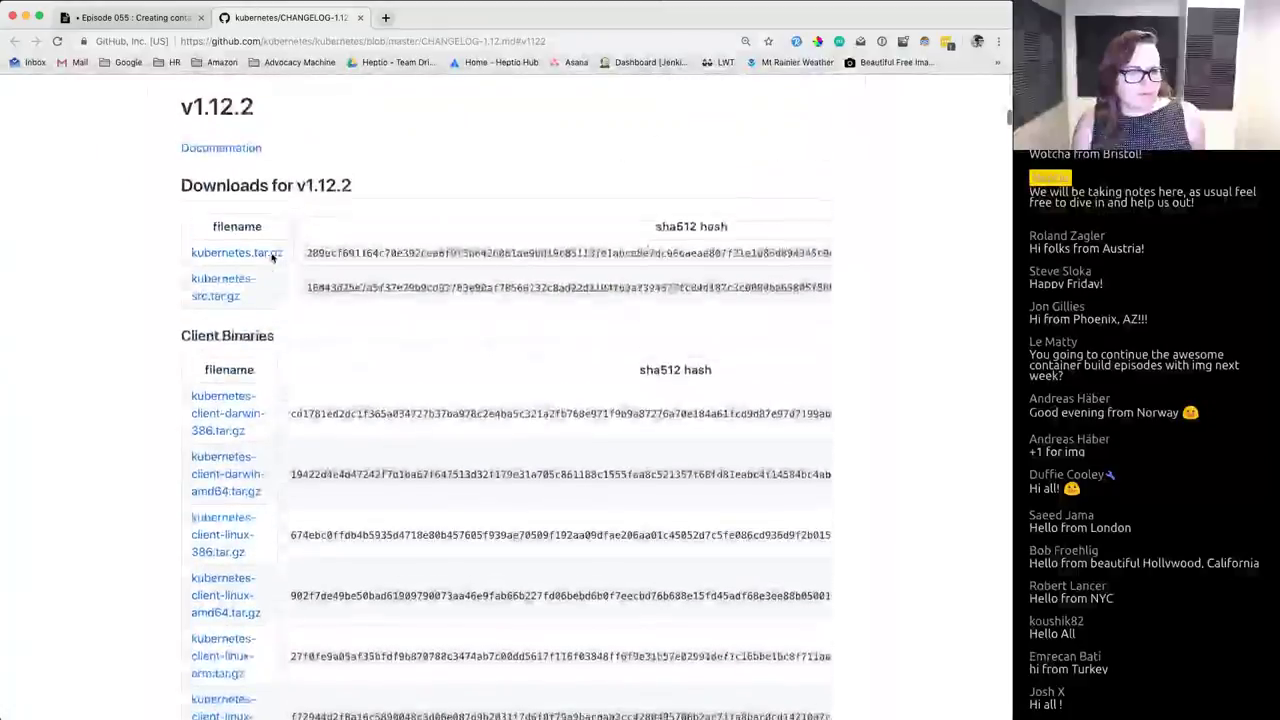
scroll(271, 257, "up", 10)
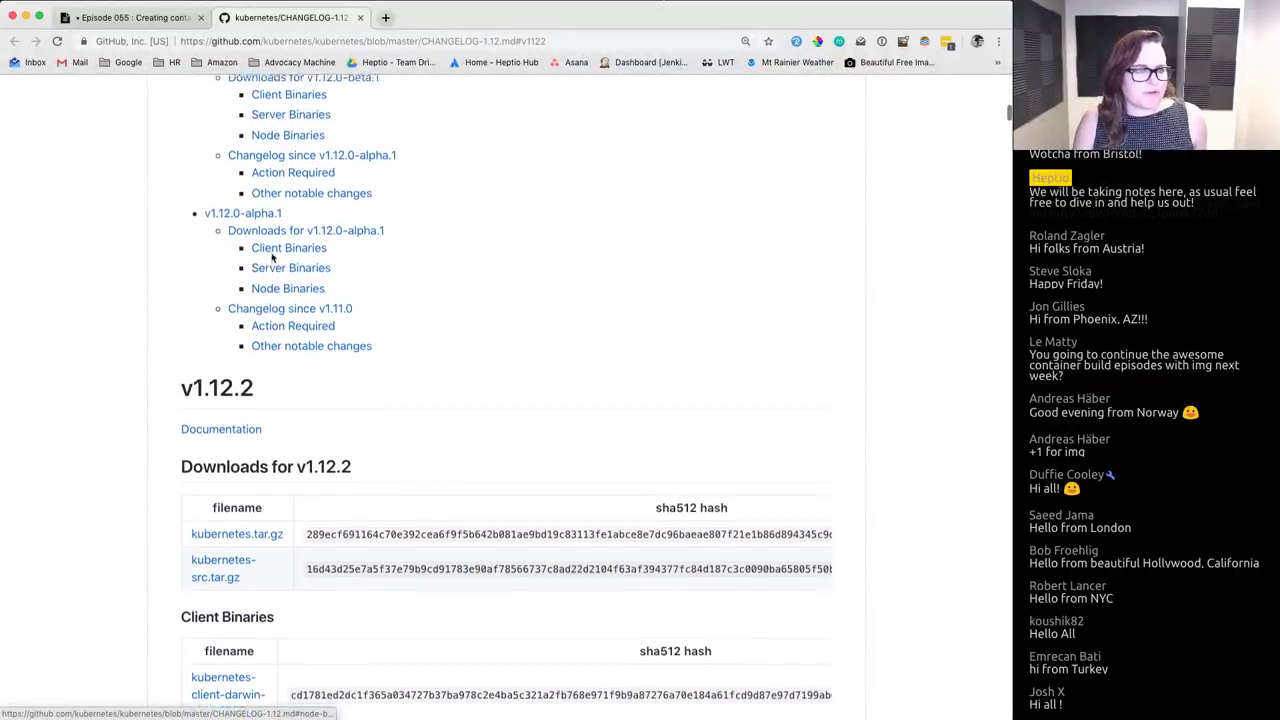
scroll(271, 257, "up", 5)
scroll(271, 257, "down", 5)
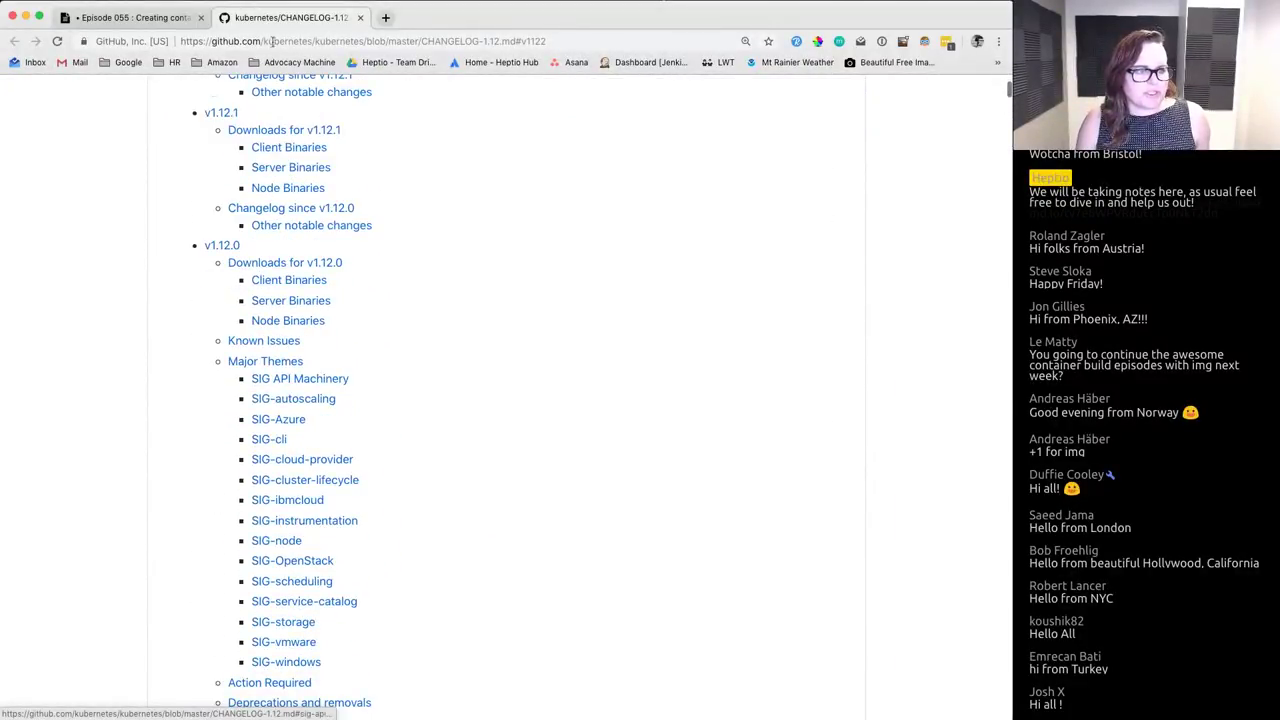
scroll(276, 302, "up", 3)
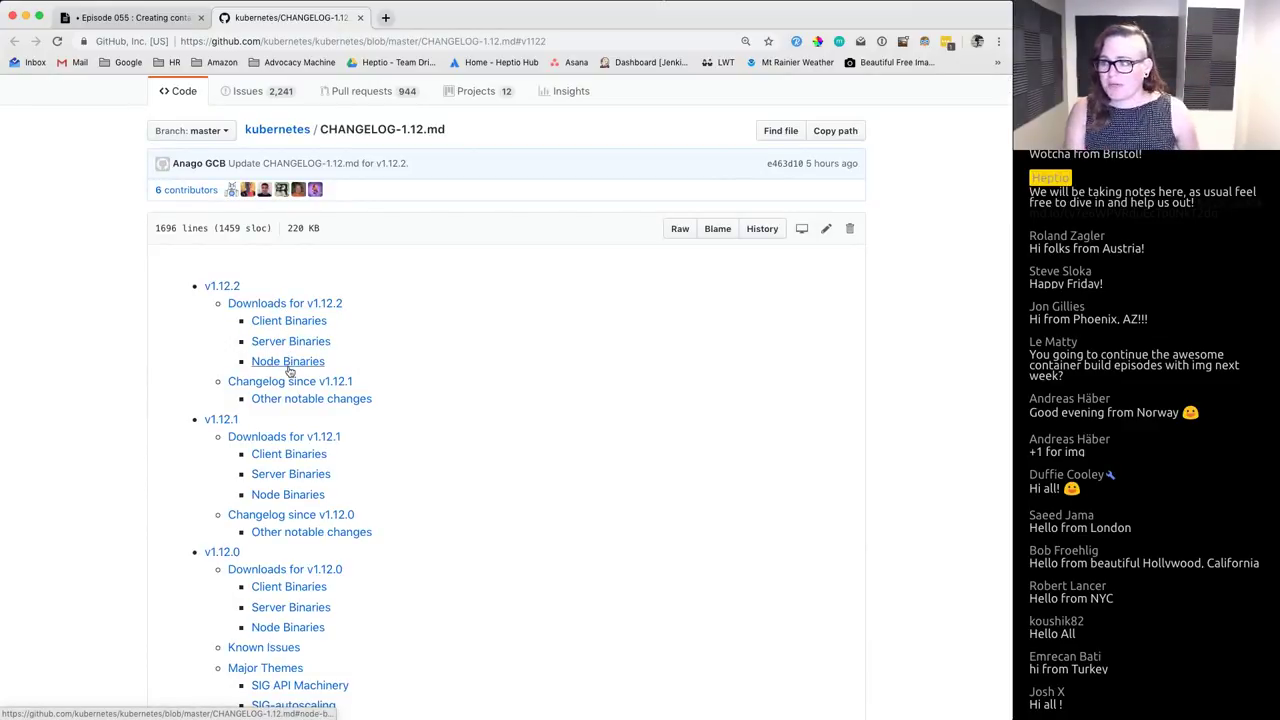
scroll(290, 371, "up", 2)
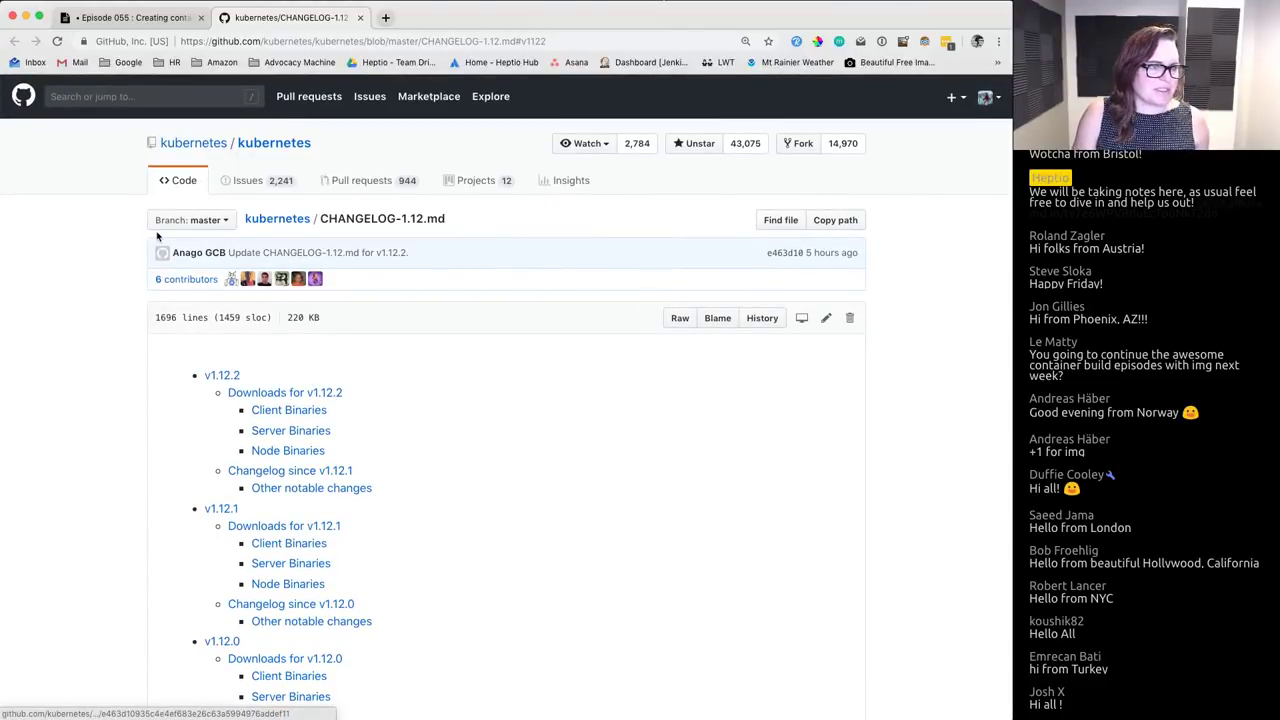
left_click(142, 24)
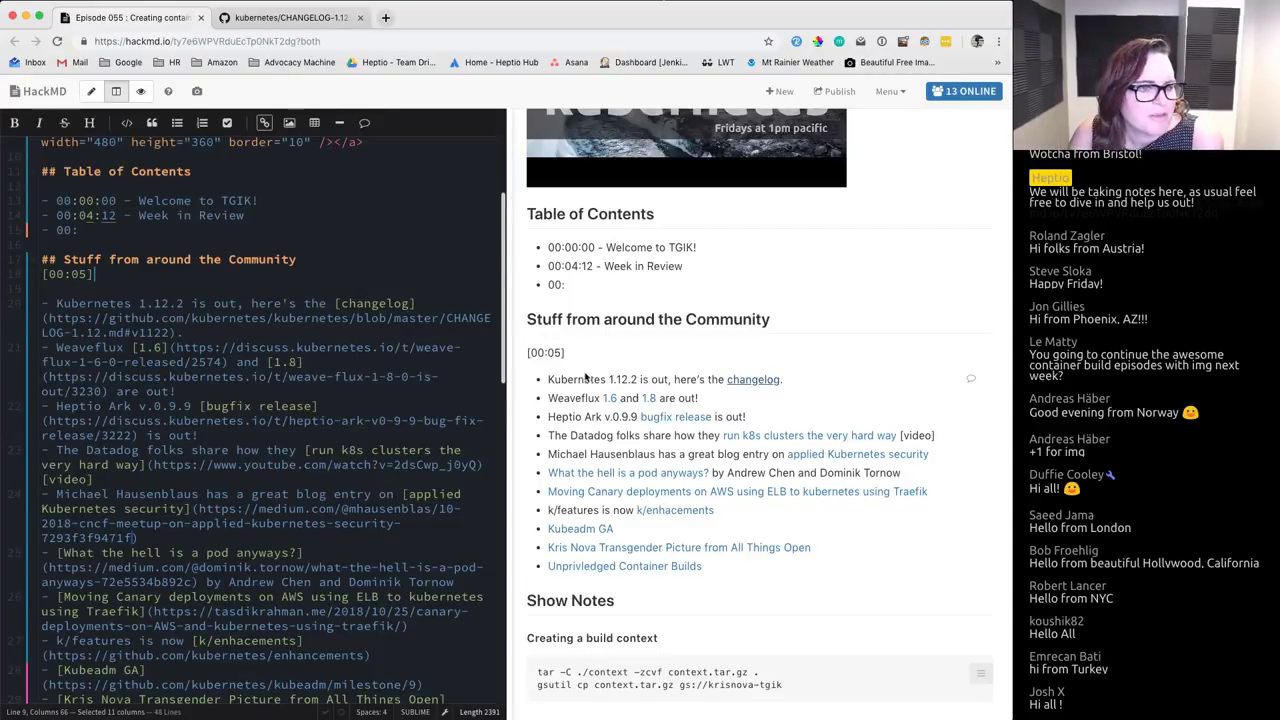
Step: Select the Weaveflux line in the preview and follow its '1.8' announcement link
triple_click(580, 397)
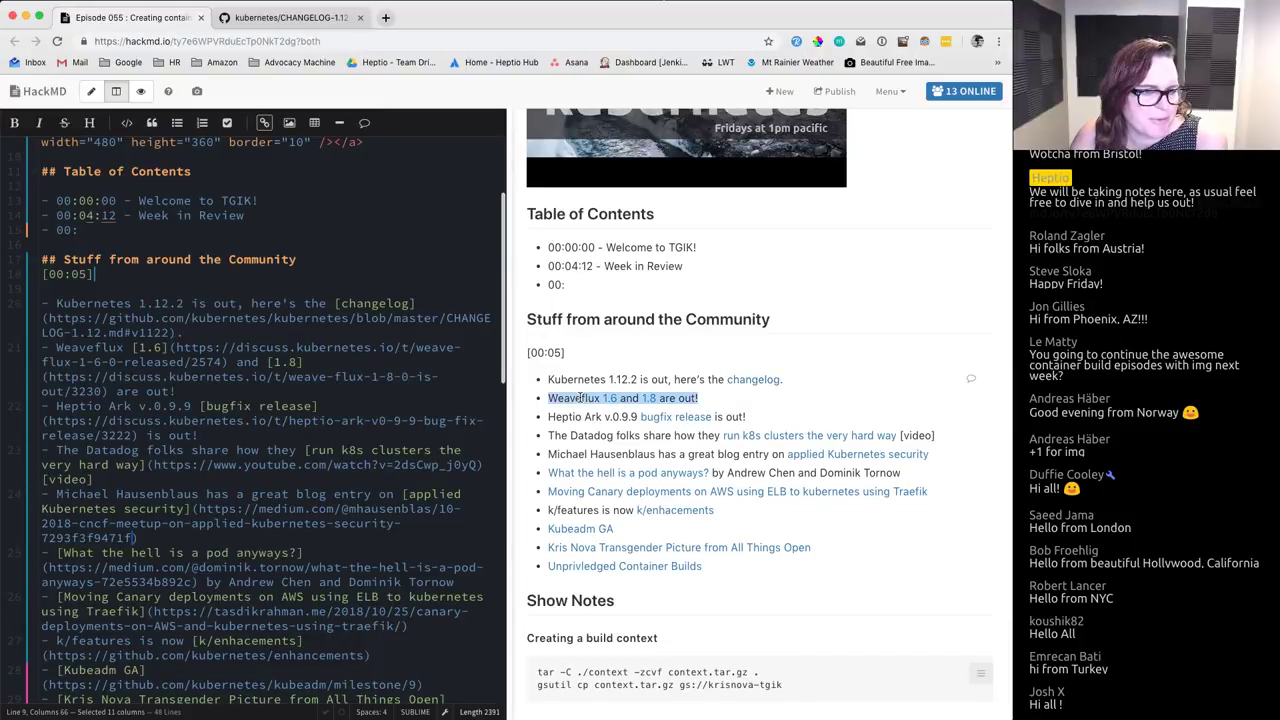
double_click(580, 397)
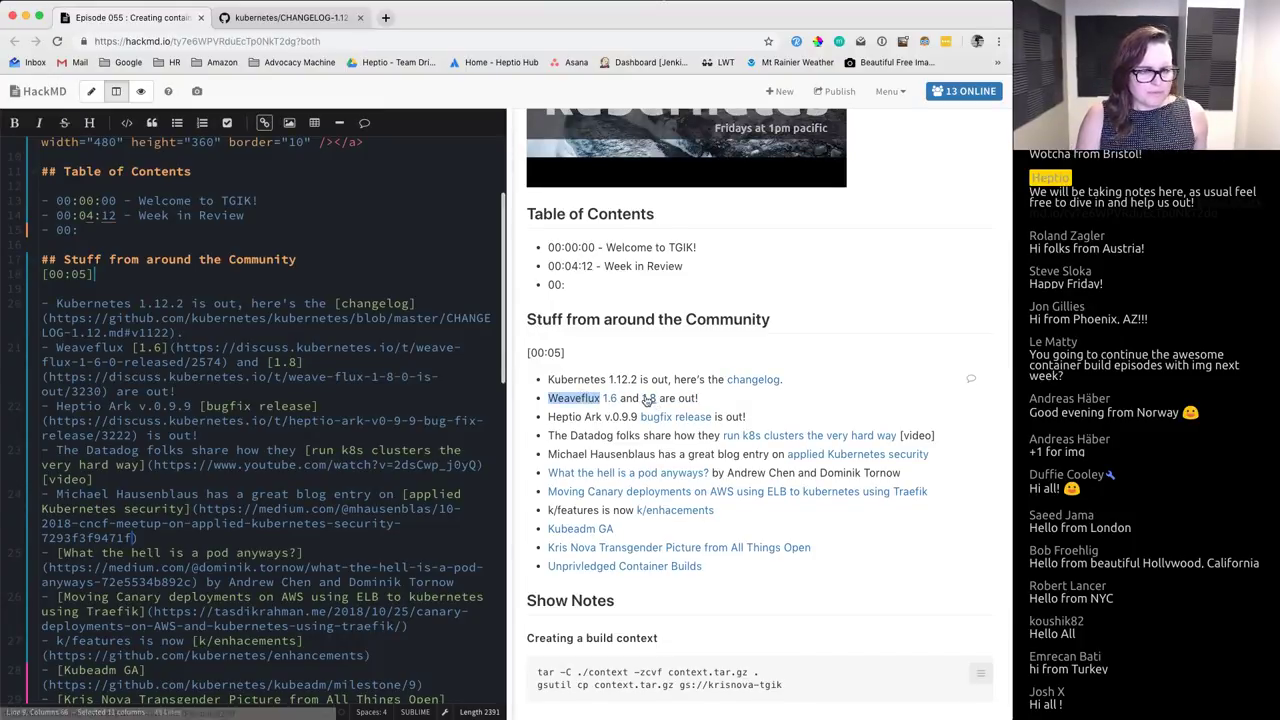
left_click(646, 399)
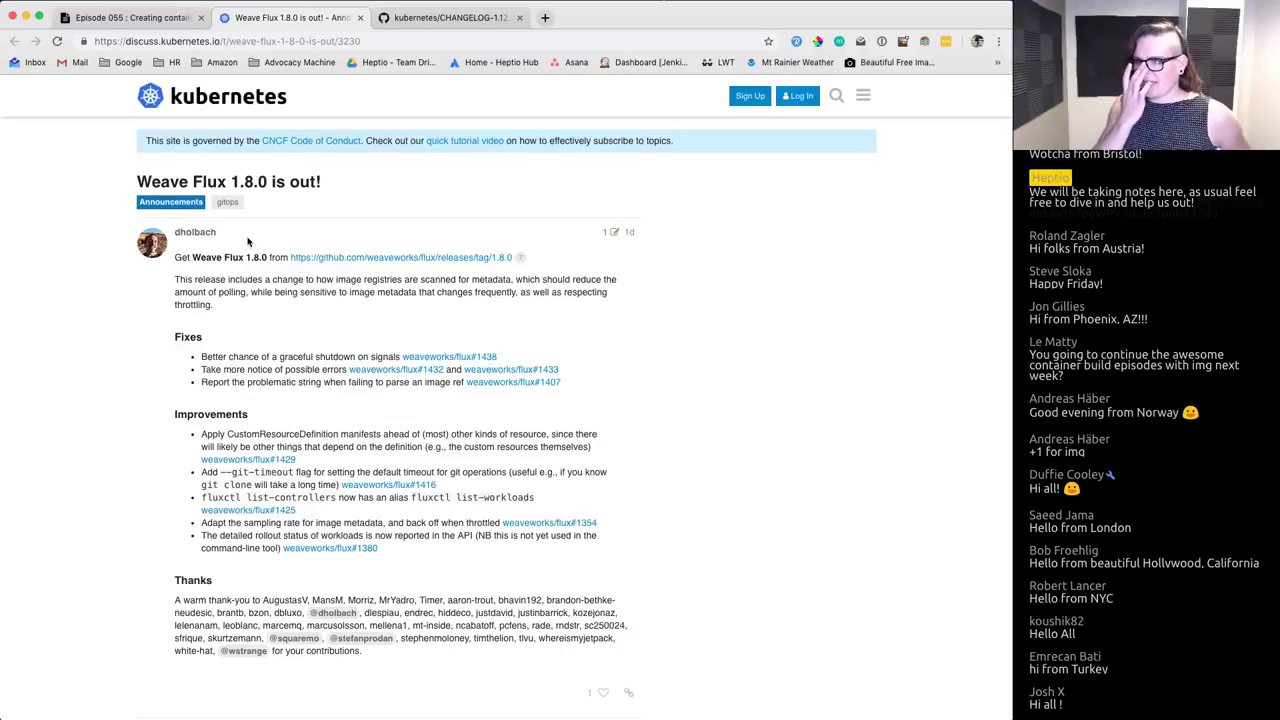
Step: Read the Weave Flux 1.8.0 post, return to the notes, and select 'Ark' in the Heptio line
scroll(250, 242, "down", 1)
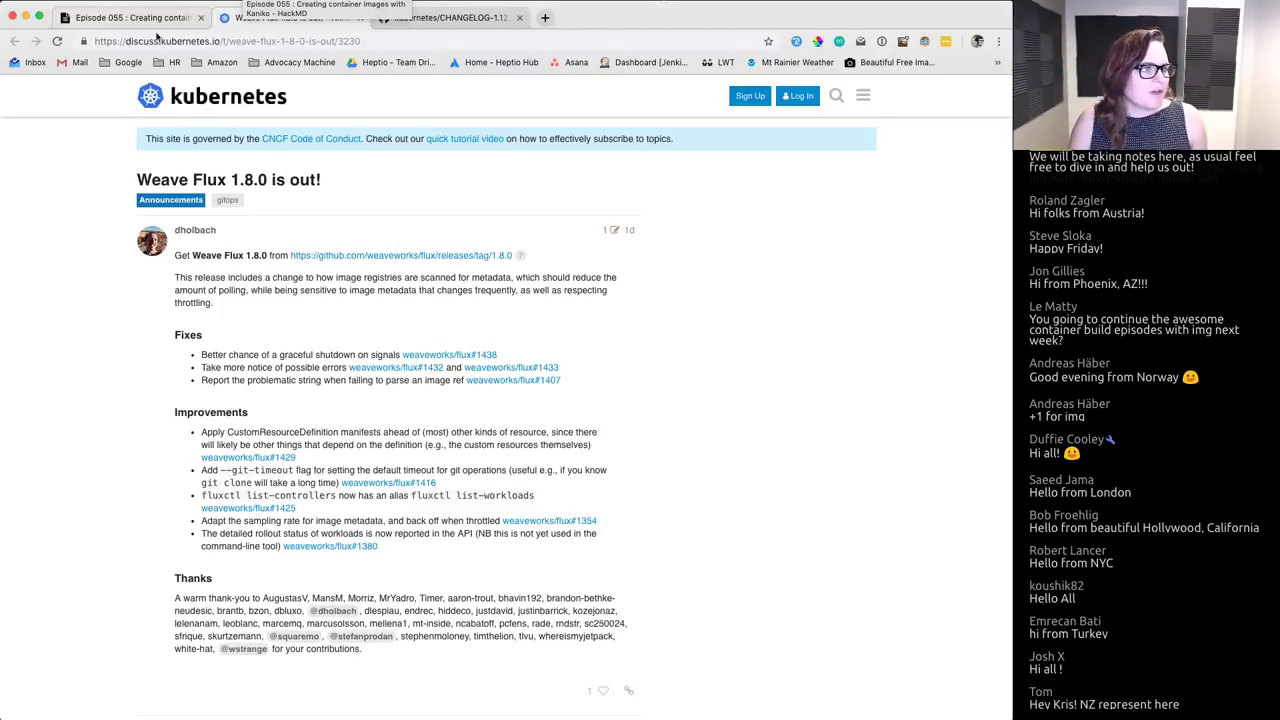
left_click(122, 18)
left_click_drag(584, 417, 601, 417)
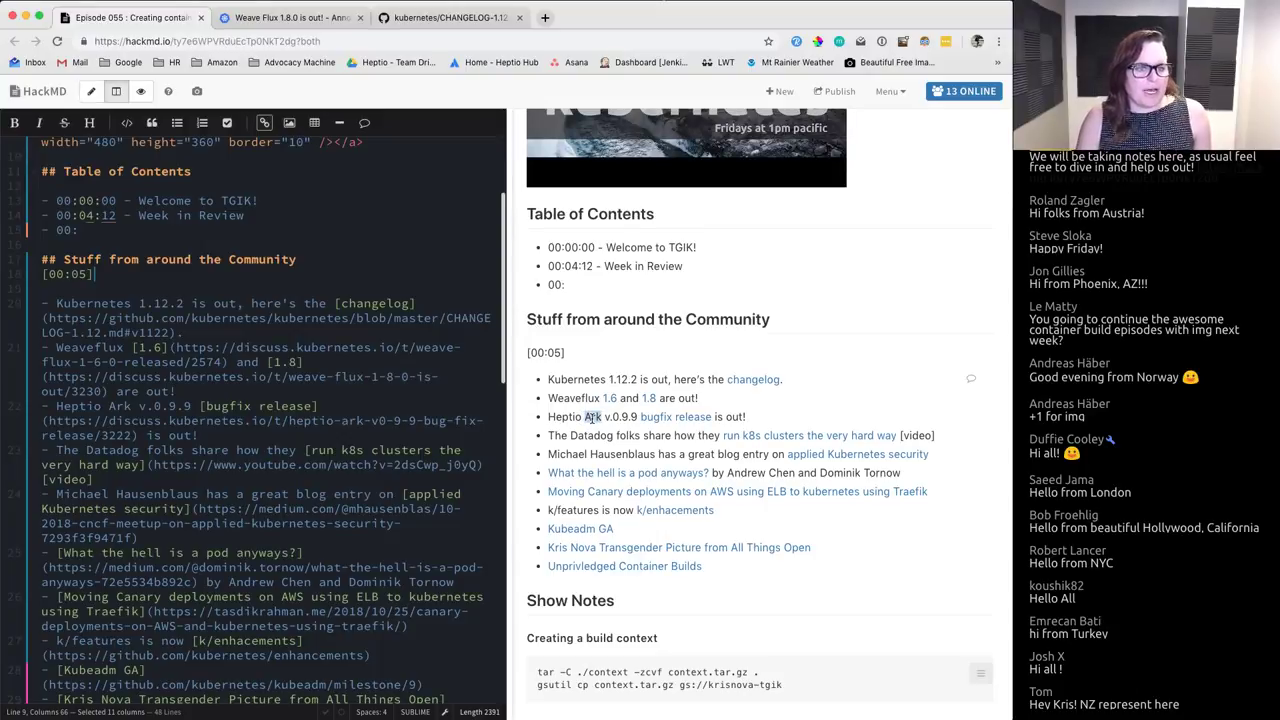
Step: Open the Heptio Ark v0.9.9 bug fix release post from the notes
left_click(658, 424)
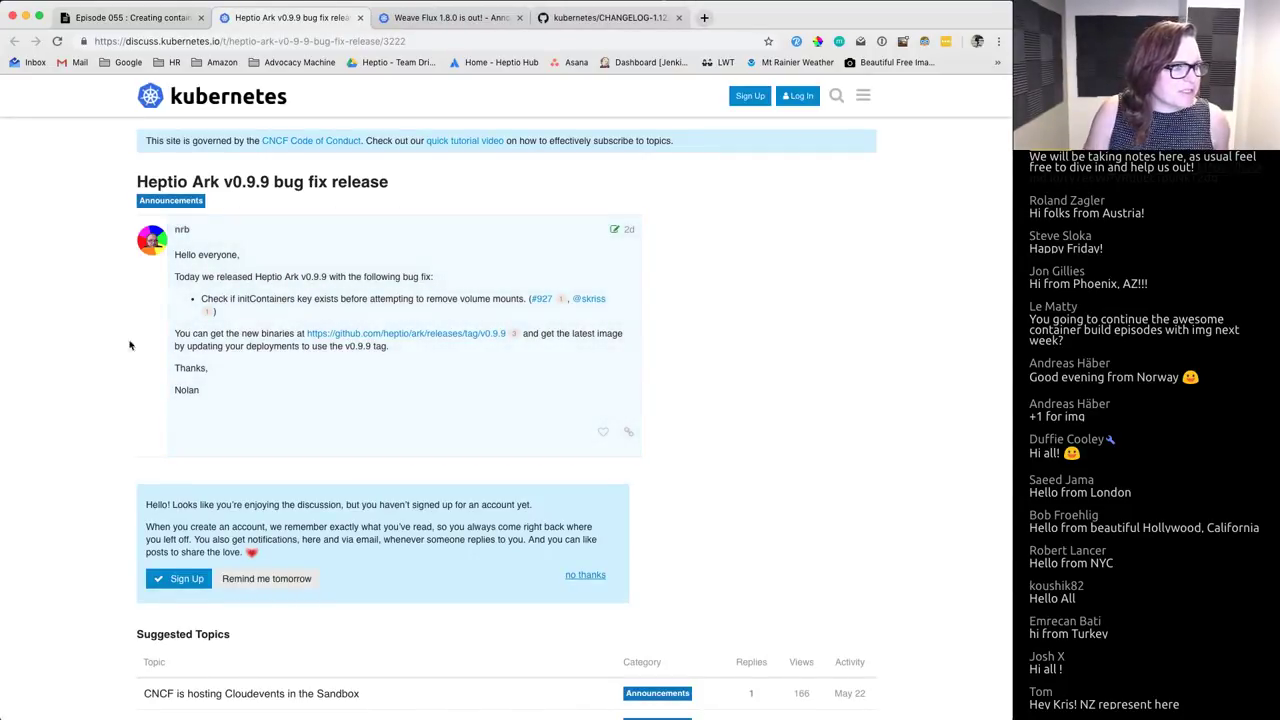
scroll(308, 305, "down", 2)
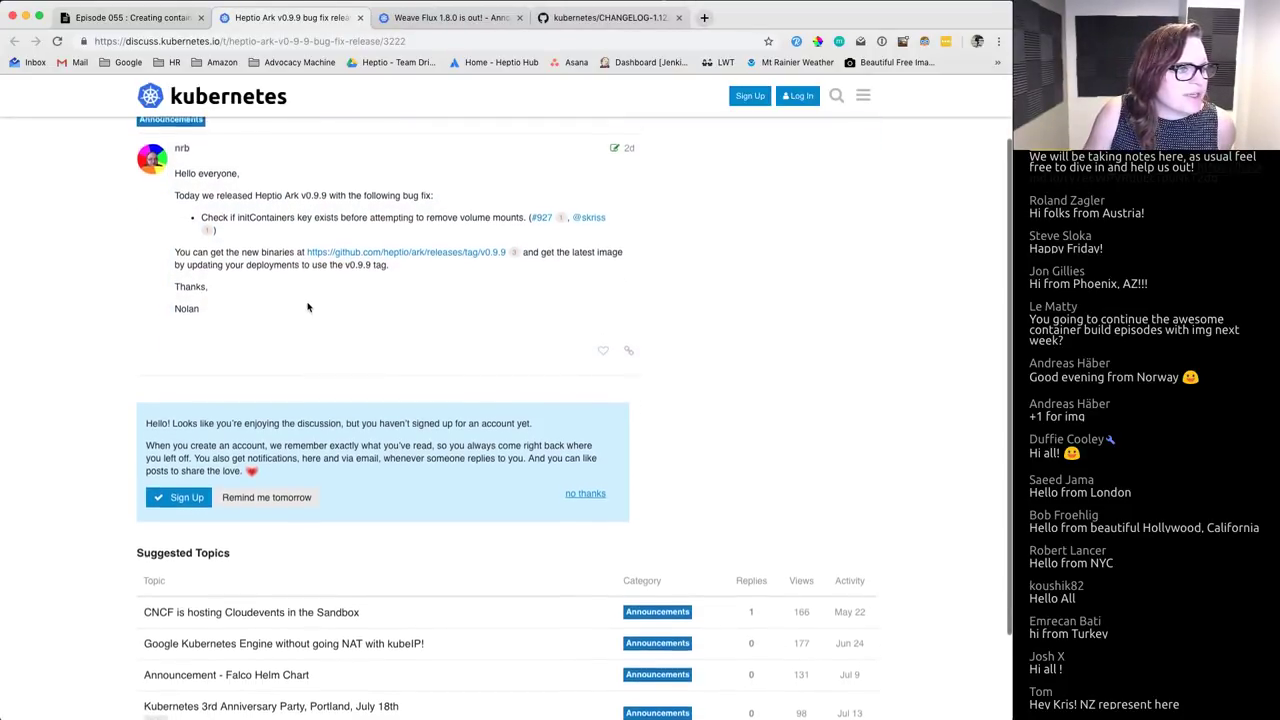
scroll(308, 307, "up", 2)
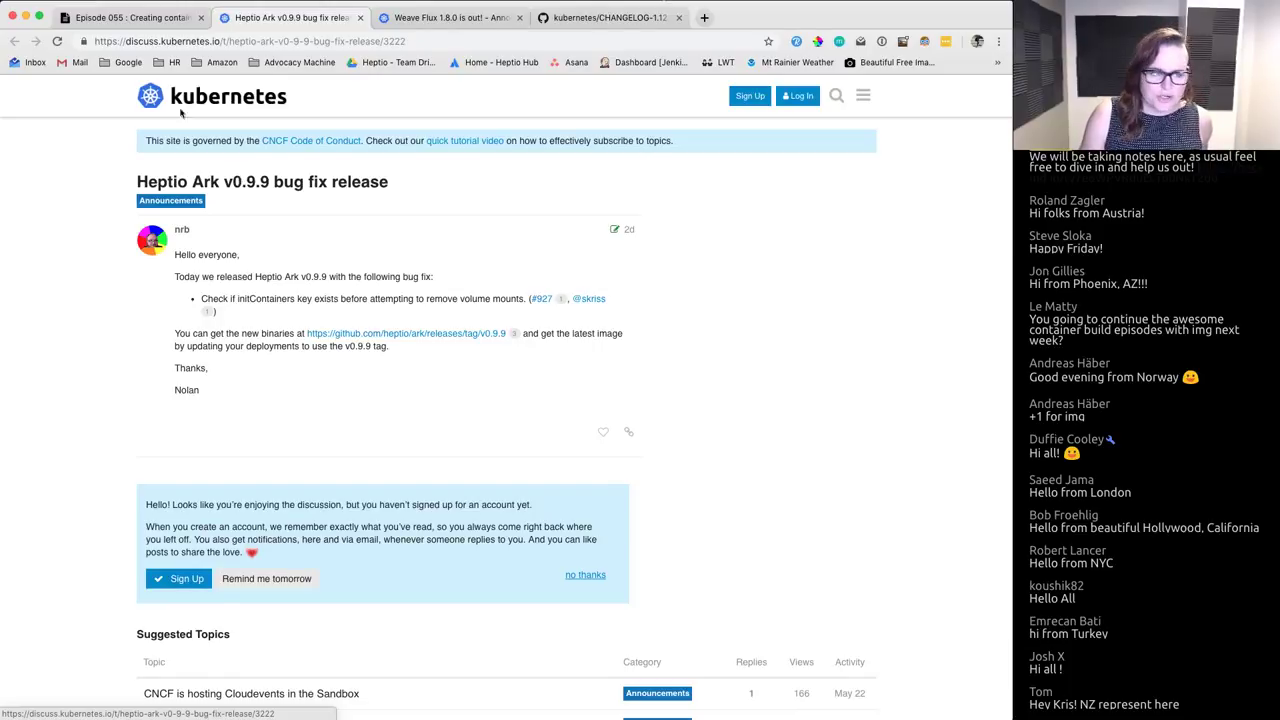
Step: Highlight the forum's domain name and log in to Discuss Kubernetes with GitHub
left_click_drag(219, 41, 125, 38)
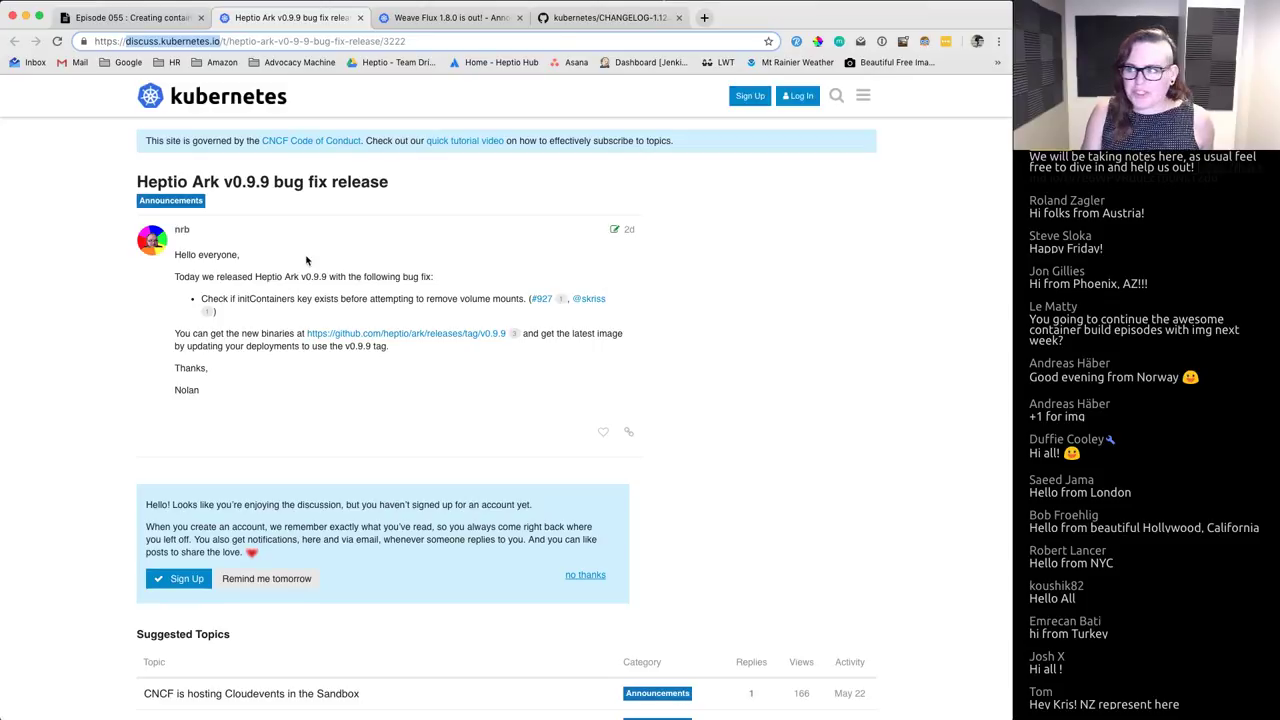
left_click(800, 96)
left_click(582, 378)
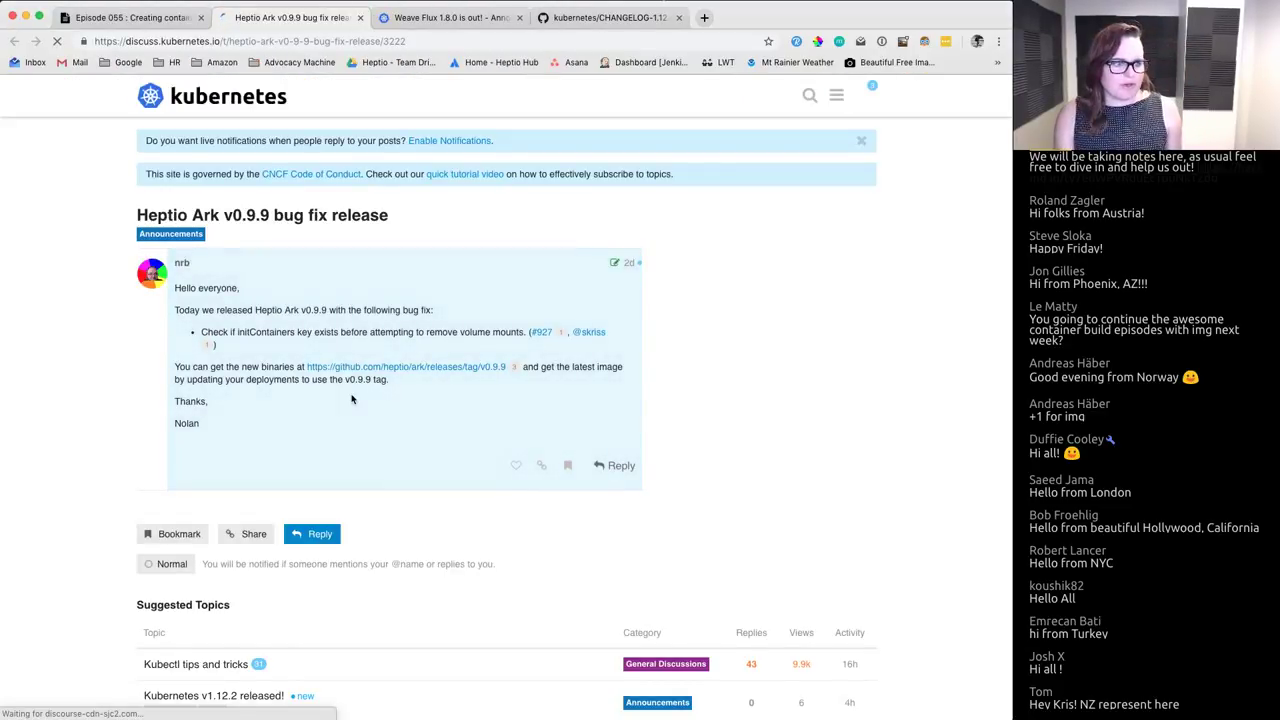
Step: Type 'confused' as scratch text in a reply to the topic, then erase it
scroll(355, 400, "down", 3)
left_click(297, 380)
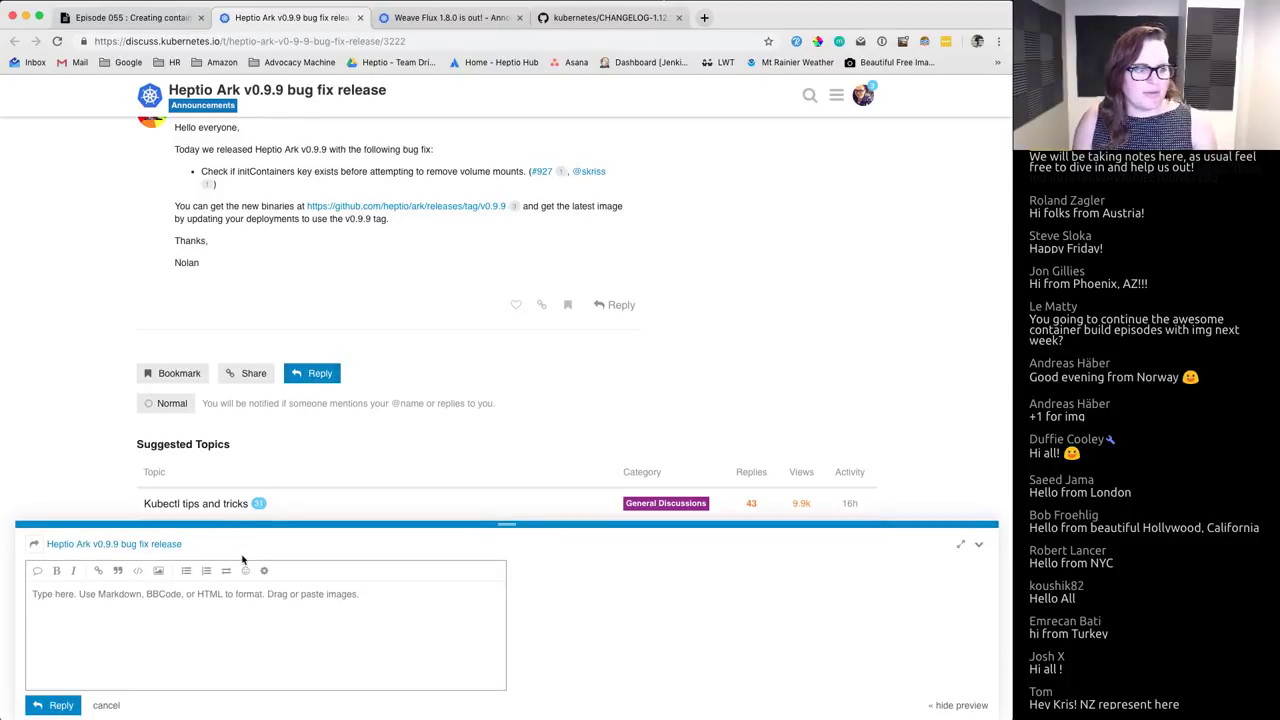
type("confused")
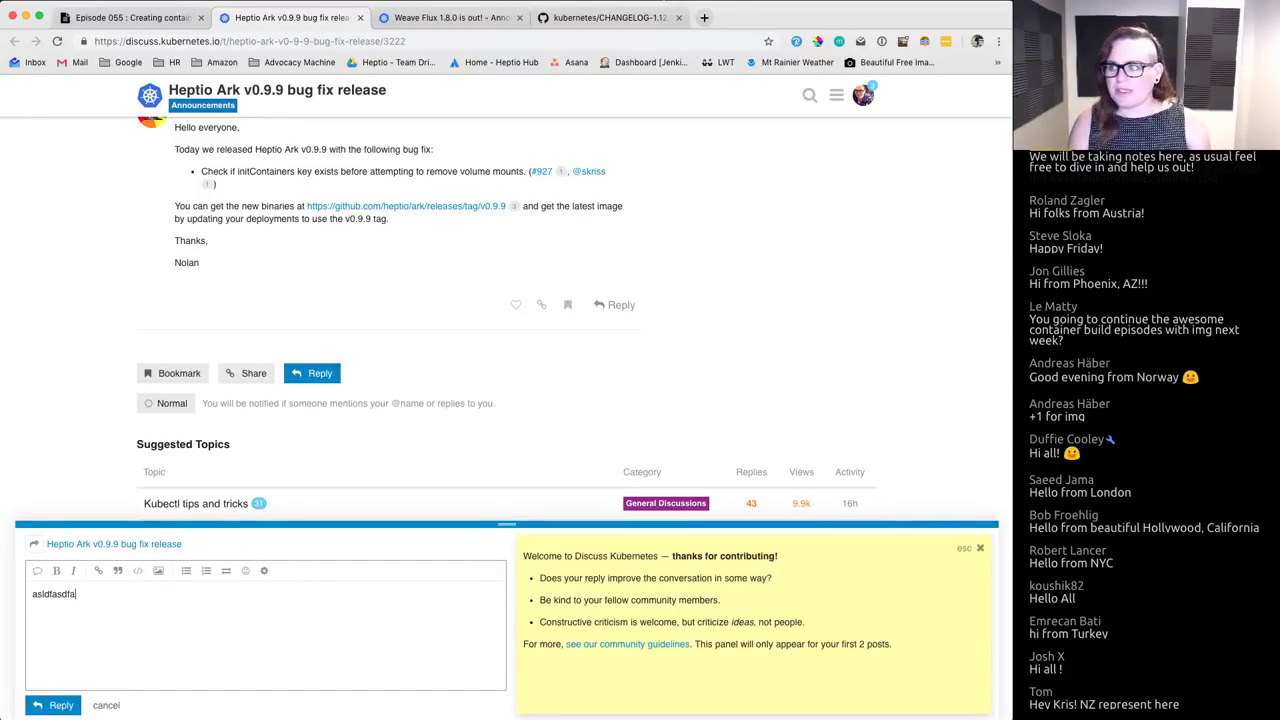
key("ctrl+a")
key("BackSpace")
Step: Select 'initContainers' in the bug fix note and open the heptio/ark v0.9.9 release on GitHub
scroll(226, 261, "up", 3)
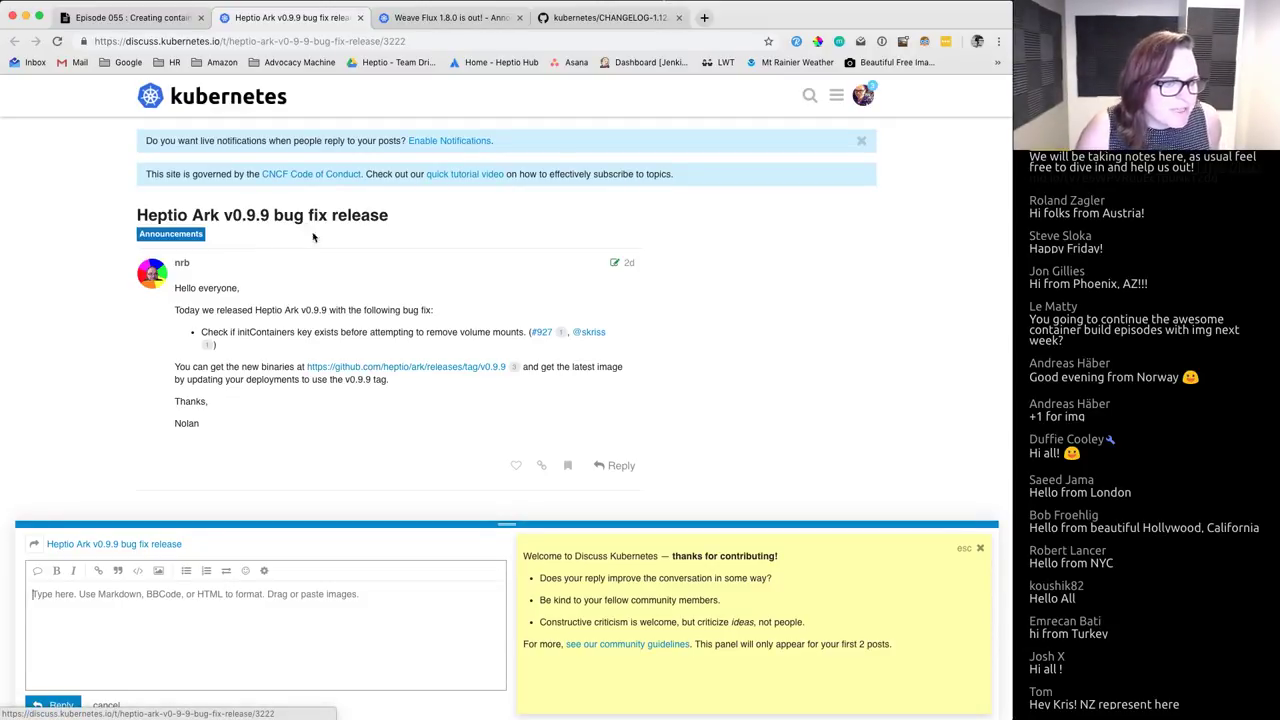
scroll(336, 259, "down", 1)
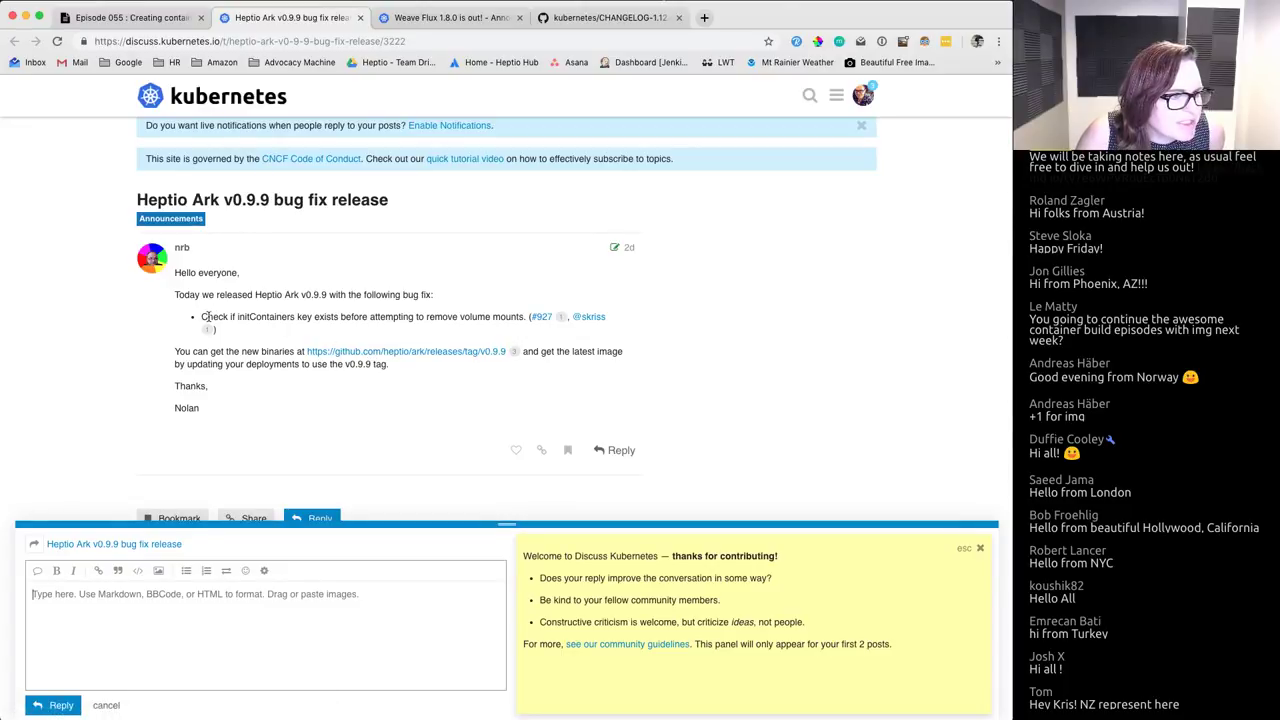
double_click(258, 317)
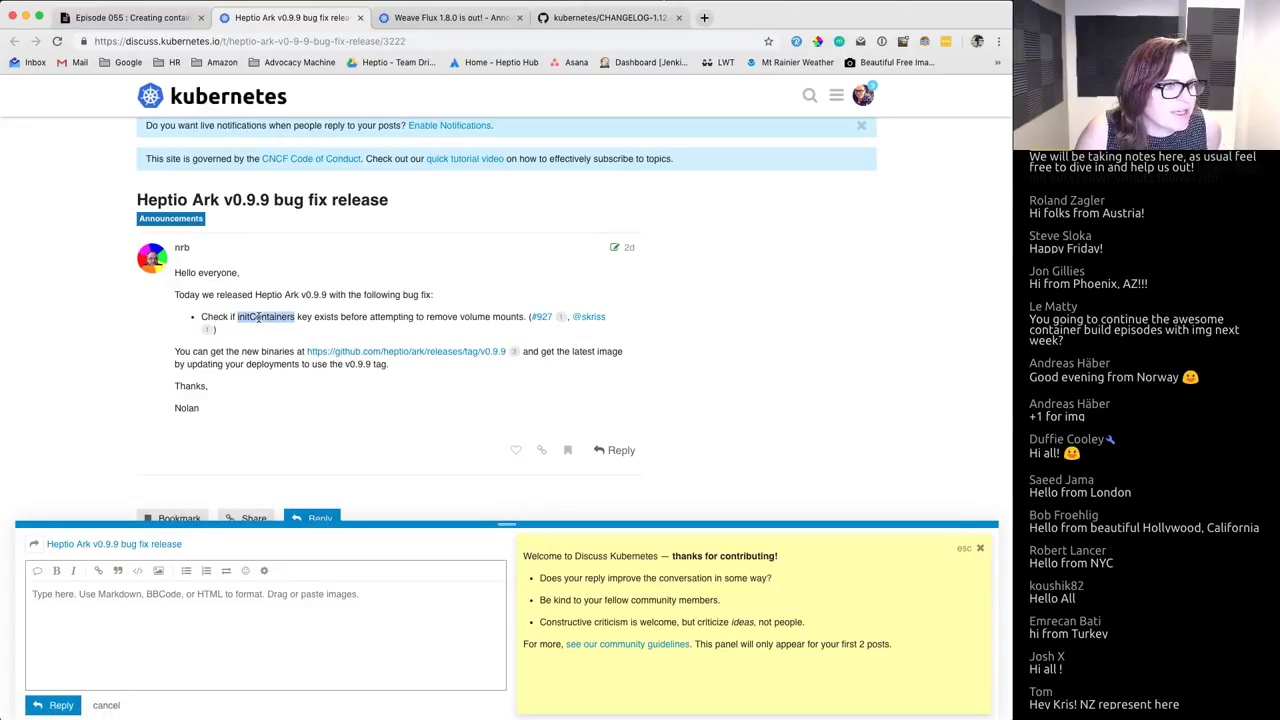
double_click(343, 317)
left_click(412, 317)
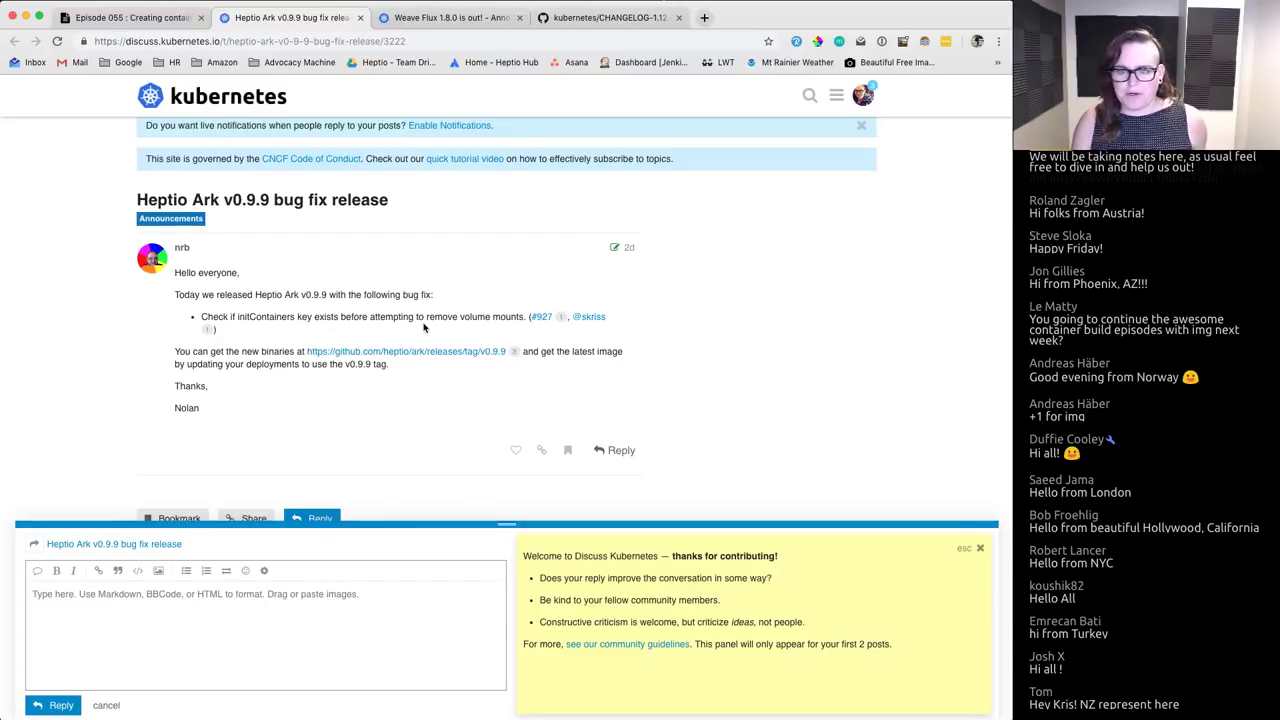
left_click(421, 352)
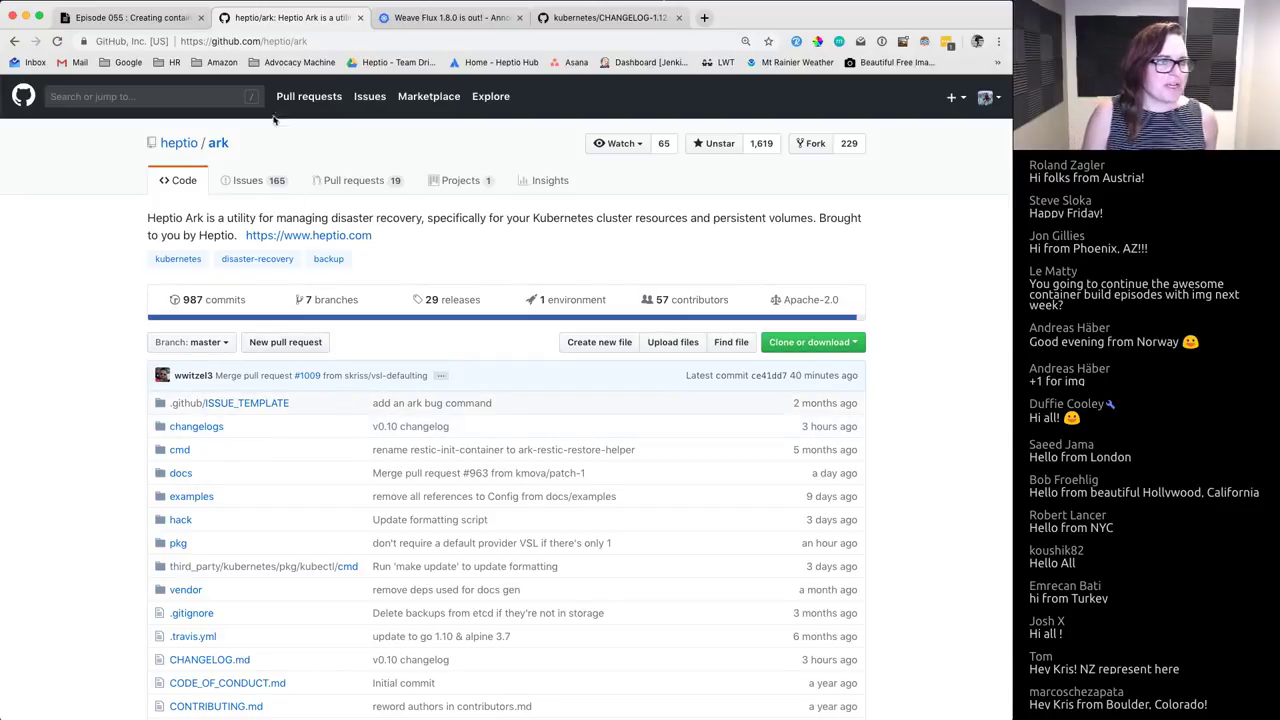
Step: Return to the show notes and close the heptio/ark, Weave Flux and CHANGELOG pages
left_click(140, 20)
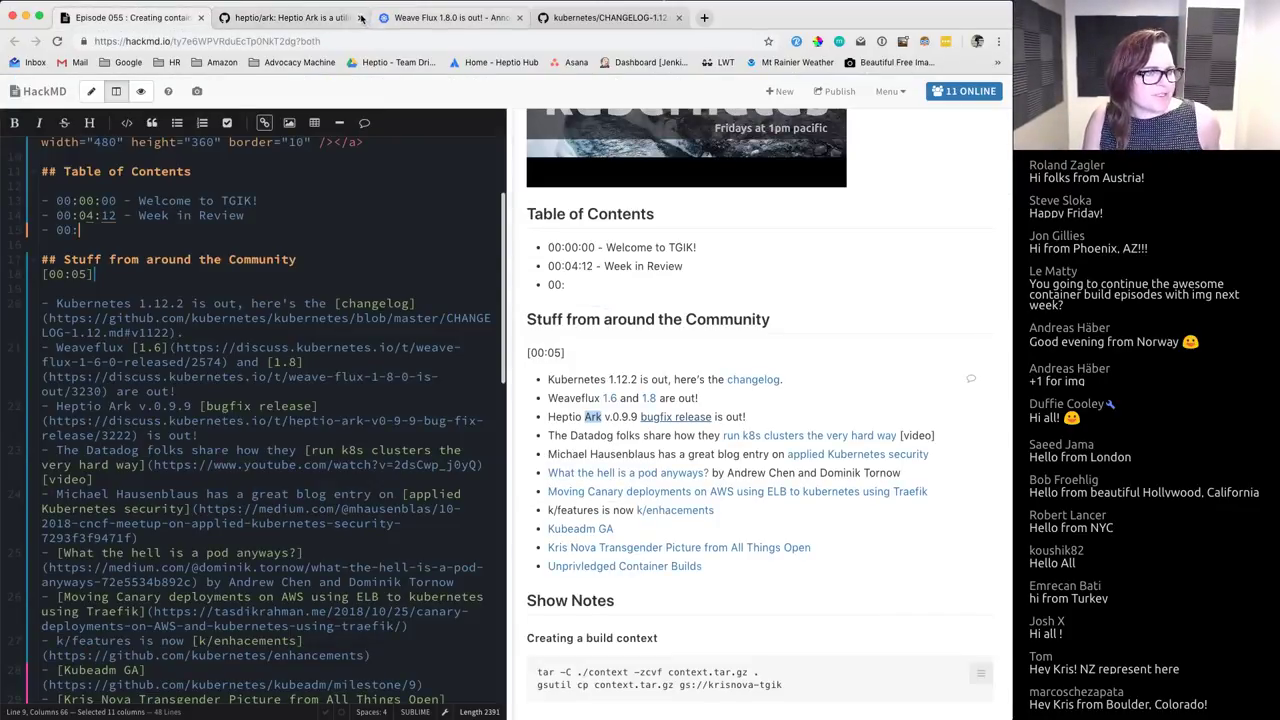
left_click(360, 18)
left_click(360, 18)
left_click(360, 18)
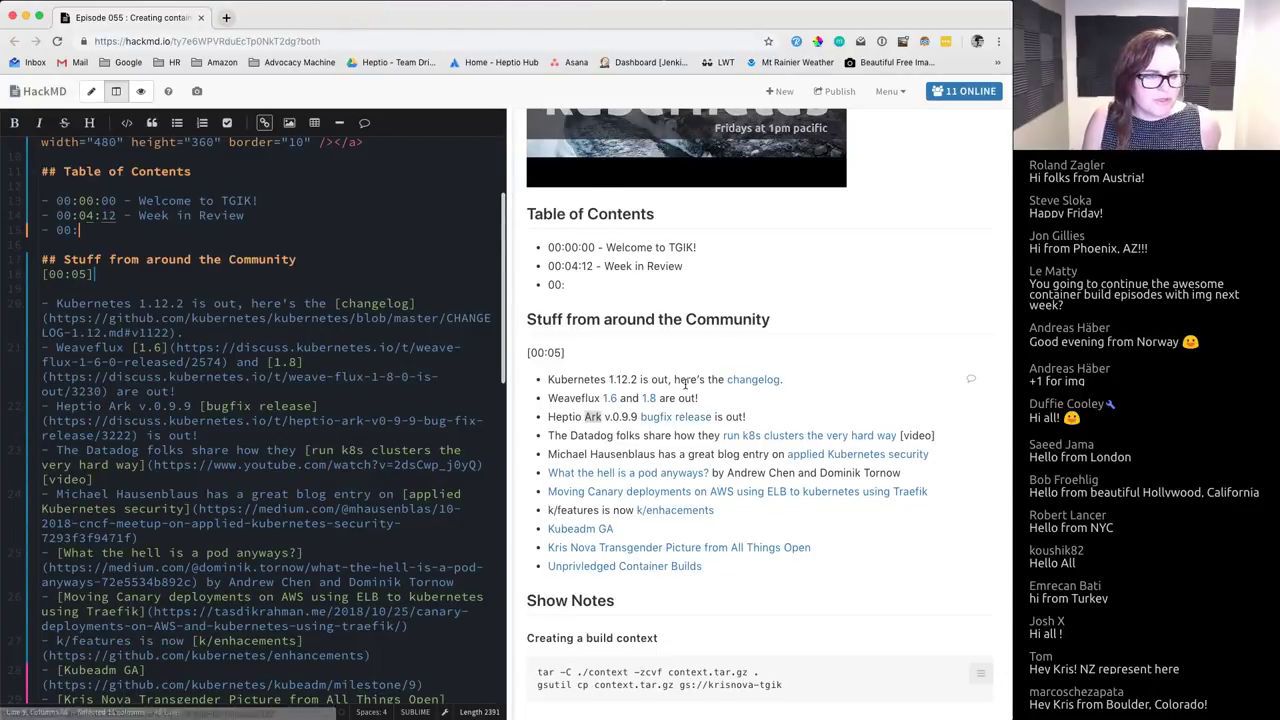
Step: Mark 'Datadog' in the notes and open the 'run k8s clusters the very hard way' video
scroll(684, 405, "down", 2)
double_click(583, 397)
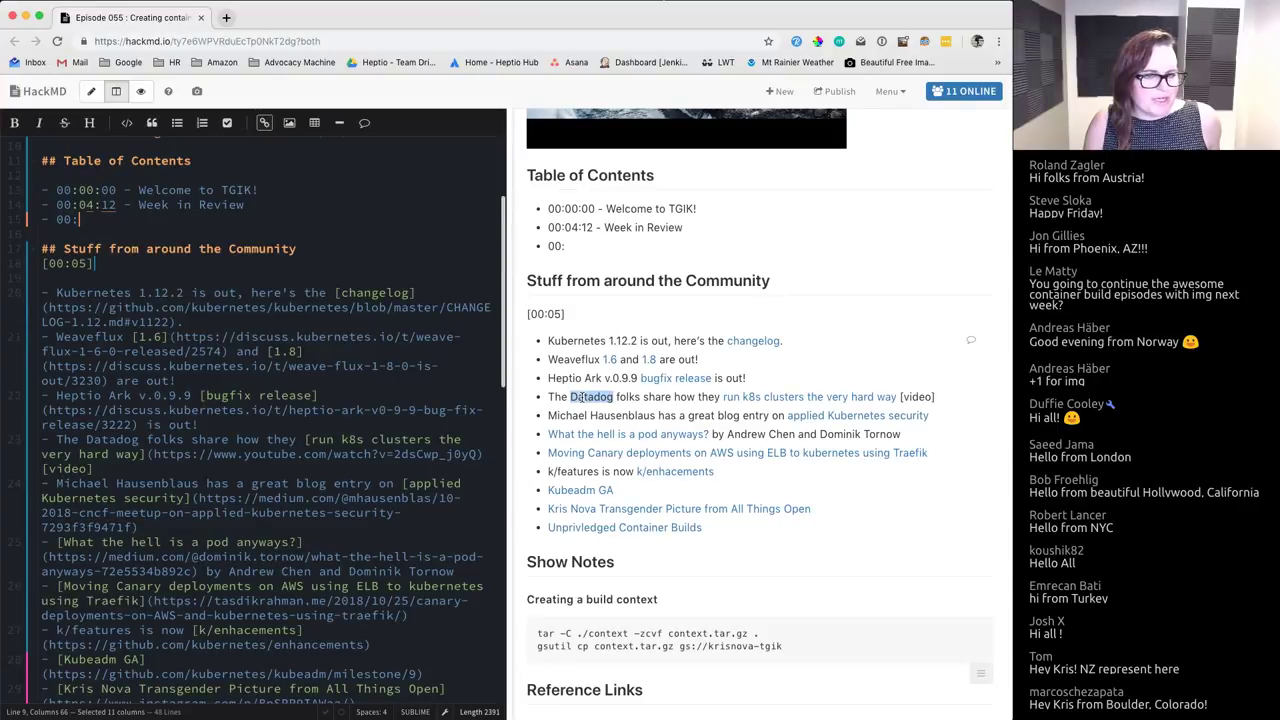
left_click(757, 400)
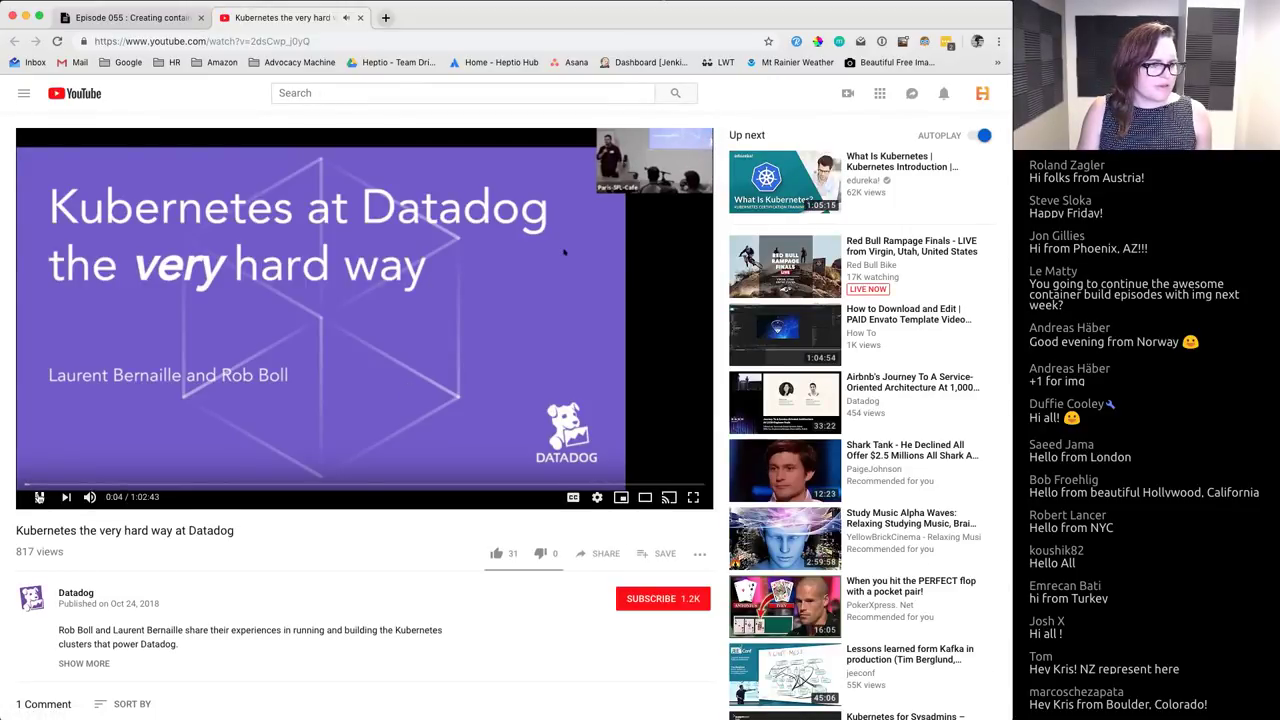
Step: Mute the talk and jump along the progress bar through its slides to the Ecosystem slide
left_click(38, 497)
left_click(91, 497)
left_click(38, 497)
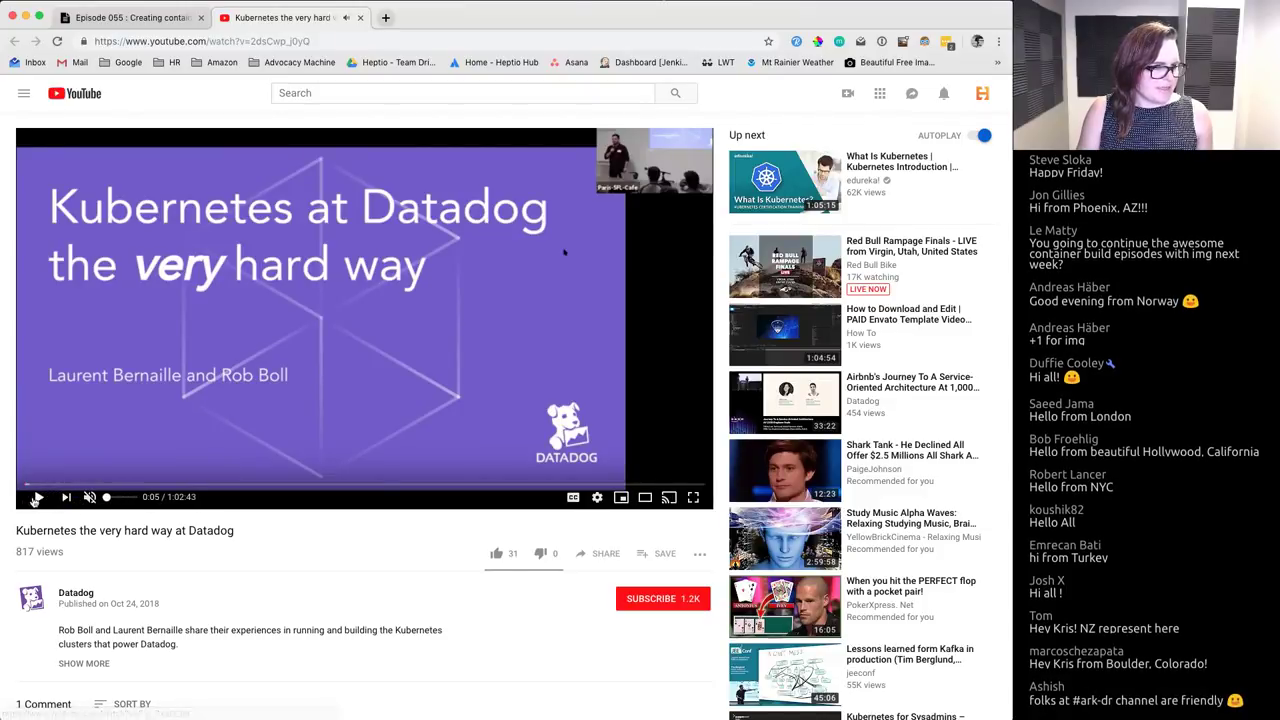
left_click(37, 485)
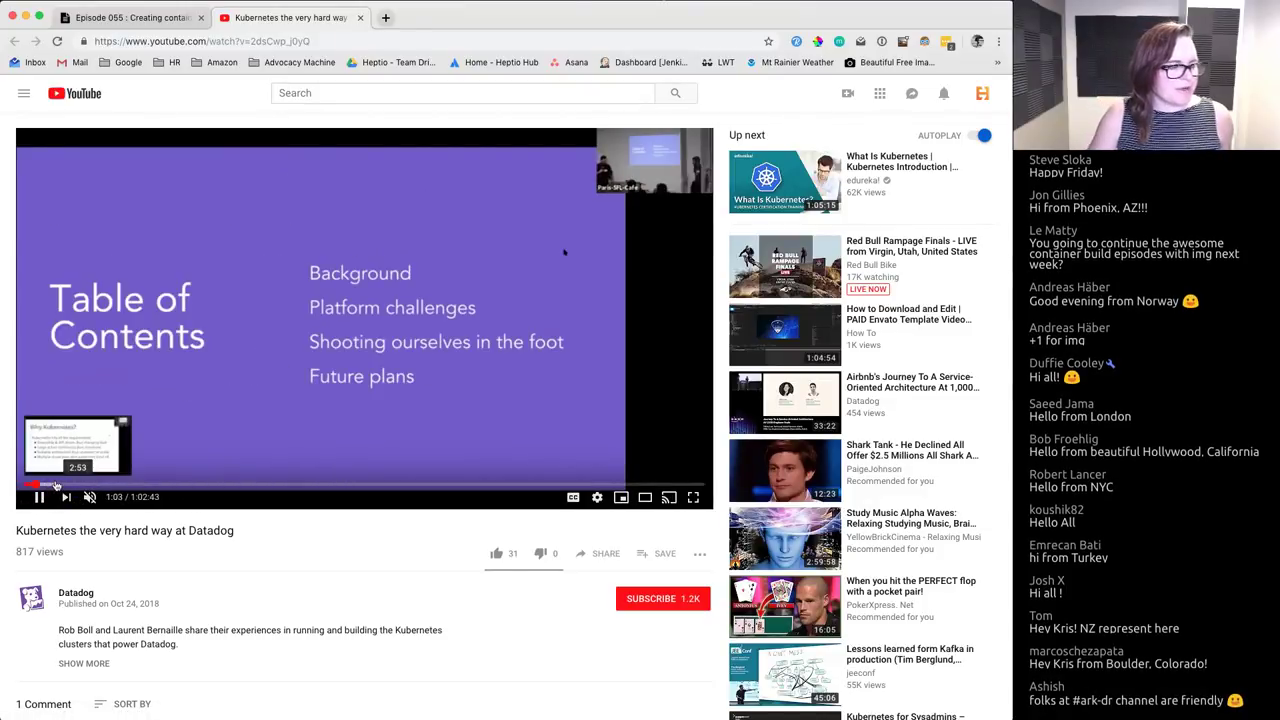
left_click(56, 485)
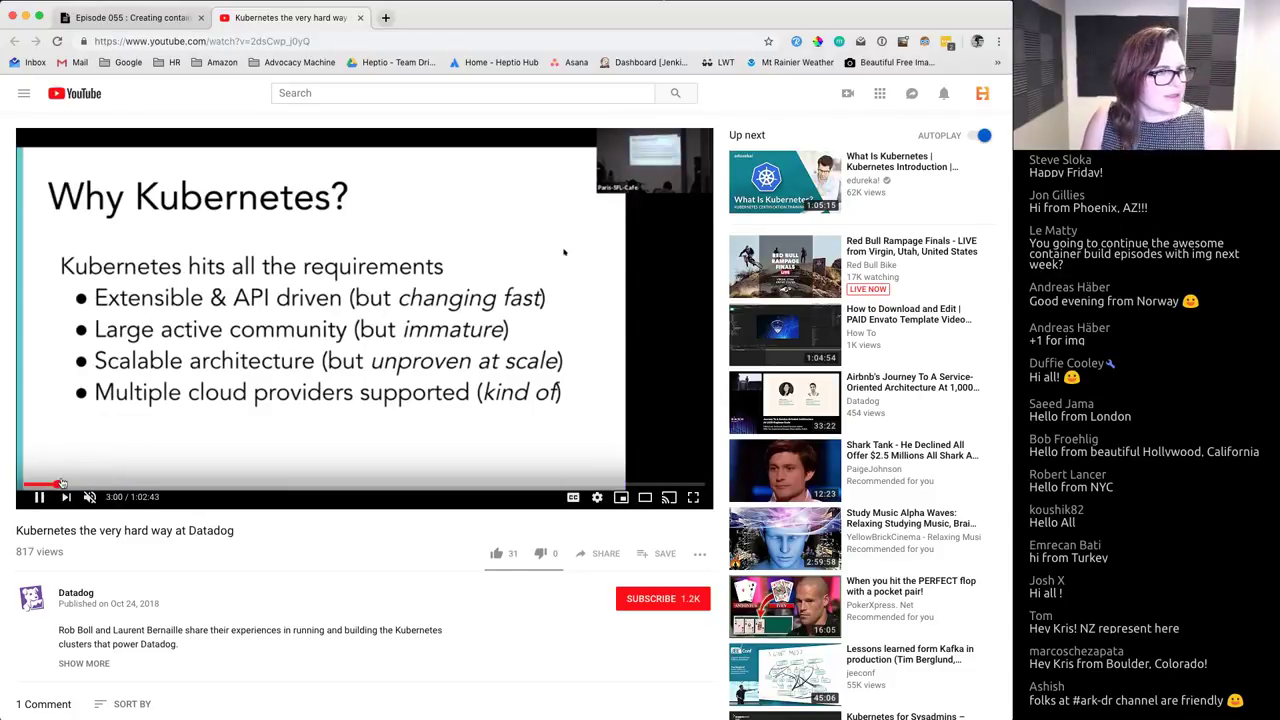
left_click(72, 484)
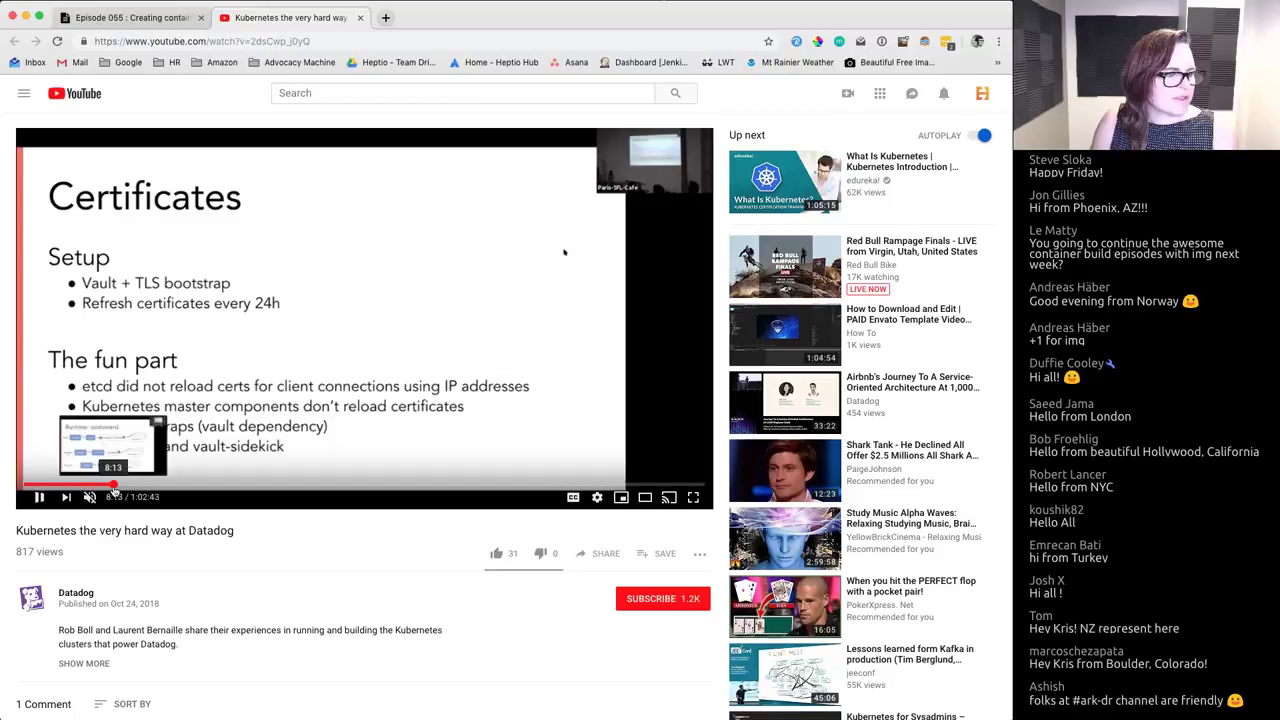
left_click(112, 485)
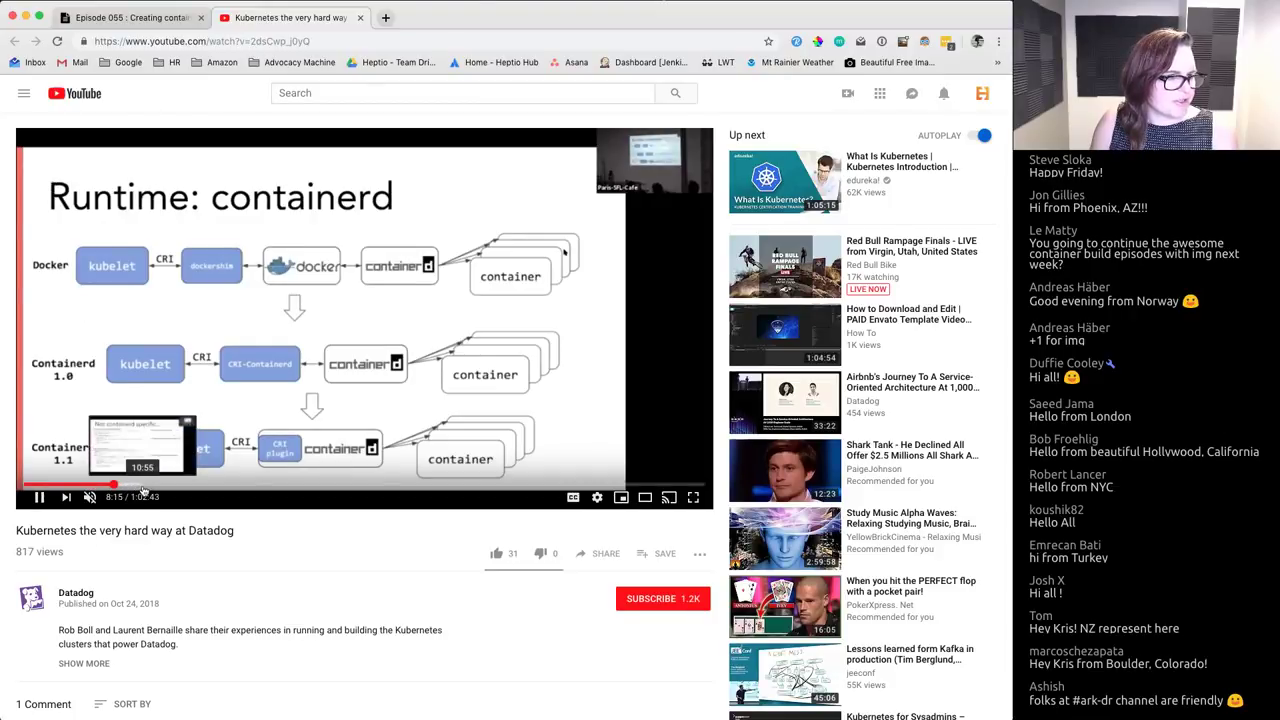
left_click(143, 486)
left_click(163, 486)
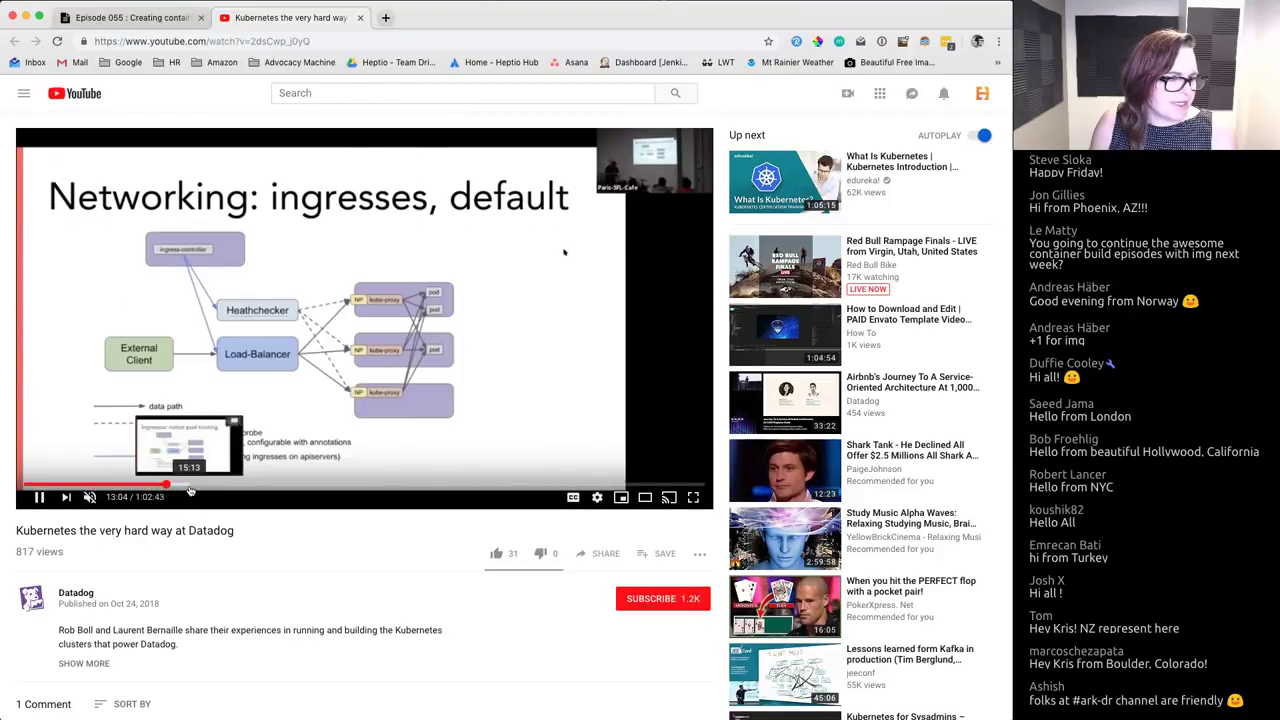
left_click(192, 487)
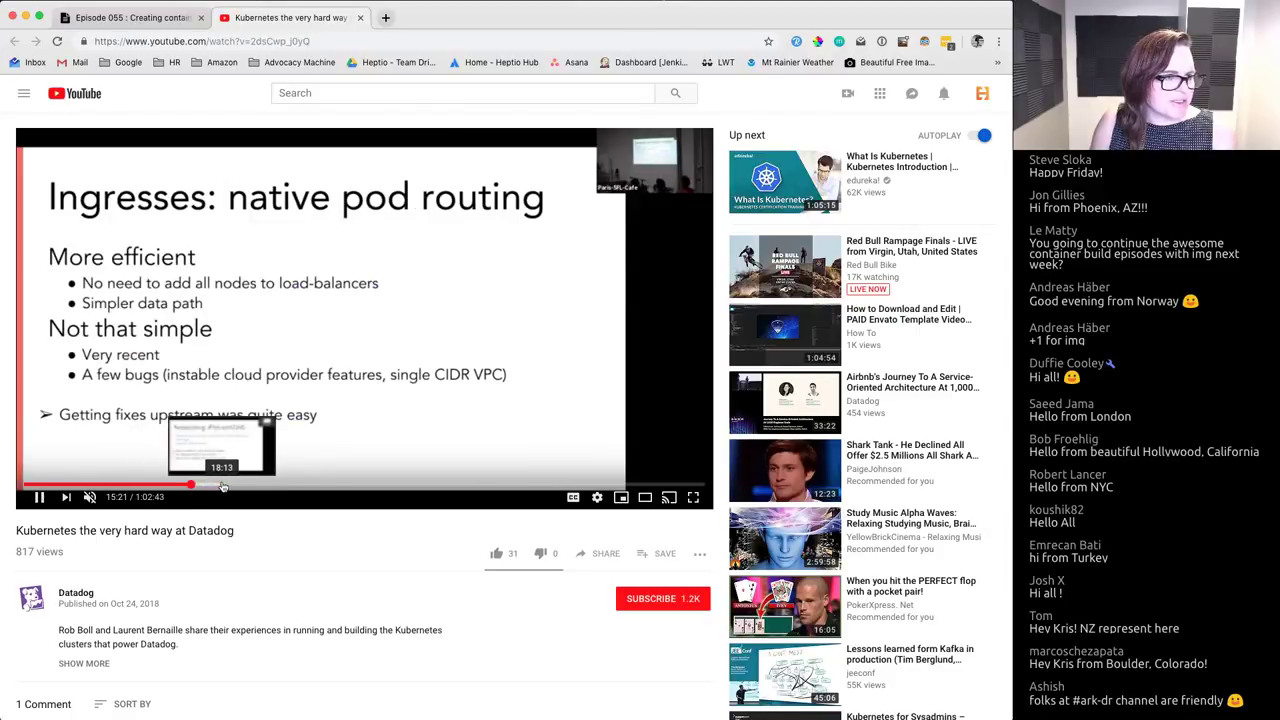
left_click(215, 486)
left_click(240, 486)
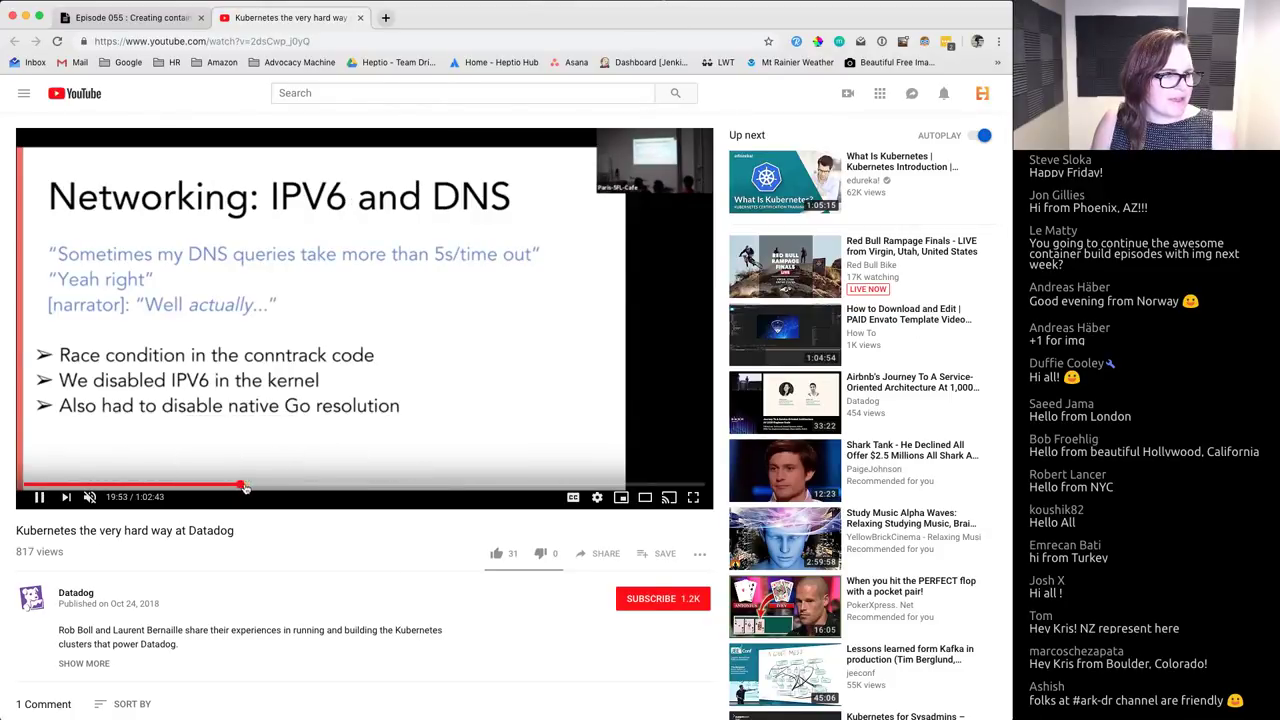
left_click(261, 487)
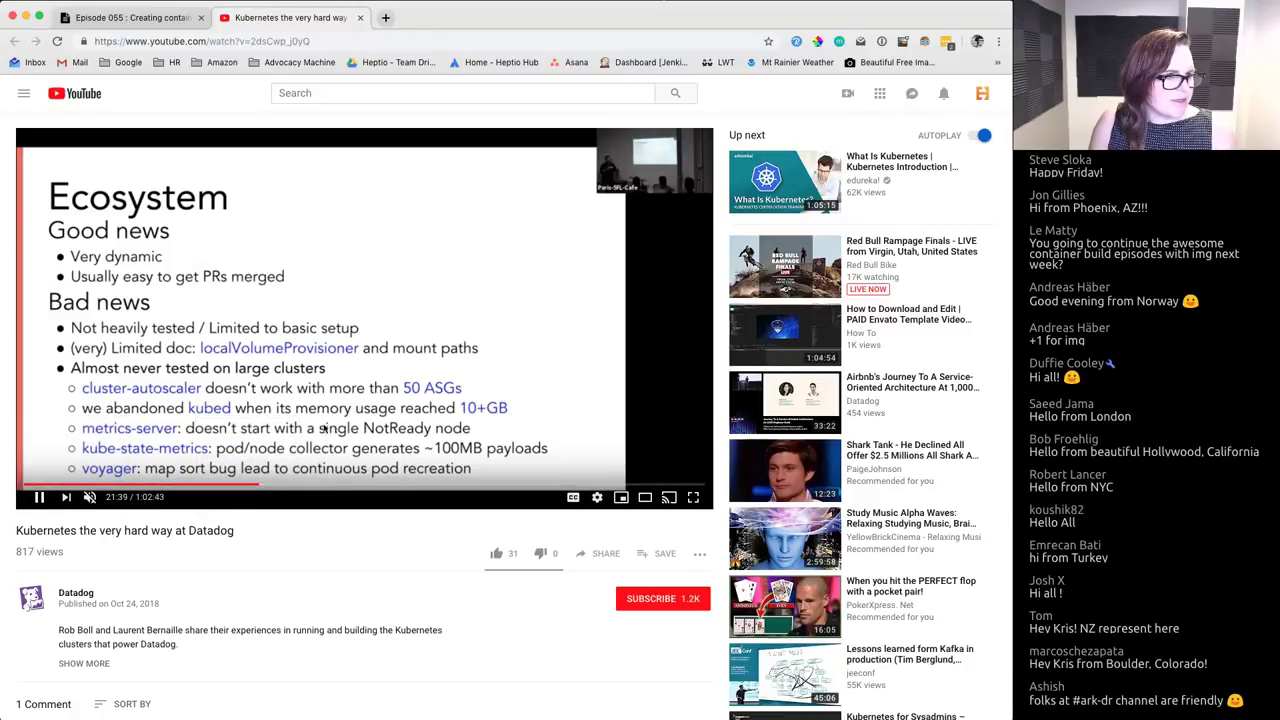
Step: Set playback speed to 2, pause the talk at 21:51, and close the video
left_click(329, 362)
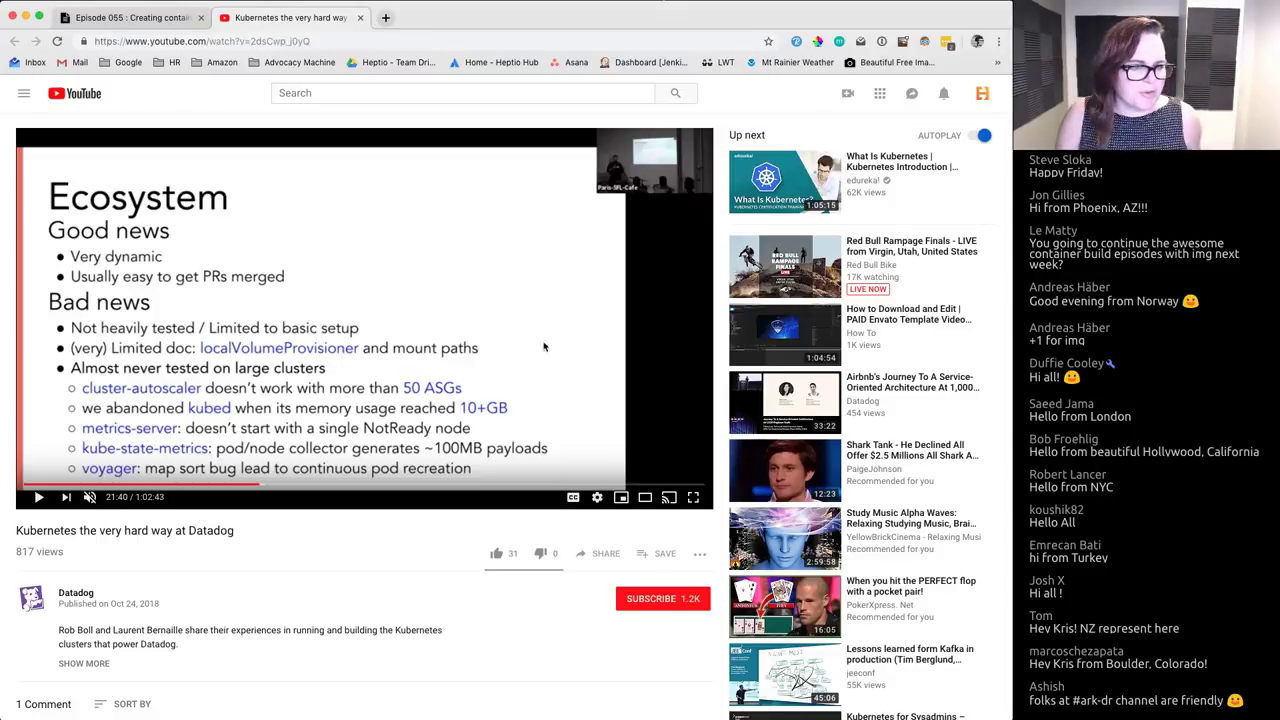
left_click(597, 498)
left_click(625, 420)
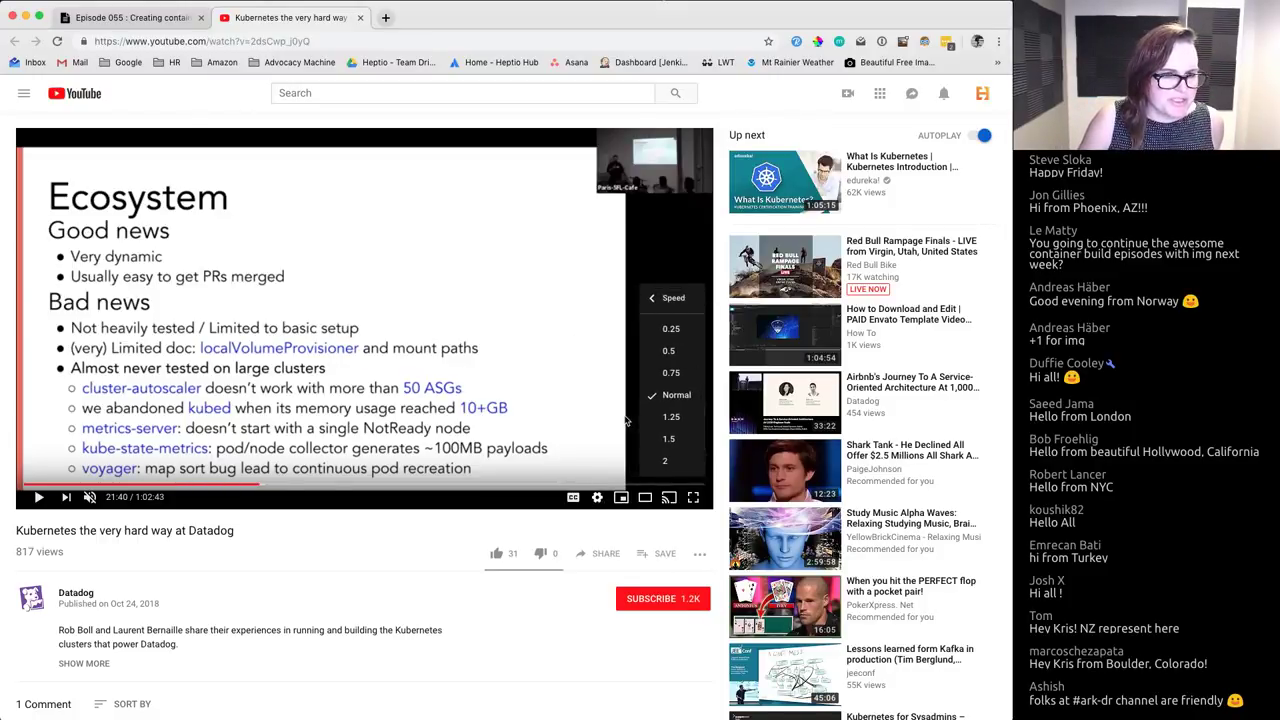
scroll(673, 419, "down", 3)
scroll(673, 419, "up", 3)
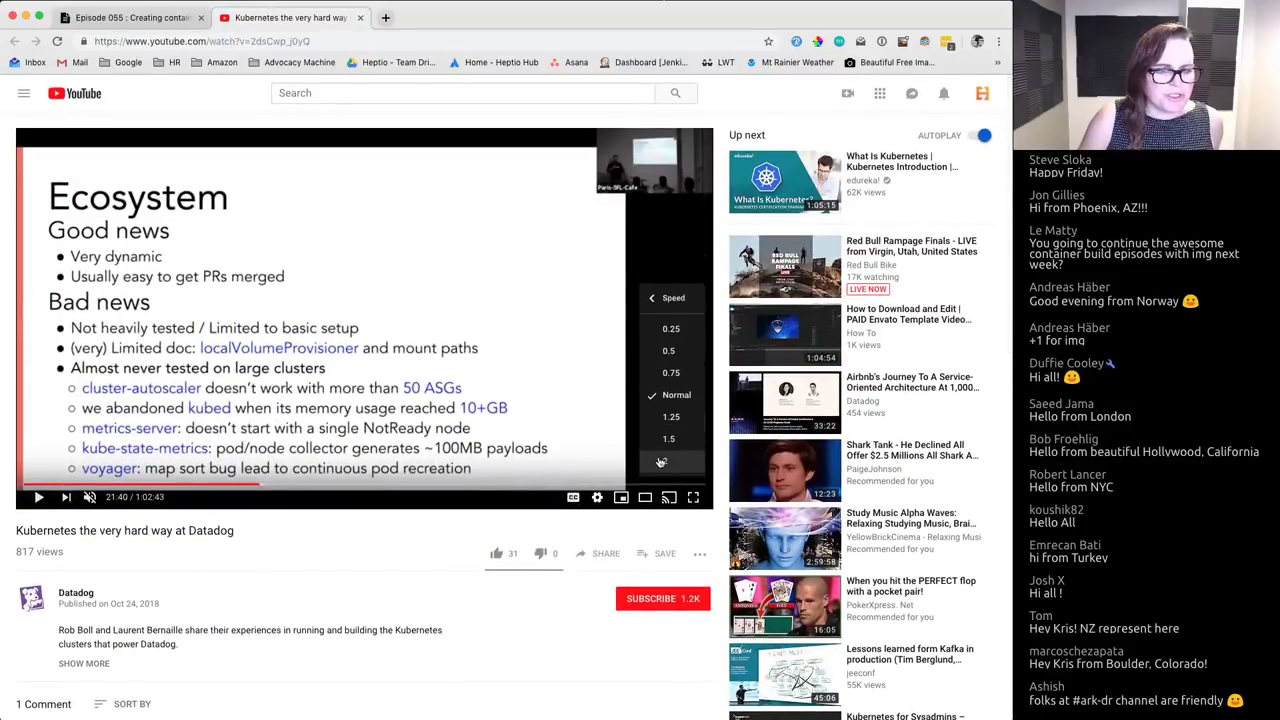
left_click(664, 461)
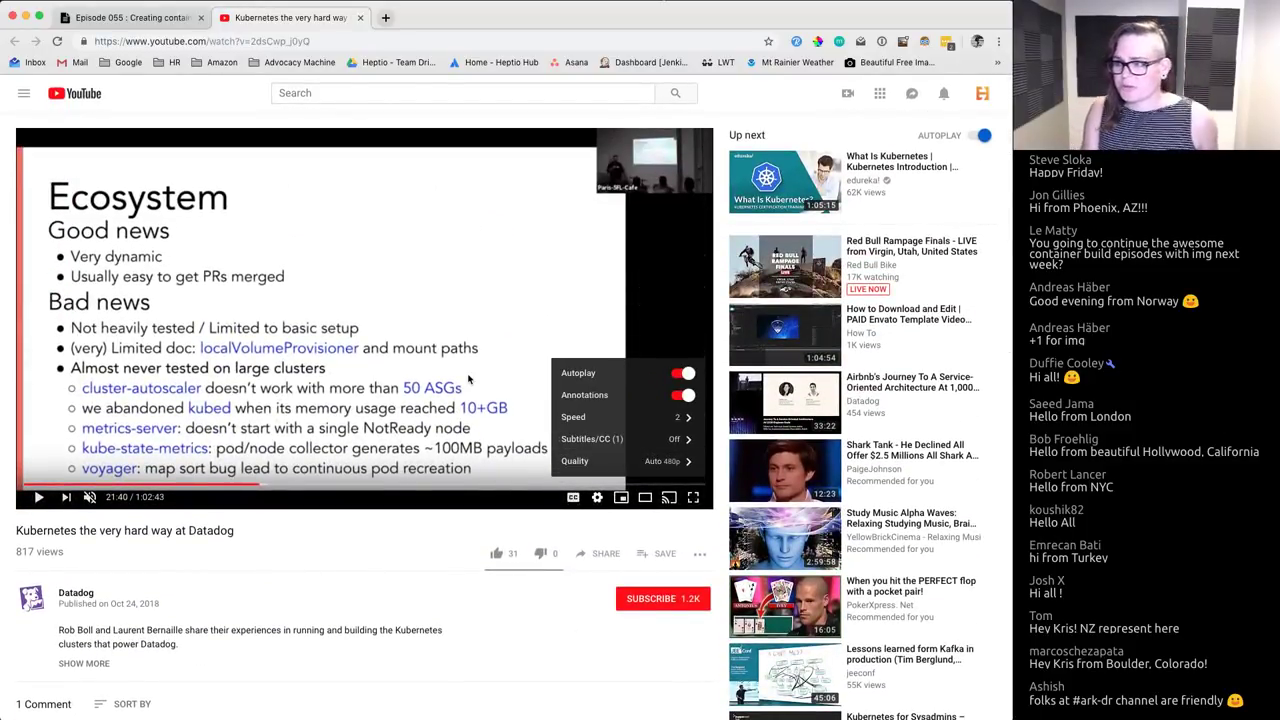
left_click(39, 497)
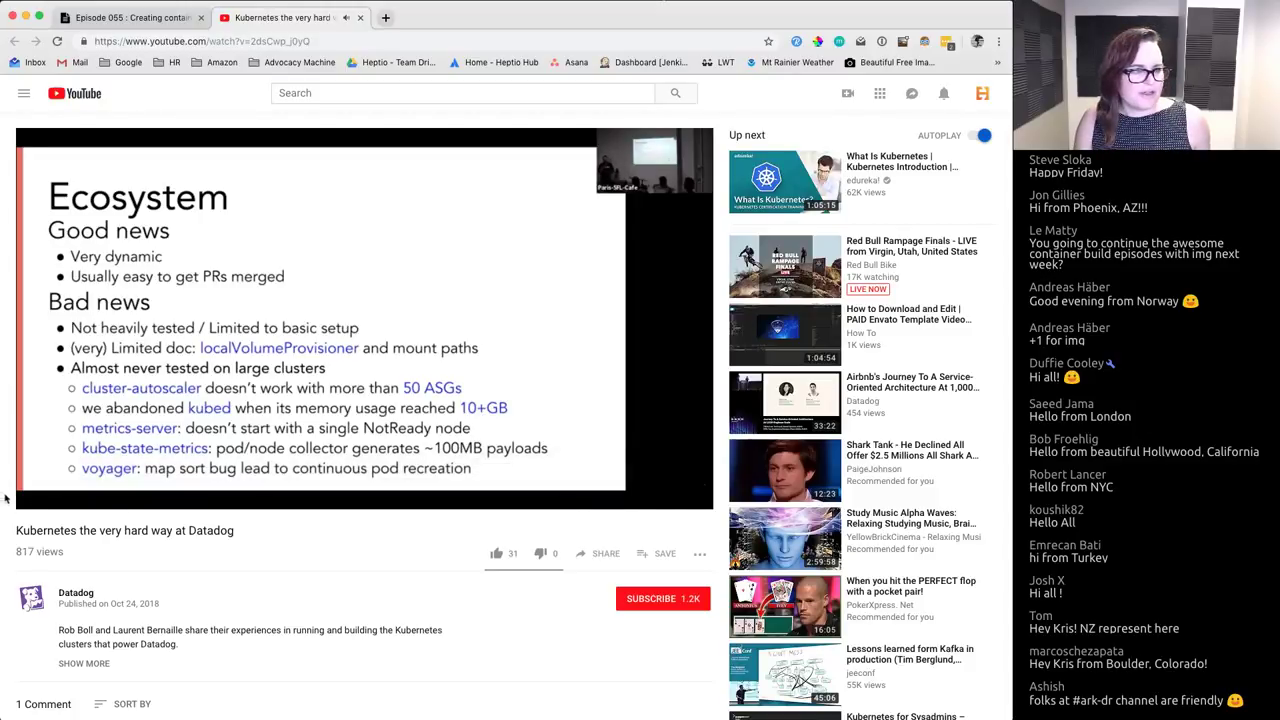
left_click(39, 497)
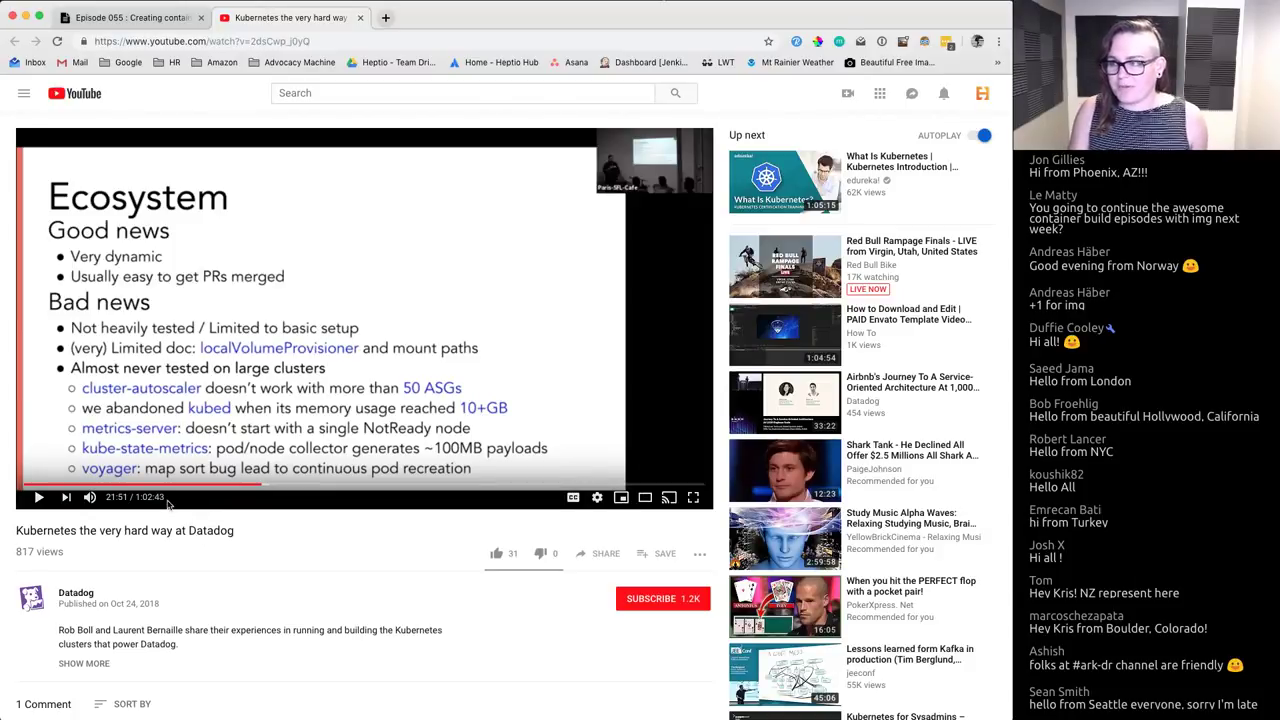
left_click(361, 18)
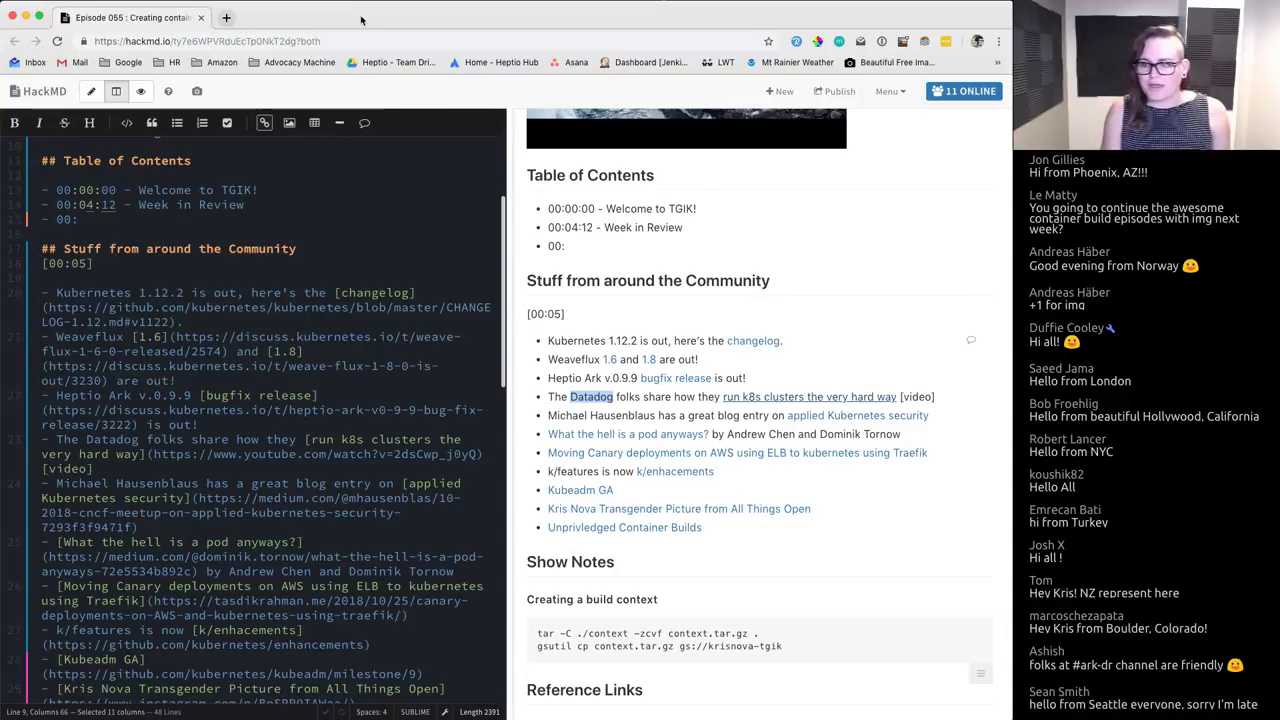
Step: Mark the blog entry line and open the 'applied Kubernetes security' Medium post
triple_click(631, 414)
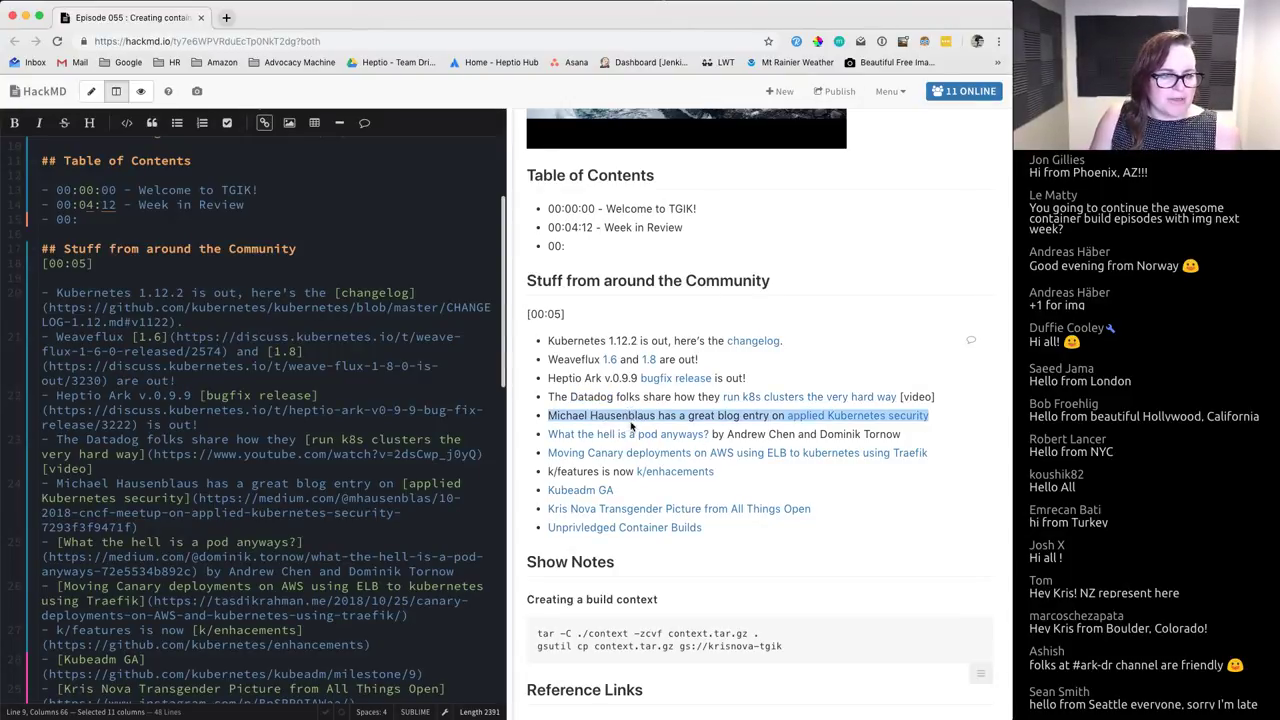
double_click(641, 414)
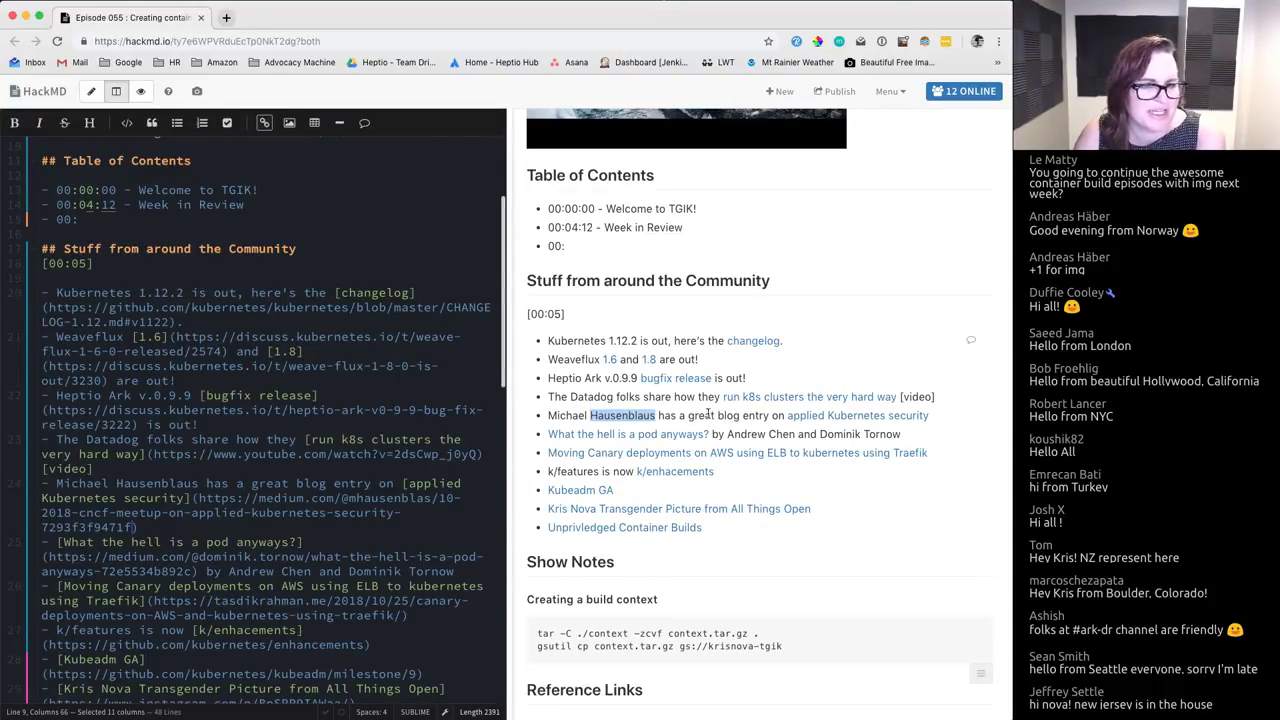
left_click(829, 416)
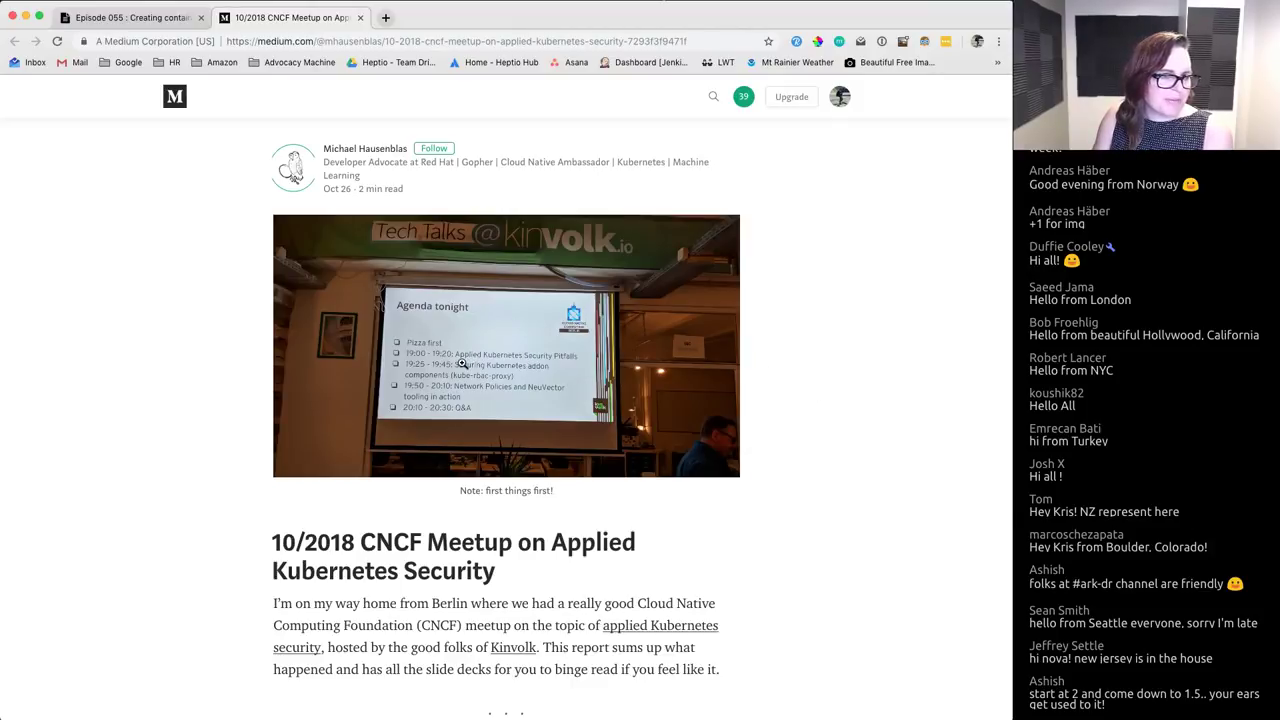
Step: Scroll through the CNCF Meetup report past its three talks' slide embeds, then back up
scroll(462, 364, "down", 1)
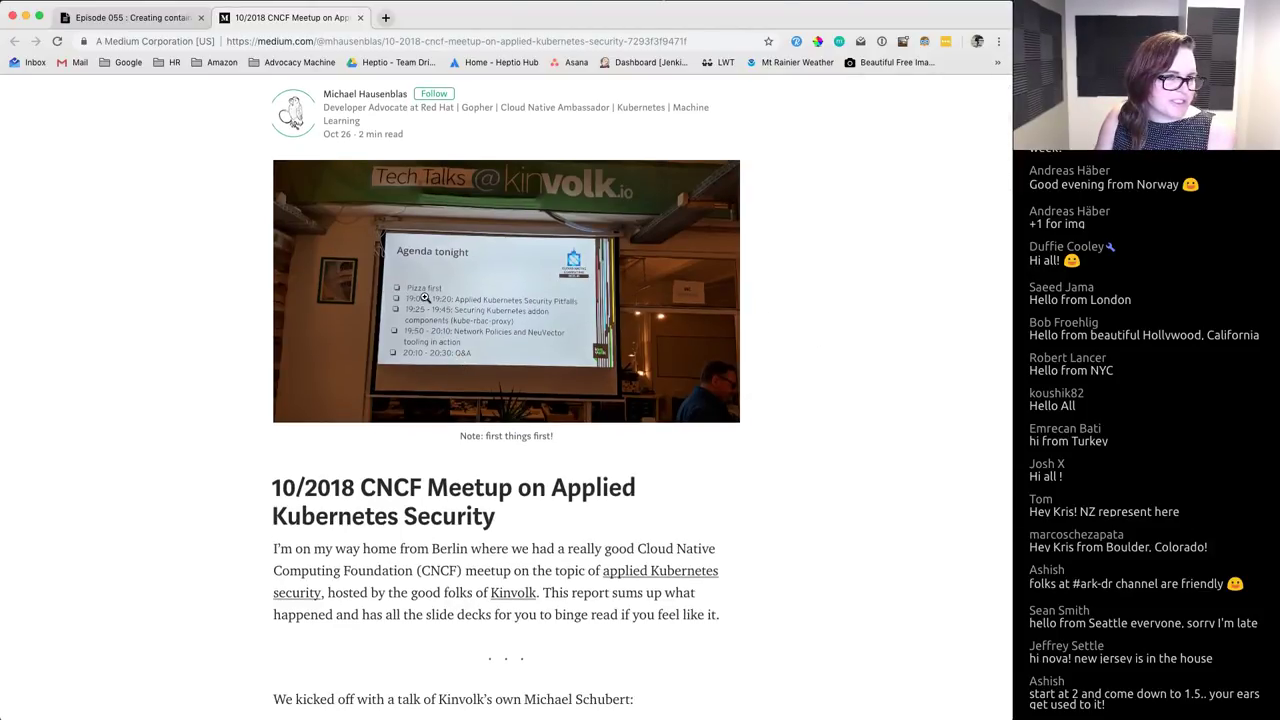
scroll(425, 298, "down", 4)
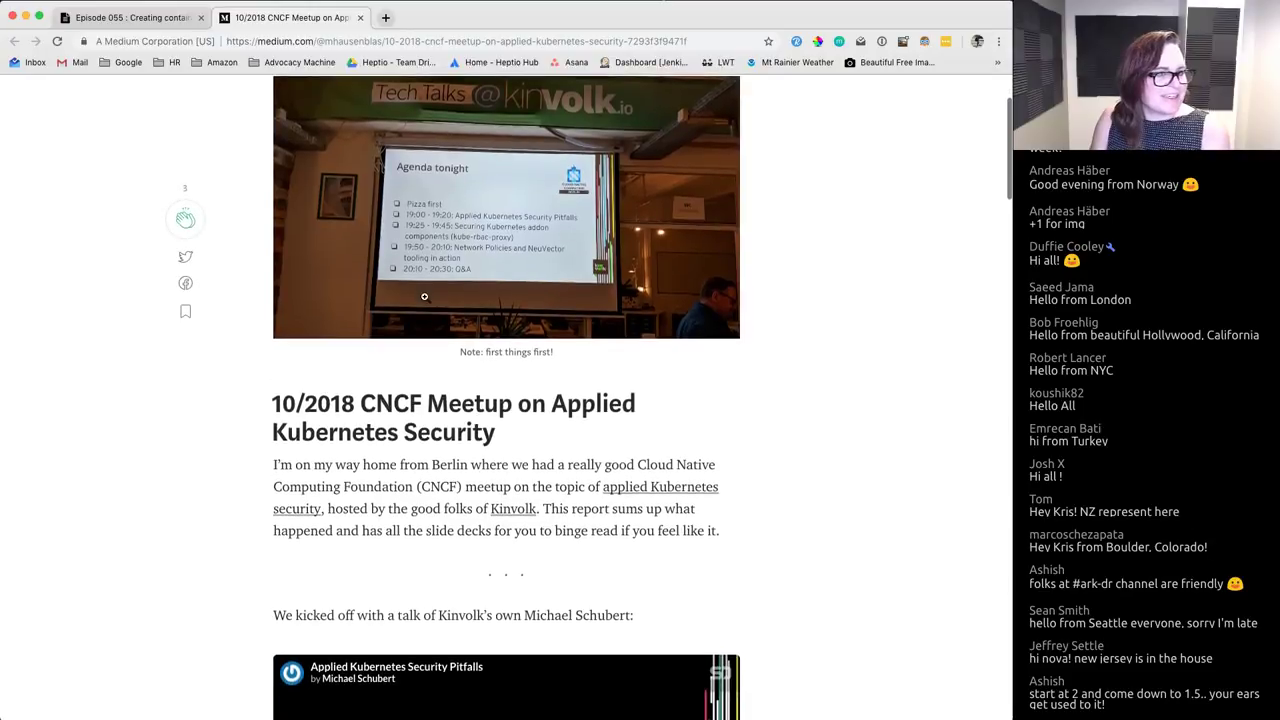
scroll(424, 298, "down", 2)
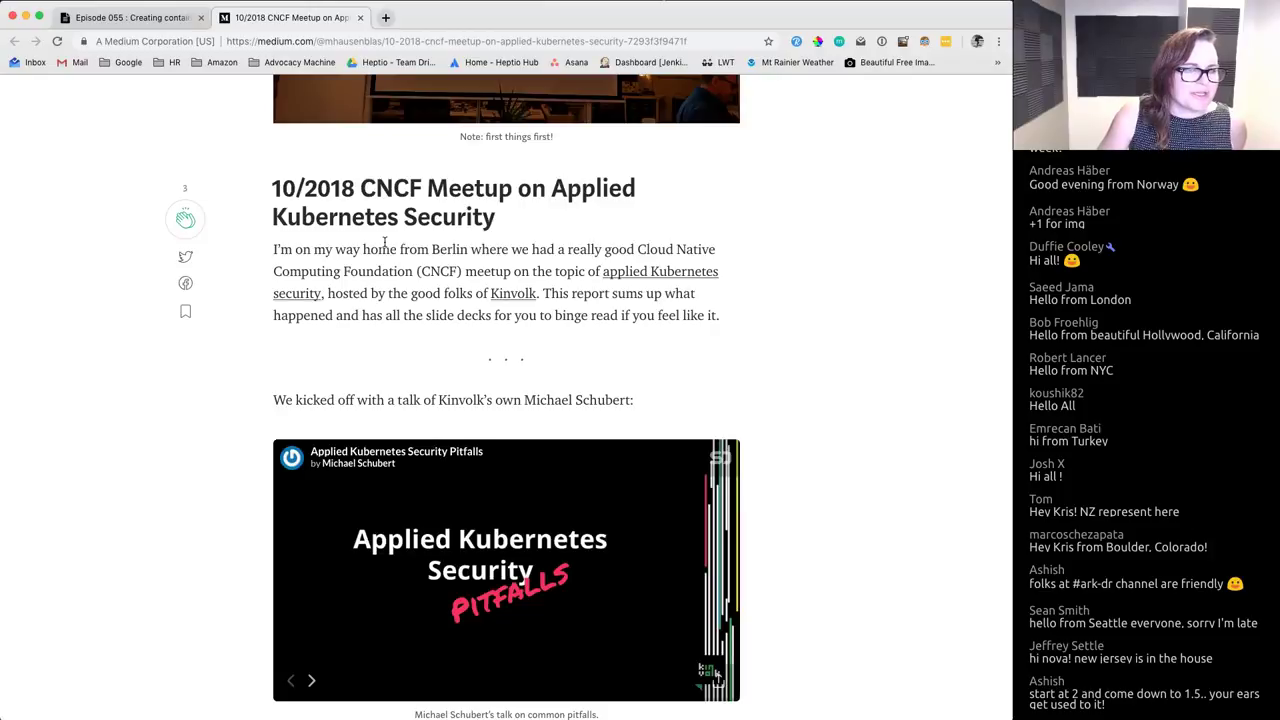
double_click(389, 272)
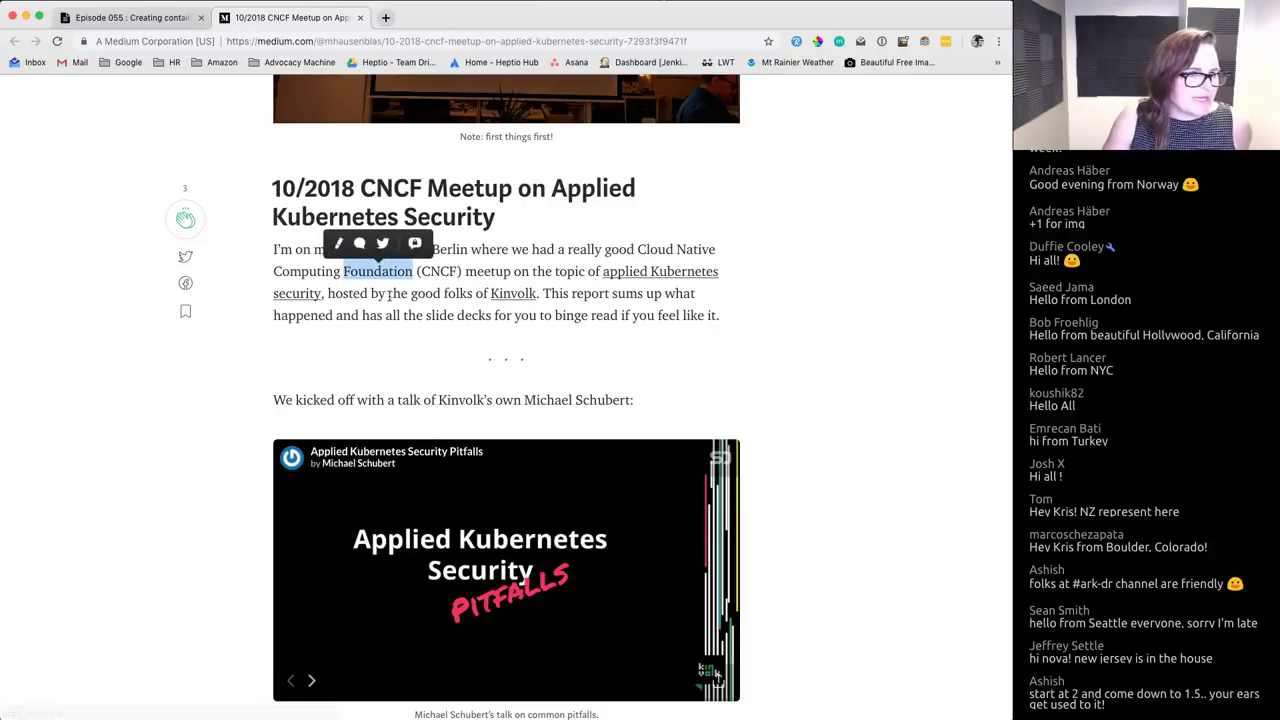
scroll(392, 298, "down", 4)
scroll(392, 298, "down", 1)
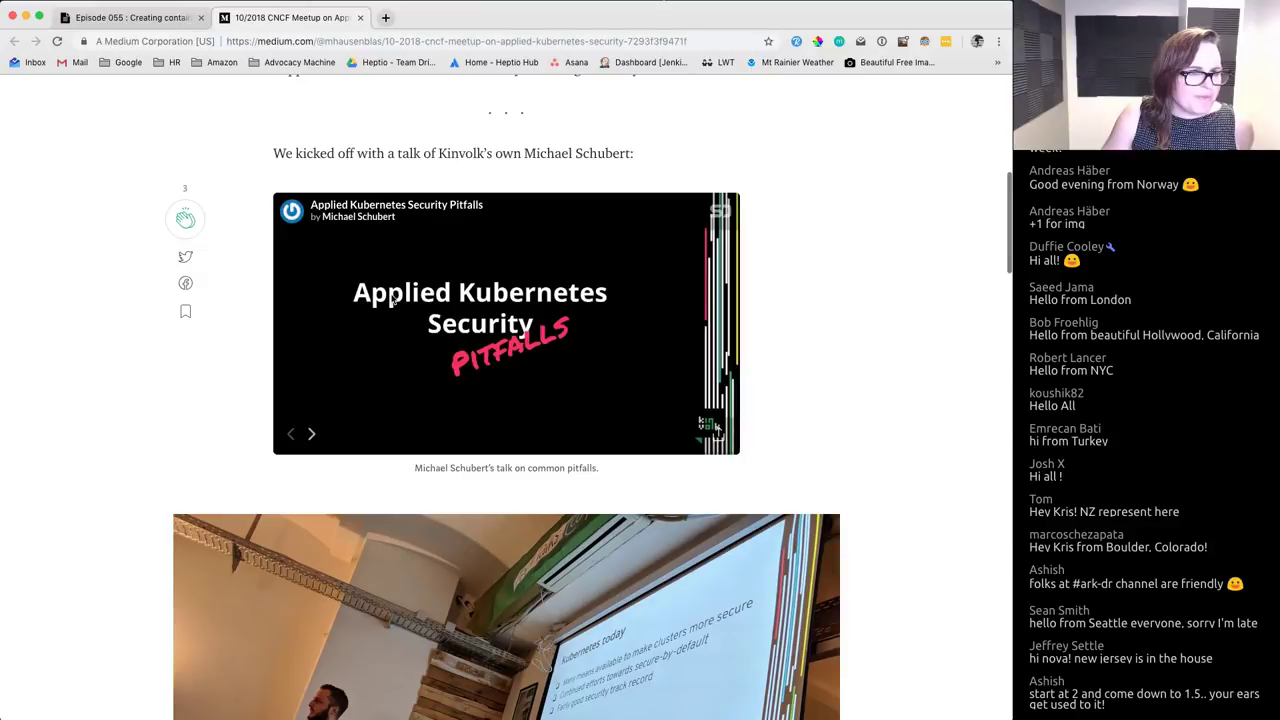
scroll(391, 295, "down", 8)
scroll(392, 296, "down", 8)
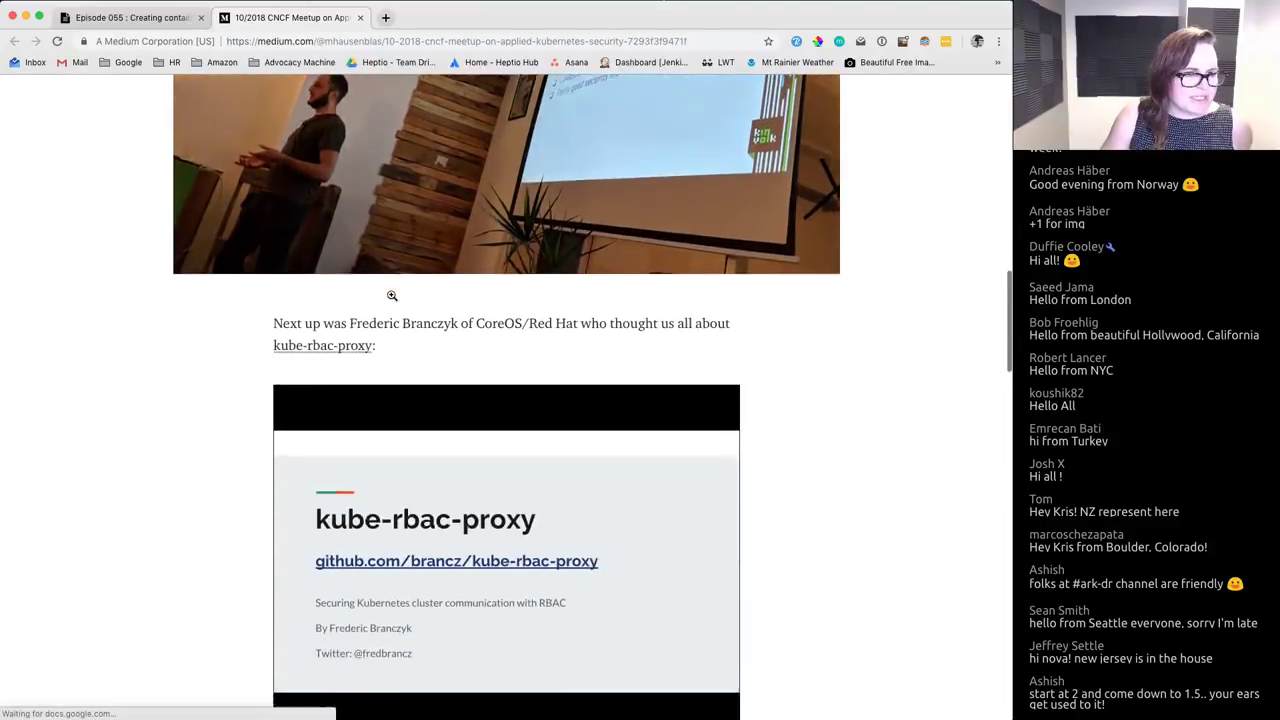
scroll(392, 298, "down", 6)
scroll(392, 298, "down", 11)
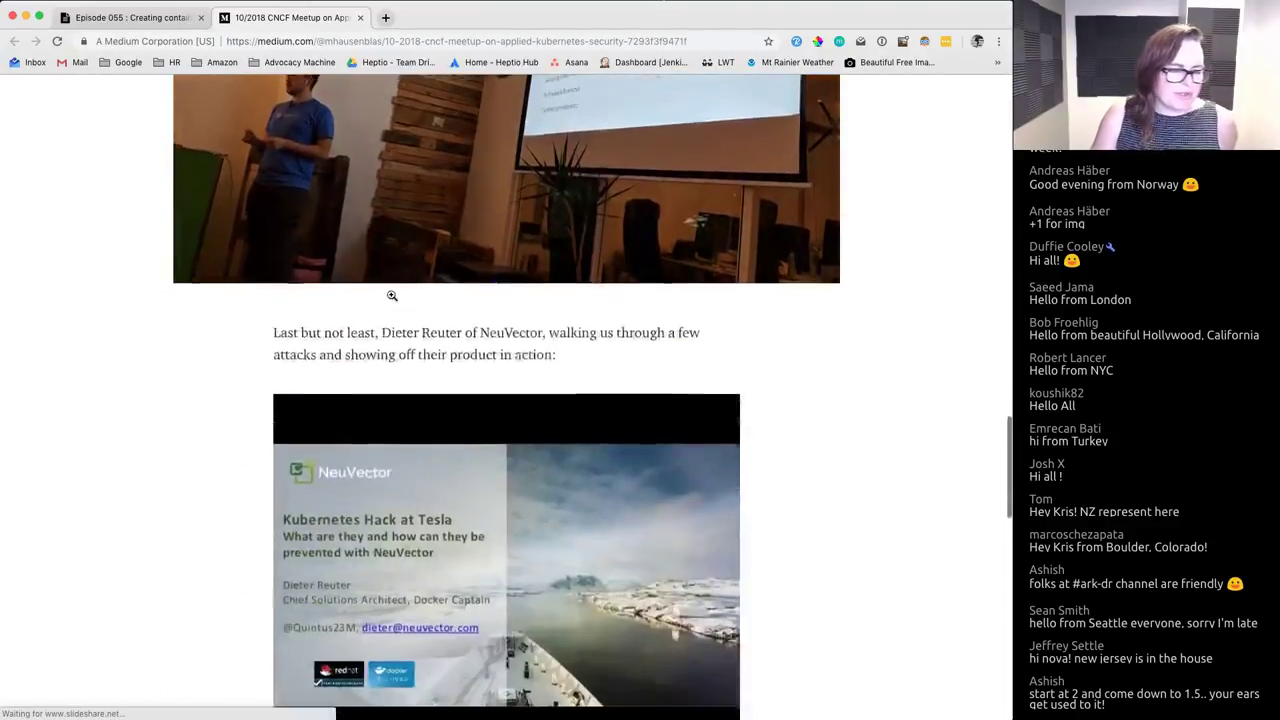
scroll(392, 298, "up", 20)
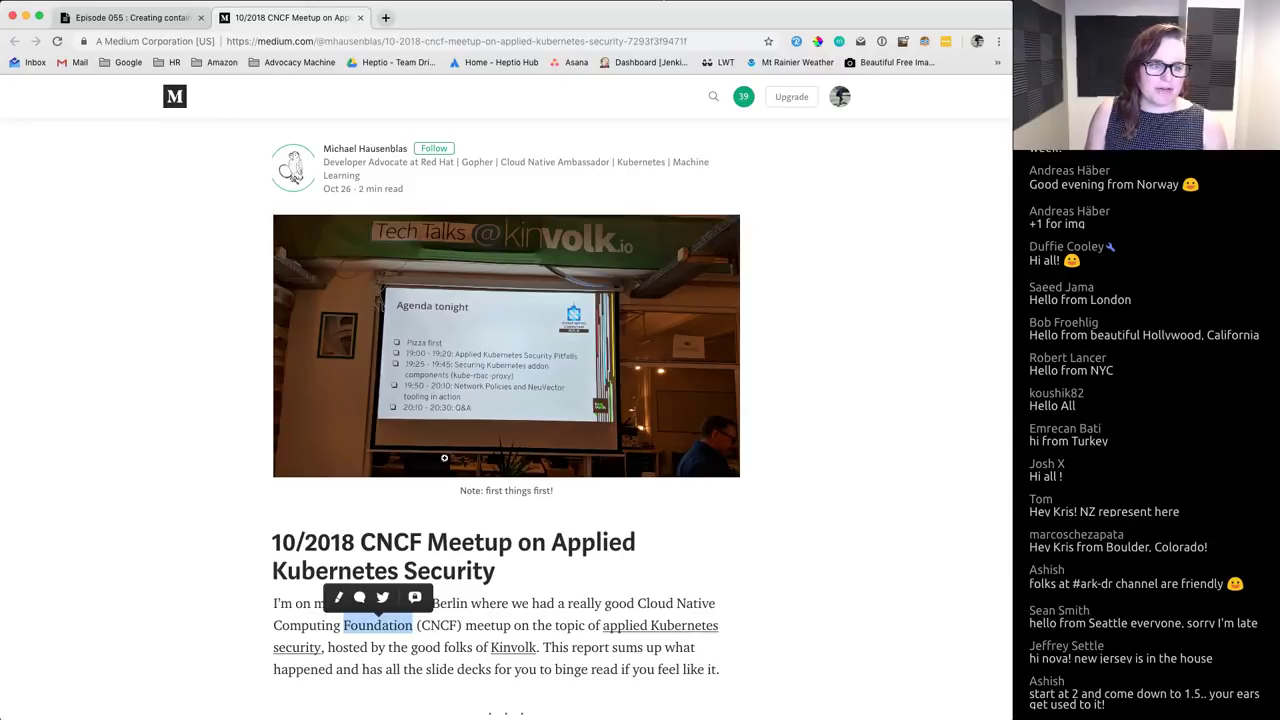
Step: Read to the end of the Medium applied Kubernetes security meetup article, then close its tab
scroll(480, 340, "down", 5)
scroll(487, 327, "down", 3)
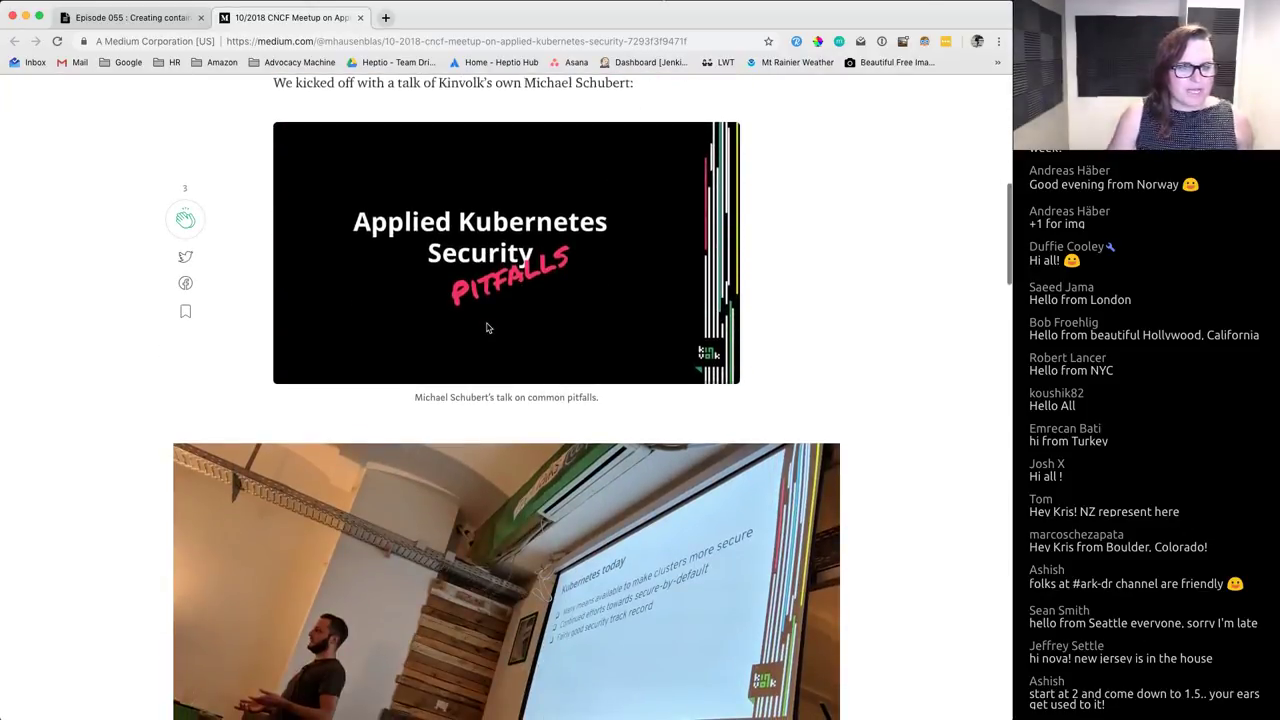
scroll(487, 325, "down", 2)
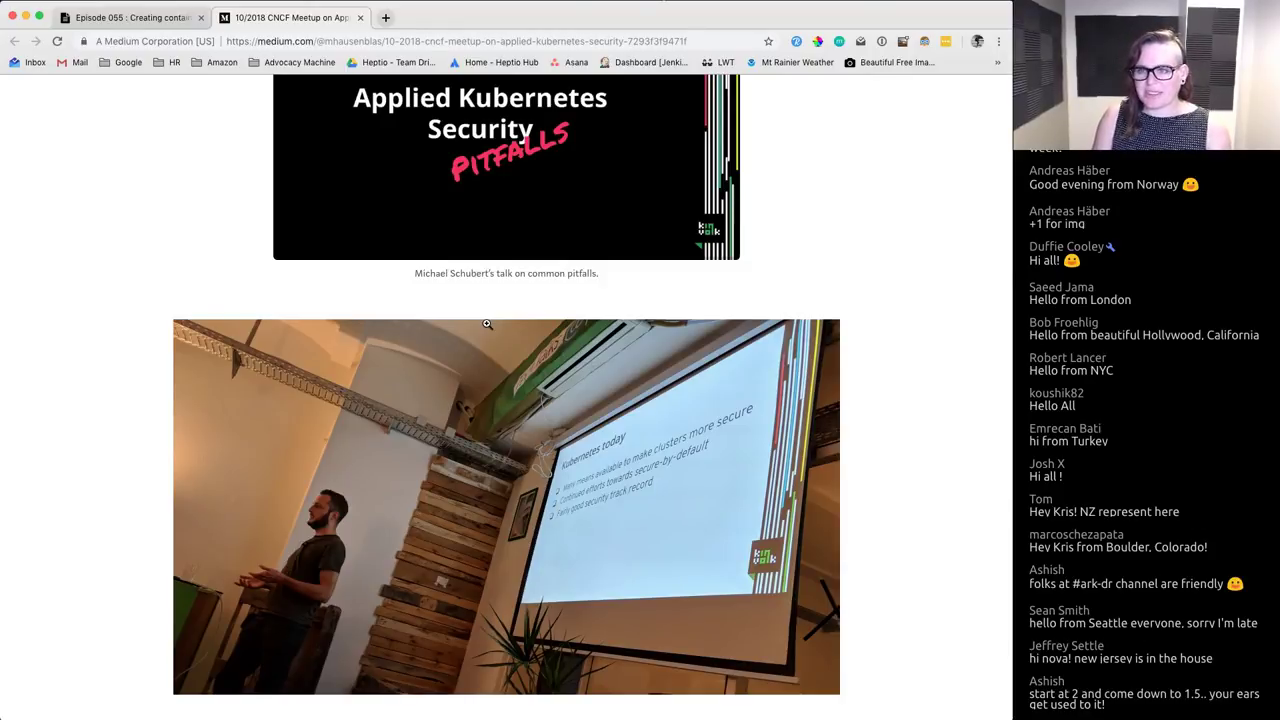
scroll(487, 324, "down", 2)
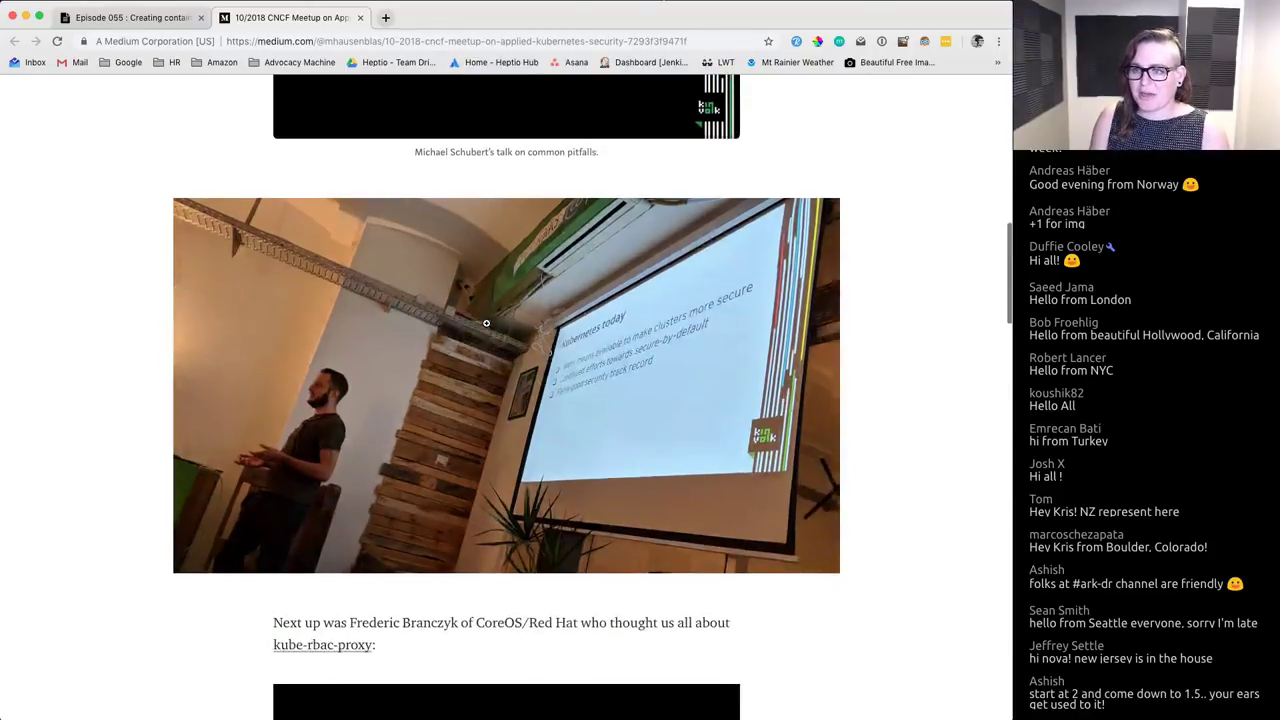
scroll(487, 324, "up", 10)
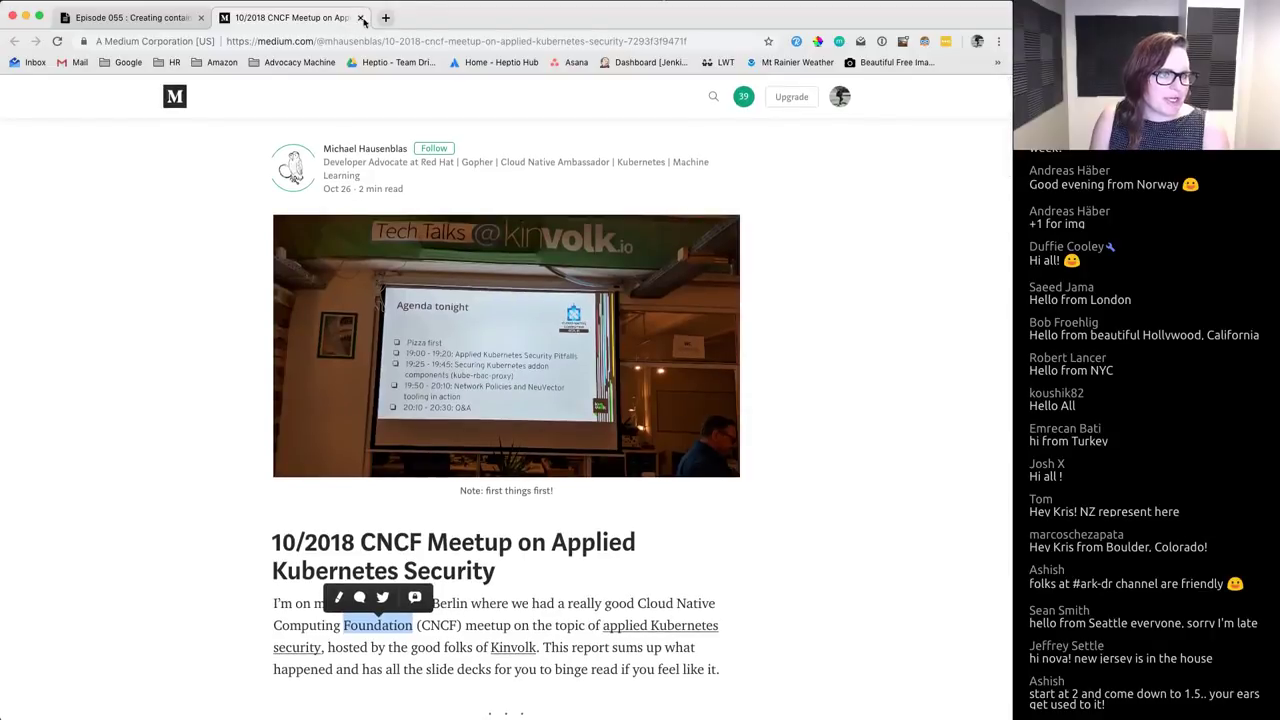
left_click(360, 17)
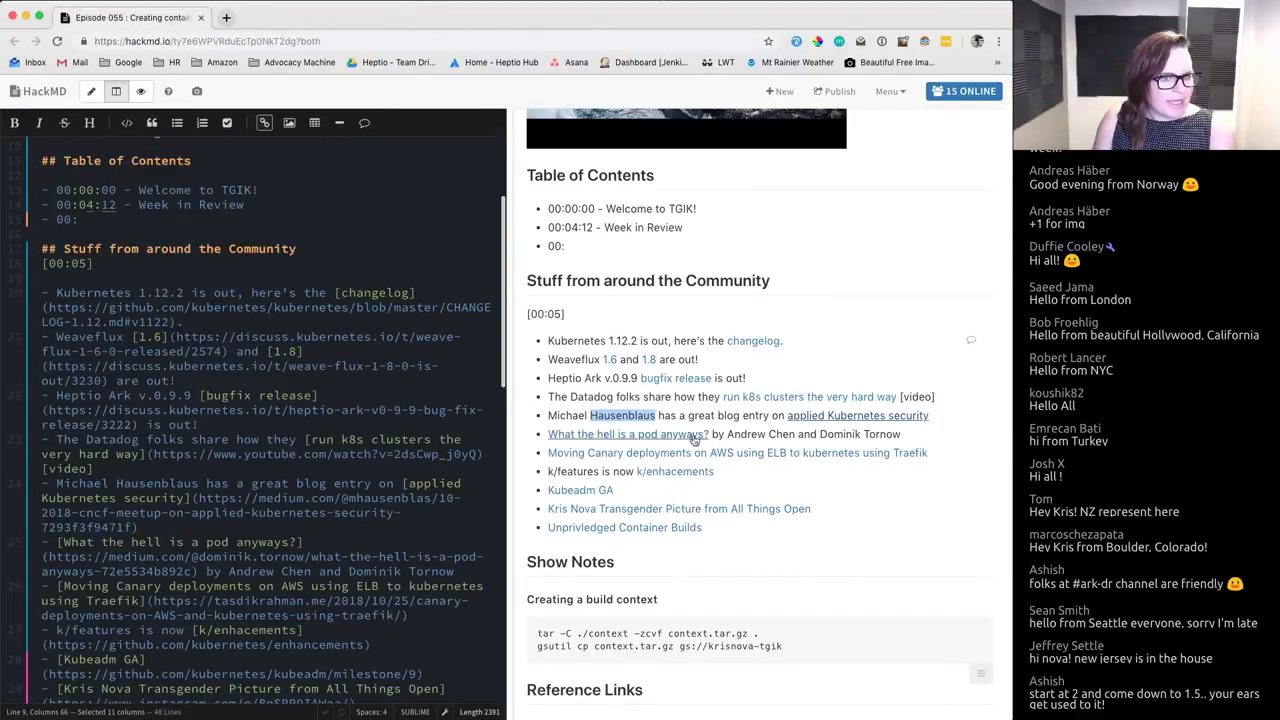
Step: Clear the preview highlight and open the 'What the hell is a pod anyways?' link
left_click(806, 434)
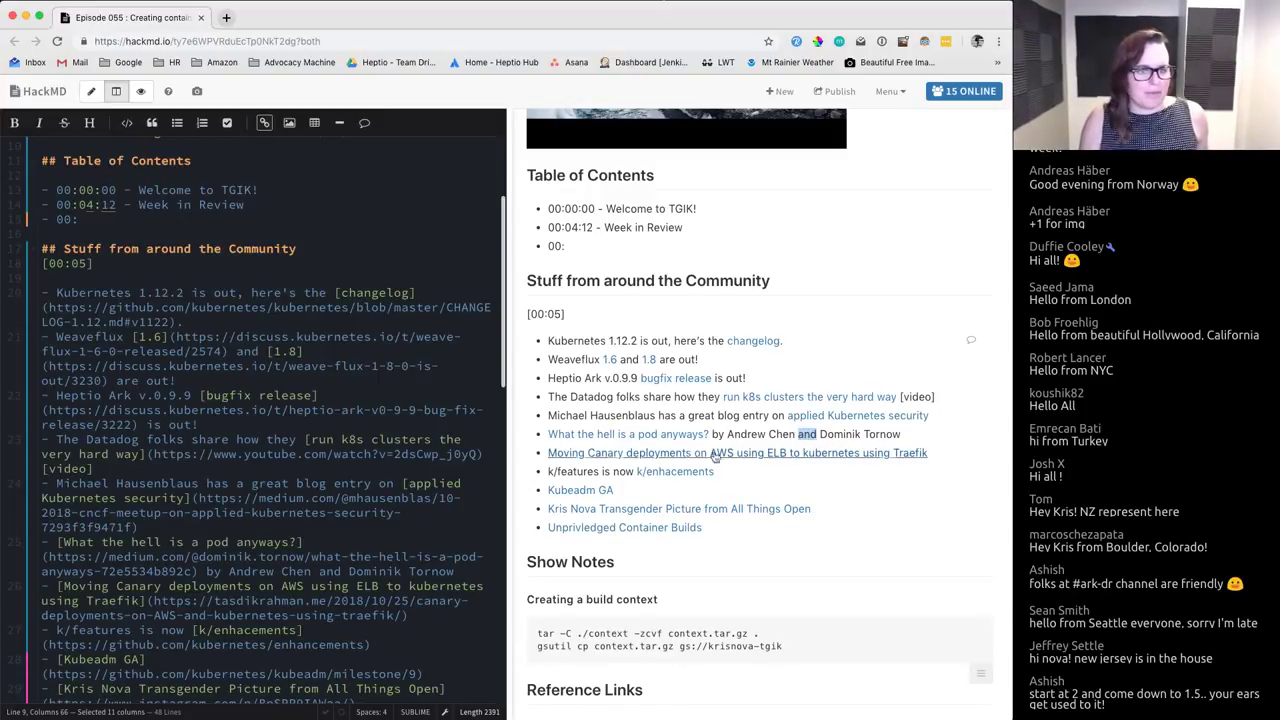
left_click(640, 439)
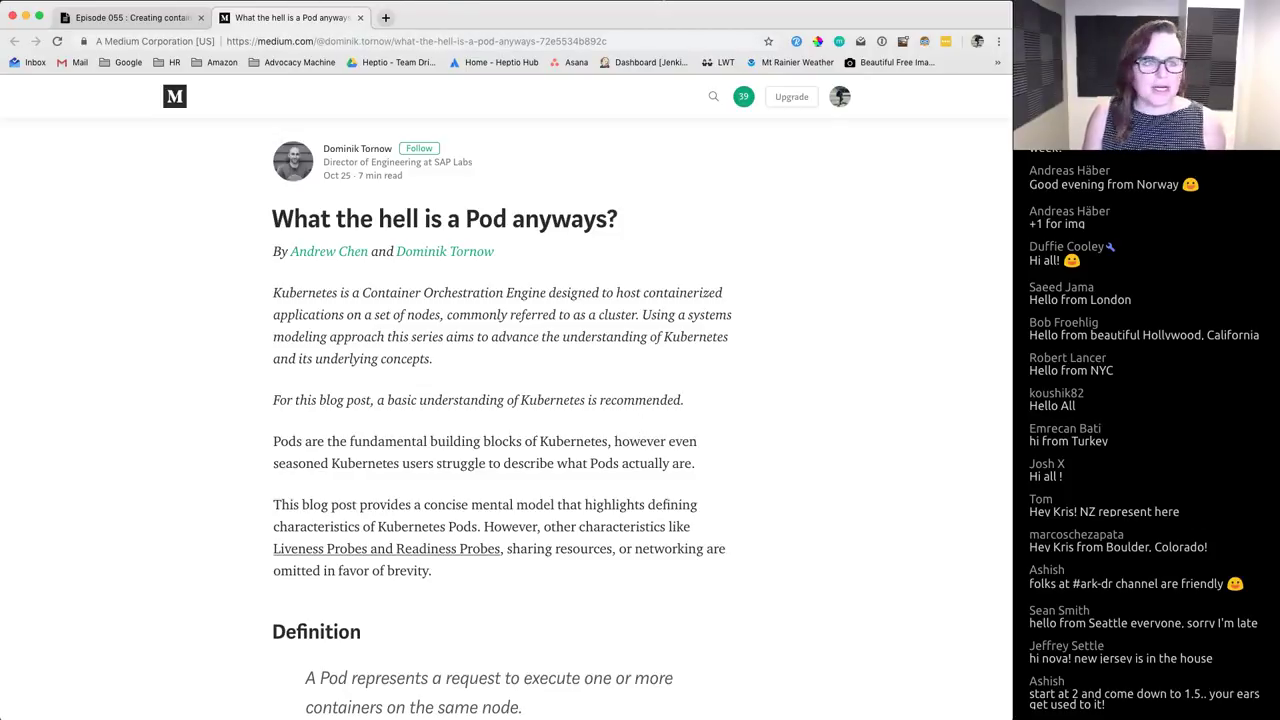
Step: Search Google for 'kubernetes.io pod' and open the Pods - Kubernetes docs page
left_click(385, 17)
type("kub")
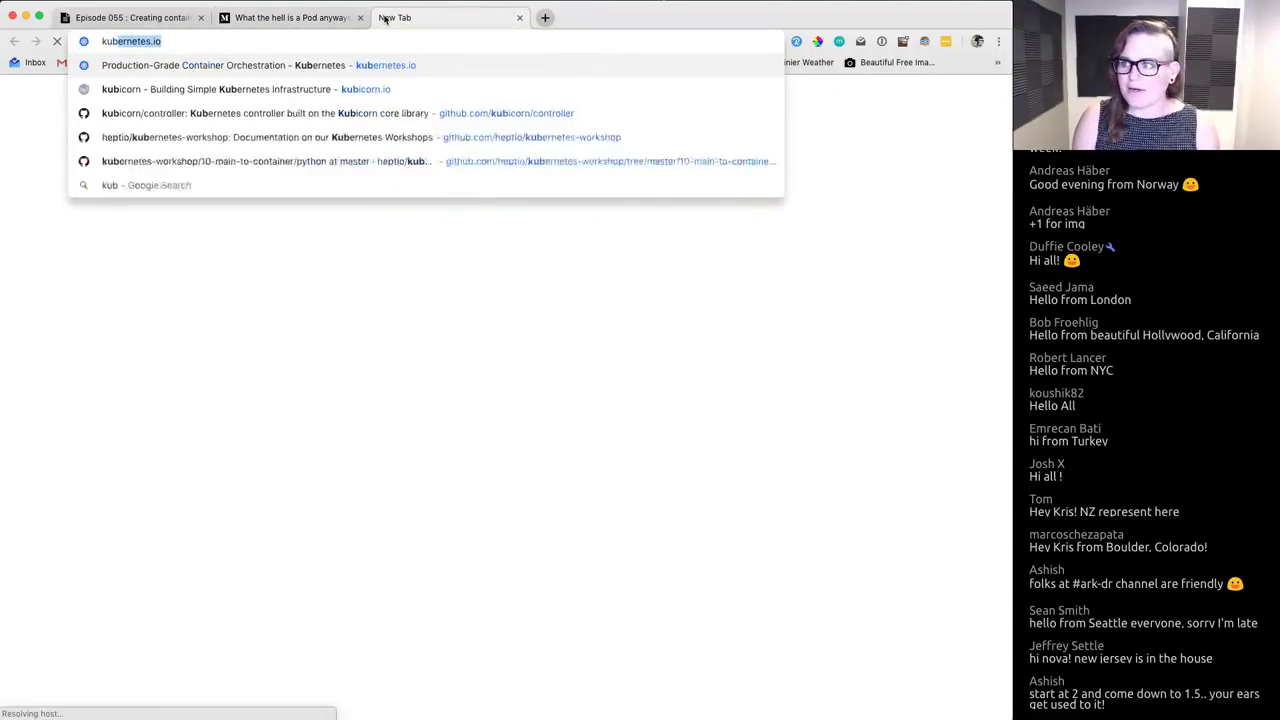
type("ernetes.io po")
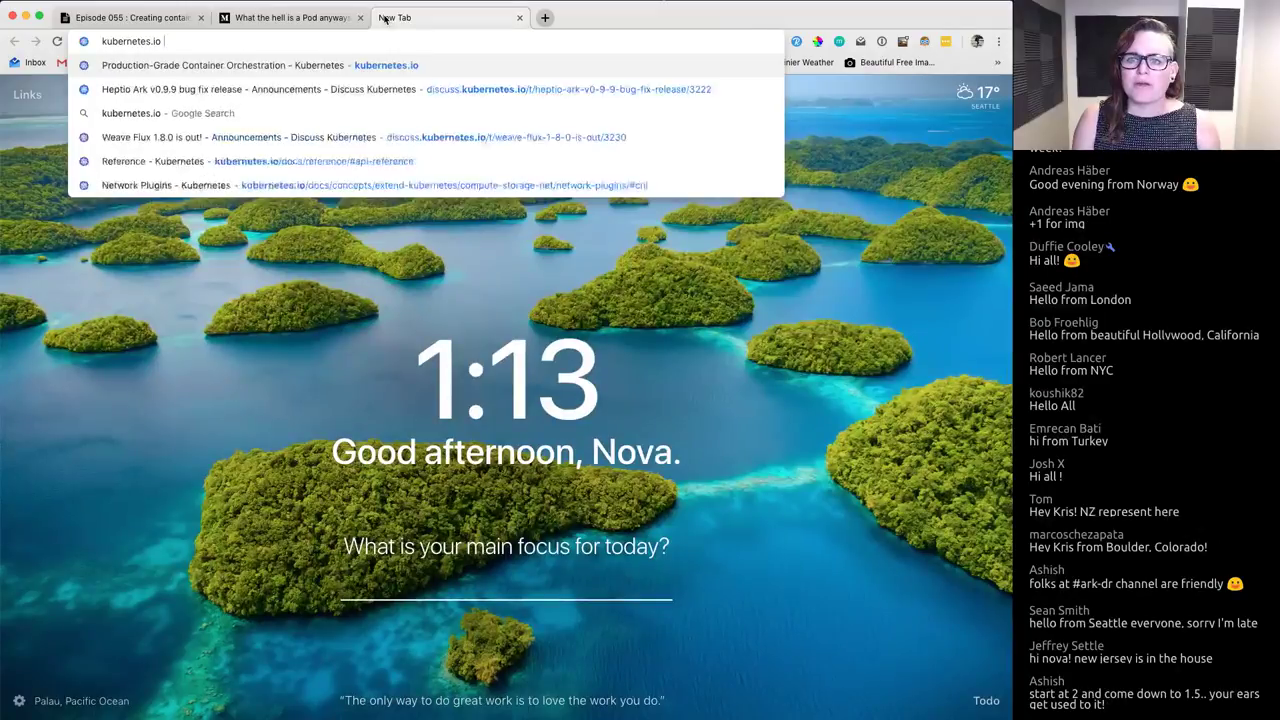
type("d")
key("Return")
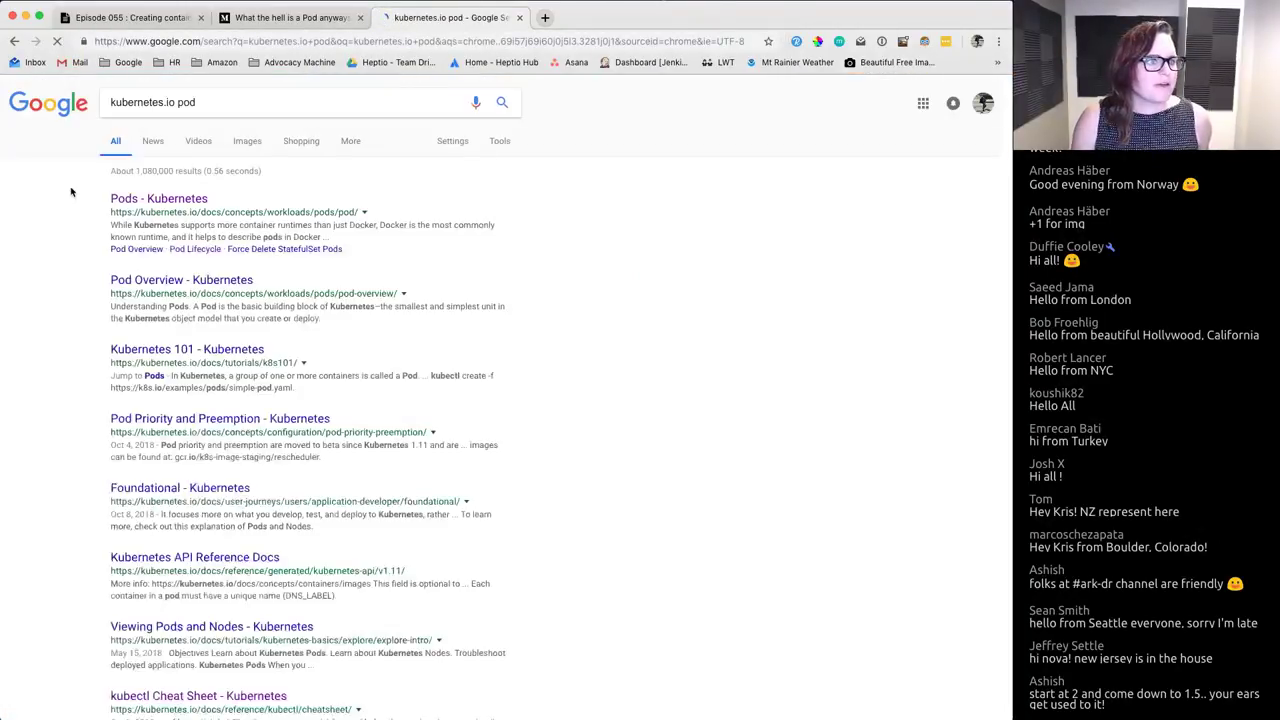
left_click(167, 204)
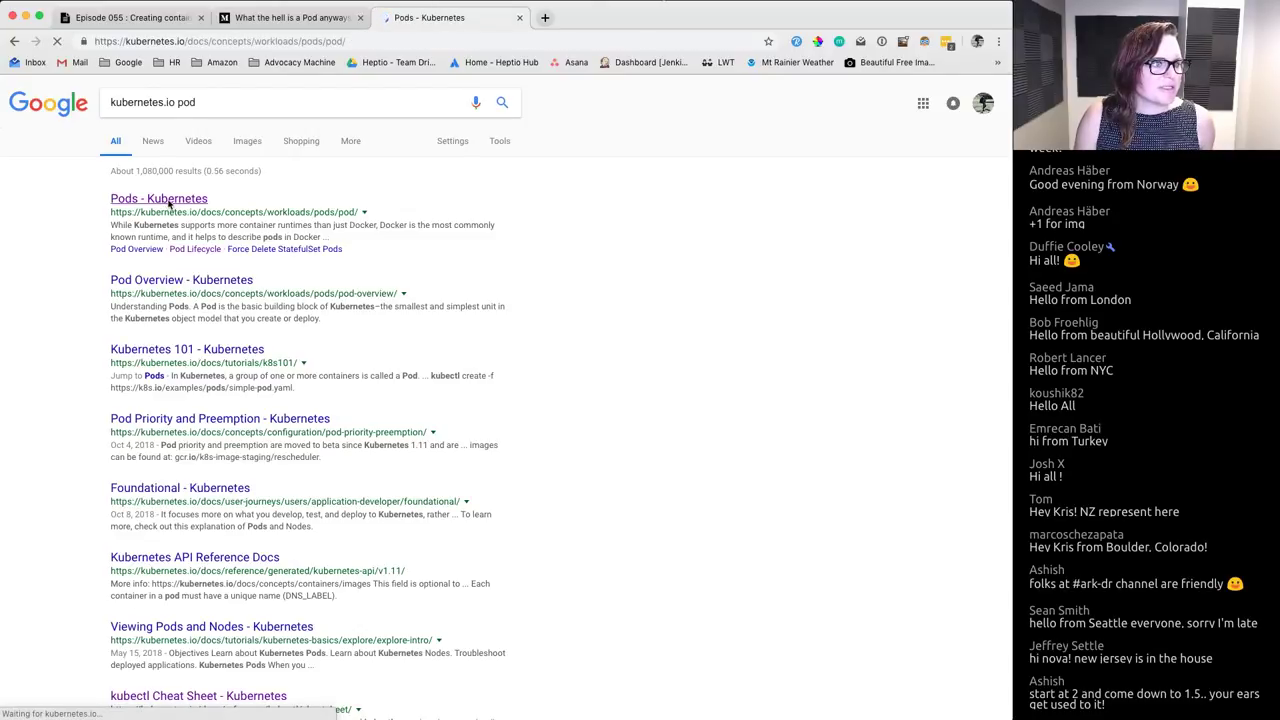
Step: Read the Pod definition, highlighting 'smallest', 'containers' and 'network', then close the docs tab
double_click(418, 294)
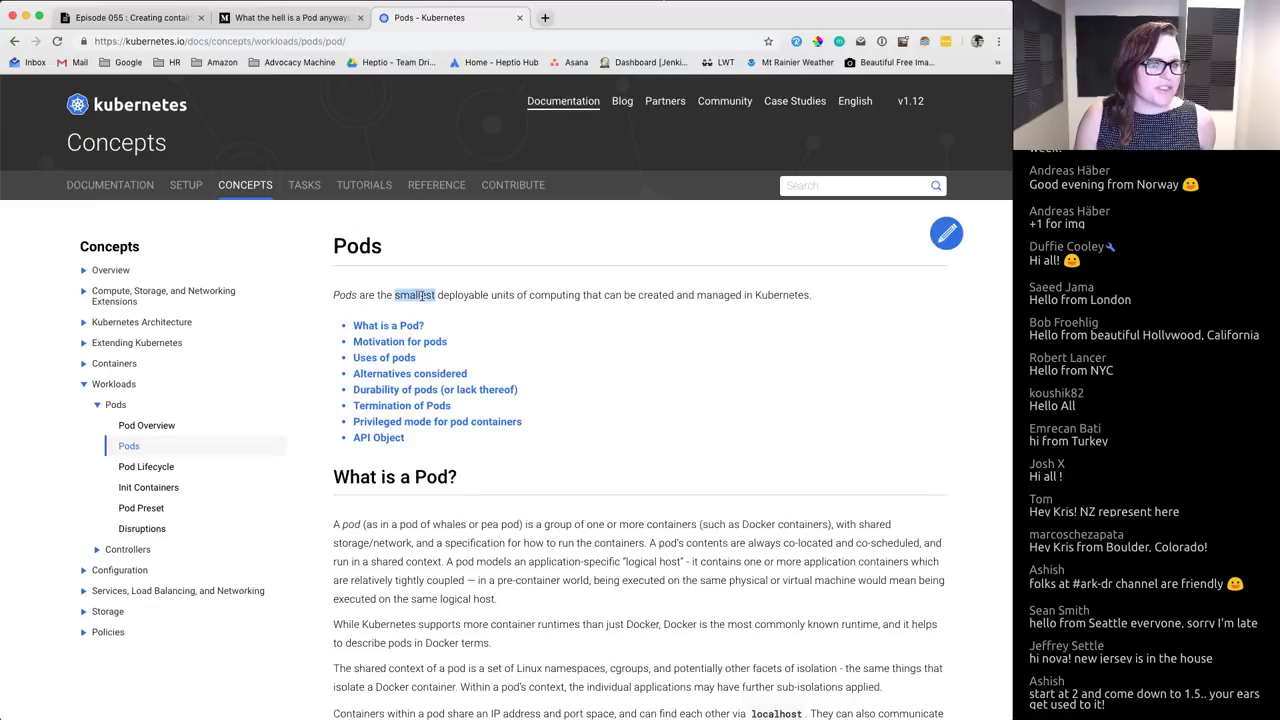
triple_click(597, 294)
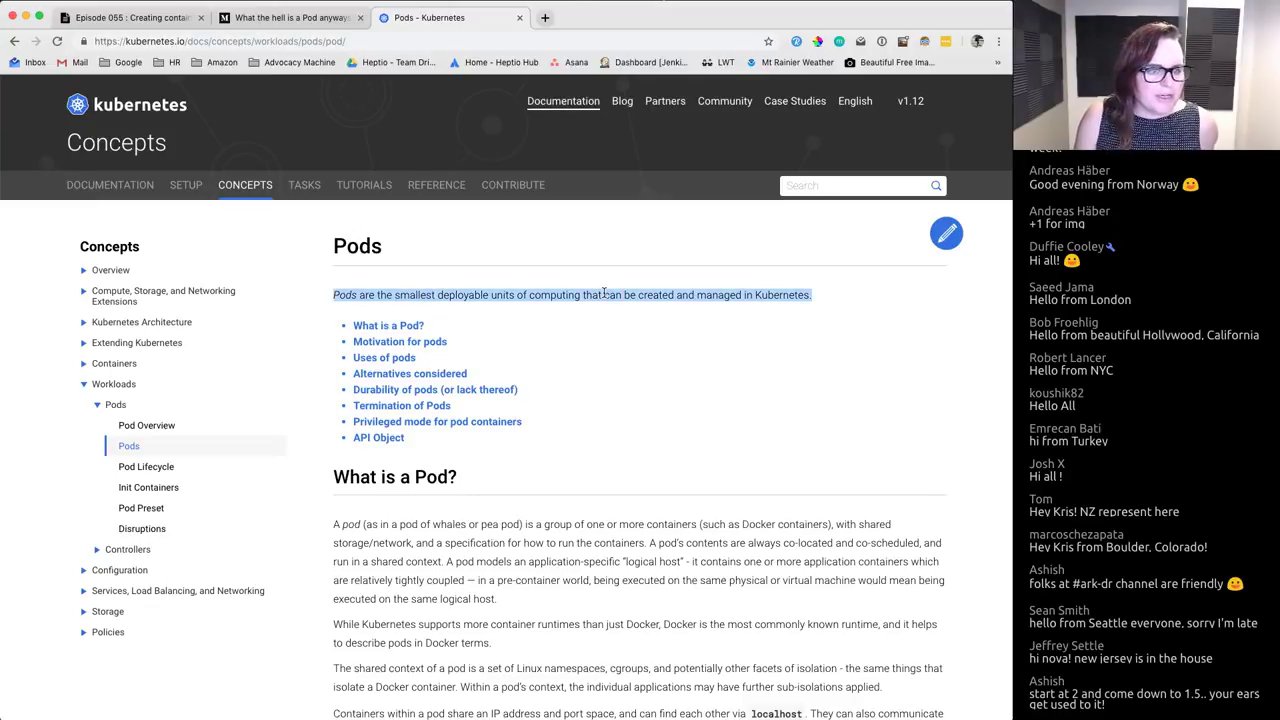
scroll(547, 425, "down", 2)
left_click(549, 428)
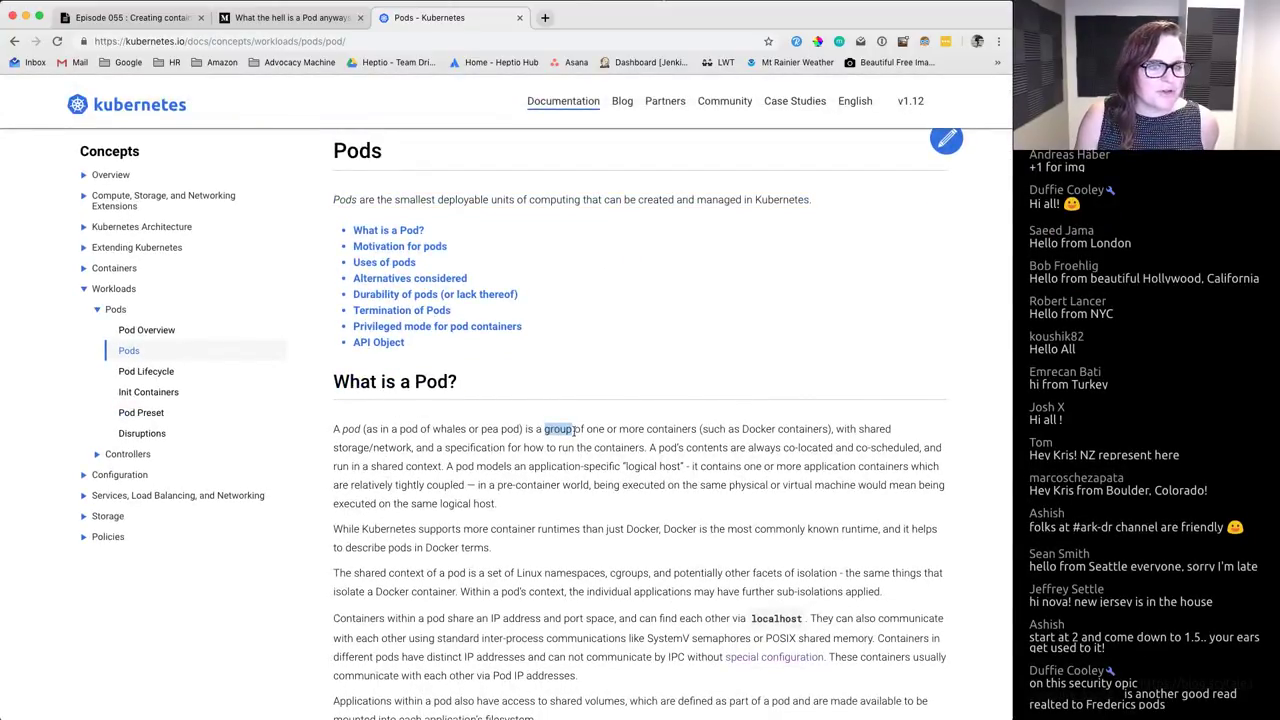
double_click(655, 430)
double_click(388, 447)
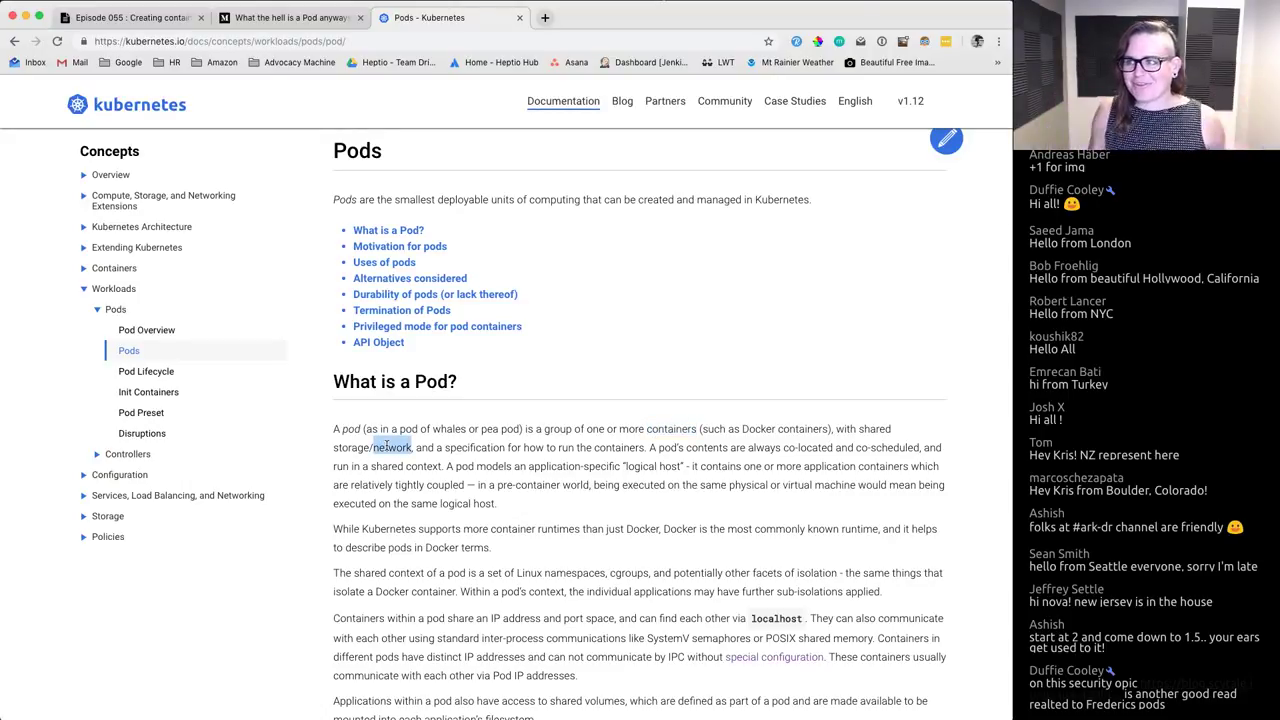
left_click(519, 18)
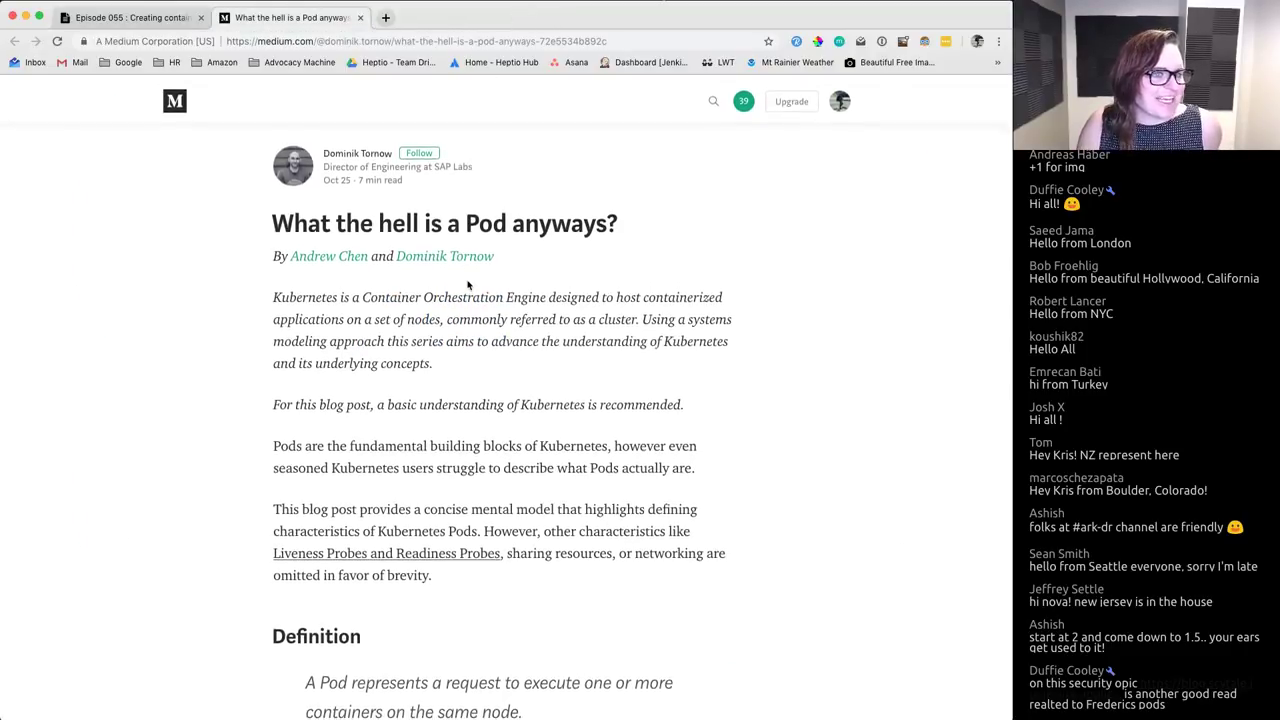
Step: Scroll the Pod article down to the 'Processing a Pod' heading and highlight it
scroll(467, 285, "down", 2)
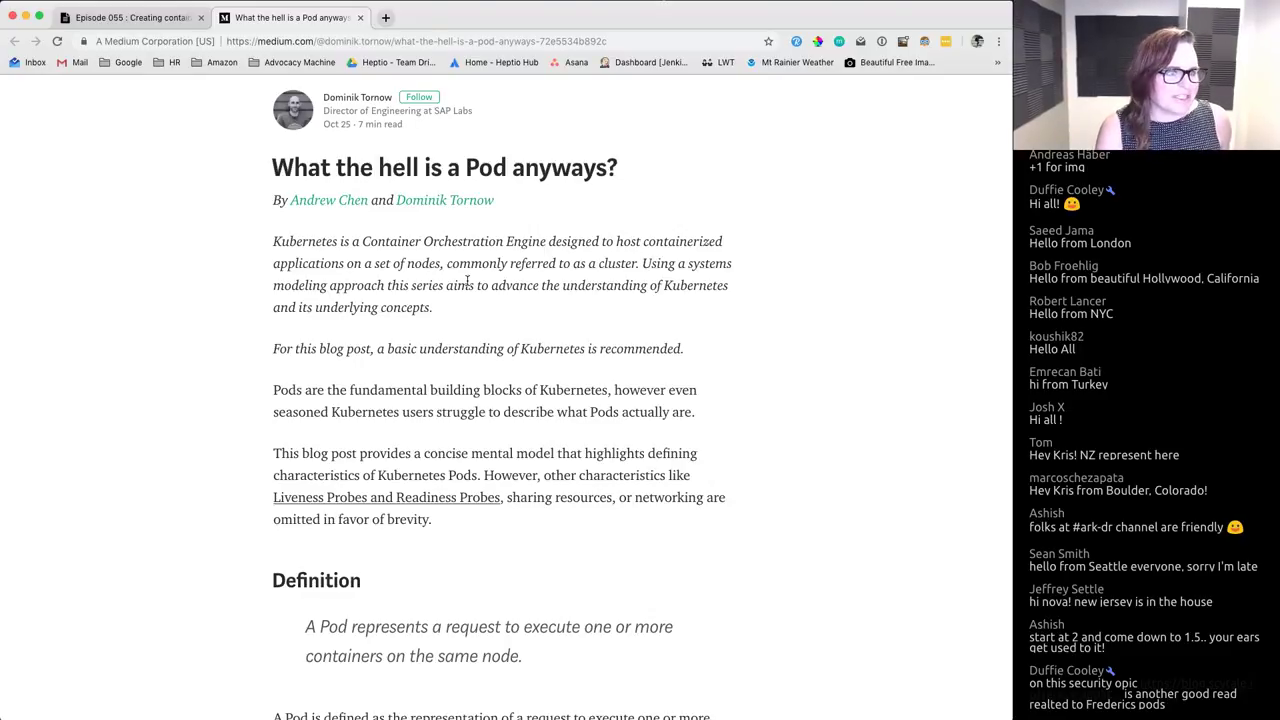
scroll(470, 282, "down", 5)
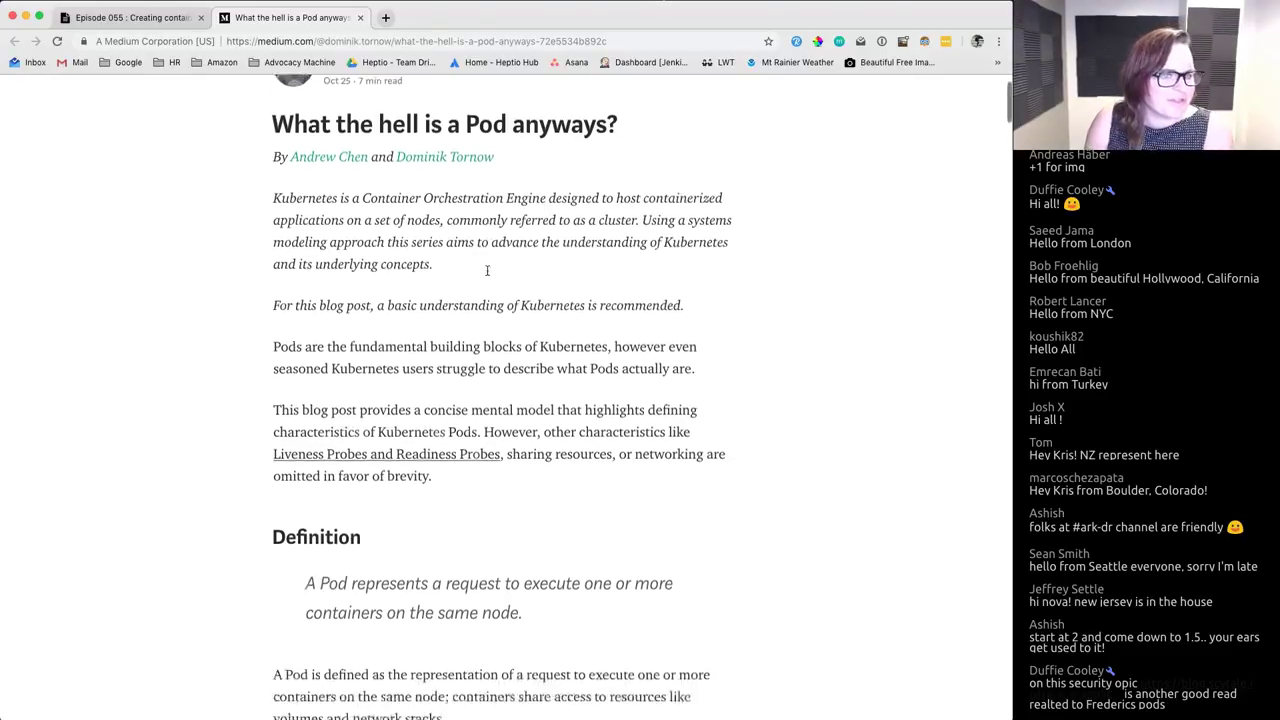
scroll(488, 275, "down", 15)
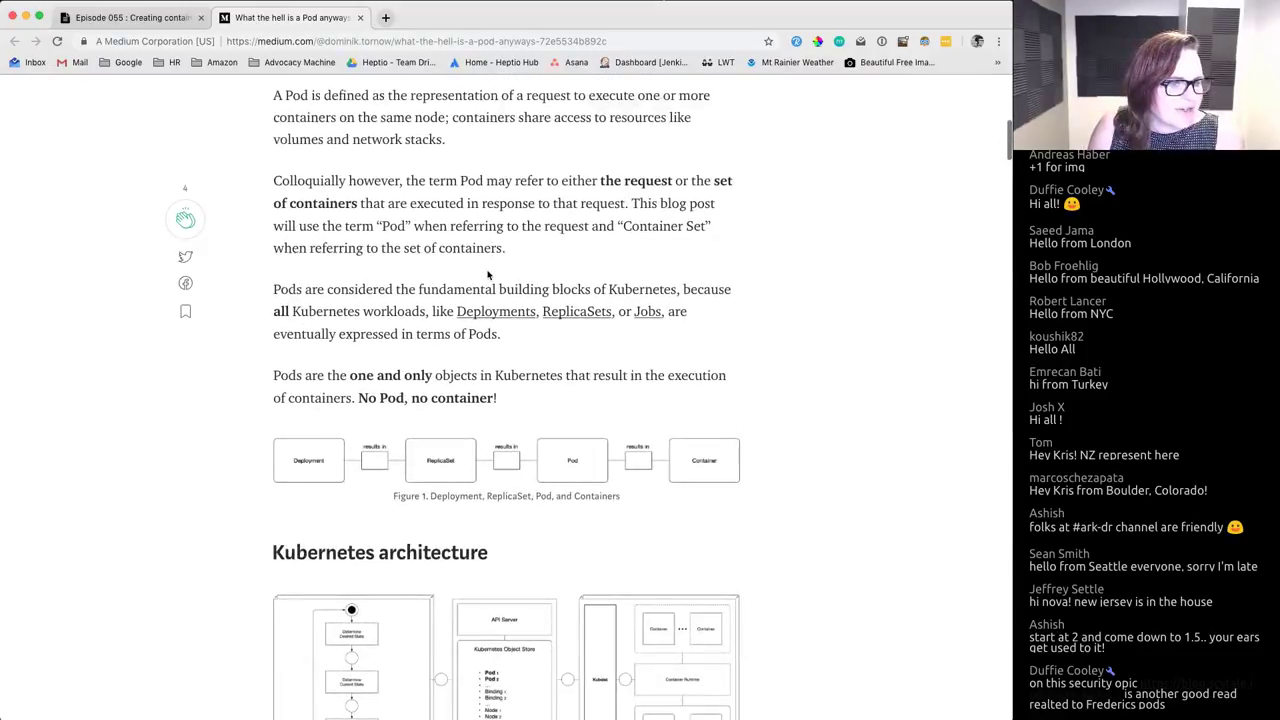
scroll(488, 275, "down", 3)
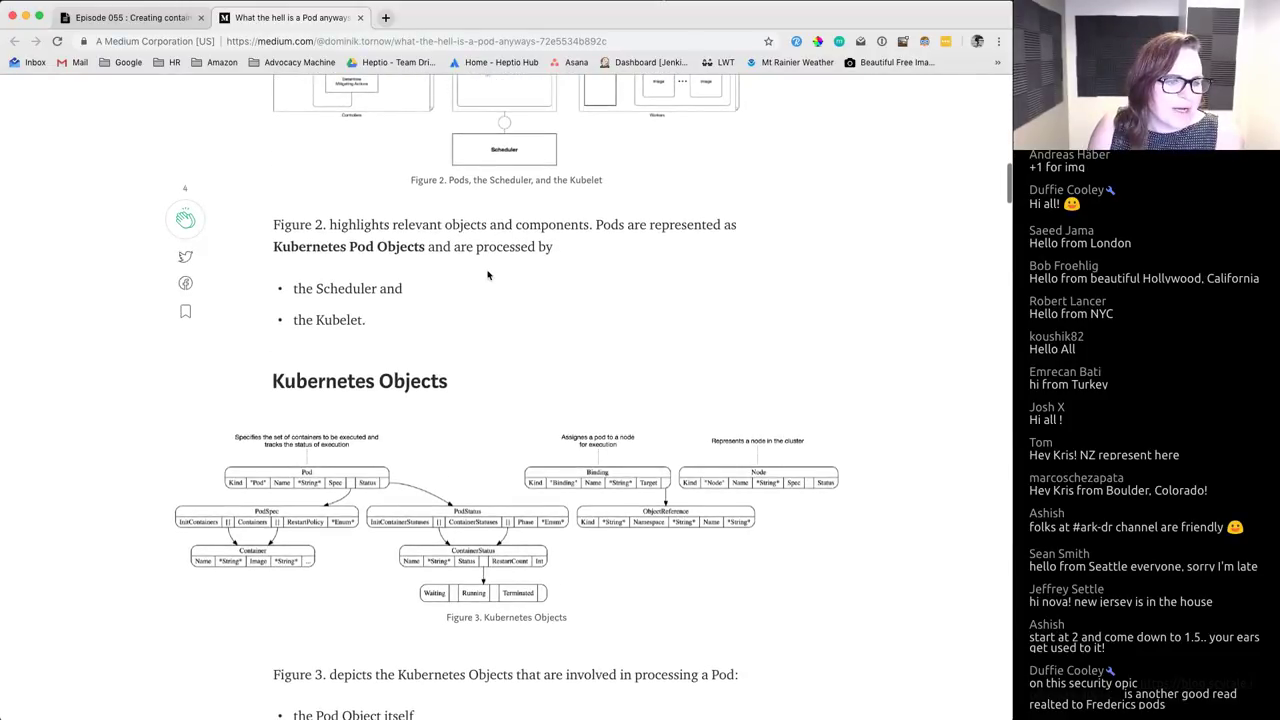
scroll(488, 275, "down", 2)
scroll(488, 275, "down", 7)
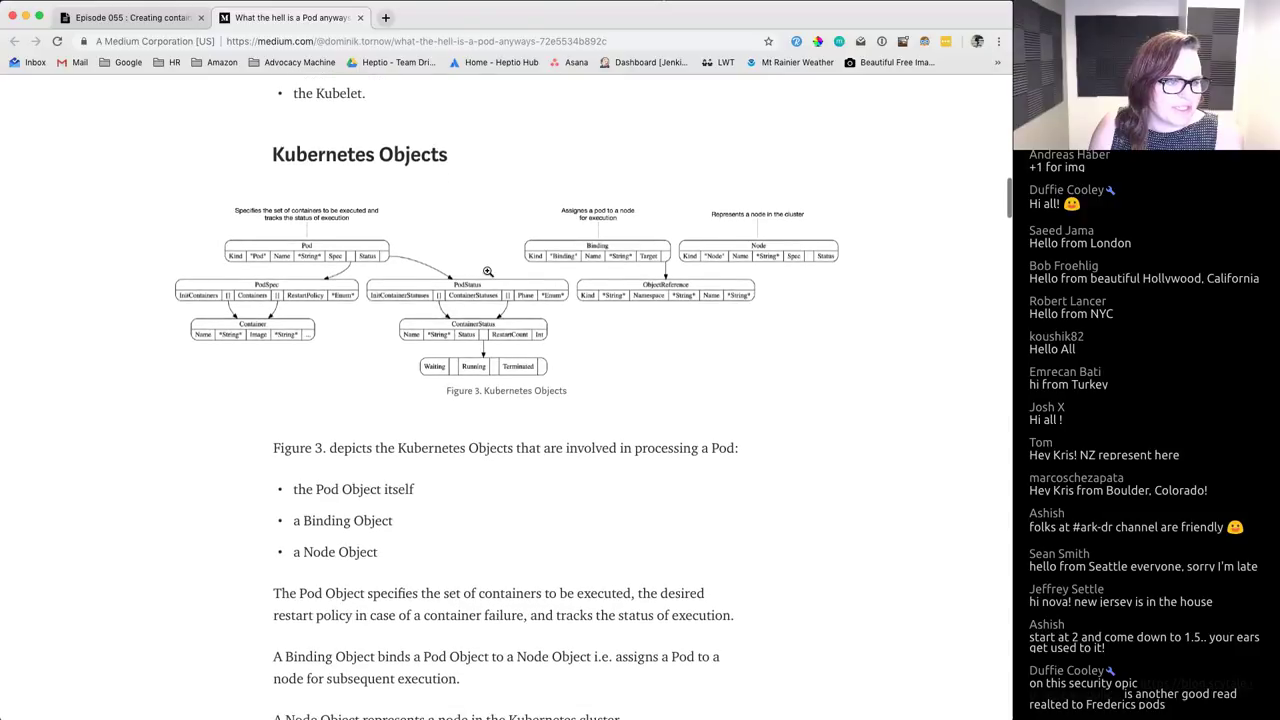
scroll(488, 275, "down", 4)
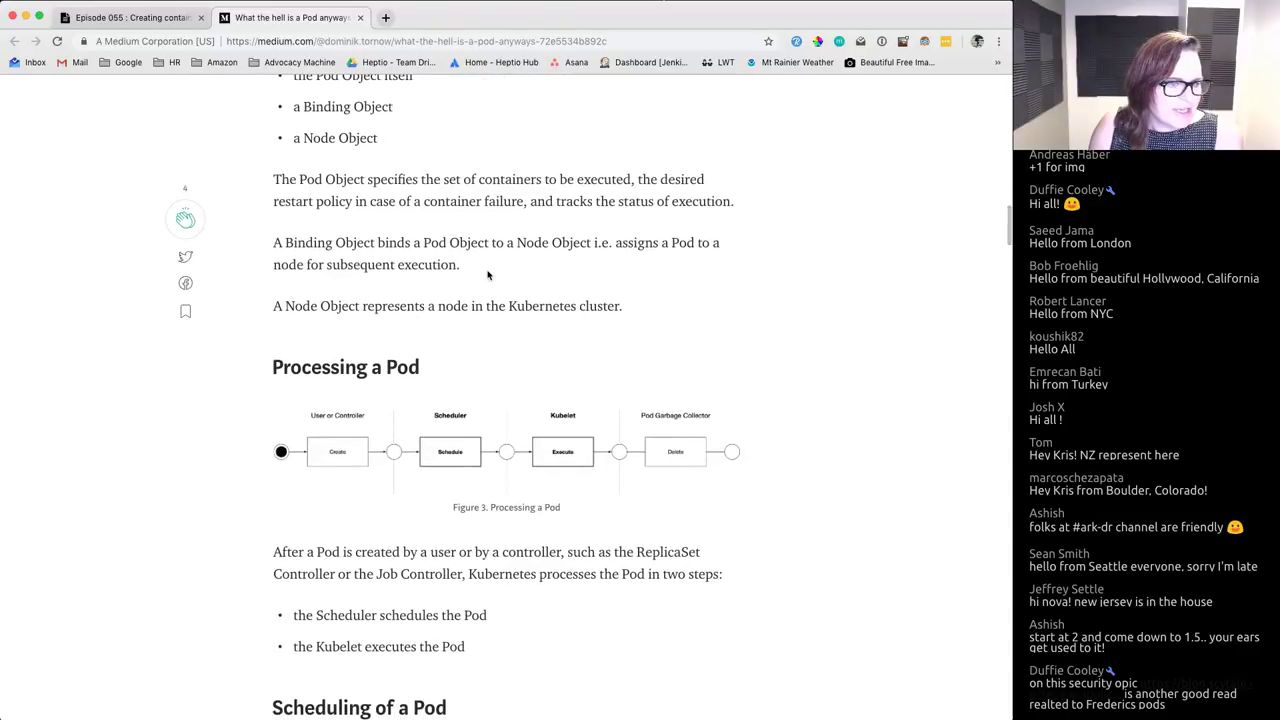
scroll(488, 275, "down", 1)
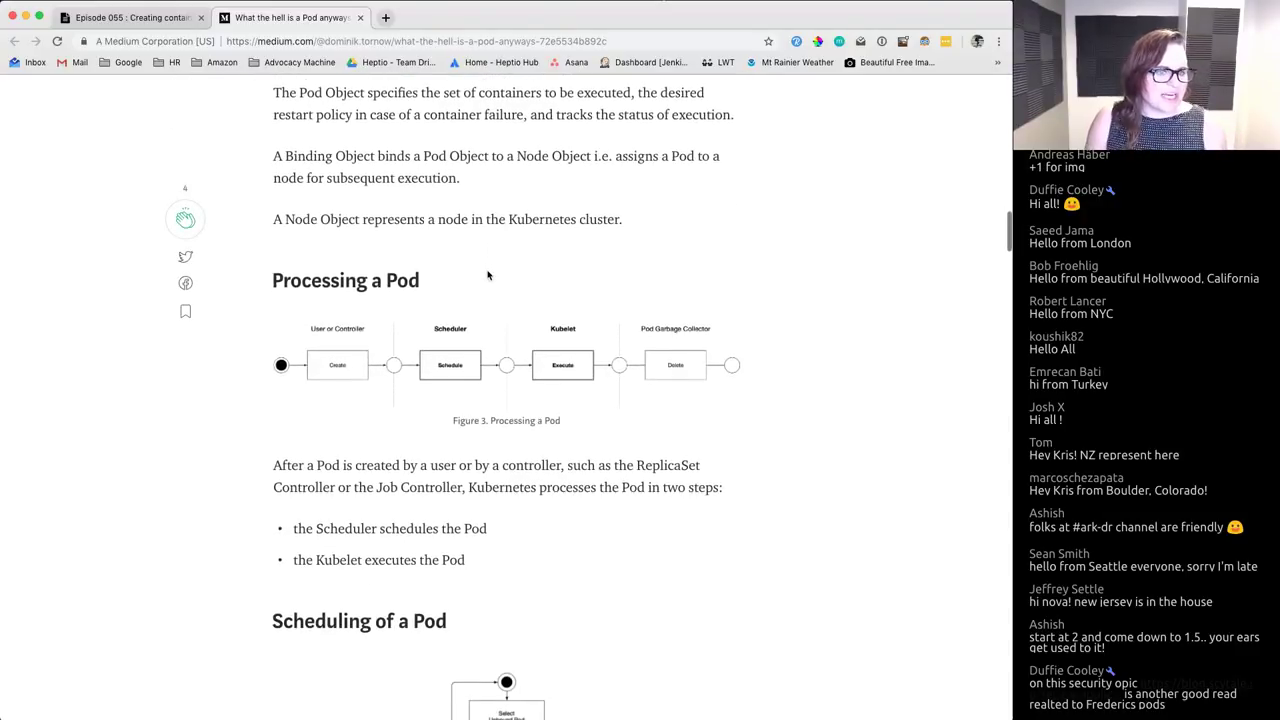
triple_click(349, 281)
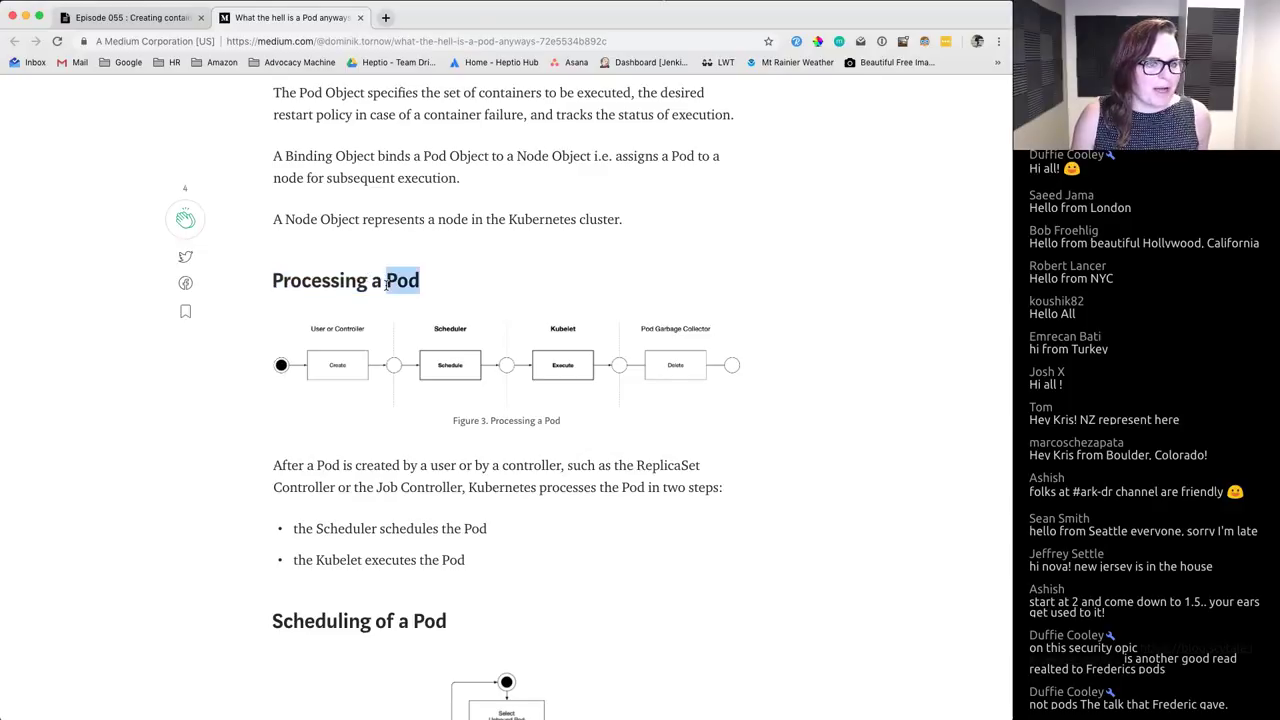
double_click(390, 281)
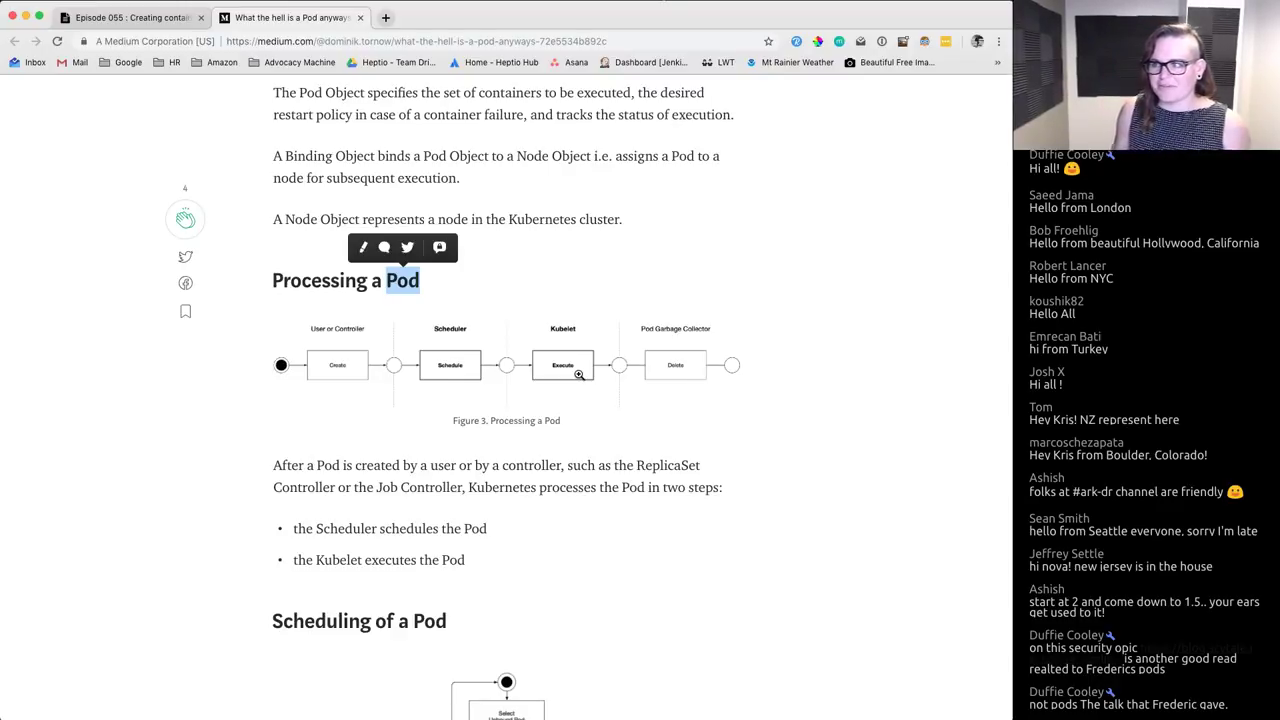
Step: Keep reading through the Pod scheduling and execution sections of the article
scroll(363, 308, "down", 3)
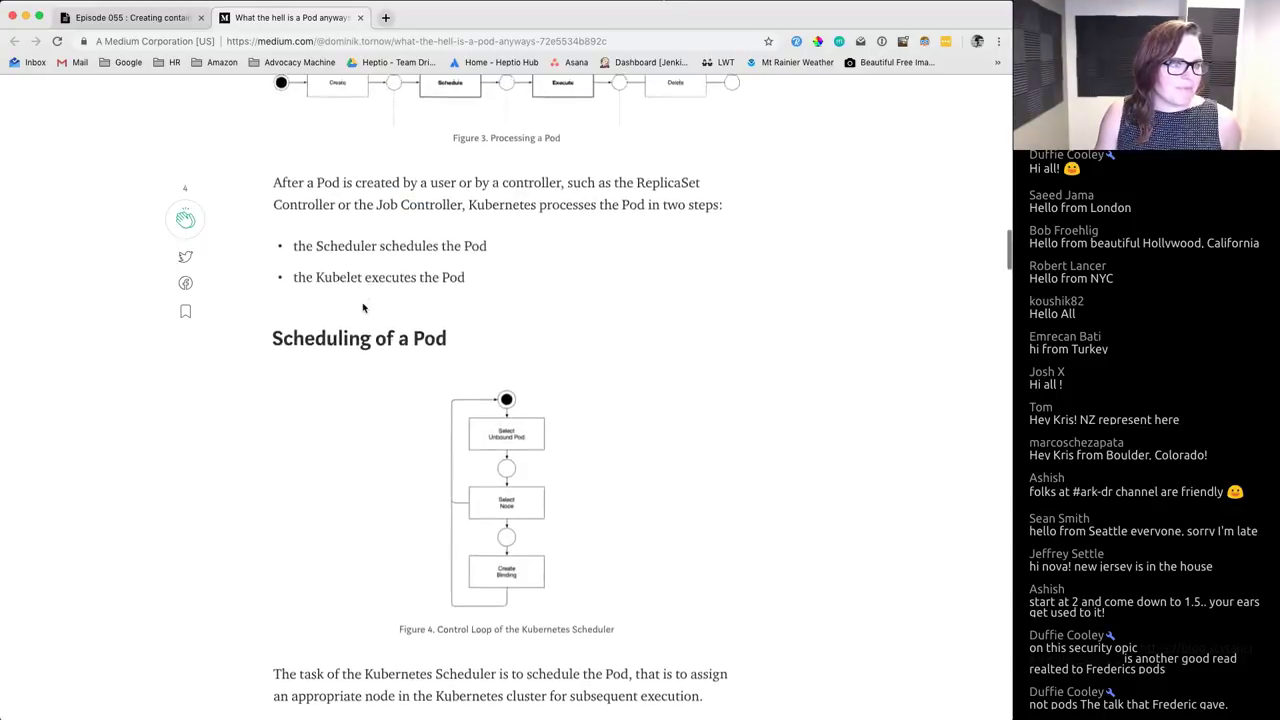
scroll(363, 308, "down", 1)
scroll(356, 255, "down", 2)
scroll(356, 255, "down", 5)
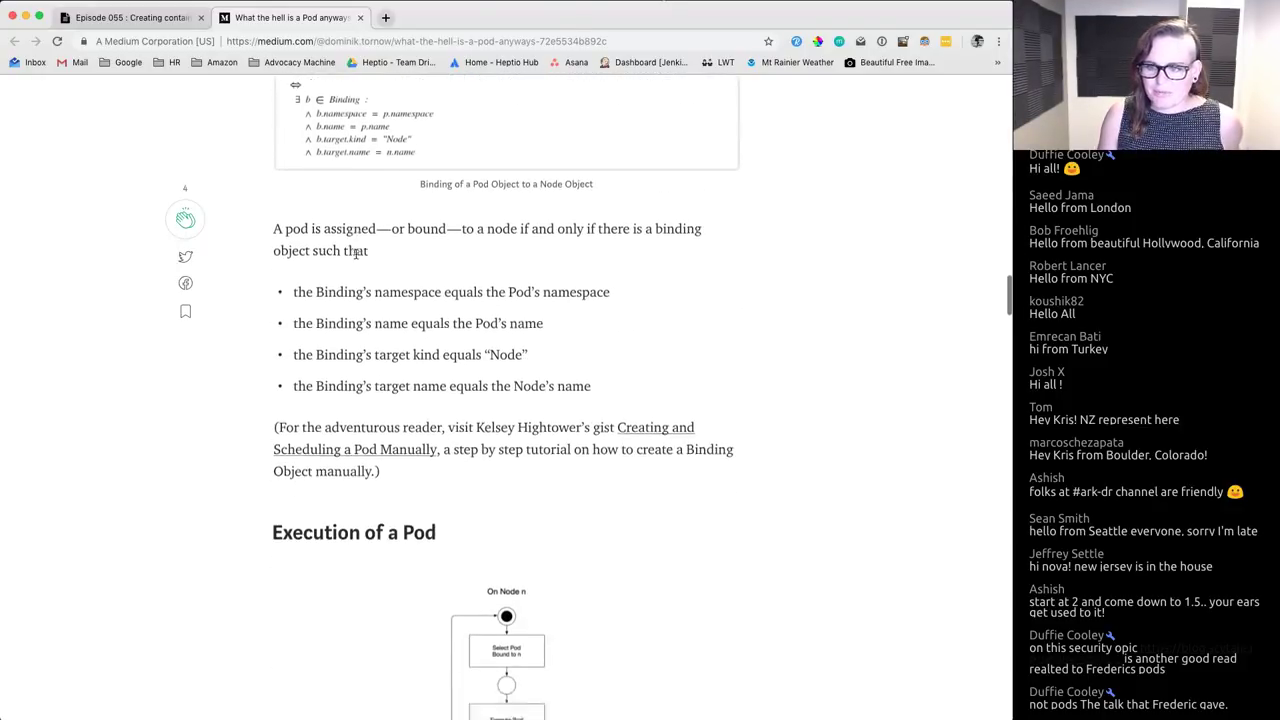
scroll(356, 255, "down", 2)
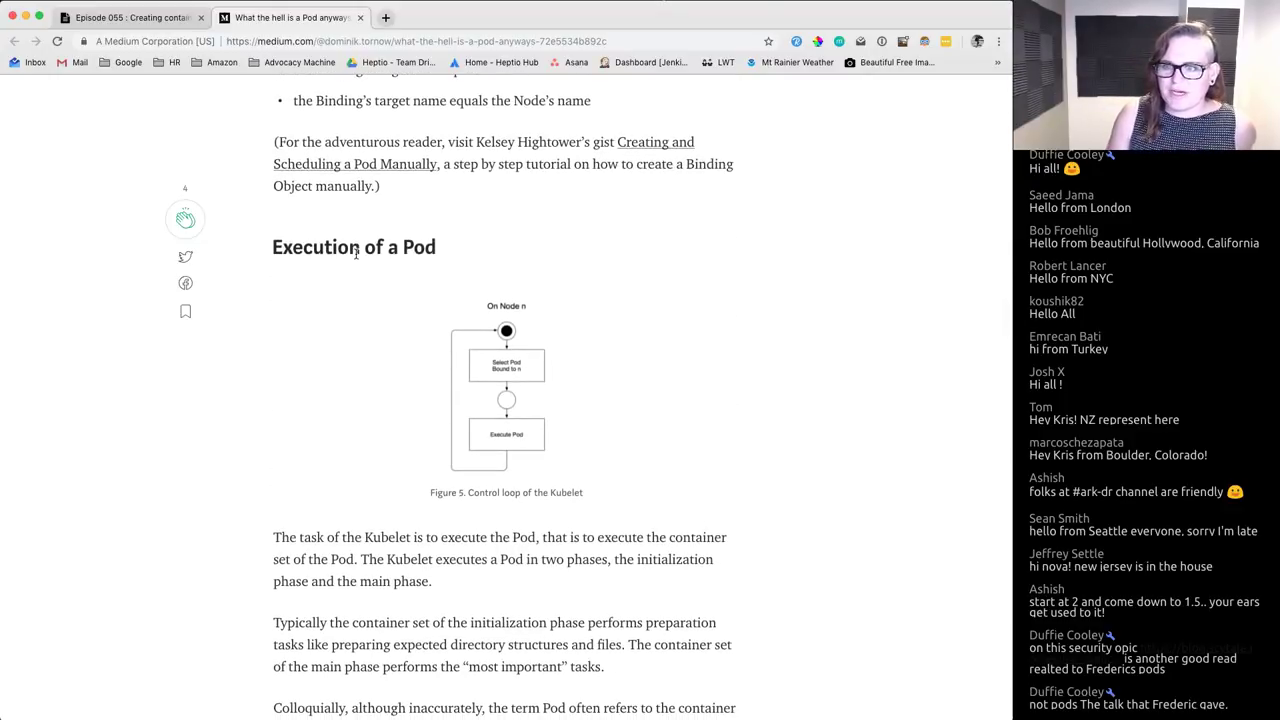
scroll(356, 255, "down", 1)
scroll(356, 255, "down", 1)
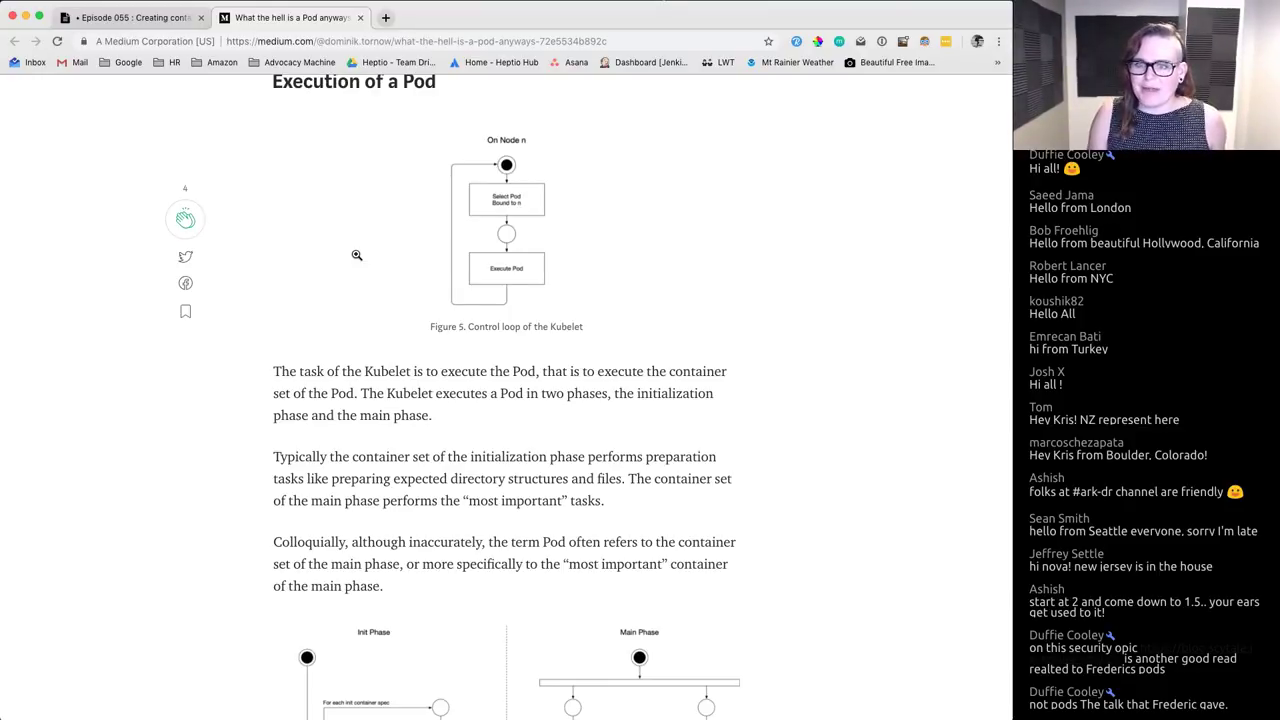
scroll(356, 255, "down", 1)
scroll(418, 338, "down", 3)
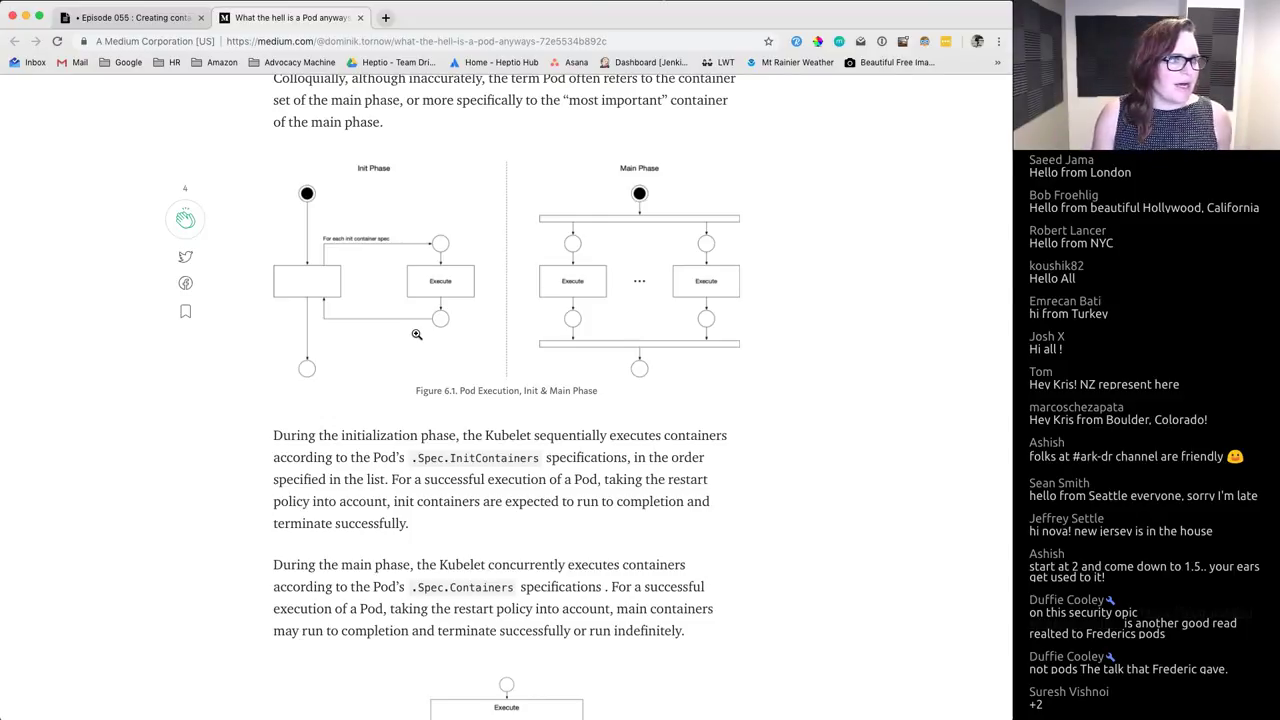
scroll(417, 334, "up", 15)
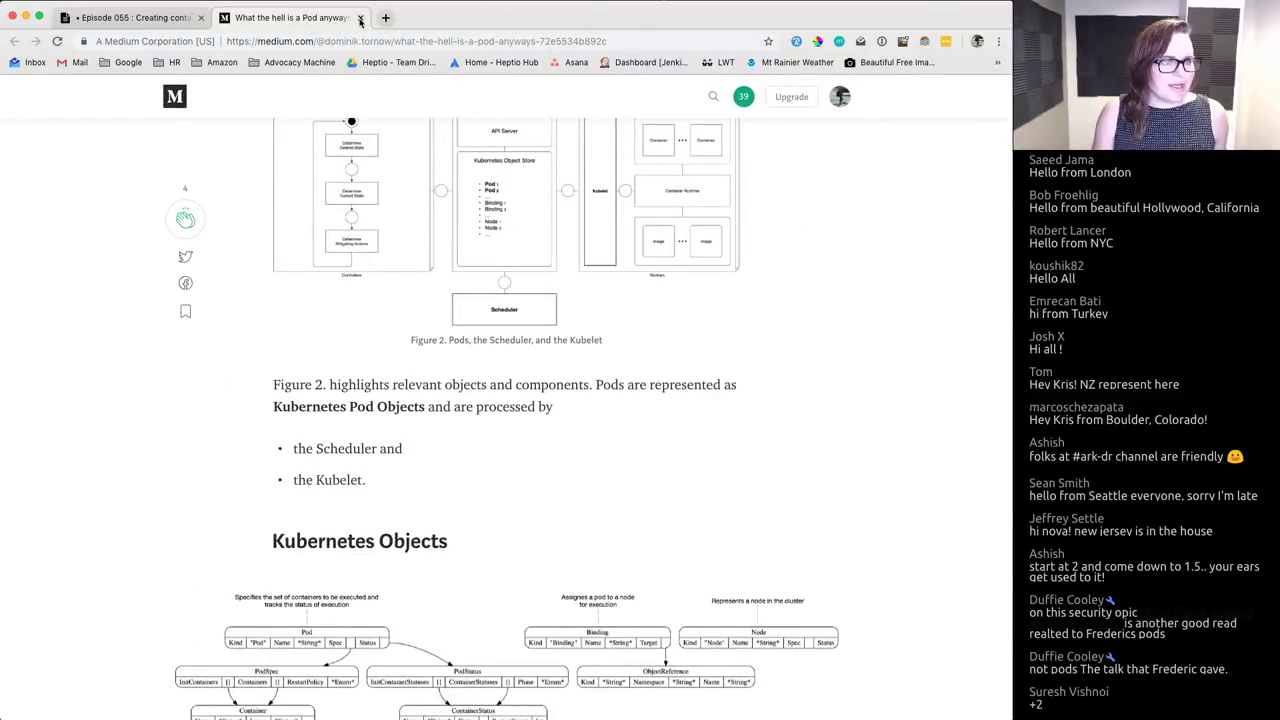
Step: Close the Pod article, paste the blog link, and end the related-blog line with ': ['
left_click(360, 17)
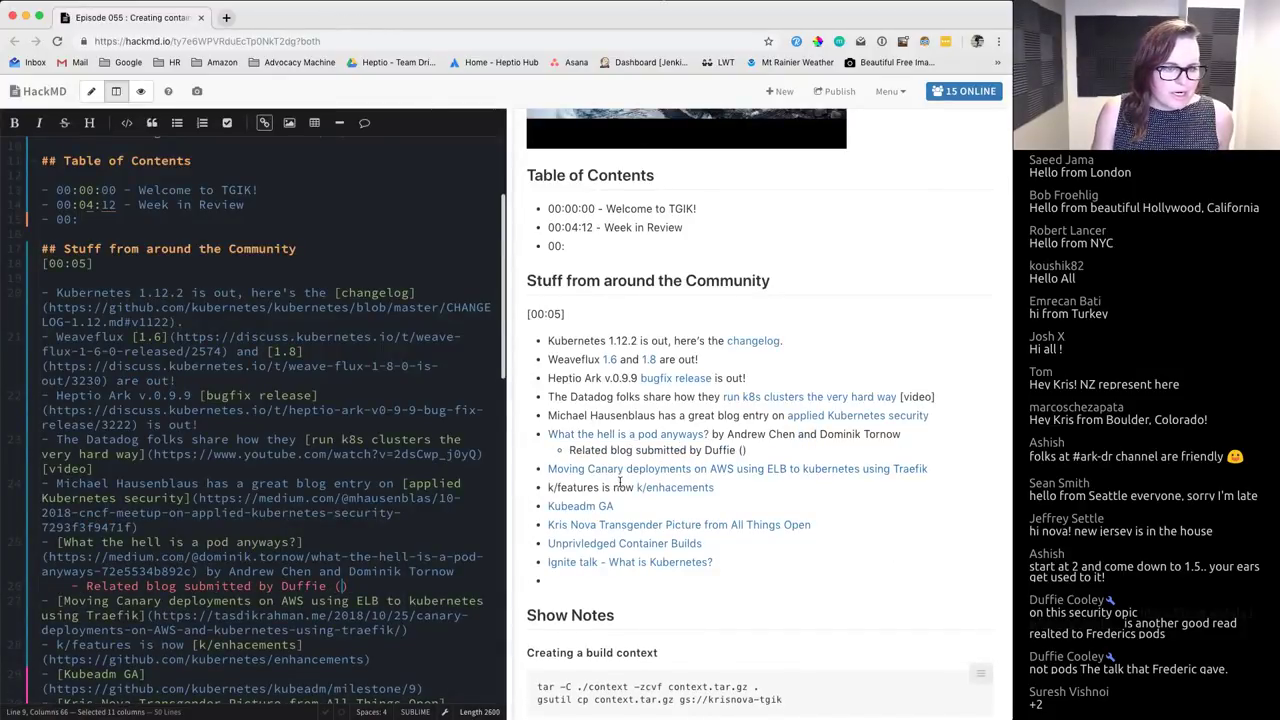
type("https://blog.scytale.io/secure-application-metrics-distributed-logging-with-spiffe-f54f9f798124")
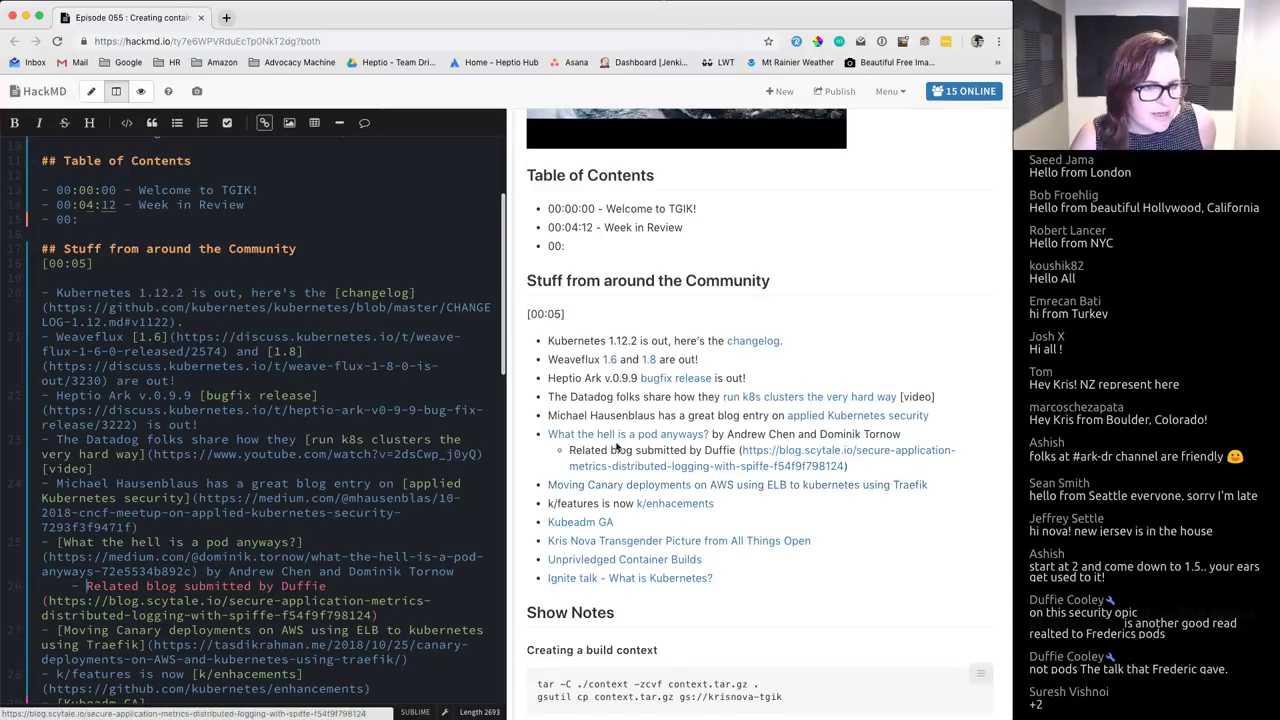
key("End")
type(":")
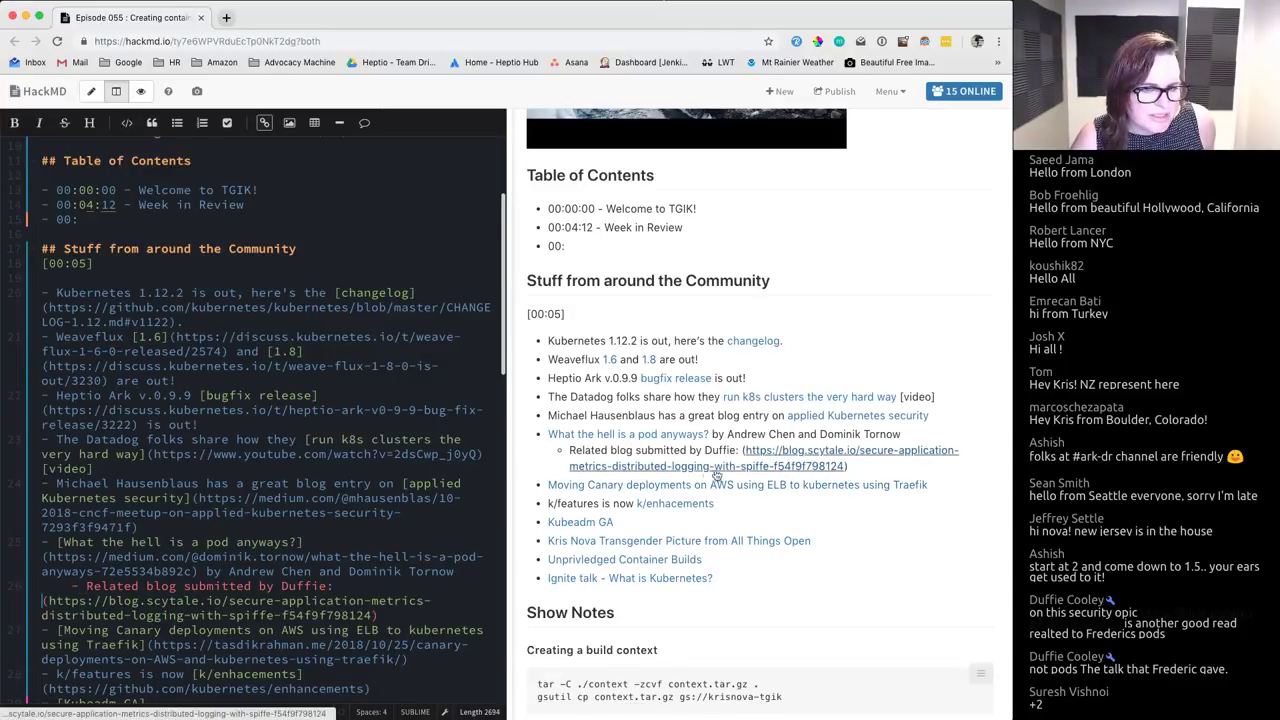
type(" [")
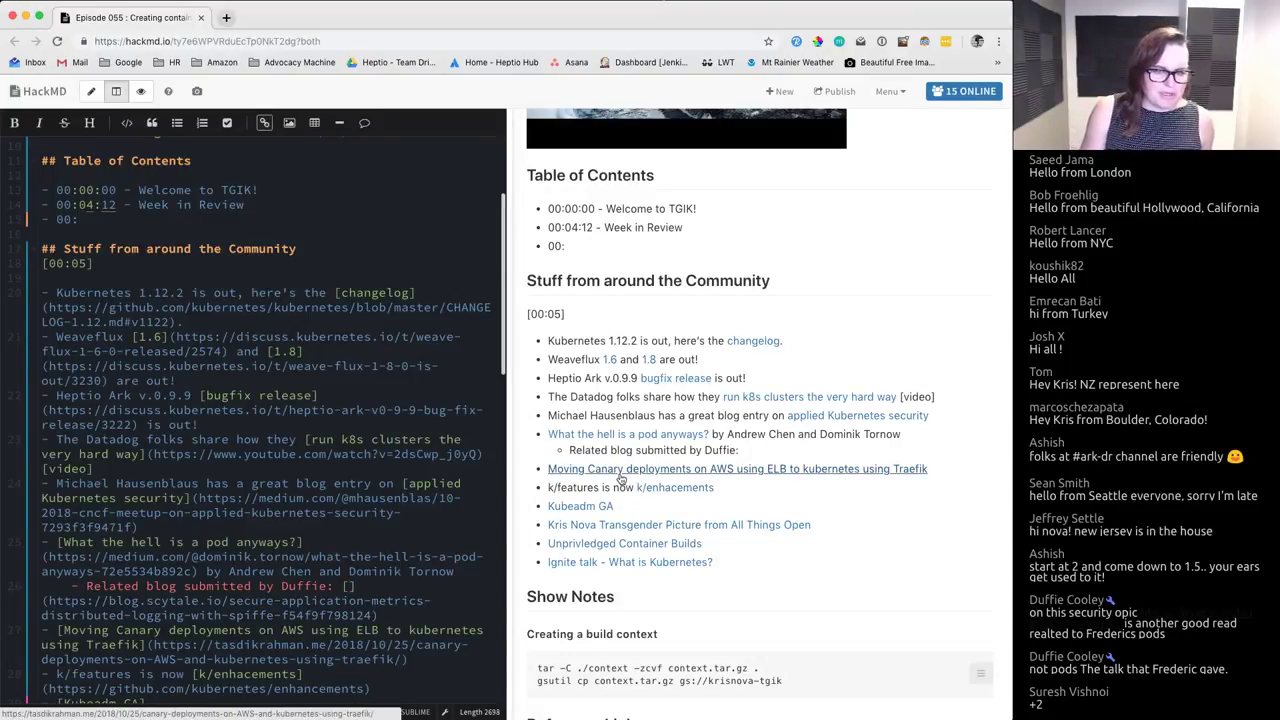
Step: Open the Moving Canary deployments post, highlighting 'deployments' and 'ELB' in its title
left_click(620, 477)
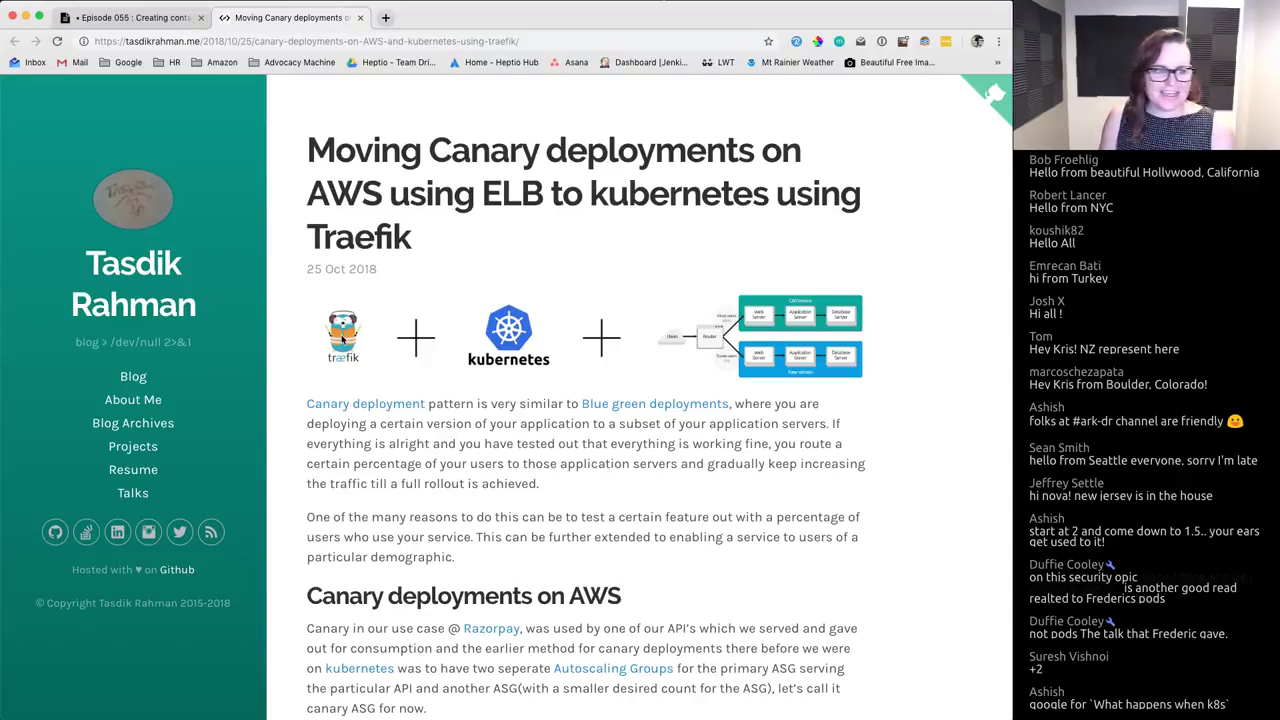
double_click(598, 154)
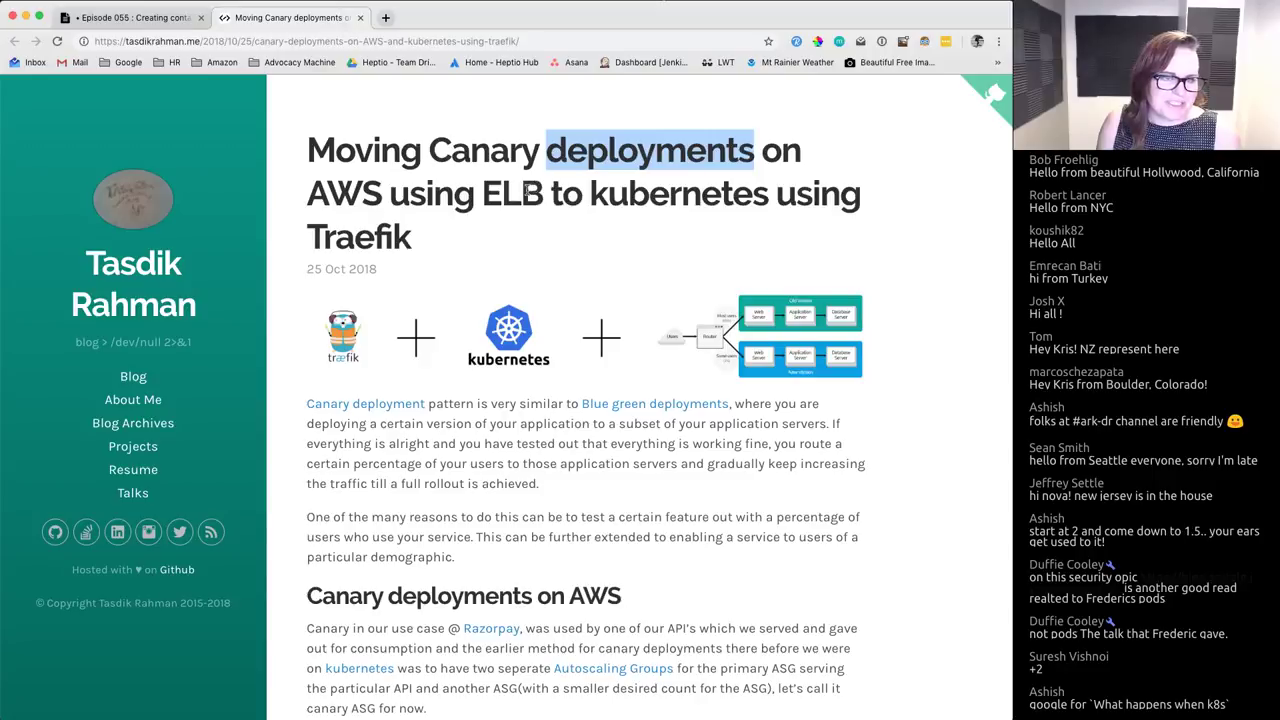
double_click(525, 192)
scroll(527, 197, "down", 1)
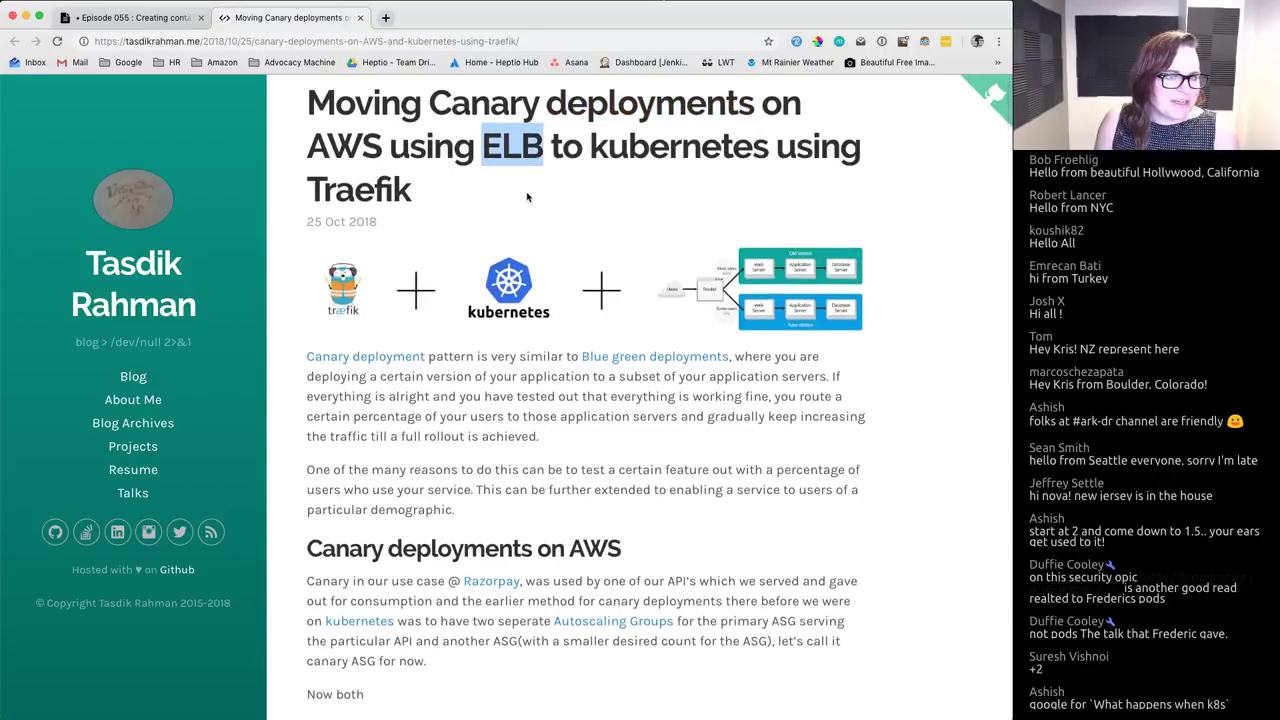
scroll(527, 197, "down", 8)
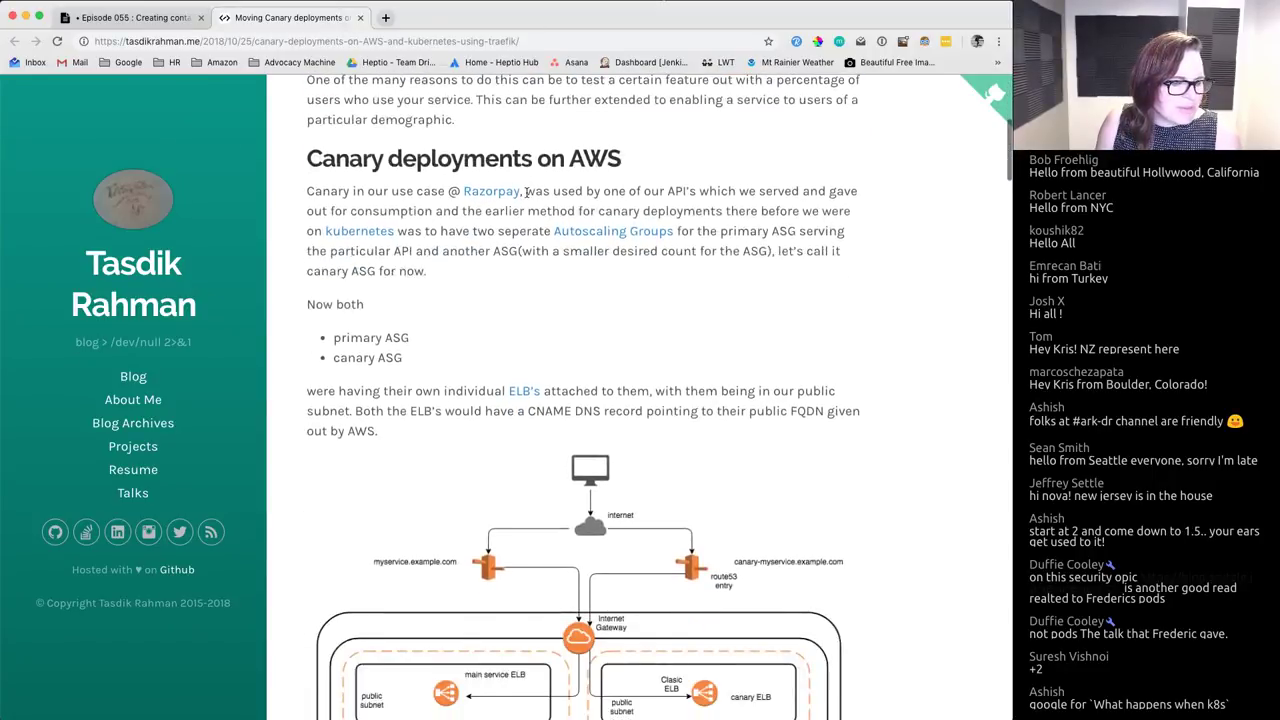
scroll(527, 192, "up", 2)
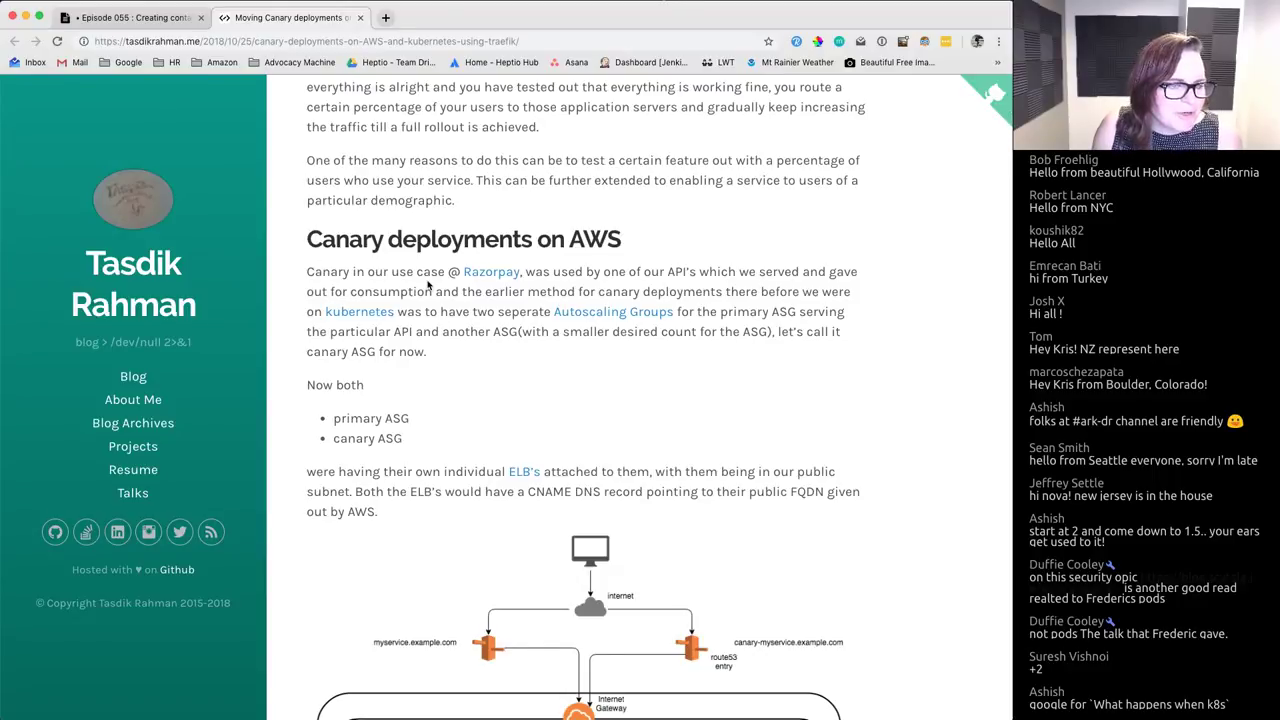
scroll(428, 286, "up", 1)
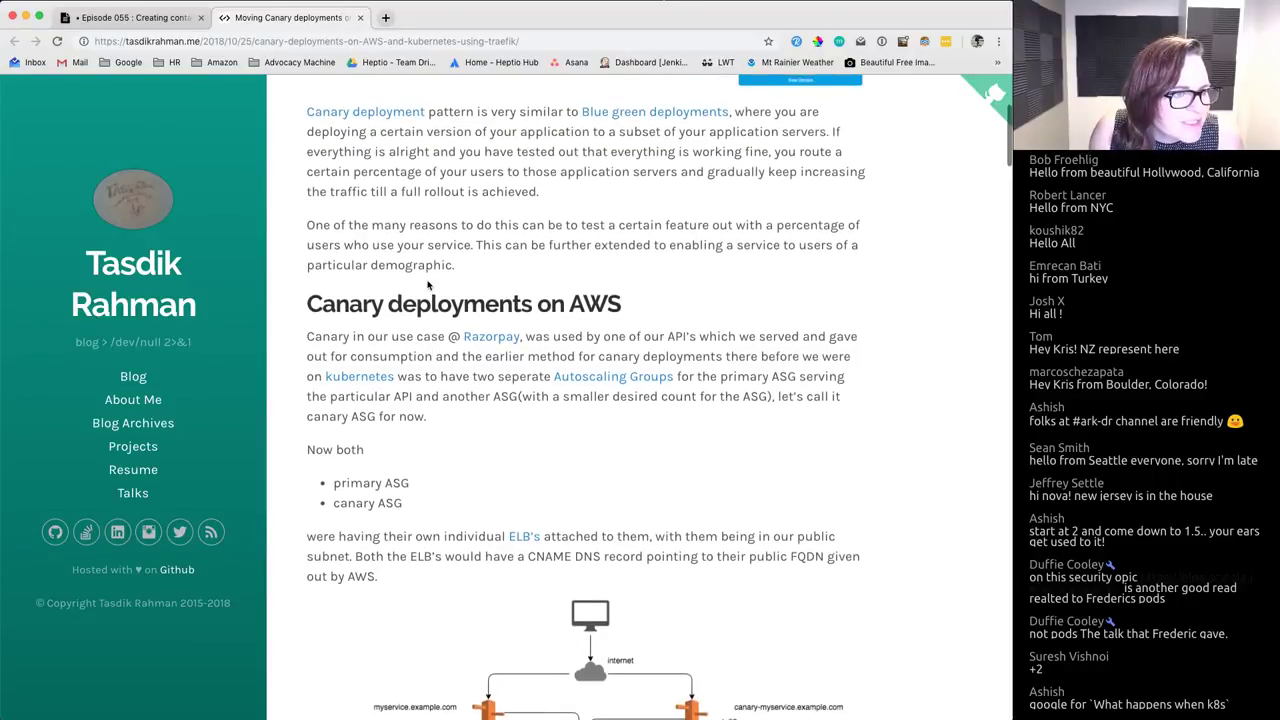
Step: Read the post's introduction, highlighting 'use' and 'by' in its opening paragraph
double_click(402, 338)
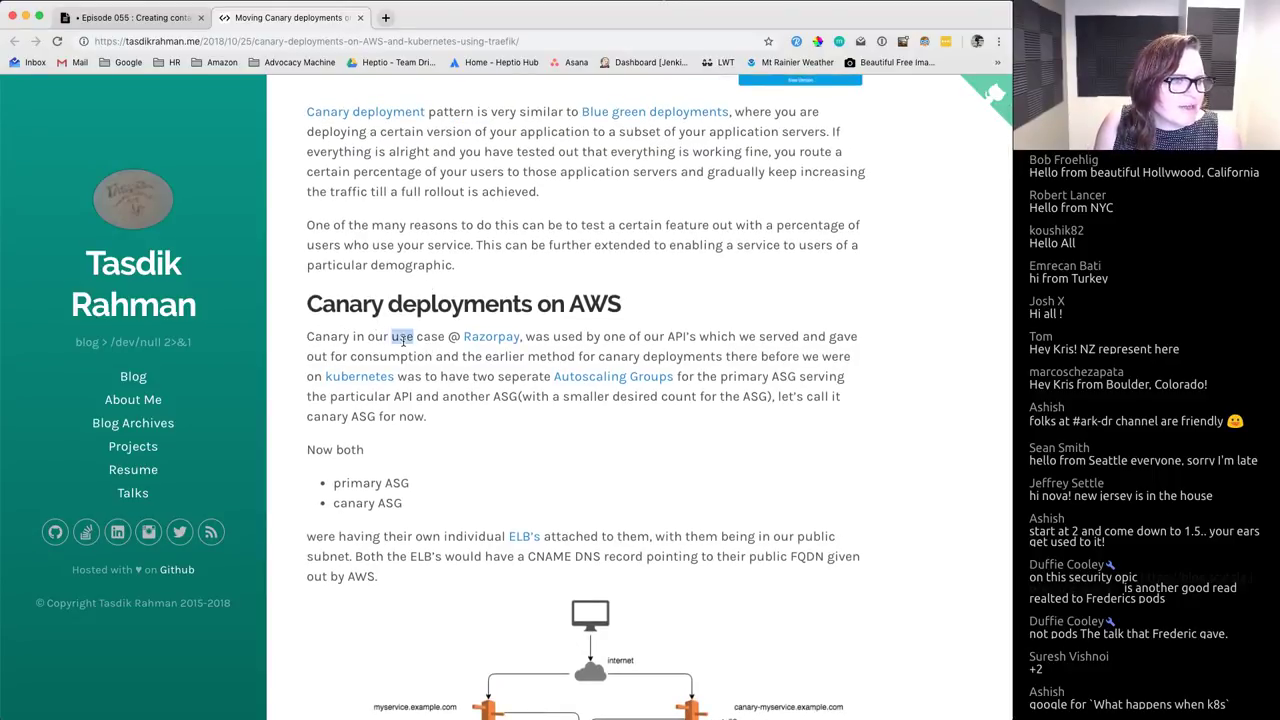
double_click(592, 337)
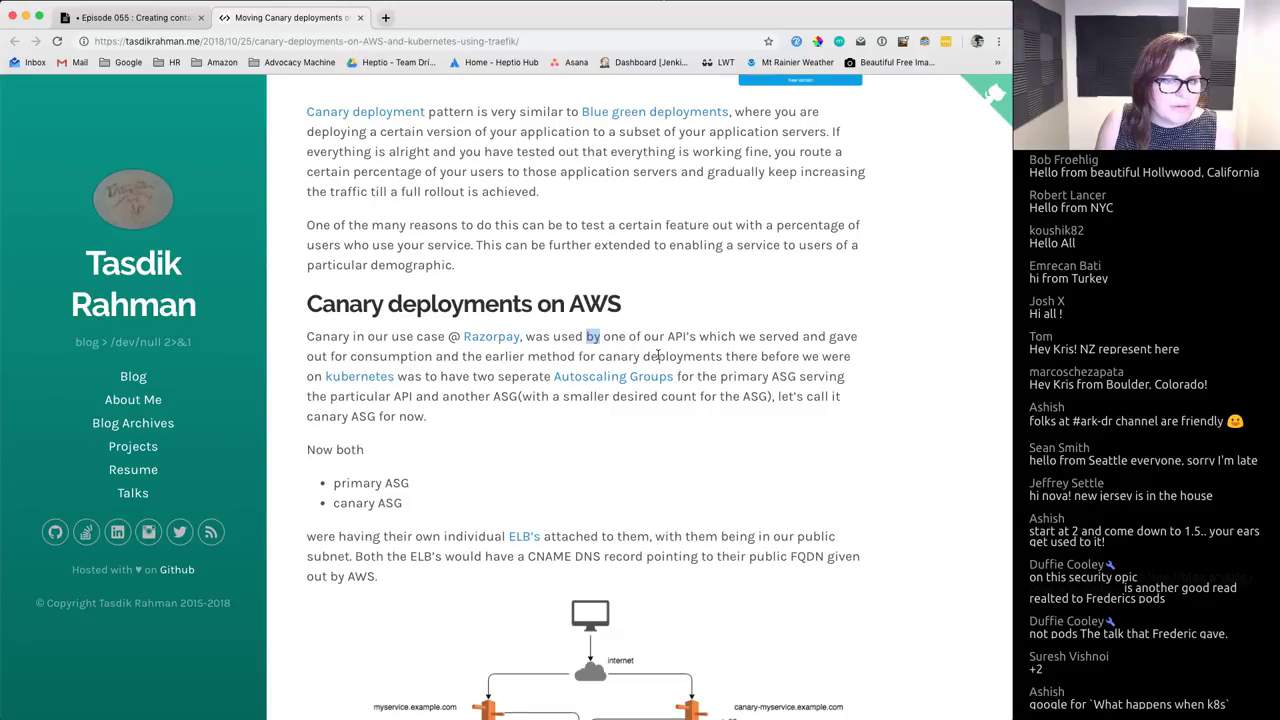
scroll(659, 356, "down", 5)
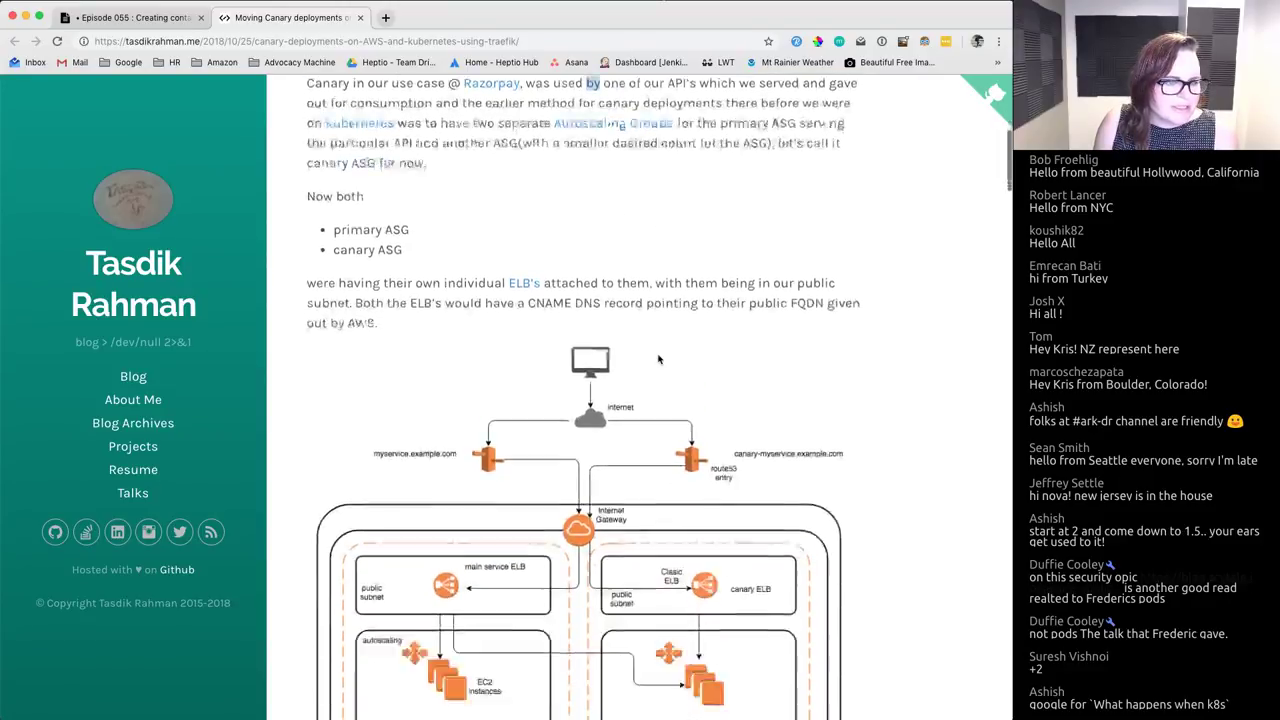
scroll(659, 356, "up", 8)
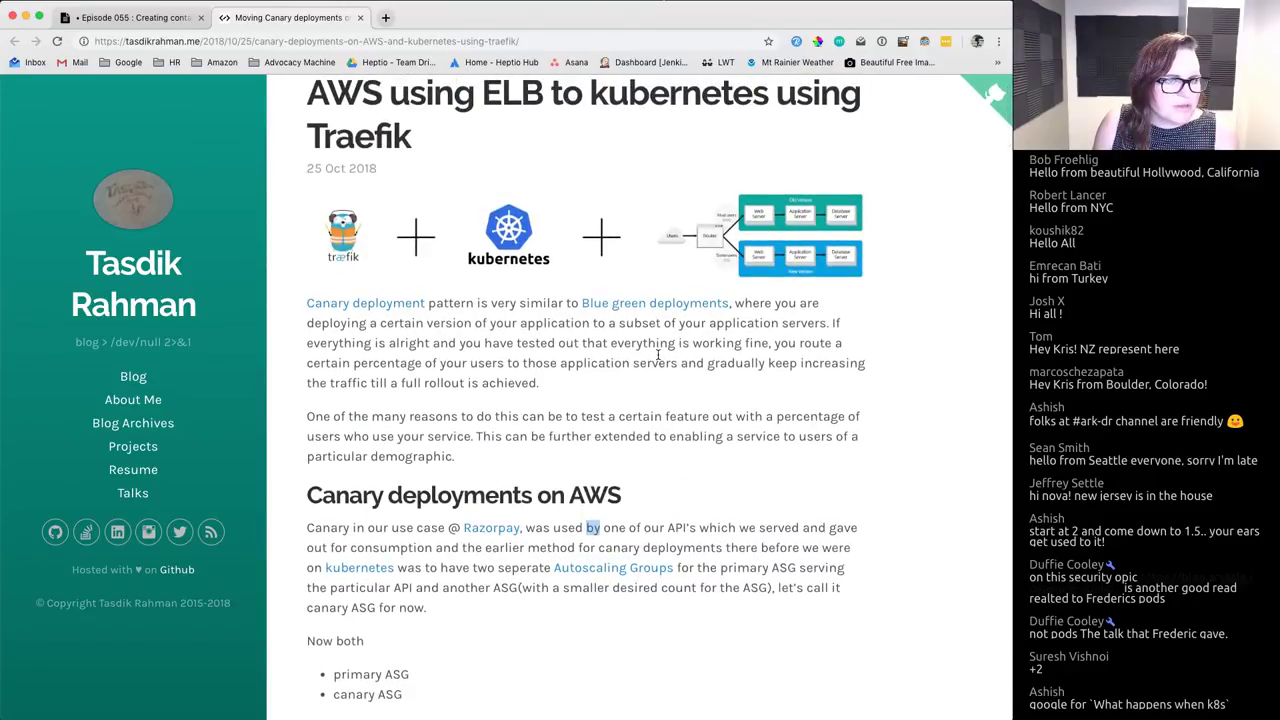
scroll(658, 354, "up", 2)
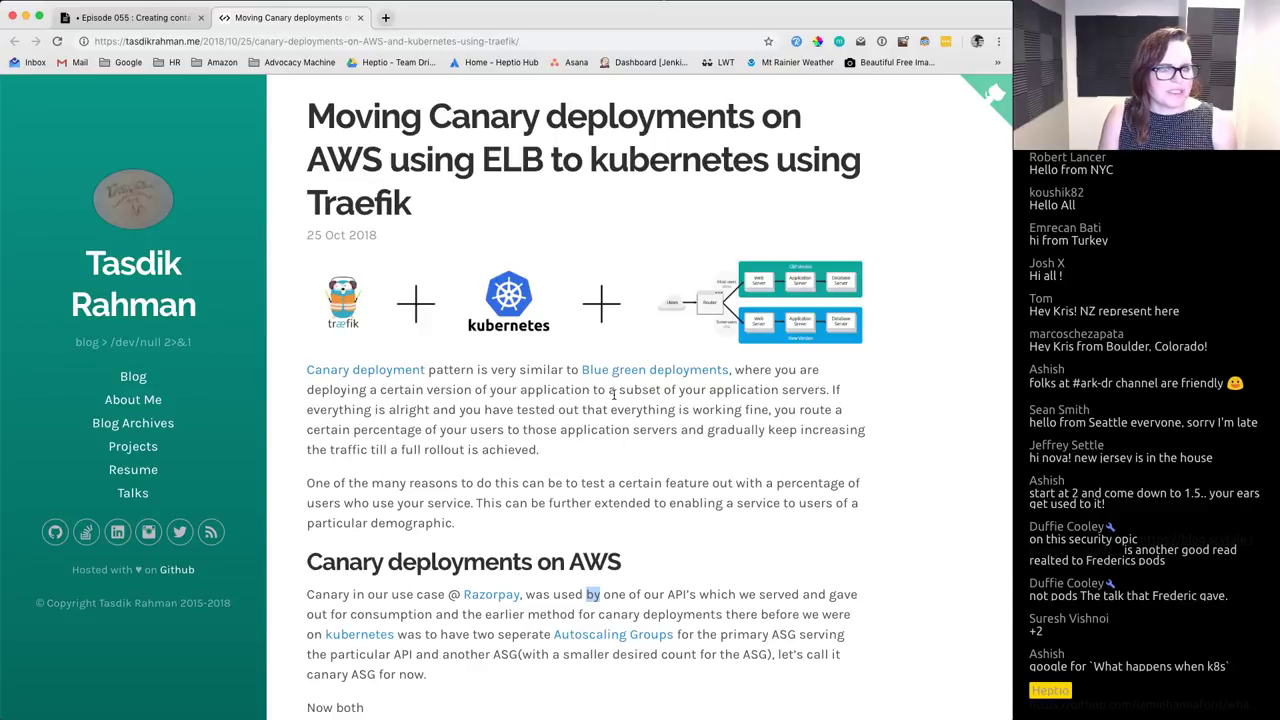
scroll(604, 396, "down", 7)
scroll(604, 396, "down", 10)
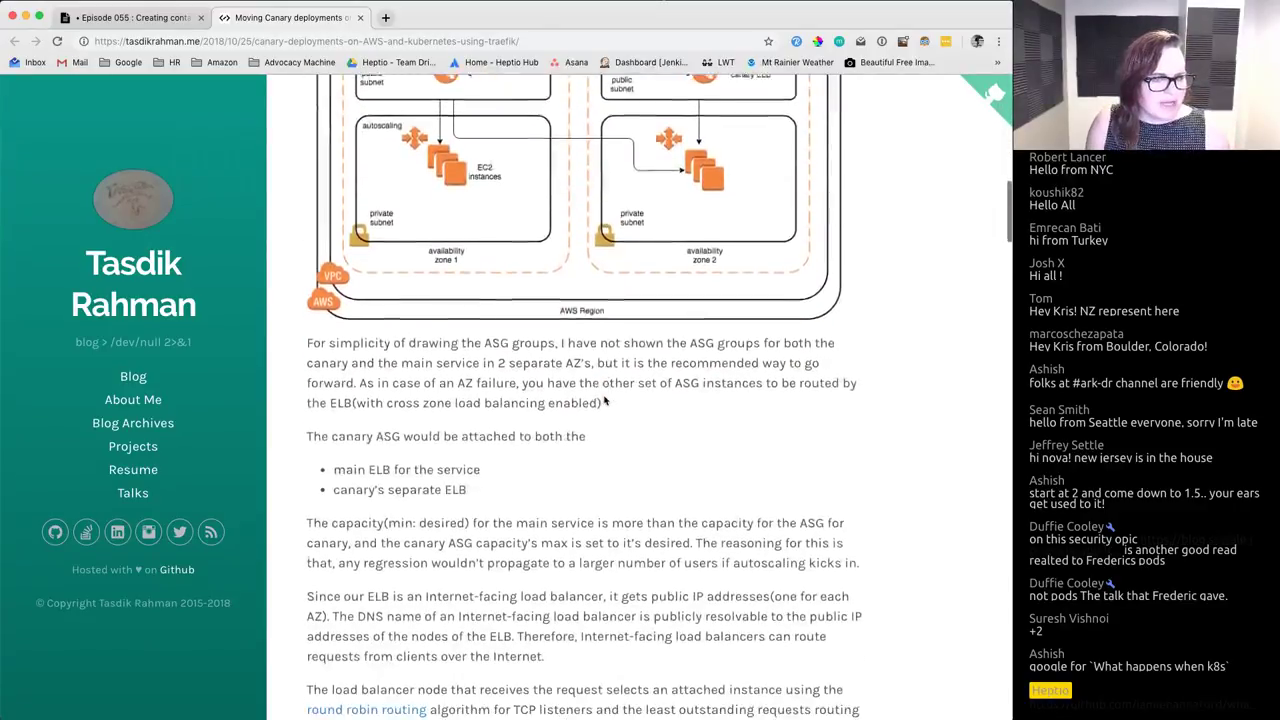
scroll(604, 400, "down", 9)
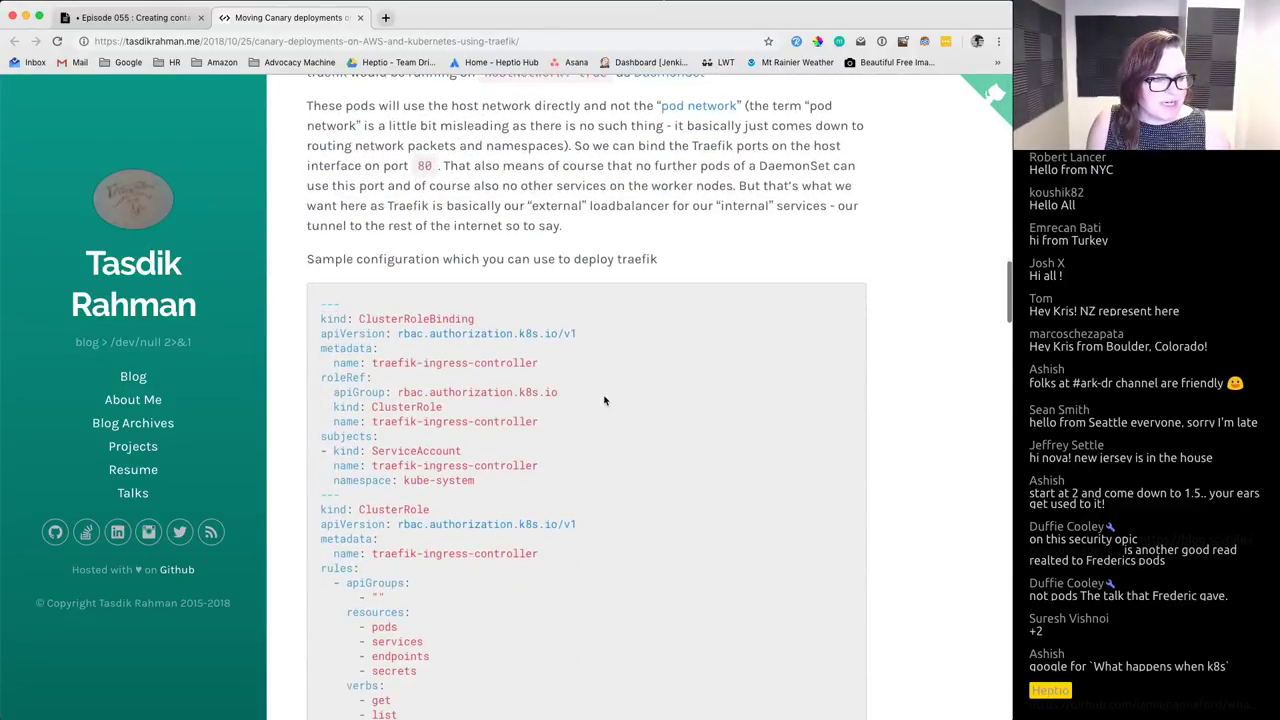
scroll(604, 400, "down", 12)
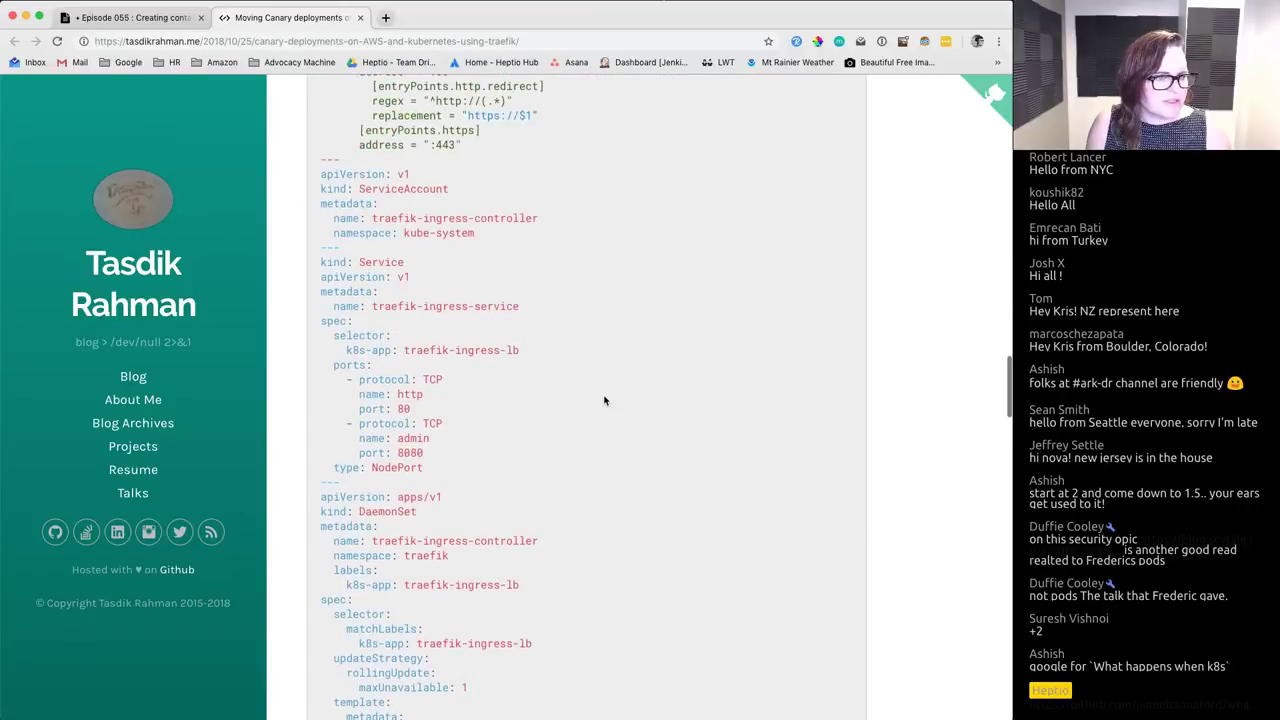
scroll(604, 400, "down", 3)
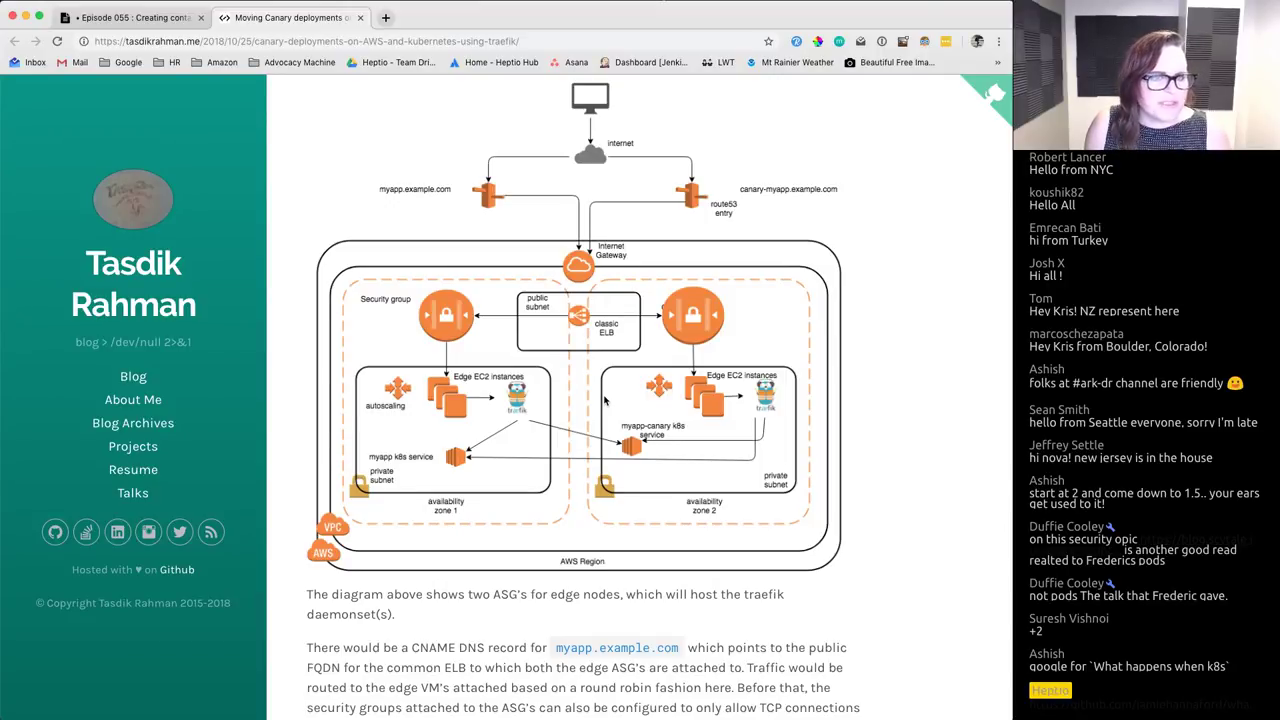
scroll(604, 400, "up", 1)
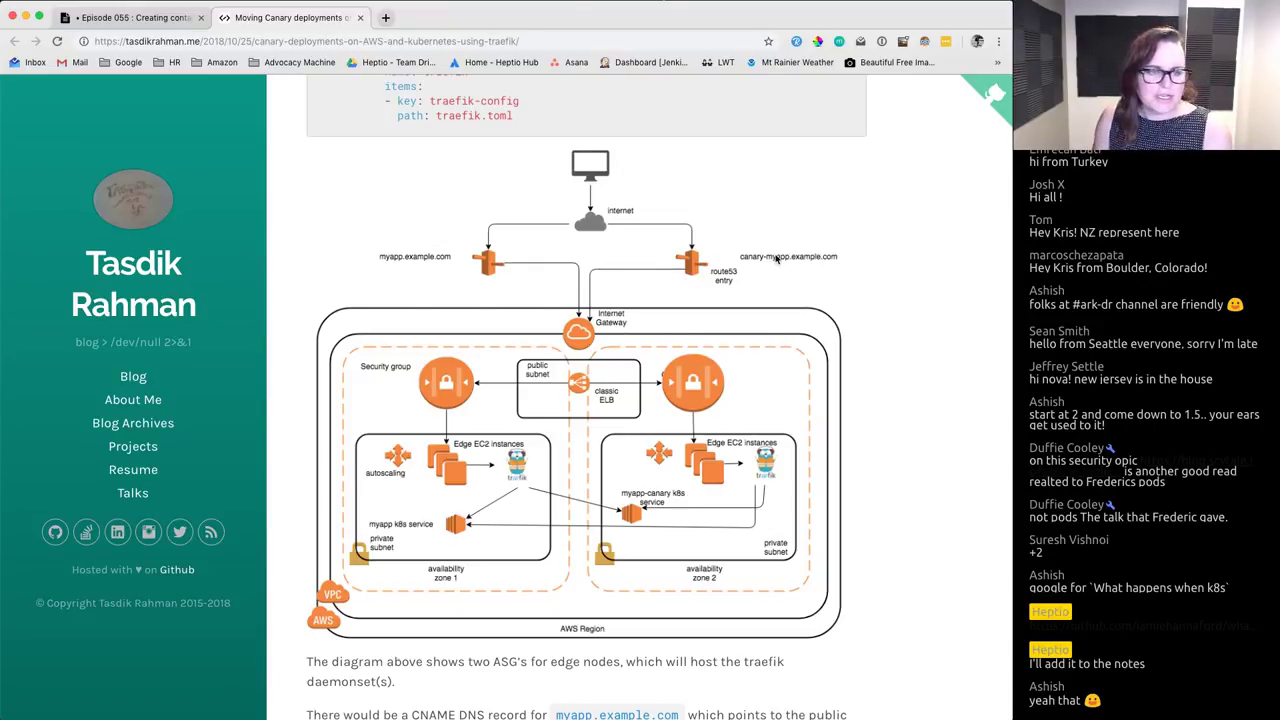
scroll(660, 227, "down", 5)
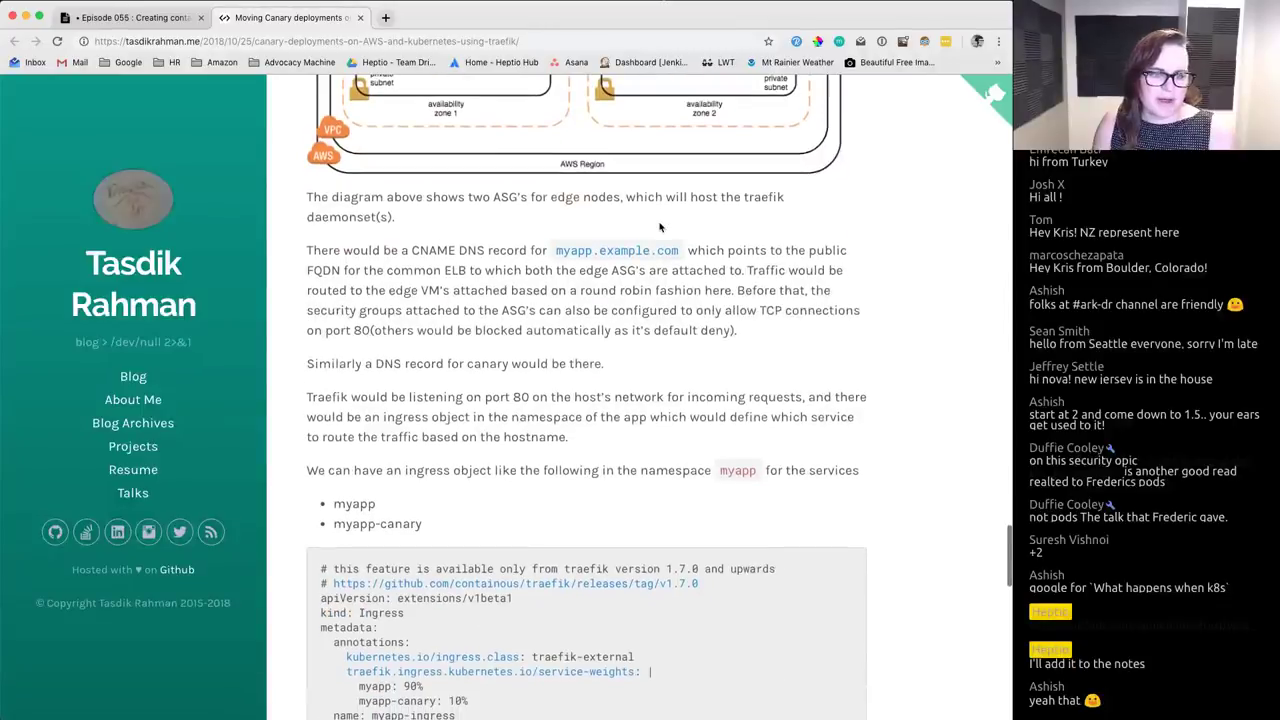
scroll(660, 227, "up", 3)
scroll(660, 227, "up", 1)
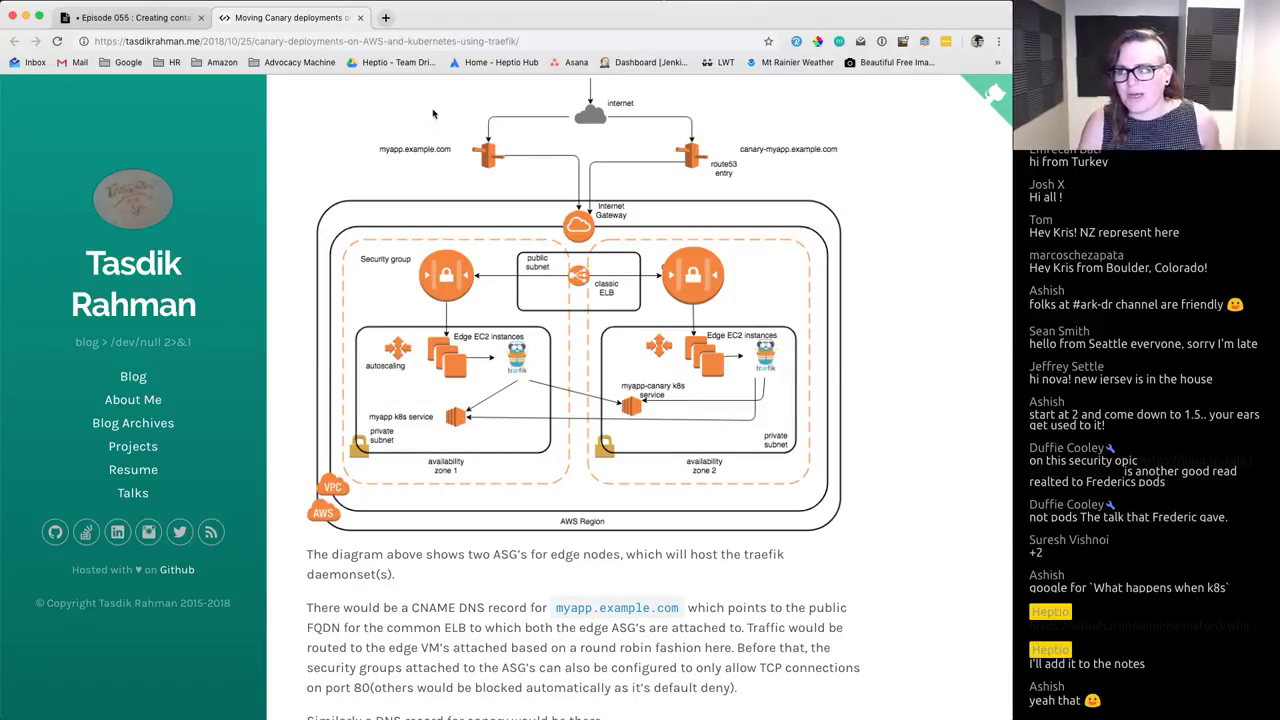
Step: Close the Canary blog tab and review the k/features item in the notes
left_click(359, 18)
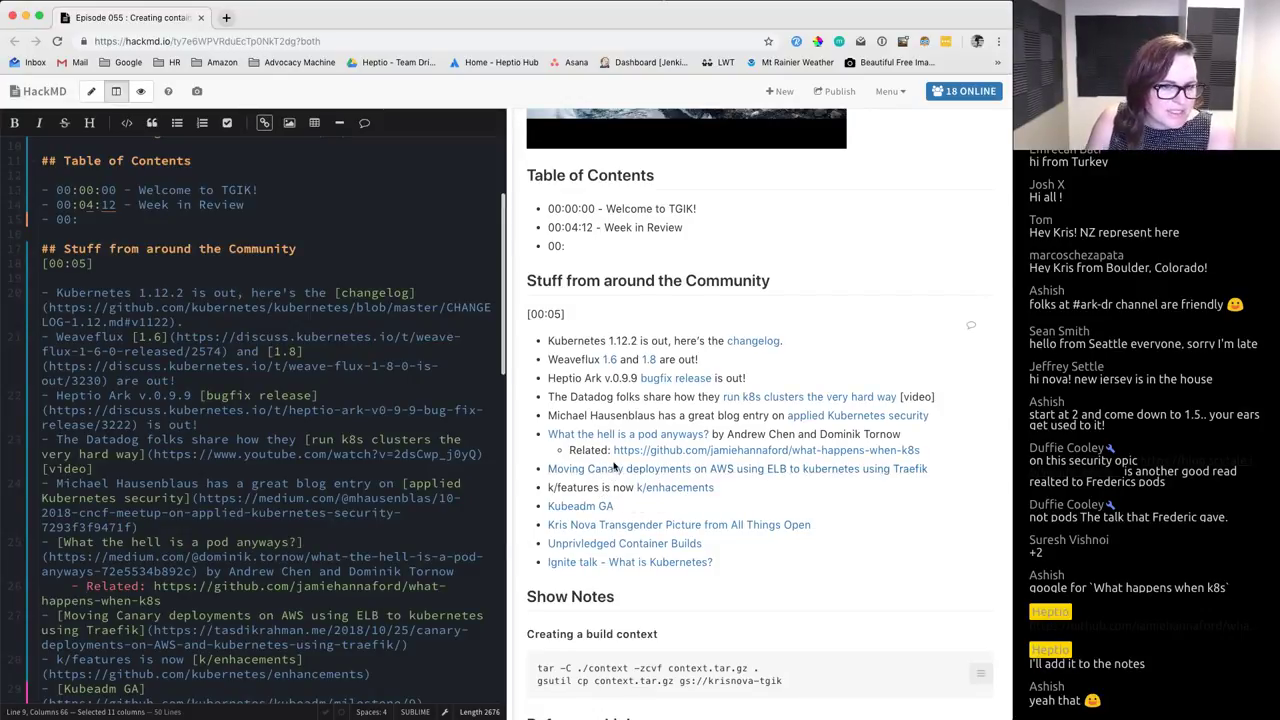
double_click(578, 487)
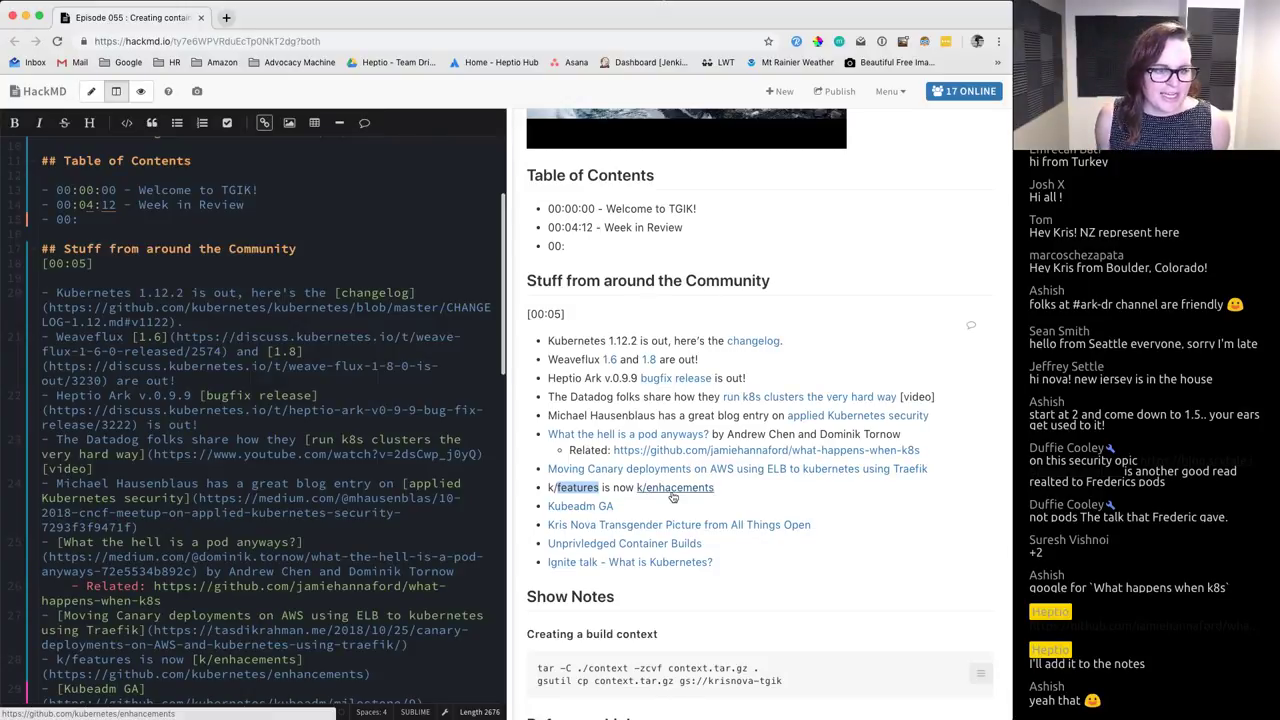
left_click(551, 487)
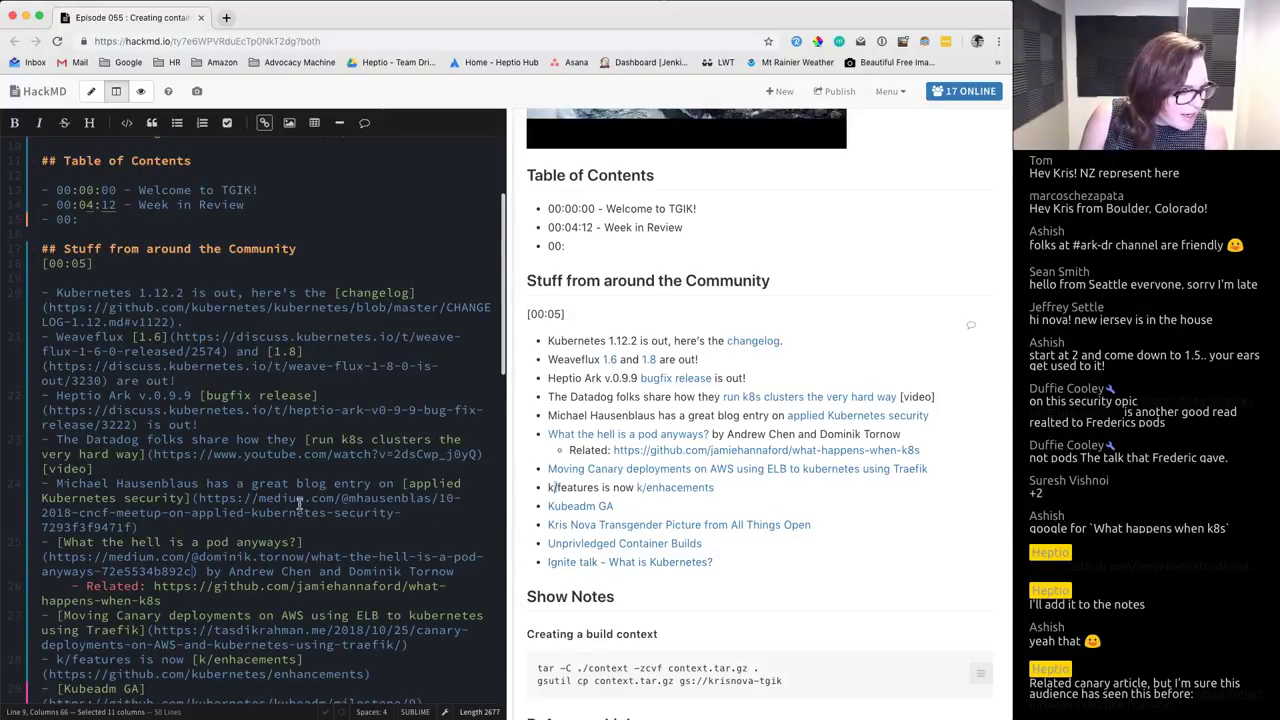
scroll(298, 505, "down", 5)
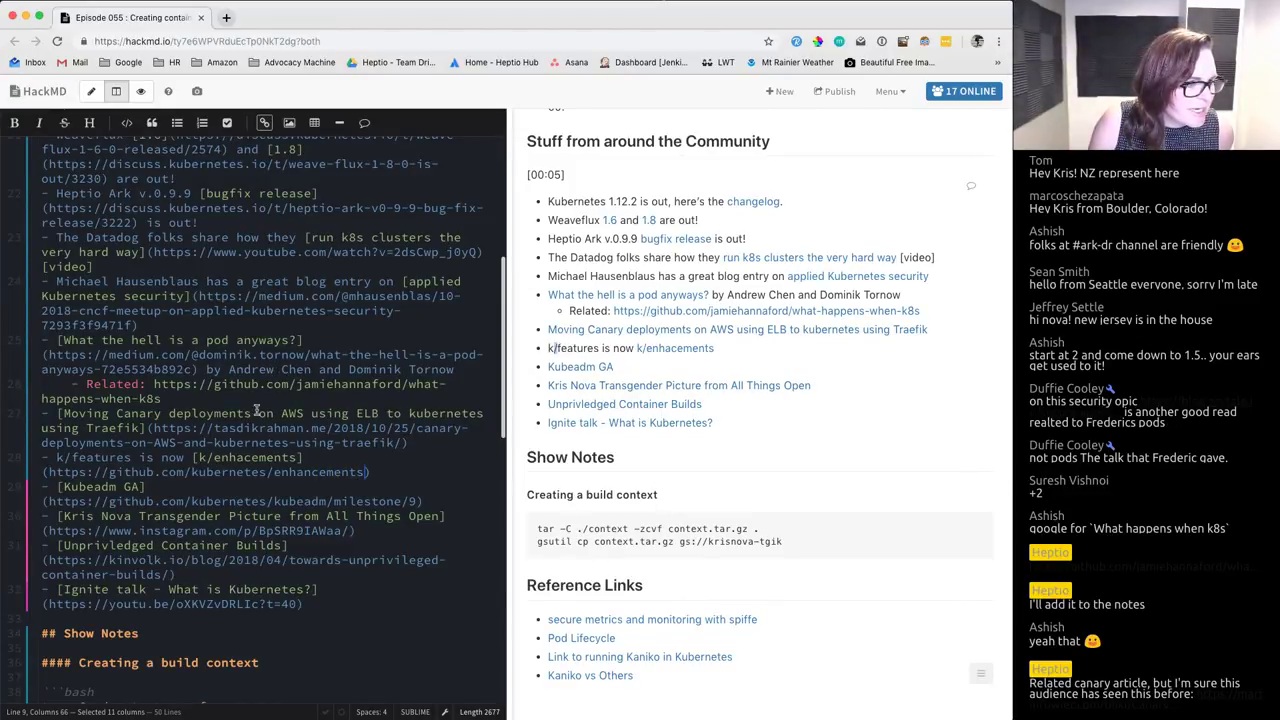
scroll(195, 511, "down", 2)
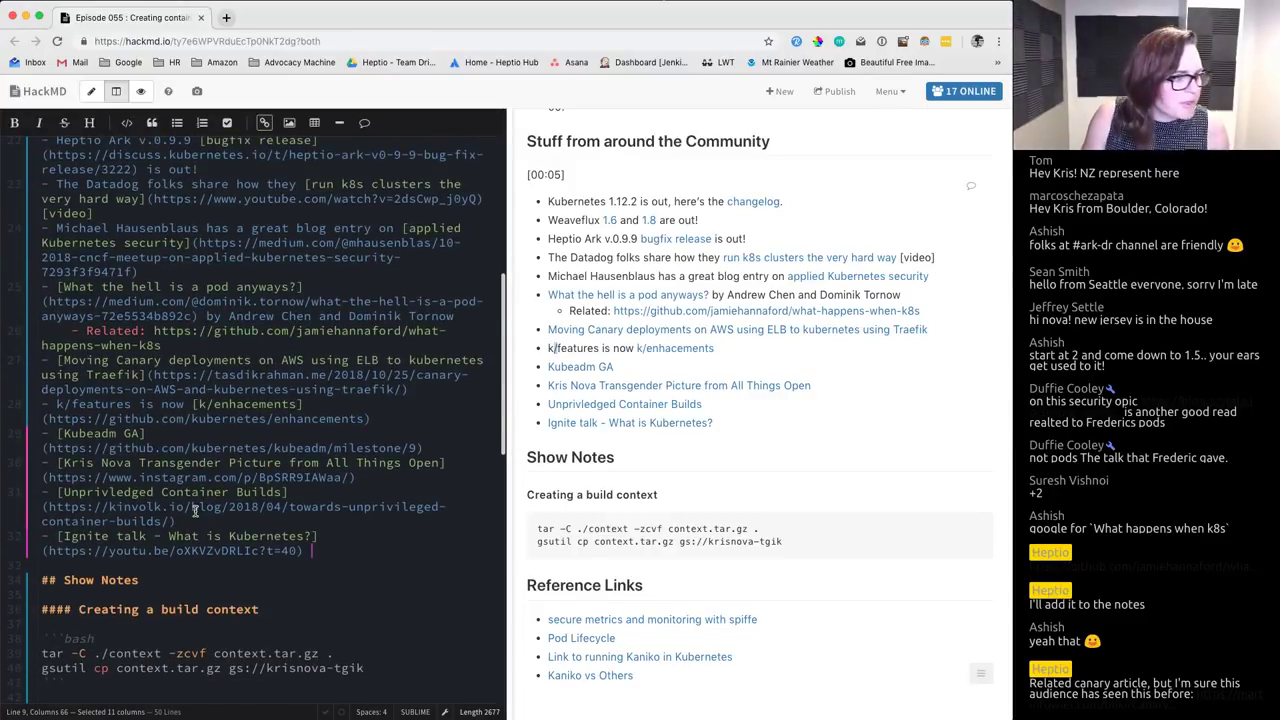
scroll(195, 511, "up", 1)
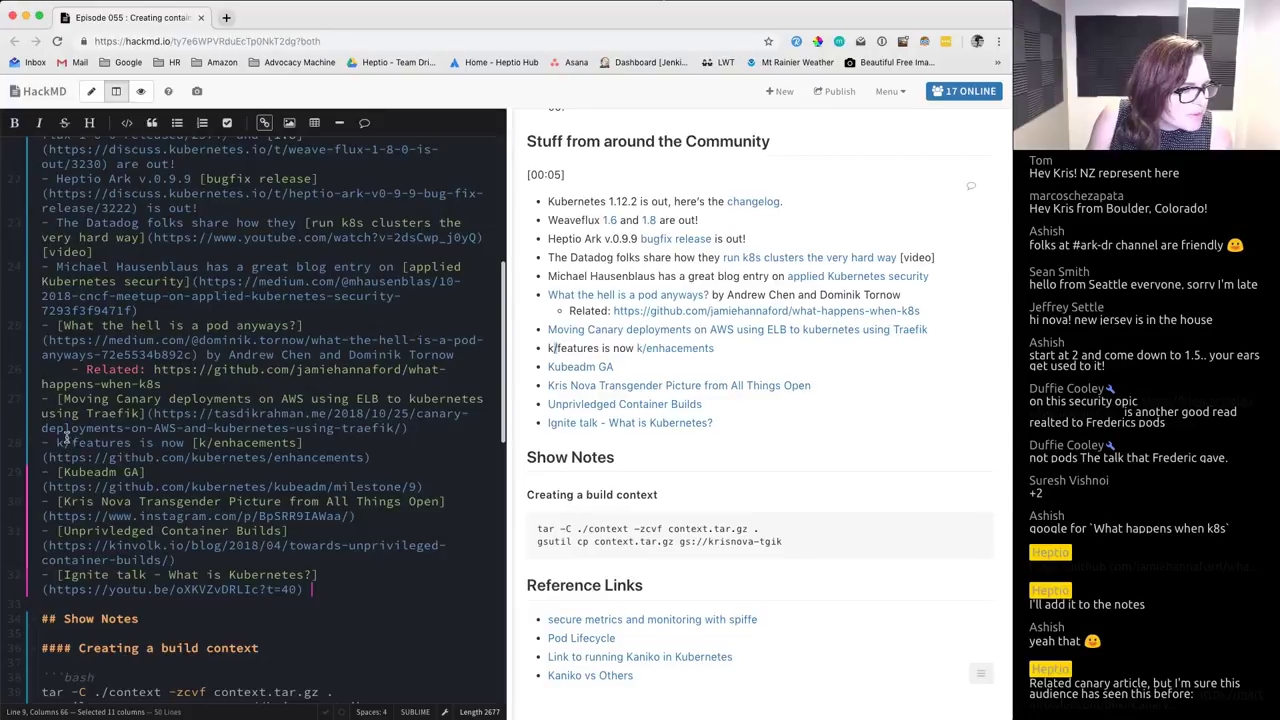
Step: Expand 'k/' to 'kubernetes/' in both the features and enhacements item text
left_click(212, 437)
type("bernetes")
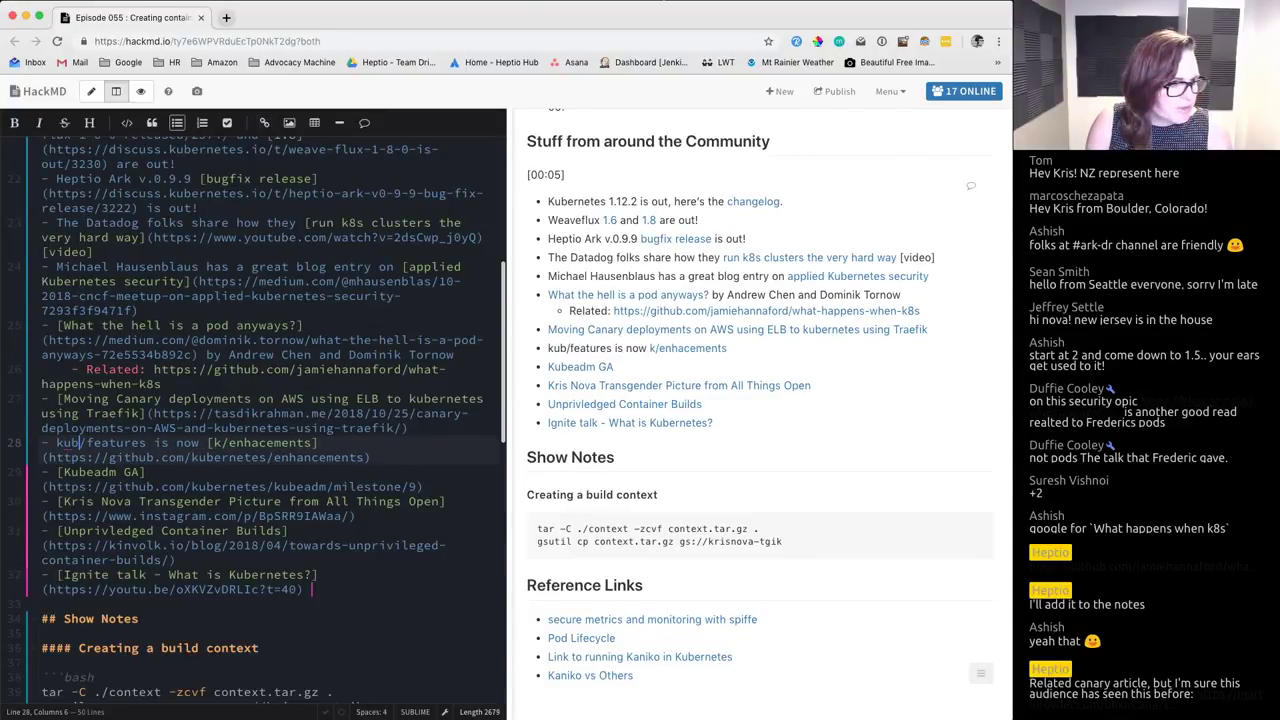
left_click(268, 442)
type("uberne")
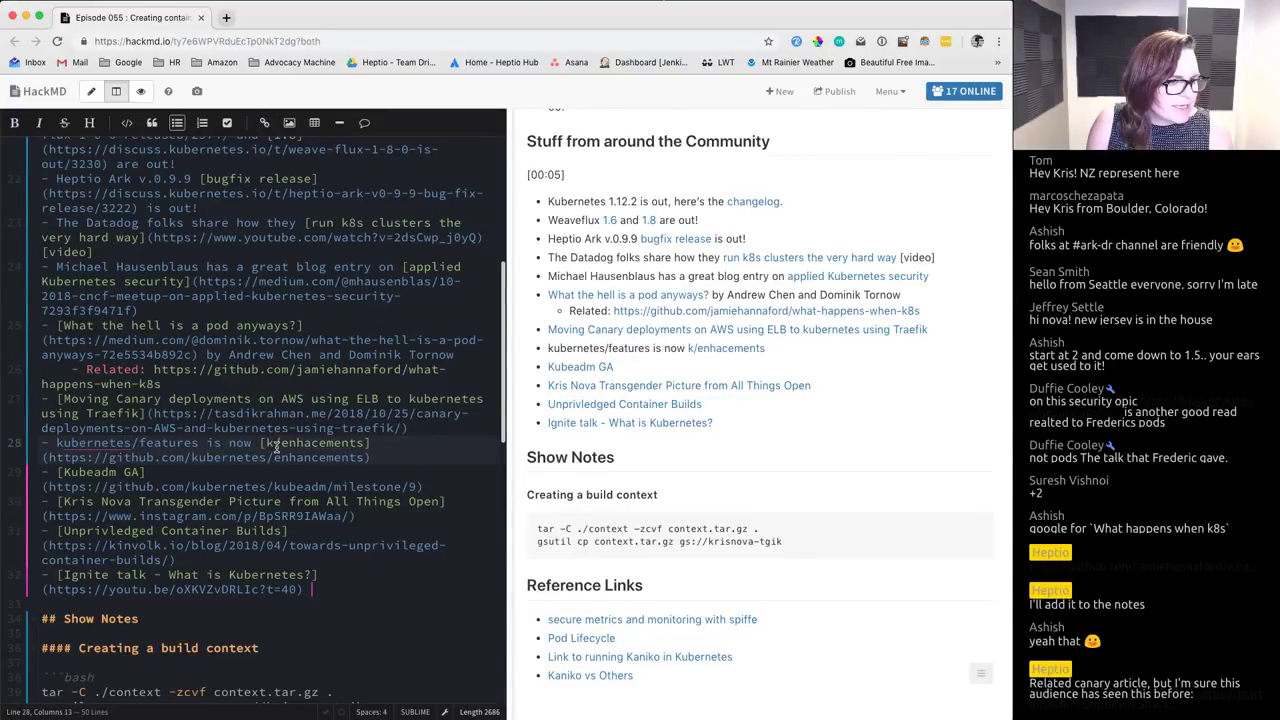
type("tes")
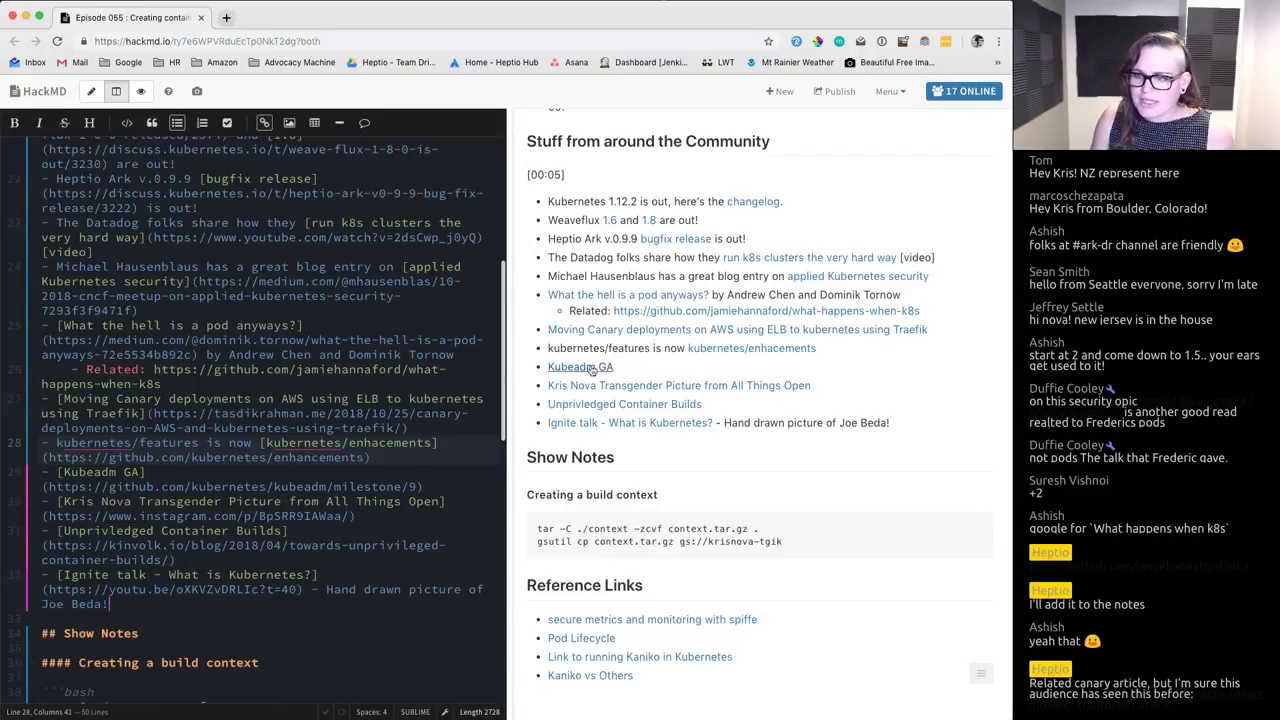
Step: Open kubernetes/enhancements on GitHub, then load github.com/kubernetes/features to check its redirect
left_click(715, 349)
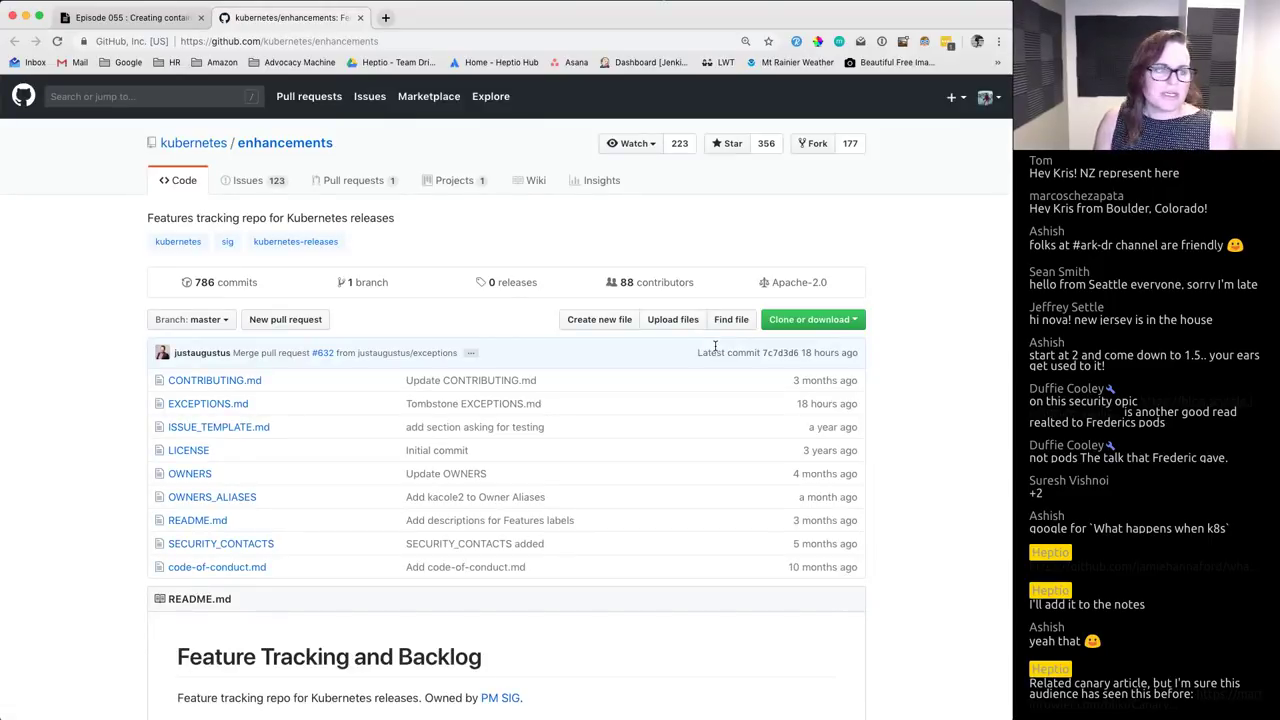
scroll(195, 304, "down", 5)
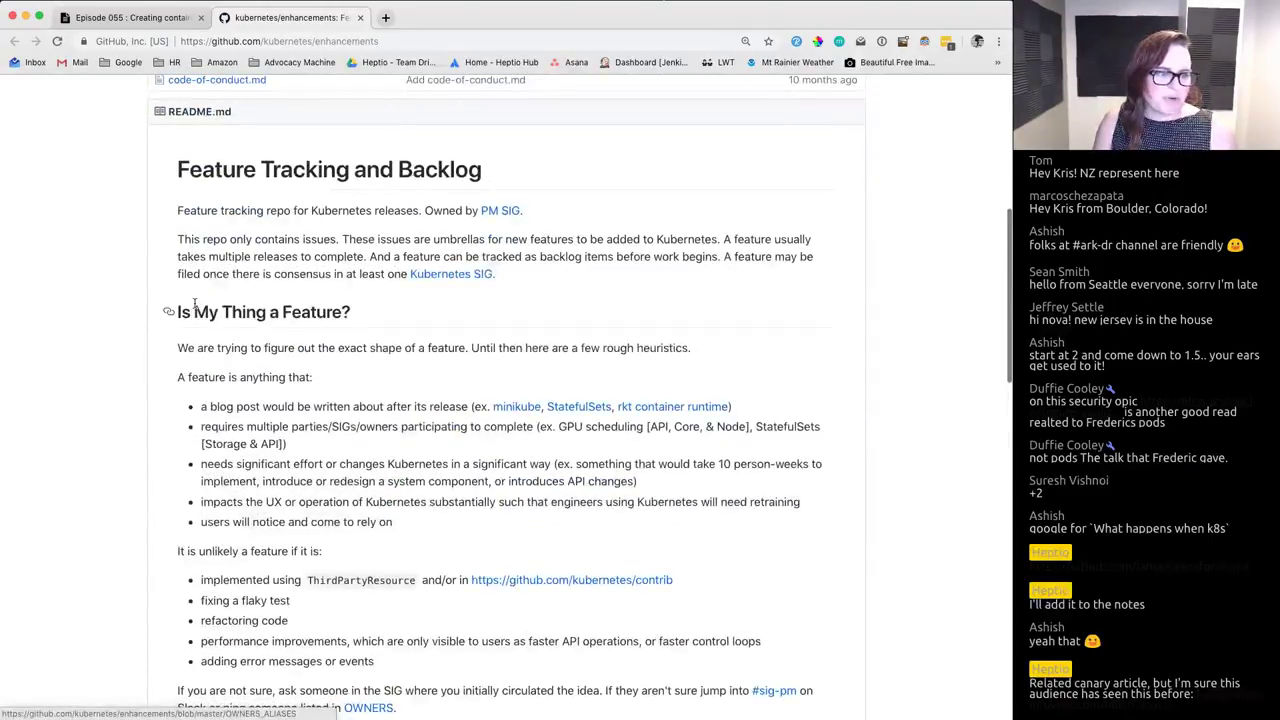
scroll(195, 307, "up", 5)
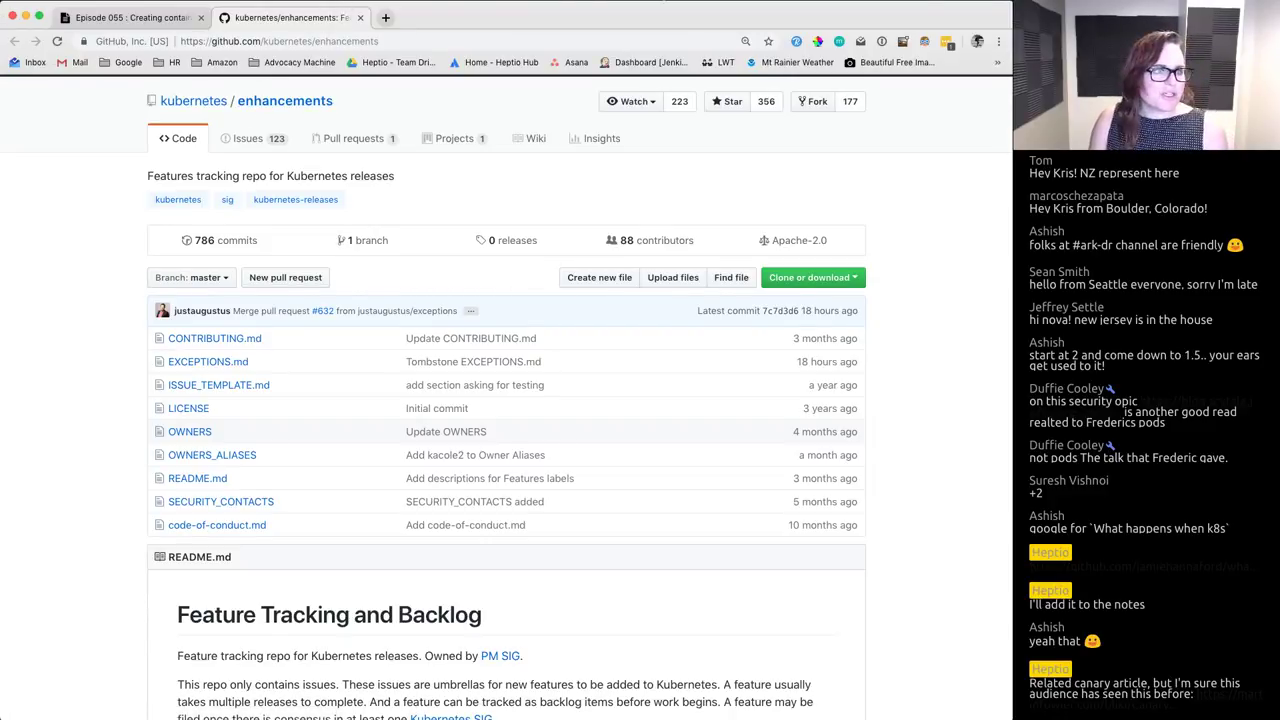
double_click(335, 41)
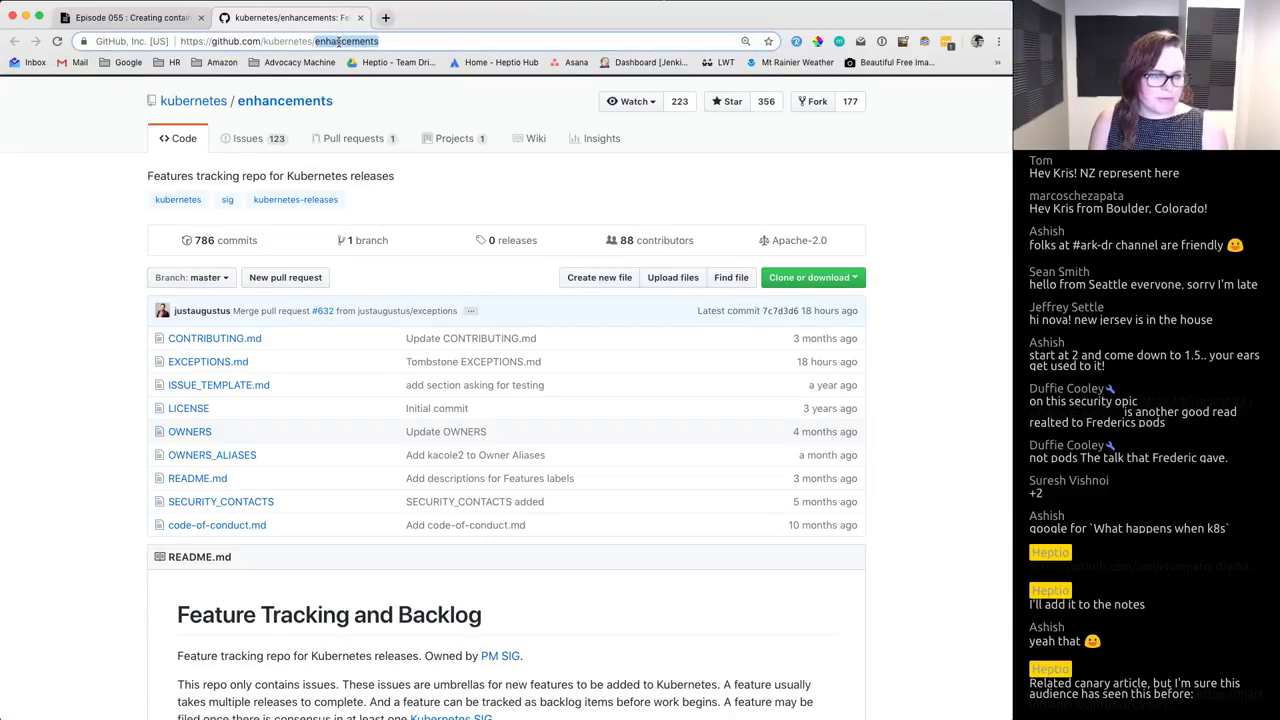
type("featuyr")
key("BackSpace")
key("BackSpace")
type("res")
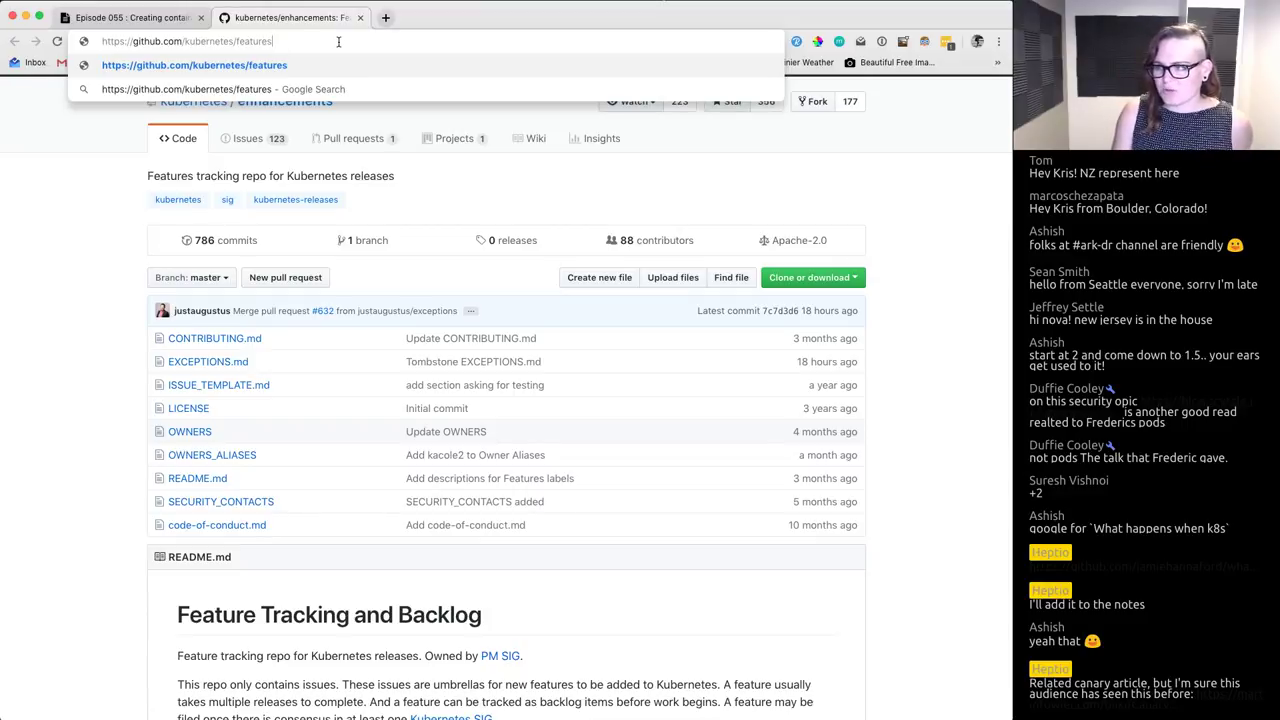
key("Return")
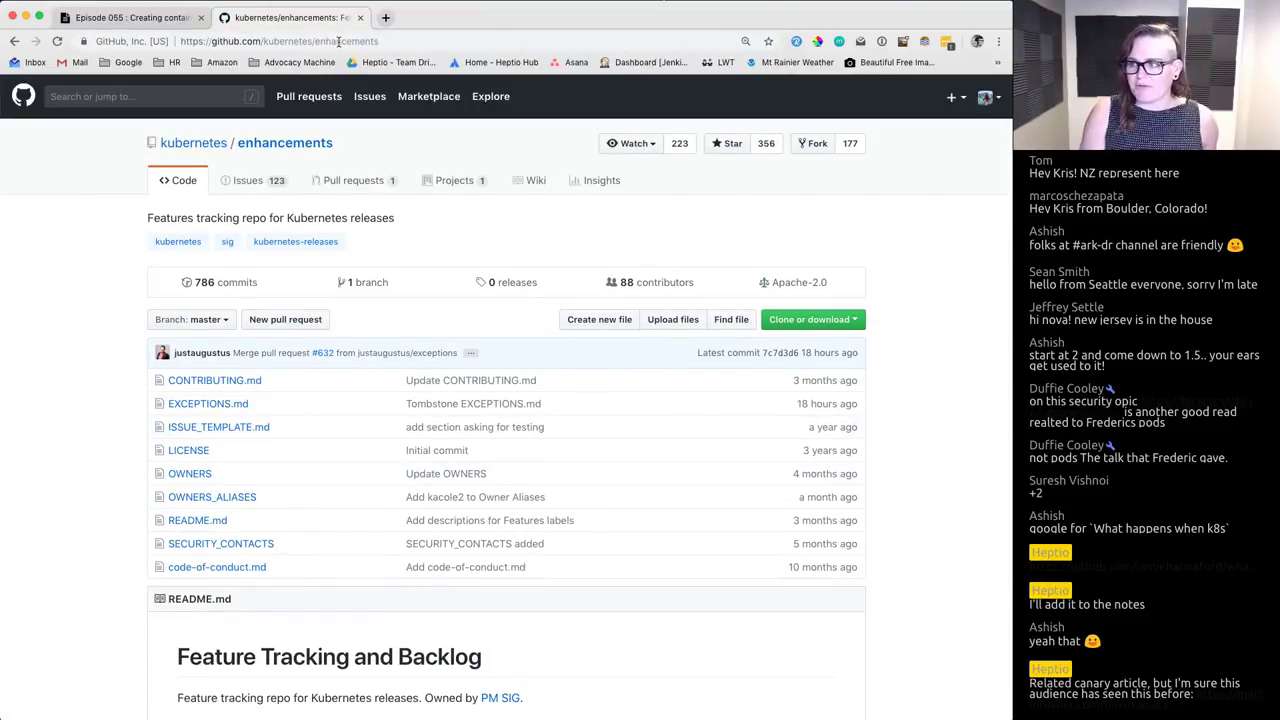
Step: Load github.com/docker/docker, confirm it redirects to moby/moby, and close the tab
double_click(341, 41)
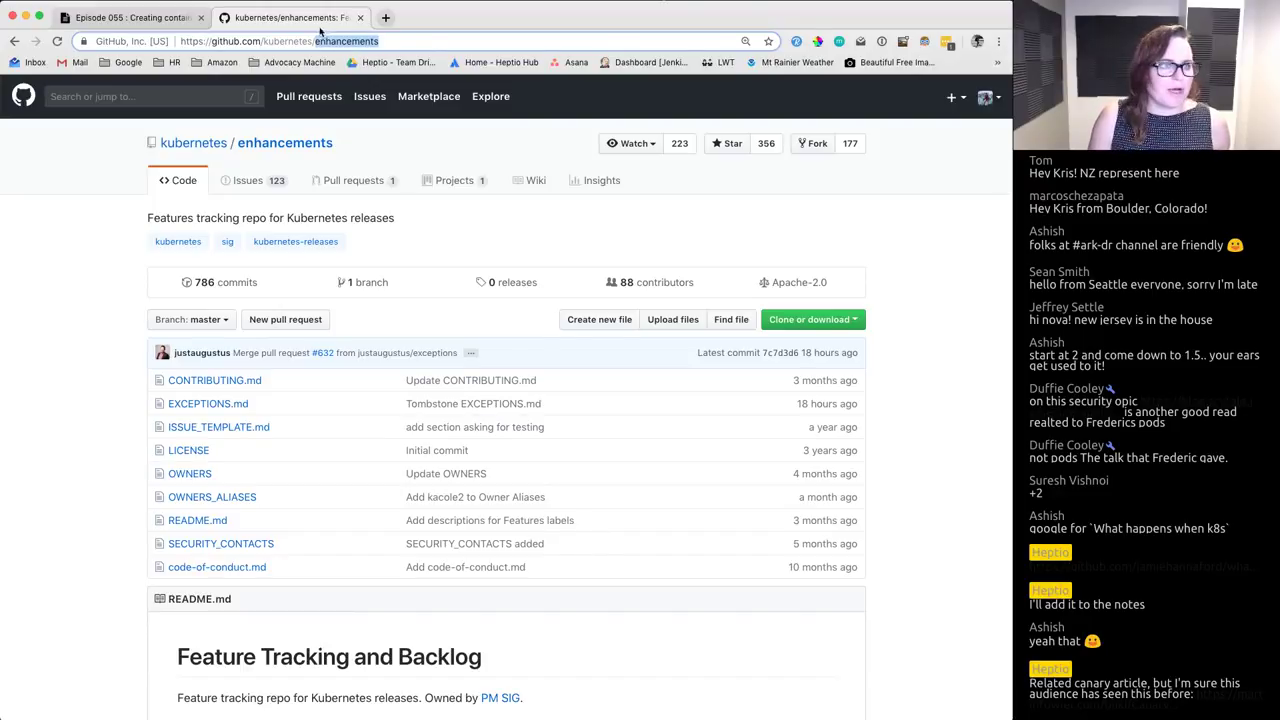
left_click_drag(399, 41, 263, 40)
type("d")
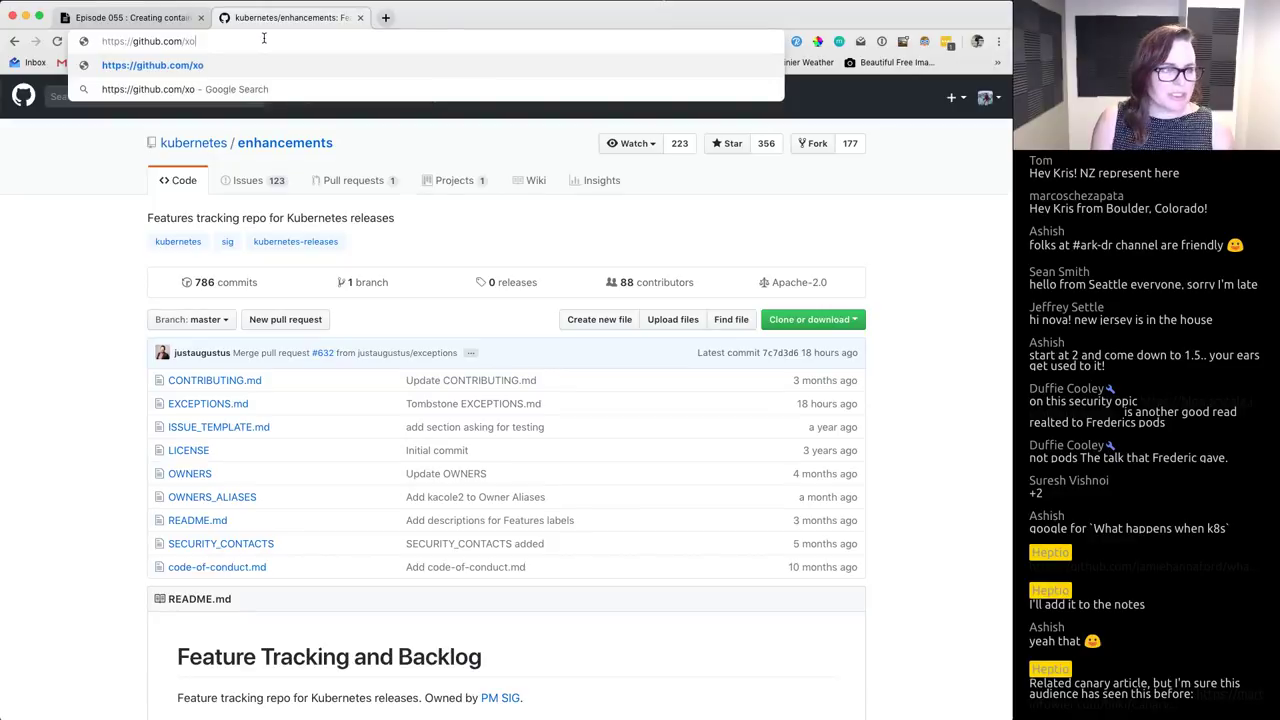
type("ocker/docker")
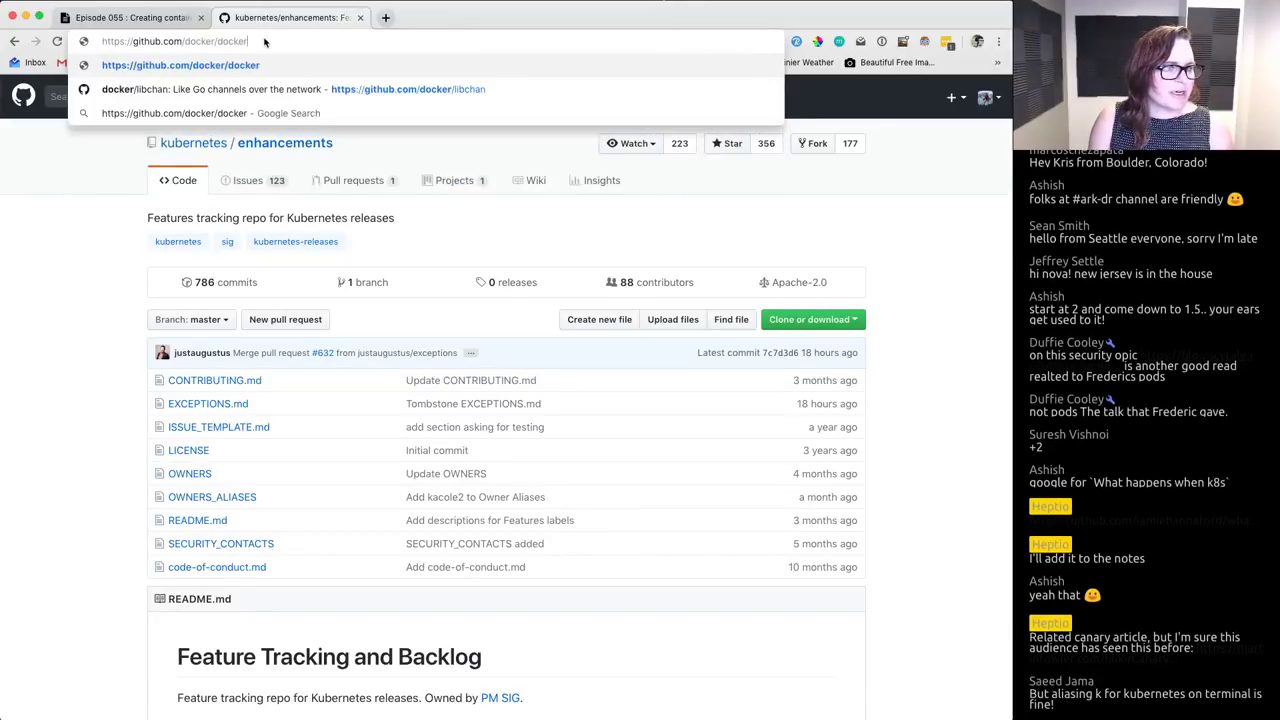
key("Return")
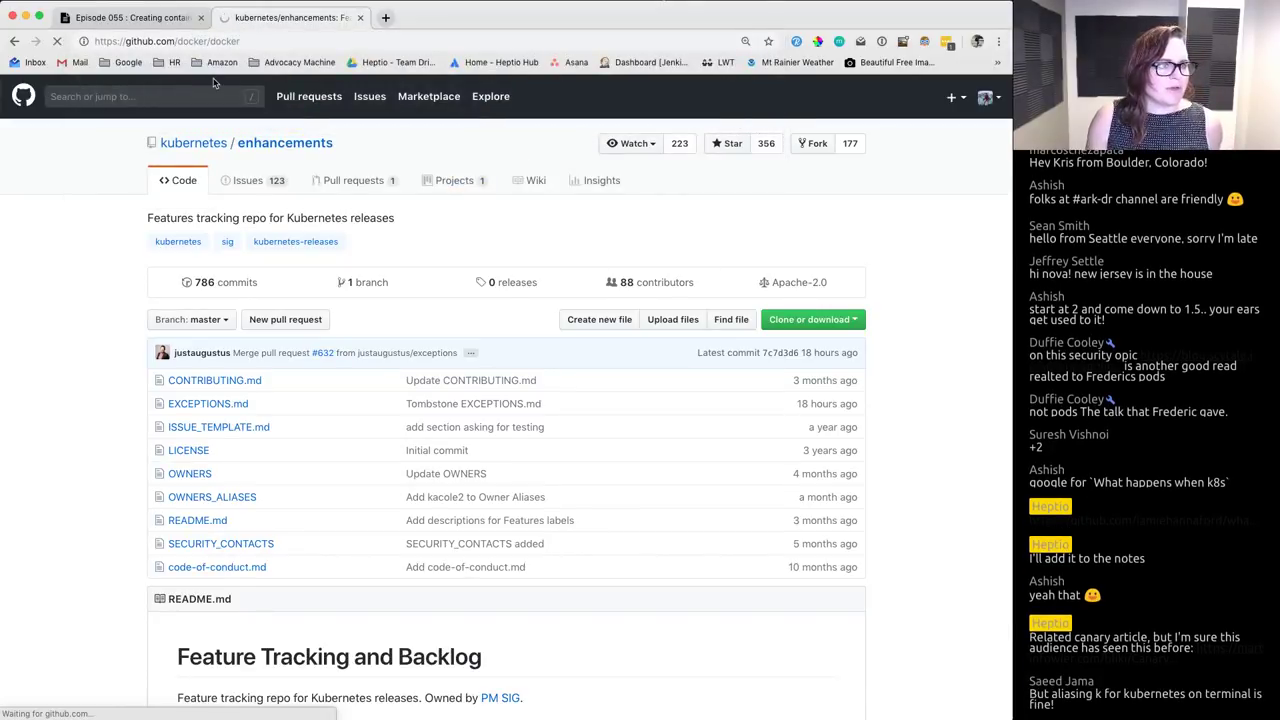
left_click(275, 41)
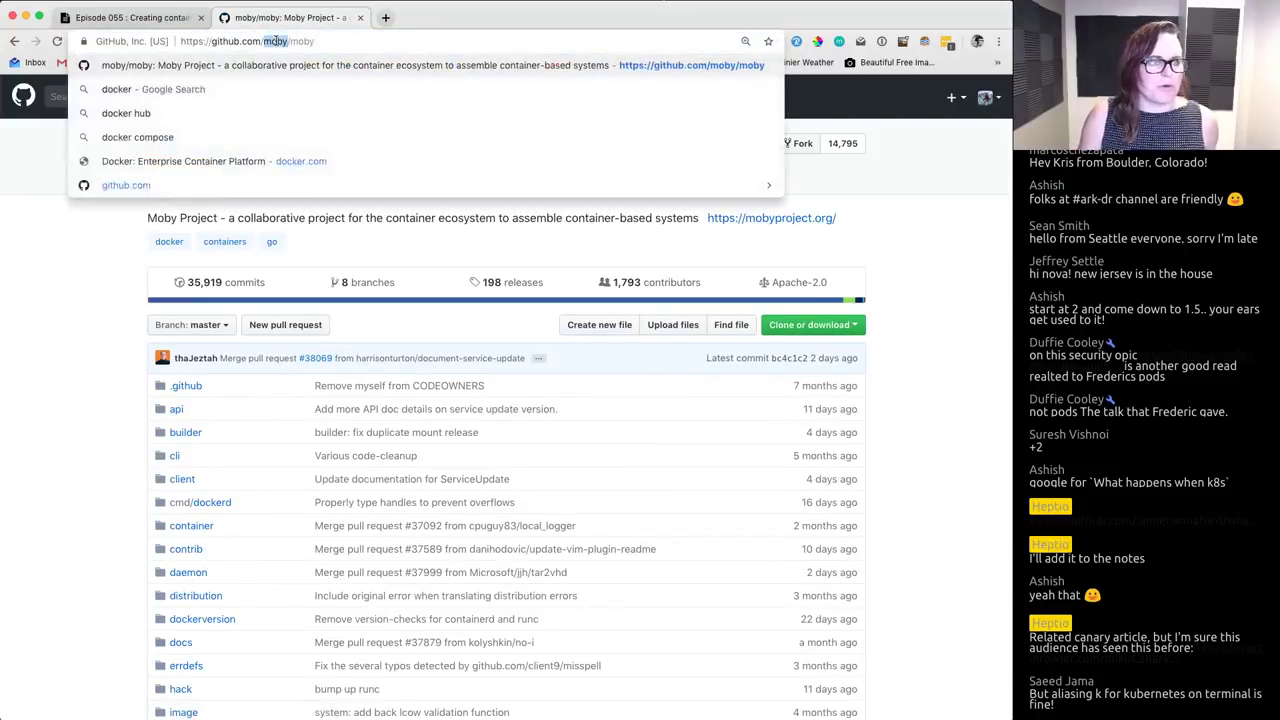
left_click_drag(290, 41, 312, 41)
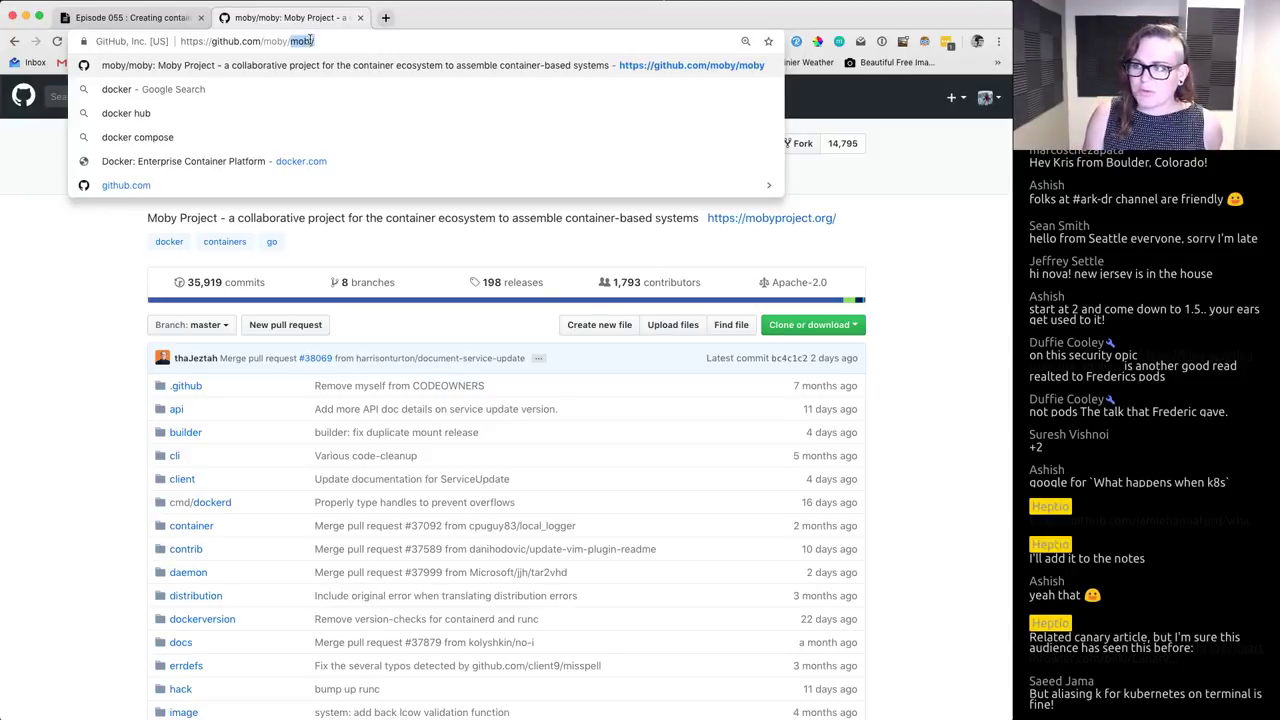
left_click(360, 17)
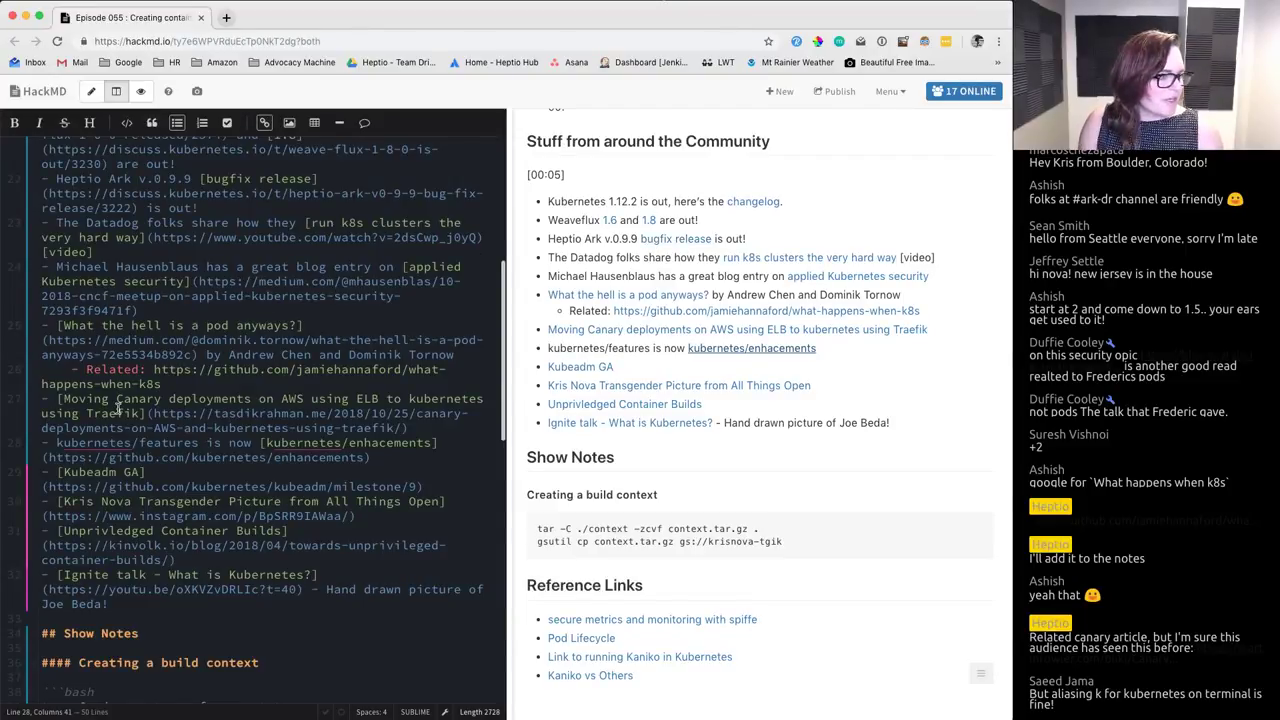
Step: Scroll down the markdown editor to bring the Kubeadm GA link into view
scroll(118, 408, "down", 4)
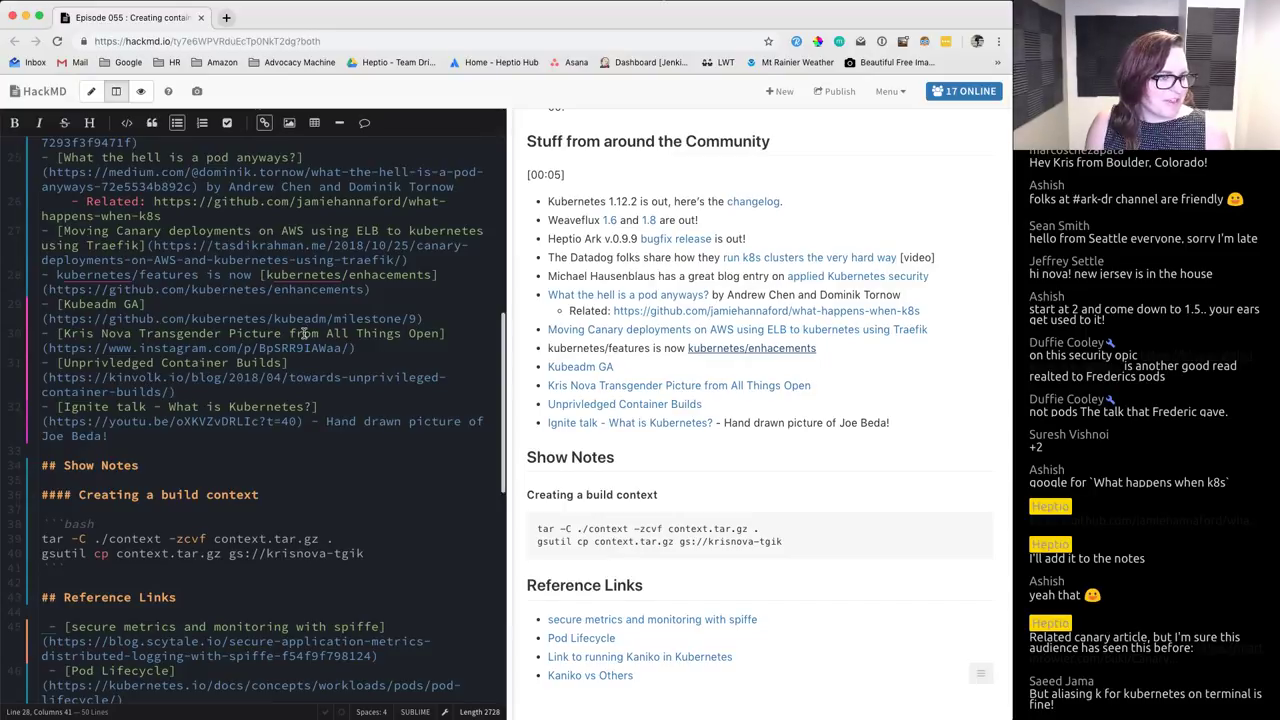
Step: Open the Kubeadm GA link, review the 25%-complete kubeadm v1.13 milestone, then close it
left_click(580, 367)
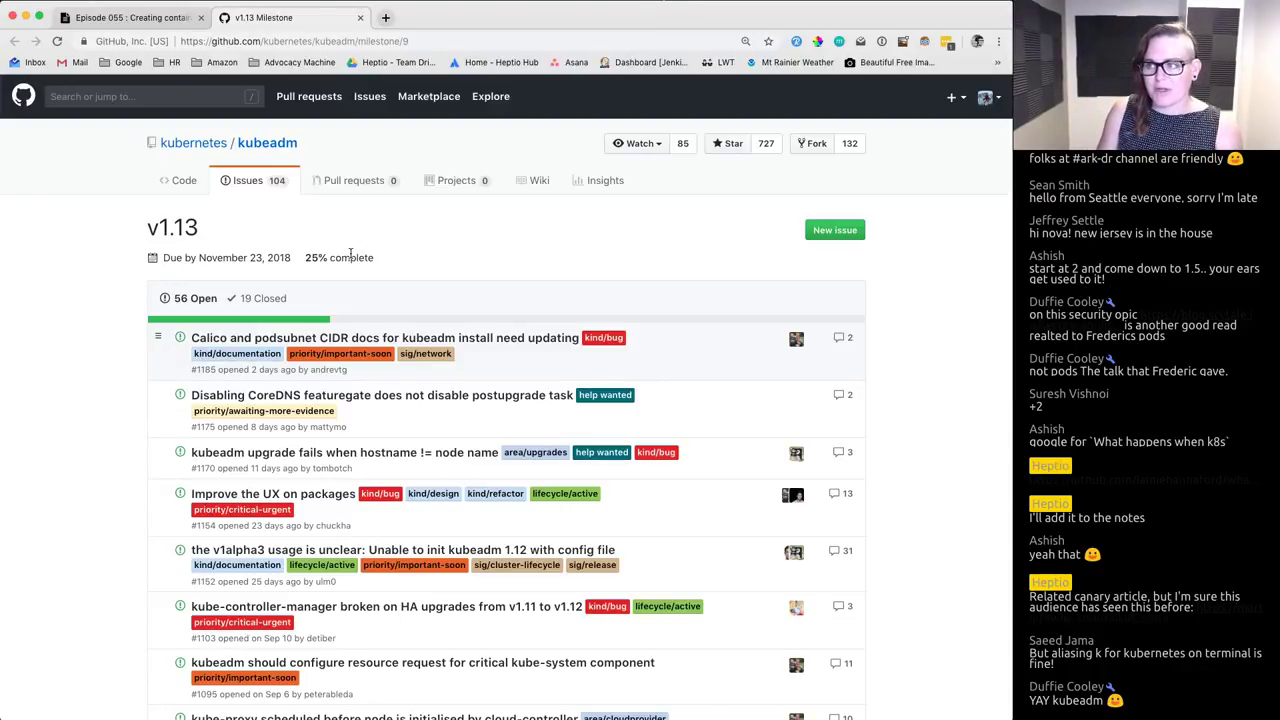
left_click(360, 18)
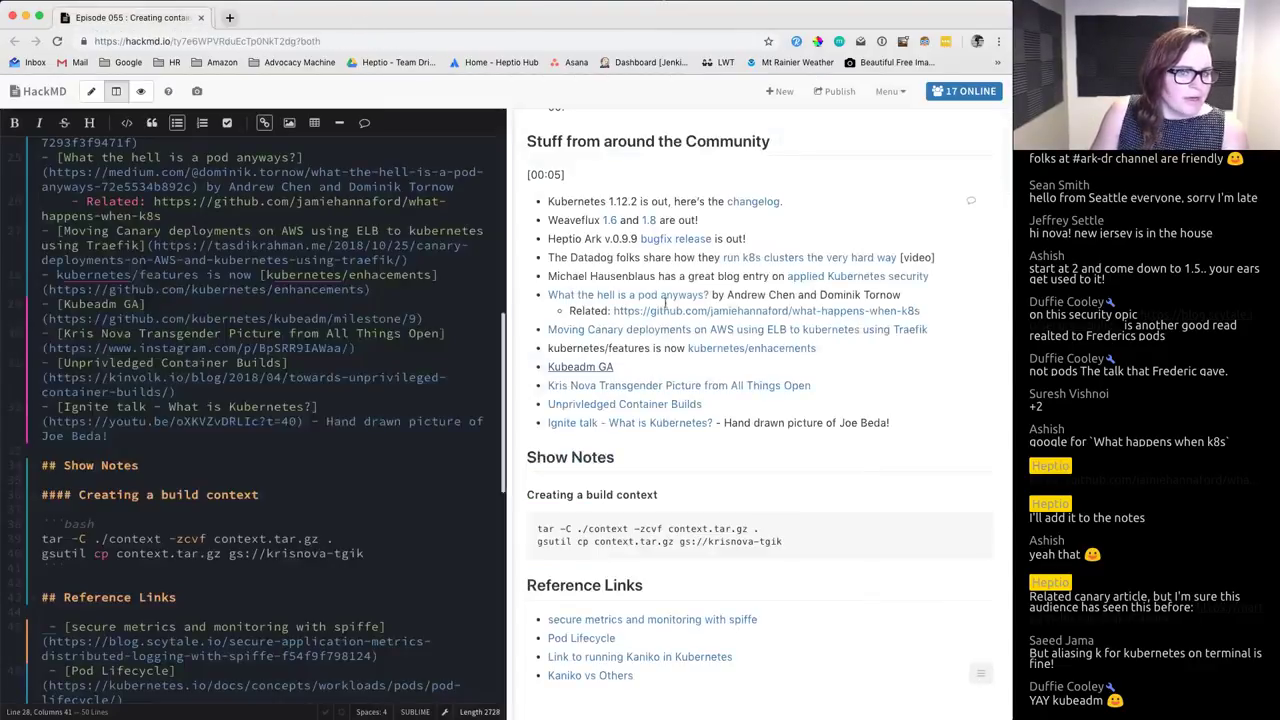
Step: View the linked Instagram post of the 'I'm Transgender' talk slide, then close its tab
left_click(630, 386)
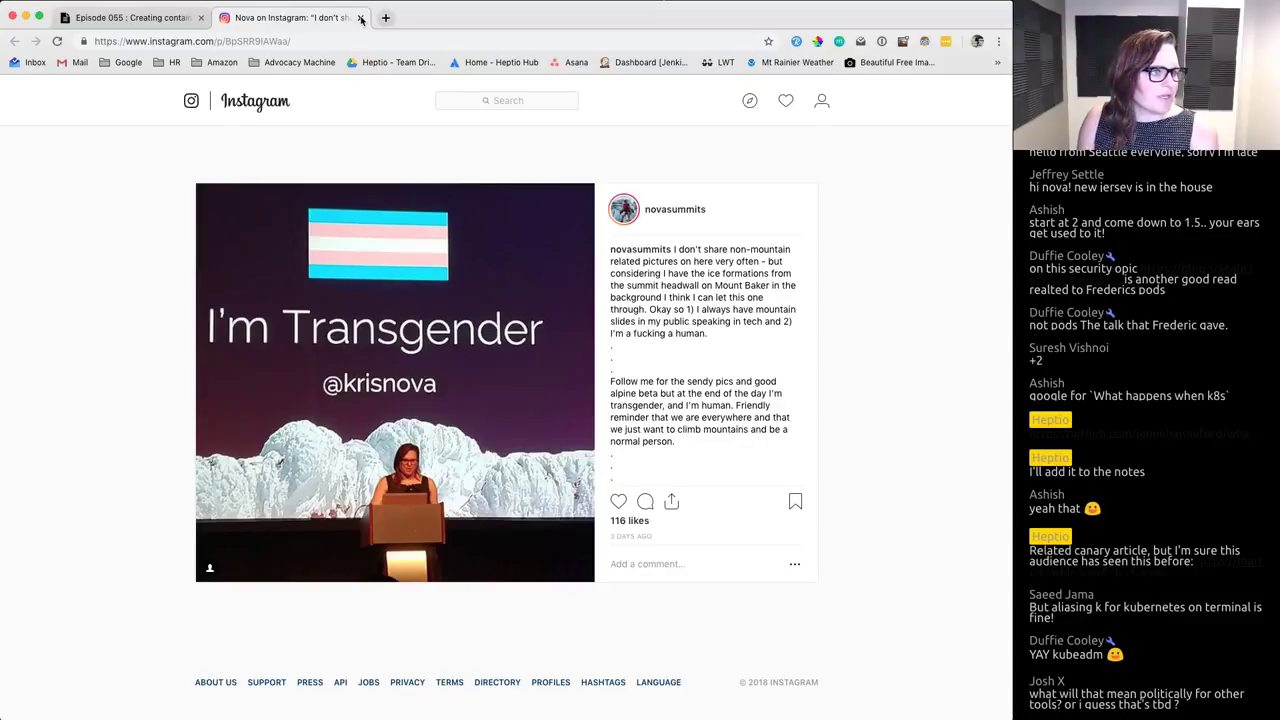
left_click(361, 18)
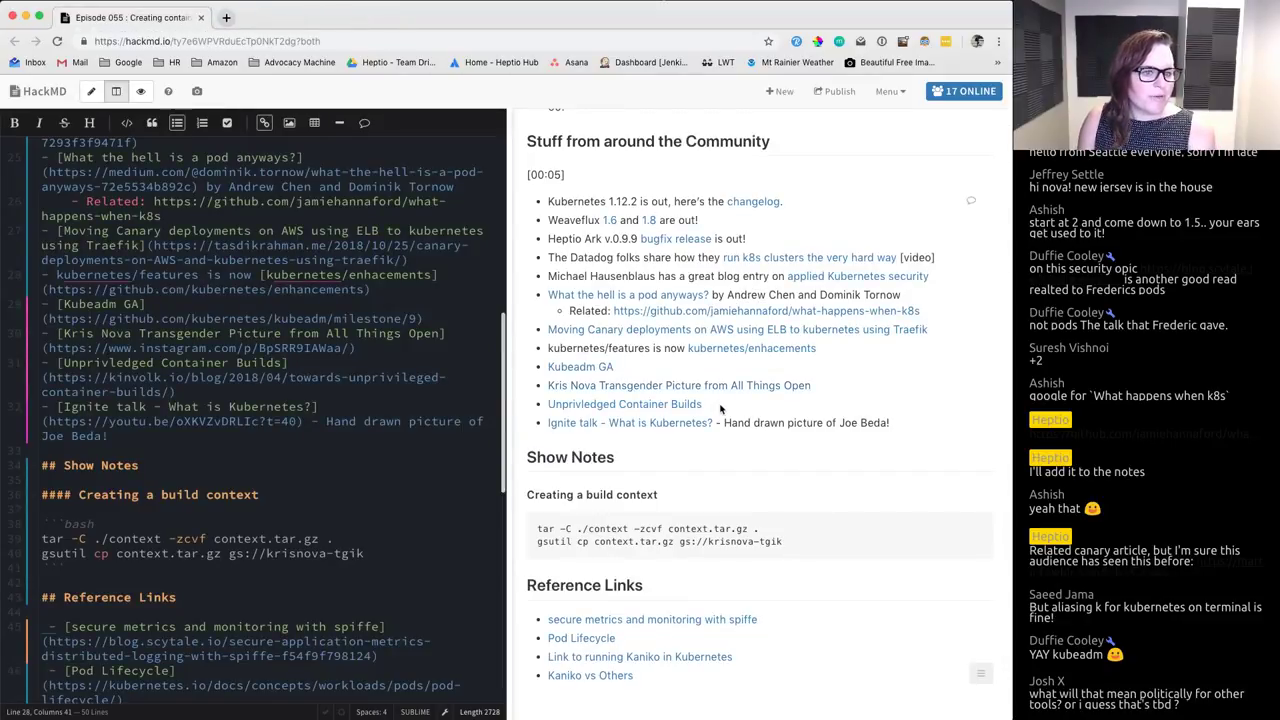
Step: Read Kinvolk's 'Towards unprivileged container builds' past the CAP_SYS_ADMIN table to similar projects
left_click(660, 410)
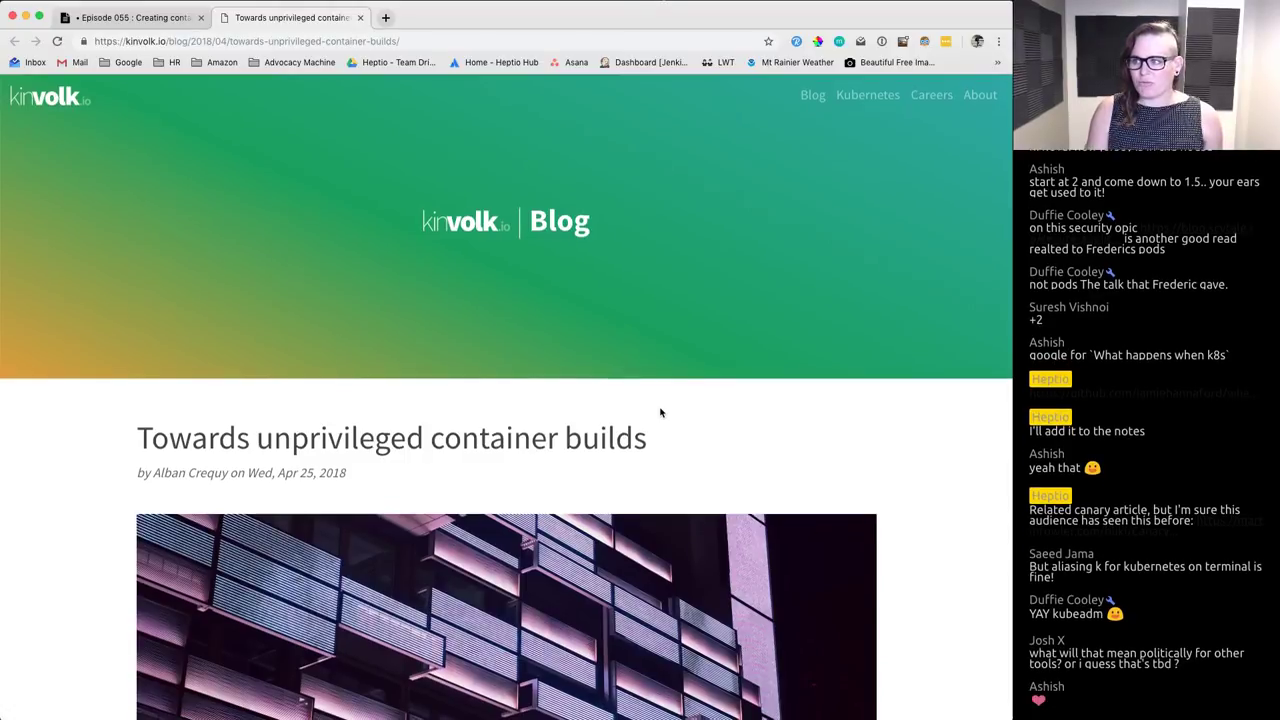
scroll(660, 412, "down", 2)
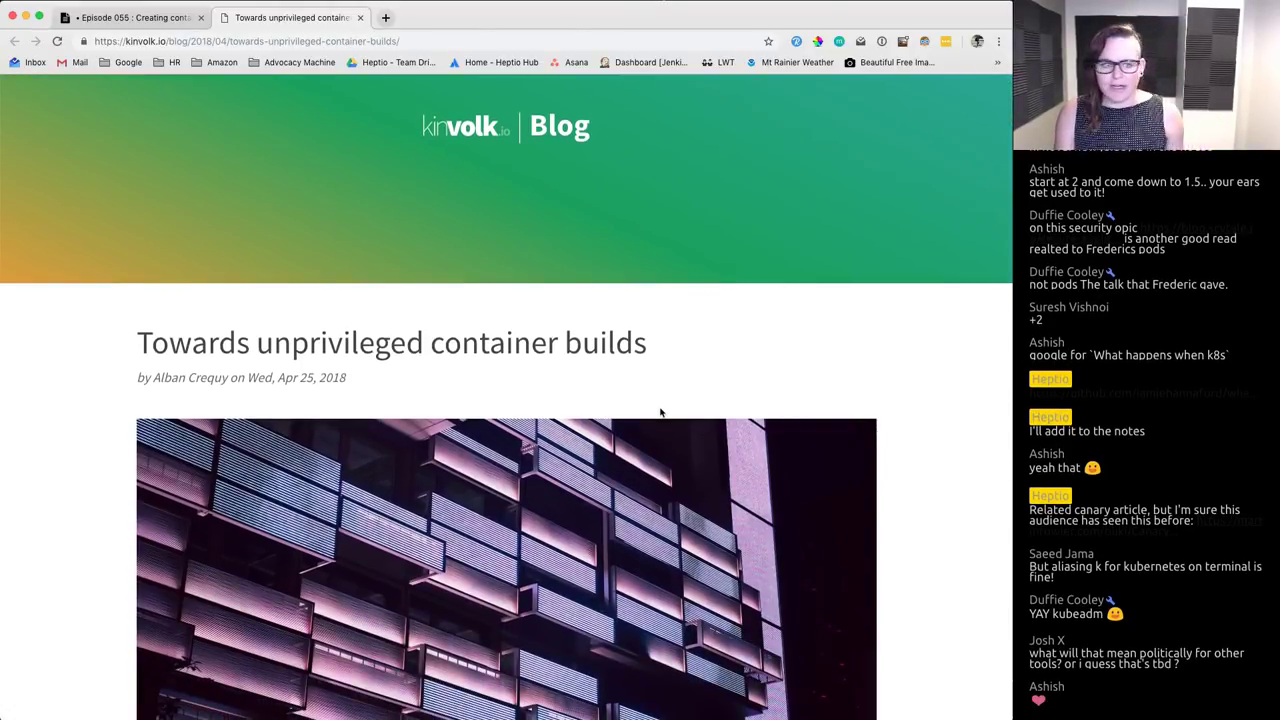
scroll(660, 412, "down", 20)
scroll(660, 408, "down", 2)
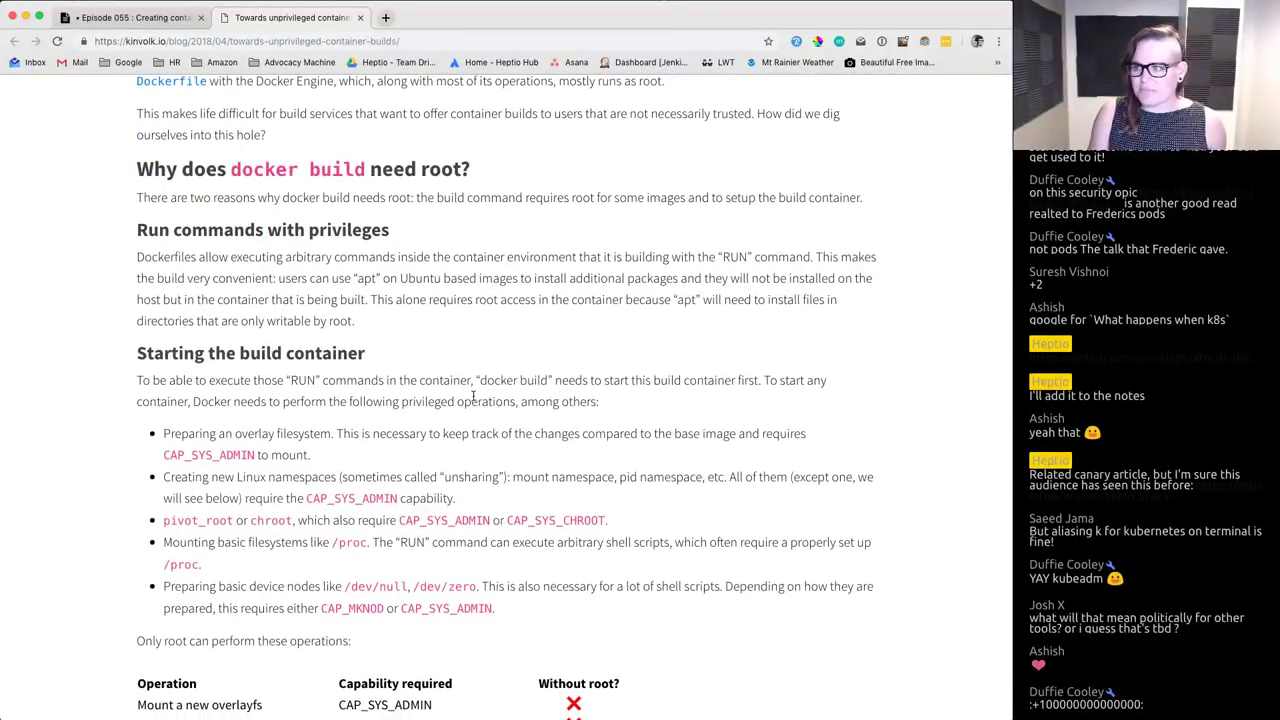
scroll(473, 397, "down", 1)
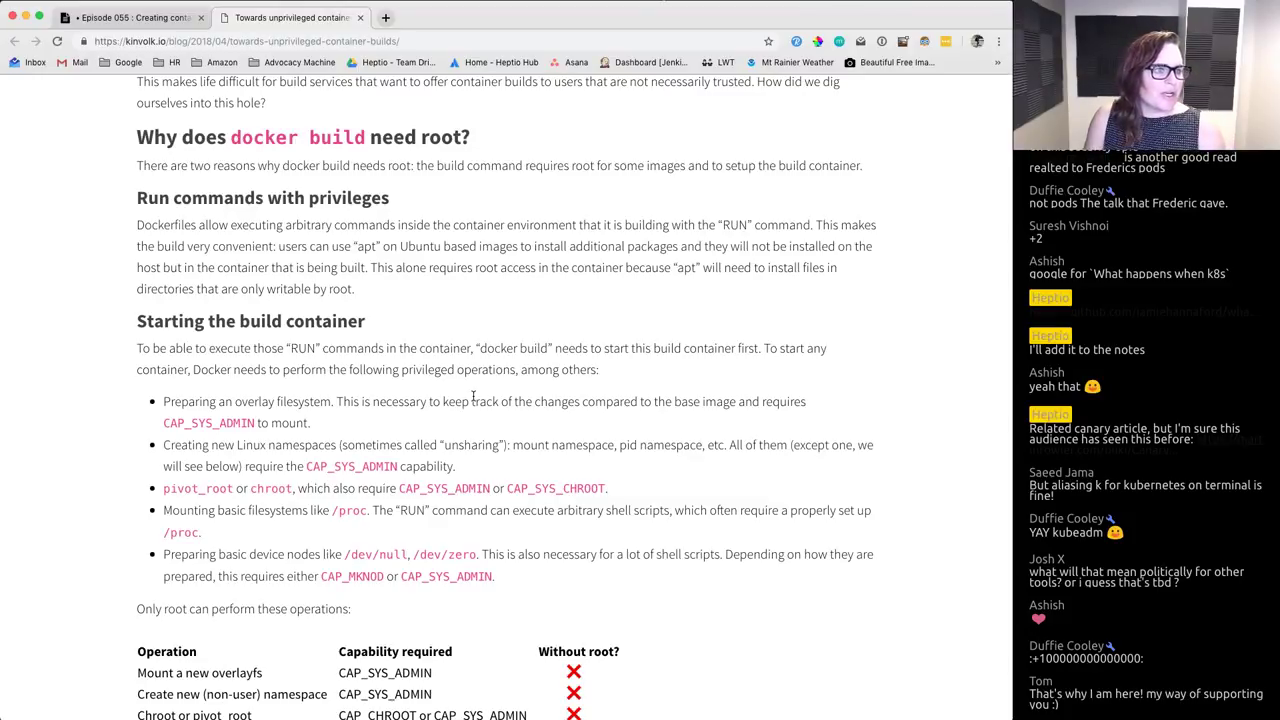
scroll(474, 397, "down", 5)
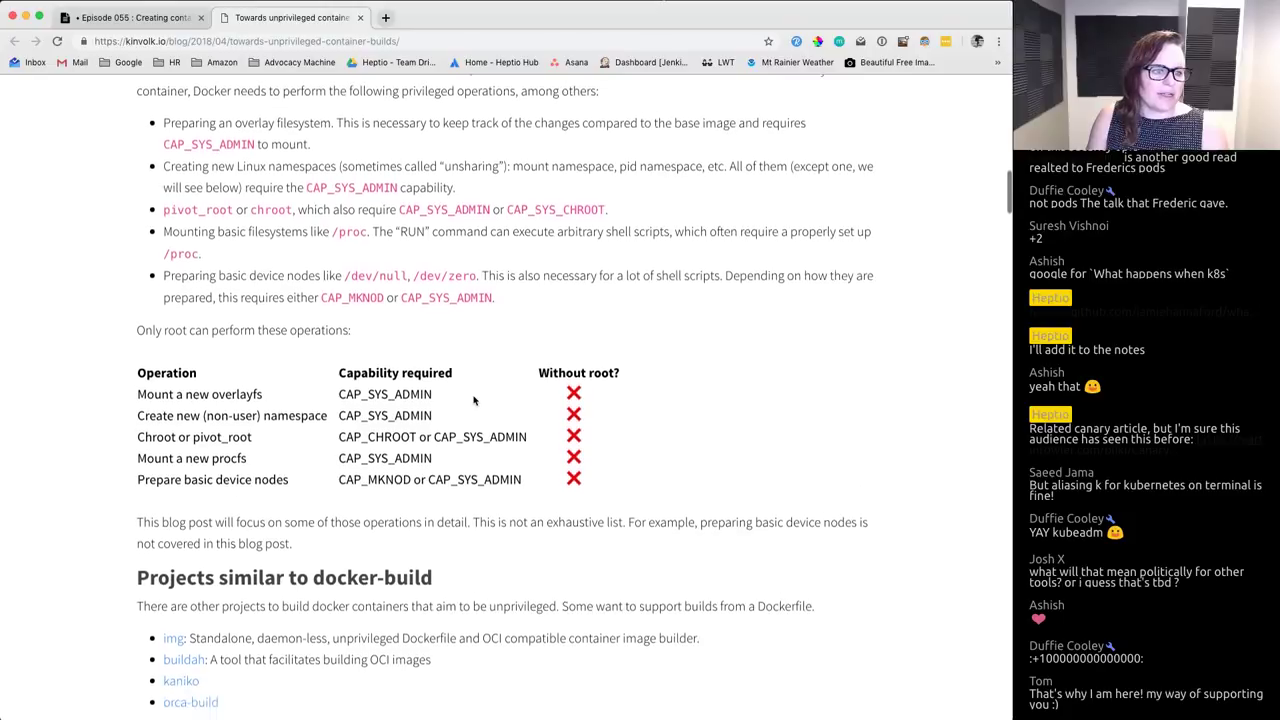
double_click(377, 380)
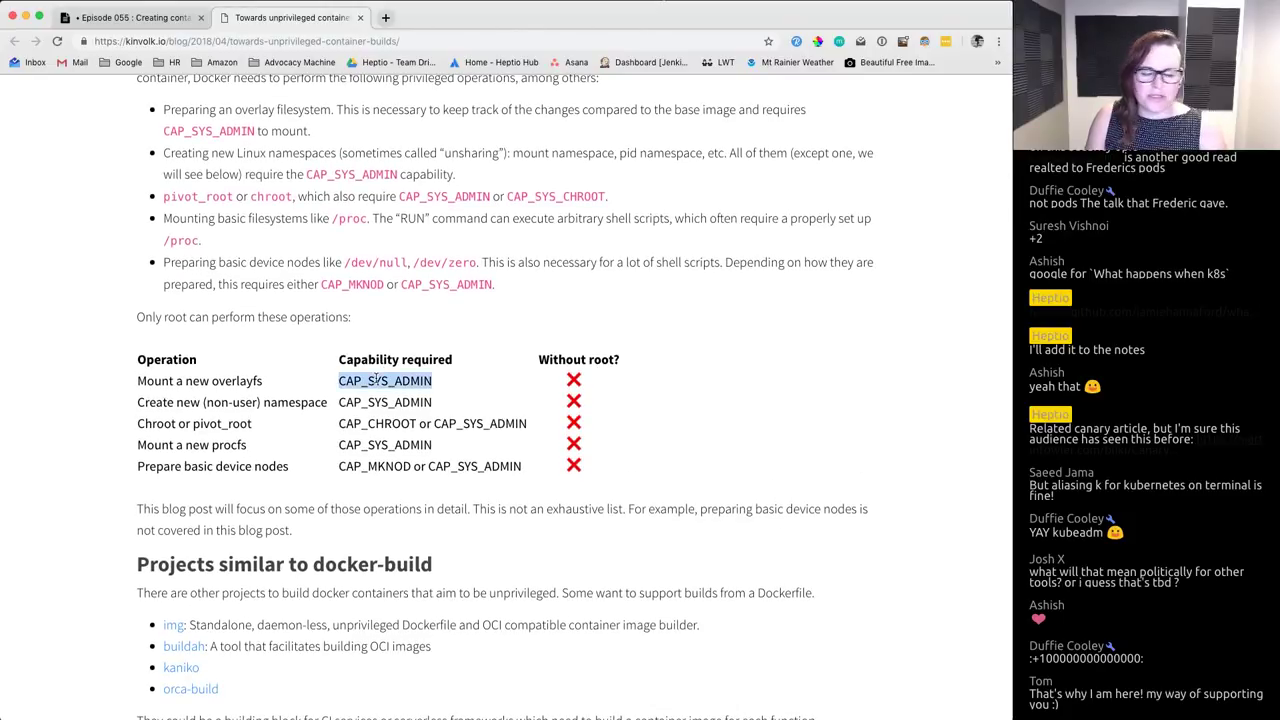
left_click(377, 418)
scroll(377, 418, "down", 1)
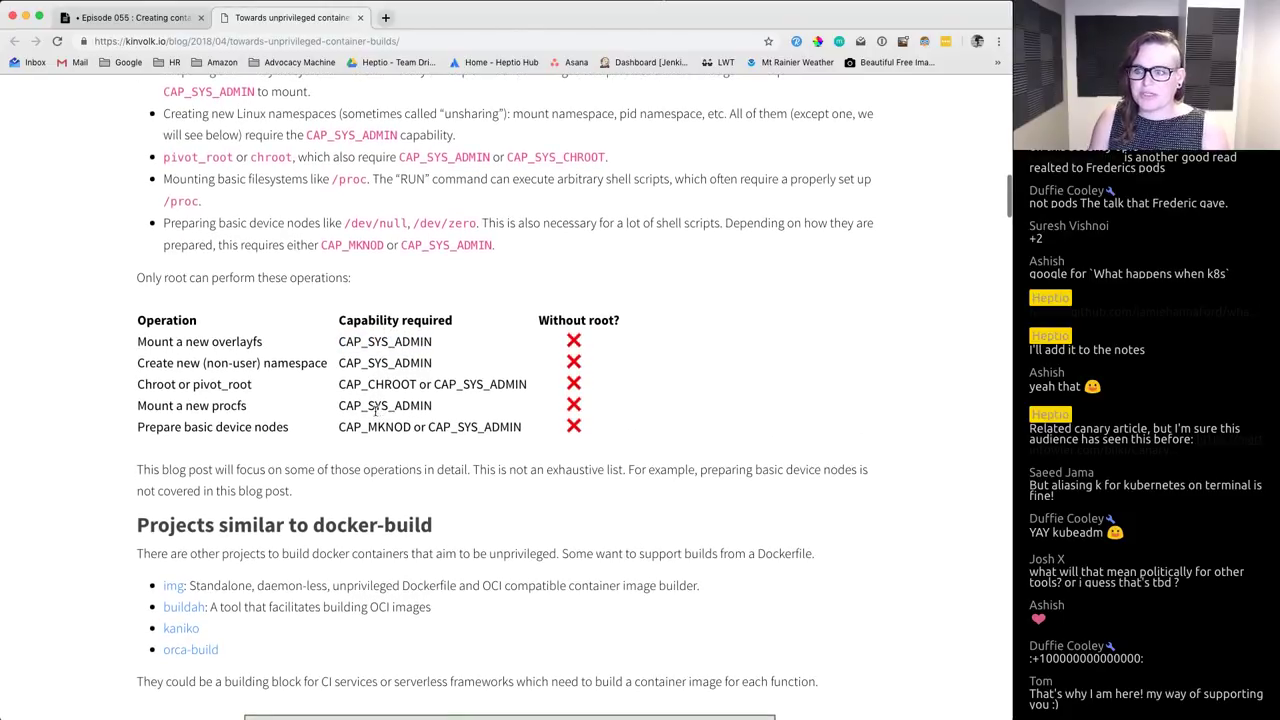
scroll(590, 346, "down", 3)
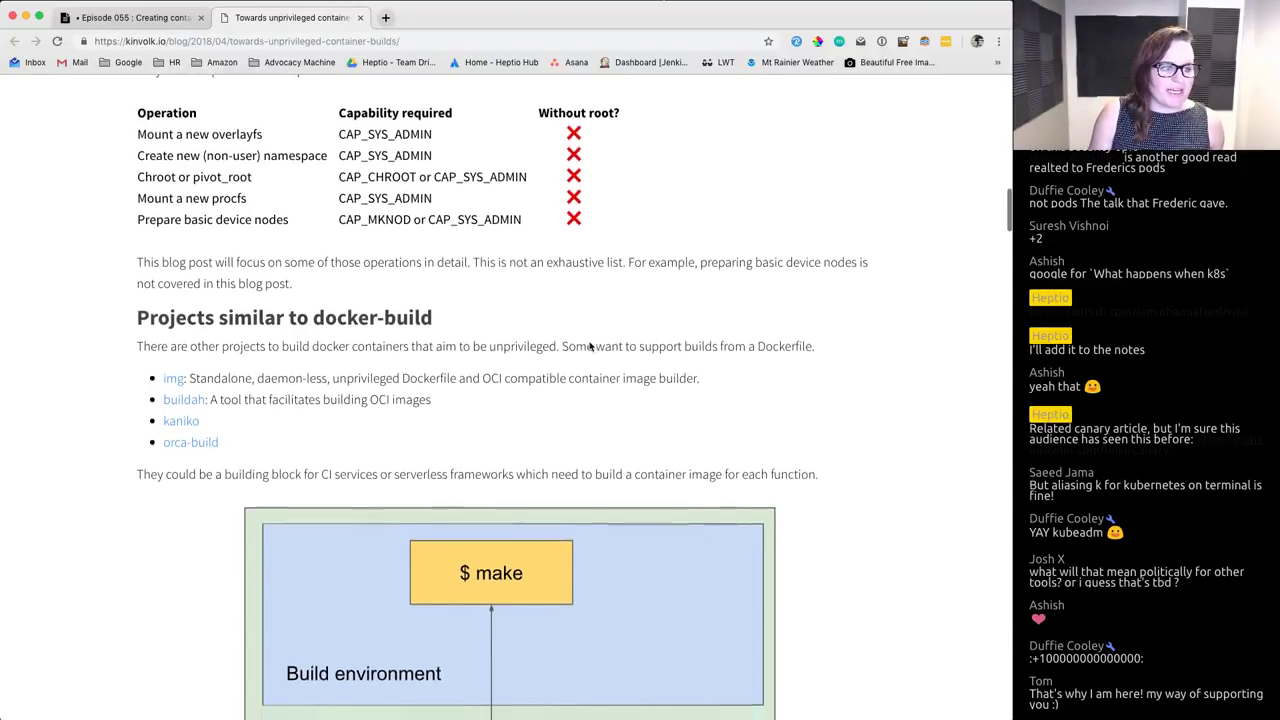
scroll(588, 346, "down", 2)
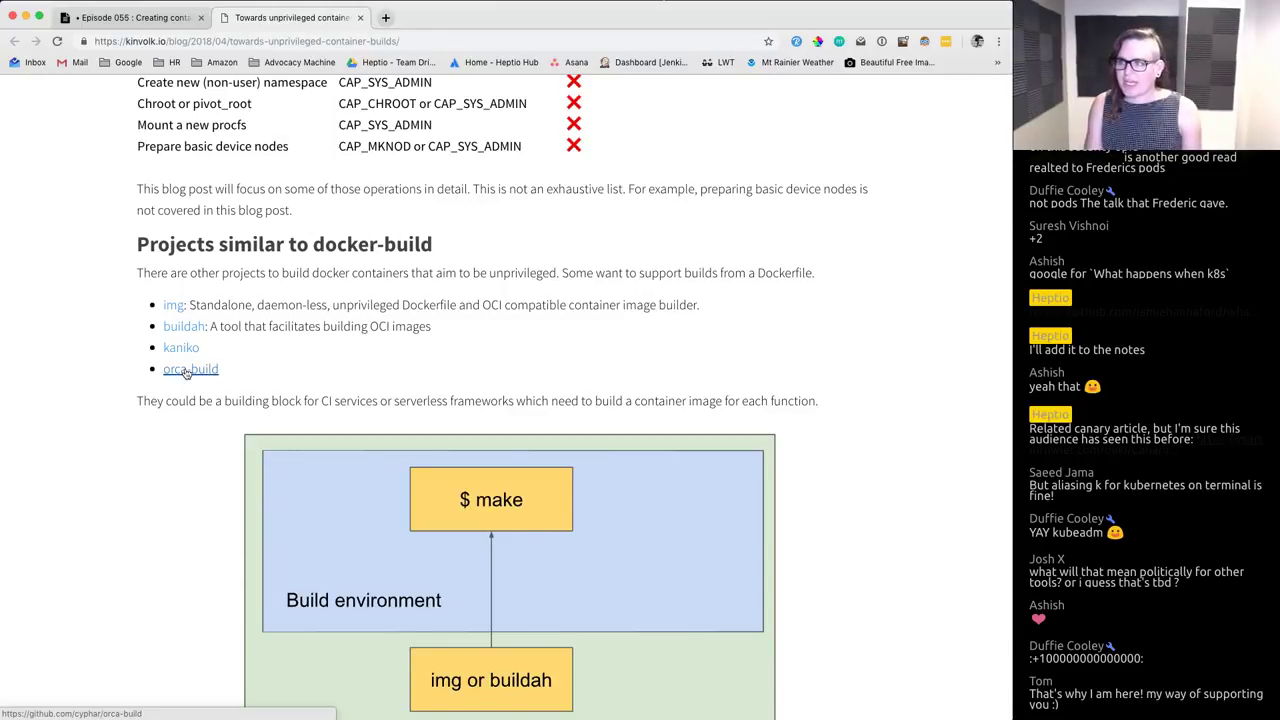
scroll(185, 372, "down", 5)
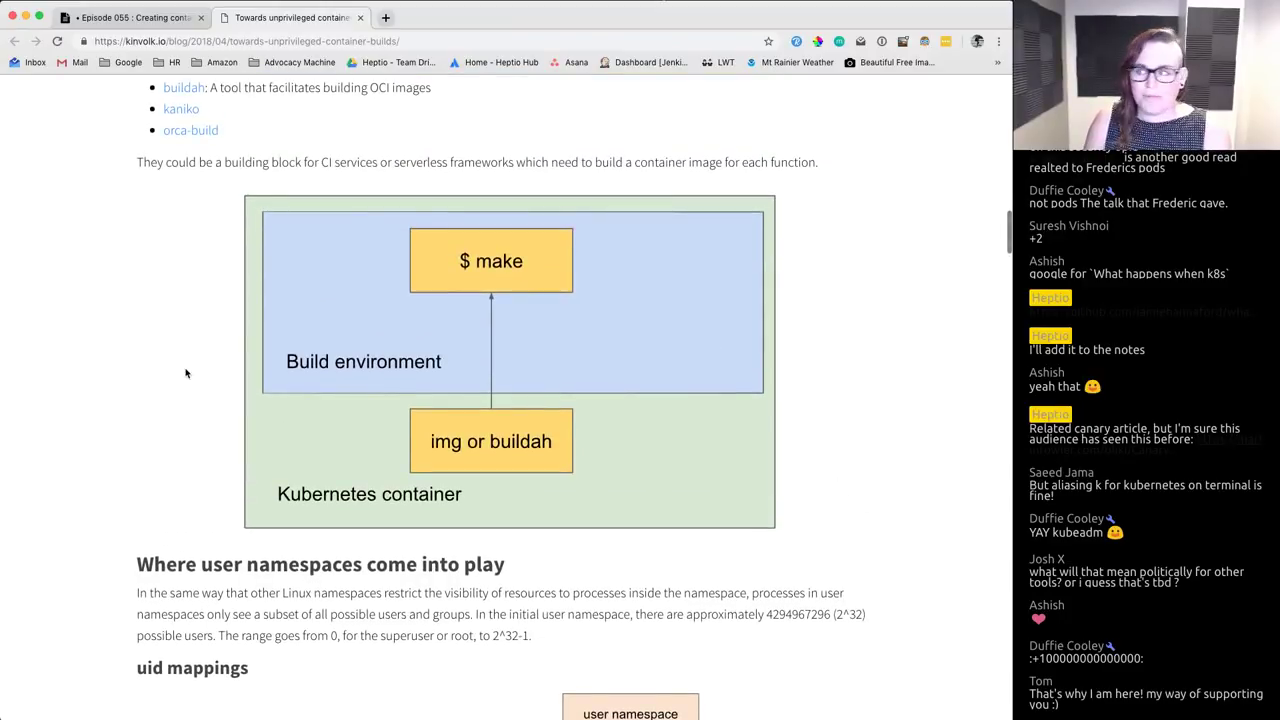
scroll(185, 369, "down", 8)
scroll(185, 369, "down", 7)
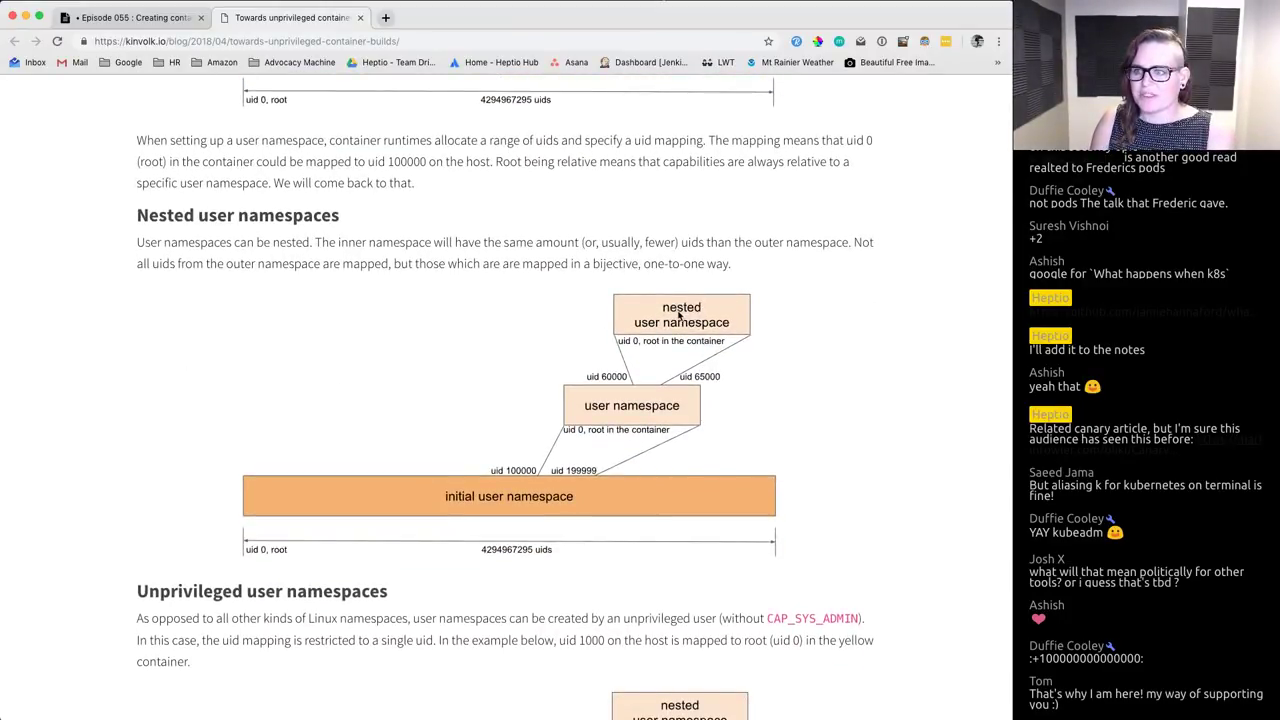
scroll(679, 316, "down", 1)
scroll(679, 316, "down", 3)
scroll(679, 316, "down", 20)
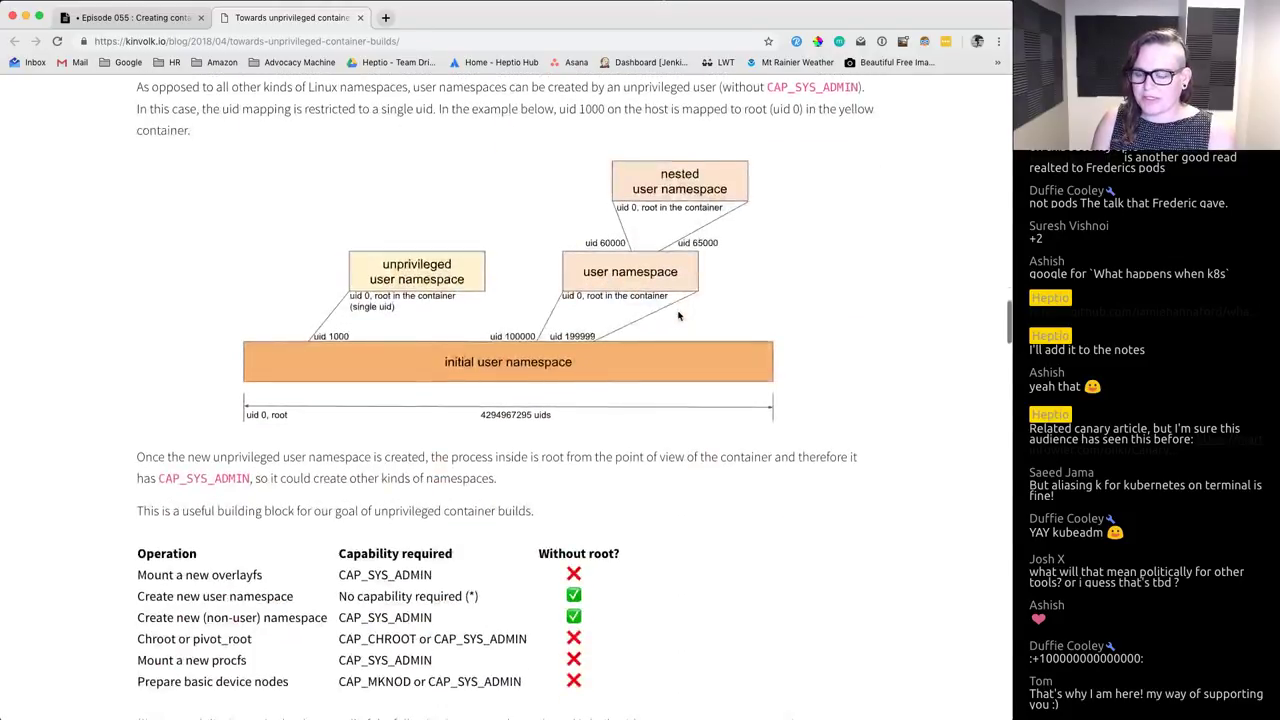
scroll(679, 316, "down", 5)
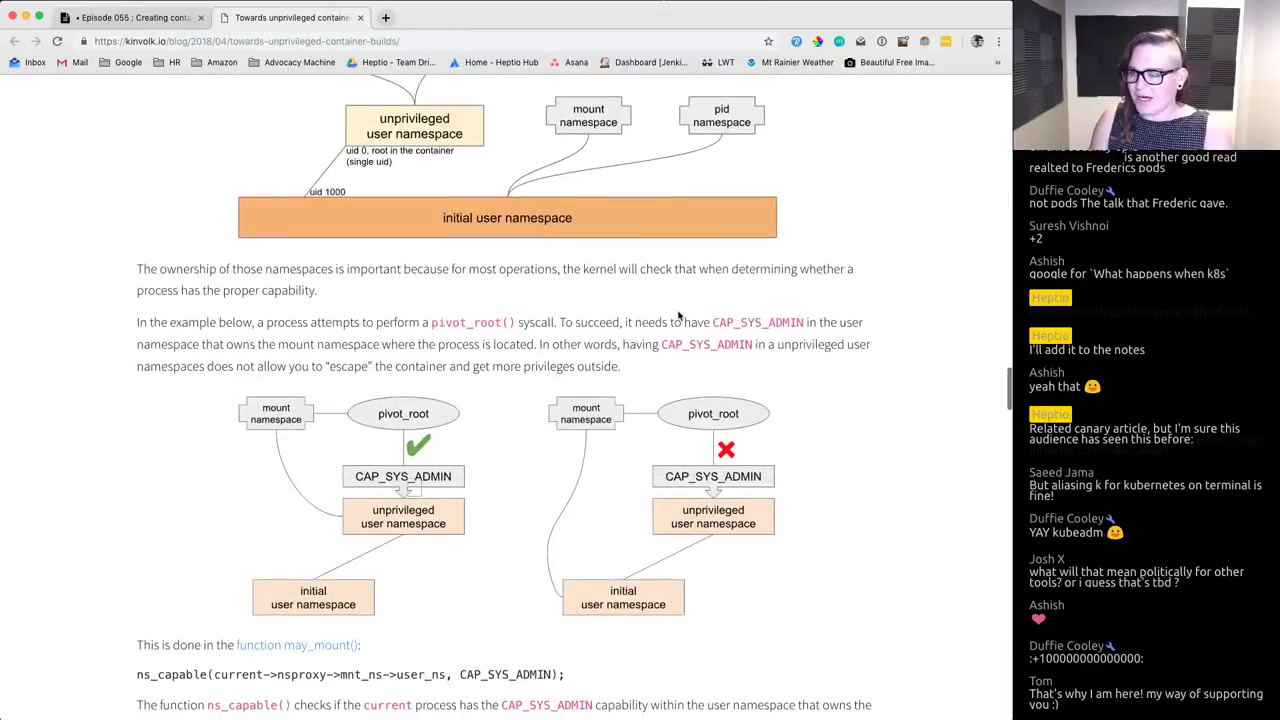
scroll(679, 316, "down", 3)
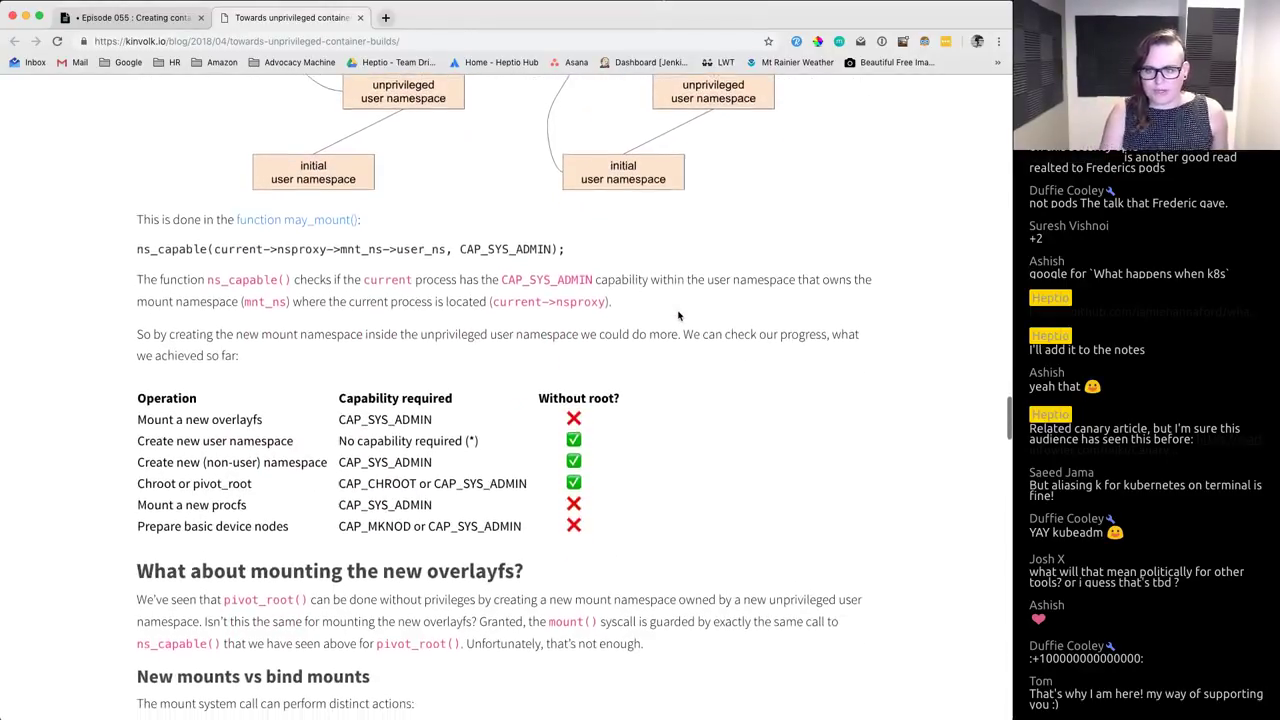
scroll(679, 316, "down", 2)
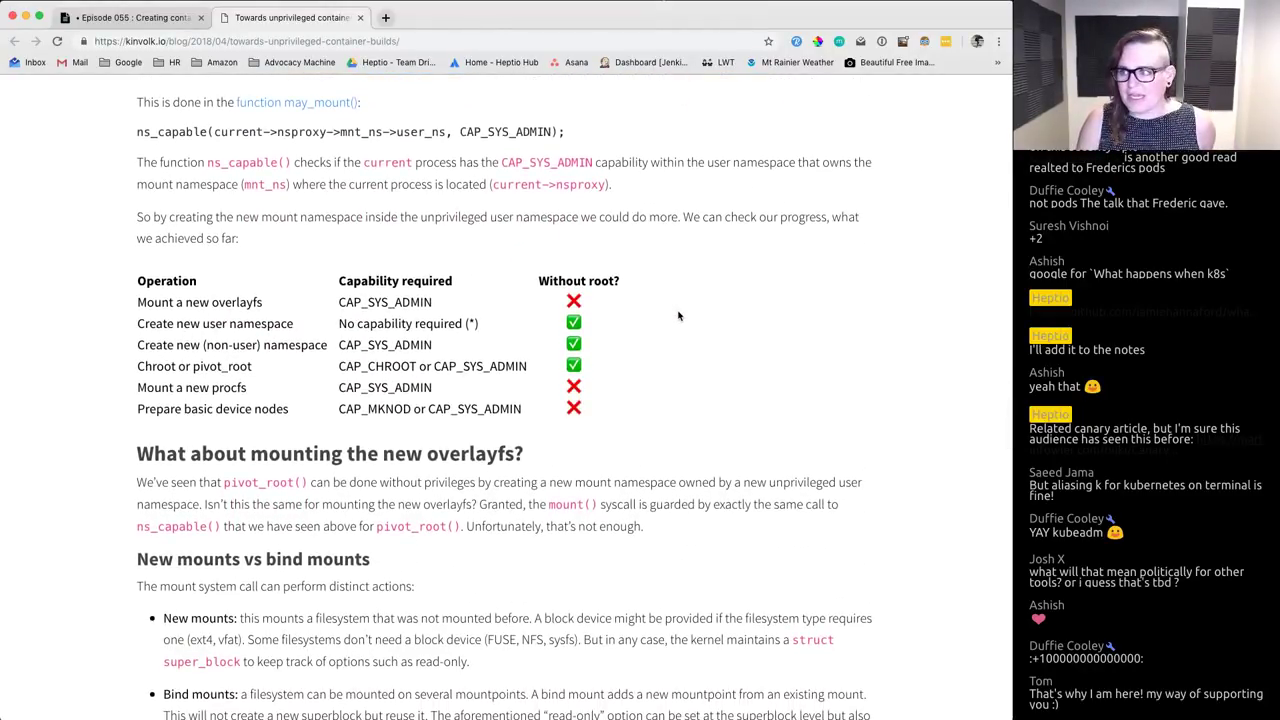
scroll(679, 316, "down", 3)
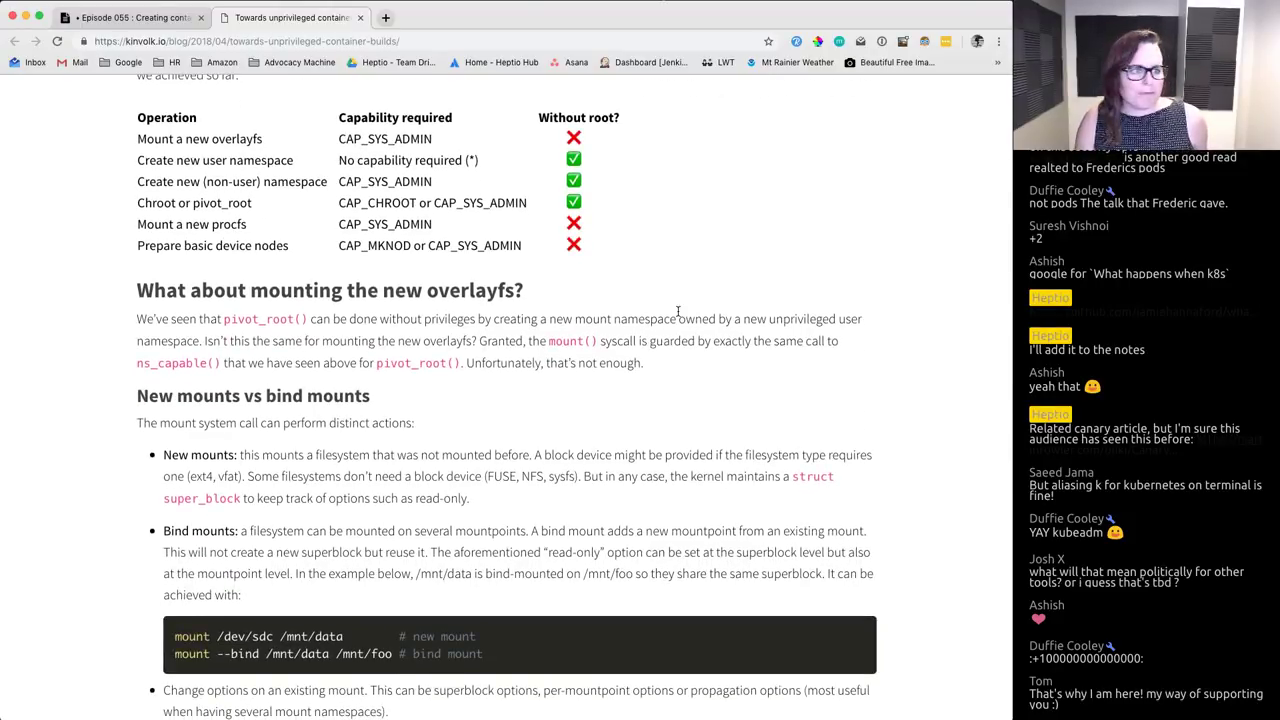
scroll(678, 312, "down", 6)
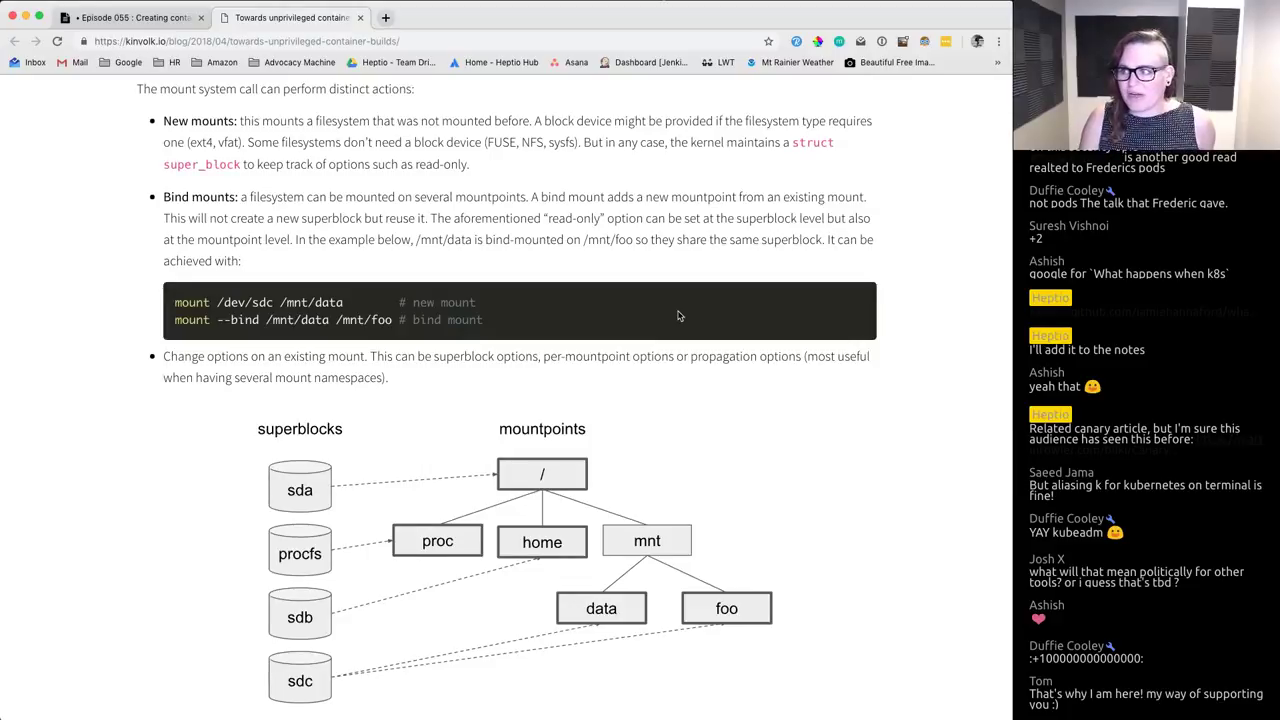
scroll(679, 316, "down", 15)
scroll(678, 314, "up", 20)
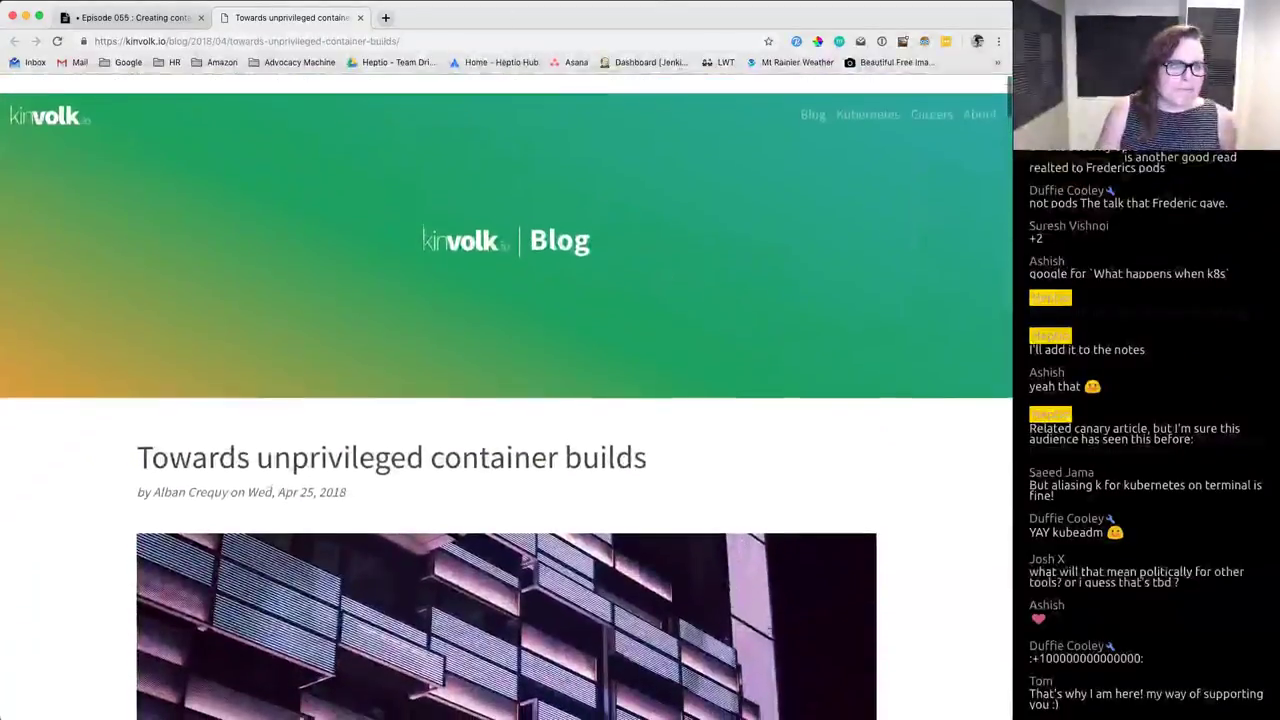
Step: Close the Kinvolk post, then watch the muted 'What is Kubernetes?' Ignite talk from 1:57 and close it
left_click(360, 17)
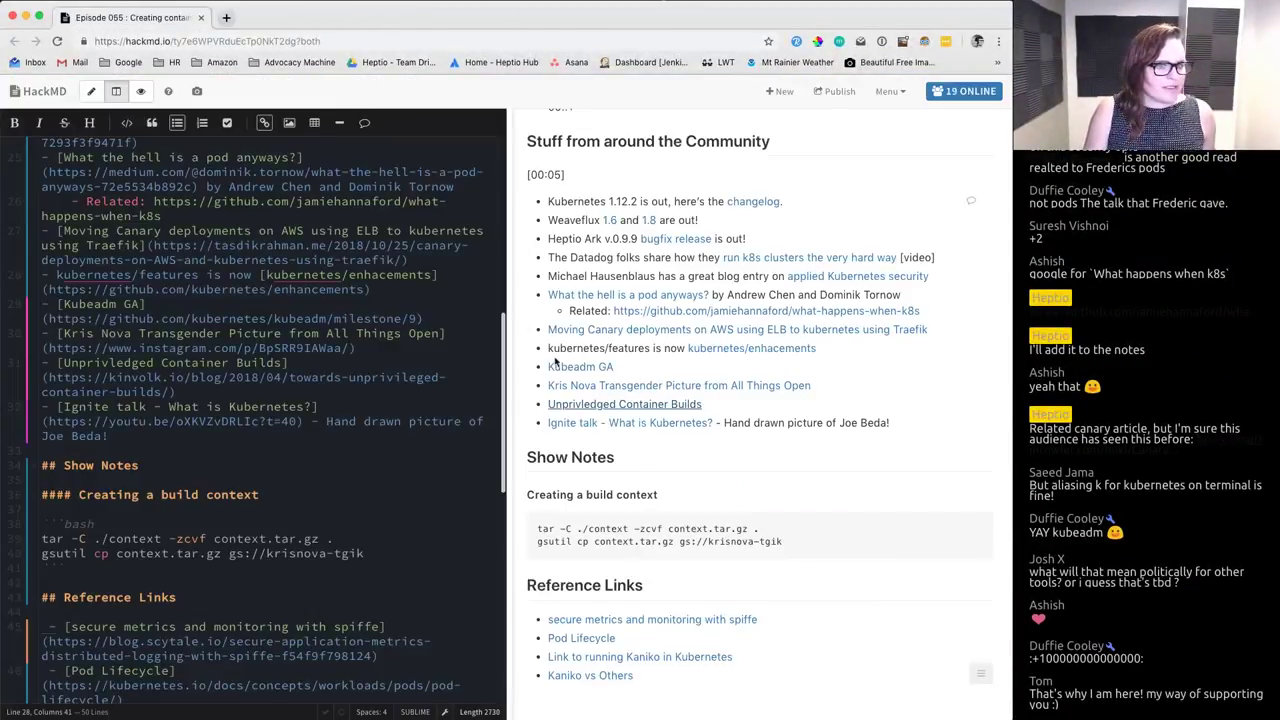
left_click(631, 423)
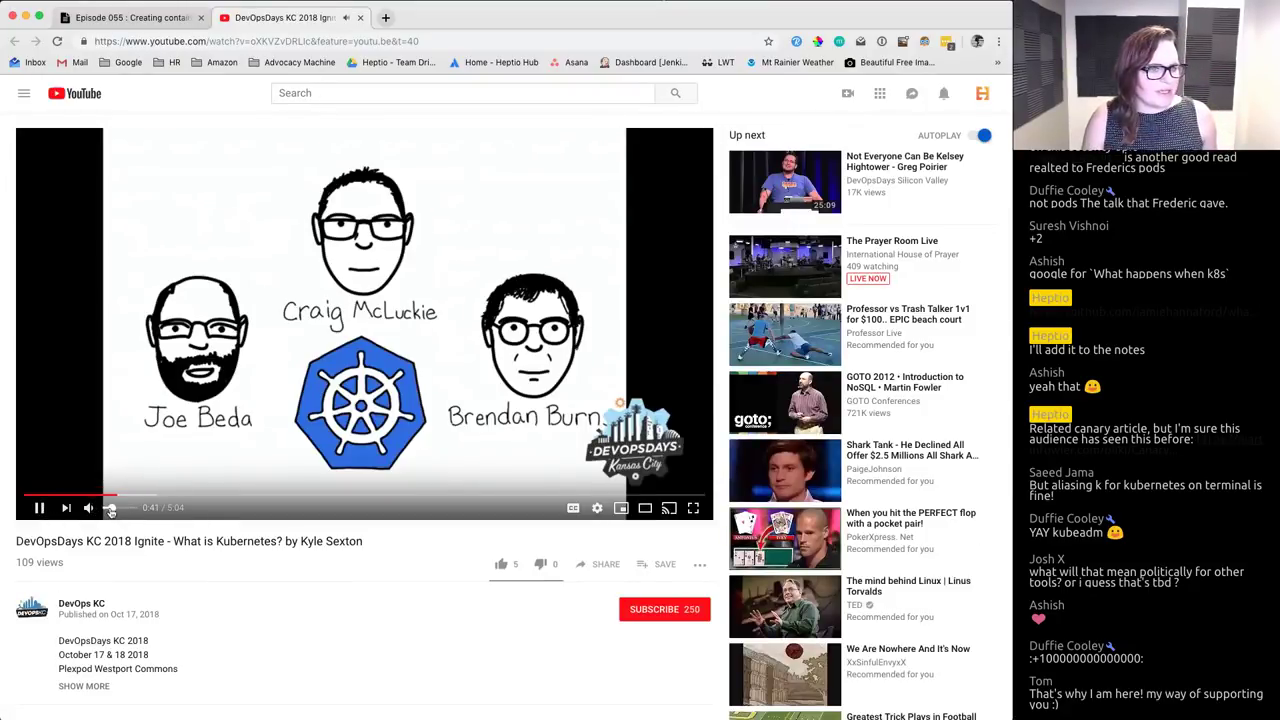
left_click(89, 508)
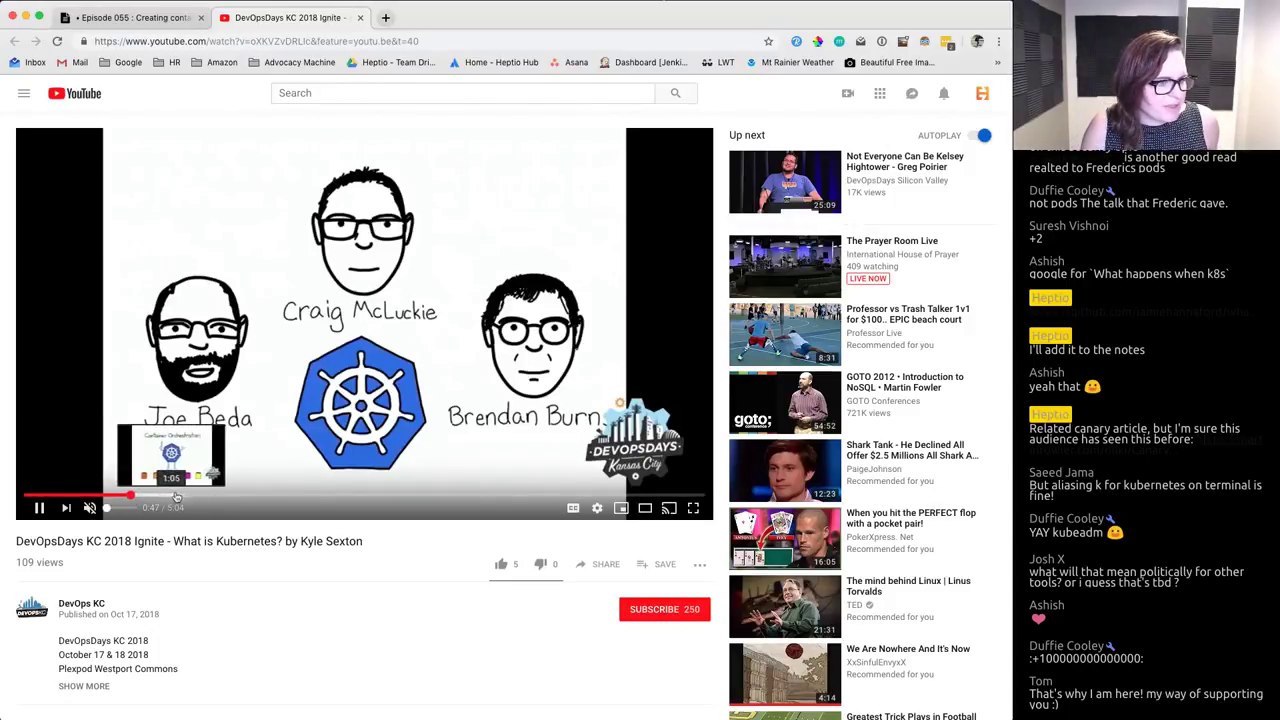
left_click(287, 494)
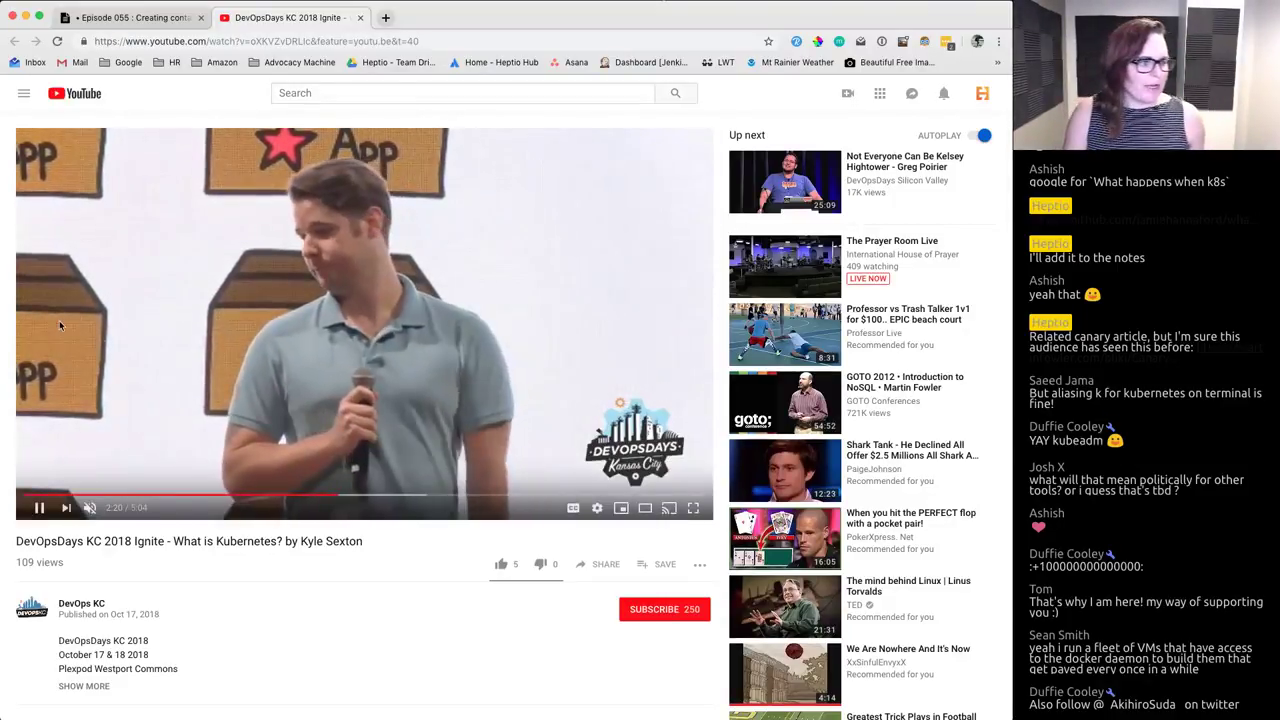
scroll(38, 525, "down", 1)
left_click(37, 502)
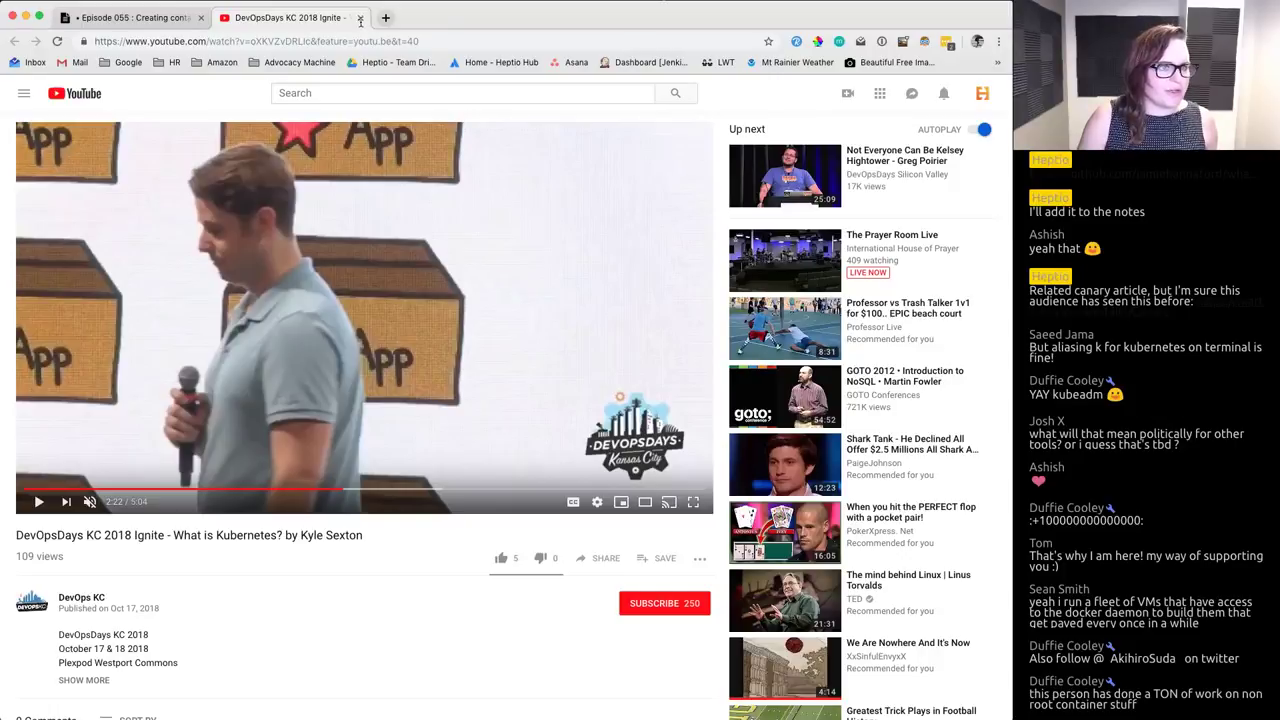
left_click(361, 18)
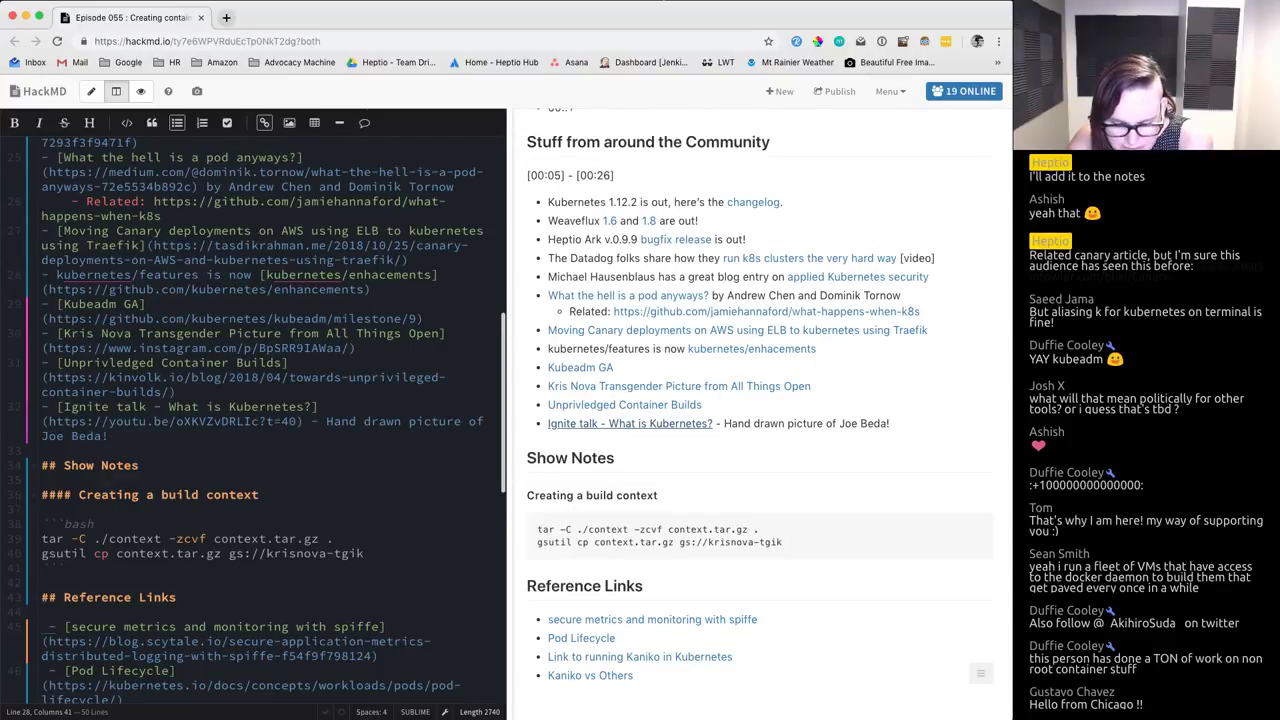
Step: Move focus away from Chrome while the Getting into Kaniko agenda entry is added
key("super+Tab")
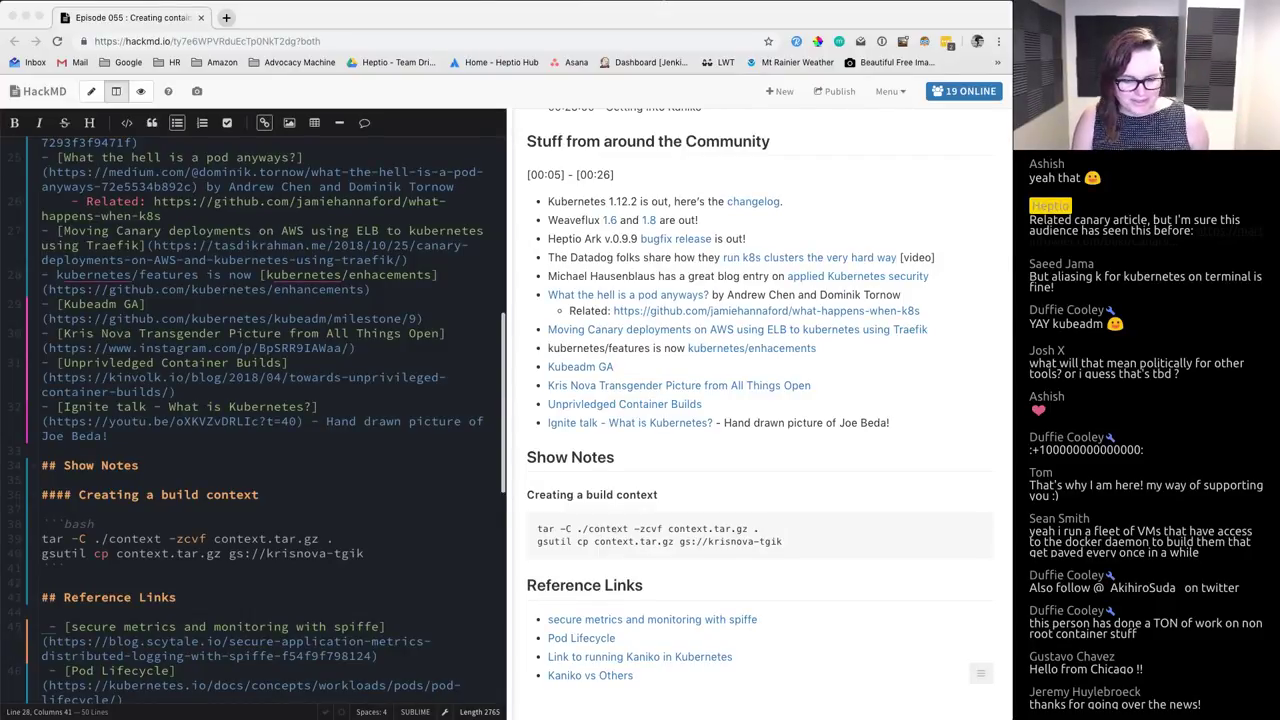
Step: Show and hide the terminal while adding the [00:28] Kubelets podcast note and Kaniko heading
key("alt+space")
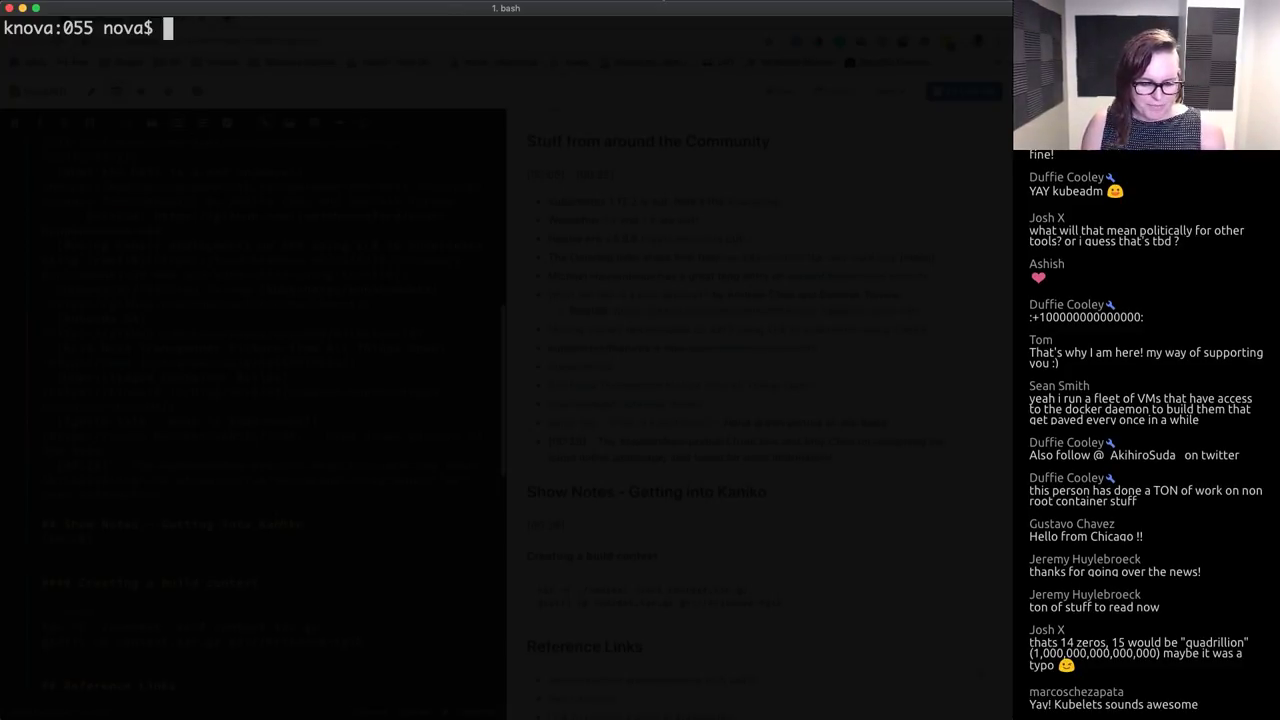
key("alt+space")
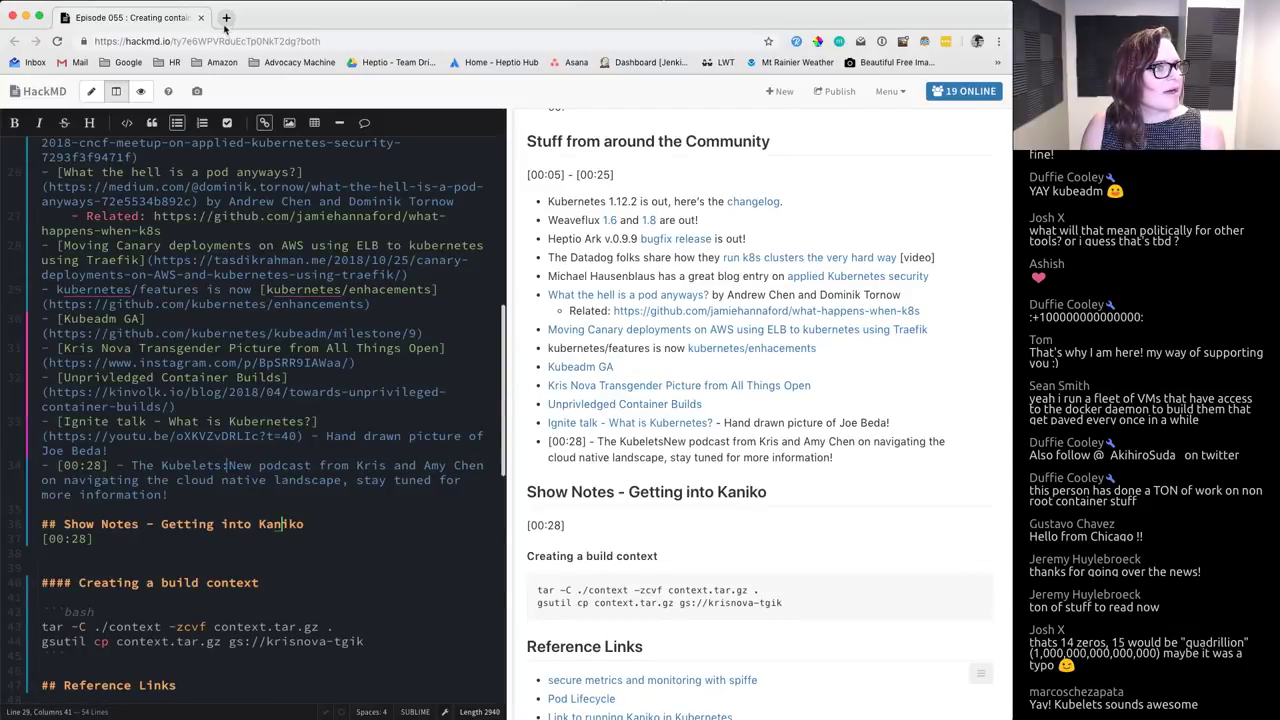
Step: Open the GoogleContainerTools/kaniko repository on GitHub in a new tab
left_click(227, 19)
type("github.")
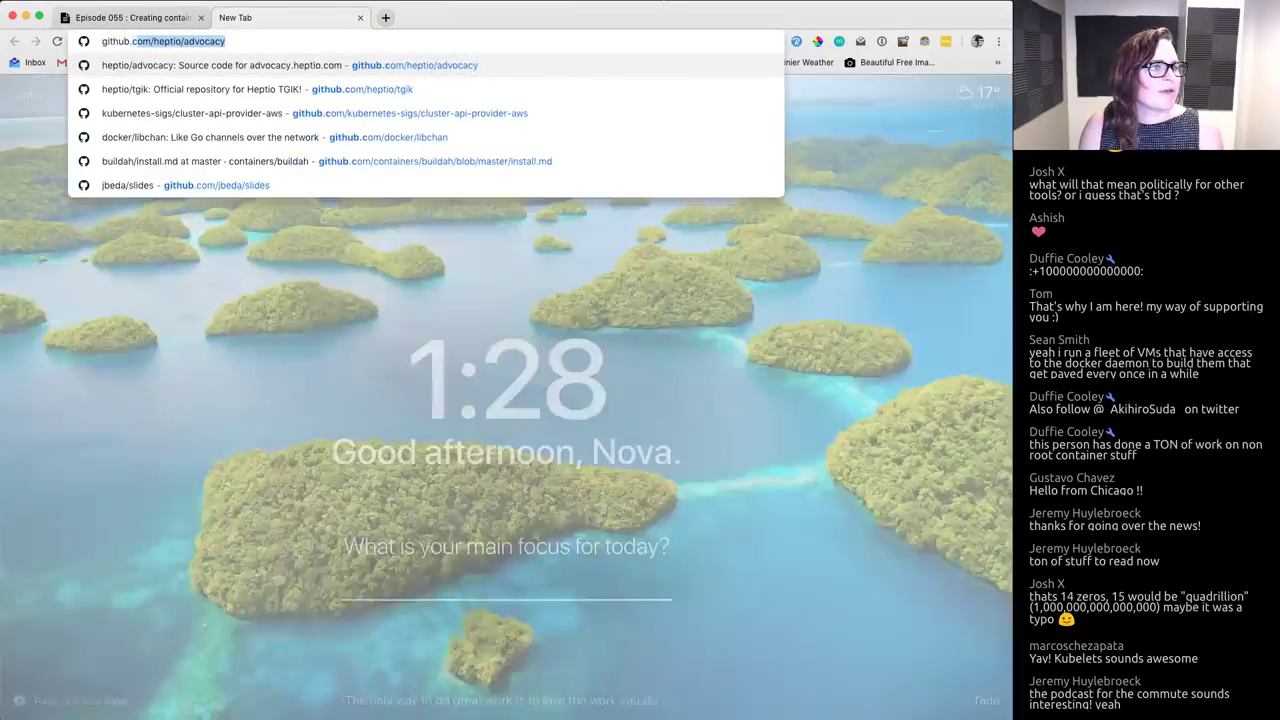
type("com/Goo")
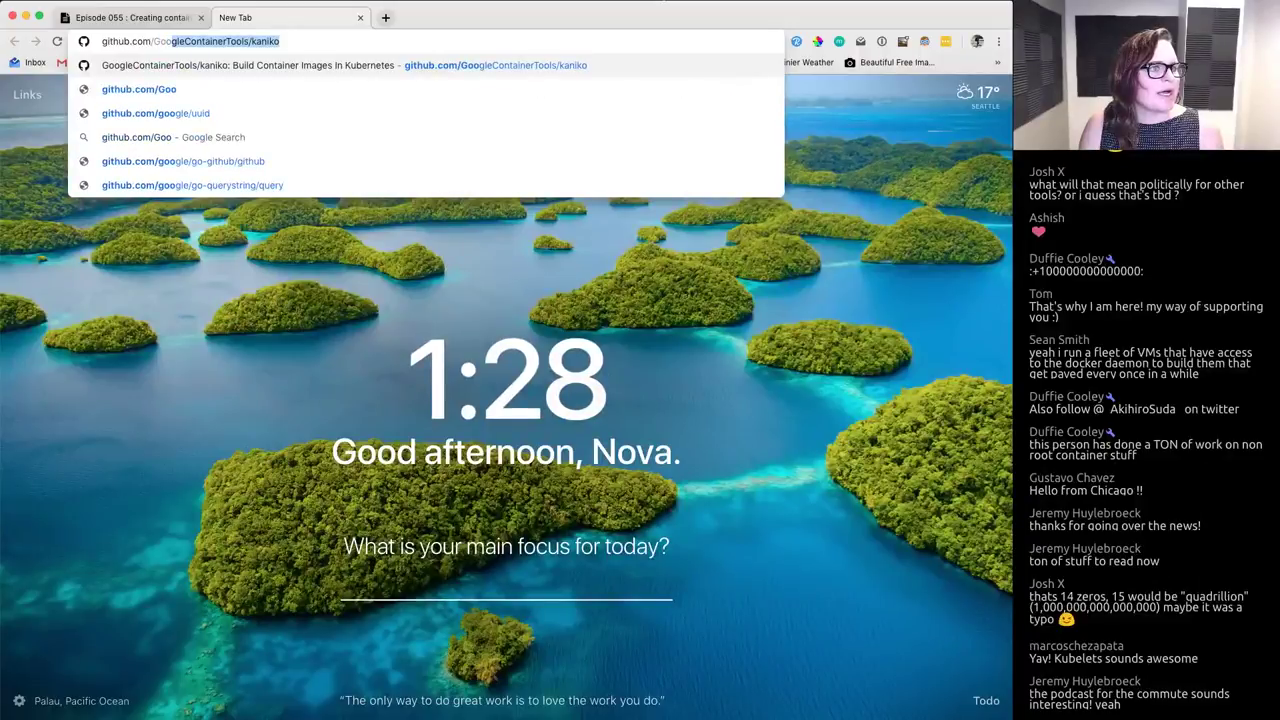
key("Return")
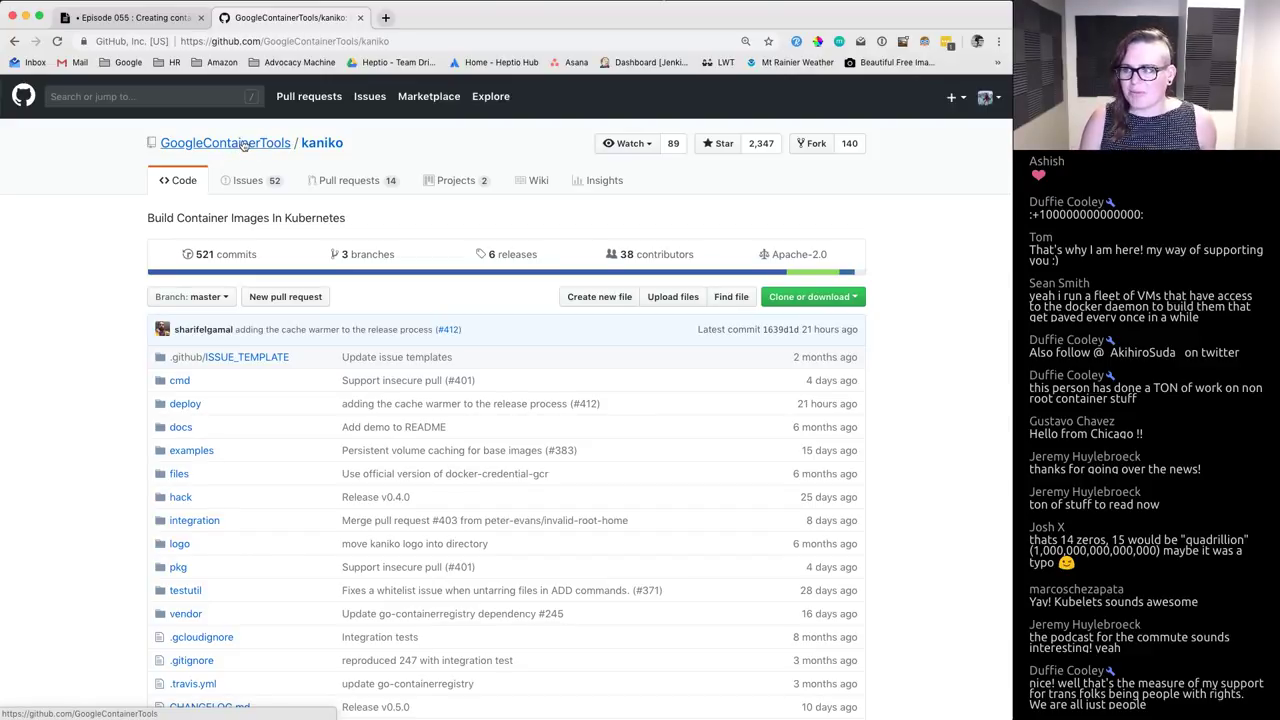
double_click(303, 40)
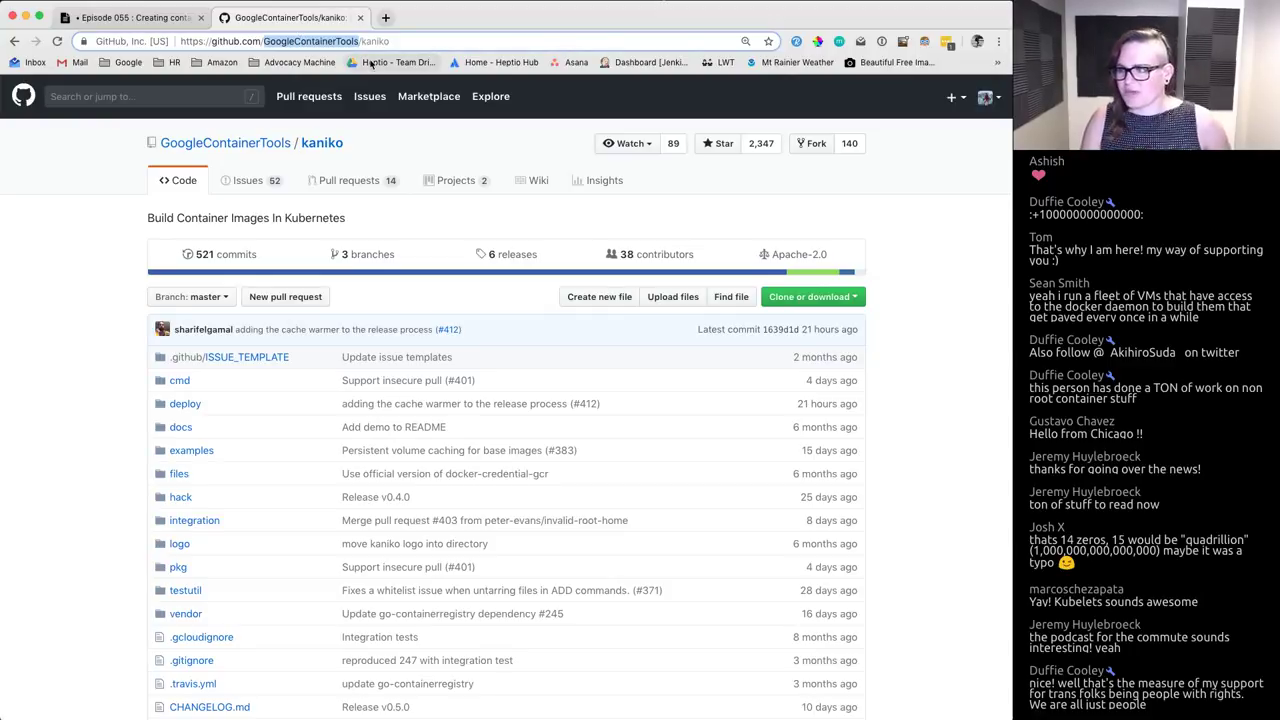
left_click(360, 140)
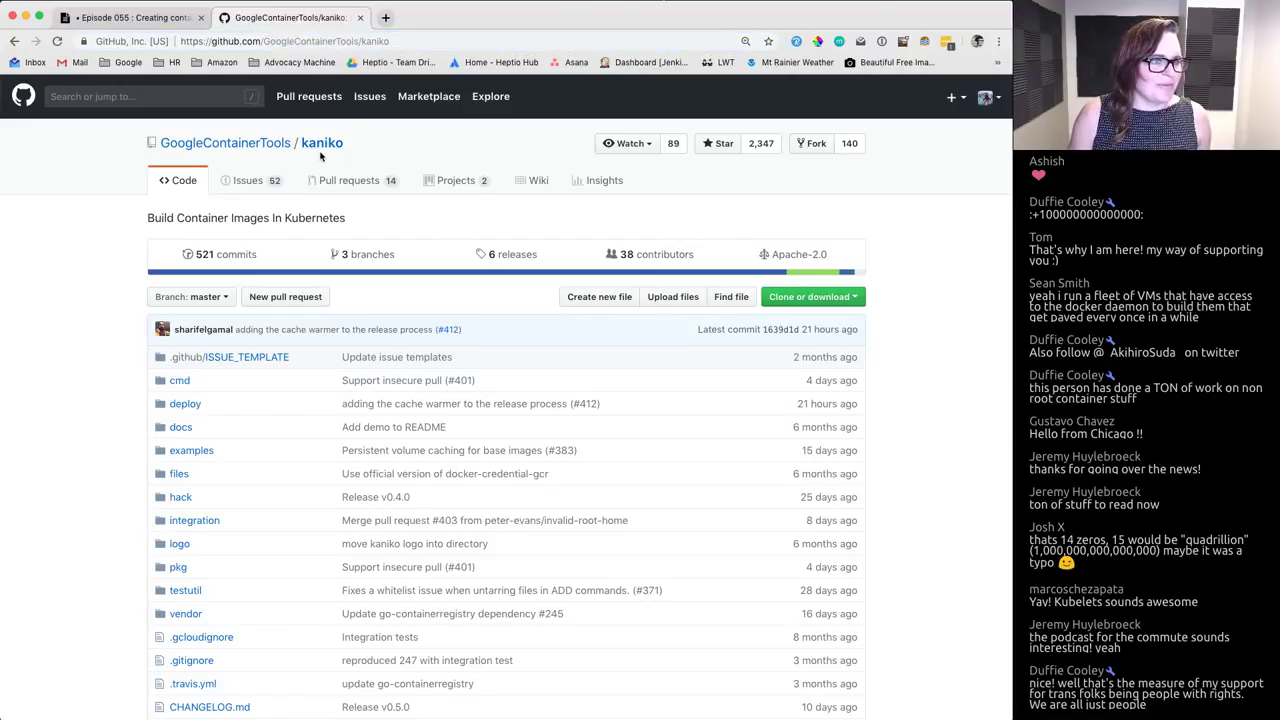
Step: Jump to the README's Demo section and view the demo GIF on its own page
scroll(409, 279, "down", 5)
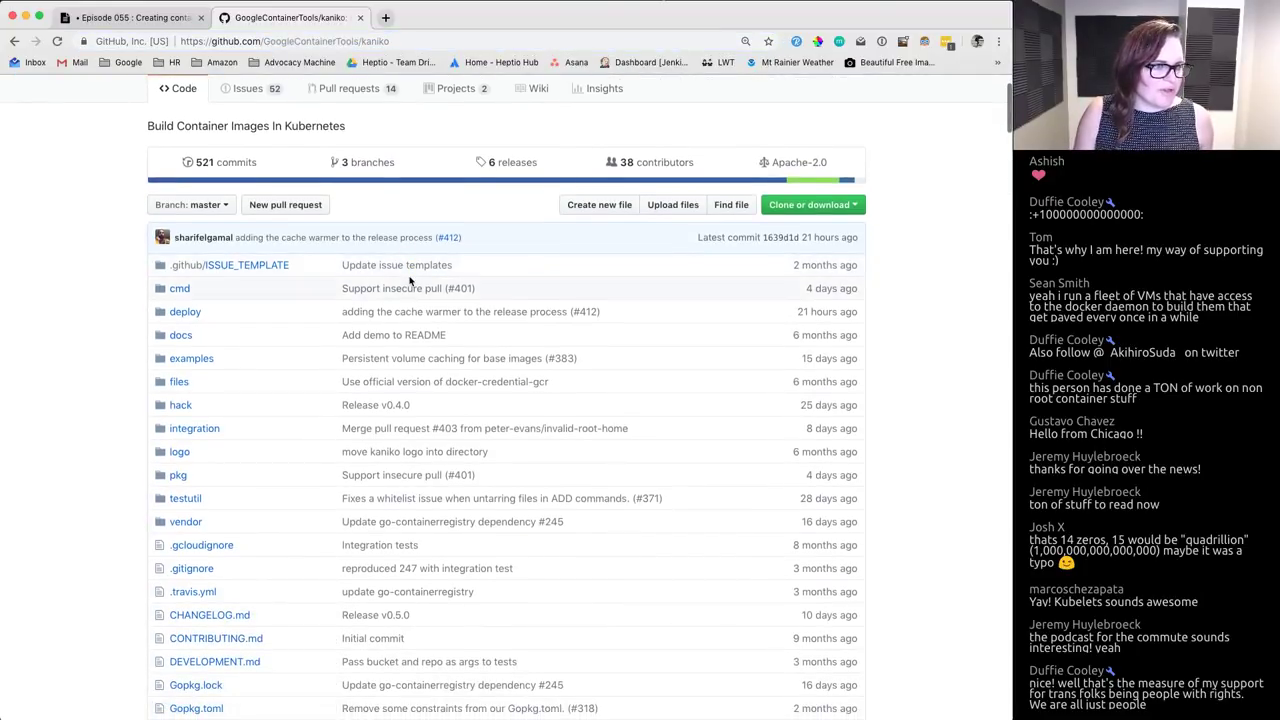
scroll(409, 280, "down", 3)
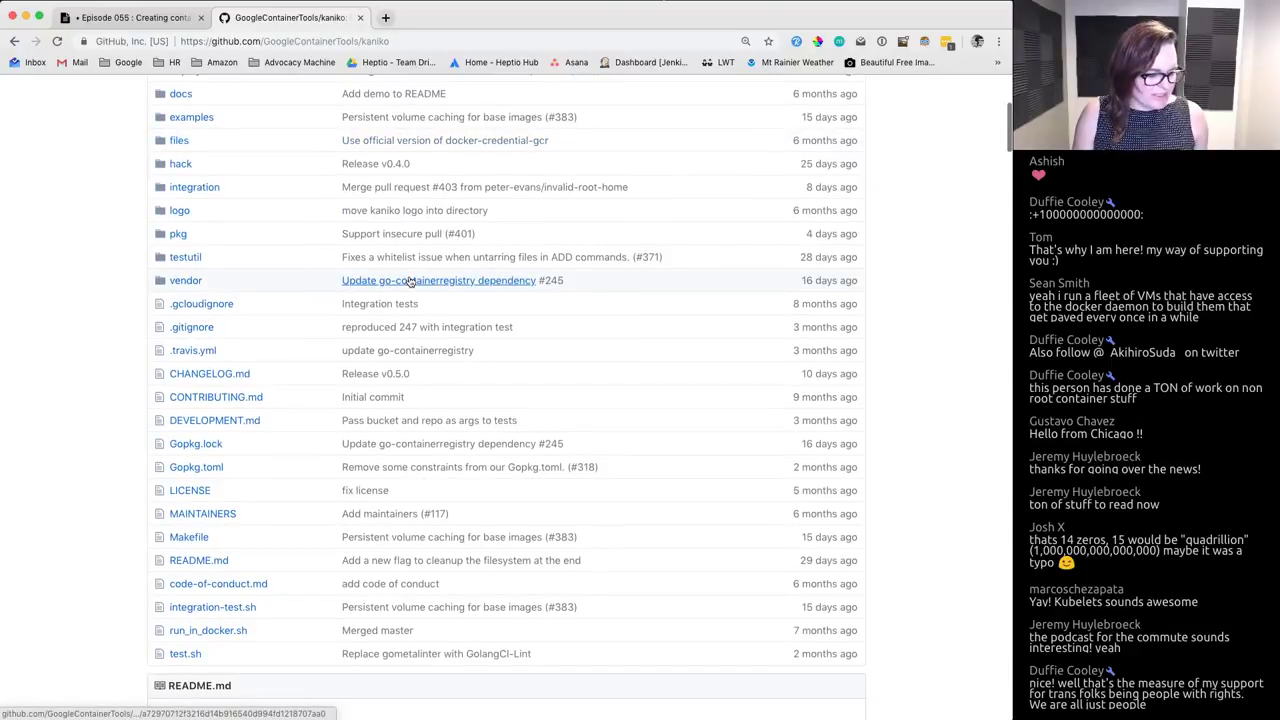
scroll(409, 280, "down", 10)
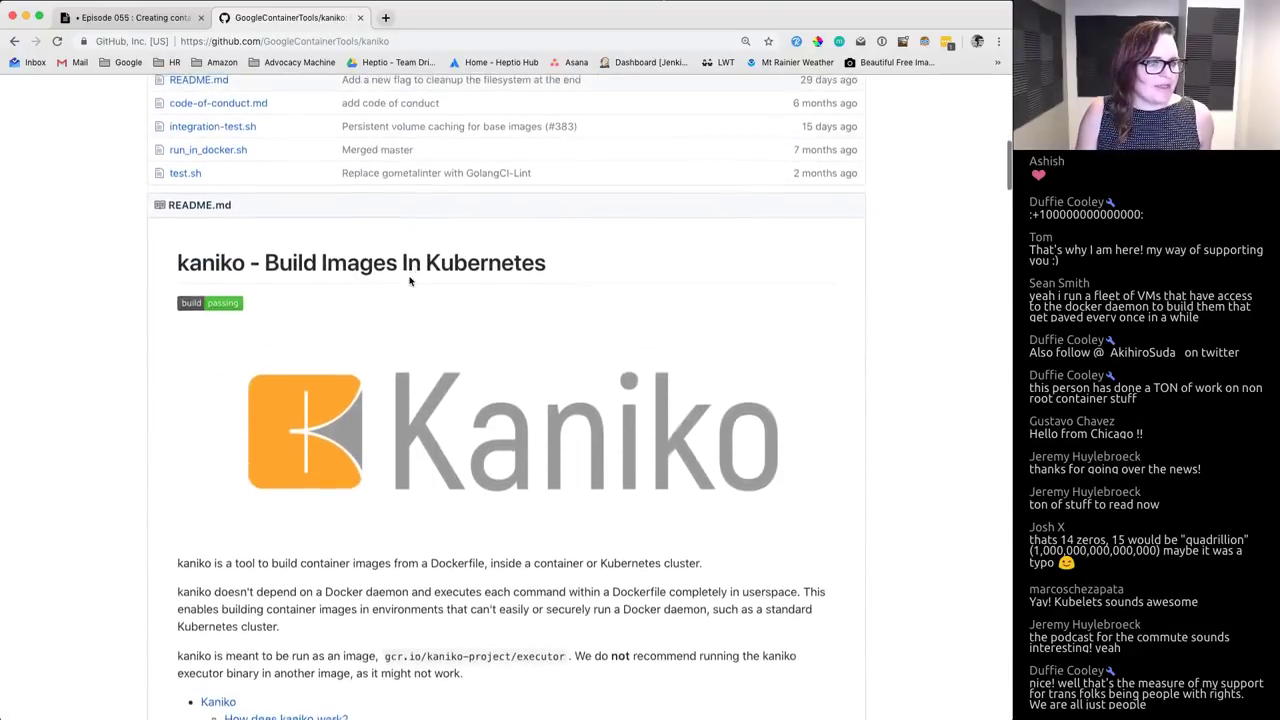
scroll(242, 287, "down", 6)
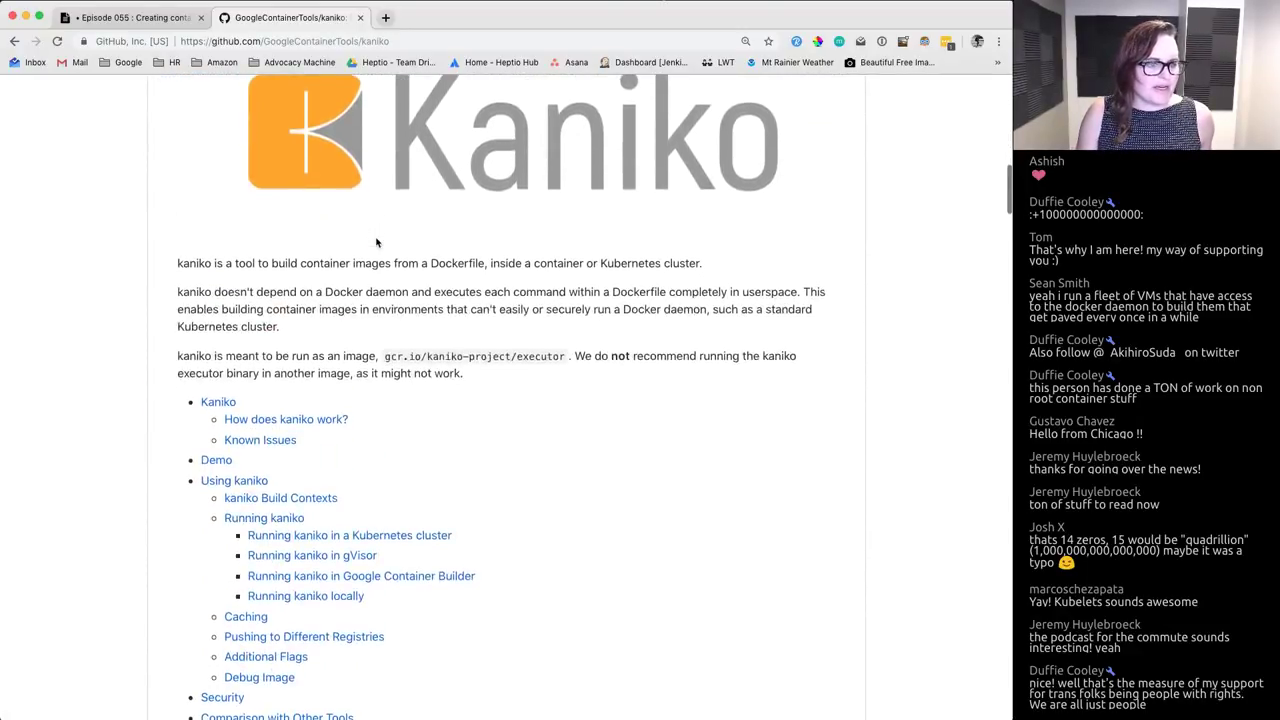
left_click(215, 460)
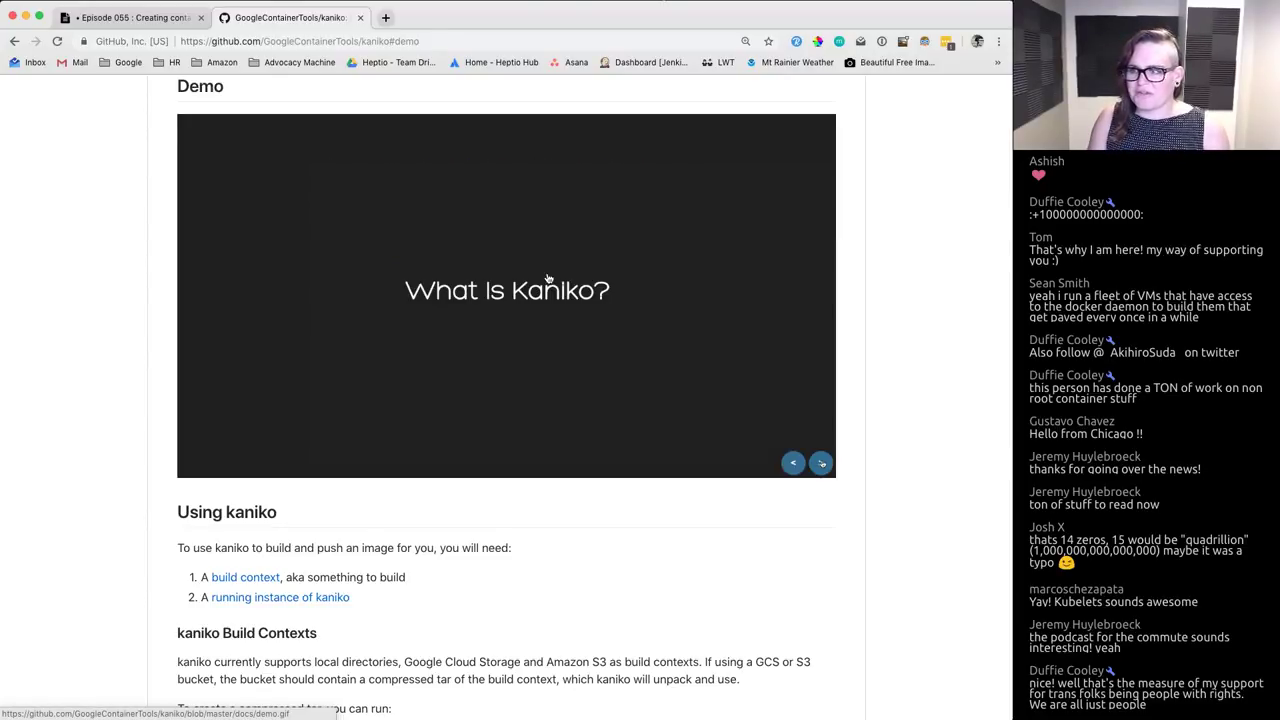
left_click(567, 294)
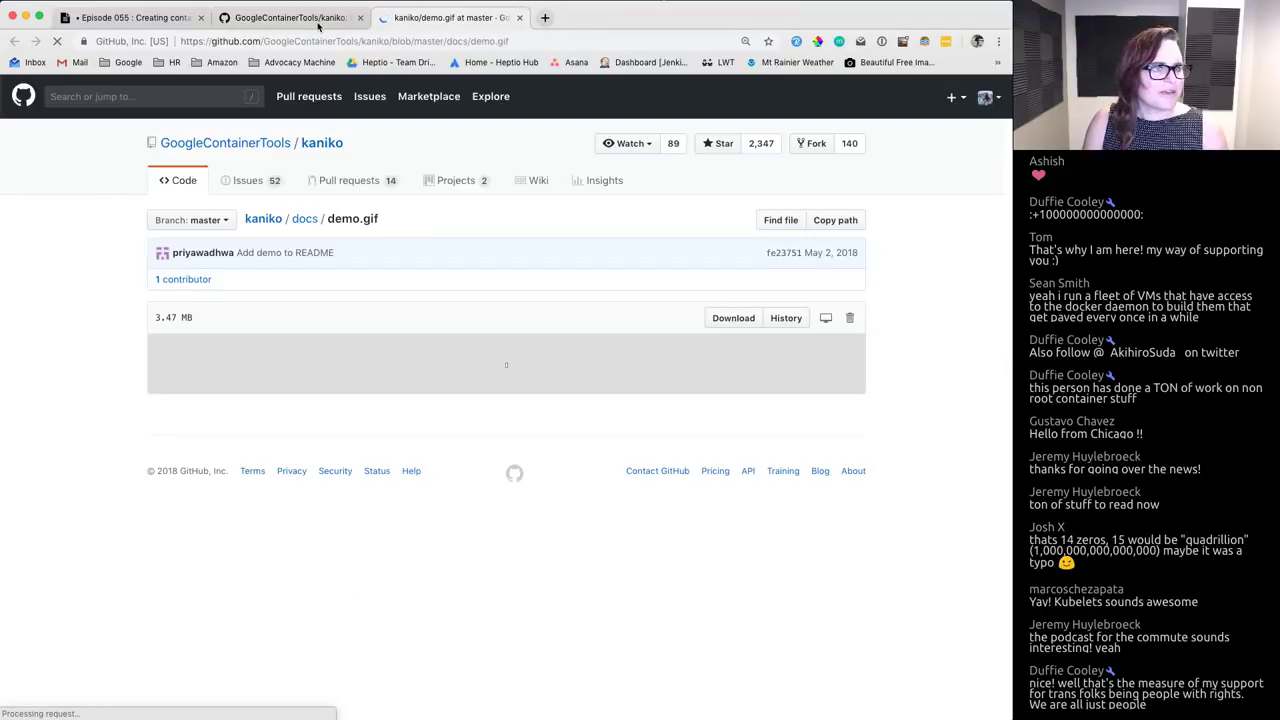
left_click(290, 17)
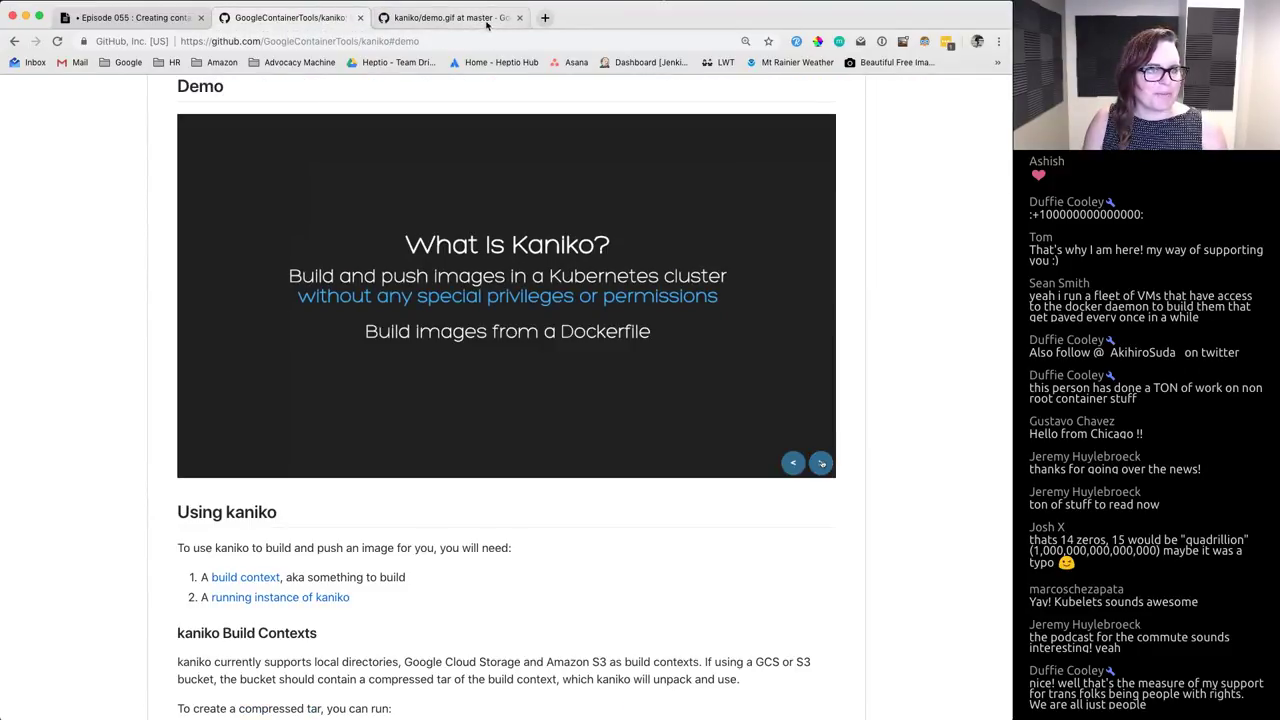
left_click(519, 17)
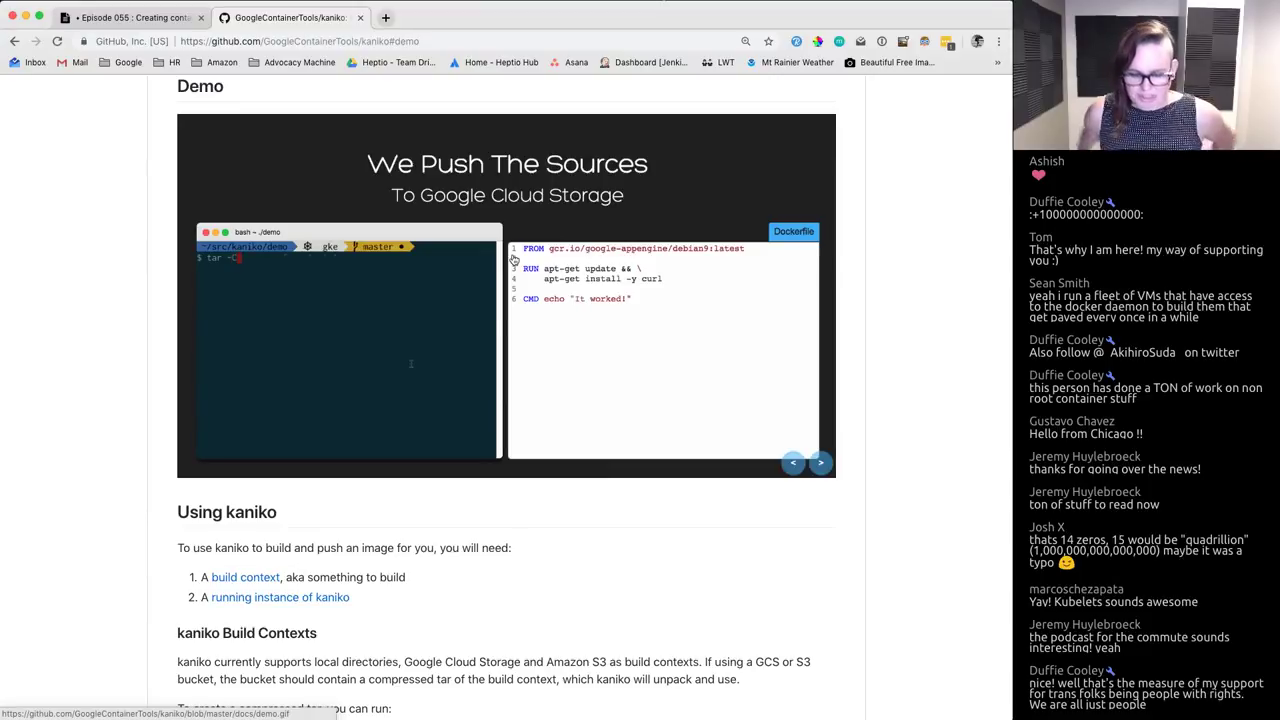
Step: Screenshot the Demo heading and animation, then return to the README's table of contents
key("super+shift+4")
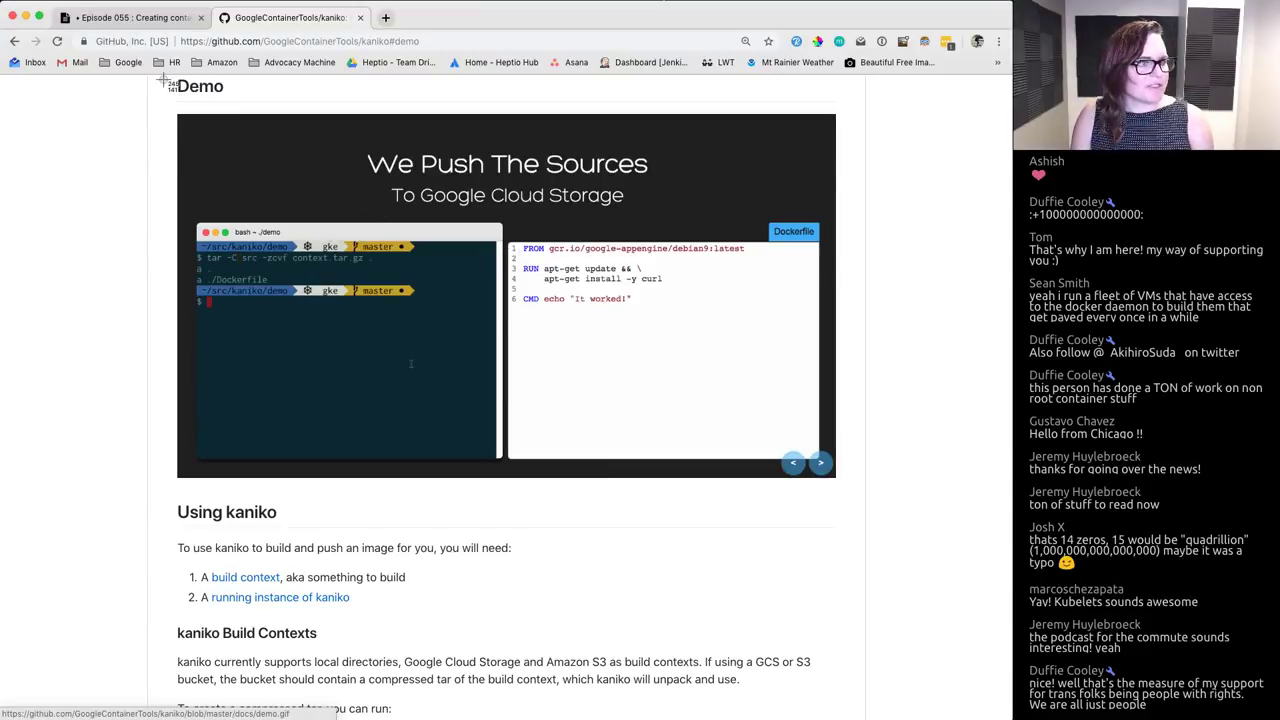
left_click_drag(166, 98, 851, 493)
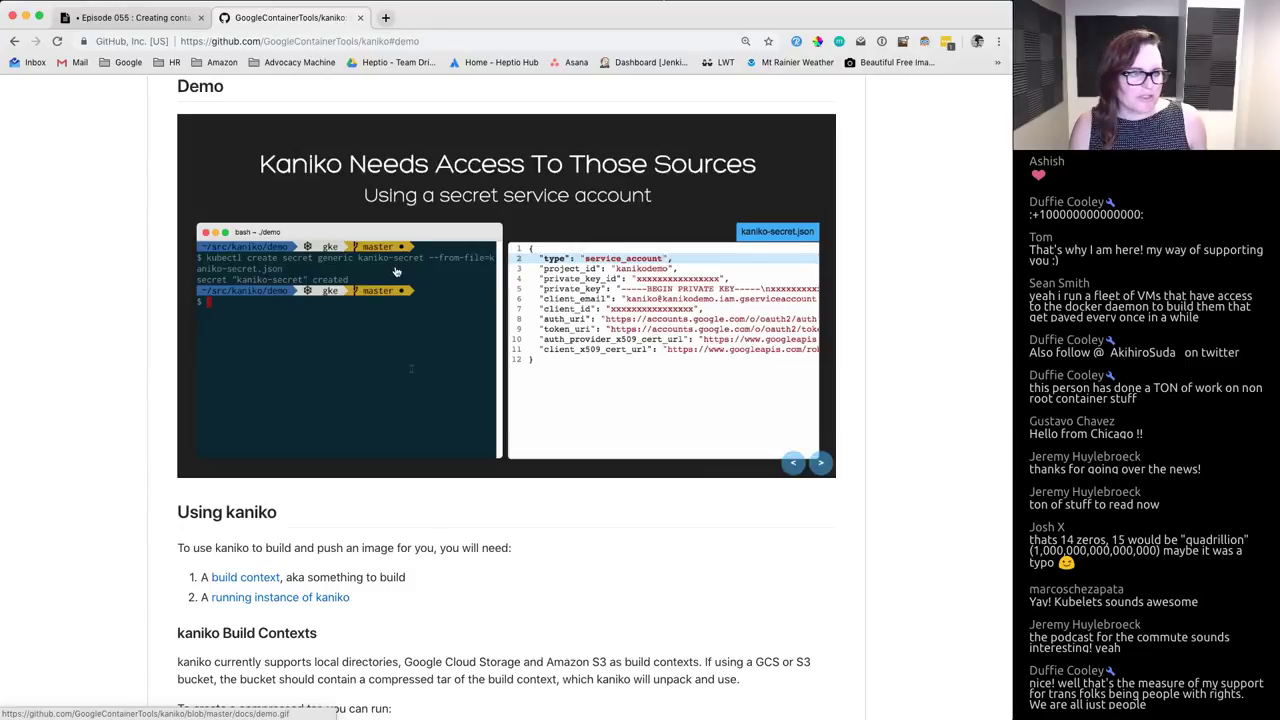
scroll(418, 476, "down", 1)
scroll(418, 474, "up", 1)
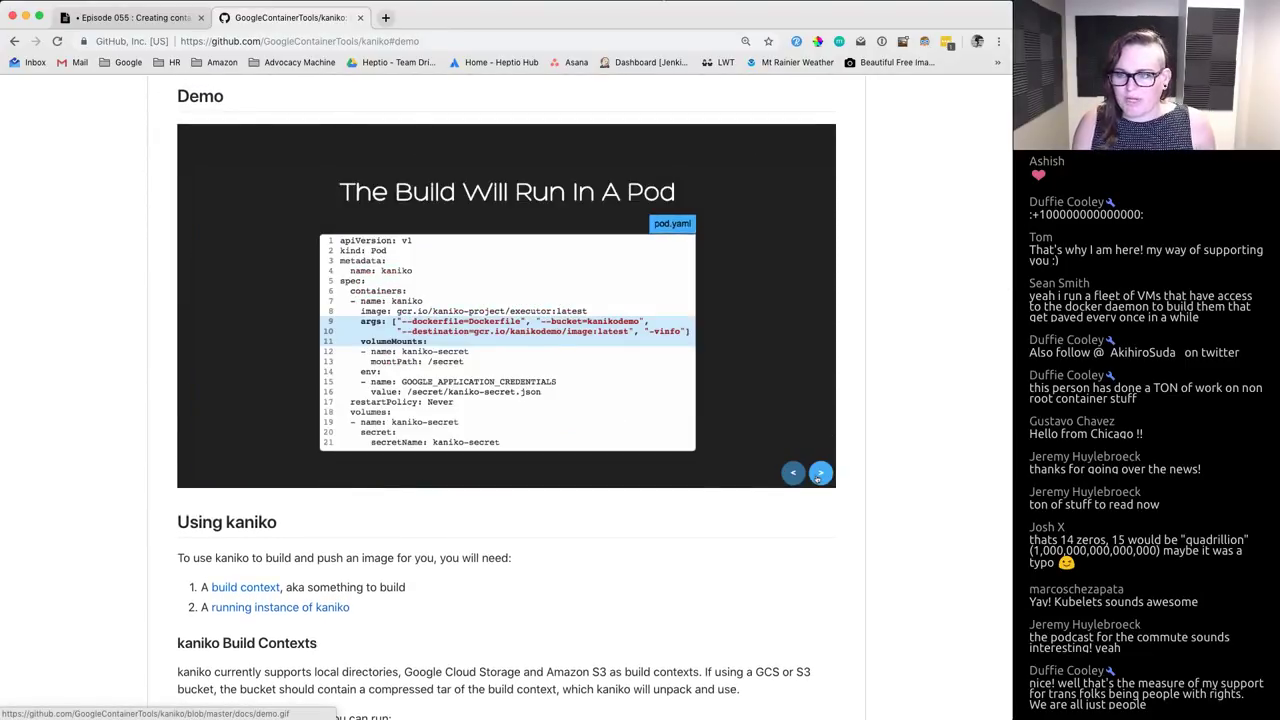
left_click(15, 42)
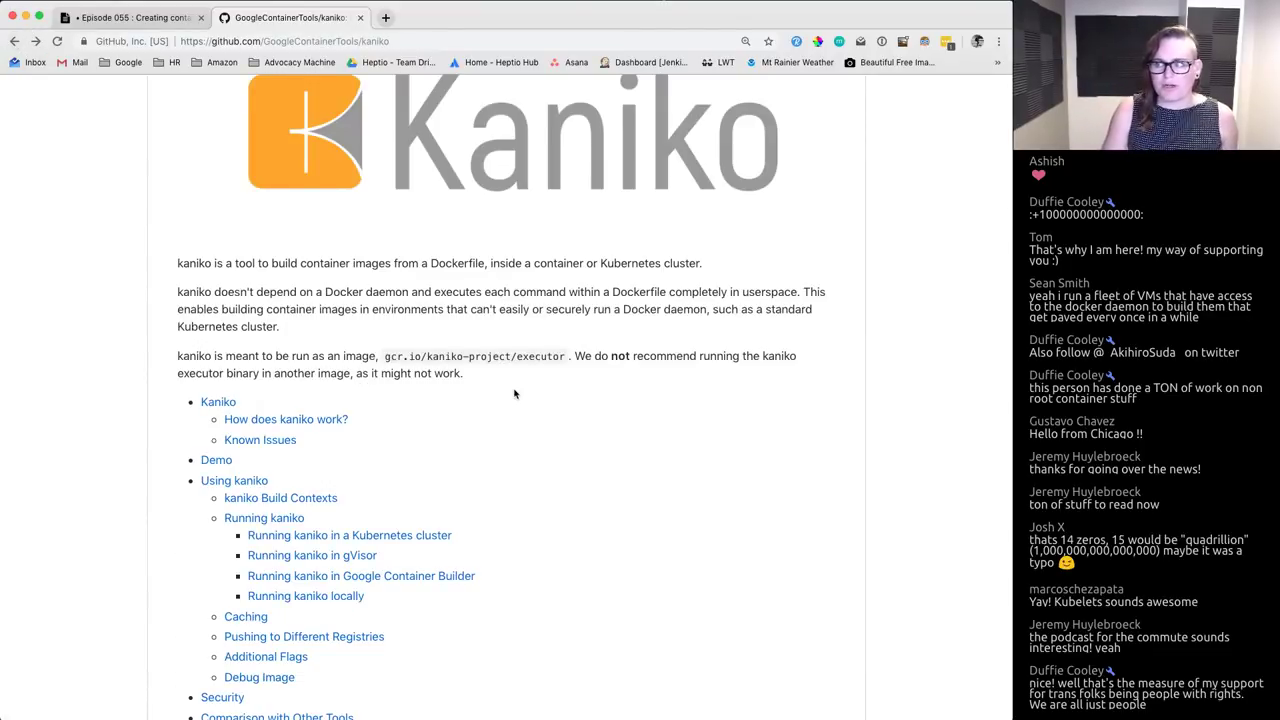
Step: Go to 'kaniko Build Contexts' and highlight 'context' and 'tar' in the context.tar.gz example
scroll(399, 309, "down", 2)
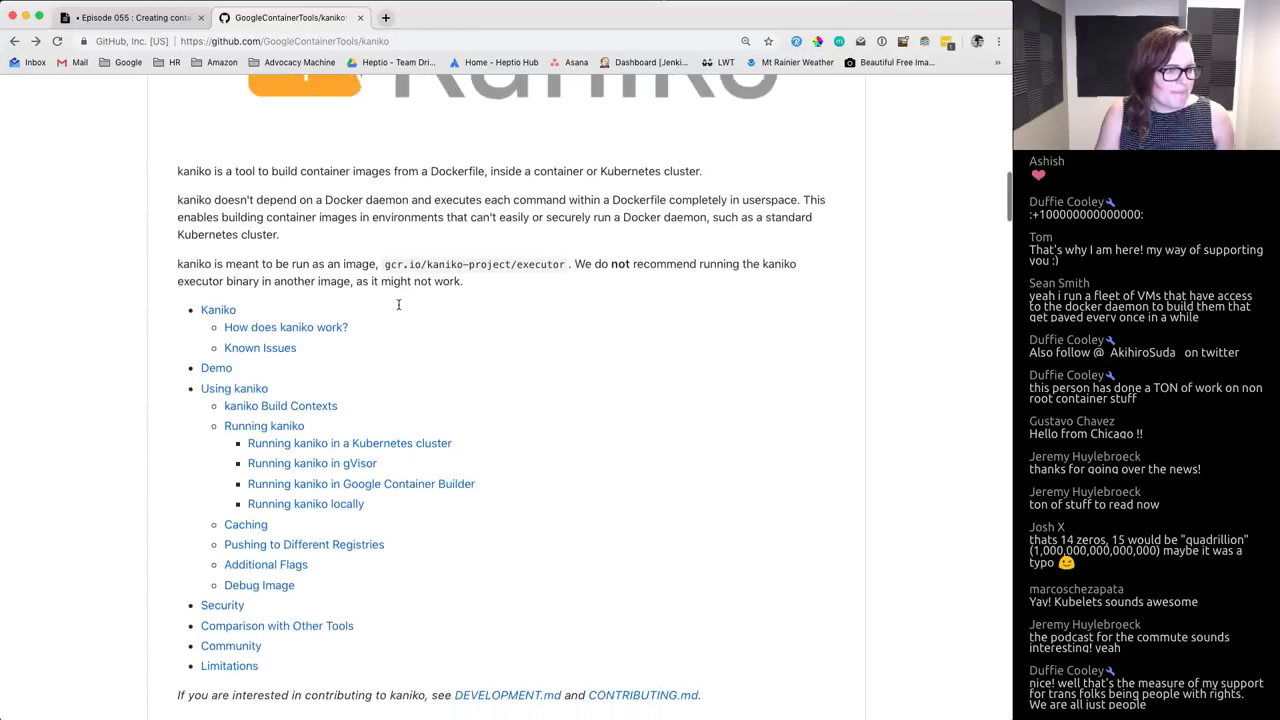
scroll(399, 309, "down", 1)
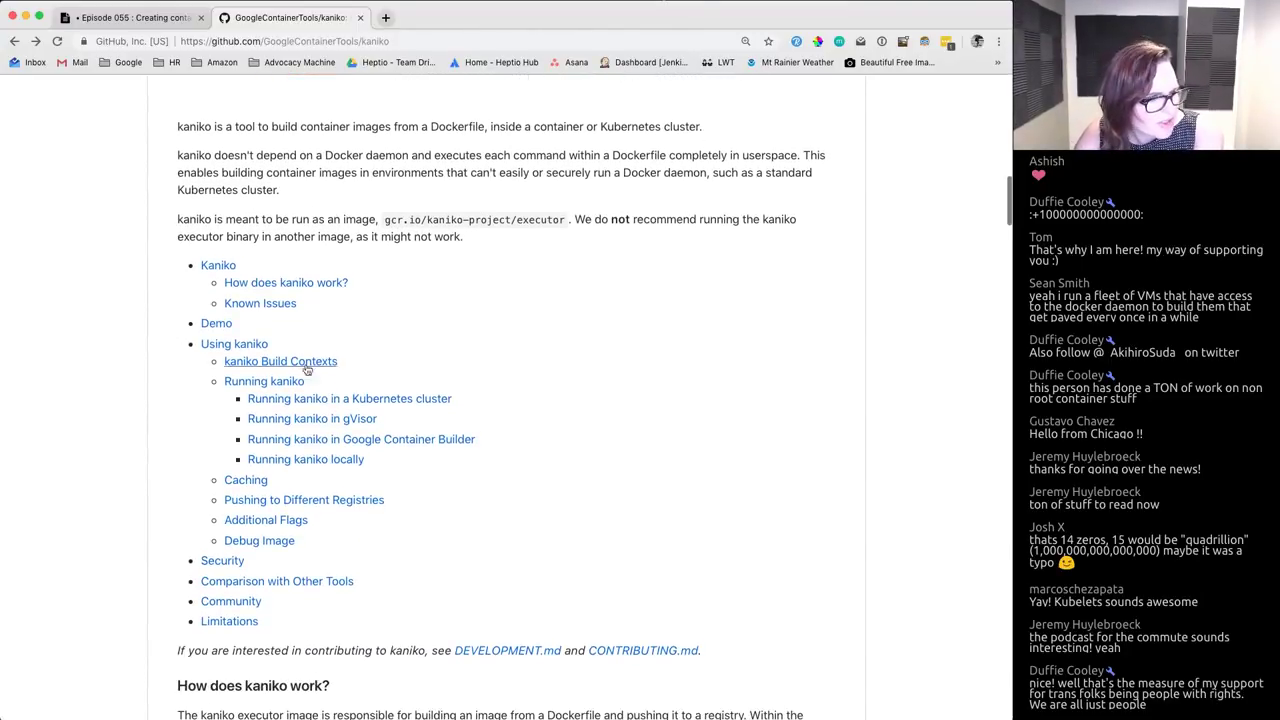
left_click(252, 364)
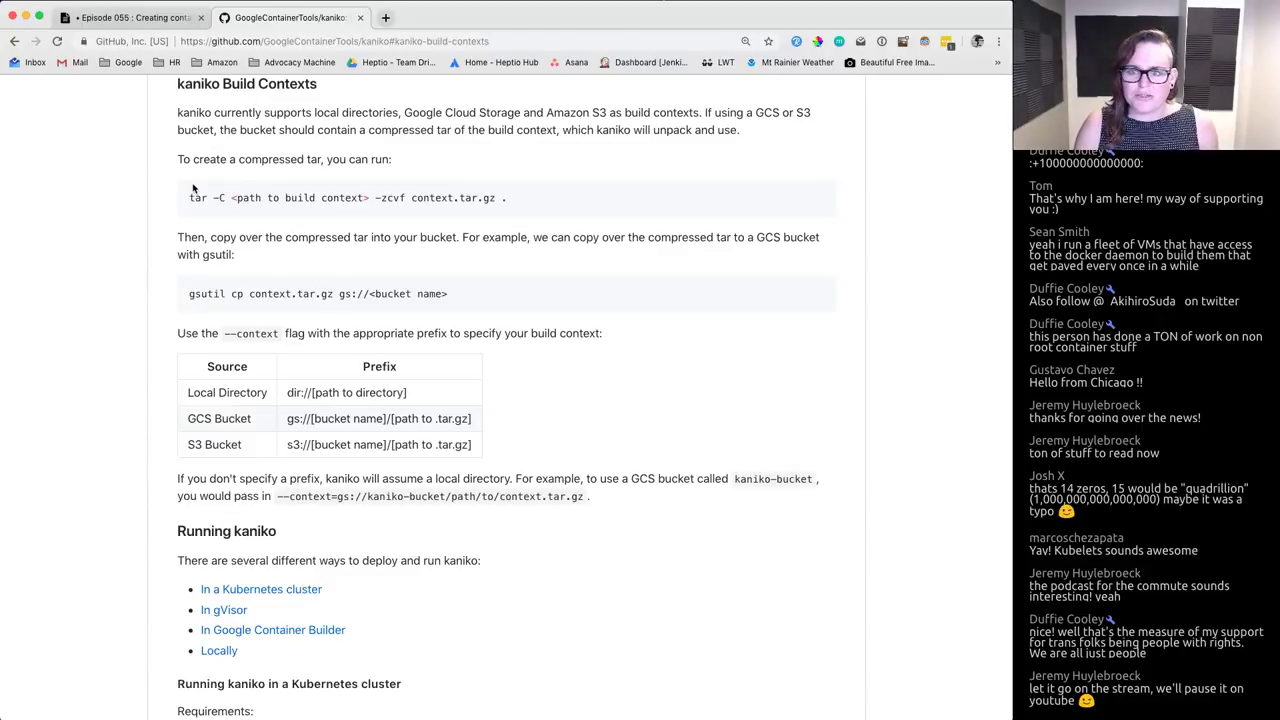
double_click(444, 200)
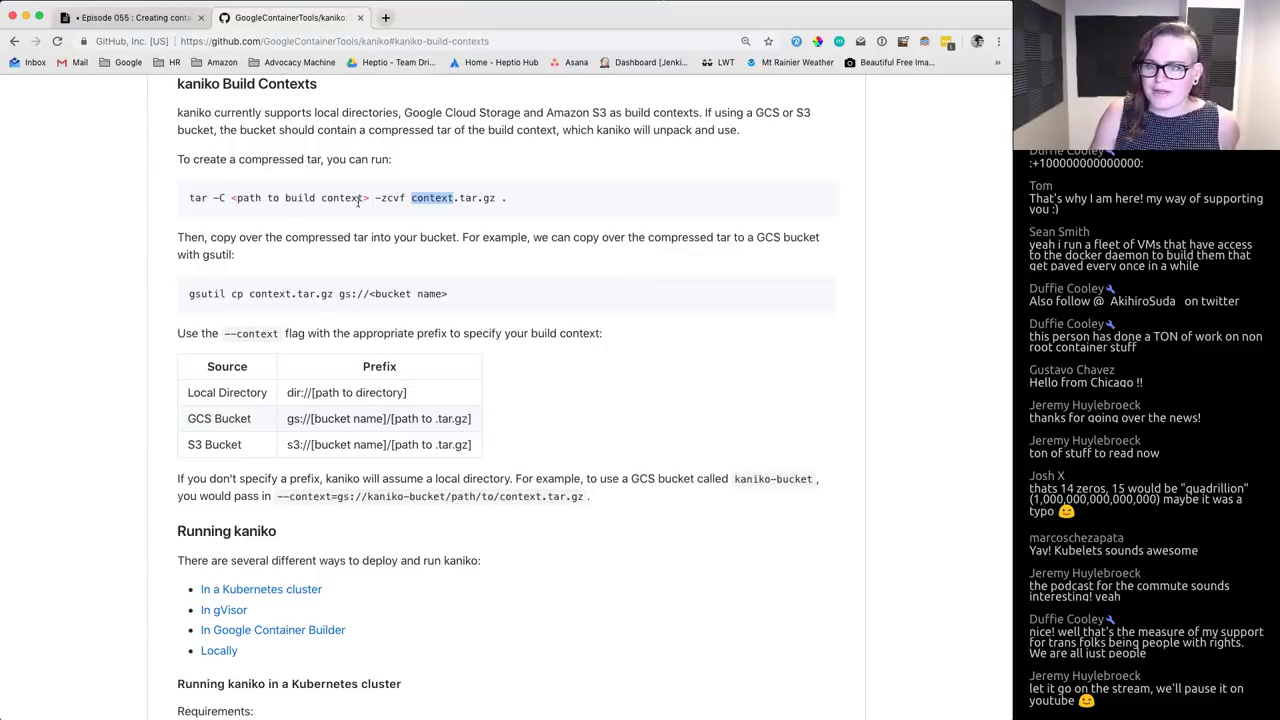
double_click(468, 198)
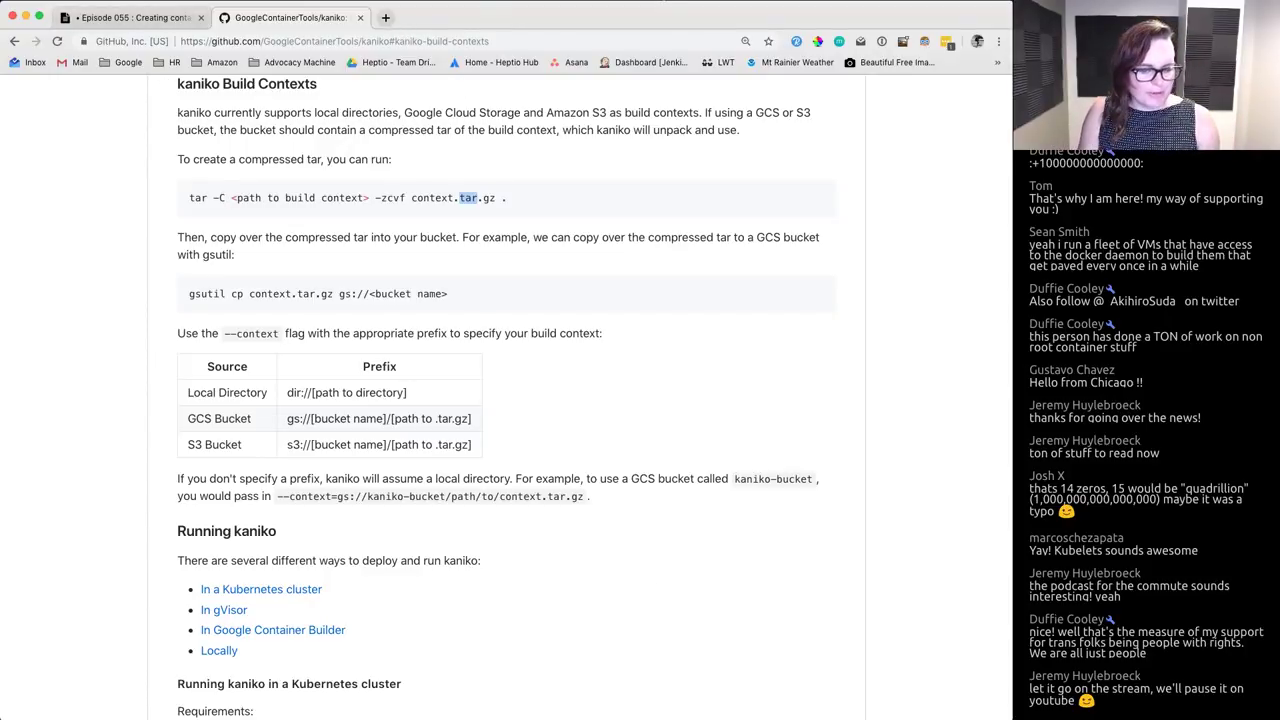
Step: Print the working directory with pwd in the bash terminal and highlight its path
key("super+Tab")
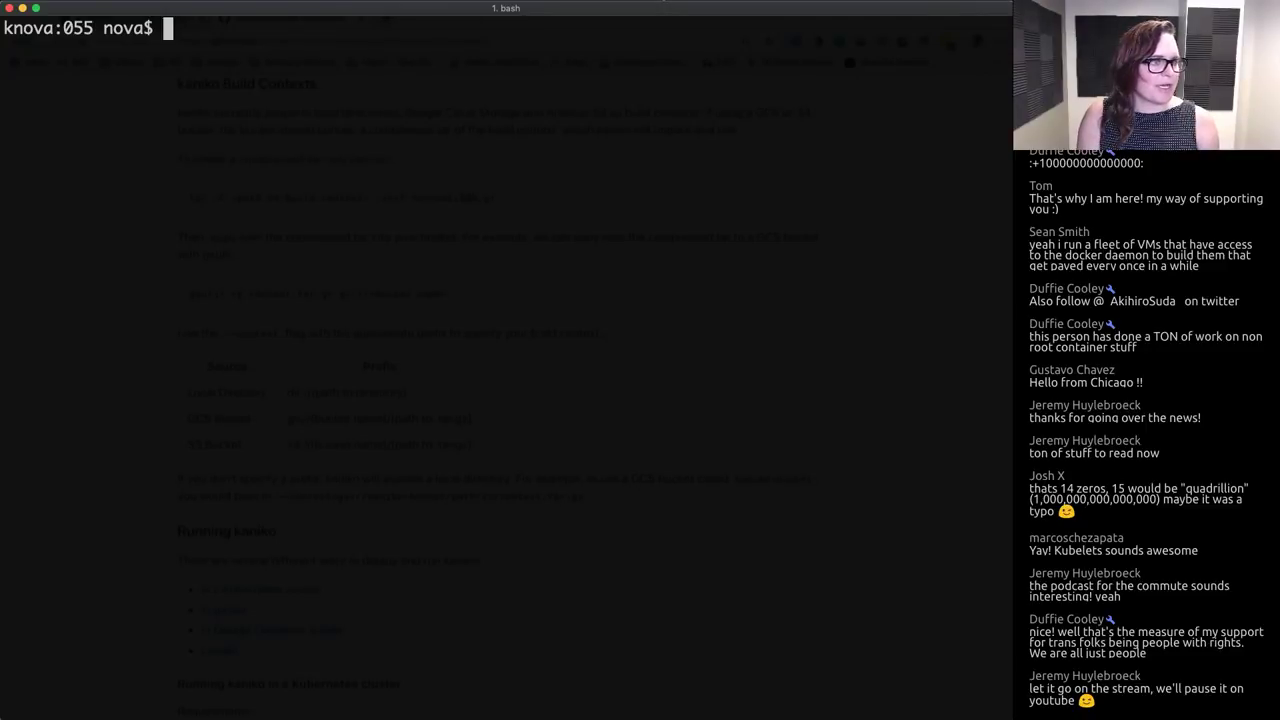
type("pwd")
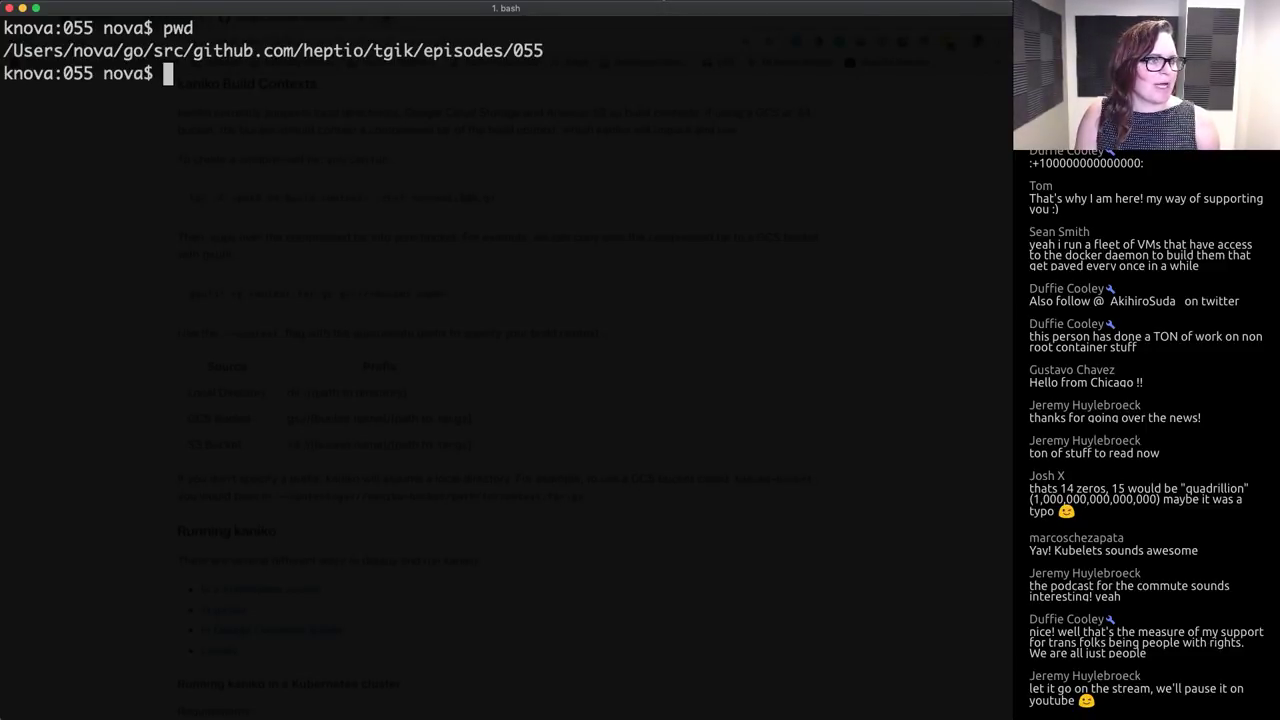
triple_click(334, 46)
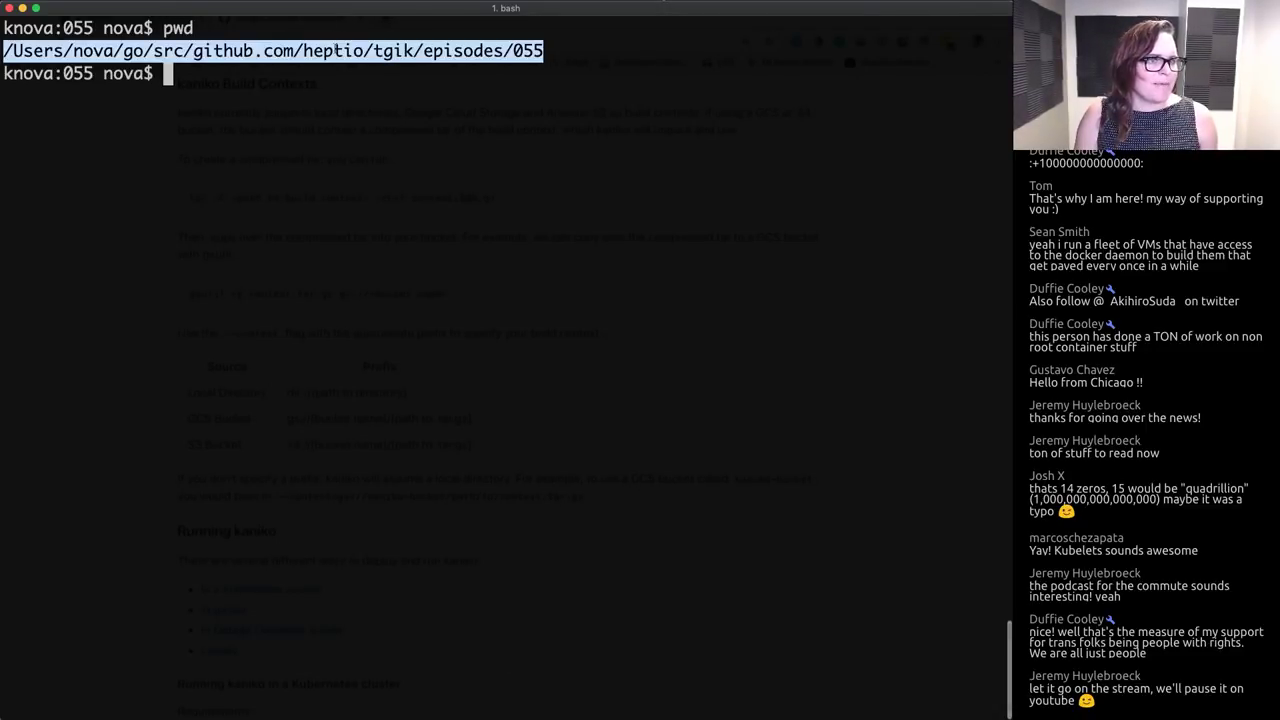
left_click(404, 47)
triple_click(404, 47)
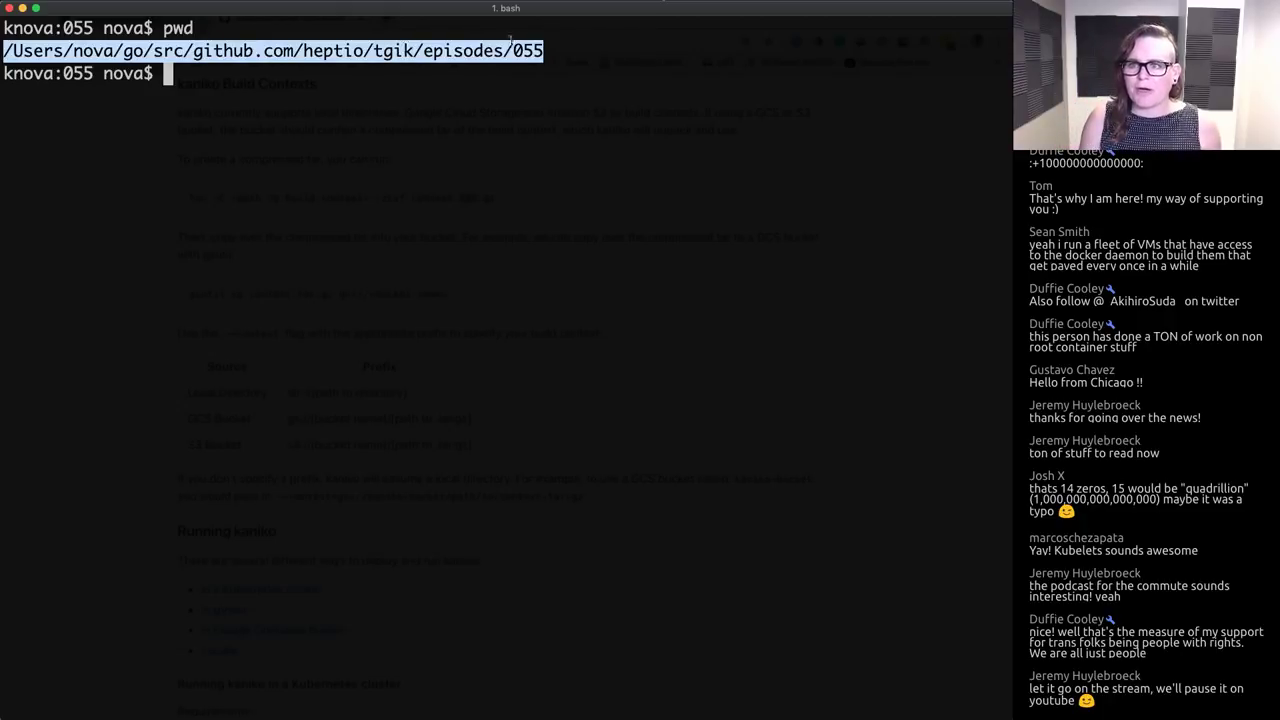
left_click(478, 90)
key("ctrl+l")
Step: List the folder with tree, pointing out the context folder and its Dockerfile
type("tree")
key("Return")
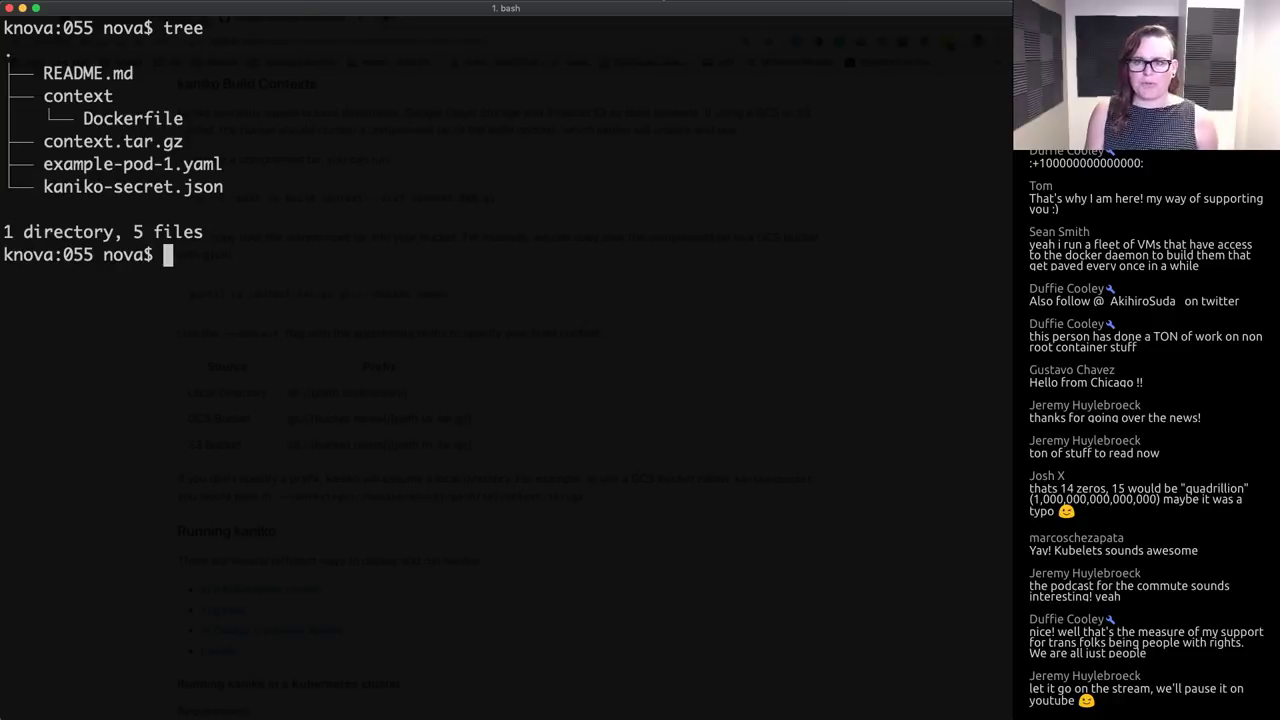
double_click(83, 95)
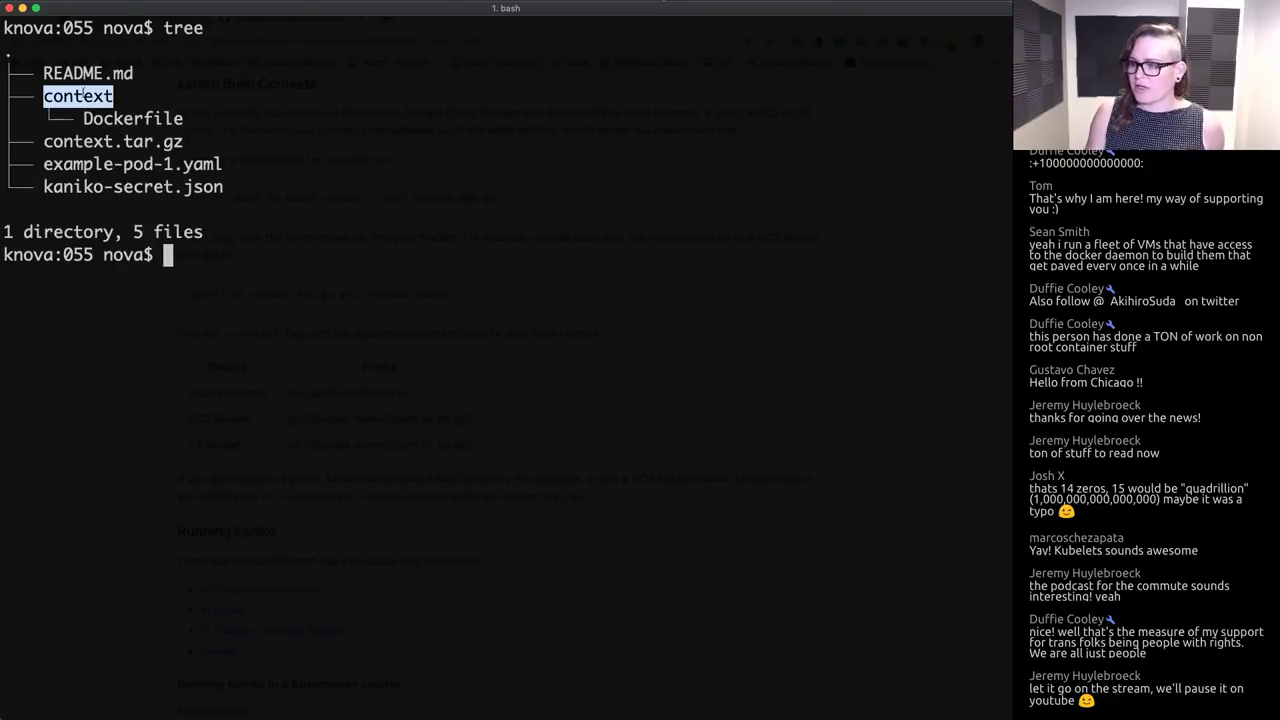
double_click(88, 118)
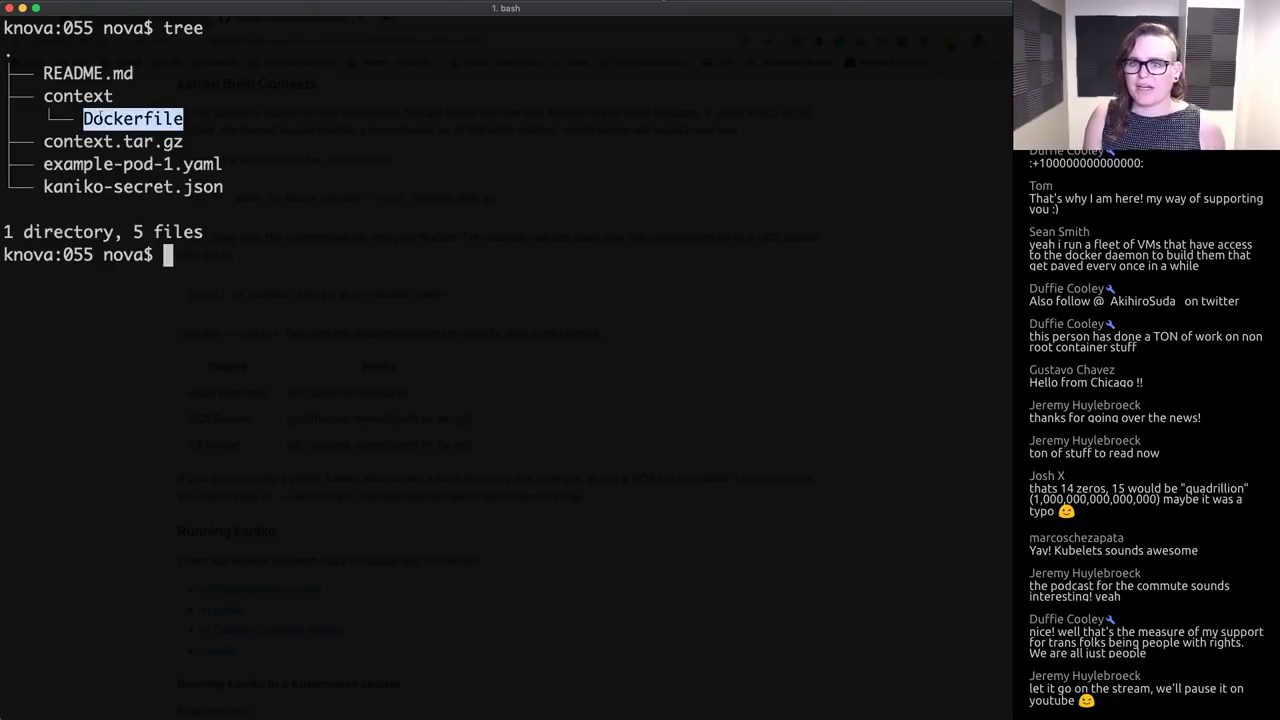
Step: Print context/Dockerfile with cat
type("cat ")
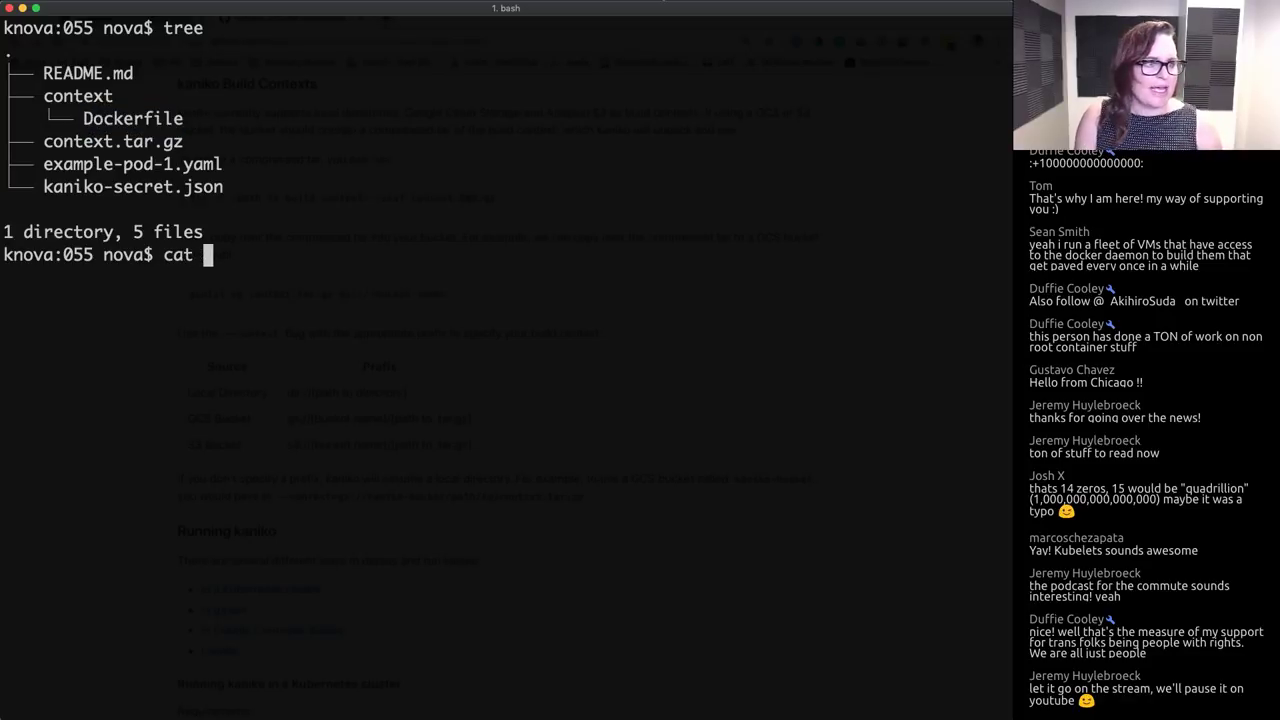
type("co")
key("Tab")
type("/D")
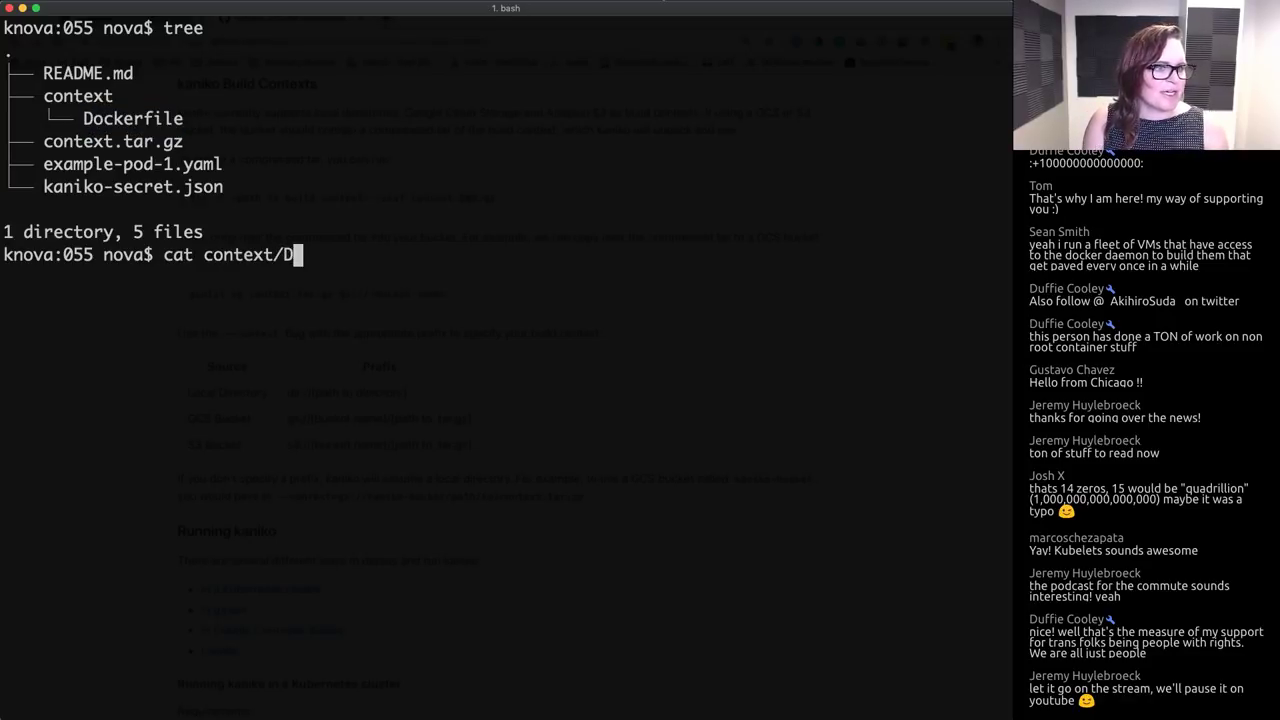
key("Tab")
key("Return")
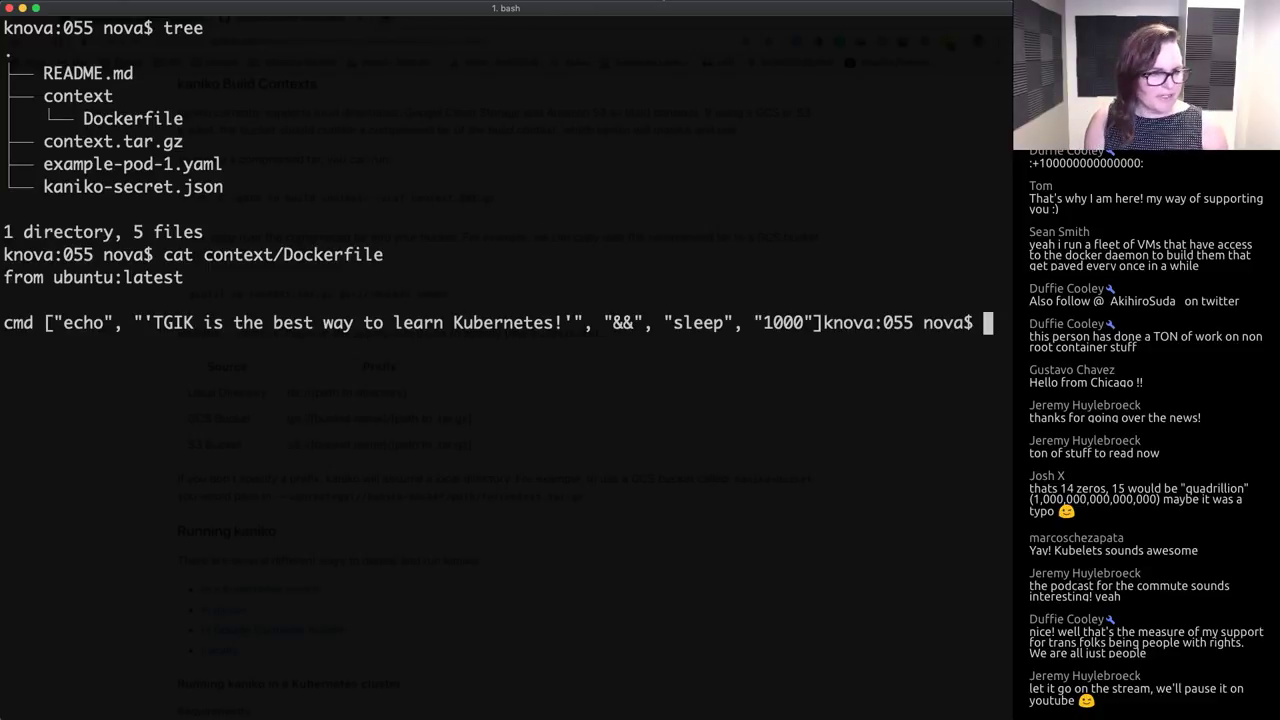
Step: Append an empty line and then a literal "\n" line to context/Dockerfile with echo
key("ctrl+l")
type("echo \"\" >> ~")
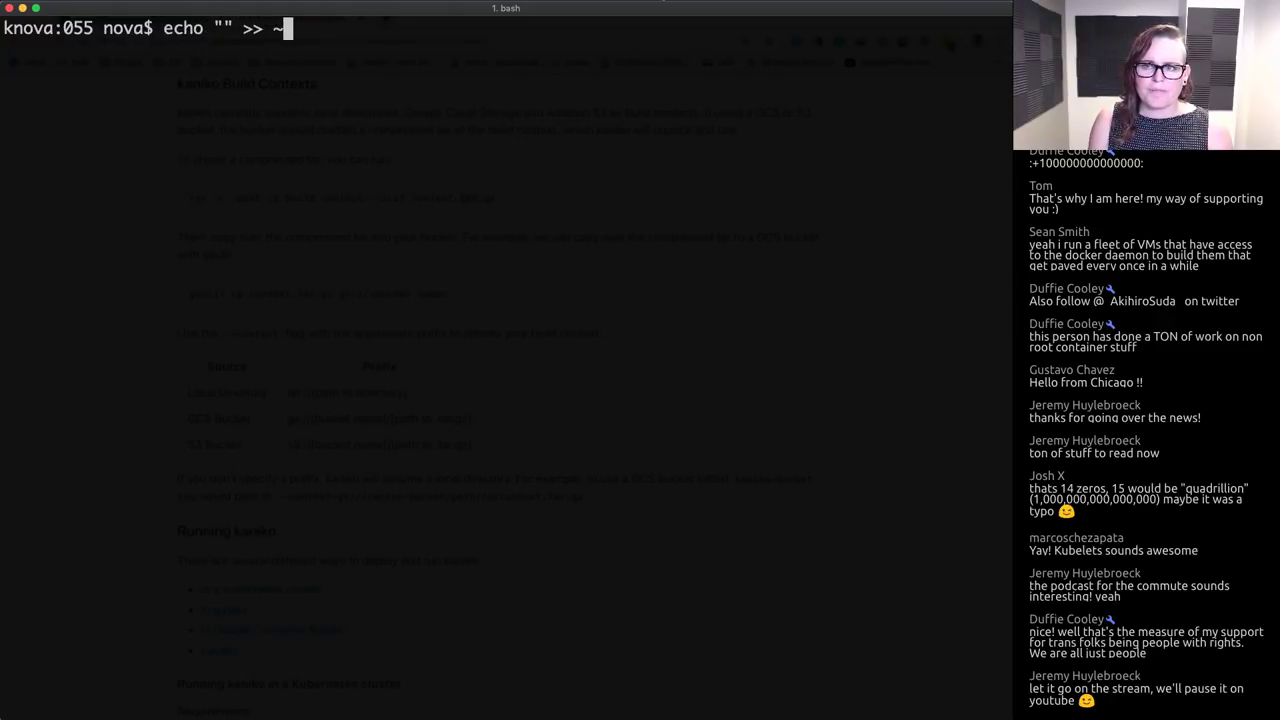
key("BackSpace")
type("co")
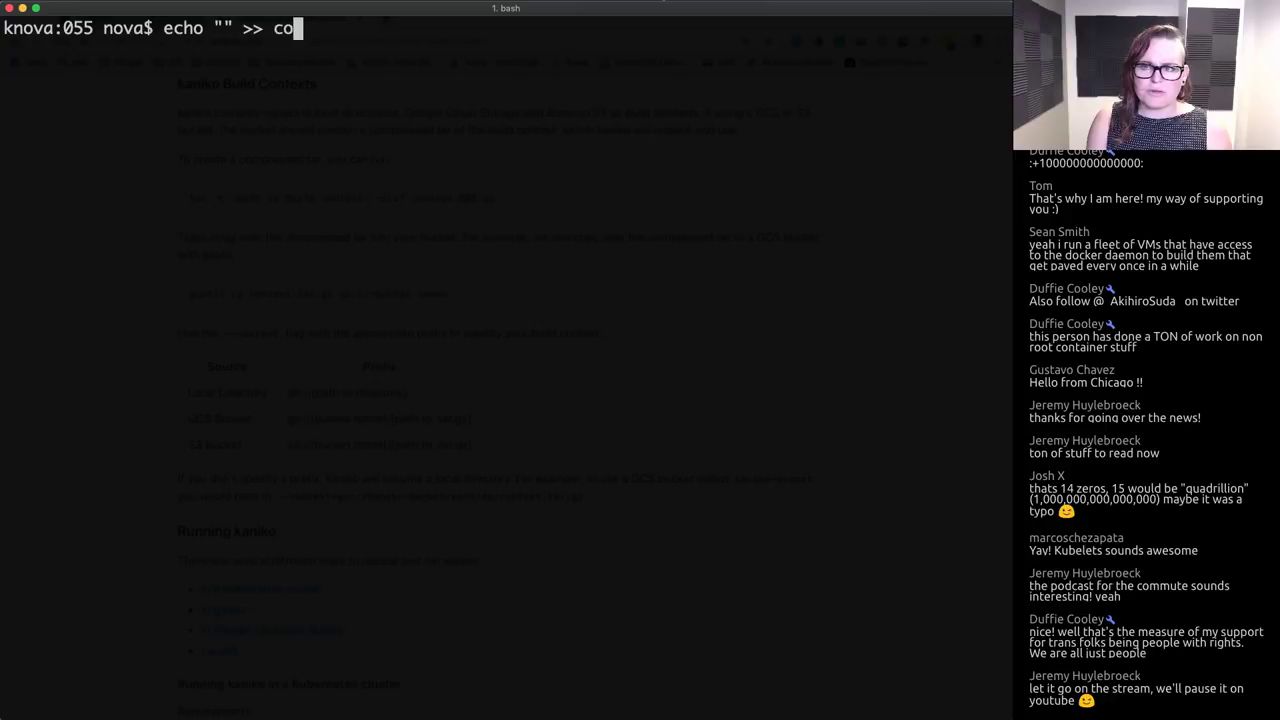
type("ntext/Doc")
key("Tab")
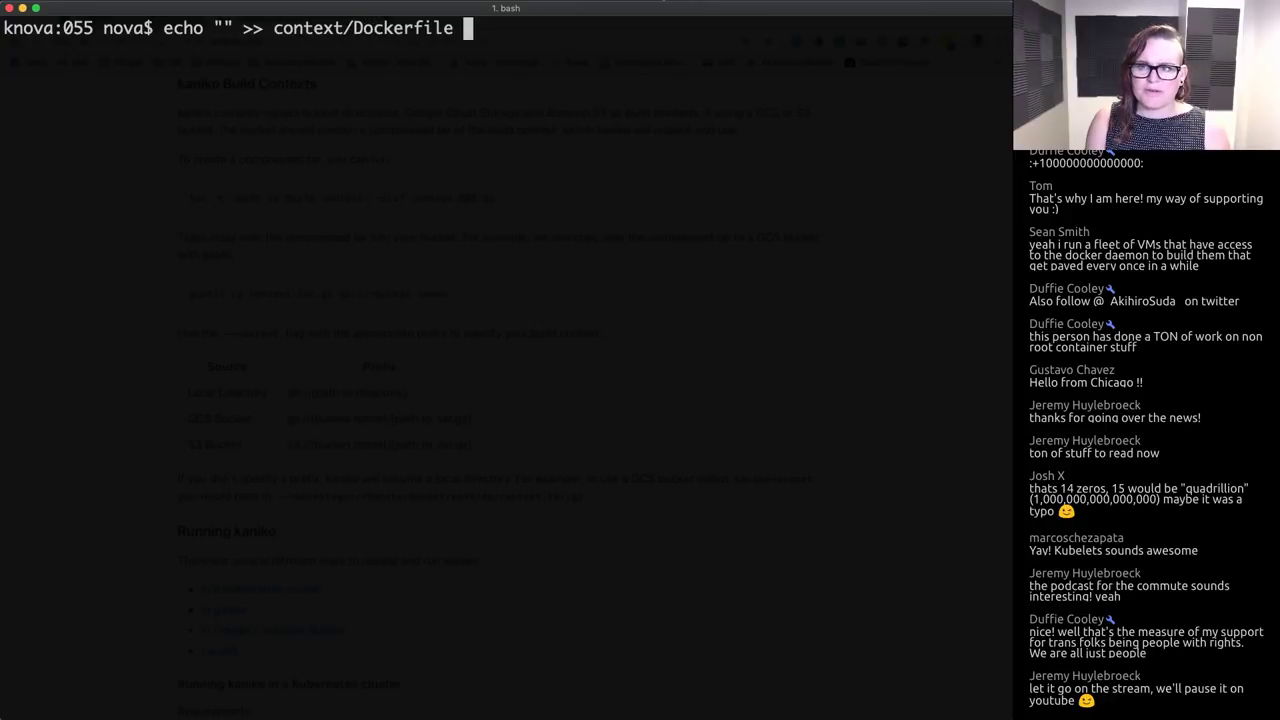
key("Return")
key("Up")
key("ctrl+a")
key("Right")
key("Right")
key("Right")
key("Right")
key("Right")
key("Right")
type("\\n")
key("Return")
Step: Print the updated context/Dockerfile with cat
type("cat context/")
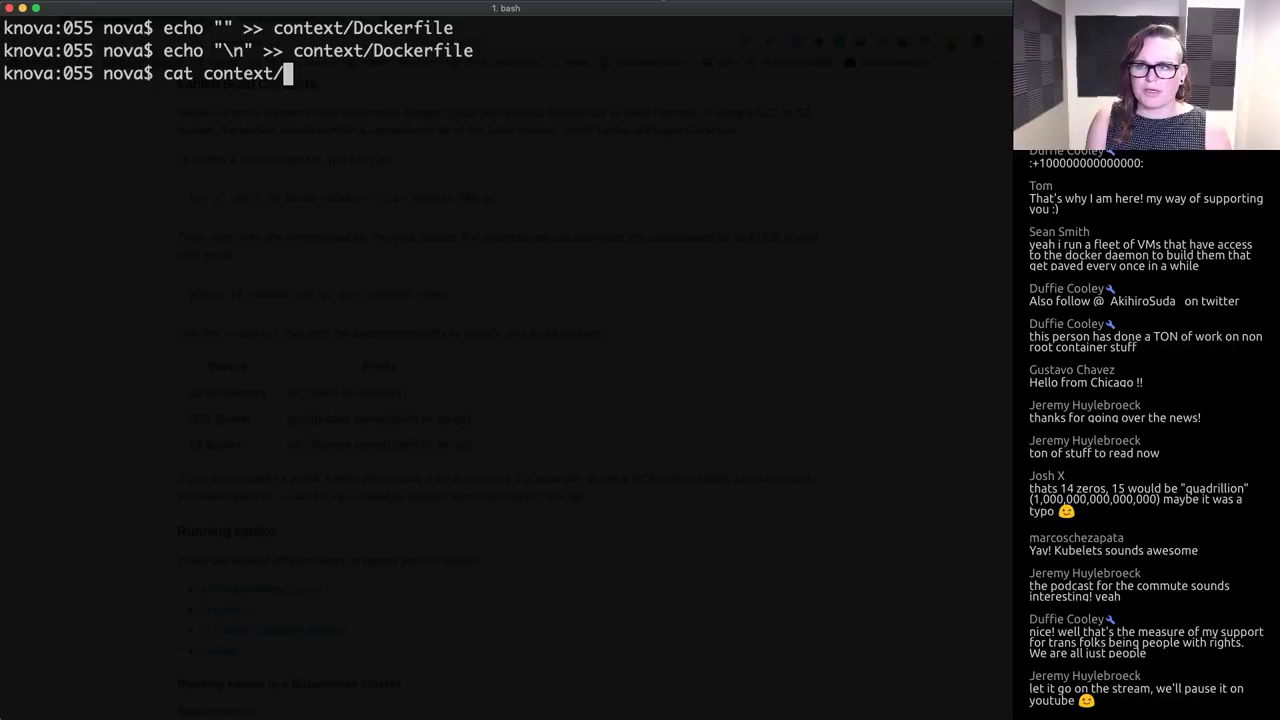
type("D")
key("Tab")
key("BackSpace")
key("Return")
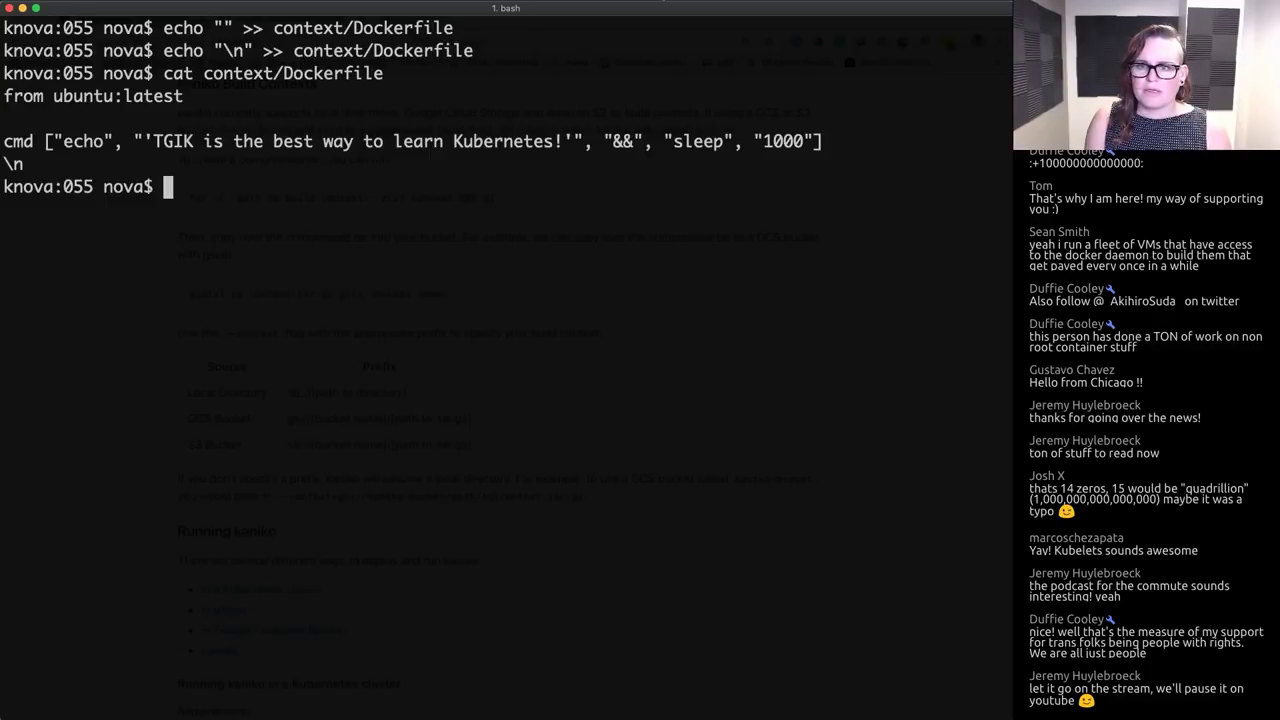
Step: Delete the literal \n line from context/Dockerfile in emacs and save with :wq
type("ema")
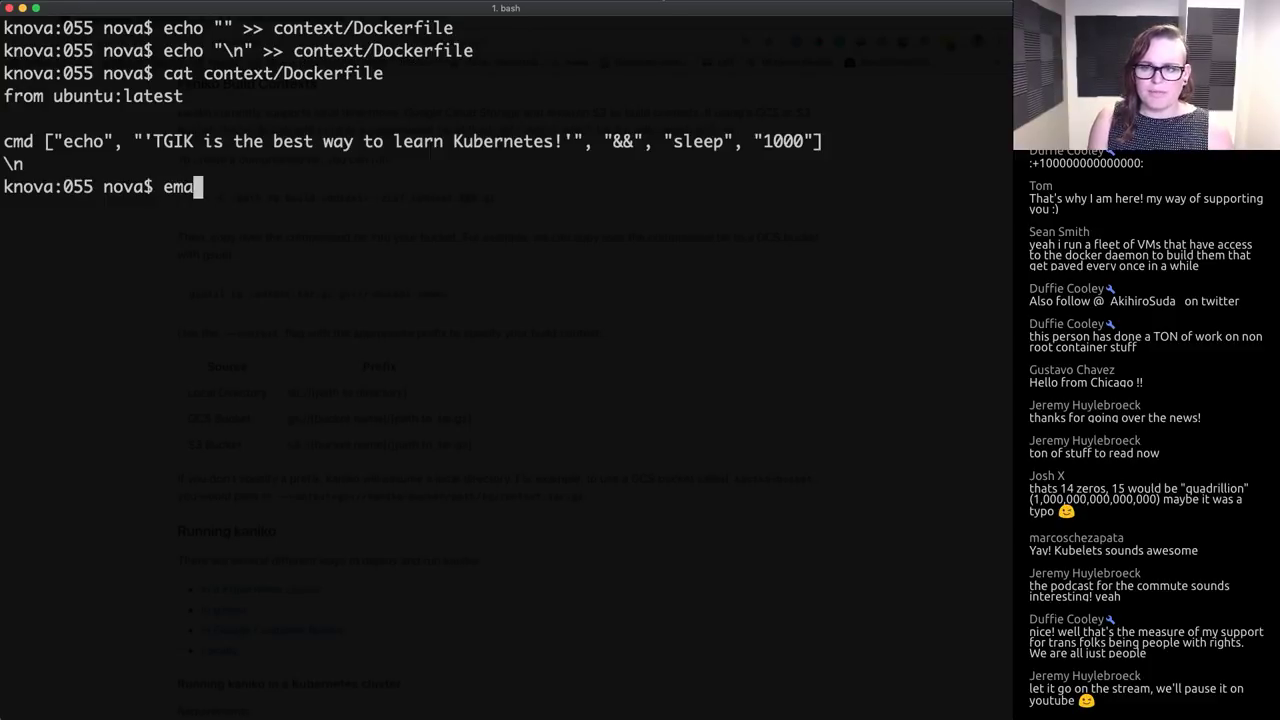
type("cs context/Doc")
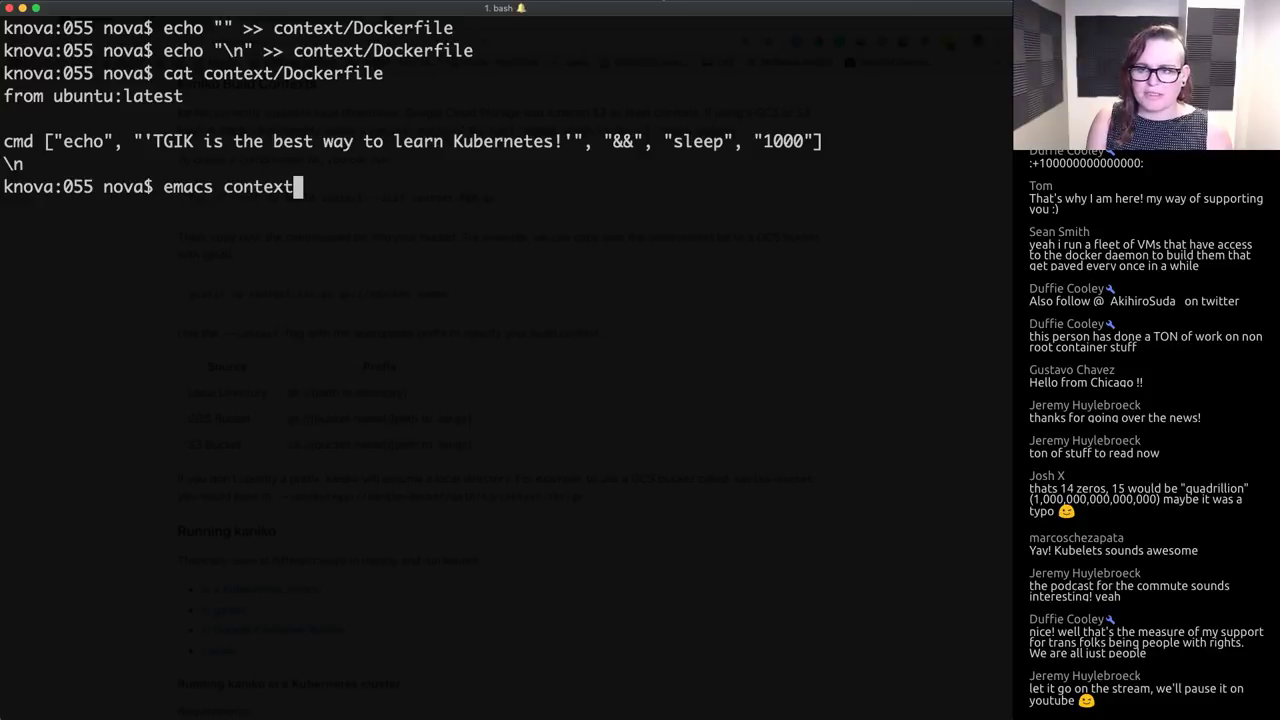
key("Tab")
key("Return")
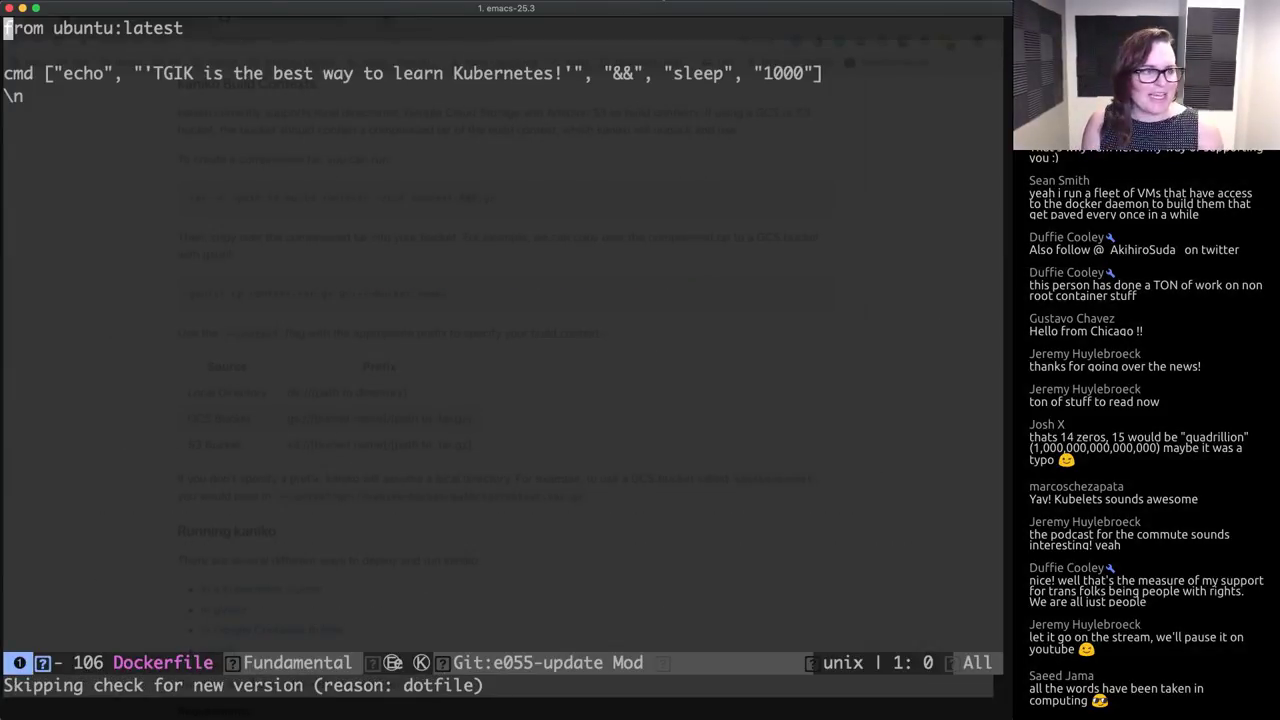
left_click(7, 96)
type("D")
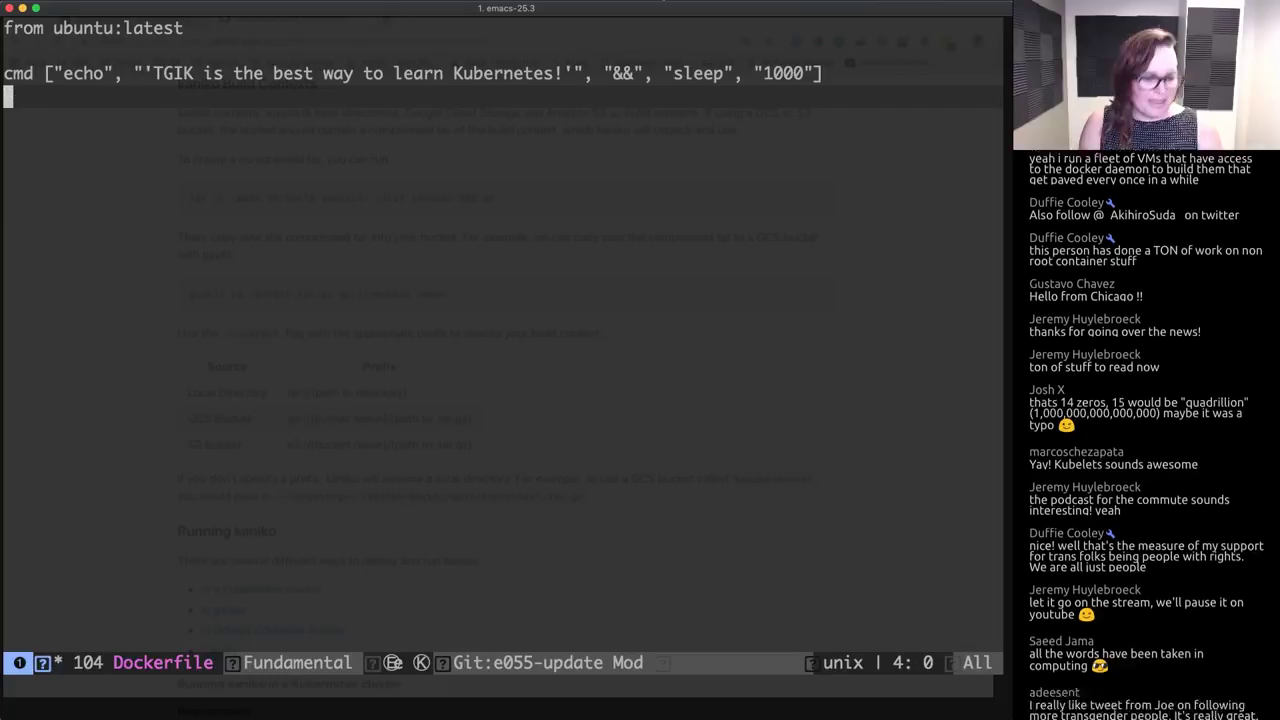
type(":wq")
key("Return")
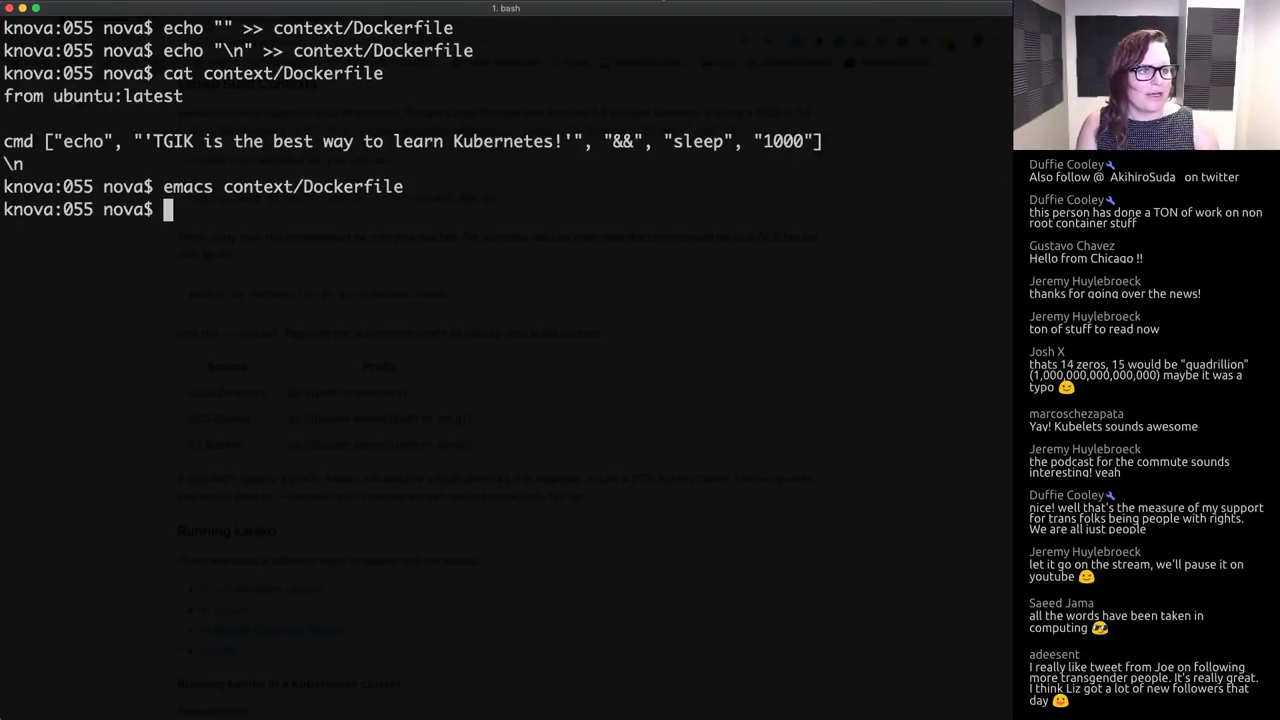
Step: Print the edited Dockerfile again, then clear the terminal screen
key("ctrl+l")
key("Up")
key("Up")
key("Return")
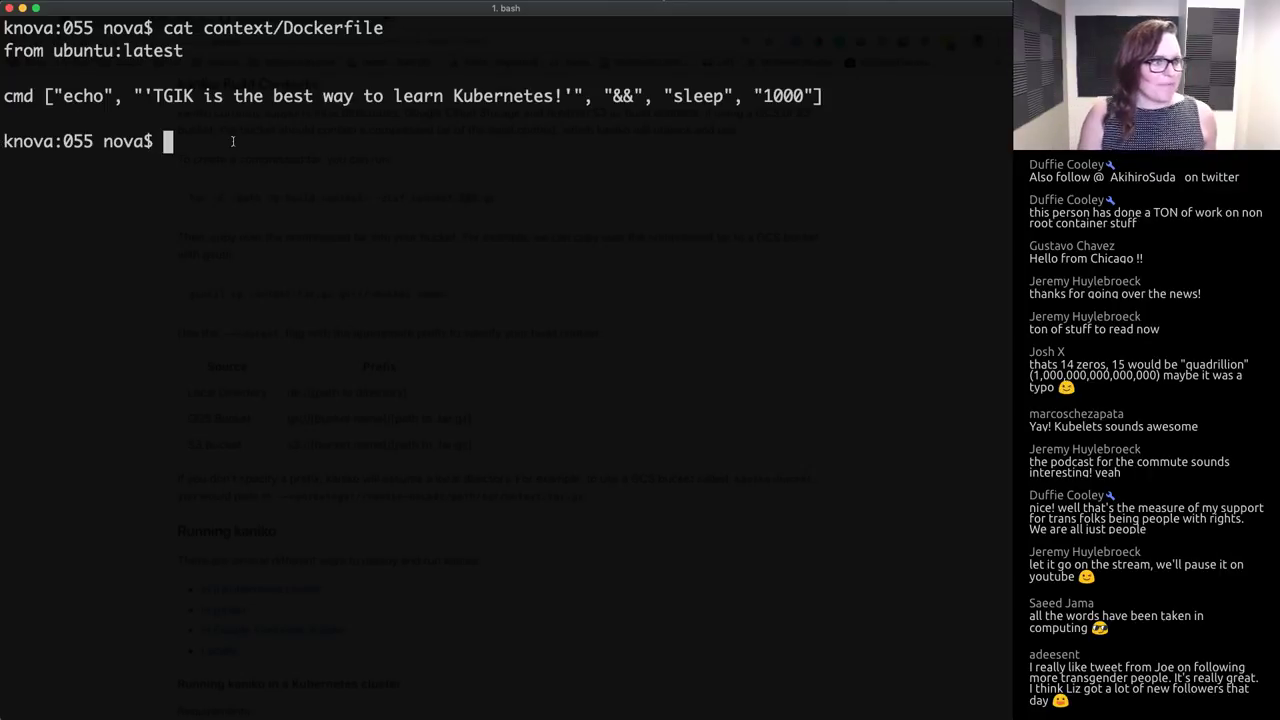
key("ctrl+l")
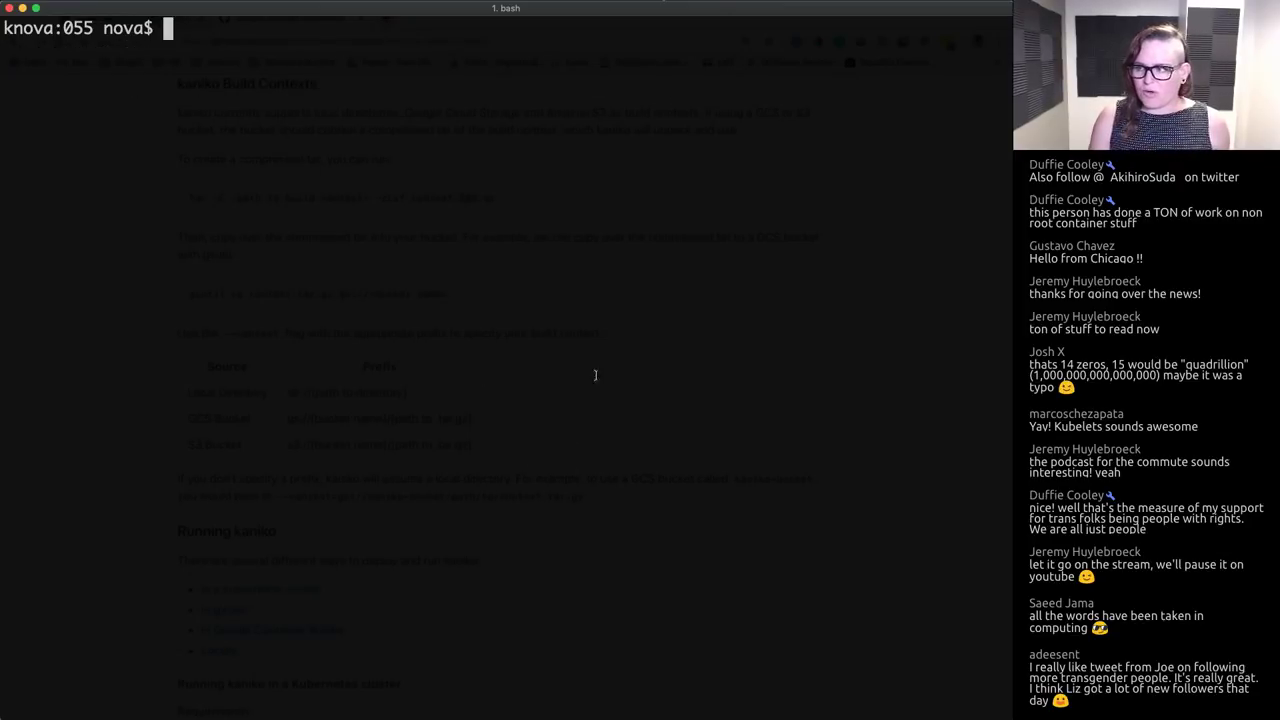
Step: Switch back to the kaniko README and scroll up to its introduction and table of contents
key("super+Tab")
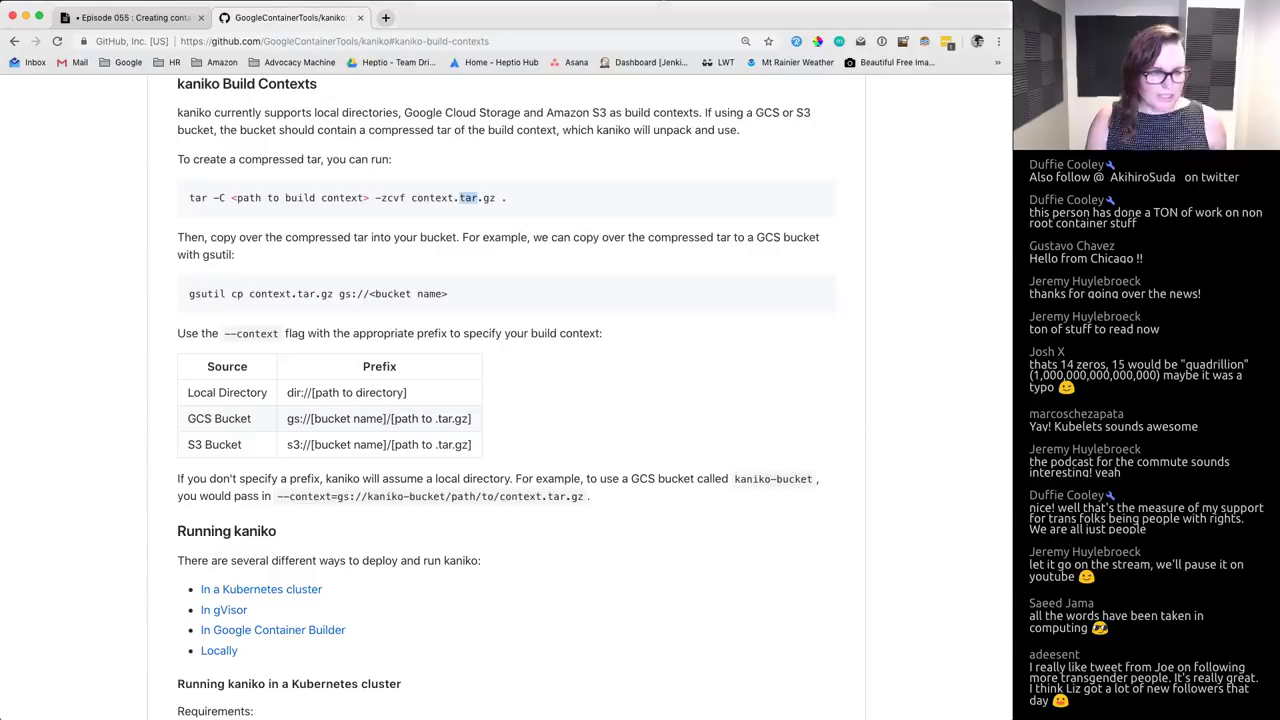
scroll(348, 364, "up", 2)
scroll(348, 364, "up", 15)
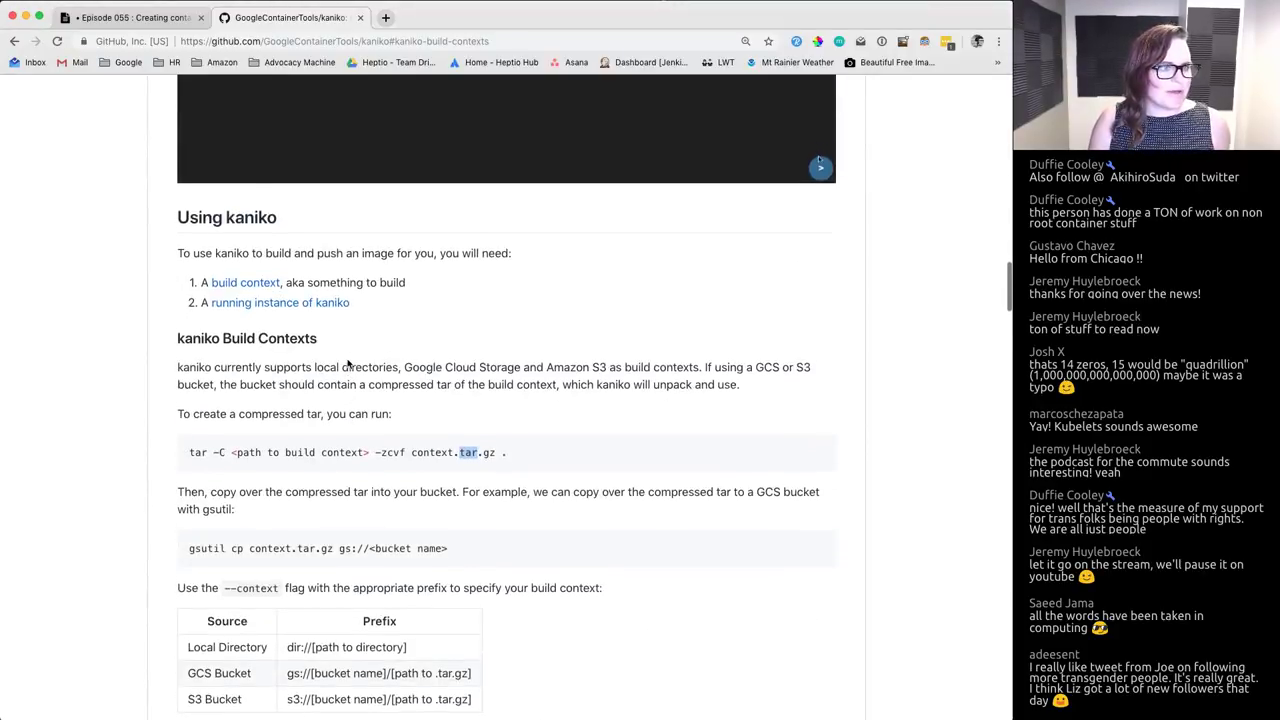
scroll(348, 364, "down", 2)
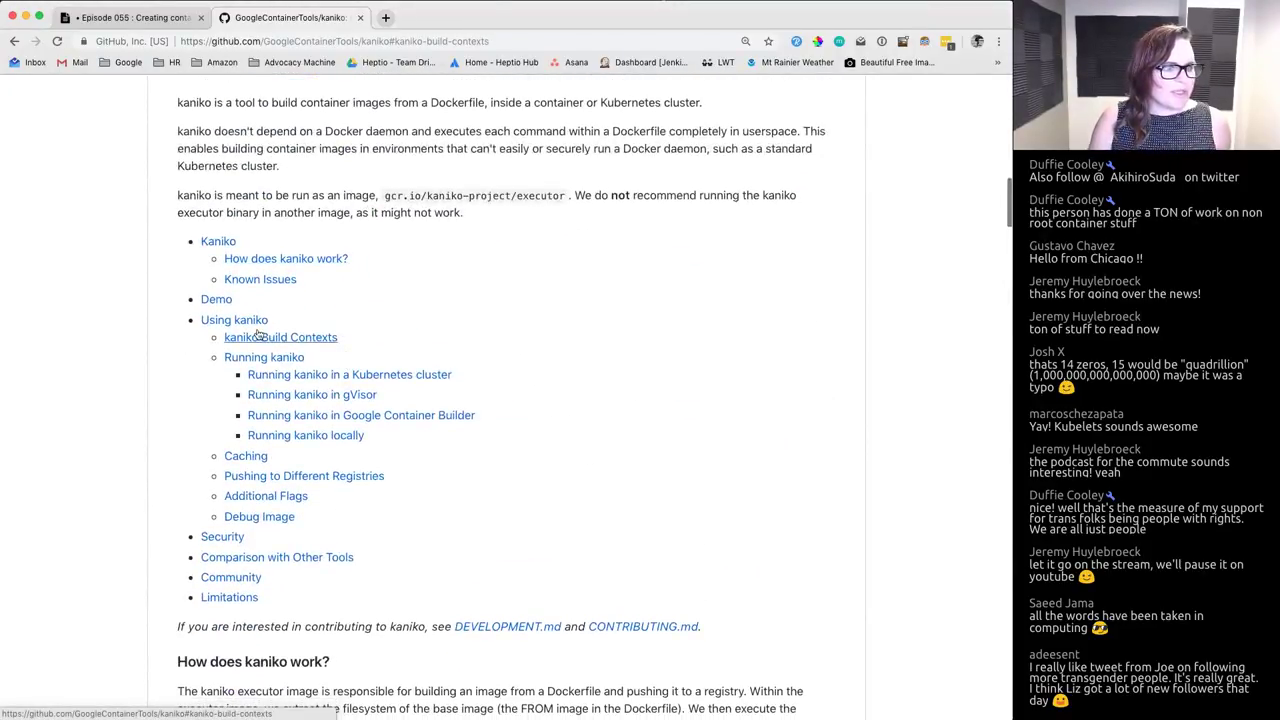
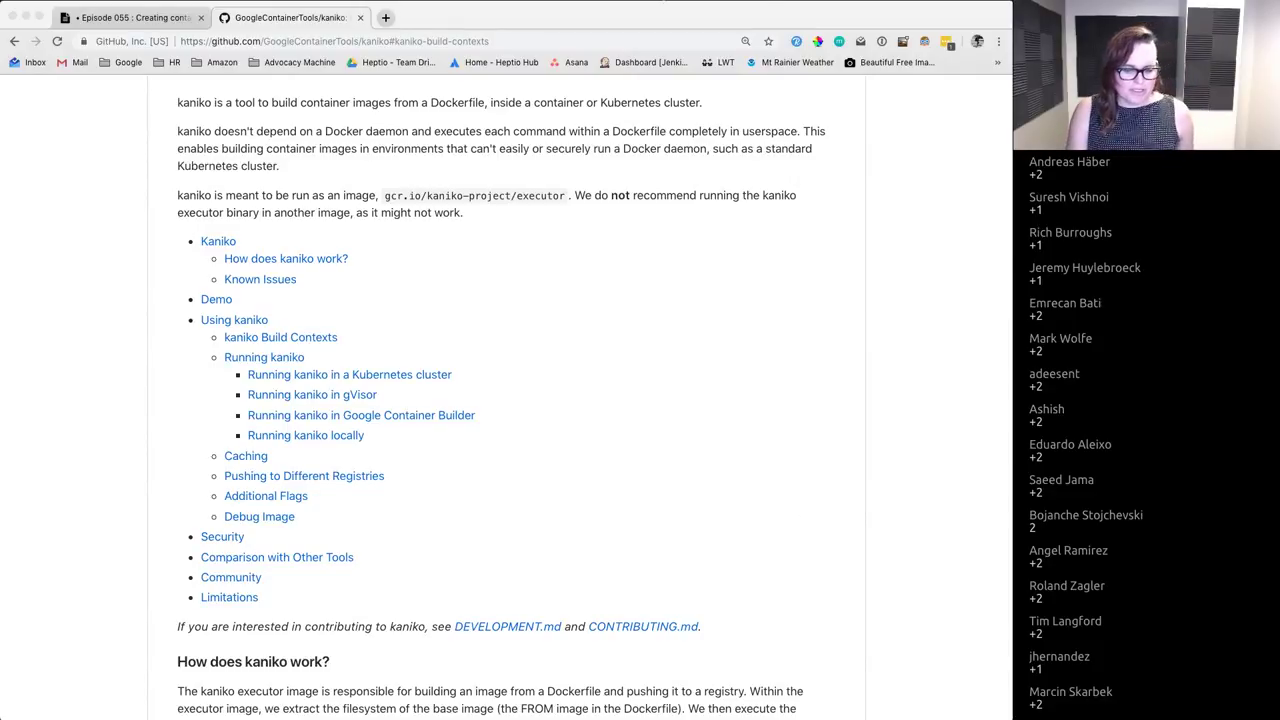
Step: Jump to the kaniko README's 'Running kaniko locally' section and highlight 'Requirements'
left_click(327, 445)
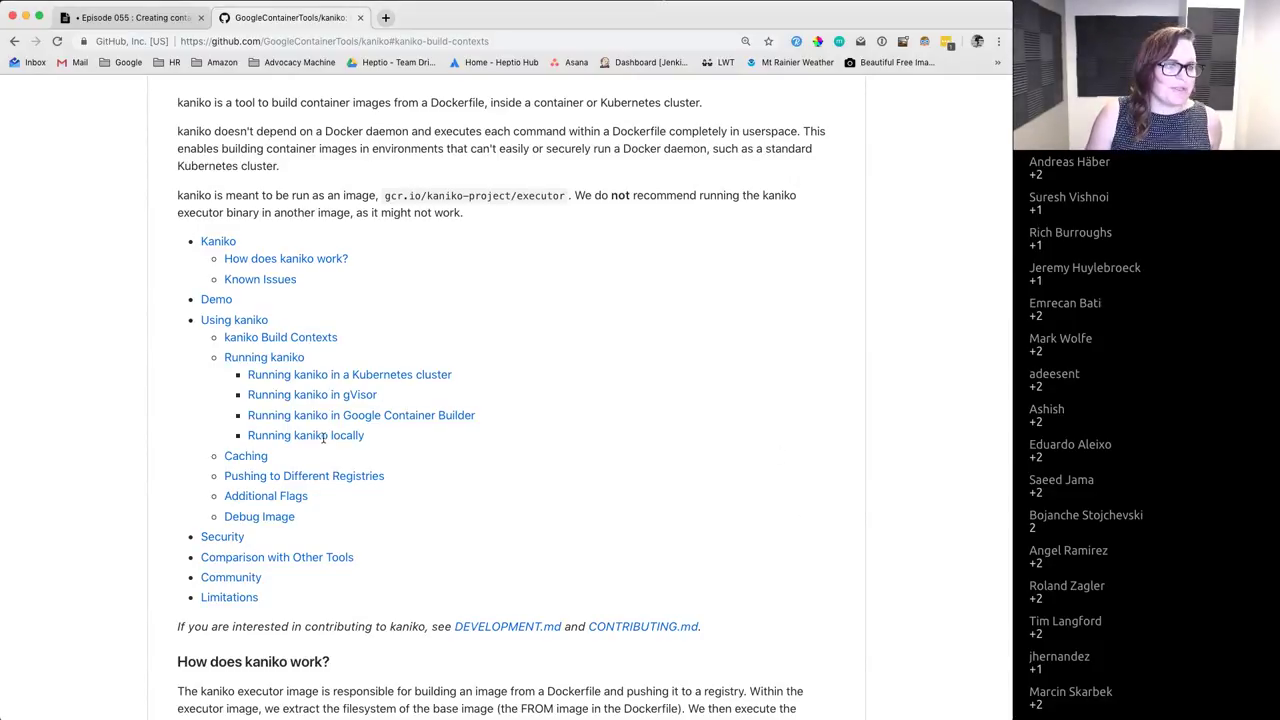
left_click(316, 436)
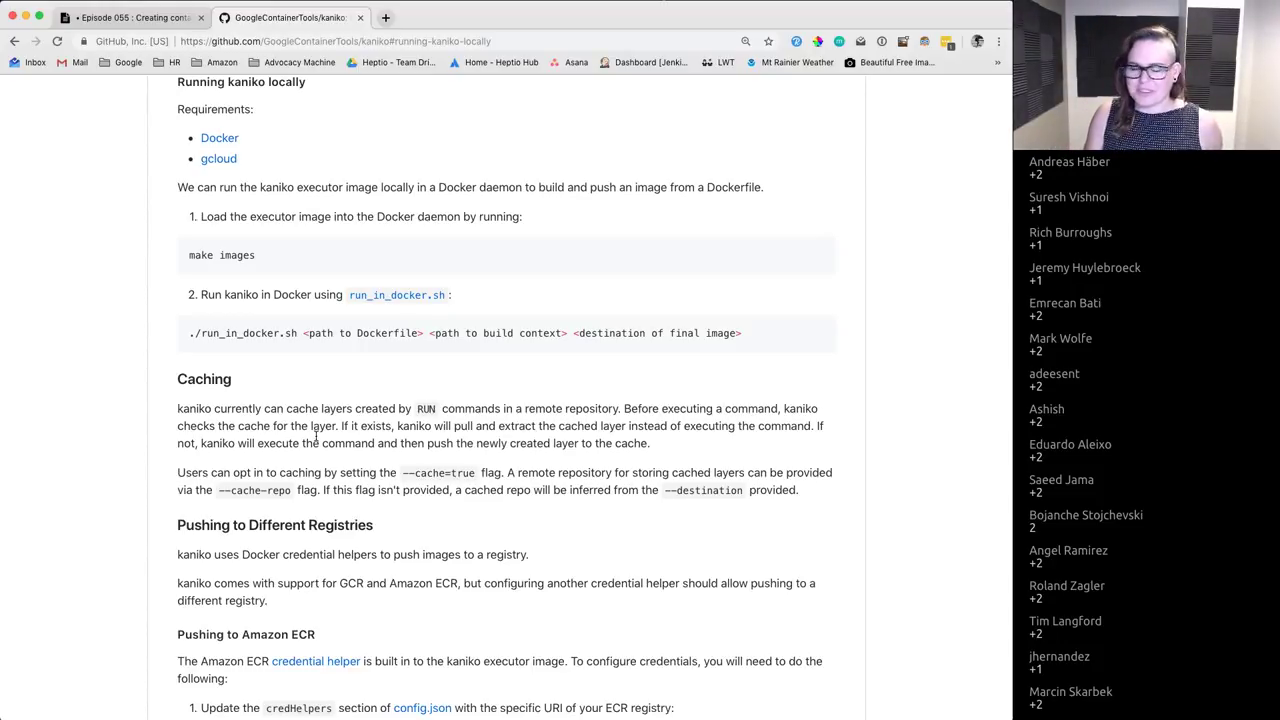
double_click(234, 109)
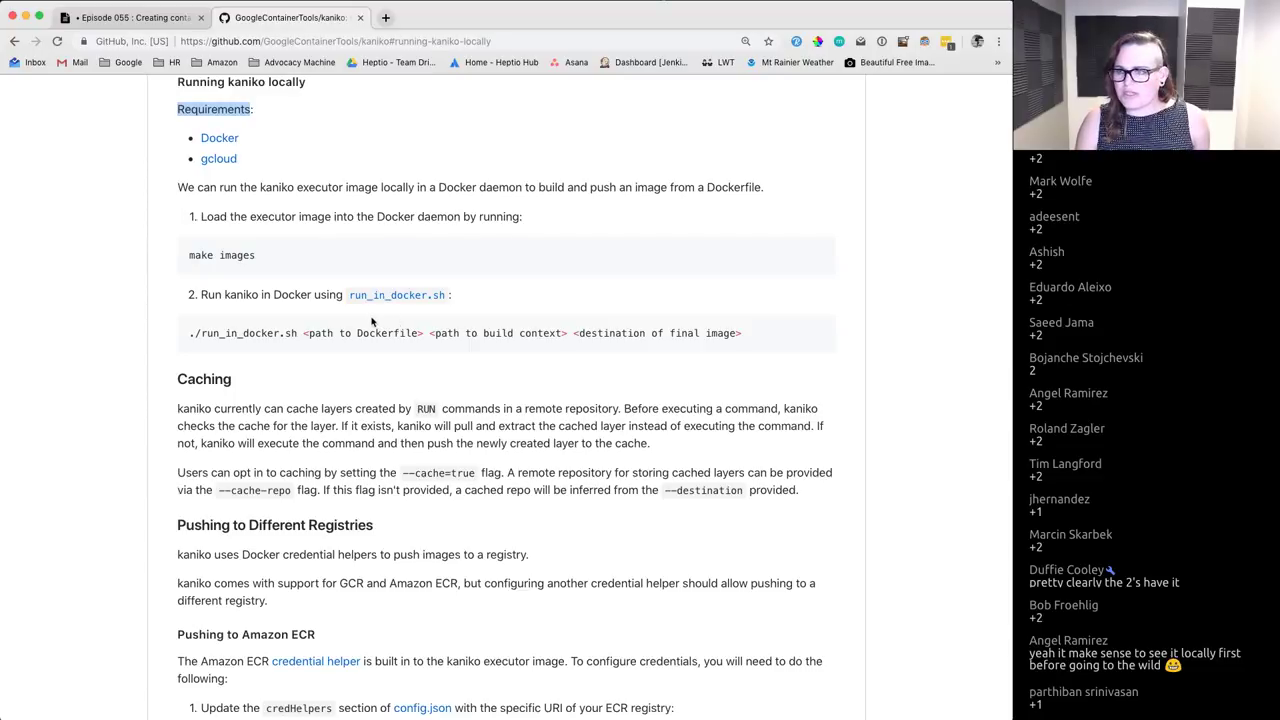
double_click(200, 256)
double_click(242, 257)
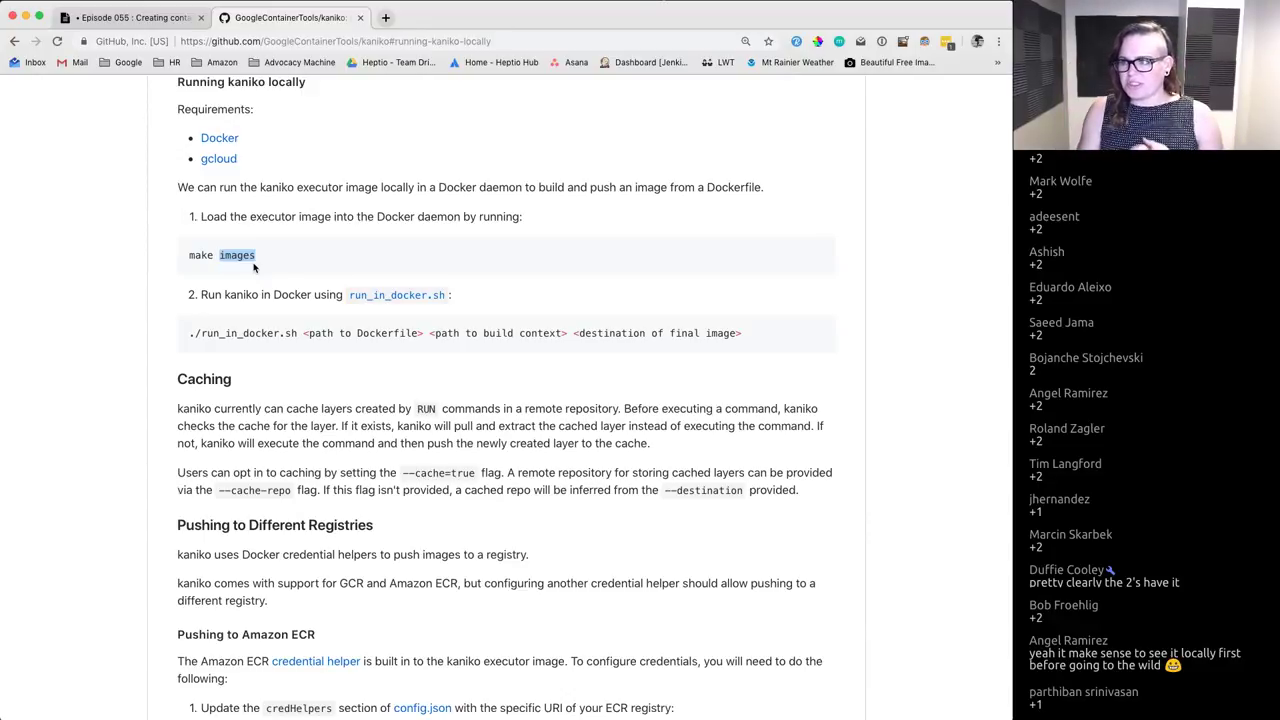
double_click(253, 333)
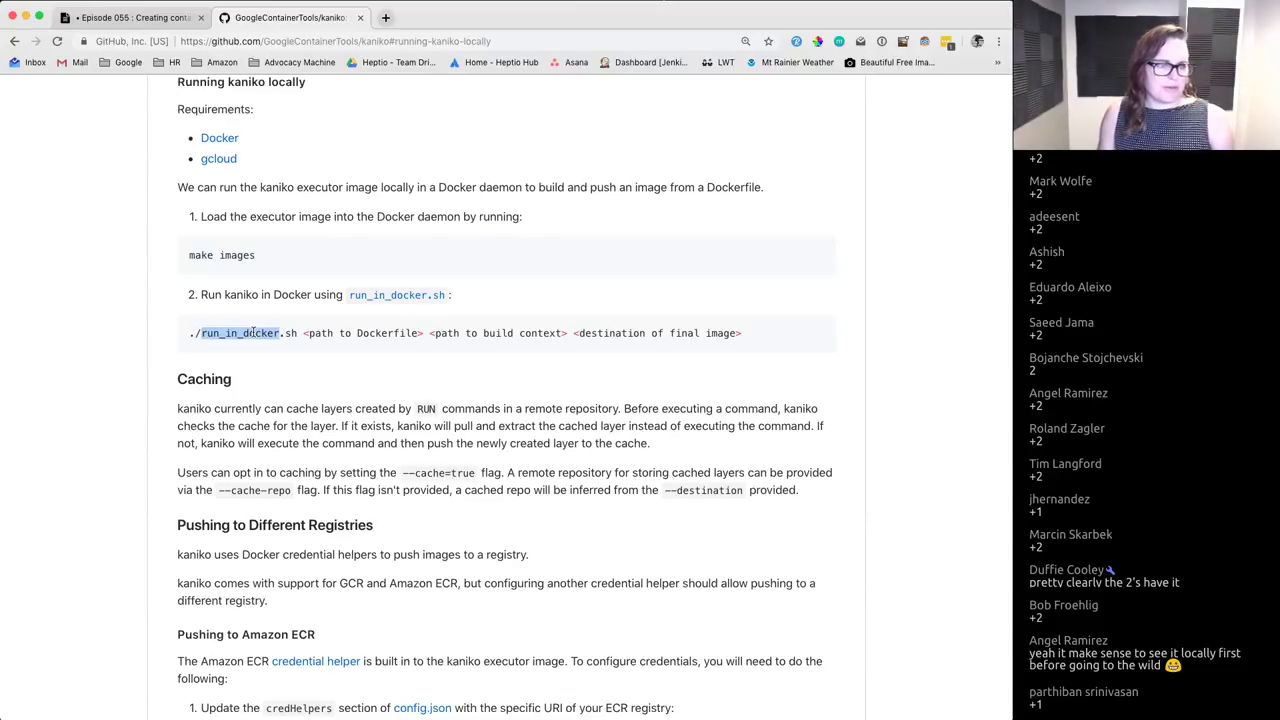
left_click_drag(303, 333, 783, 351)
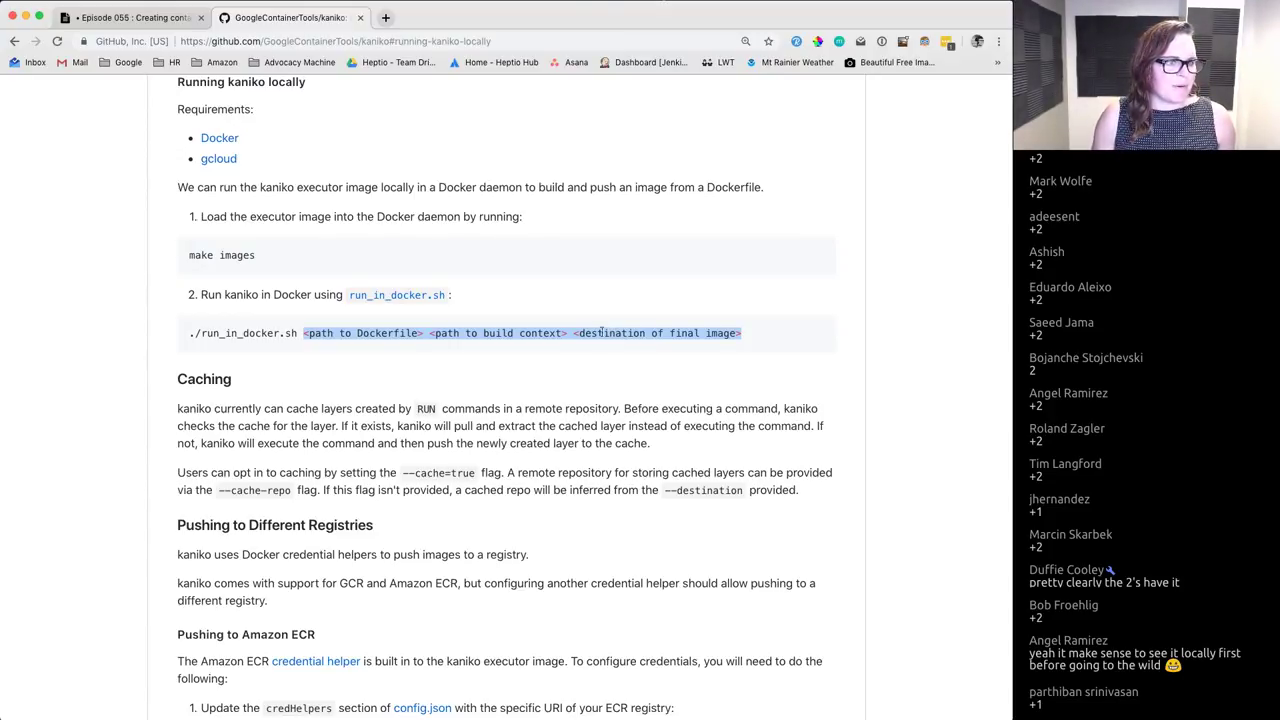
double_click(238, 332)
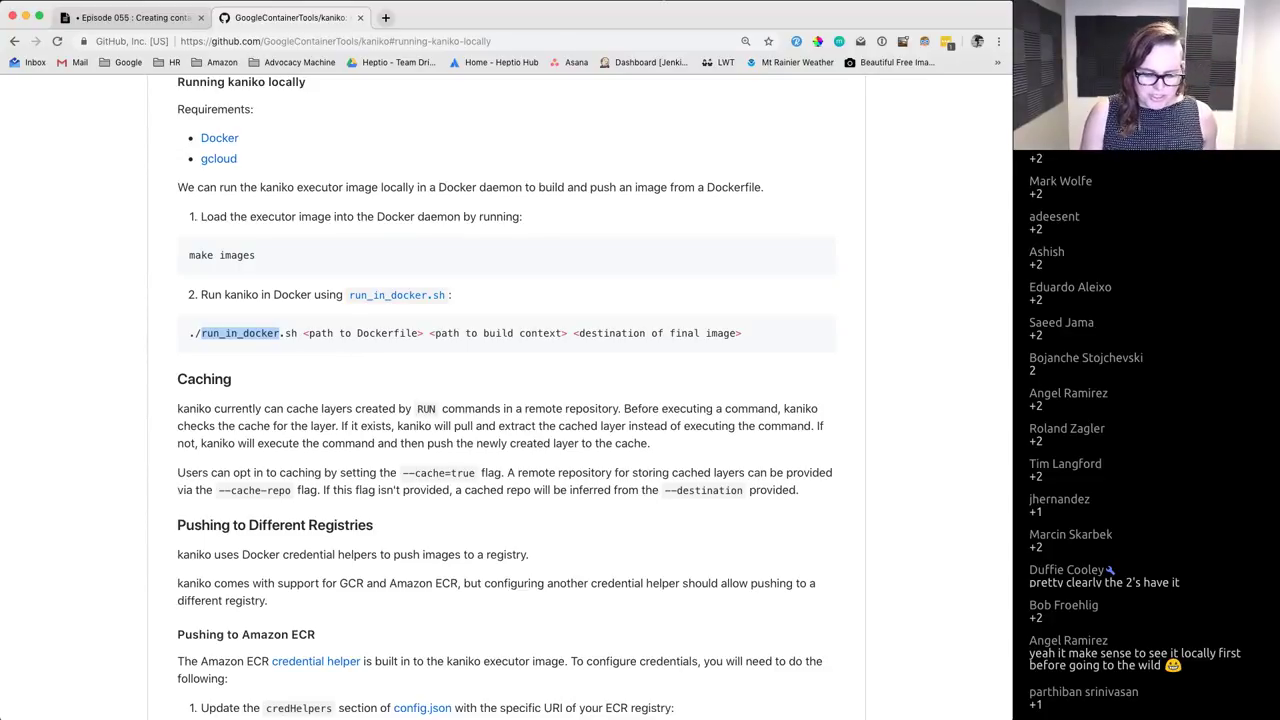
Step: Bring up the terminal and show the kaniko alias with 'alias | grep kaniko'
key("alt+space")
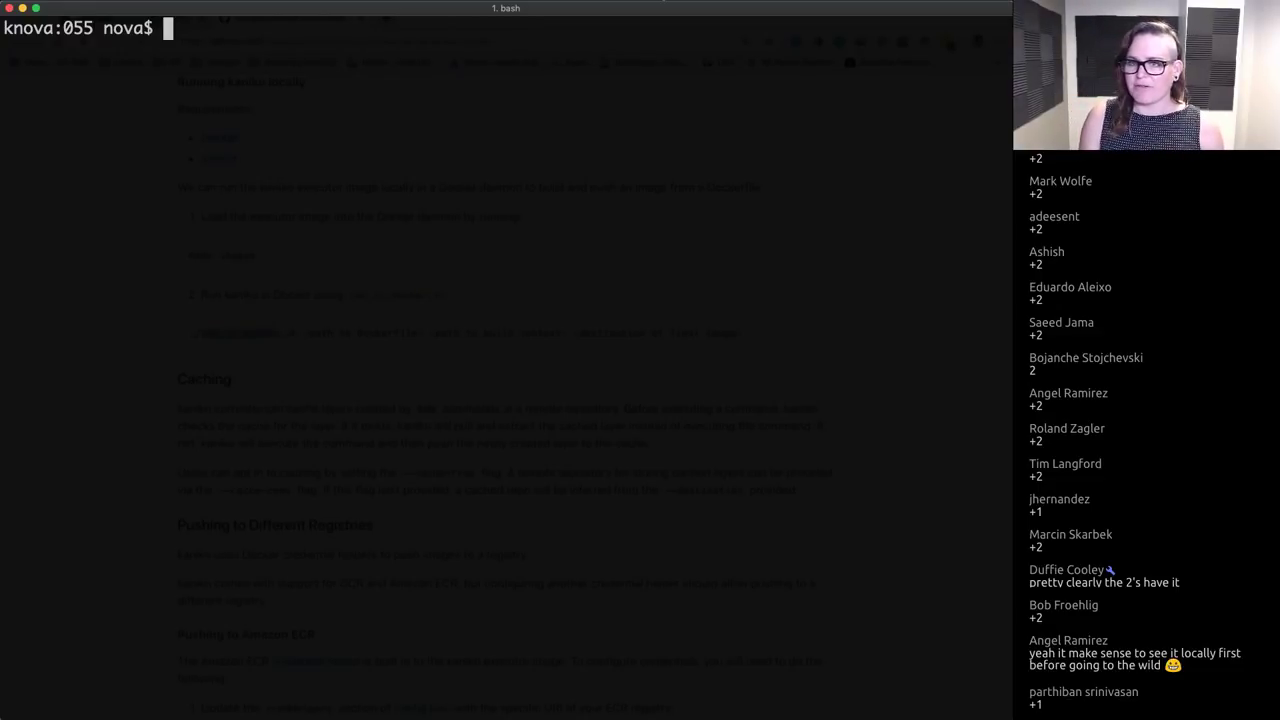
type("alias | ")
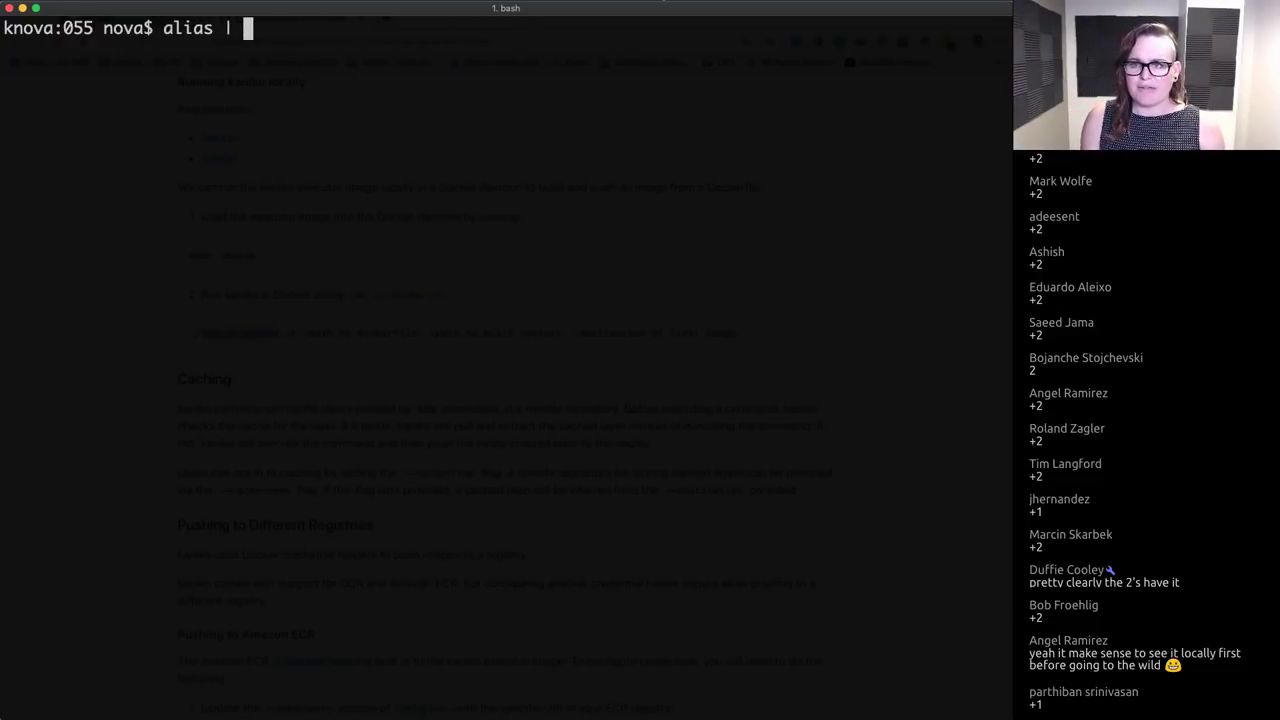
type("grep kanijk")
key("BackSpace")
key("BackSpace")
type("ko")
key("Return")
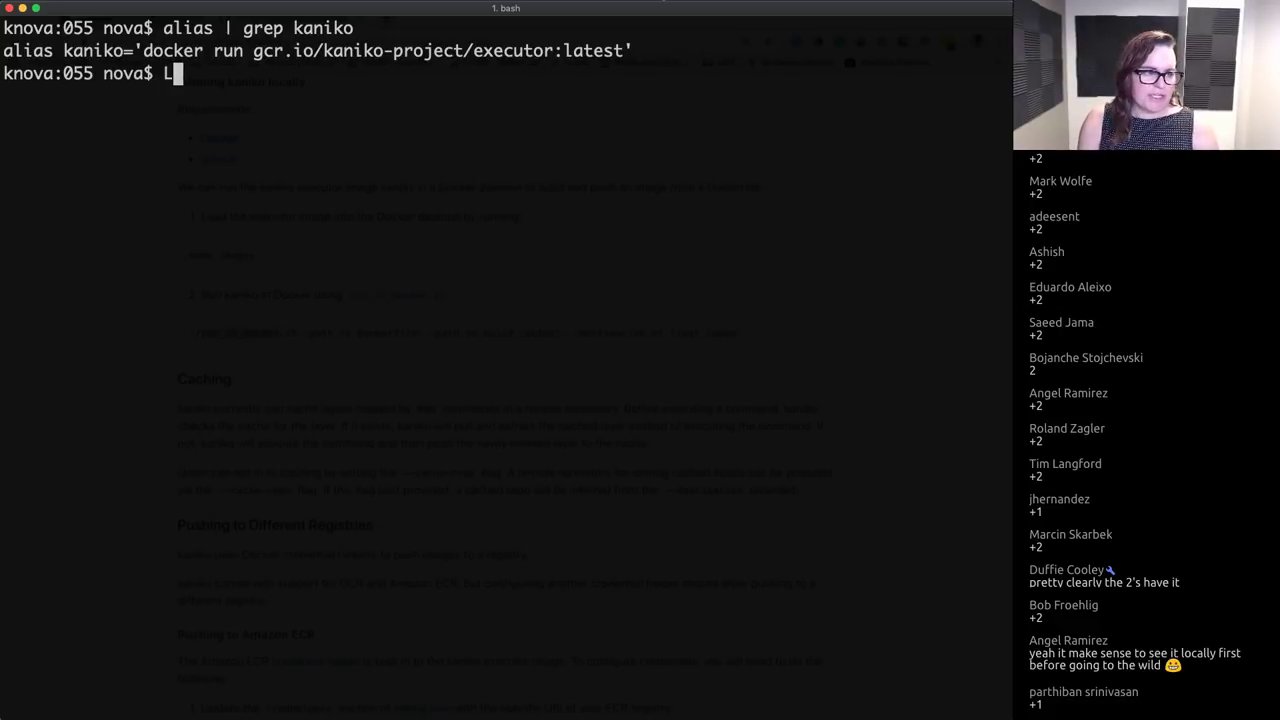
Step: Clear the screen and run kaniko to print its error and full flag list
key("ctrl+l")
type("kaniko")
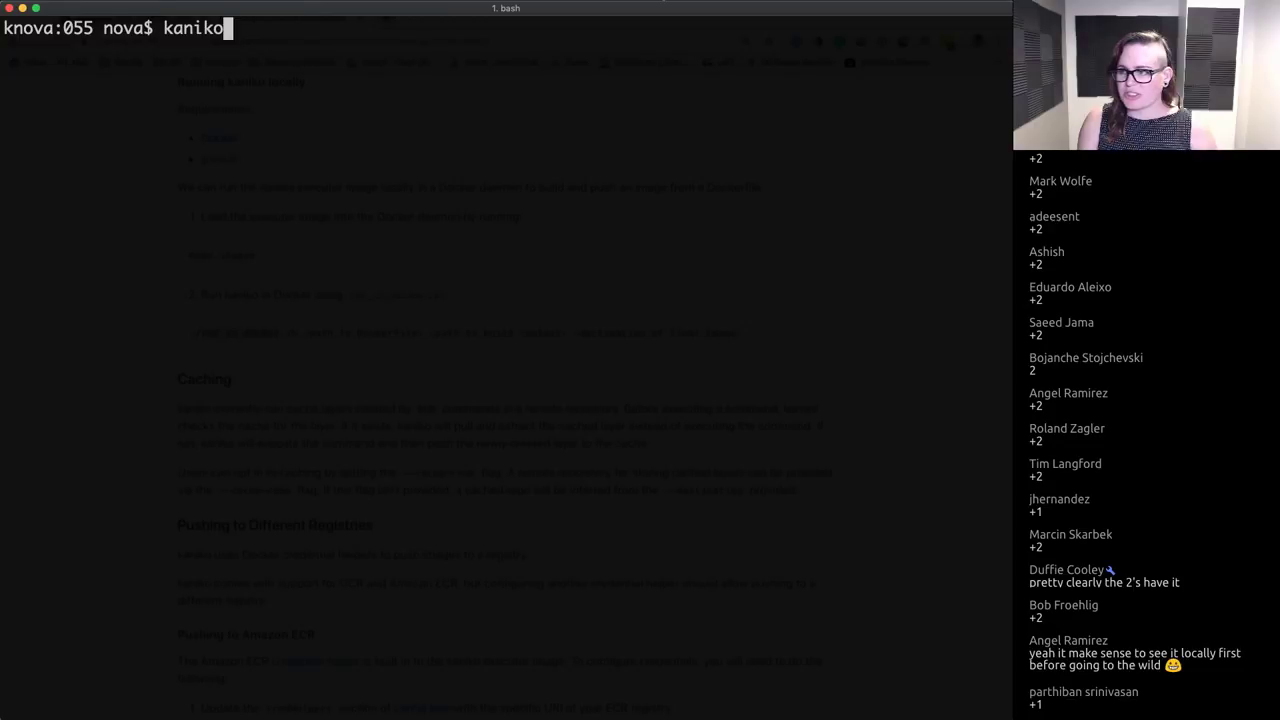
key("Return")
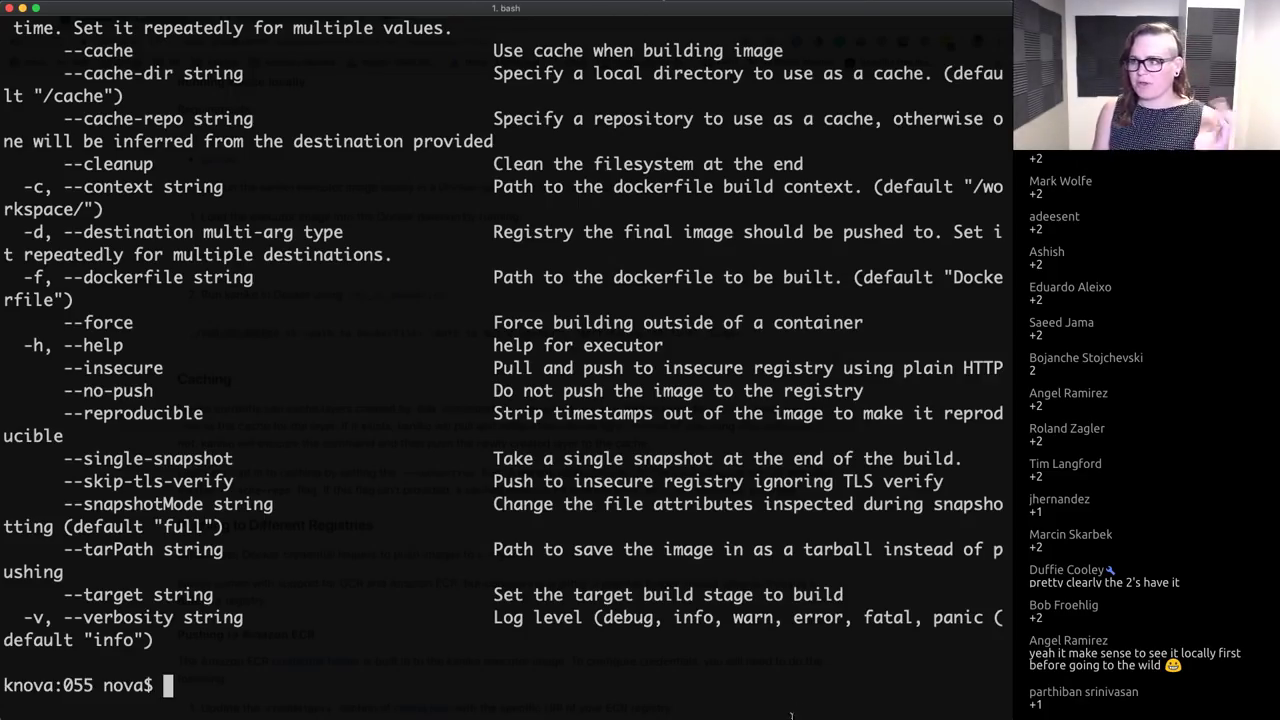
scroll(712, 530, "up", 5)
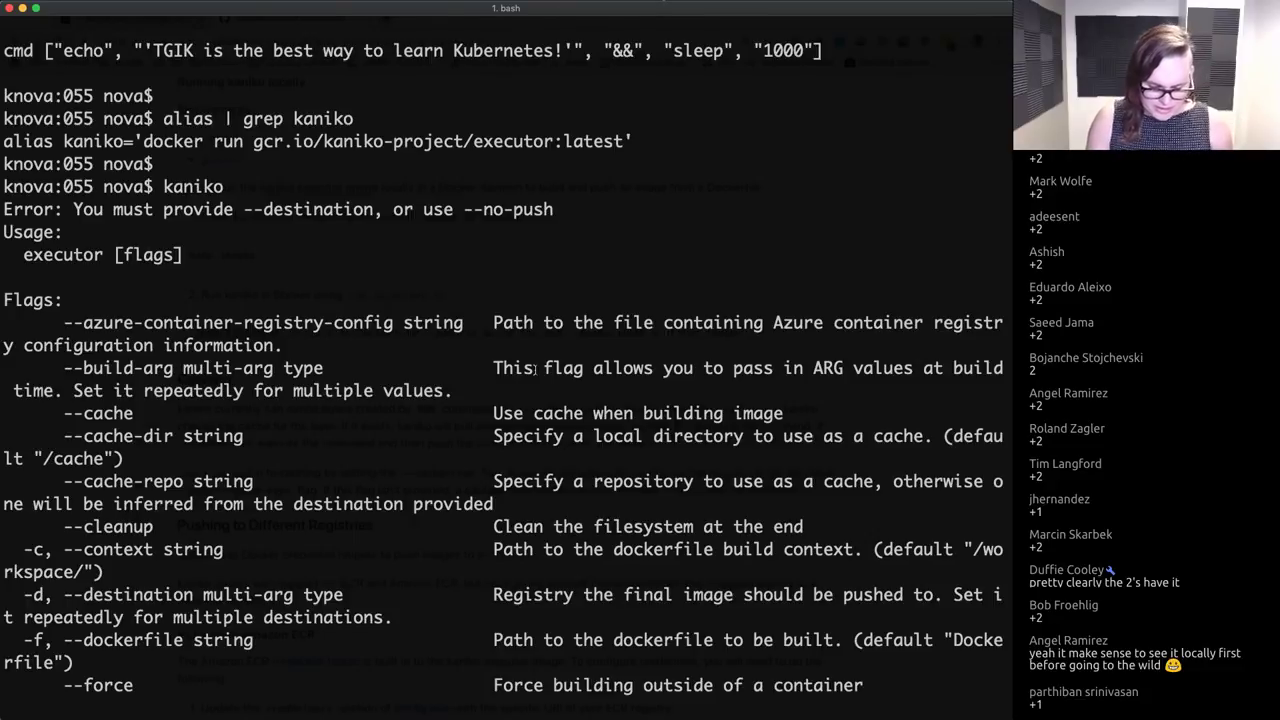
key("super+minus")
key("super+minus")
key("super+minus")
key("super+minus")
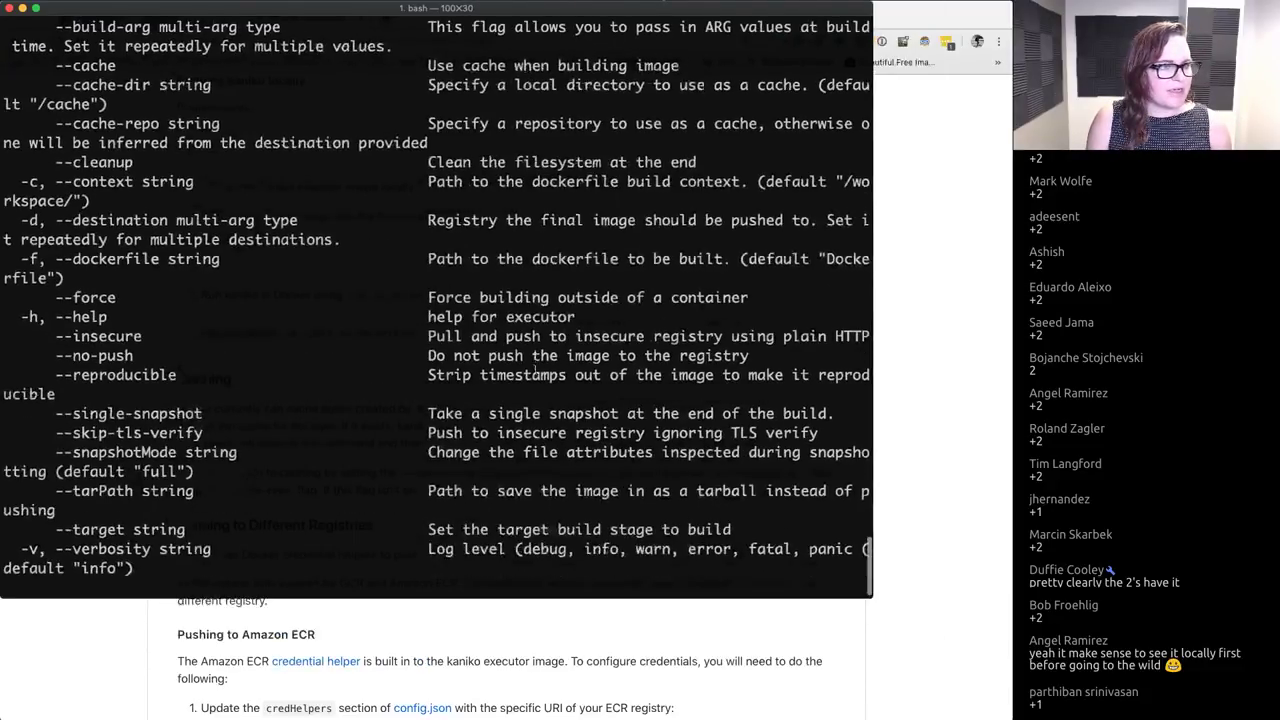
key("super+0")
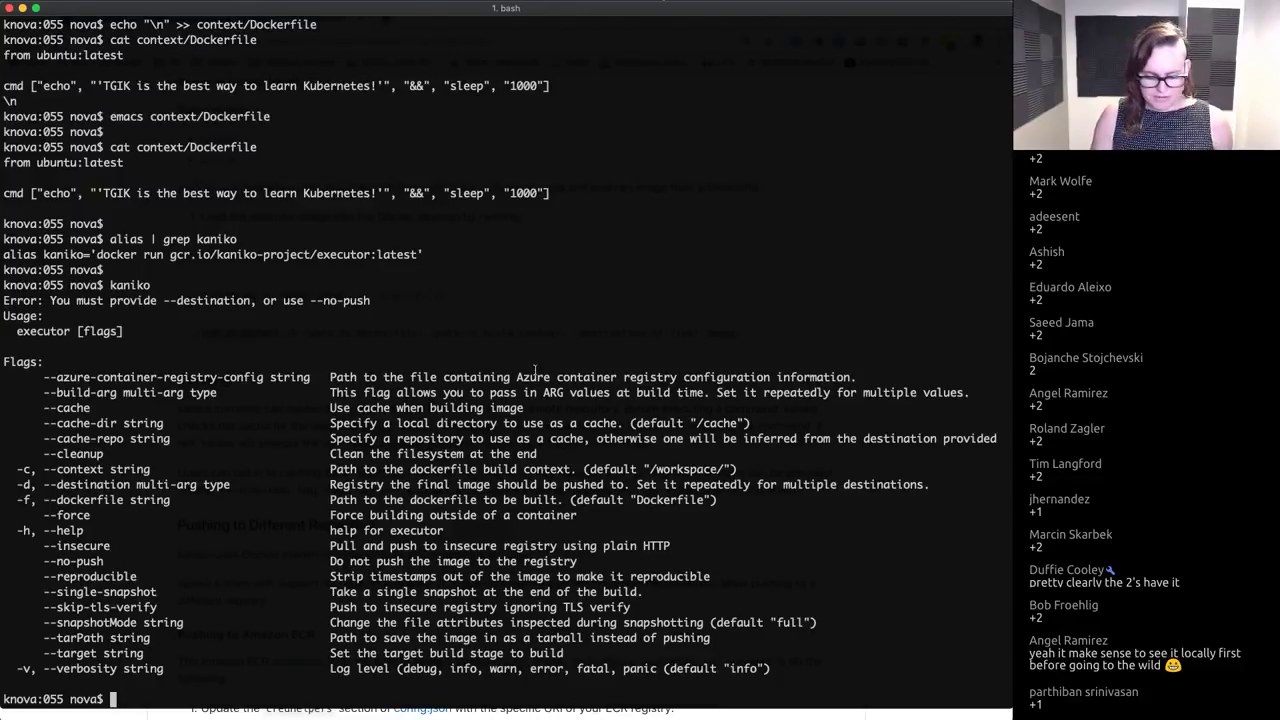
Step: Rerun kaniko on a cleared screen and highlight executor, [flags], --azure-container-registry-config, --force and --insecure
key("ctrl+l")
type("kaniko")
key("Return")
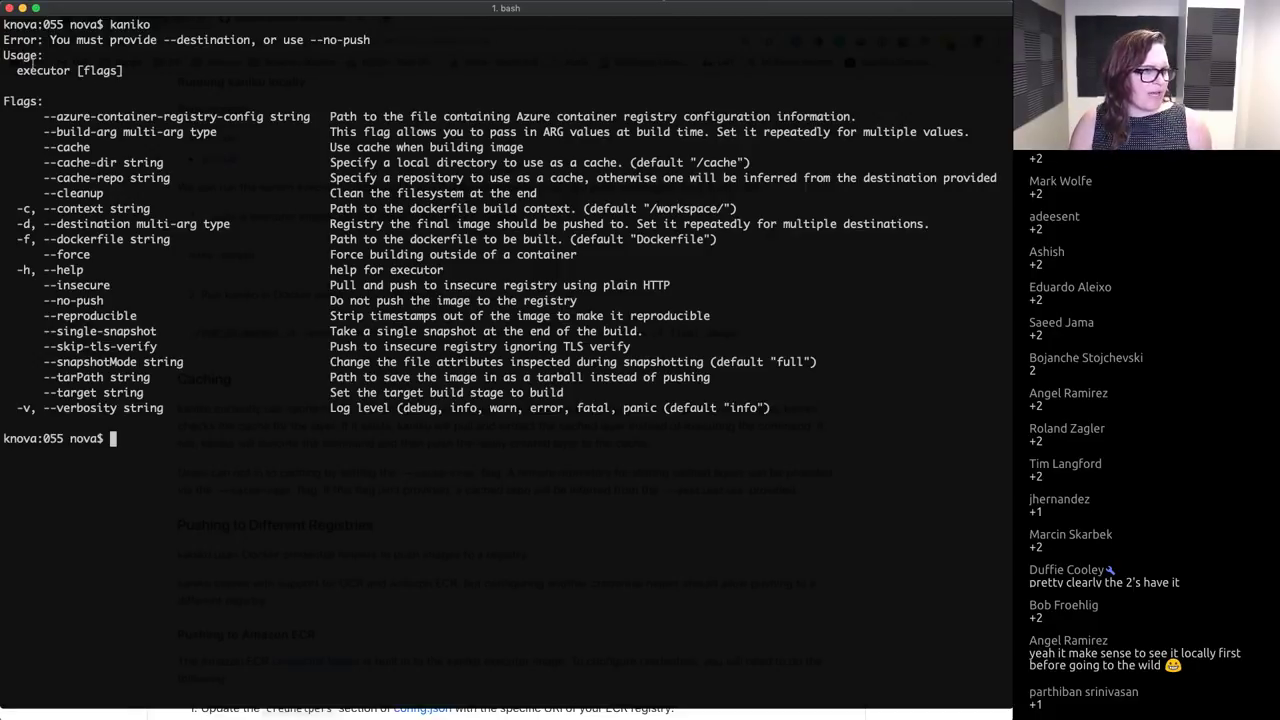
double_click(44, 70)
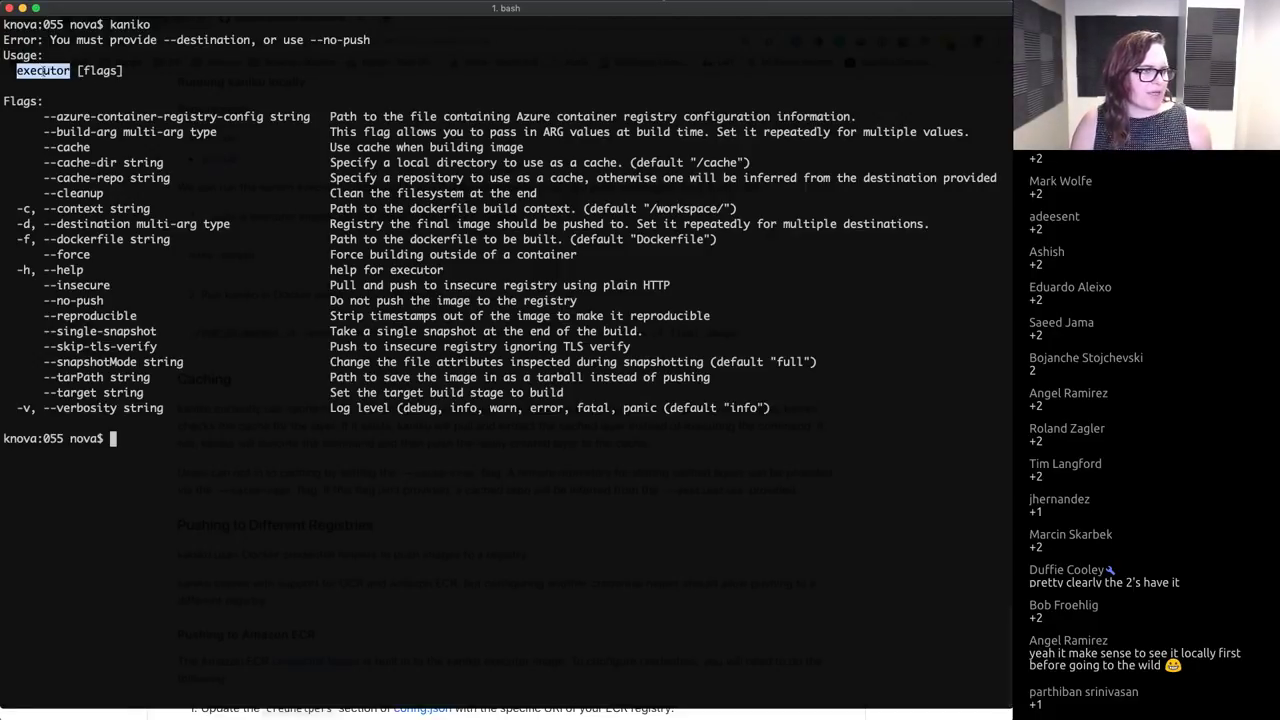
double_click(100, 70)
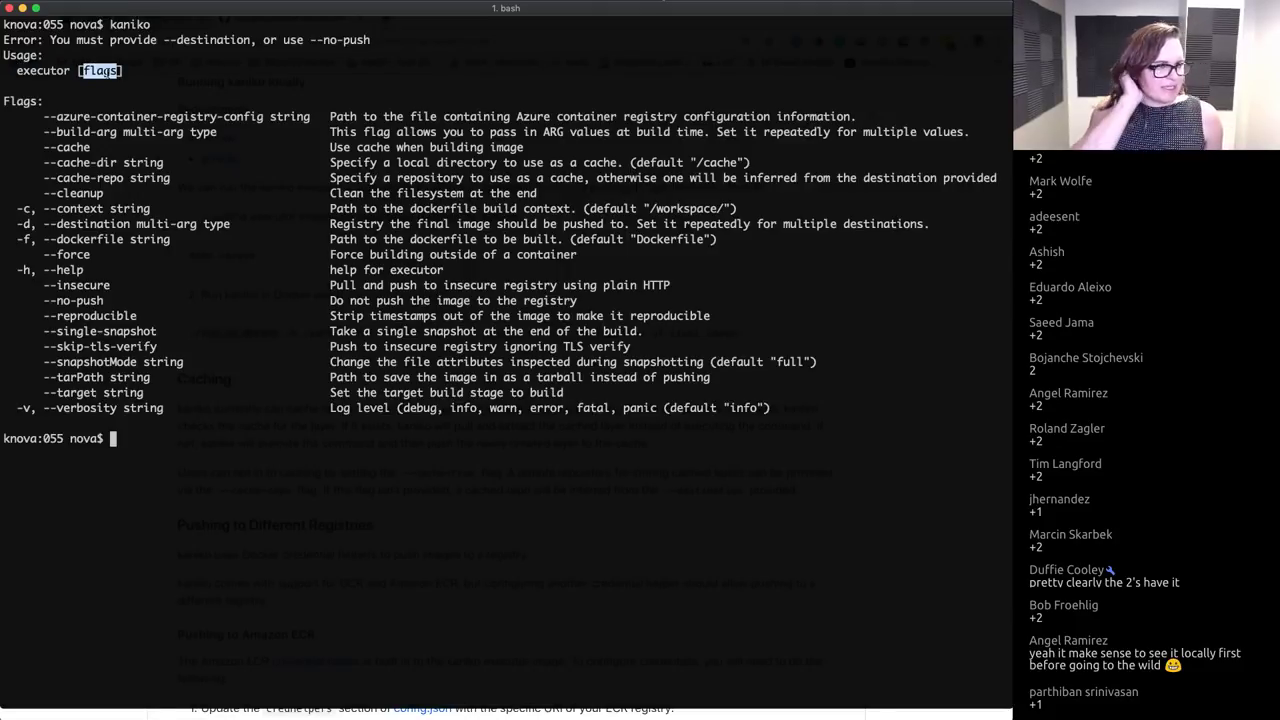
double_click(106, 116)
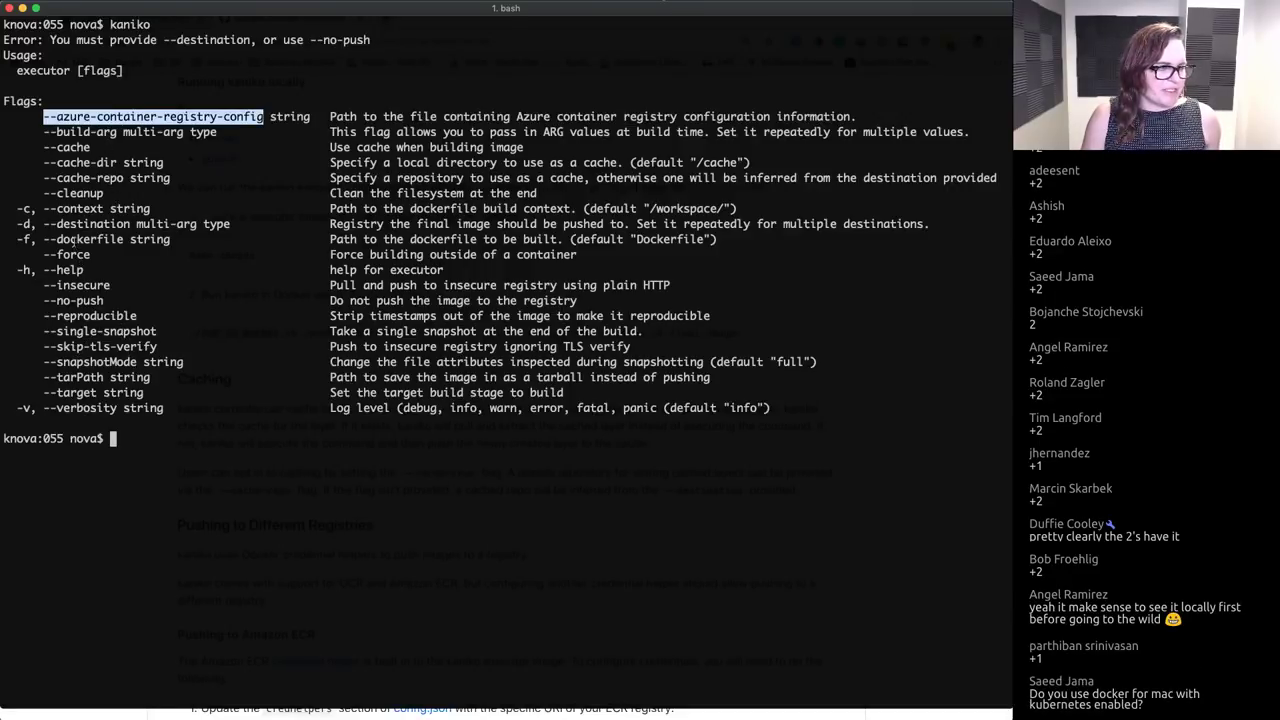
double_click(66, 254)
left_click(66, 254)
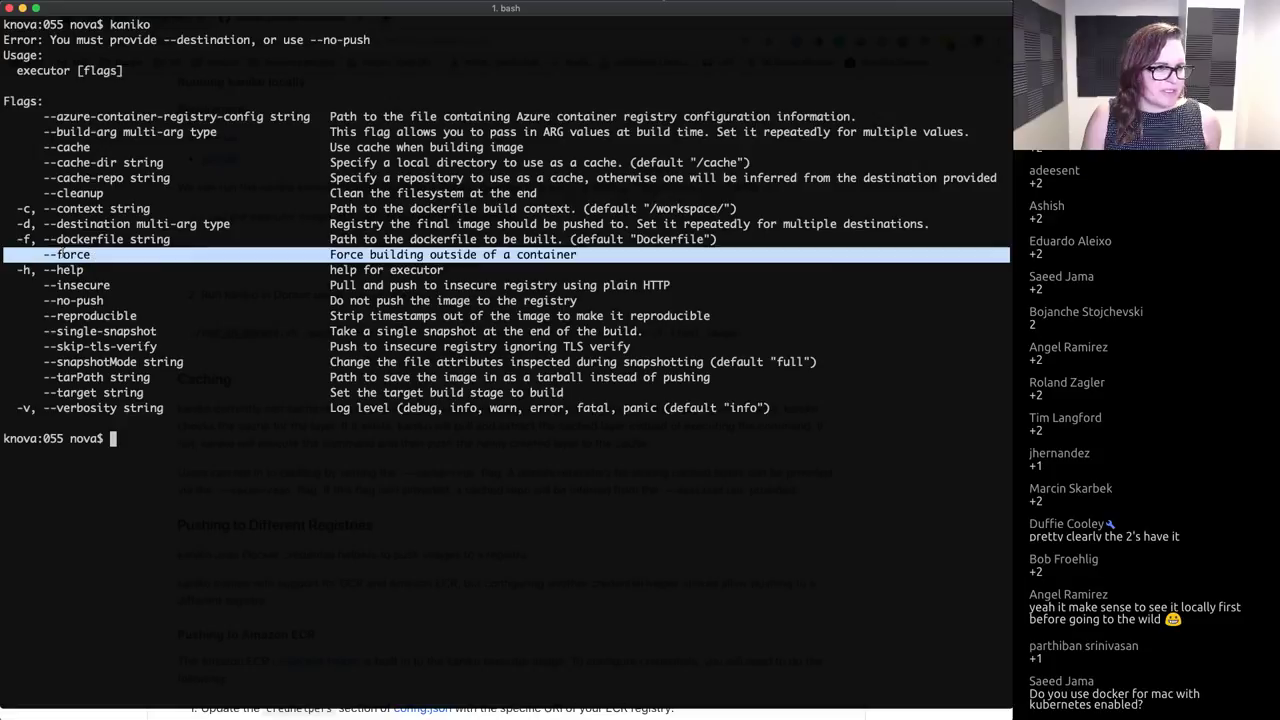
triple_click(80, 285)
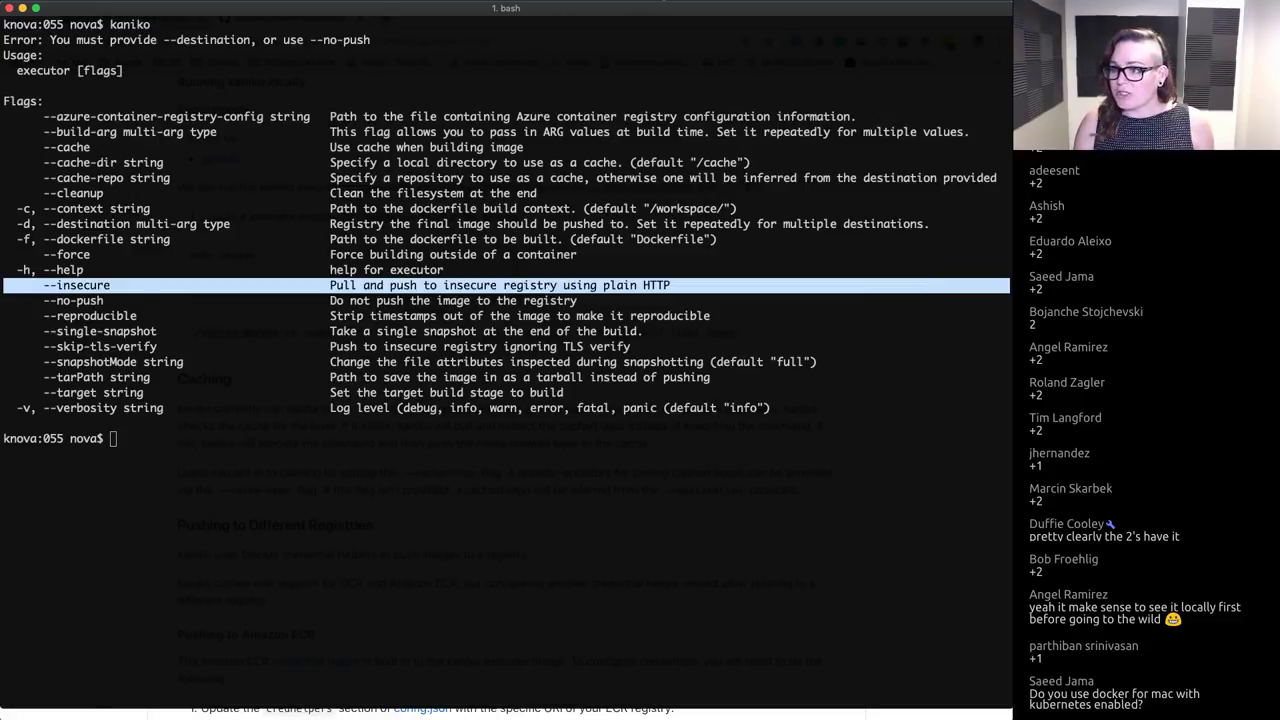
Step: Drag 'Screen Shot 2018-10-26 at 1.40.12 PM.png' from recent files onto the terminal prompt
key("super+Tab")
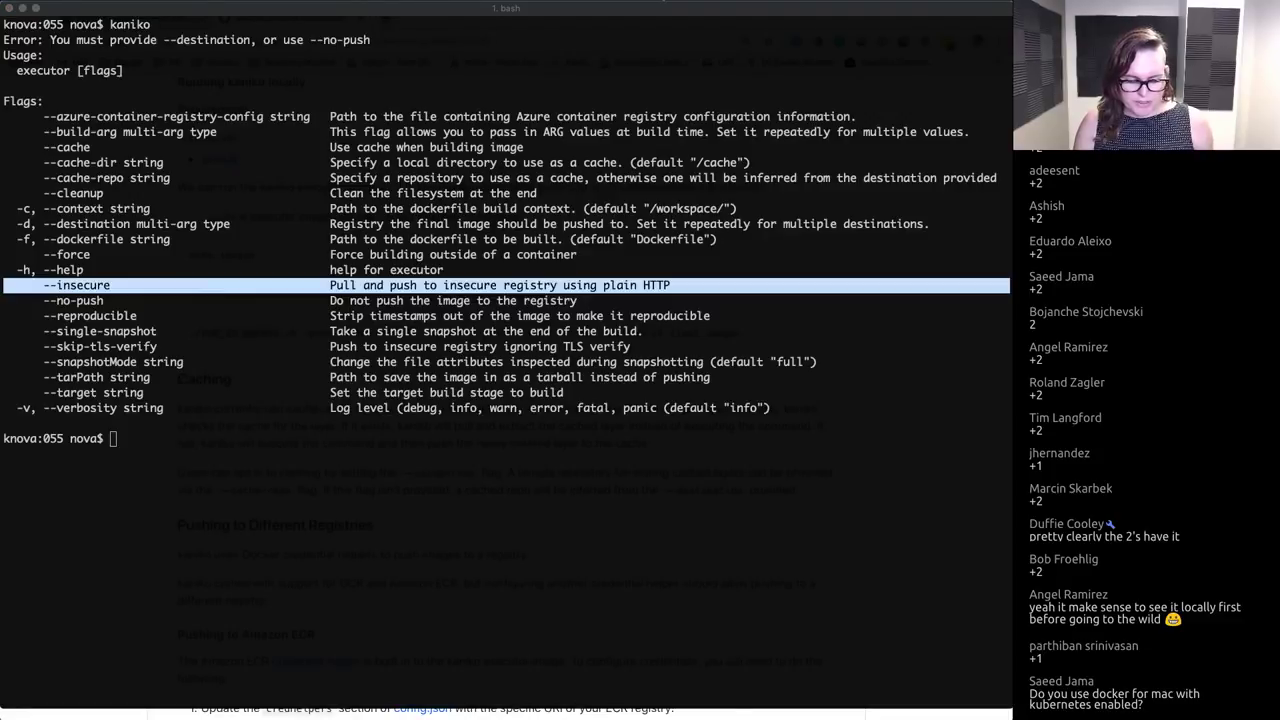
left_click_drag(481, 591, 1279, 470)
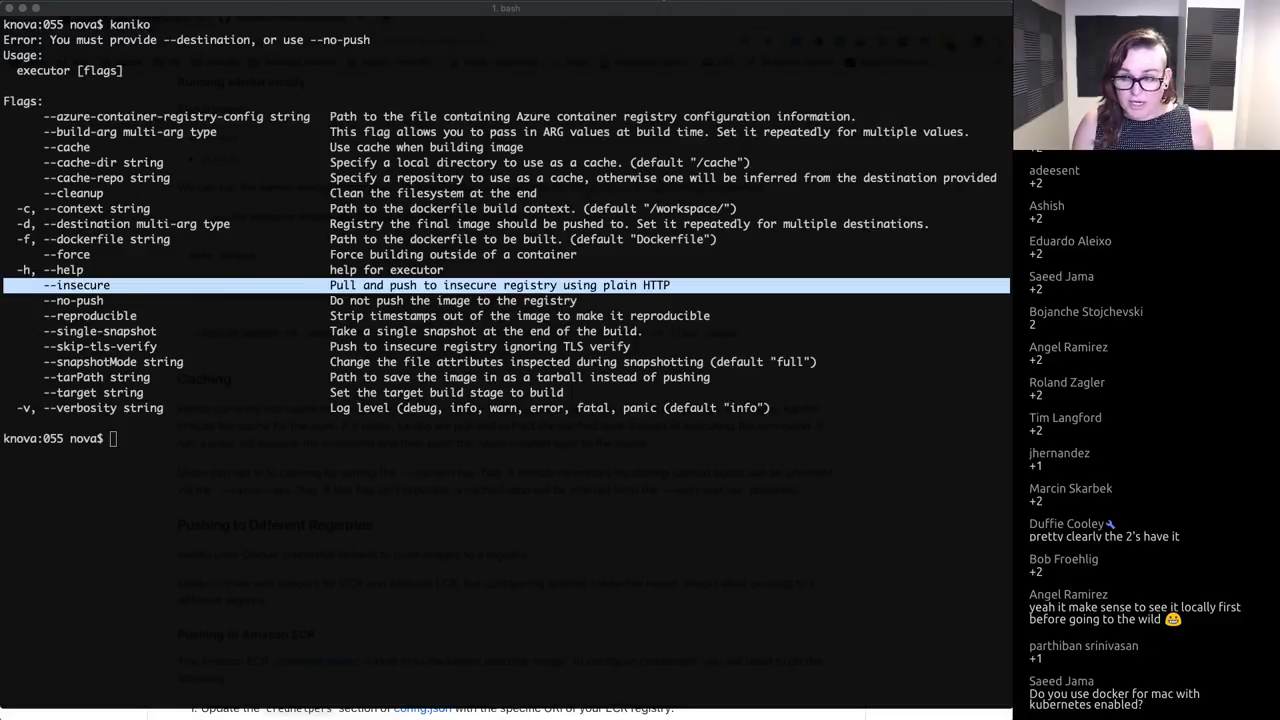
left_click_drag(807, 463, 535, 318)
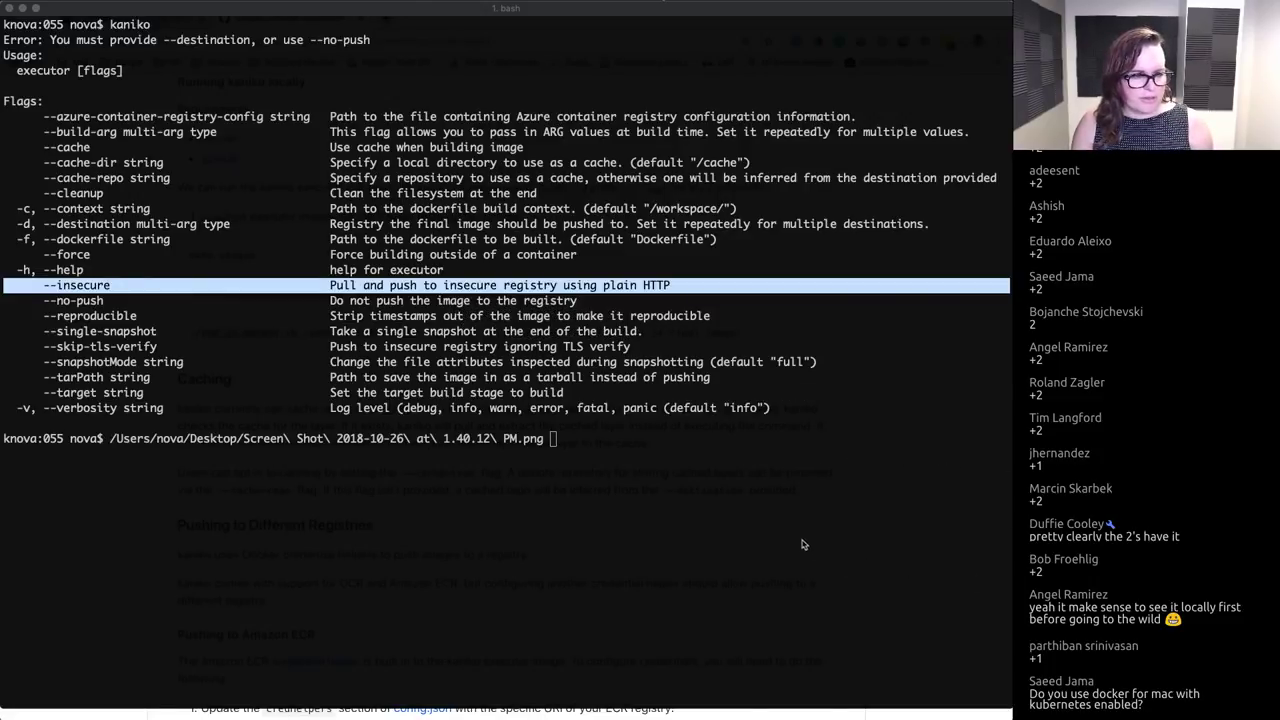
key("ctrl+l")
key("ctrl+c")
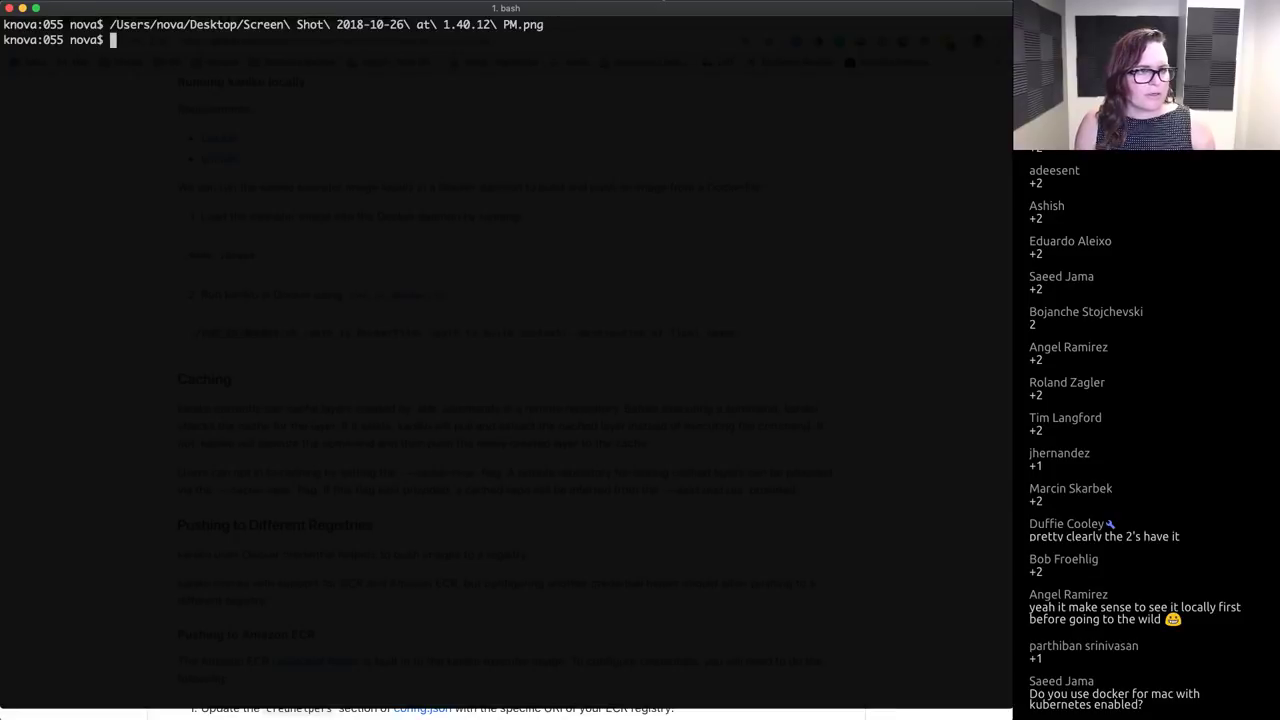
key("ctrl+l")
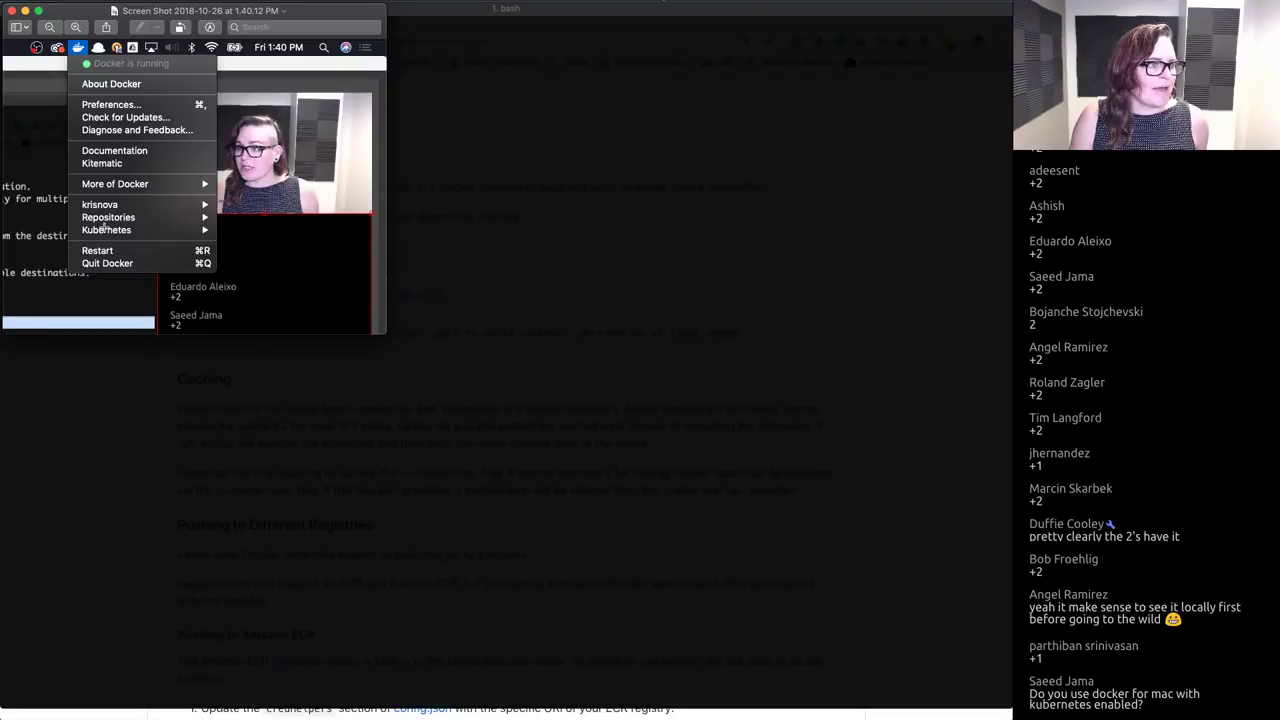
left_click(12, 11)
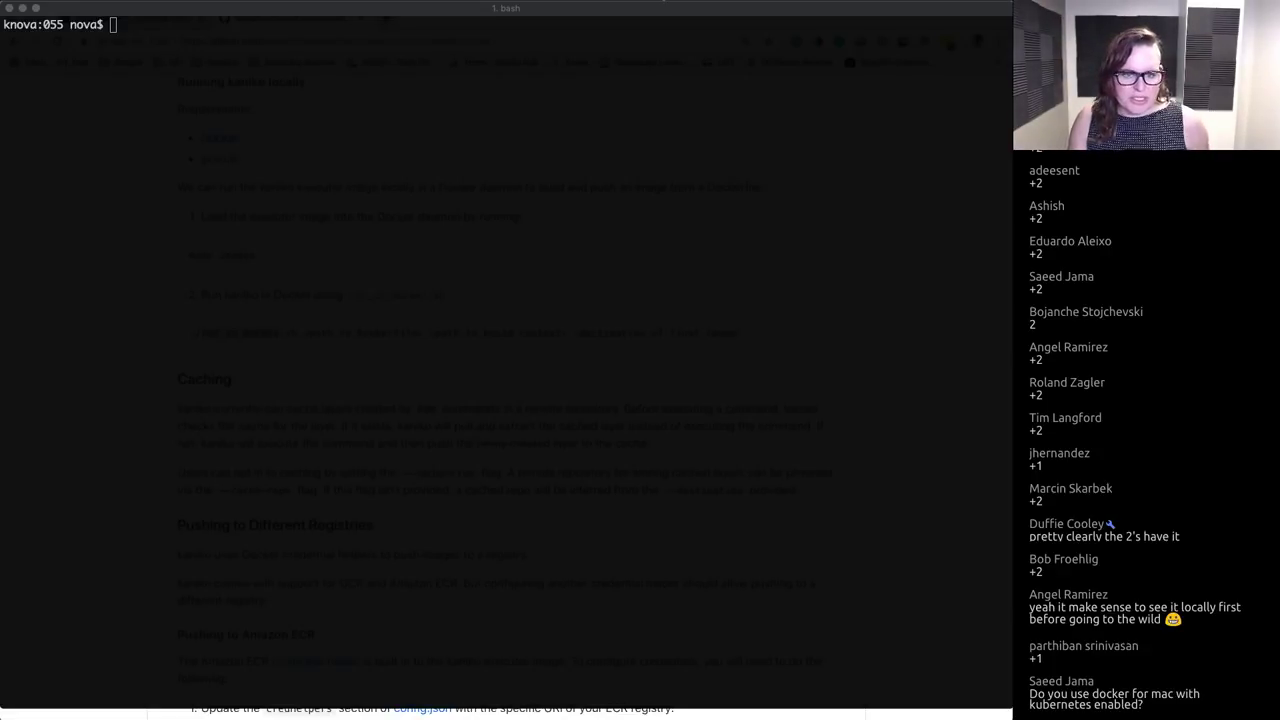
Step: Run kaniko once more, then wipe its help output from the terminal
left_click(530, 387)
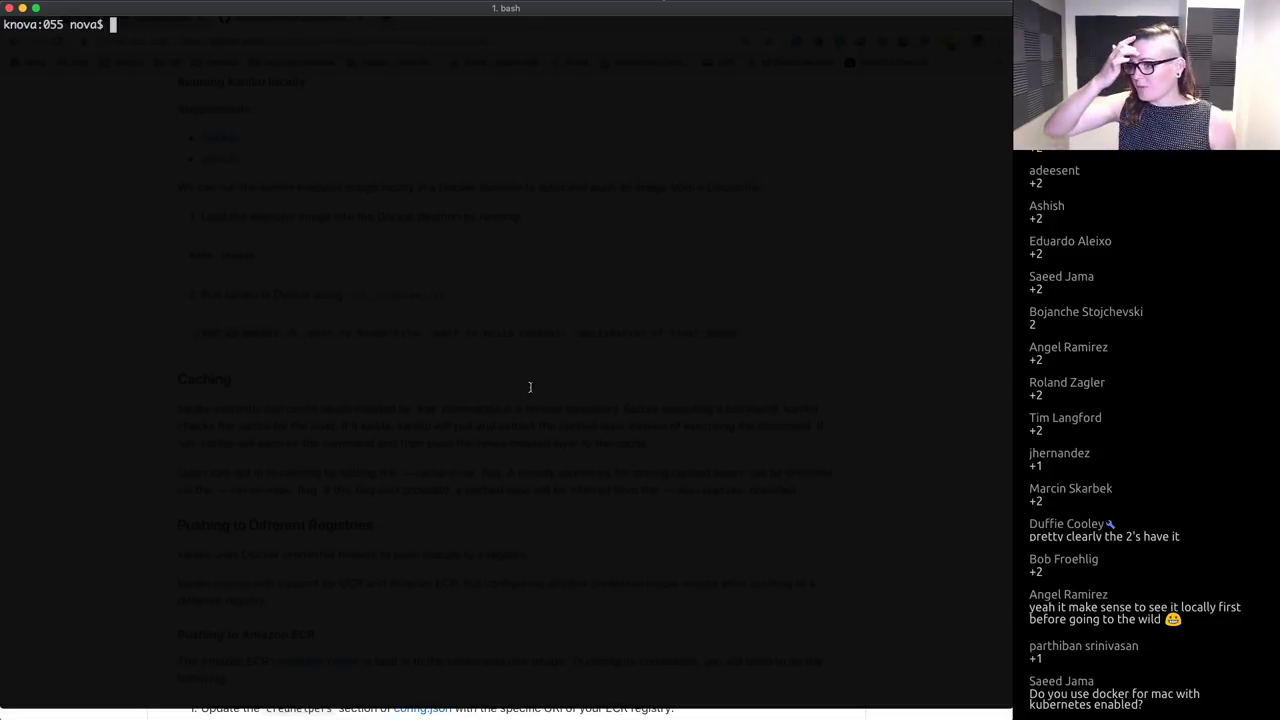
type("kaniko")
key("Return")
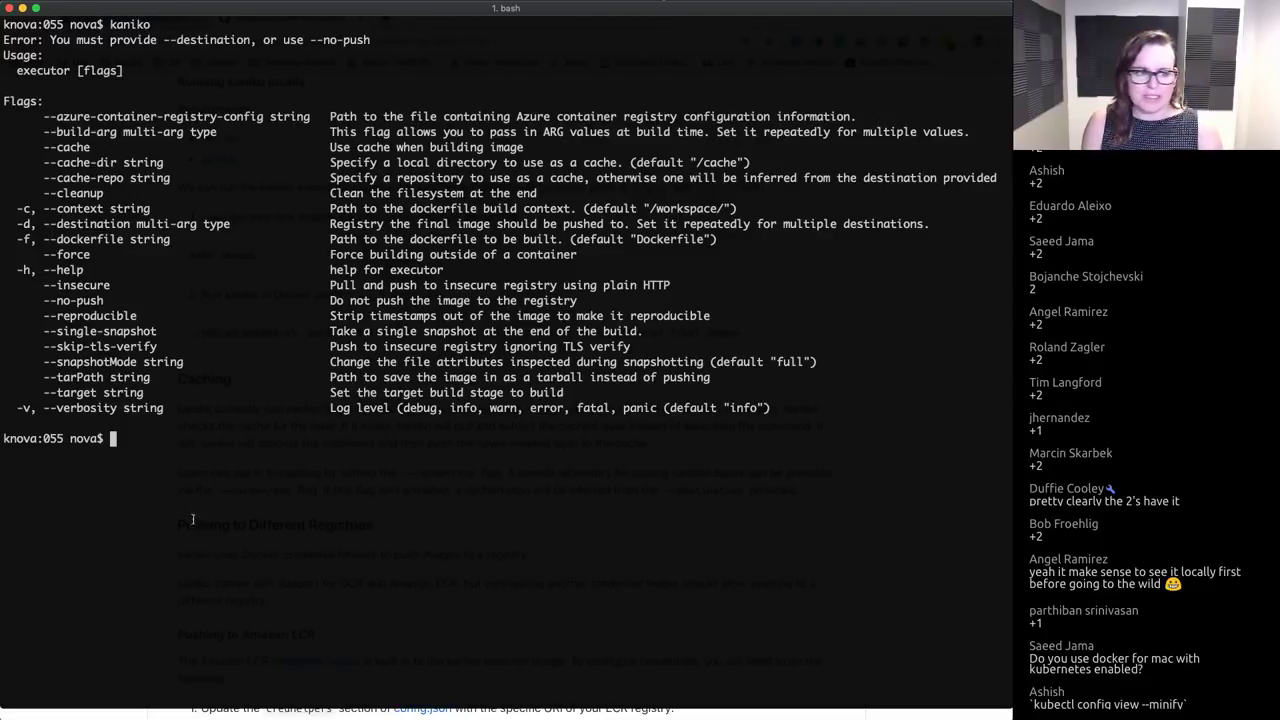
key("ctrl+l")
Step: Run 'k config view --minify' to show the kubernetes-admin config, then clear the screen
type("k config")
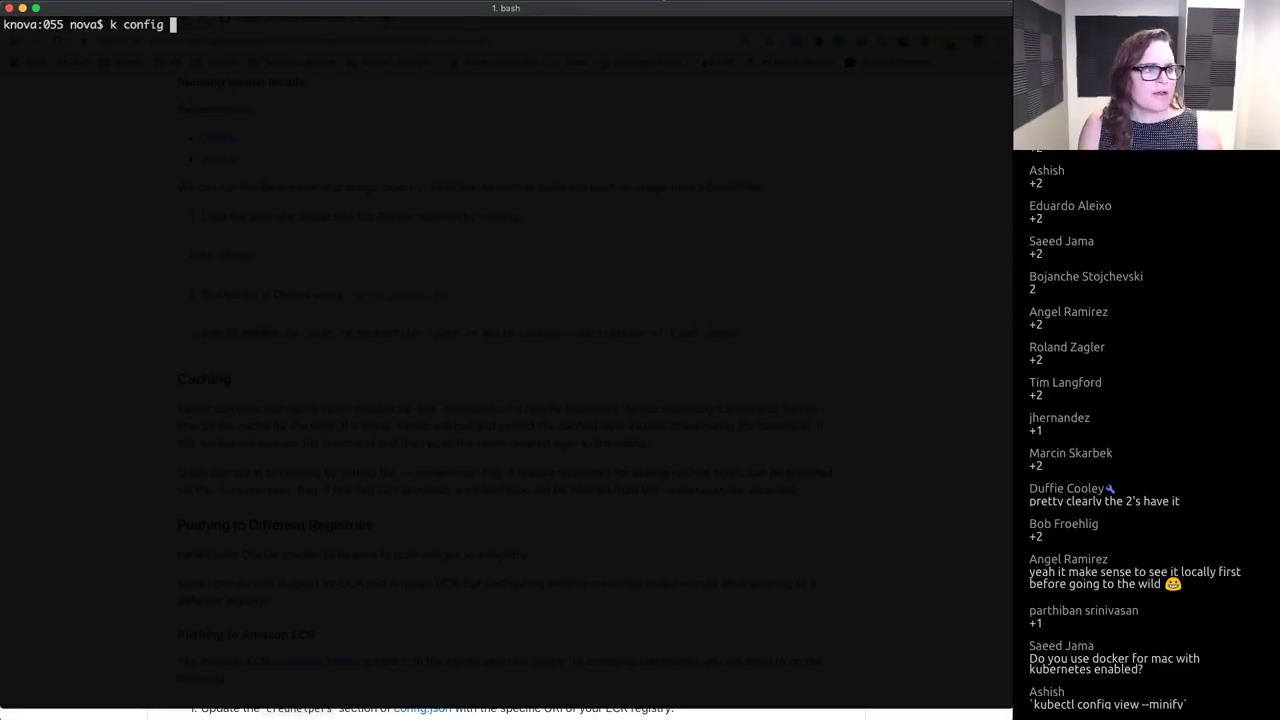
type(" view -")
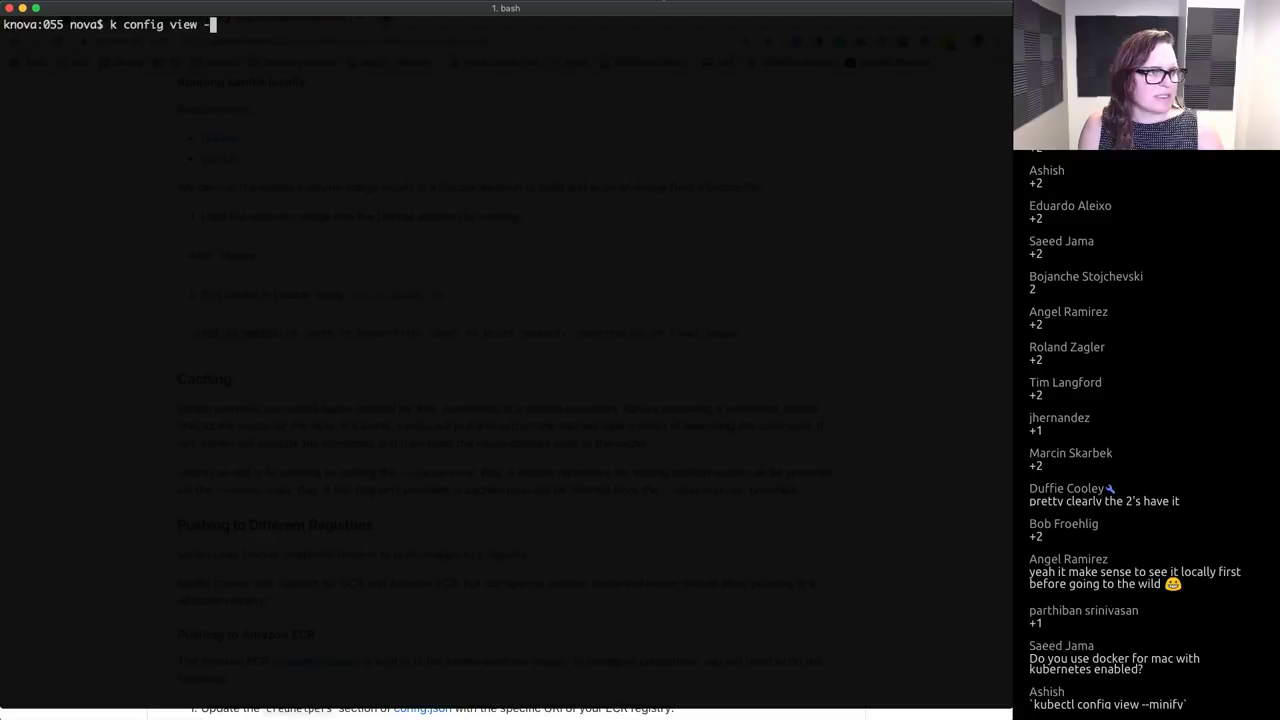
type("minify")
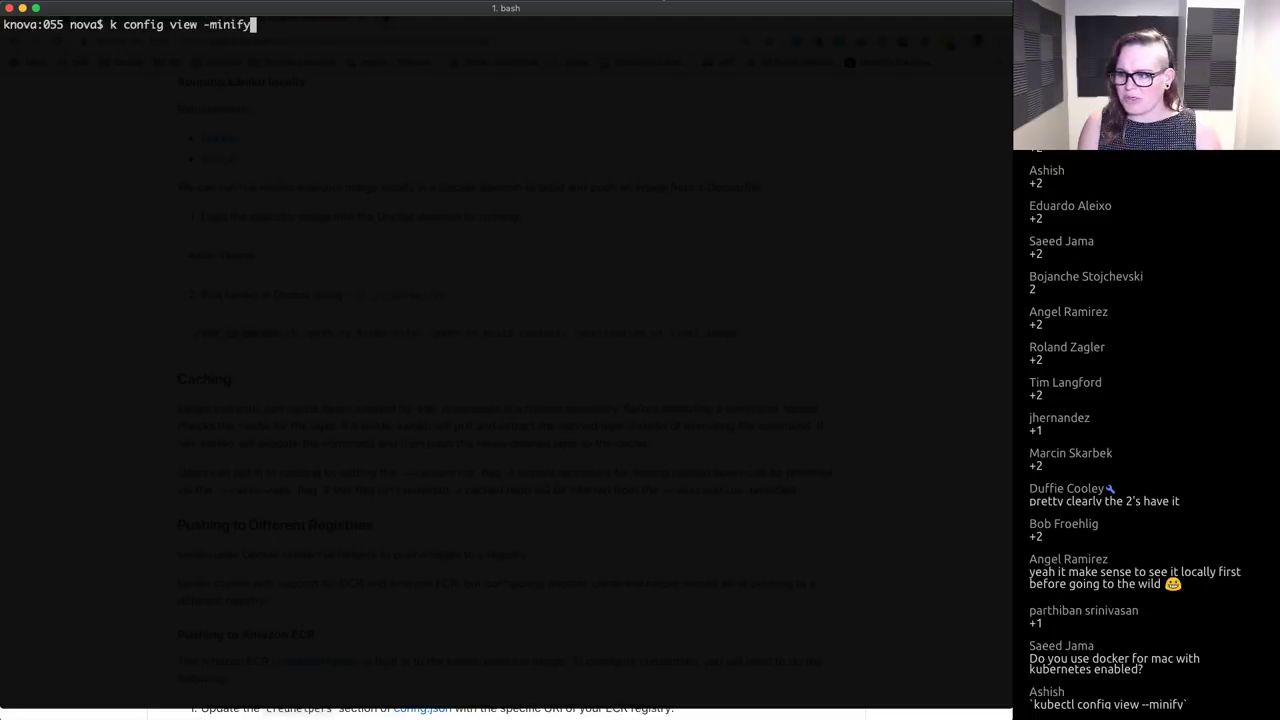
key("Left")
key("Left")
key("Left")
key("Left")
key("Left")
key("Left")
type("-")
key("Return")
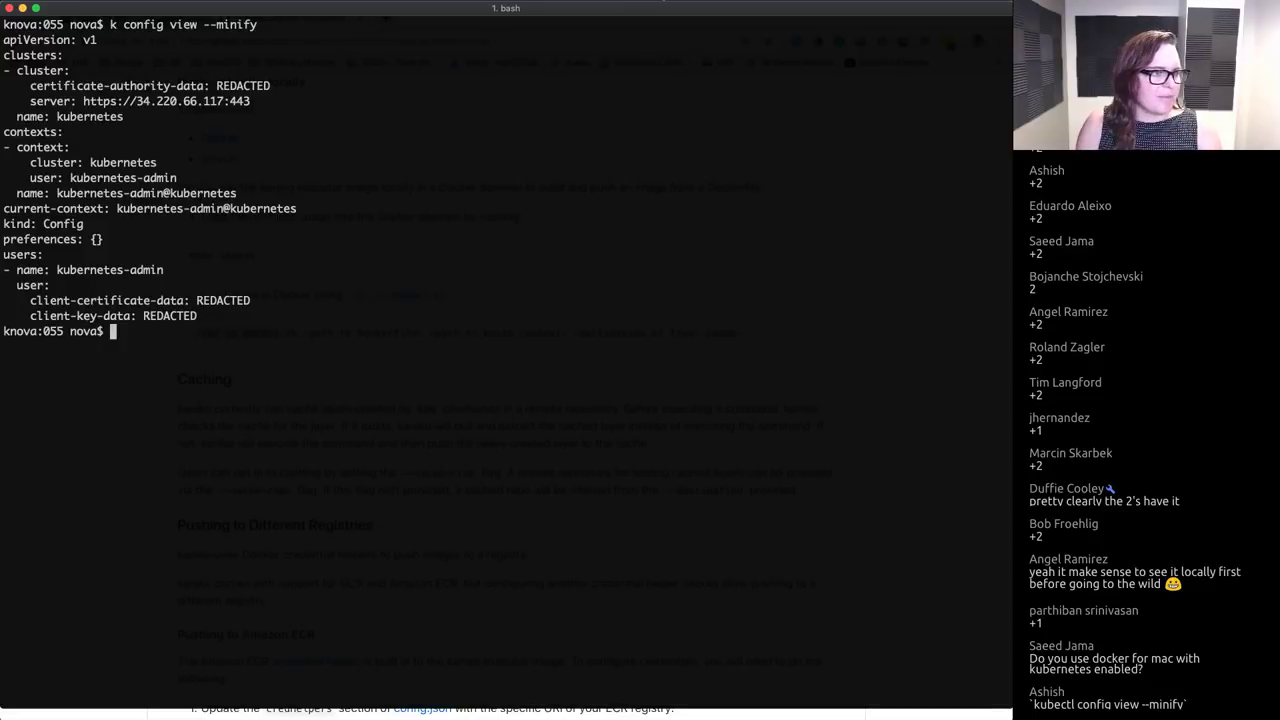
left_click_drag(219, 316, 3, 40)
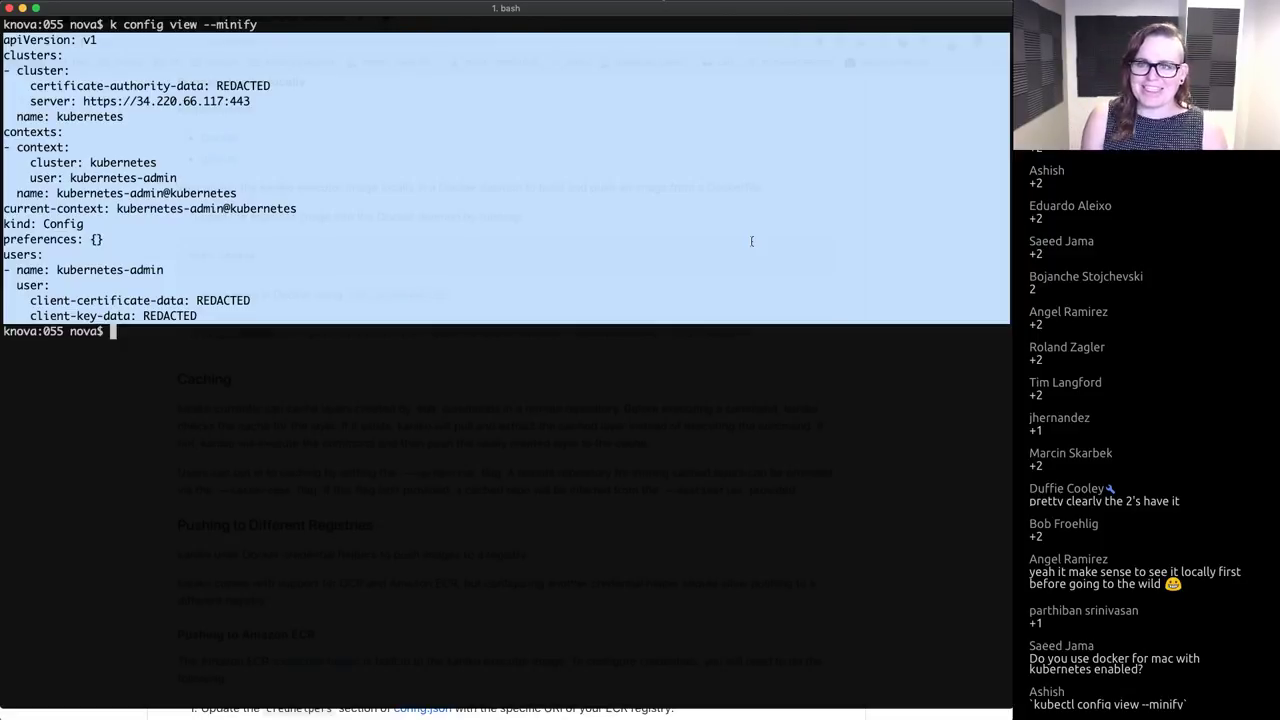
key("Return")
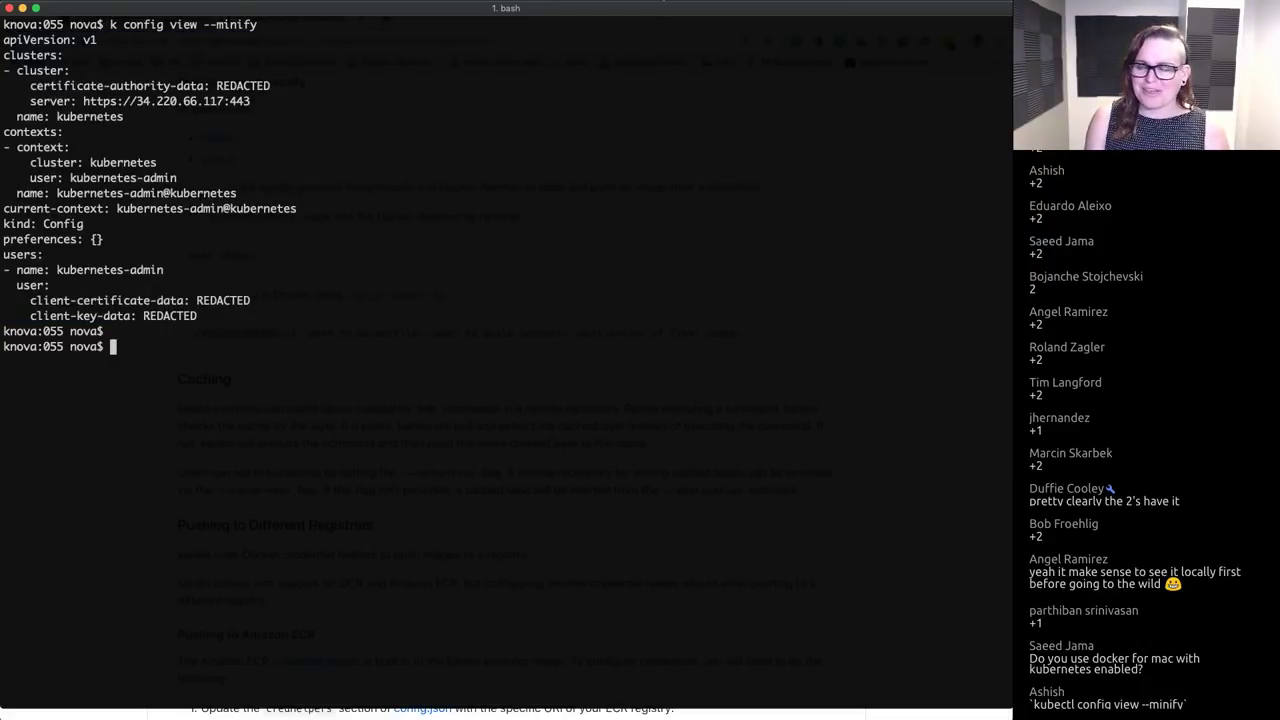
key("ctrl+l")
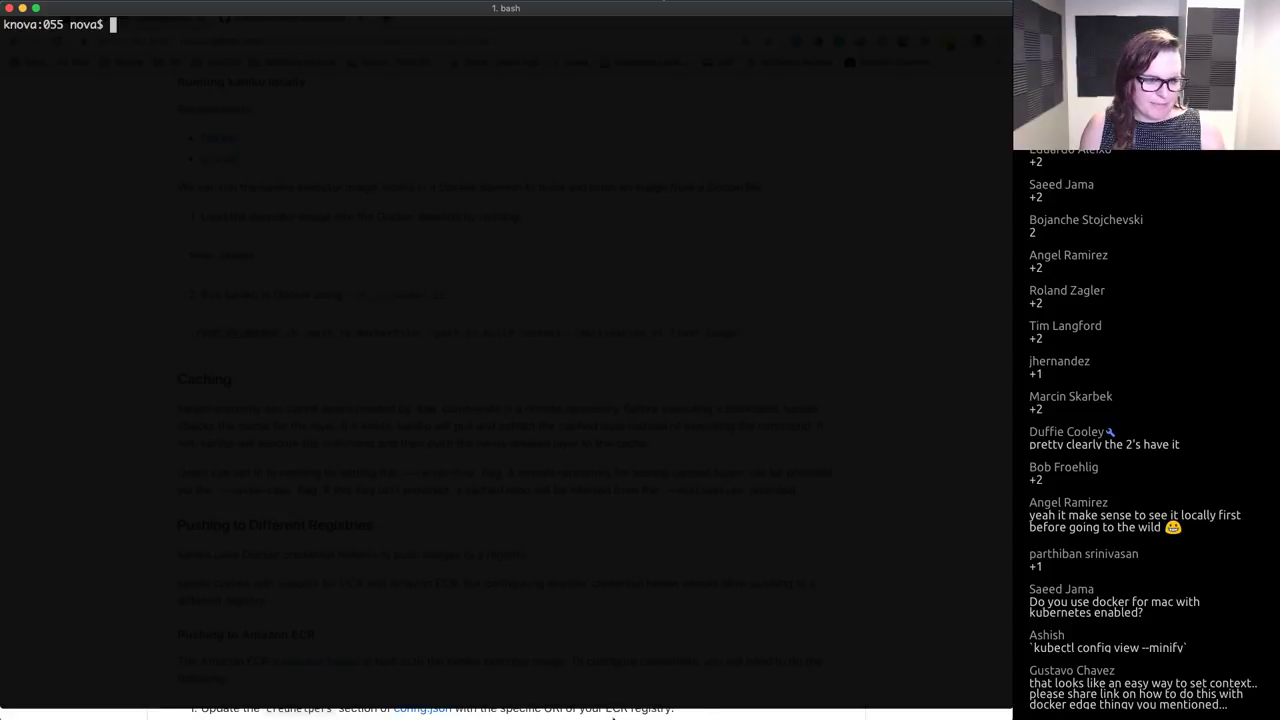
Step: Select the run_in_docker.sh script name in the README, then bring the terminal back
key("super+Tab")
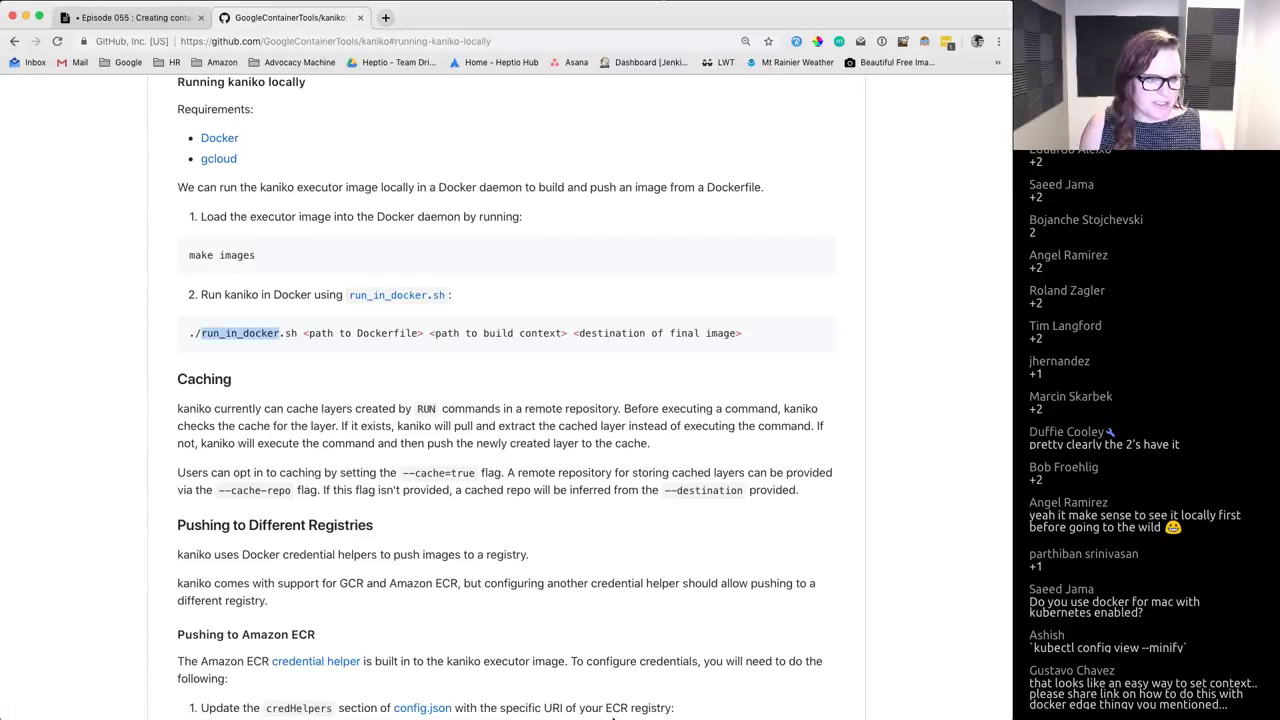
left_click(234, 333)
left_click_drag(200, 333, 297, 334)
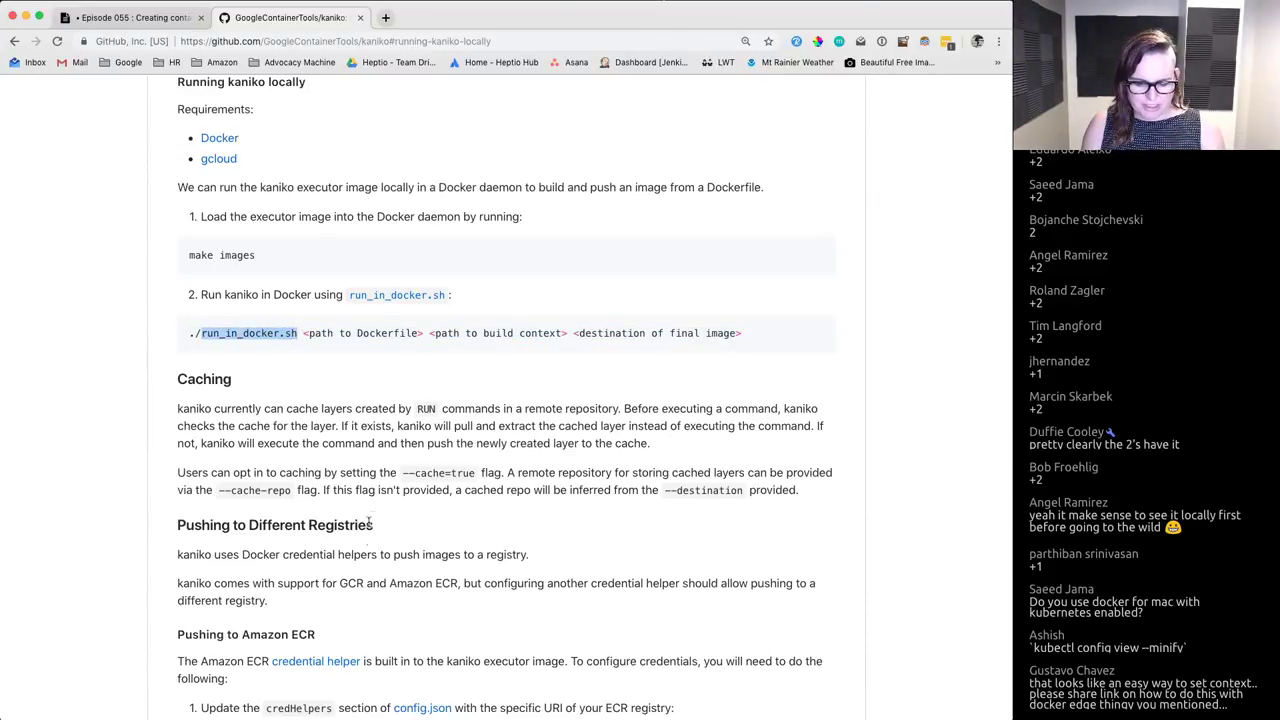
key("alt+space")
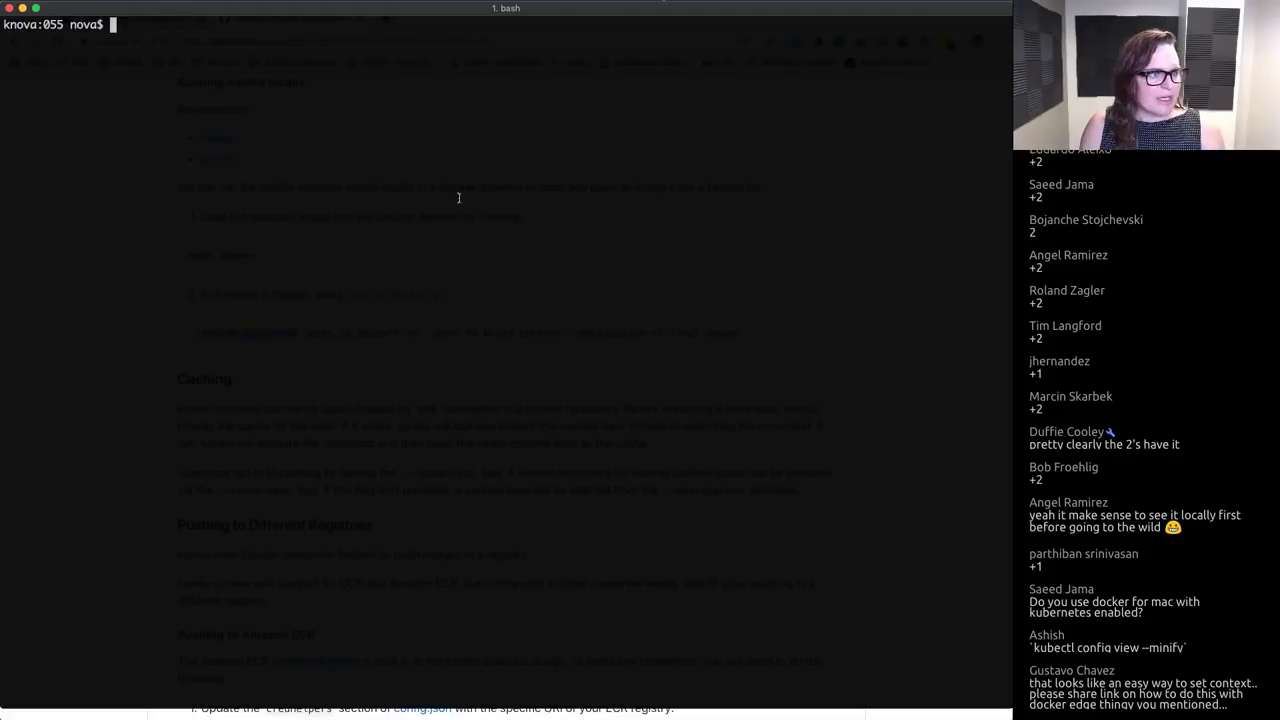
Step: Change into ~/go/src/github.com/GoogleContainerTools/kaniko using Tab completion
type("cd ~/go/")
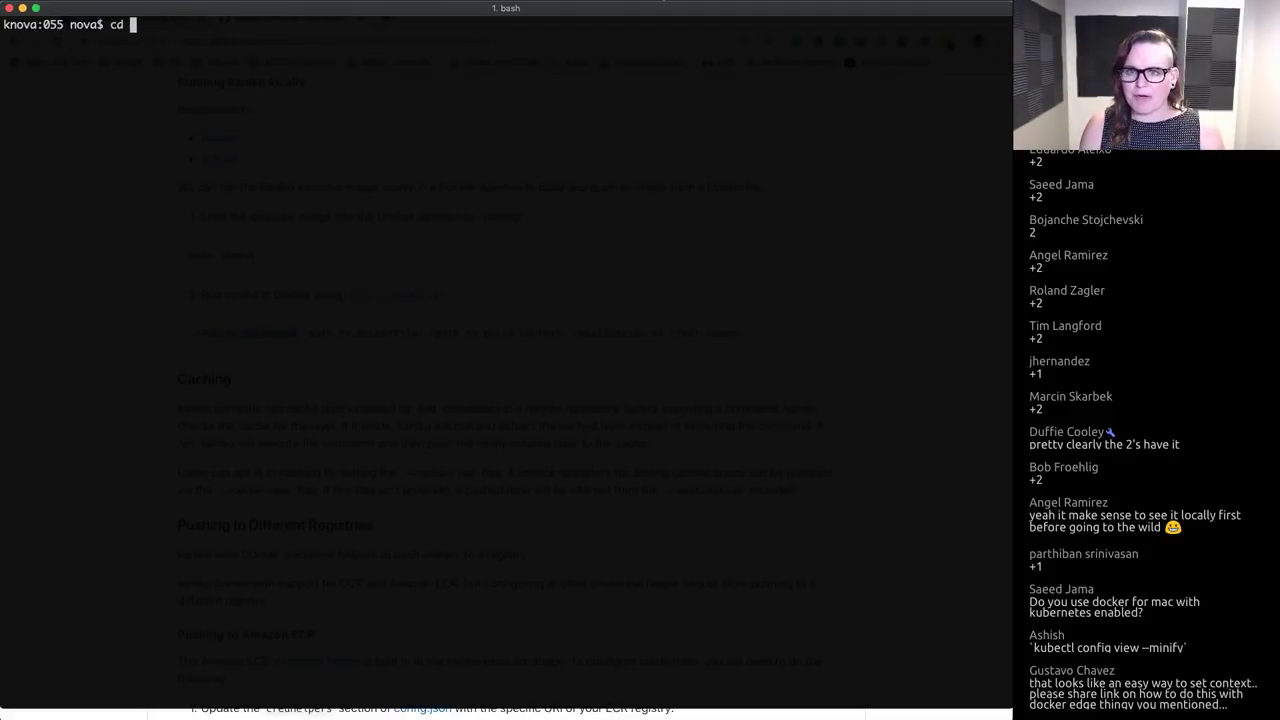
type("src/")
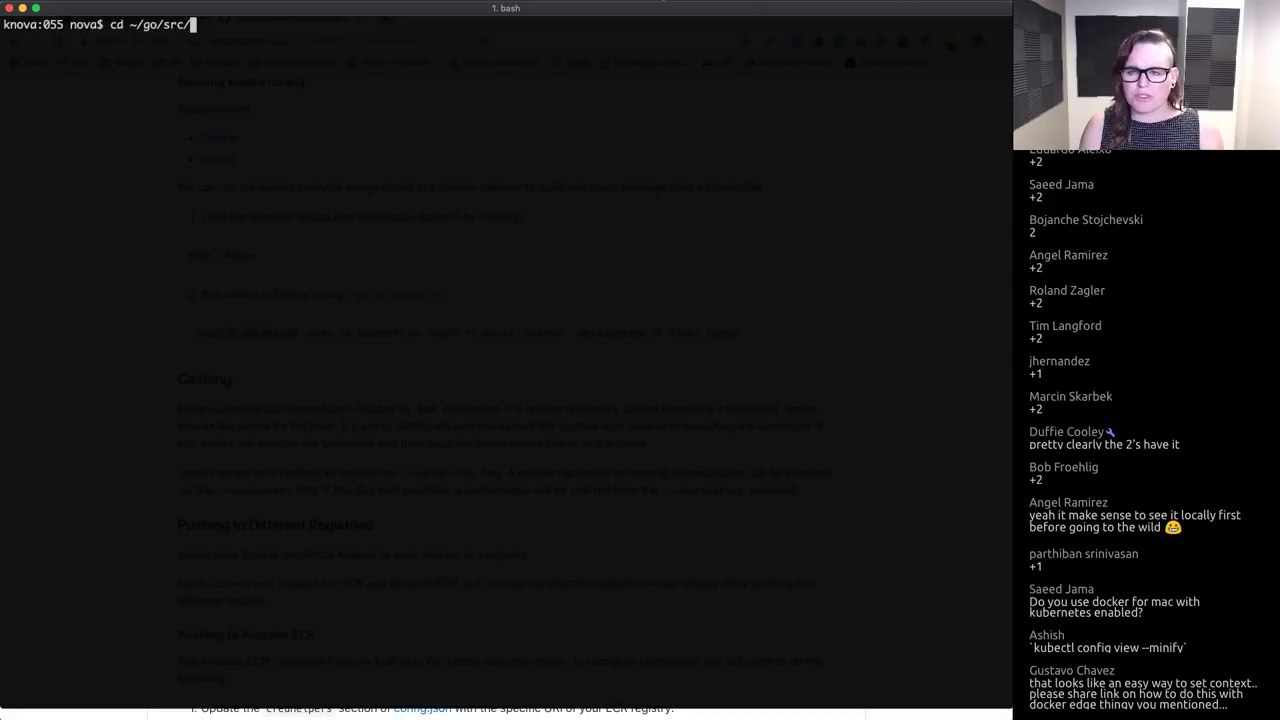
type("github.com/Go")
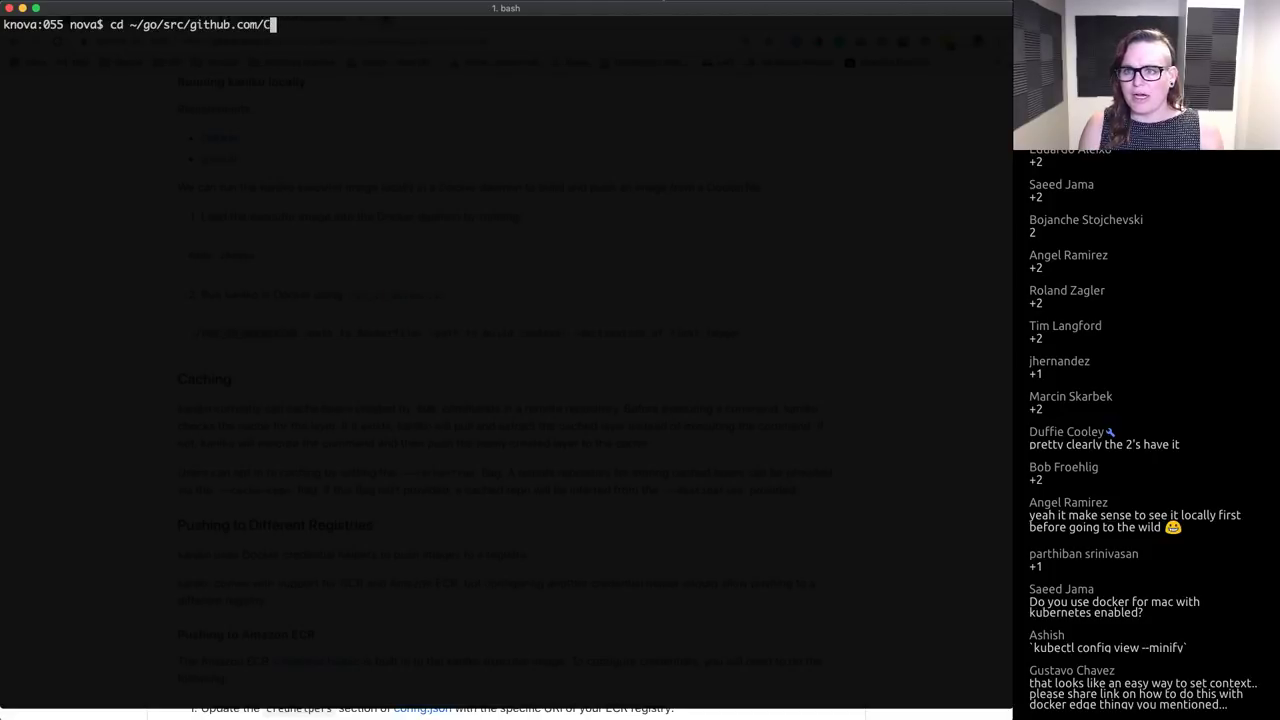
key("Tab")
type("k")
key("Tab")
key("Return")
Step: Clear the screen and open run_in_docker.sh in Emacs
key("ctrl+l")
type("emacs ru")
key("Tab")
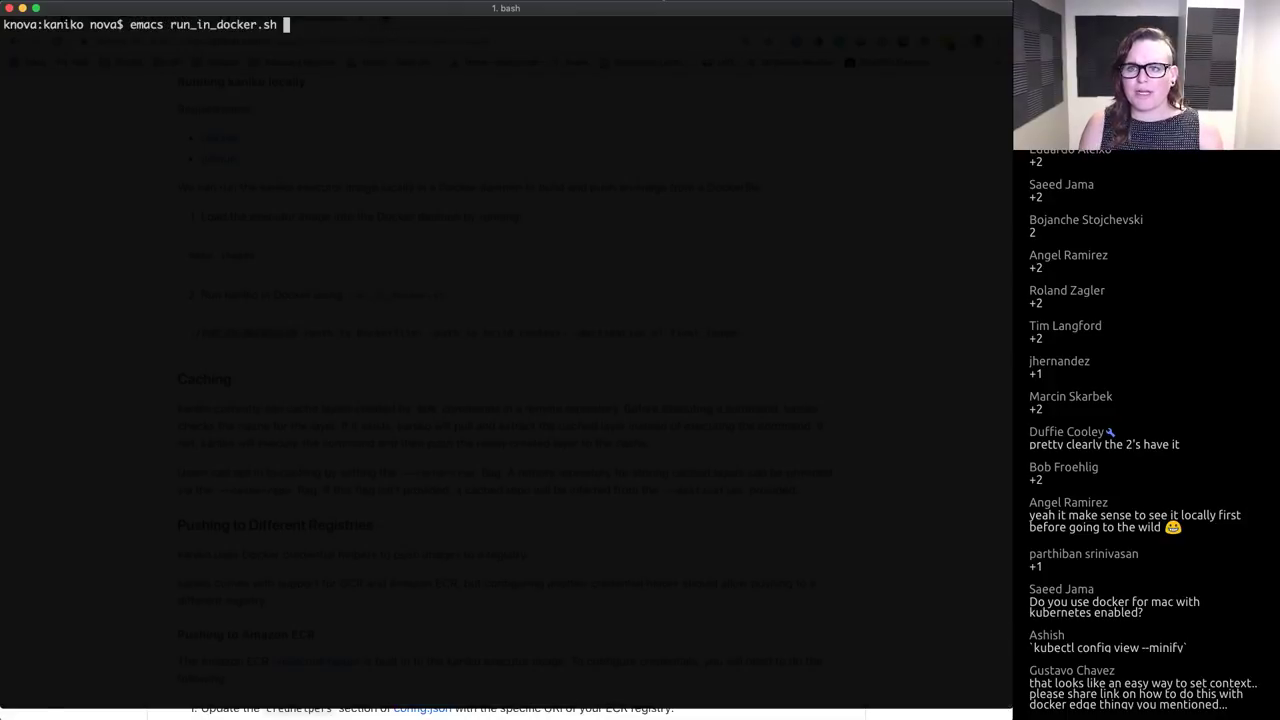
key("Return")
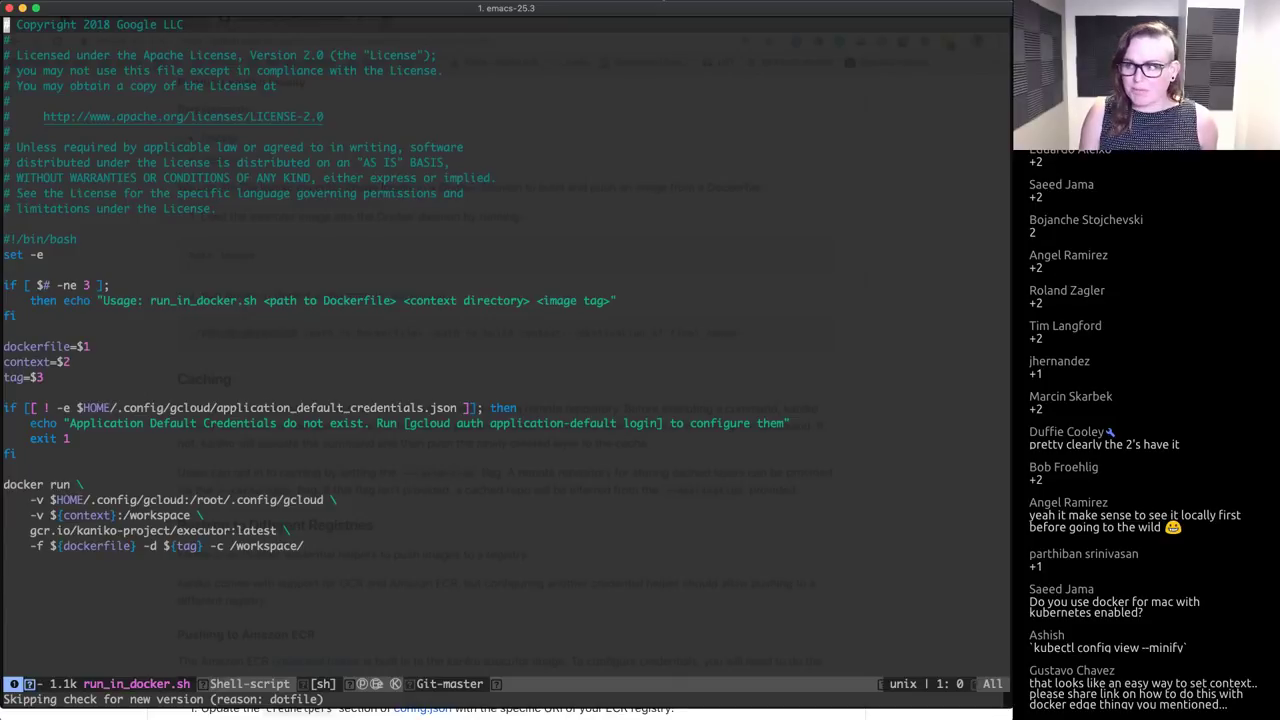
Step: Add an 'exit 1' line after the usage echo in the argument-count check
key("j")
key("j")
key("j")
key("j")
key("j")
key("j")
key("j")
key("j")
key("j")
key("j")
key("j")
key("j")
key("j")
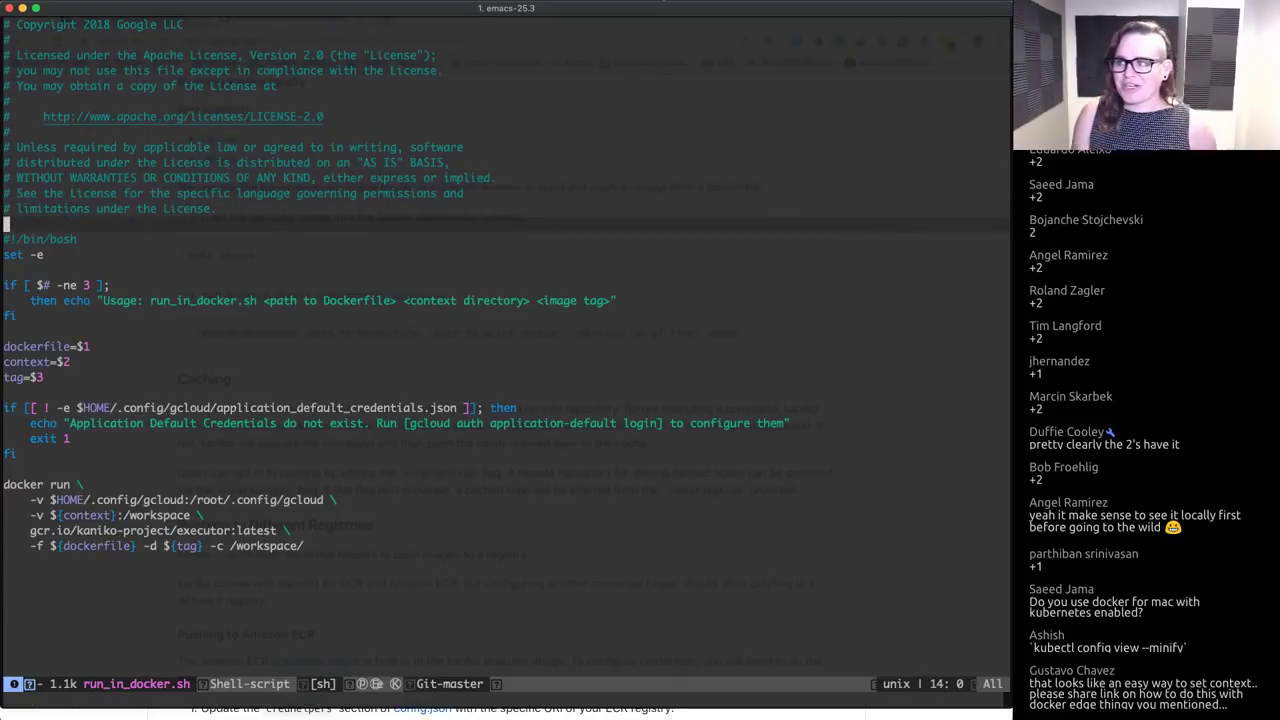
key("j")
key("j")
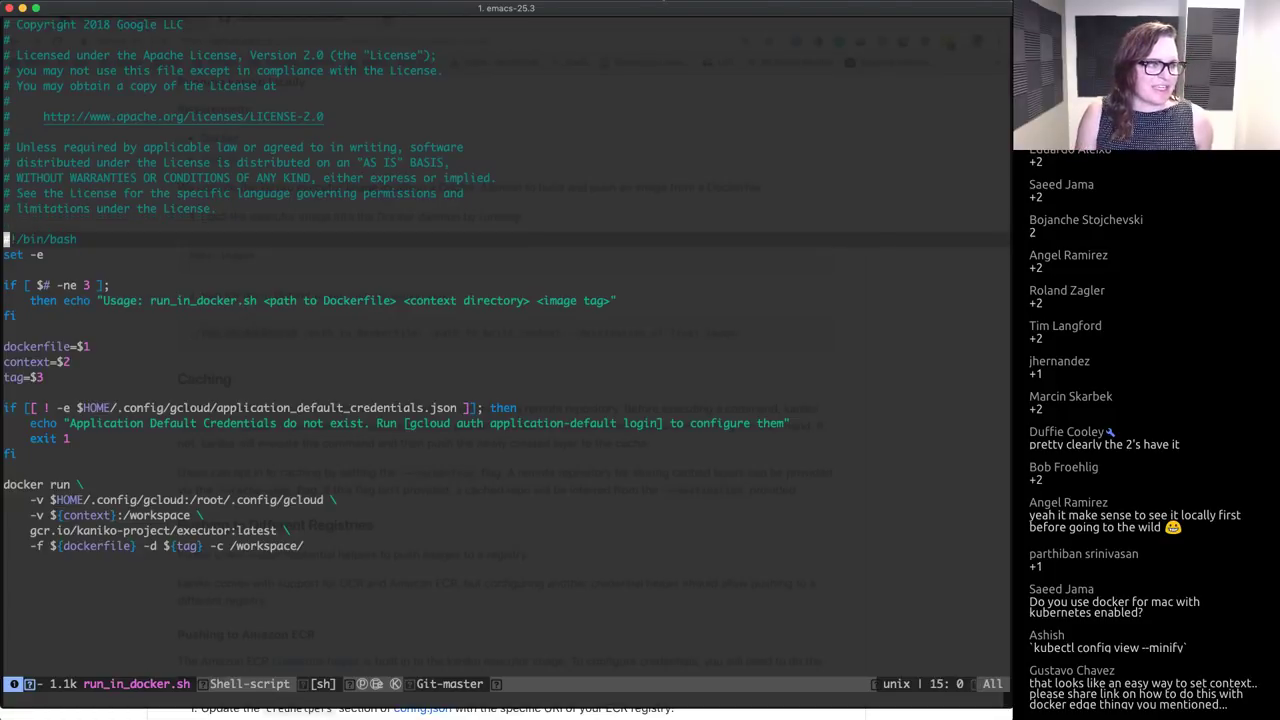
key("j")
key("j")
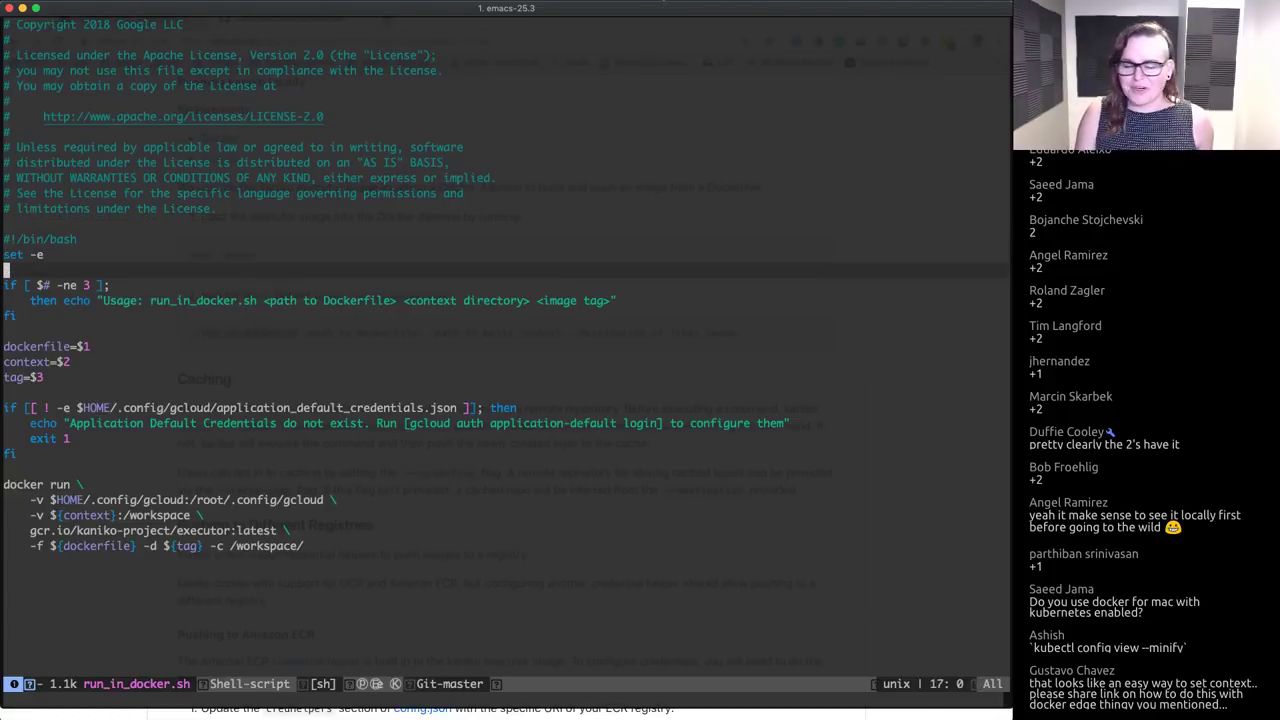
key("k")
key("k")
key("j")
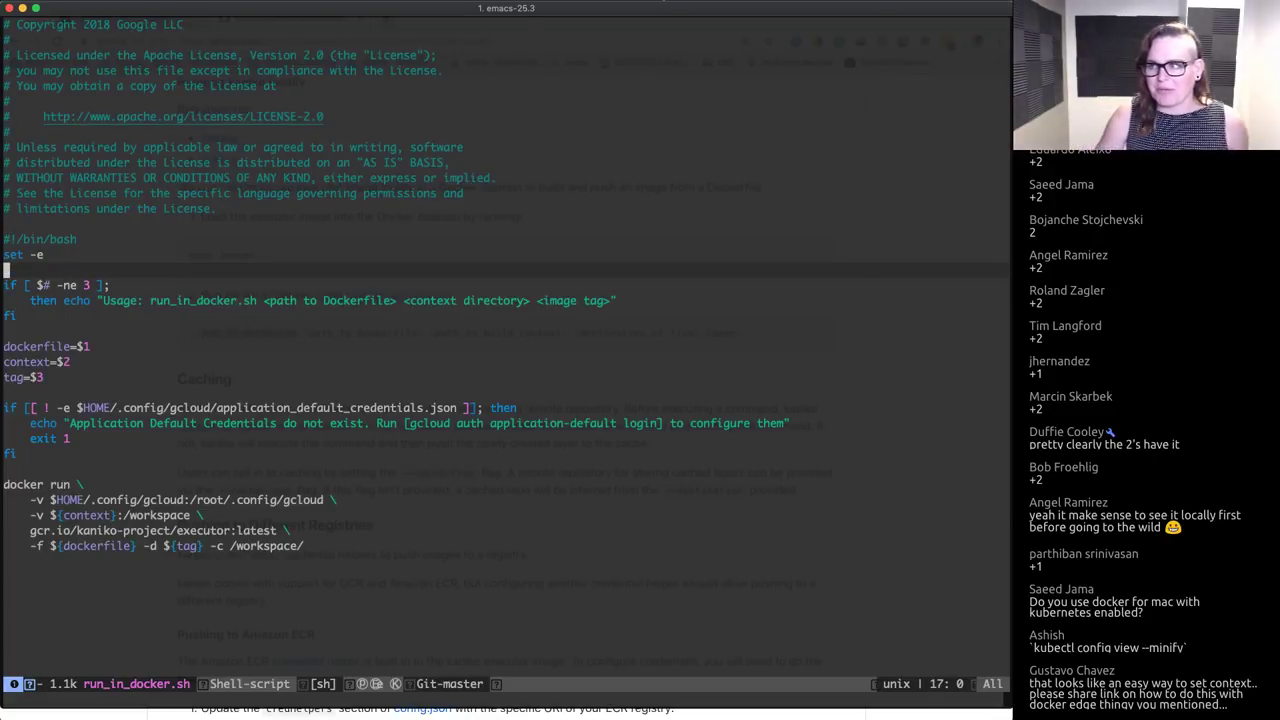
key("j")
key("j")
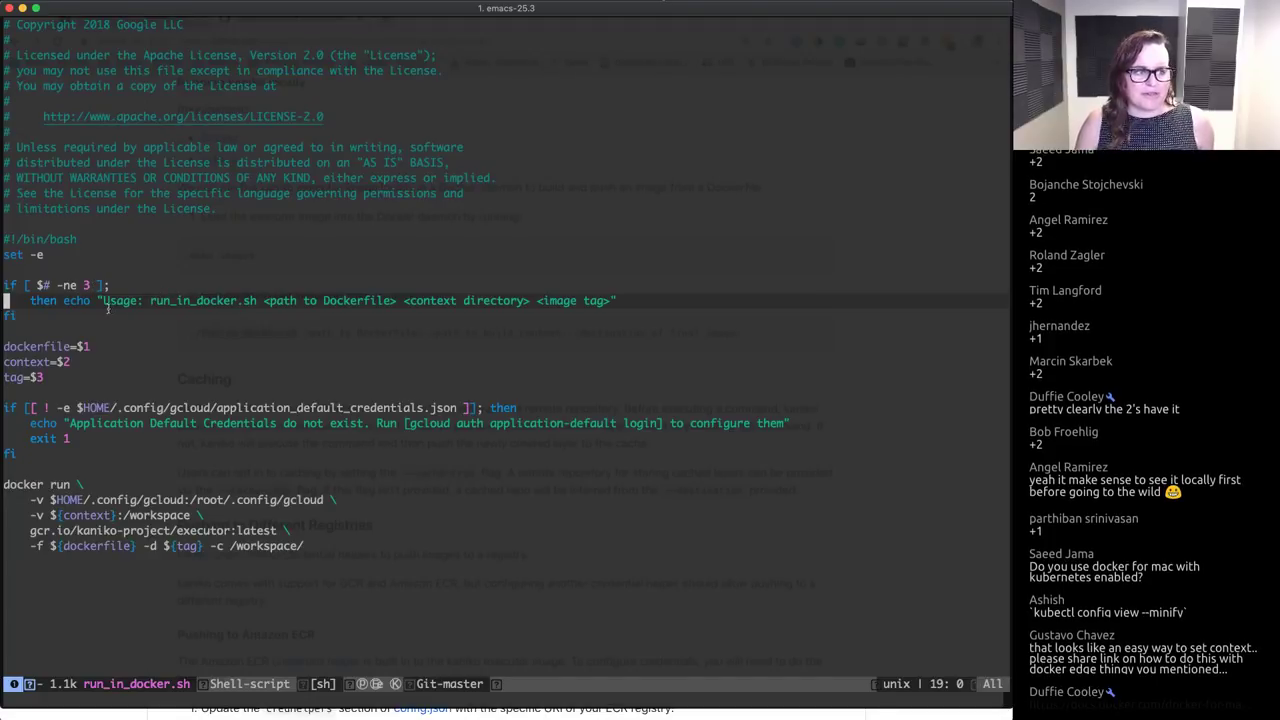
key("Down")
key("Down")
key("Up")
Step: Indent the 'then echo' line and move down to the tag=$3 assignment
key("Up")
key("ctrl+e")
key("Return")
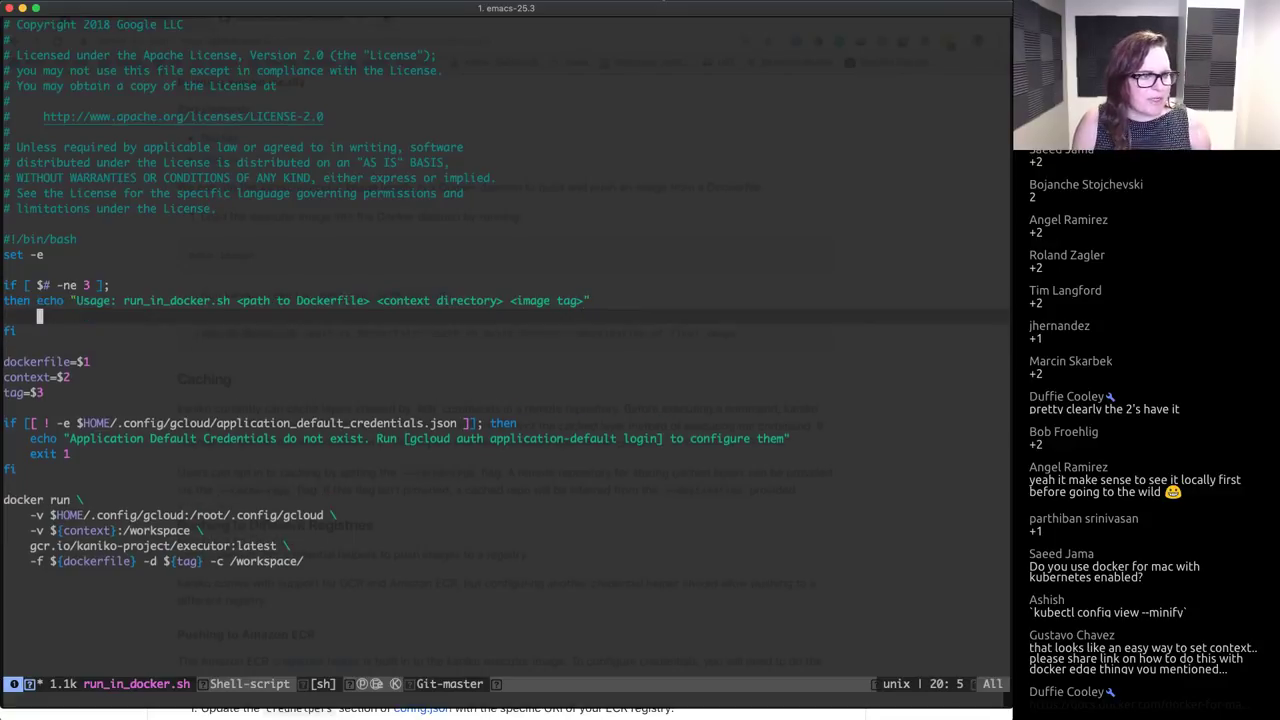
type("exit 1")
key("Up")
key("ctrl+a")
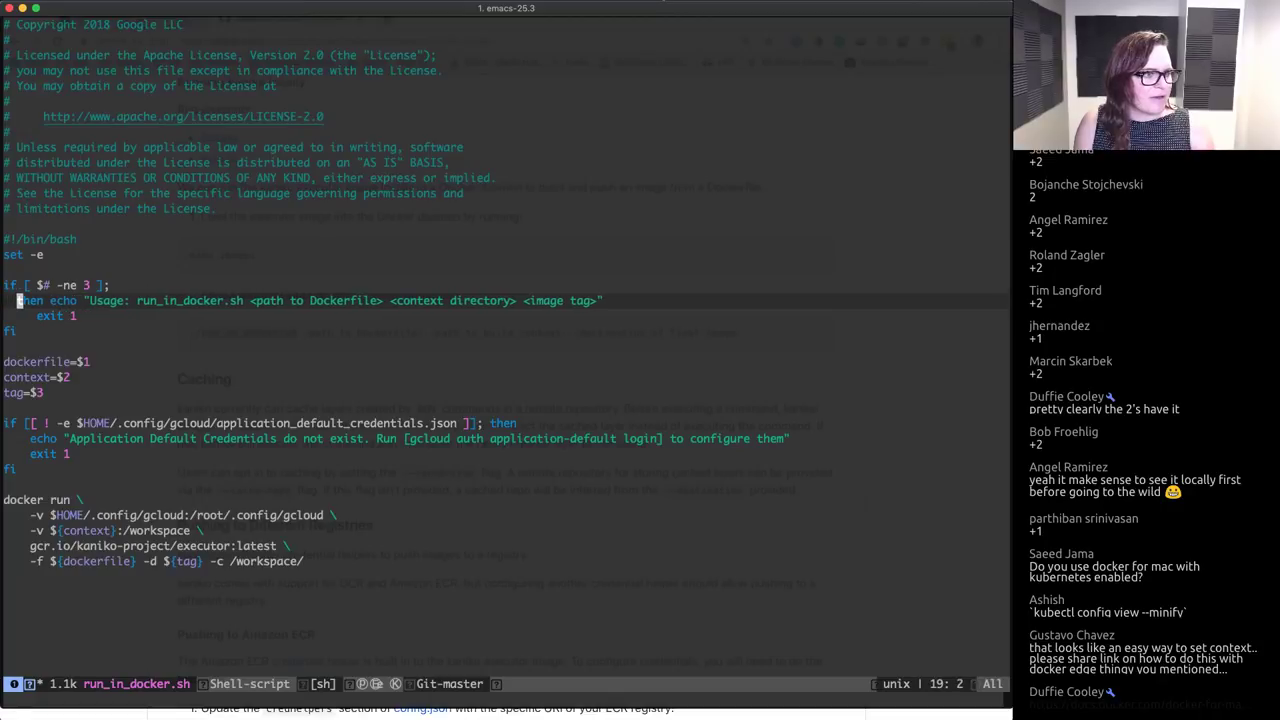
key("Down")
key("Down")
key("Down")
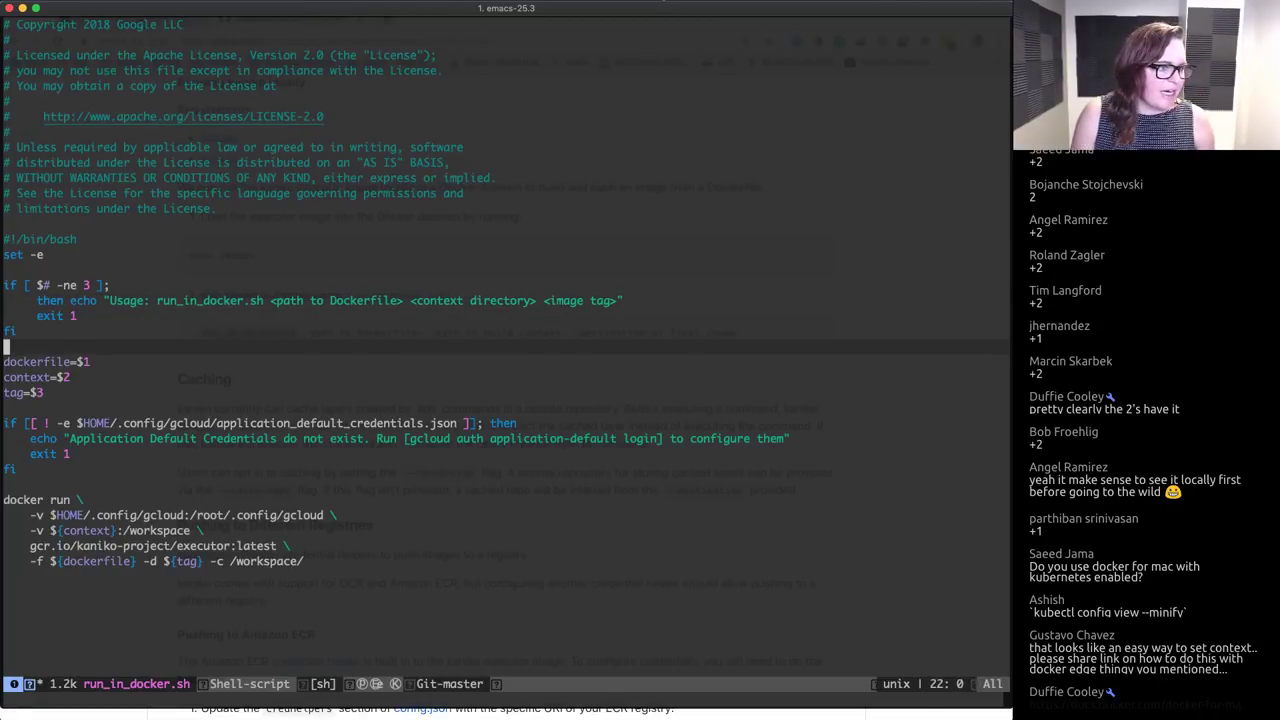
key("Down")
key("Down")
key("Down")
key("Up")
key("Right")
key("Right")
key("Right")
key("Right")
key("Right")
key("Down")
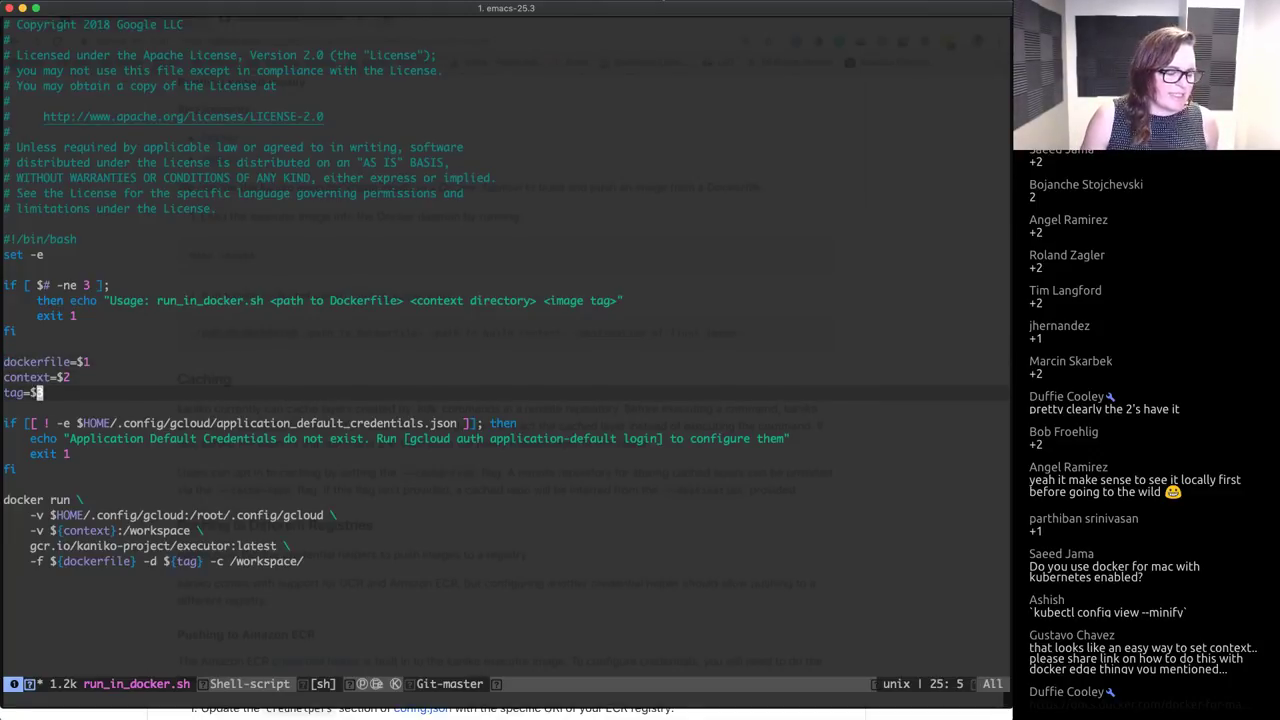
key("Down")
key("Down")
key("Down")
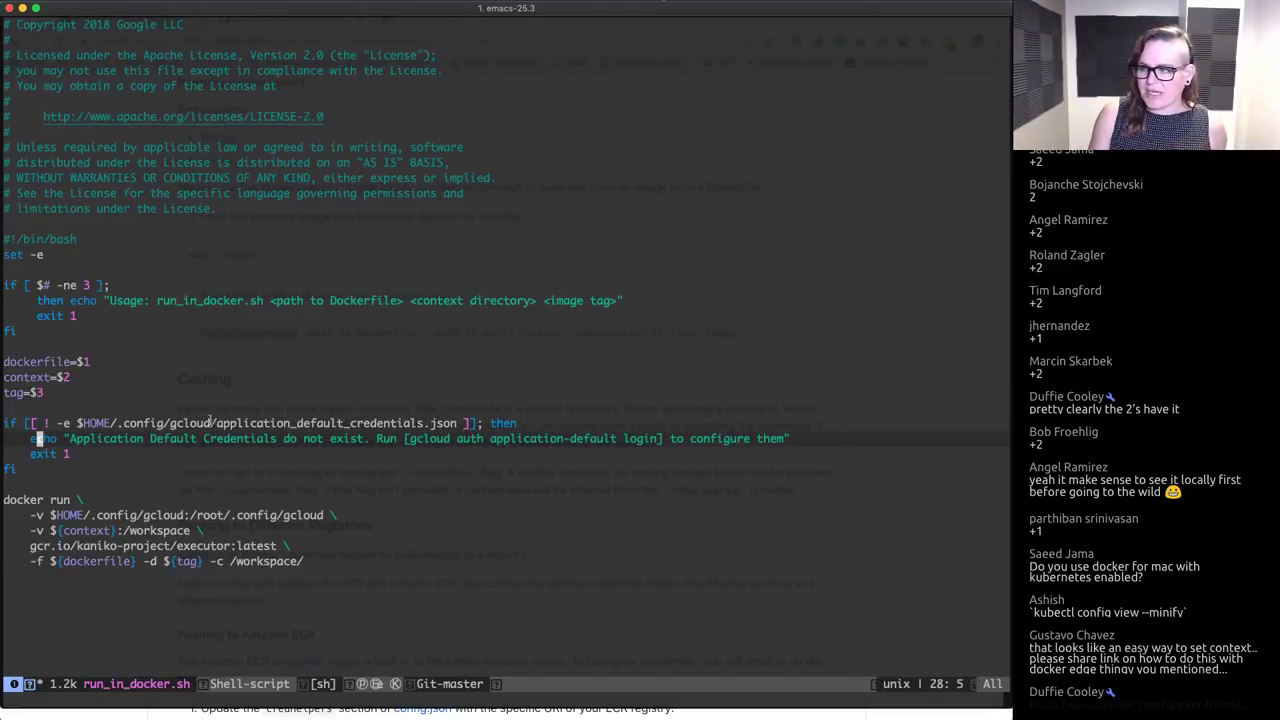
left_click(158, 423)
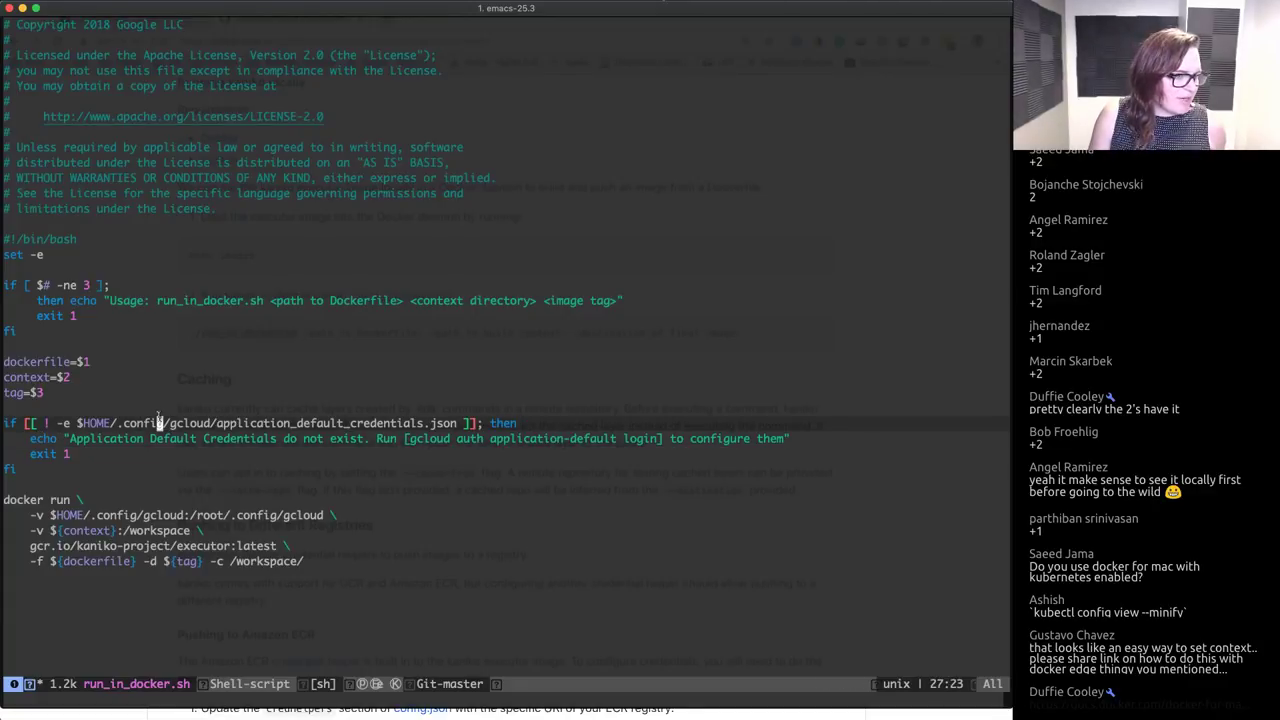
left_click_drag(346, 423, 428, 423)
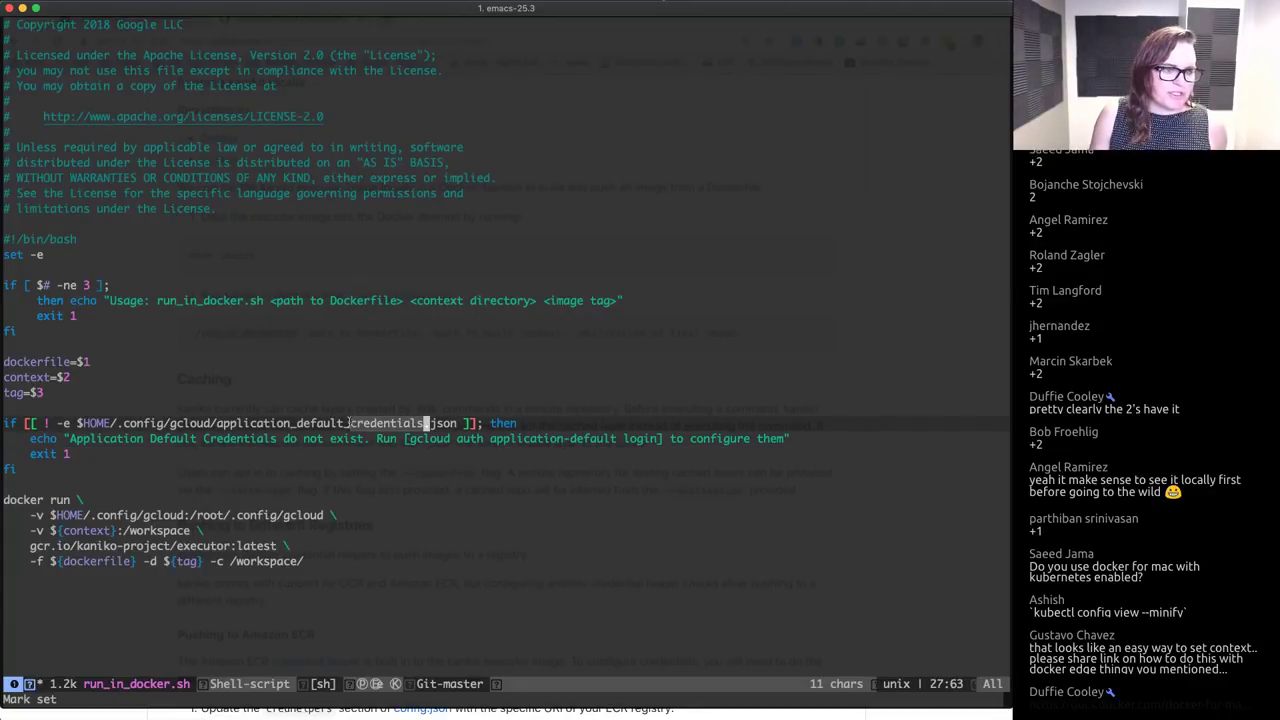
double_click(289, 438)
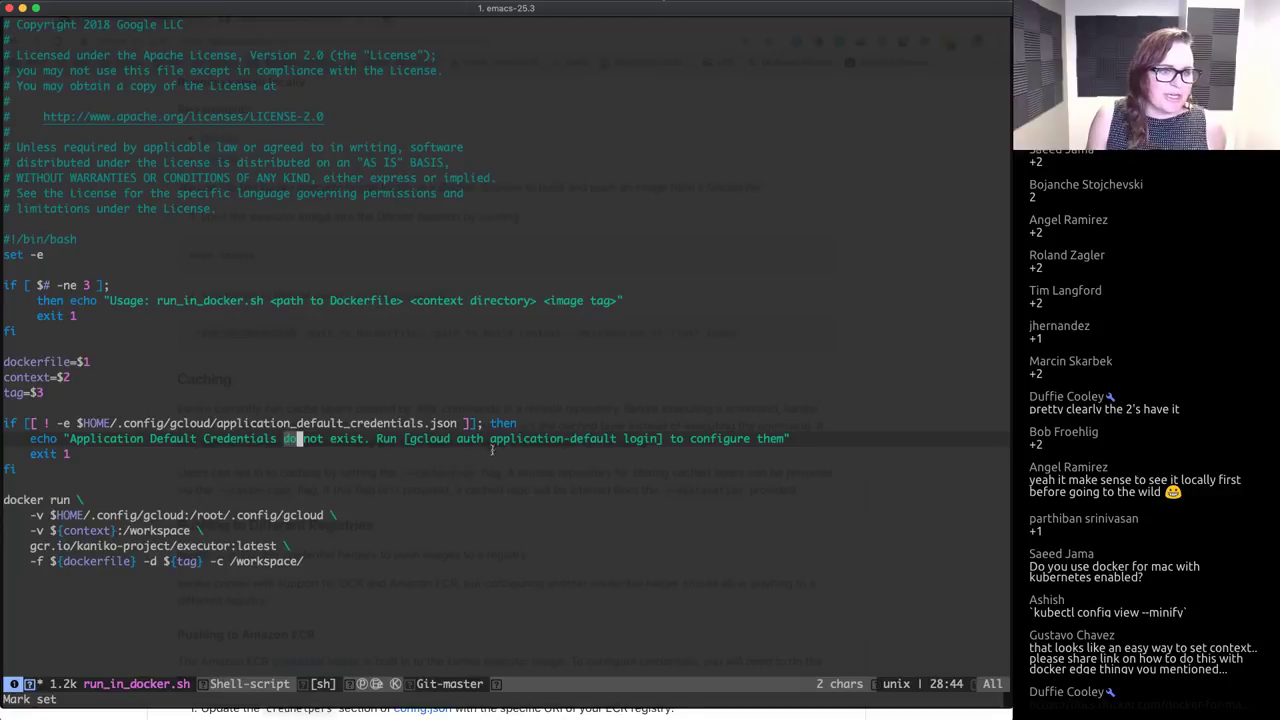
double_click(407, 438)
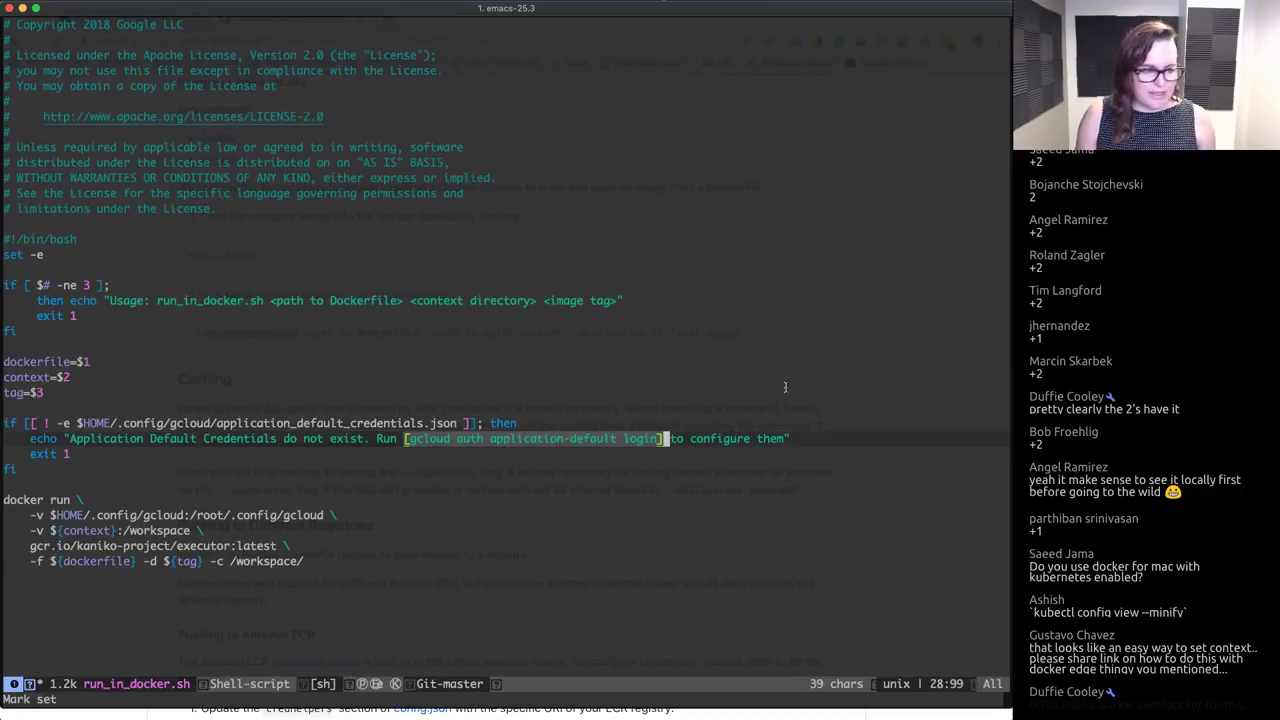
key("ctrl+g")
key("Down")
key("Down")
key("Down")
key("Down")
key("Down")
key("Up")
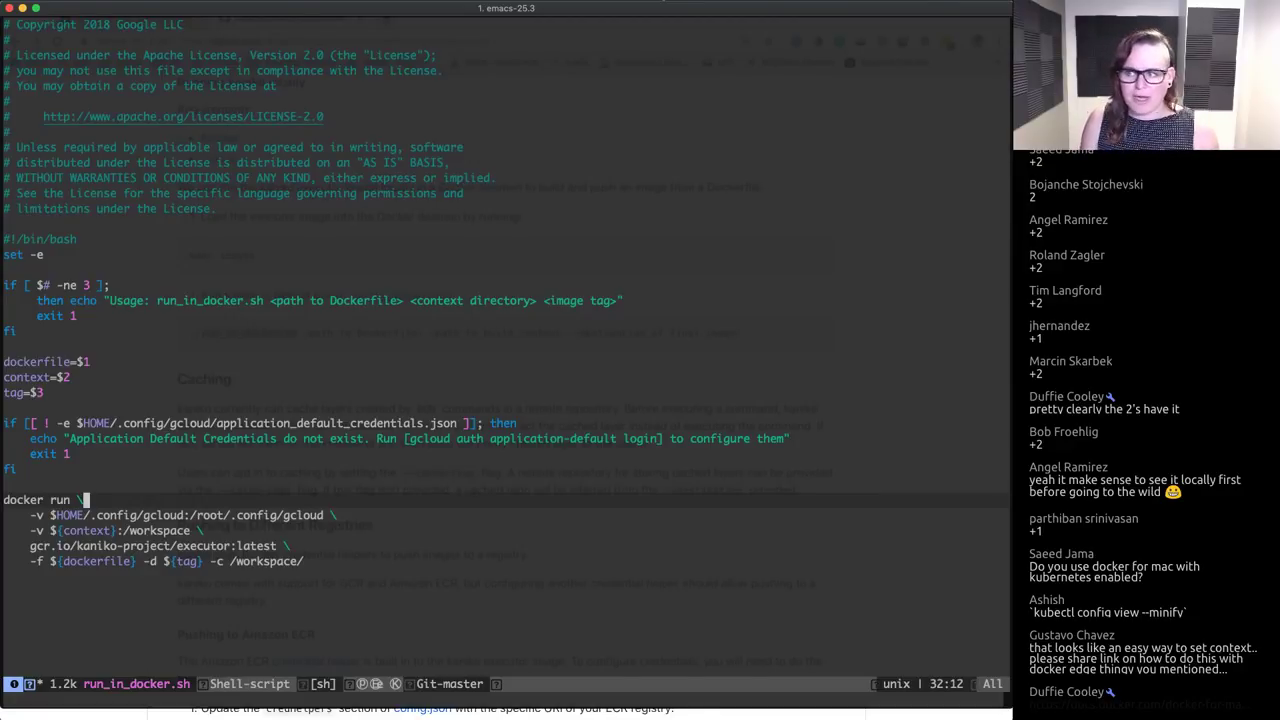
key("Left")
key("Left")
key("Down")
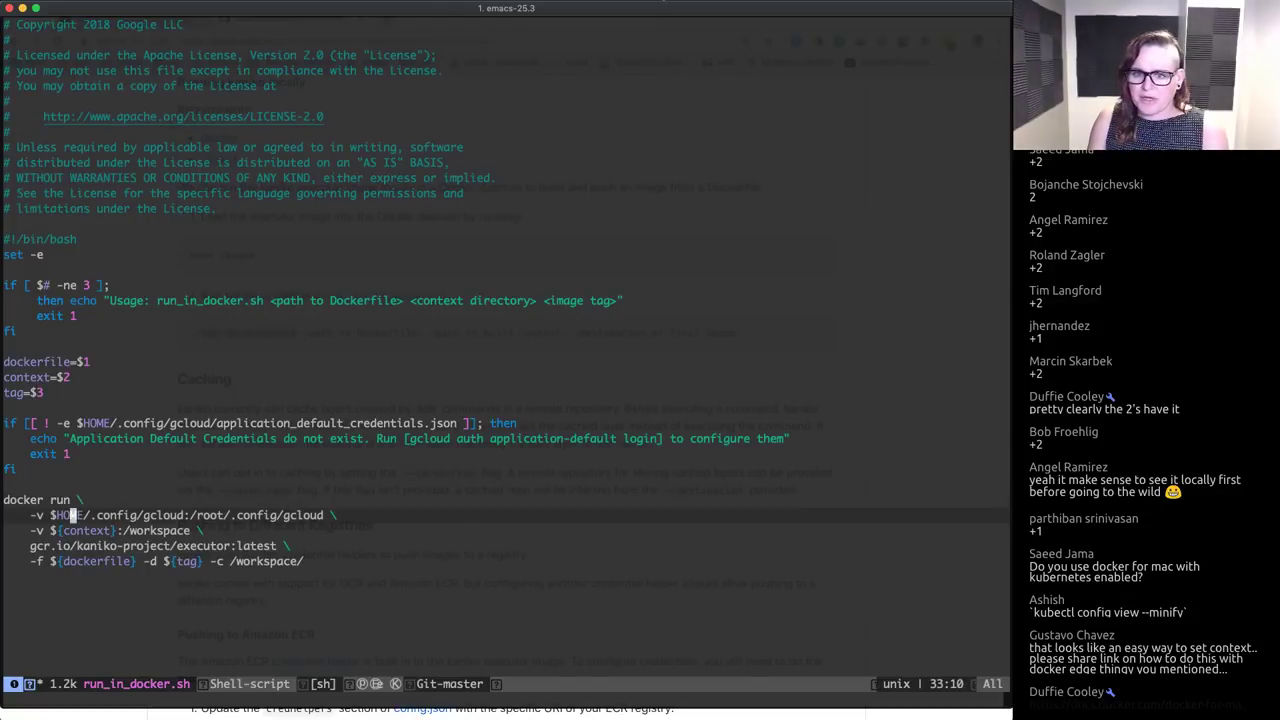
key("Right")
key("Right")
key("Left")
key("Left")
key("Left")
key("Right")
key("Right")
key("Right")
key("Left")
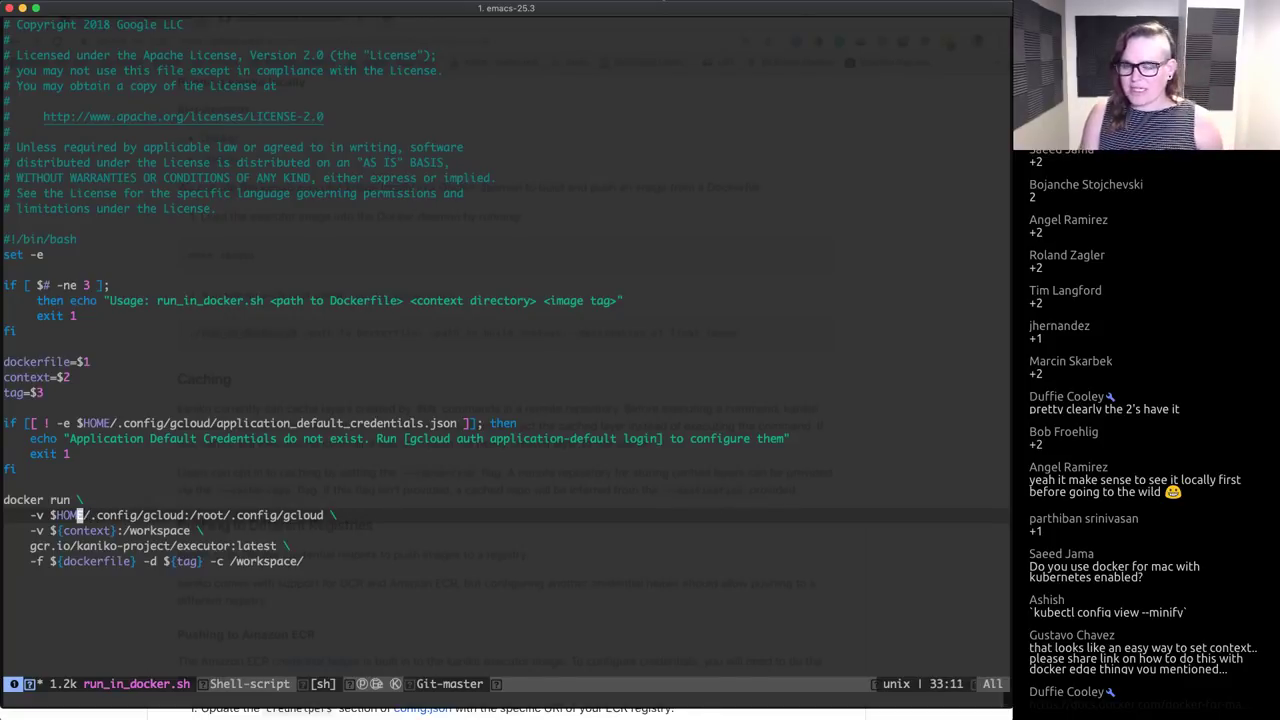
key("Right")
key("Right")
key("Right")
key("Right")
key("Right")
key("Right")
key("Right")
key("Right")
key("Right")
key("Right")
key("Right")
key("Right")
key("Right")
key("Right")
key("Right")
key("Right")
key("Right")
key("Right")
key("Right")
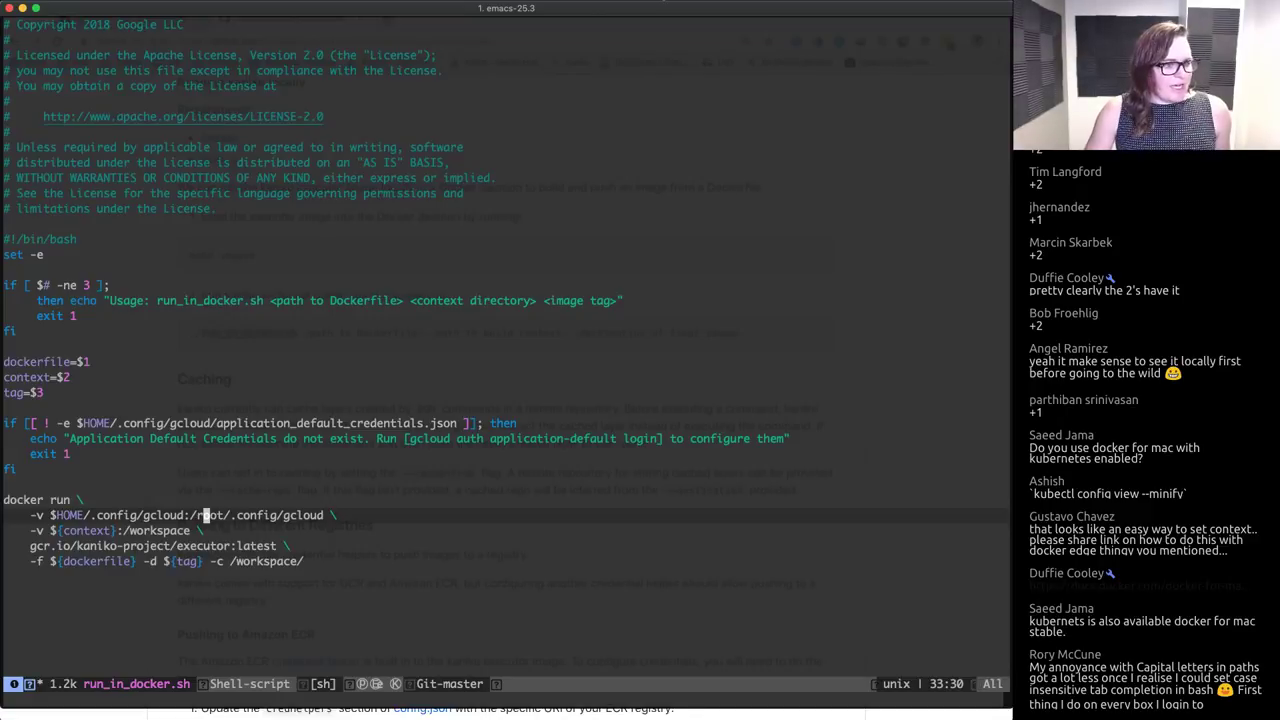
Step: Point out the gcloud config mount and the ${context}:/workspace mount in the docker run block
left_click(203, 530)
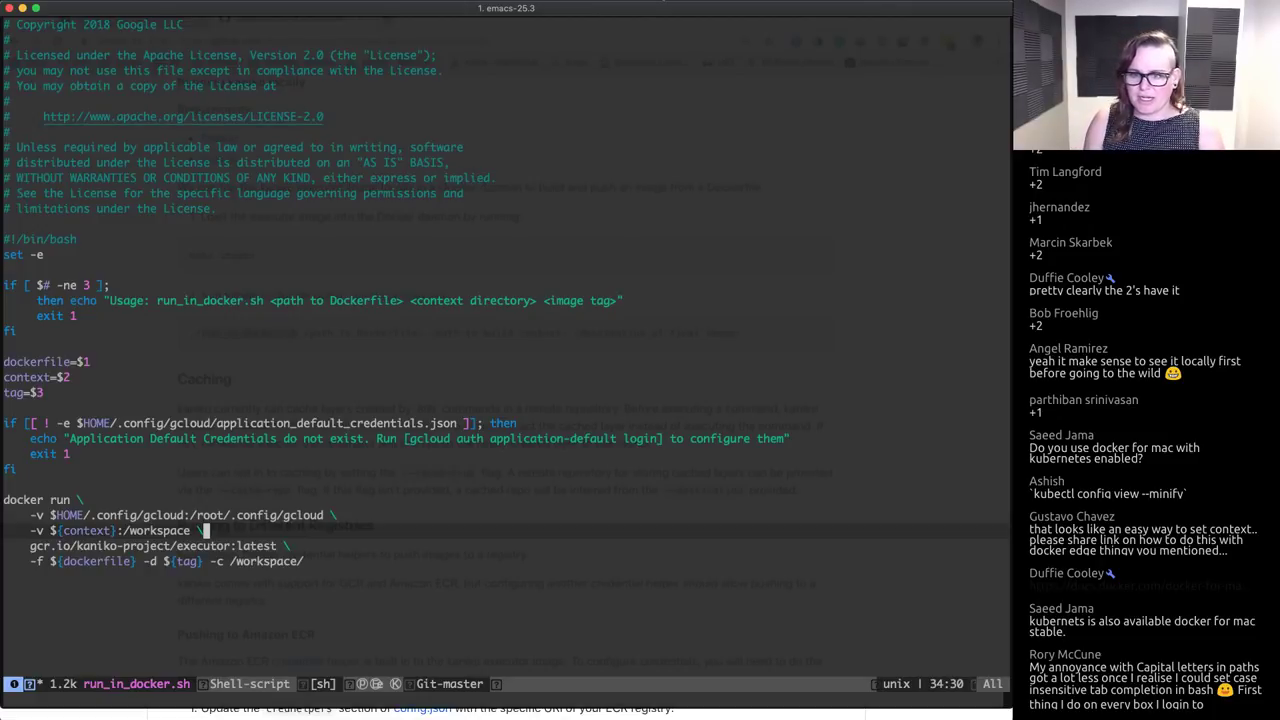
left_click(205, 515)
left_click(205, 530)
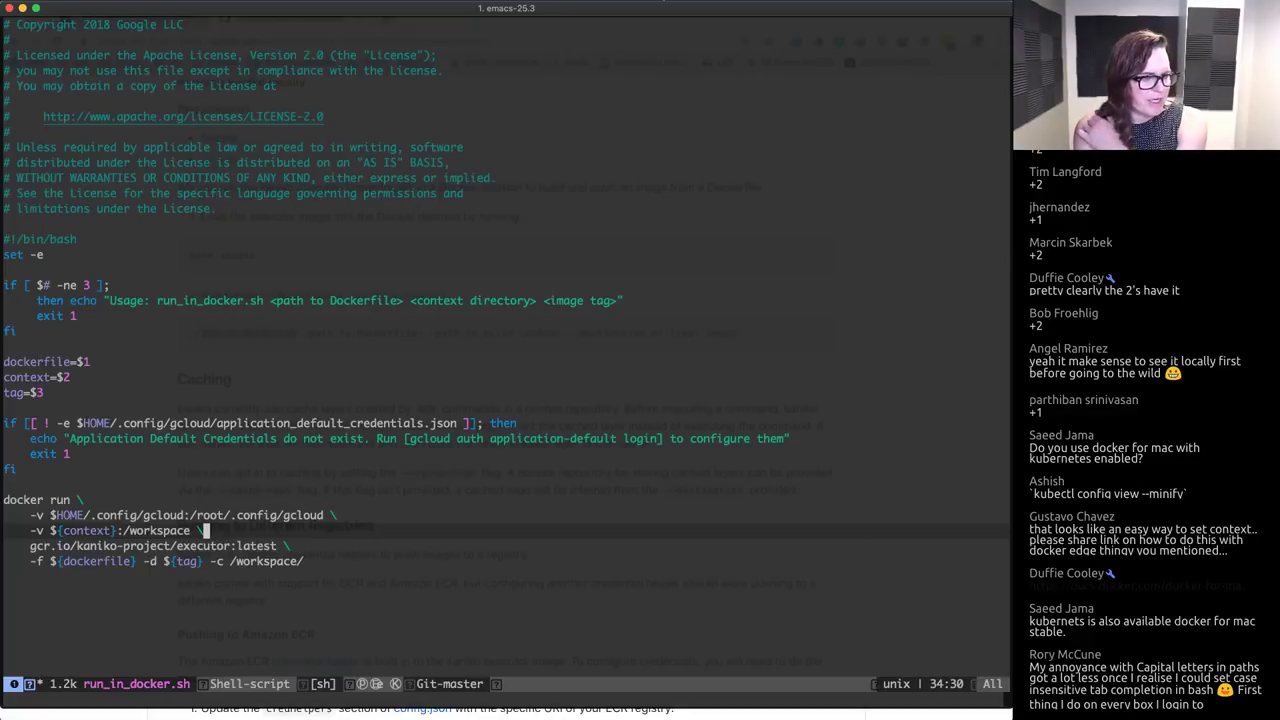
Step: Walk through the ${dockerfile}, ${tag} and -c /workspace/ arguments, then quit Emacs with C-x C-c
left_click(206, 545)
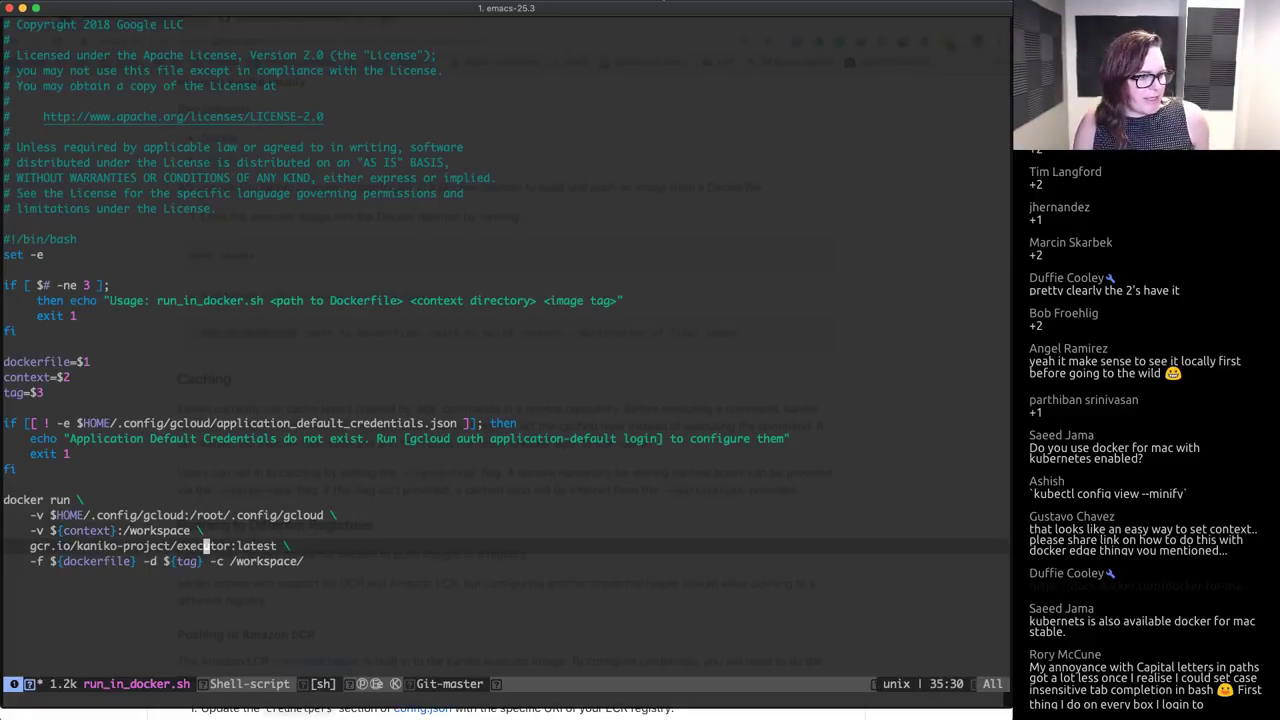
key("Right")
key("Right")
key("Right")
key("Right")
key("Right")
key("Down")
key("Left")
key("Left")
key("Left")
key("Left")
key("Left")
key("Left")
key("Left")
key("Left")
key("Left")
key("Left")
key("Left")
key("Left")
key("Left")
key("Left")
key("Left")
key("Left")
key("Left")
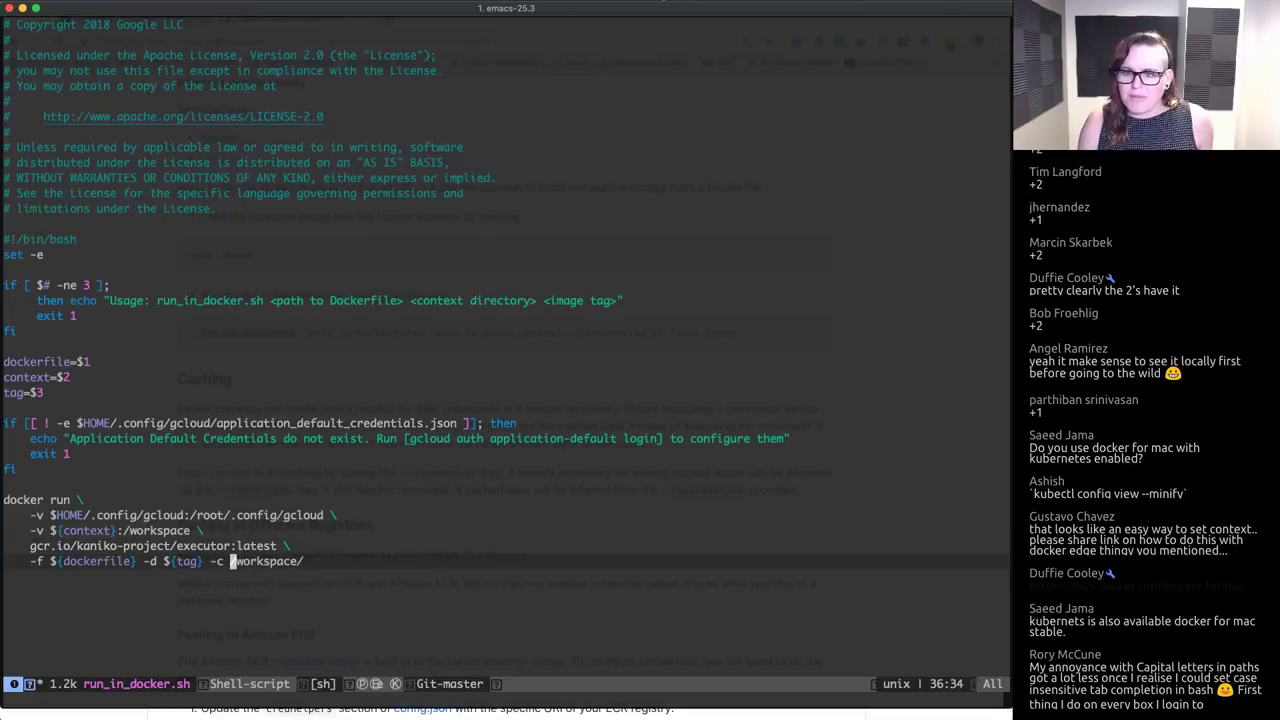
key("Left")
key("Left")
key("Left")
key("Left")
key("Left")
key("Left")
key("Left")
key("Left")
key("Left")
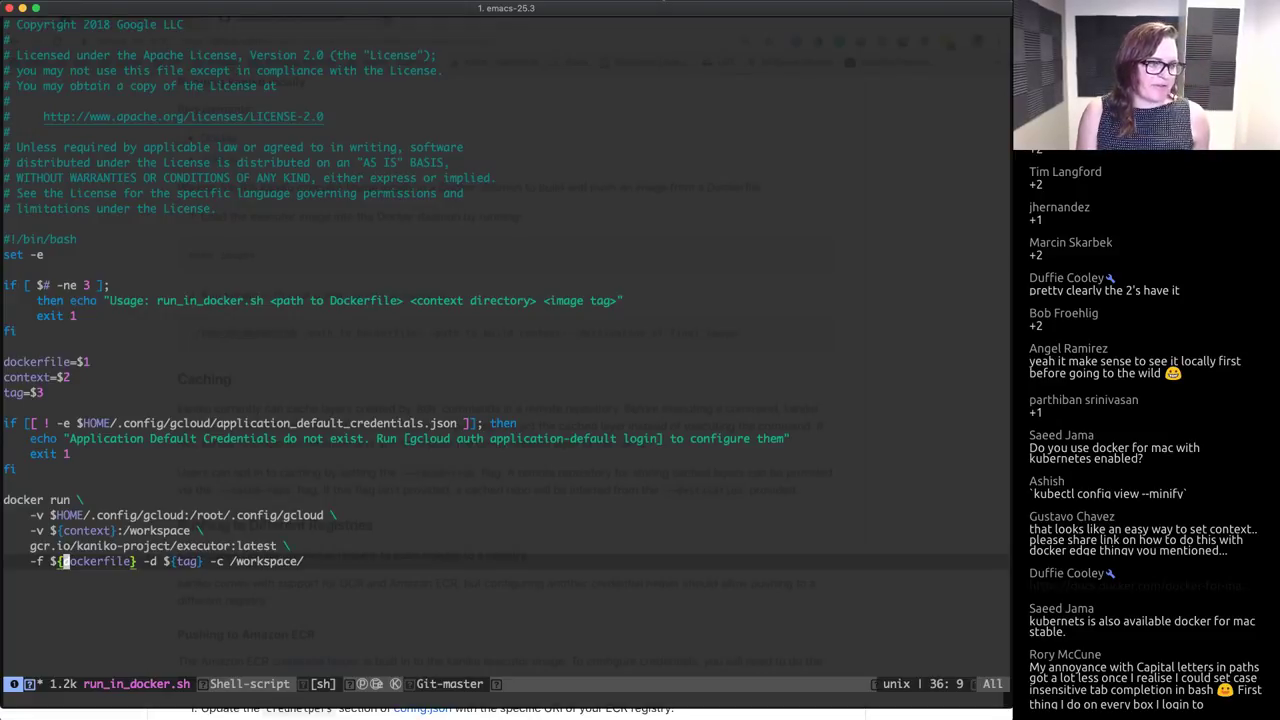
key("Right")
key("Right")
key("Right")
key("Right")
key("Right")
key("Right")
key("Right")
key("Right")
key("Right")
key("Right")
key("Right")
key("Right")
key("Right")
key("Right")
key("Right")
key("Right")
key("Right")
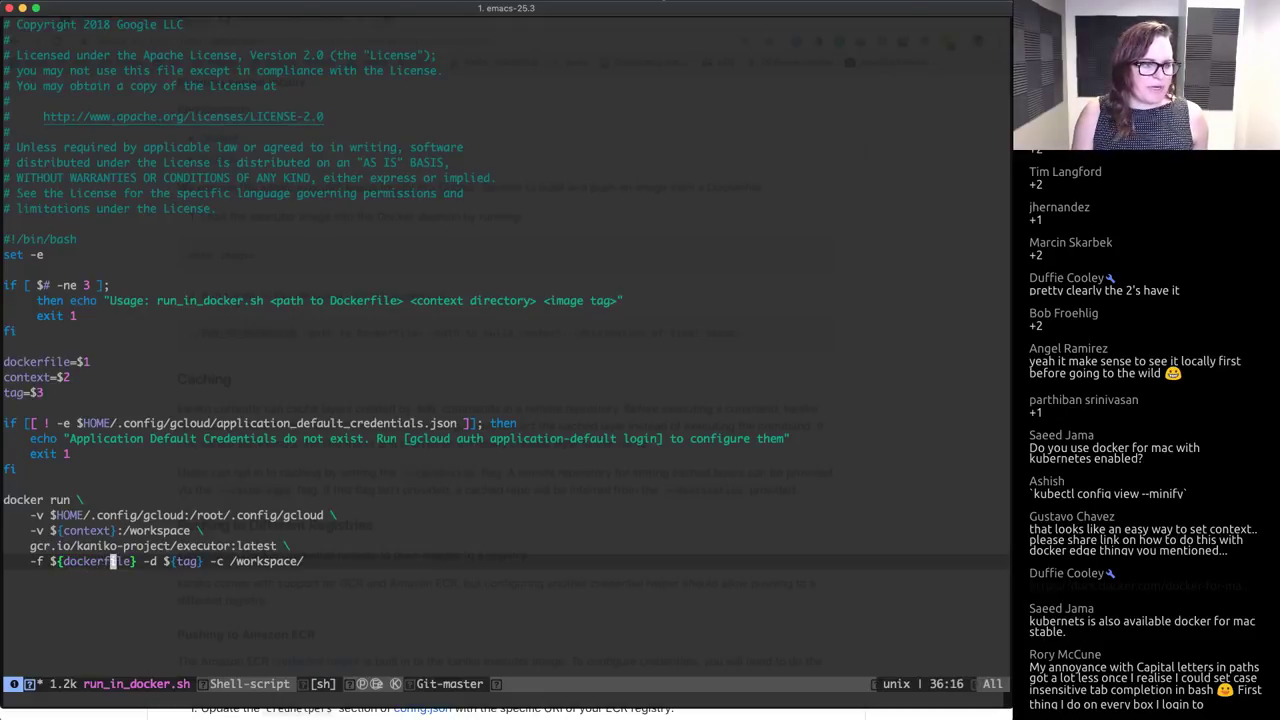
key("Left")
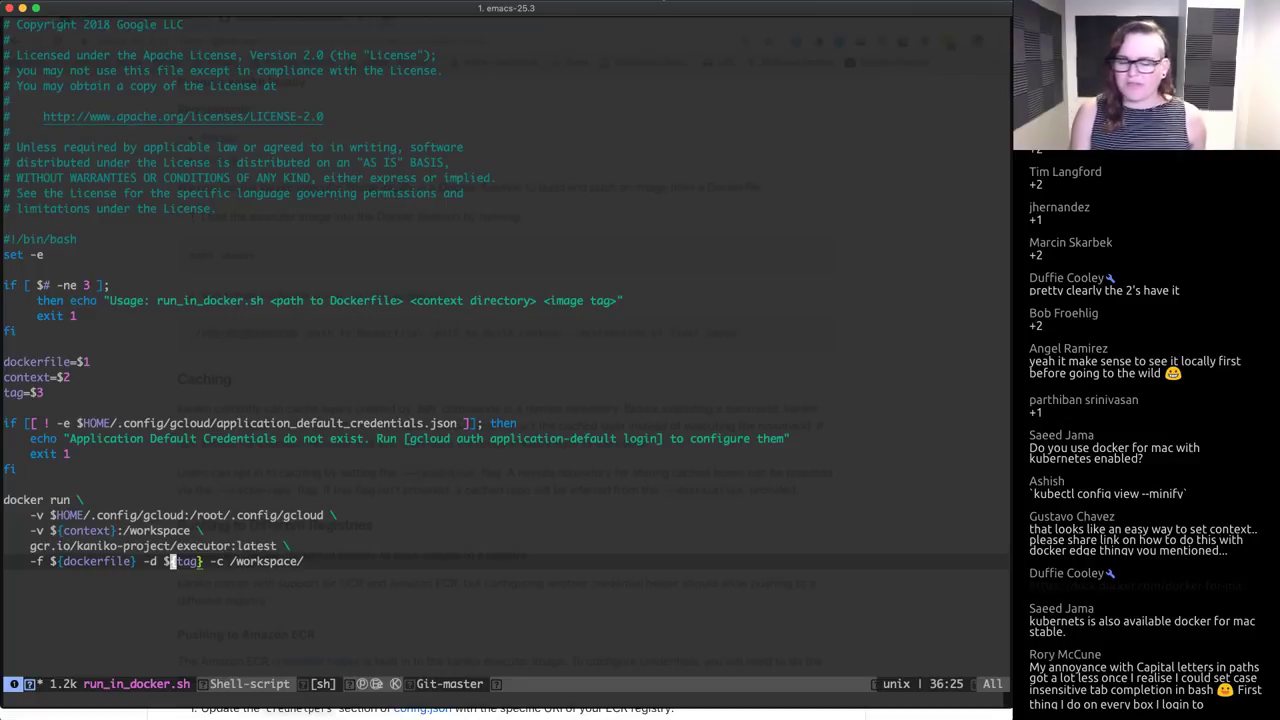
key("Right")
key("Left")
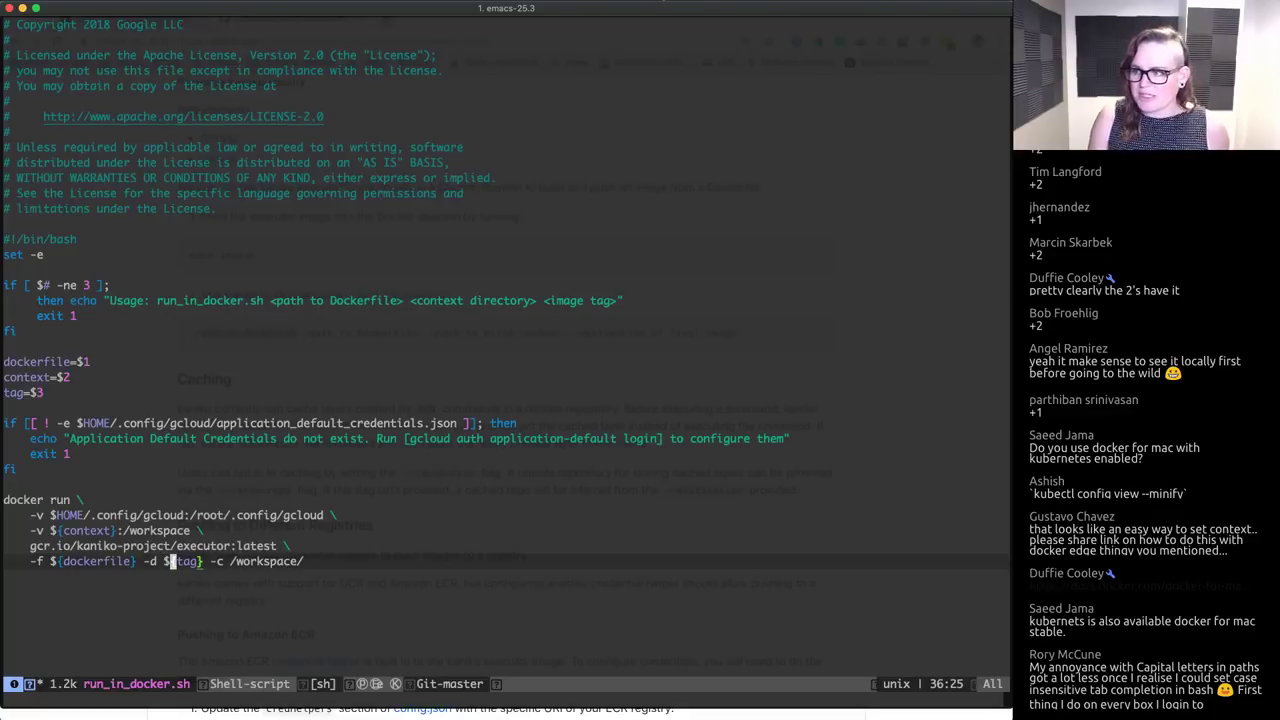
key("Right")
key("Right")
key("Right")
key("Right")
key("Right")
key("Right")
key("Right")
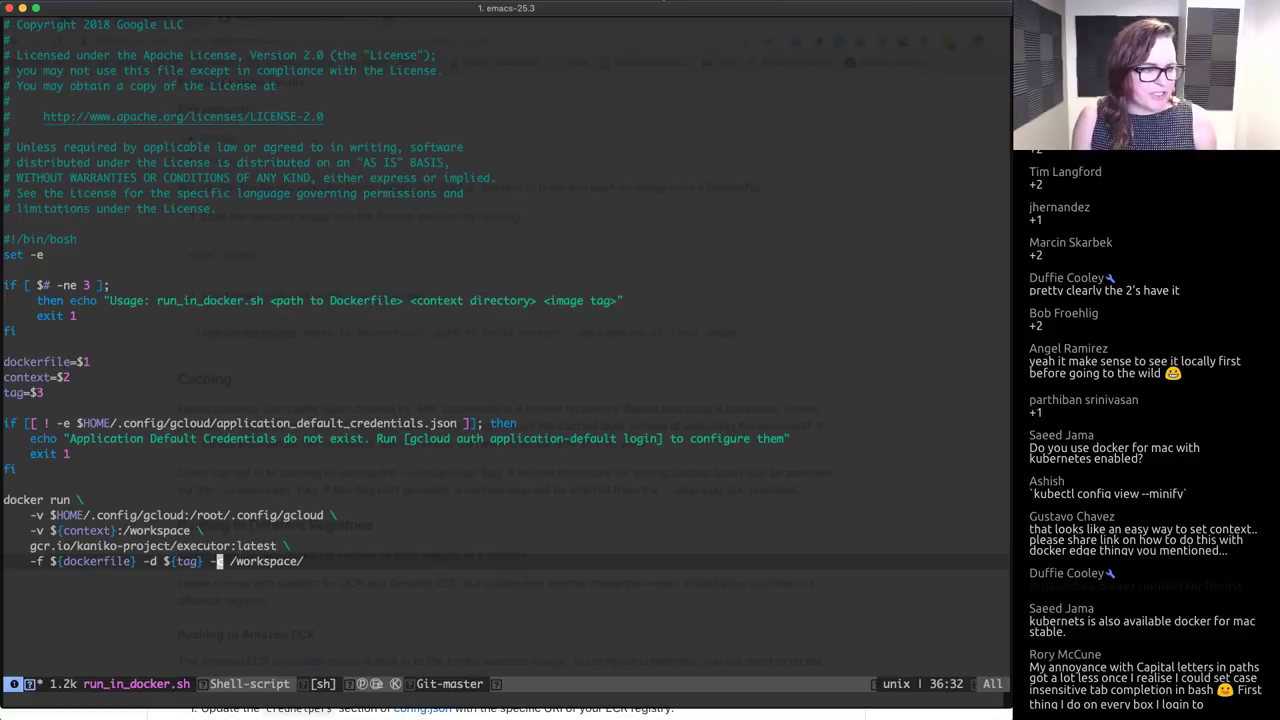
key("ctrl+x")
key("s")
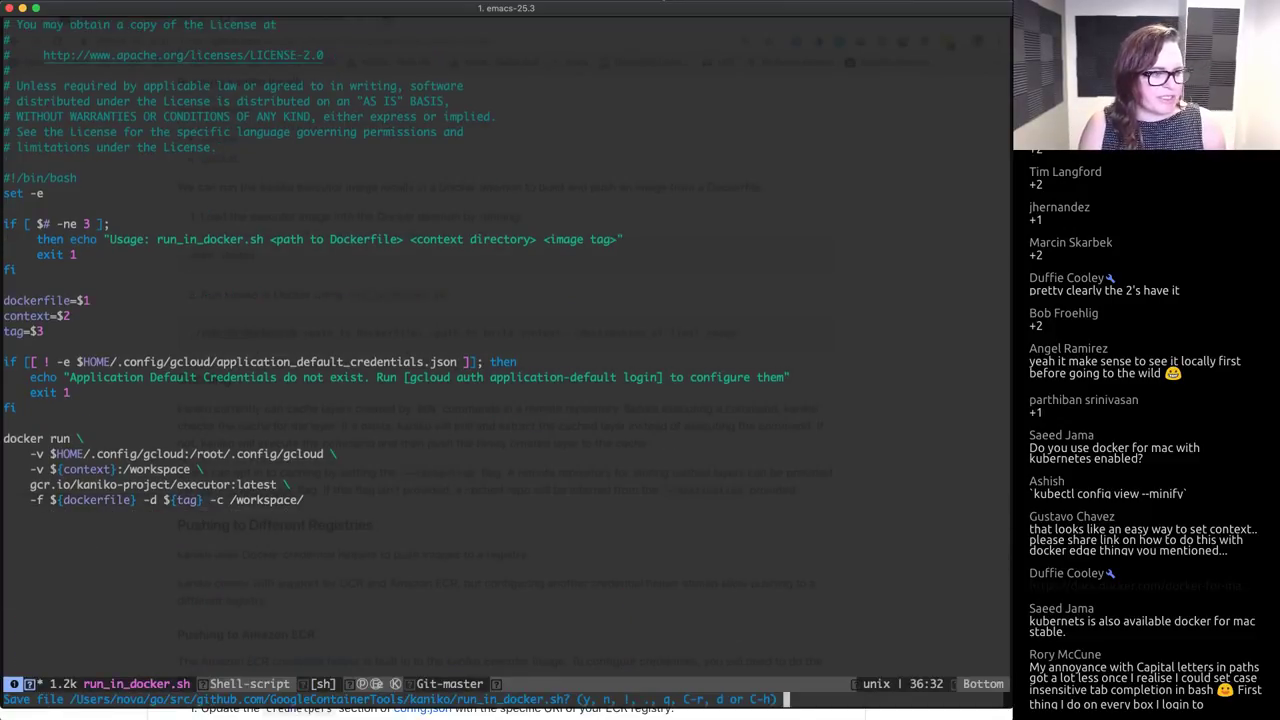
Step: Save run_in_docker.sh, leave Emacs, and run kaniko to list its flags
key("y")
key("y")
key("ctrl+l")
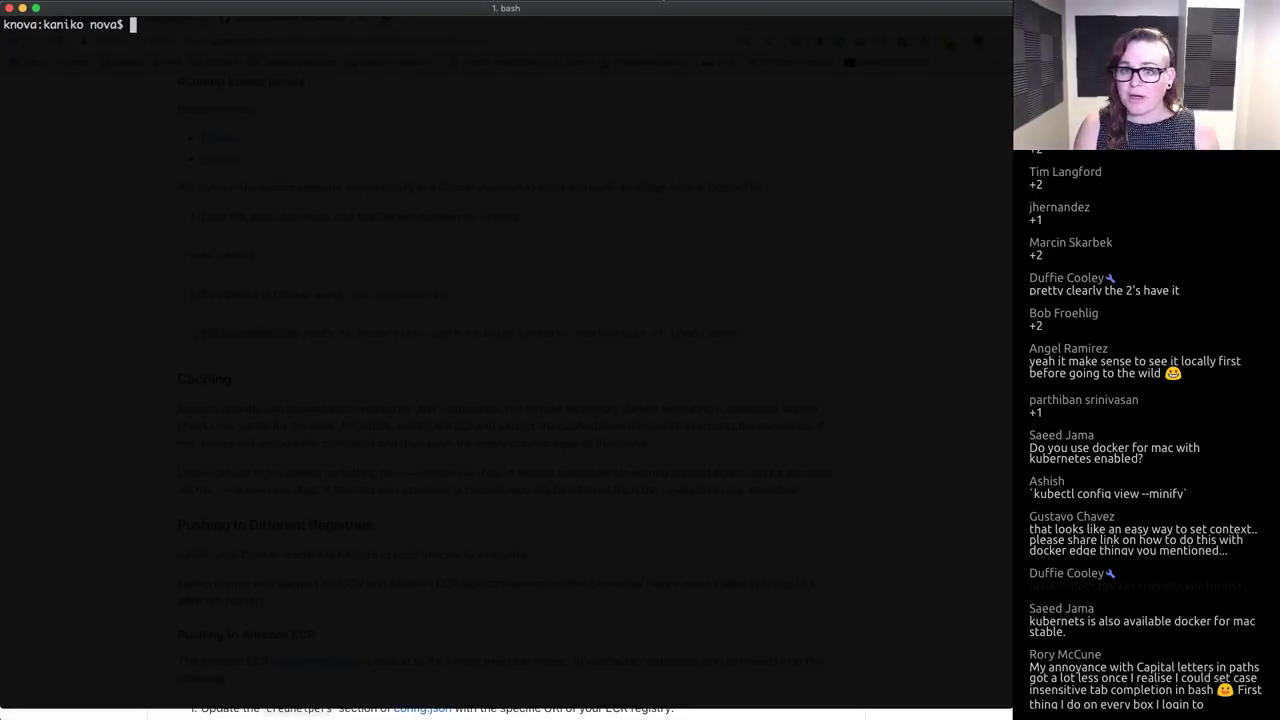
type("kaniko")
key("Return")
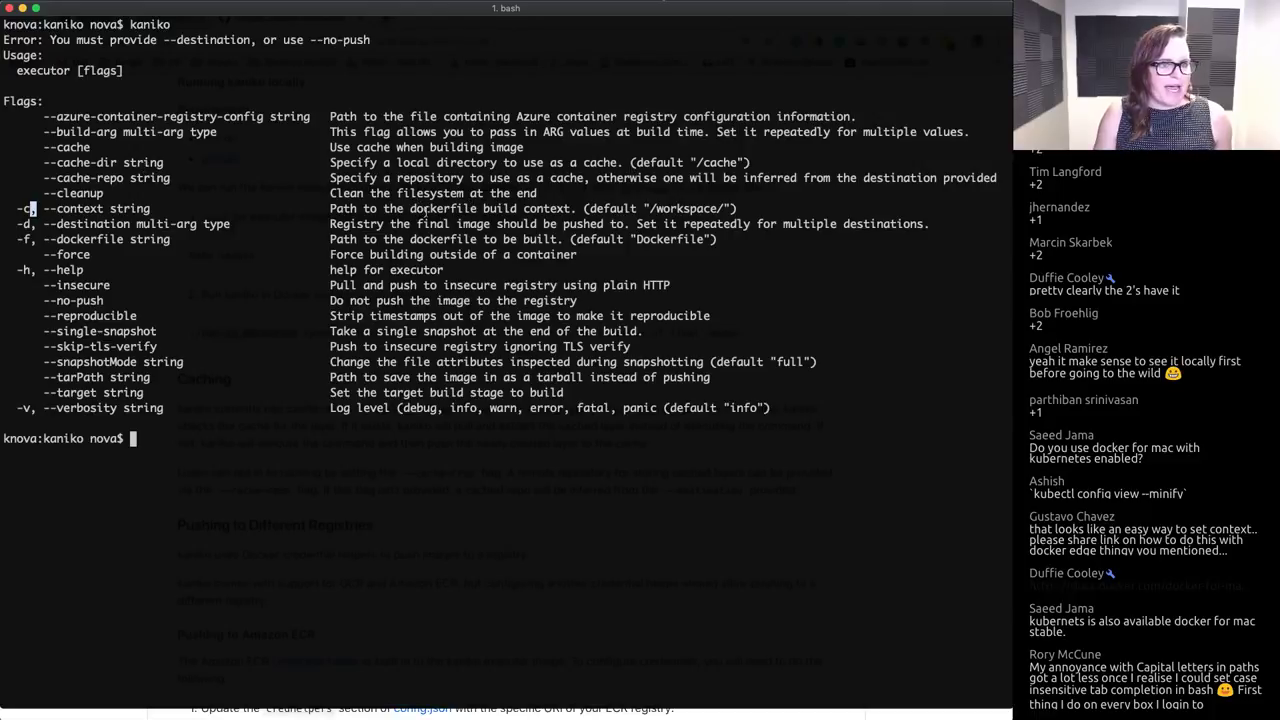
Step: Highlight the --context line, /workspace/ default, --destination and --dockerfile flags, then clear the screen
double_click(428, 210)
triple_click(428, 210)
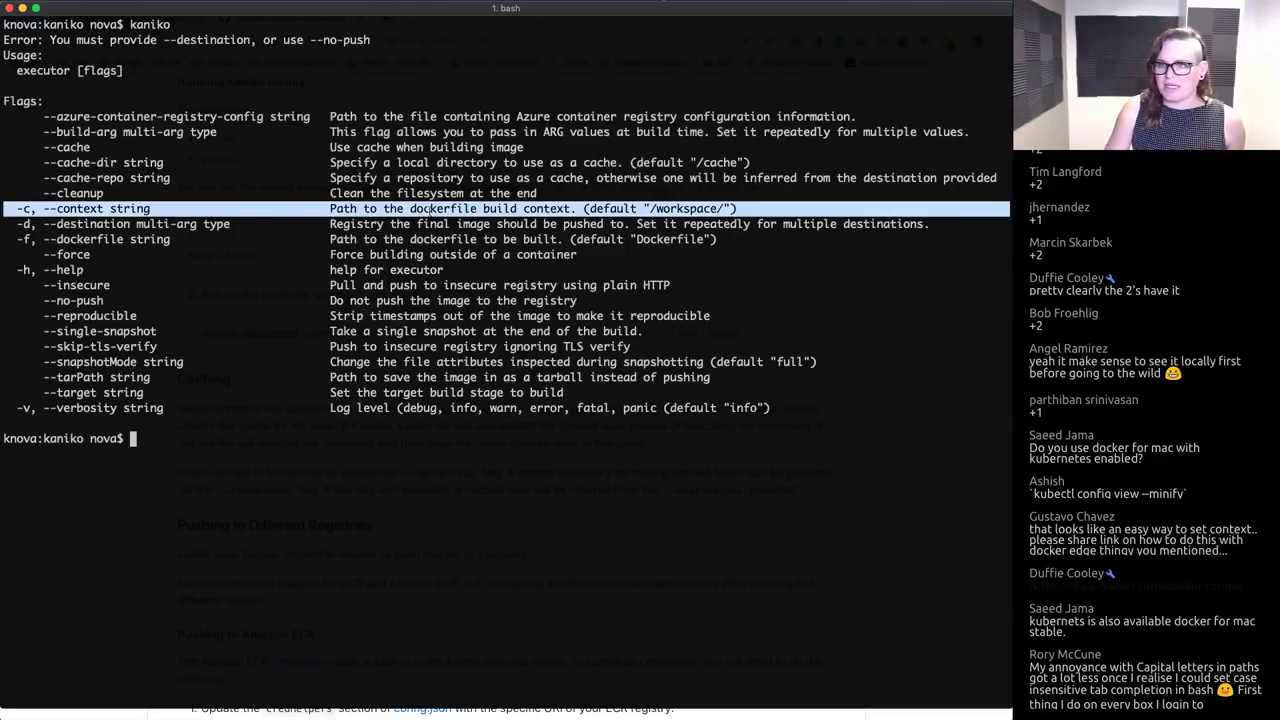
double_click(686, 208)
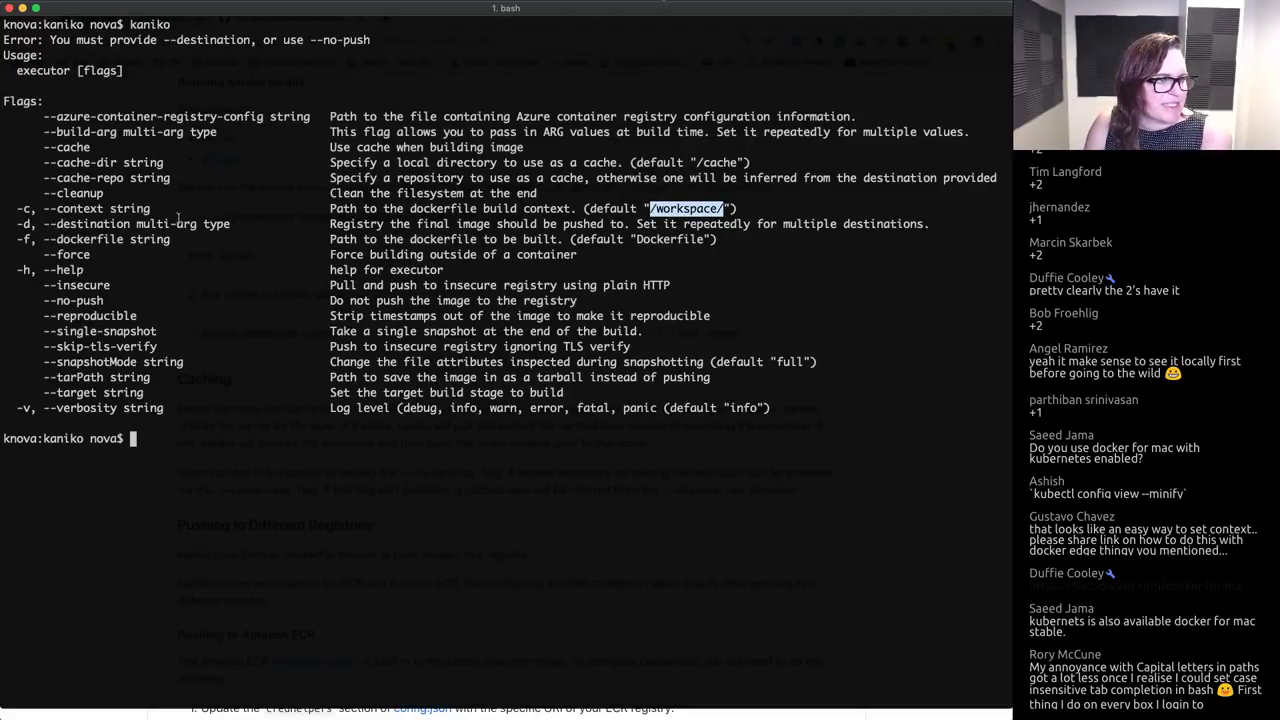
double_click(91, 224)
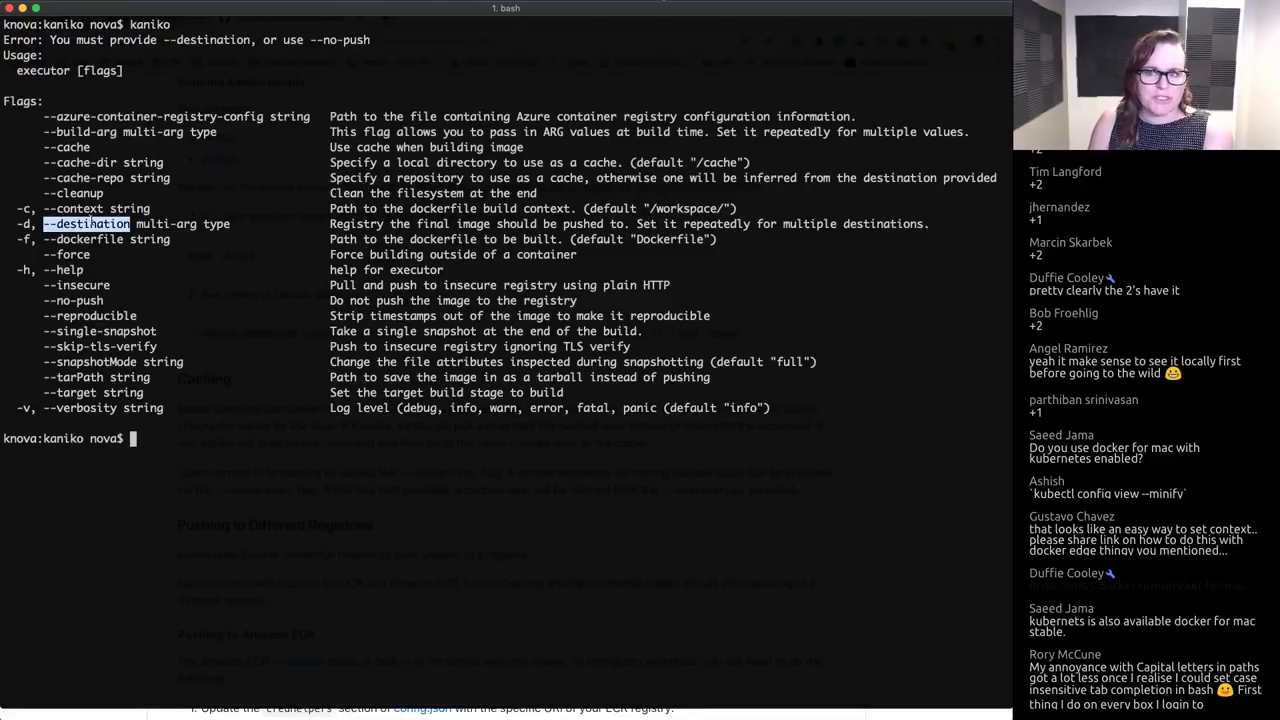
double_click(66, 241)
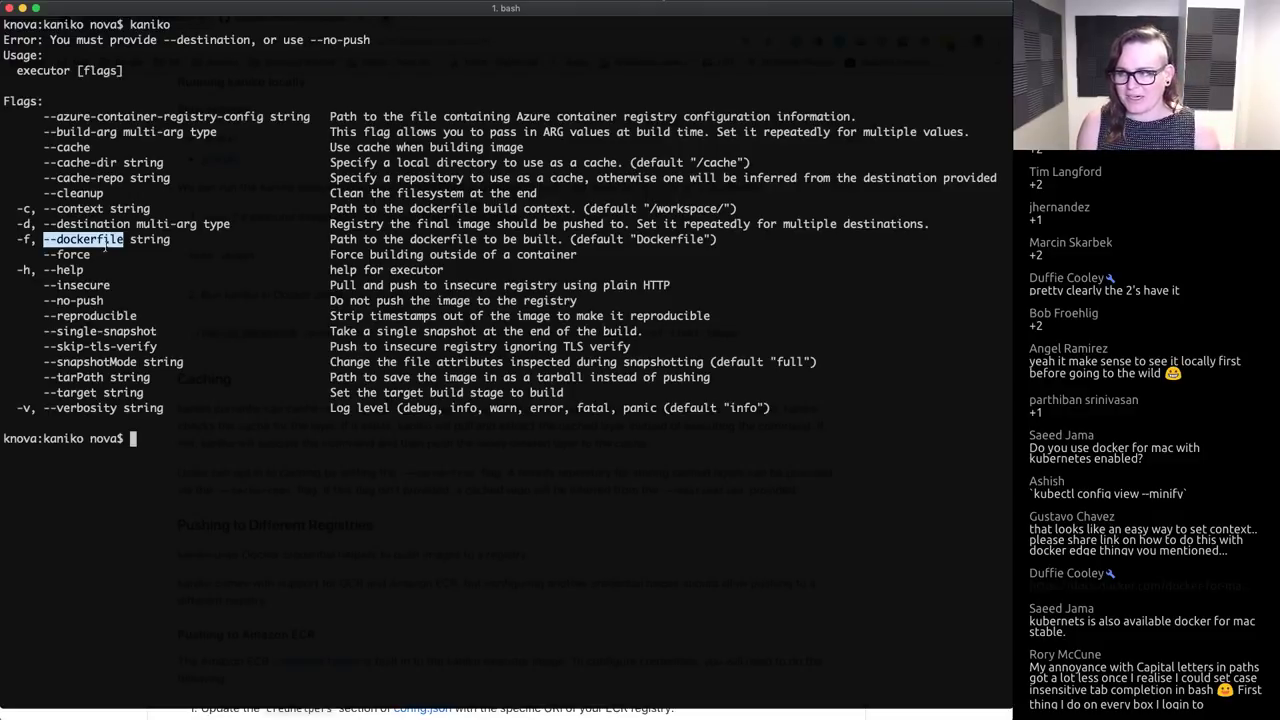
key("ctrl+l")
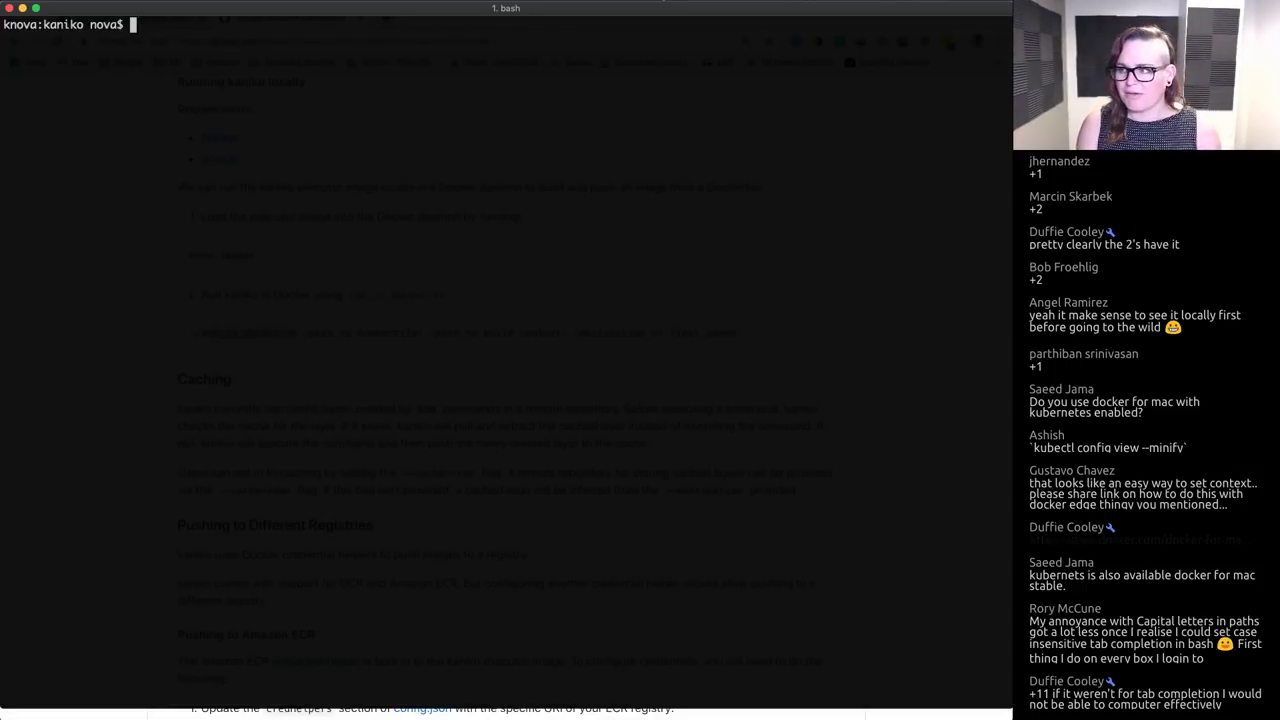
Step: Run ./run_in_docker.sh with no arguments
type("kub")
key("BackSpace")
key("BackSpace")
key("BackSpace")
key("BackSpace")
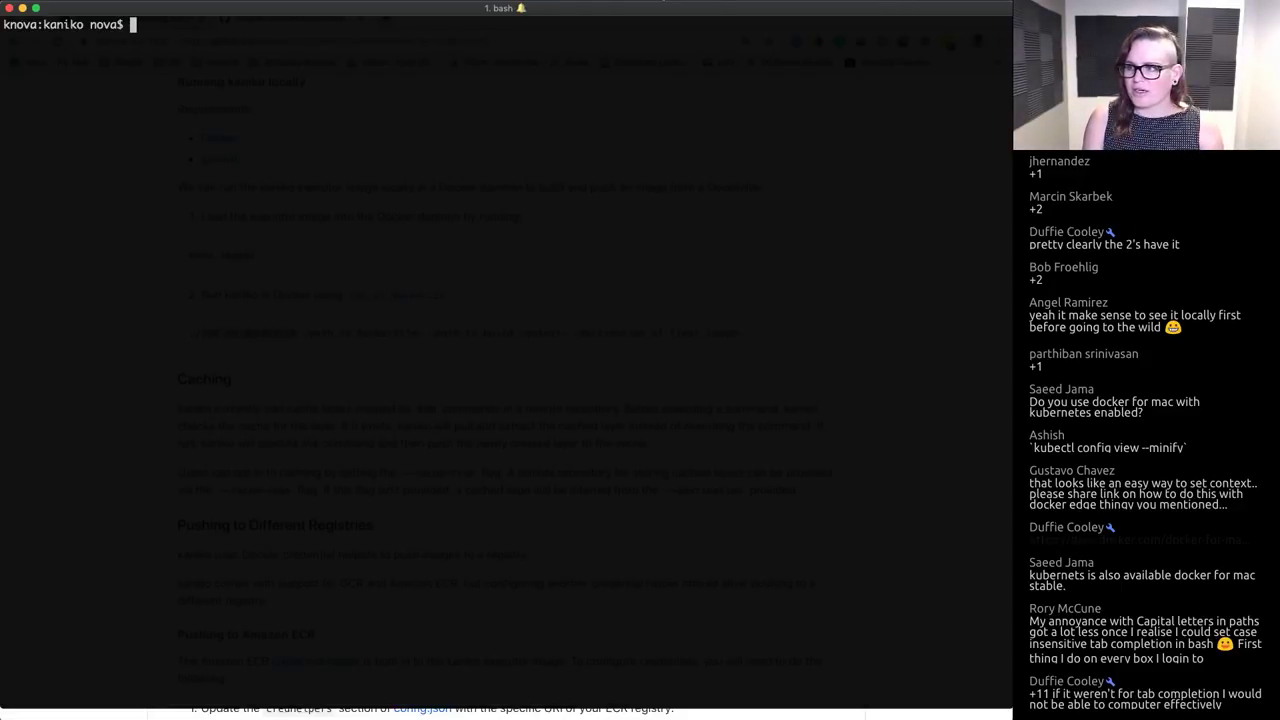
type("./ru")
key("Tab")
key("Return")
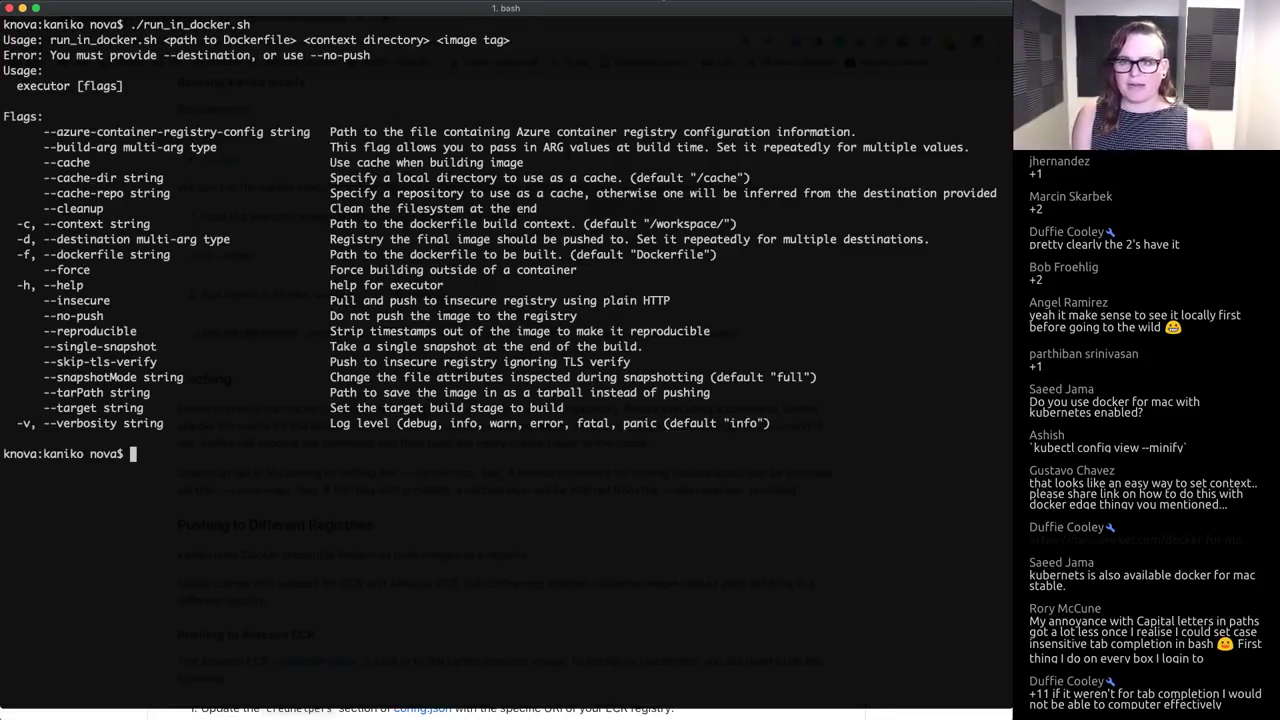
Step: Highlight --destination and --no-push in the error, then bring the script output back into view
double_click(205, 56)
double_click(331, 56)
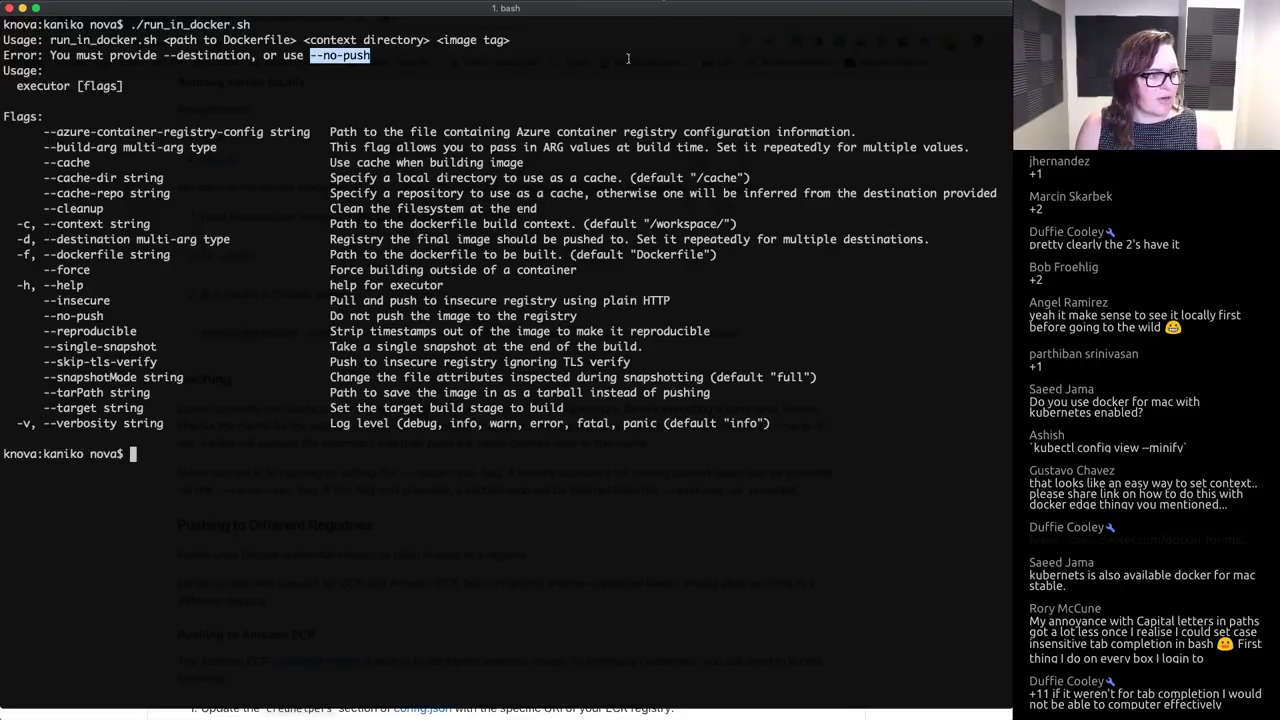
key("ctrl+l")
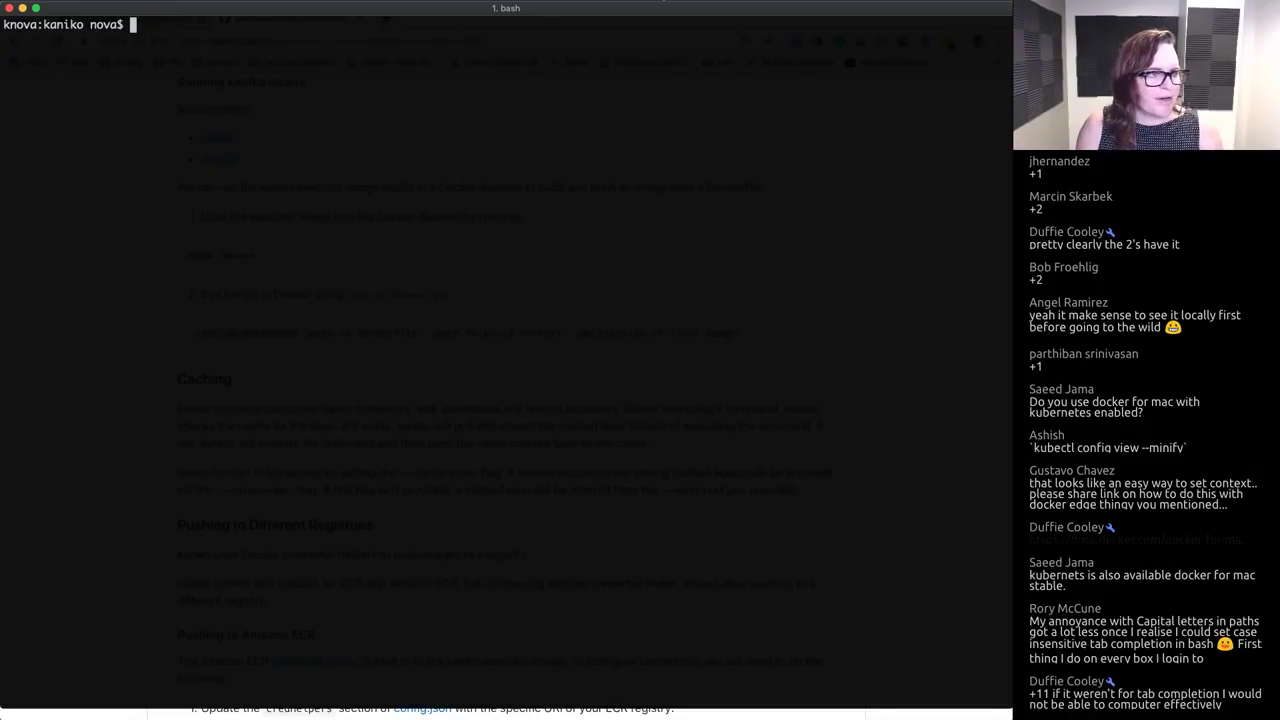
key("Return")
key("Up")
key("Return")
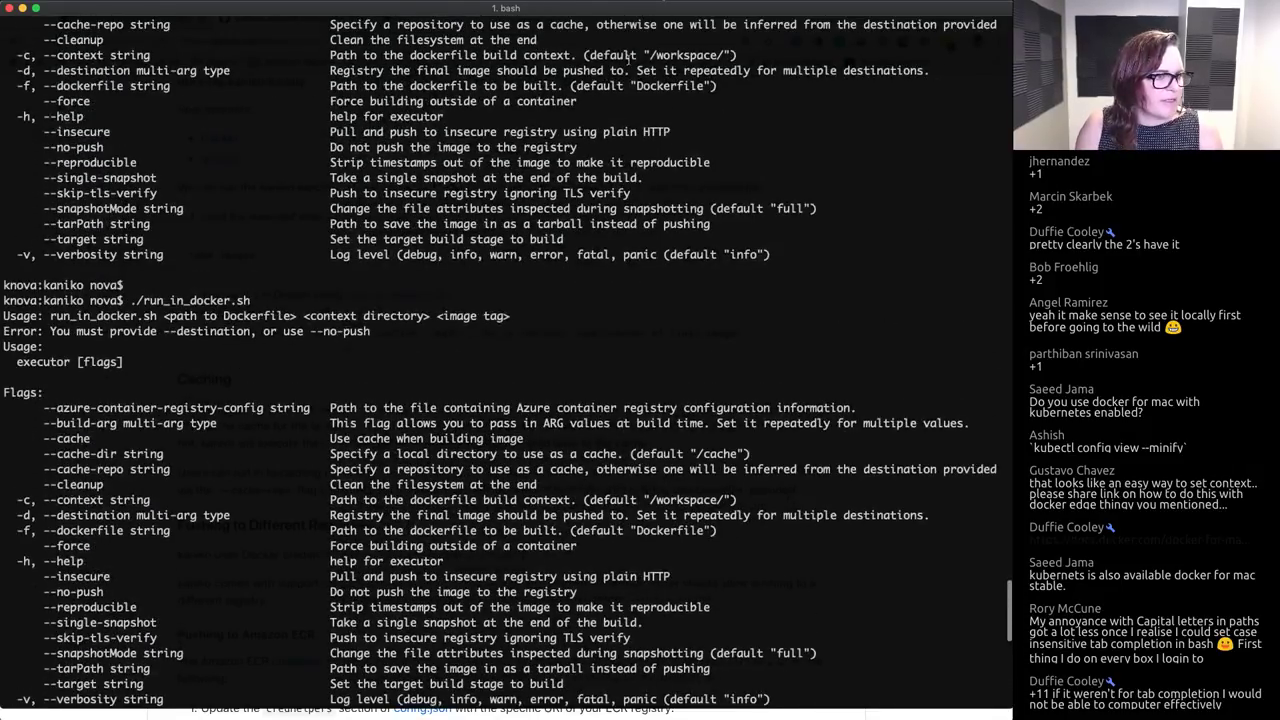
Step: Enter the copied line '# Usage: run_in_docker.sh <path to Dockerfile> <context directory> <image tag>' as a comment
triple_click(225, 315)
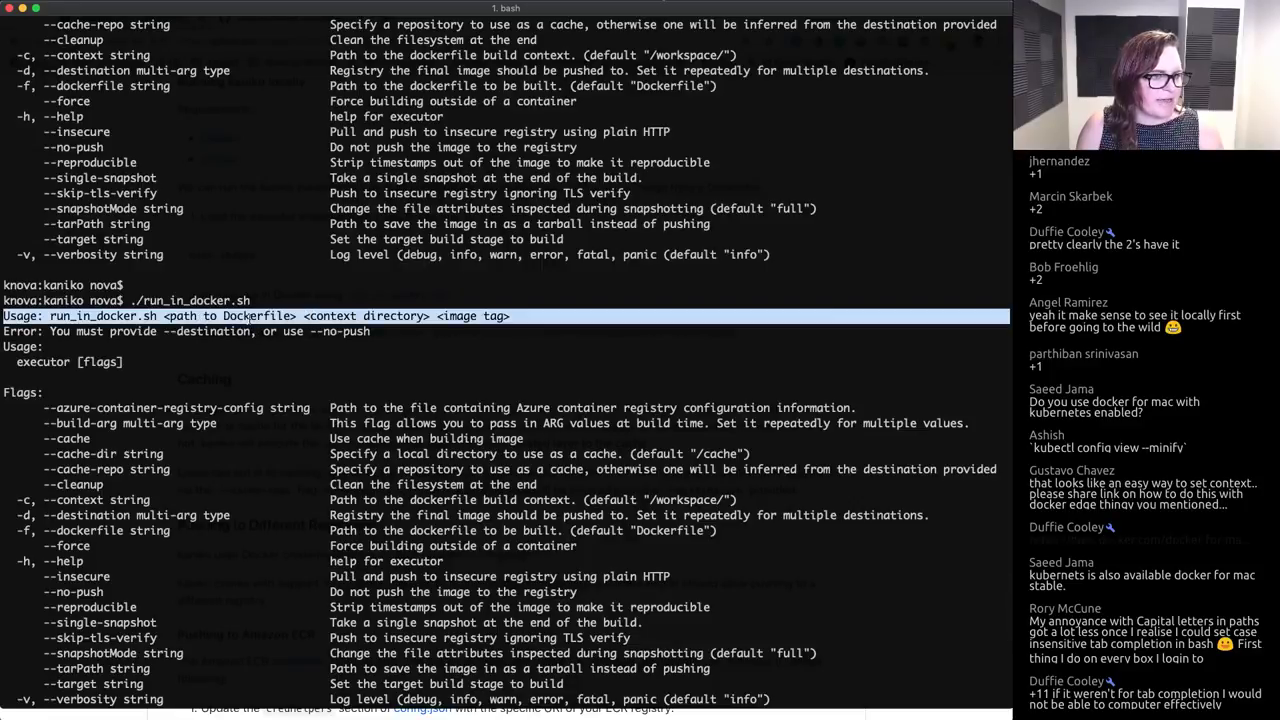
left_click(225, 315)
triple_click(20, 315)
key("super+c")
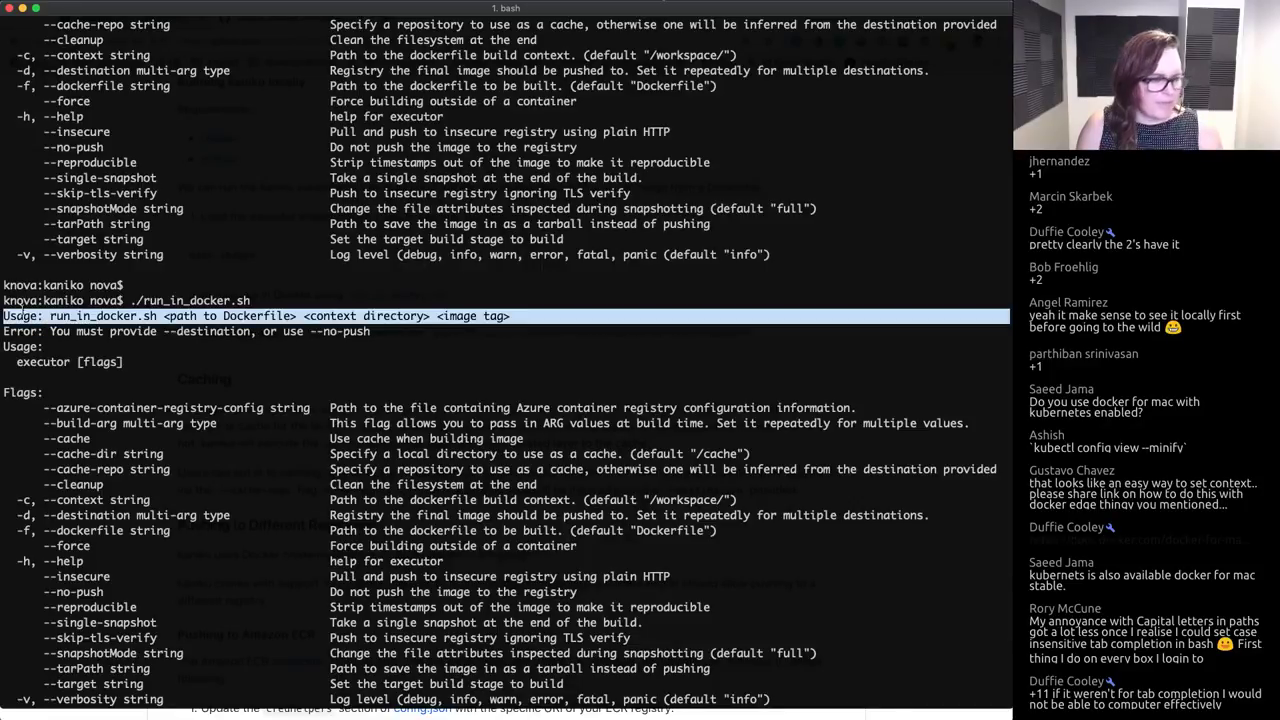
left_click(20, 315)
key("super+k")
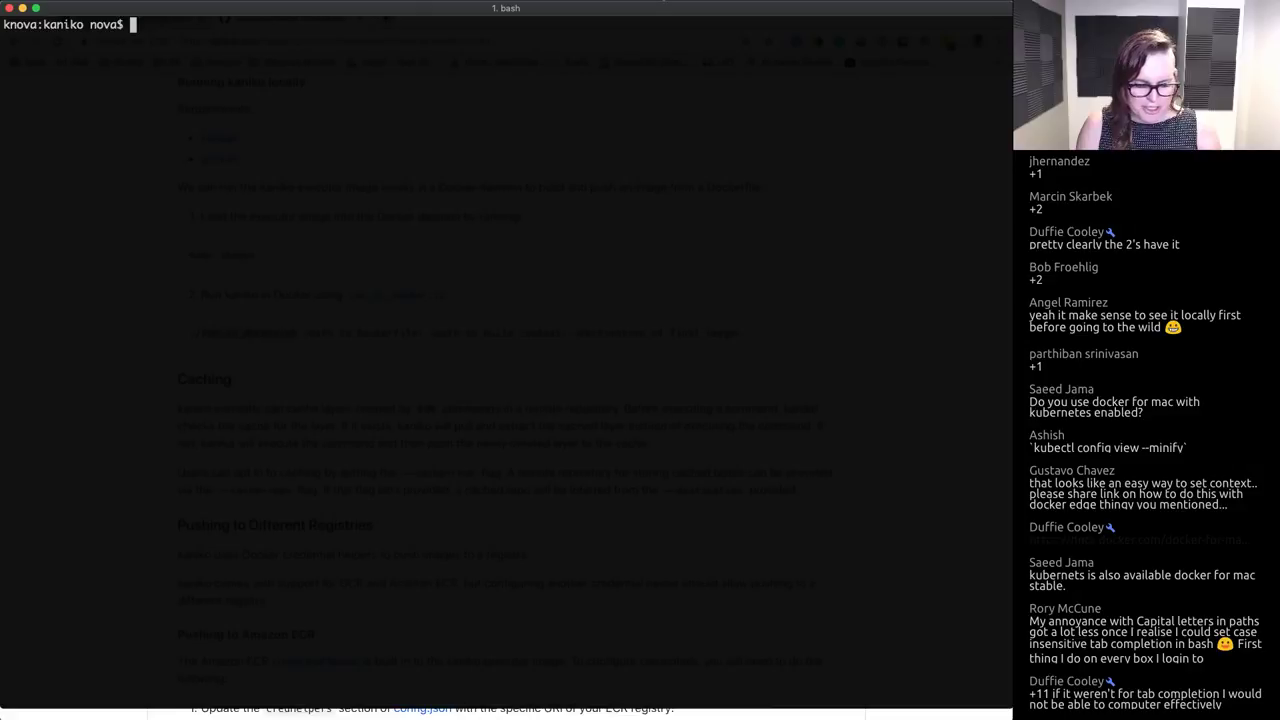
type("#")
key("super+v")
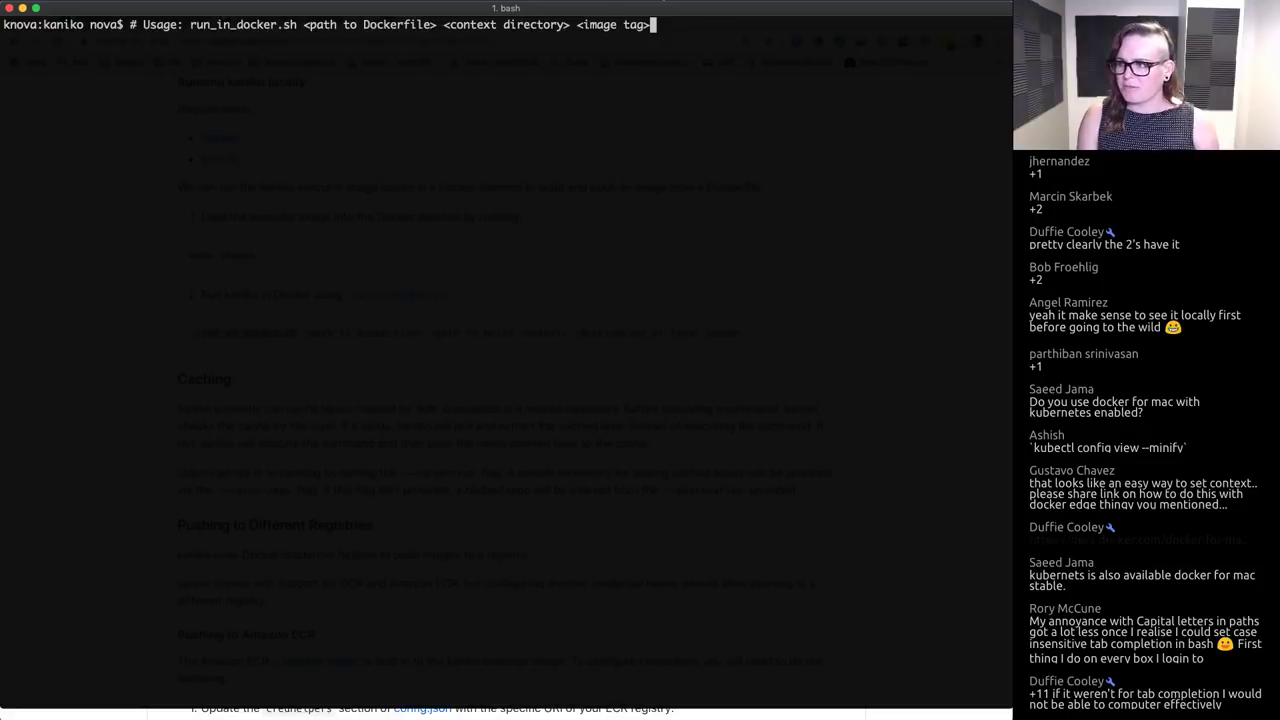
key("Return")
key("super+k")
type("./run_in_docker.sh")
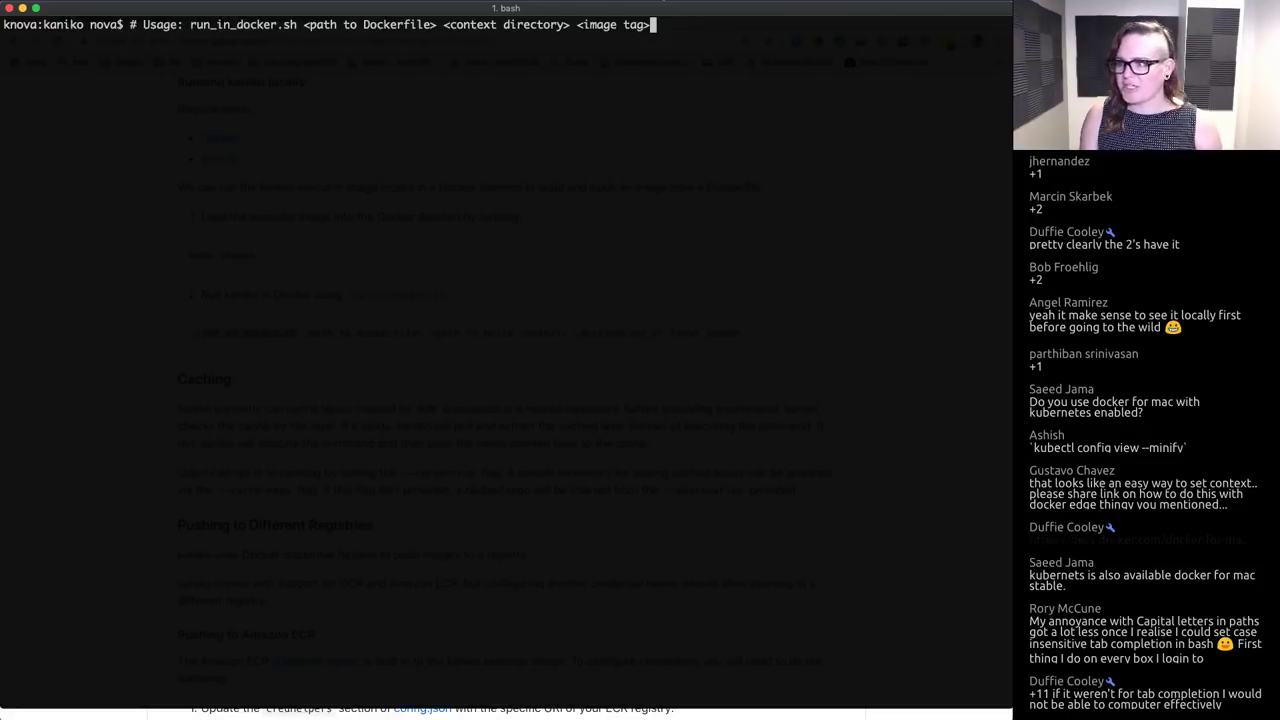
key("Return")
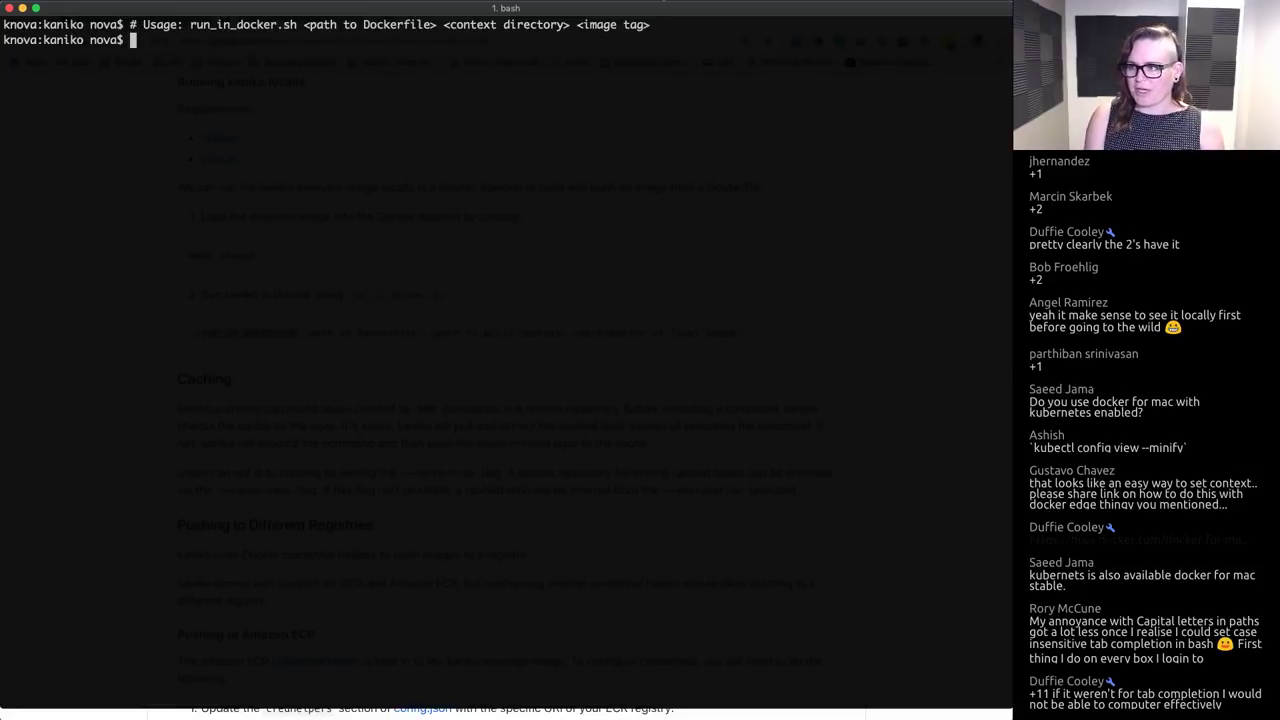
Step: Draft ./run_in_docker.sh Dockerfile with the tab-completed episodes/055/context directory as context
type("./run_in_docker.sh")
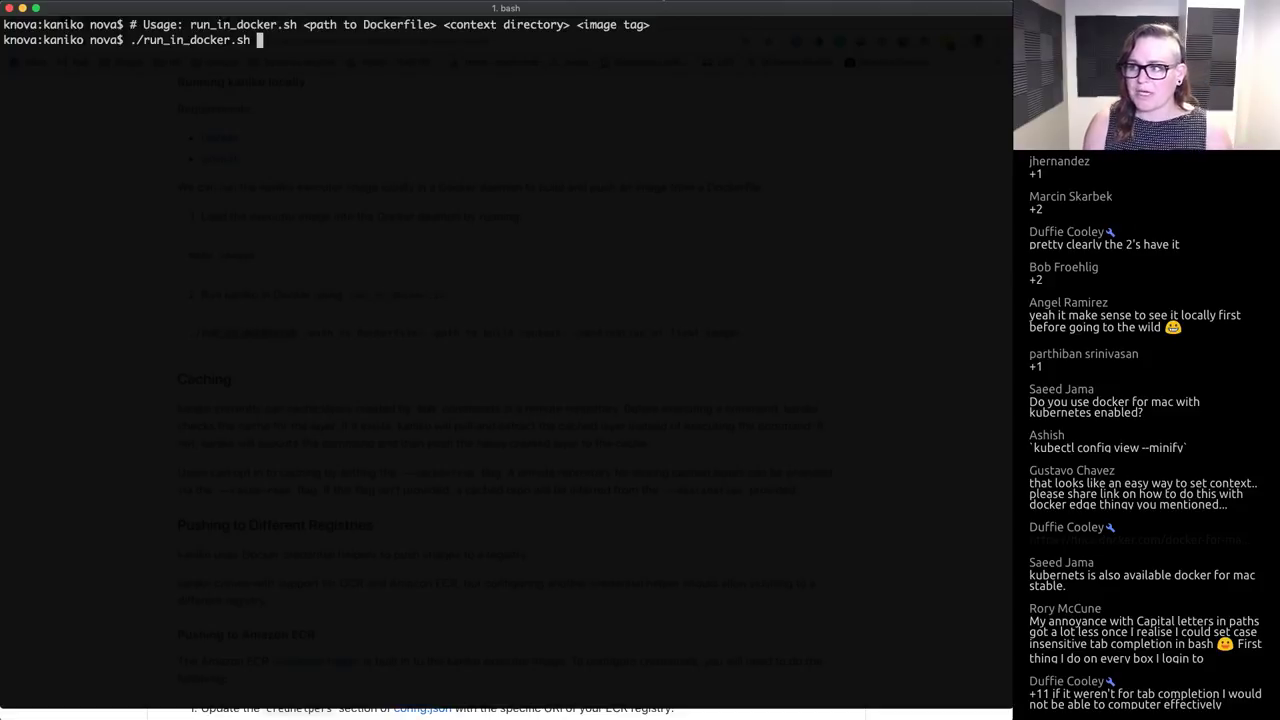
type("Dockerfile")
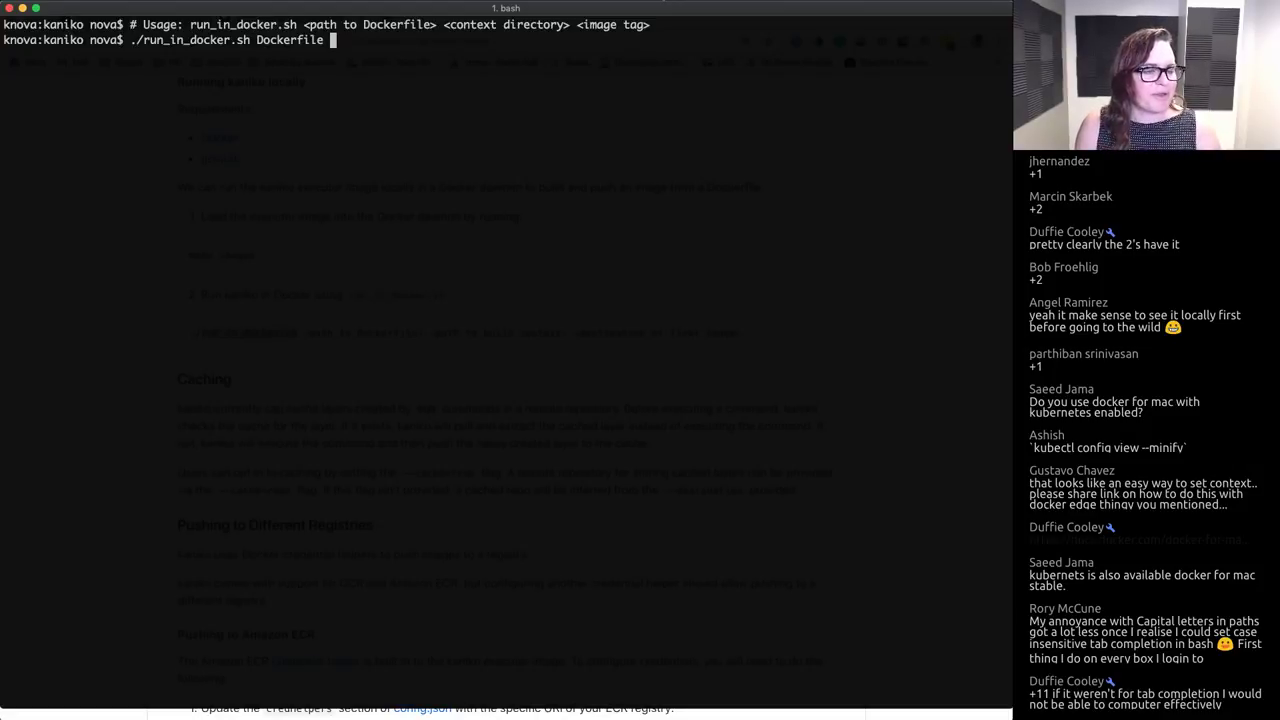
type("/User")
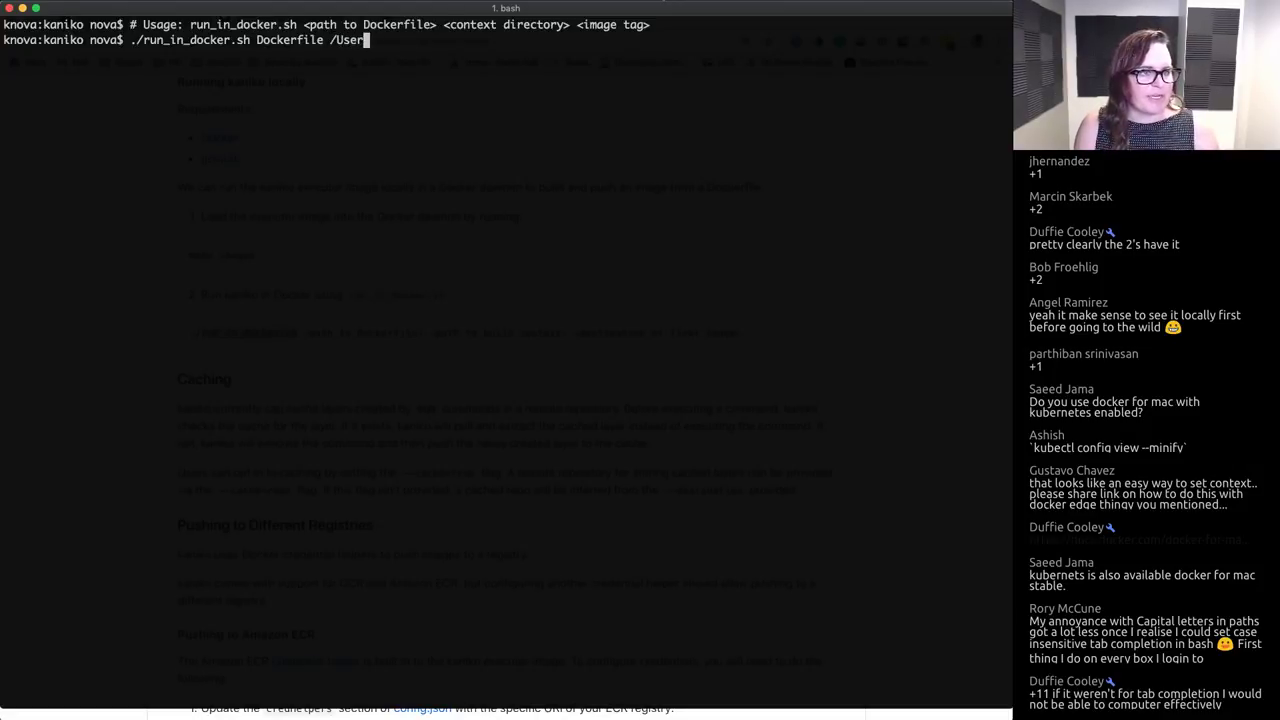
type("s/no")
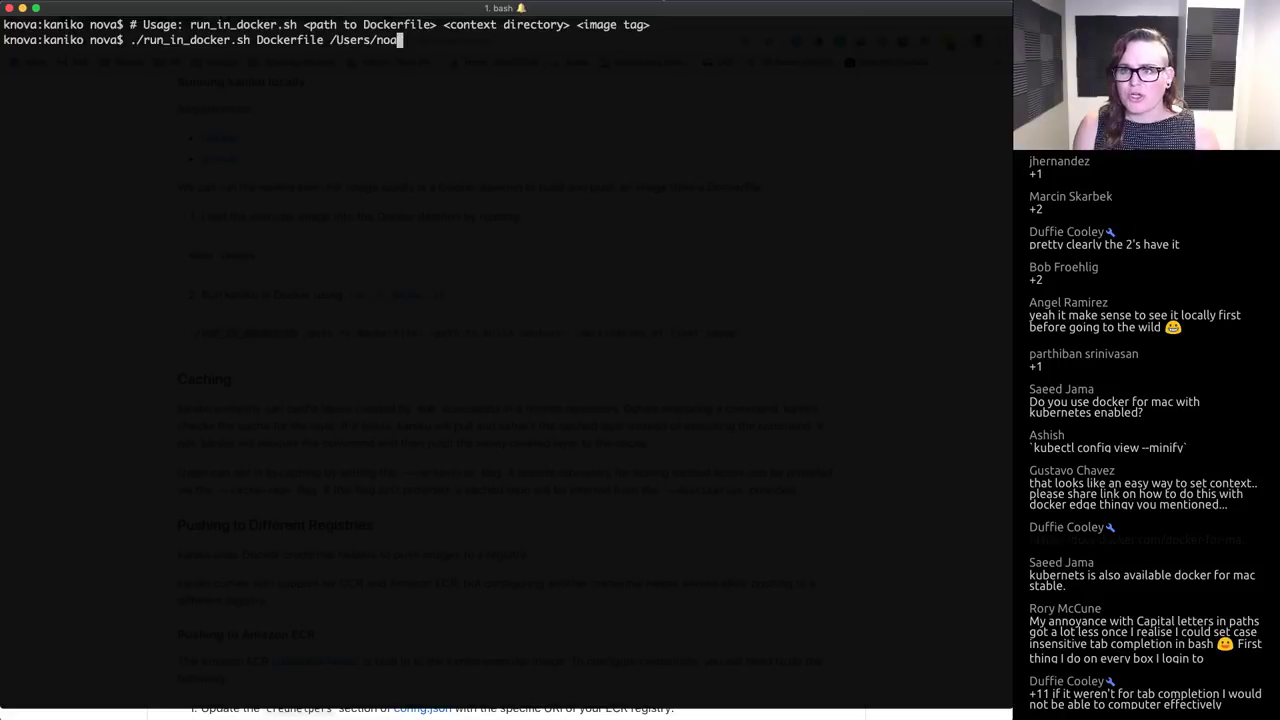
type("va/go/sr")
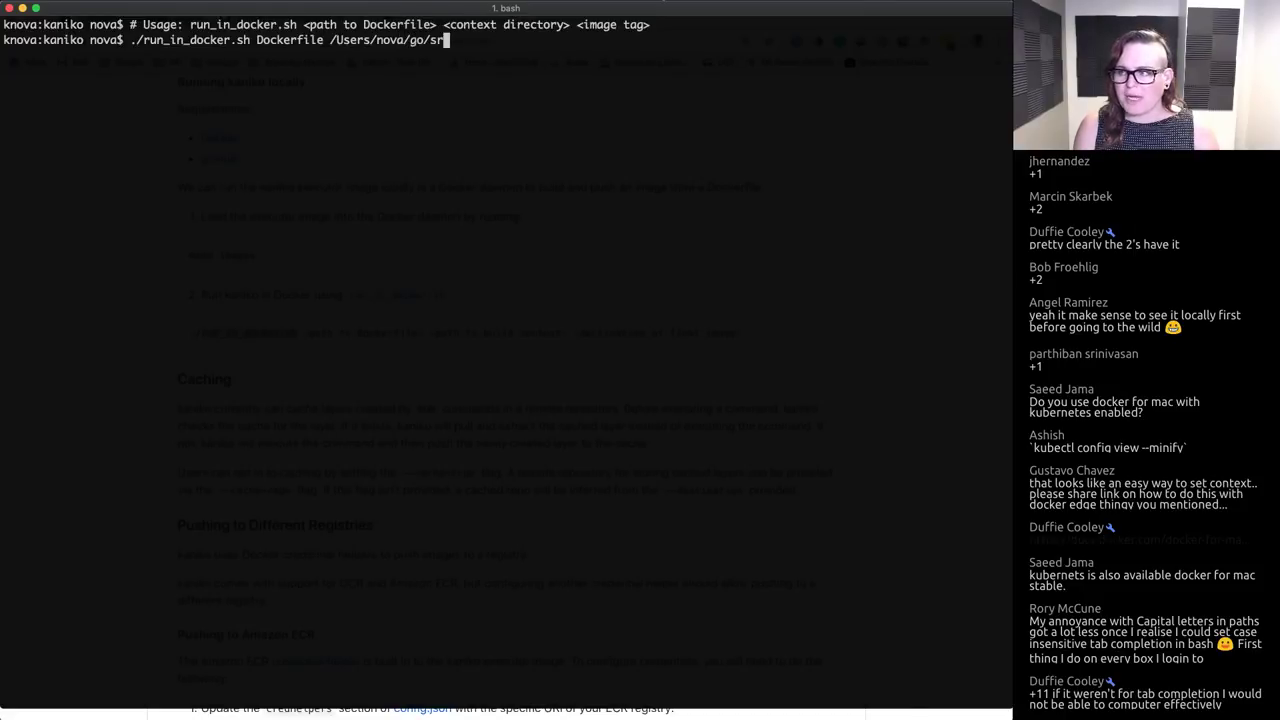
type("c/github.com/heptio")
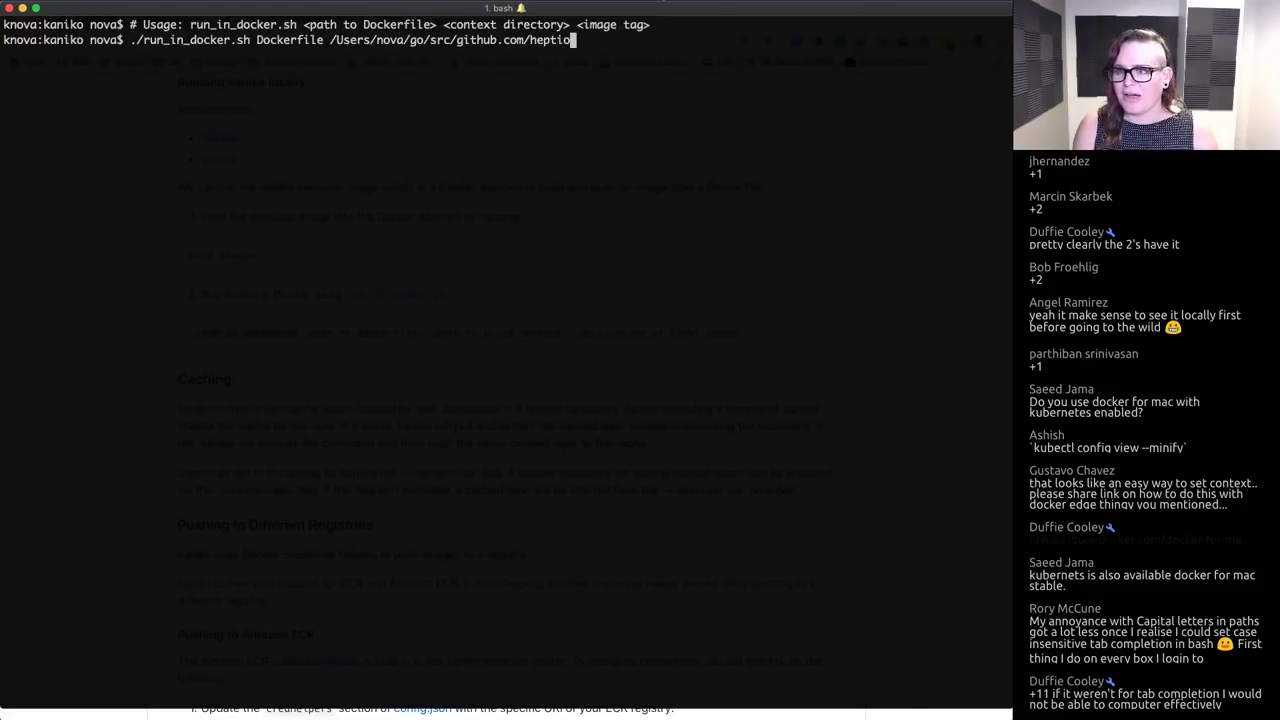
type("/tgik/episodes/055/co")
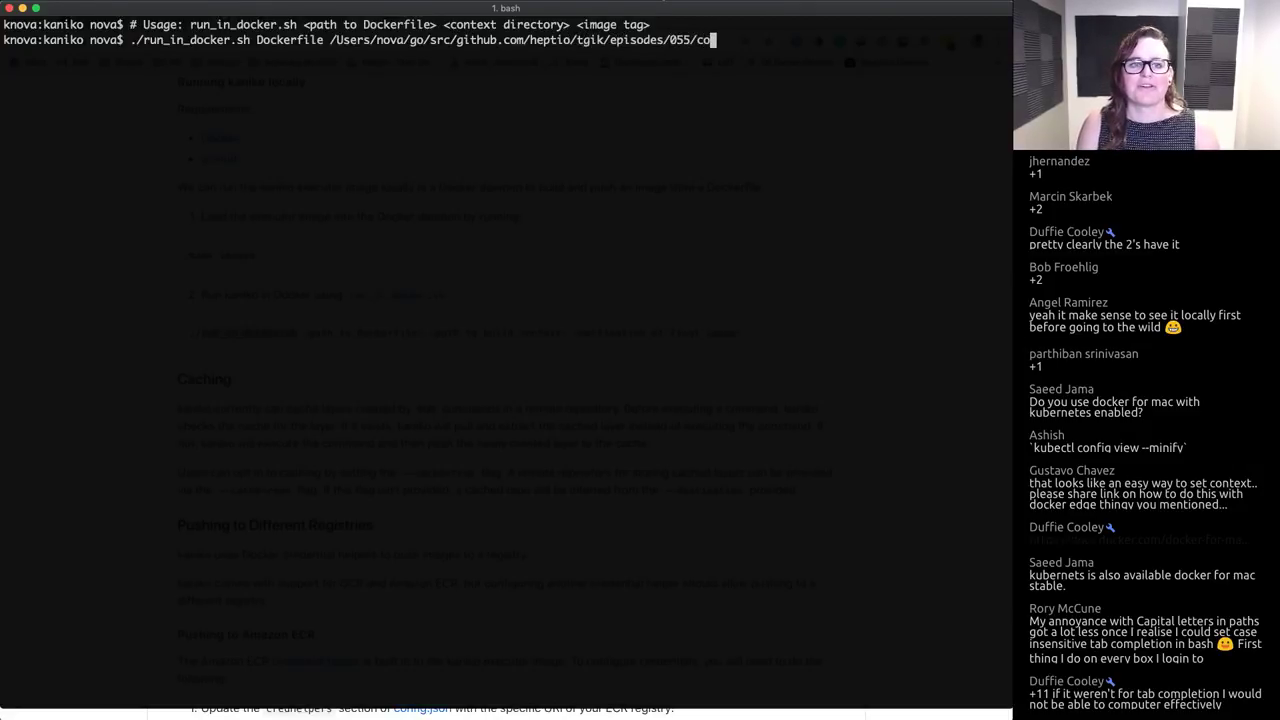
key("Tab")
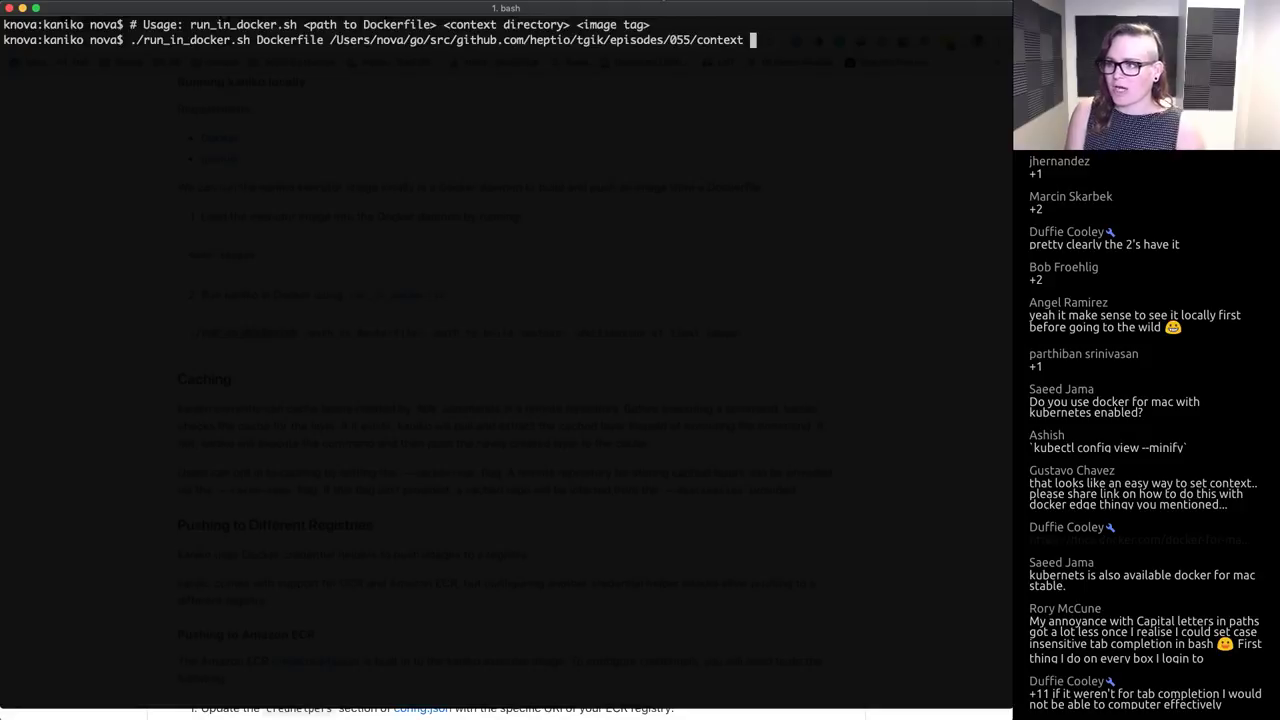
key("alt+space")
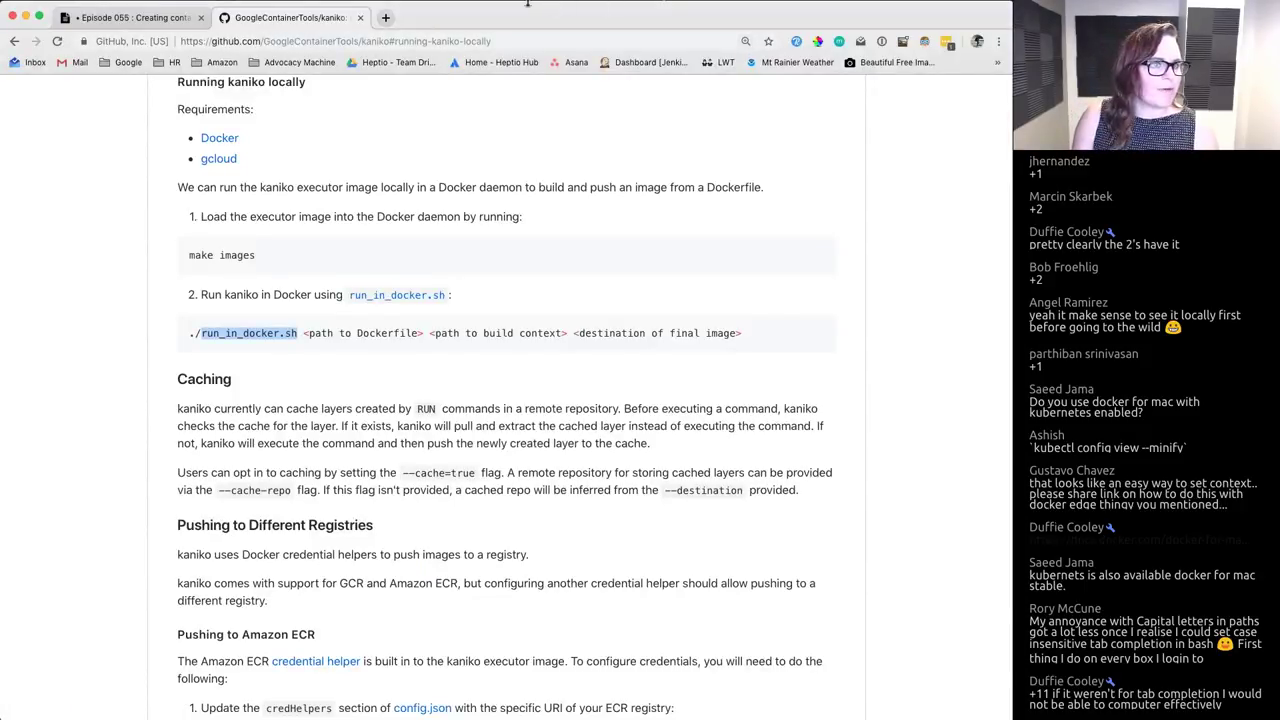
Step: Open Container Registry in the Google Cloud Console through a 'gcr' search
left_click(385, 17)
type("cloud")
key("Return")
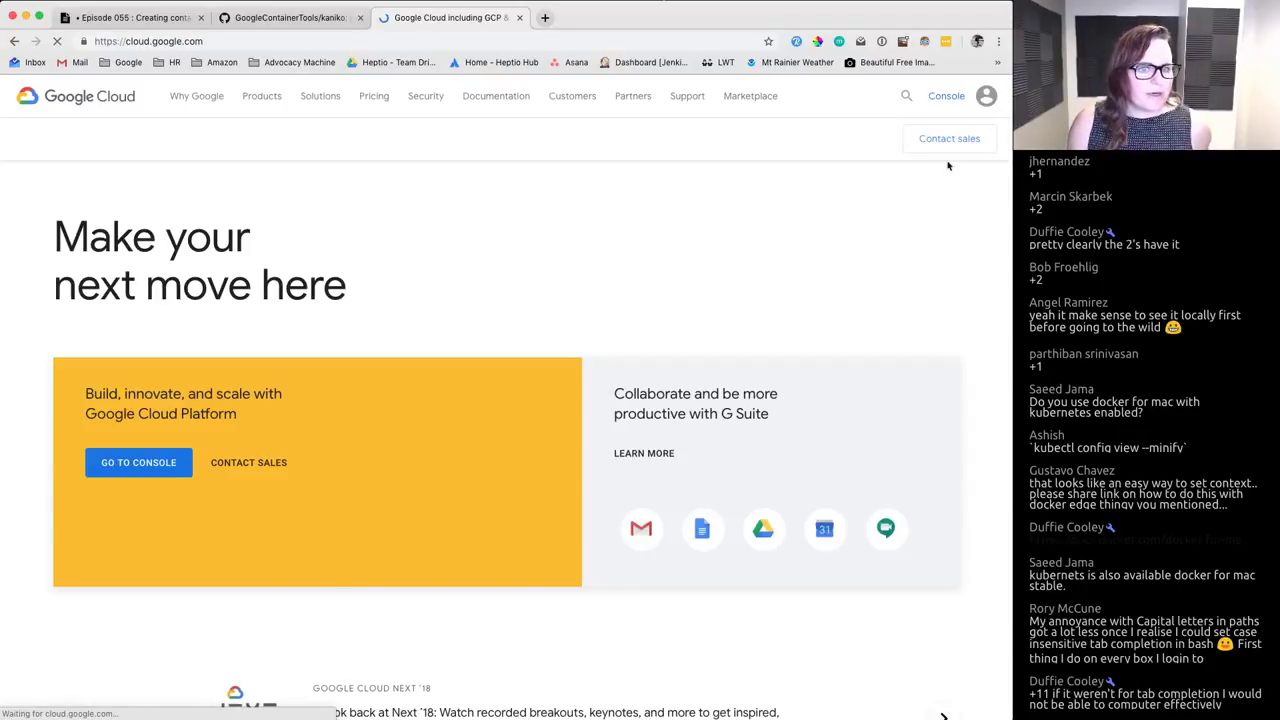
left_click(949, 96)
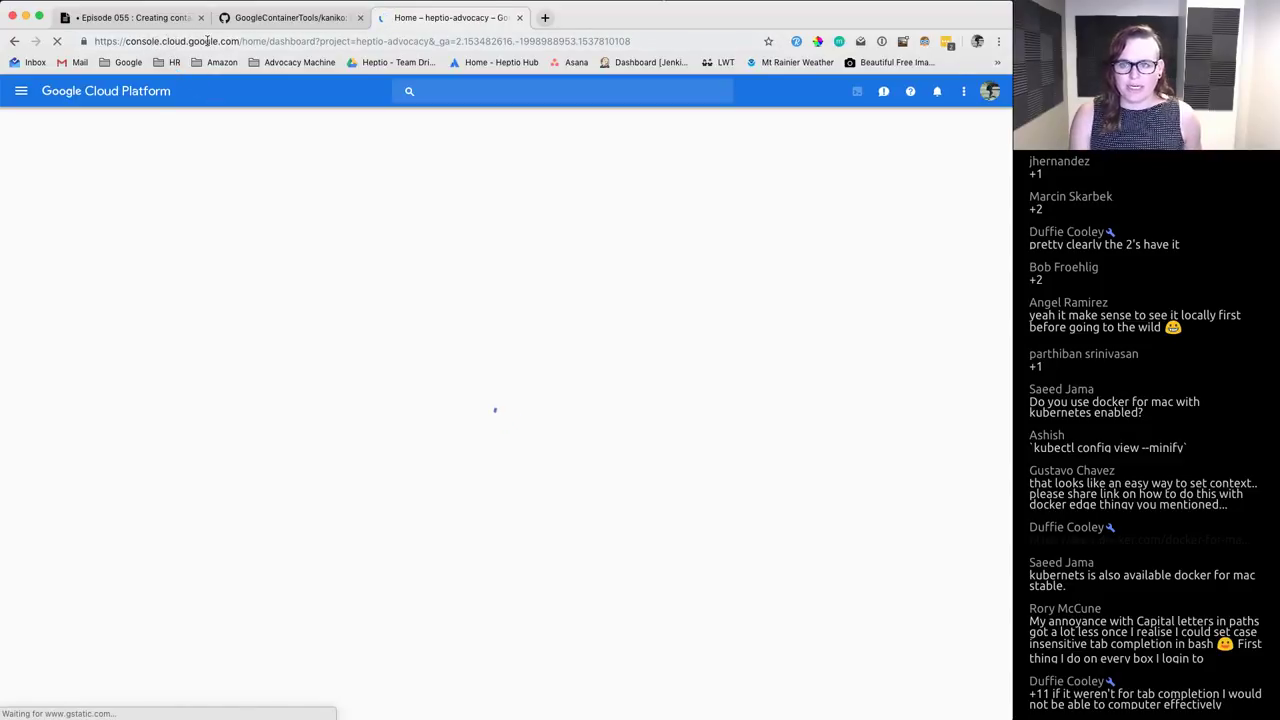
left_click(522, 89)
type("gcr")
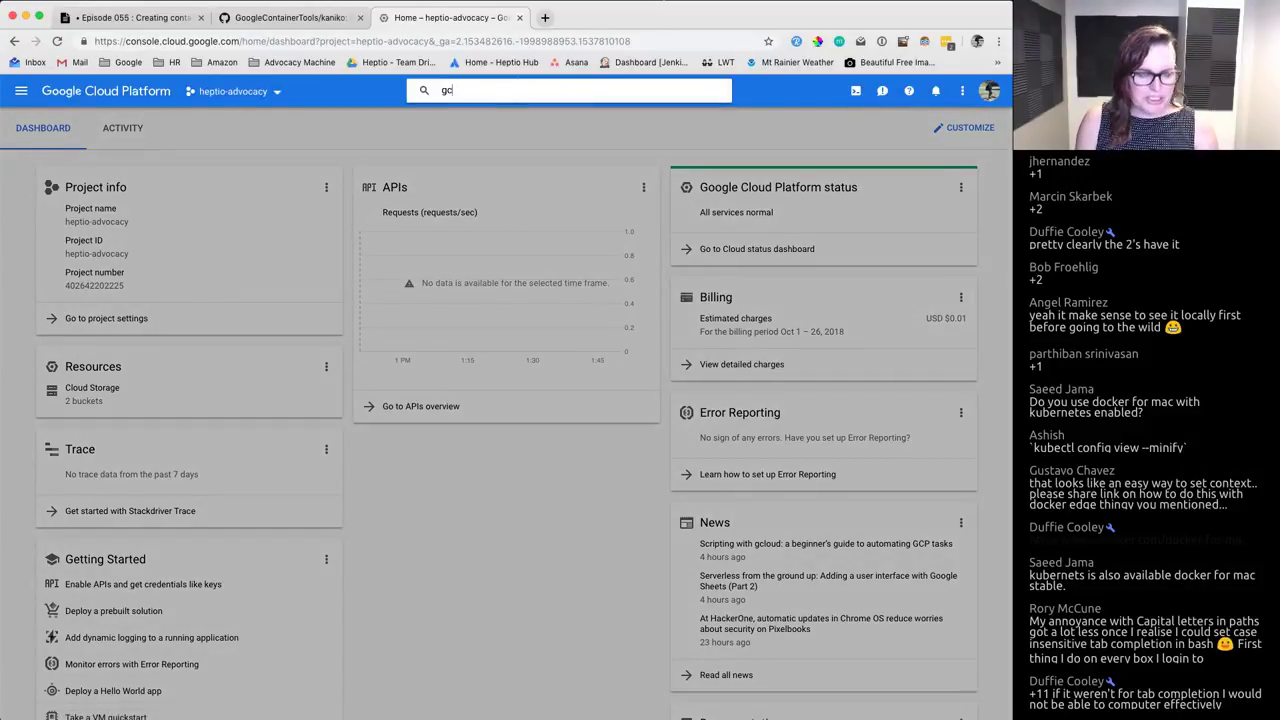
left_click(487, 118)
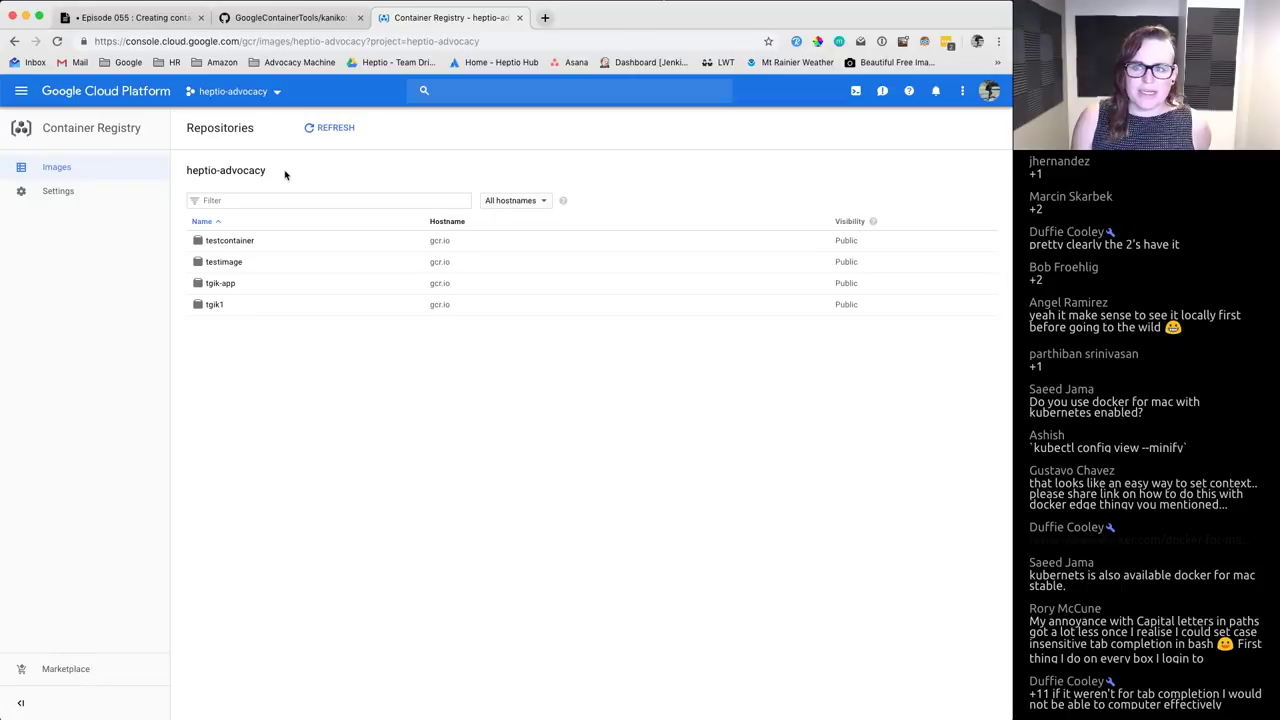
Step: Copy the heptio-advocacy project name and begin the gcr.io/heptio-advocacy/tgik-055 image tag in bash
triple_click(221, 170)
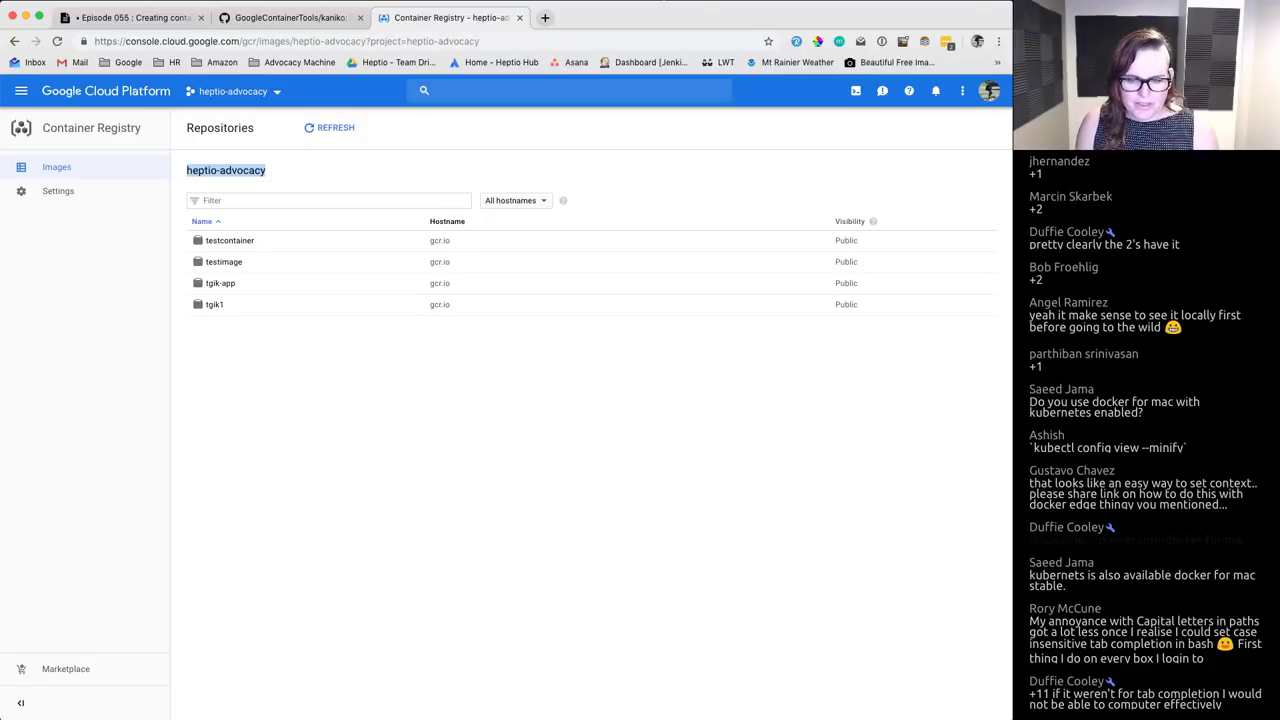
key("super+Tab")
type("g")
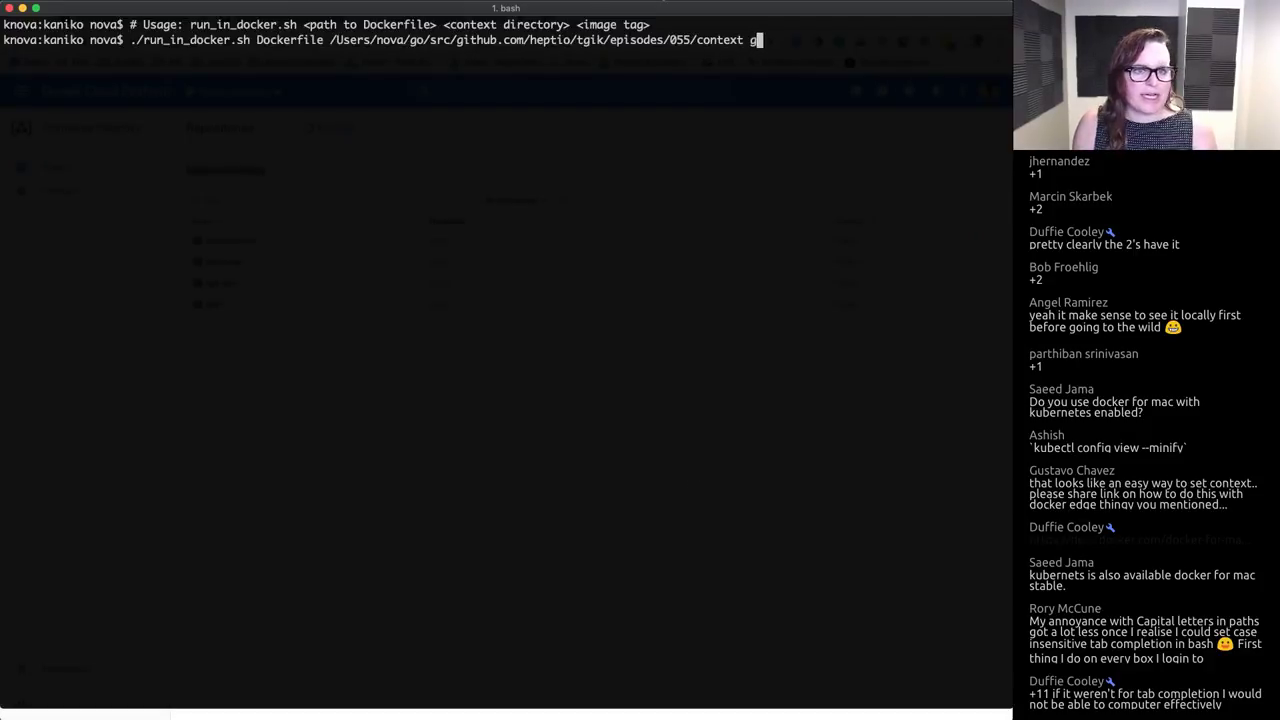
type("cr.io/heptio-advocacy/tgik-055:l")
Step: Complete the tag as gcr.io/heptio-advocacy/tgik-055:latest and run the kaniko build and push
key("BackSpace")
key("BackSpace")
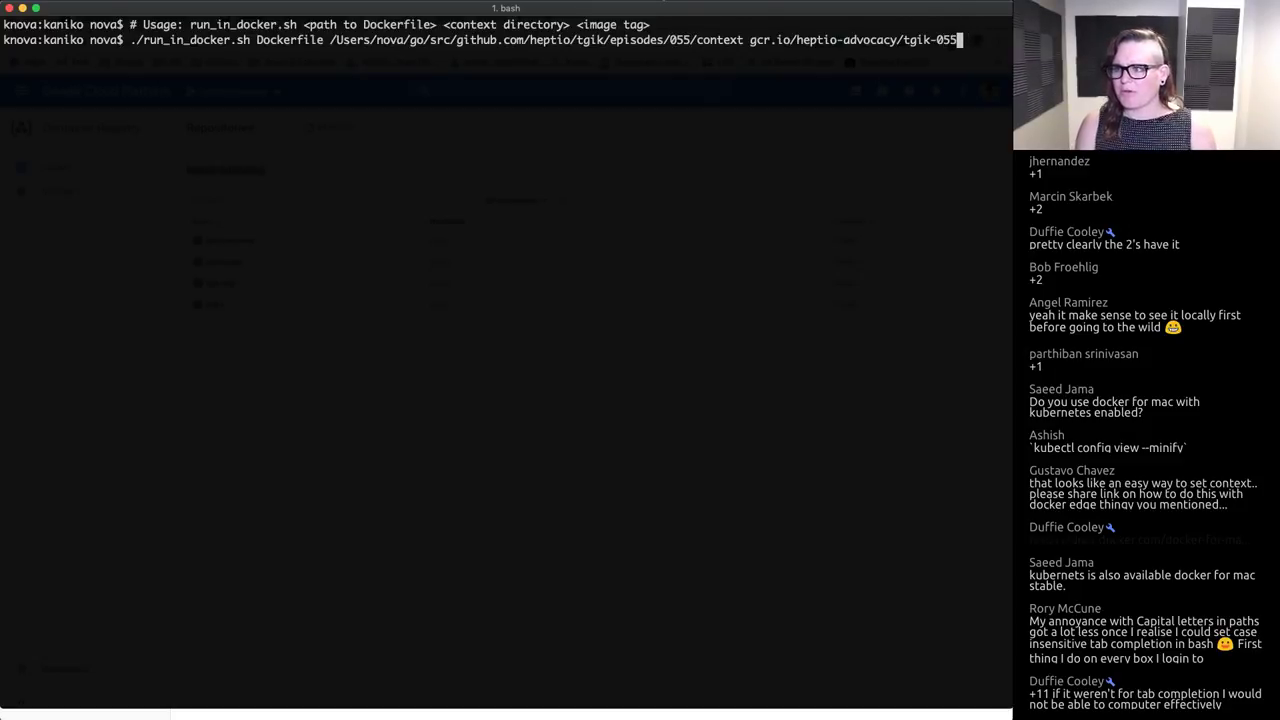
type(":latest")
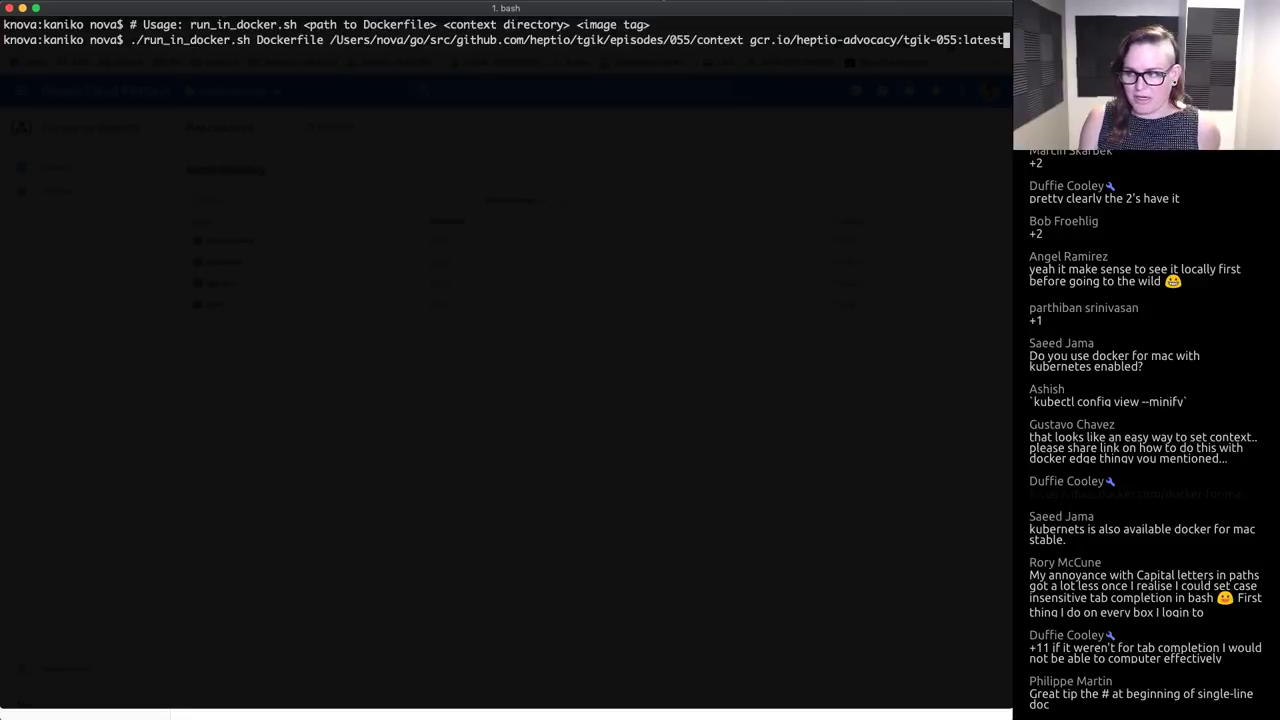
key("Return")
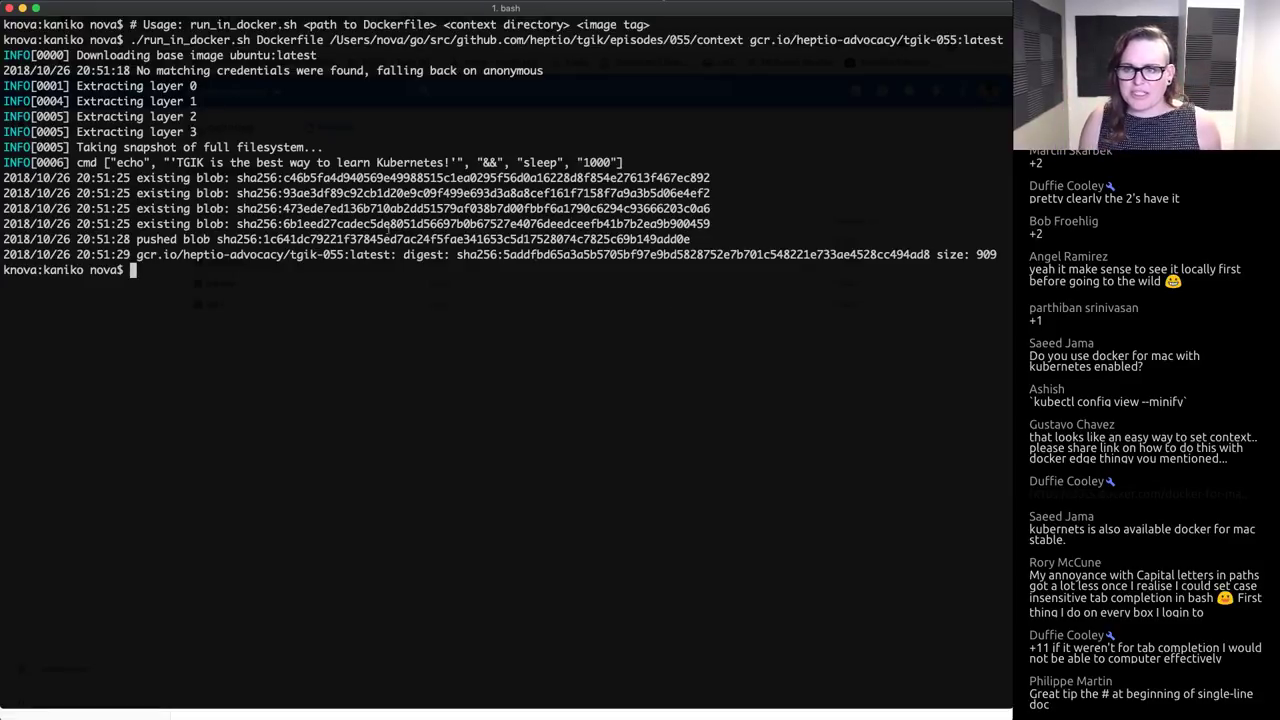
double_click(313, 255)
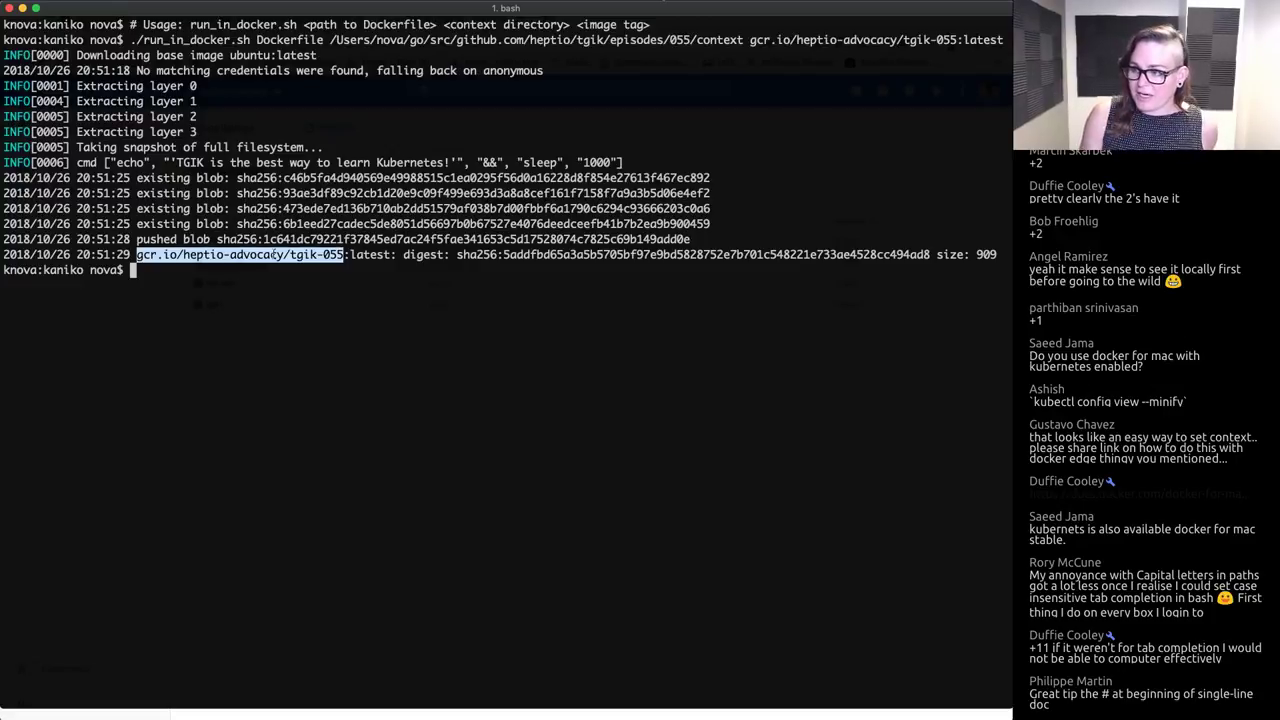
key("super+Tab")
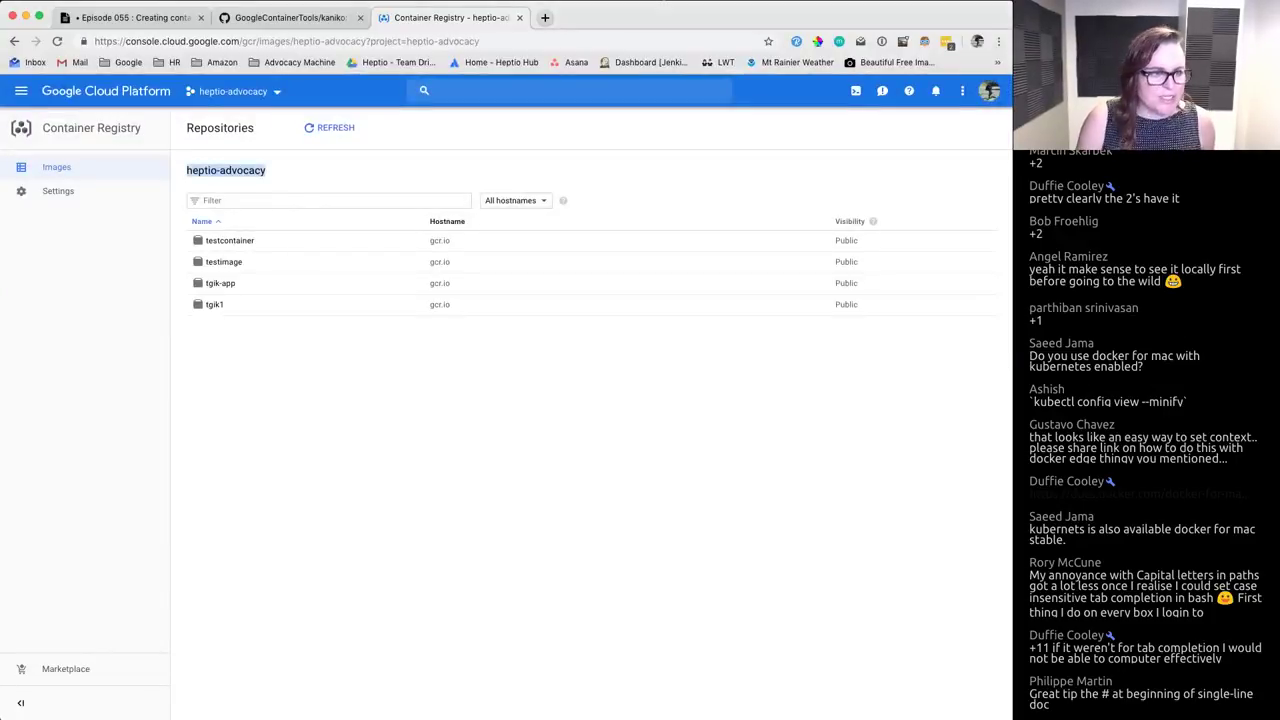
Step: Reload Container Registry and open the tgik-055 repository to check its latest image
left_click(306, 406)
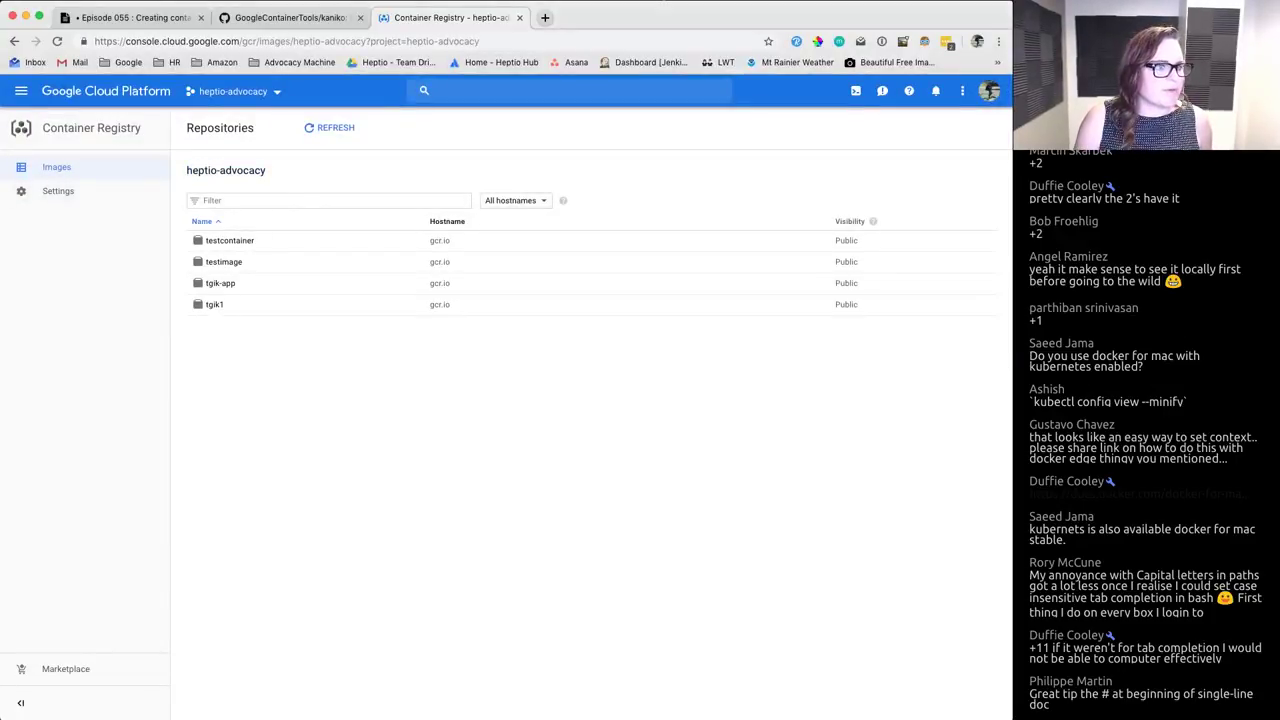
left_click(59, 41)
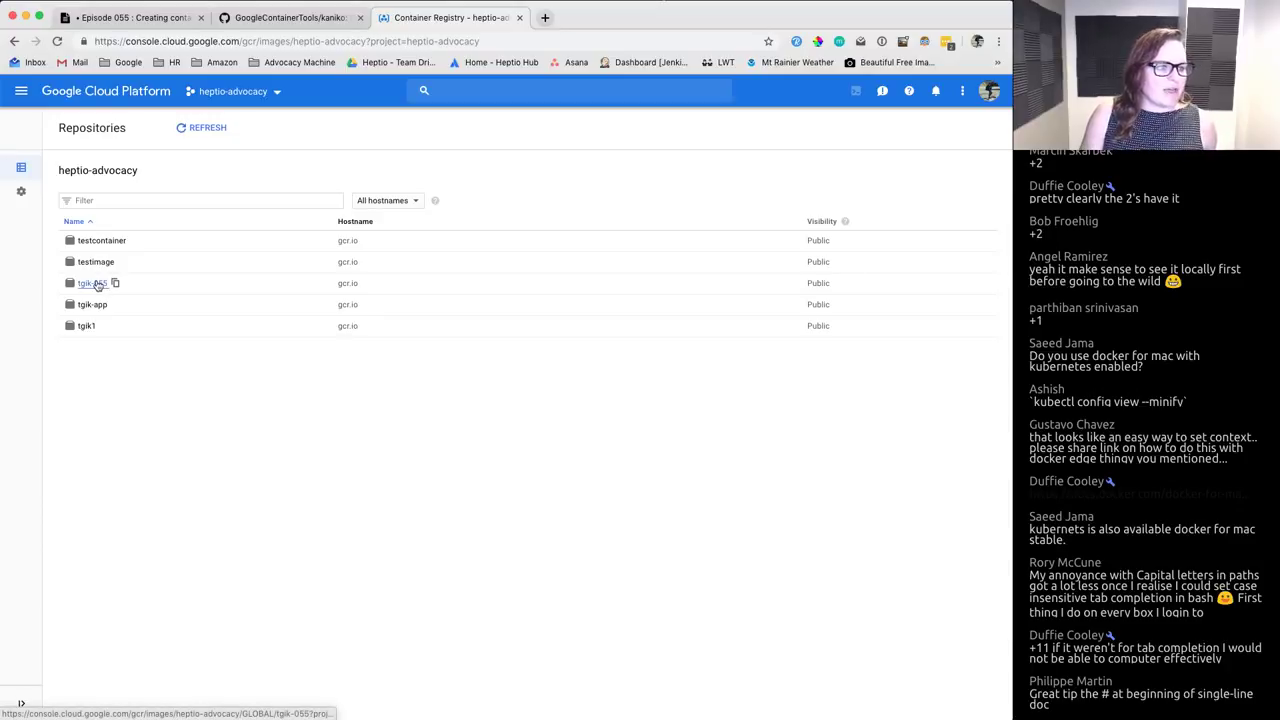
left_click(93, 284)
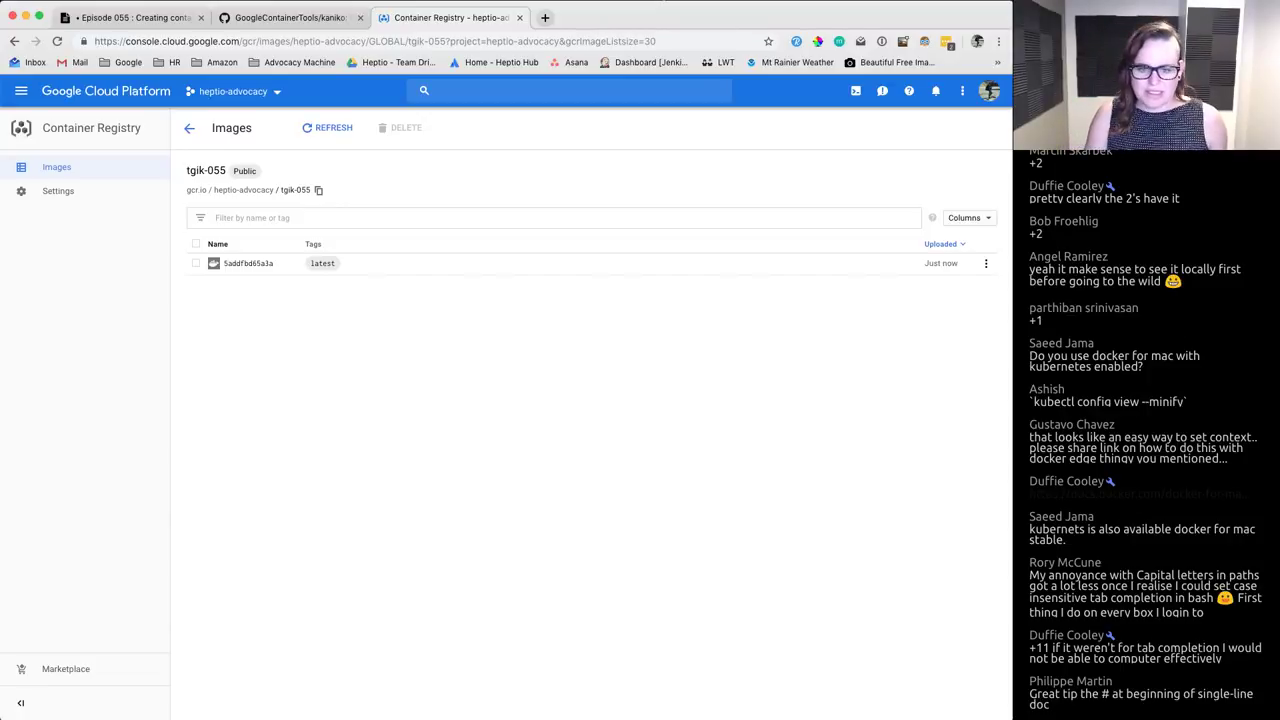
key("super+Tab")
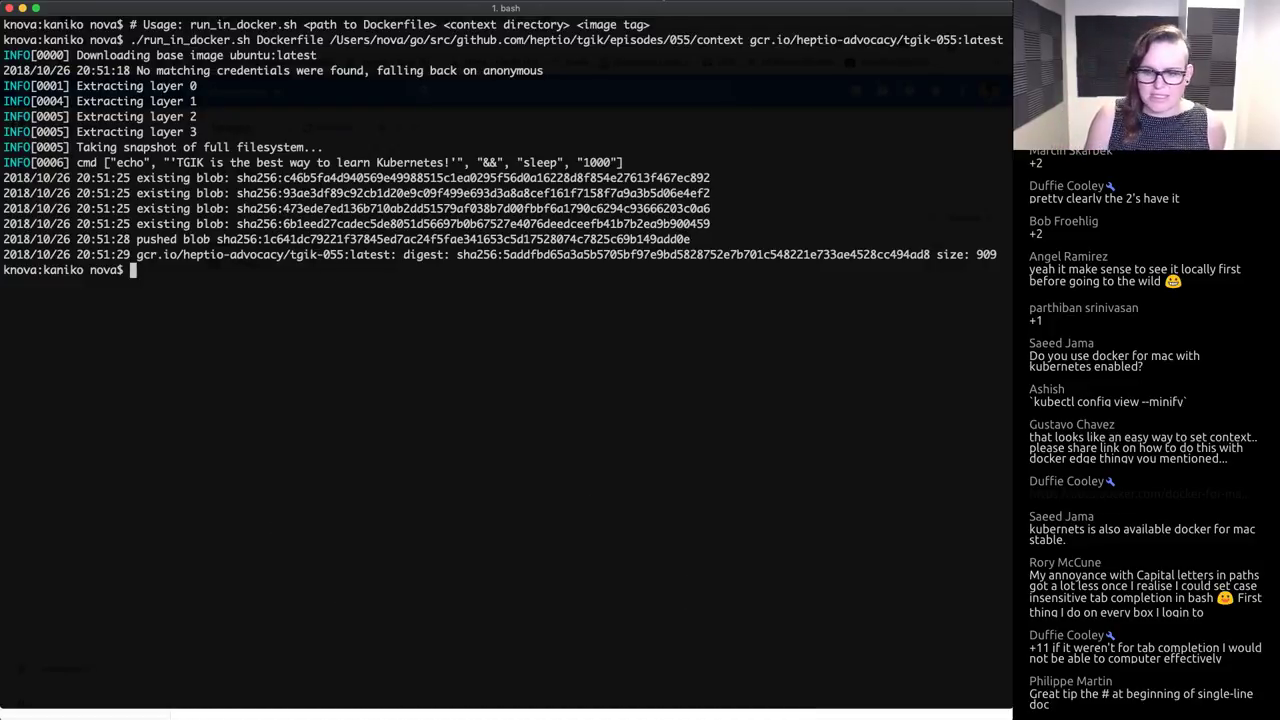
Step: Put GoLand into presentation mode and show the project file tree
key("super+Tab")
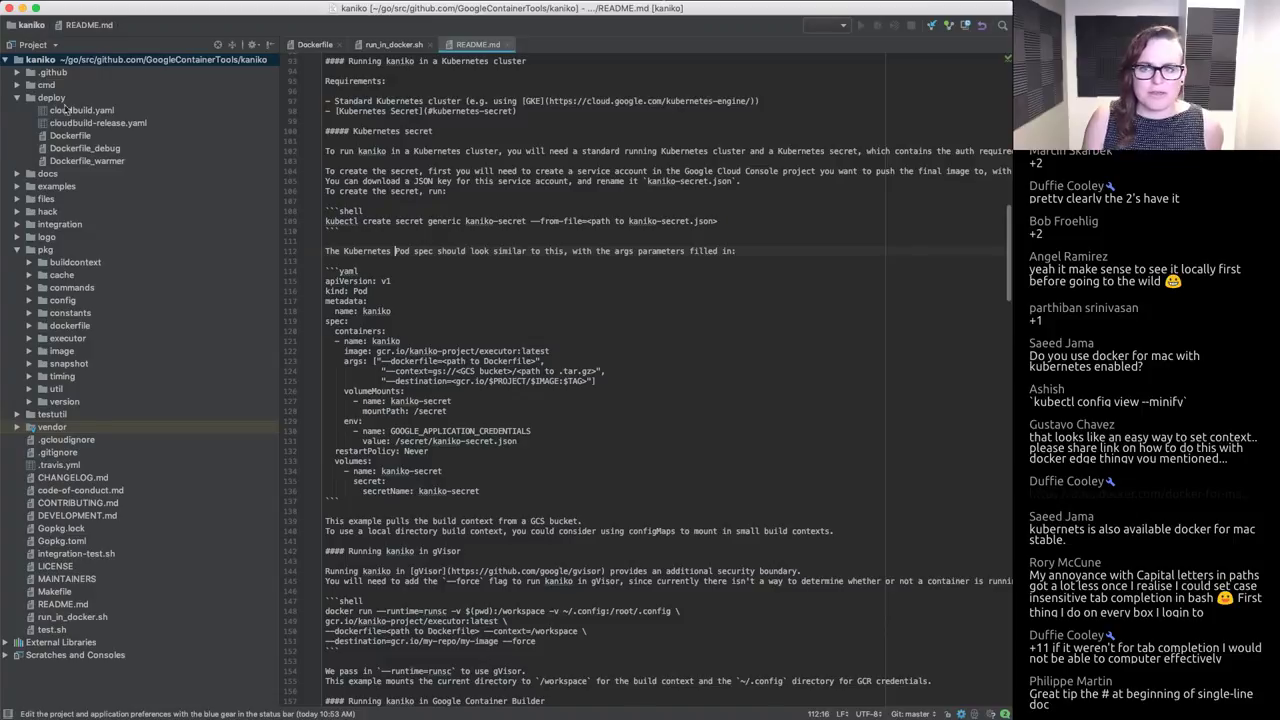
left_click(154, 2)
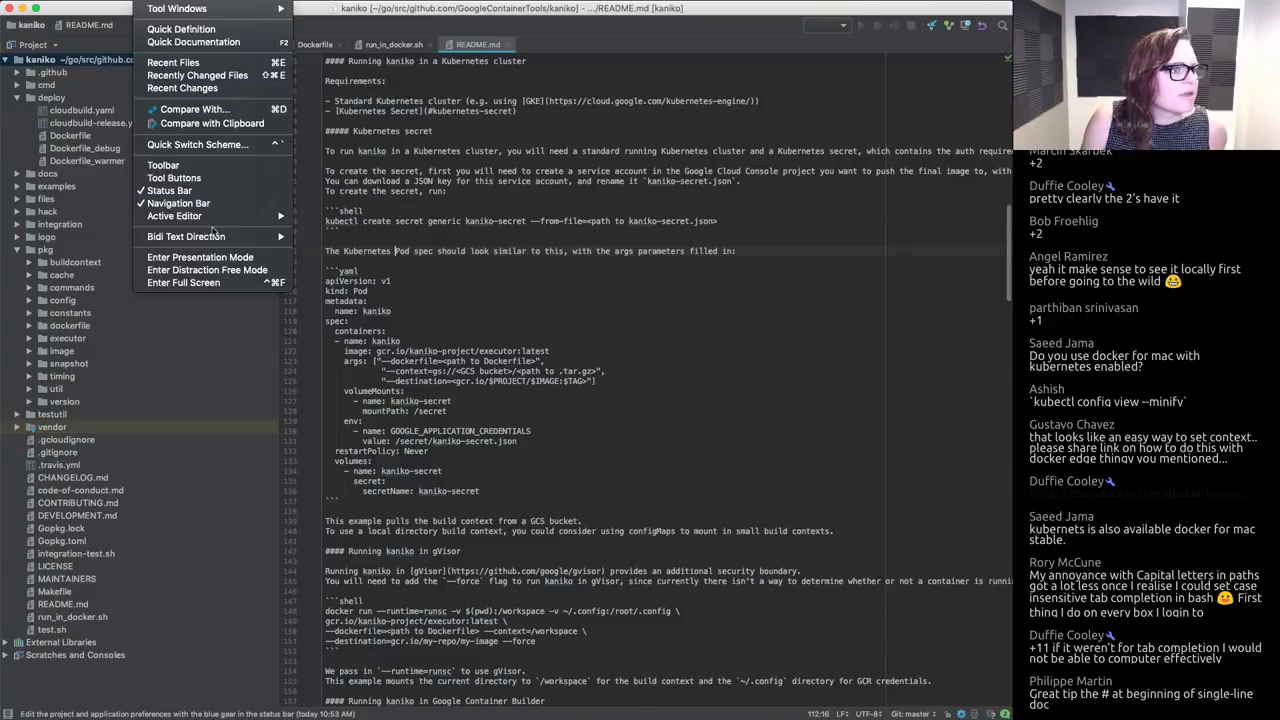
left_click(207, 258)
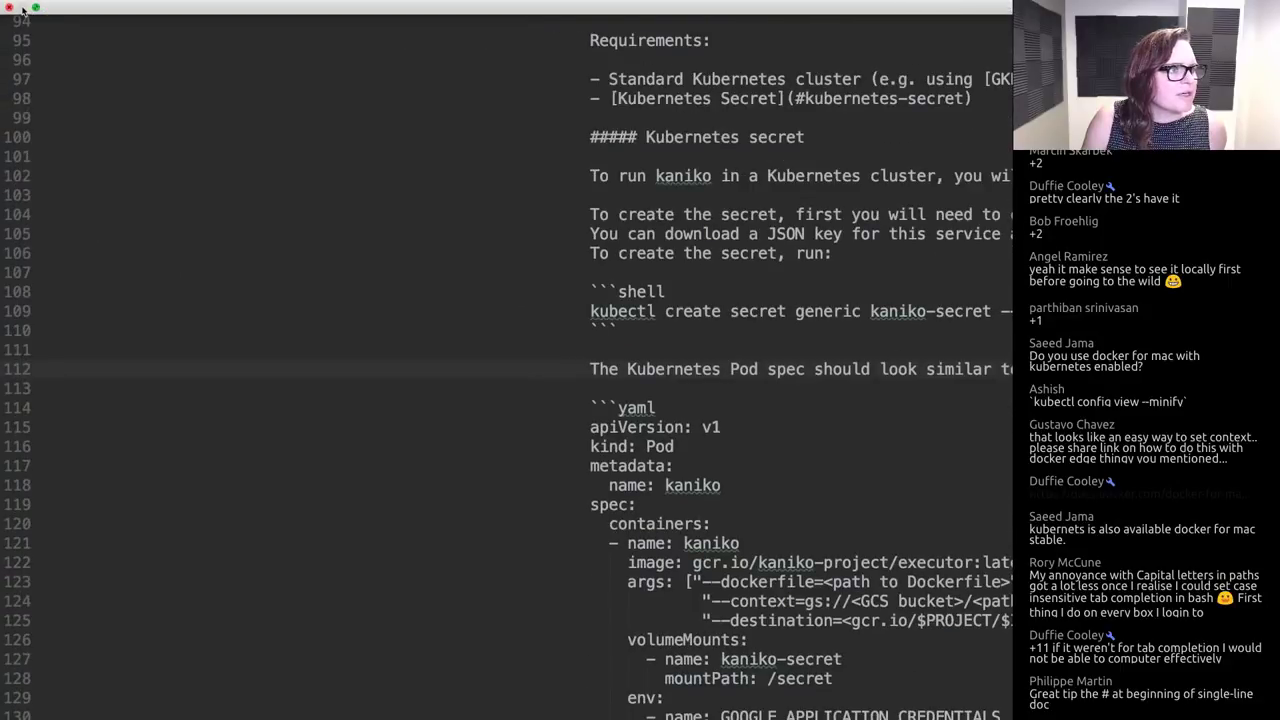
left_click(35, 8)
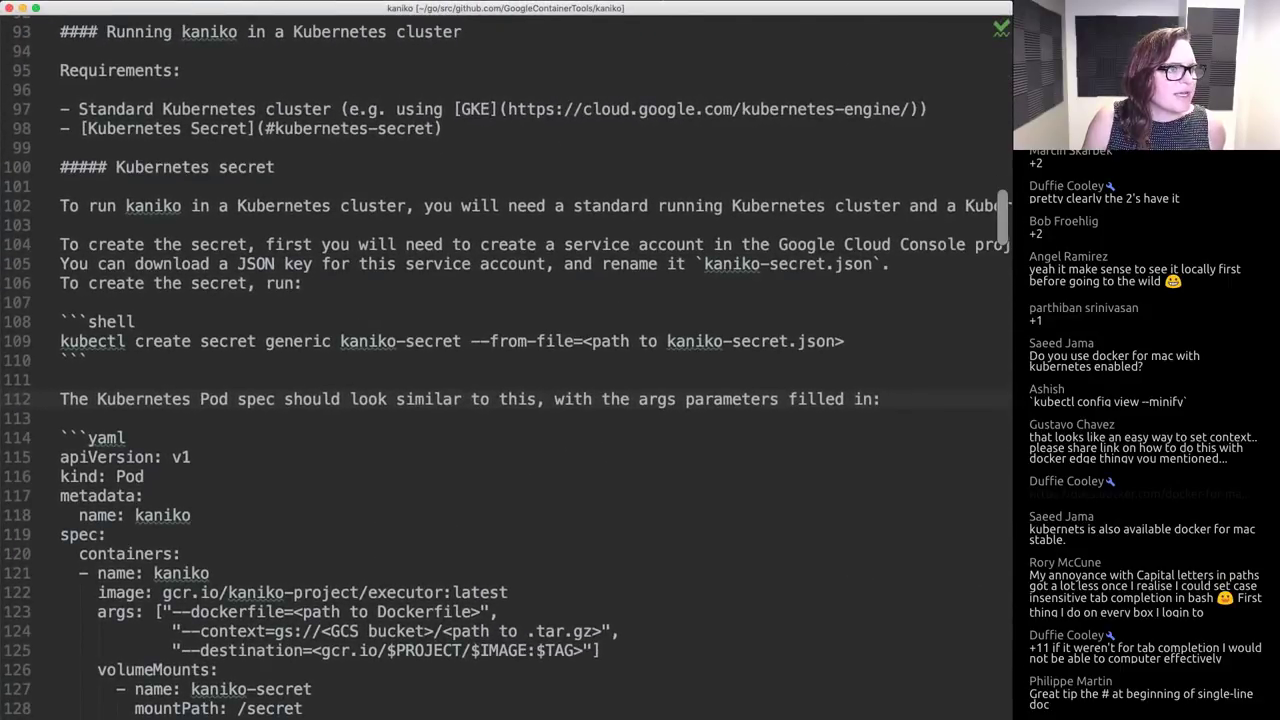
left_click(154, 2)
mouse_move(193, 12)
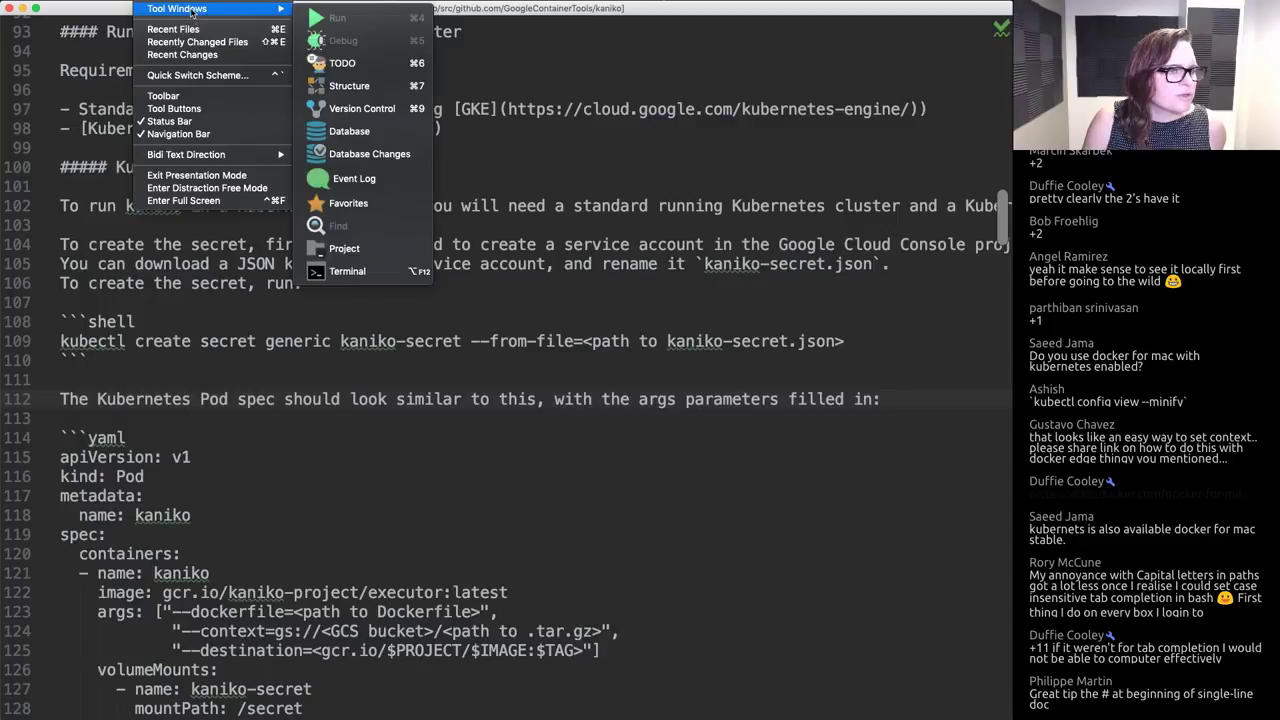
left_click(364, 252)
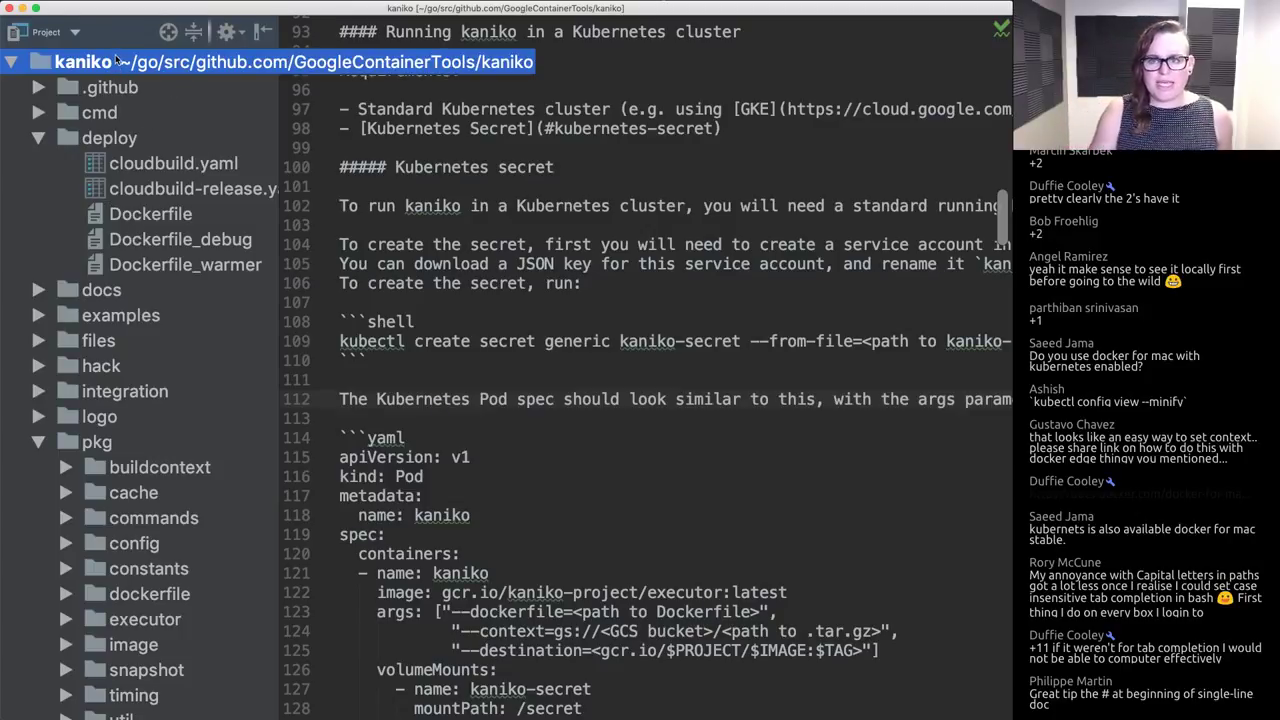
Step: Open the Makefile and highlight the images target's executor build from deploy/Dockerfile
left_click(98, 137)
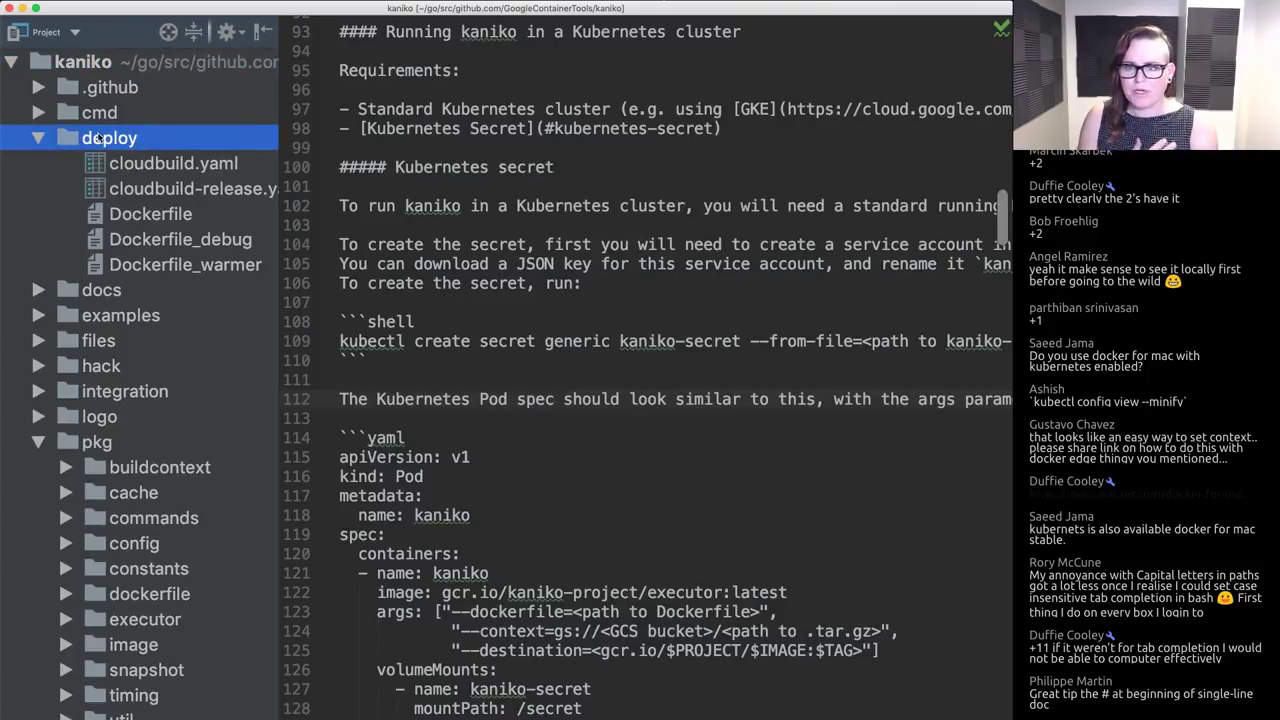
double_click(143, 219)
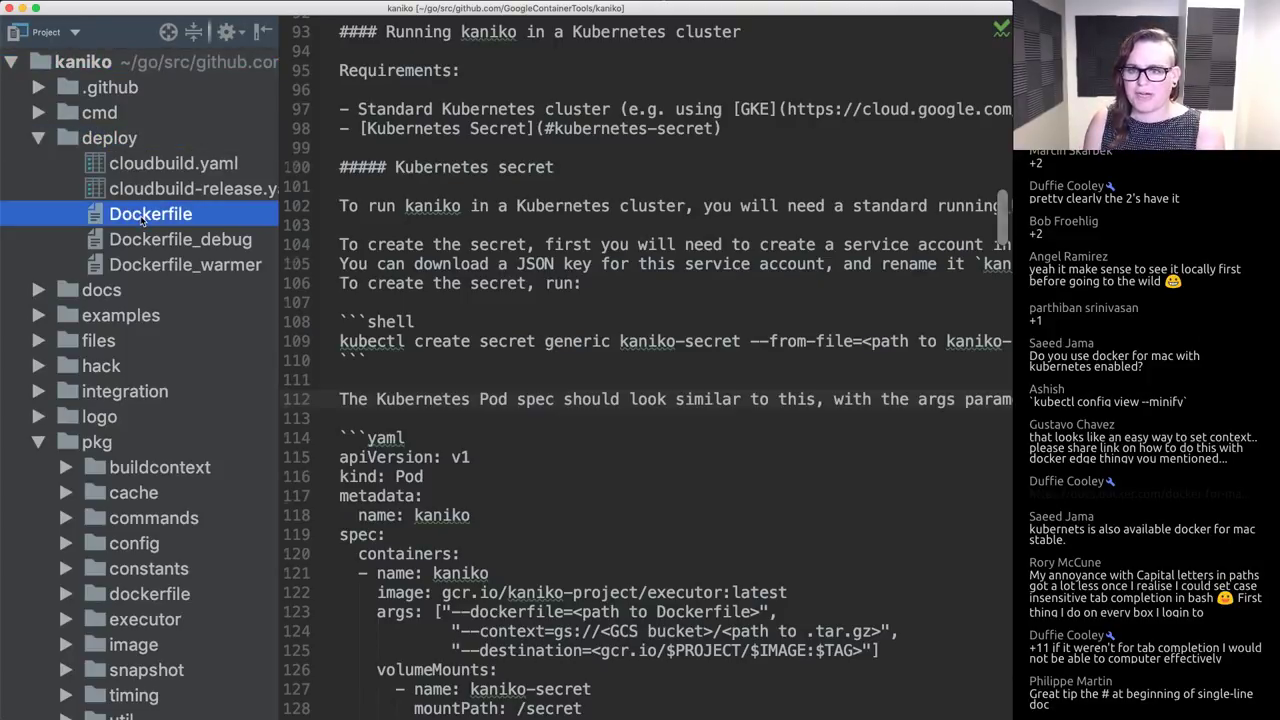
scroll(150, 500, "down", 10)
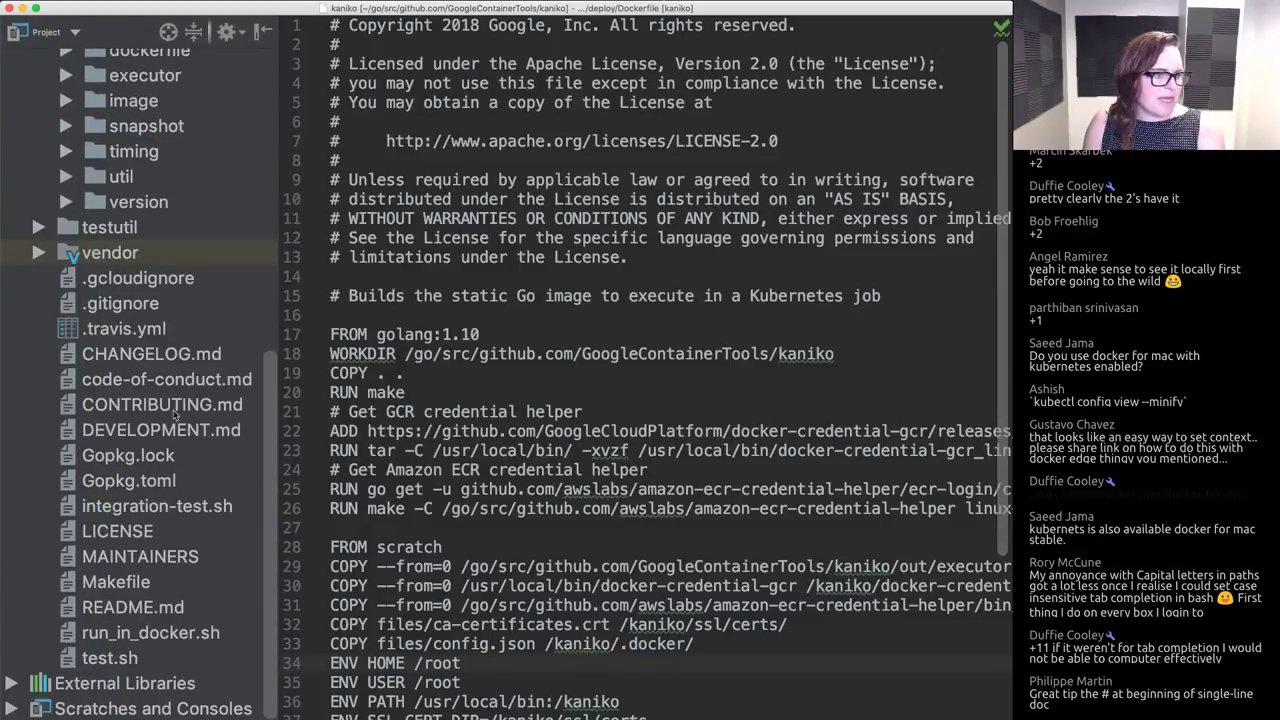
double_click(148, 584)
scroll(557, 333, "down", 5)
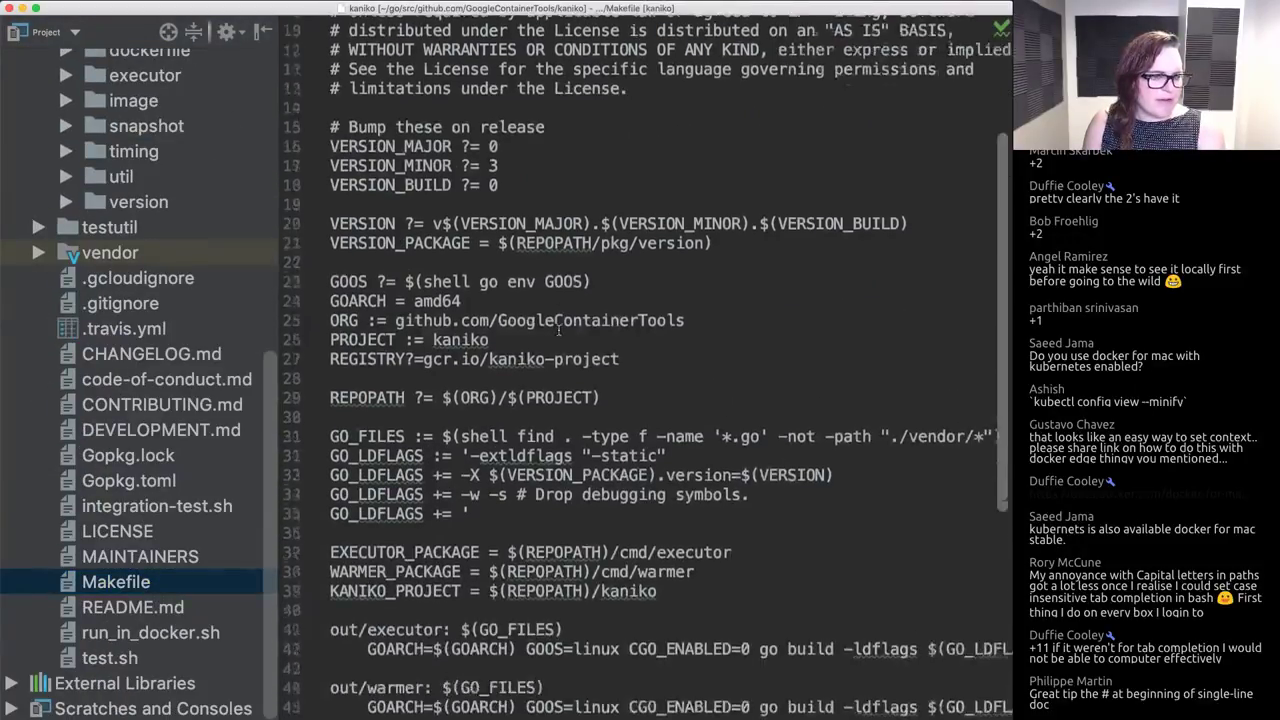
scroll(557, 333, "down", 4)
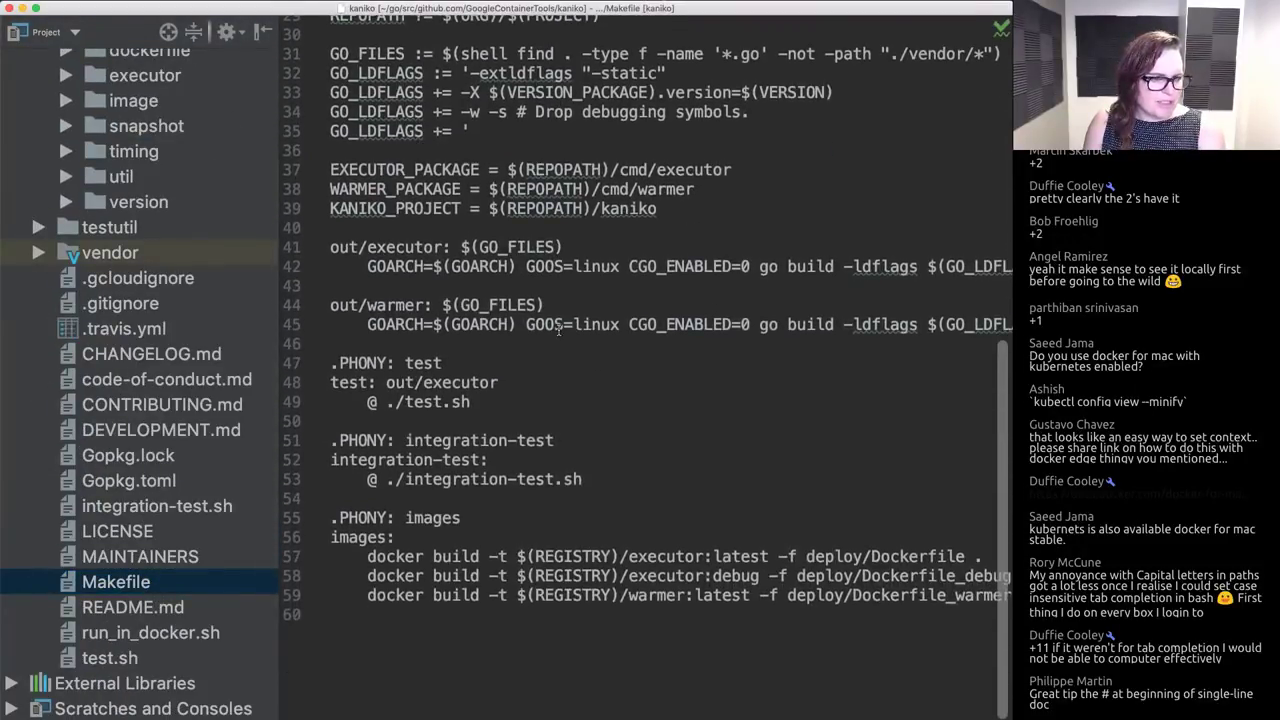
triple_click(351, 538)
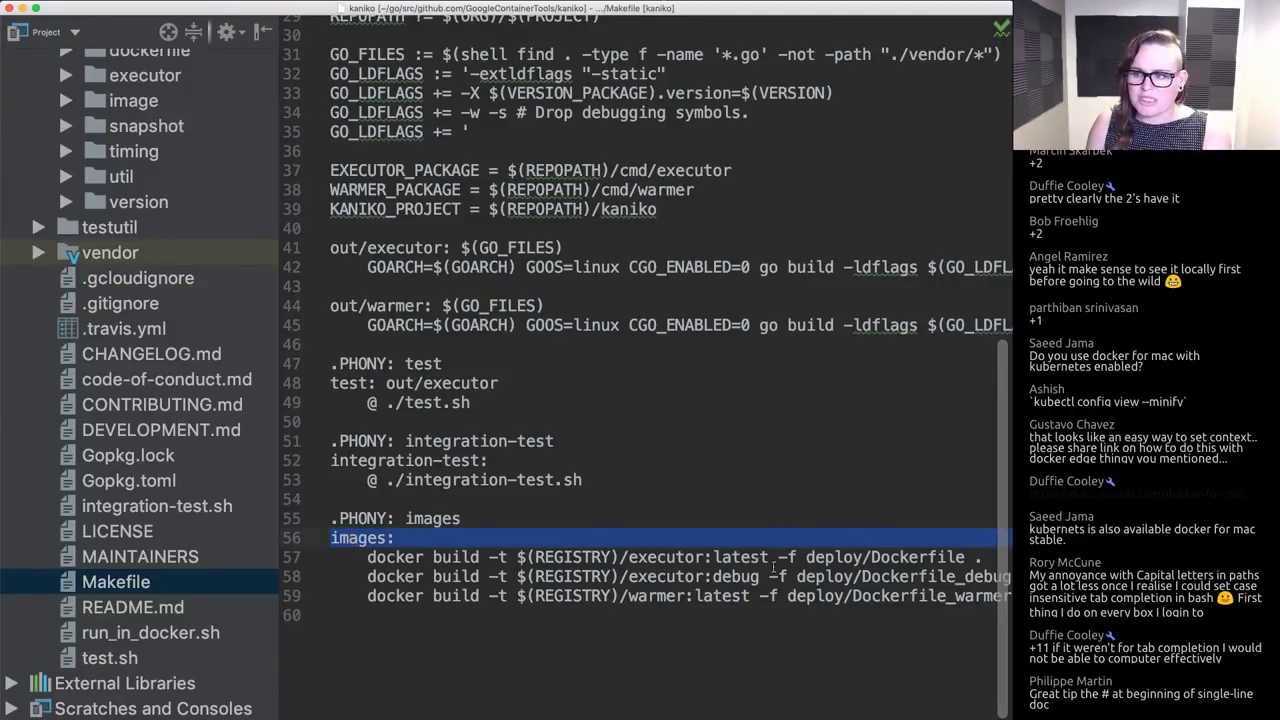
double_click(820, 558)
double_click(889, 558)
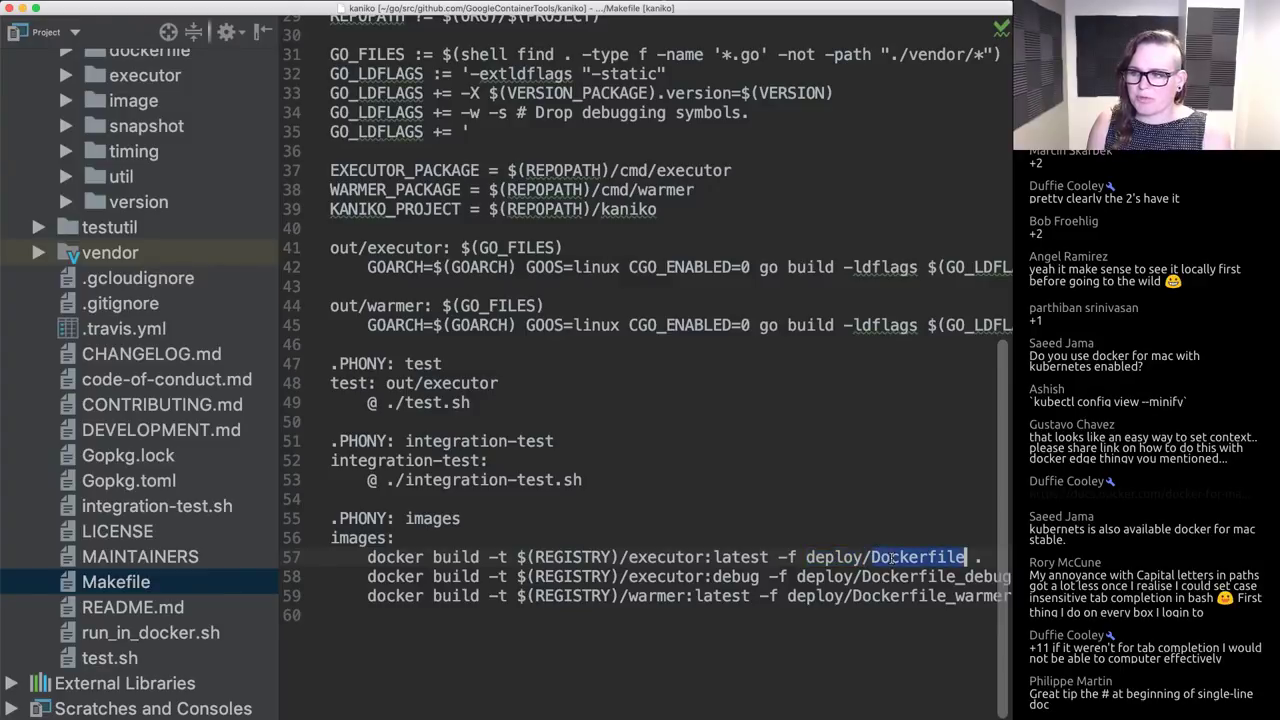
left_click_drag(982, 558, 872, 558)
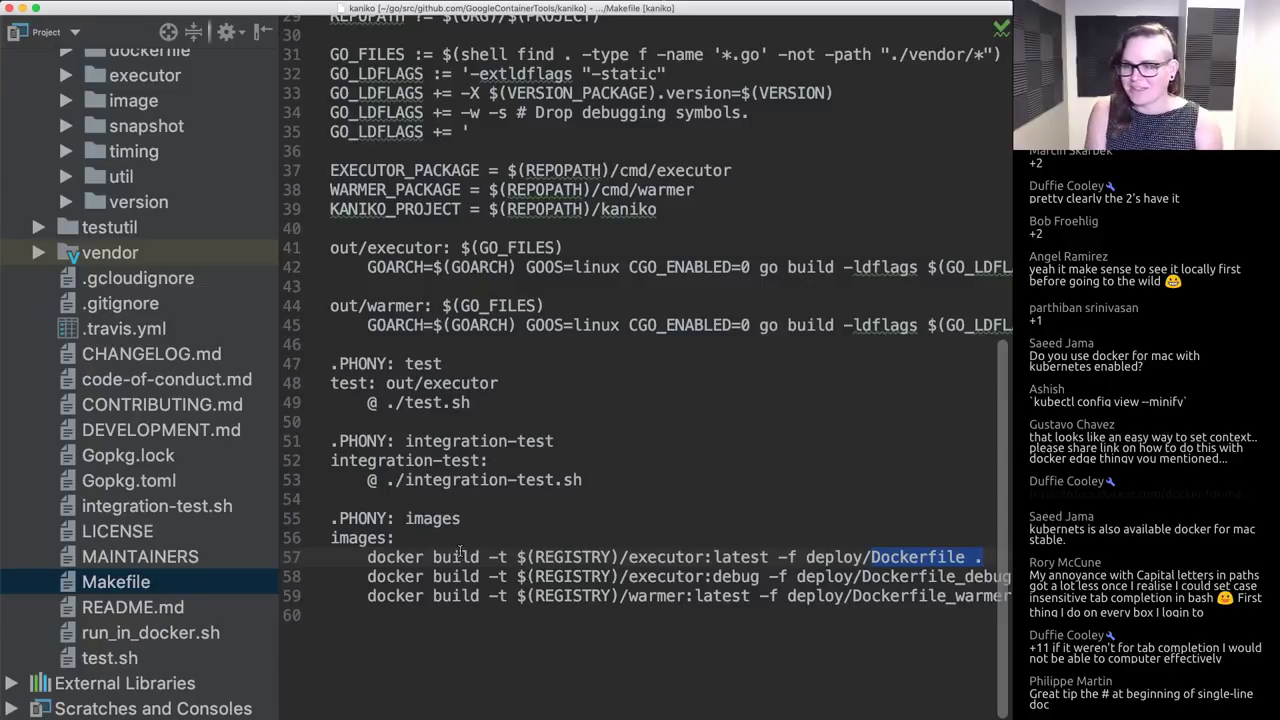
scroll(207, 404, "up", 10)
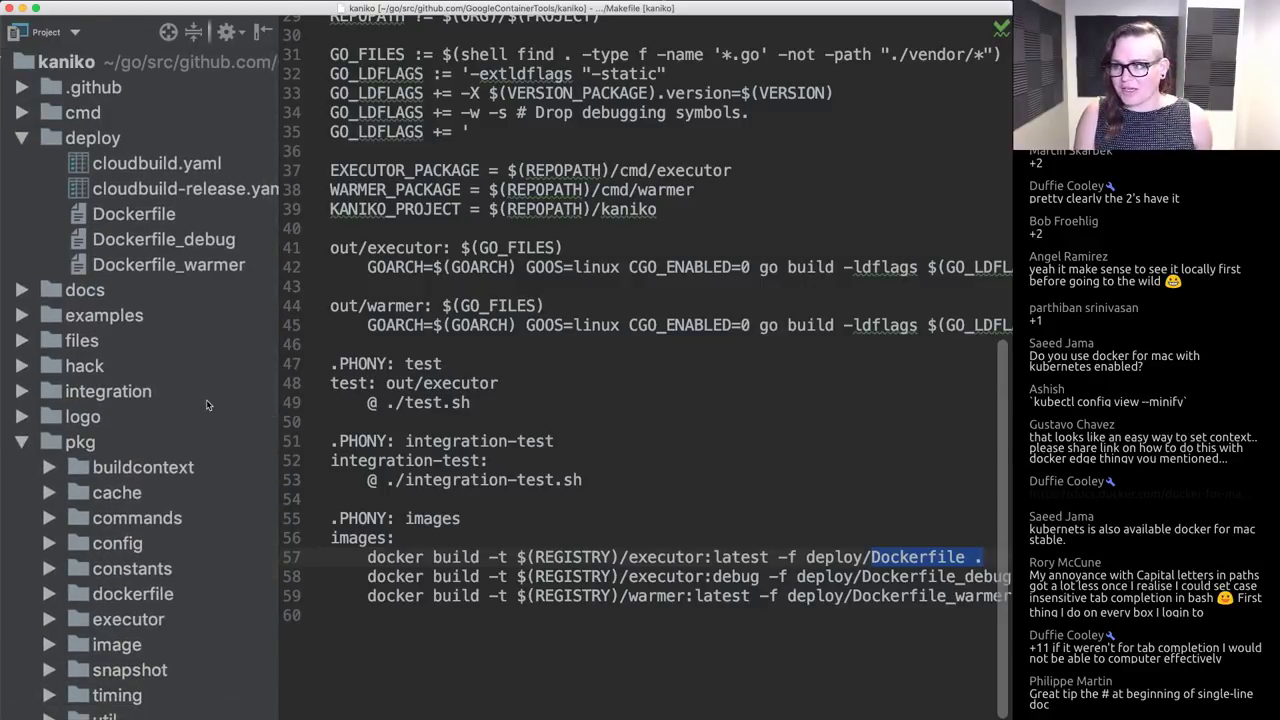
Step: Open deploy/Dockerfile and highlight the golang build stage's credential helper, tar and make steps
double_click(133, 216)
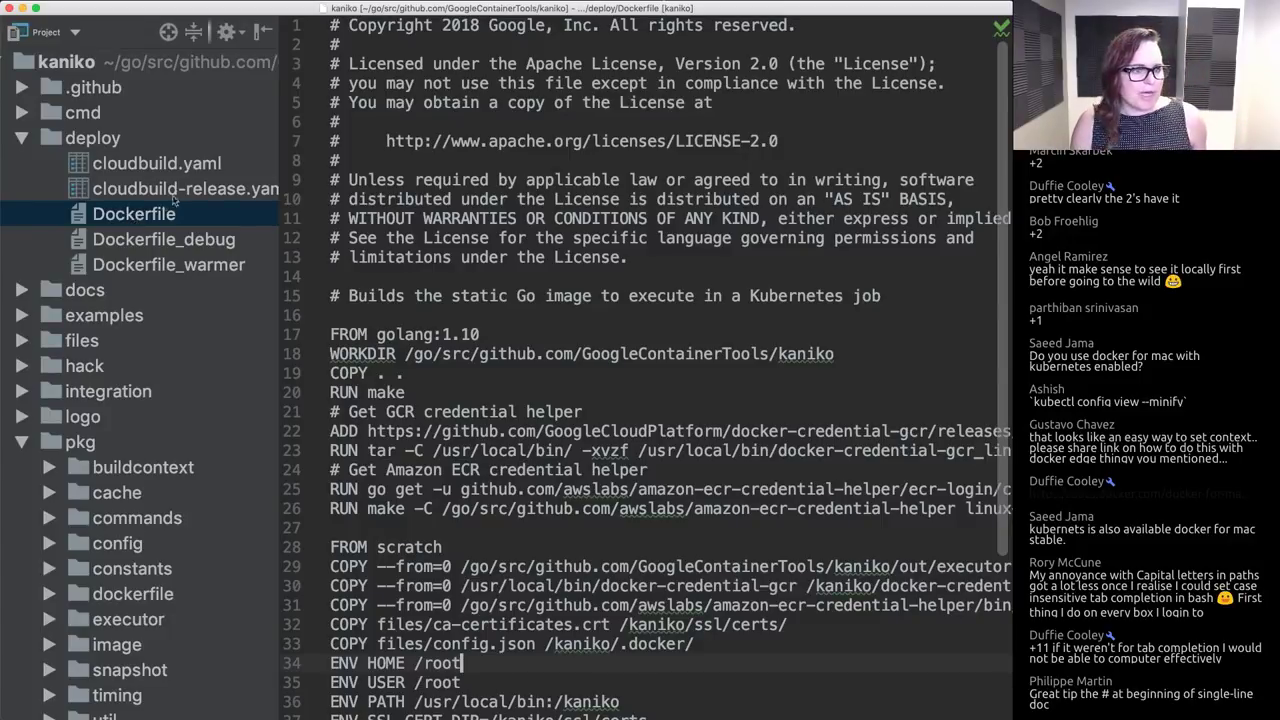
scroll(437, 195, "down", 2)
scroll(437, 195, "down", 5)
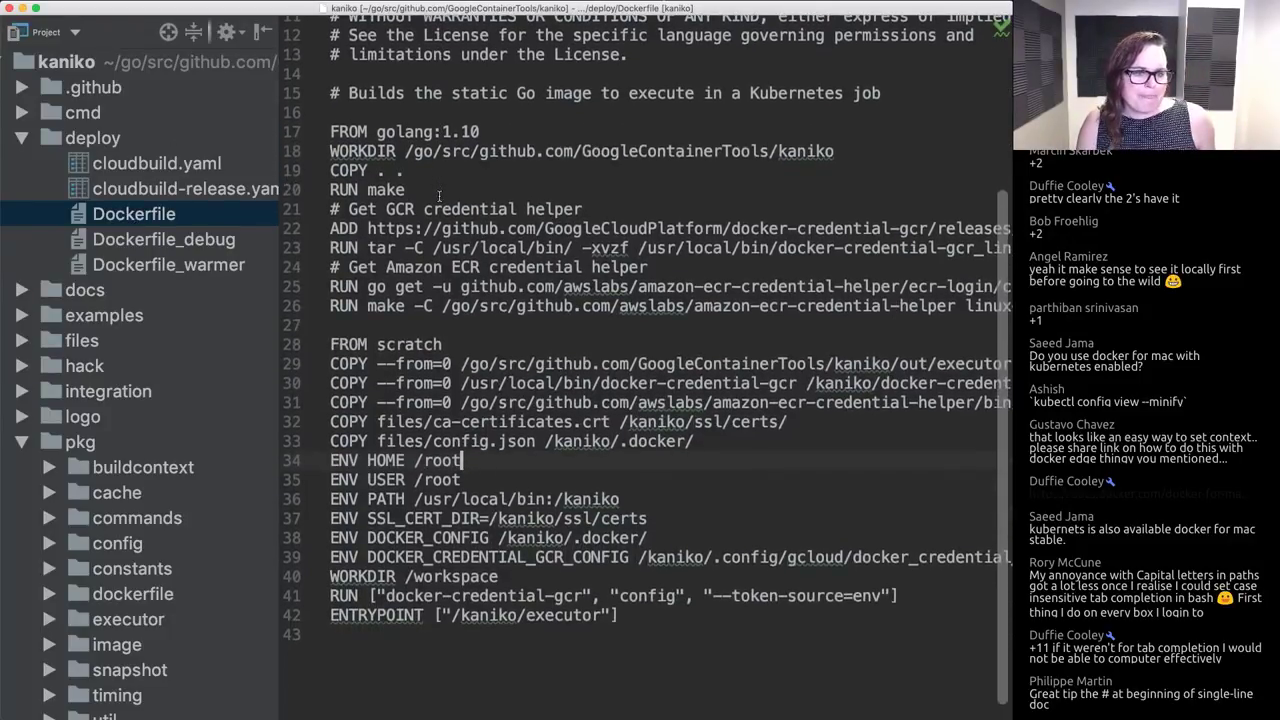
double_click(405, 344)
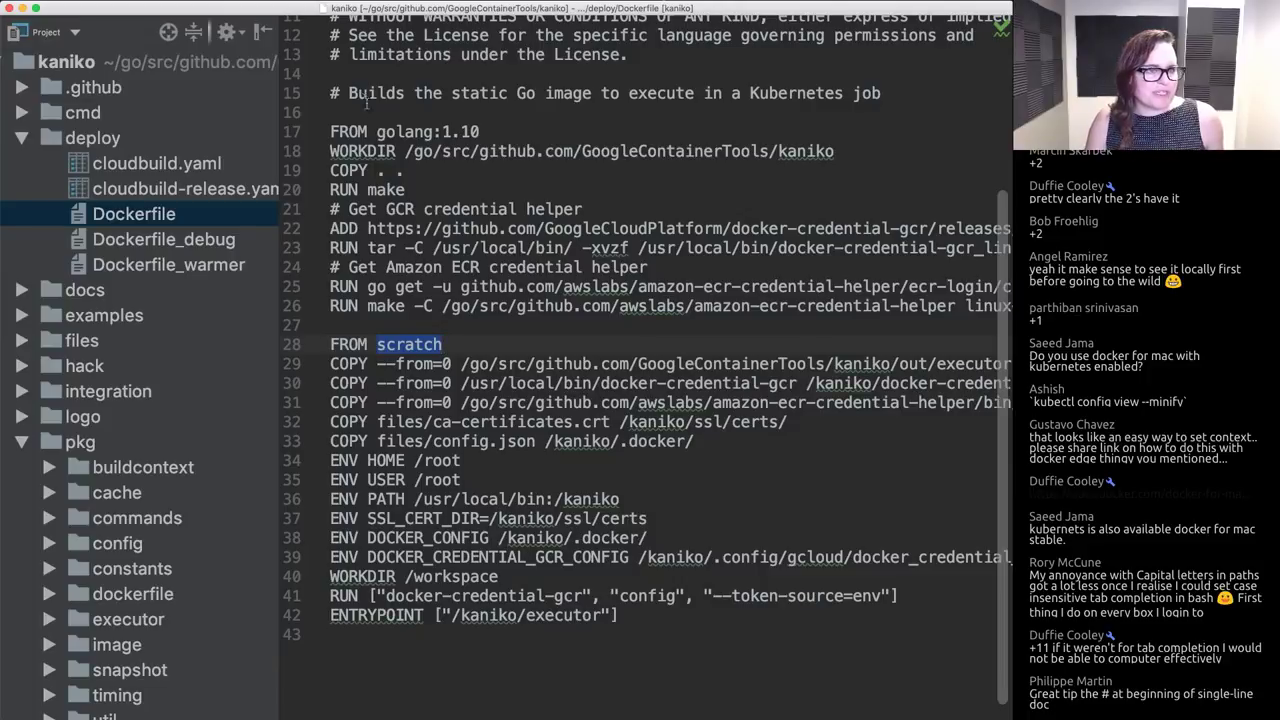
scroll(390, 200, "up", 3)
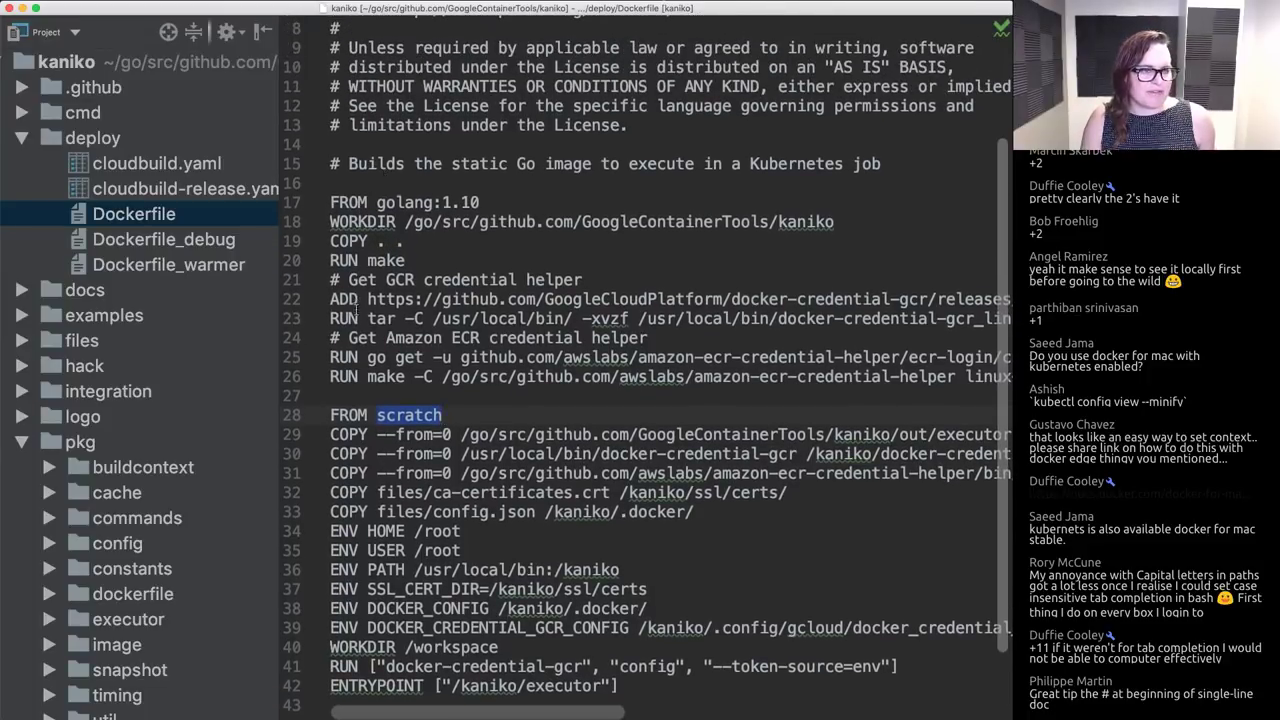
double_click(392, 203)
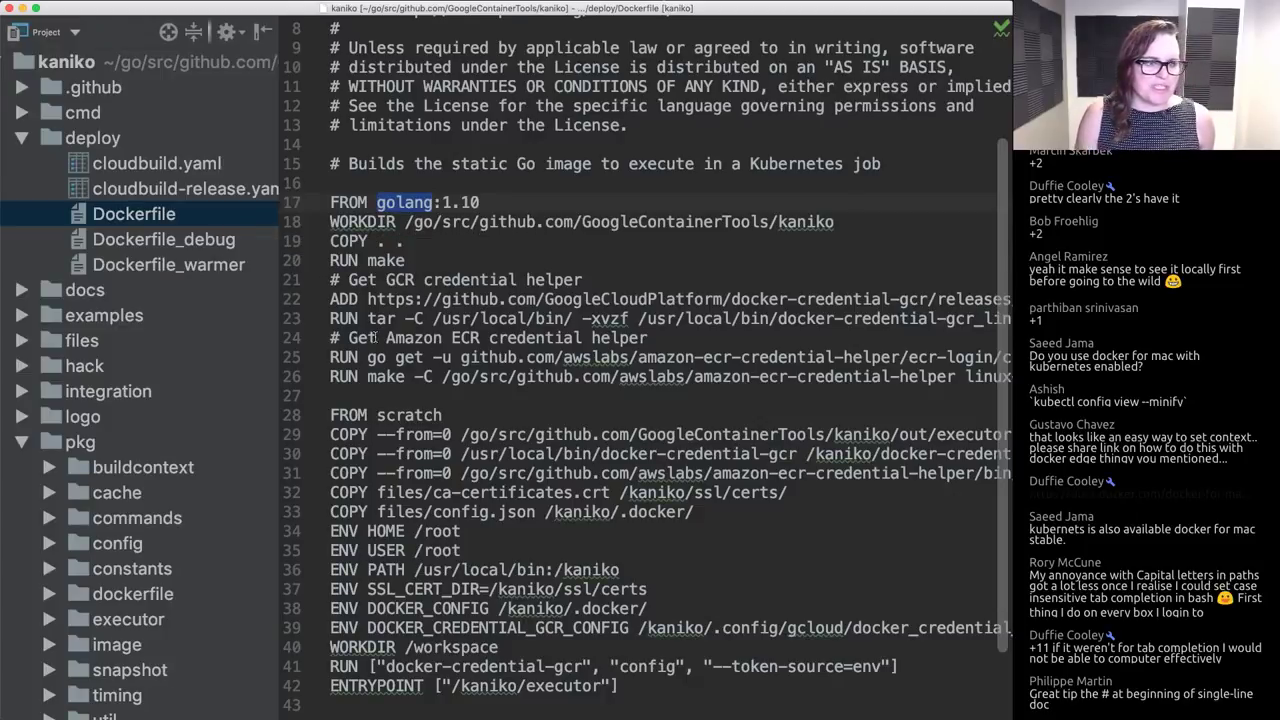
double_click(401, 281)
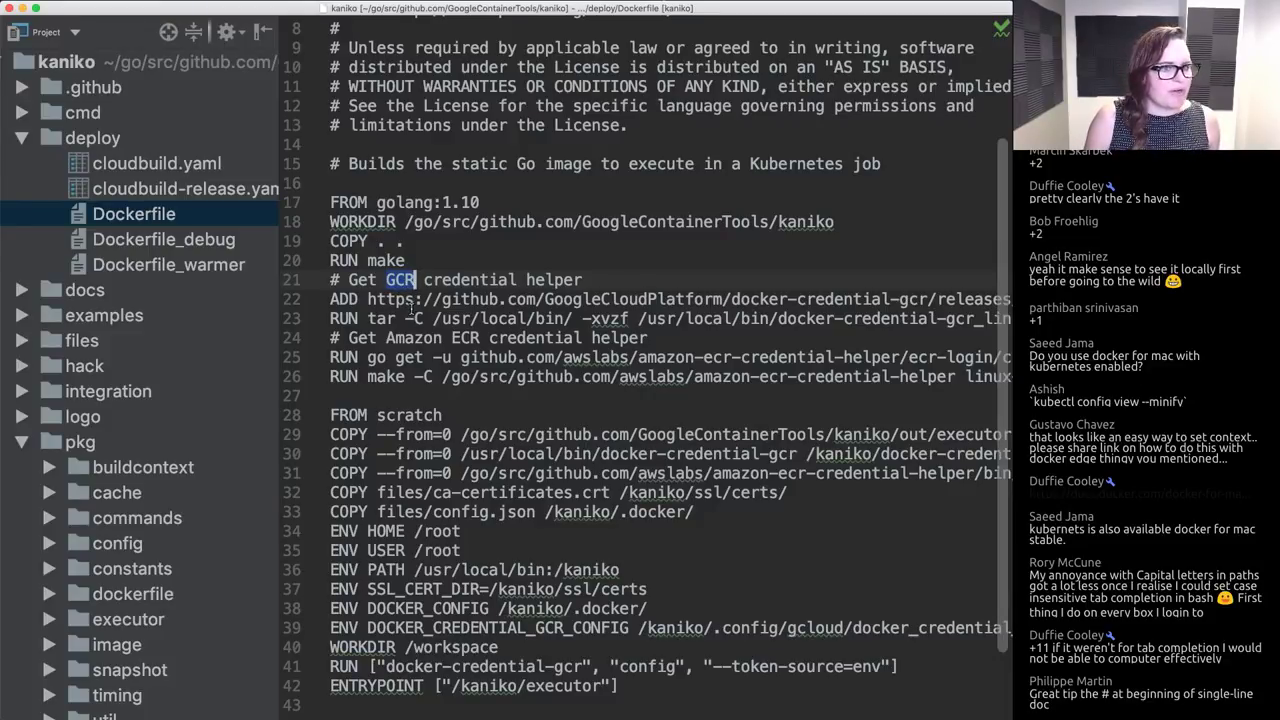
double_click(378, 319)
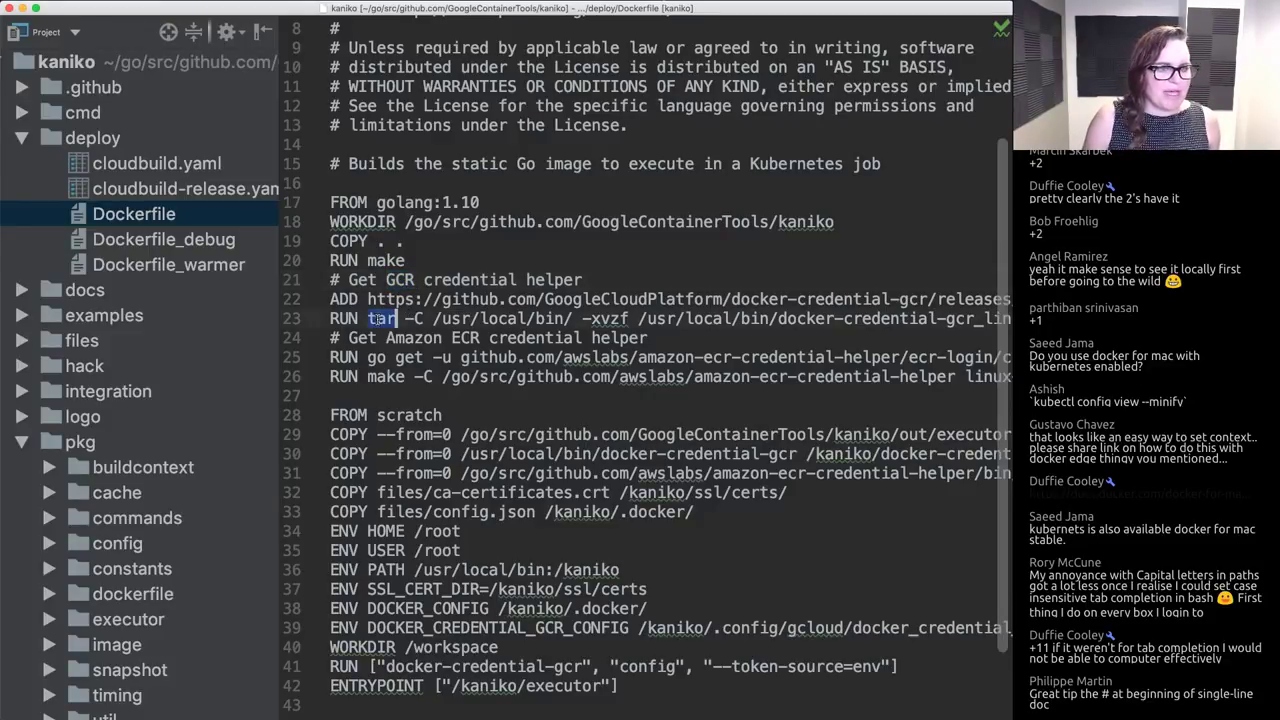
double_click(388, 380)
Step: Highlight the scratch final stage and its COPY of the executor binary
scroll(388, 382, "down", 1)
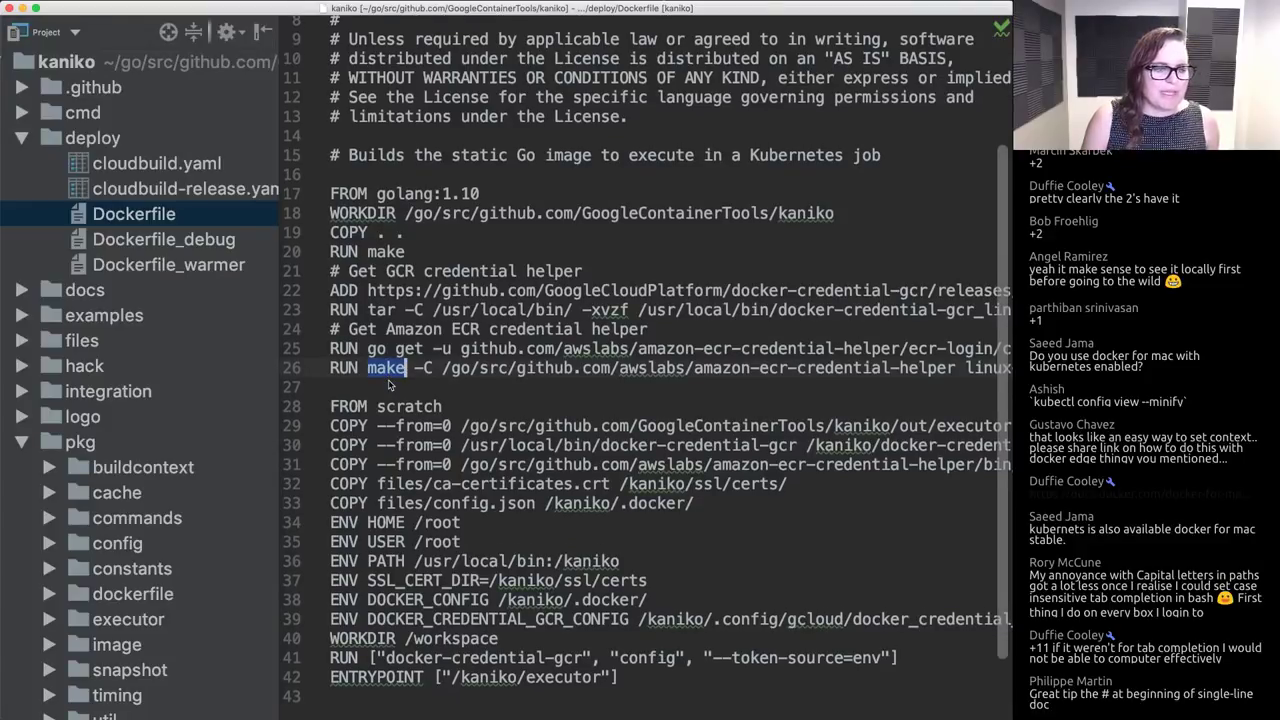
double_click(358, 407)
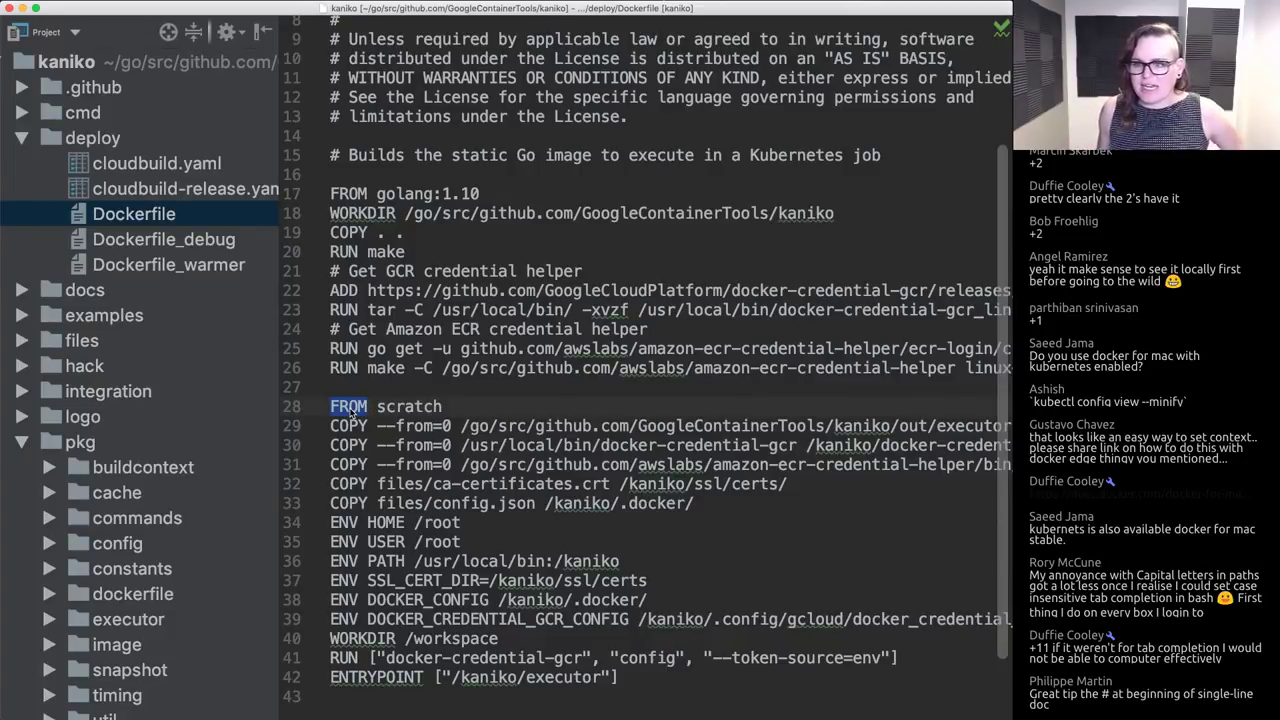
double_click(362, 425)
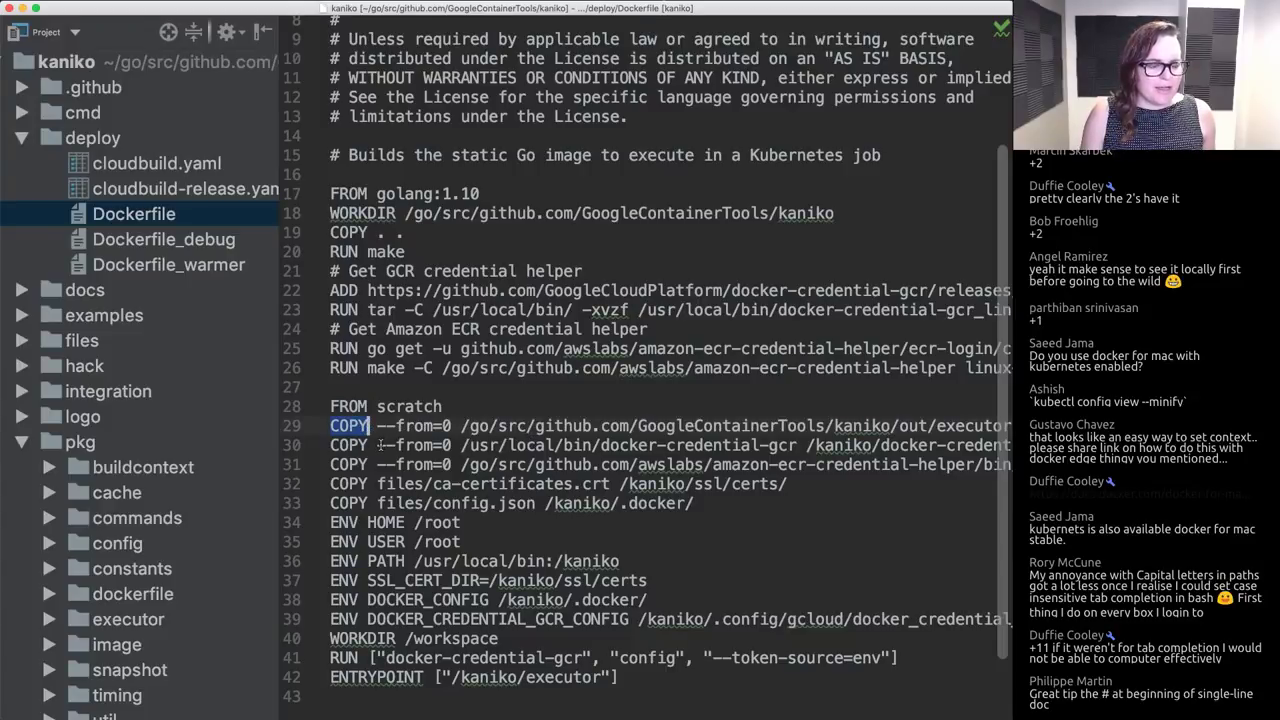
scroll(392, 440, "down", 1)
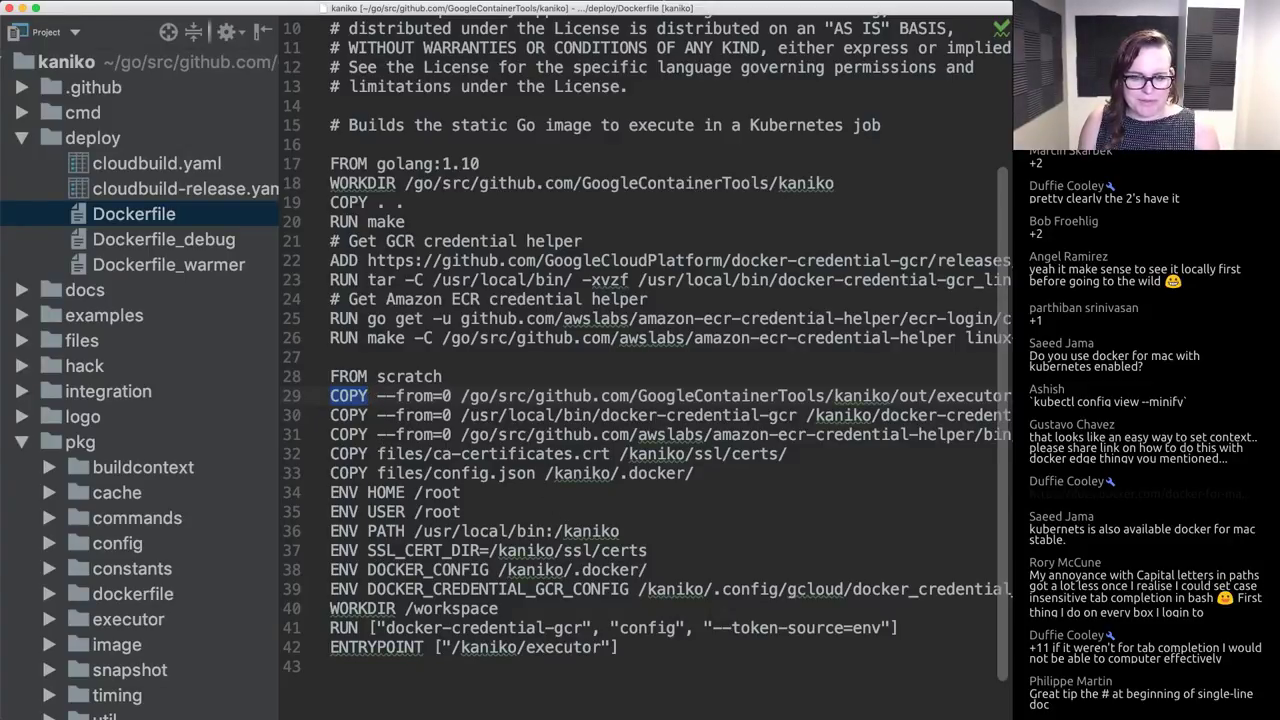
key("super+Tab")
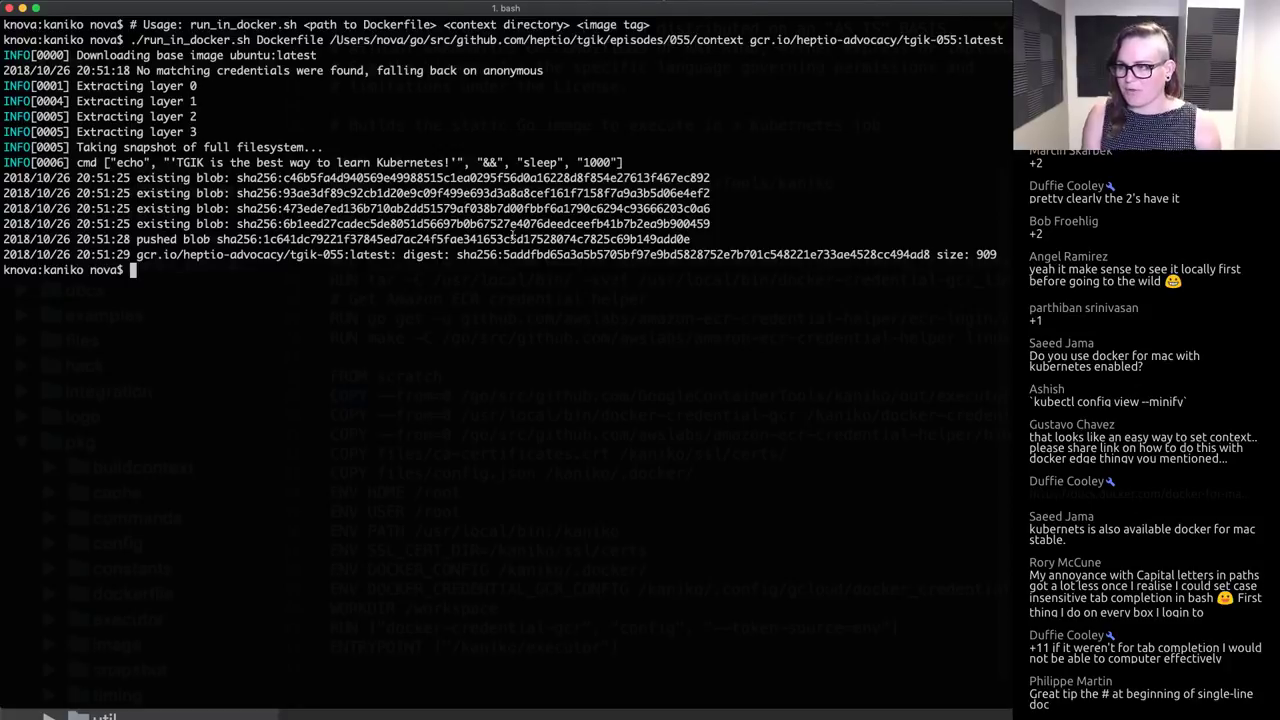
Step: Clear the terminal and briefly hide it to look back at the Dockerfile
key("ctrl+l")
type("do")
key("BackSpace")
key("BackSpace")
key("BackSpace")
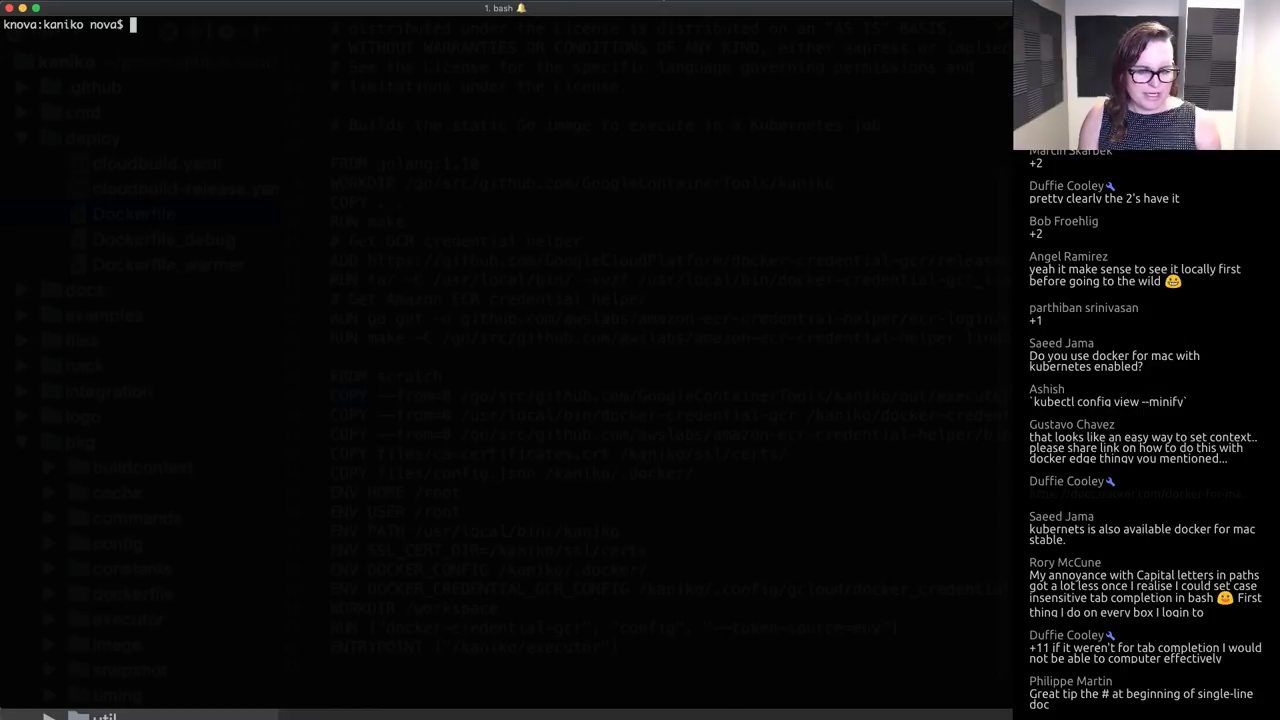
key("ctrl+grave")
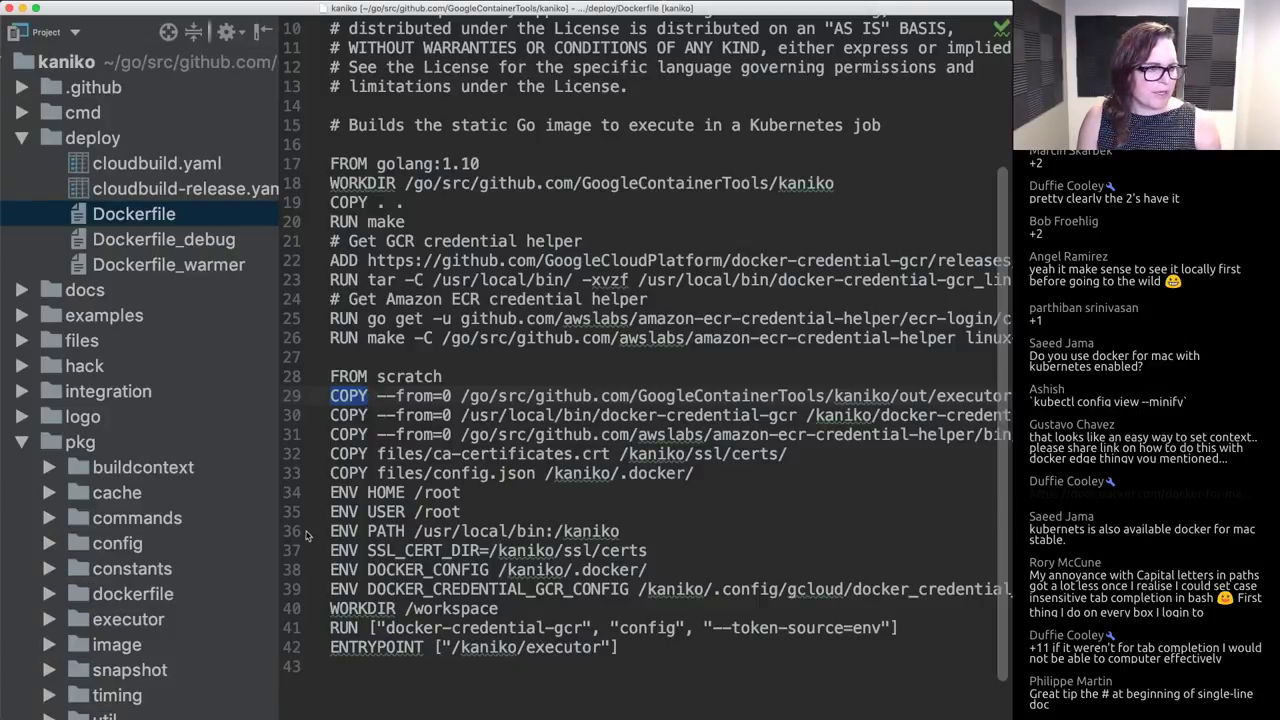
scroll(525, 530, "down", 2)
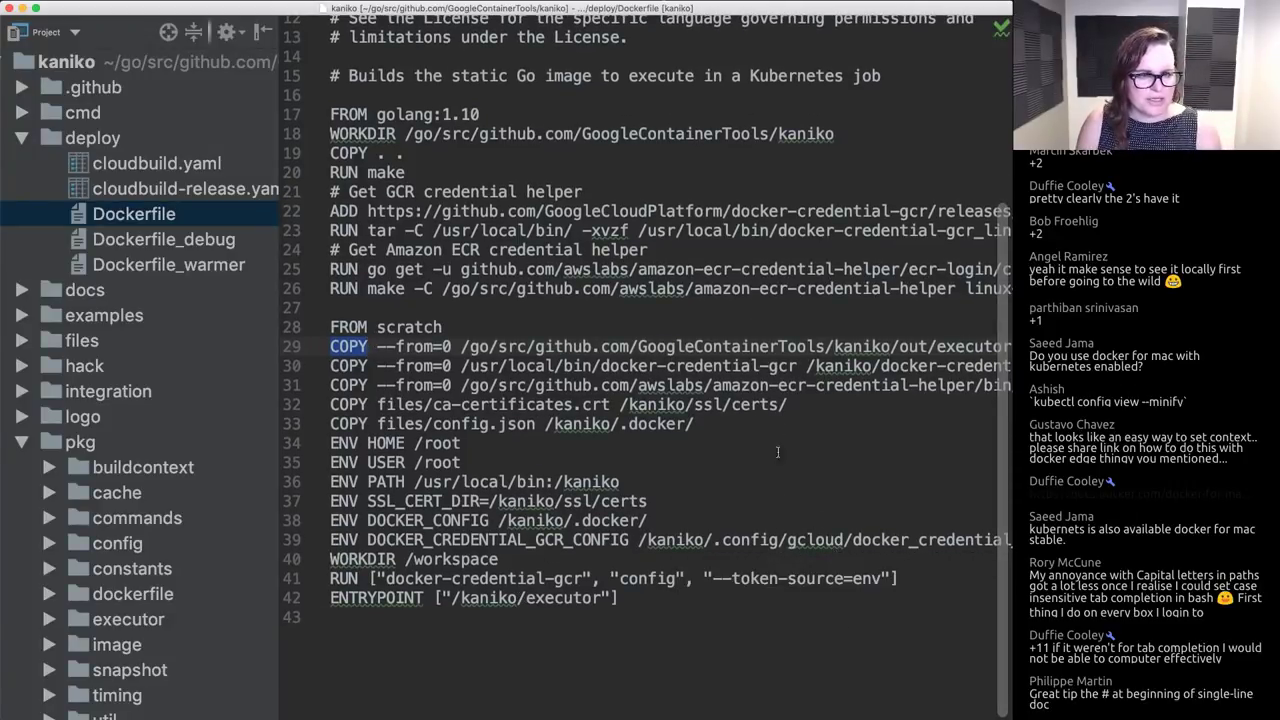
key("ctrl+grave")
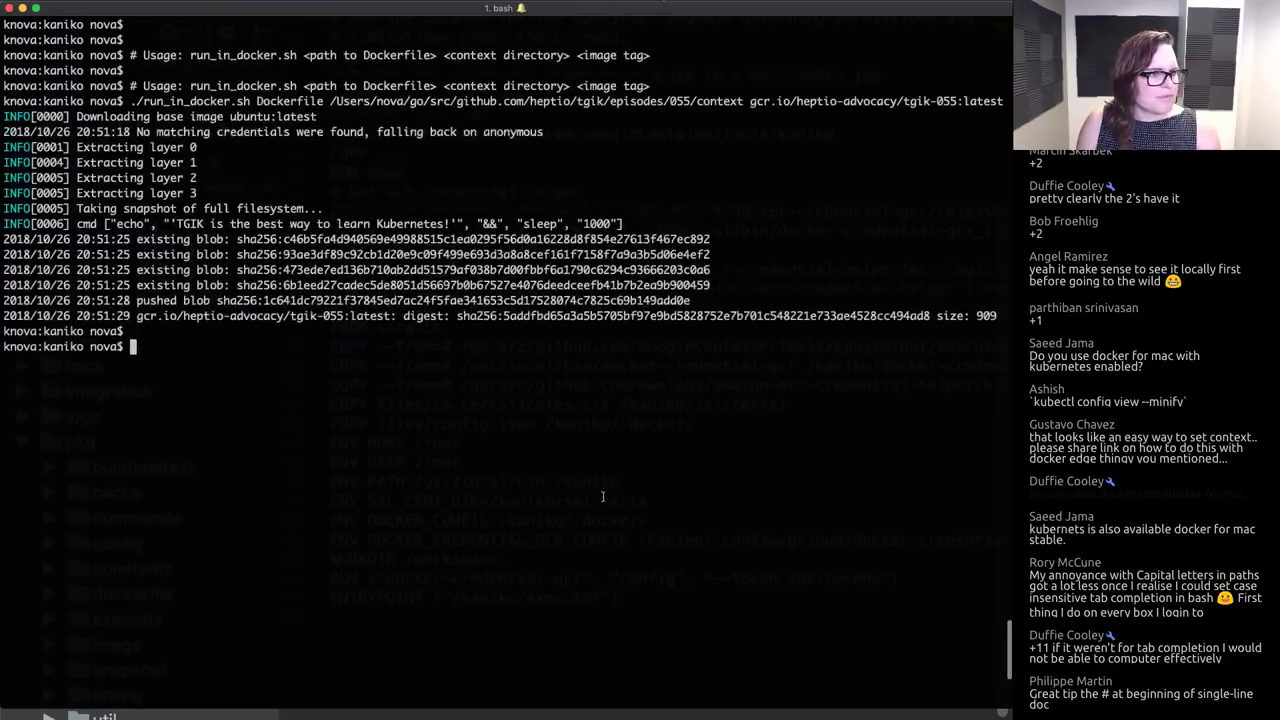
scroll(492, 393, "up", 2)
Step: Run alias | grep kaniko and copy the executor image name
key("super+k")
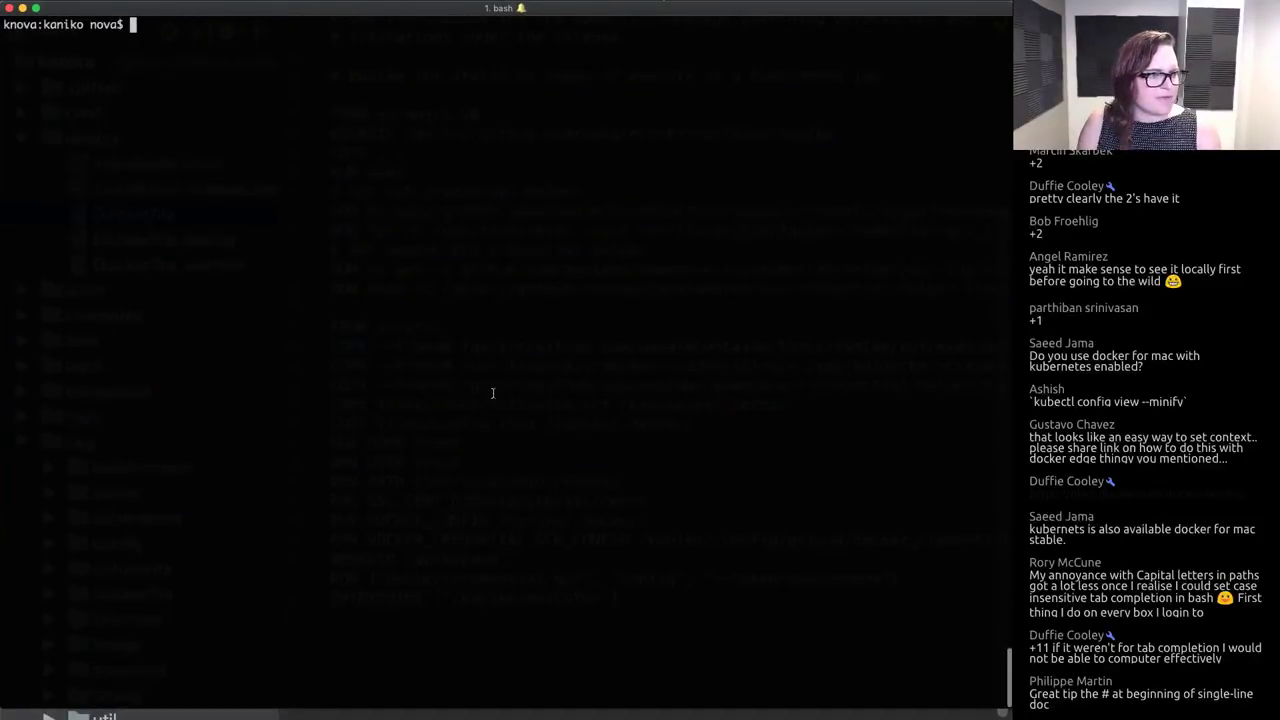
type("alias | ")
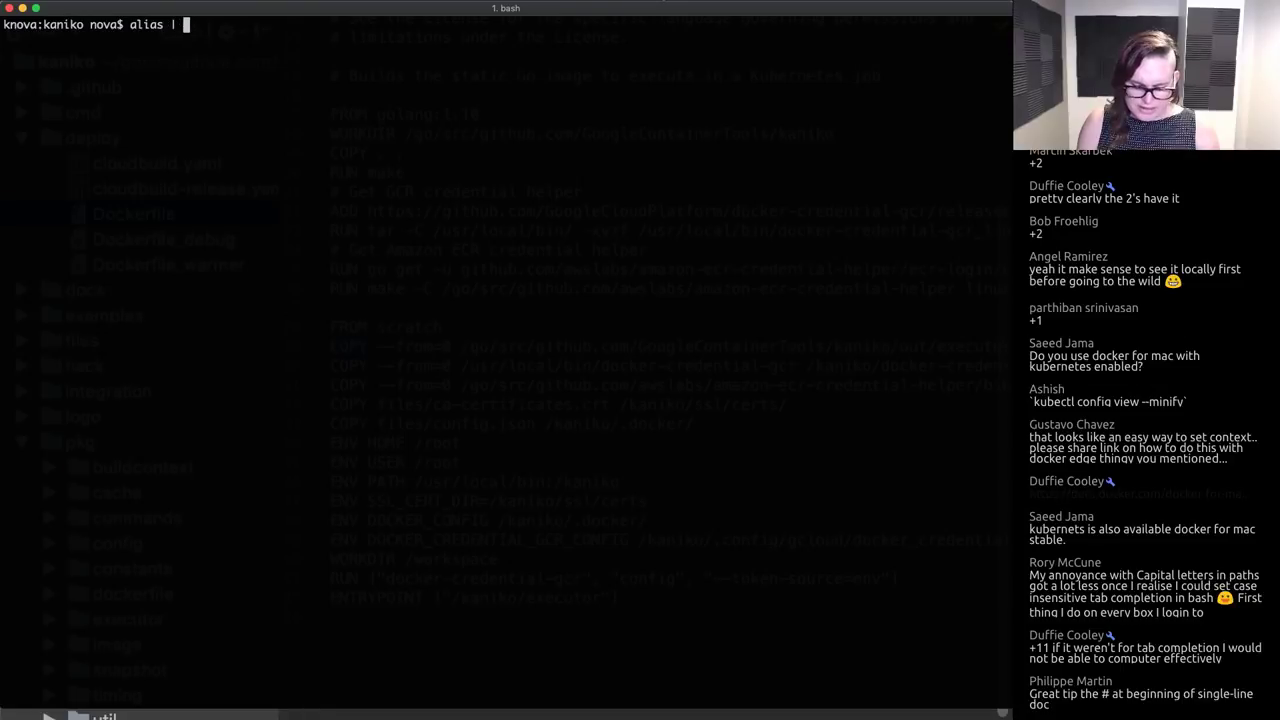
type("grep kaniko")
key("Return")
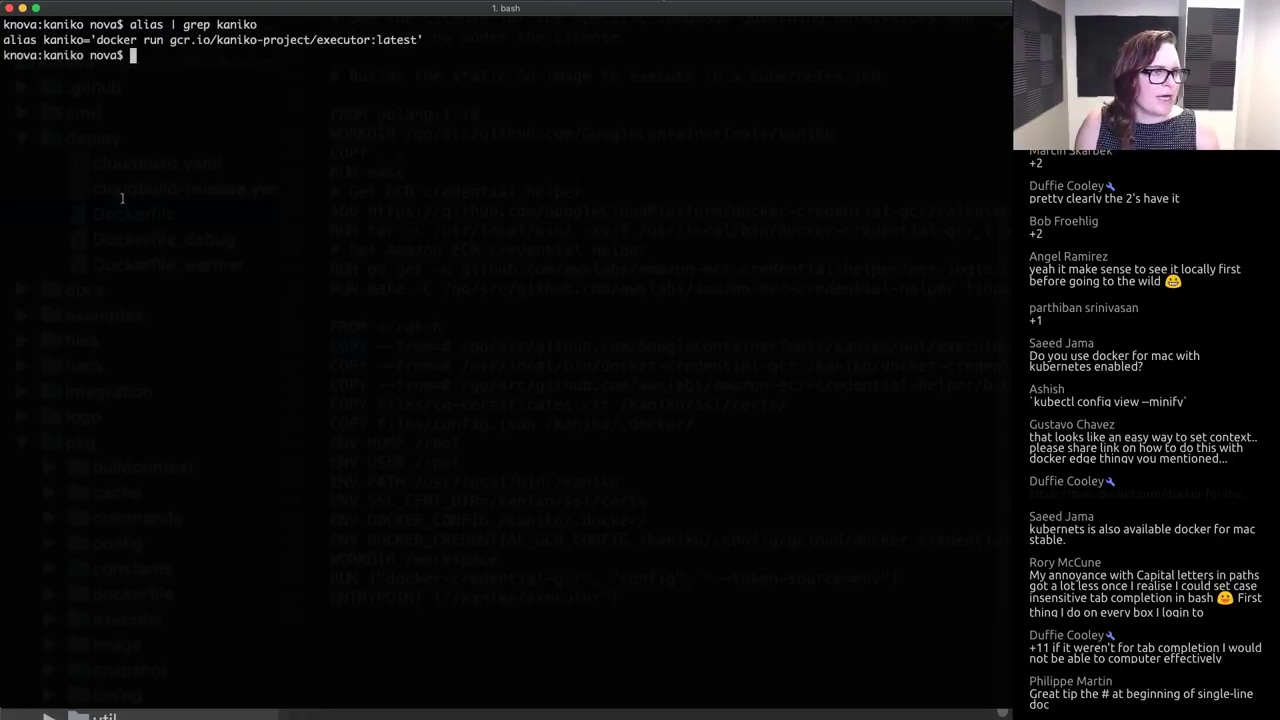
left_click_drag(168, 40, 419, 40)
key("super+c")
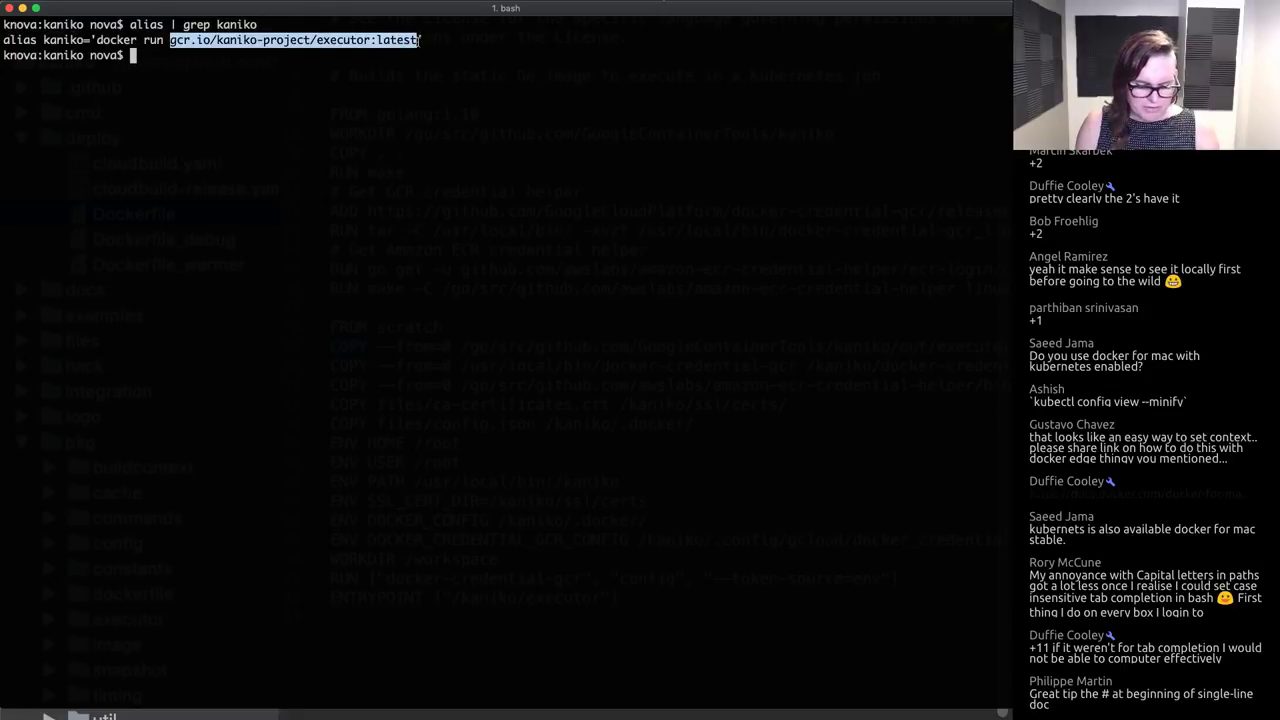
Step: Run docker run -it gcr.io/kaniko-project/executor:latest /bin/bash, then clear the screen
type("docker run -it")
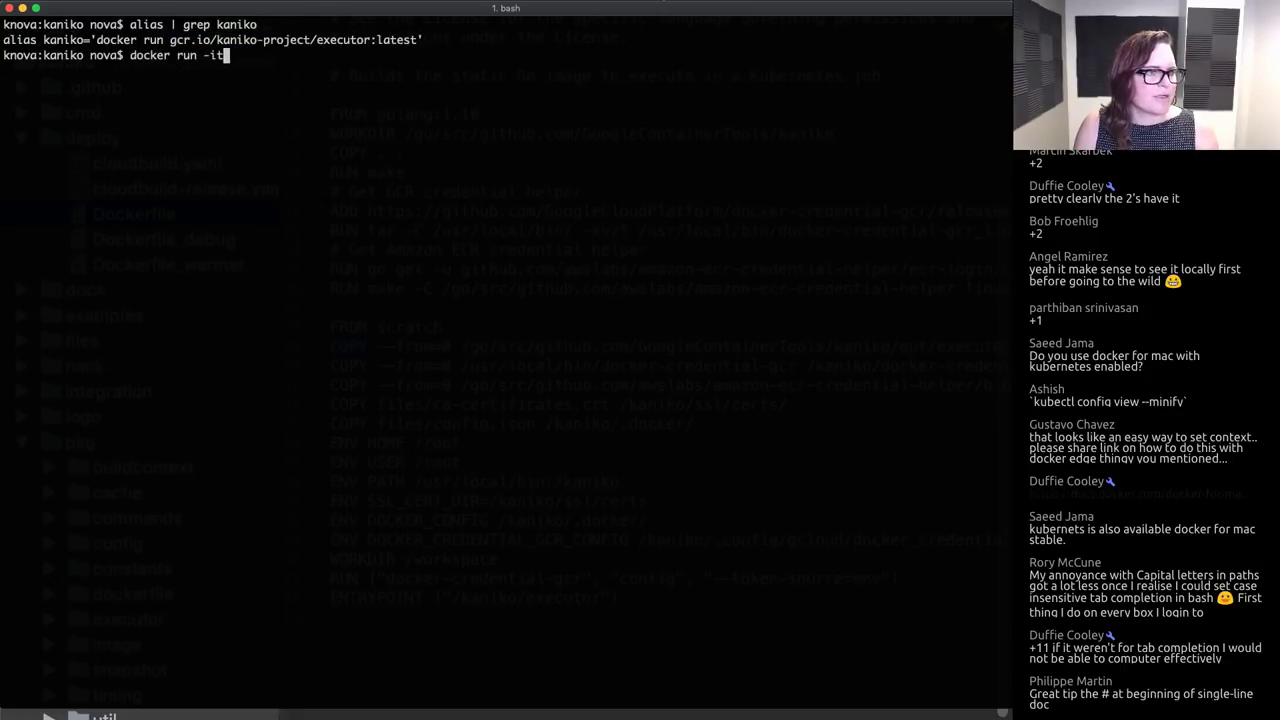
key("super+v")
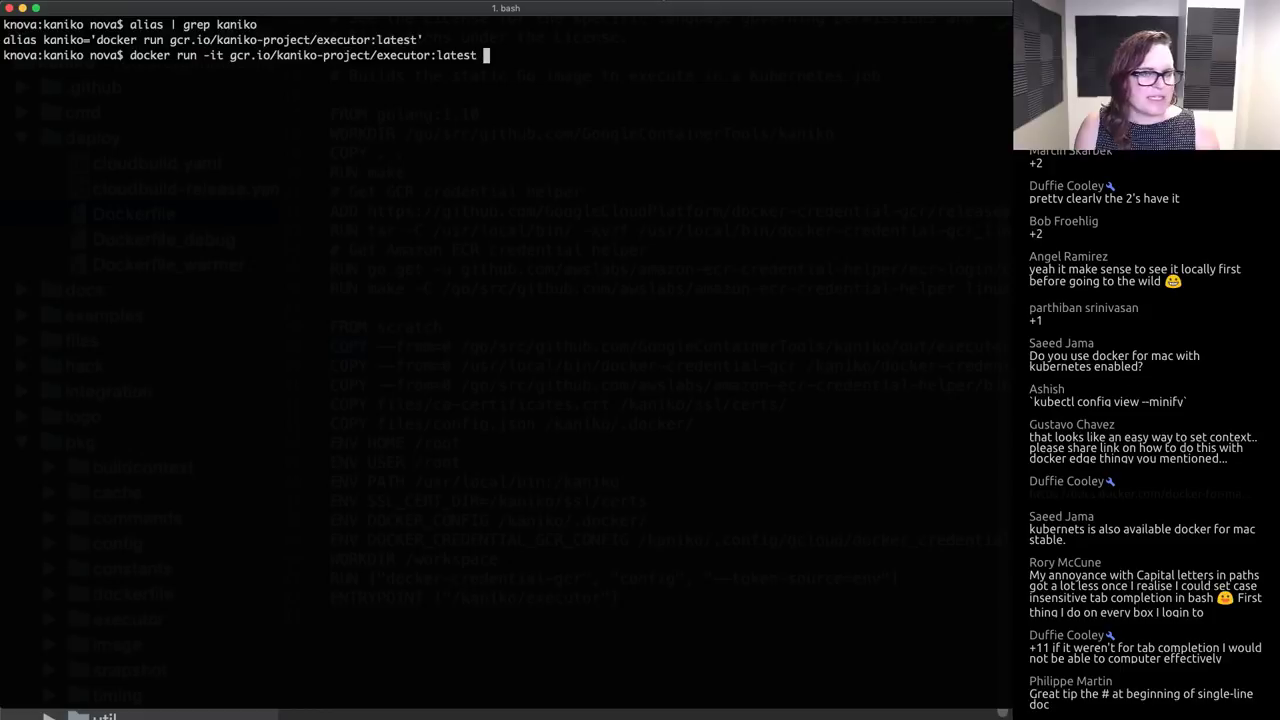
type("/bin/bash")
key("Return")
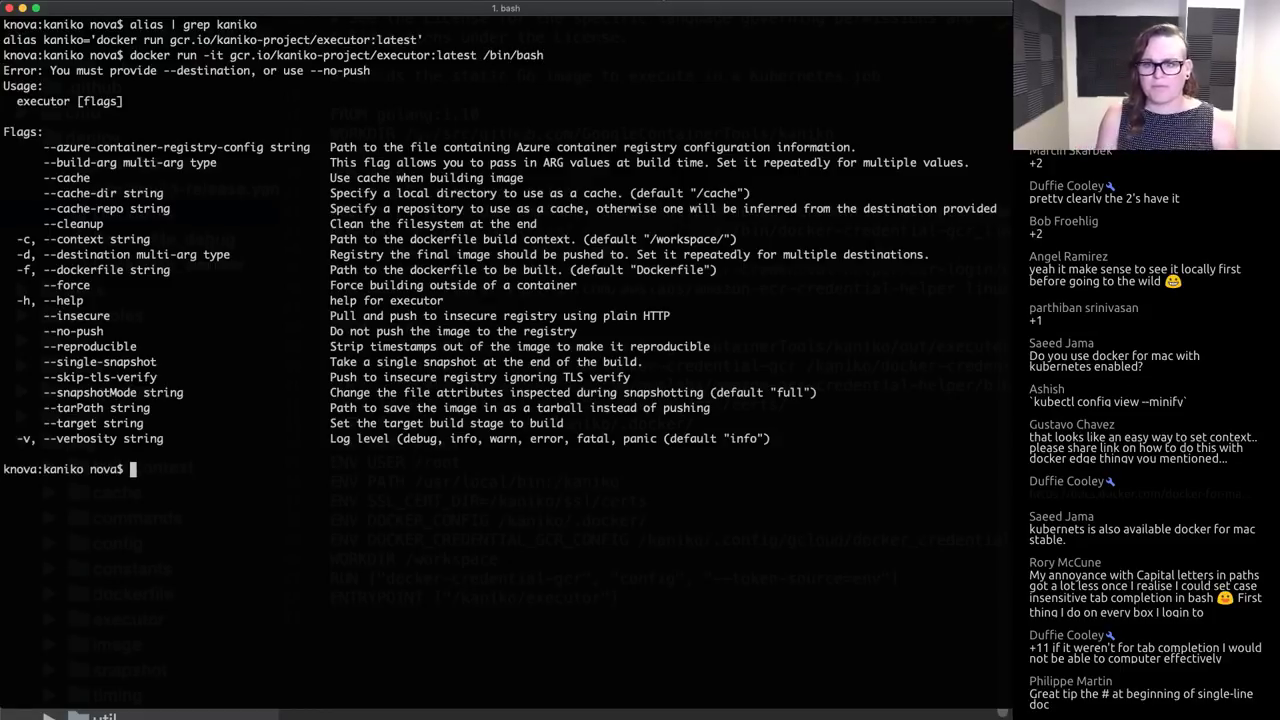
key("ctrl+l")
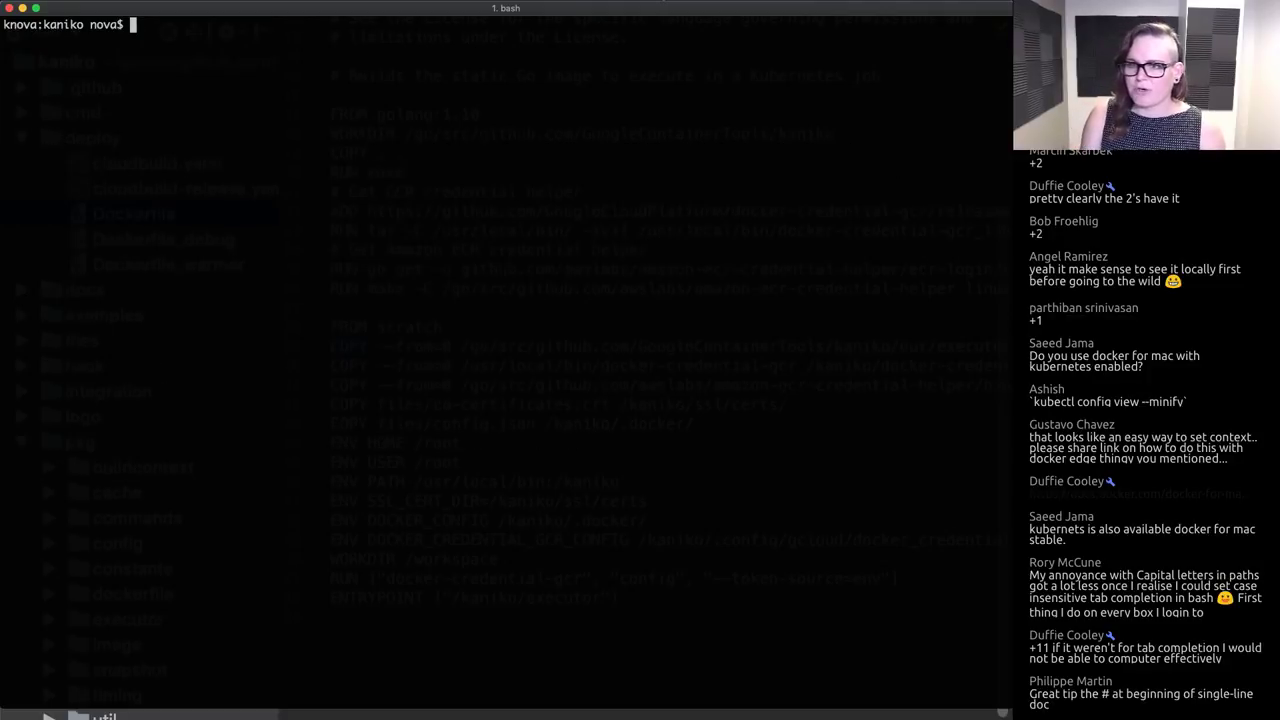
Step: Rerun the previous docker run command with --entrypoint /bin/bash
key("Up")
key("ctrl+a")
key("Right")
key("Right")
key("Right")
key("Right")
key("Right")
key("Right")
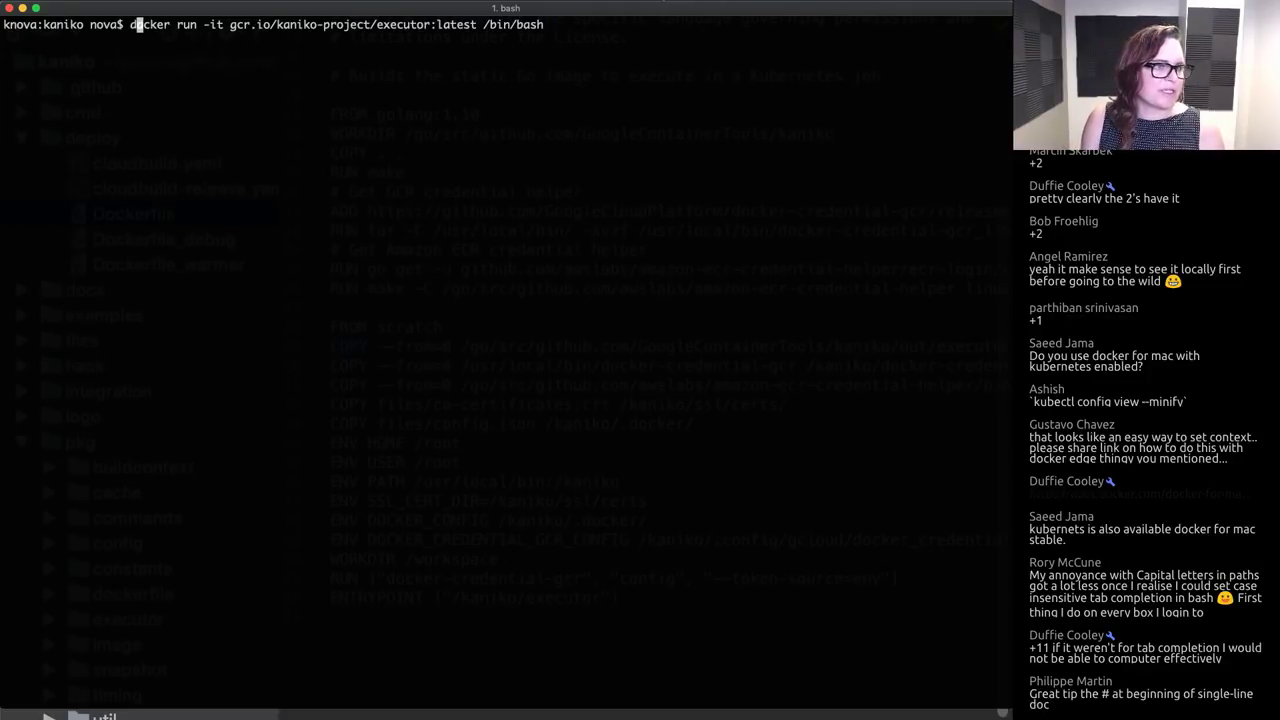
key("Right")
key("Right")
key("Right")
key("Right")
key("Right")
key("Right")
key("Right")
key("Right")
key("Right")
type("--entrypoint /bin/bash")
key("ctrl+e")
key("BackSpace")
key("BackSpace")
key("BackSpace")
key("BackSpace")
key("BackSpace")
key("BackSpace")
key("BackSpace")
key("BackSpace")
key("BackSpace")
key("BackSpace")
key("Return")
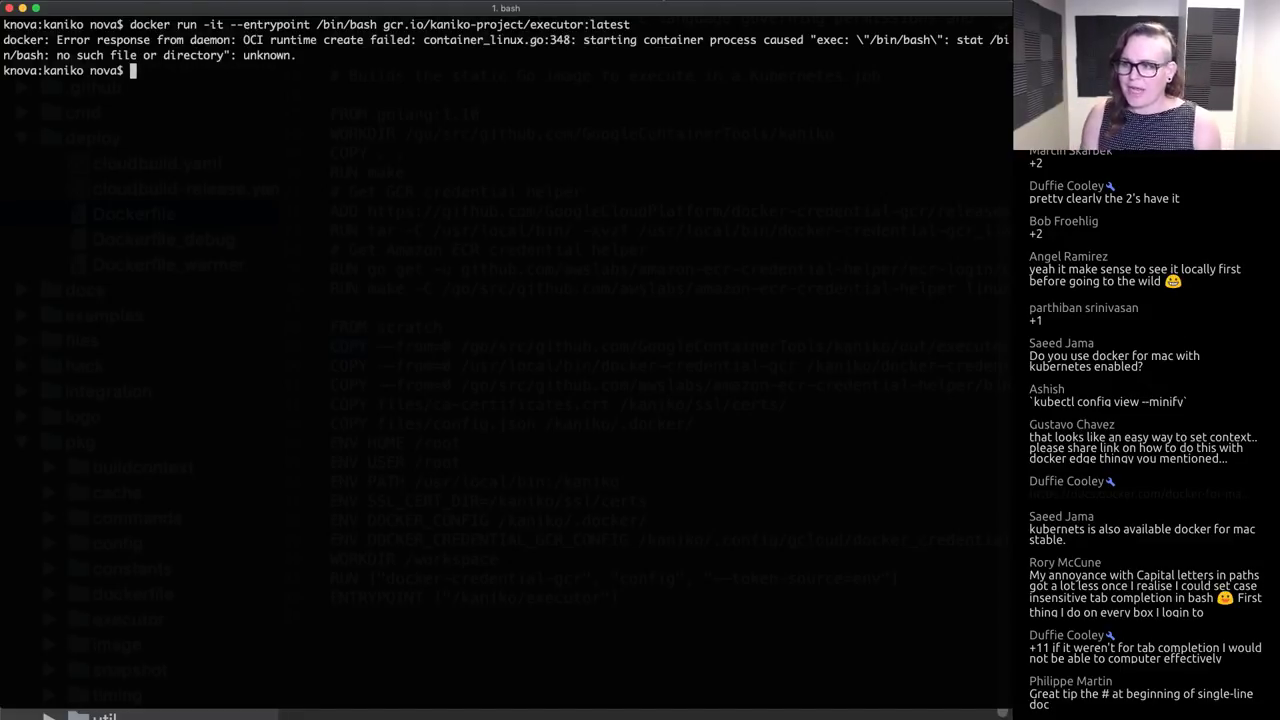
Step: Rerun the image with ls as the entrypoint, then clear the screen and hide the terminal
key("Up")
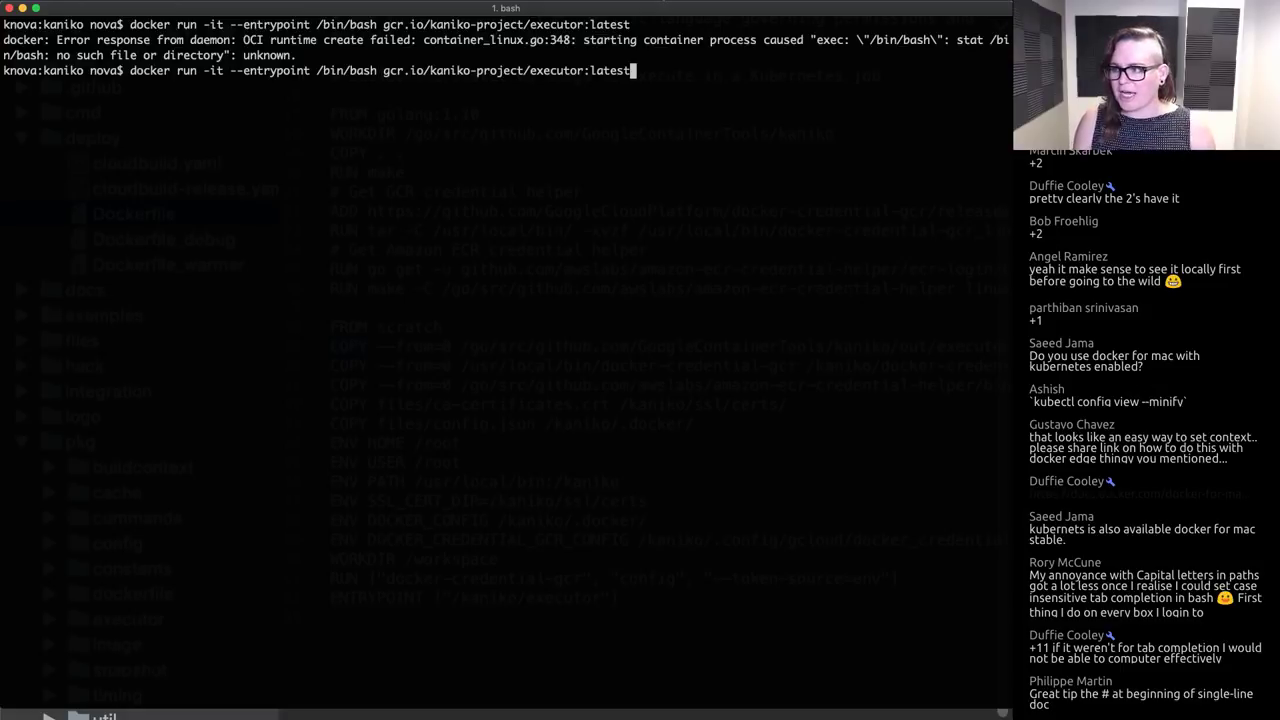
key("ctrl+a")
key("Right")
key("Right")
key("Right")
key("Right")
key("Right")
key("Right")
key("Right")
key("Right")
key("Right")
key("Right")
key("Right")
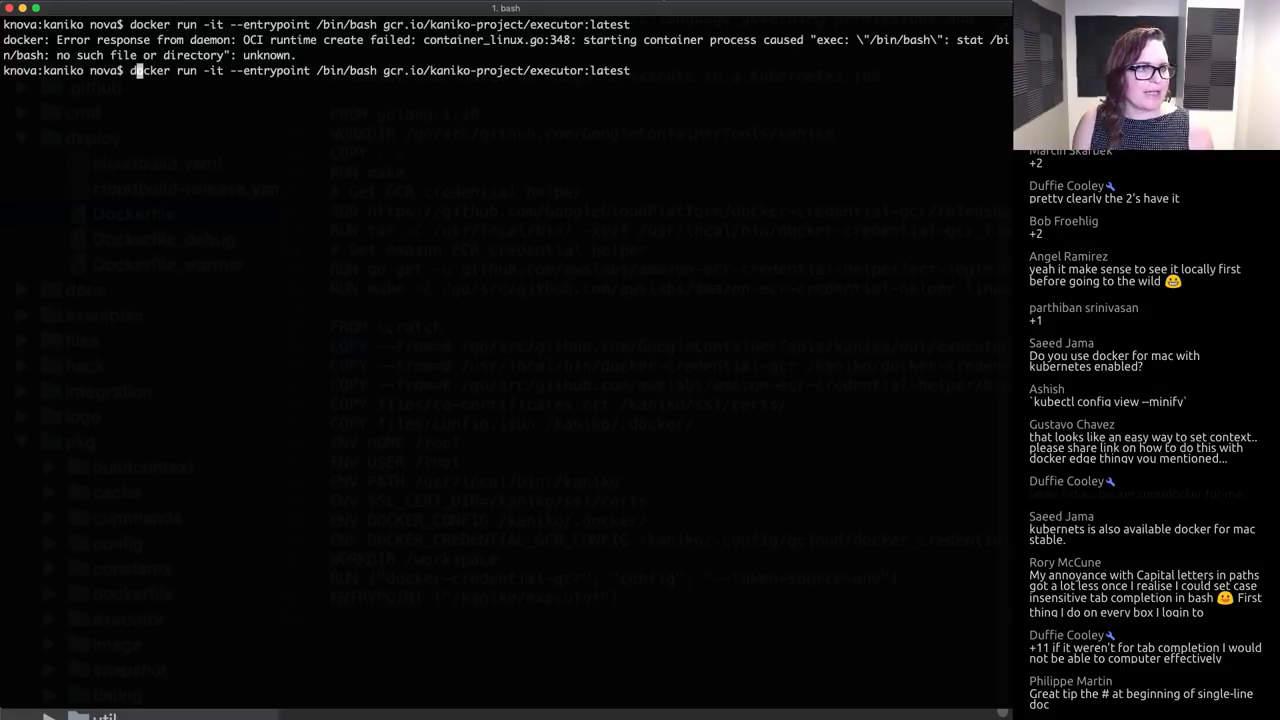
key("Right")
key("Right")
key("Right")
key("Right")
key("Right")
key("Right")
key("Right")
key("Right")
key("Right")
key("Right")
key("Right")
key("Right")
key("Right")
key("Right")
key("Right")
key("Right")
key("Right")
key("Right")
key("Right")
key("Right")
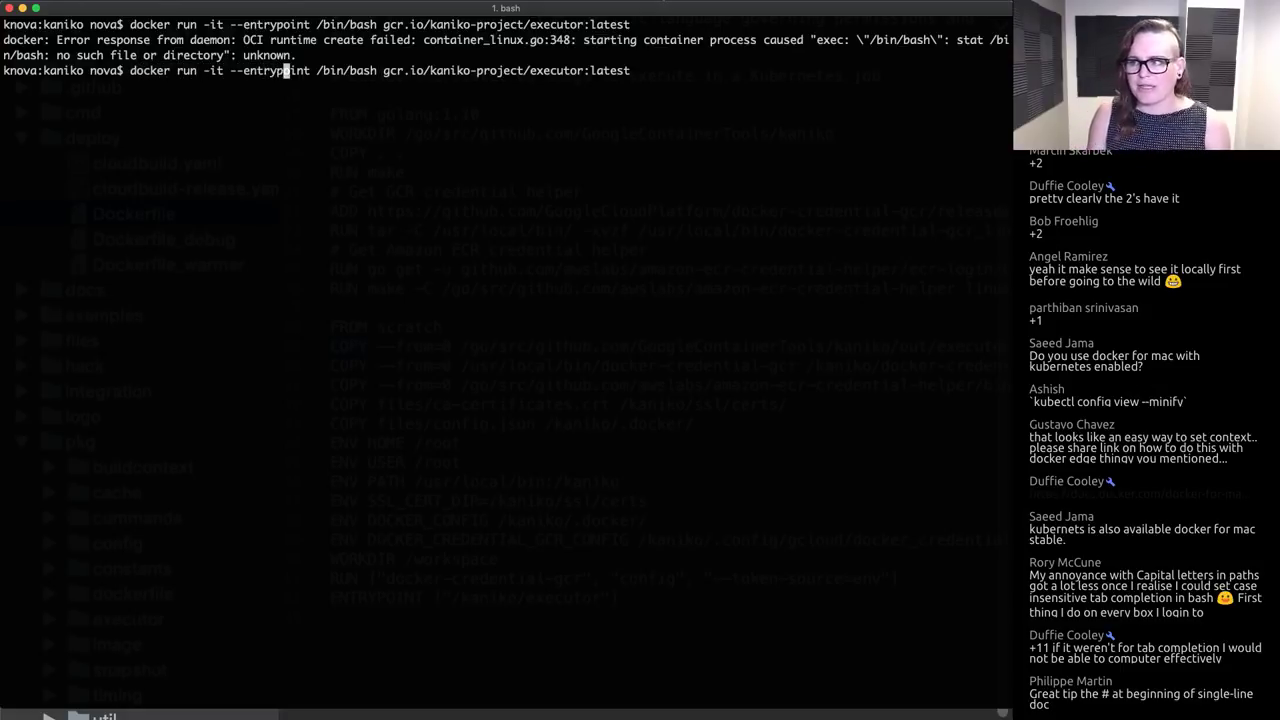
key("Right")
key("Right")
key("Right")
key("BackSpace")
key("BackSpace")
key("BackSpace")
key("BackSpace")
key("BackSpace")
key("BackSpace")
key("BackSpace")
key("BackSpace")
key("BackSpace")
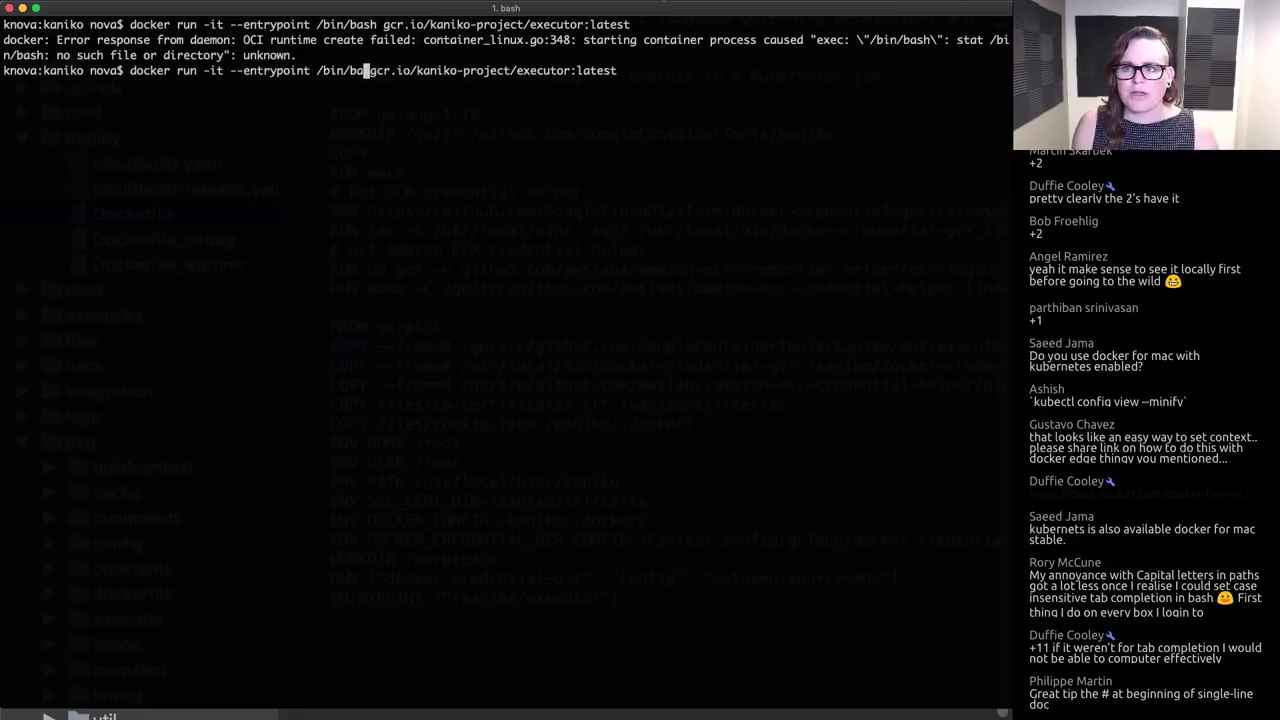
type("ls")
key("Return")
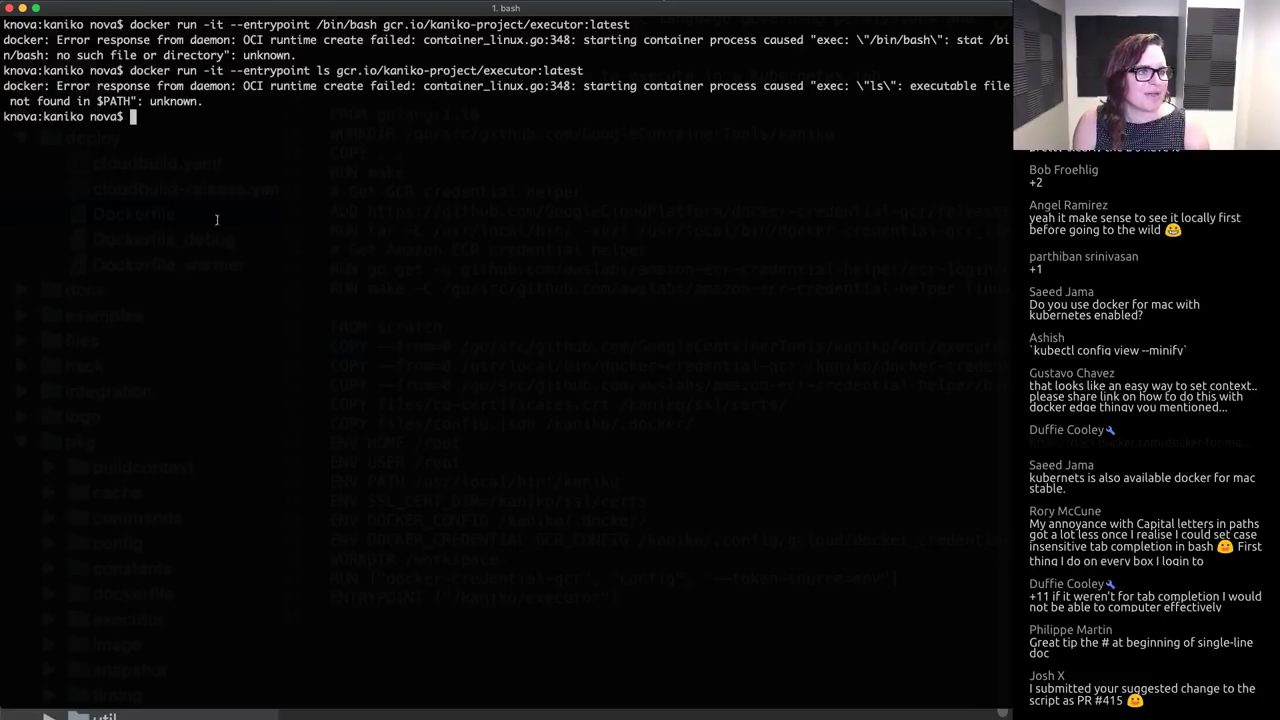
key("ctrl+l")
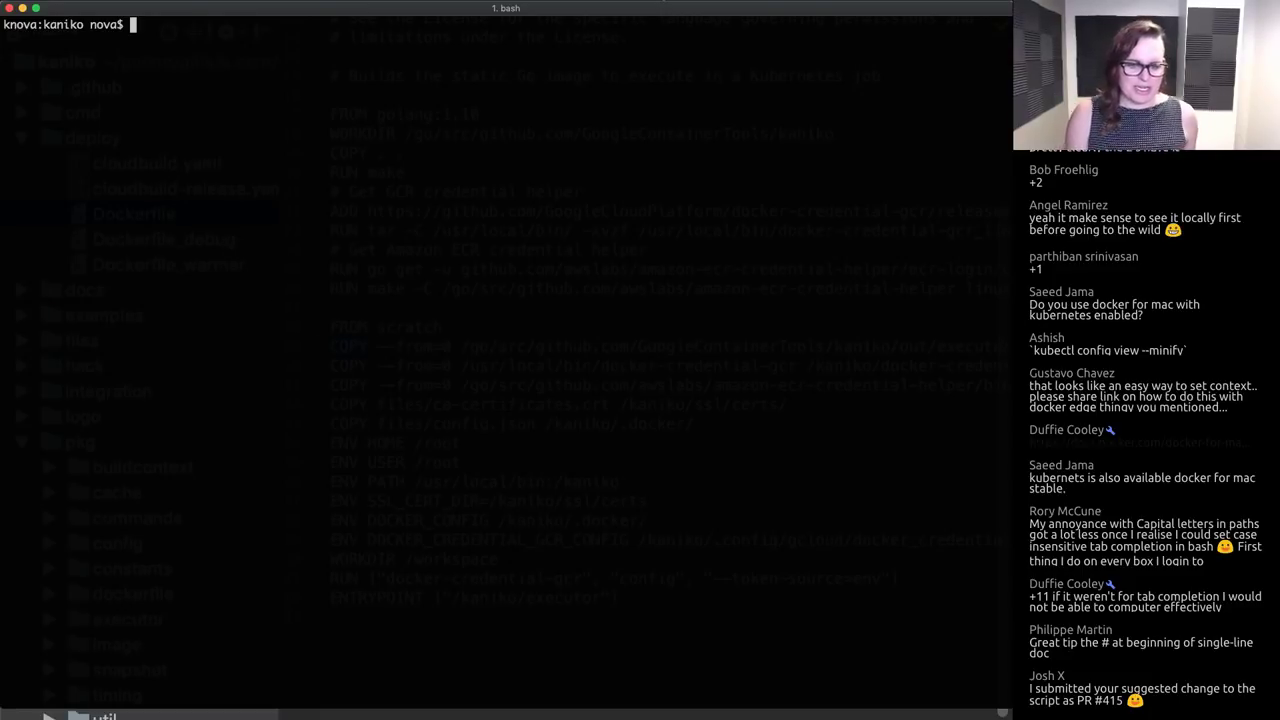
key("ctrl+grave")
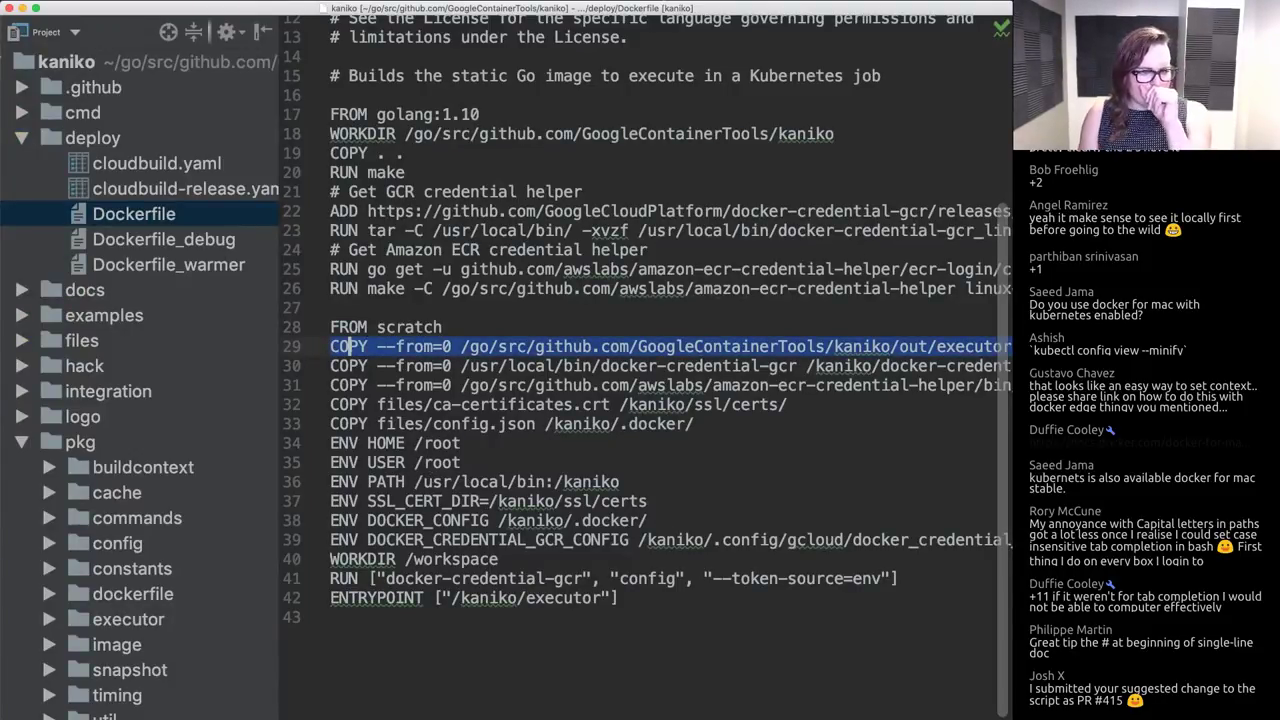
Step: Highlight kaniko and executor in the ENTRYPOINT path on line 42
left_click(490, 597)
double_click(490, 597)
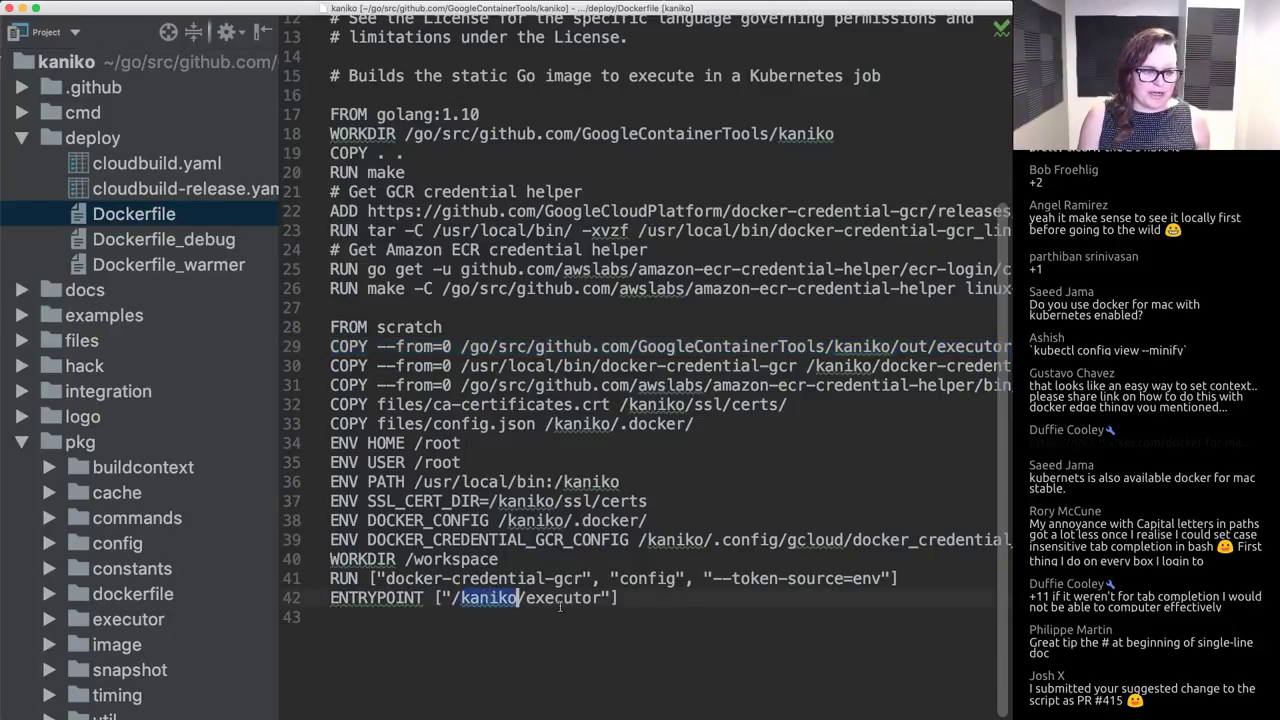
double_click(548, 597)
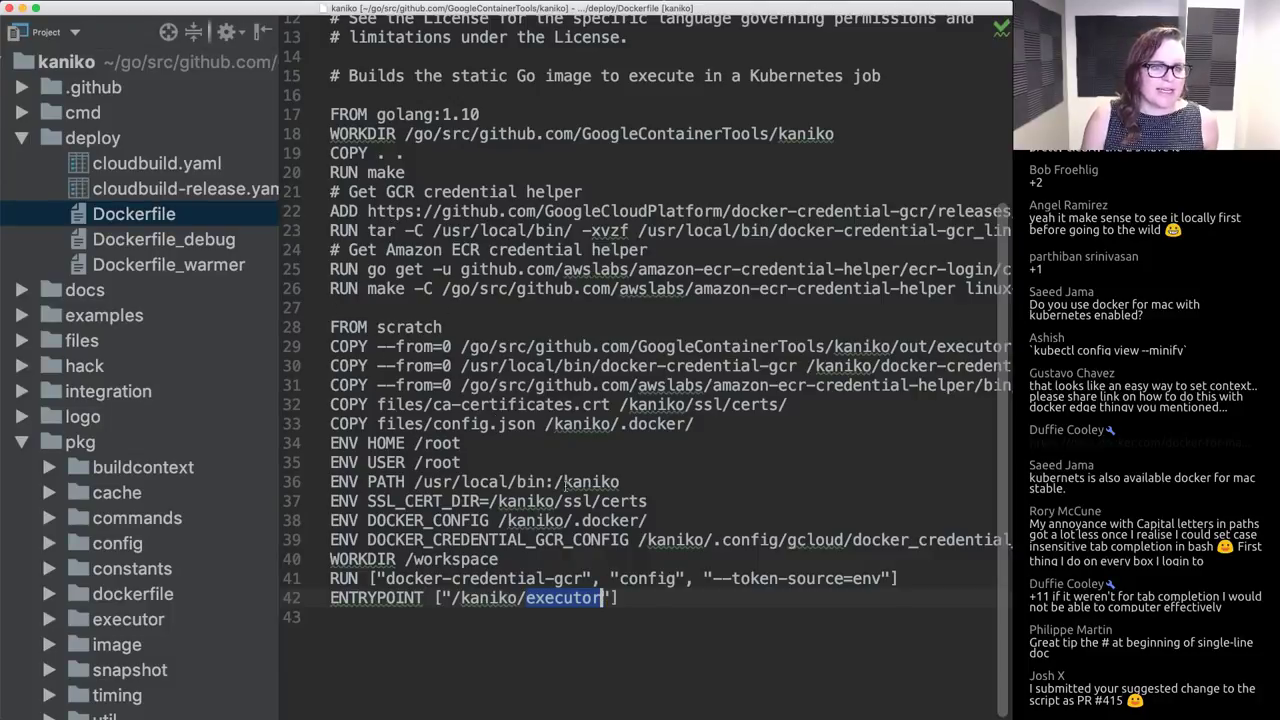
Step: Collapse the deploy and pkg folders in the Project tree
left_click(21, 140)
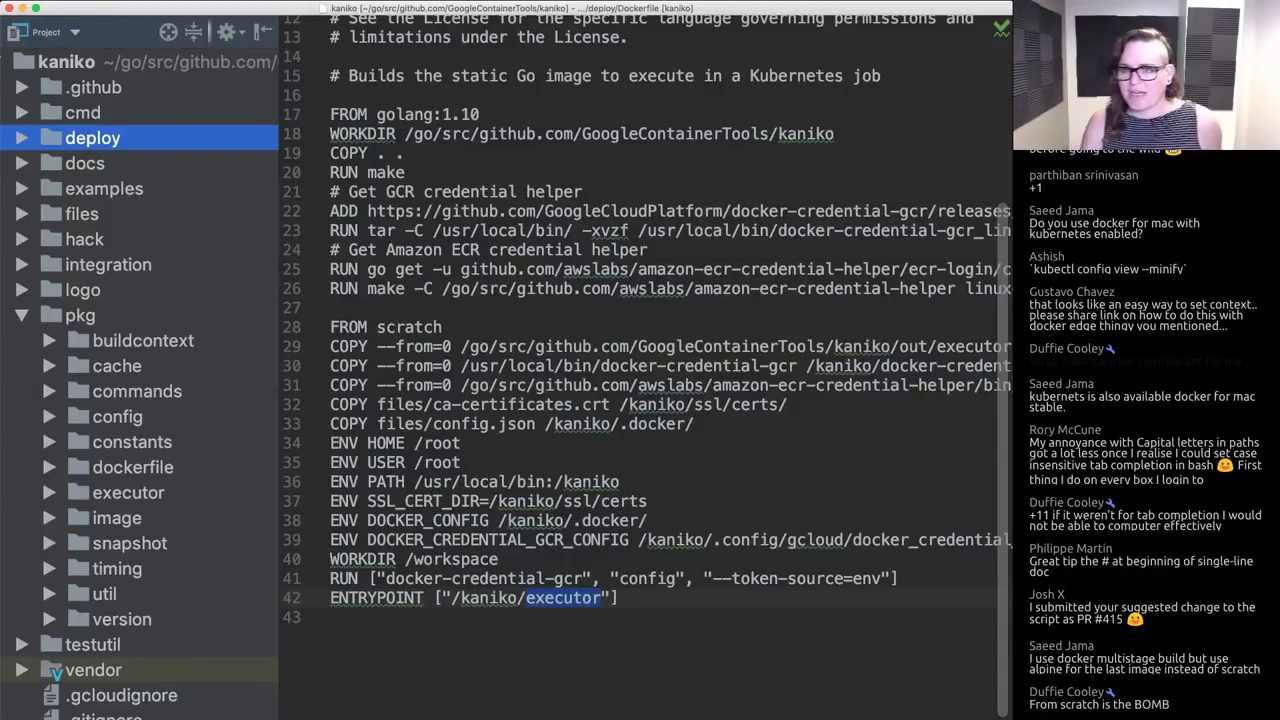
left_click(21, 315)
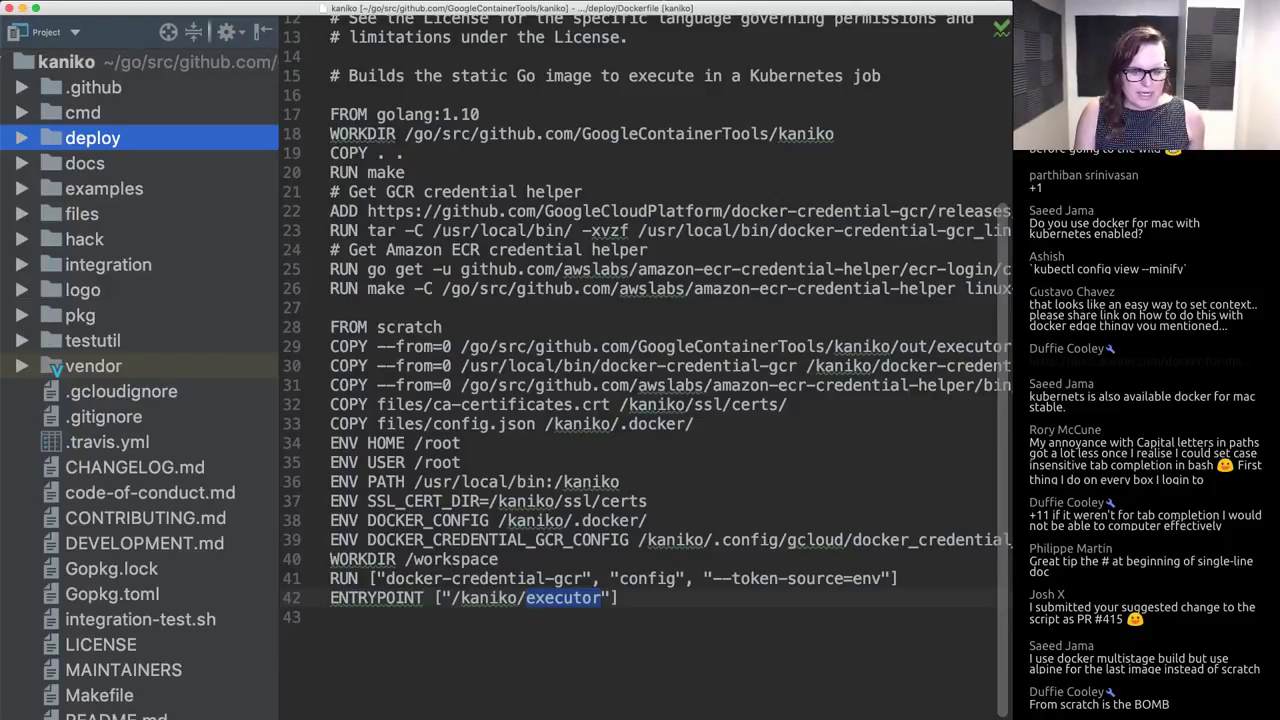
key("super+Tab")
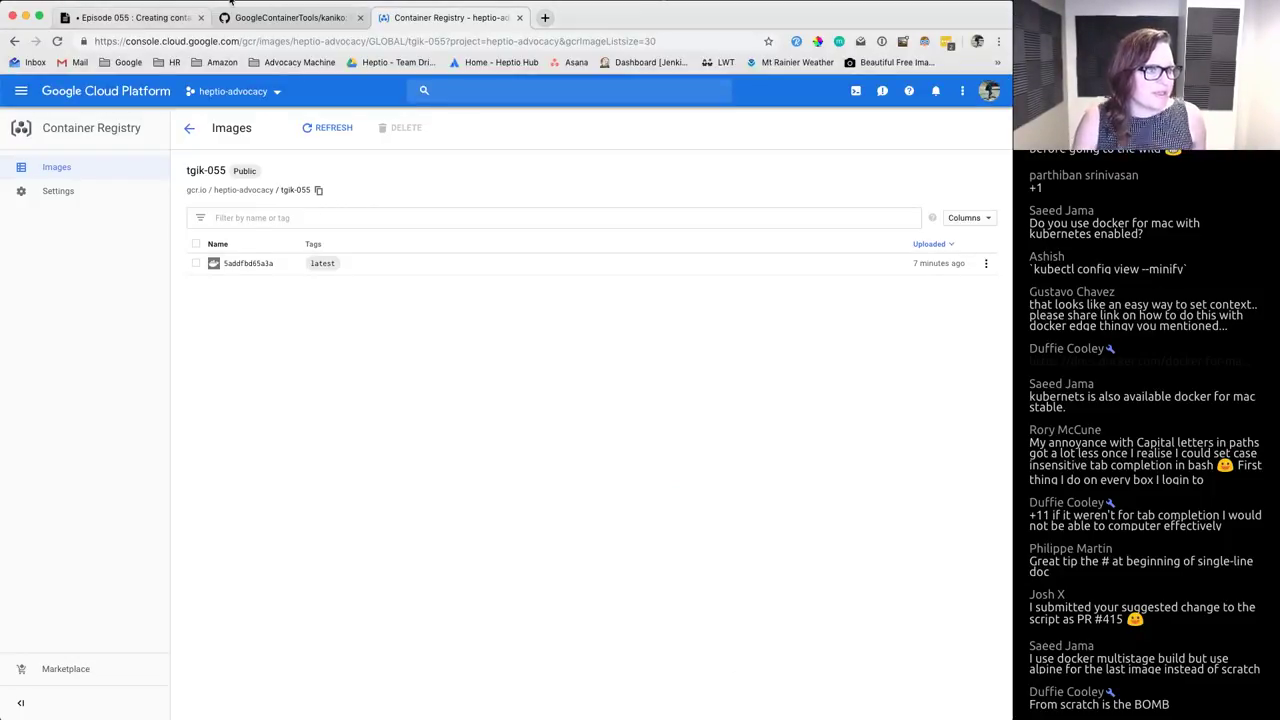
Step: Jump to the README's 'Running kaniko in a Kubernetes cluster' section and highlight its requirements
left_click(291, 17)
scroll(276, 337, "down", 10)
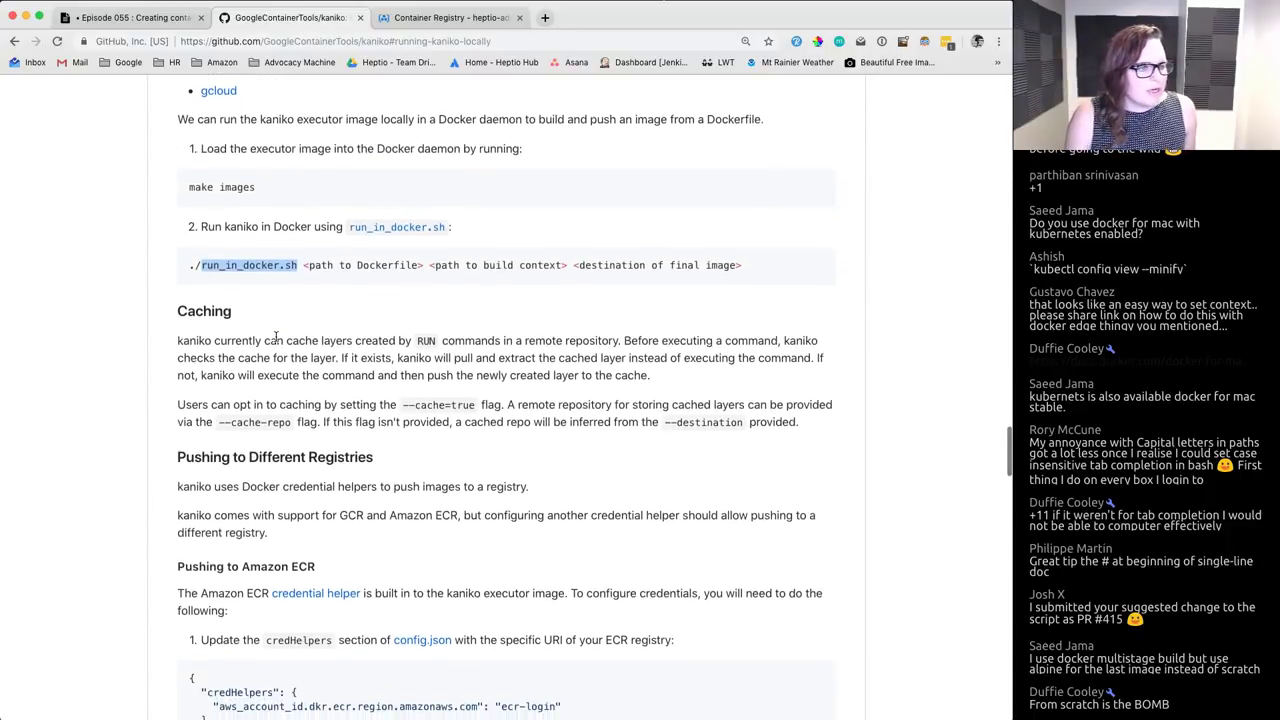
scroll(276, 337, "up", 15)
scroll(278, 340, "down", 5)
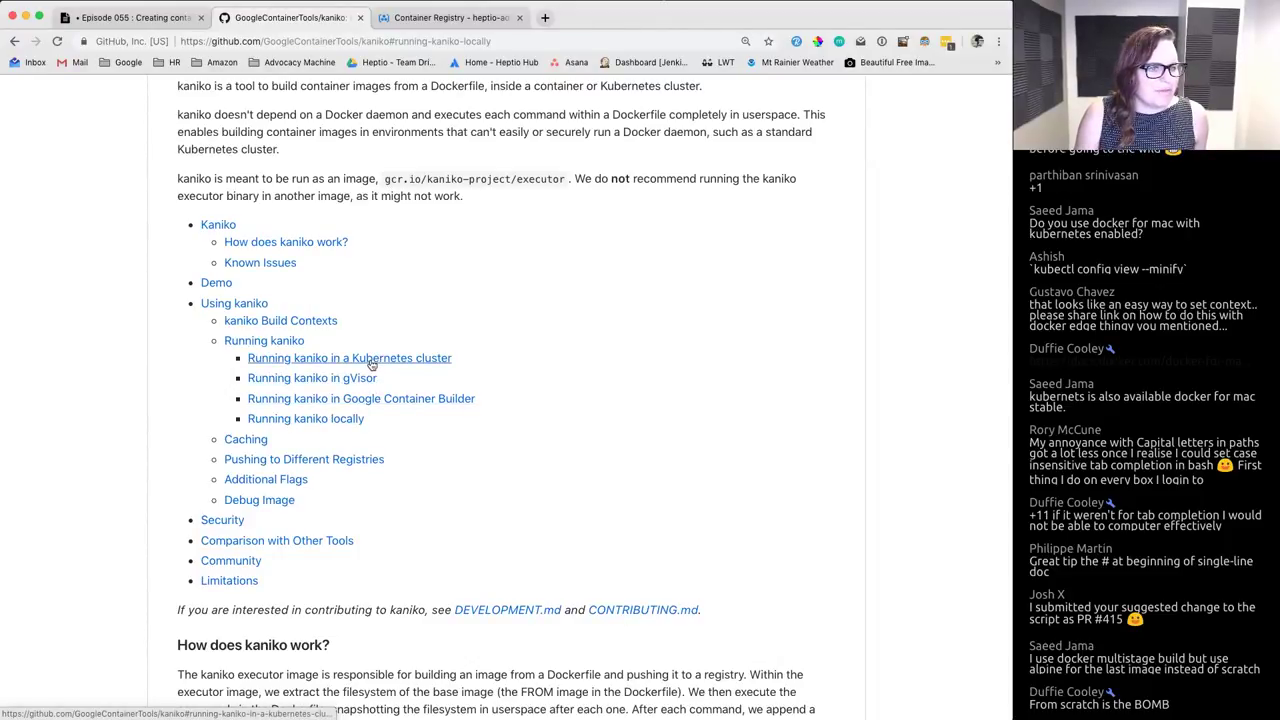
left_click(372, 360)
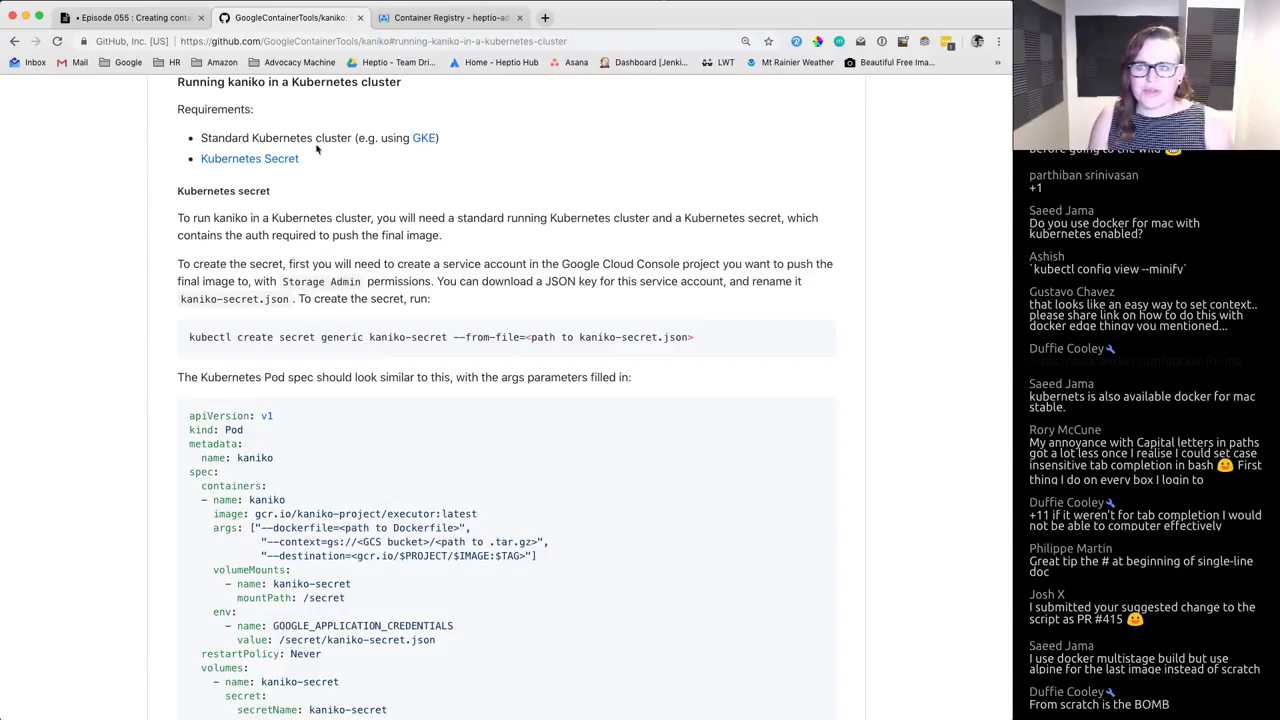
double_click(322, 82)
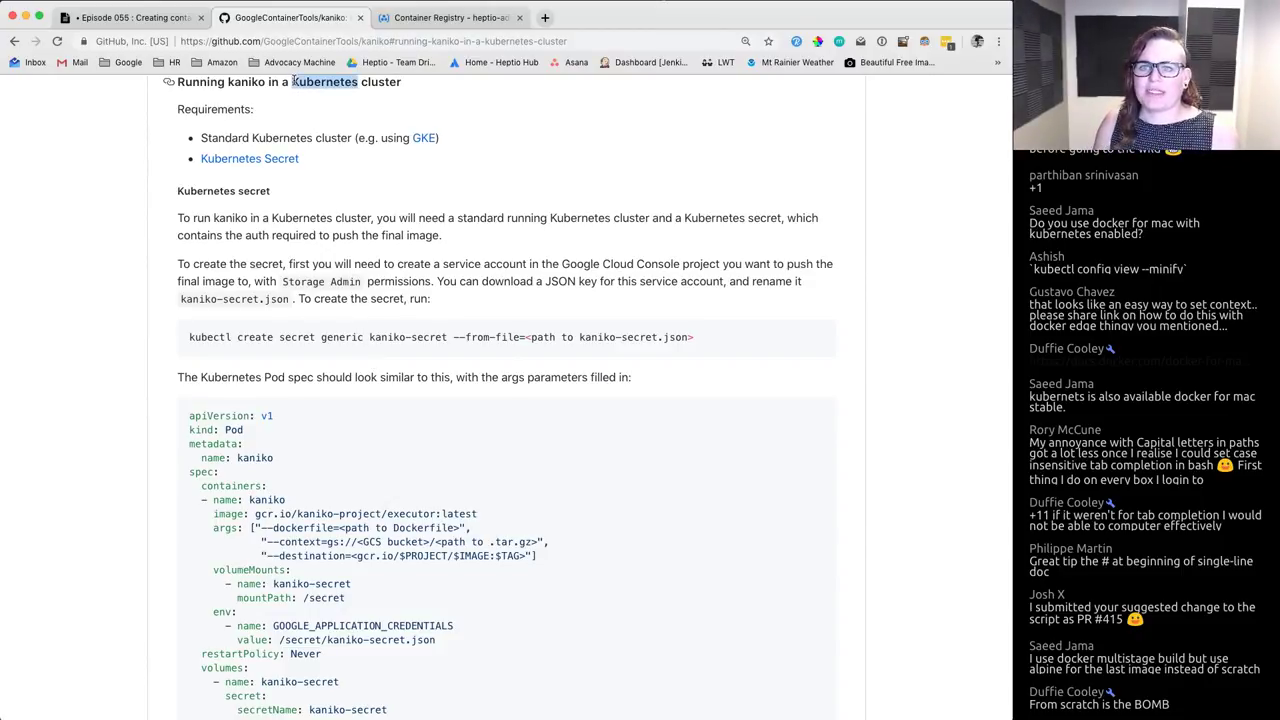
double_click(205, 108)
double_click(287, 137)
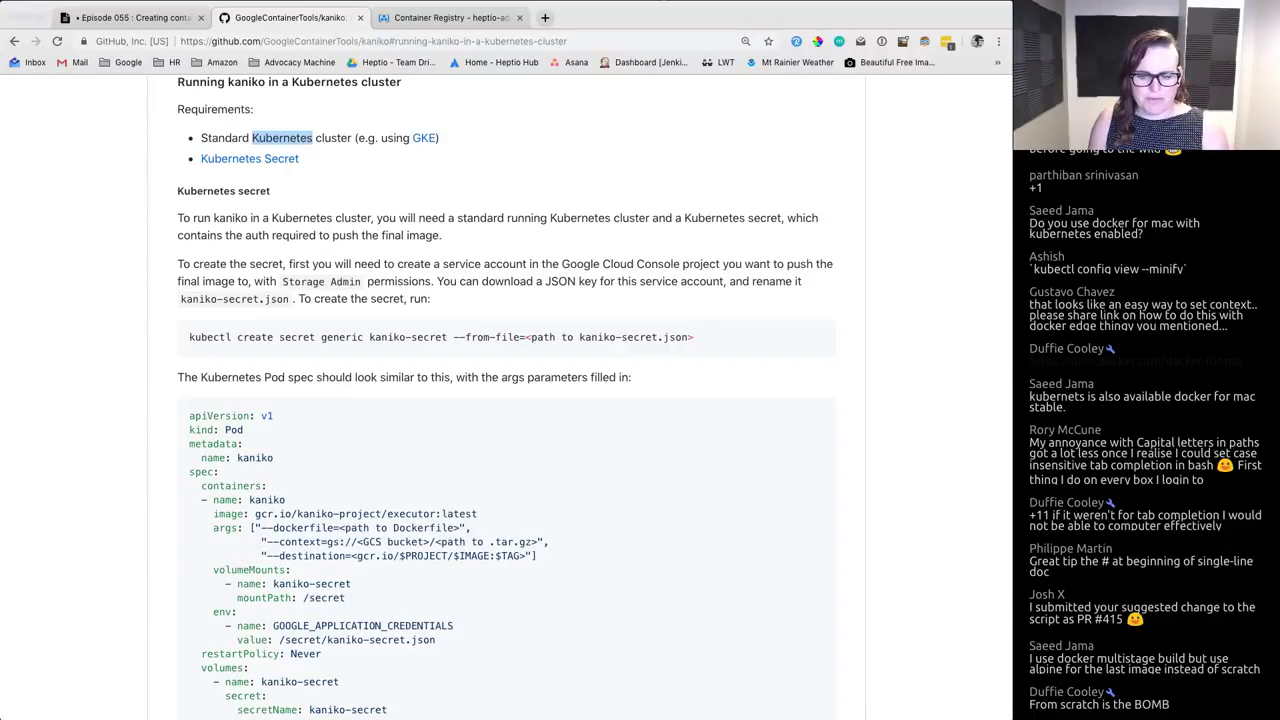
Step: List the cluster nodes with k get nodes, then clear the terminal output
key("ctrl+grave")
type("k get nodes")
key("Return")
key("ctrl+l")
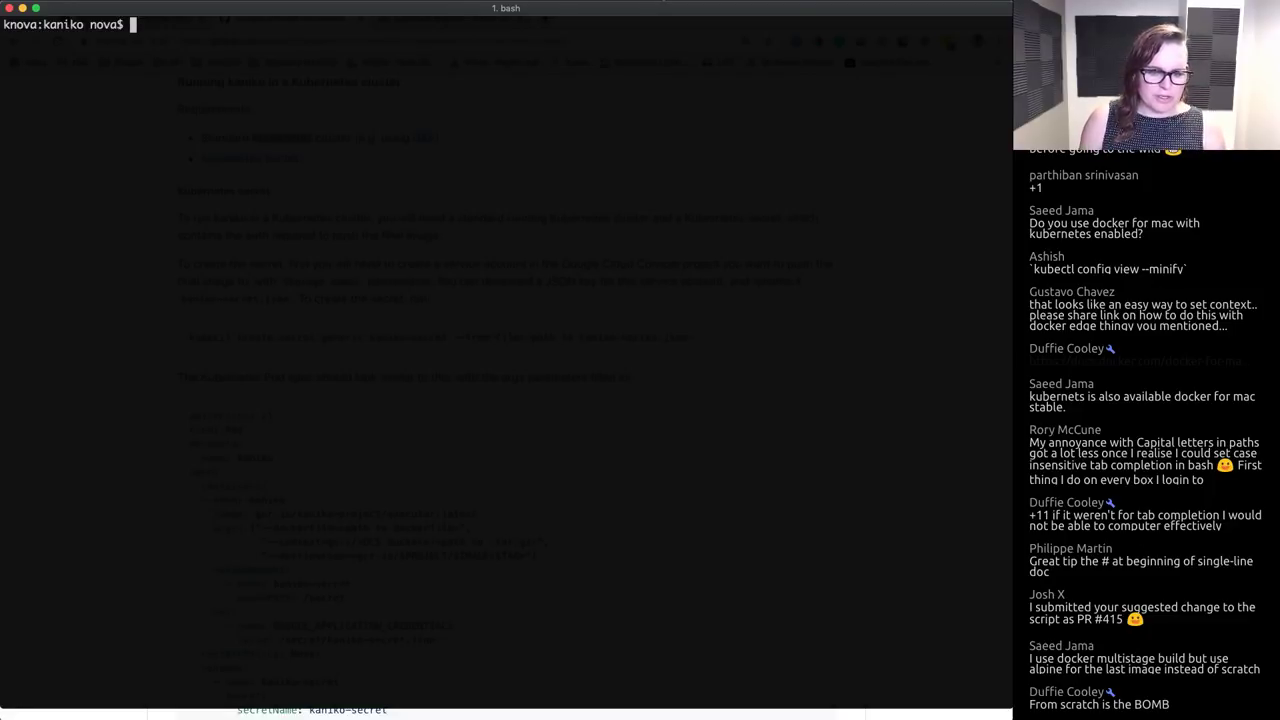
key("super+Tab")
Step: Open the AWS sign-in page from the Amazon bookmarks in a new tab and sign in
left_click(545, 17)
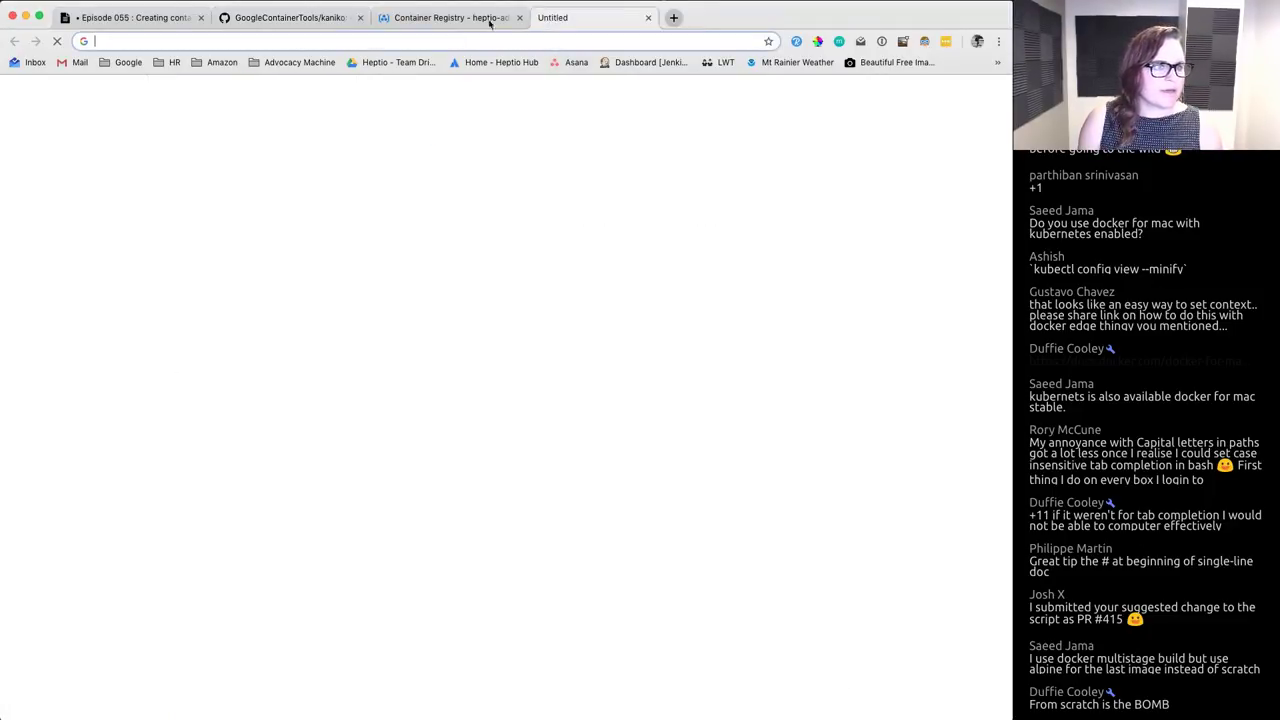
left_click(218, 62)
left_click(218, 88)
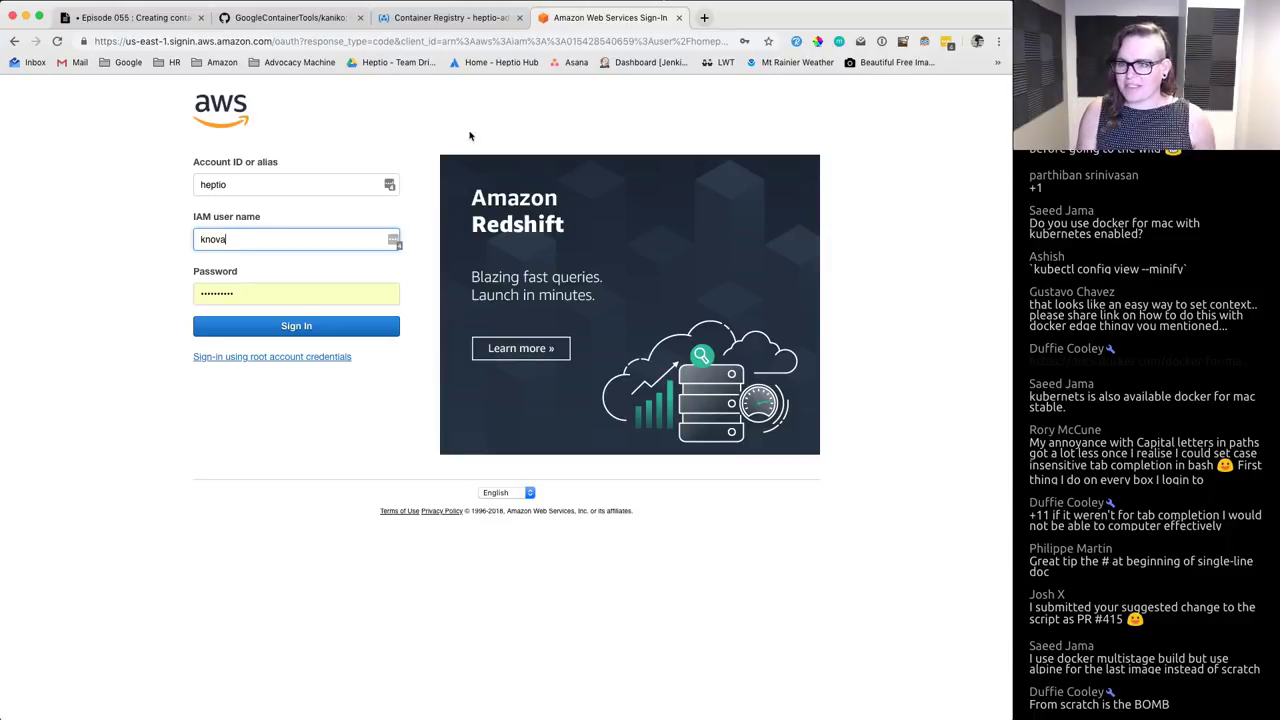
left_click(341, 330)
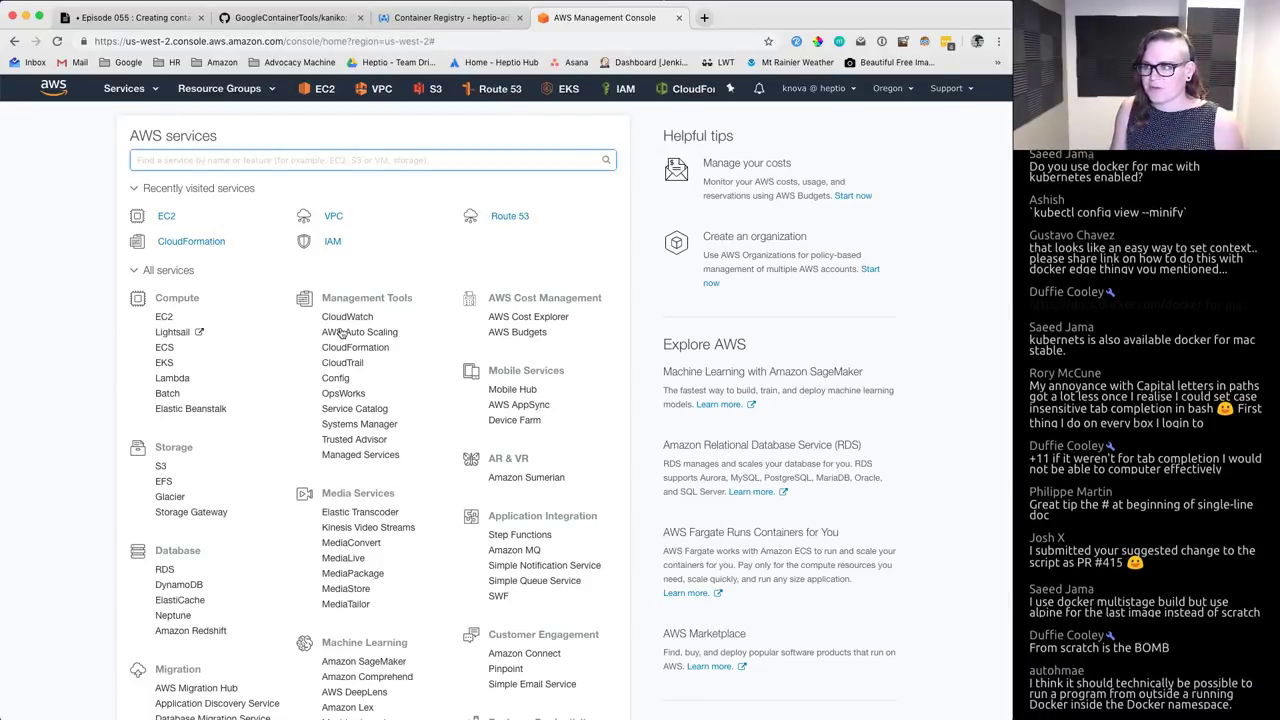
Step: Switch EC2 to the development role and list the running tgik-055 instances
left_click(168, 218)
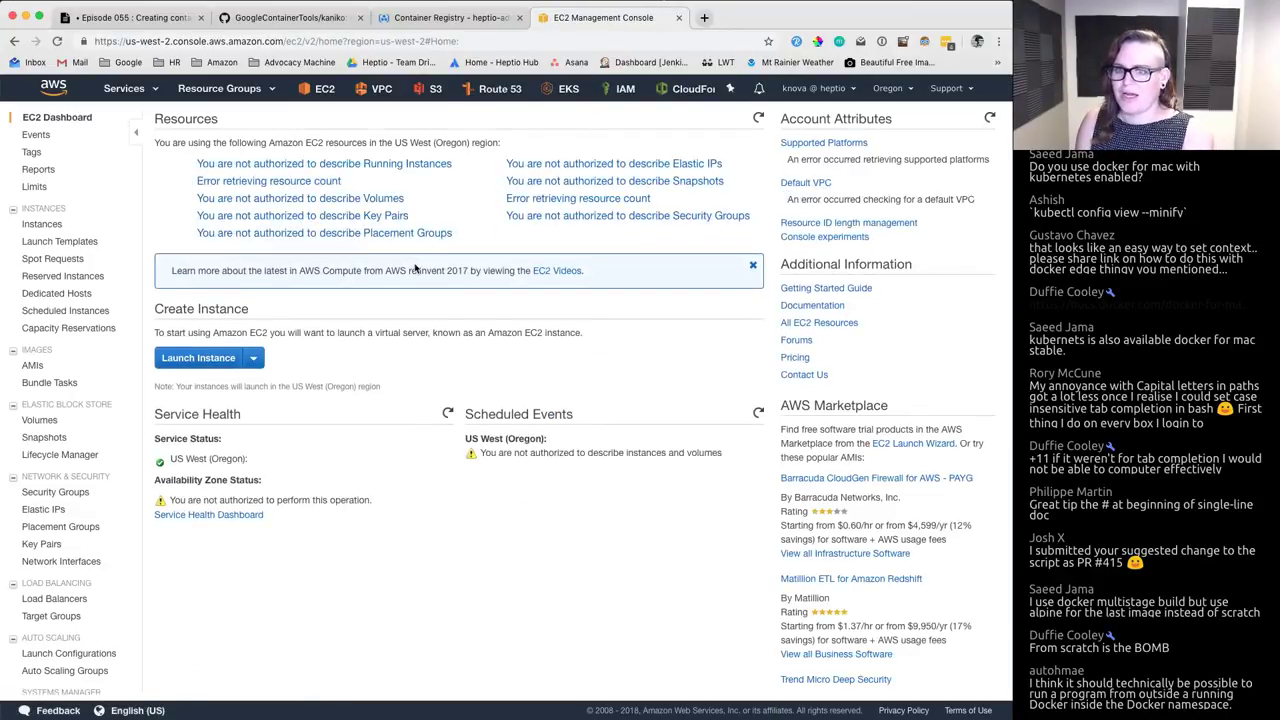
left_click(828, 88)
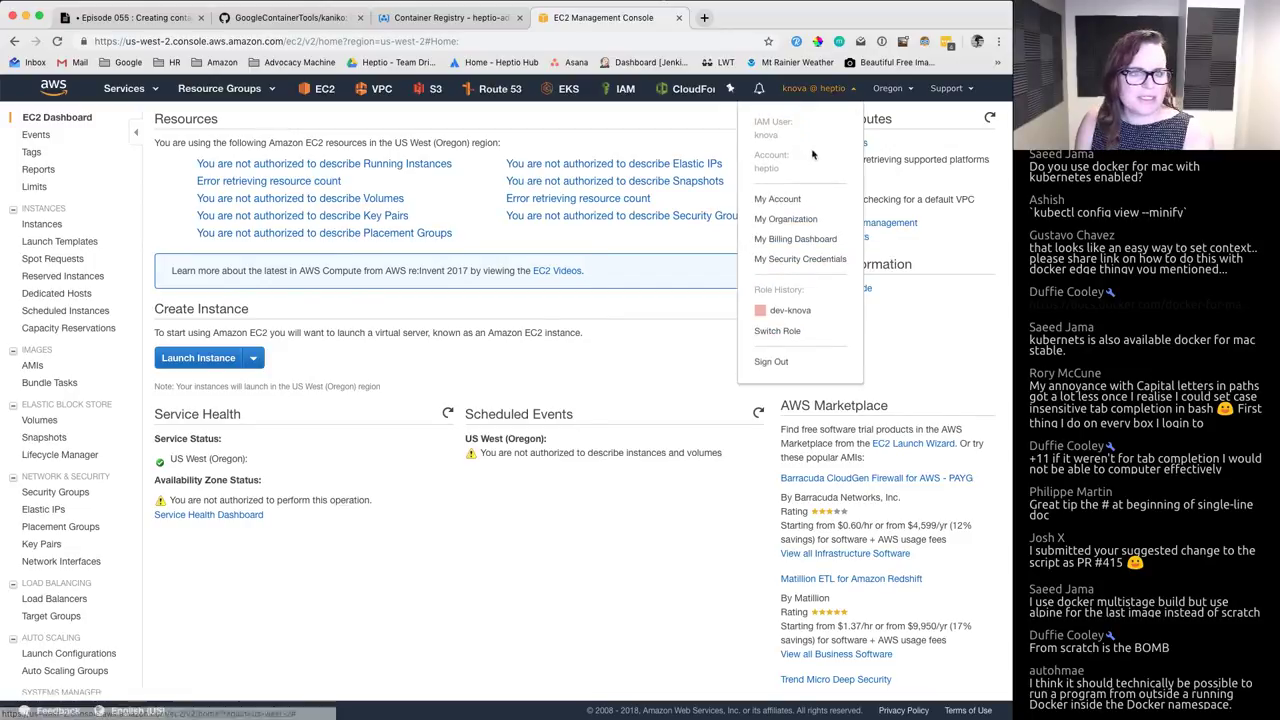
left_click(790, 312)
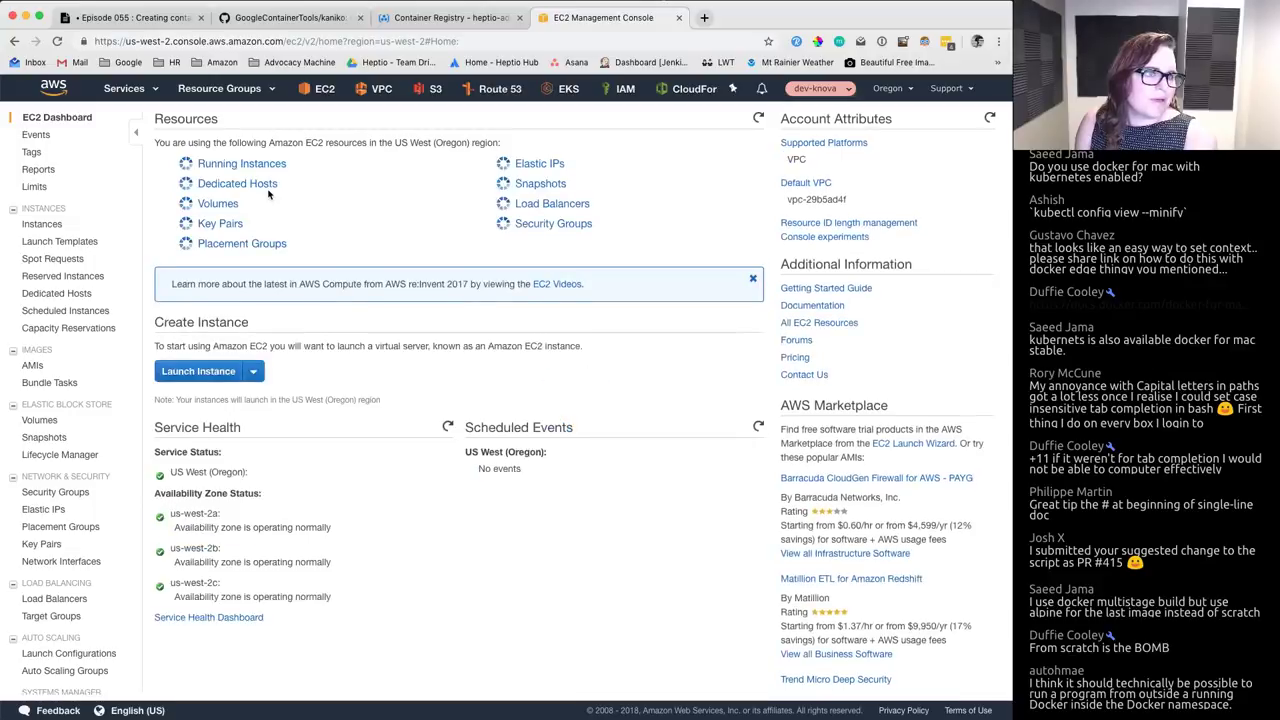
left_click(241, 163)
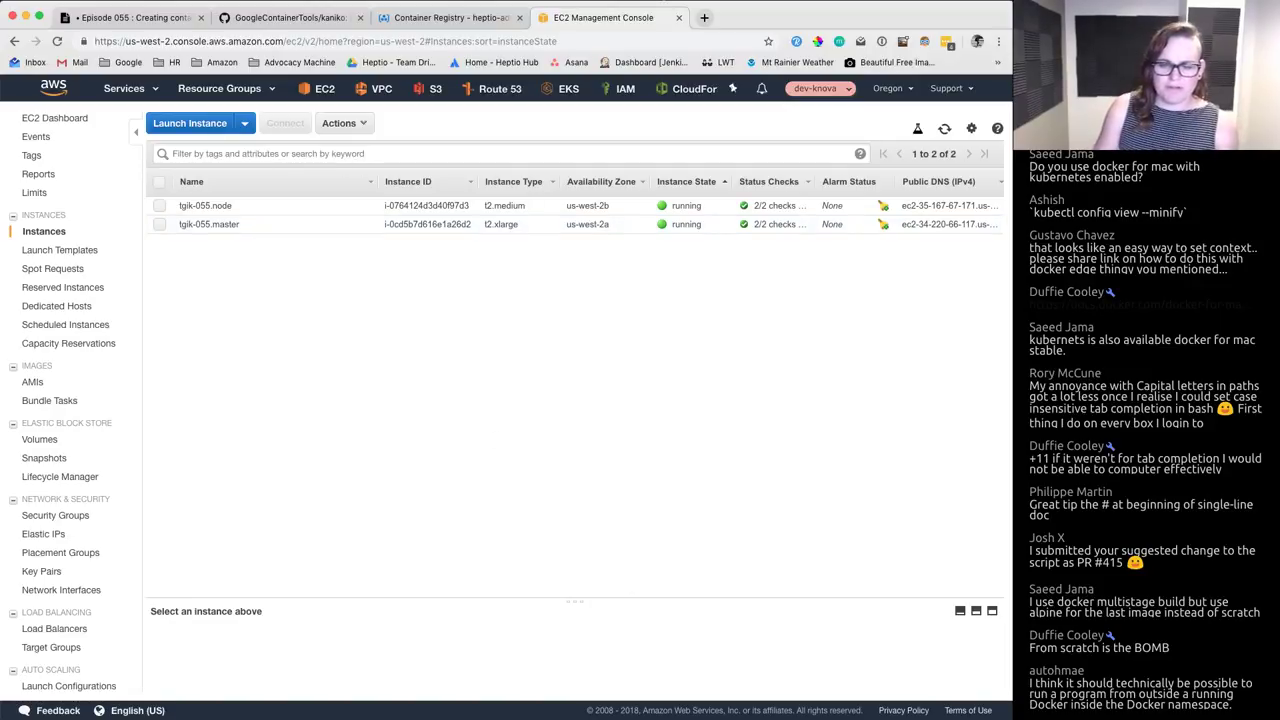
key("super+Tab")
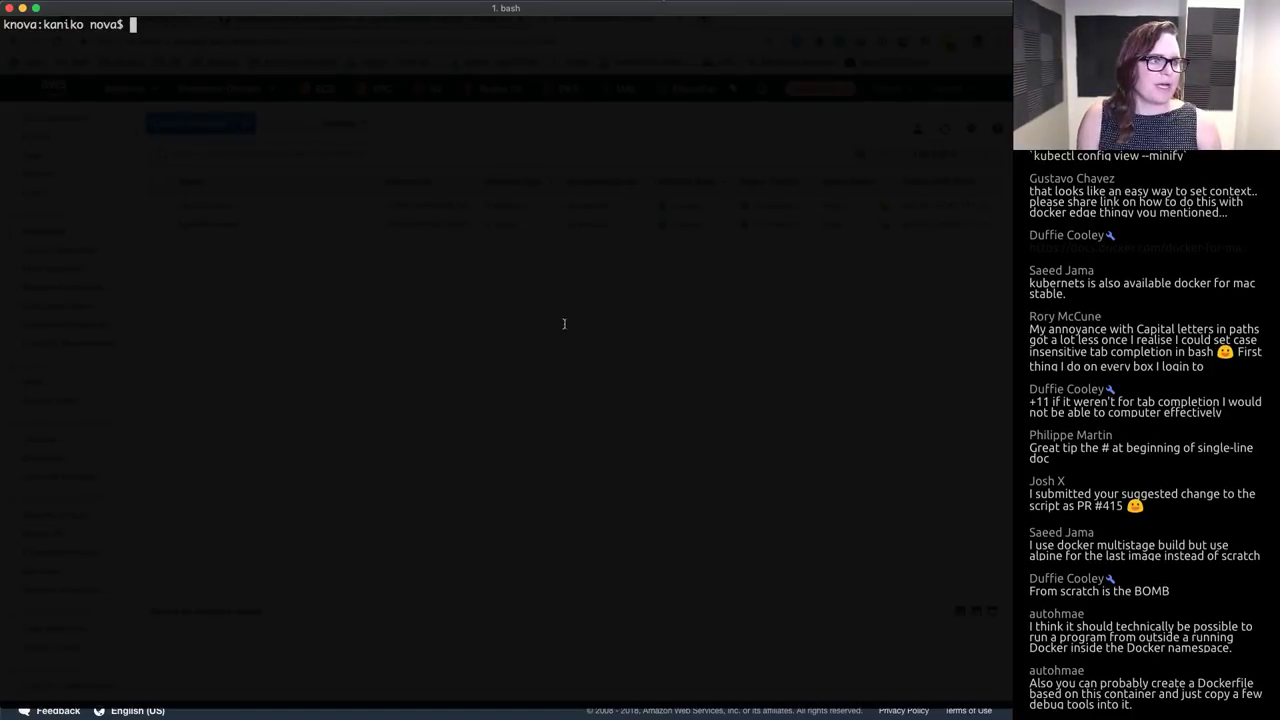
Step: Run k version, highlighting client v1.10.2 and server v1.10.4, then clear the output
type("k version")
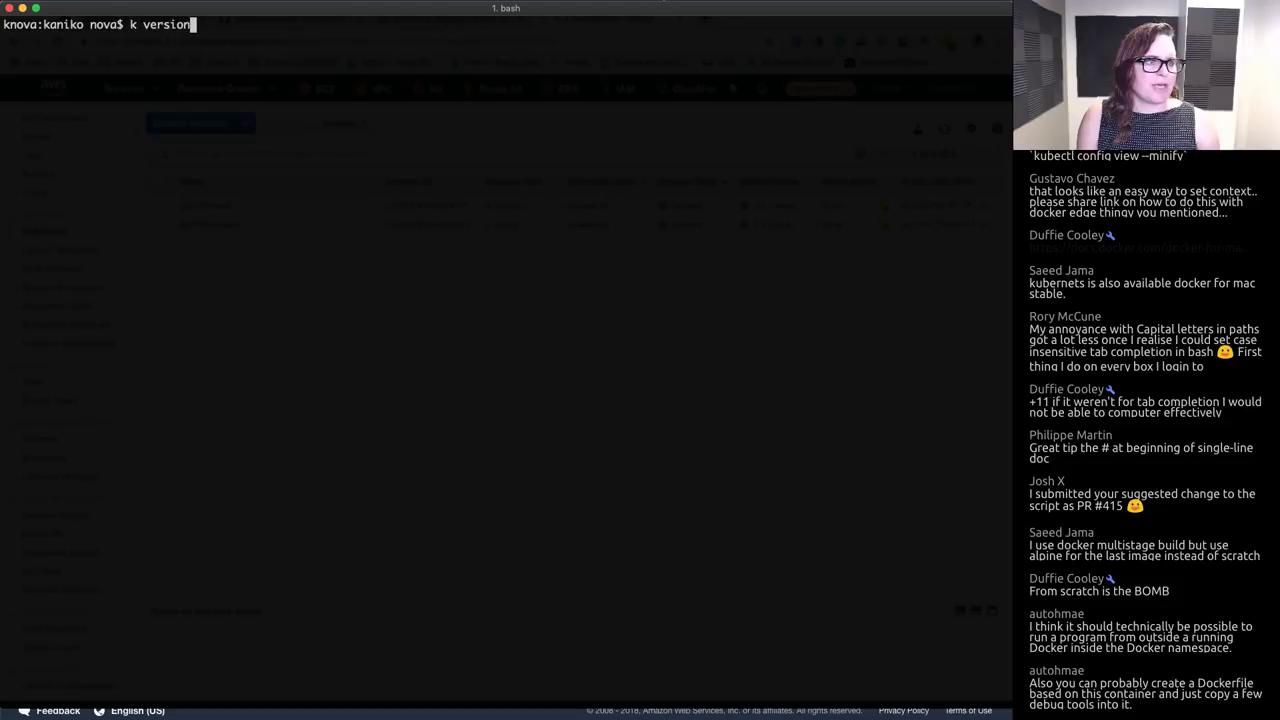
key("Return")
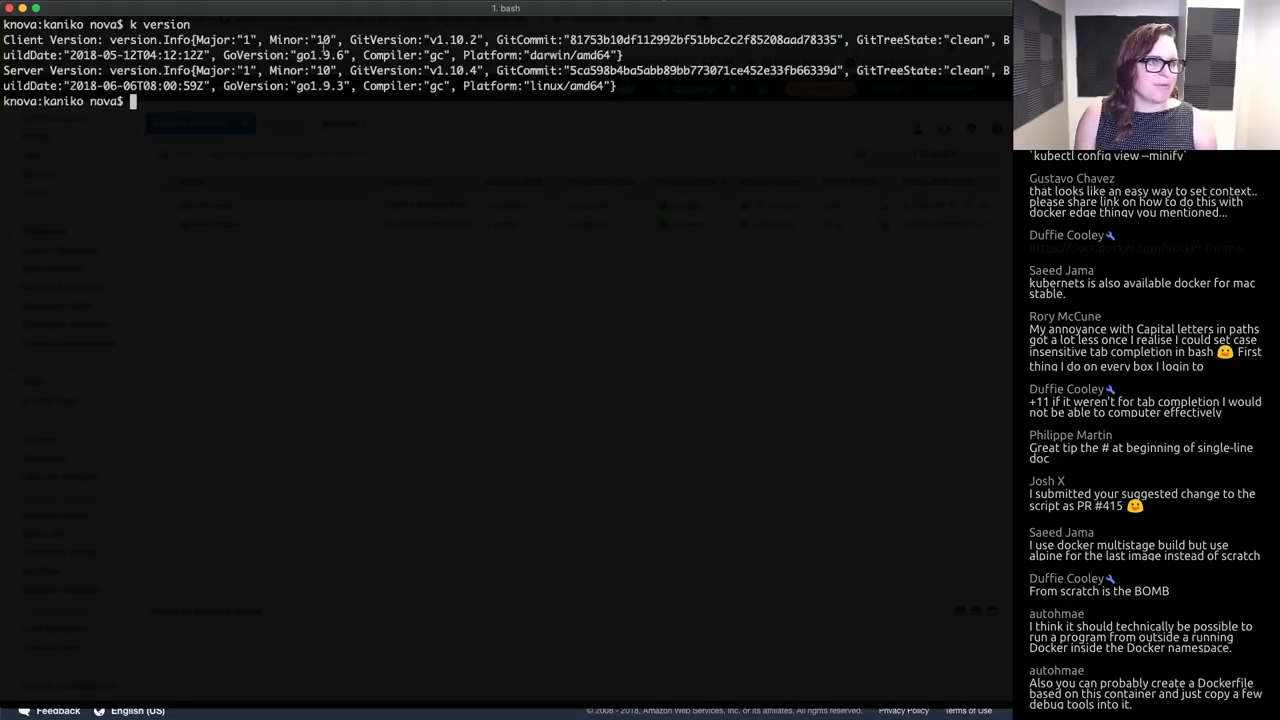
double_click(463, 40)
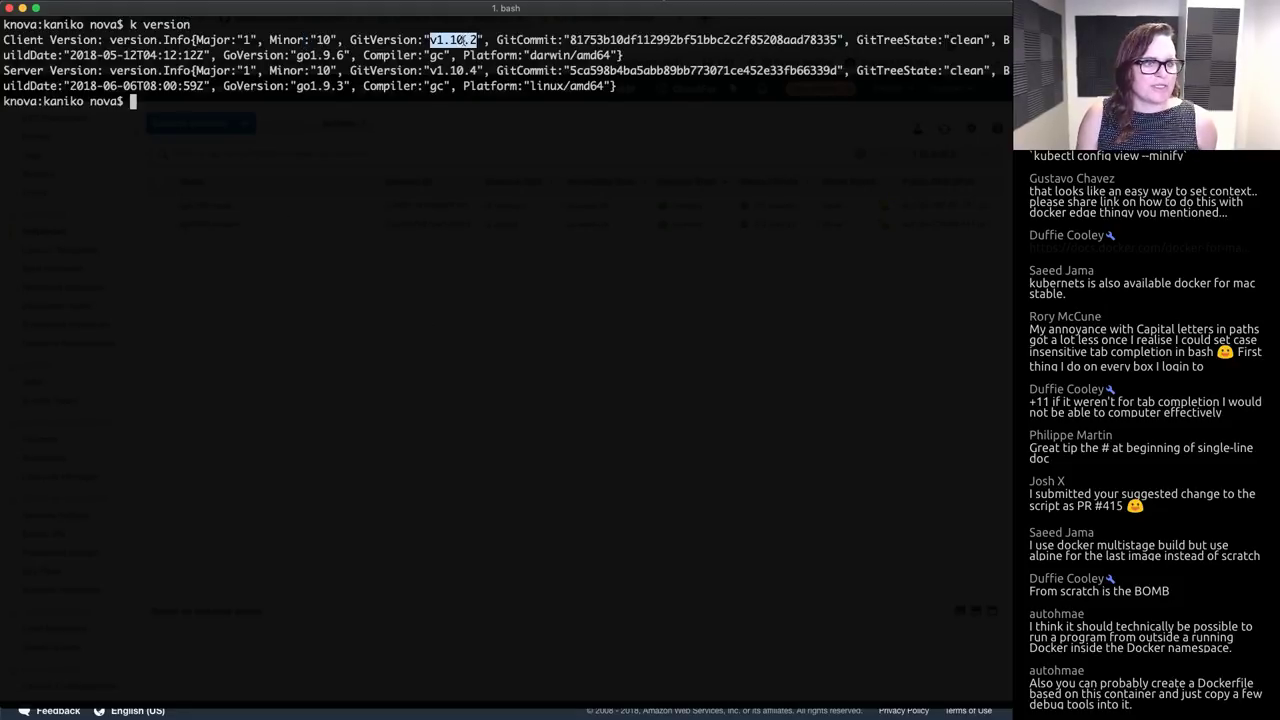
double_click(457, 71)
left_click(454, 124)
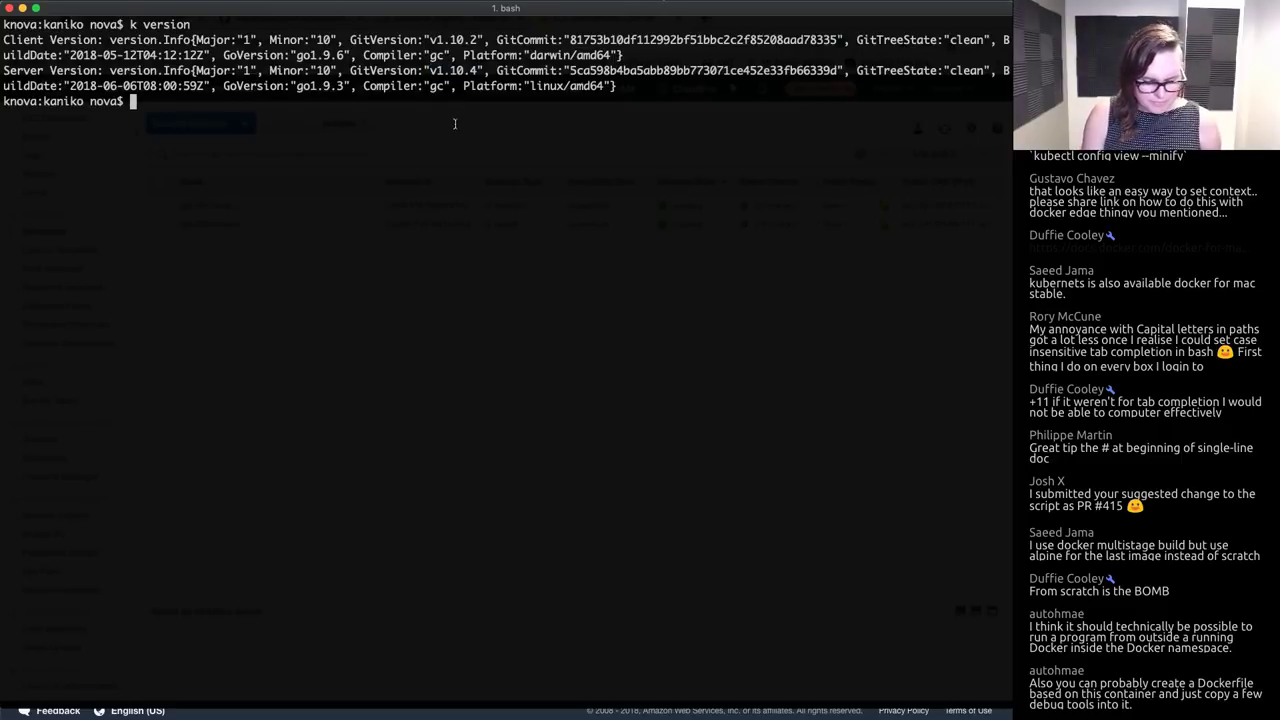
key("super+k")
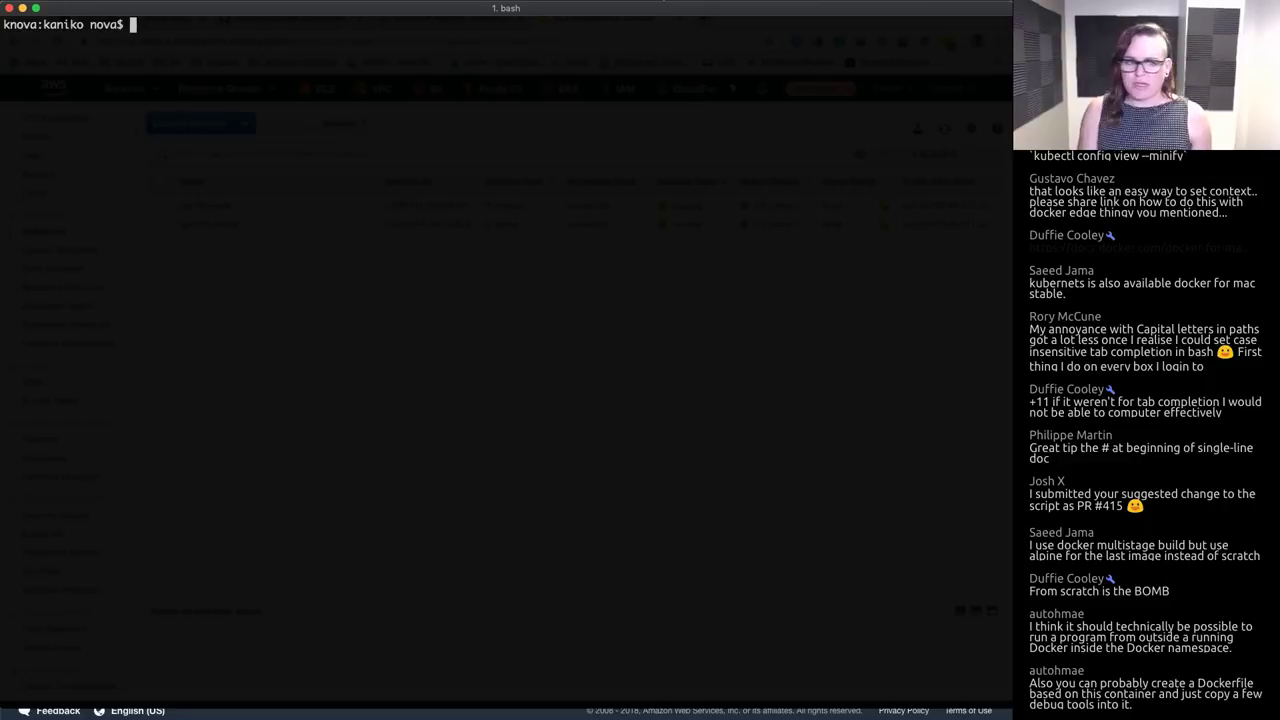
key("super+Tab")
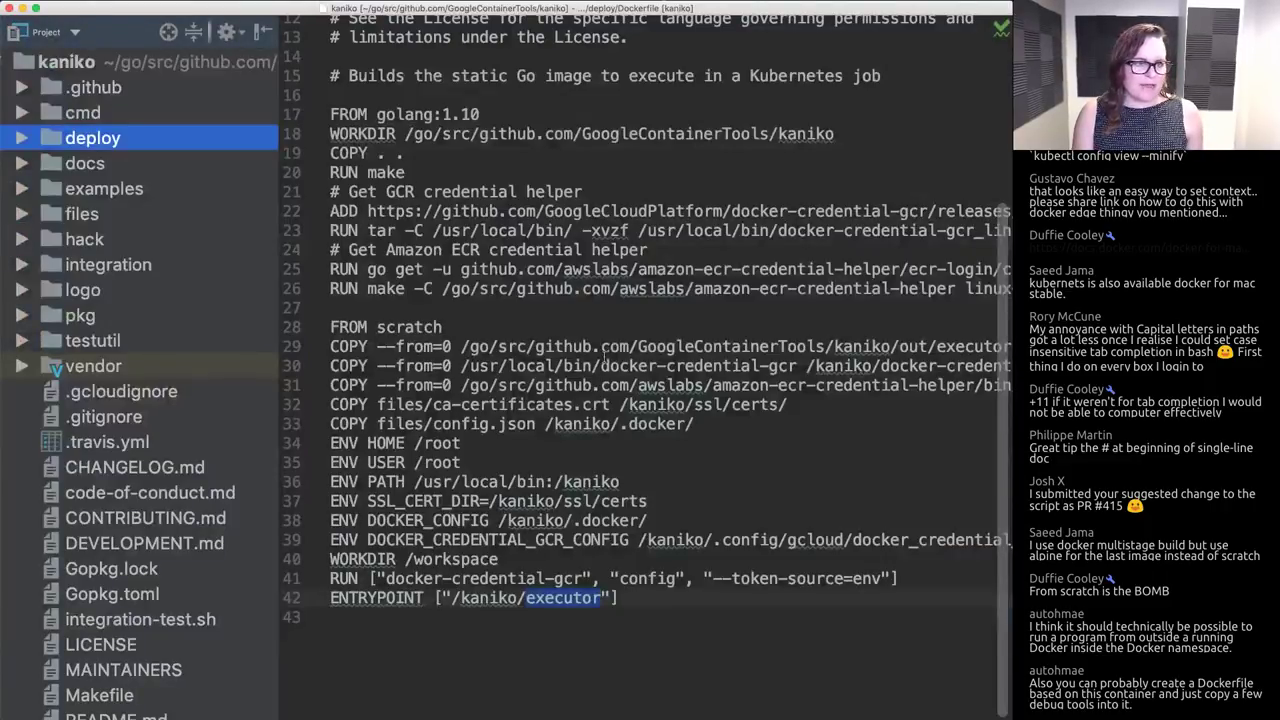
Step: Open deploy/Dockerfile_debug and scroll through its busybox stage
left_click(437, 305)
key("super+a")
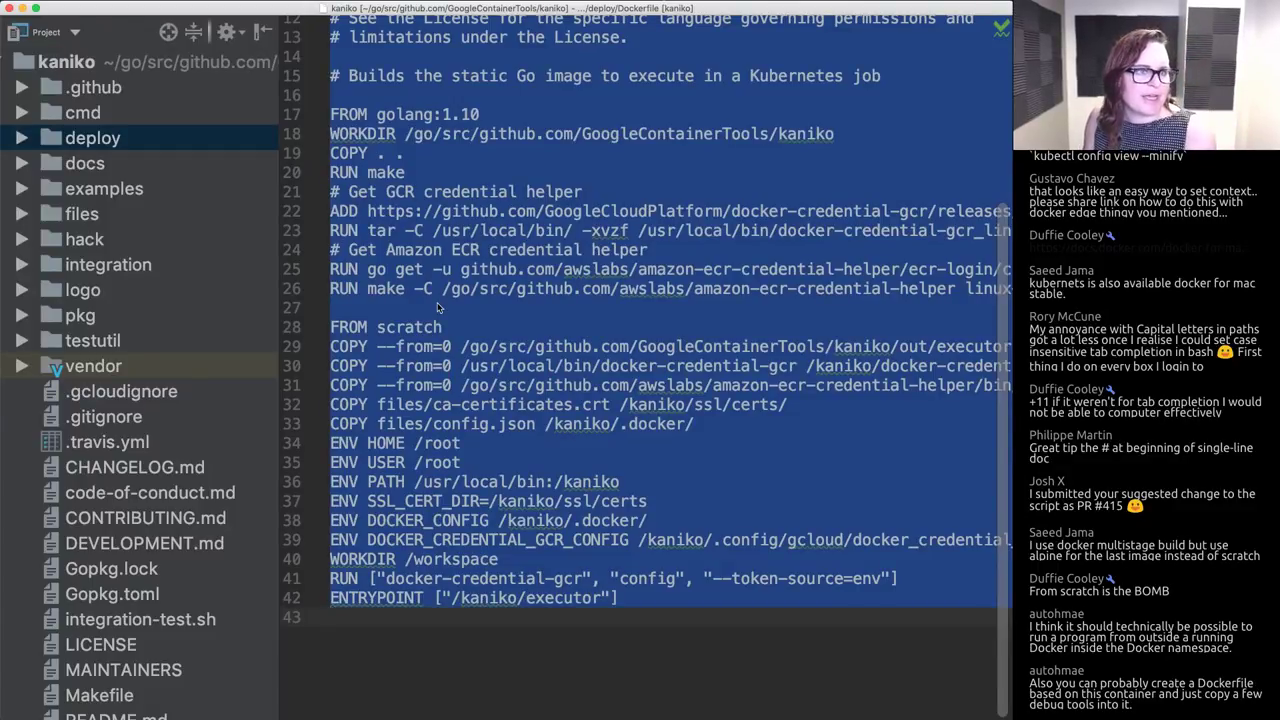
left_click(21, 138)
double_click(196, 240)
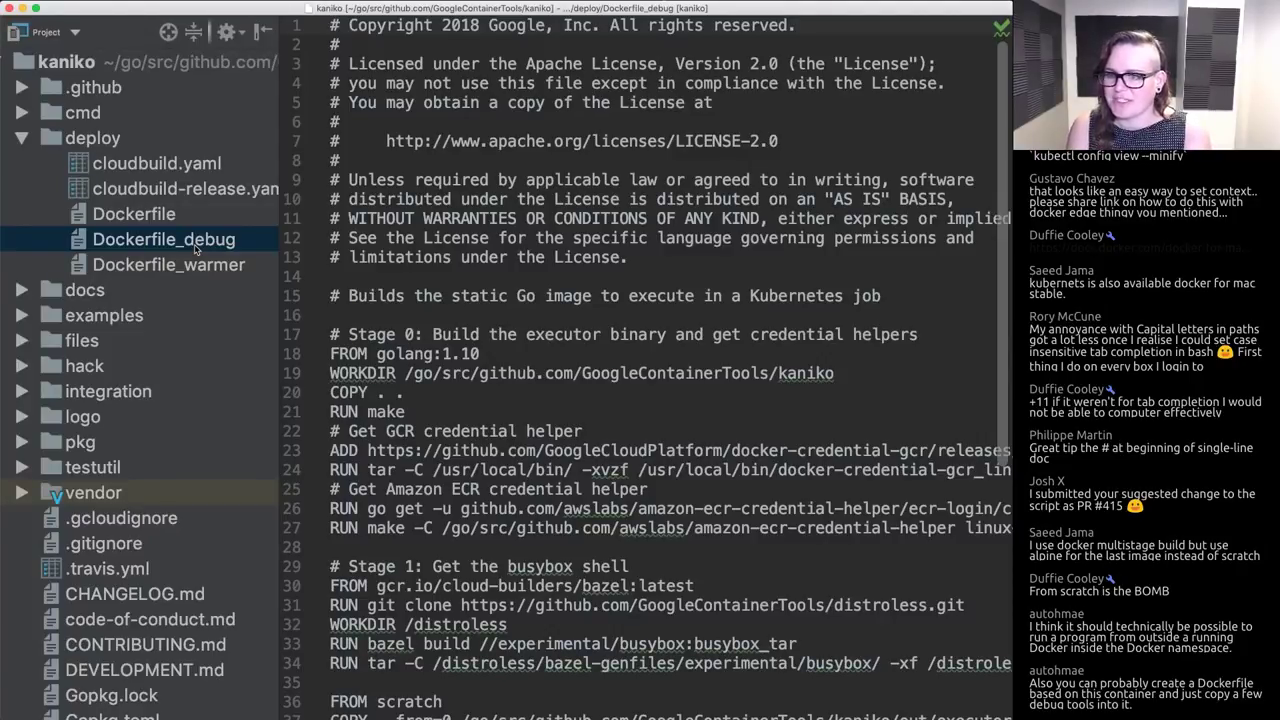
scroll(572, 316, "down", 7)
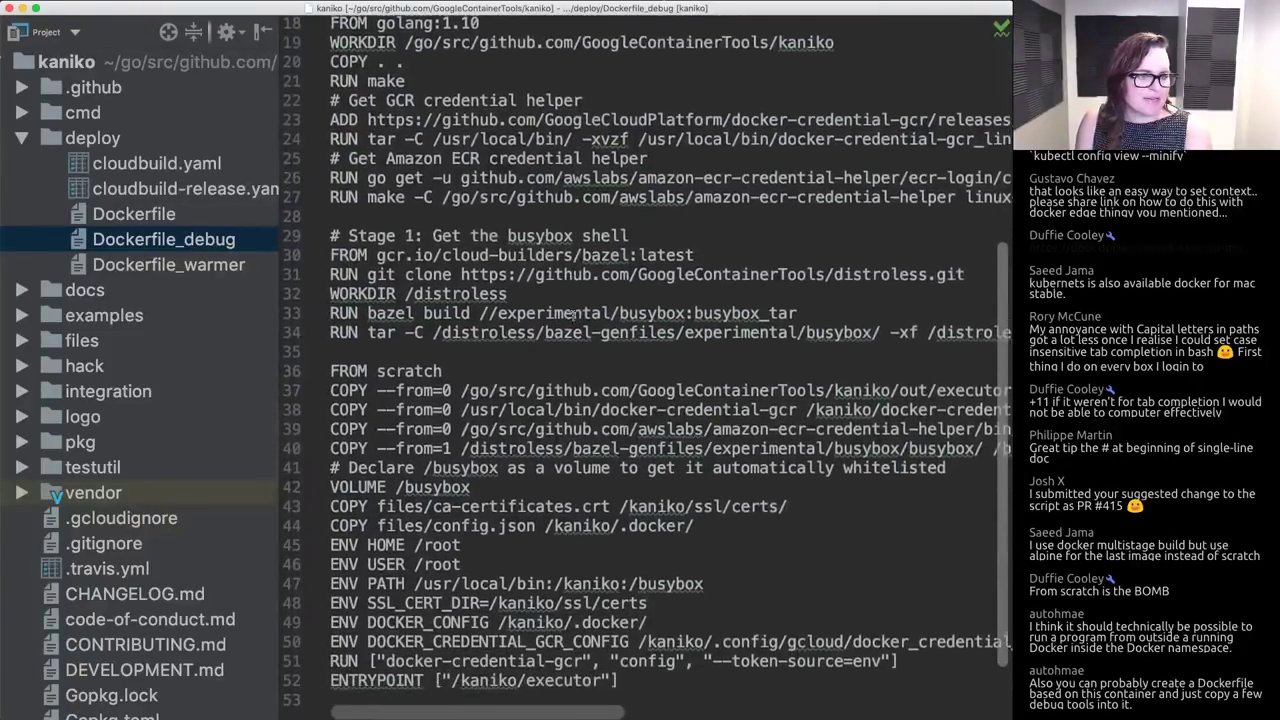
scroll(398, 350, "up", 3)
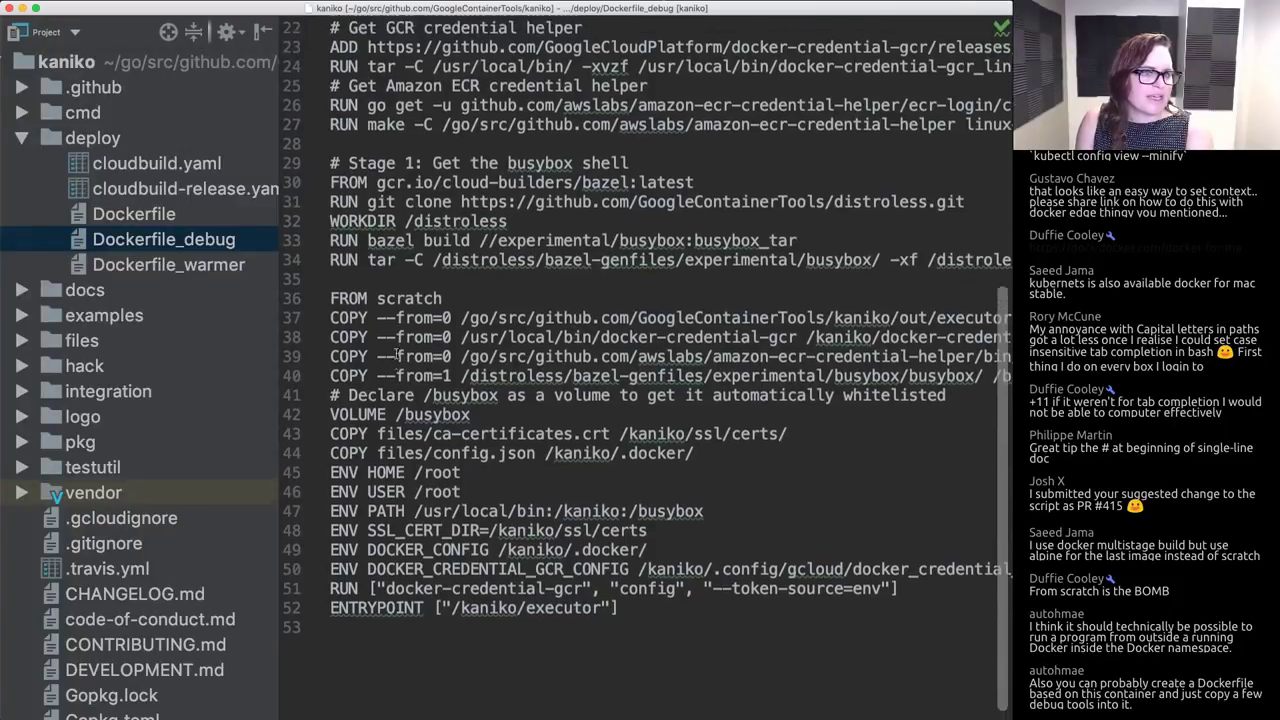
scroll(395, 360, "down", 3)
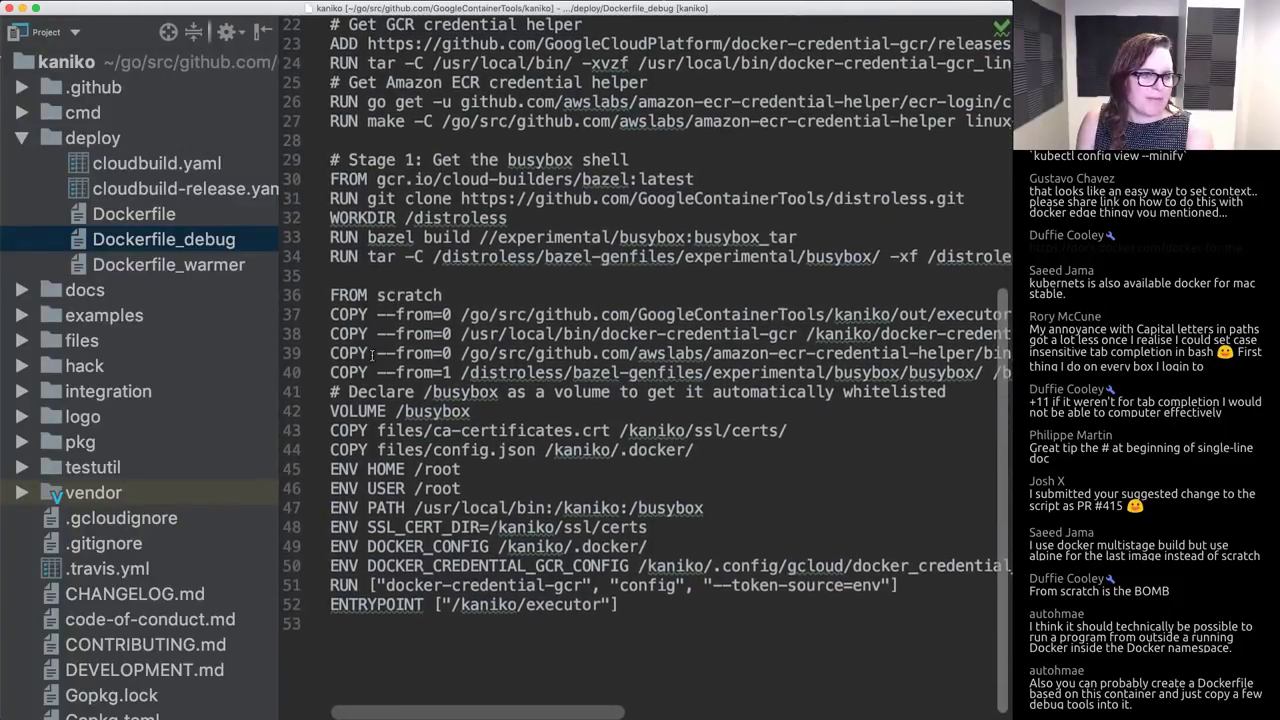
scroll(390, 385, "up", 3)
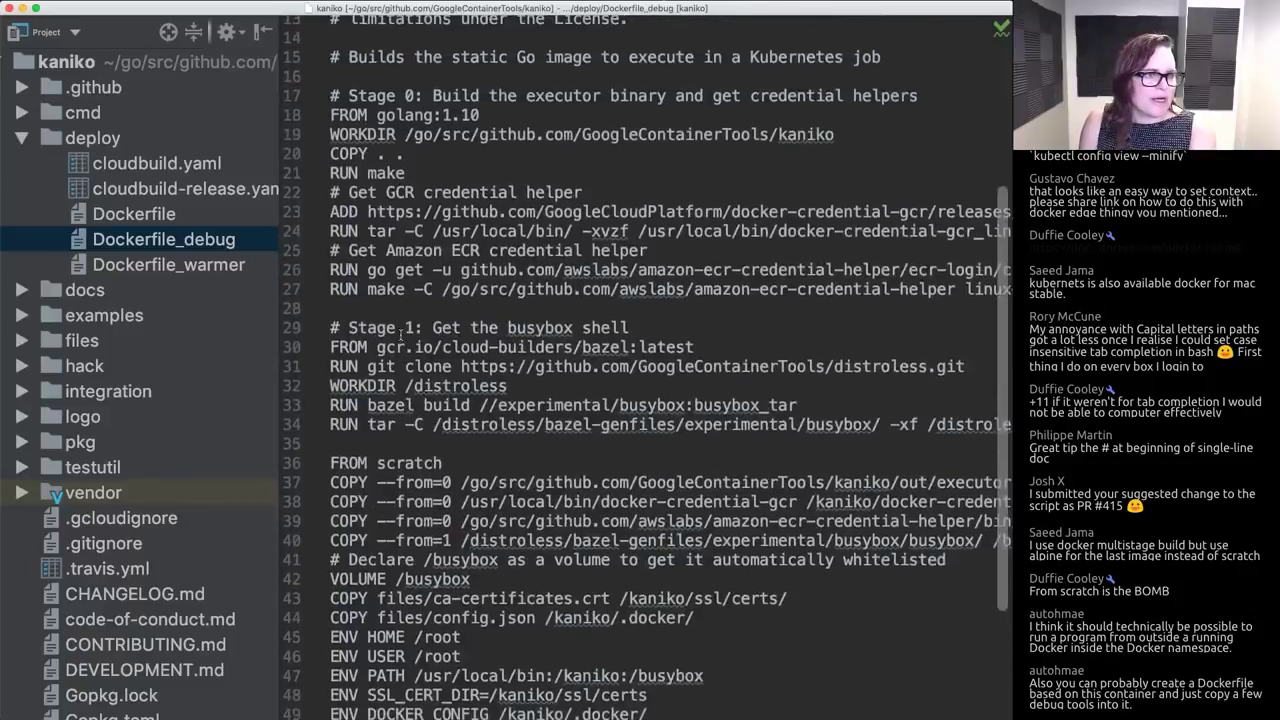
scroll(377, 297, "down", 3)
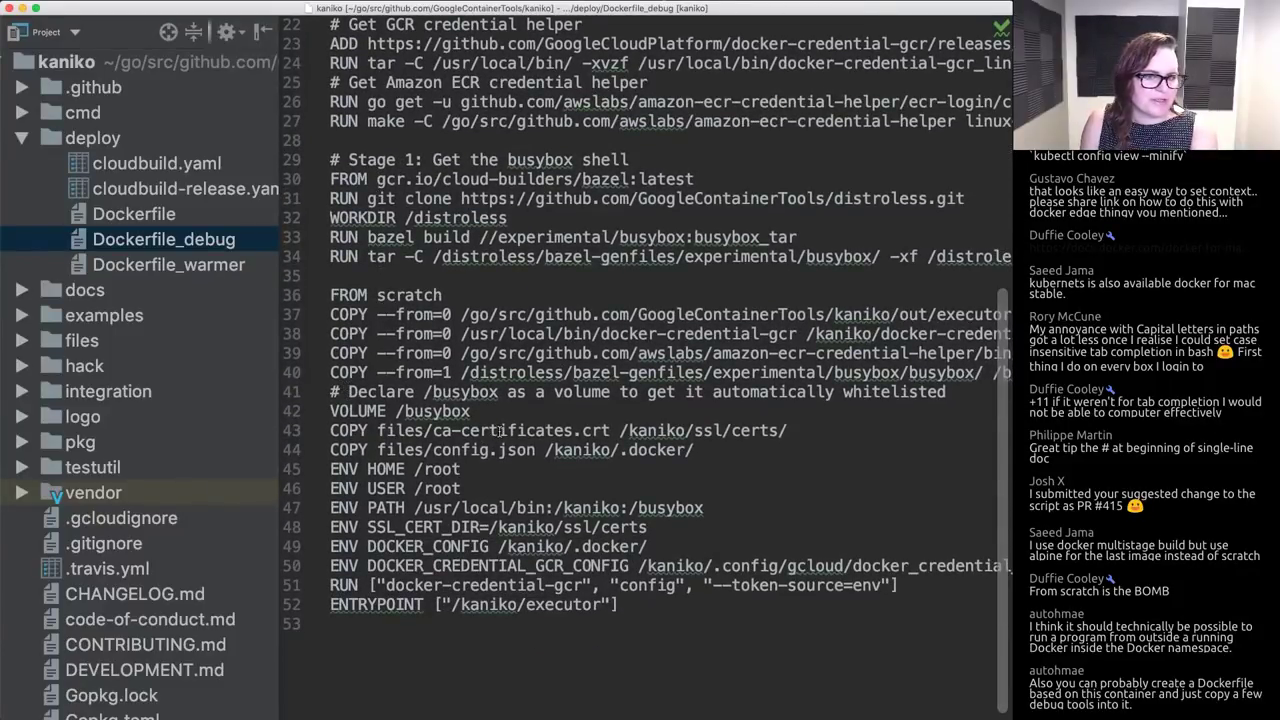
Step: Highlight busybox in the VOLUME line and collapse the deploy folder
double_click(443, 410)
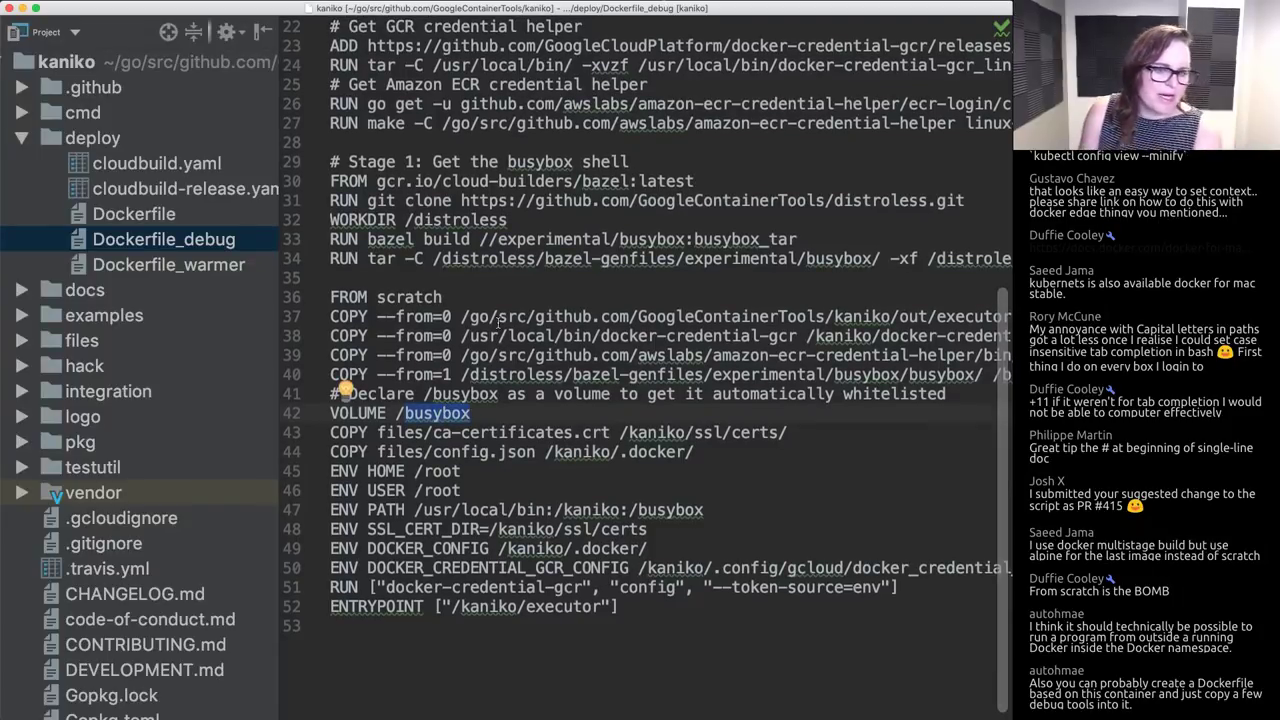
left_click(155, 242)
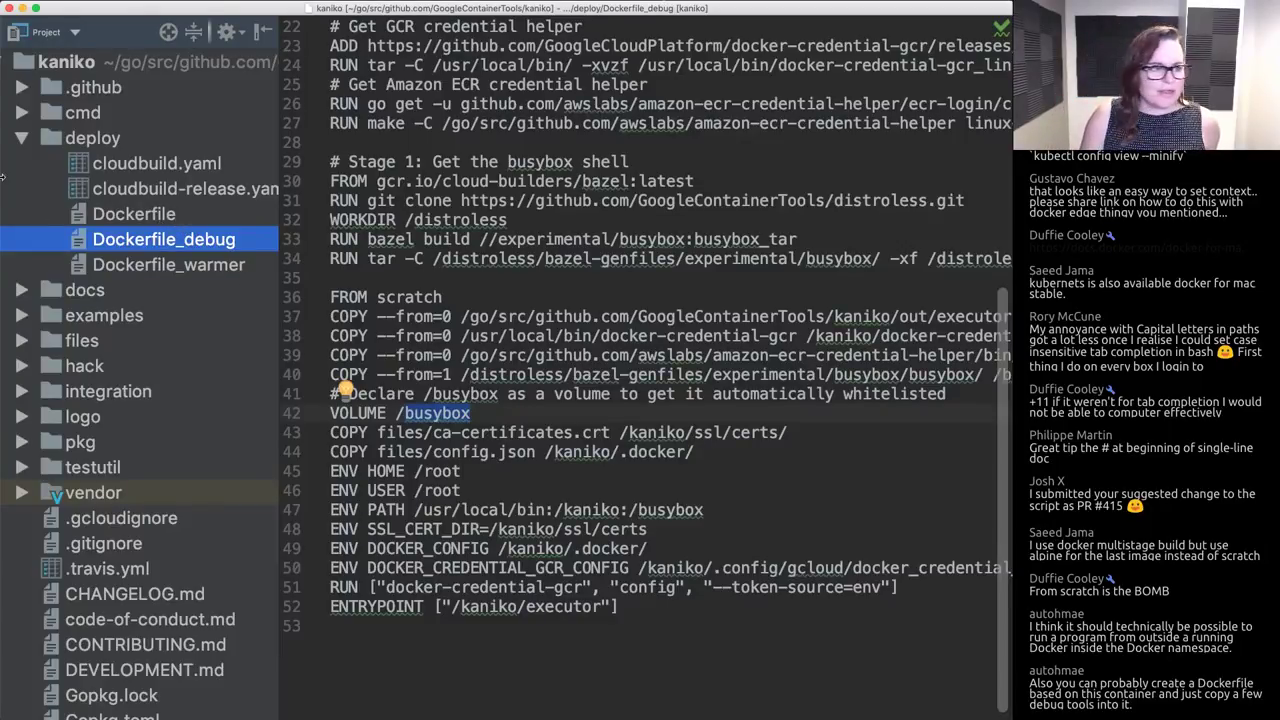
key("Left")
key("Left")
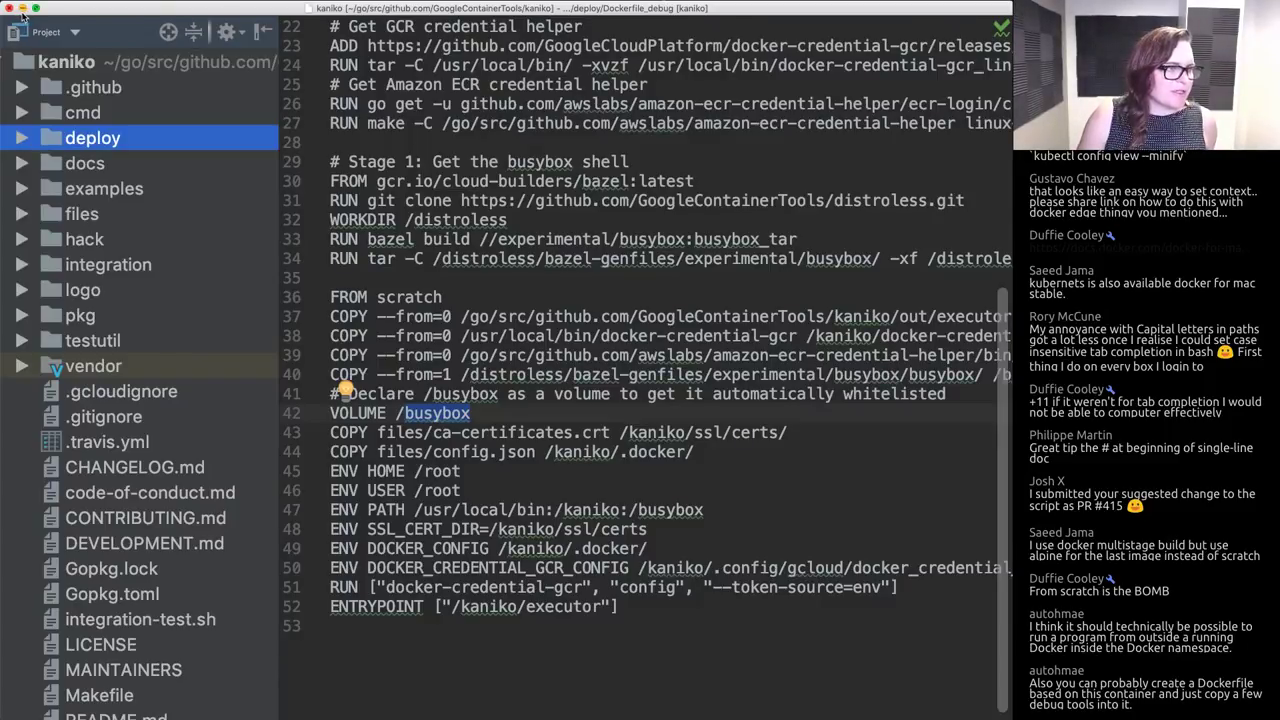
key("ctrl+Right")
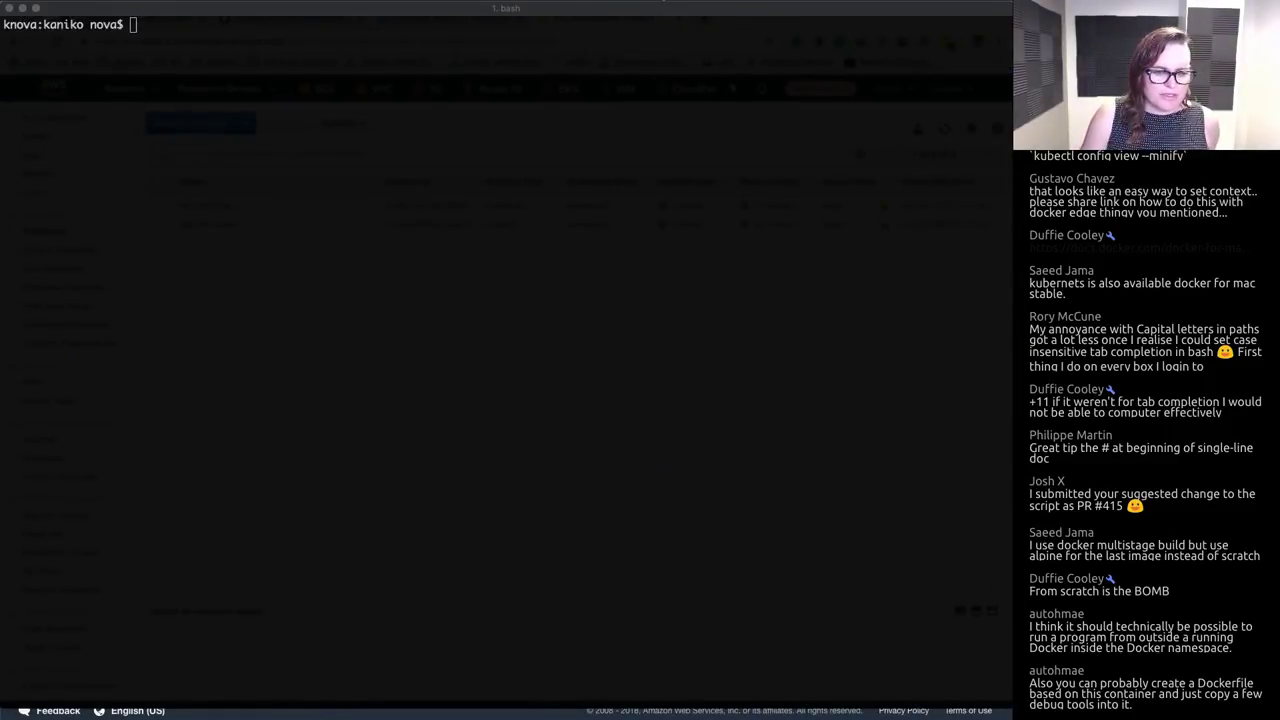
Step: Return to the kaniko README and highlight the Standard Kubernetes cluster requirement
key("ctrl+grave")
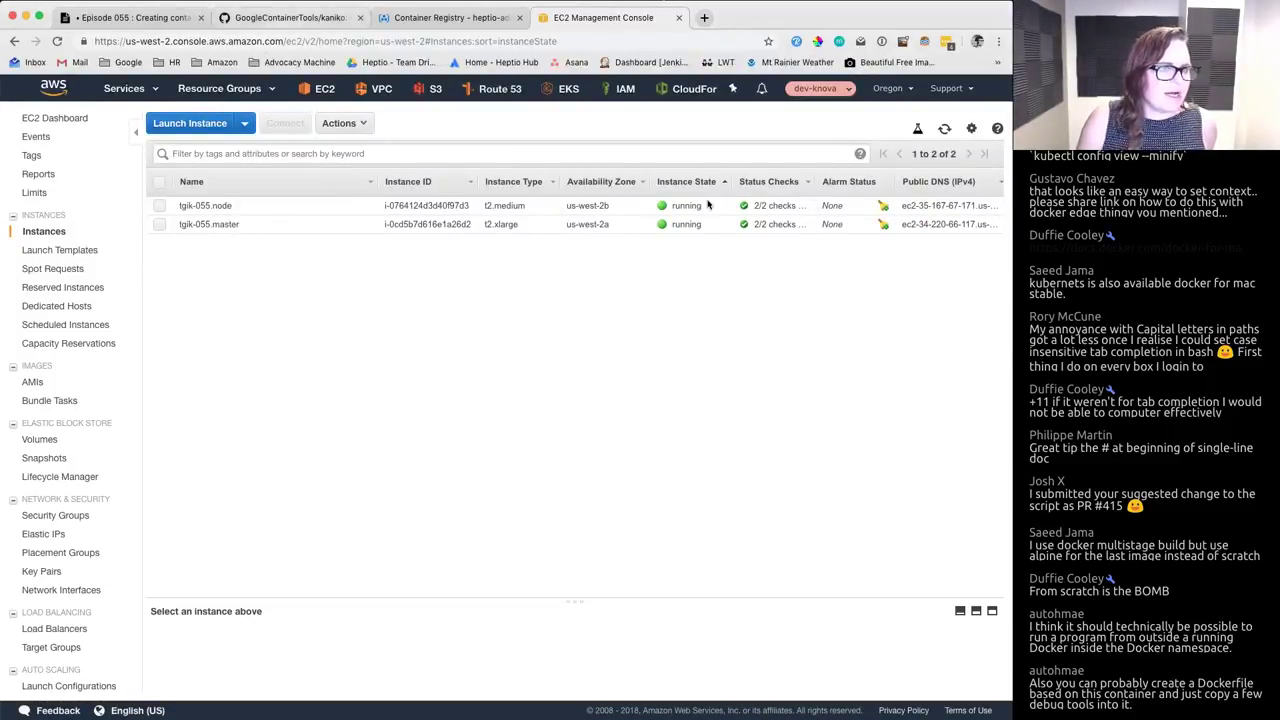
left_click(455, 20)
left_click(272, 18)
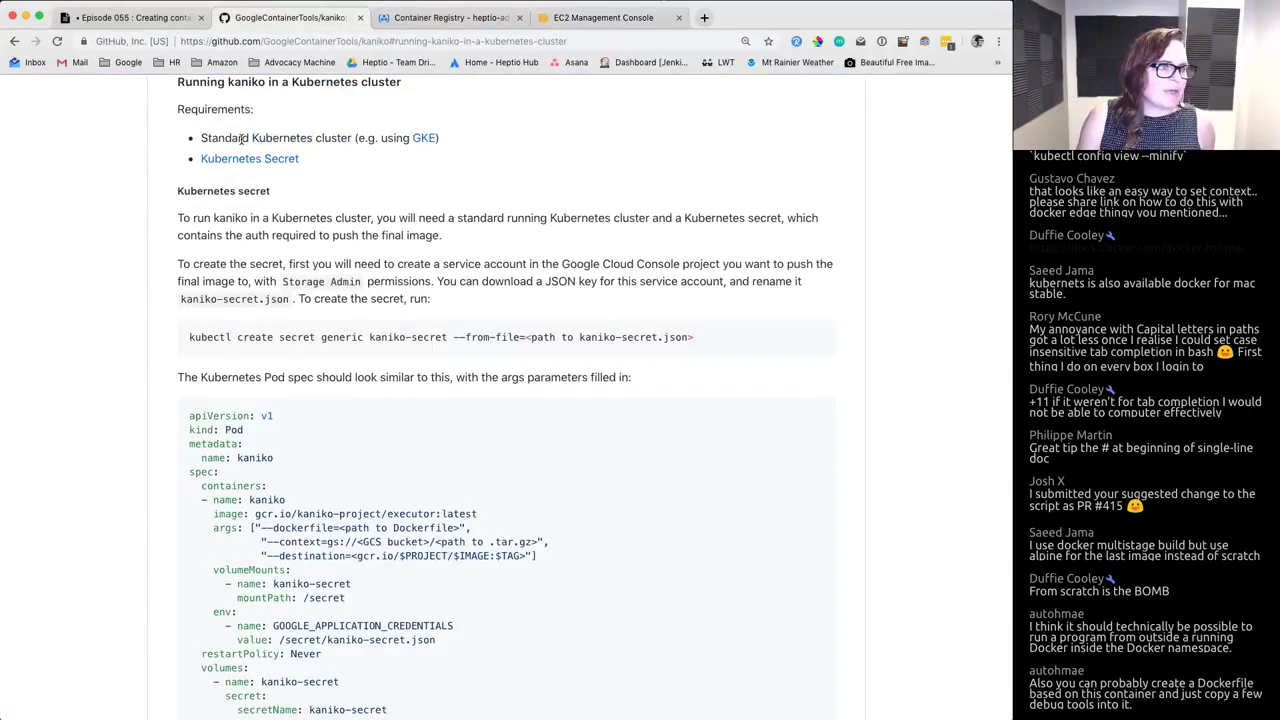
triple_click(242, 139)
left_click(374, 158)
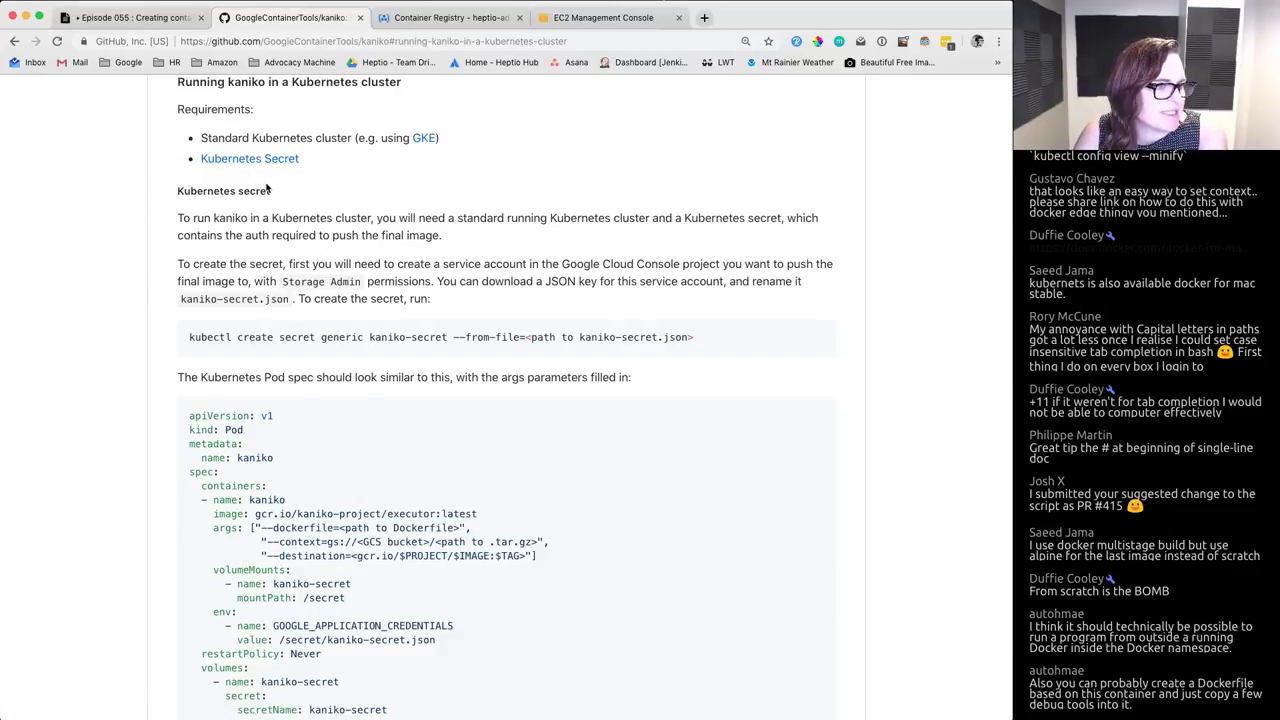
Step: Highlight the secret-creation instructions and Storage Admin requirement before switching to Container Registry
double_click(266, 264)
double_click(416, 264)
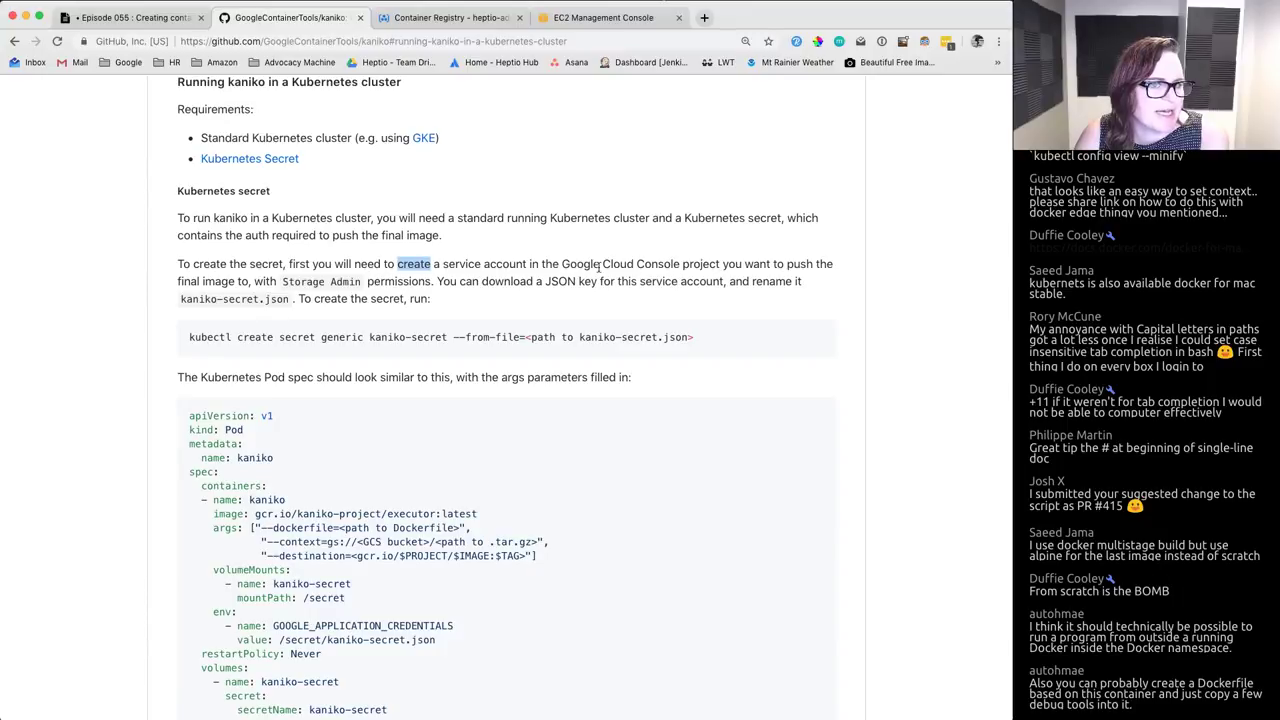
left_click(337, 286)
double_click(340, 283)
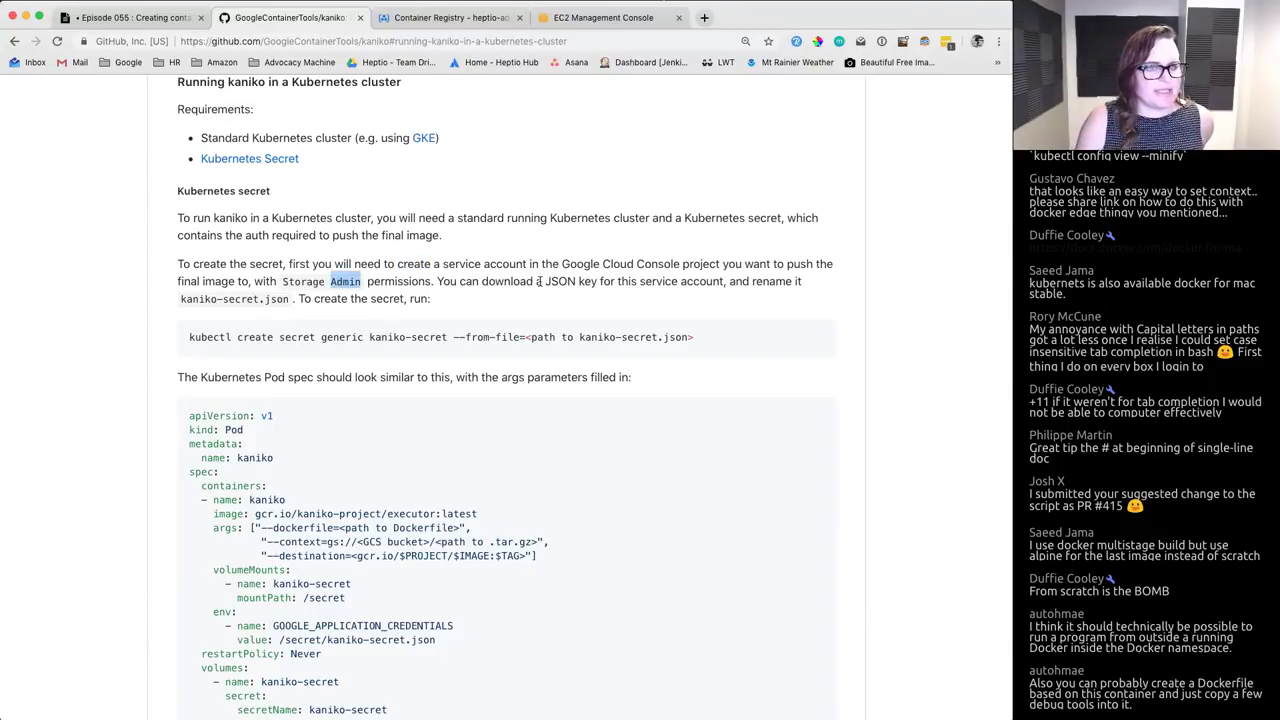
left_click(444, 18)
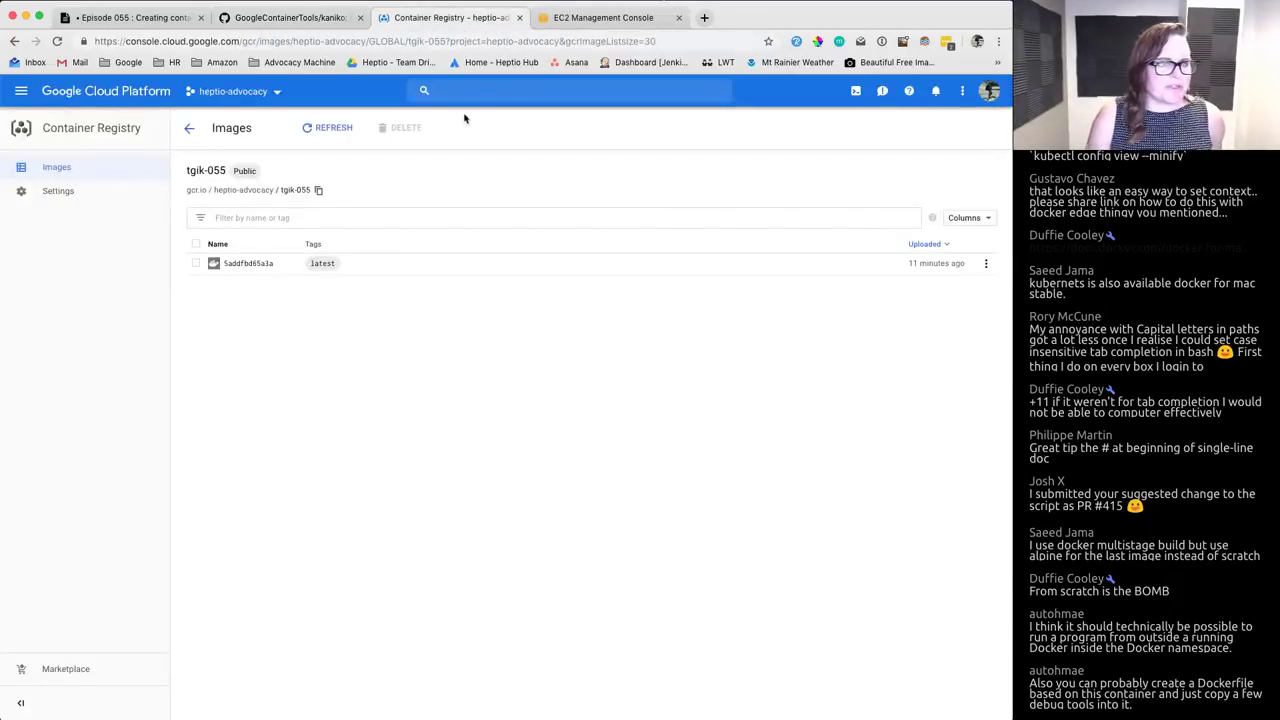
Step: Search 'Service Account' and open the kaniko-image-account details page
left_click(461, 91)
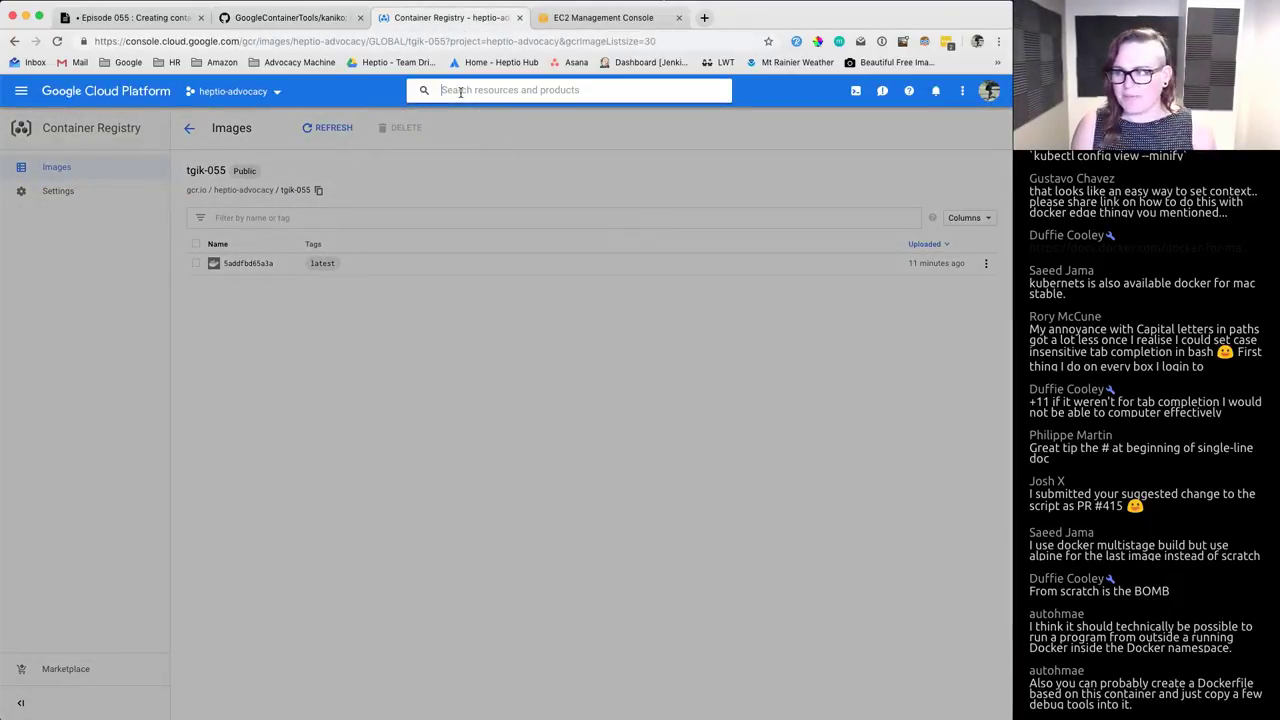
type("Service Account")
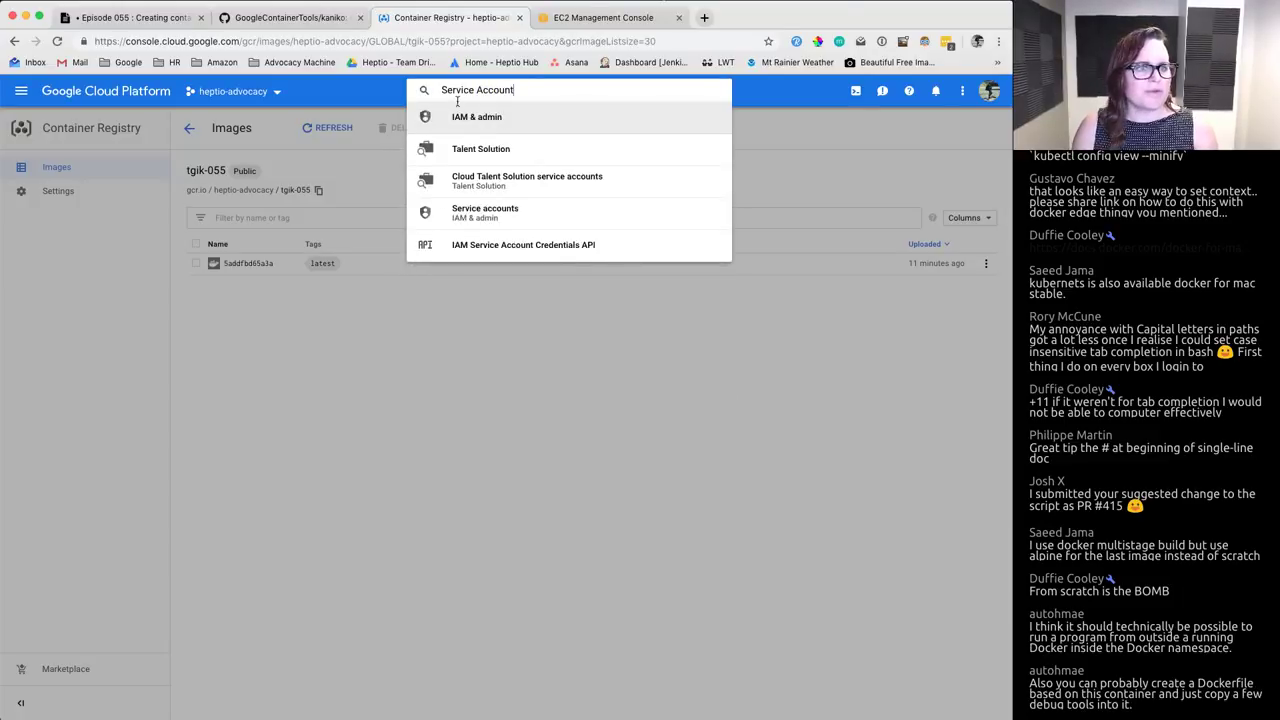
left_click(479, 219)
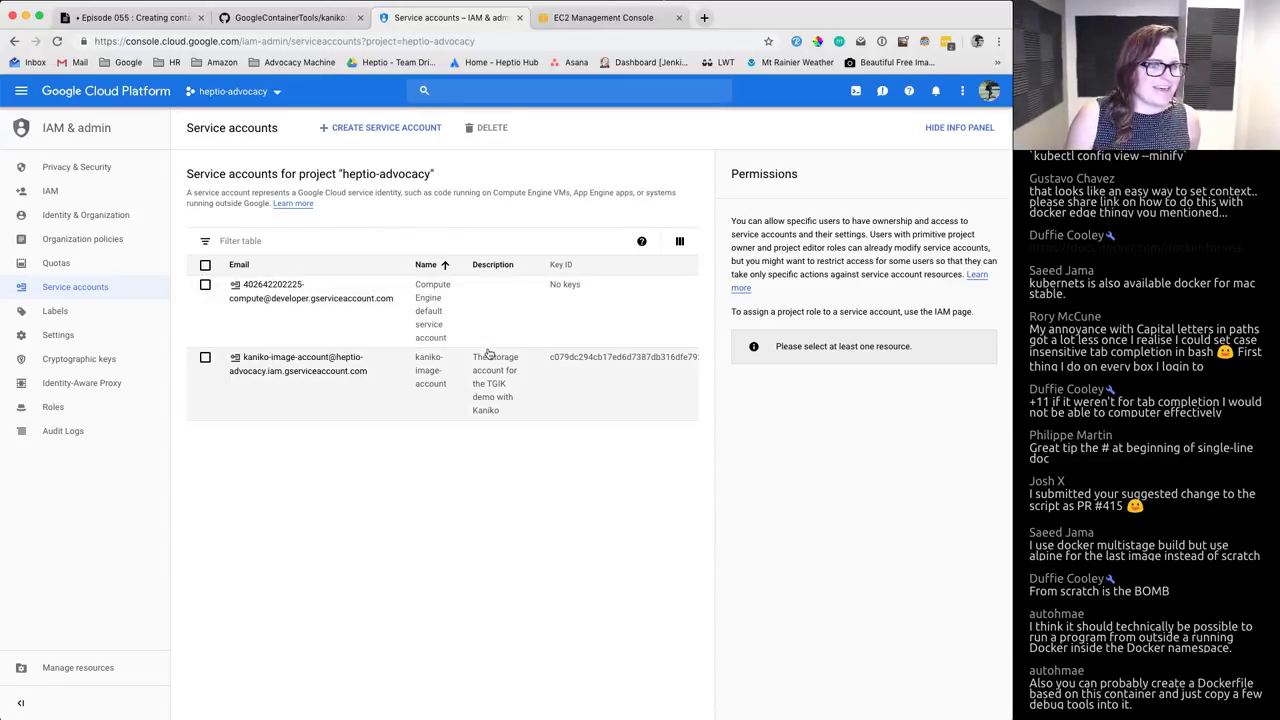
left_click(338, 393)
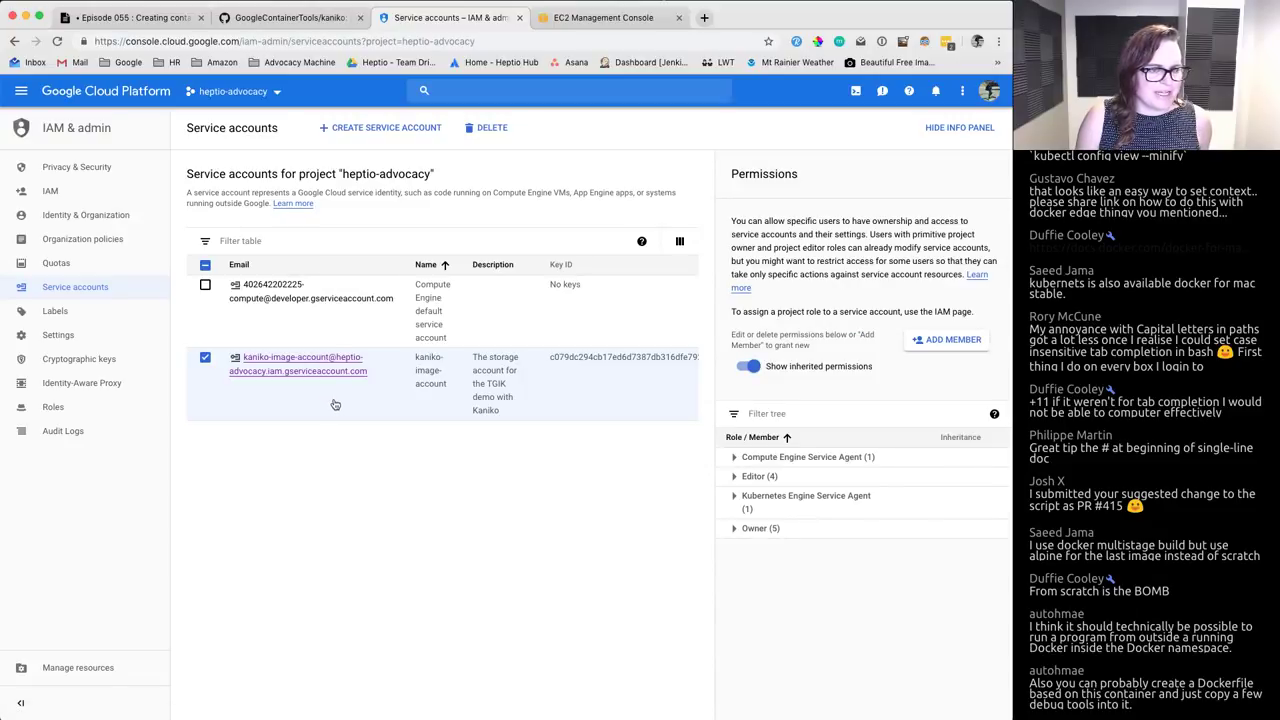
left_click(335, 403)
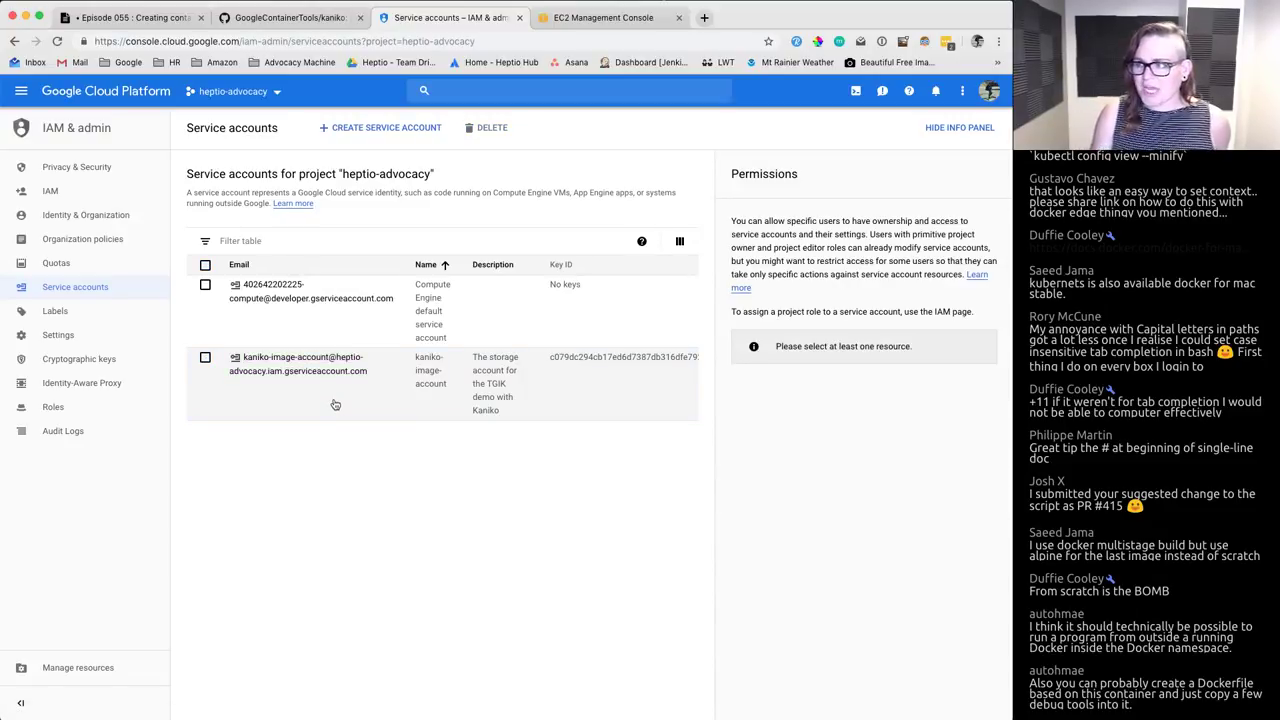
left_click(300, 408)
left_click(279, 367)
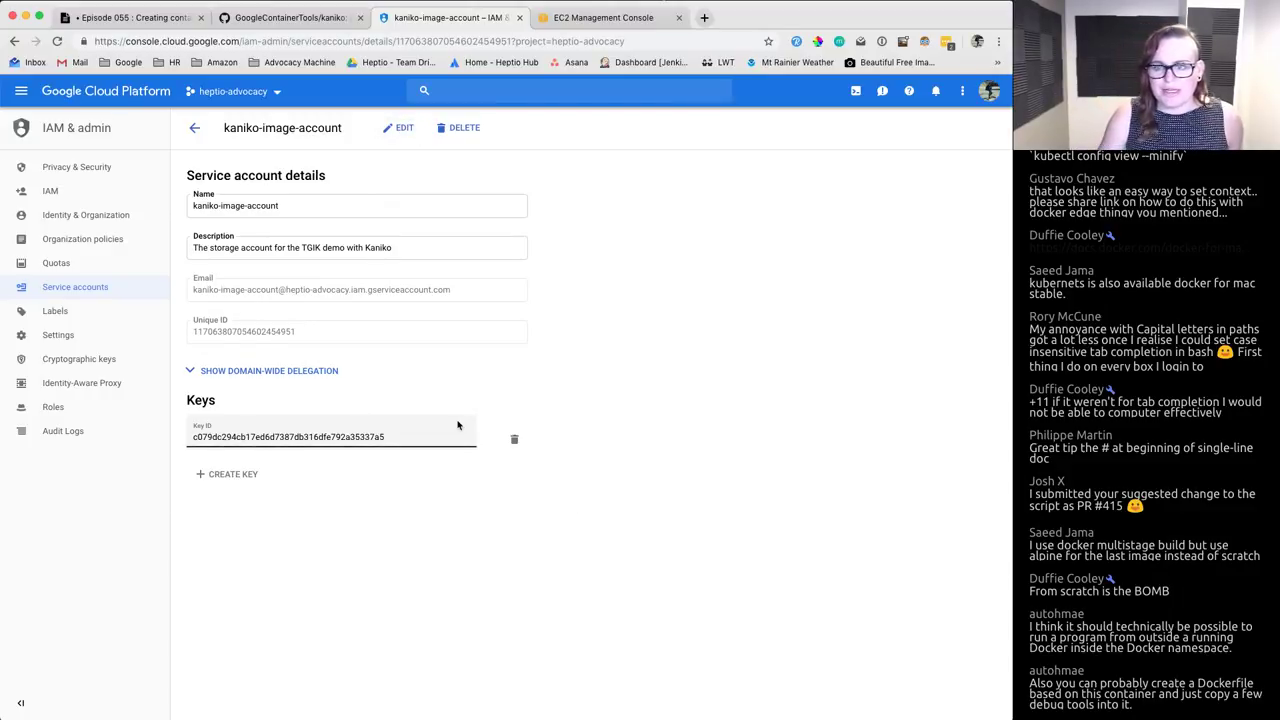
Step: Create and download a new JSON private key, then delete the old key
left_click(398, 127)
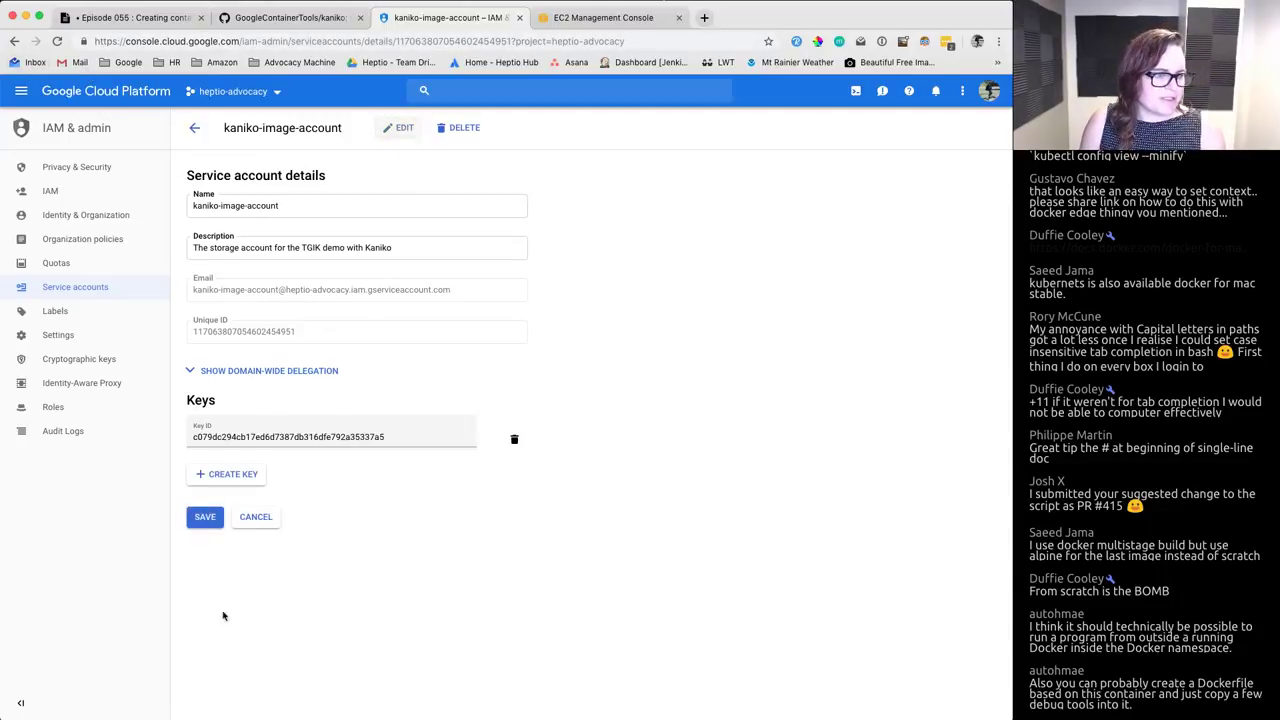
left_click(232, 475)
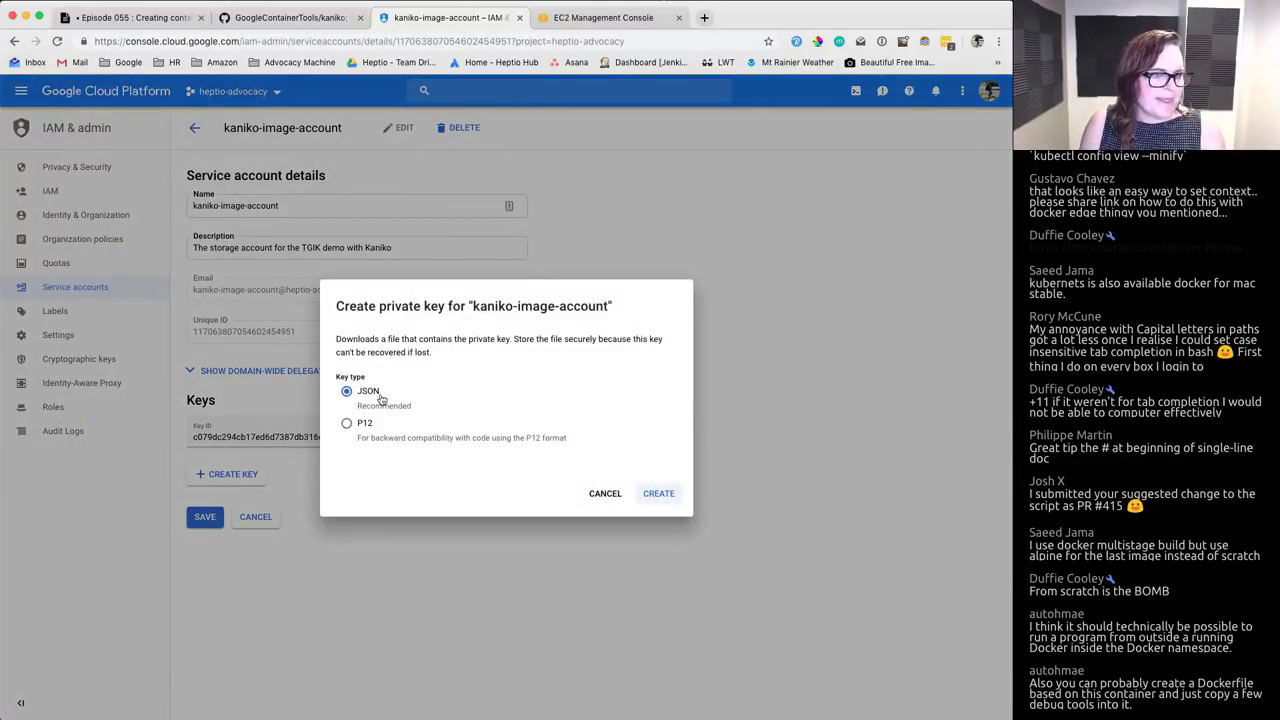
left_click(659, 495)
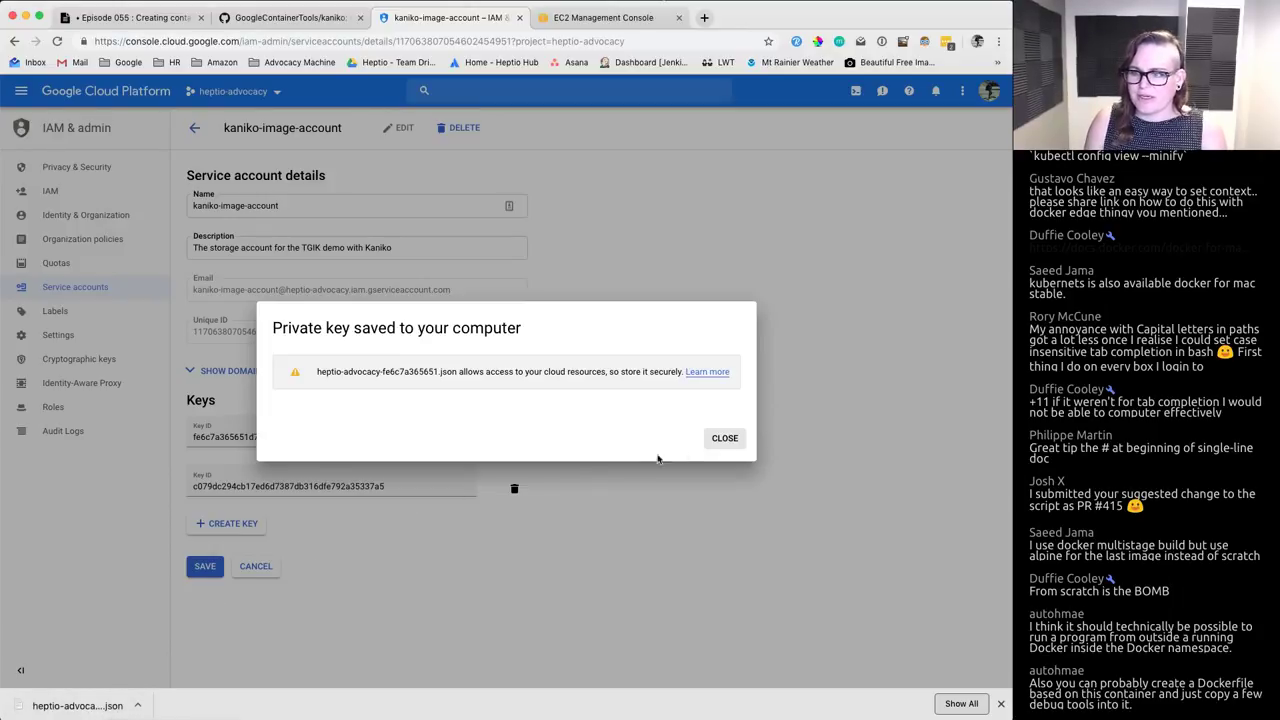
left_click(706, 450)
left_click(515, 489)
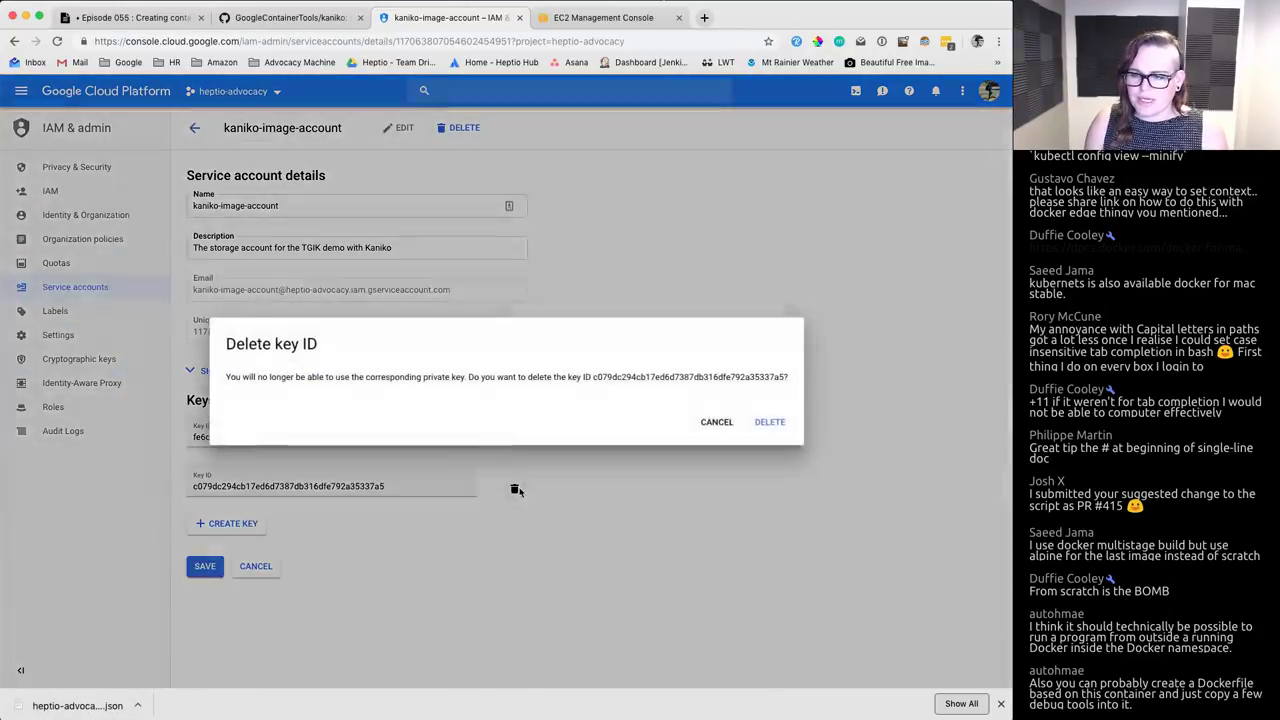
left_click(768, 421)
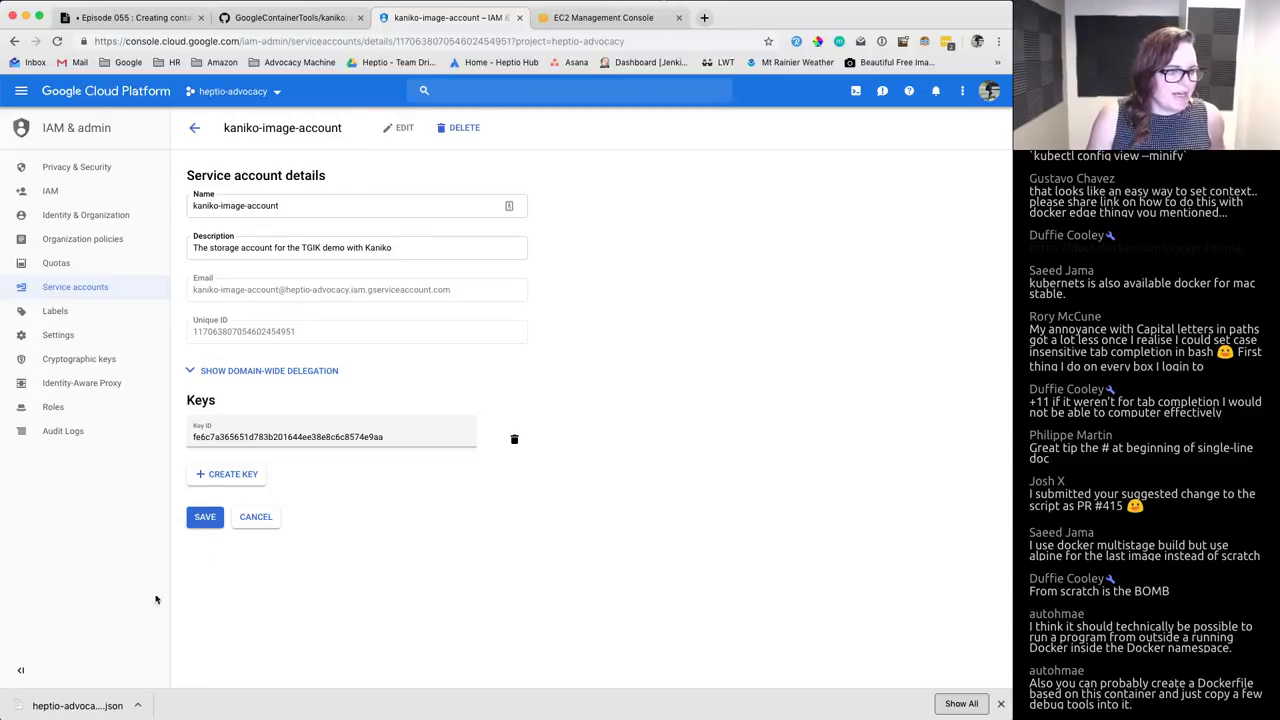
left_click(106, 712)
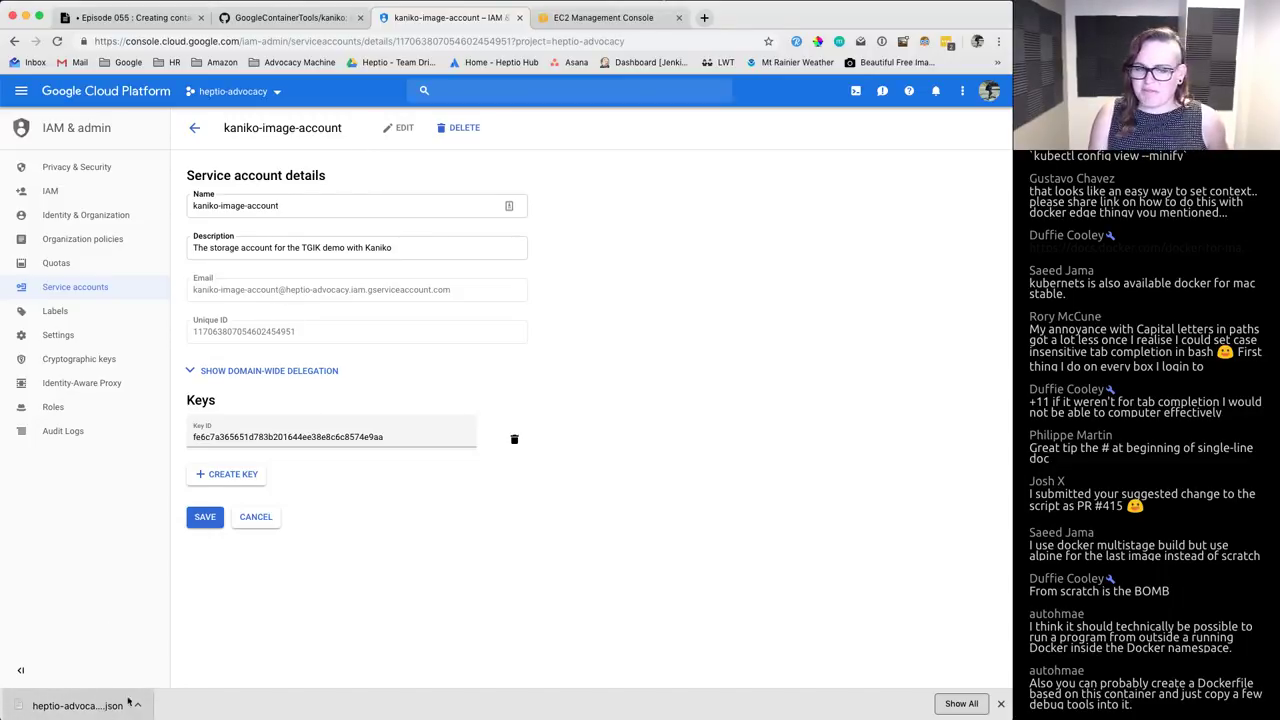
Step: Change into ~/go/src/github.com/heptio/tgik and then its episodes folder
key("alt+space")
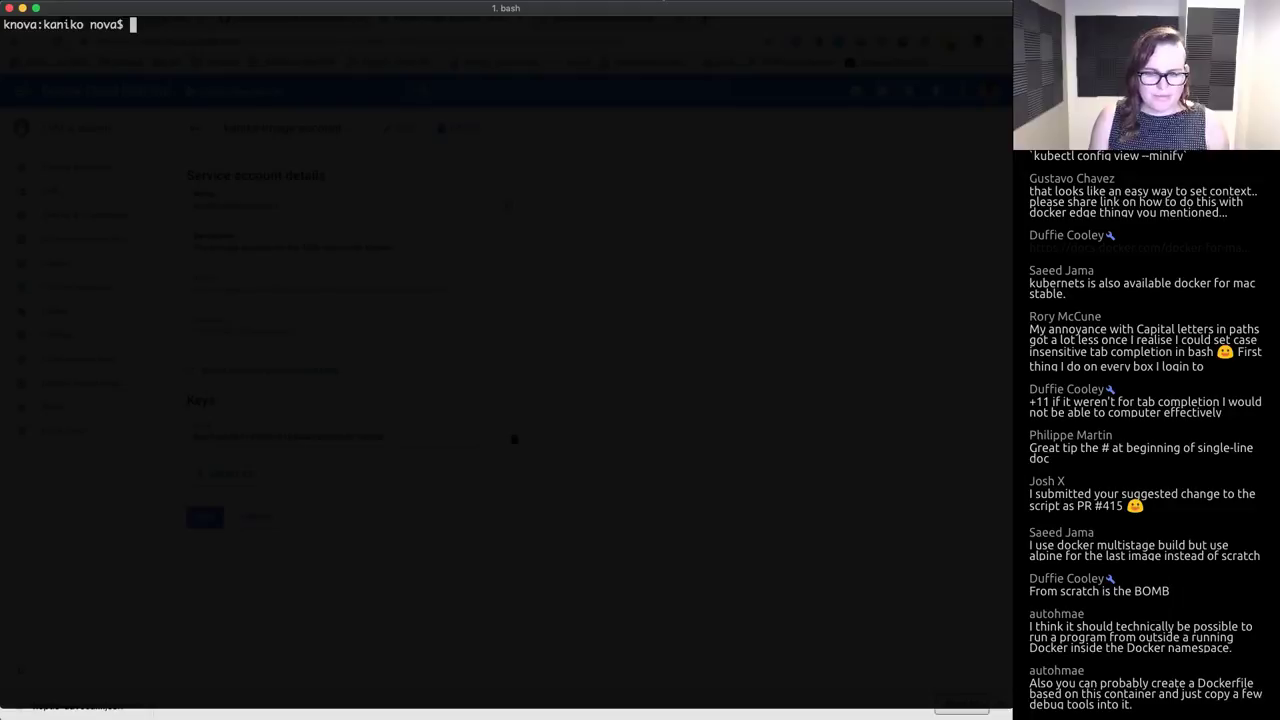
type("cd ")
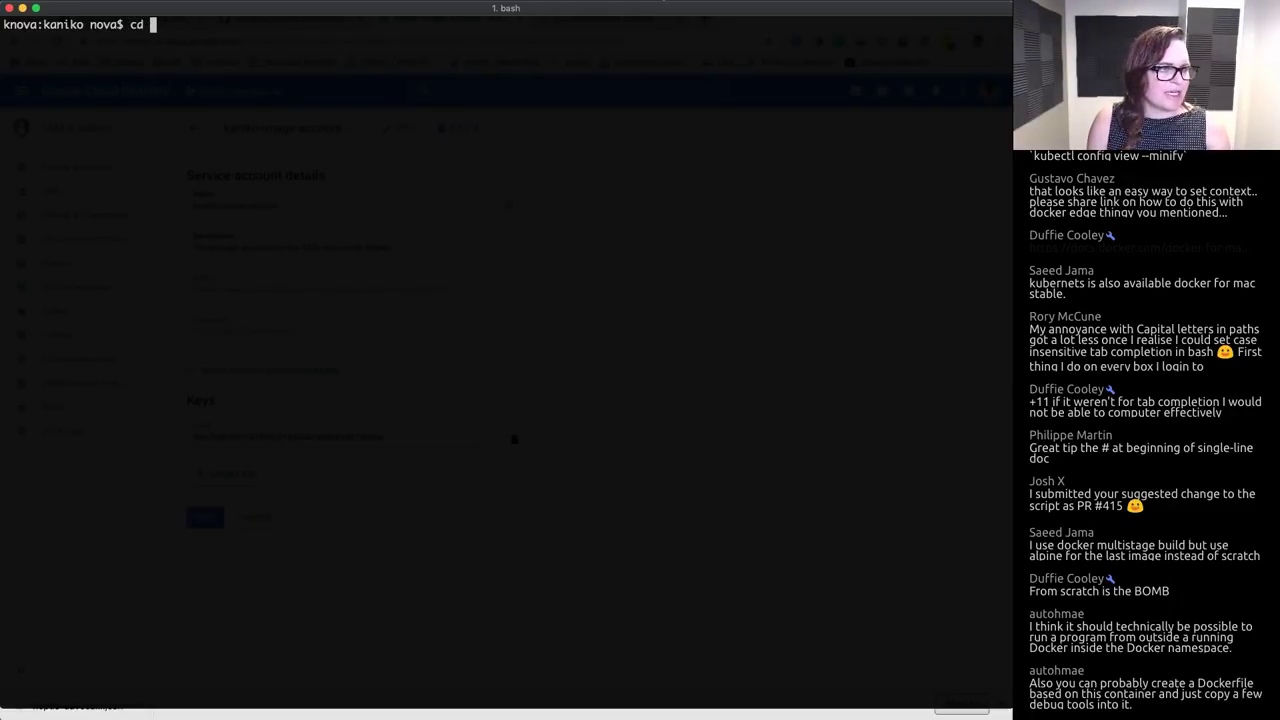
type("~/go/src/github.com/")
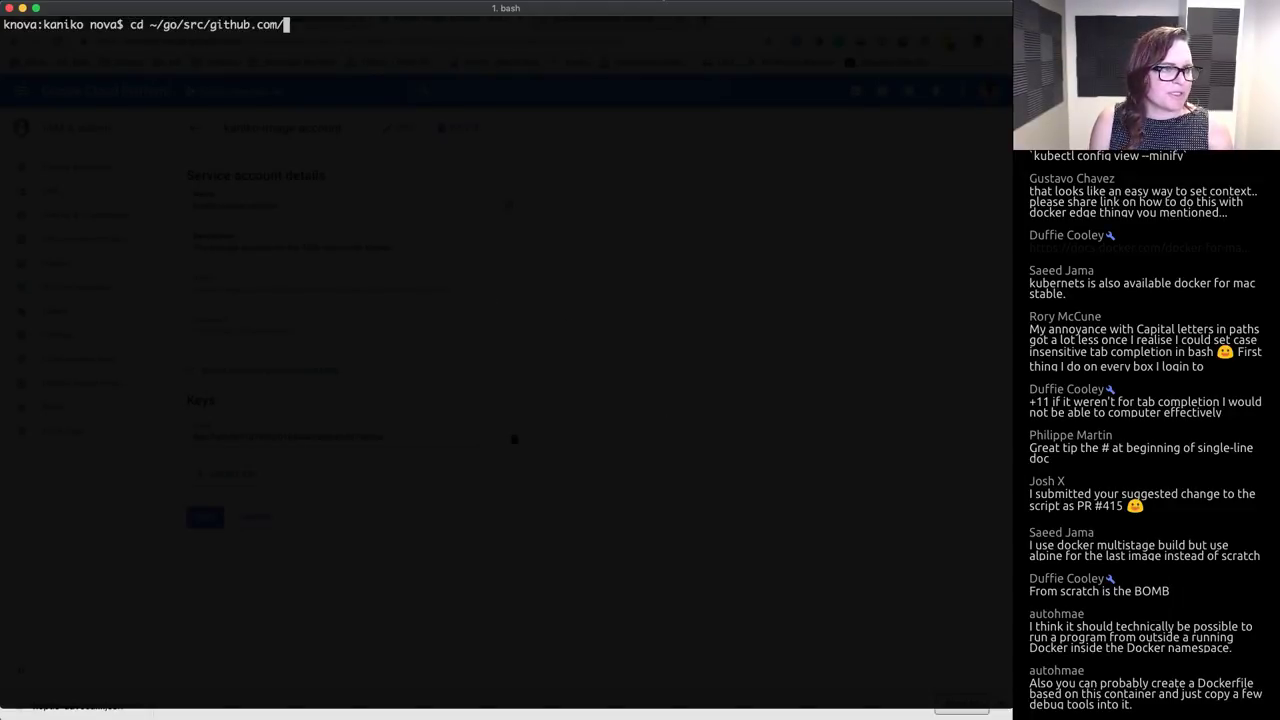
type("heptio/t")
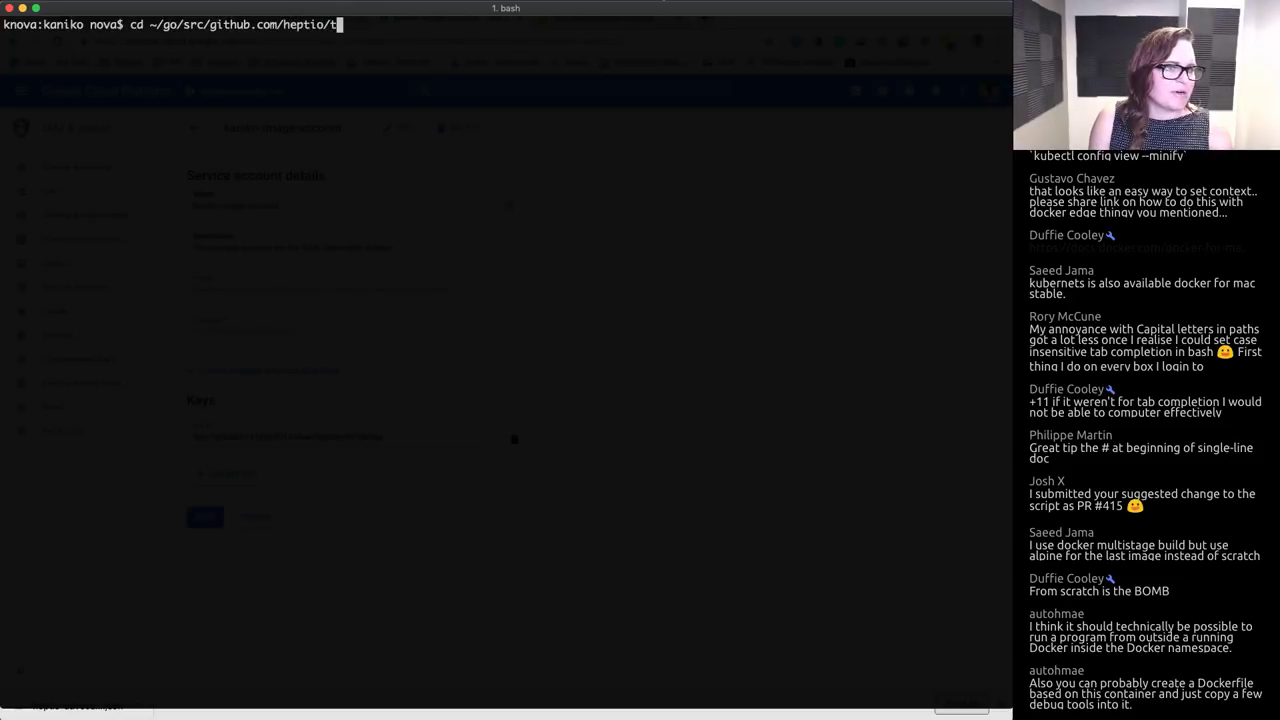
key("Return")
key("ctrl+l")
type("tgik")
key("Return")
type("cd episodes/")
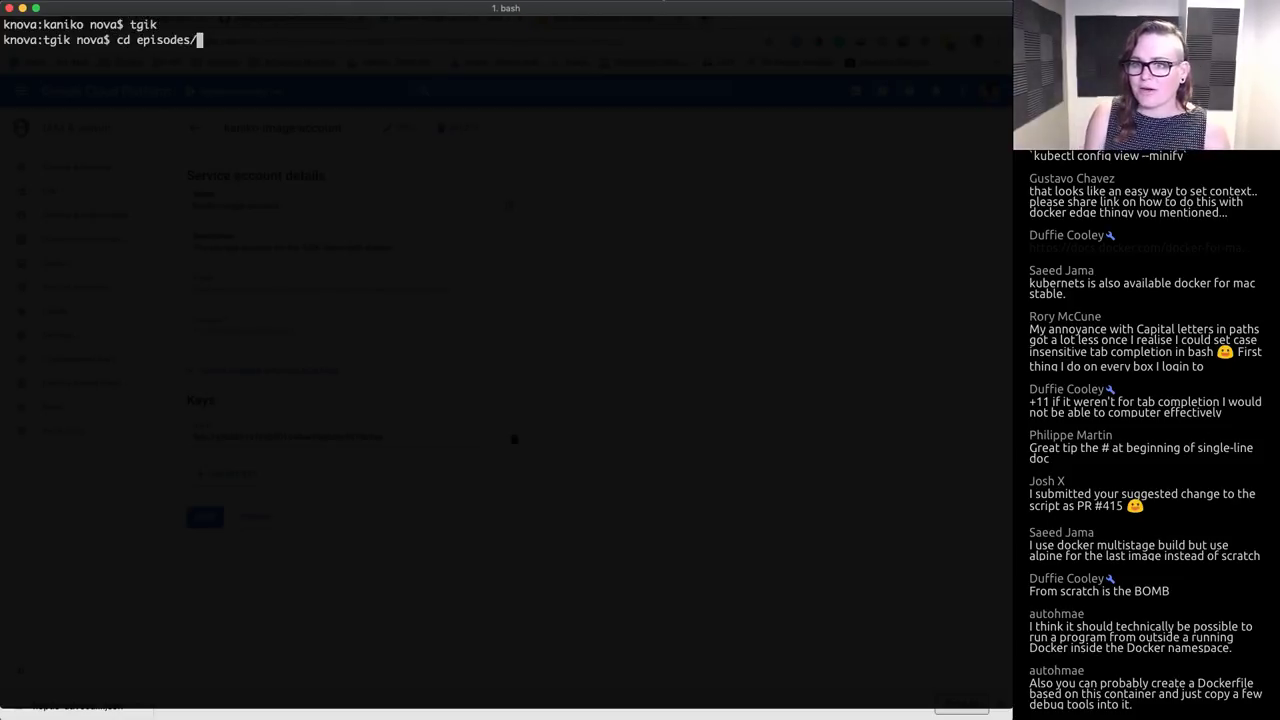
key("Return")
Step: Enter episode 055 and list it with ls and tree, highlighting kaniko-secret.json
type("ls")
key("Return")
type("cd 0")
type("55/")
key("Return")
type("ls")
key("Return")
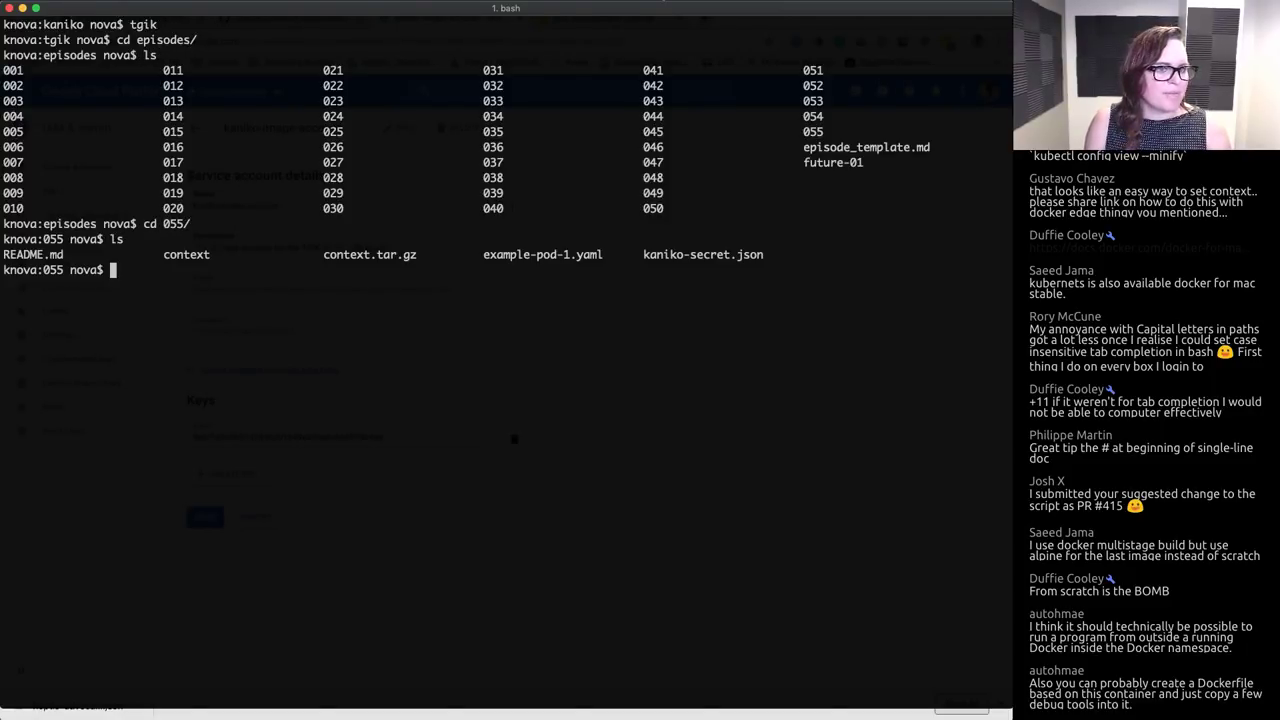
key("ctrl+l")
type("ls")
key("Return")
key("ctrl+l")
type("tree")
key("Return")
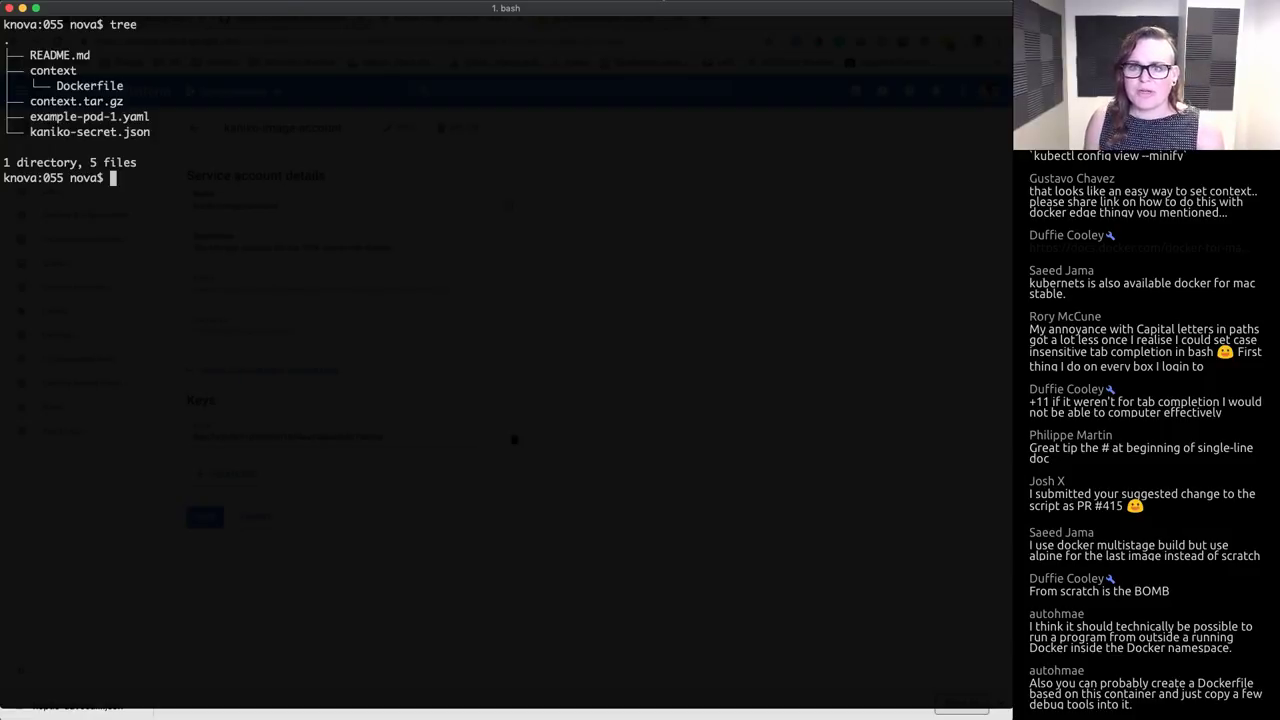
double_click(65, 135)
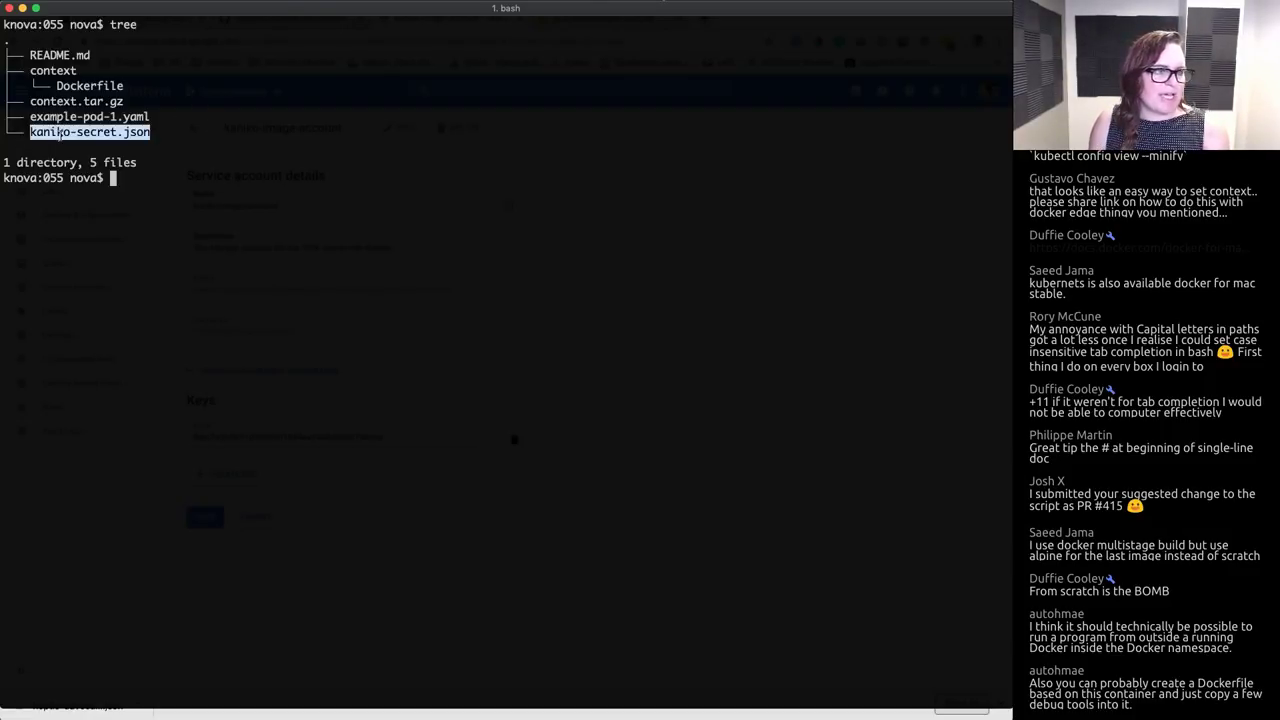
left_click(417, 321)
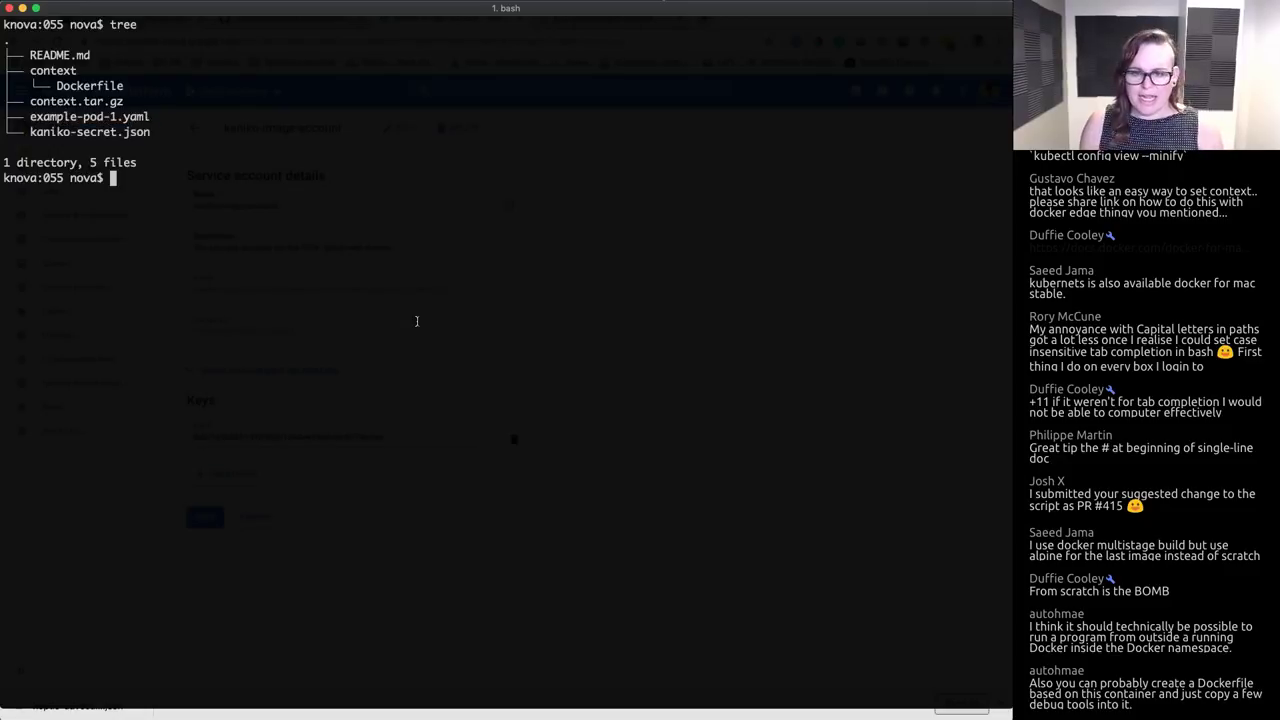
Step: Tab-complete cat ~/Downloads/heptio-advocacy-fe6c7a365651.json, then cancel the command
type("cat ~")
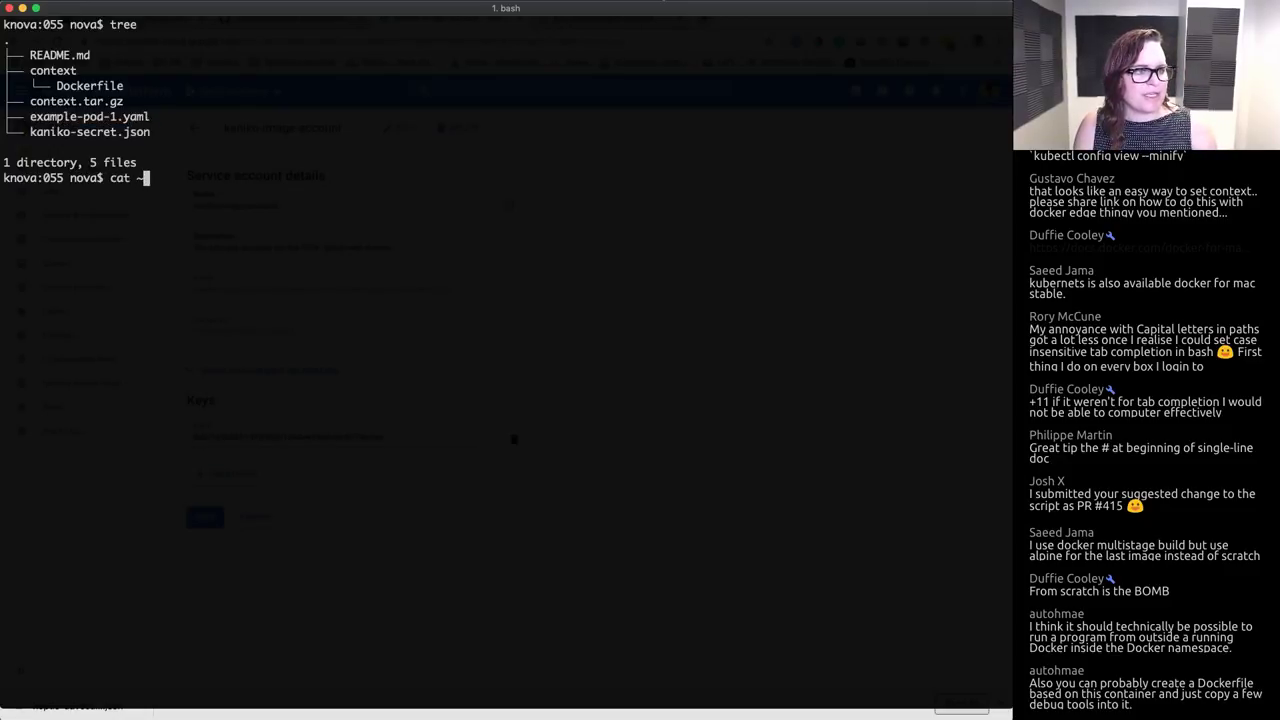
type("/Dow")
key("Tab")
type("hep")
key("Tab")
type("-ad")
key("Tab")
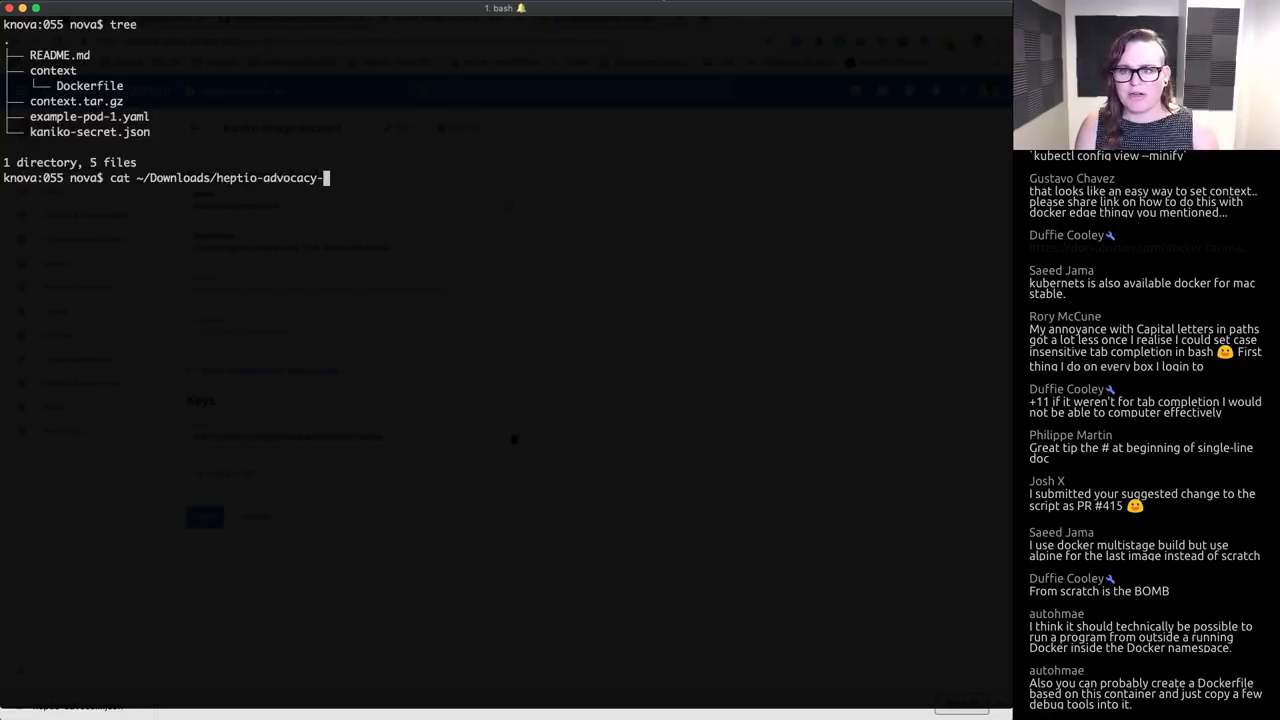
key("Tab")
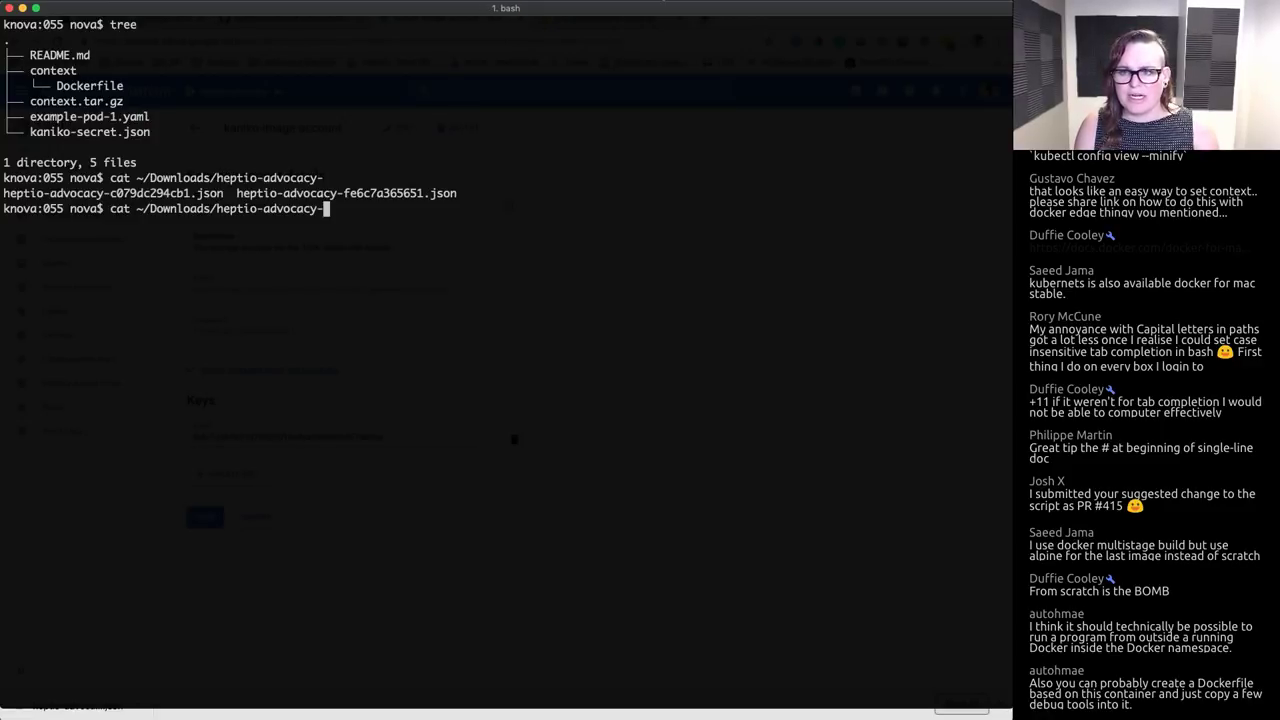
type("fe6c7a365651.json")
key("Tab")
key("ctrl+l")
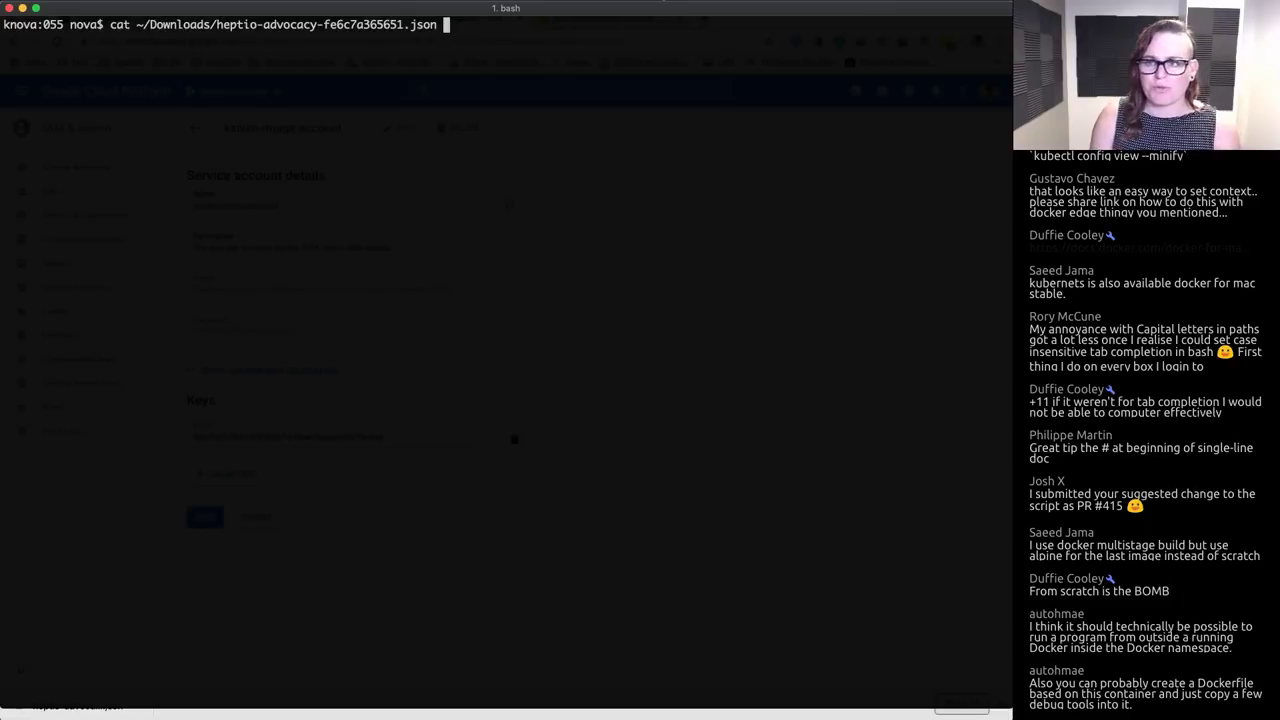
key("ctrl+c")
Step: Run ls and tree to check kaniko-secret.json is present, then hide the terminal
key("ctrl+l")
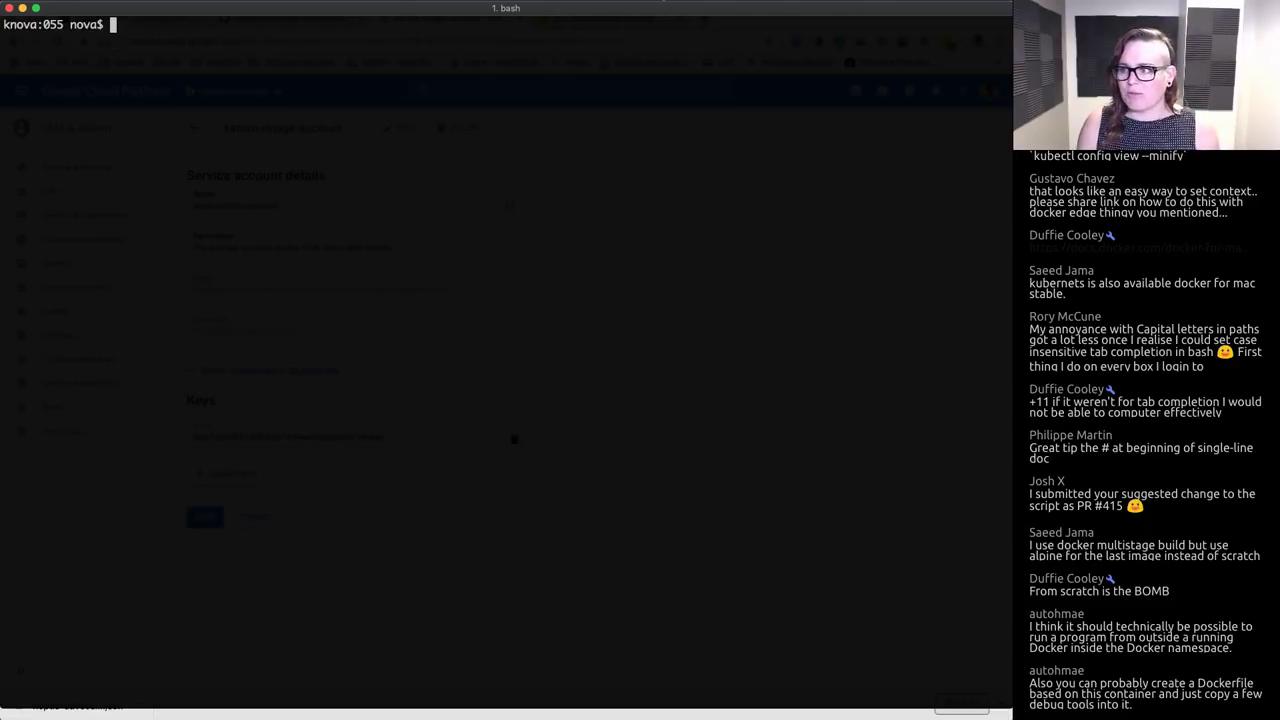
type("ls")
key("Return")
key("ctrl+l")
type("tree")
key("Return")
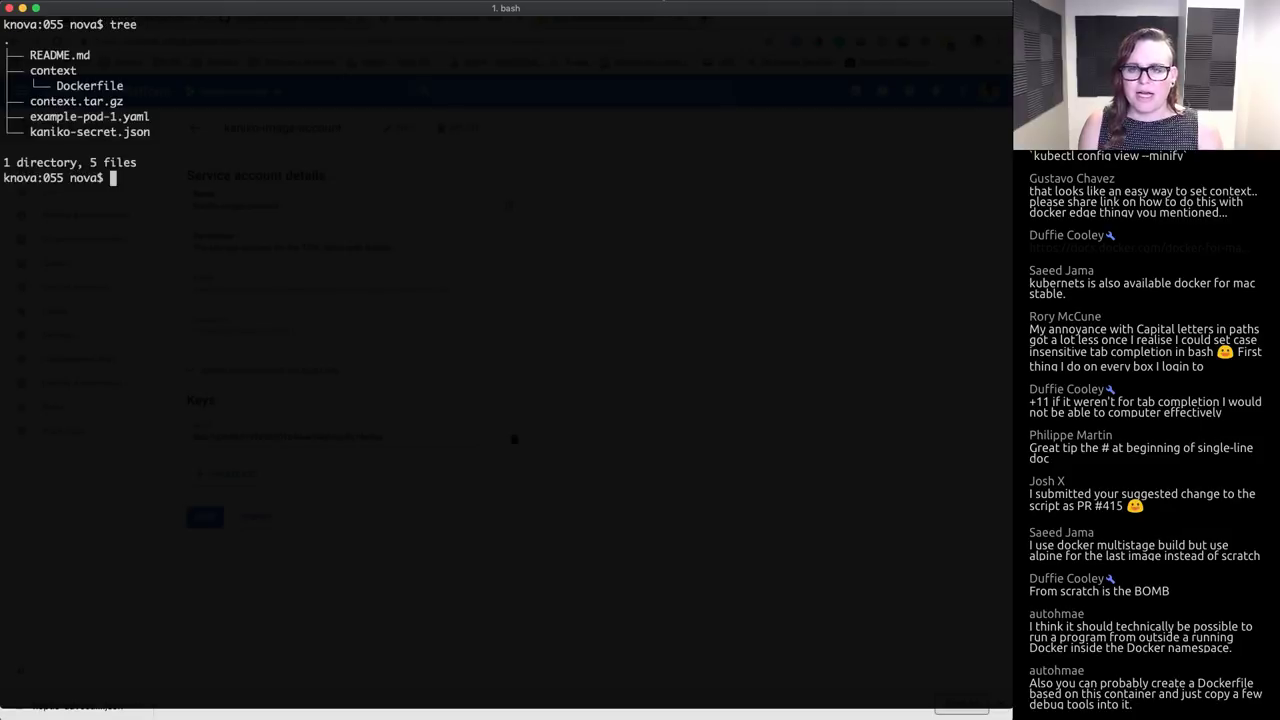
triple_click(89, 136)
left_click(90, 138)
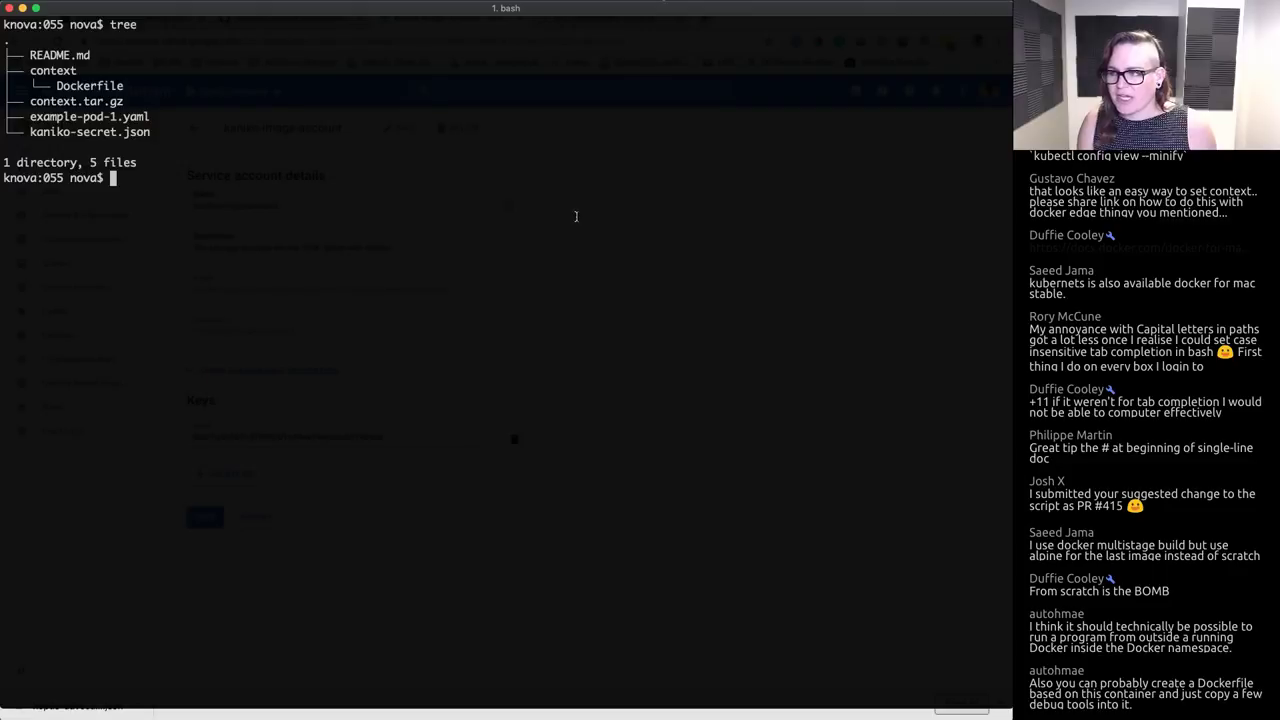
key("ctrl+grave")
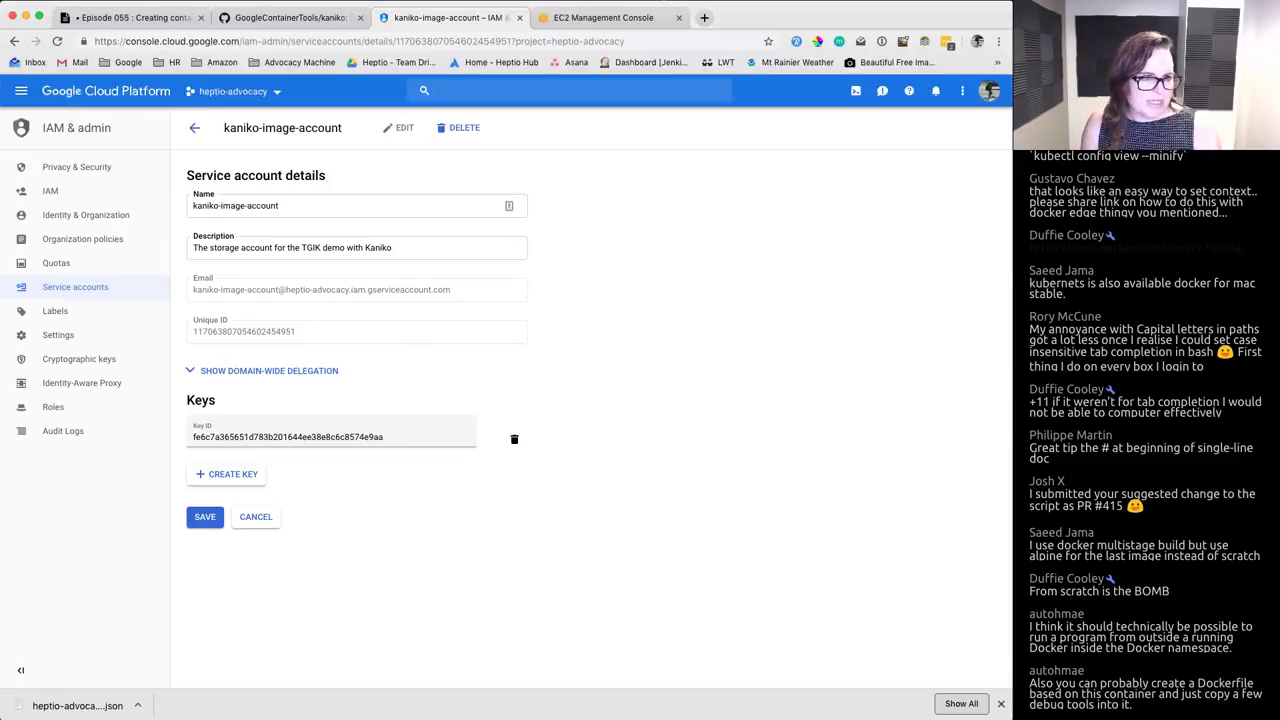
Step: Copy the 'kubectl create secret generic kaniko-secret --from-file=' command from the kaniko README's secret section
left_click(268, 20)
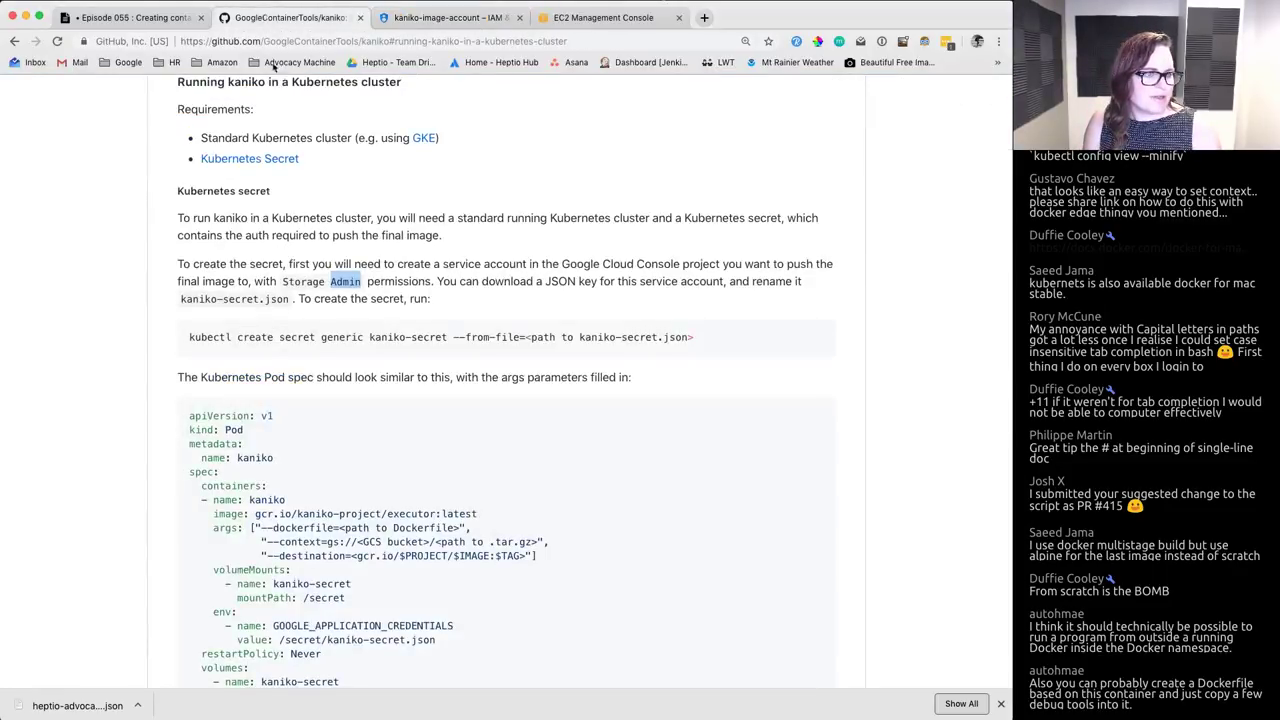
double_click(265, 337)
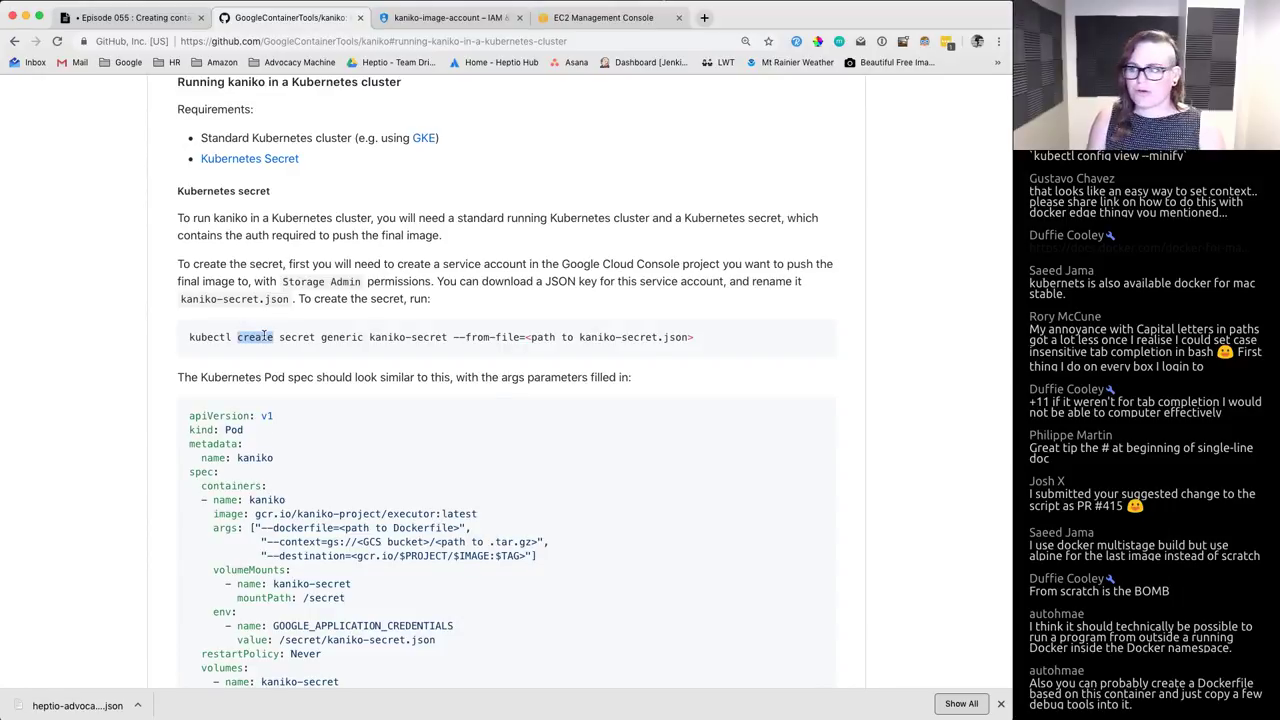
left_click(265, 337)
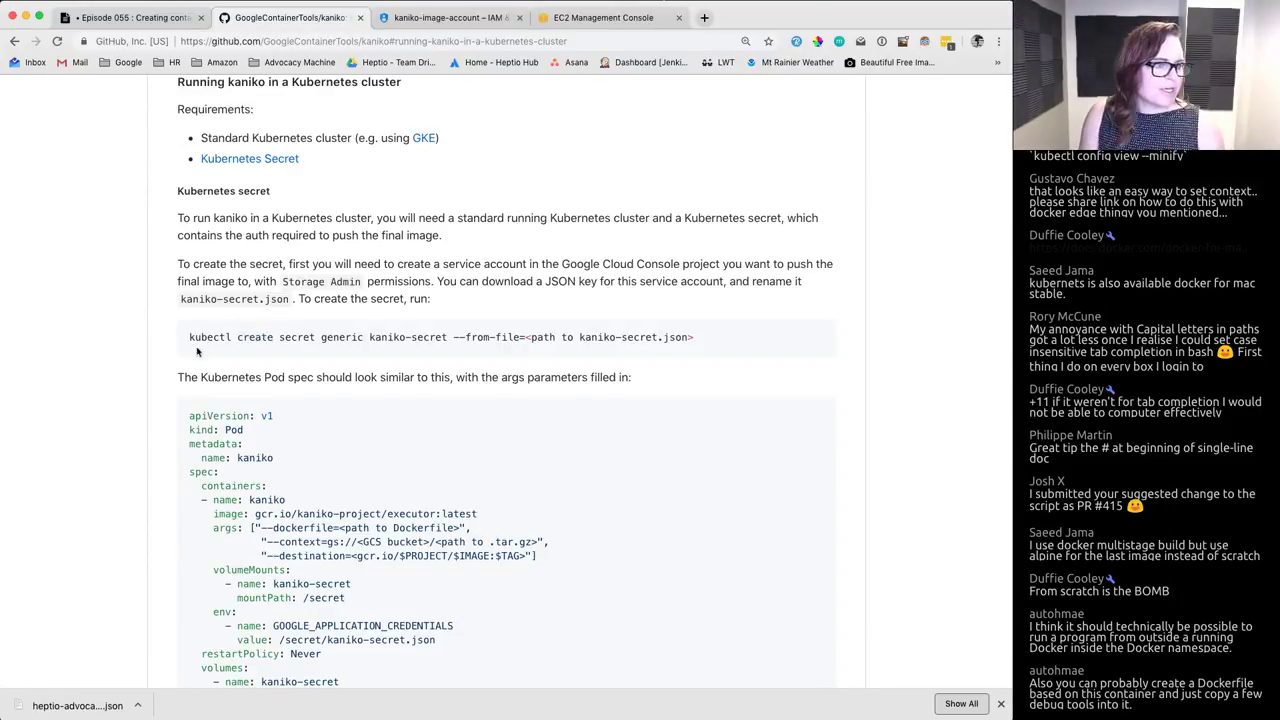
left_click_drag(189, 337, 526, 337)
key("super+c")
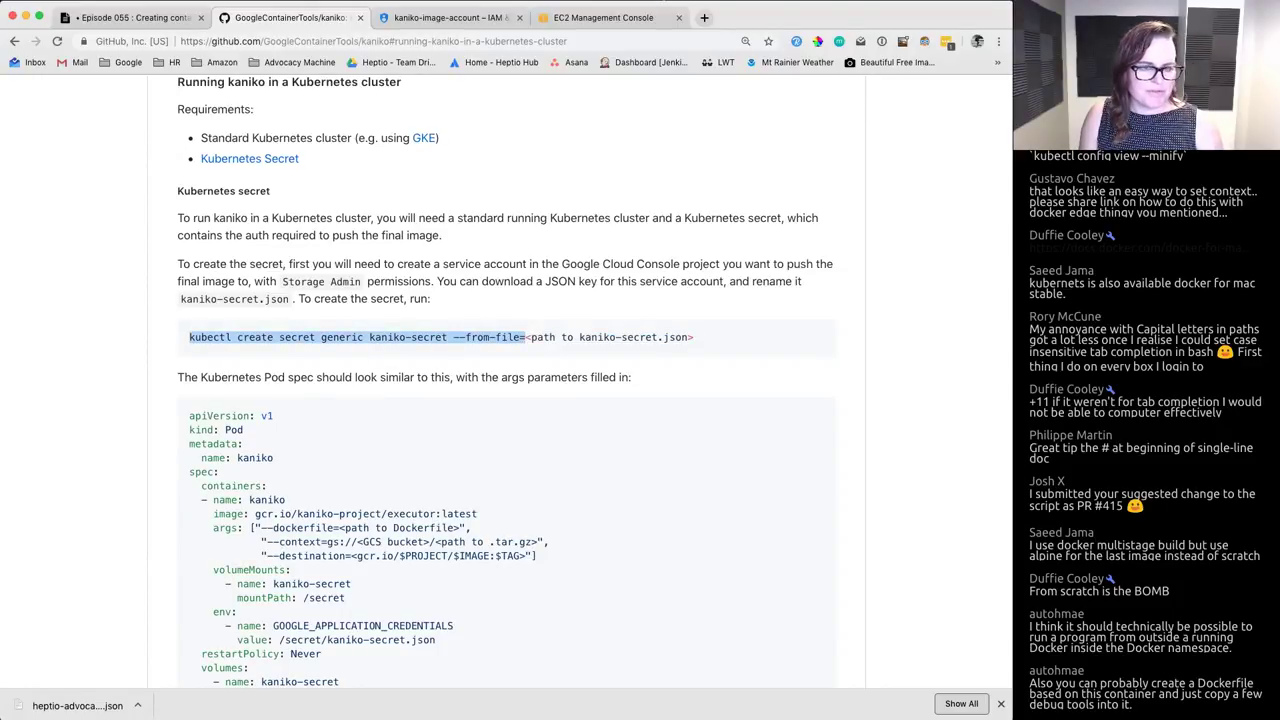
key("super+Tab")
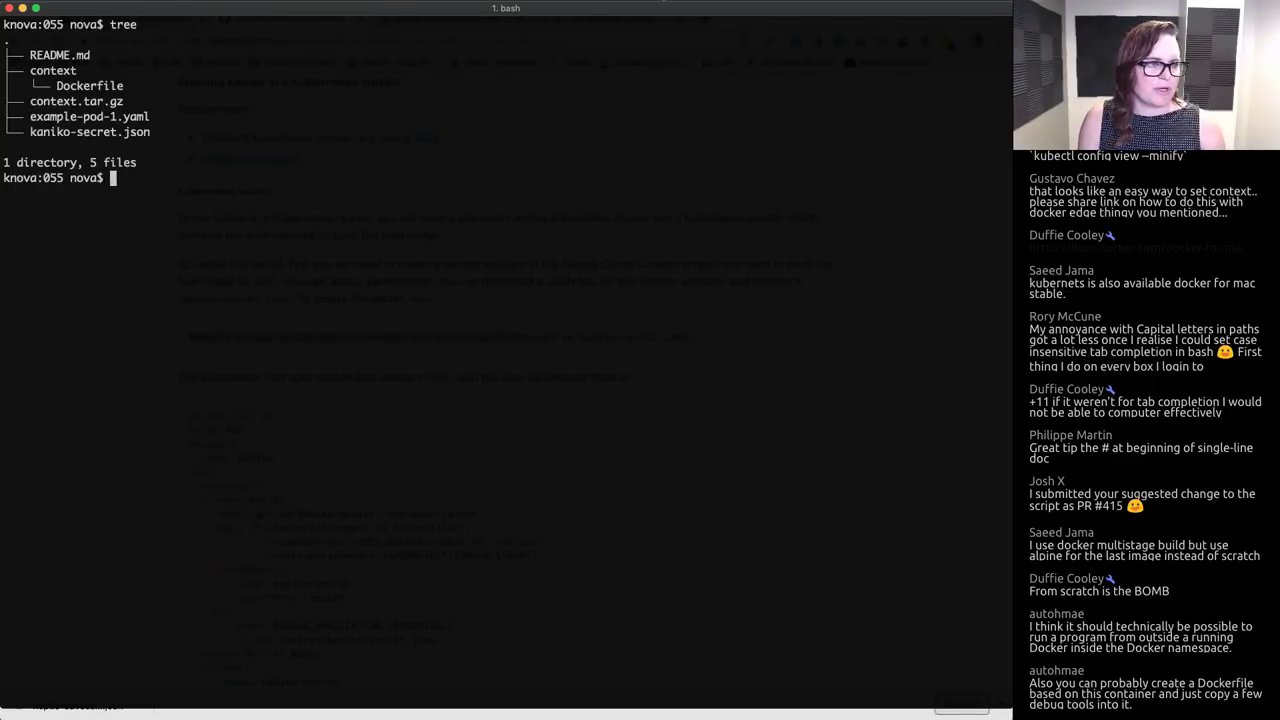
Step: List the cluster's secrets with kubectl get secrets and delete the old kaniko-secret
key("ctrl+l")
type("kub")
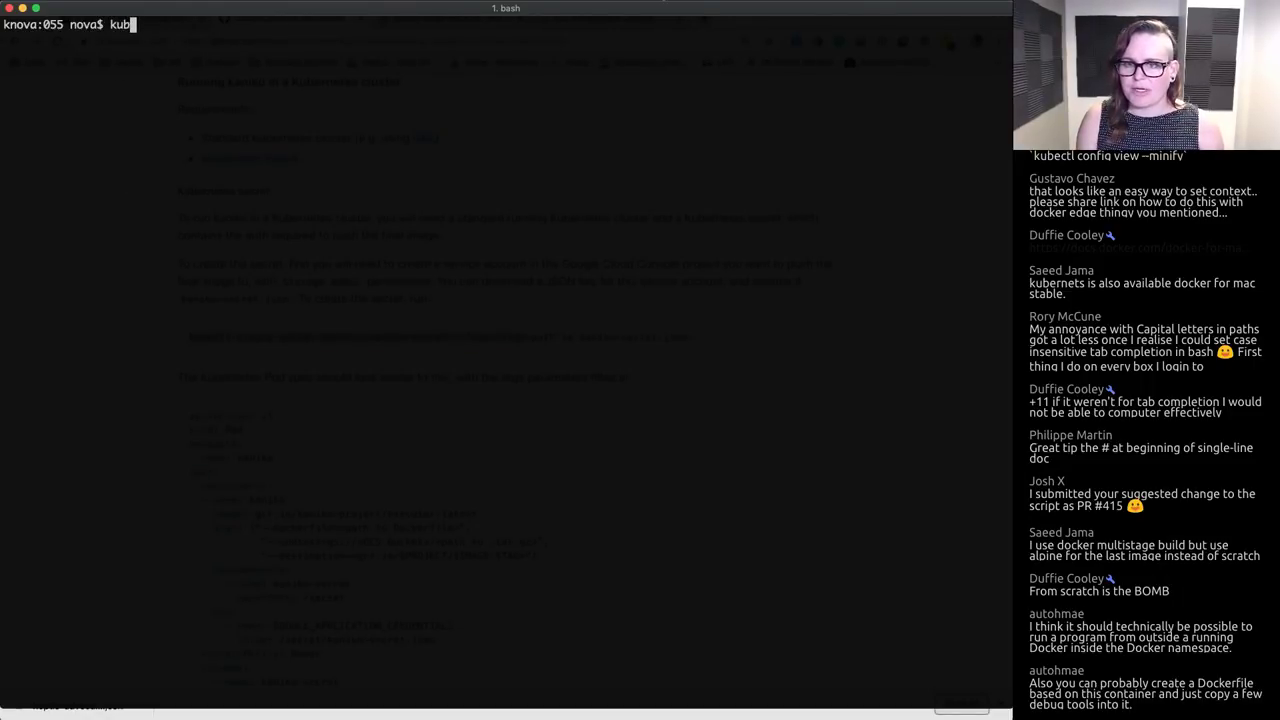
type("ectl get secrets")
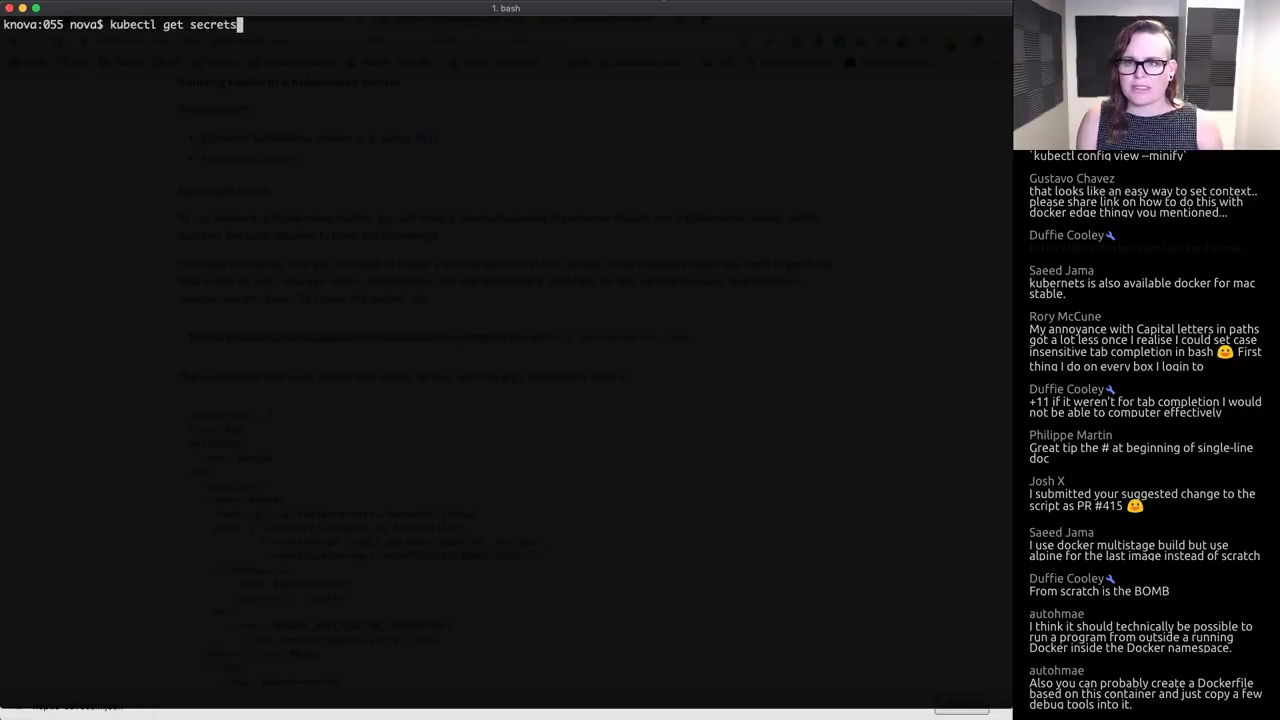
key("Return")
type("ubec")
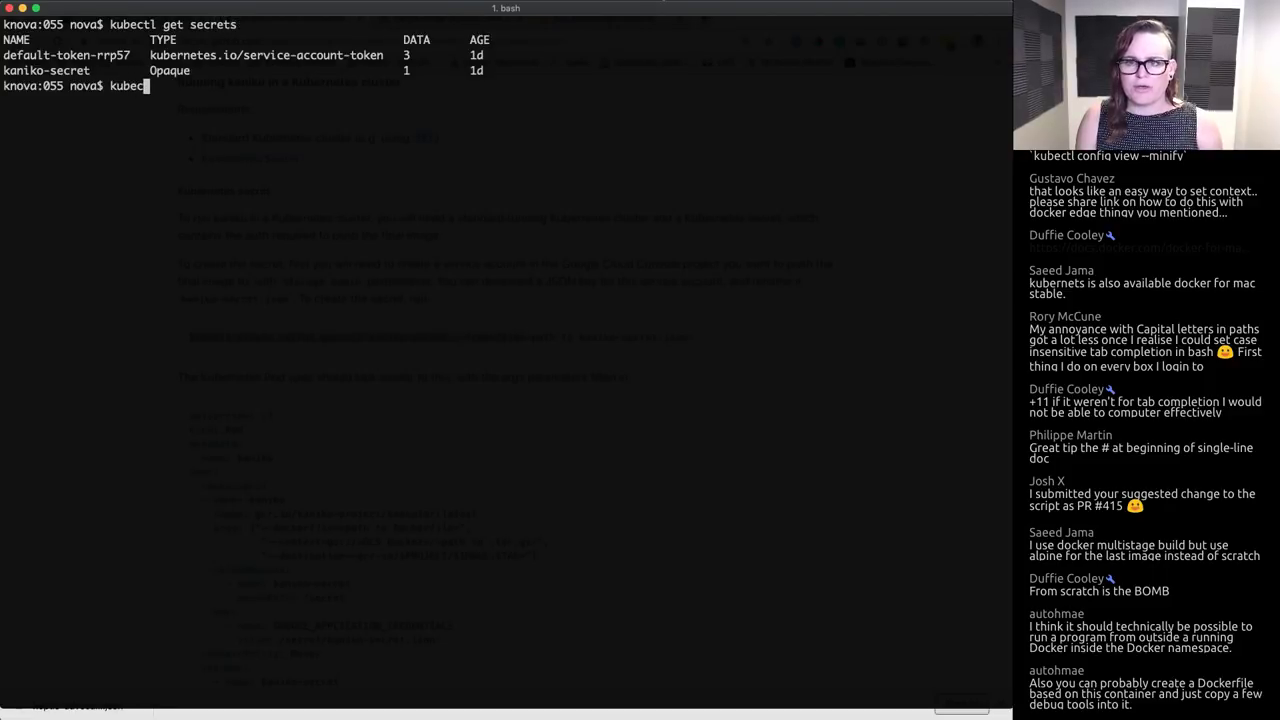
type("tl delete secret kanki")
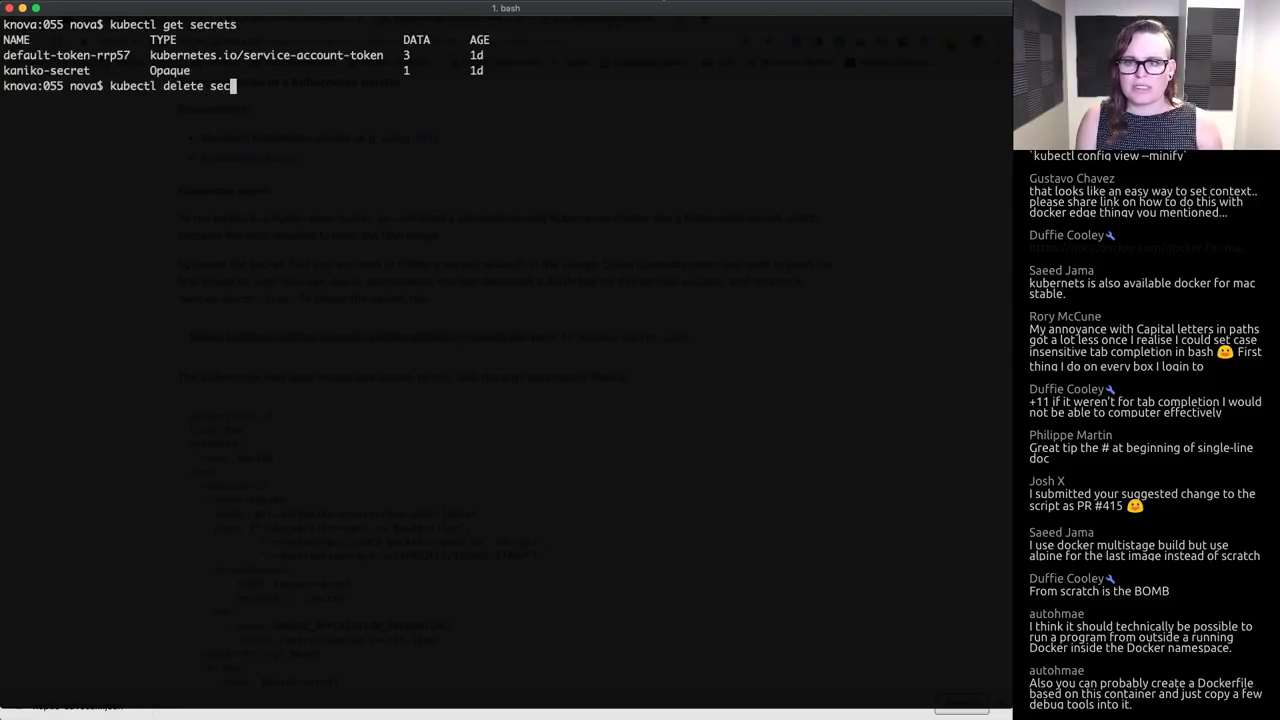
key("BackSpace")
key("BackSpace")
type("iko-secret")
key("Return")
key("ctrl+l")
Step: Create the kaniko-secret secret from kaniko-secret.json, then return to the README's example Pod spec
key("super+v")
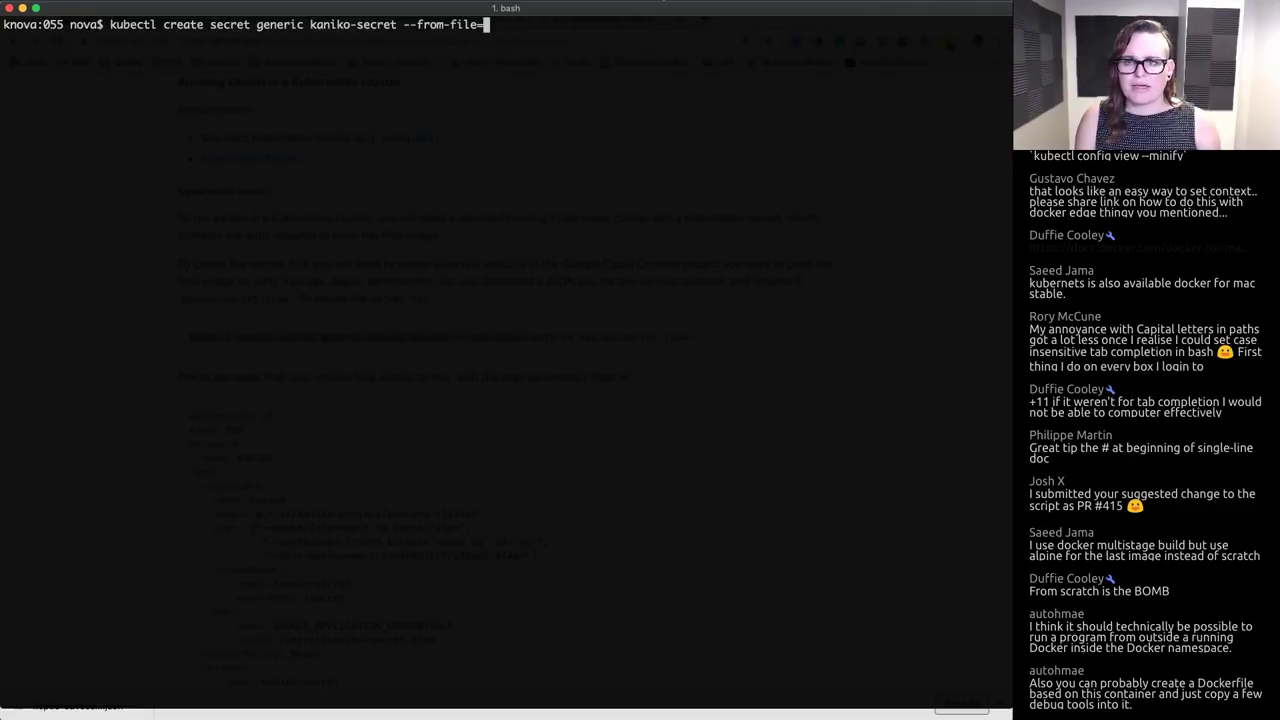
type("k")
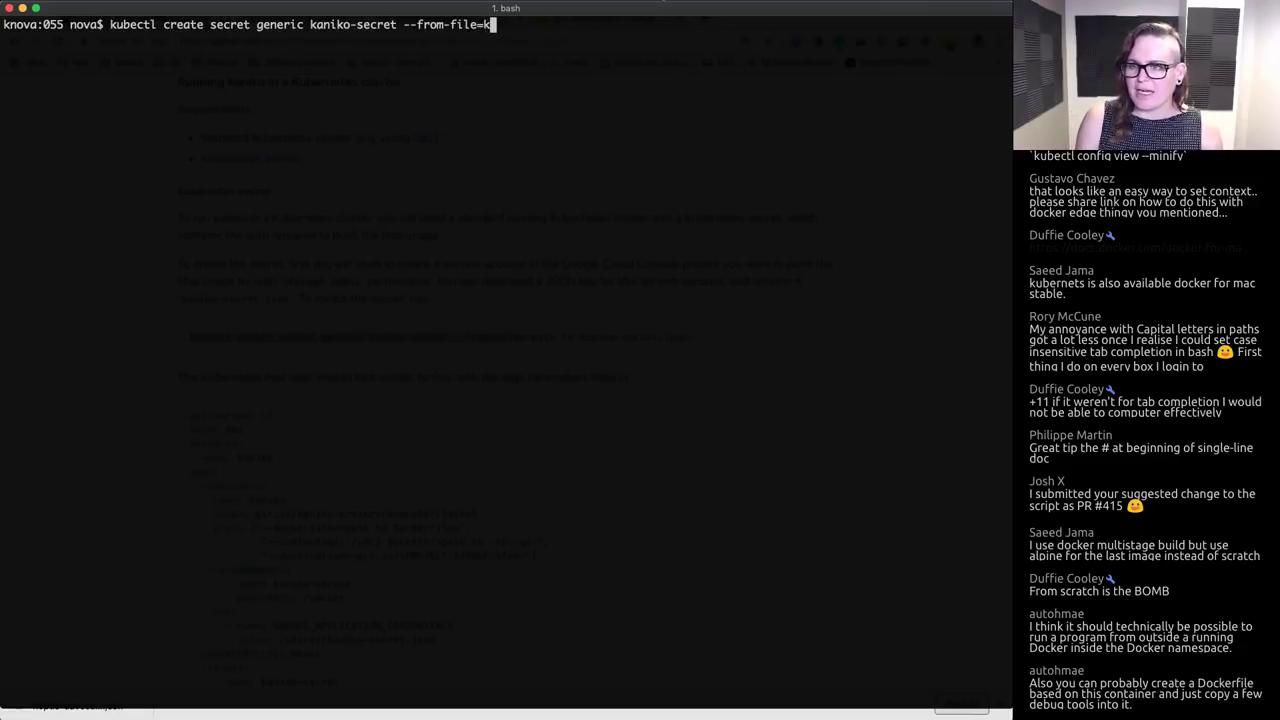
key("Tab")
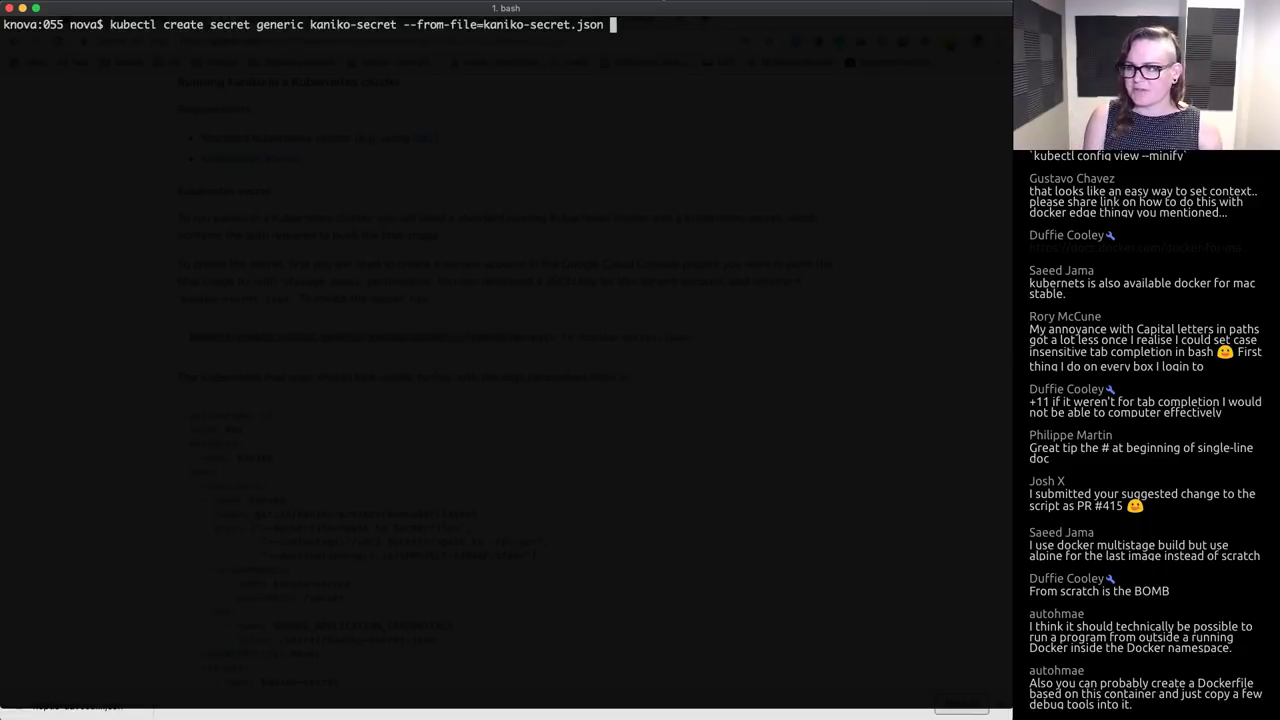
key("Return")
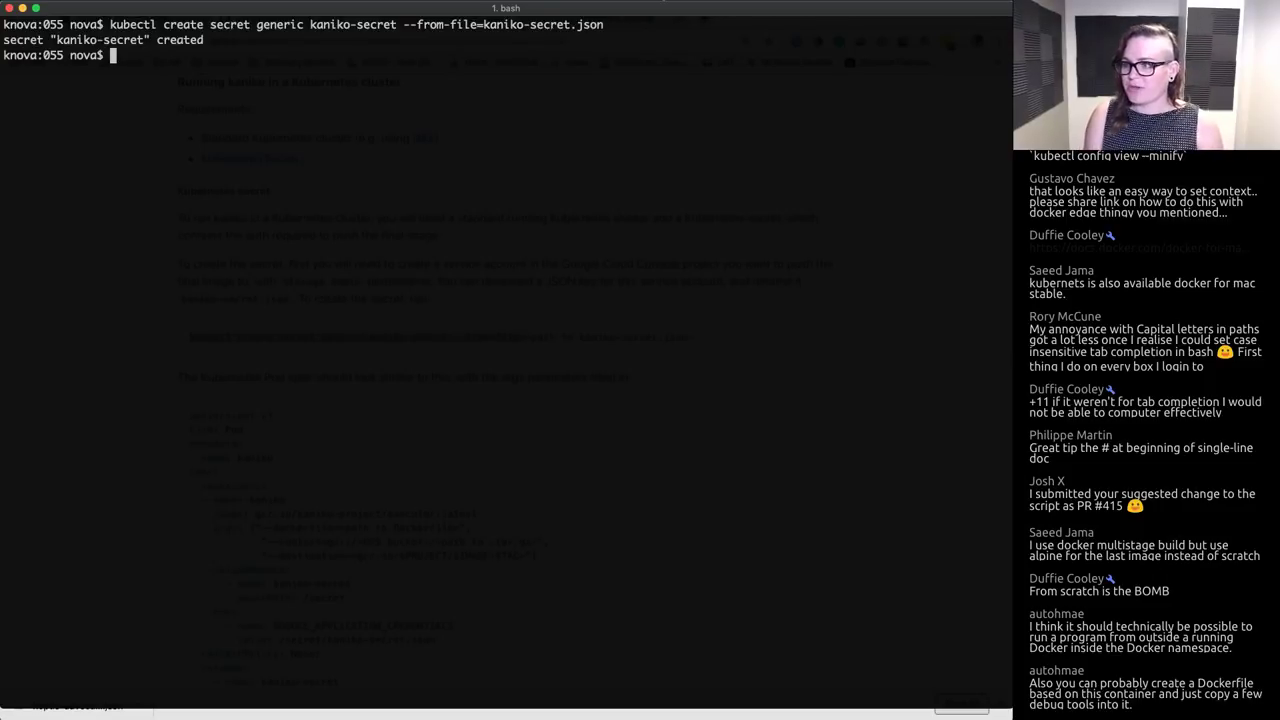
key("ctrl+l")
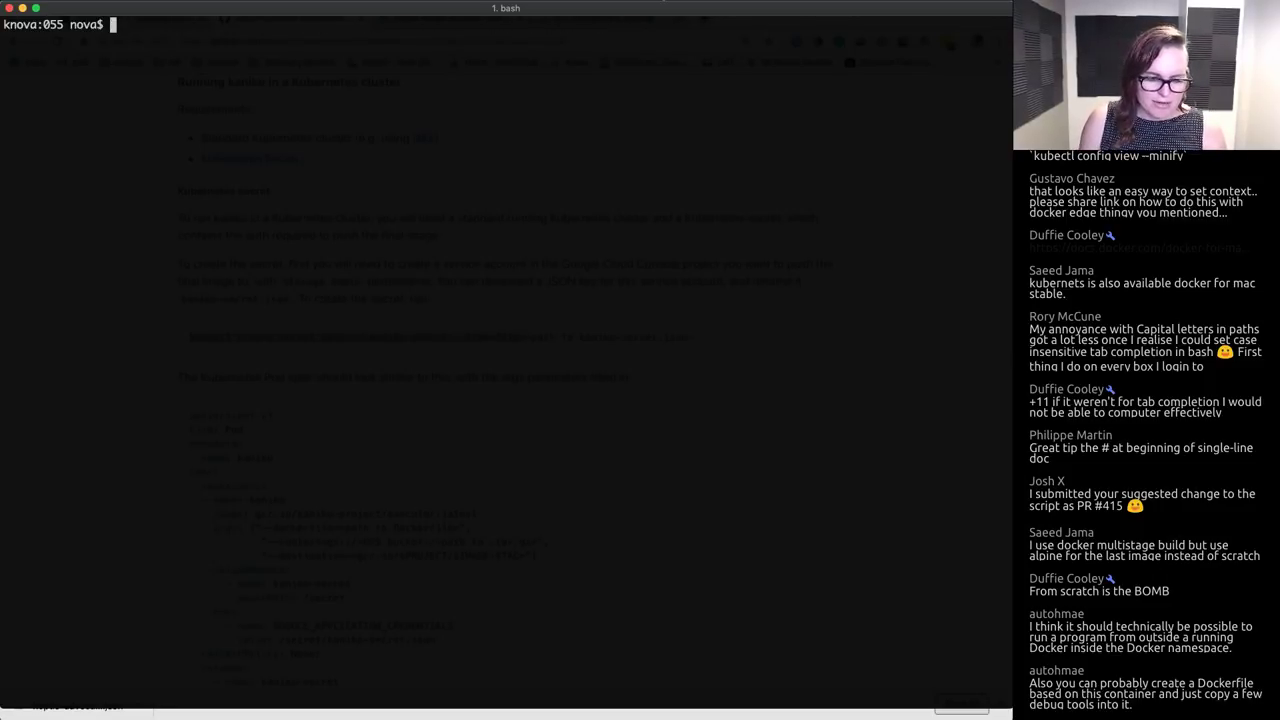
key("super+Tab")
scroll(430, 388, "down", 3)
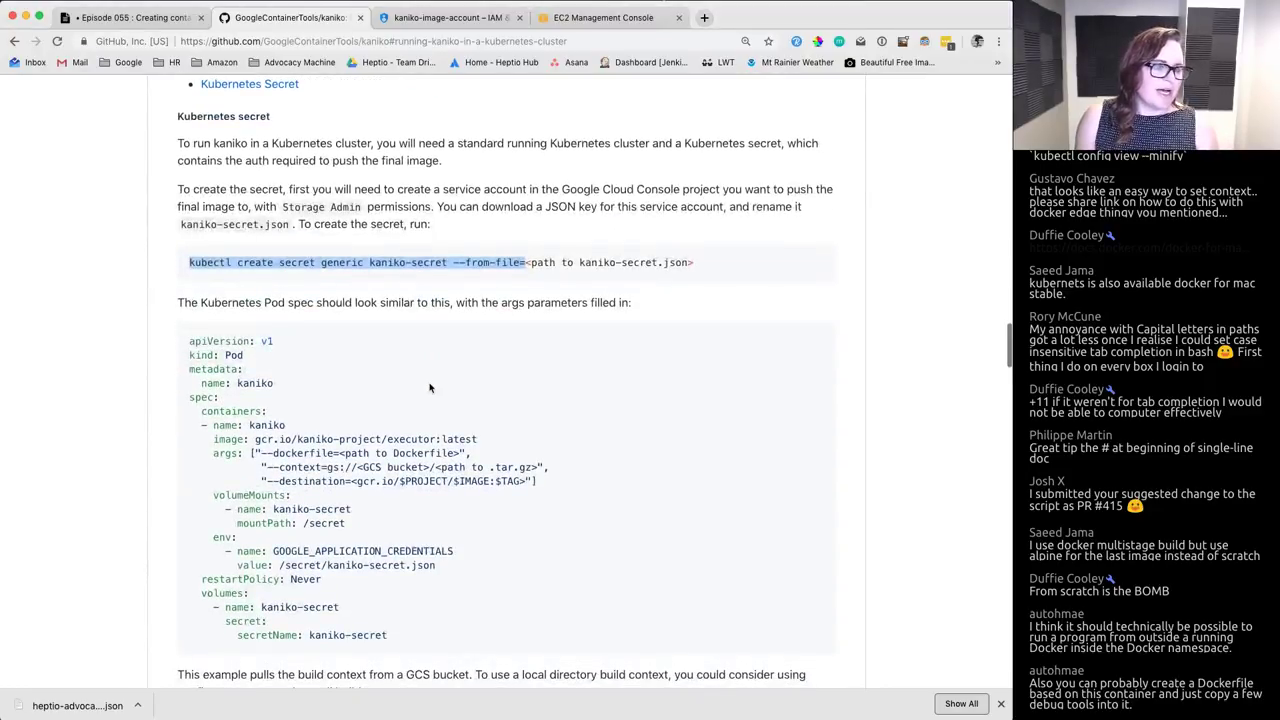
scroll(430, 388, "down", 1)
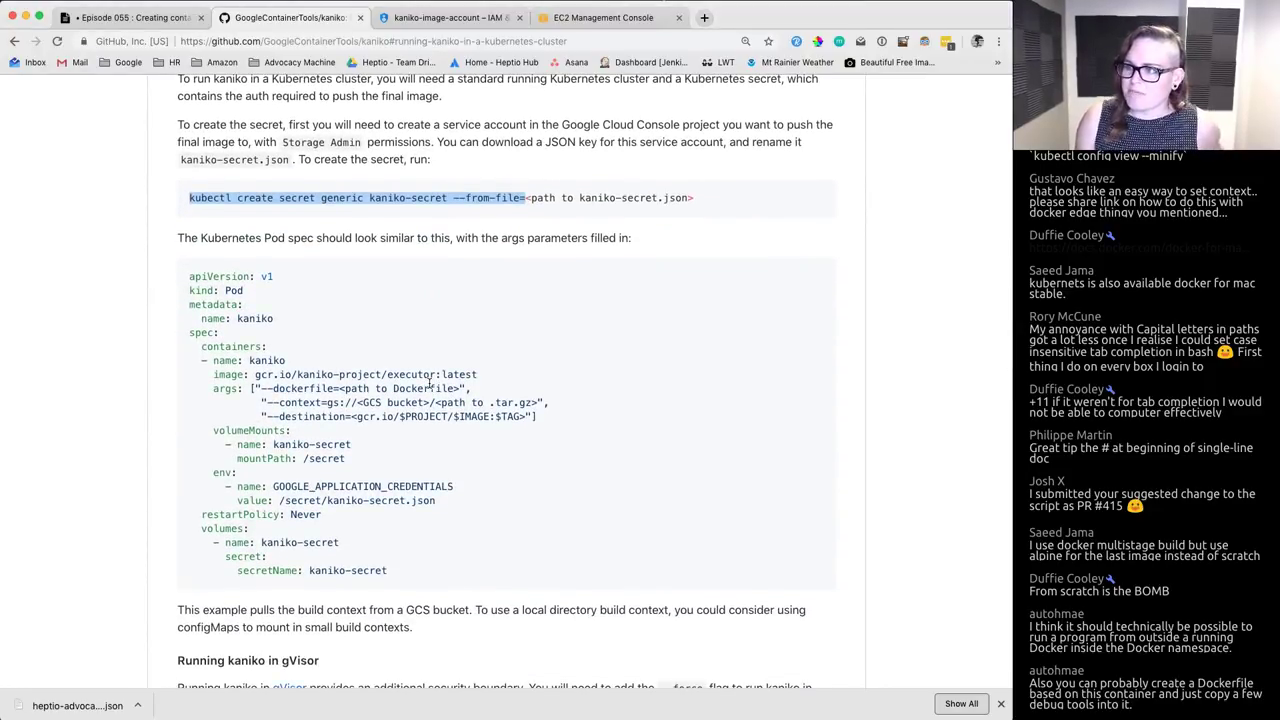
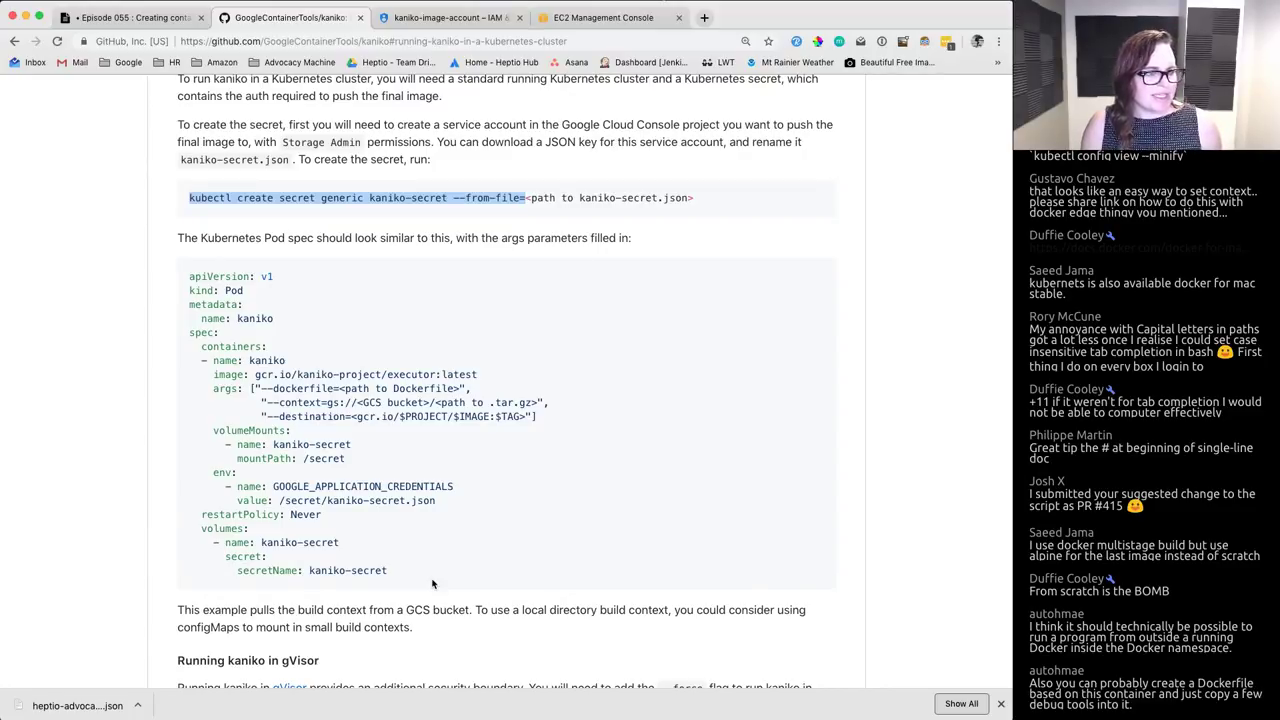
Step: Read the kaniko README's example pod spec, then bring up the bash terminal
mouse_move(398, 575)
left_mouse_down()
mouse_move(277, 489)
mouse_move(188, 271)
left_mouse_up()
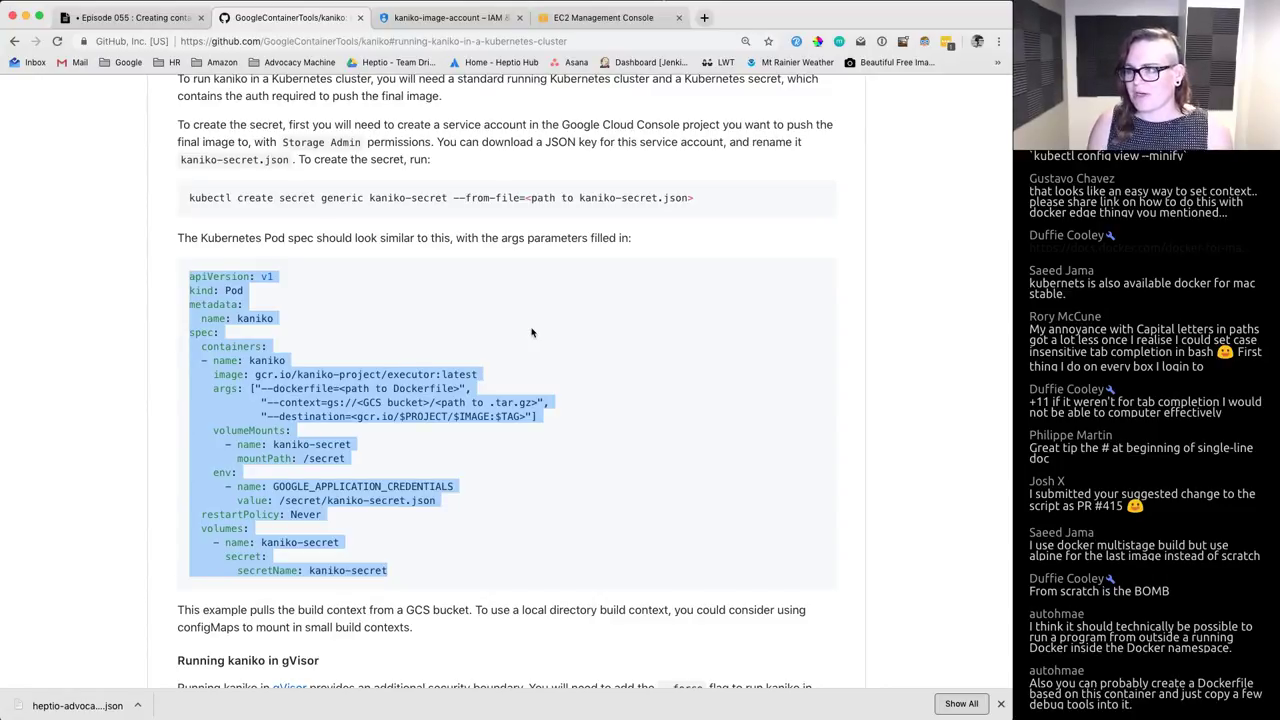
left_click(403, 385)
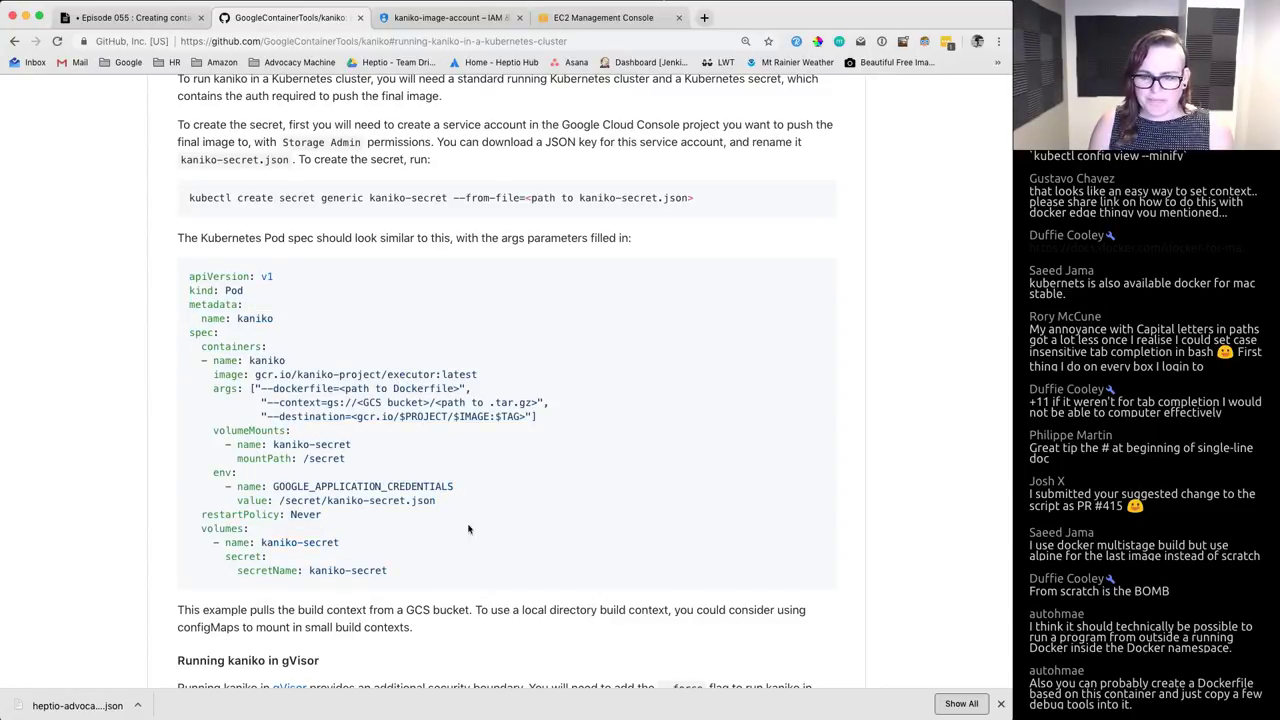
key("alt+space")
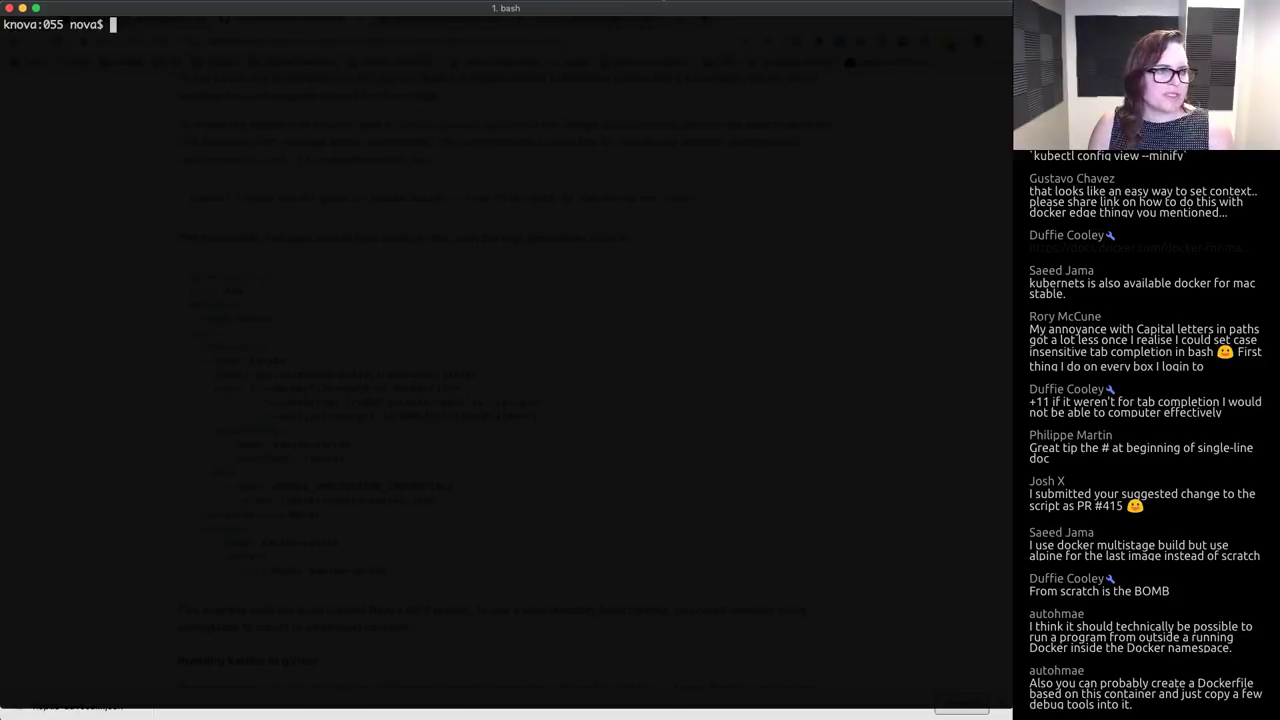
Step: List the directory's files, then open example-pod-1.yaml in Emacs instead of printing it with cat
type("ls")
key("Return")
type("cat ex")
key("Tab")
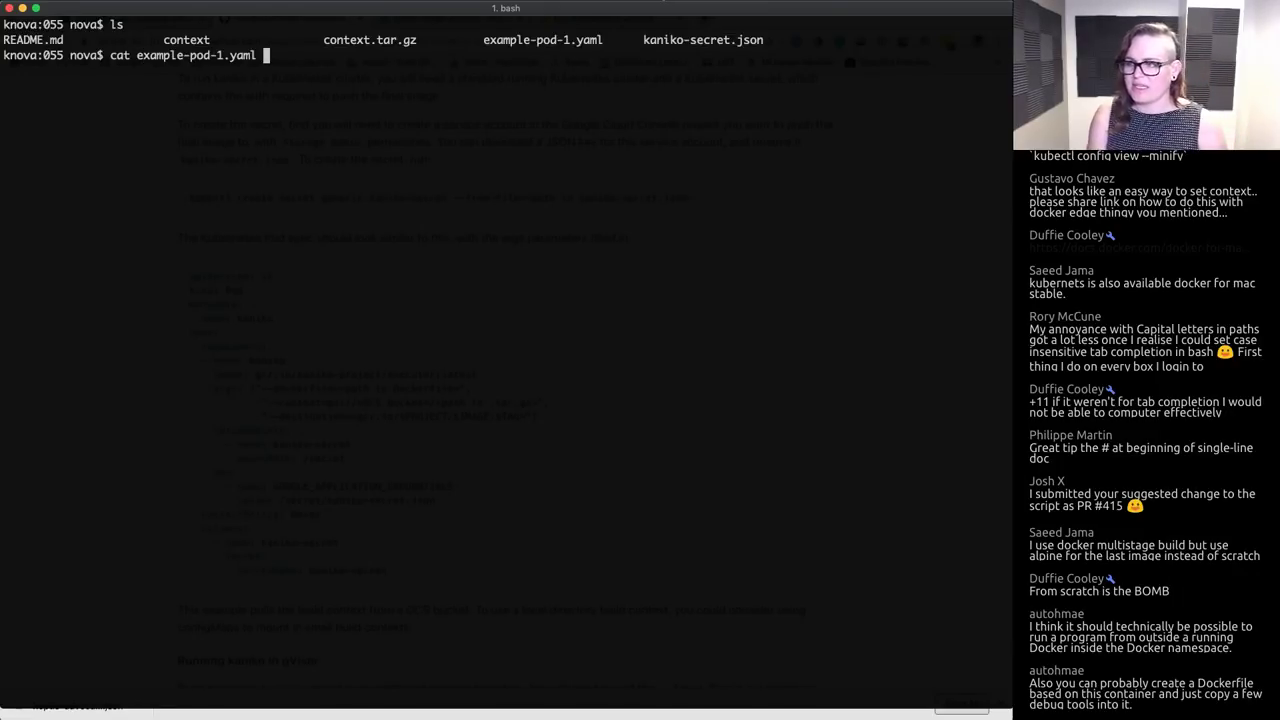
key("ctrl+a")
key("Delete")
key("Delete")
key("Delete")
key("BackSpace")
type("emacs")
key("Return")
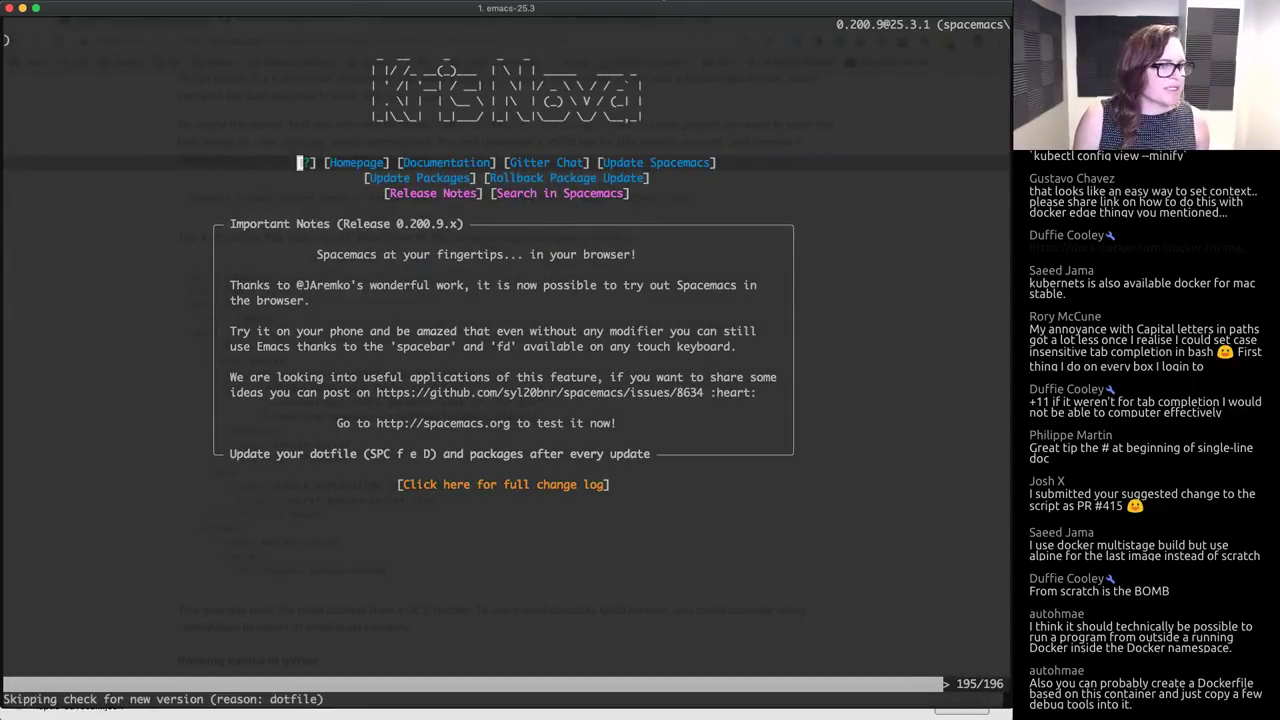
Step: Check the pod spec's --dockerfile argument, trying an edit and restoring its original value
key("Down")
key("Down")
key("Down")
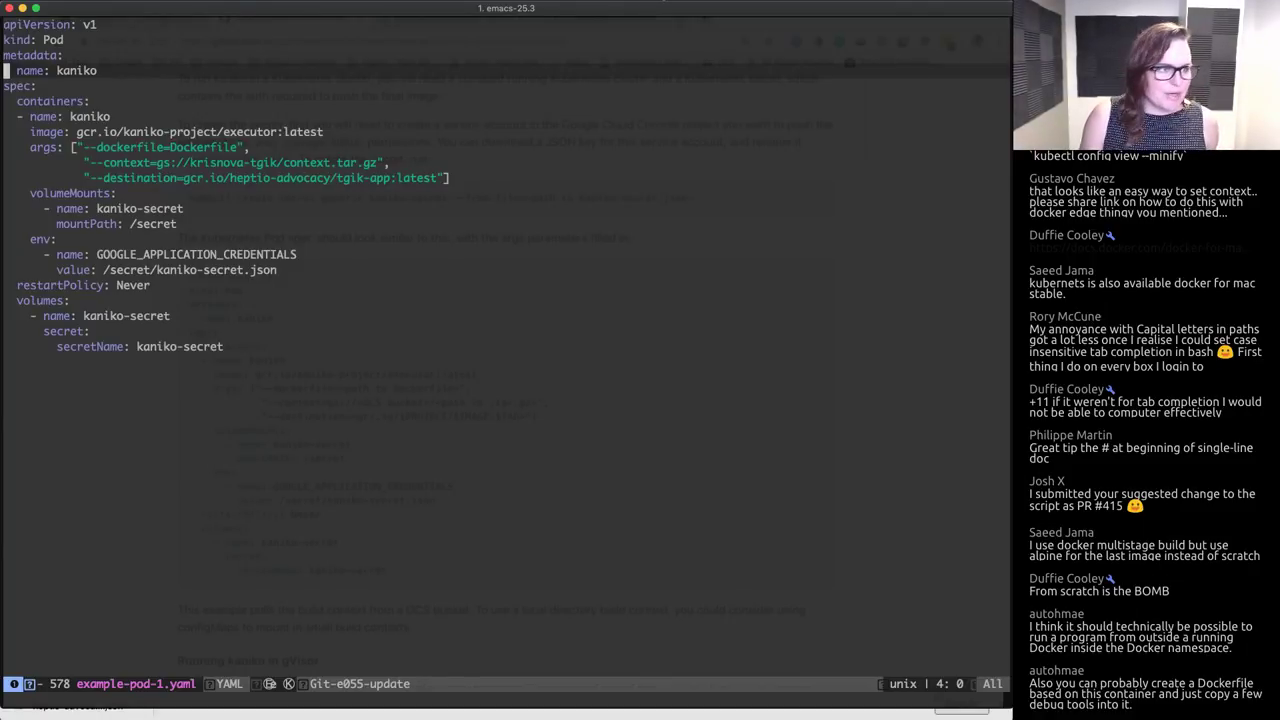
key("Down")
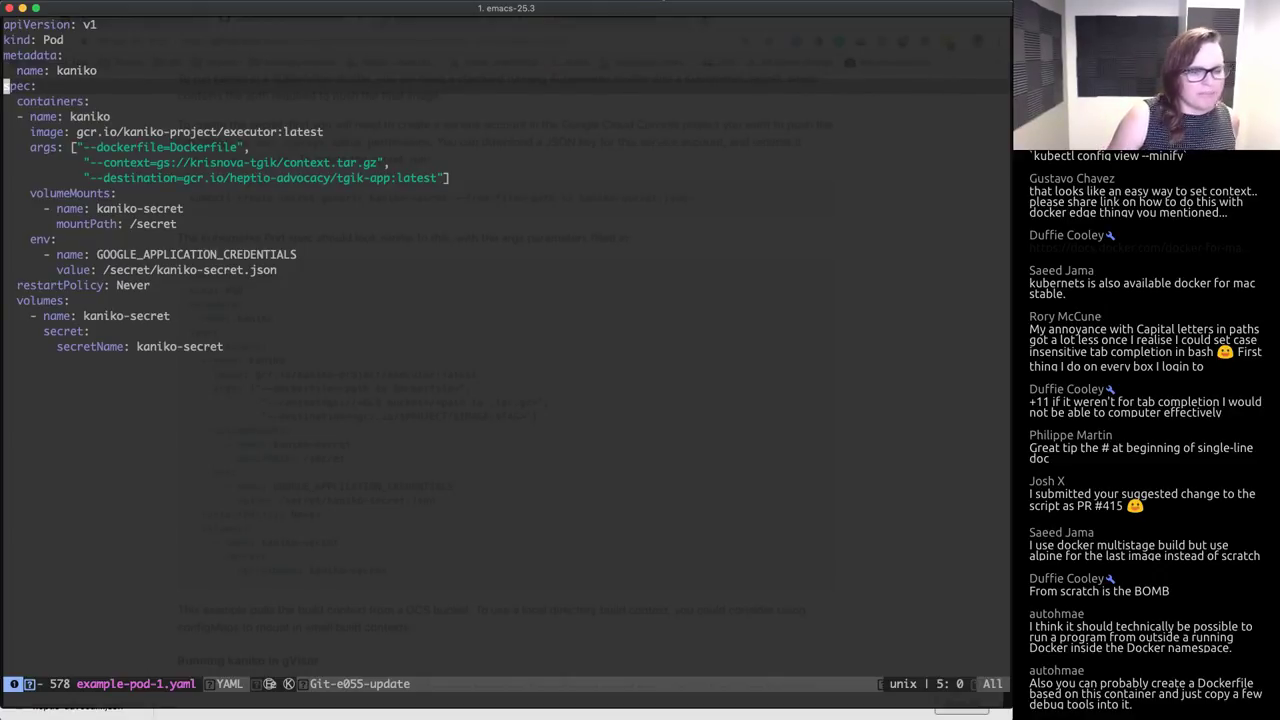
key("Down")
key("Down")
key("Down")
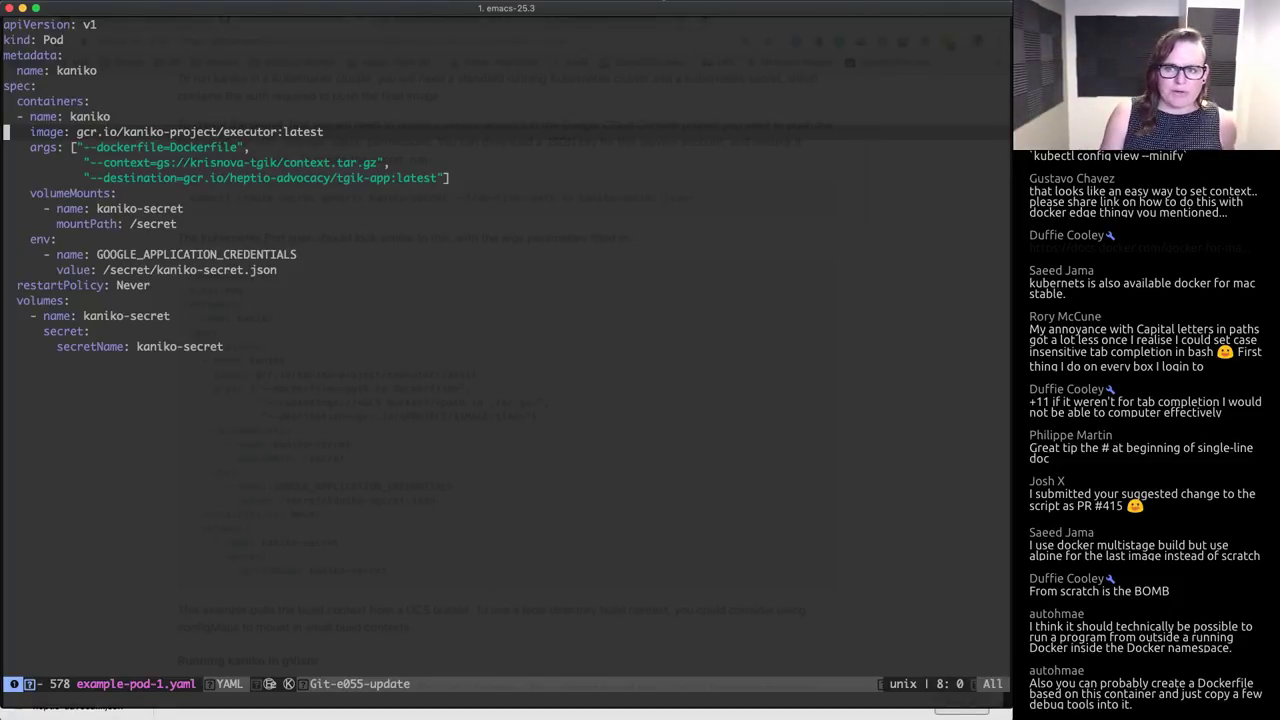
left_click(252, 147)
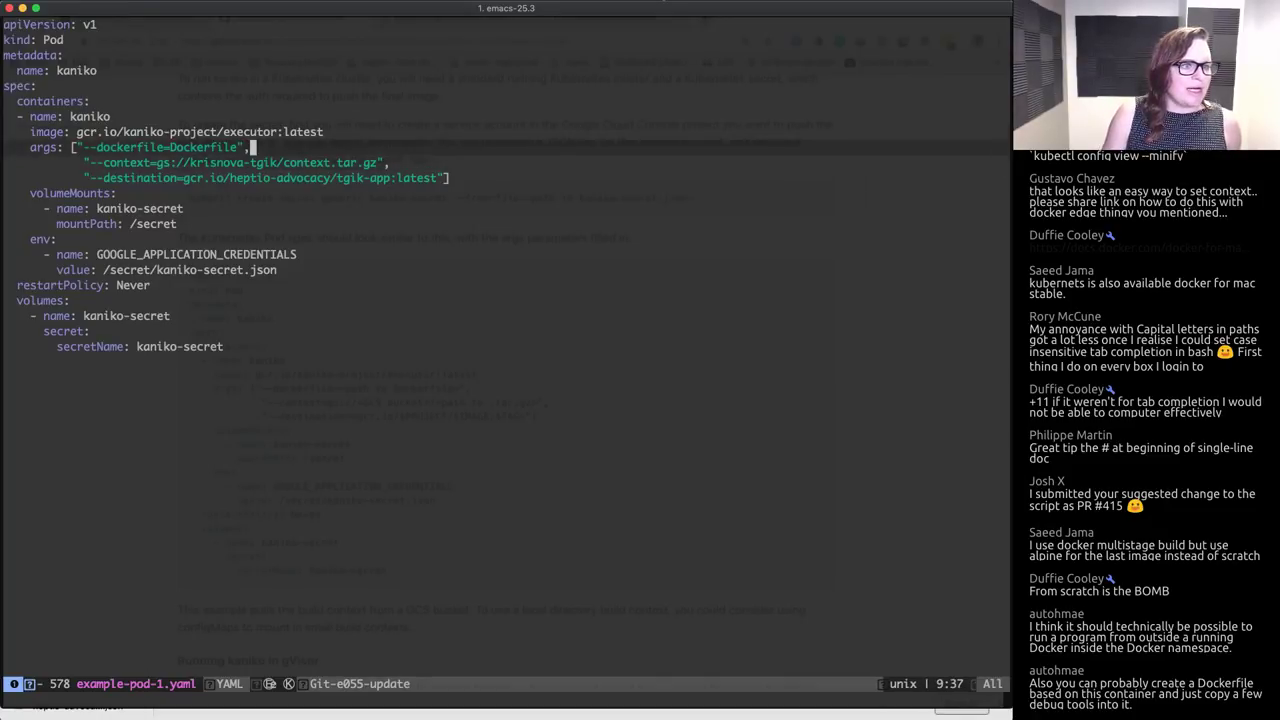
key("Left")
key("Left")
key("Left")
key("Left")
key("Left")
key("Left")
key("Left")
key("Left")
key("Left")
key("Left")
key("Left")
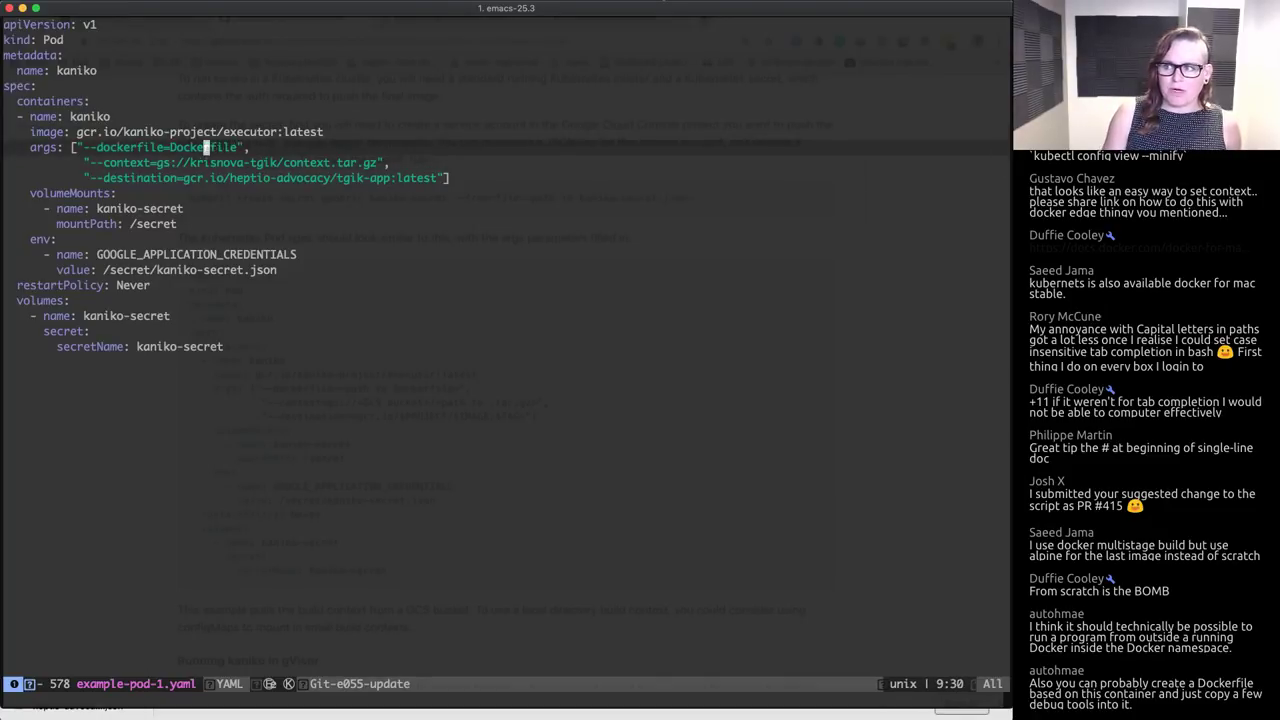
key("Left")
key("Left")
key("Left")
key("Left")
key("Left")
key("Left")
key("Left")
key("Left")
key("Left")
key("Left")
key("Left")
key("Left")
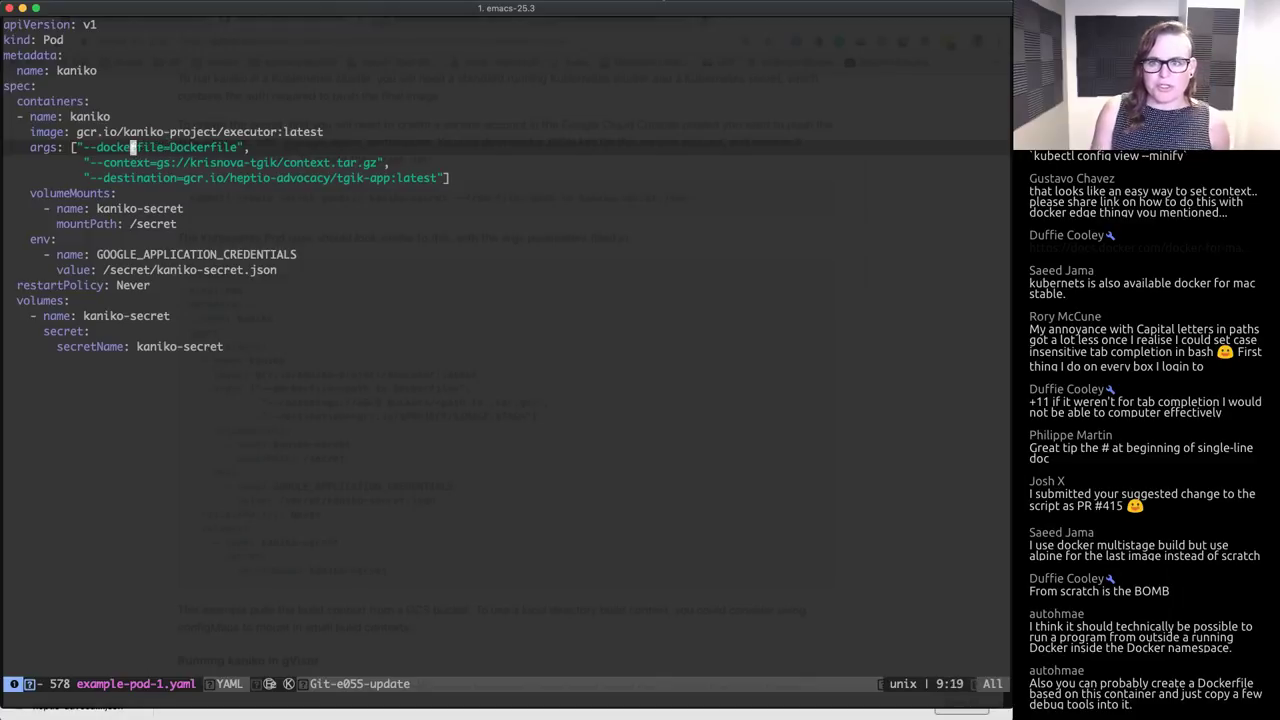
key("Delete")
type("d")
key("Right")
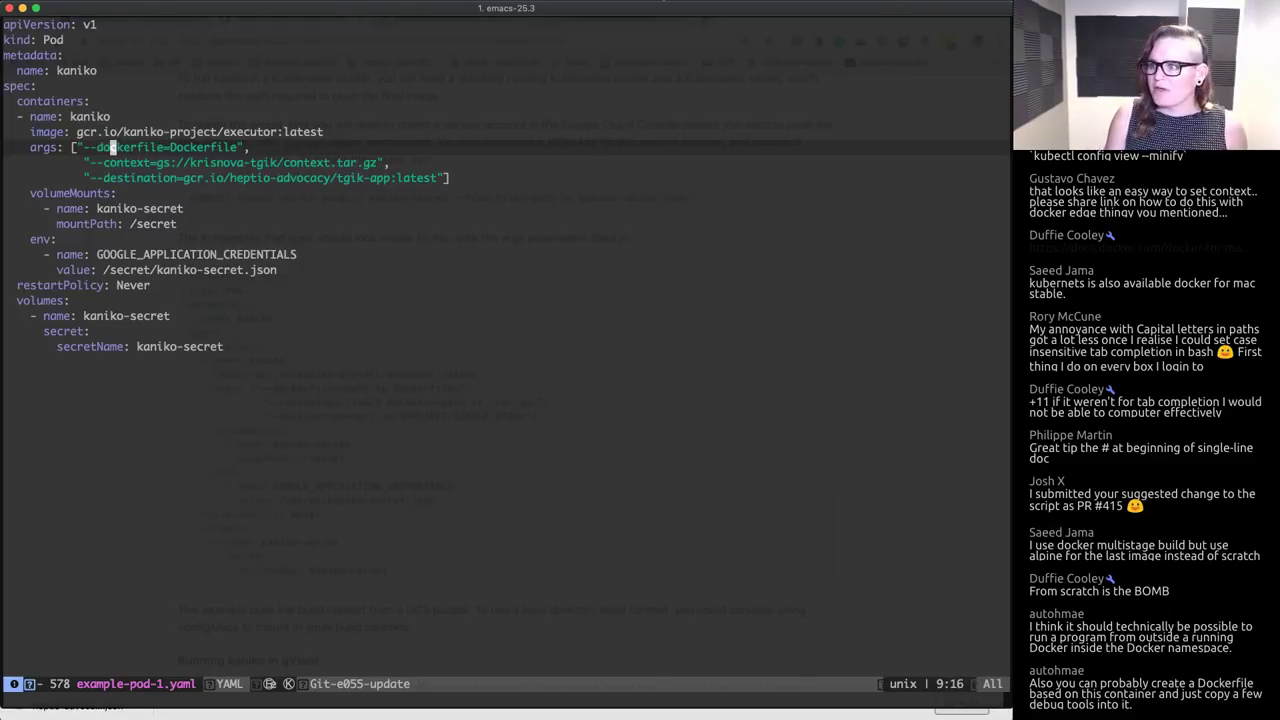
key("ctrl+/")
key("Delete")
type("d")
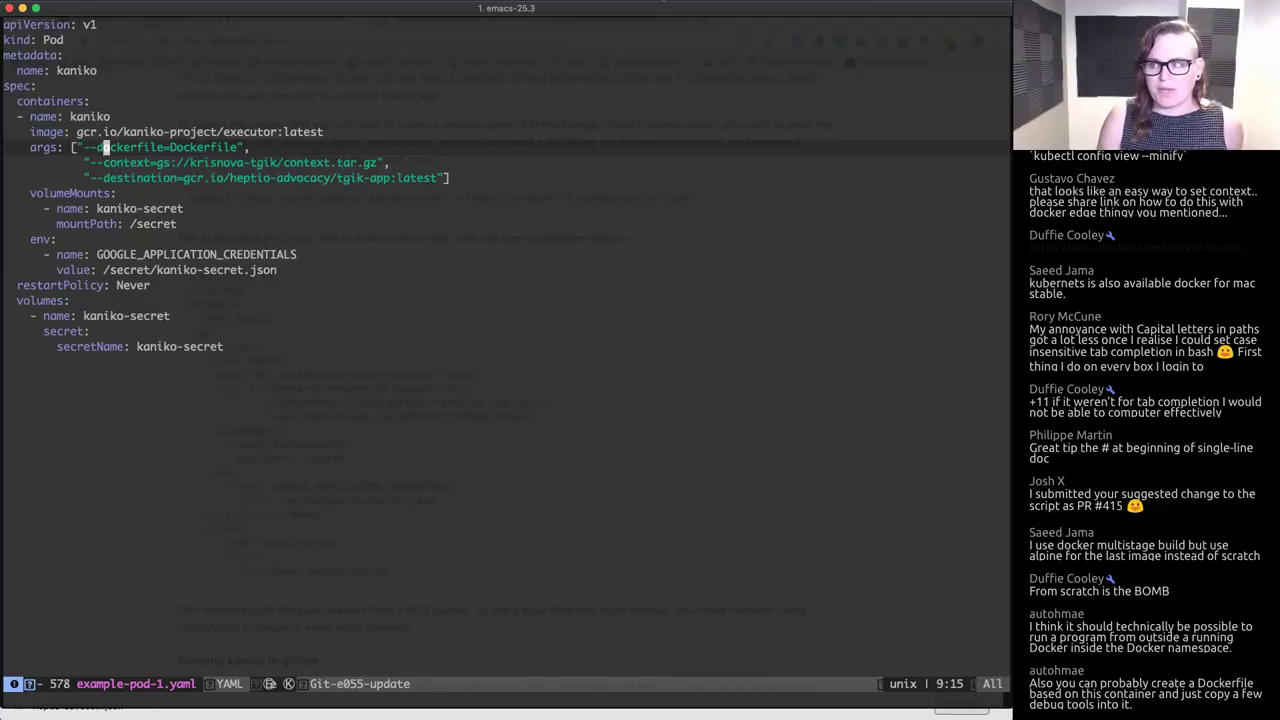
key("Right")
key("Right")
key("Right")
key("Right")
key("Right")
key("Right")
key("Right")
key("Right")
key("Right")
key("Right")
key("Right")
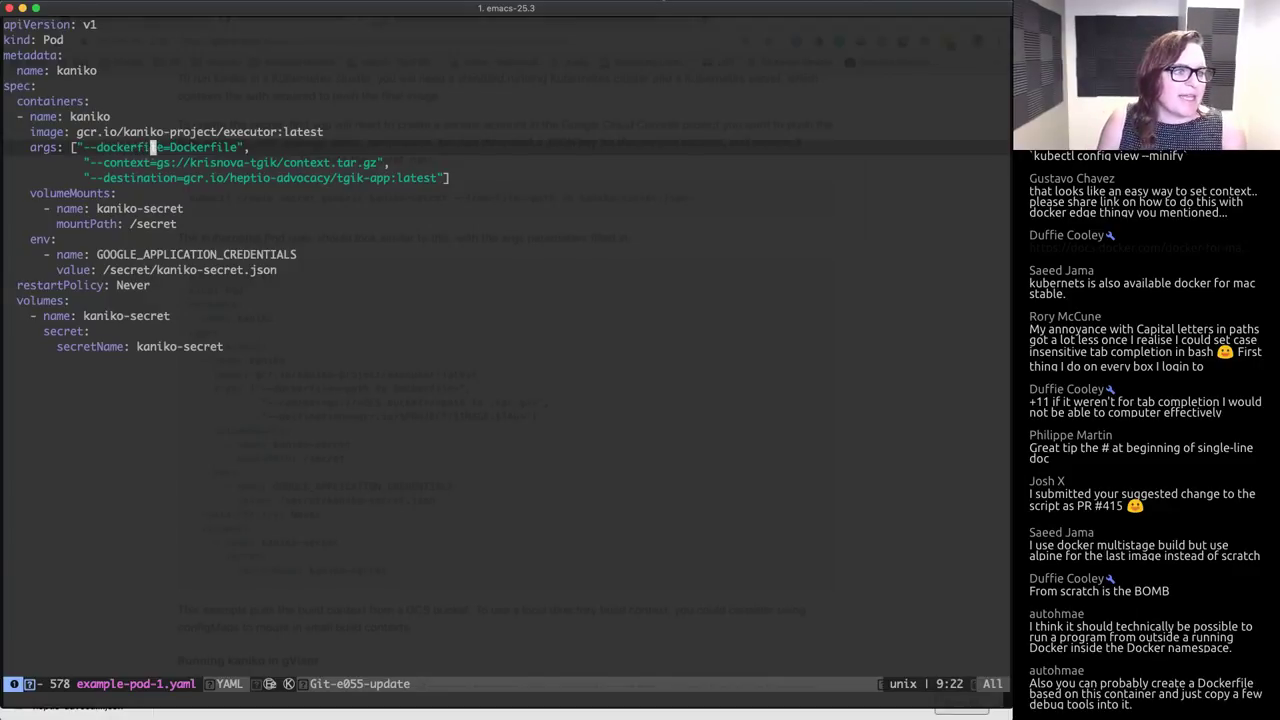
key("Left")
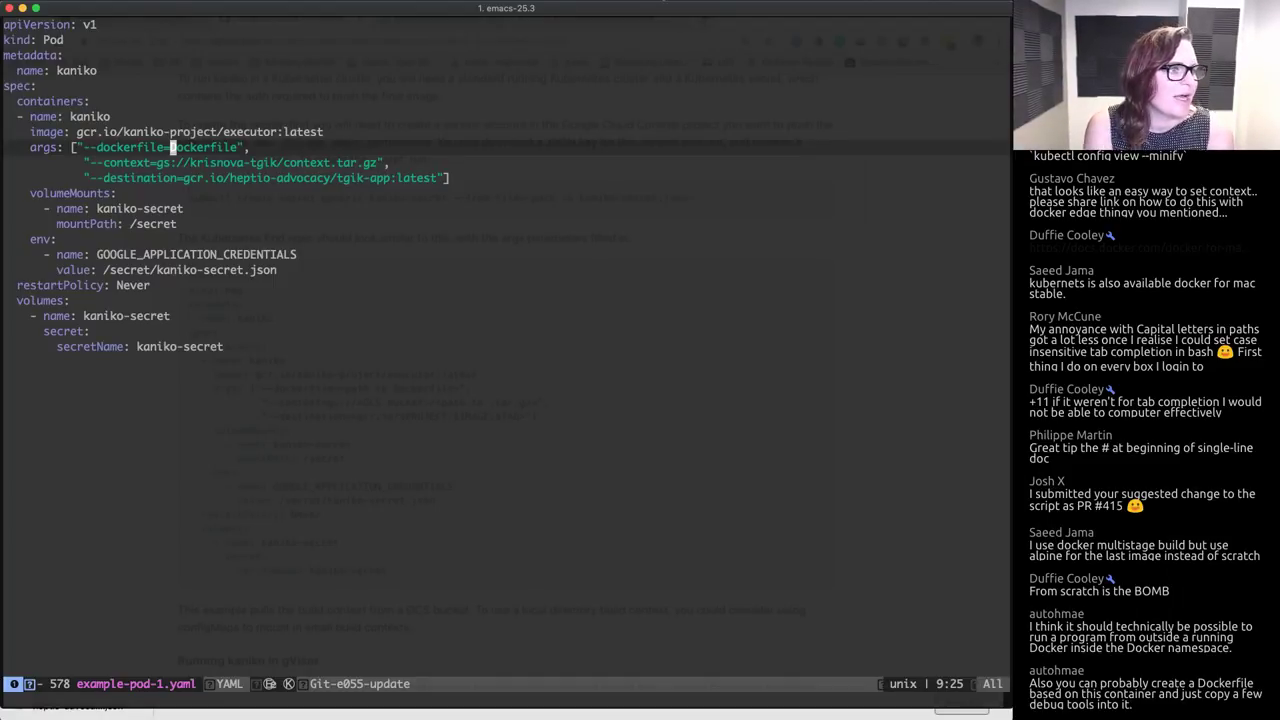
key("asciitilde")
Step: Inspect the --context gs:// bucket path, then return to the kaniko README in the browser
key("j")
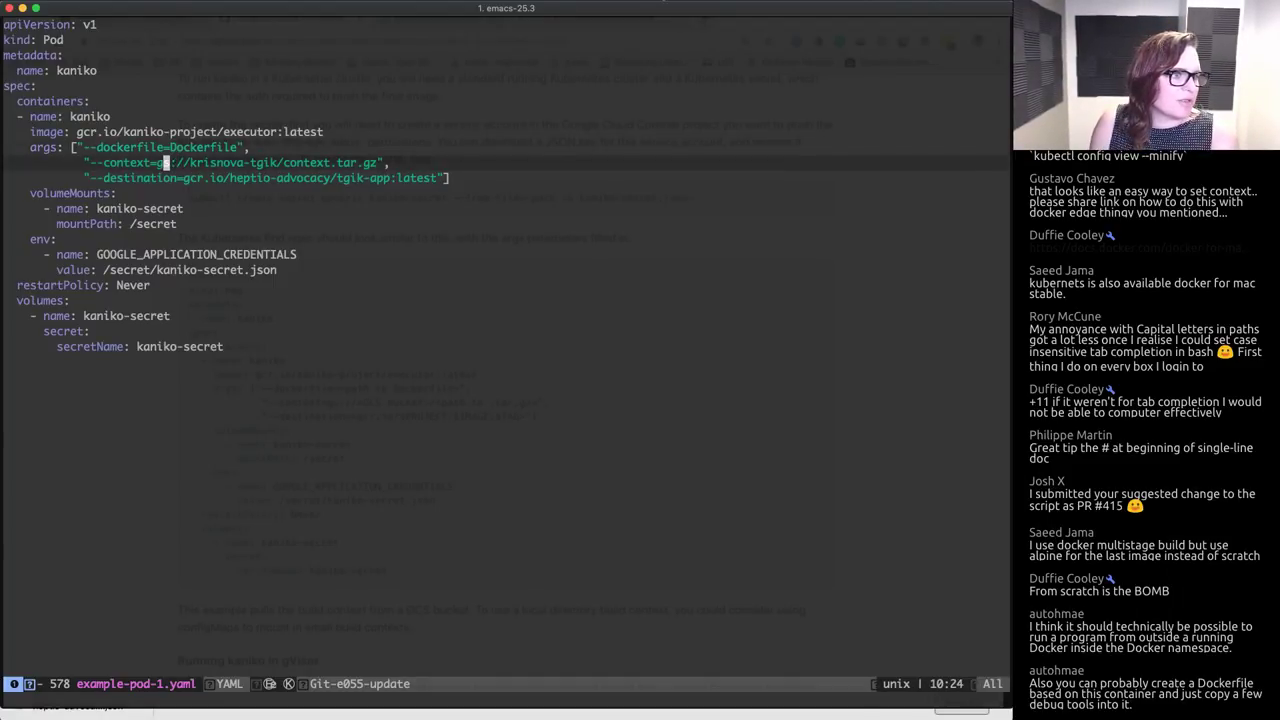
key("l")
key("l")
key("l")
key("l")
key("l")
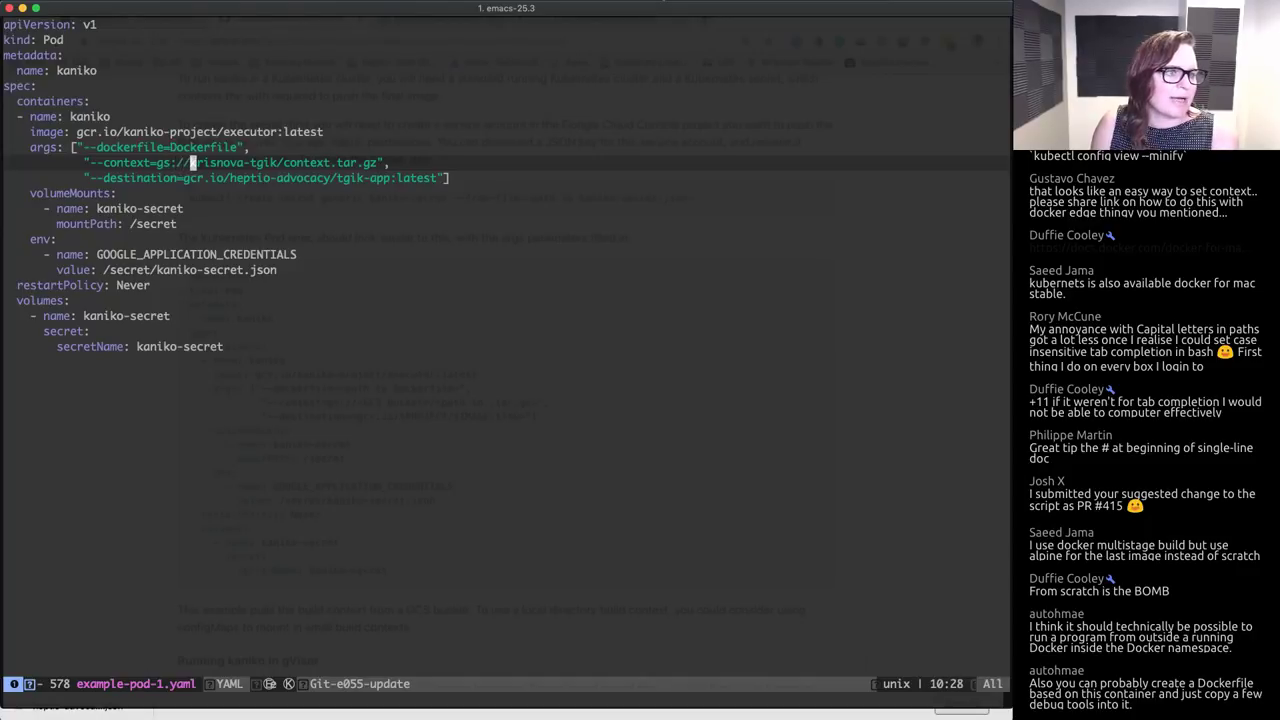
key("l")
key("l")
key("l")
key("l")
key("l")
key("l")
key("l")
key("l")
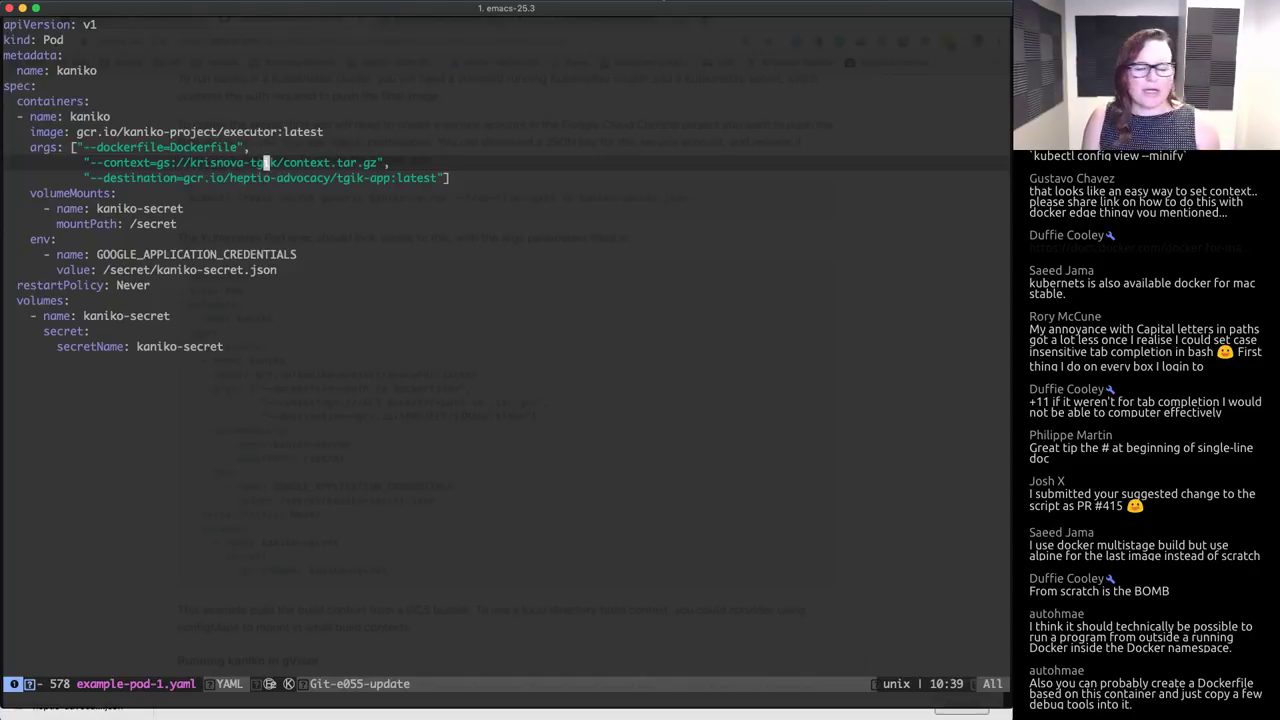
key("h")
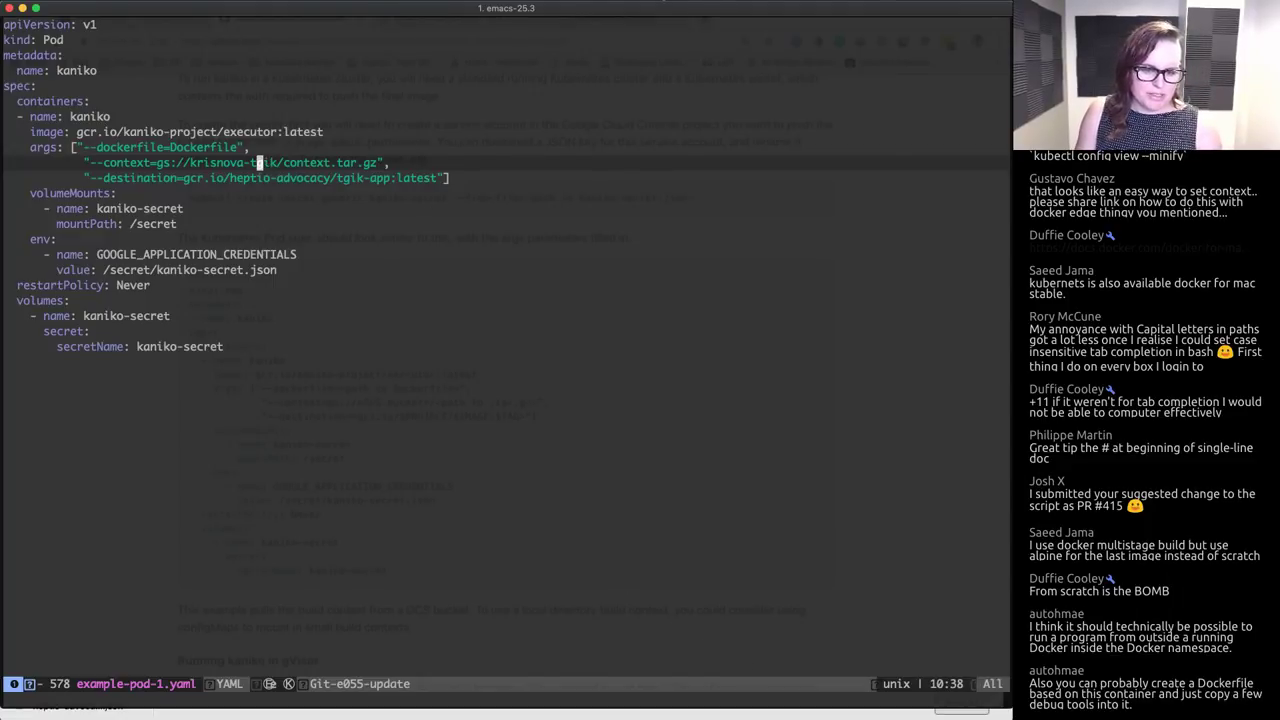
key("super+Tab")
scroll(489, 183, "up", 5)
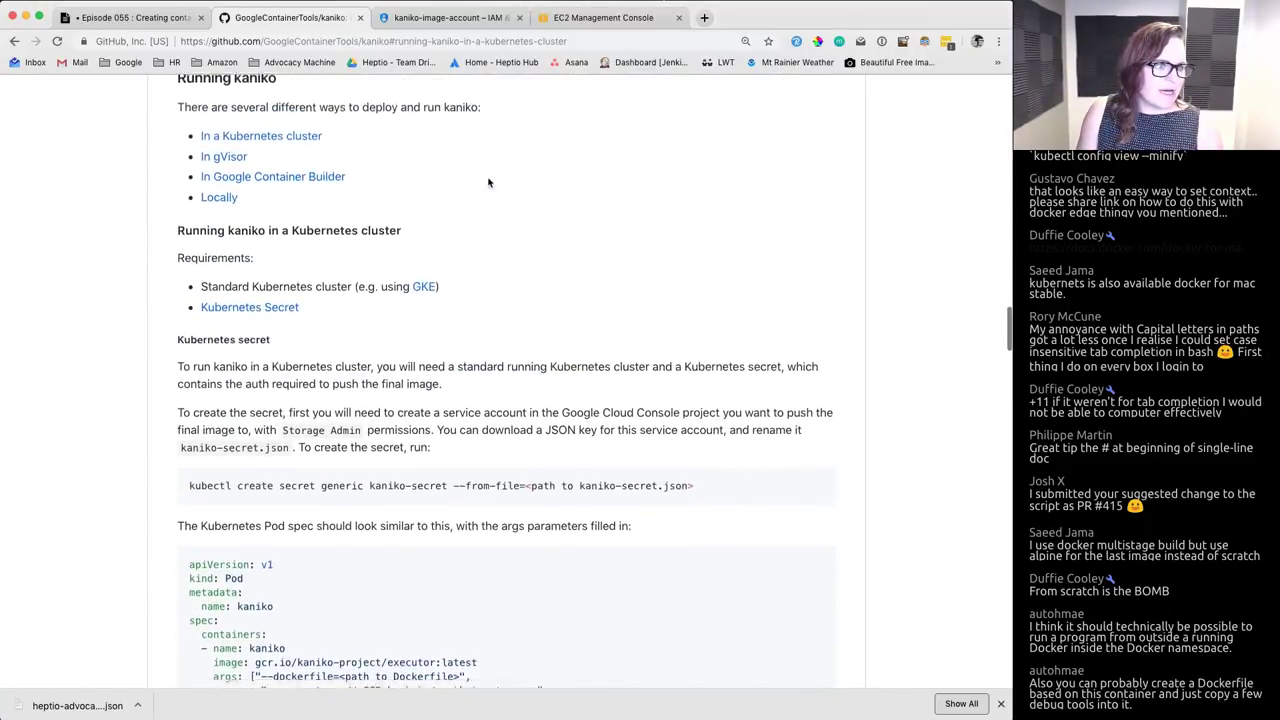
scroll(489, 183, "down", 2)
triple_click(283, 192)
left_click_drag(283, 195, 315, 218)
left_click(315, 217)
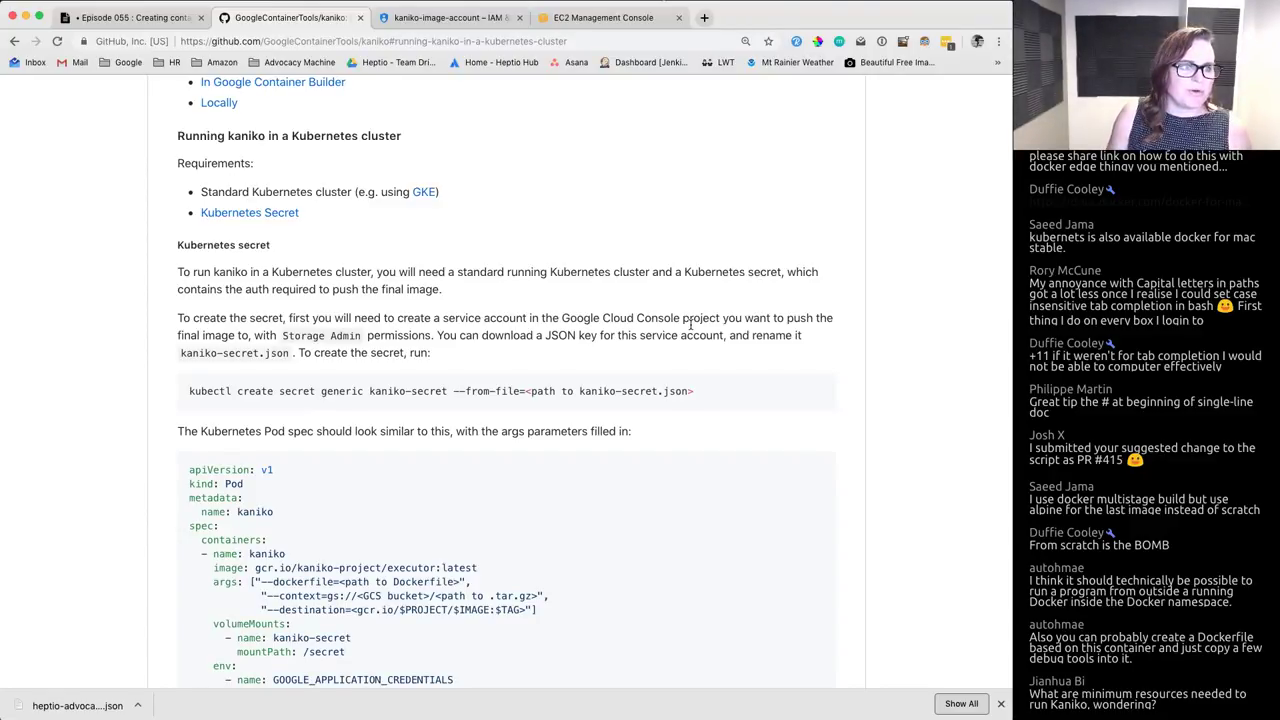
triple_click(252, 191)
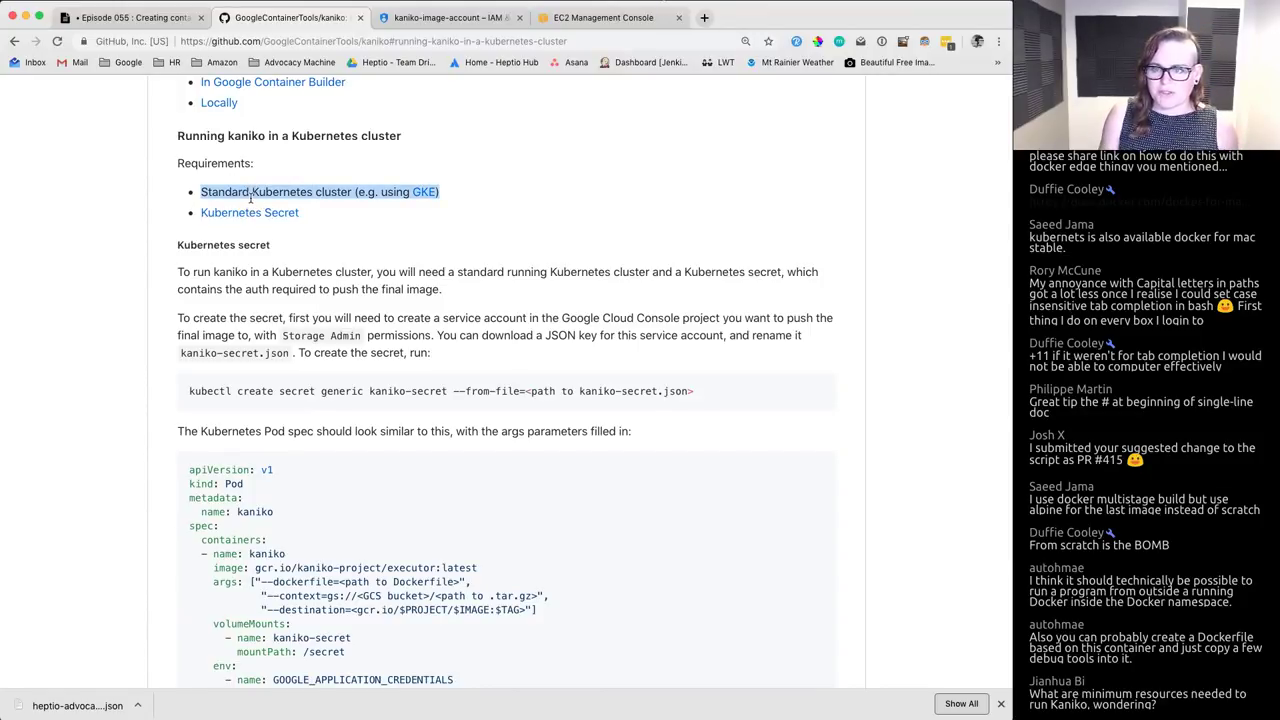
double_click(252, 196)
left_click(316, 212)
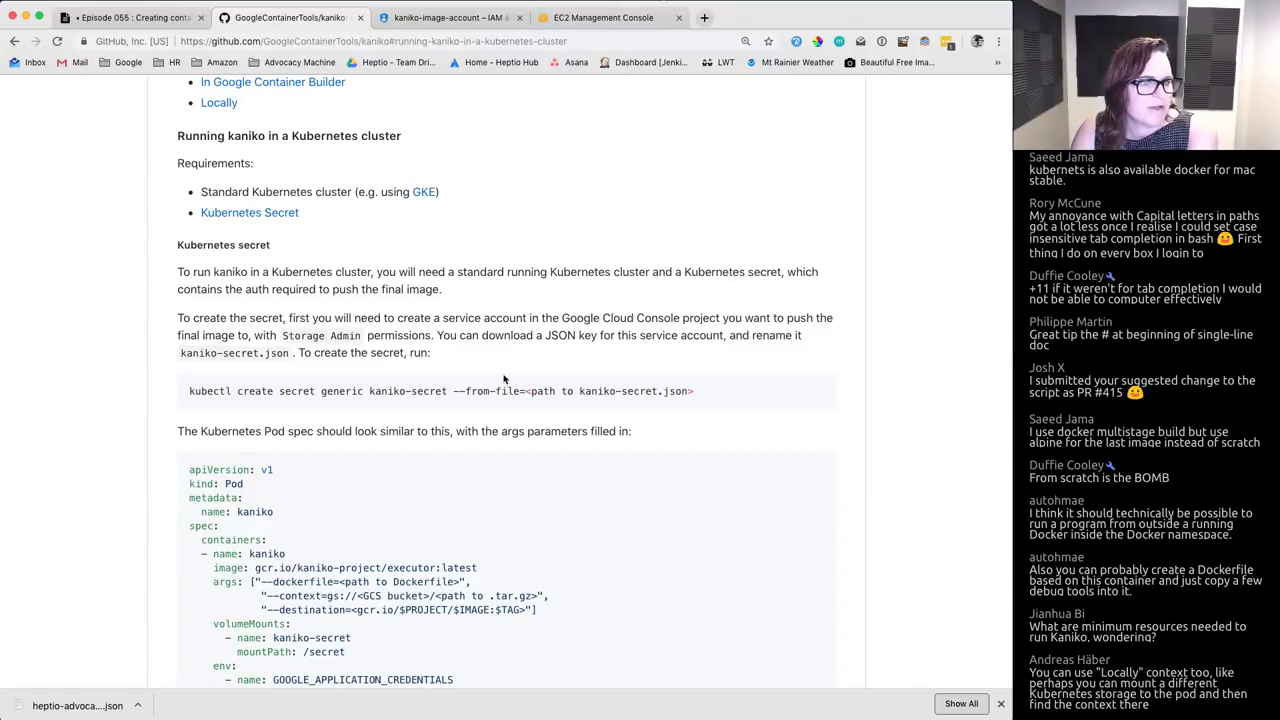
Step: Read the README's GCS bucket build-context paragraph and its example pod spec
scroll(504, 378, "down", 7)
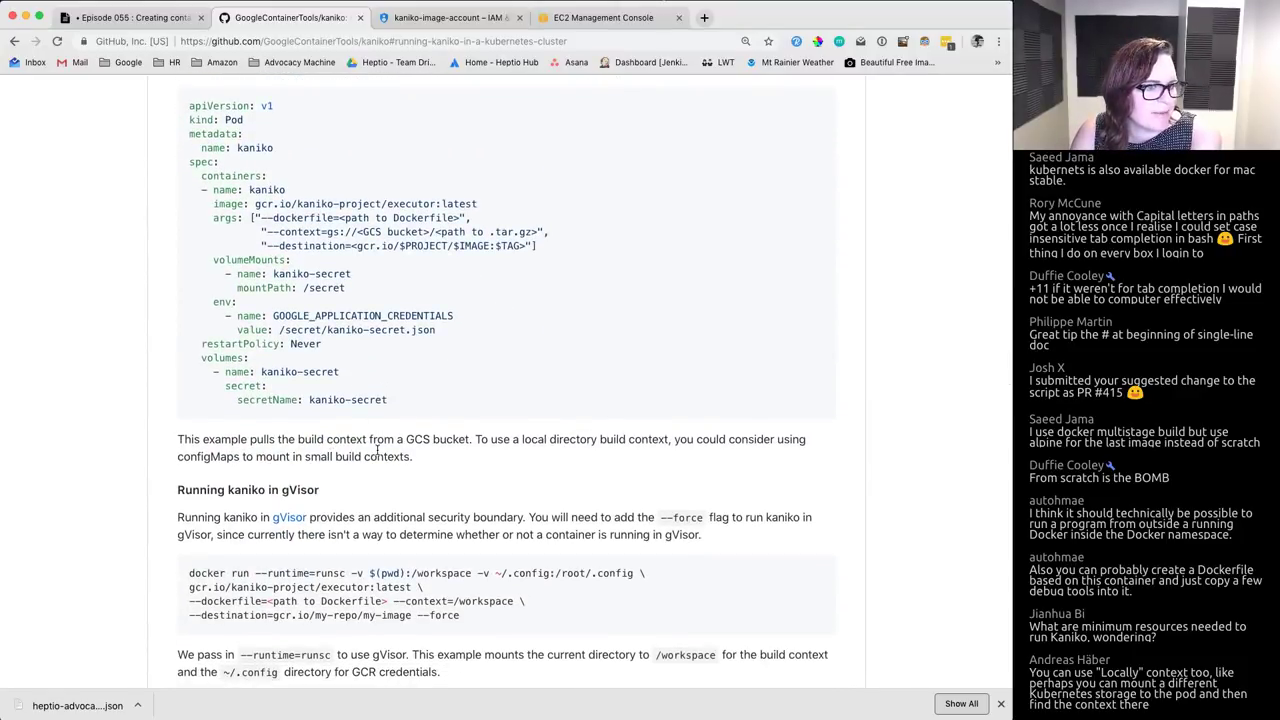
left_click_drag(182, 437, 318, 440)
double_click(311, 440)
double_click(418, 439)
double_click(450, 439)
left_click(514, 439)
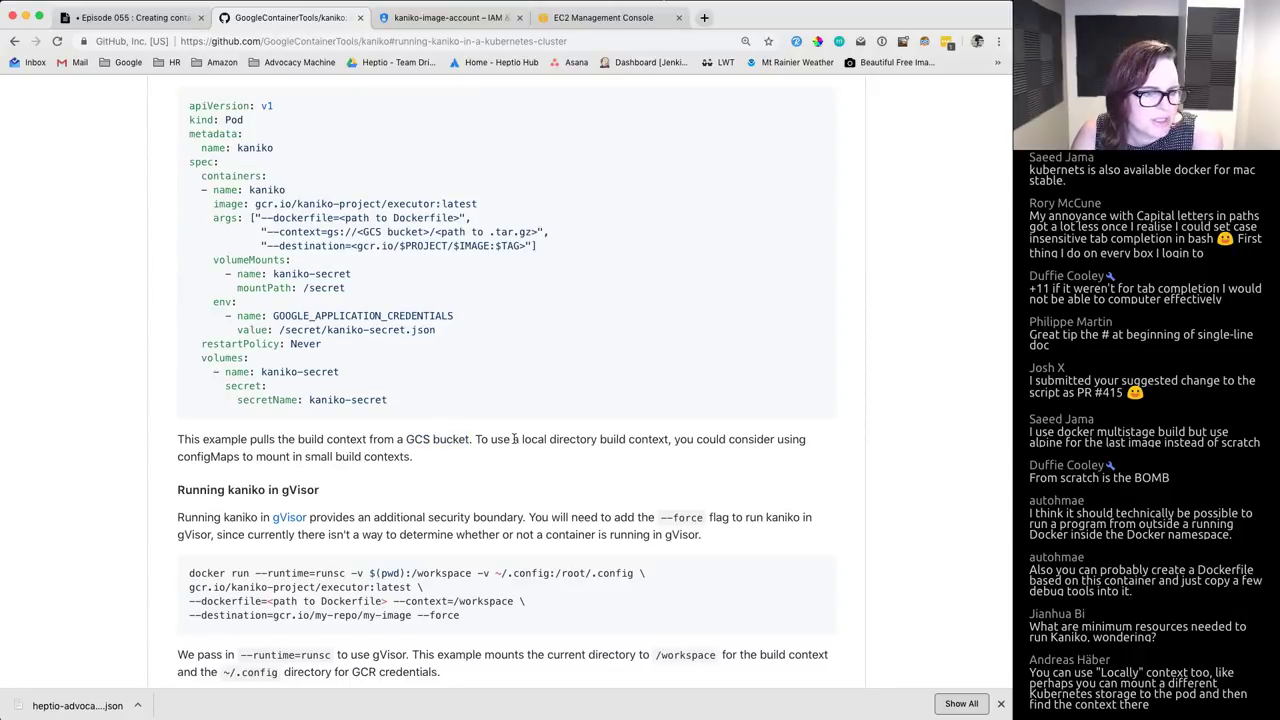
double_click(655, 440)
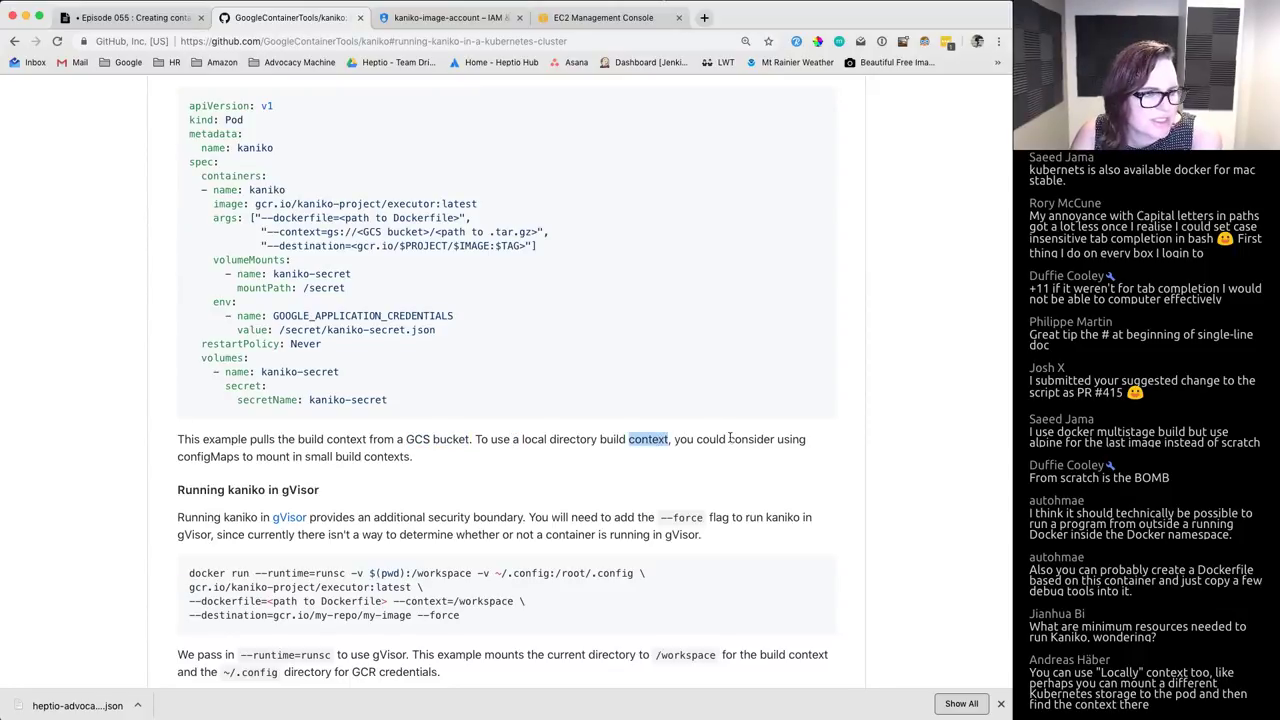
double_click(215, 457)
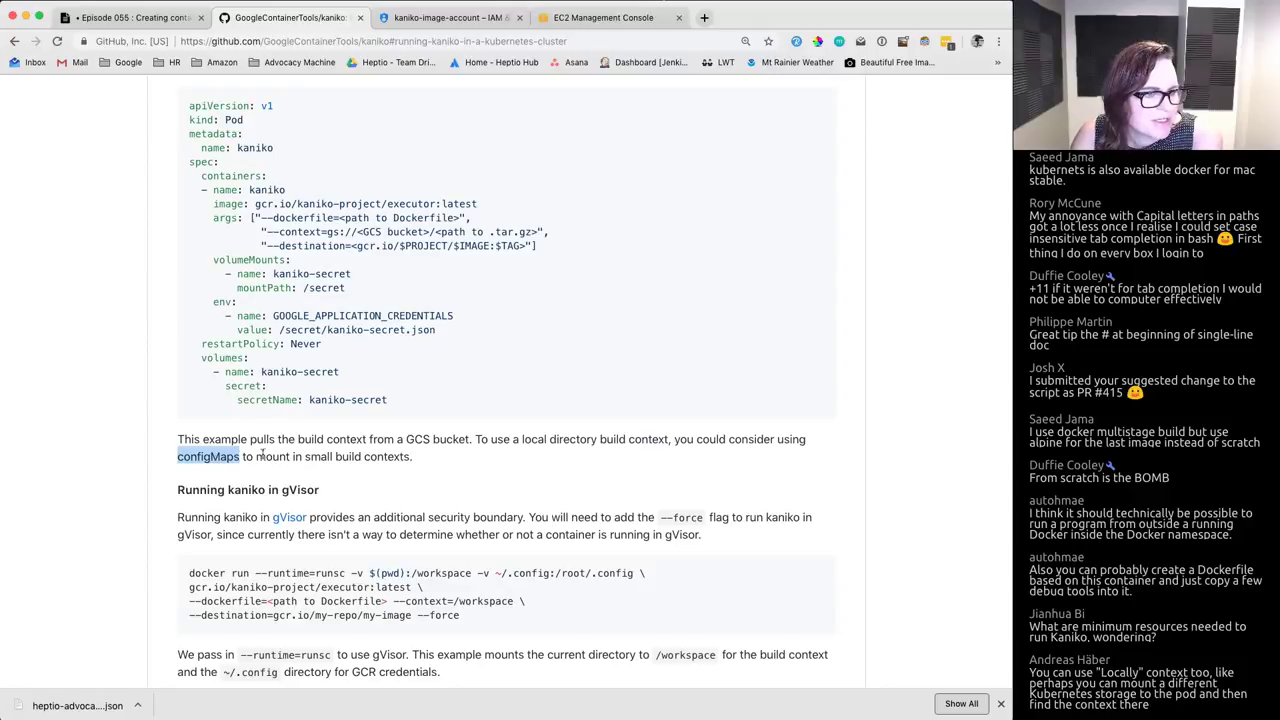
left_click(410, 456)
left_click_drag(410, 456, 417, 459)
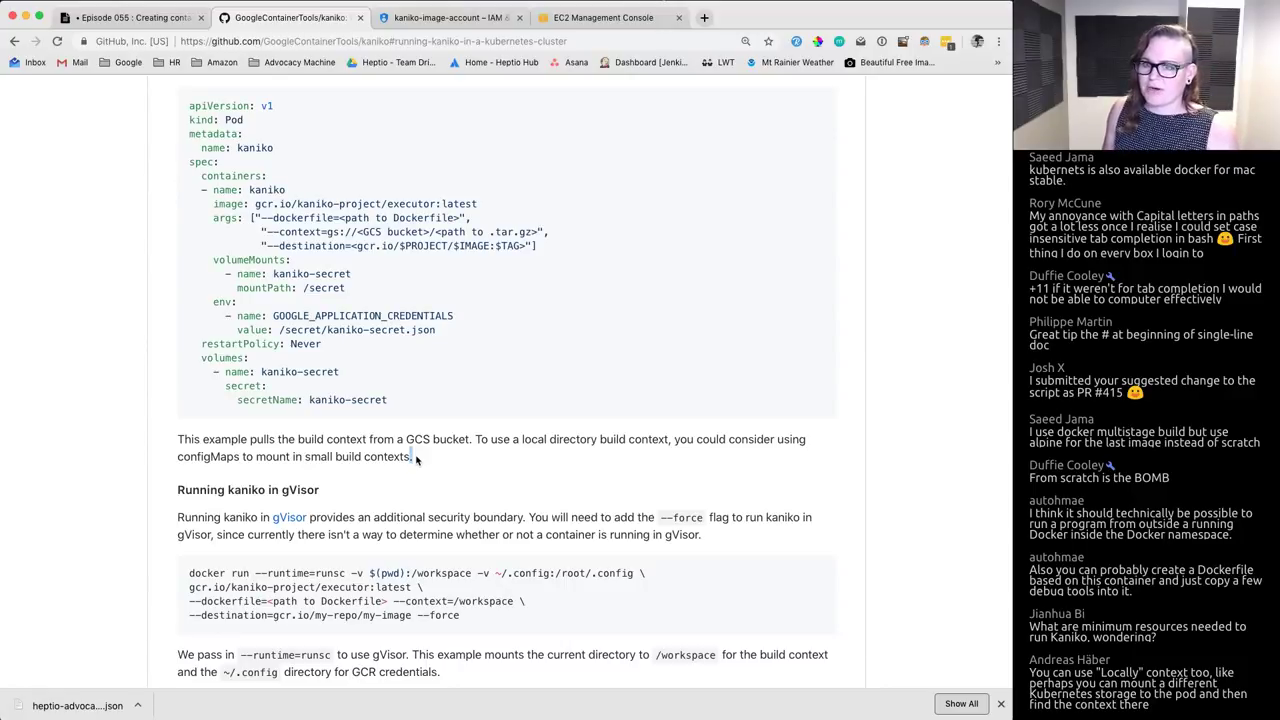
left_click_drag(404, 404, 179, 101)
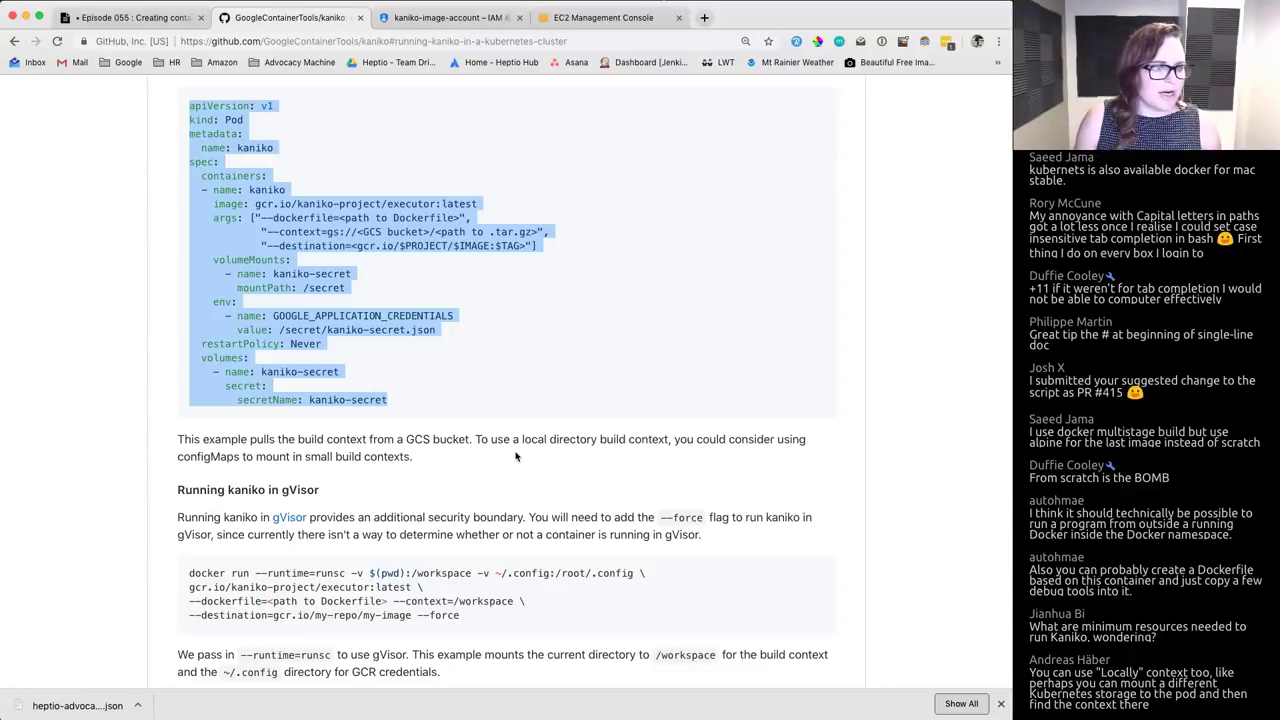
Step: Select the tar command for a compressed context archive in the Build Contexts section
scroll(516, 455, "up", 10)
scroll(516, 455, "up", 15)
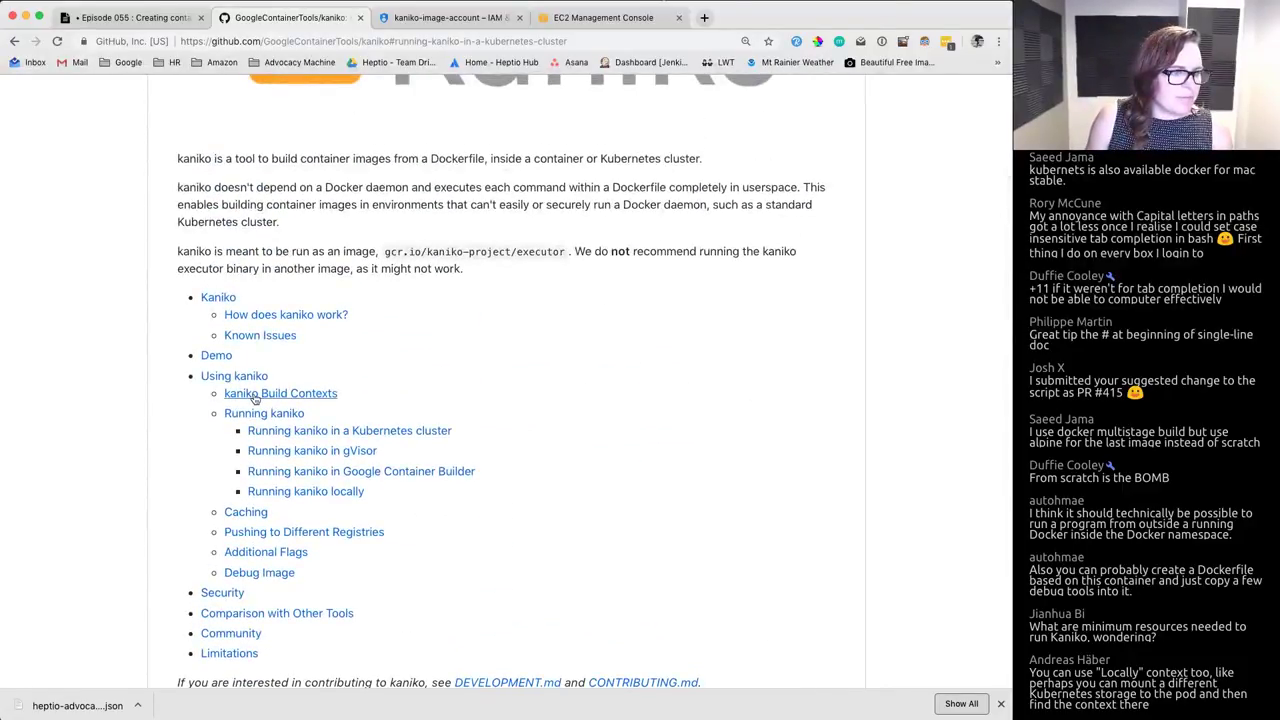
left_click(254, 394)
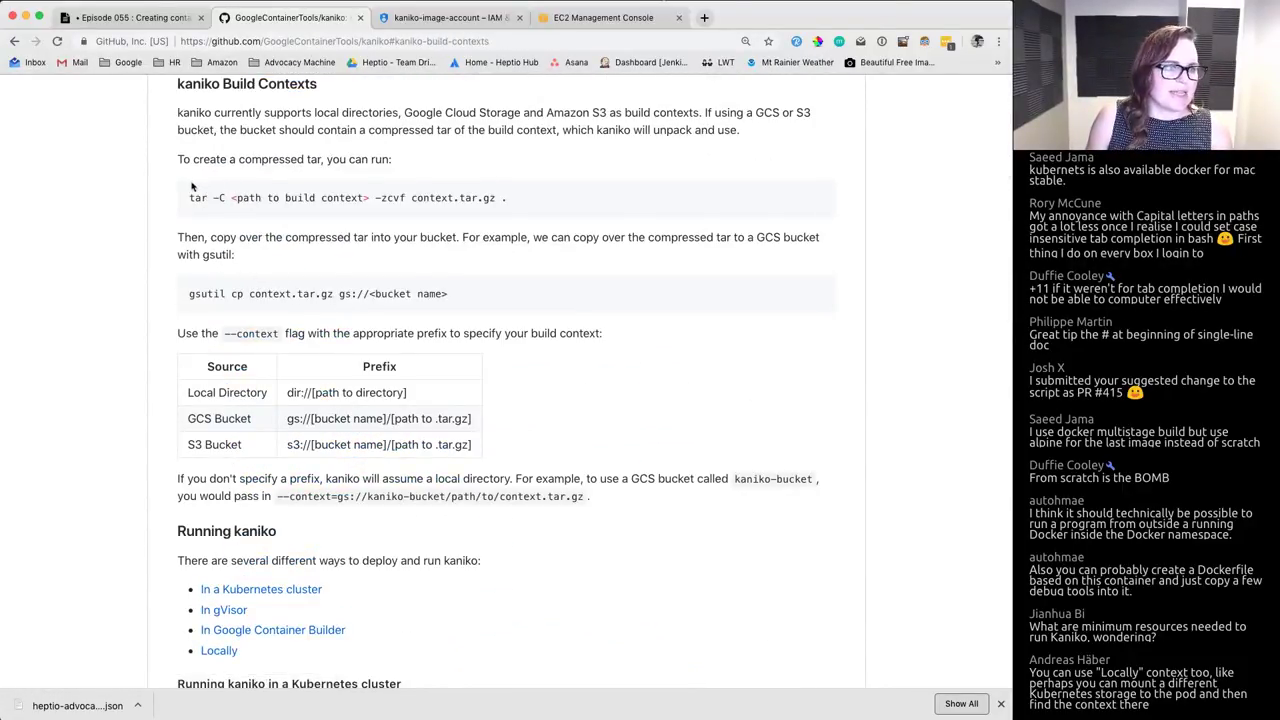
triple_click(414, 196)
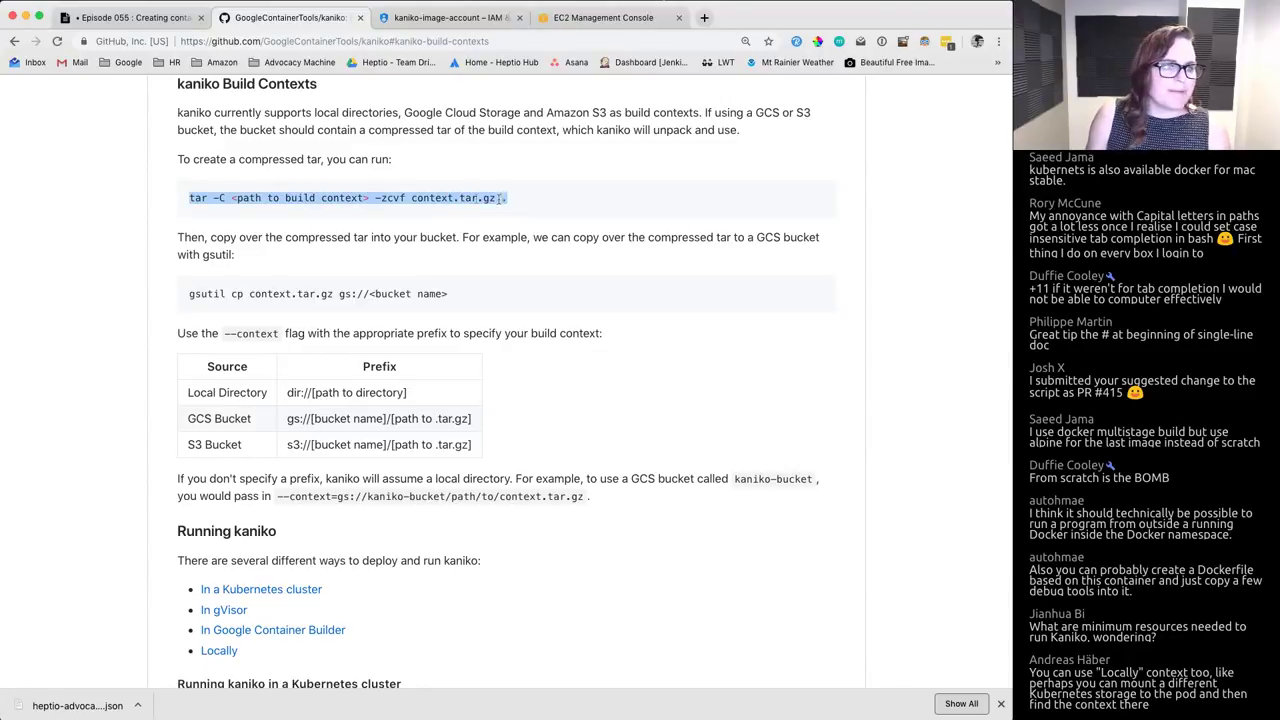
left_click(504, 199)
left_click_drag(546, 211, 192, 195)
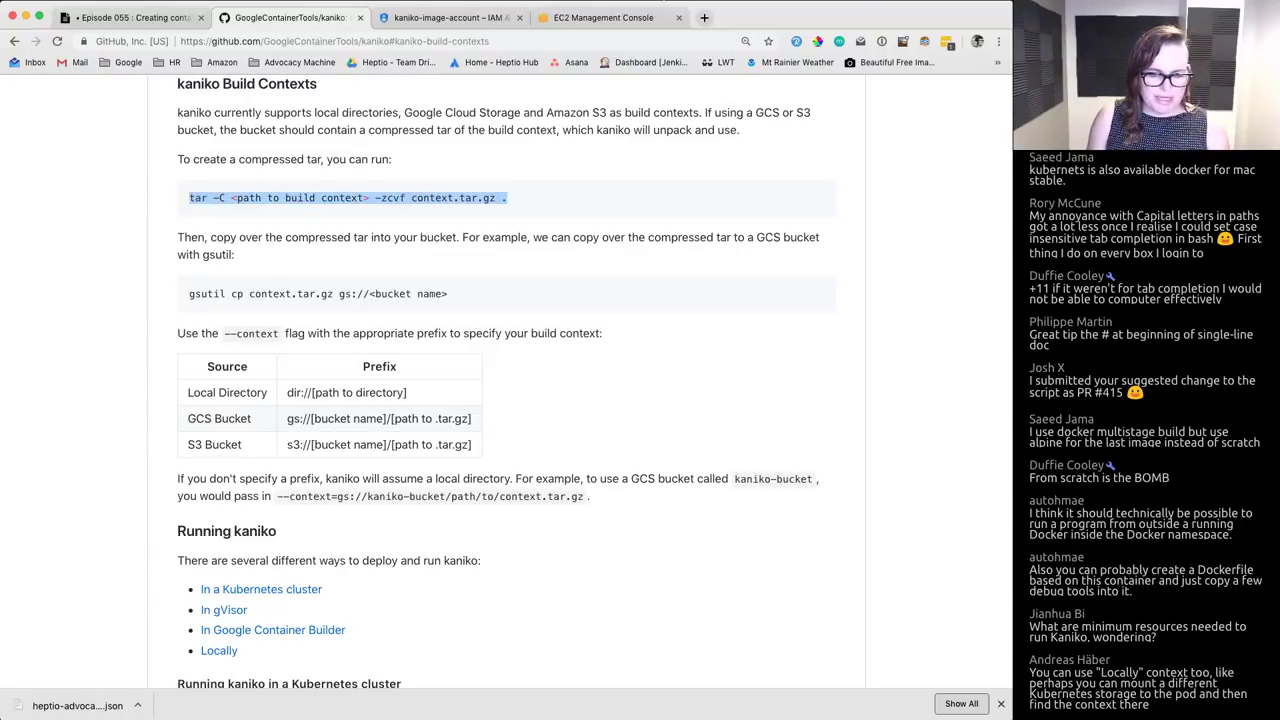
key("super+Tab")
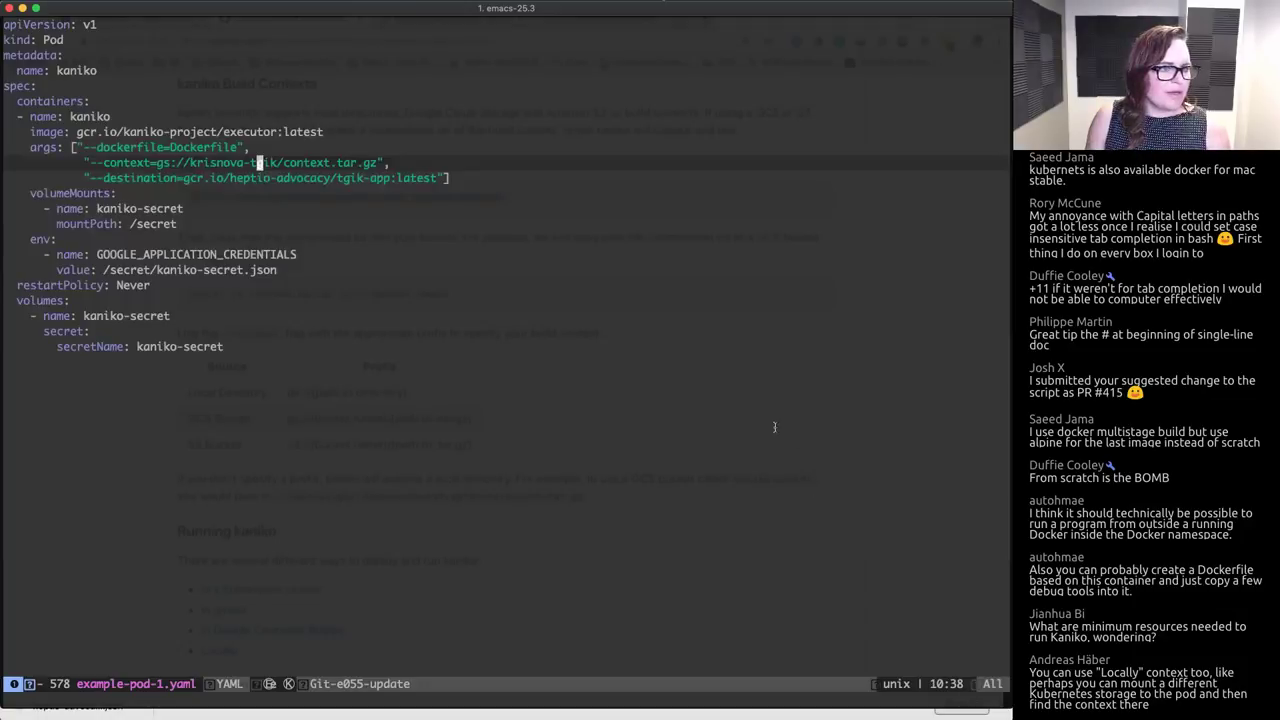
Step: Quit Emacs and run the pasted tar command with the context directory to build context.tar.gz
key("ctrl+x")
key("ctrl+c")
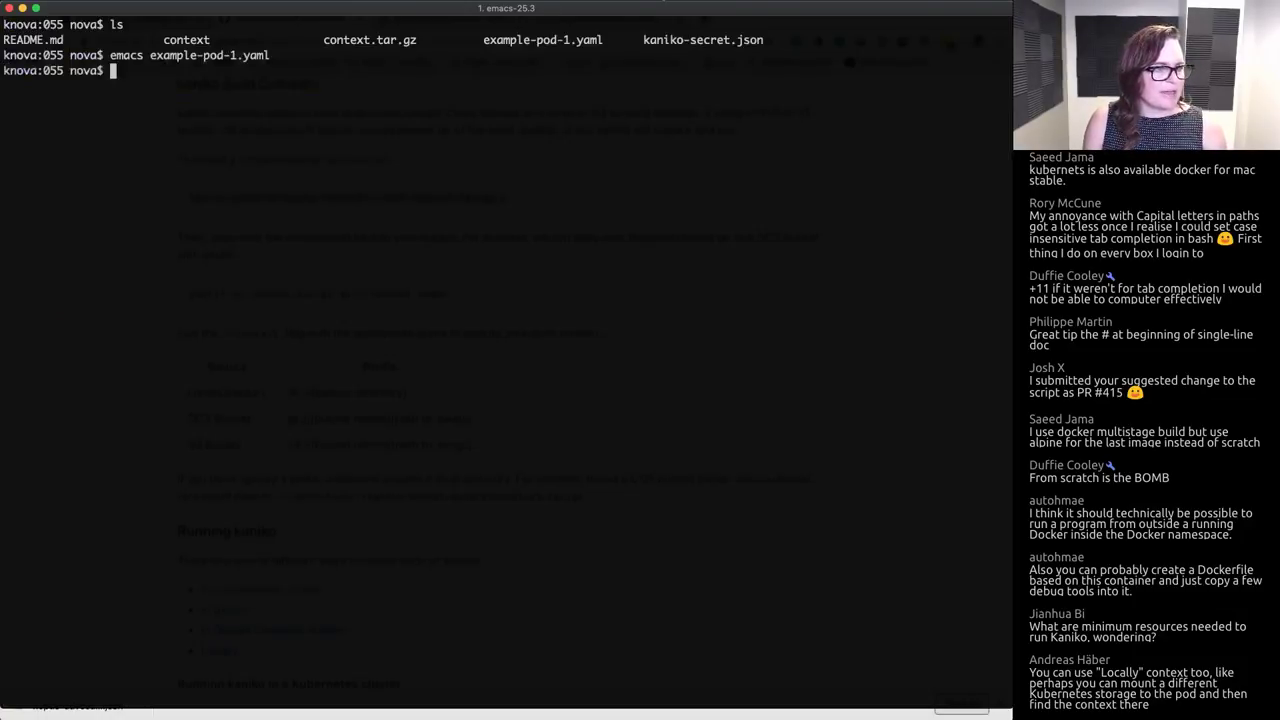
key("super+v")
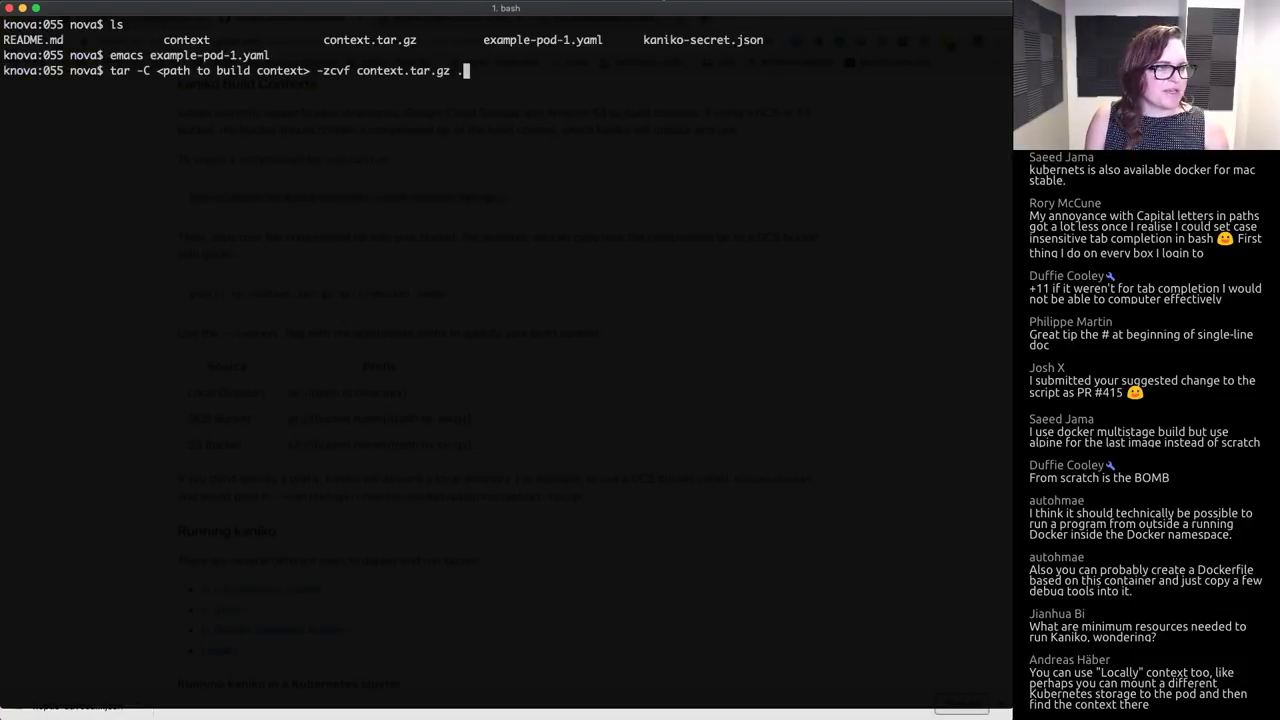
key("Left")
key("Left")
key("Left")
key("Left")
key("Left")
key("Left")
key("Left")
key("Left")
key("Left")
key("Left")
key("Left")
key("Left")
key("Left")
key("Left")
key("Left")
key("Left")
key("Left")
key("Left")
key("Left")
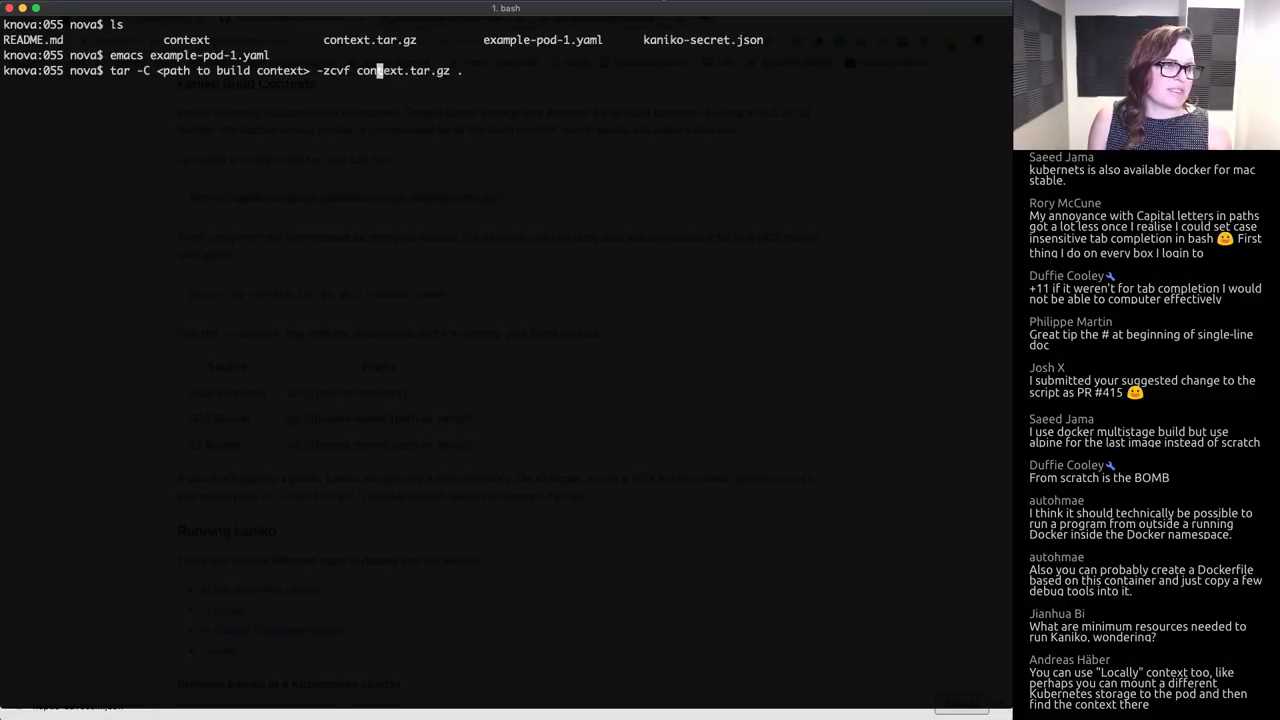
key("Left")
key("Left")
key("Left")
key("Left")
key("BackSpace")
key("BackSpace")
key("BackSpace")
key("BackSpace")
key("BackSpace")
key("BackSpace")
key("BackSpace")
key("BackSpace")
key("BackSpace")
key("BackSpace")
key("BackSpace")
key("BackSpace")
key("BackSpace")
key("BackSpace")
key("BackSpace")
key("BackSpace")
key("BackSpace")
key("BackSpace")
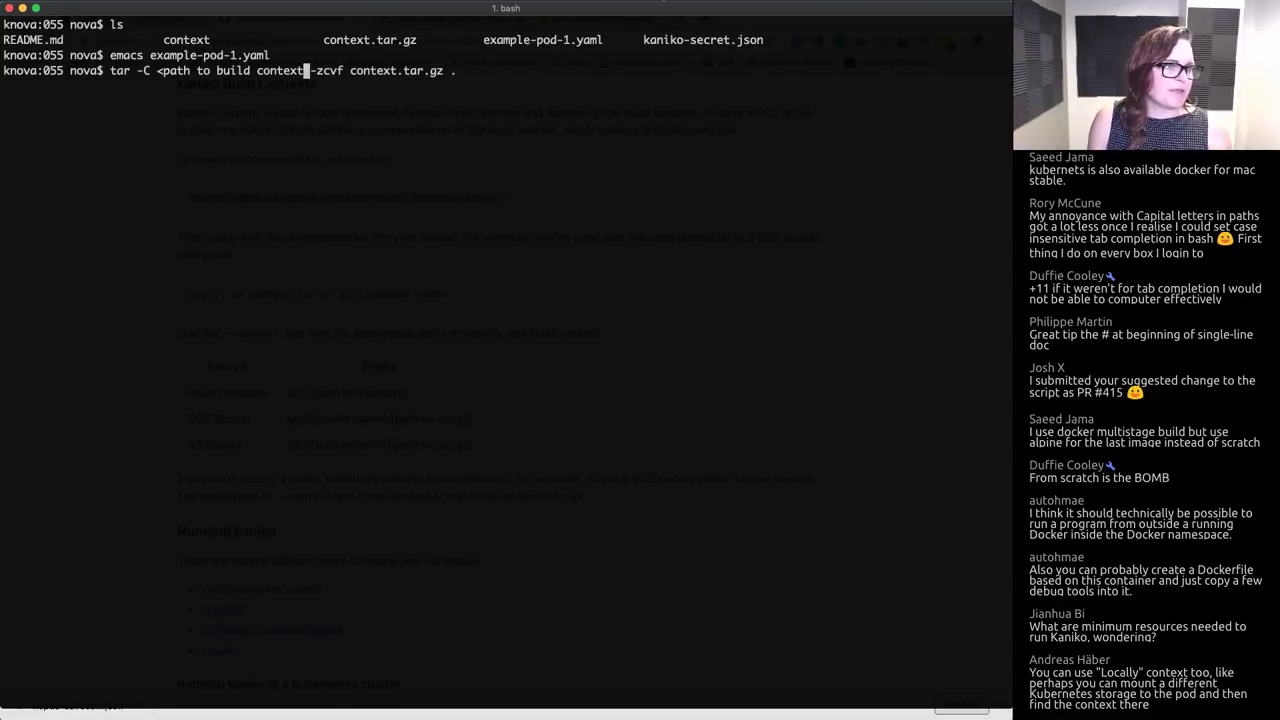
key("BackSpace")
key("BackSpace")
key("BackSpace")
key("BackSpace")
key("BackSpace")
type("conten")
key("BackSpace")
type("xt")
key("Right")
key("Right")
key("Right")
key("Right")
key("Right")
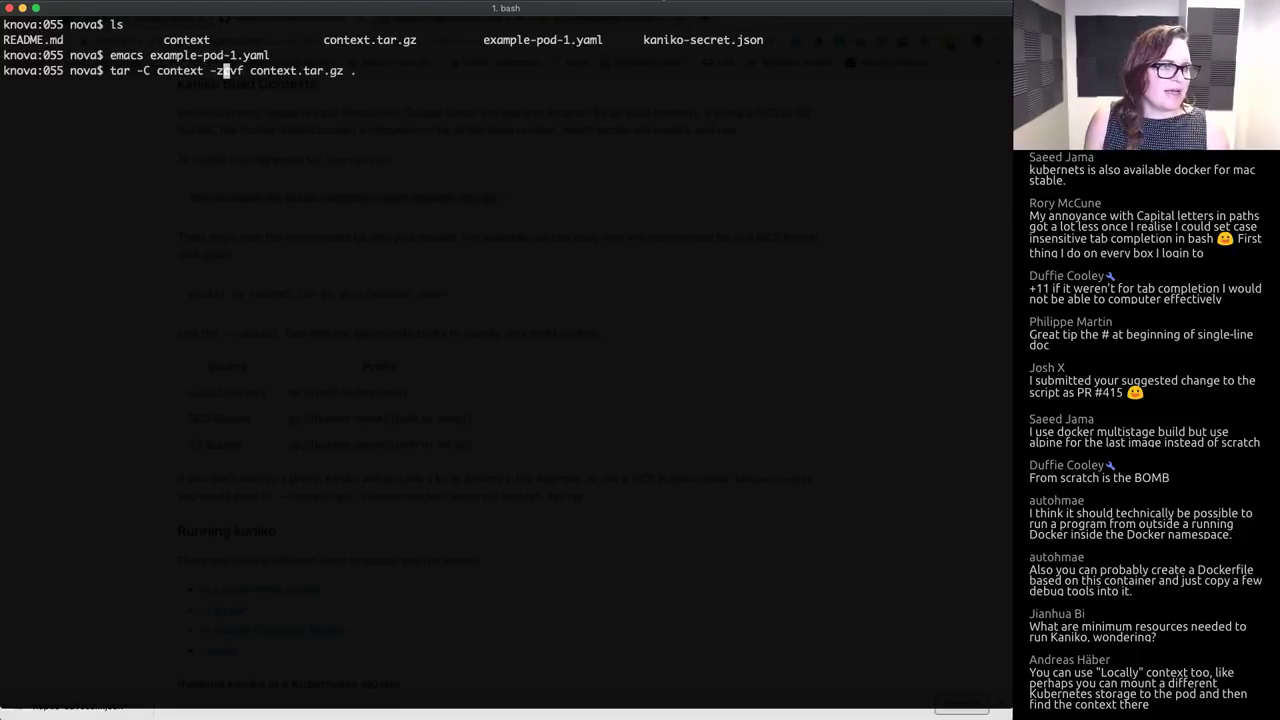
key("Right")
key("Right")
key("Right")
key("Right")
key("Right")
key("Right")
key("Right")
key("Right")
key("Right")
key("Right")
key("Right")
key("Right")
key("Right")
key("Right")
key("Right")
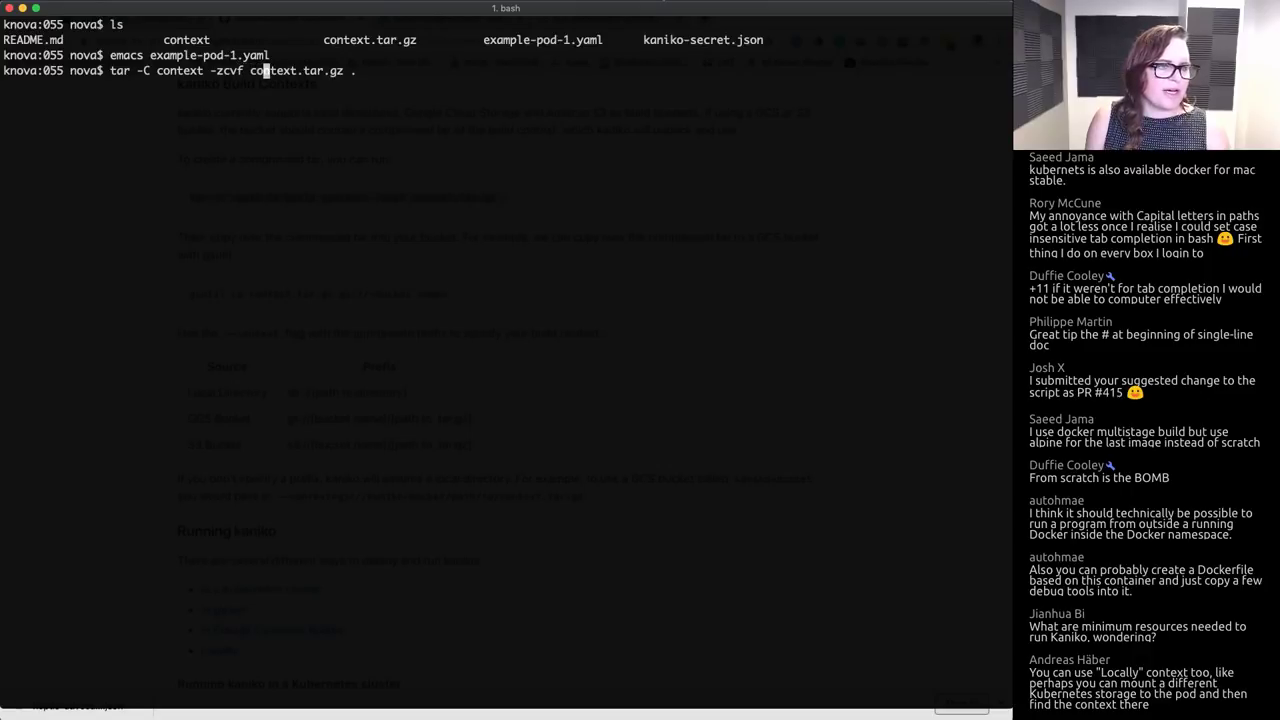
key("Right")
key("Right")
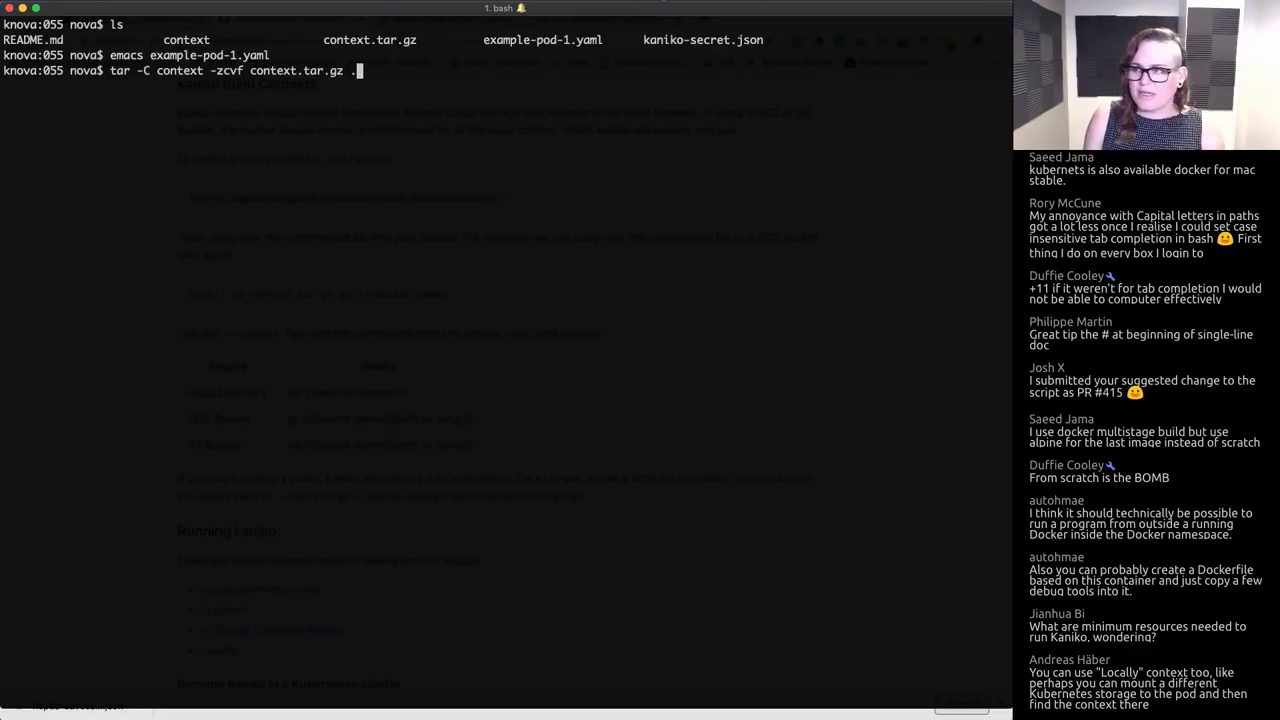
key("Return")
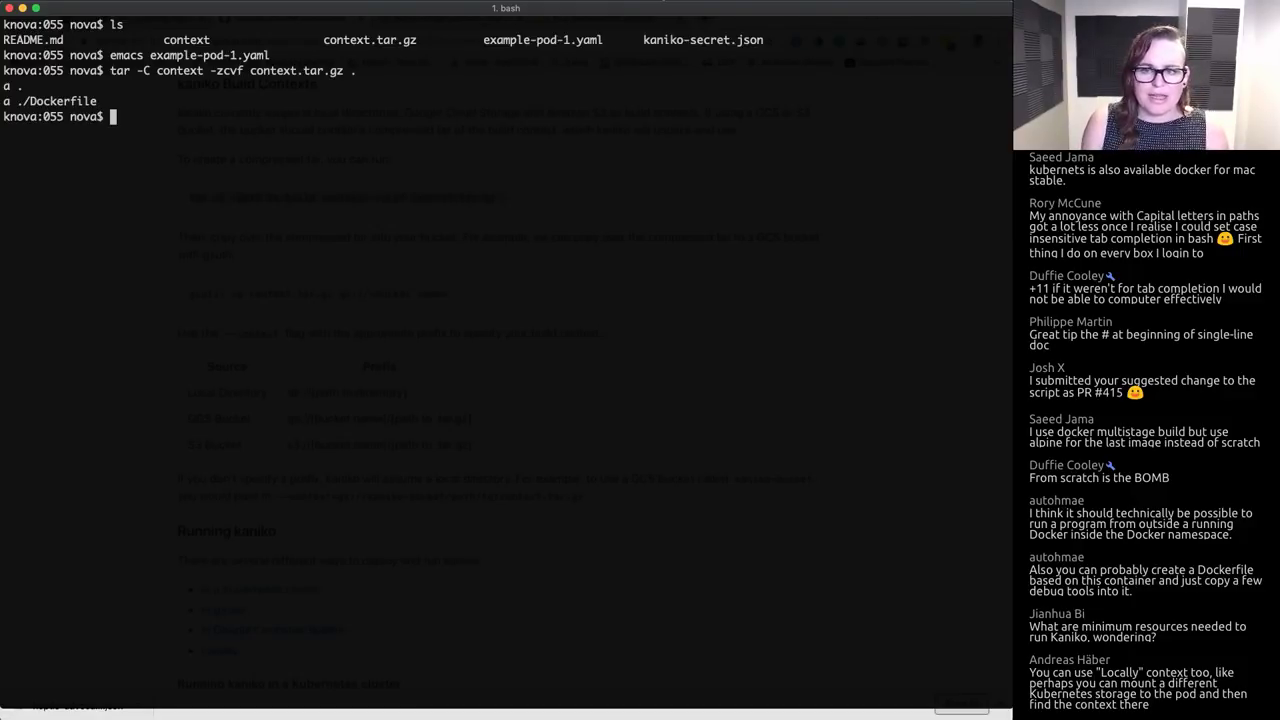
Step: List the files to confirm context.tar.gz exists, then clear the terminal
type("ls")
key("Return")
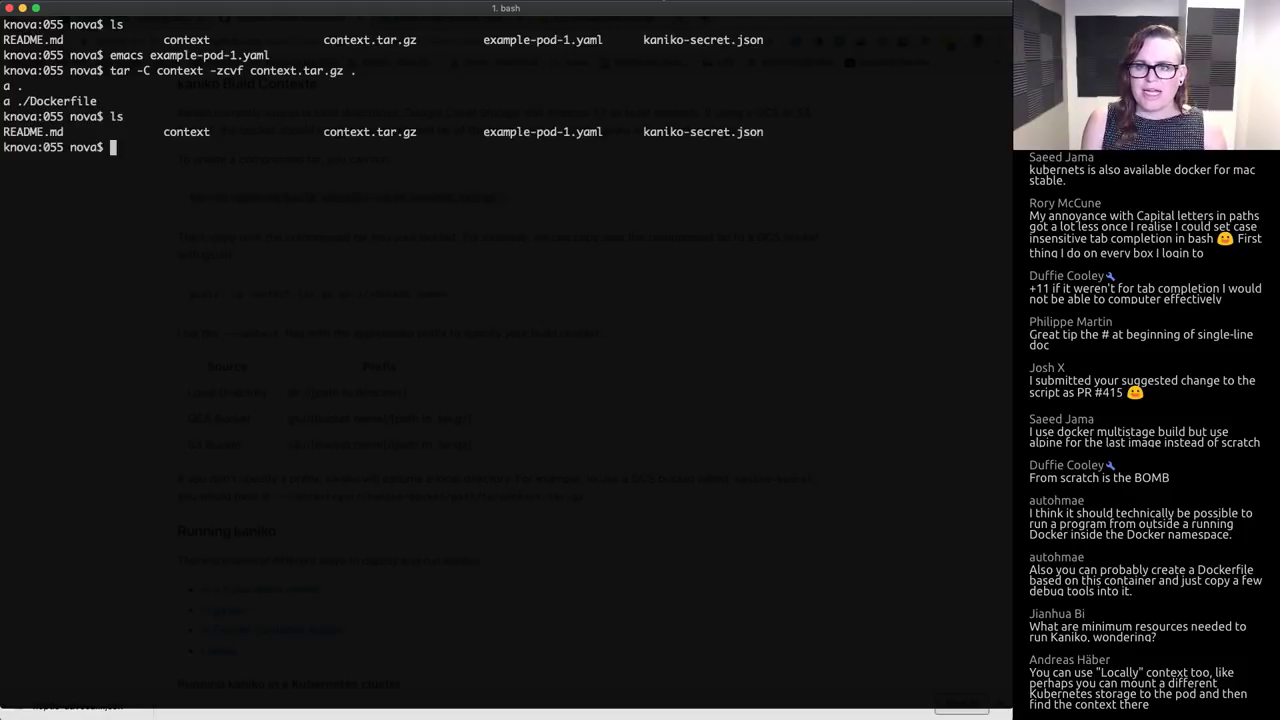
double_click(362, 131)
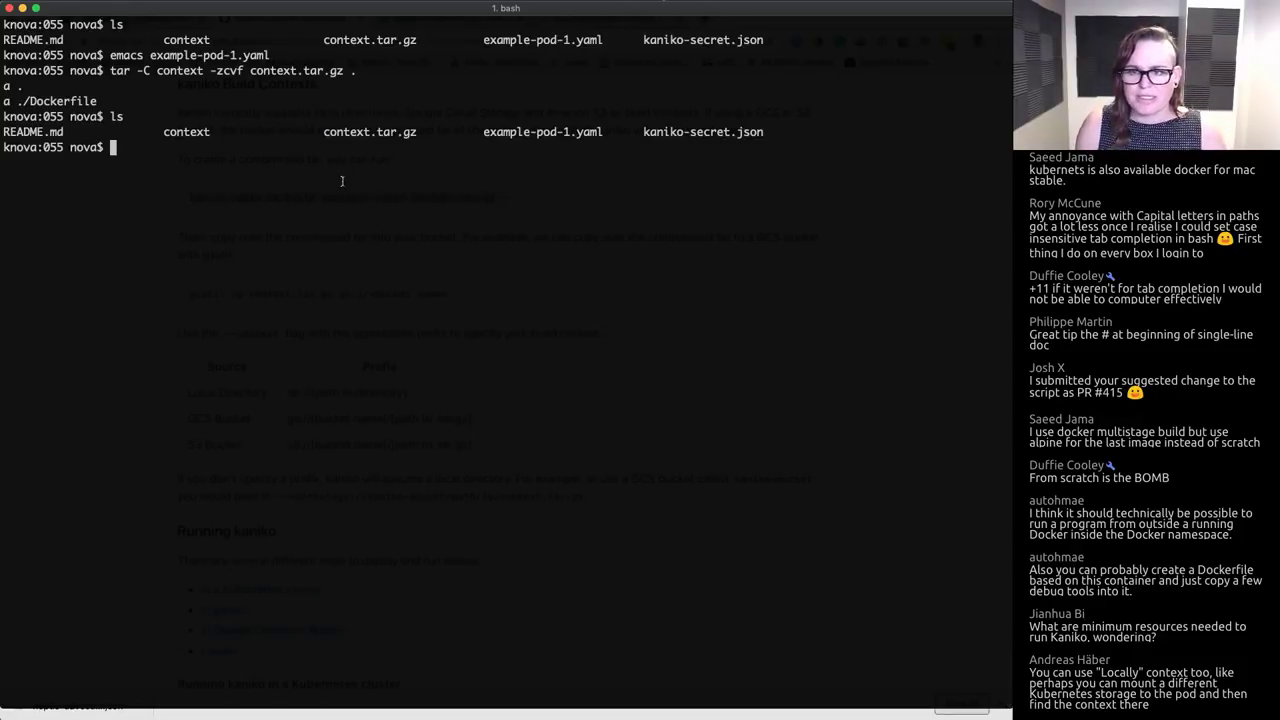
key("ctrl+l")
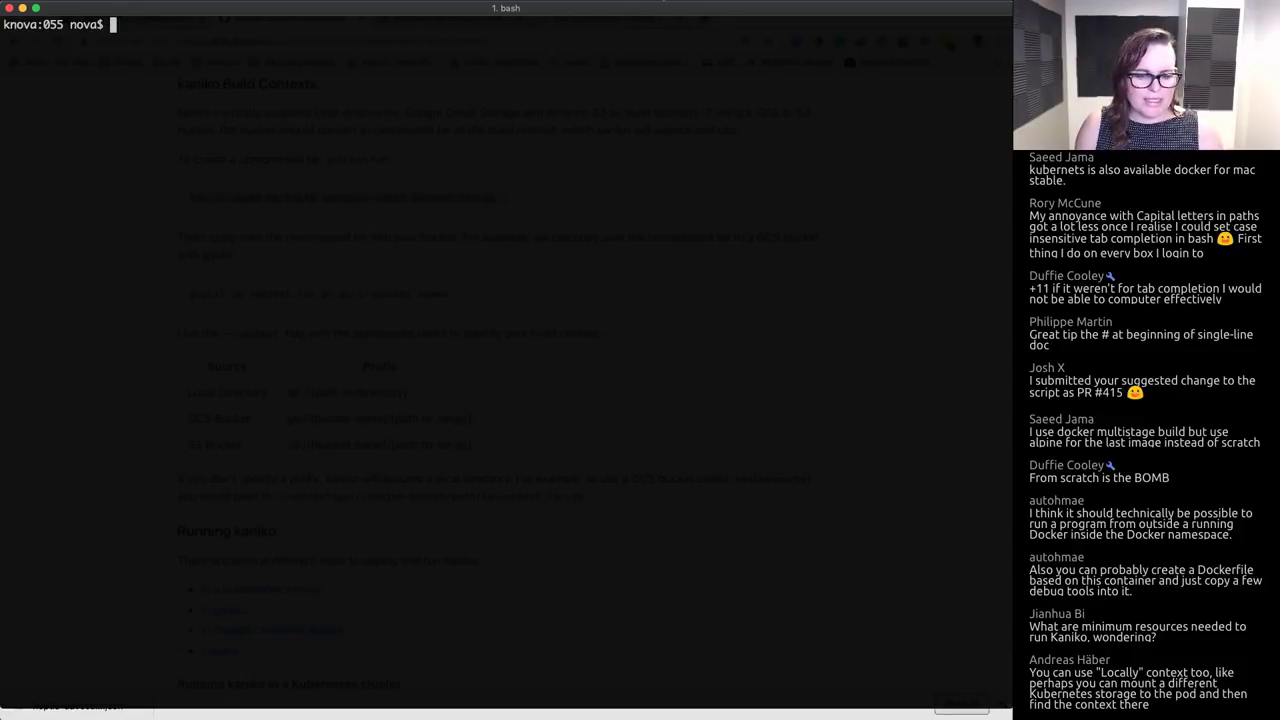
key("super+Tab")
Step: Copy 'gsutil cp context.tar.gz gs://' from the README and paste it at the terminal prompt
double_click(208, 294)
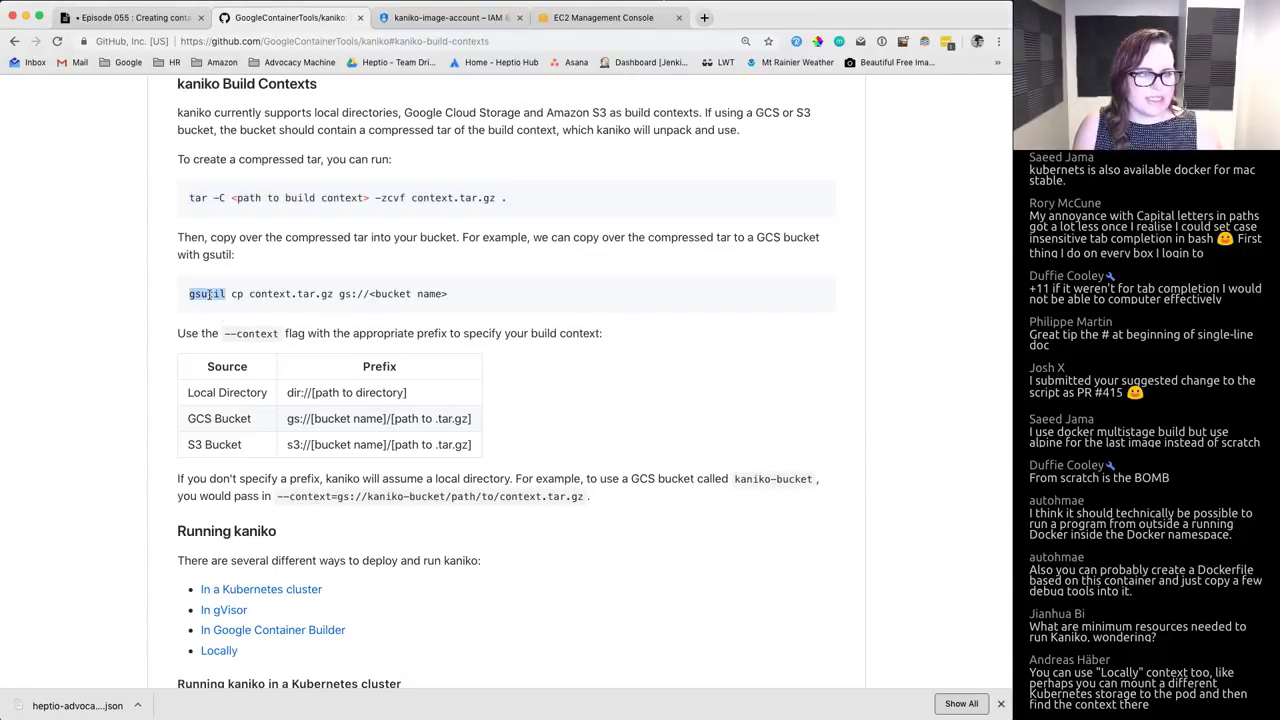
triple_click(208, 294)
left_click(208, 294)
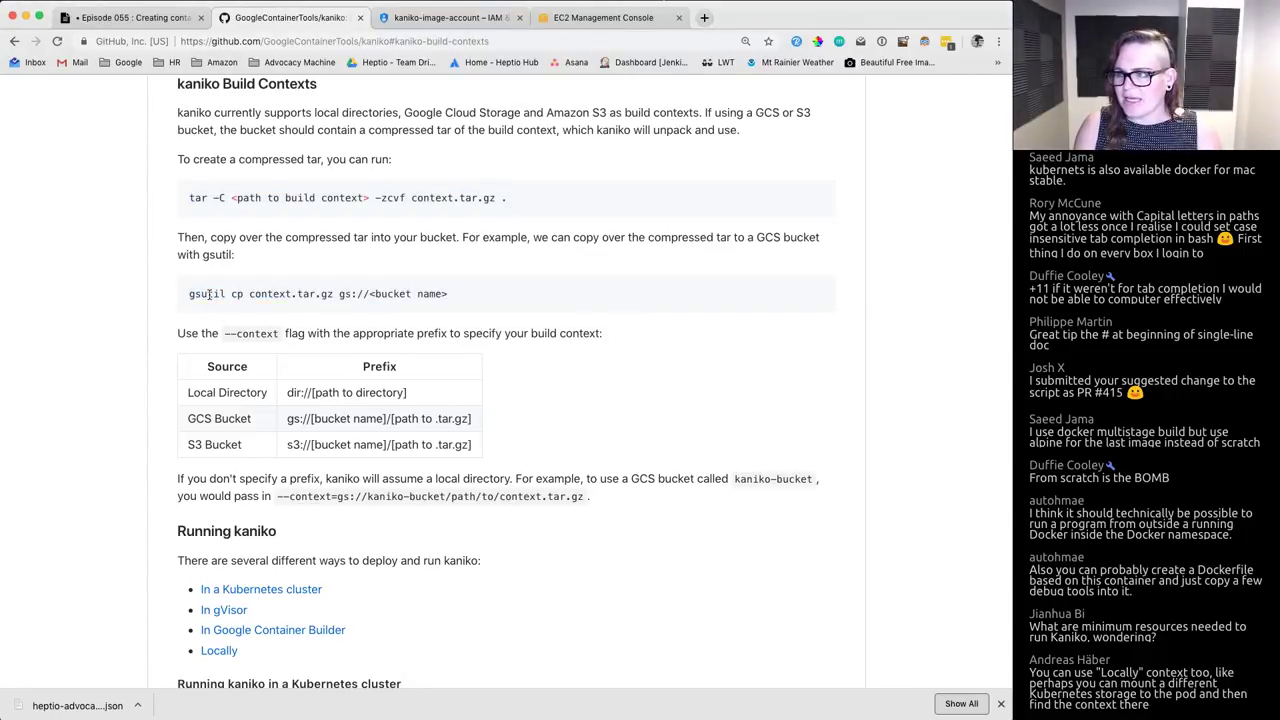
left_click_drag(188, 296, 371, 294)
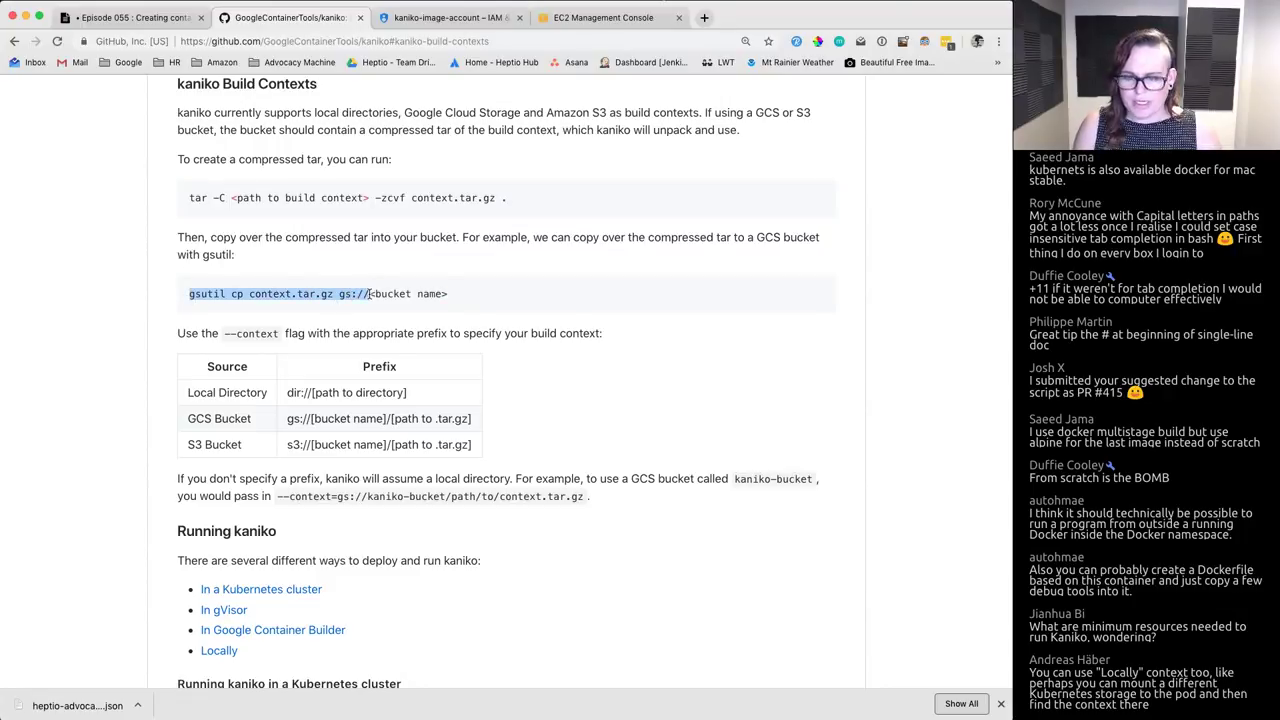
key("super+c")
key("alt+space")
key("super+v")
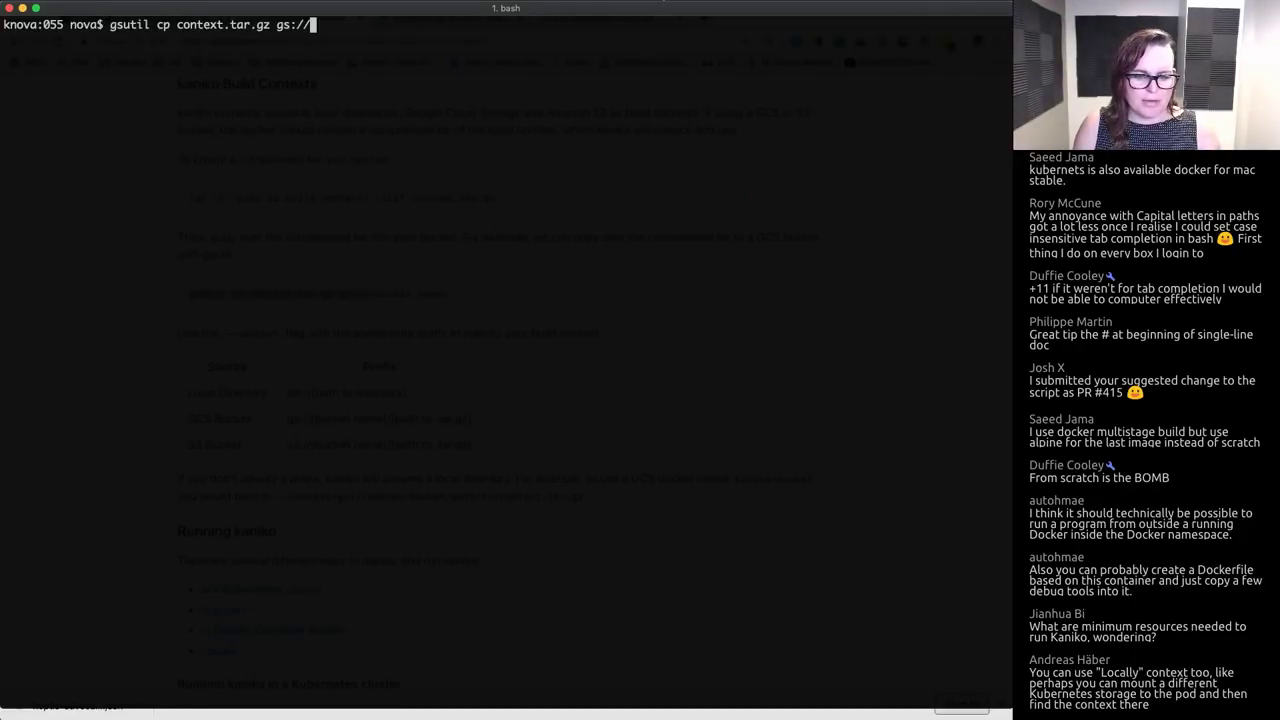
key("alt+space")
Step: Search for 'bucket' in the Cloud Console service account page
left_click(476, 18)
left_click(486, 90)
type("bucket")
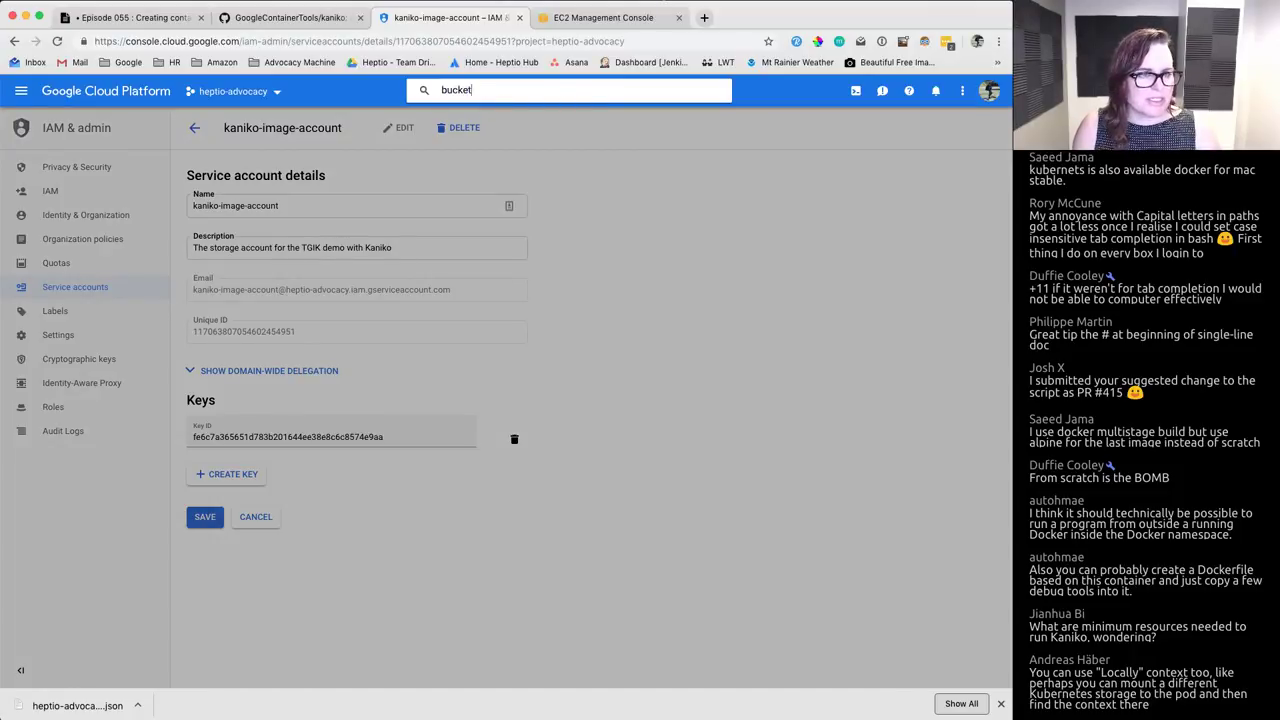
Step: Search 'bucket' again and open Cloud Storage to view existing buckets like krisnova-tgik
left_click(489, 152)
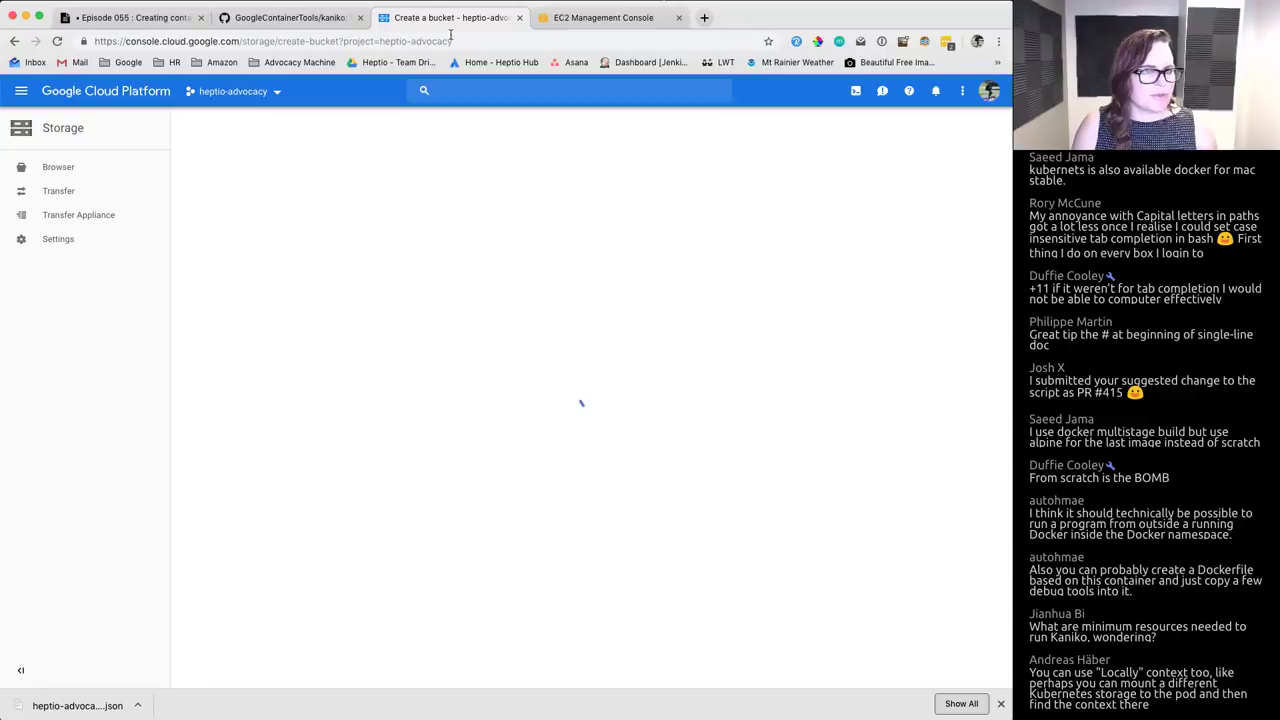
left_click(528, 90)
type("bucket")
left_click(471, 125)
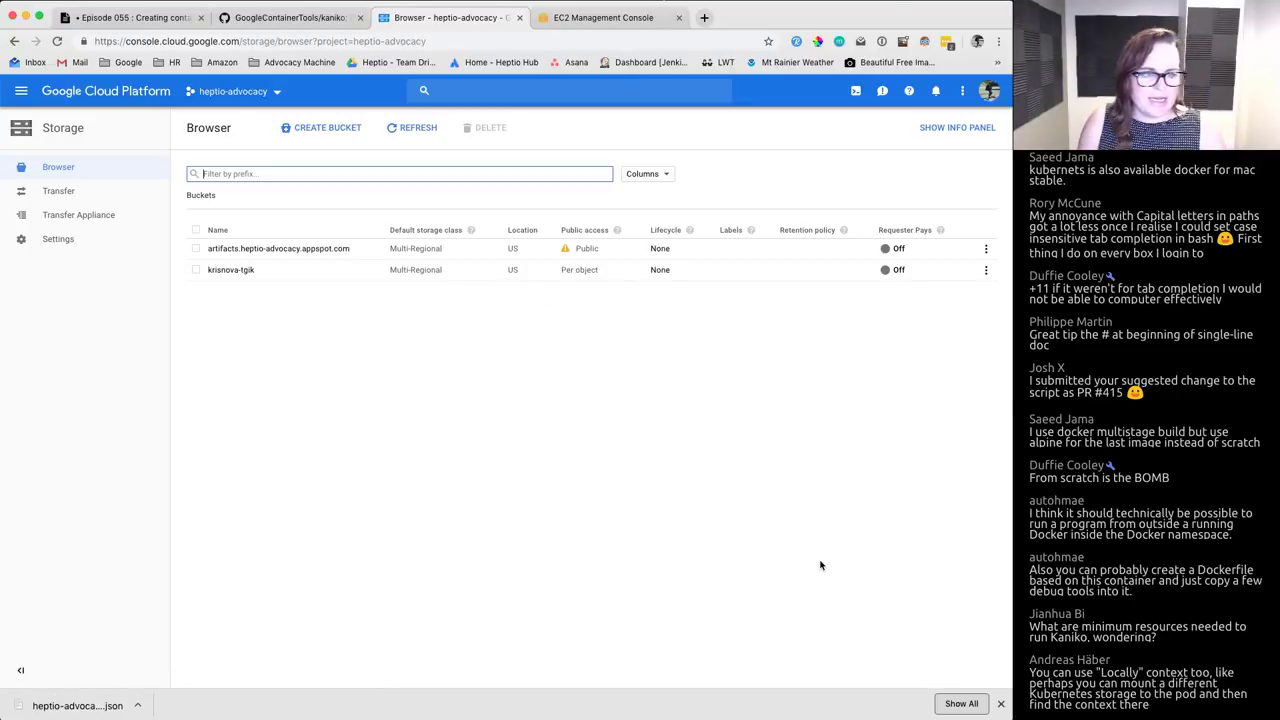
key("slash")
Step: Finish the command as gsutil cp context.tar.gz gs://krisnova-tgik and run the upload
key("alt+space")
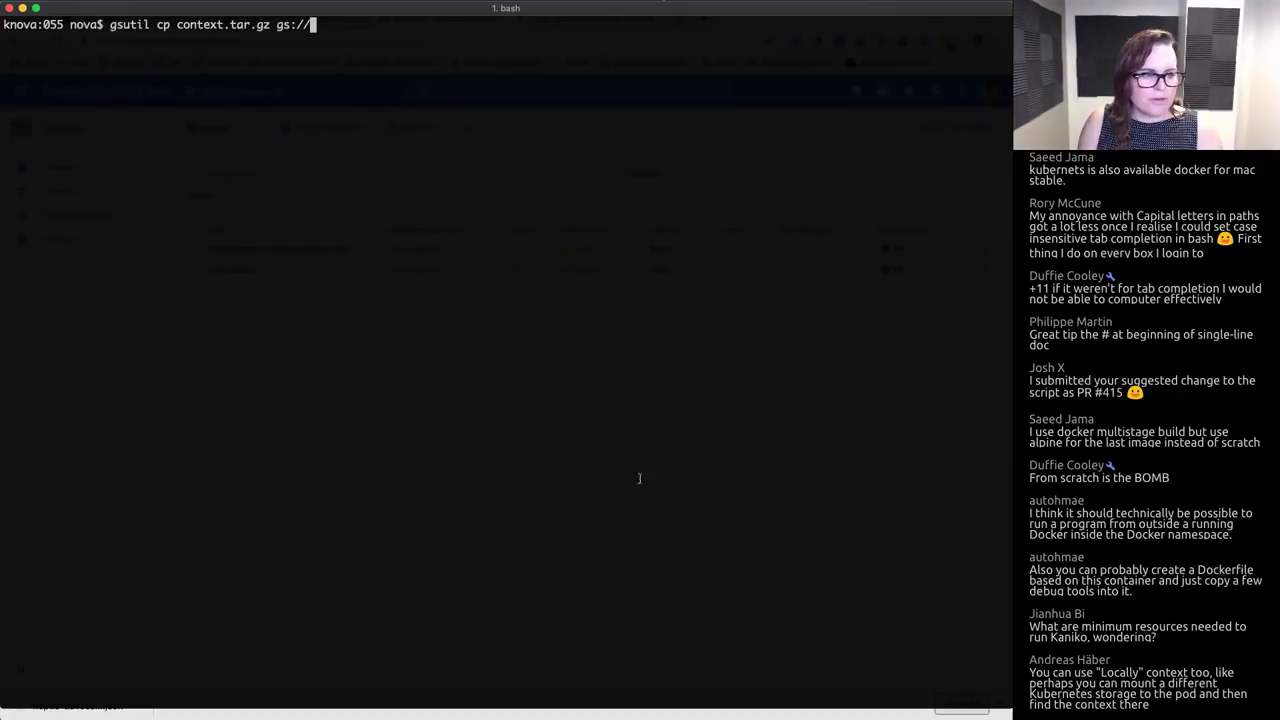
type("krisnova-tgik")
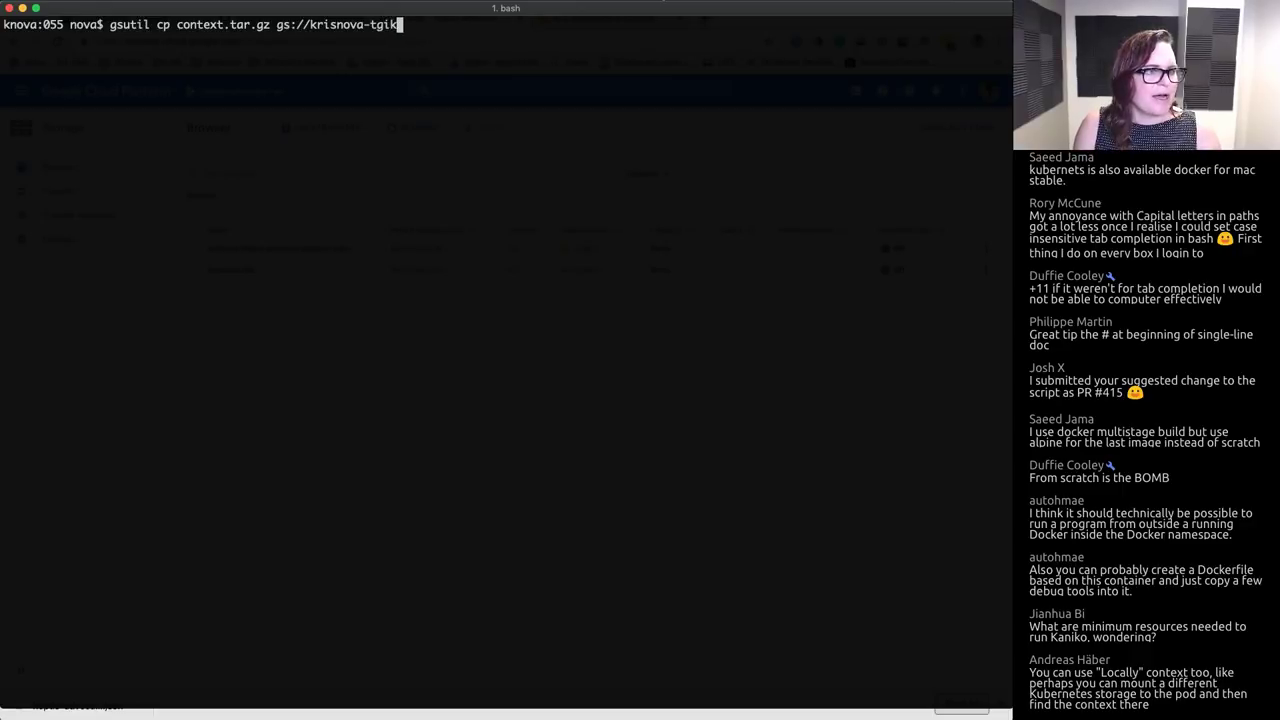
key("Return")
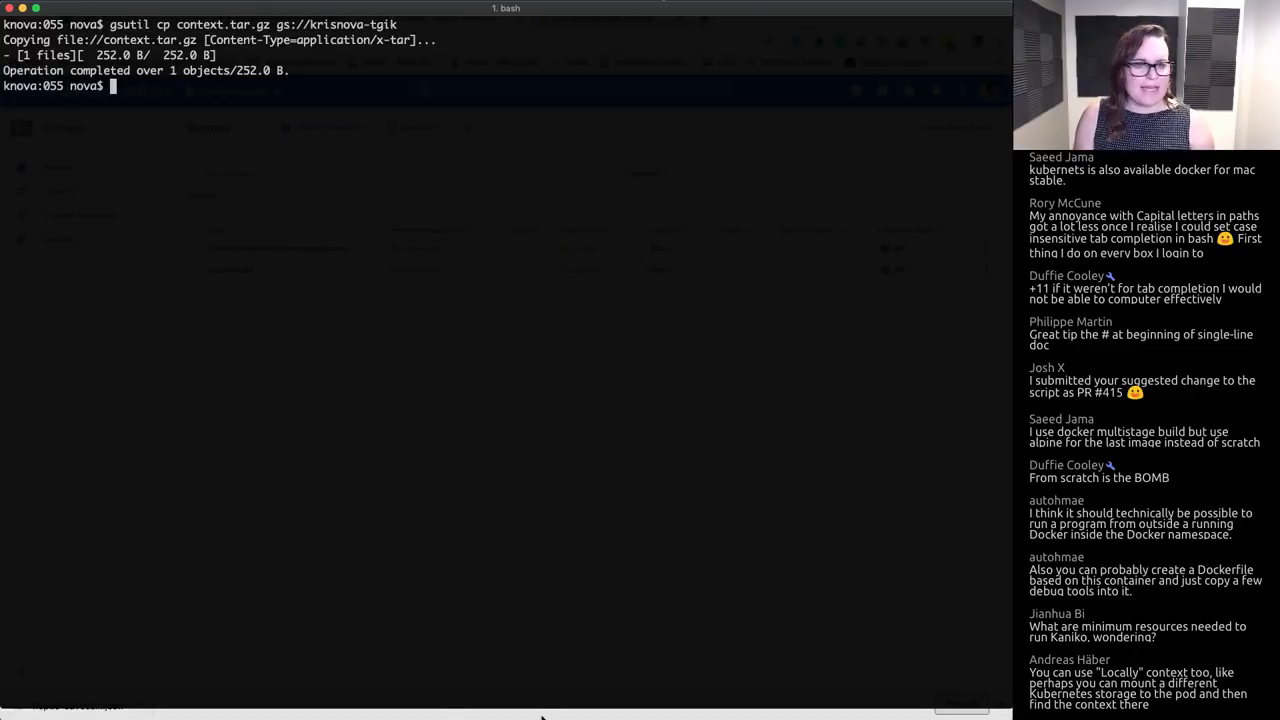
key("super+Tab")
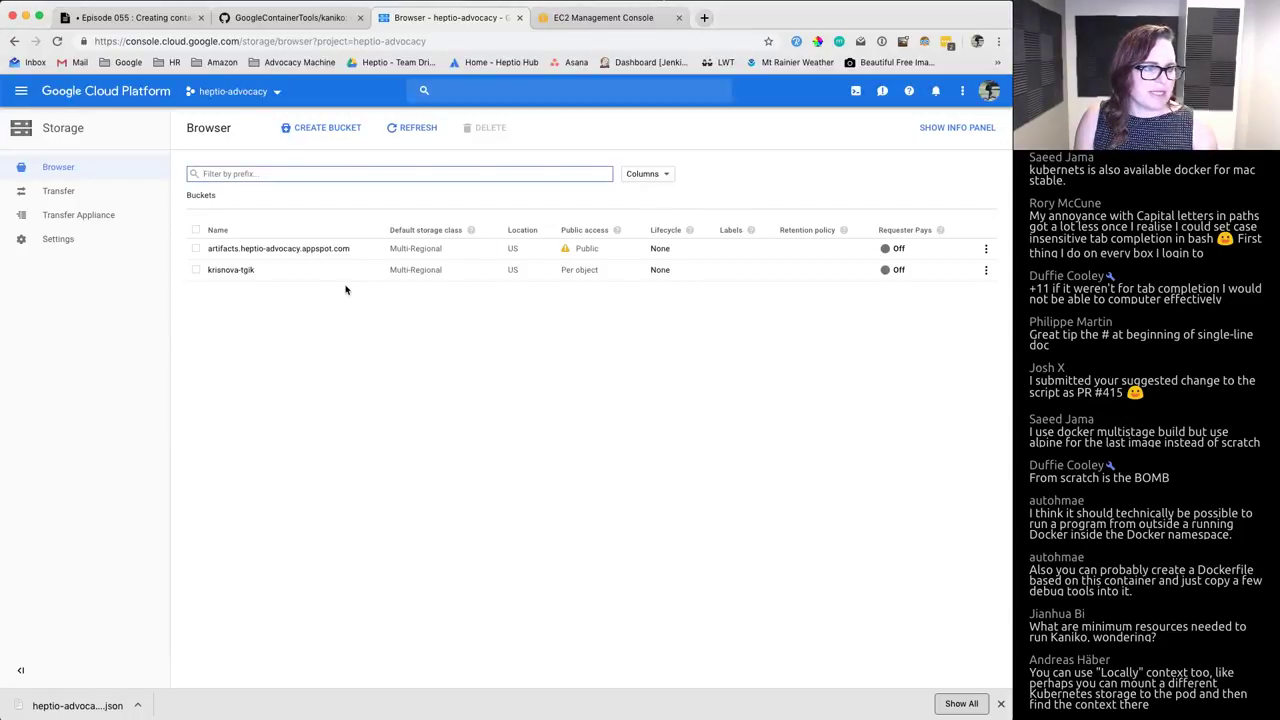
Step: Open the krisnova-tgik bucket and download the 252 B context.tar.gz object
left_click(222, 272)
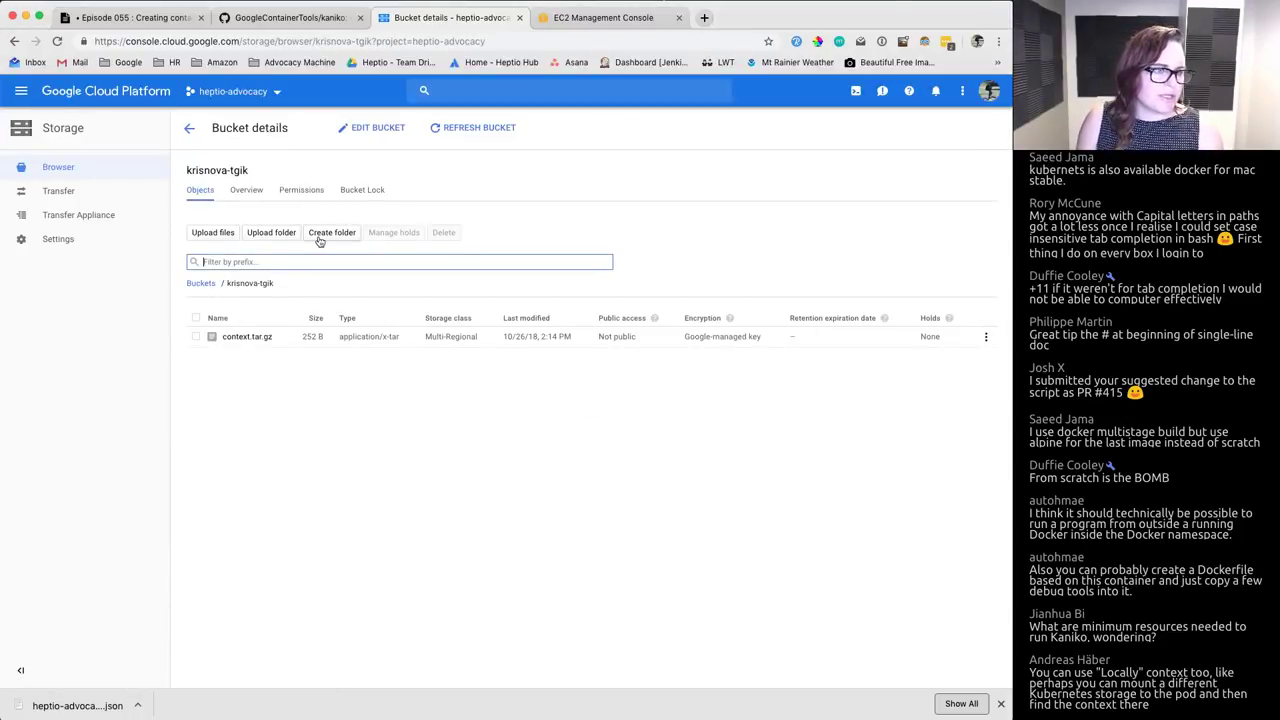
left_click(250, 338)
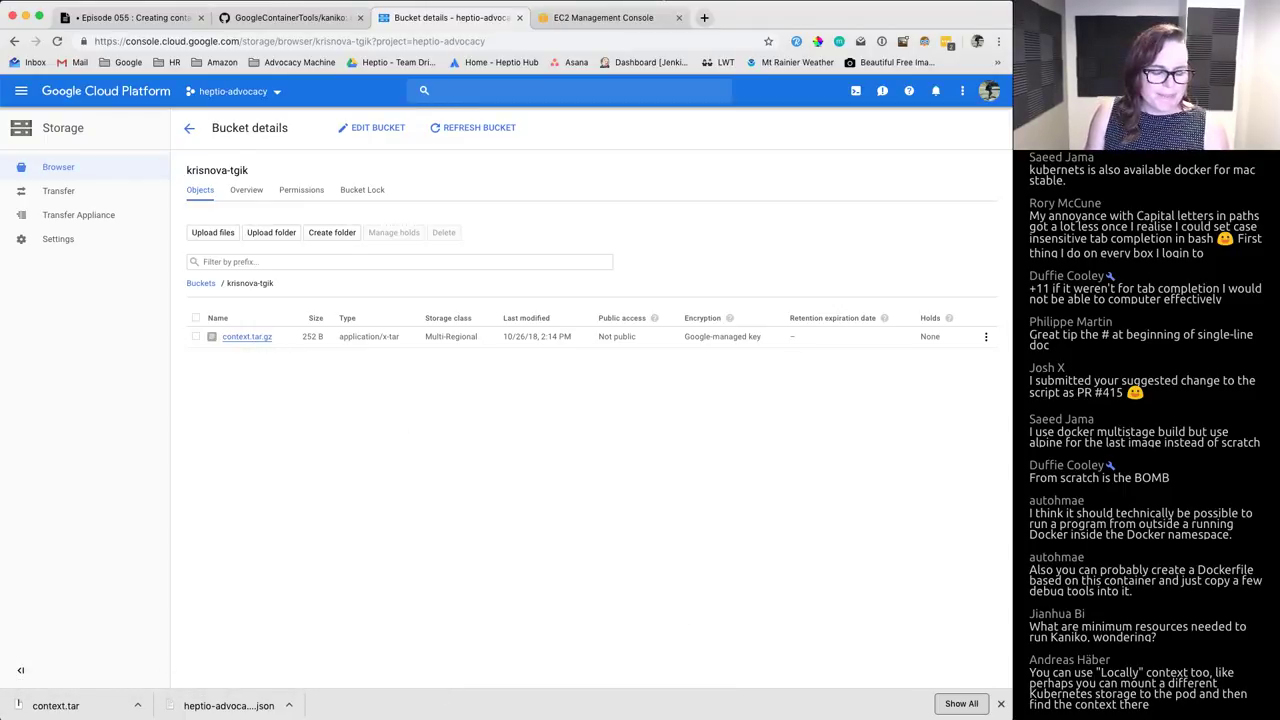
key("super+Tab")
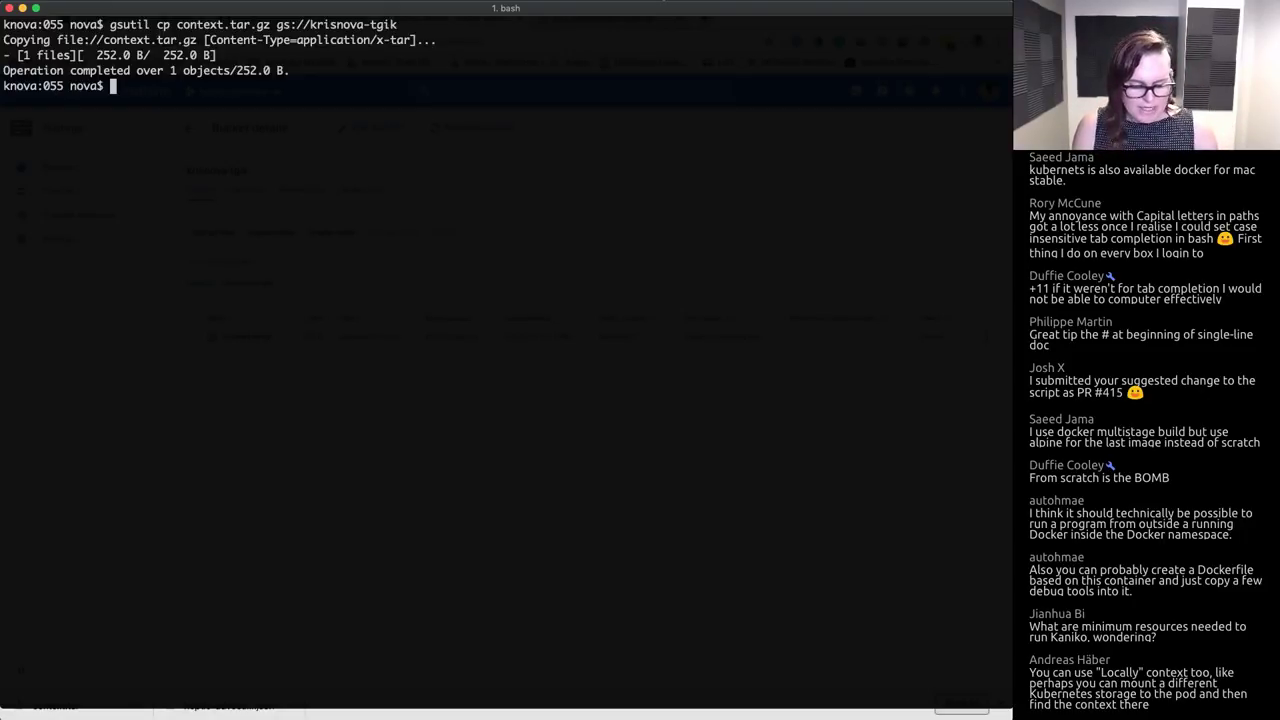
Step: Reopen example-pod-1.yaml in Emacs and review the gs://krisnova-tgik context and destination lines
key("ctrl+l")
key("ctrl+r")
type("ema")
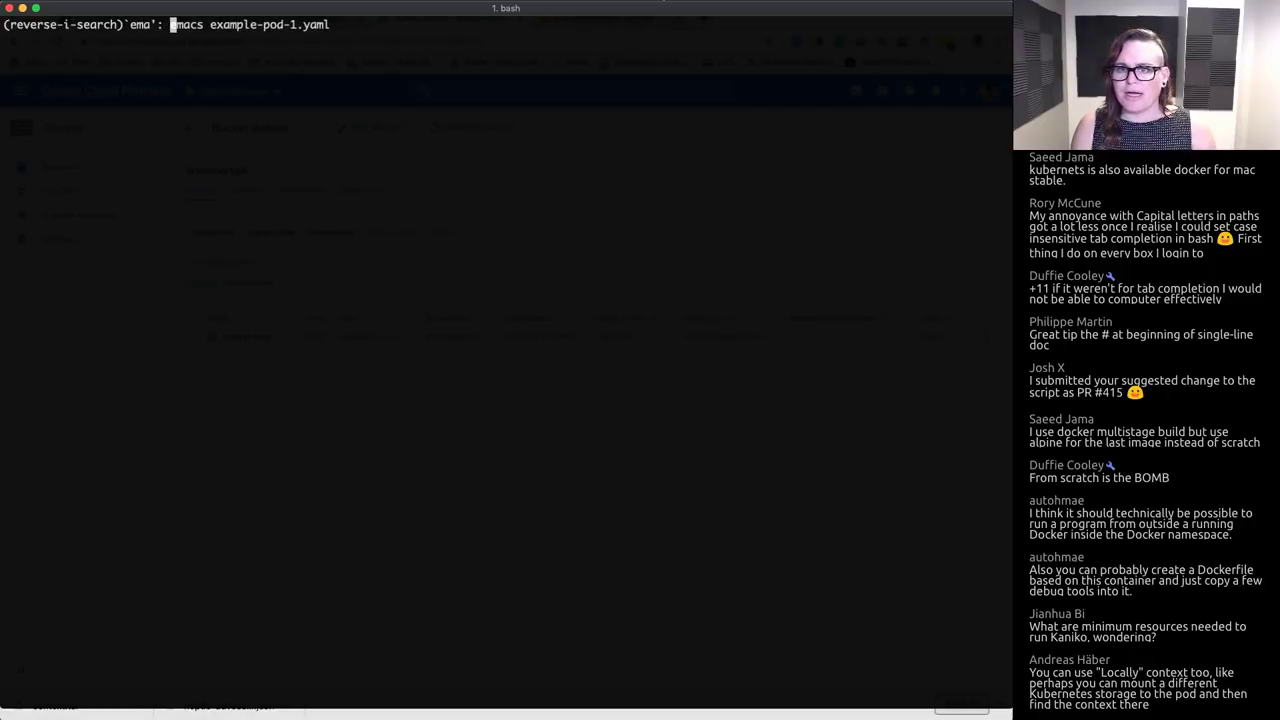
key("Return")
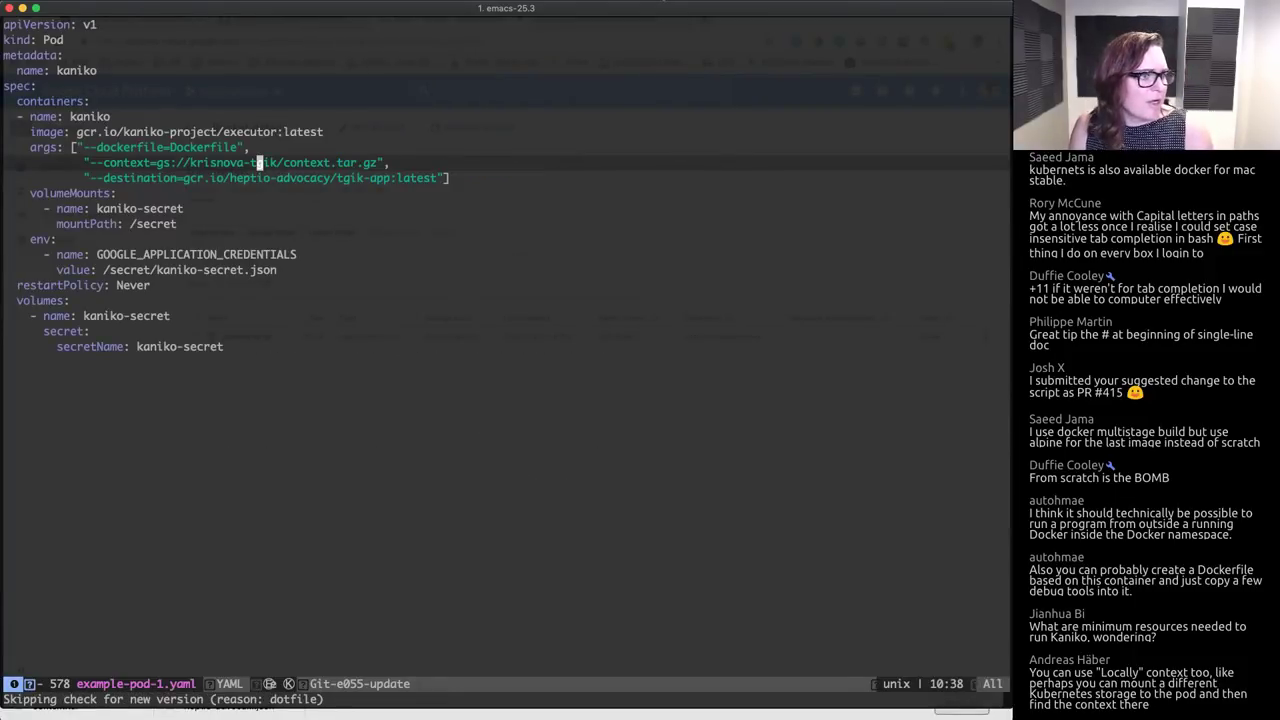
key("Up")
key("Left")
key("Left")
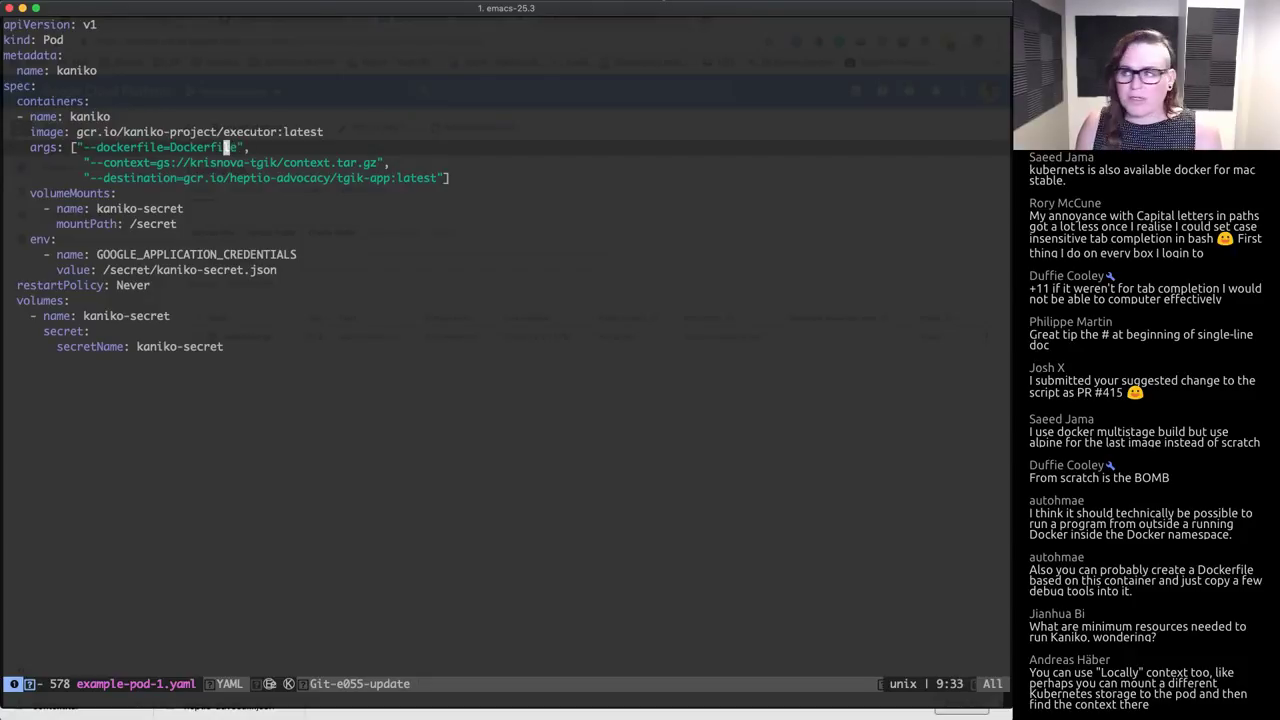
key("Down")
key("Left")
key("Left")
key("Left")
key("Left")
key("Left")
key("Left")
key("Left")
key("Left")
key("Right")
key("Right")
key("Right")
key("Right")
key("Right")
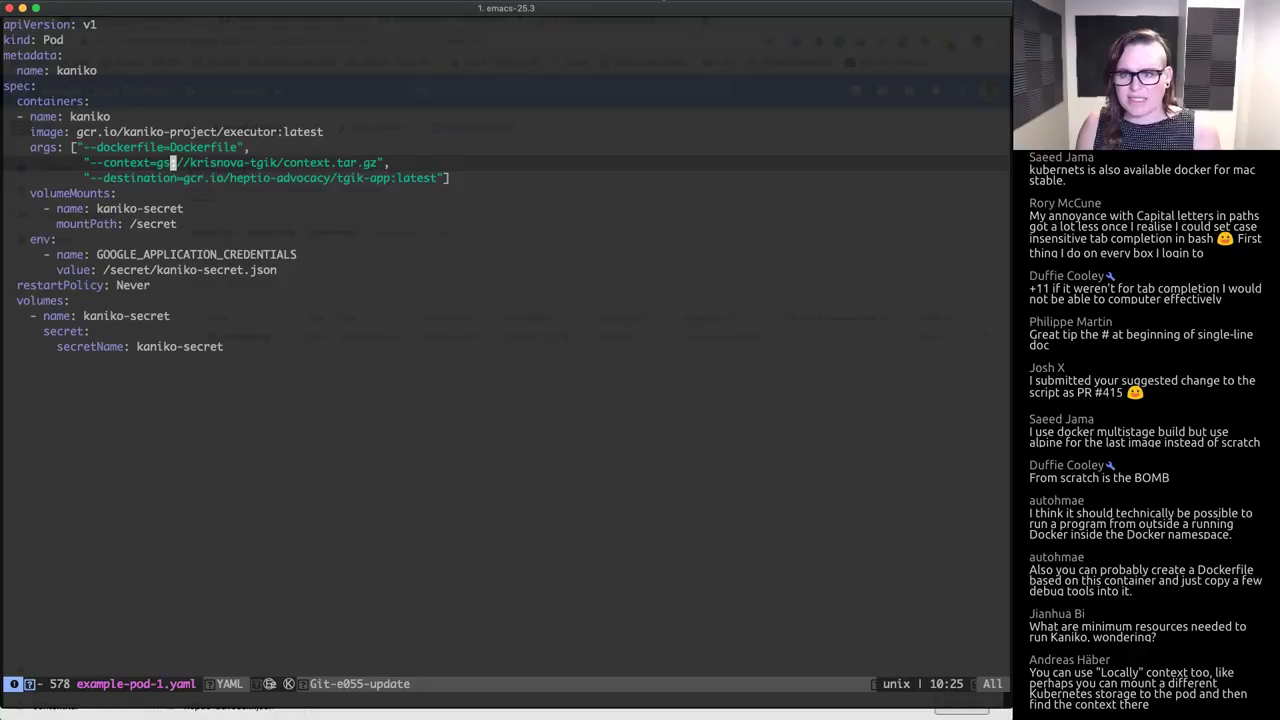
key("Right")
key("Right")
key("Right")
key("Right")
key("Right")
key("Right")
key("Right")
key("Right")
key("Right")
key("Right")
key("Right")
key("Right")
key("Right")
key("Right")
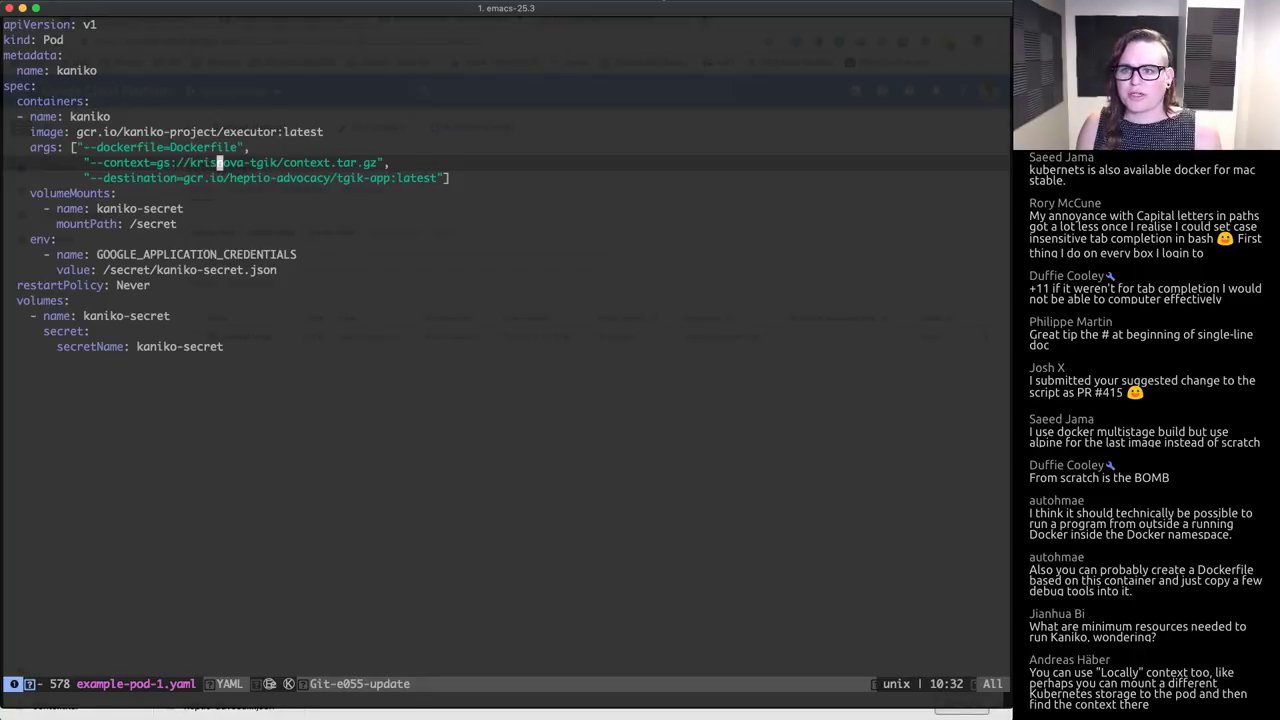
key("Right")
key("Right")
key("Right")
key("Right")
key("Right")
key("Right")
key("Right")
key("Right")
key("Right")
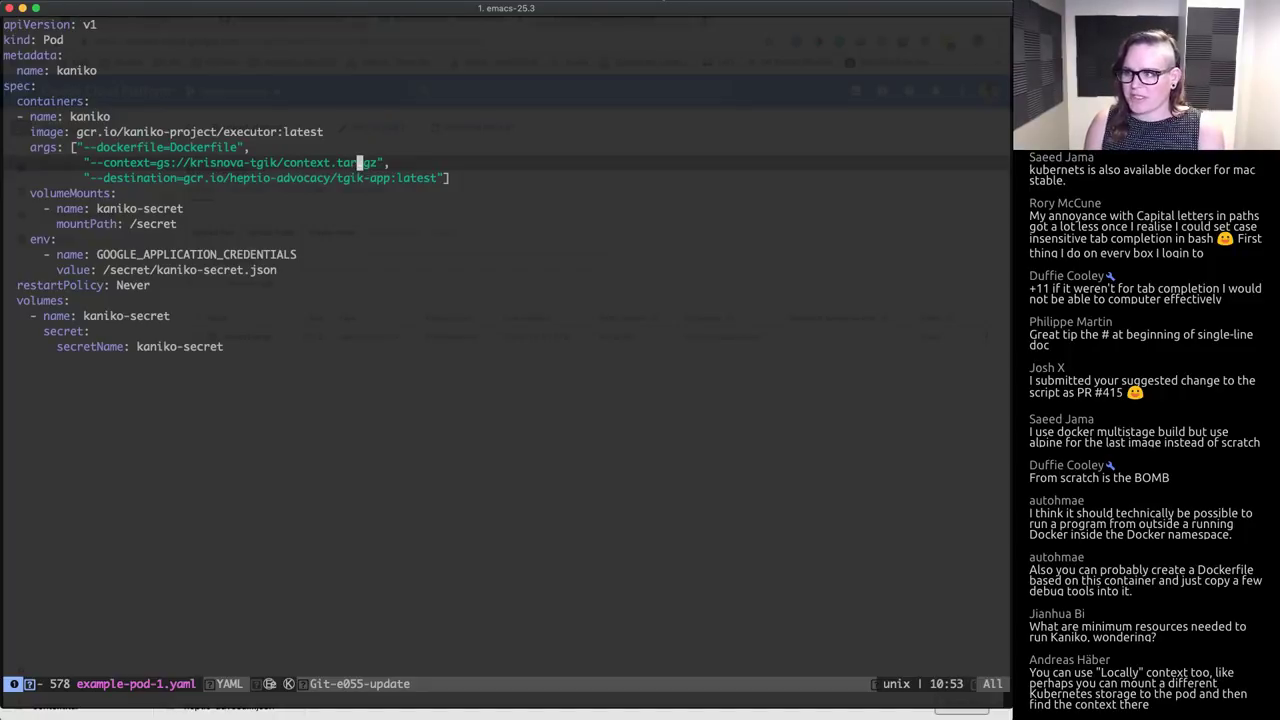
key("Down")
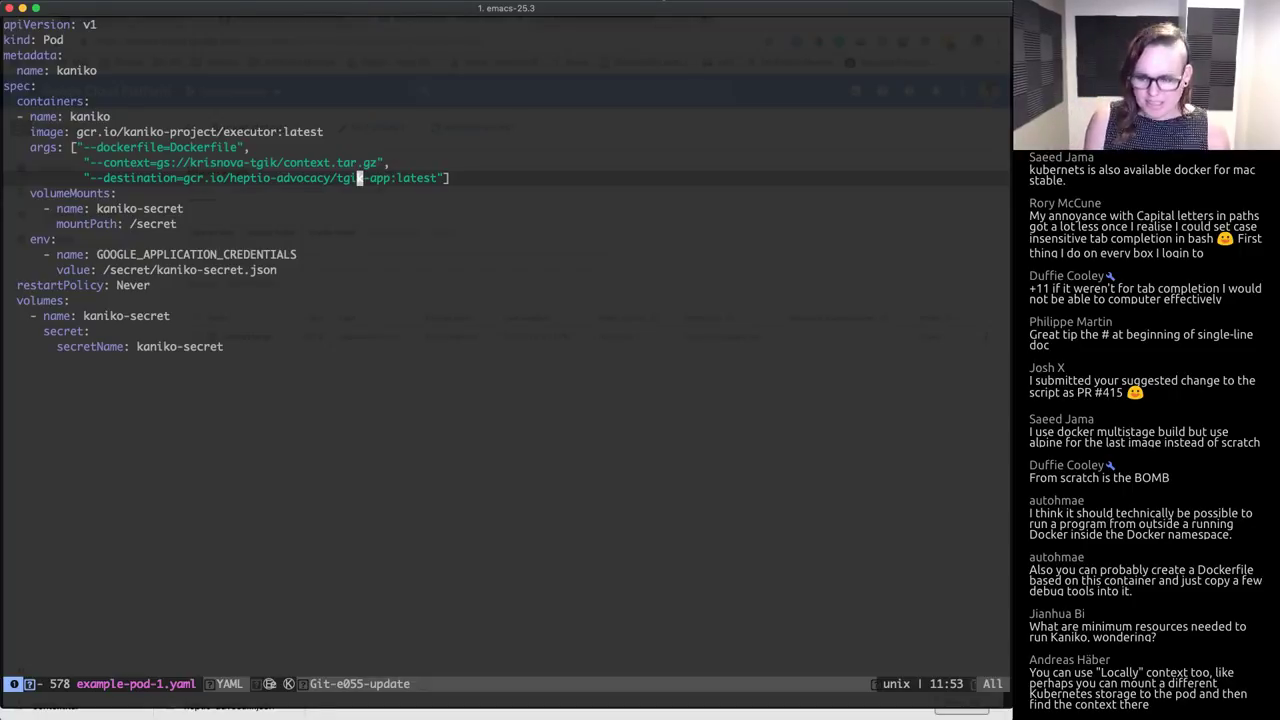
key("Down")
key("Down")
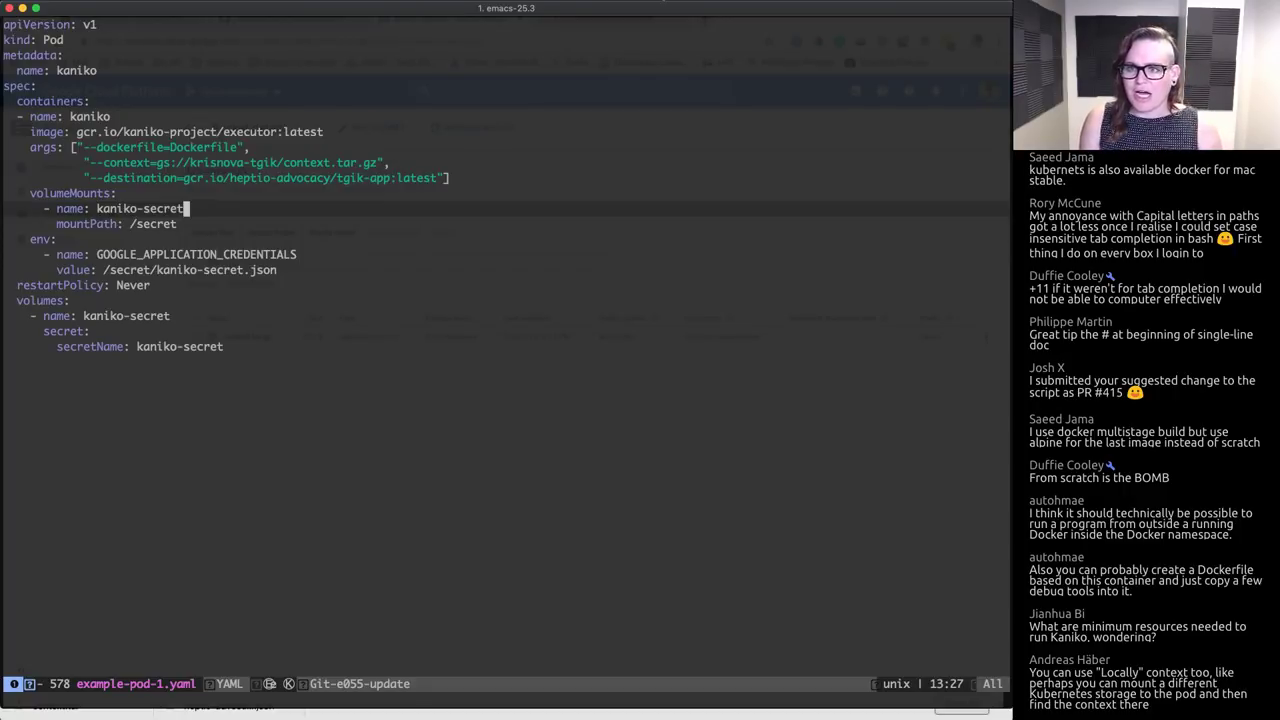
Step: Replace tgik-app with tgik-055 in the --destination image, then save and exit
key("Up")
key("Up")
key("alt+f")
key("alt+f")
key("alt+f")
key("alt+f")
key("alt+f")
key("Right")
key("Right")
key("Right")
key("Right")
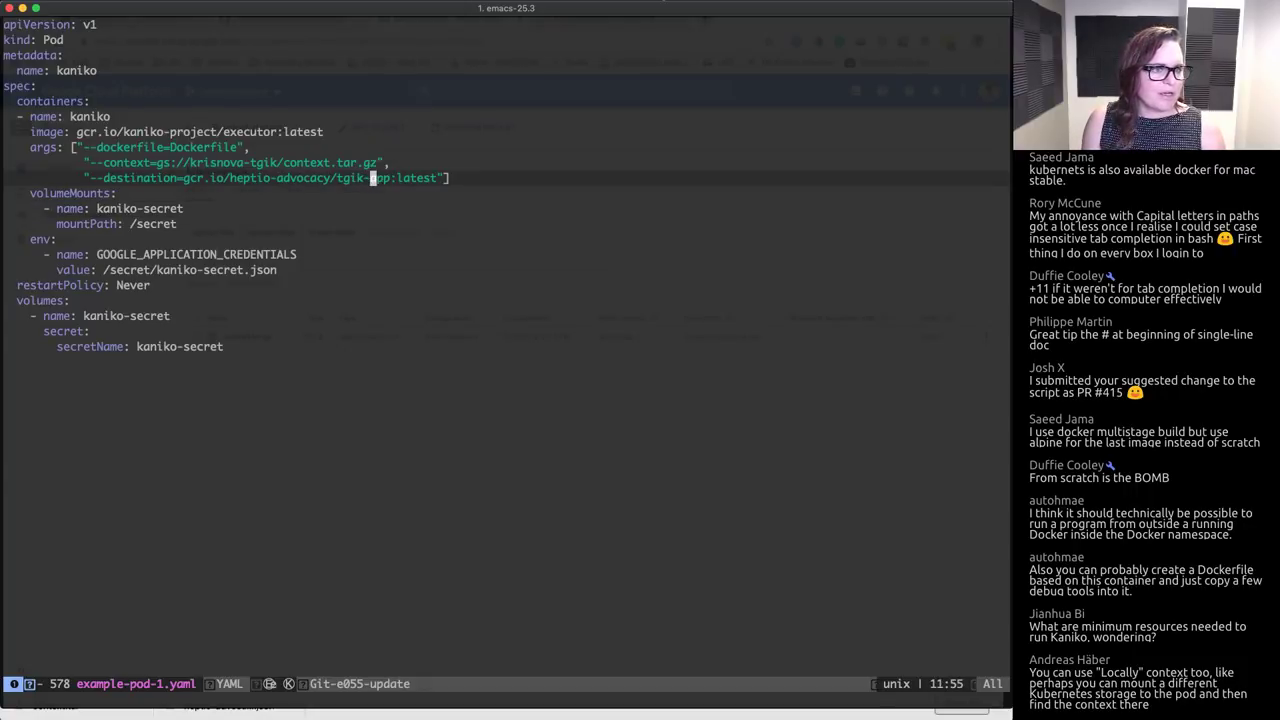
key("BackSpace")
key("BackSpace")
key("BackSpace")
key("BackSpace")
key("BackSpace")
key("BackSpace")
key("BackSpace")
key("BackSpace")
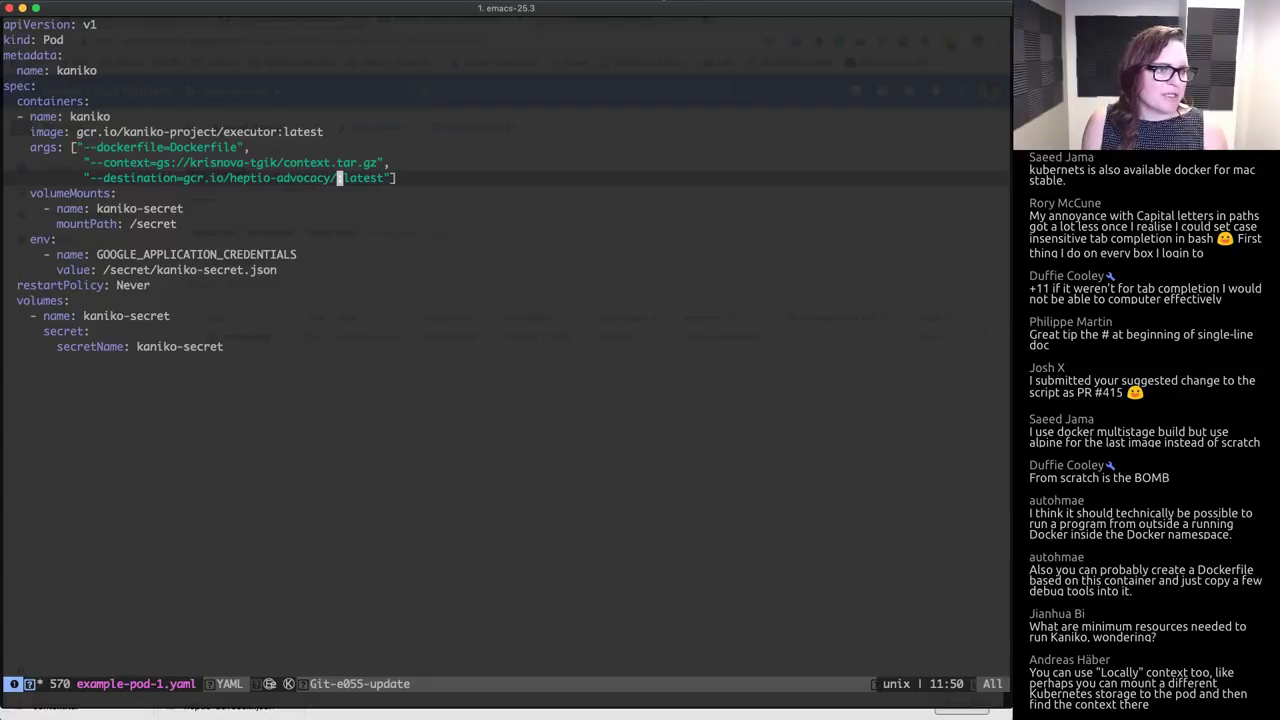
type("tgik-0")
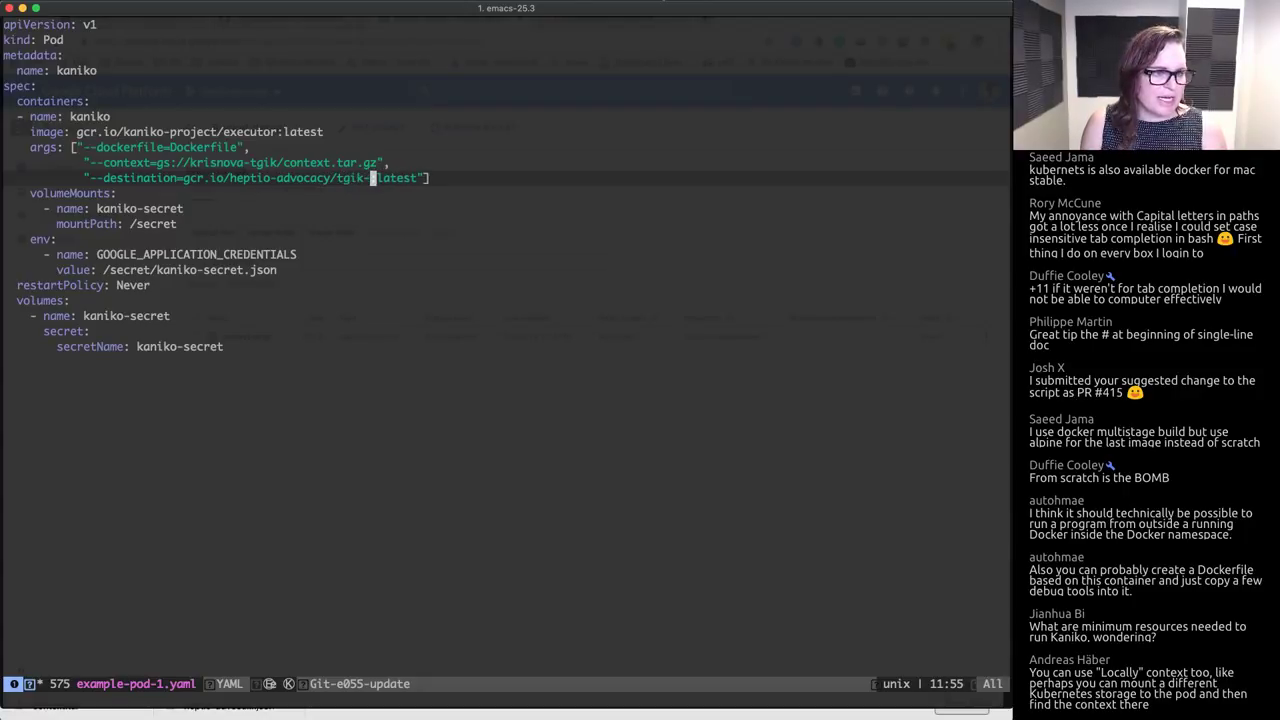
type("55")
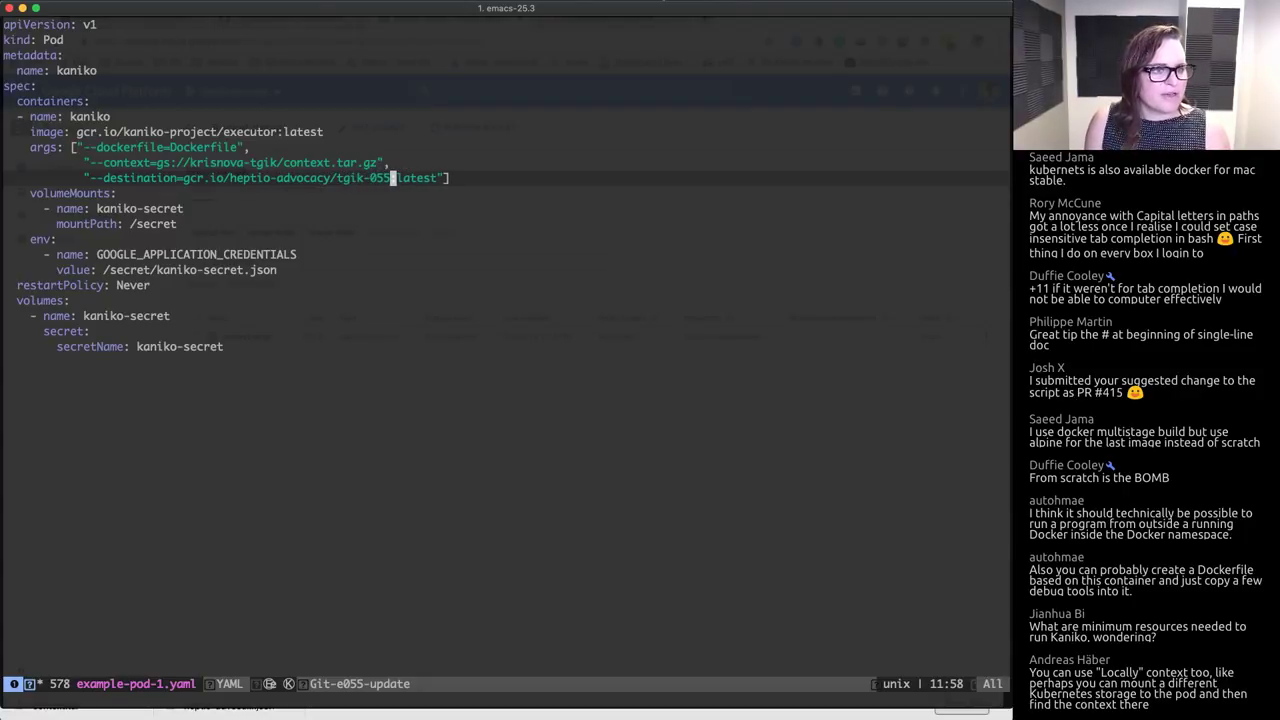
key("Down")
key("Down")
key("Down")
key("Down")
key("Down")
key("Down")
key("Down")
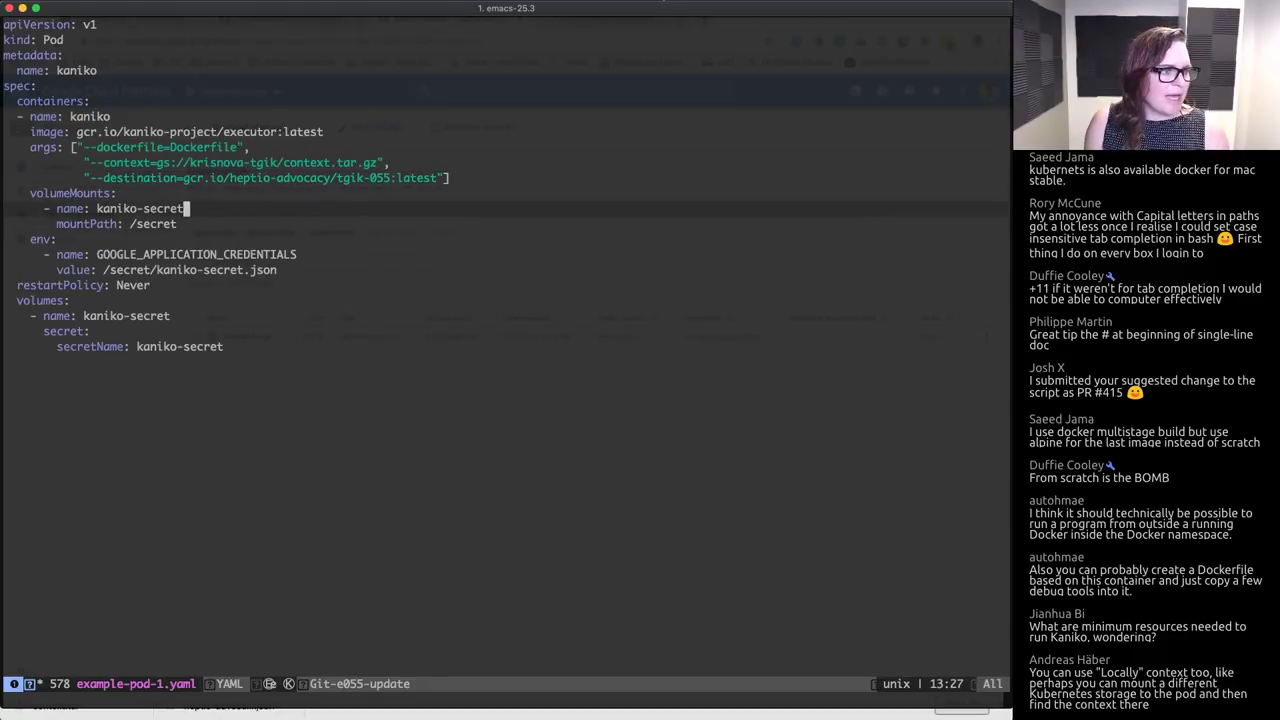
key("Down")
key("Down")
key("Down")
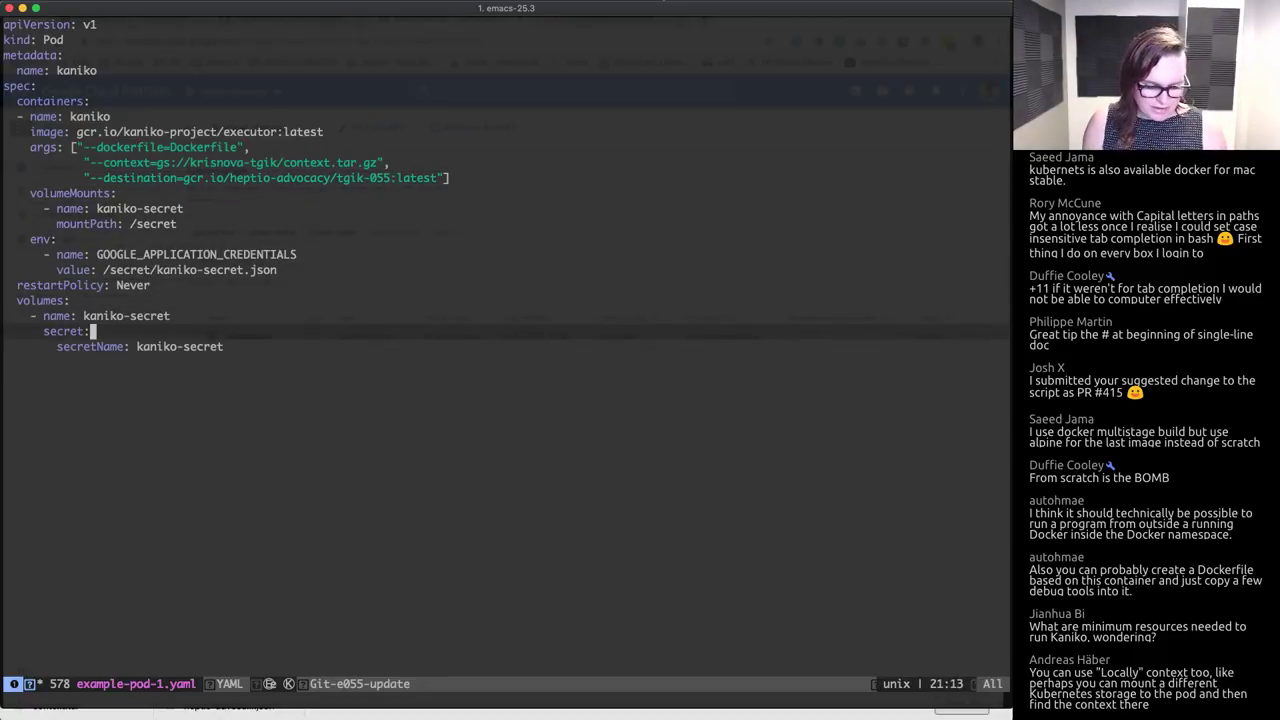
key("ctrl+x")
key("ctrl+s")
key("ctrl+x")
key("ctrl+c")
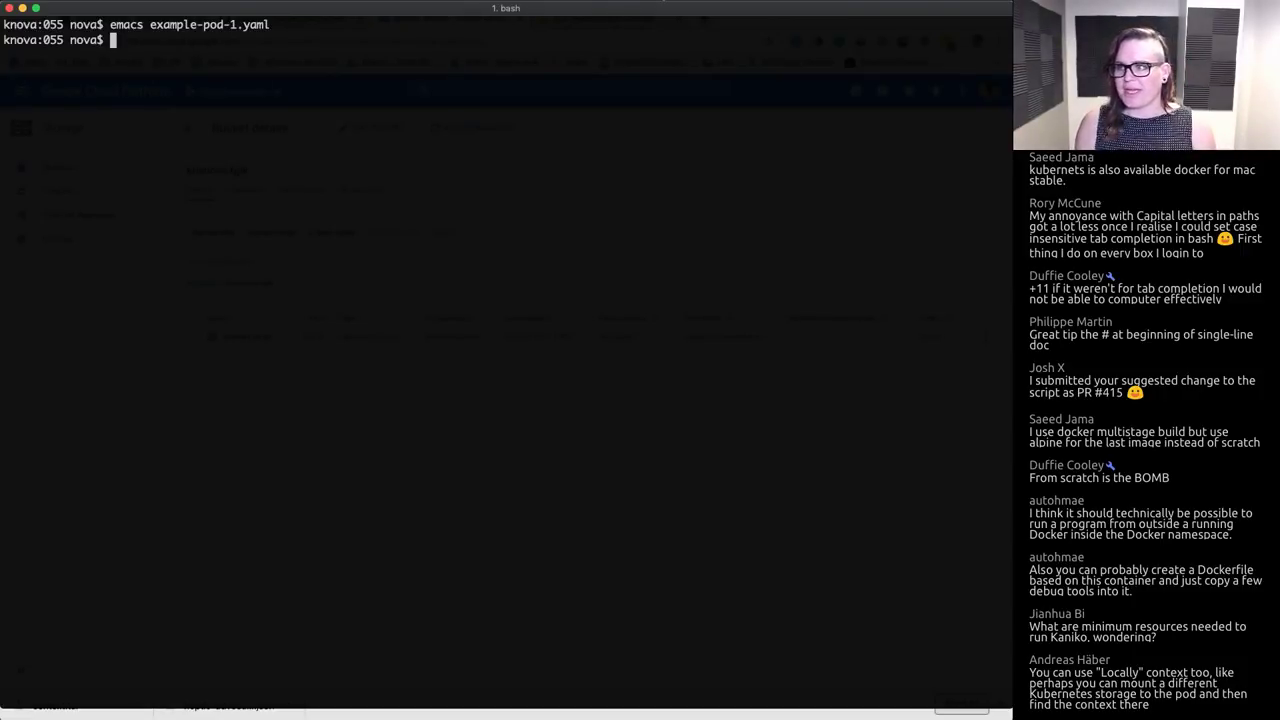
Step: Run k apply -f example-pod-1.yaml && klog kaniko -f, which is rejected as a forbidden pod update
type("kub")
key("BackSpace")
key("BackSpace")
type("apply -f e")
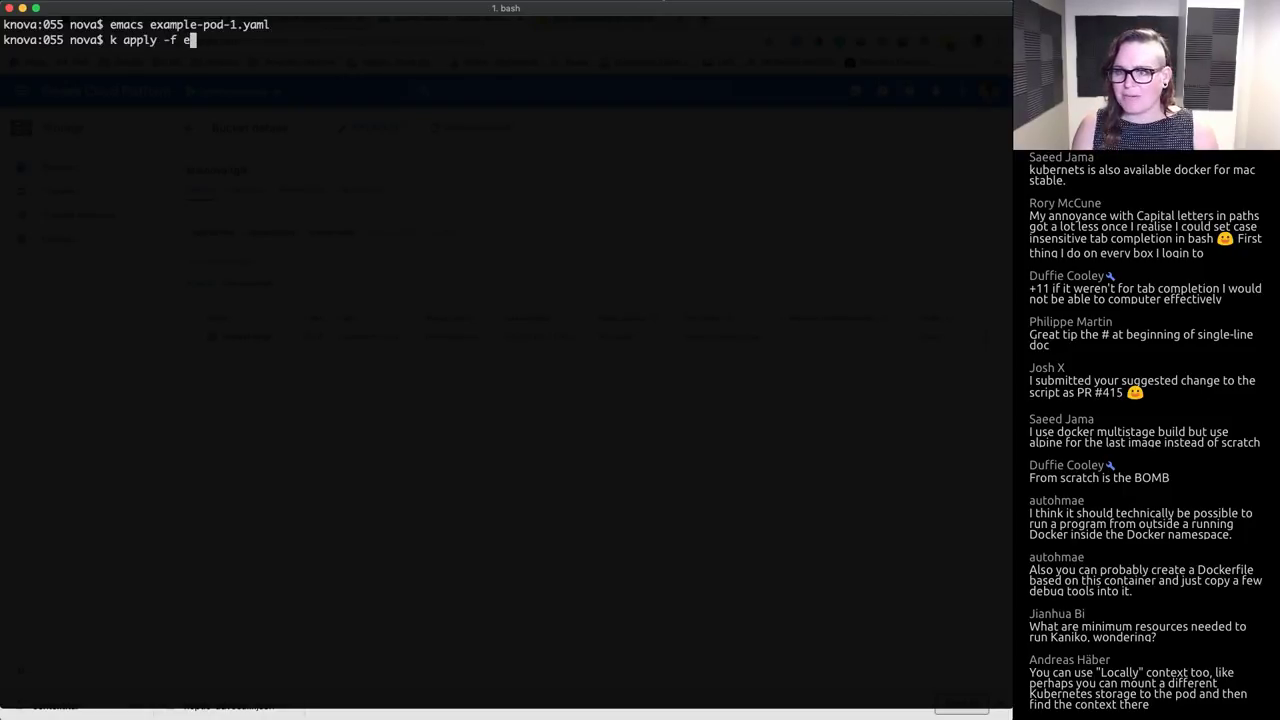
key("Tab")
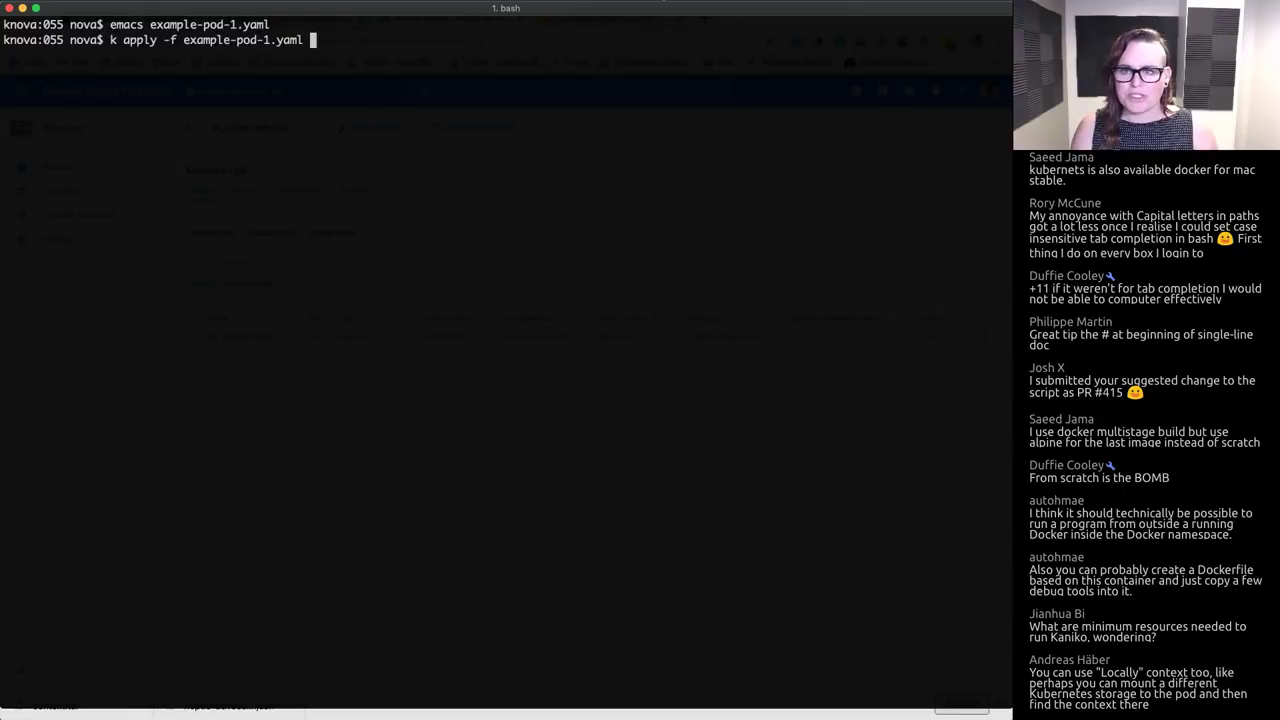
type("&& ")
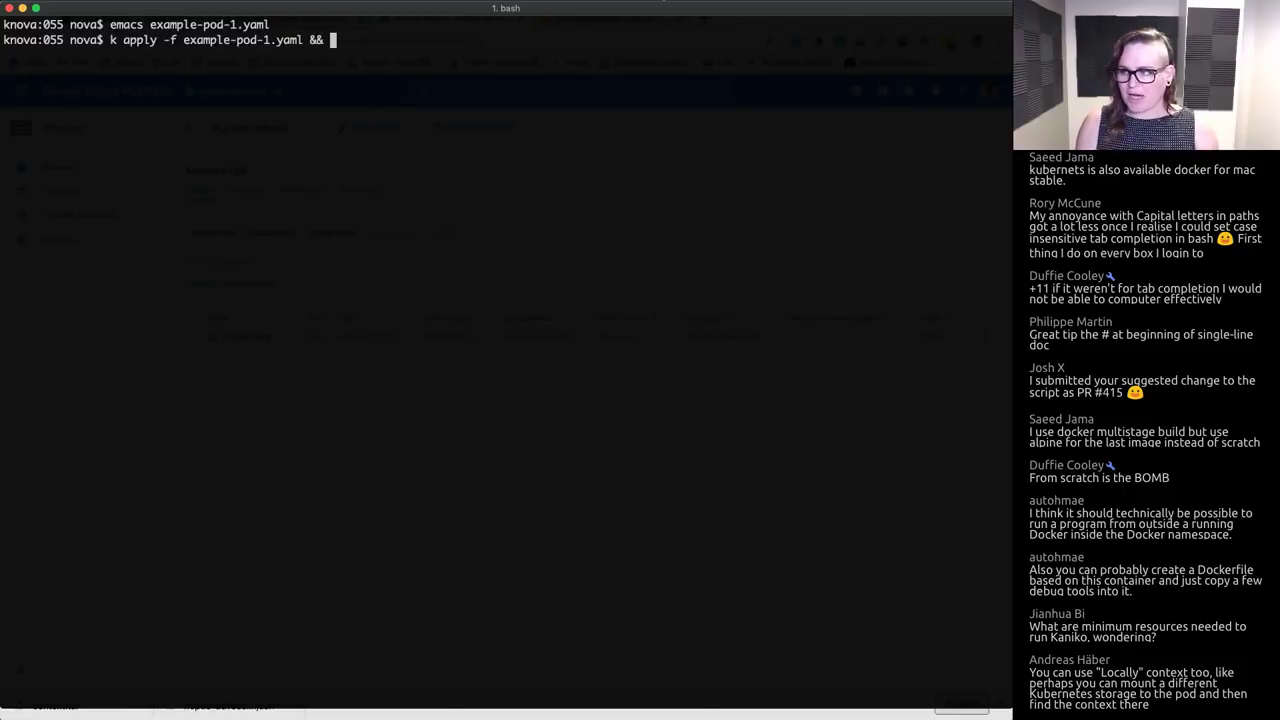
type("k get po")
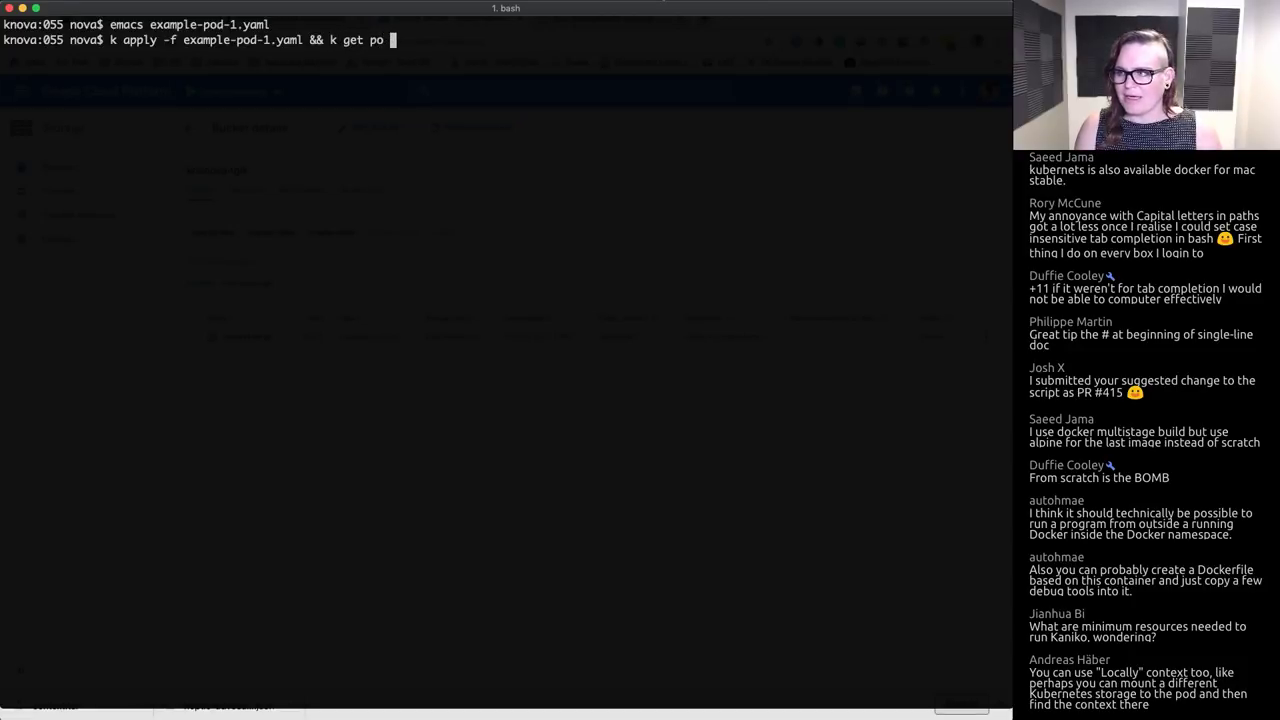
key("BackSpace")
key("BackSpace")
key("BackSpace")
key("BackSpace")
key("BackSpace")
key("BackSpace")
key("BackSpace")
key("BackSpace")
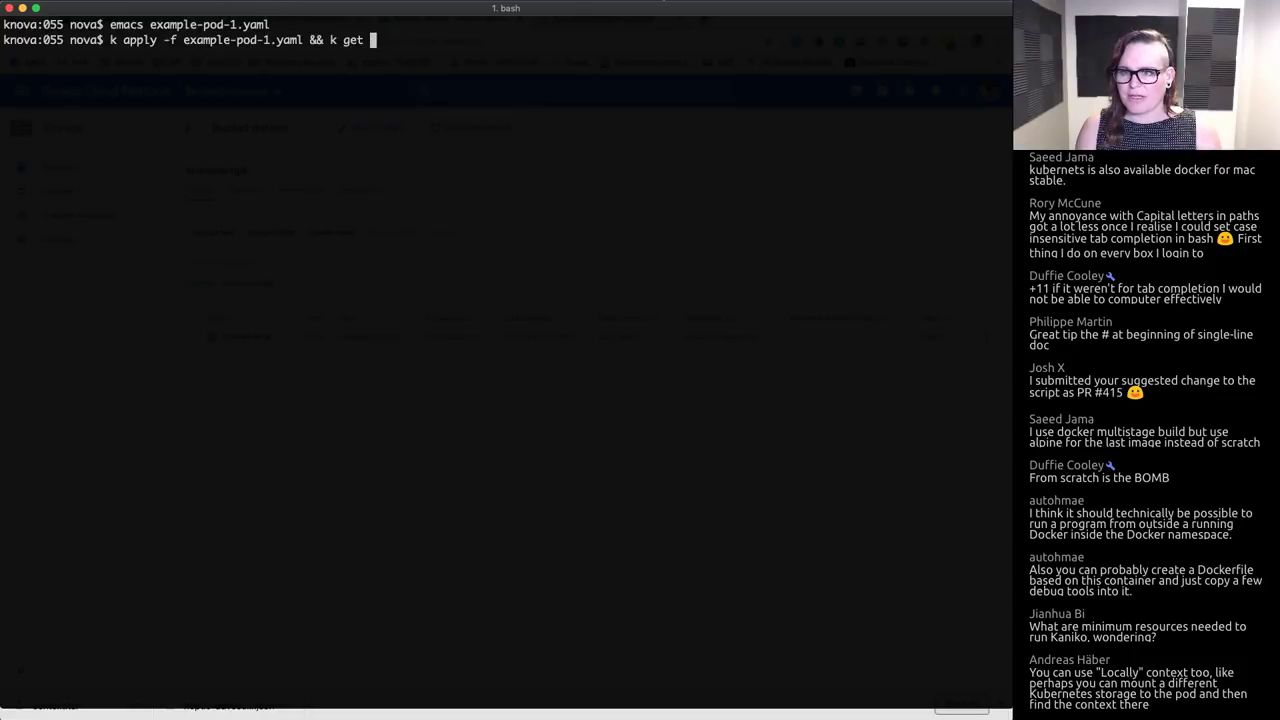
type("log ")
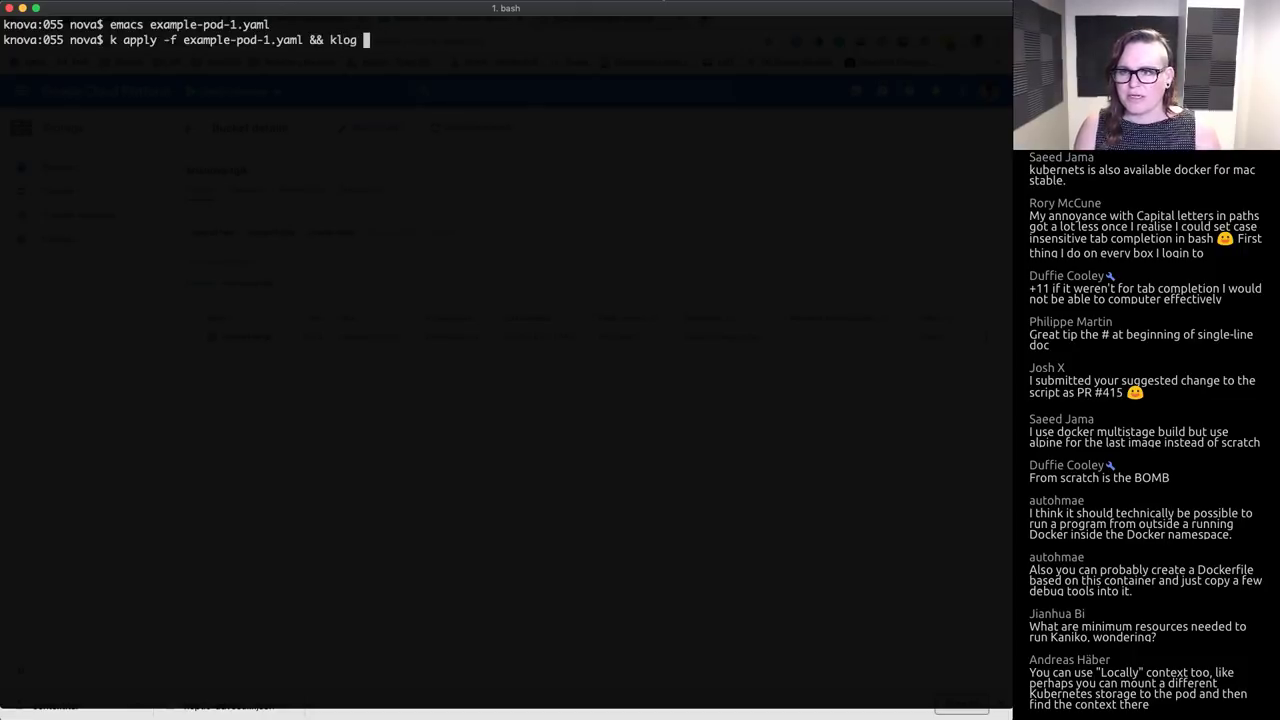
type("kaniko -f")
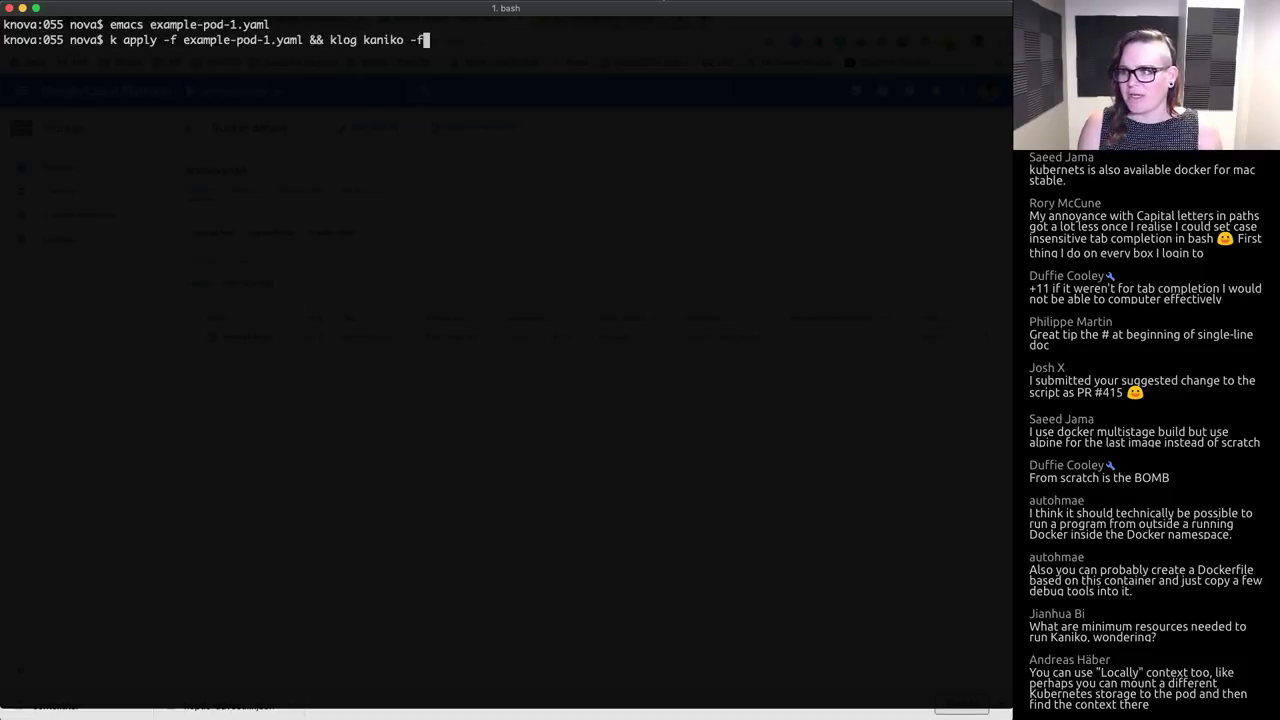
key("Return")
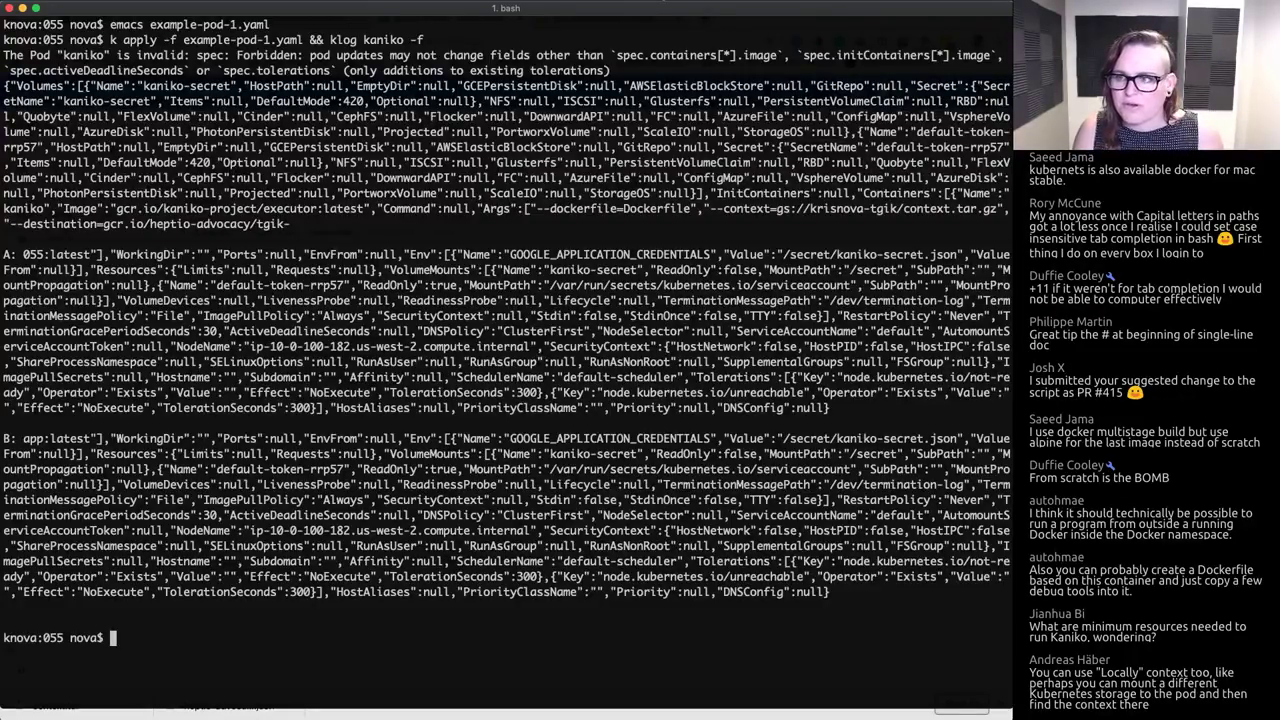
Step: Clear the screen and list pods, showing kaniko Completed 0/1
key("ctrl+l")
type("k get po")
key("Return")
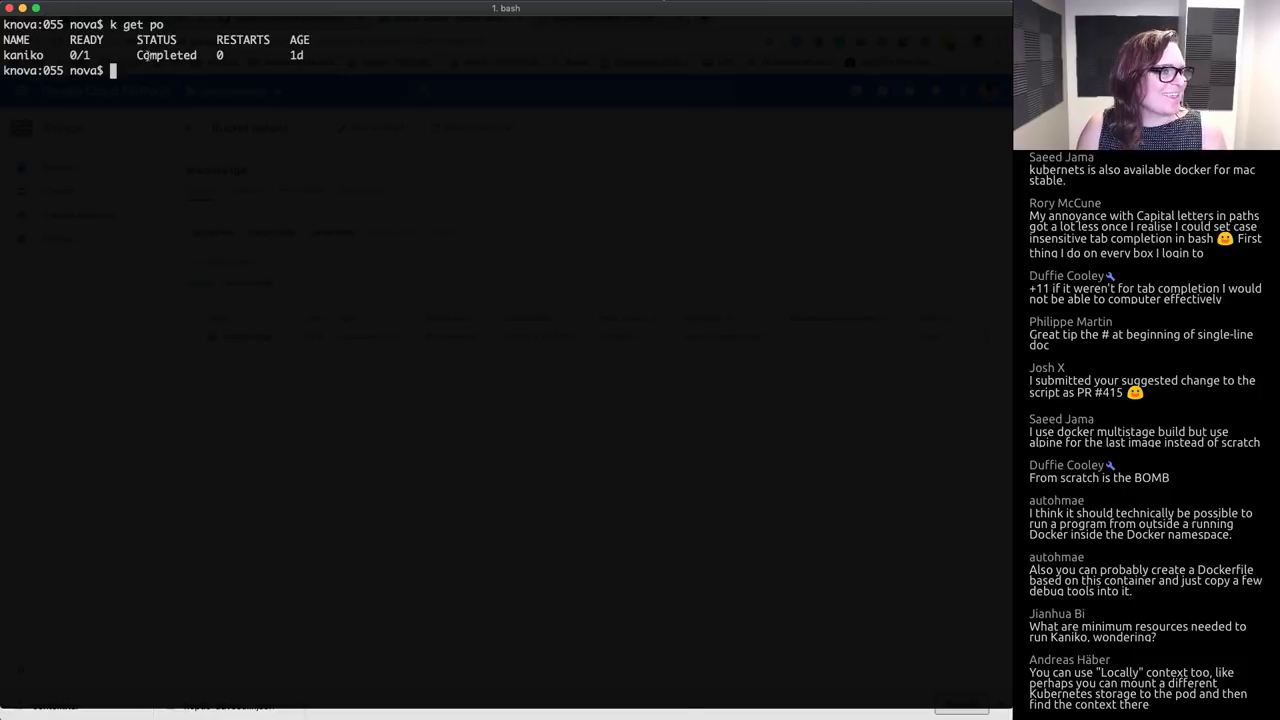
double_click(158, 57)
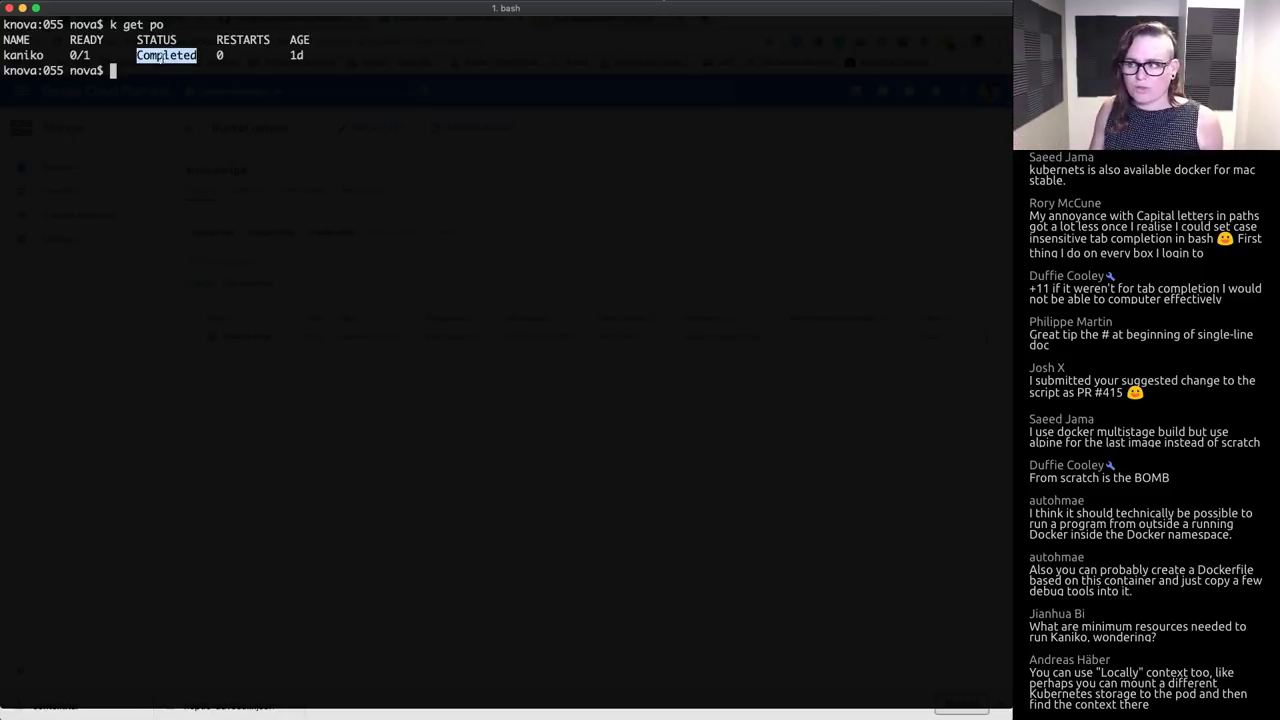
double_click(25, 55)
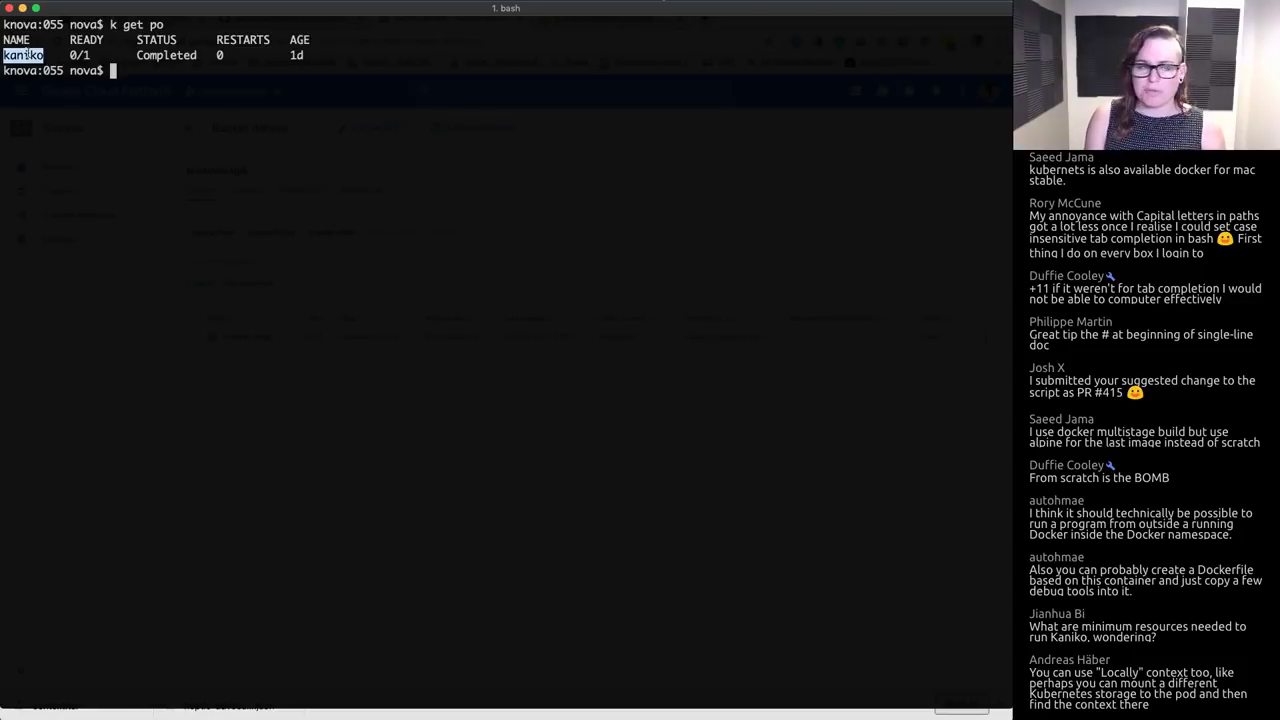
type("k delete ")
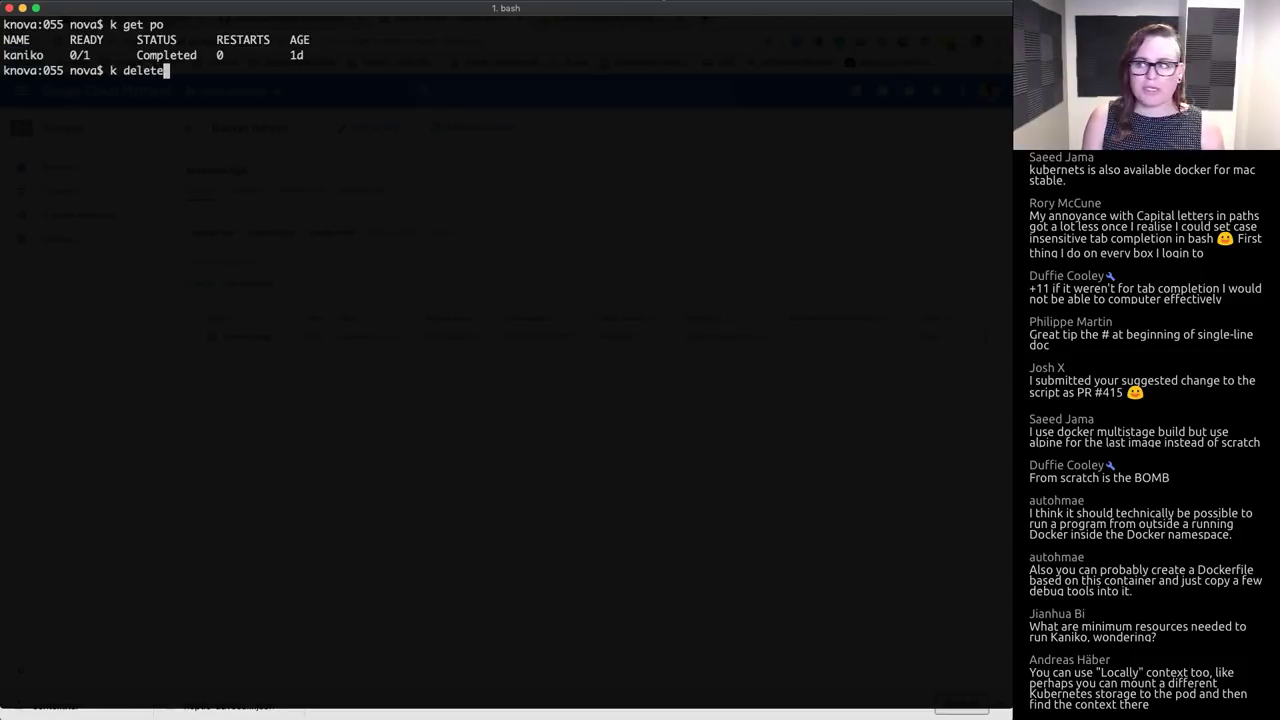
type("po kaniko")
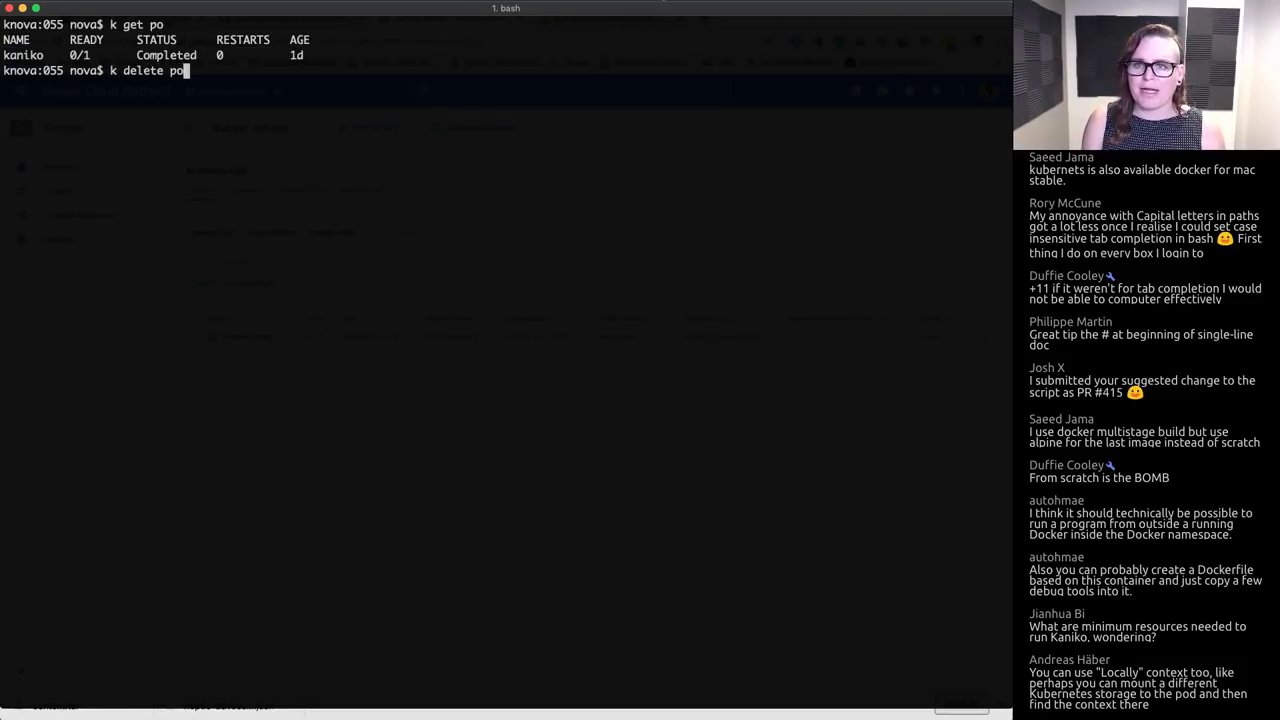
key("Return")
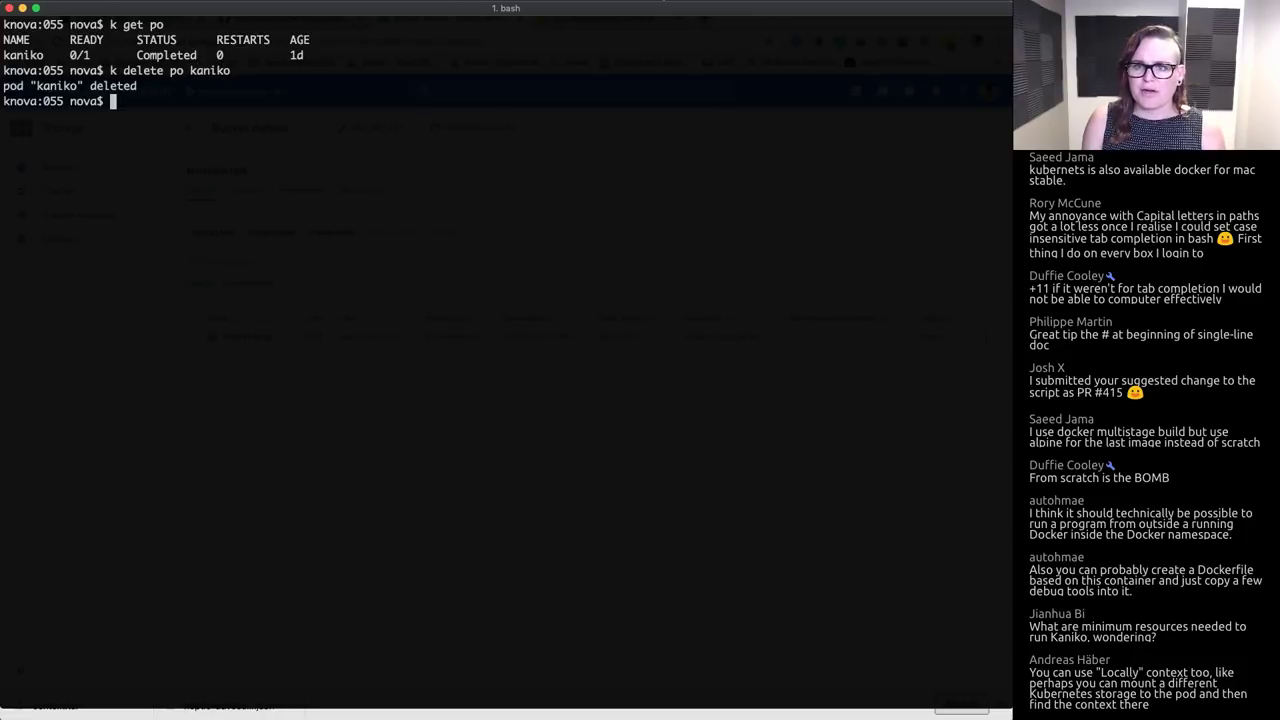
key("ctrl+l")
key("Up")
key("Up")
key("Up")
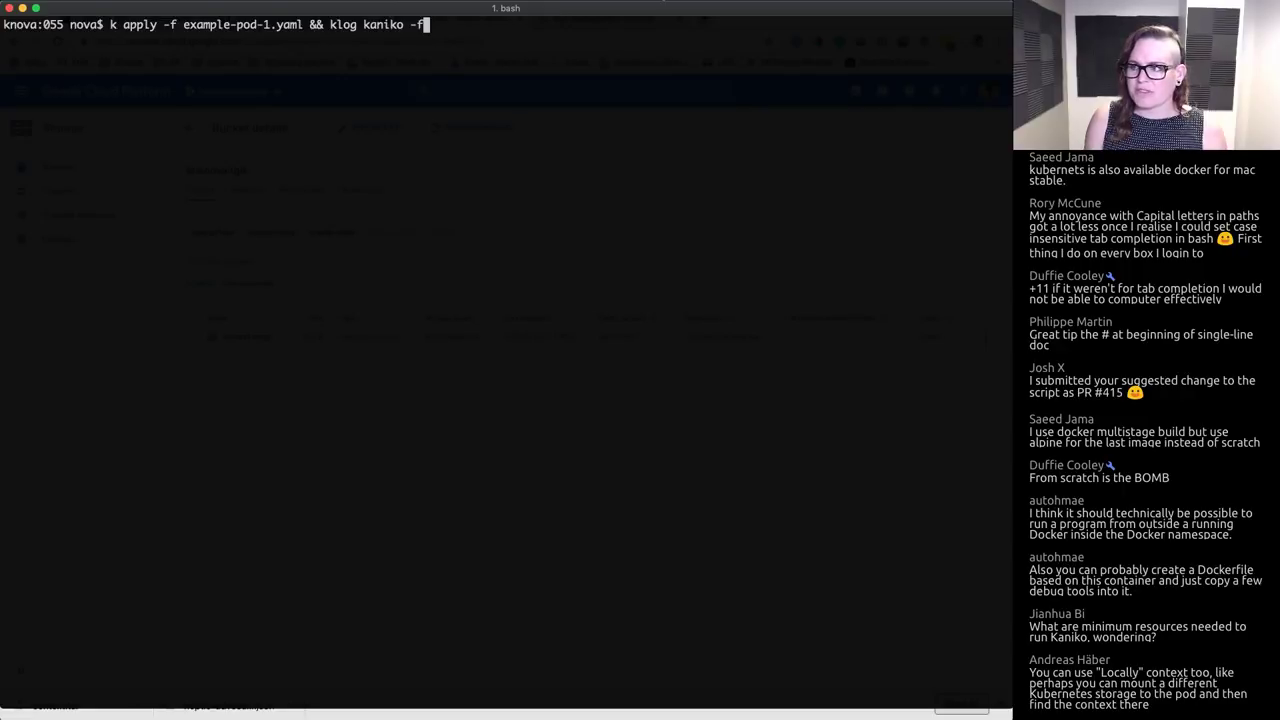
key("Return")
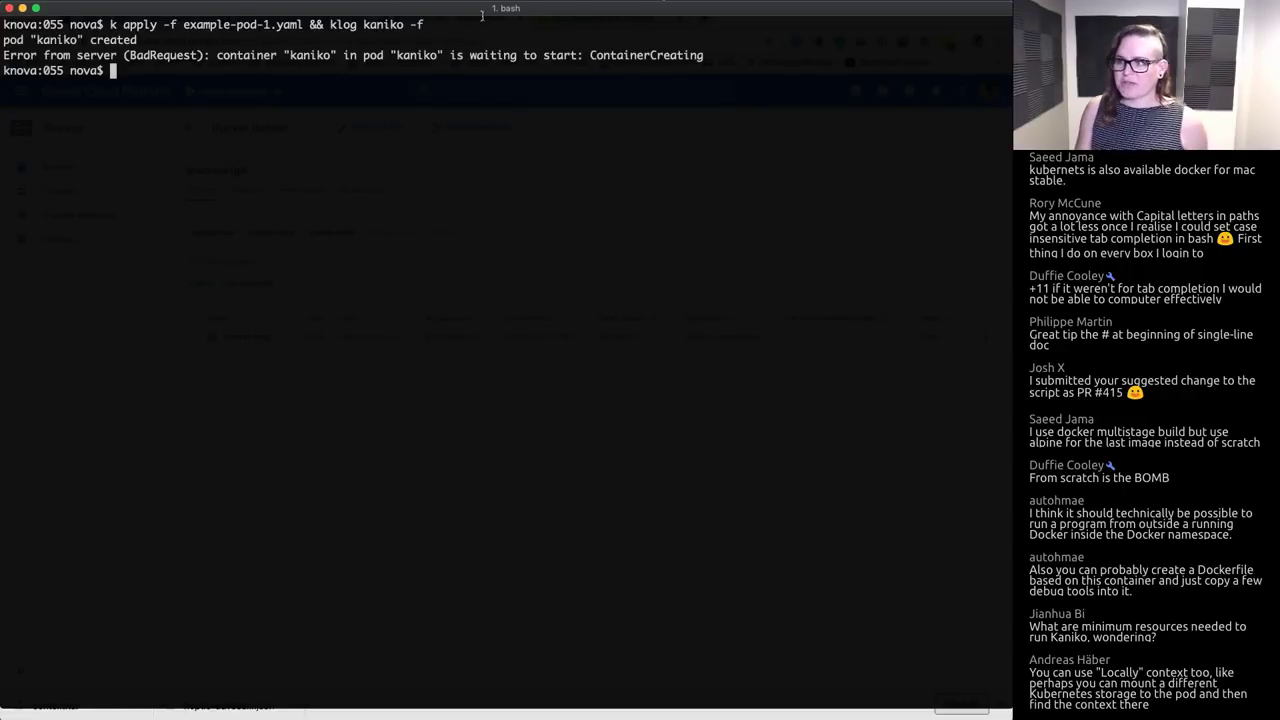
type("klog kaniko")
key("Return")
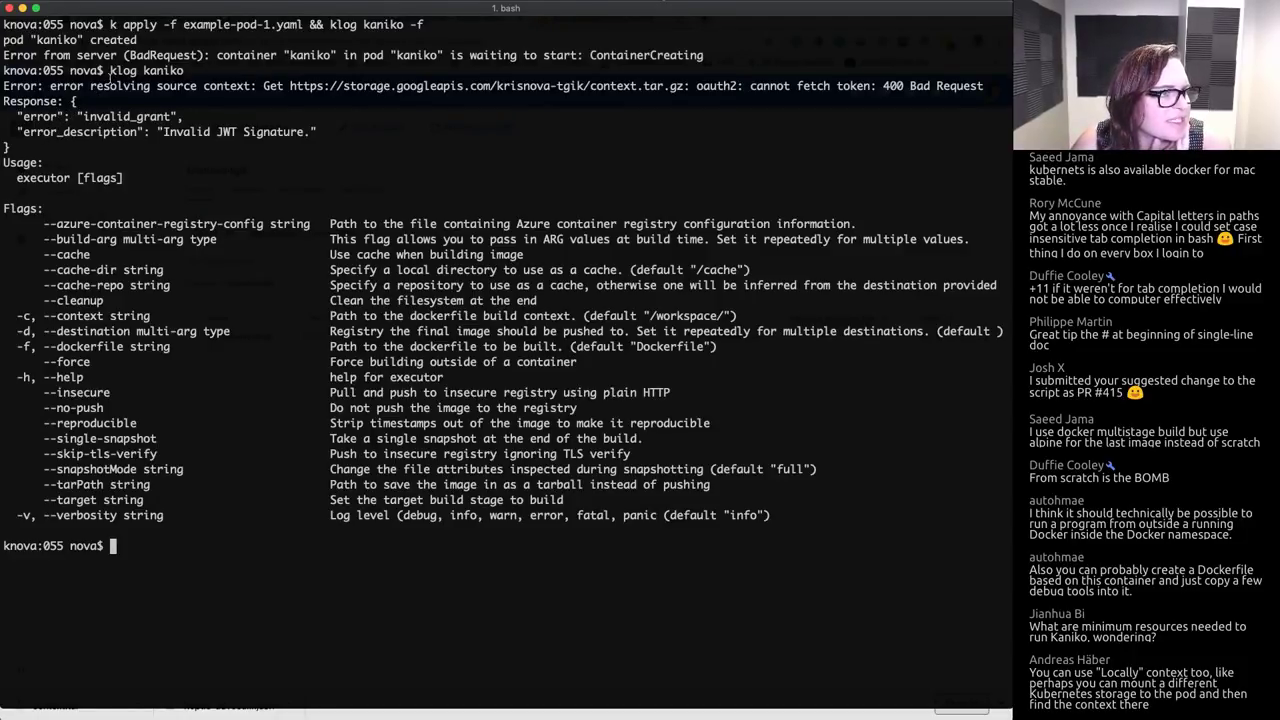
double_click(100, 87)
left_click(547, 85)
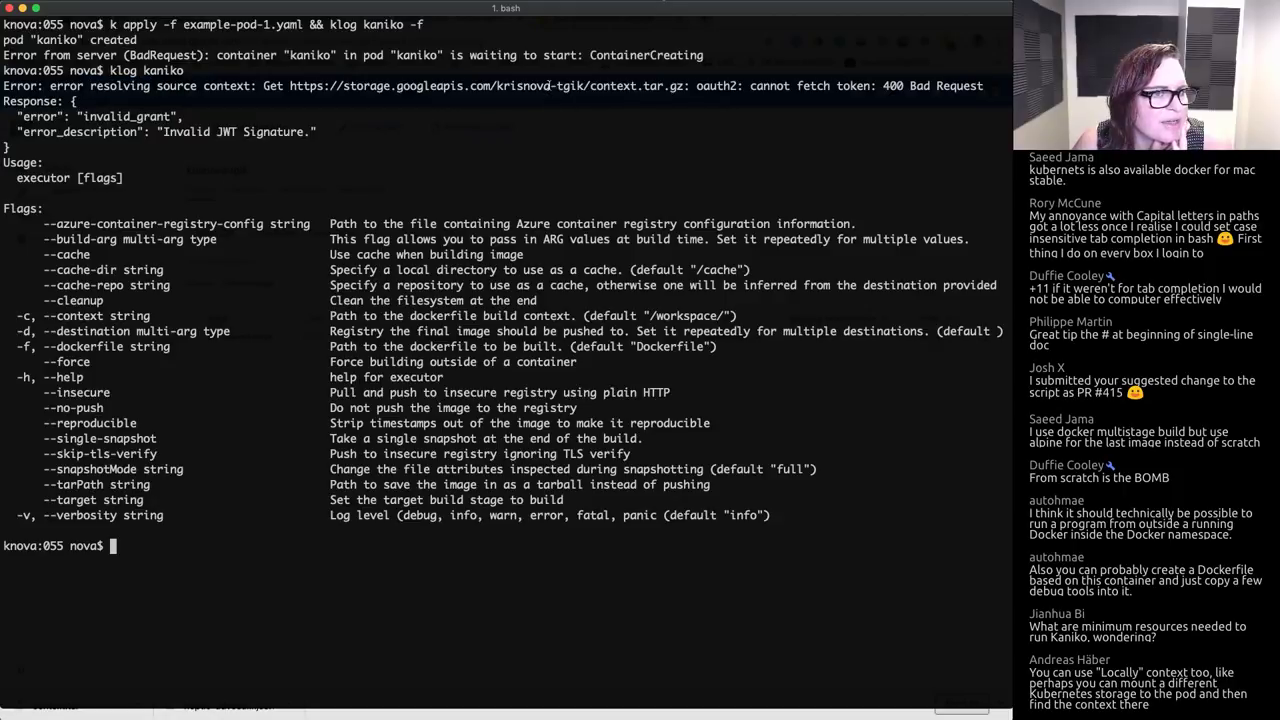
double_click(547, 85)
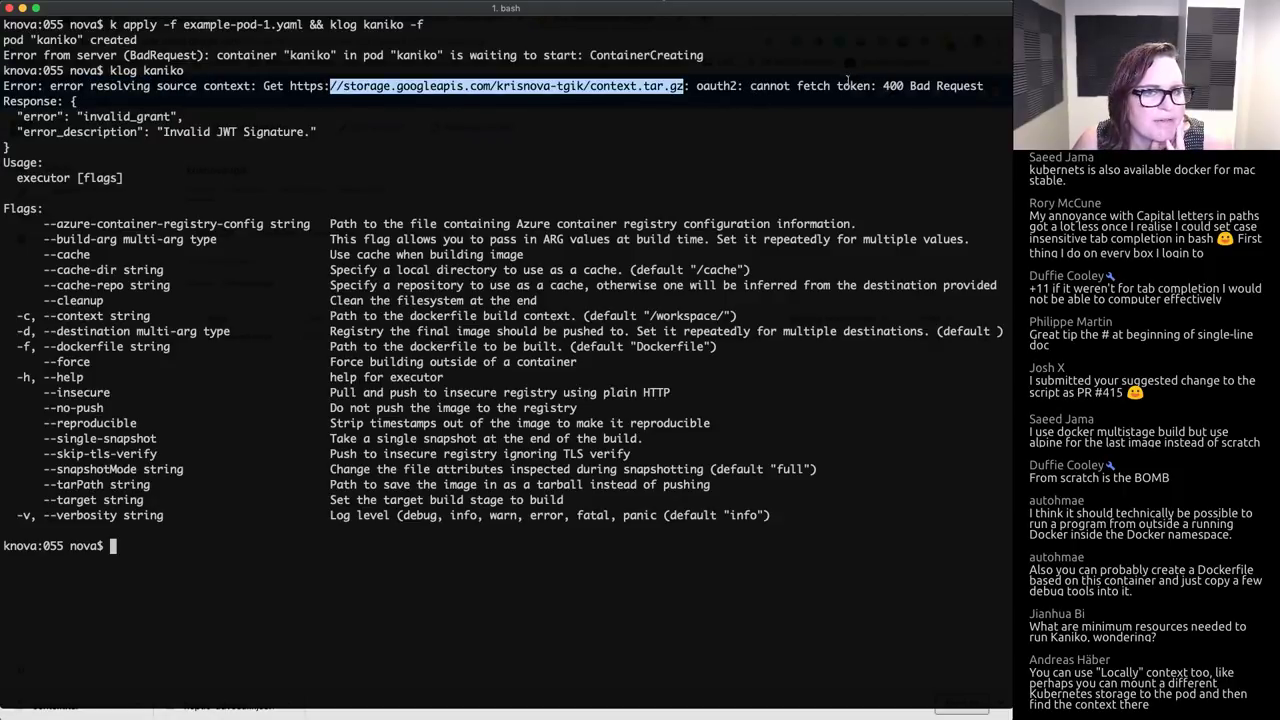
double_click(850, 85)
double_click(661, 86)
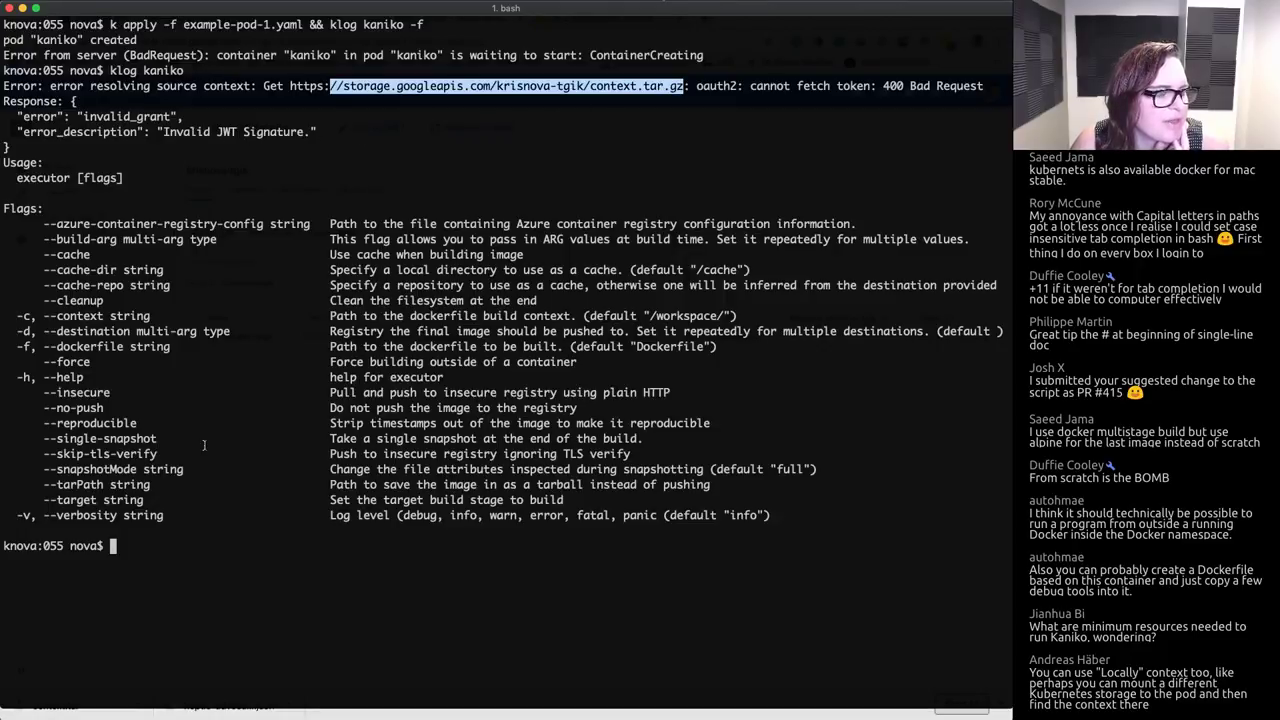
left_click(77, 117)
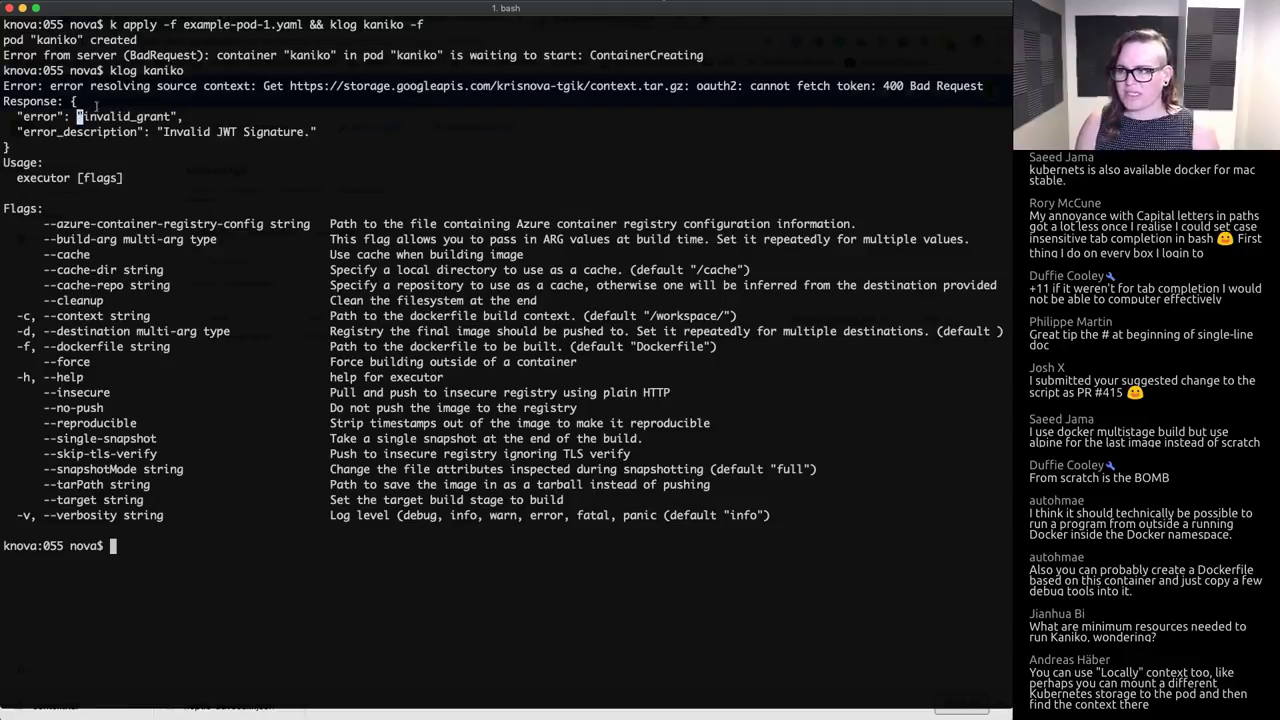
left_click_drag(290, 86, 686, 87)
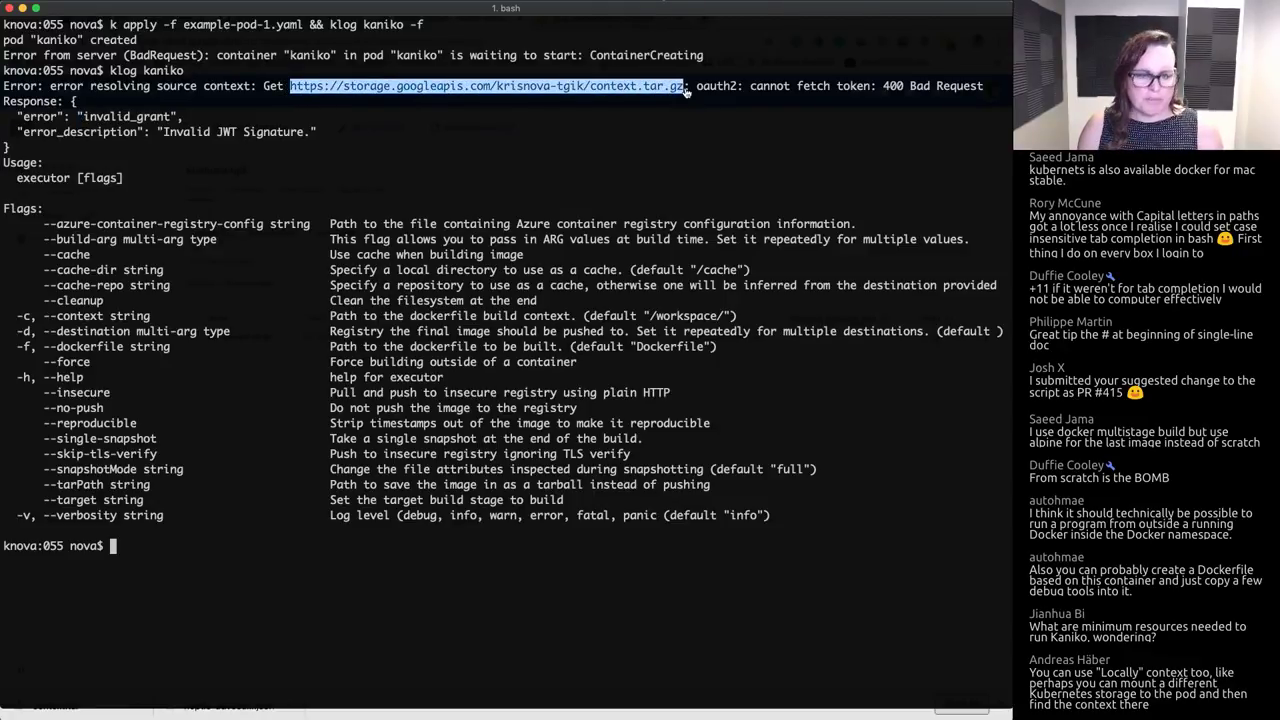
left_click(869, 554)
Step: List local files and try uploading context.tar.gz to the nonexistent gs://krisnova-tgik.tar.gz
key("ctrl+l")
type("ls")
key("Return")
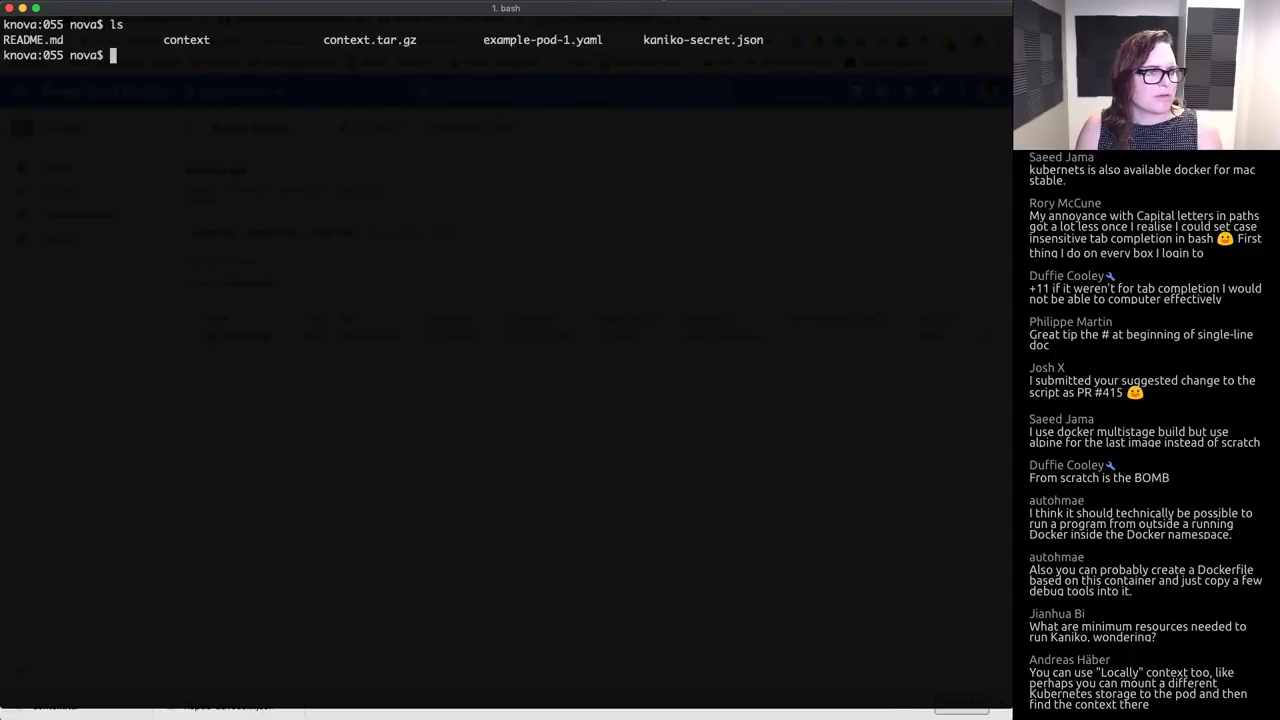
type("gsut': gsutil cp context.tar.gz gs://krisnova-tgik")
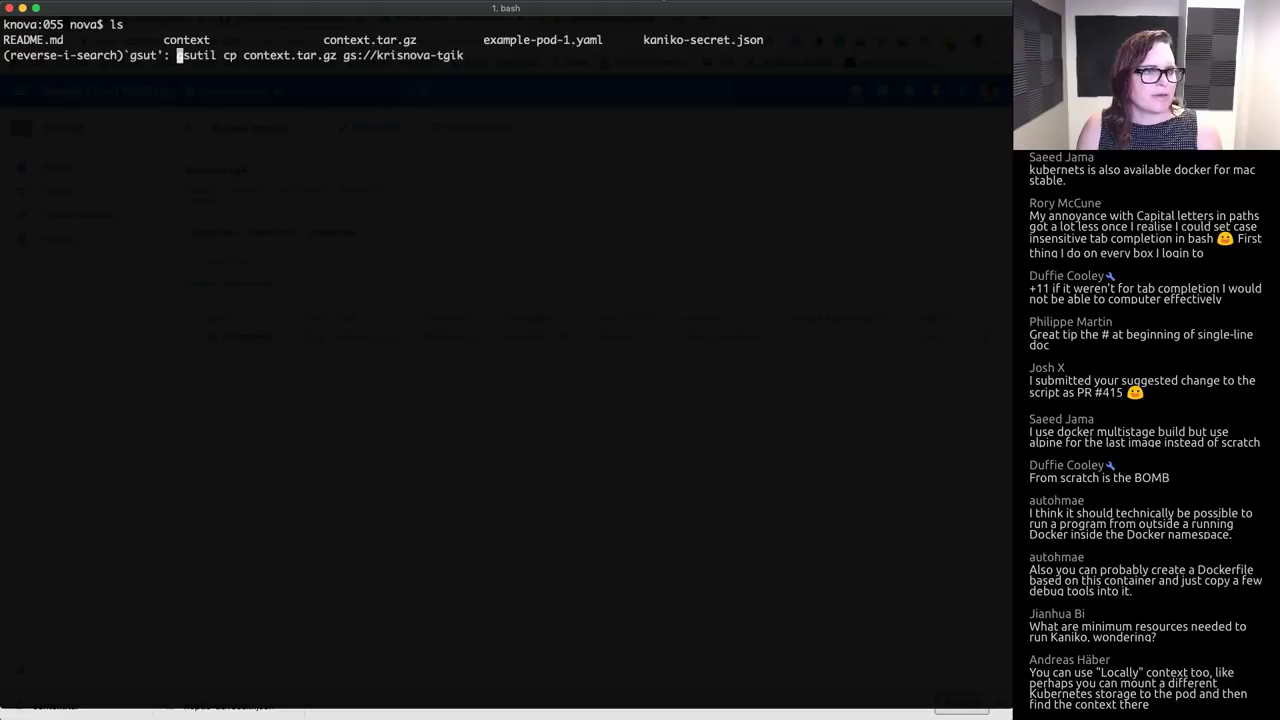
key("End")
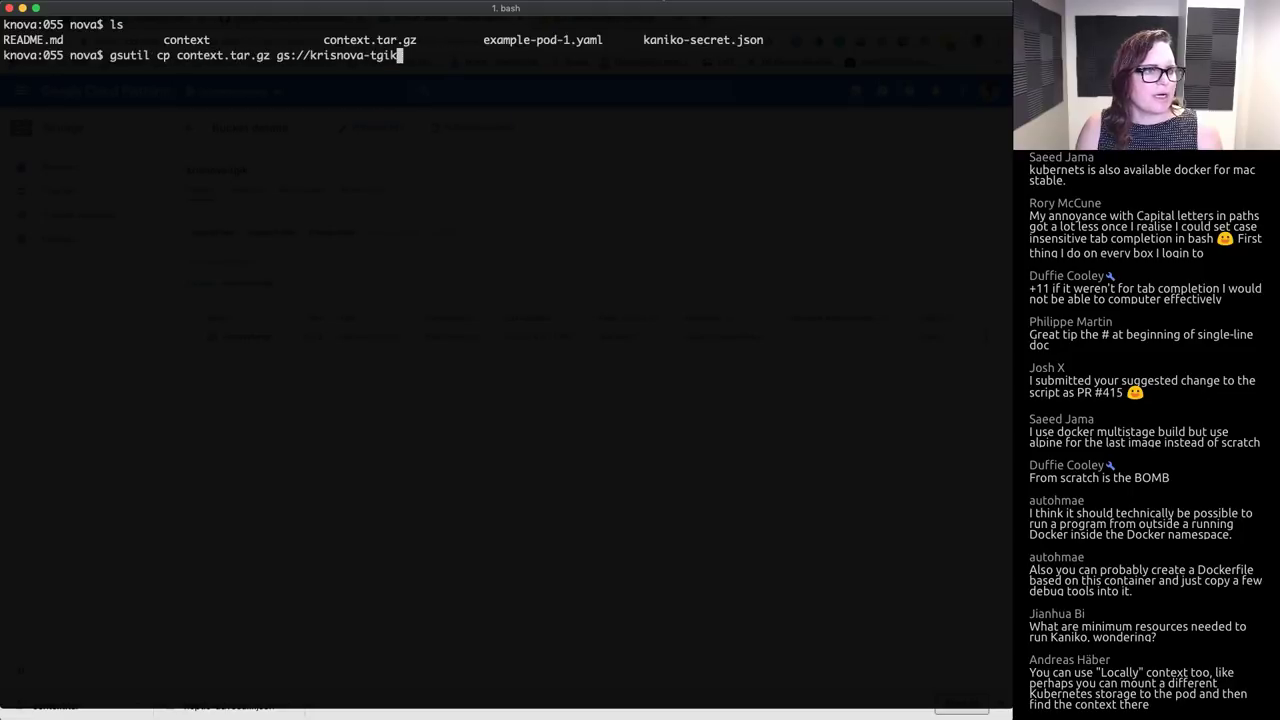
type(".tar.gz")
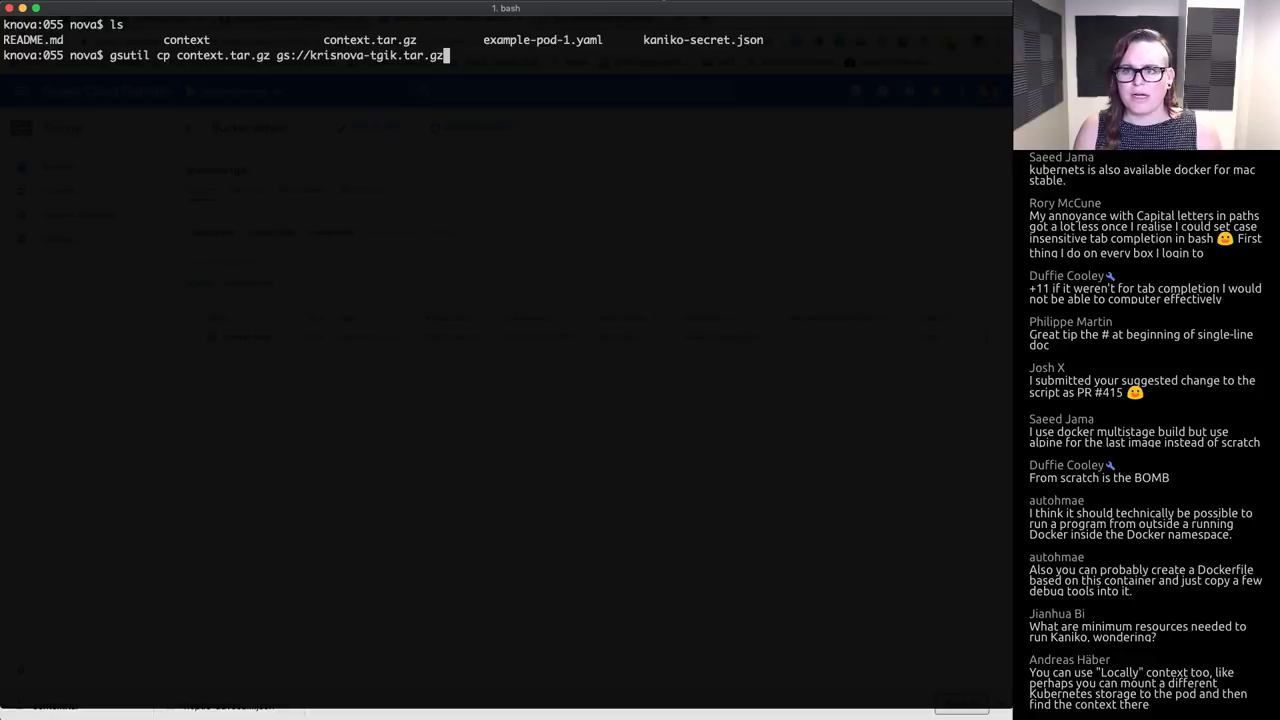
key("Return")
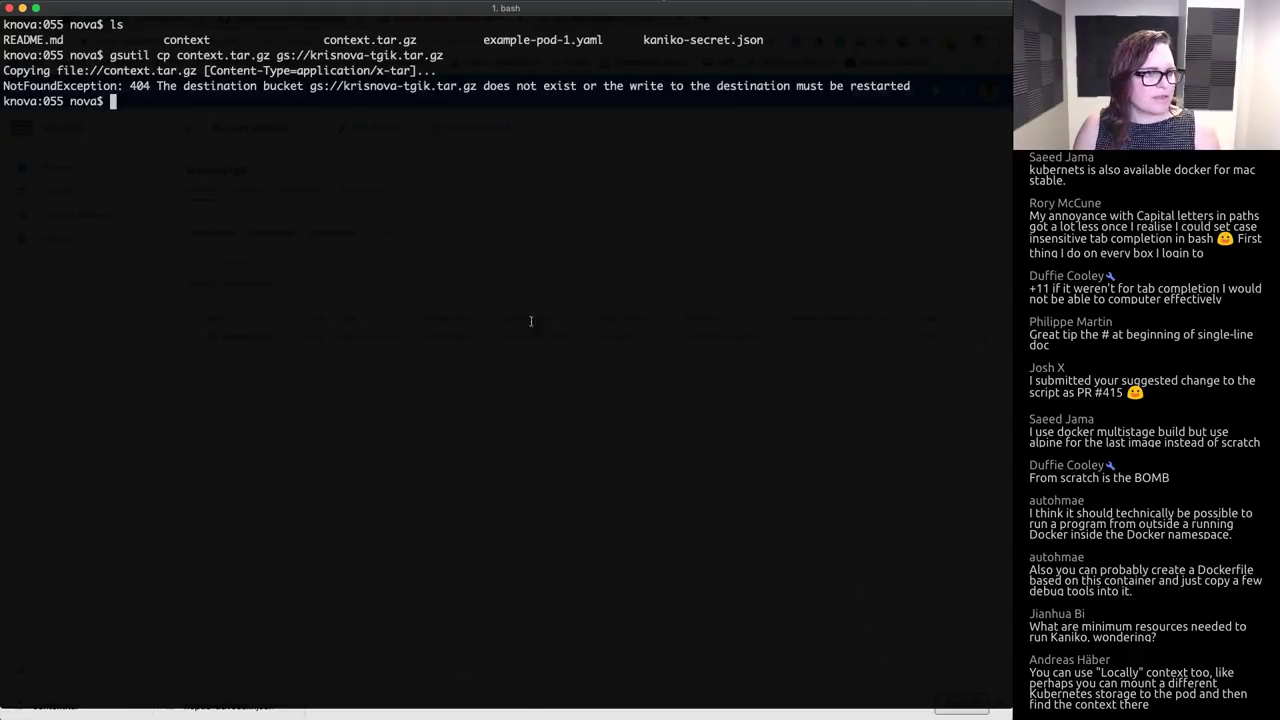
Step: Fix the destination and upload context.tar.gz to gs://krisnova-tgik/context.tar.gz
double_click(433, 88)
left_click(479, 98)
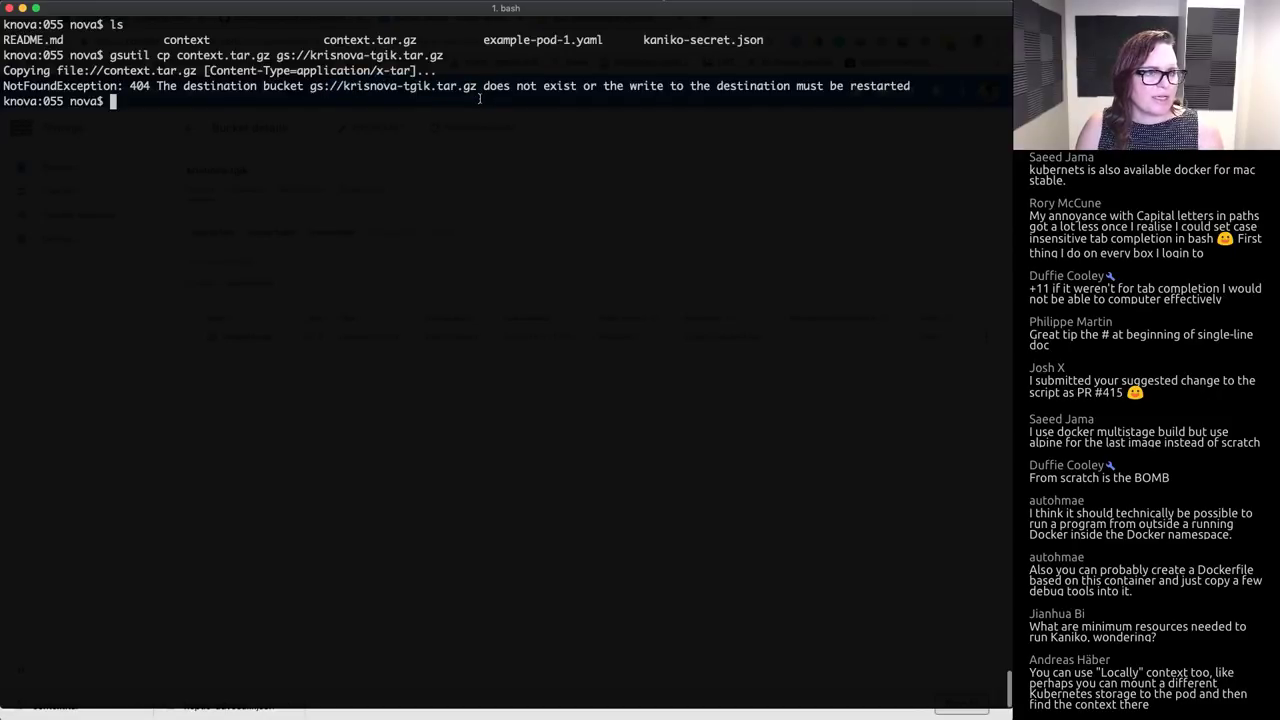
key("Up")
key("BackSpace")
key("BackSpace")
key("BackSpace")
key("BackSpace")
key("BackSpace")
key("BackSpace")
key("BackSpace")
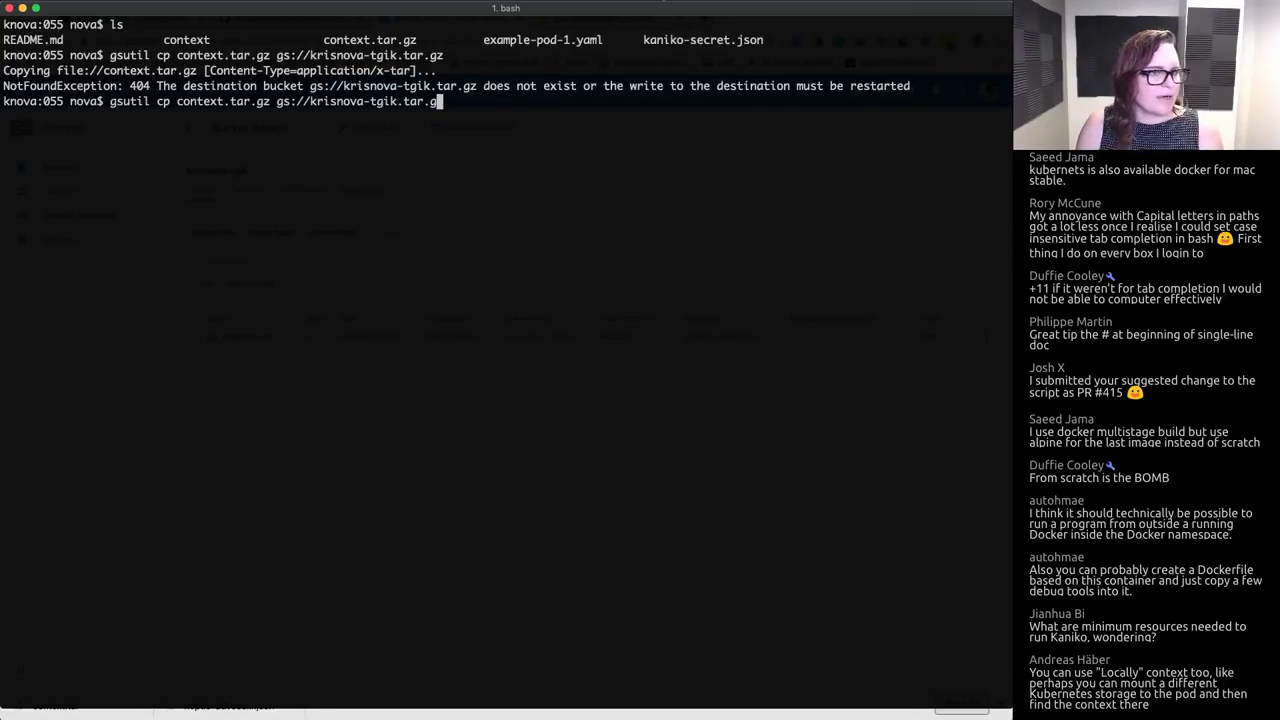
type("/c")
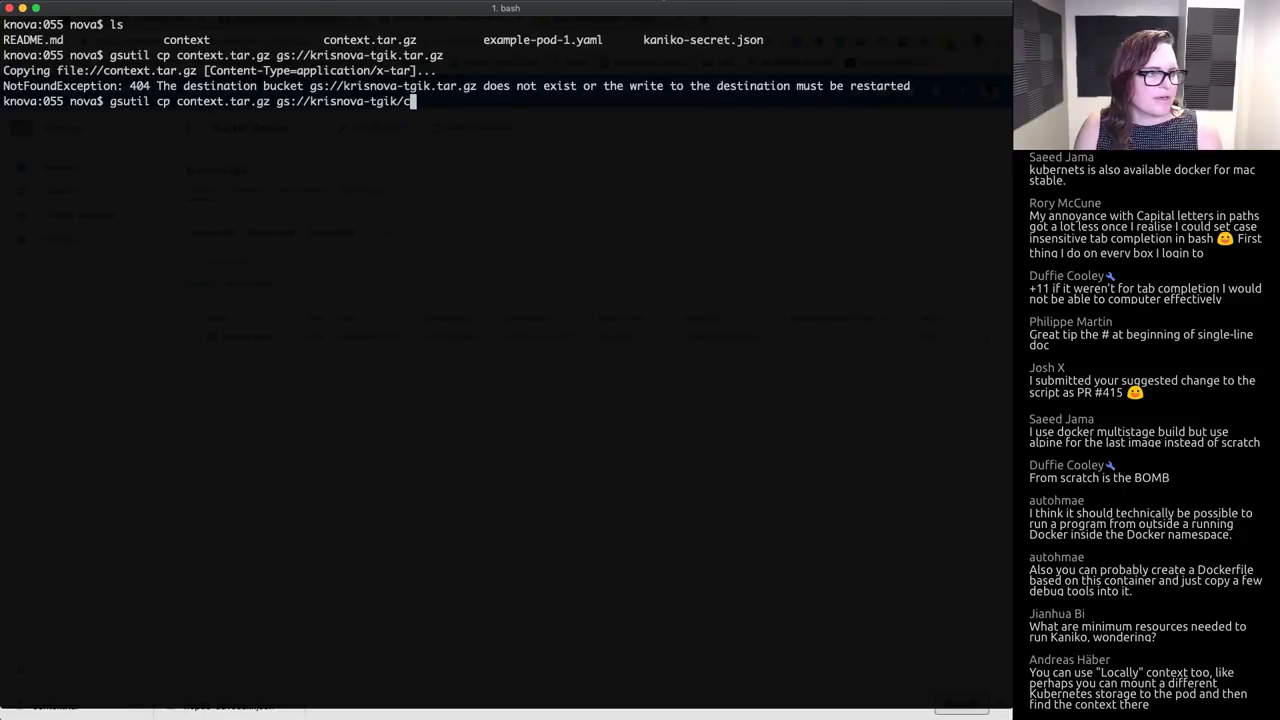
type("ontext.tar.g")
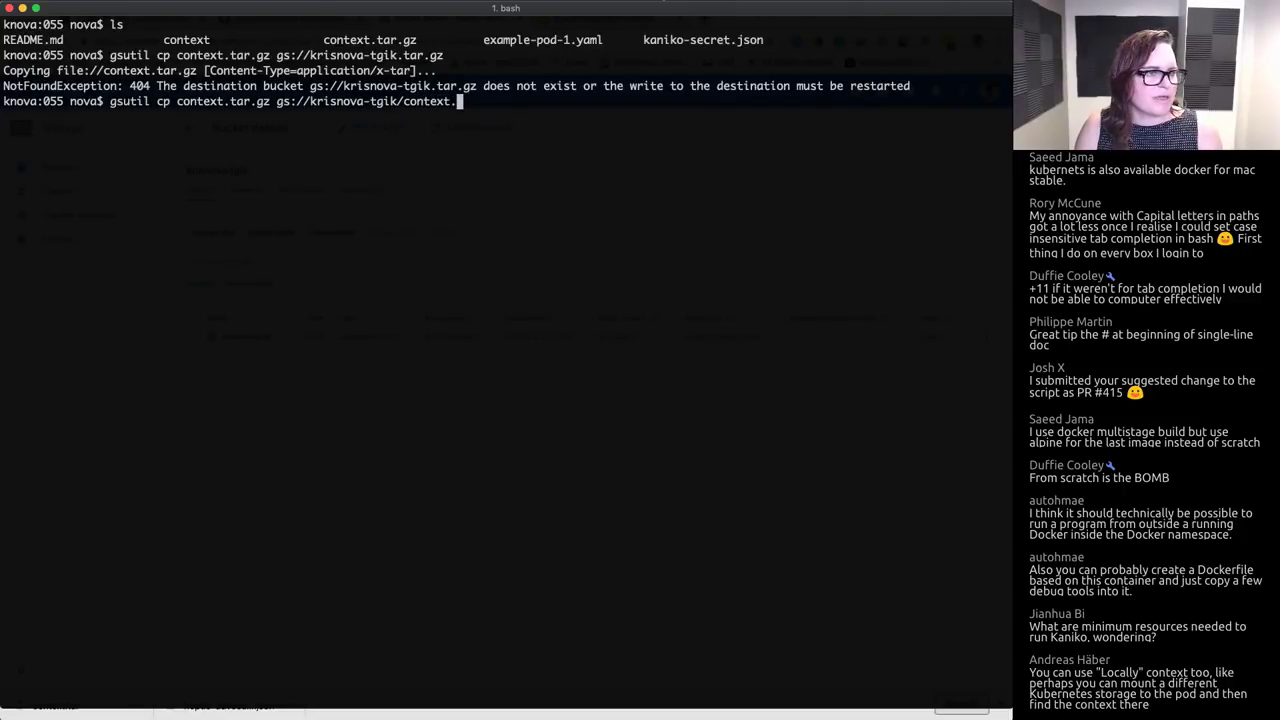
type("z")
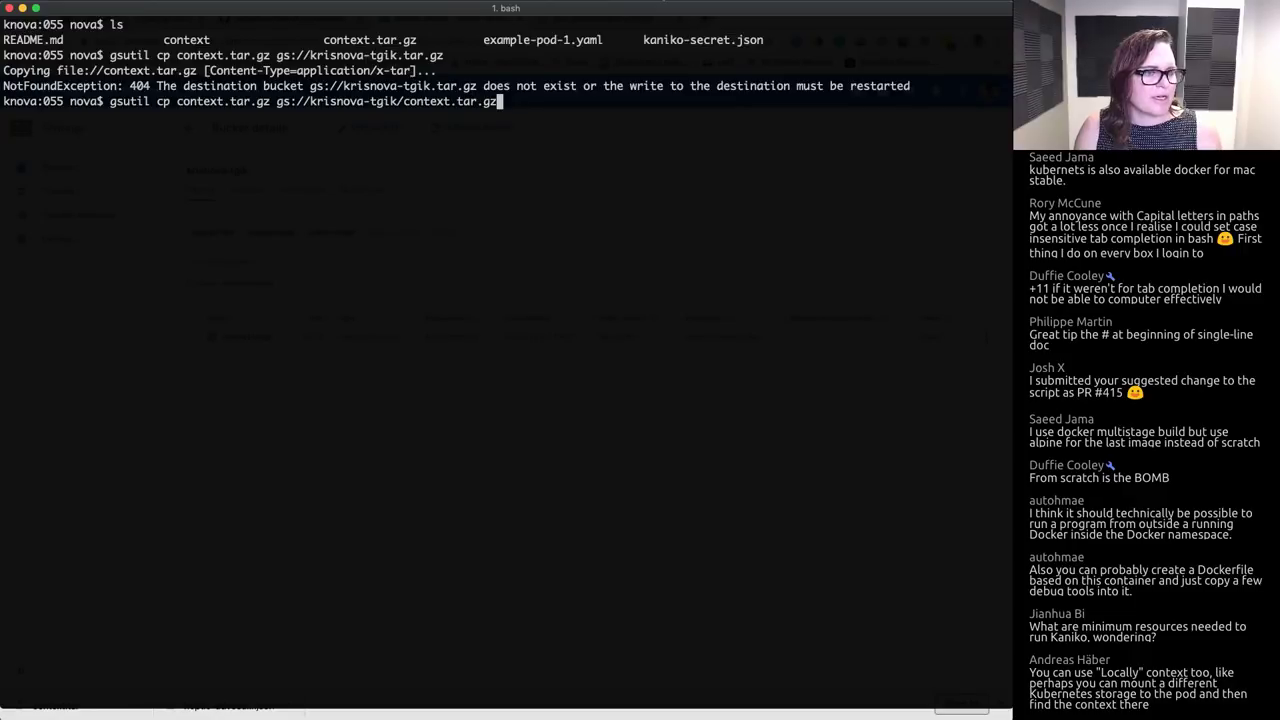
key("Return")
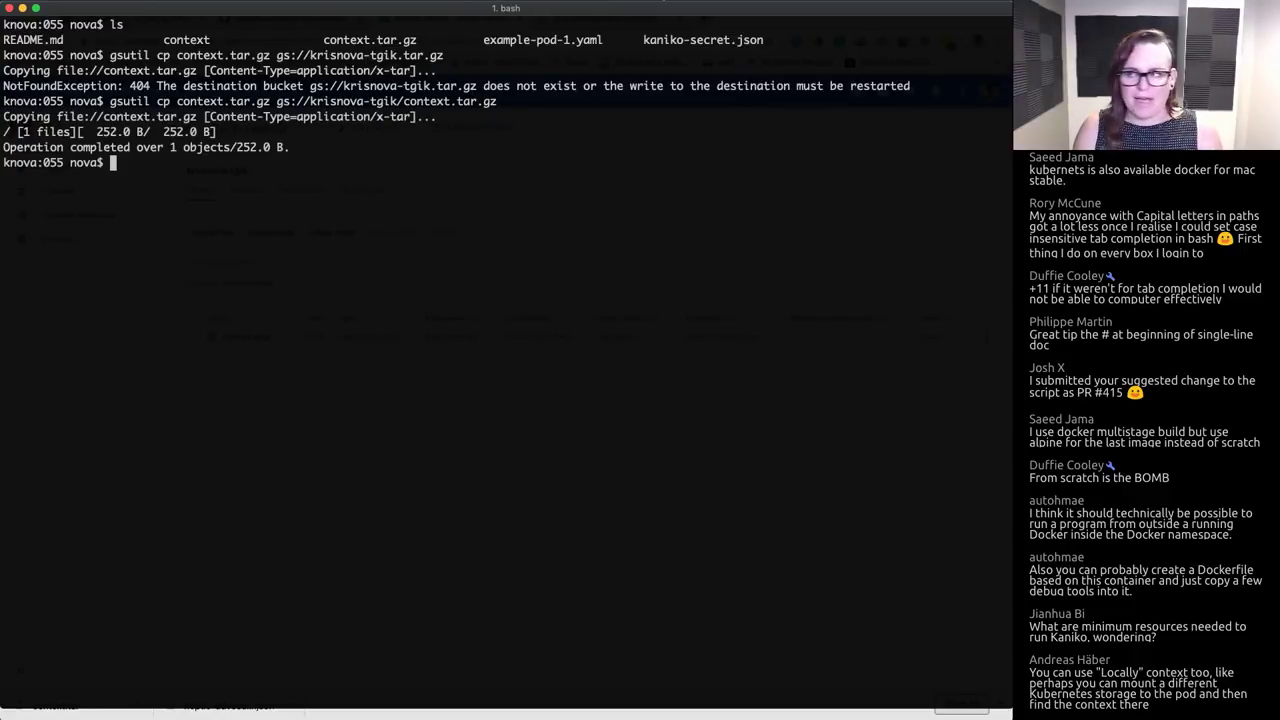
Step: Clear the screen and list pods, showing kaniko in Error
key("ctrl+l")
type("k get po")
key("Return")
type("k delete")
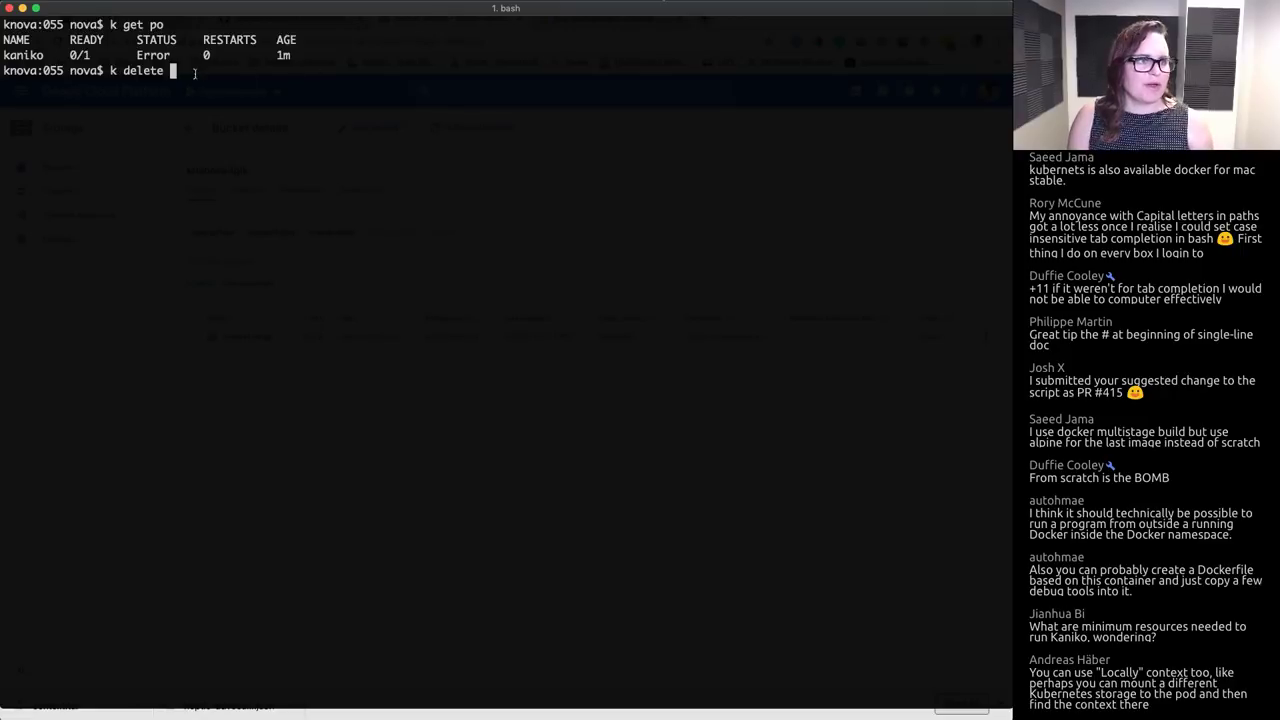
Step: Delete the kaniko pod and recreate it from example-pod-1.yaml, following its logs
double_click(155, 55)
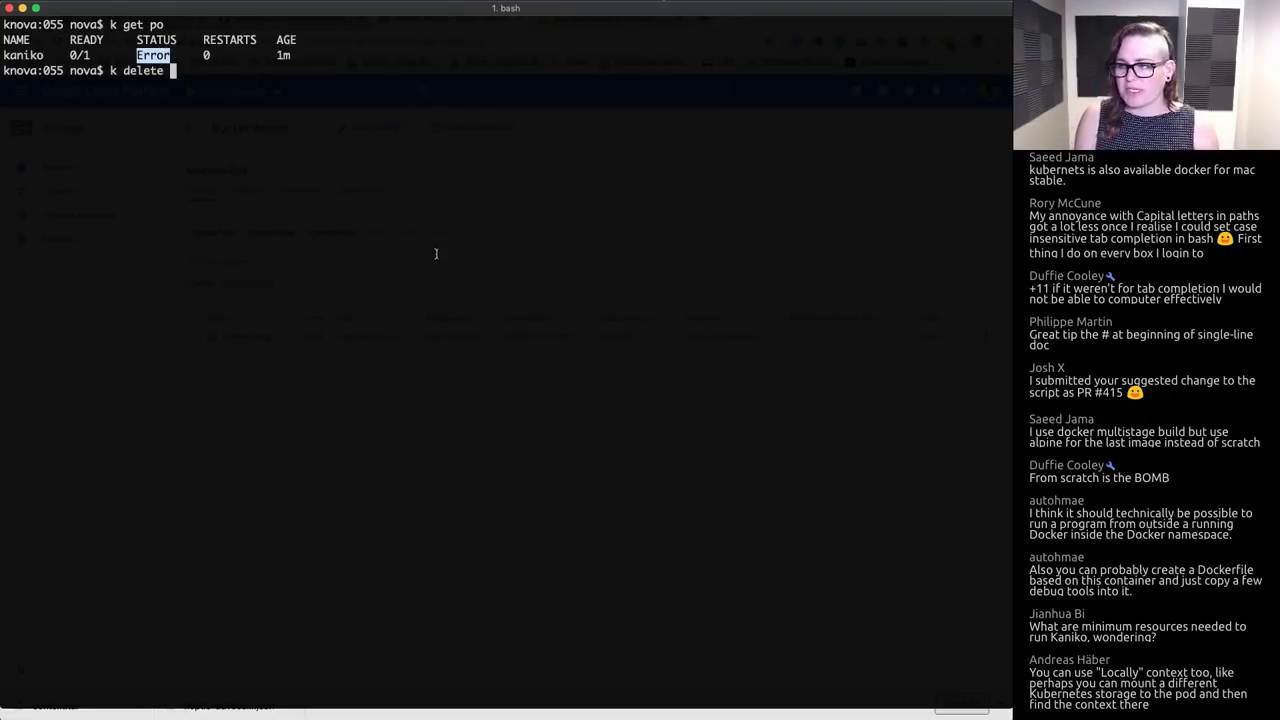
type("po kaniko")
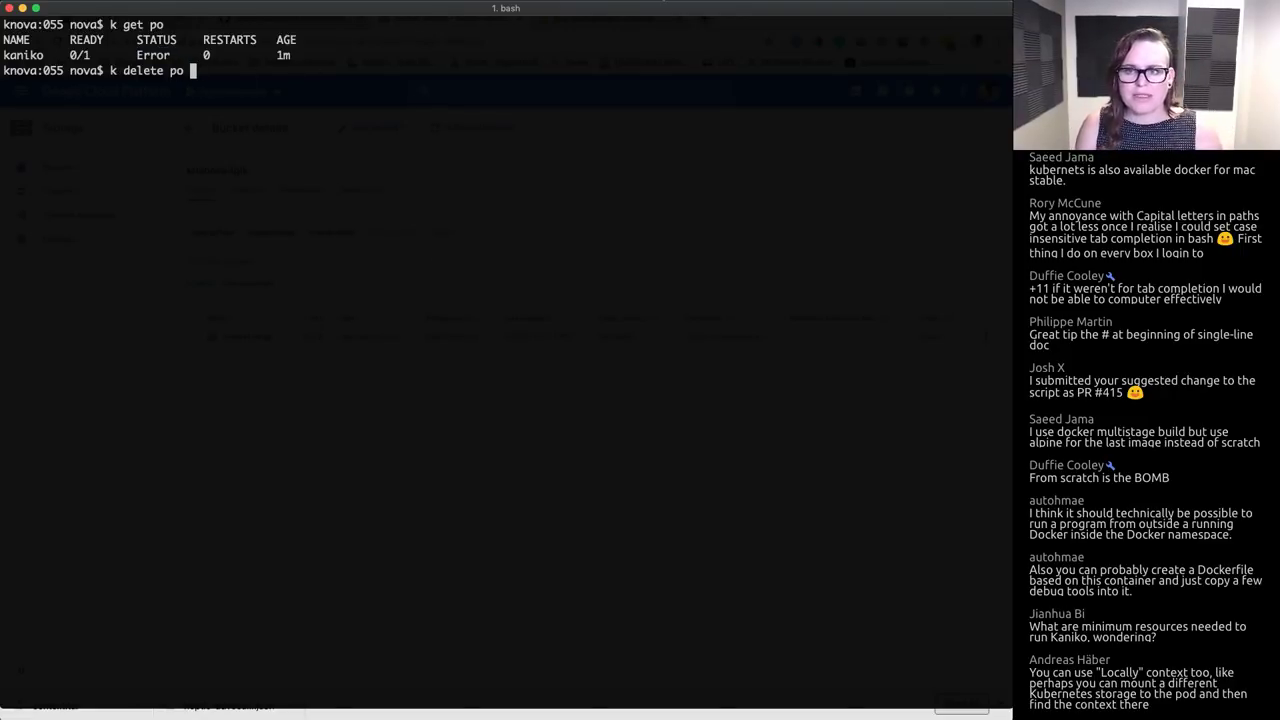
key("Return")
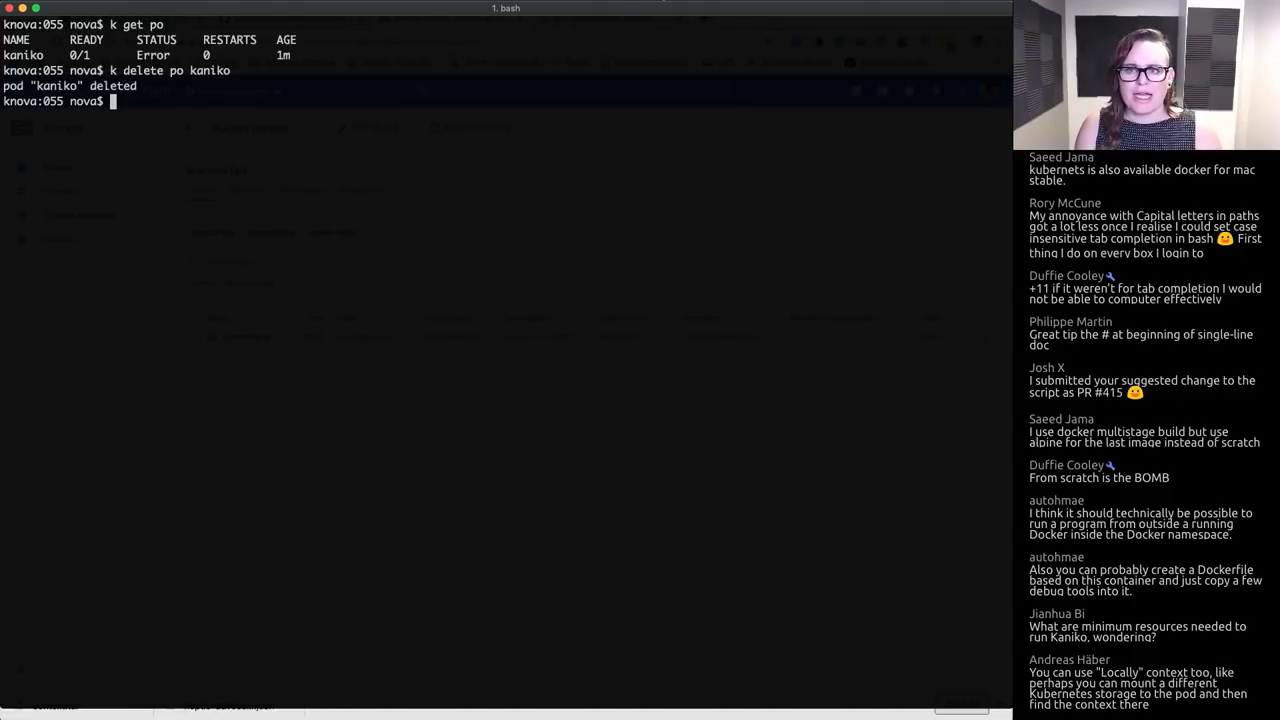
key("ctrl+l")
key("Up")
key("Up")
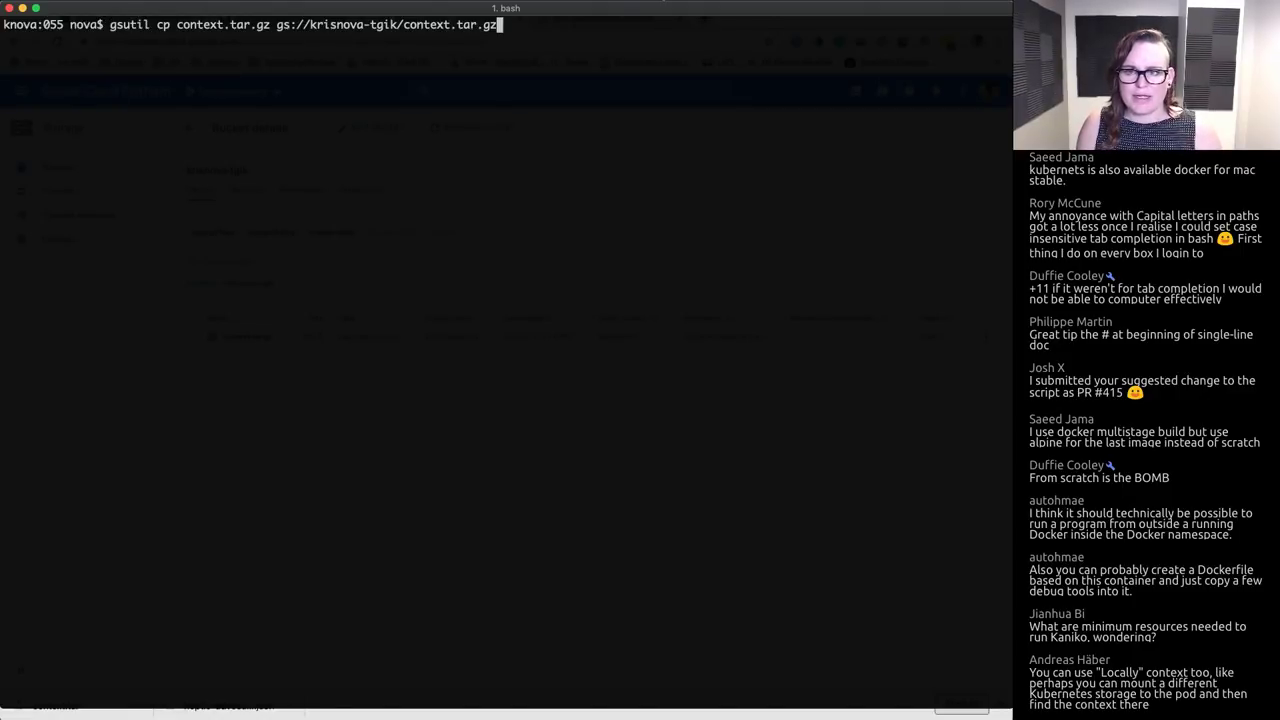
key("Up")
key("Up")
key("Up")
key("Return")
Step: List the pods again to check the new kaniko pod
type("klog")
key("BackSpace")
key("BackSpace")
key("BackSpace")
key("BackSpace")
key("BackSpace")
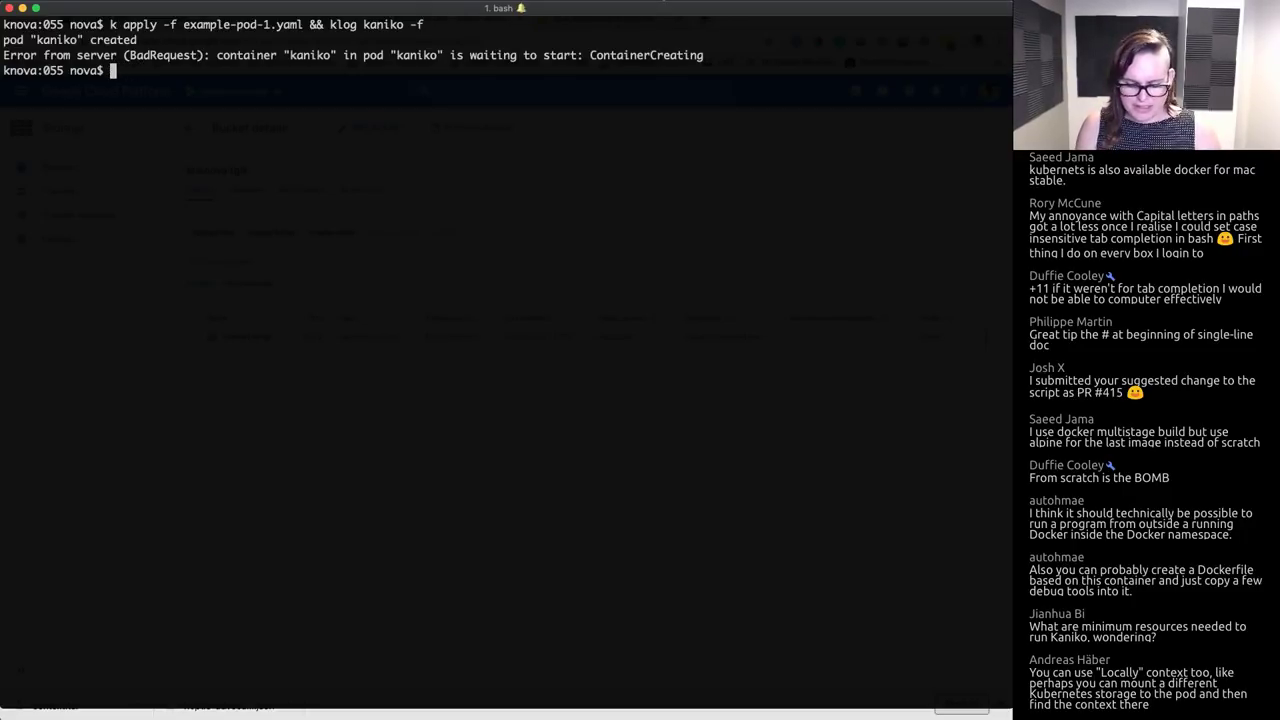
type("k get po")
key("Return")
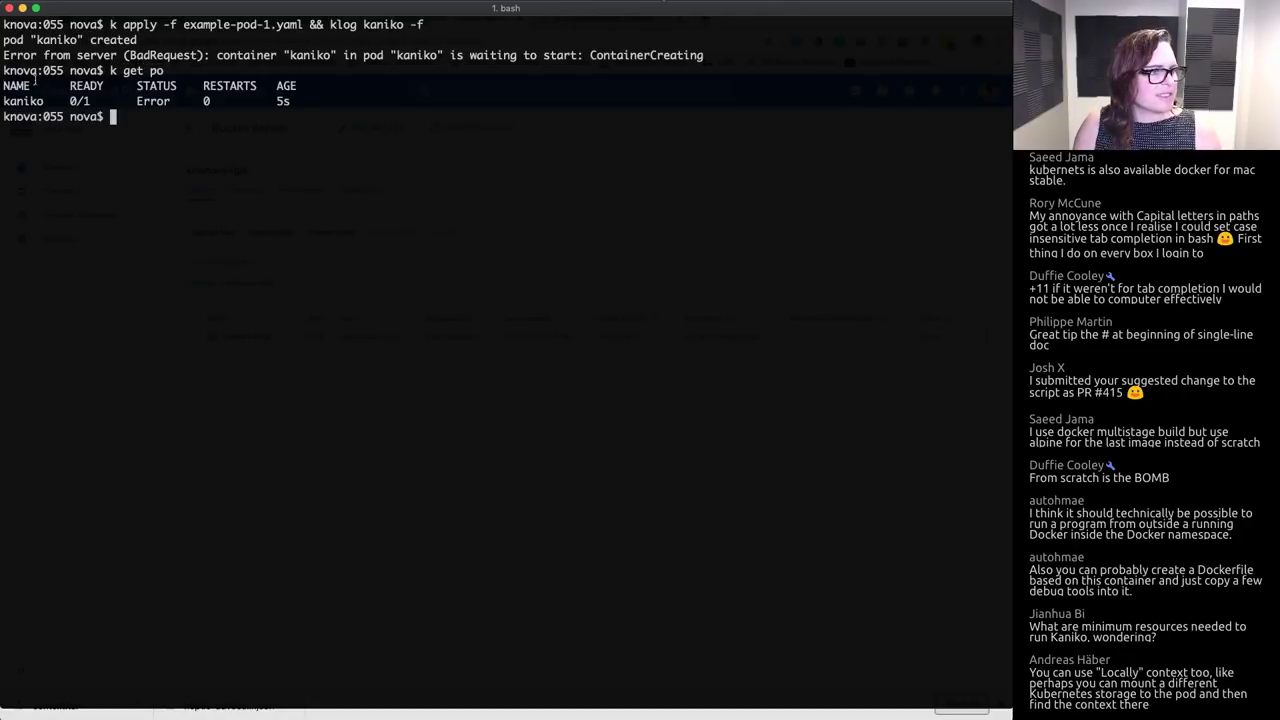
Step: Follow kaniko's logs with k logs kaniko -f and copy the context.tar.gz storage URL from the JWT error
double_click(24, 101)
key("super+c")
type("k logs")
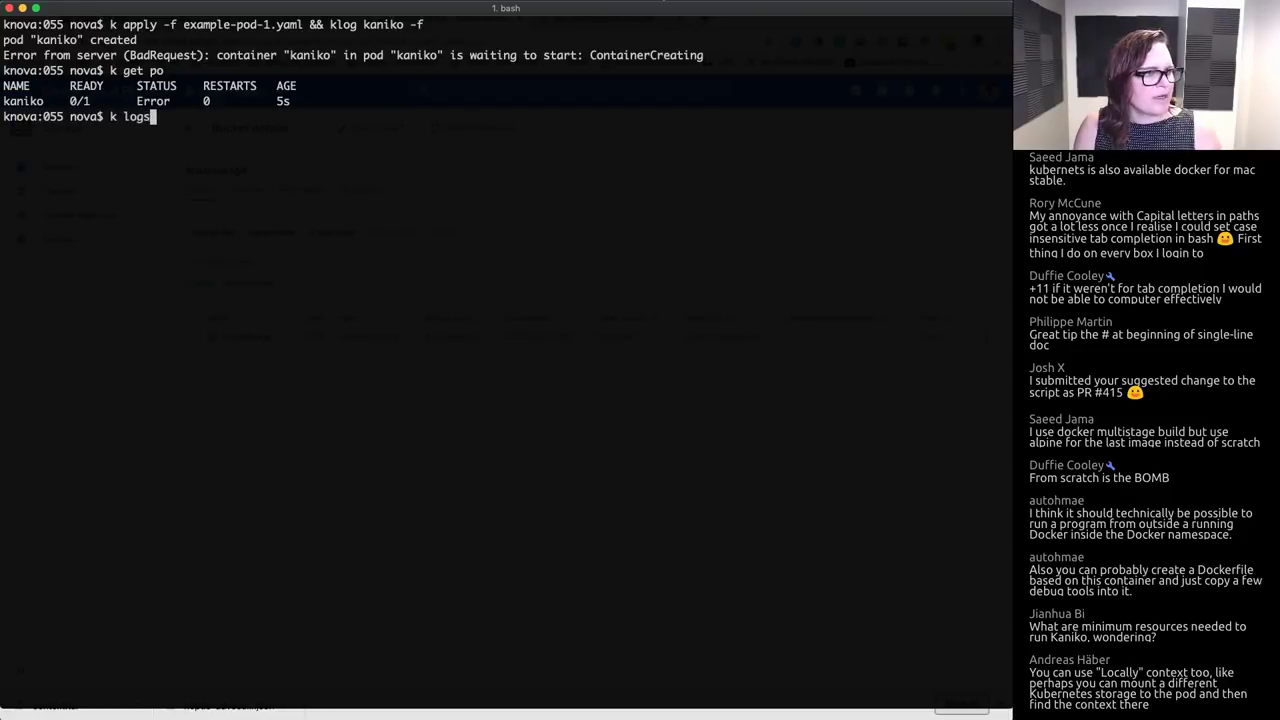
key("super+v")
type("-f")
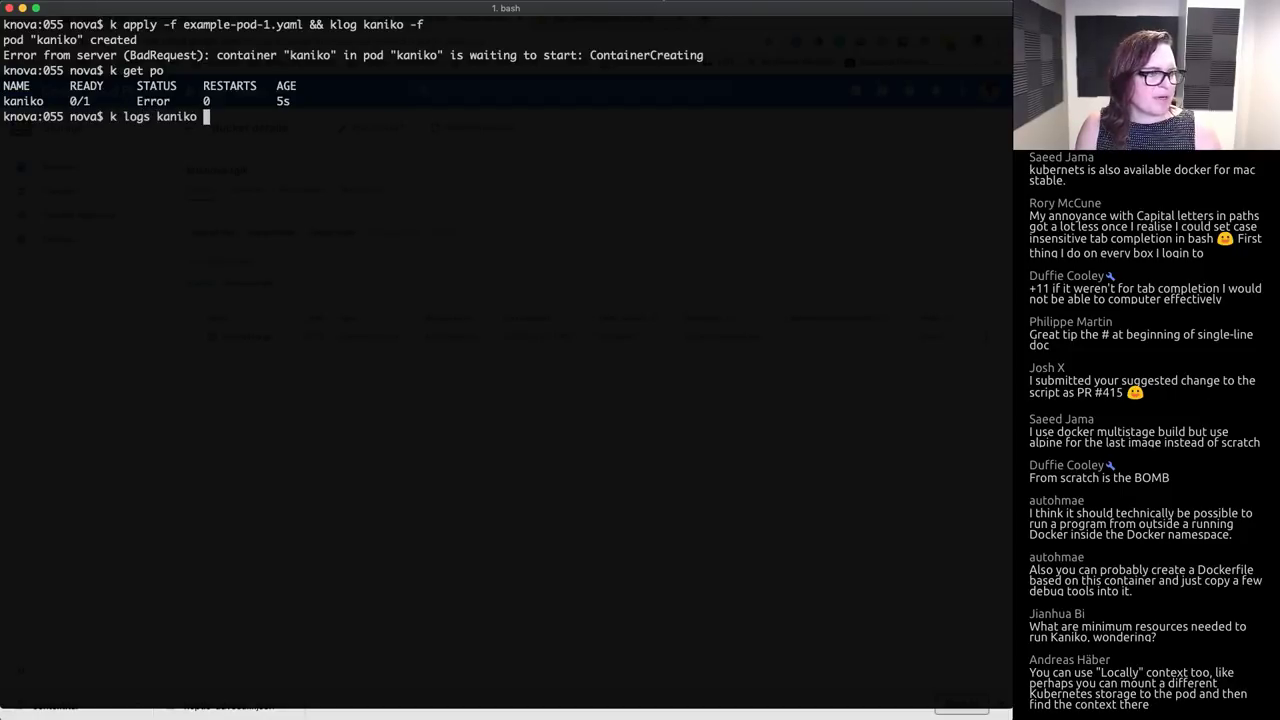
key("Return")
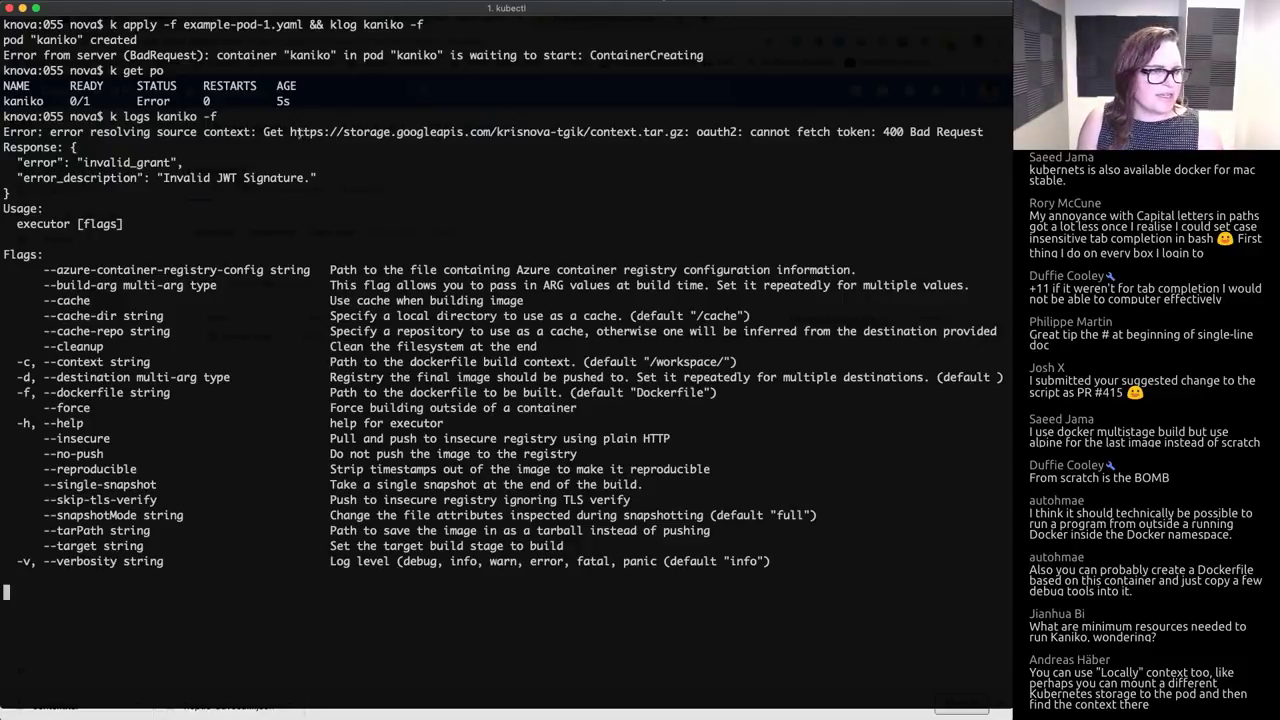
left_click_drag(289, 131, 685, 137)
key("super+c")
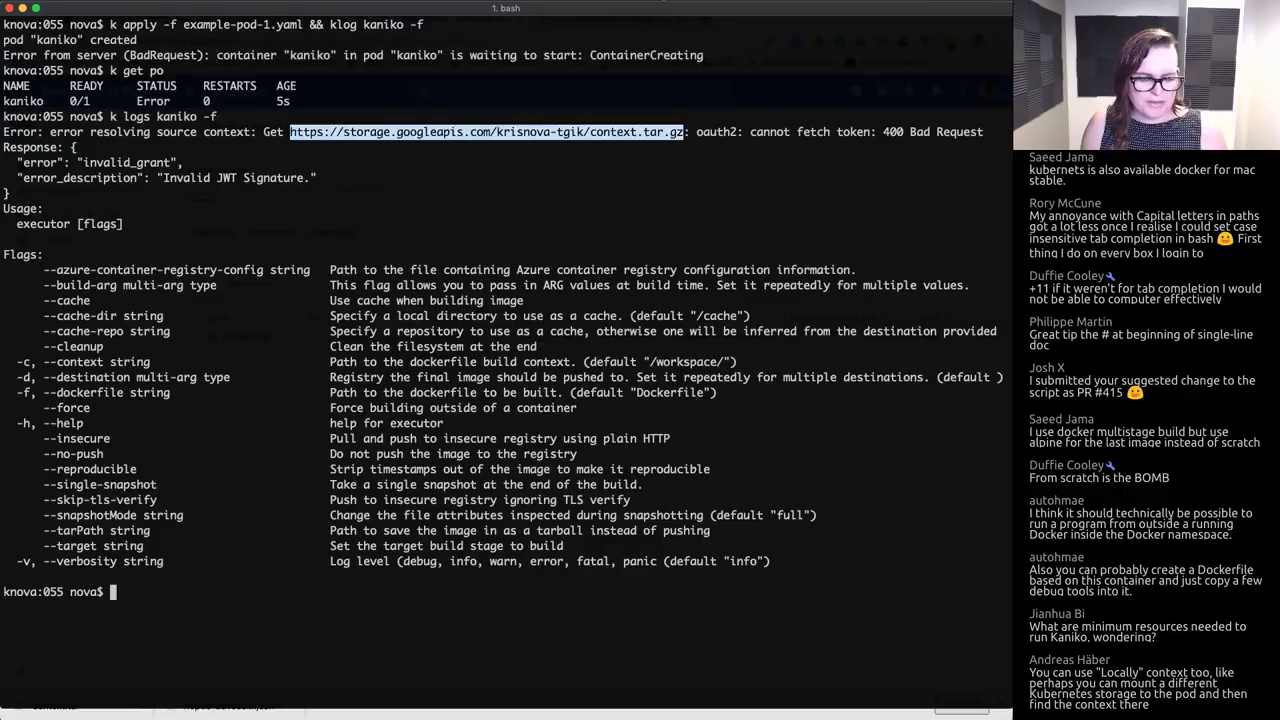
key("super+Tab")
left_click(704, 18)
Step: Load the copied storage URL in the browser, then reload the krisnova-tgik bucket details
key("super+v")
key("Return")
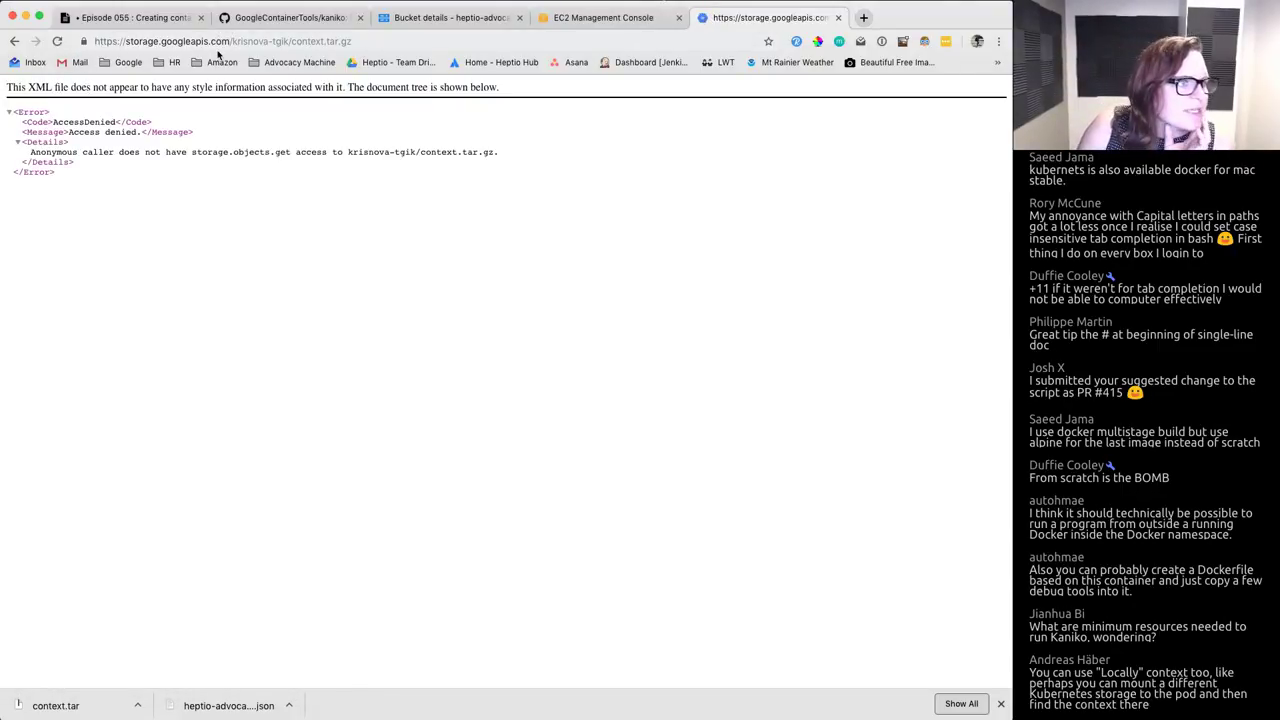
left_click(440, 17)
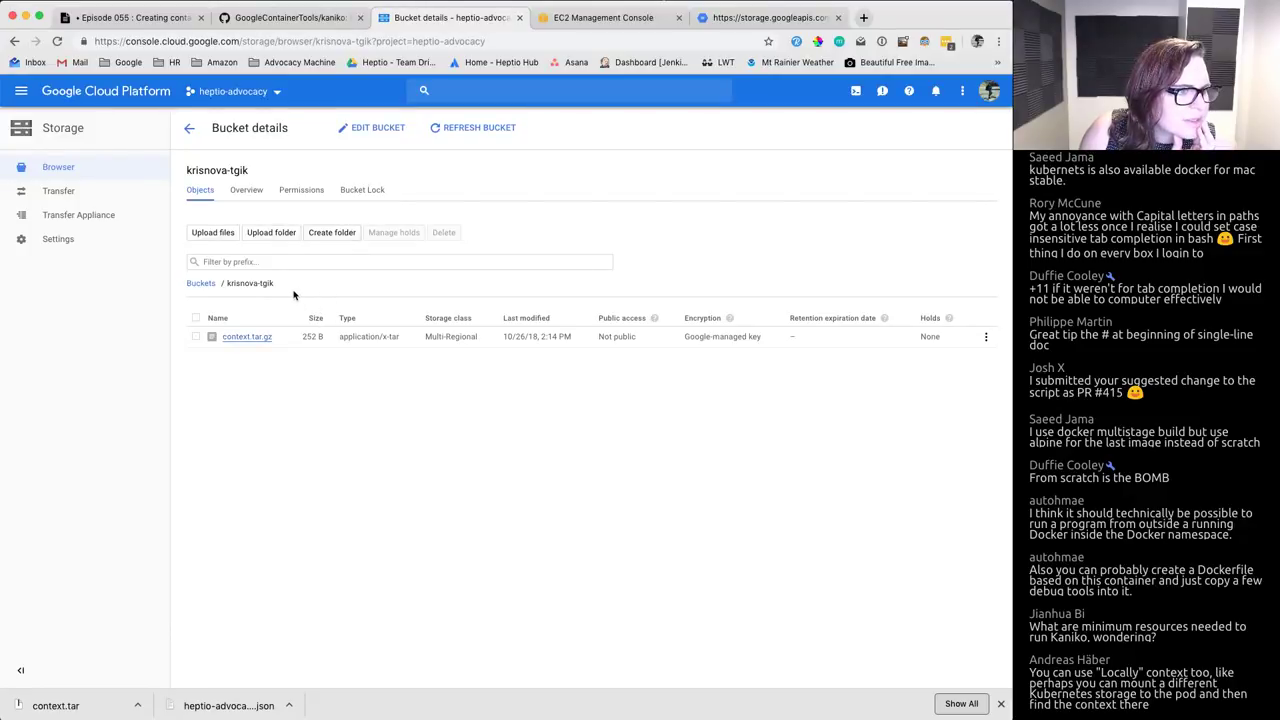
double_click(260, 284)
left_click(270, 424)
key("super+r")
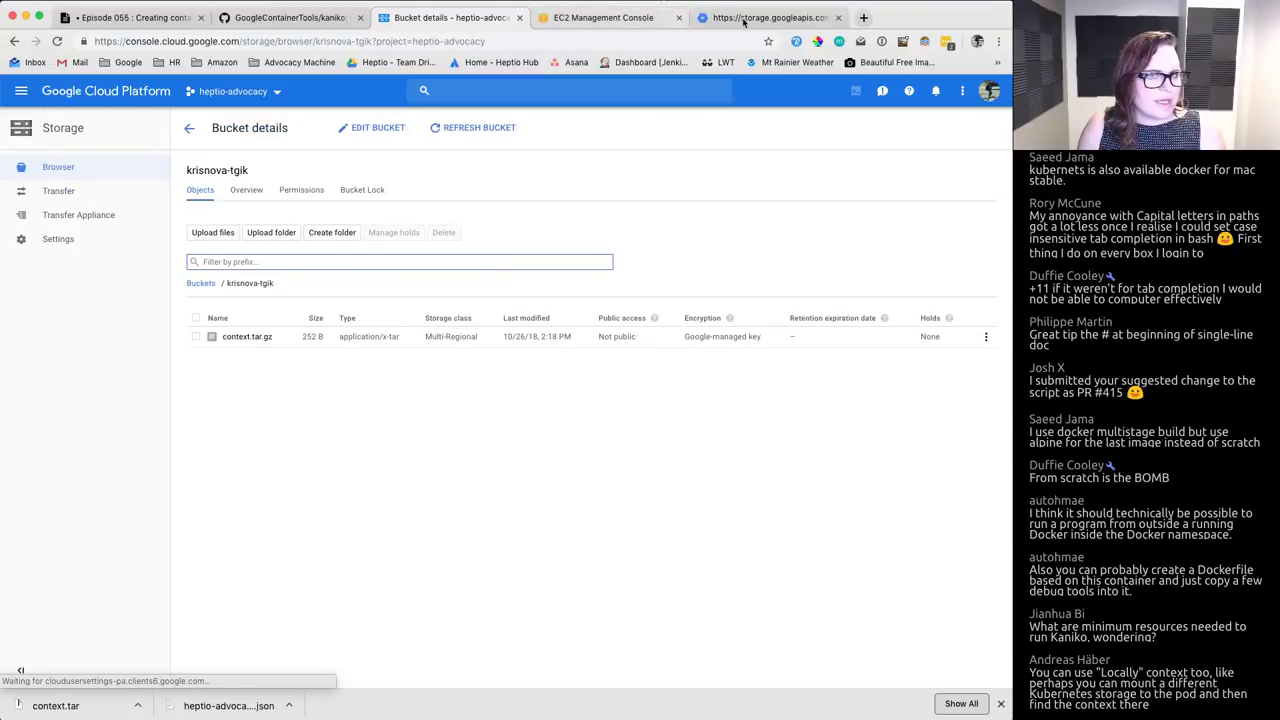
Step: Inspect the krisnova-tgik/context.tar.gz path in the error page's URL, then return to the bucket
key("super+5")
left_click(256, 42)
double_click(256, 42)
double_click(281, 41)
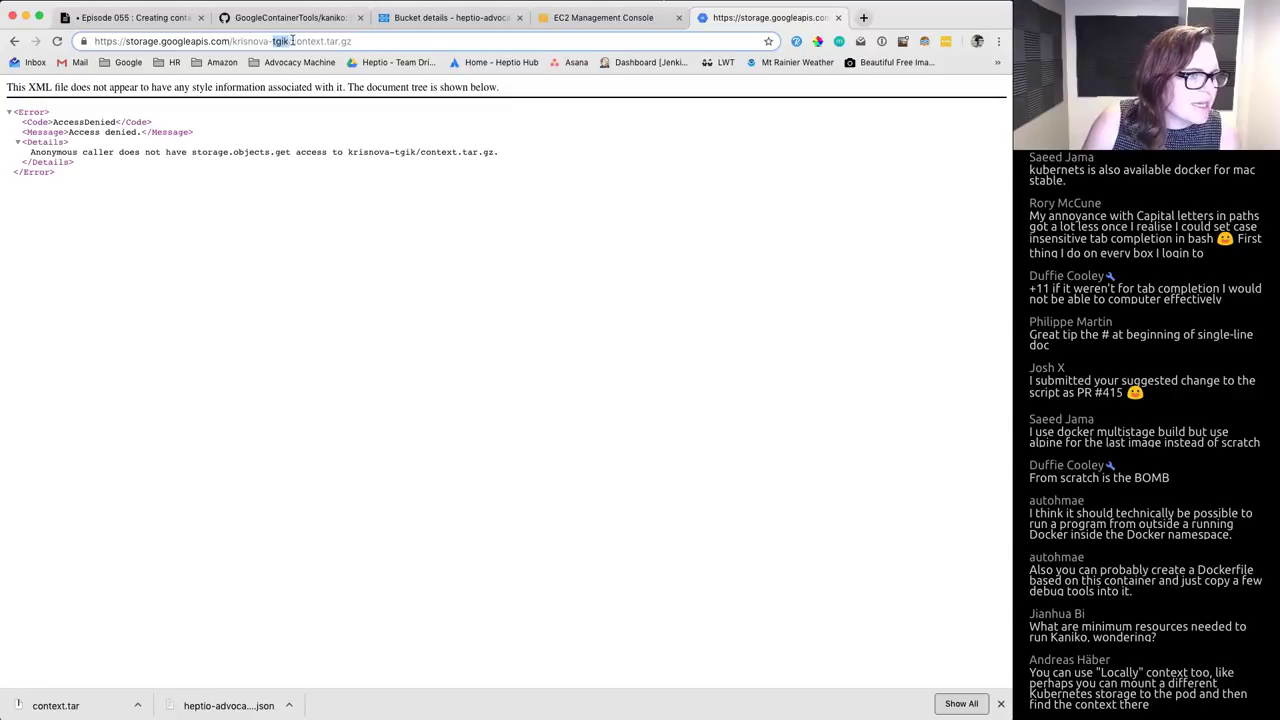
double_click(308, 41)
double_click(333, 41)
left_click(352, 44)
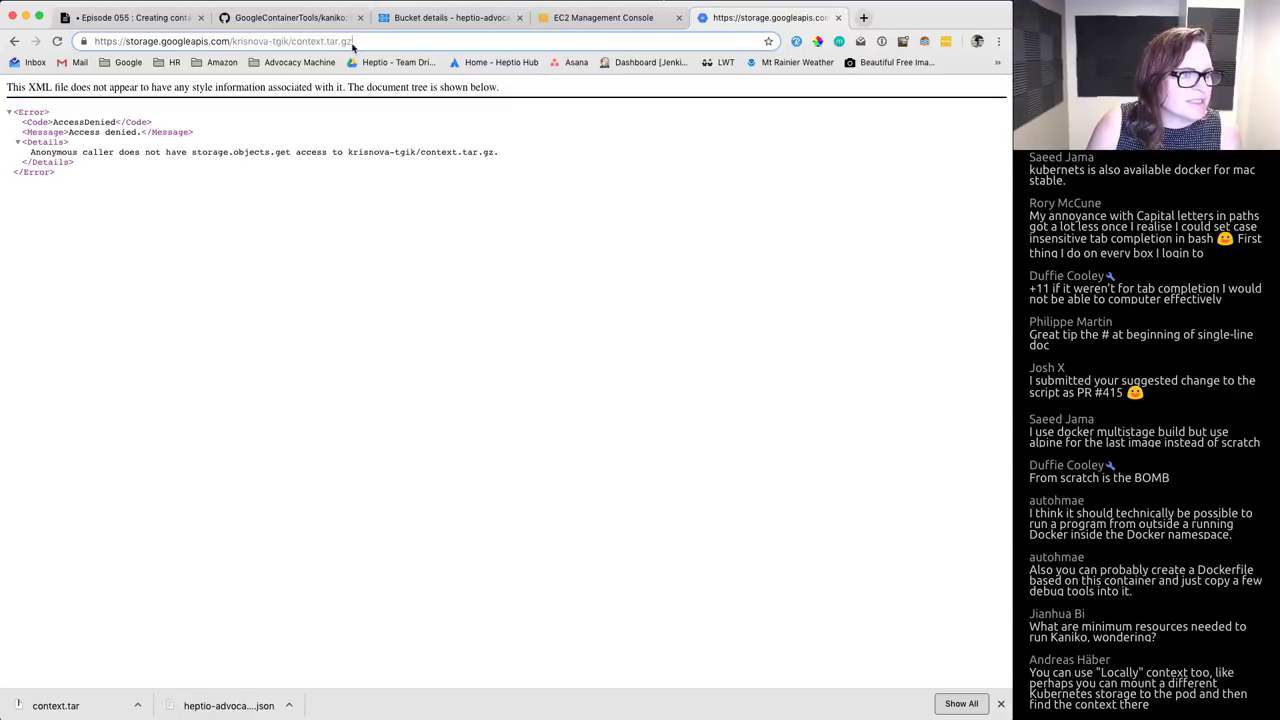
left_click(450, 17)
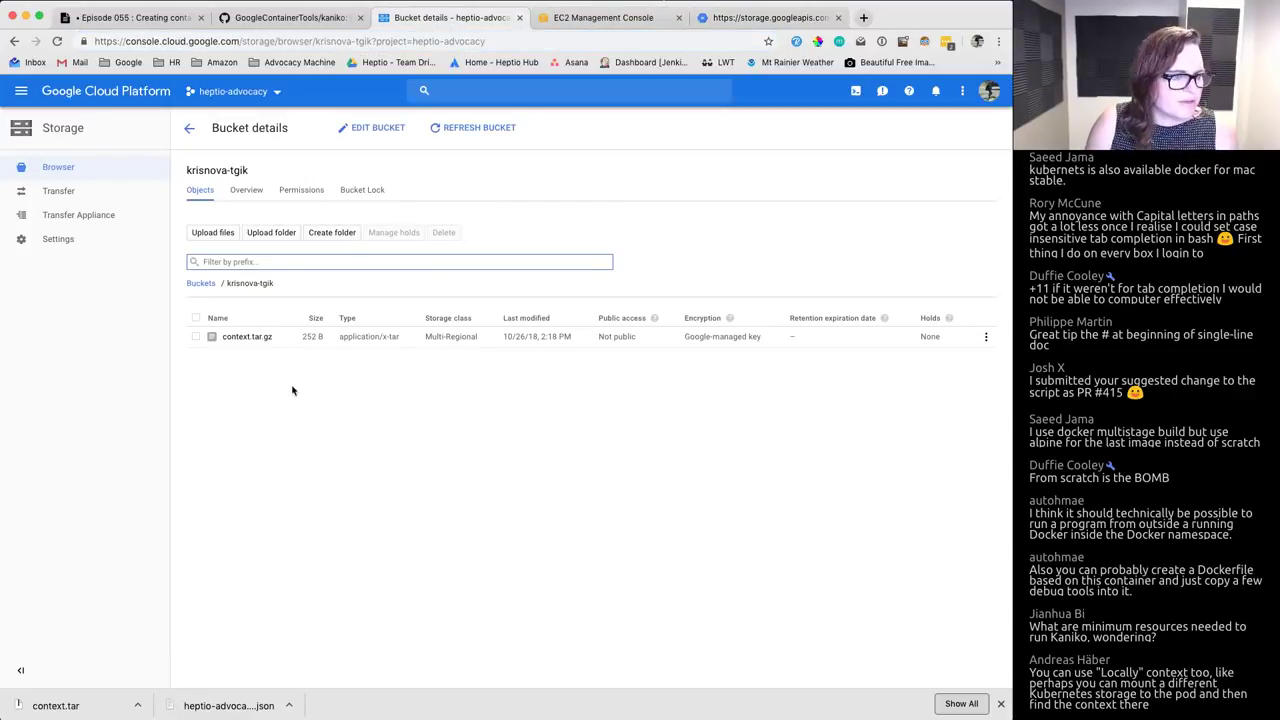
Step: Download a copy of context.tar.gz and check its row's three-dot actions menu
right_click(254, 338)
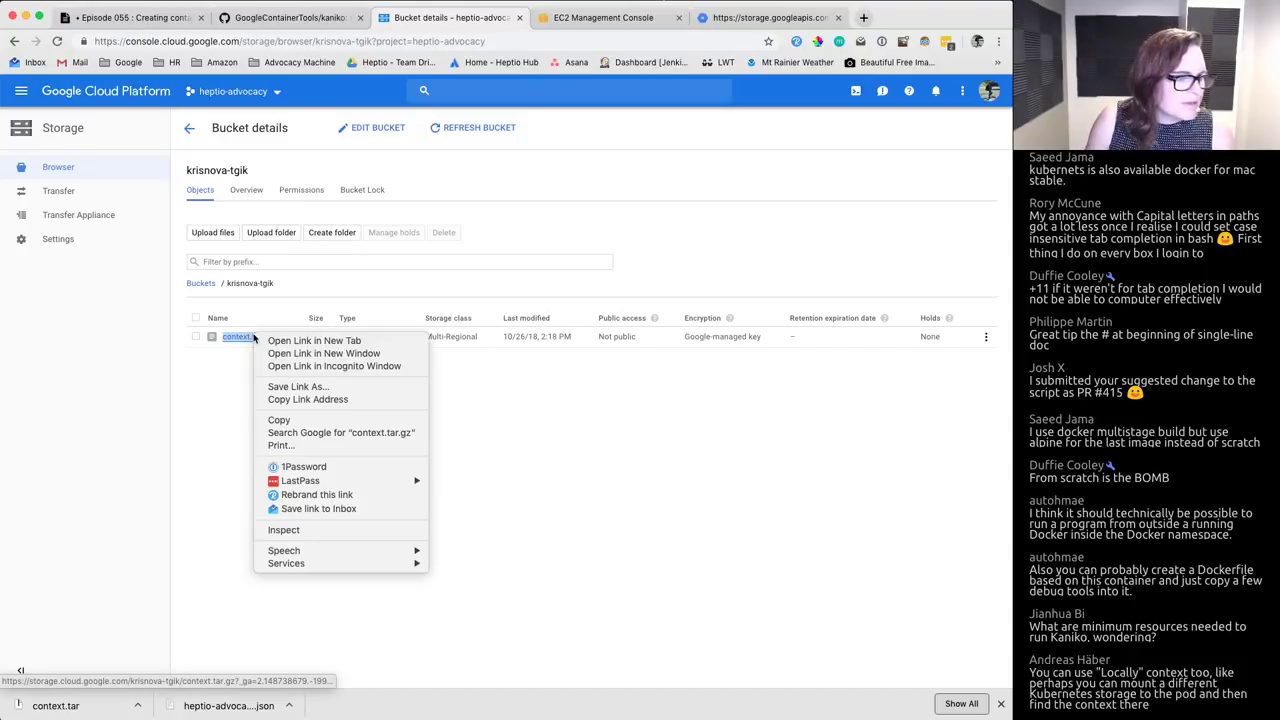
left_click(224, 376)
left_click(240, 337)
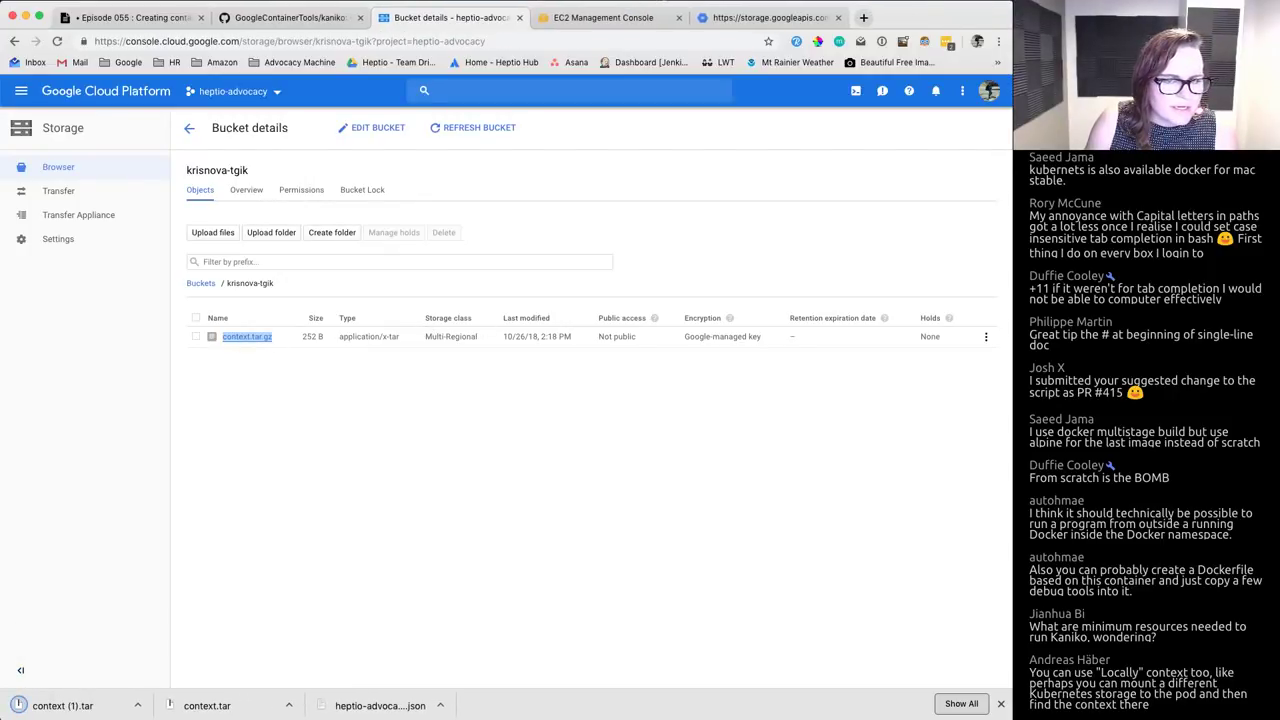
left_click(986, 337)
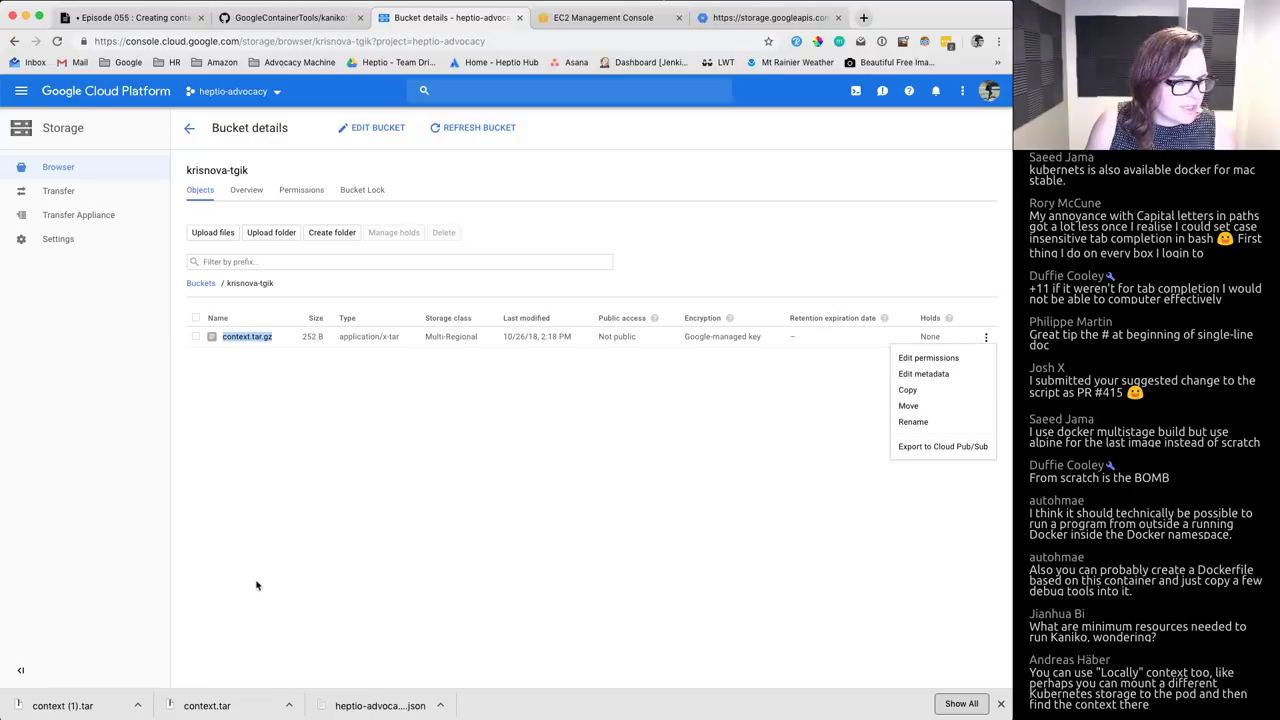
left_click(392, 539)
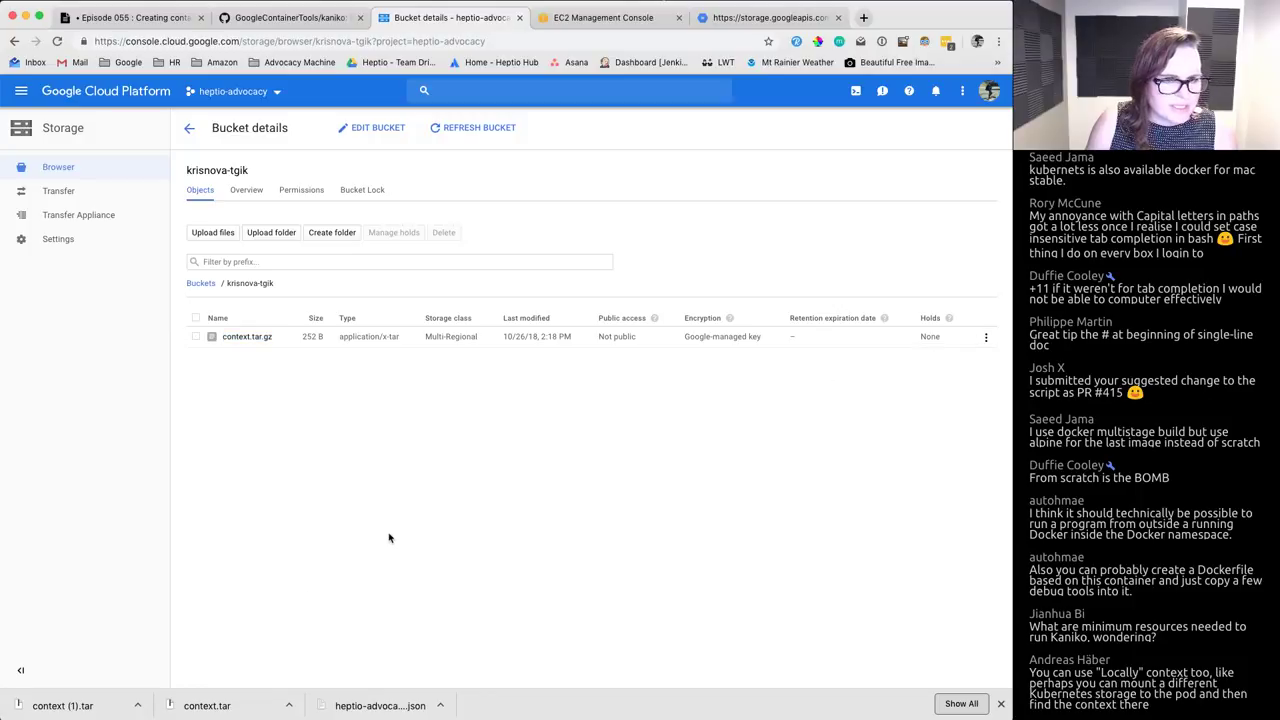
left_click(986, 337)
left_click(396, 412)
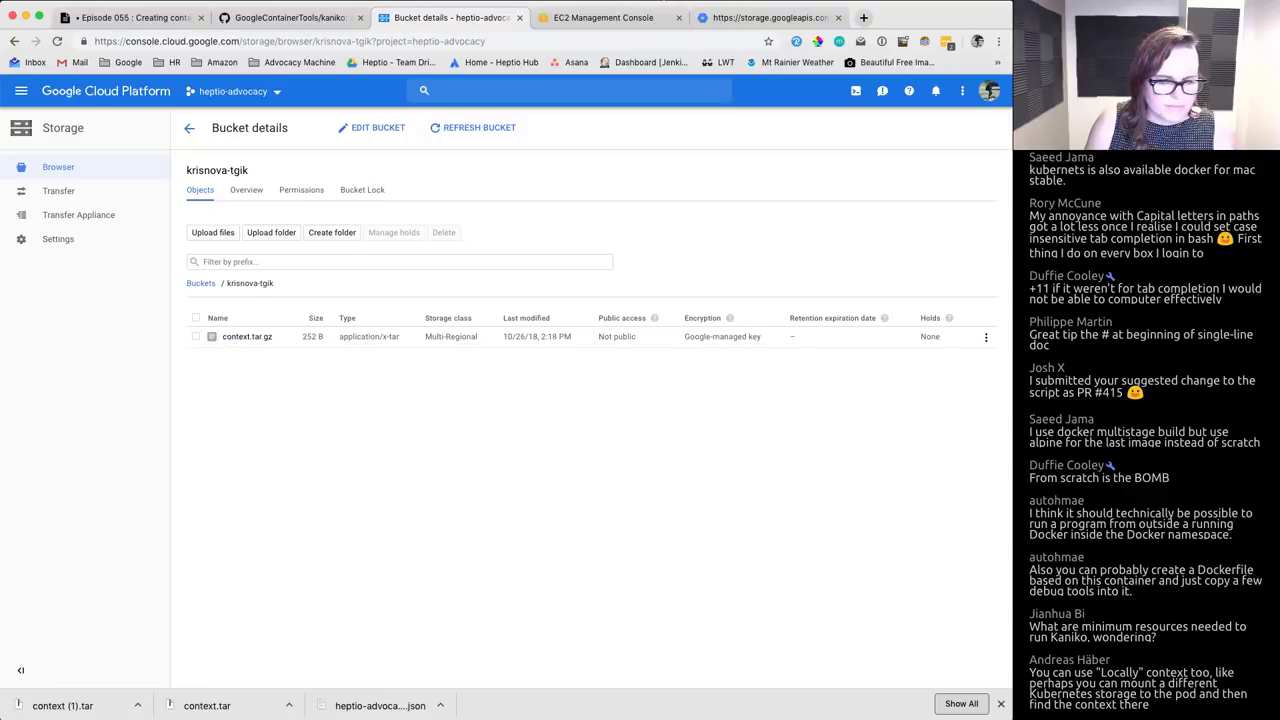
Step: In bash, clear the screen and list pods to check kaniko's status
key("super+Tab")
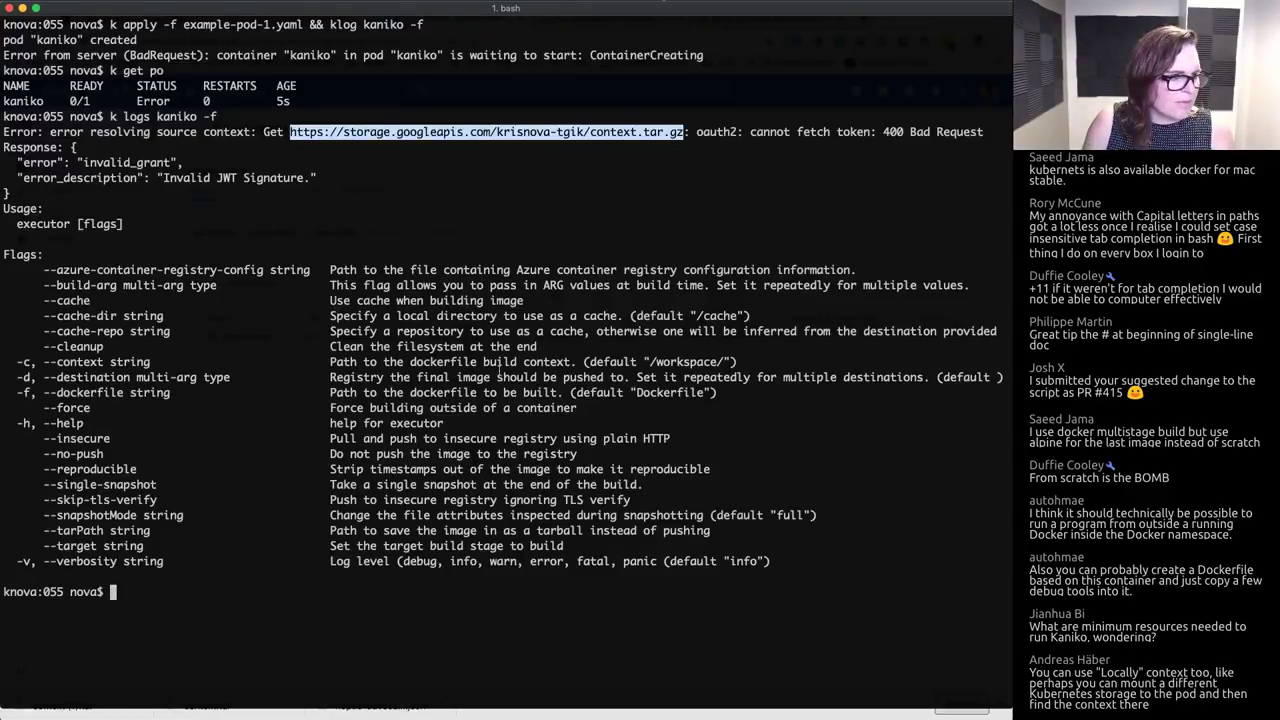
left_click(354, 364)
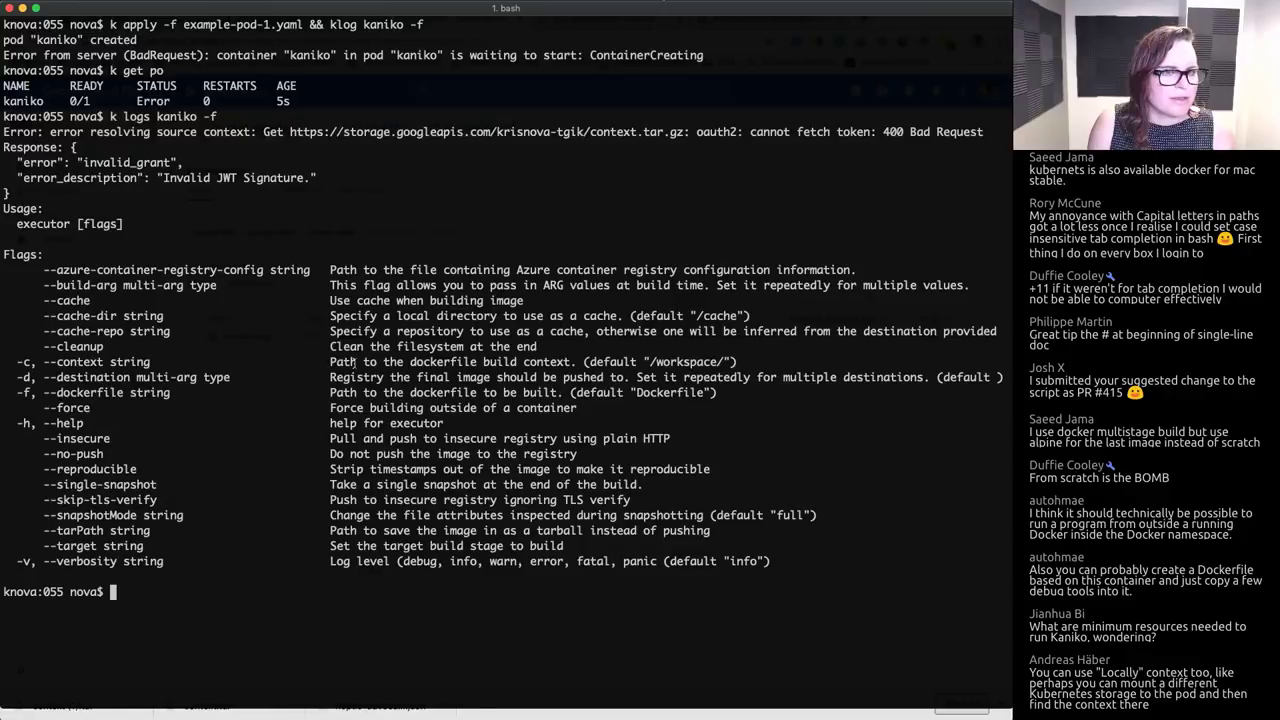
key("ctrl+l")
type("k de tpo")
key("BackSpace")
key("BackSpace")
key("BackSpace")
key("BackSpace")
type("t po")
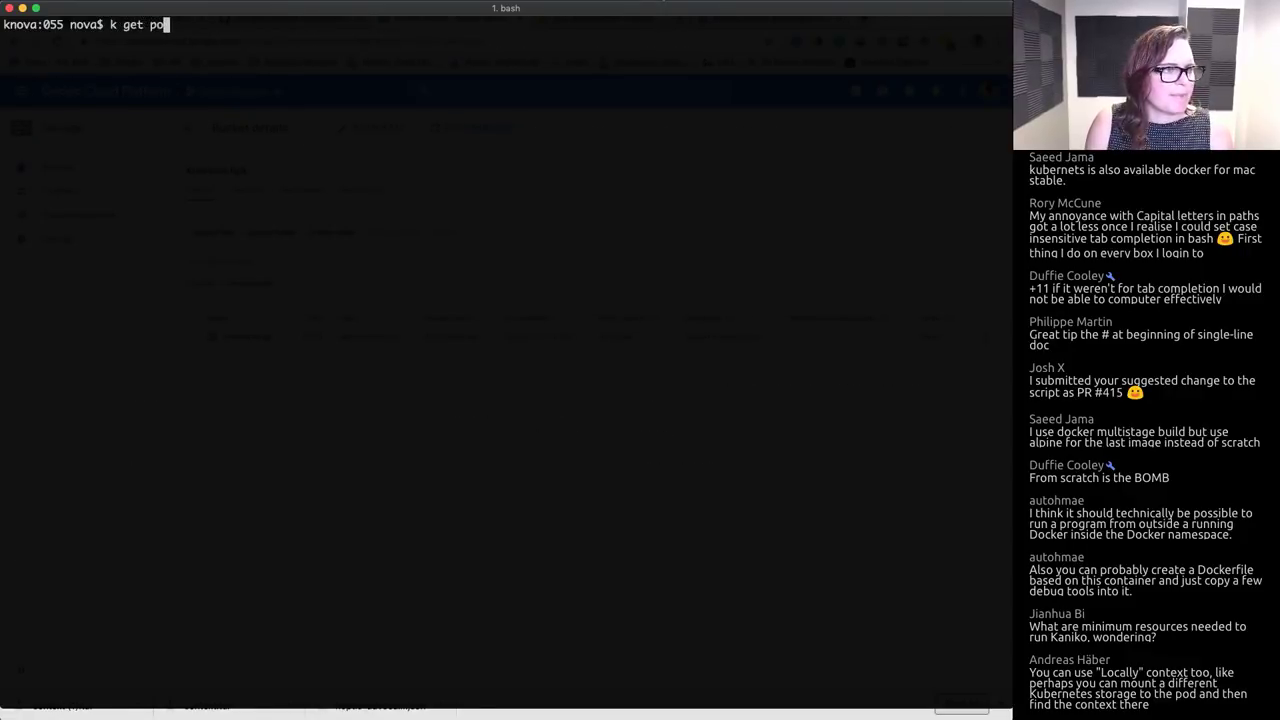
key("Return")
Step: Delete the failed kaniko pod with k delete po kaniko, then clear the screen
type("k delete kaniko-secret.json")
key("Tab")
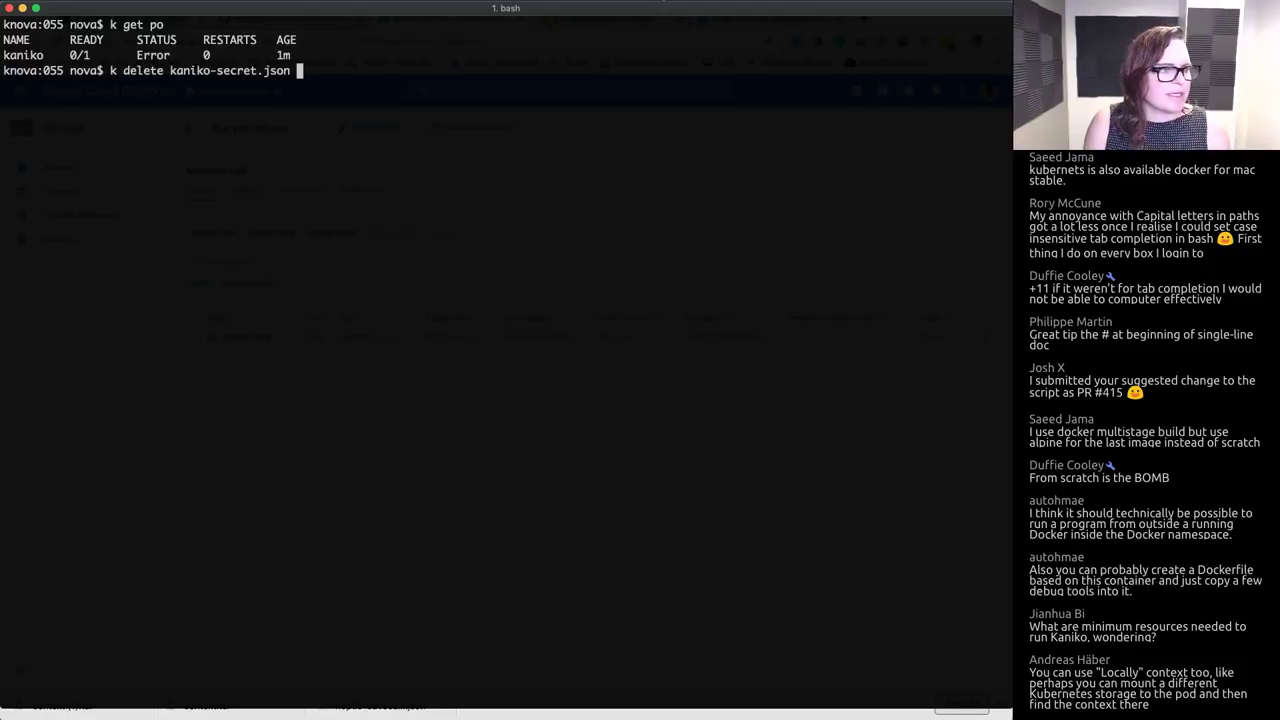
key("Return")
type("k delet epo k")
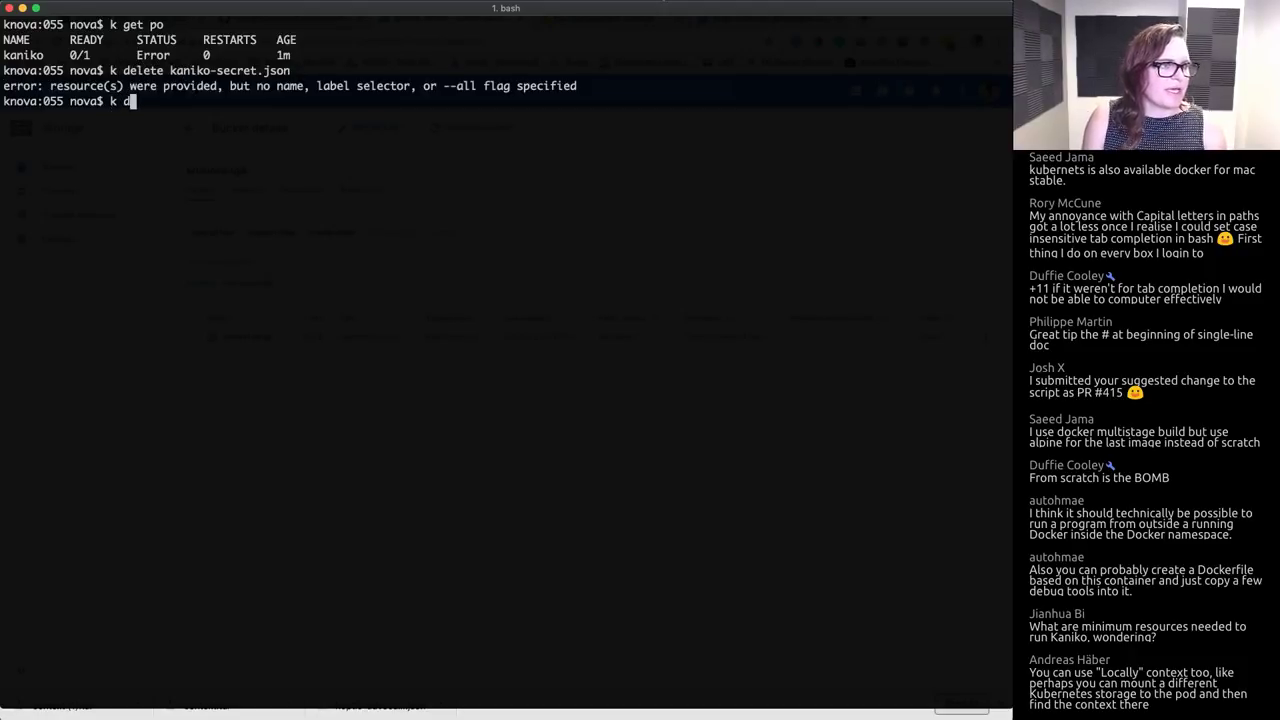
key("BackSpace")
key("BackSpace")
key("BackSpace")
key("BackSpace")
key("BackSpace")
key("BackSpace")
type("e po kaniko")
key("Return")
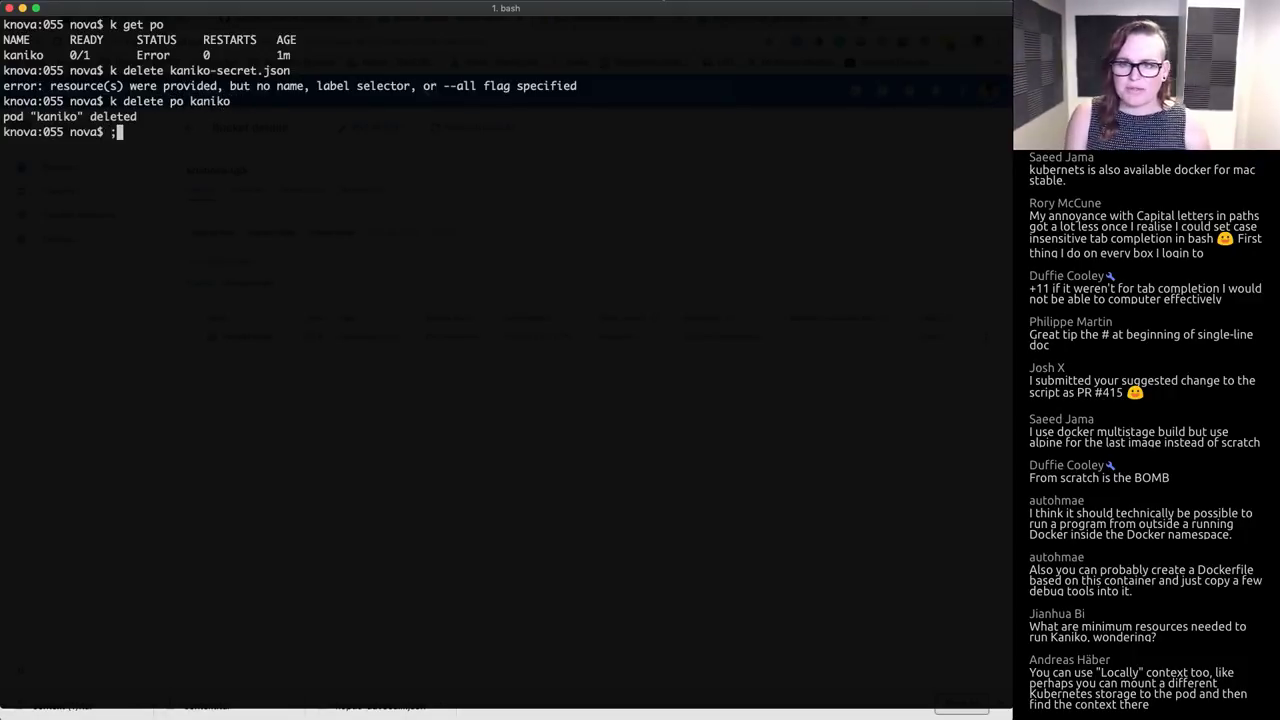
key("ctrl+l")
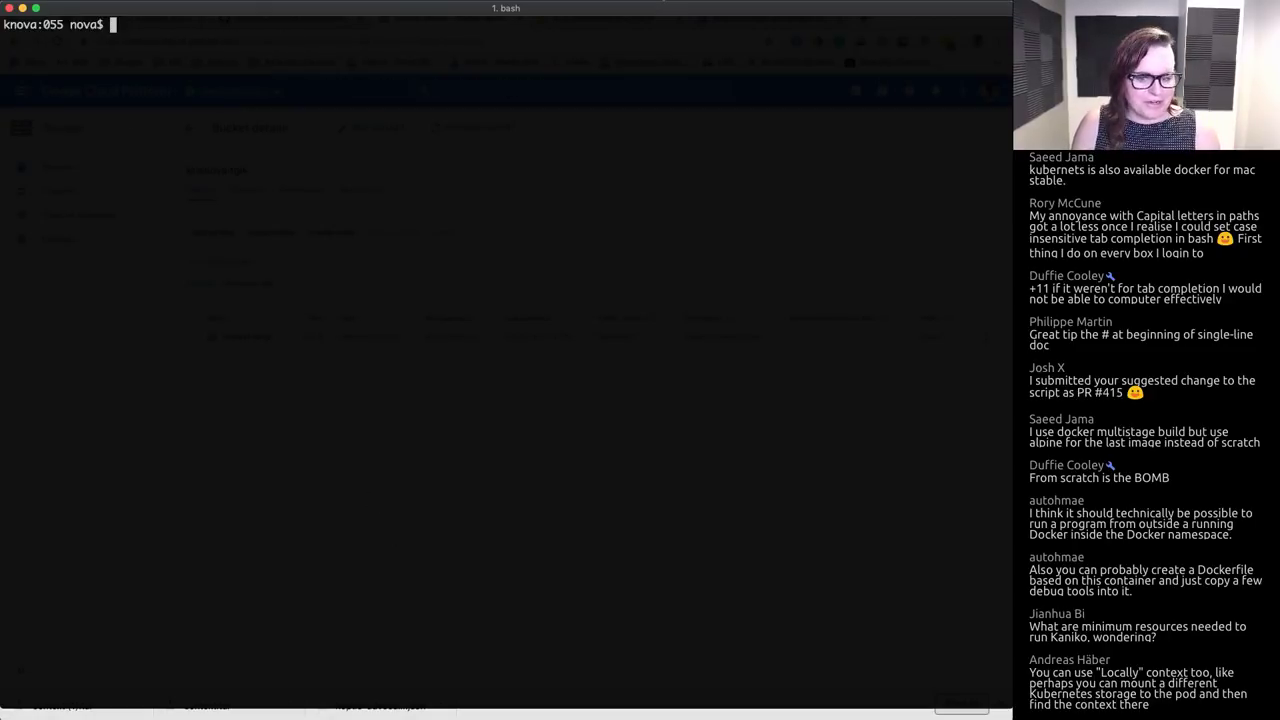
key("super+Tab")
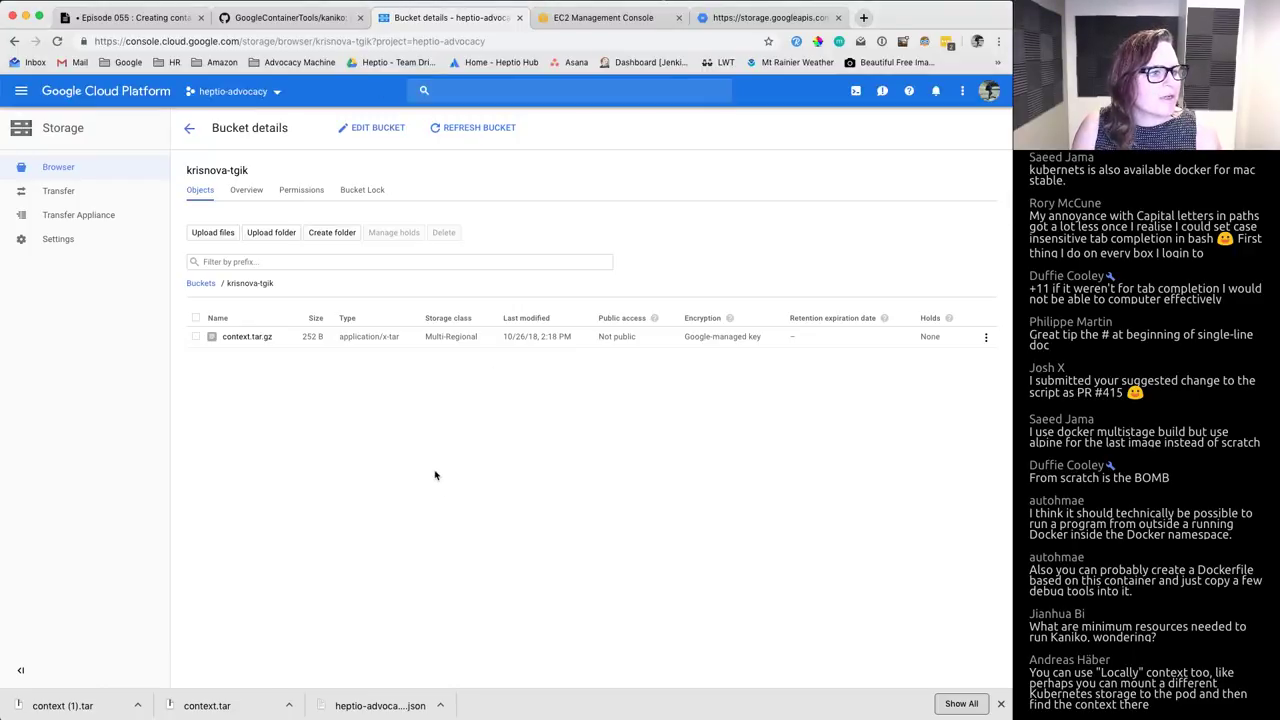
Step: Delete context.tar.gz from the krisnova-tgik bucket in the Console
left_click(196, 338)
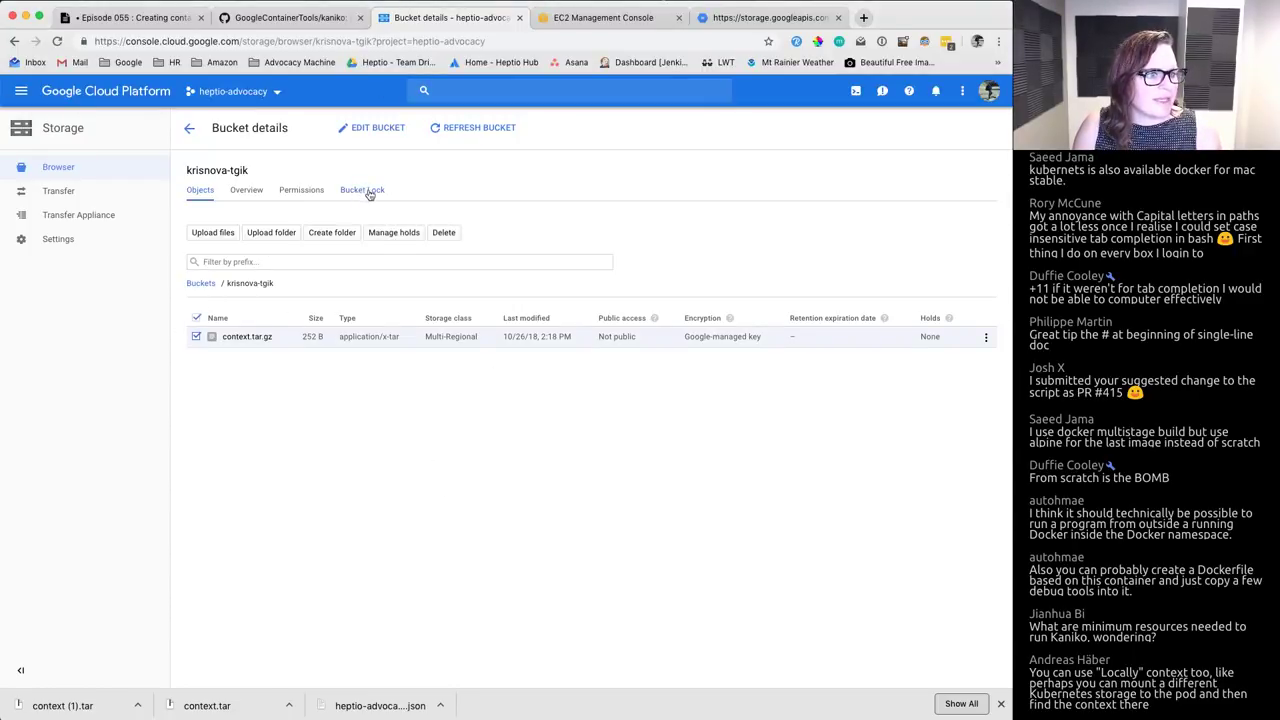
left_click(443, 233)
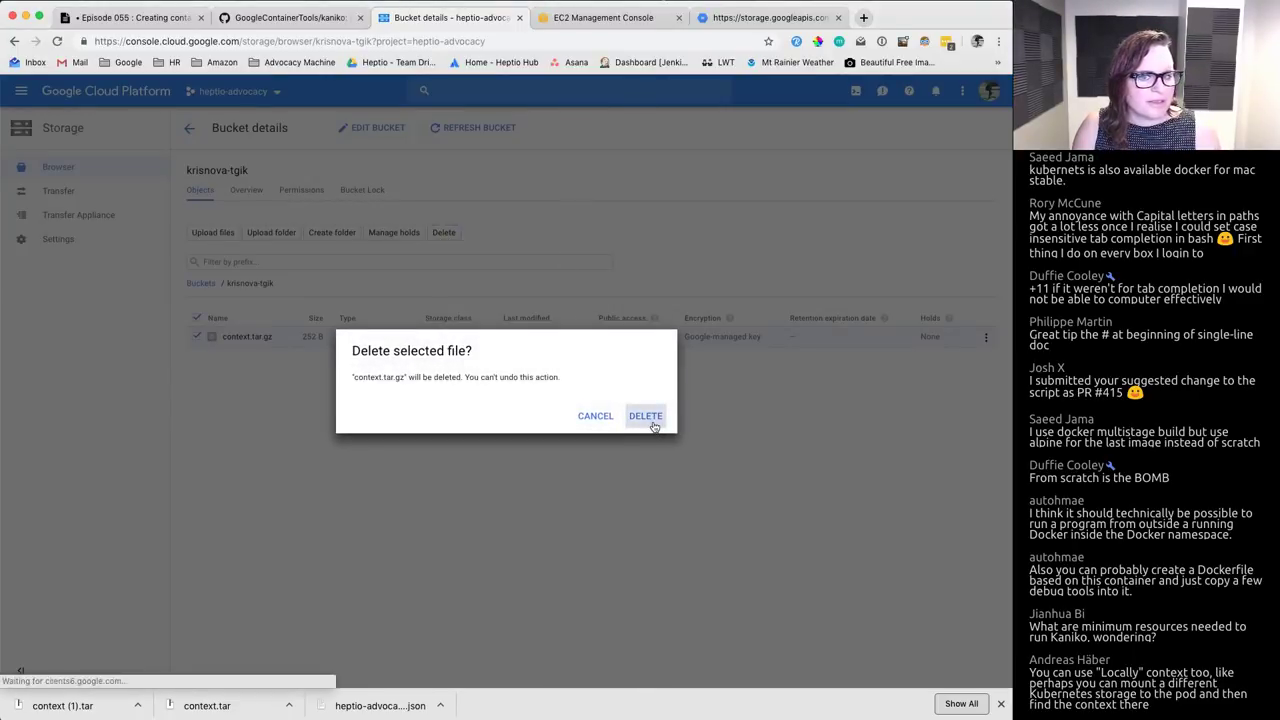
left_click(650, 419)
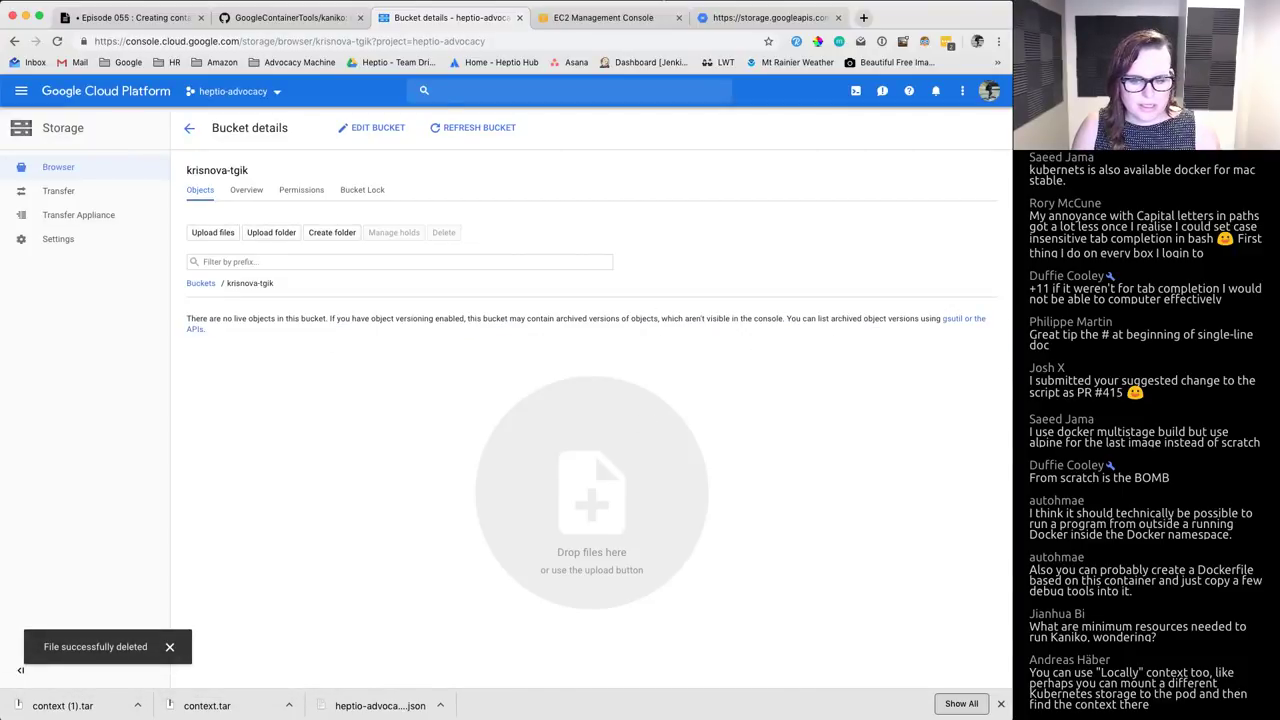
Step: Re-run the recalled gsutil cp context.tar.gz gs://krisnova-tgik/context.tar.gz upload in bash
key("alt+space")
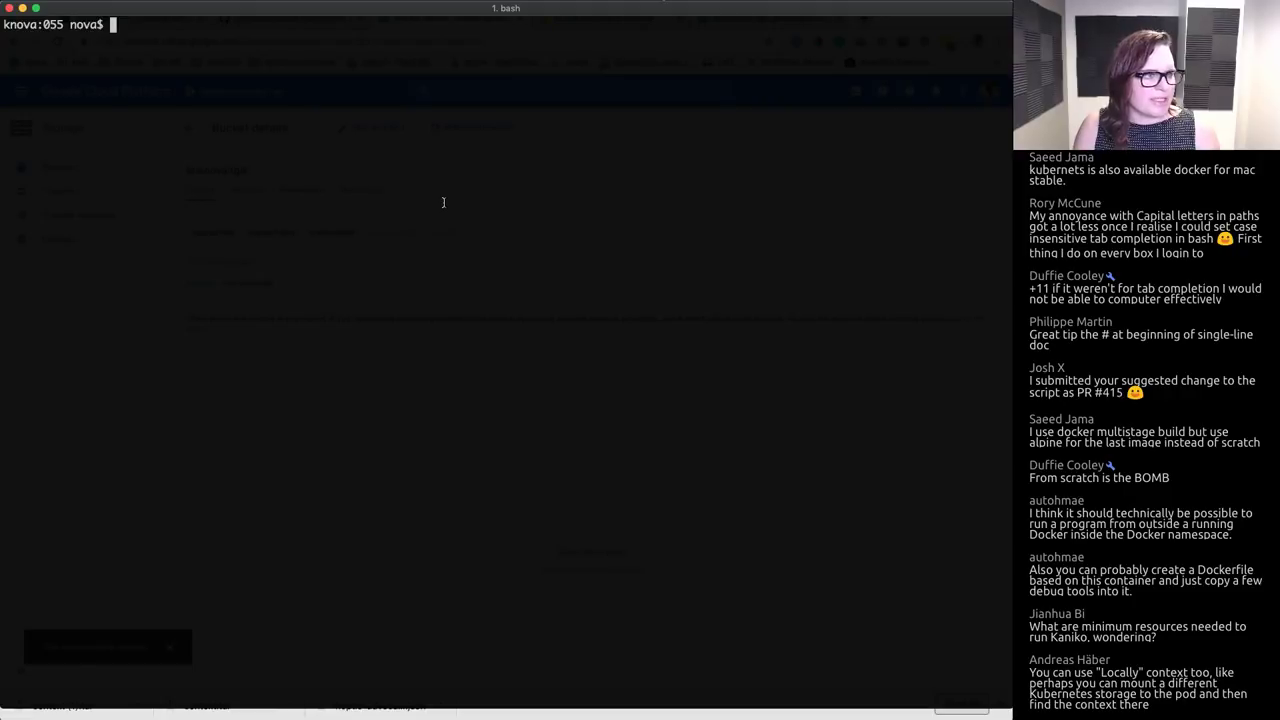
key("ctrl+r")
type("gsut")
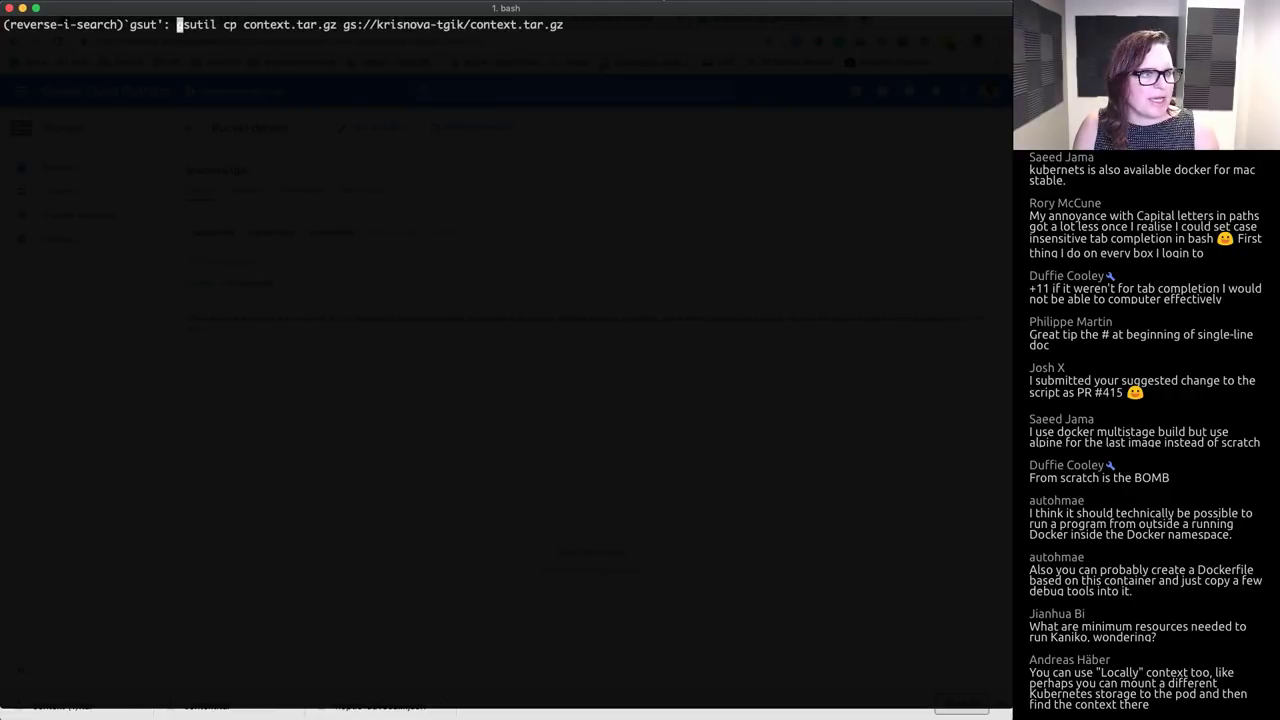
key("End")
key("Return")
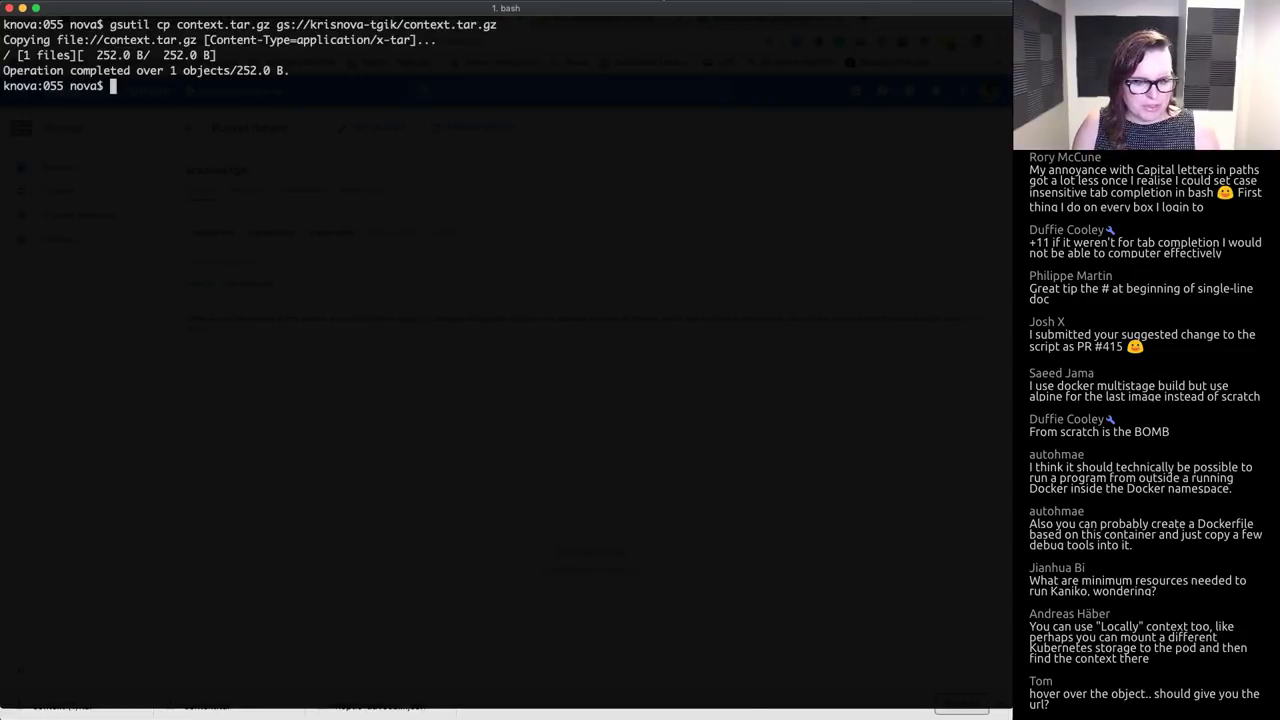
key("super+Tab")
Step: Refresh the bucket, download the re-uploaded context.tar.gz, and reload its storage.googleapis.com page
key("super+r")
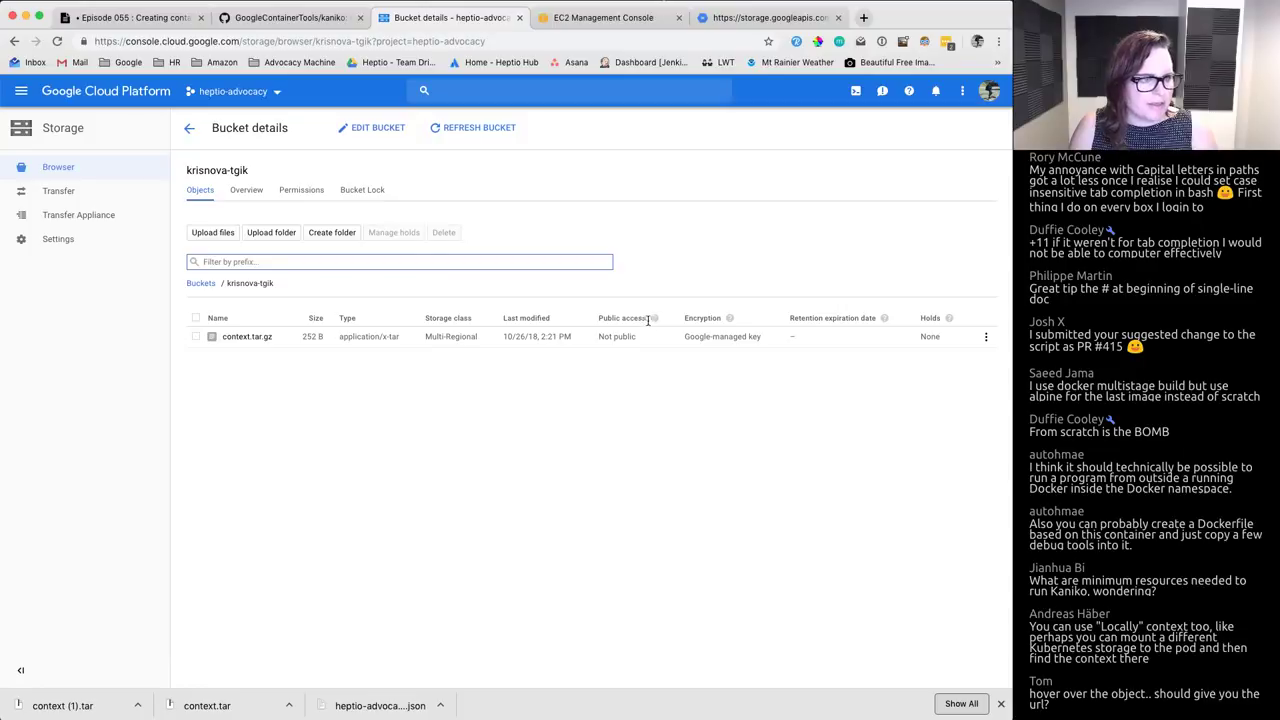
mouse_move(256, 339)
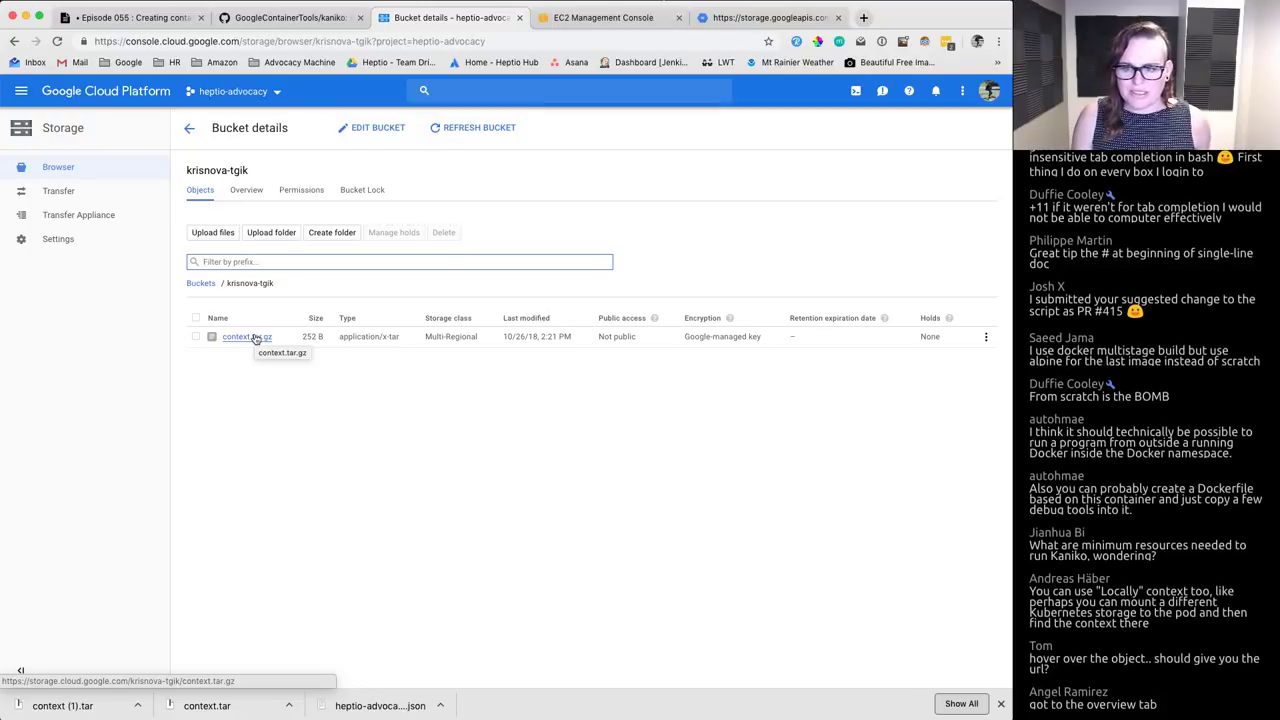
left_click(256, 338)
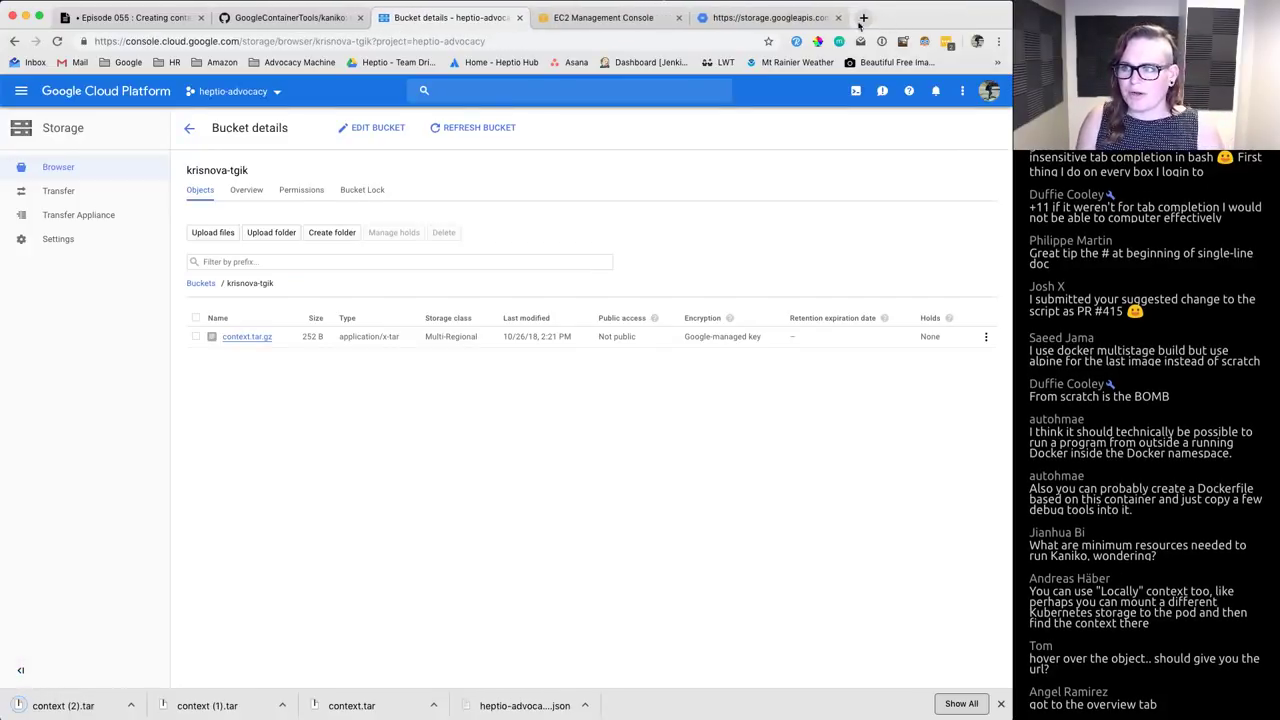
left_click(789, 20)
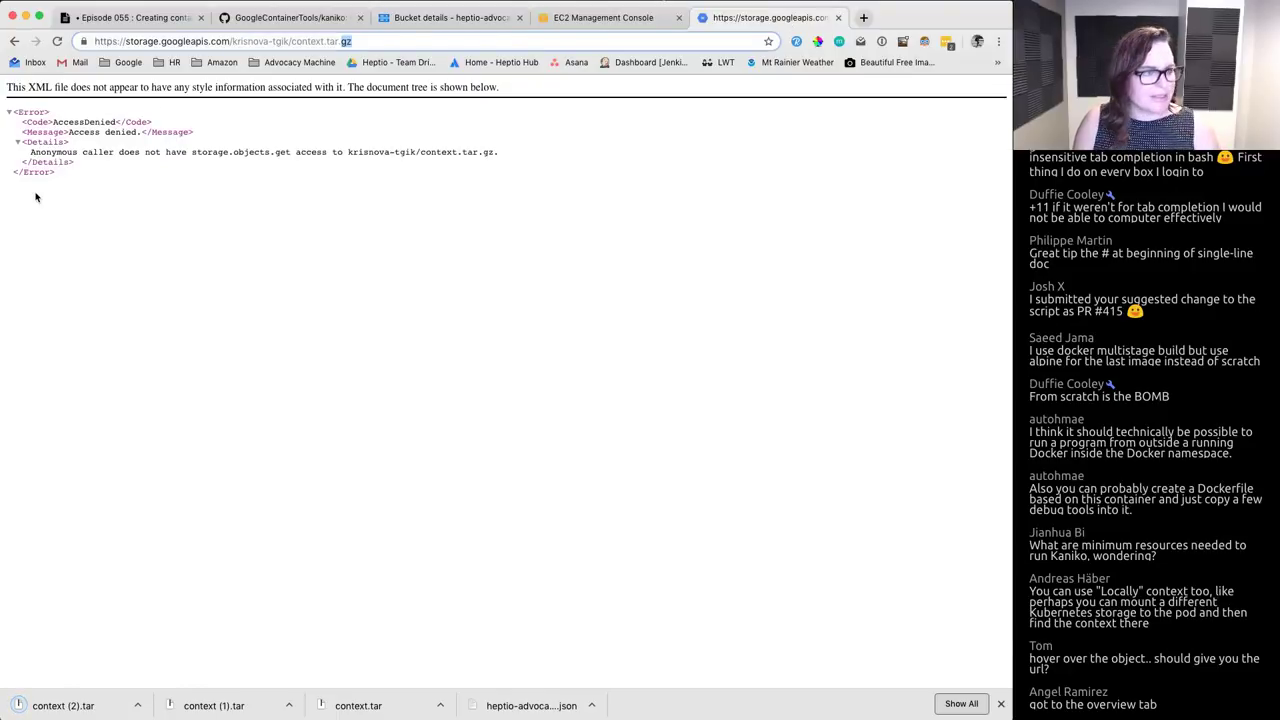
key("super+r")
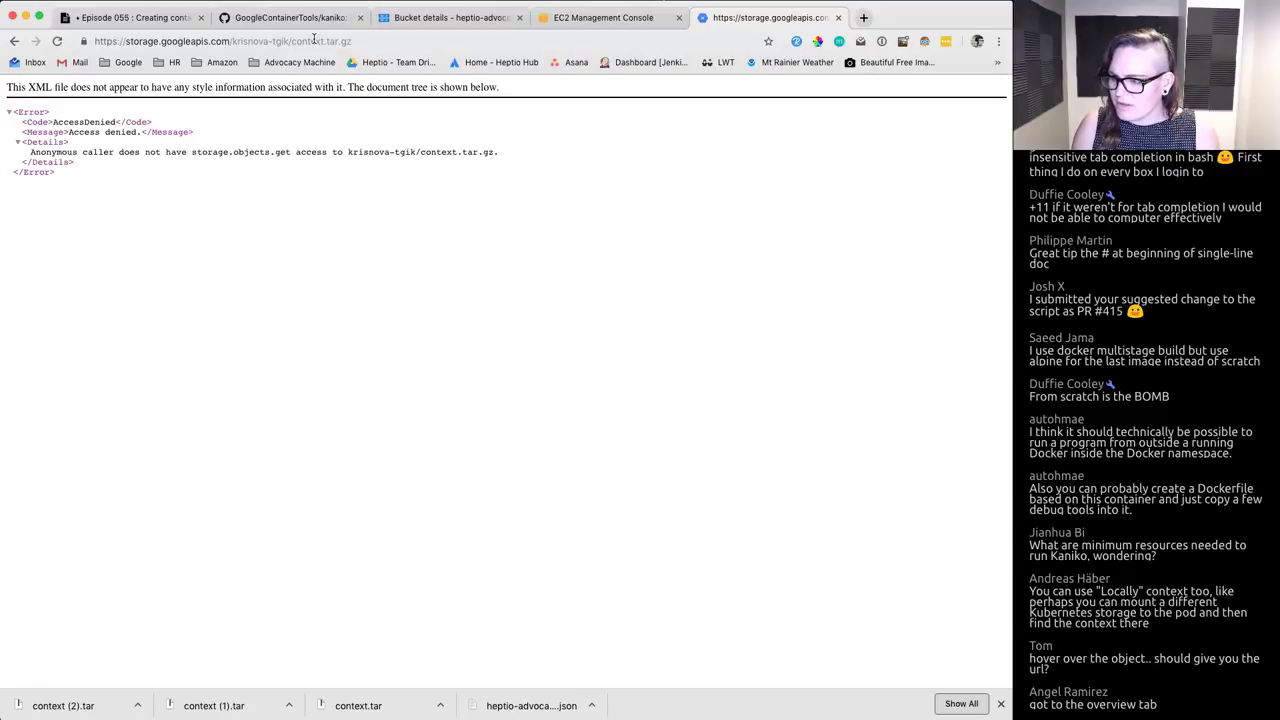
left_click(310, 41)
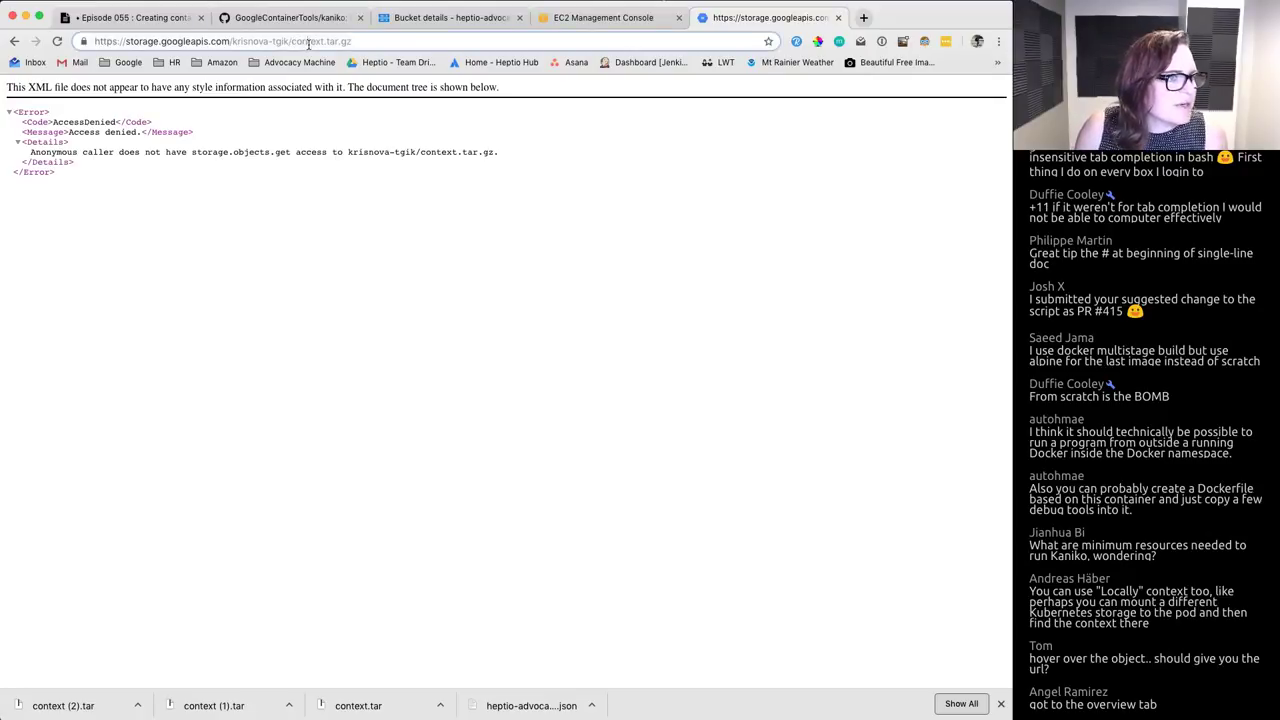
left_click(325, 41)
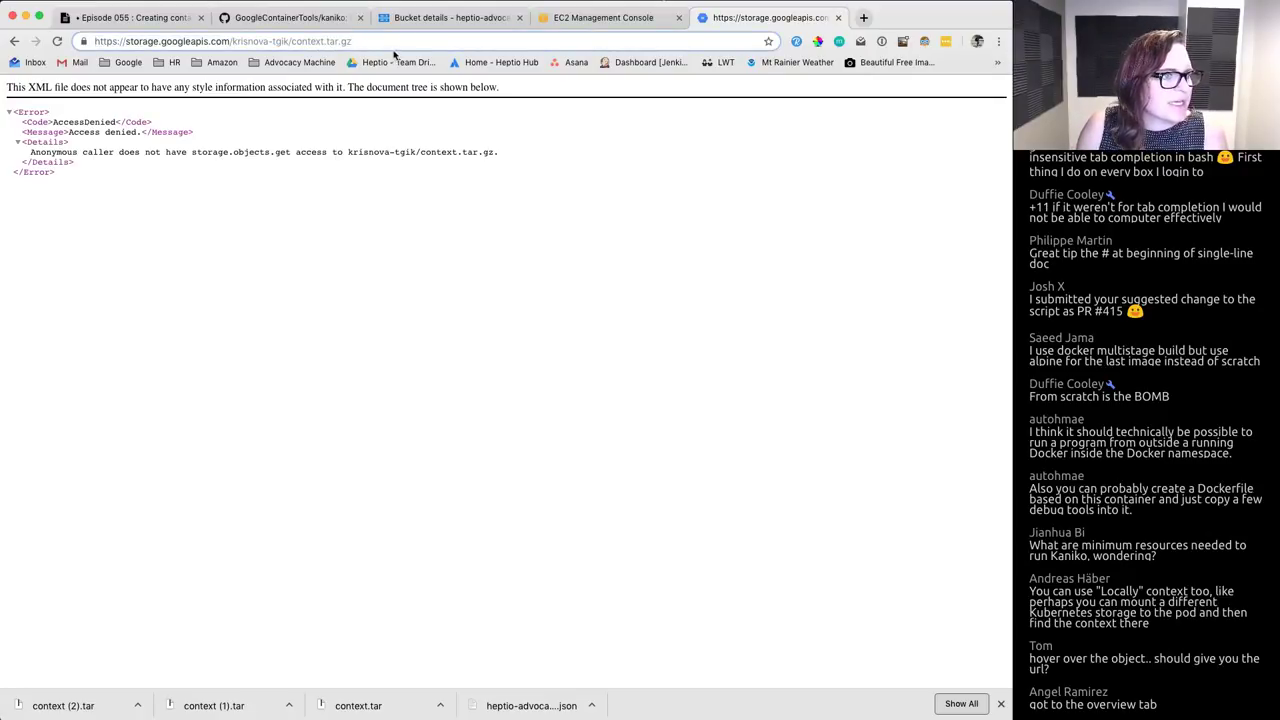
left_click(455, 19)
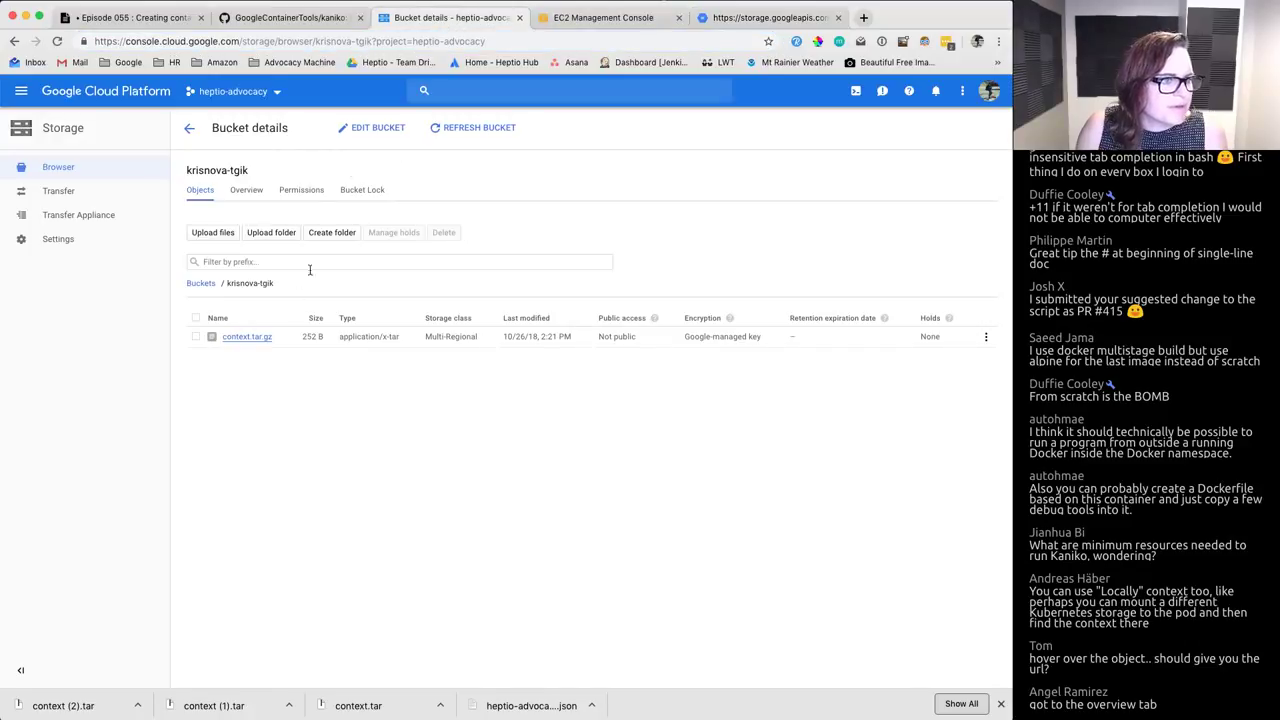
Step: Copy the context.tar.gz link address and open it in a new tab
right_click(253, 340)
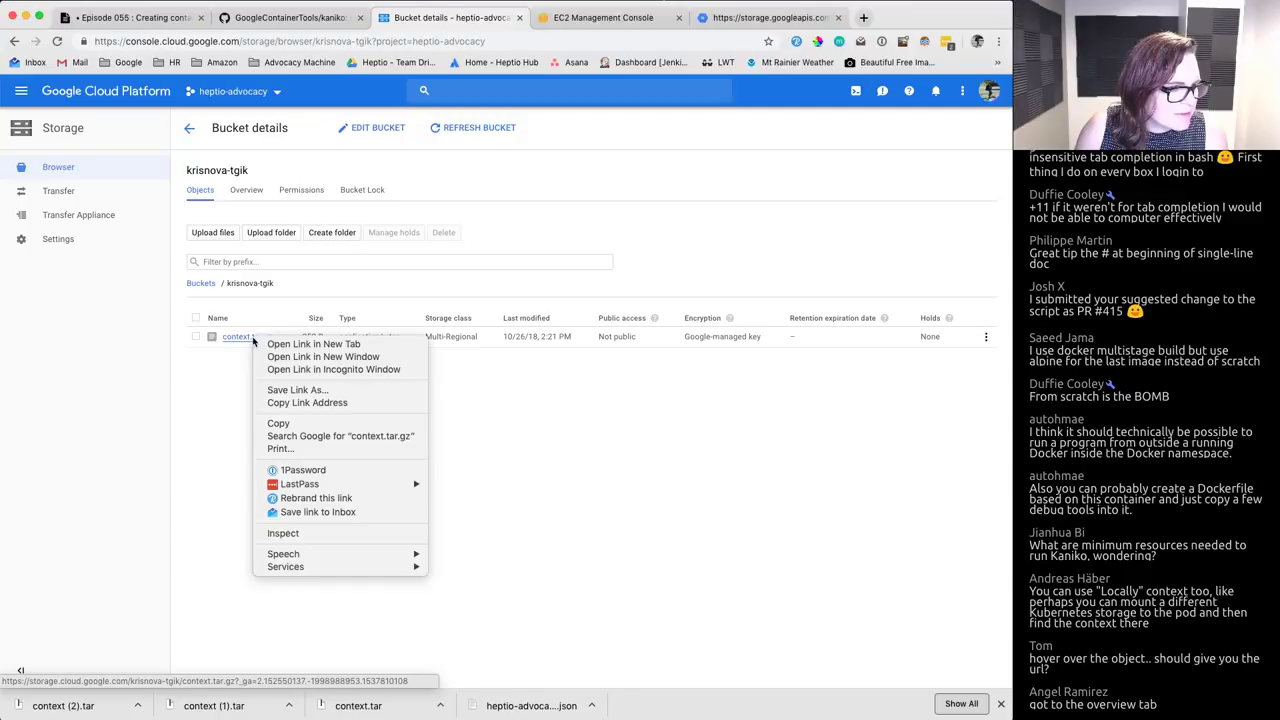
left_click(335, 403)
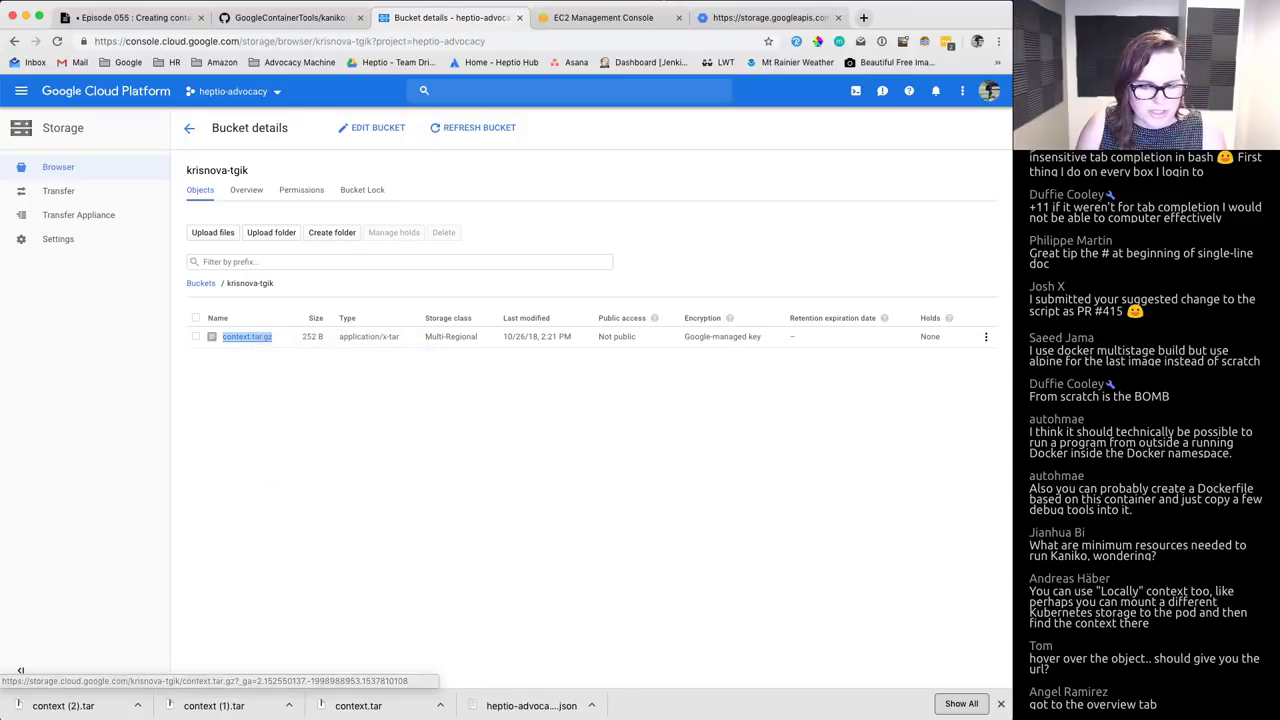
left_click(866, 22)
key("super+v")
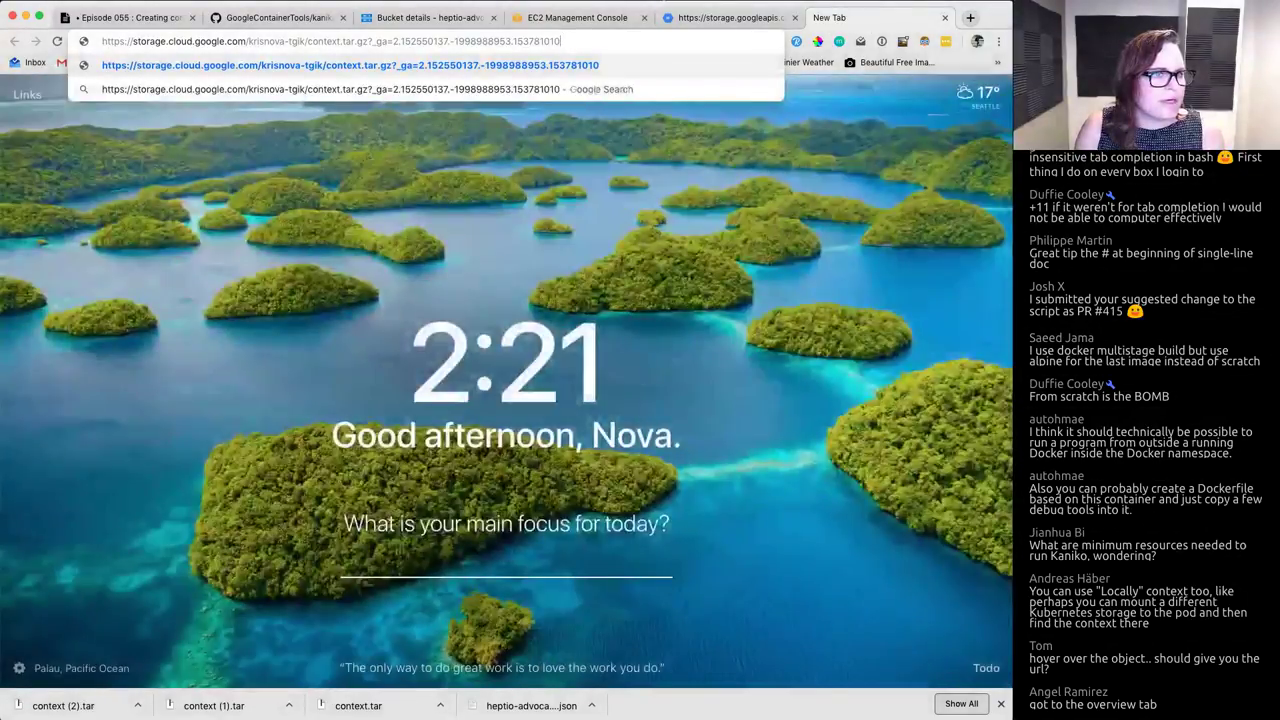
key("BackSpace")
key("BackSpace")
key("BackSpace")
key("BackSpace")
key("BackSpace")
key("BackSpace")
key("BackSpace")
key("BackSpace")
key("BackSpace")
key("BackSpace")
key("BackSpace")
key("BackSpace")
key("BackSpace")
key("BackSpace")
key("BackSpace")
key("BackSpace")
key("BackSpace")
key("BackSpace")
key("BackSpace")
key("BackSpace")
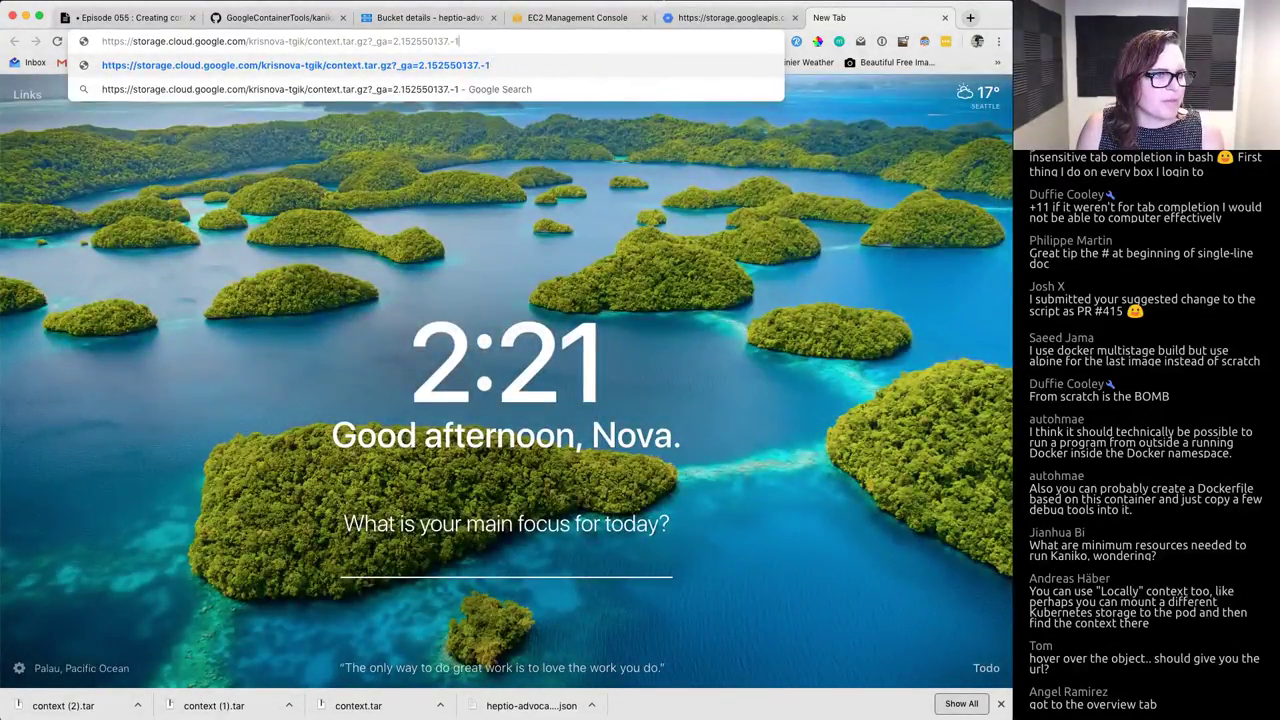
key("BackSpace")
key("BackSpace")
key("BackSpace")
key("BackSpace")
key("BackSpace")
key("BackSpace")
key("BackSpace")
key("BackSpace")
key("BackSpace")
key("BackSpace")
key("BackSpace")
key("BackSpace")
key("BackSpace")
key("BackSpace")
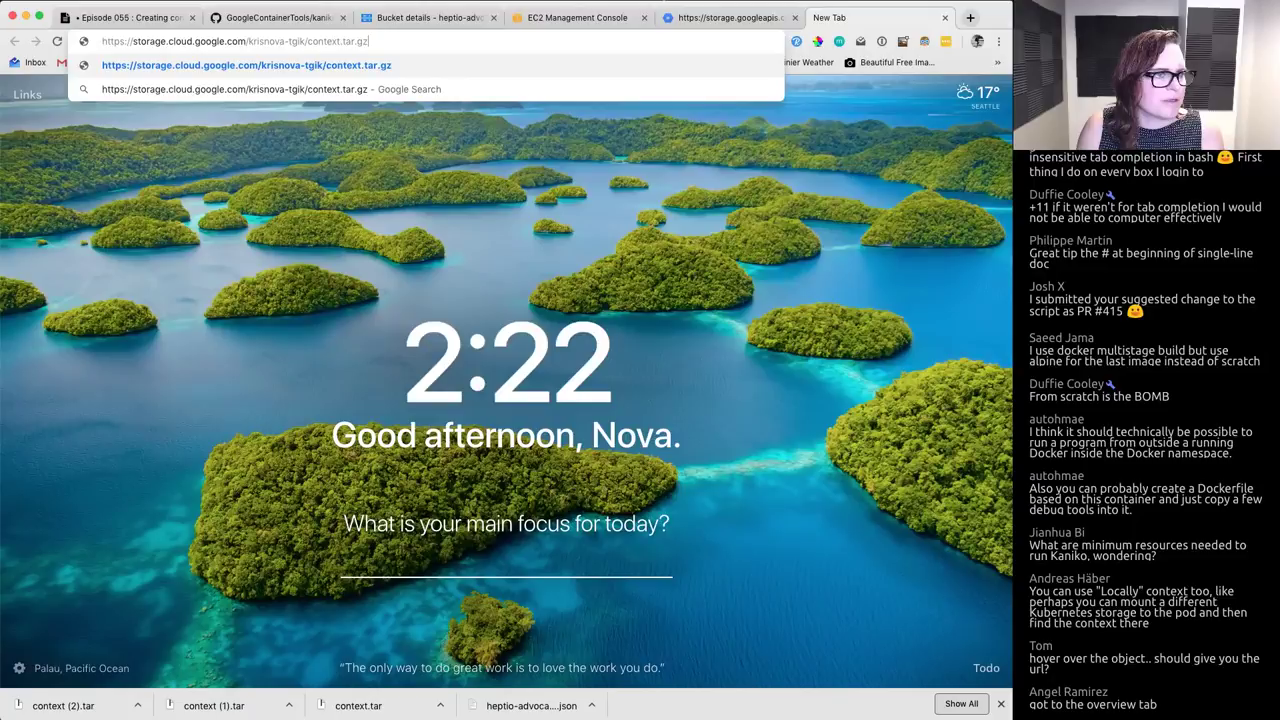
key("Return")
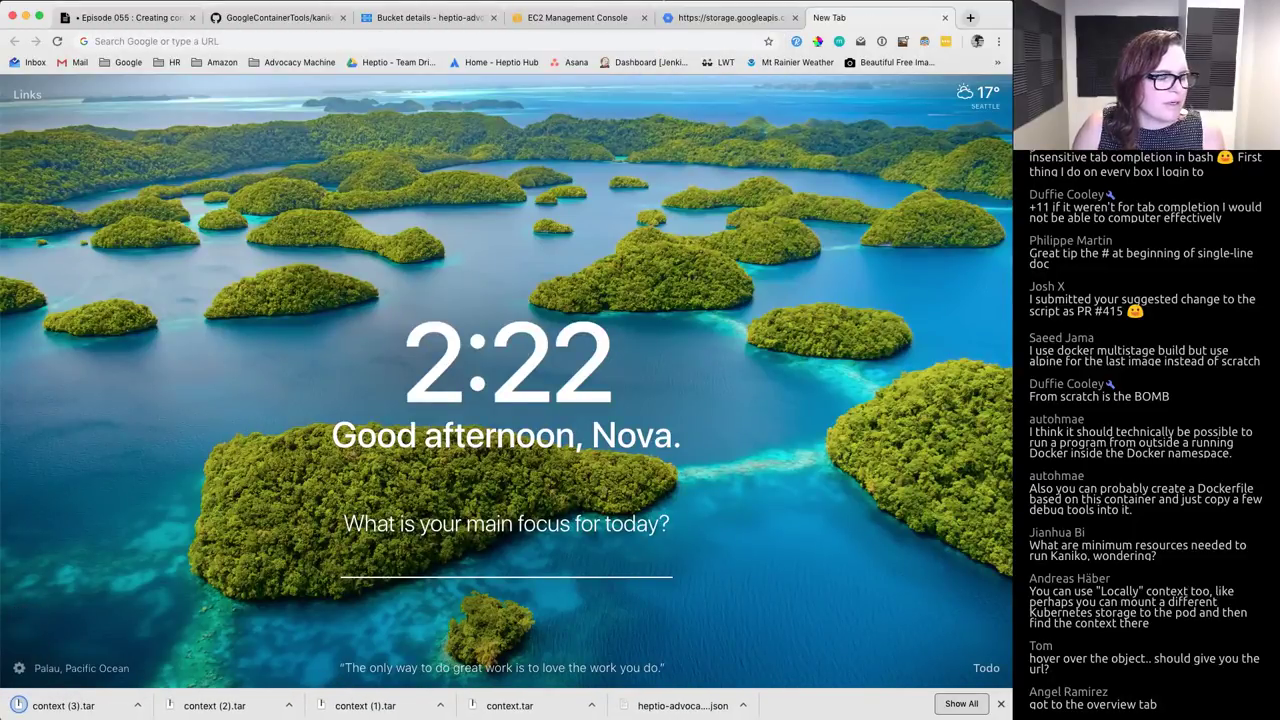
Step: Strip the _ga tracking suffix from the object URL and cut the clean URL to the clipboard
left_click(478, 41)
key("super+v")
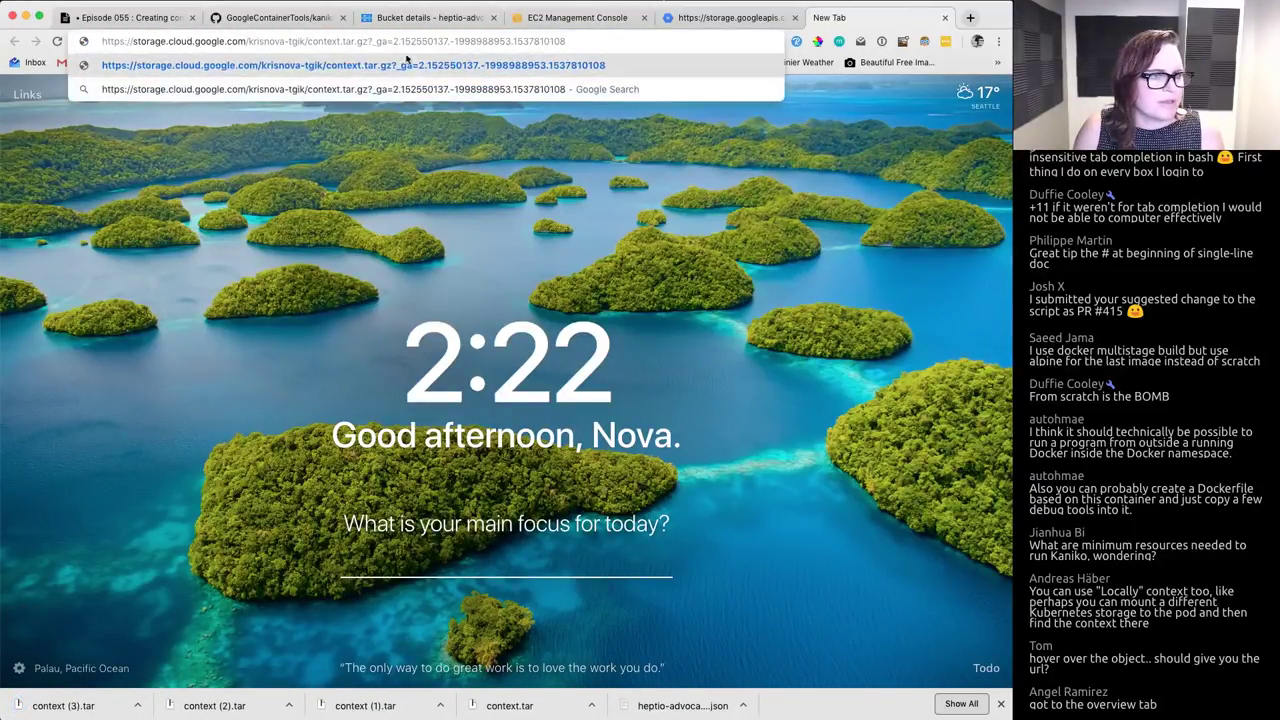
left_click_drag(370, 42, 566, 42)
key("BackSpace")
key("super+a")
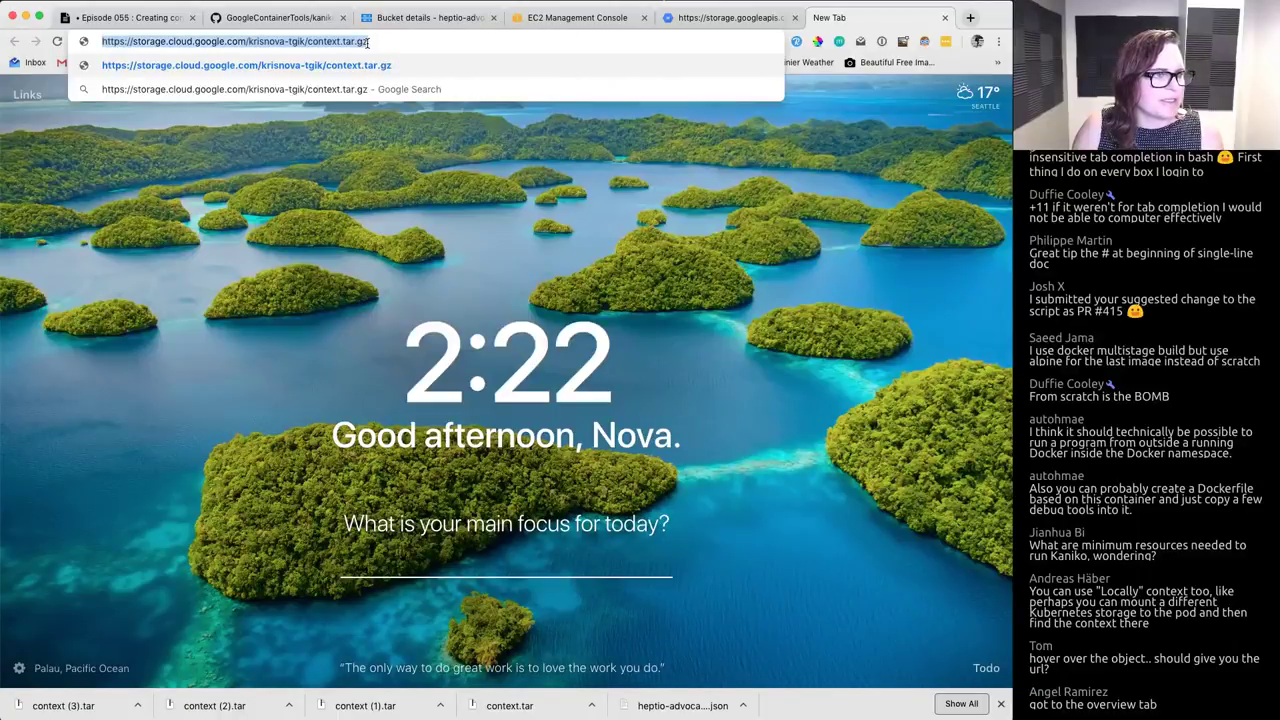
key("super+x")
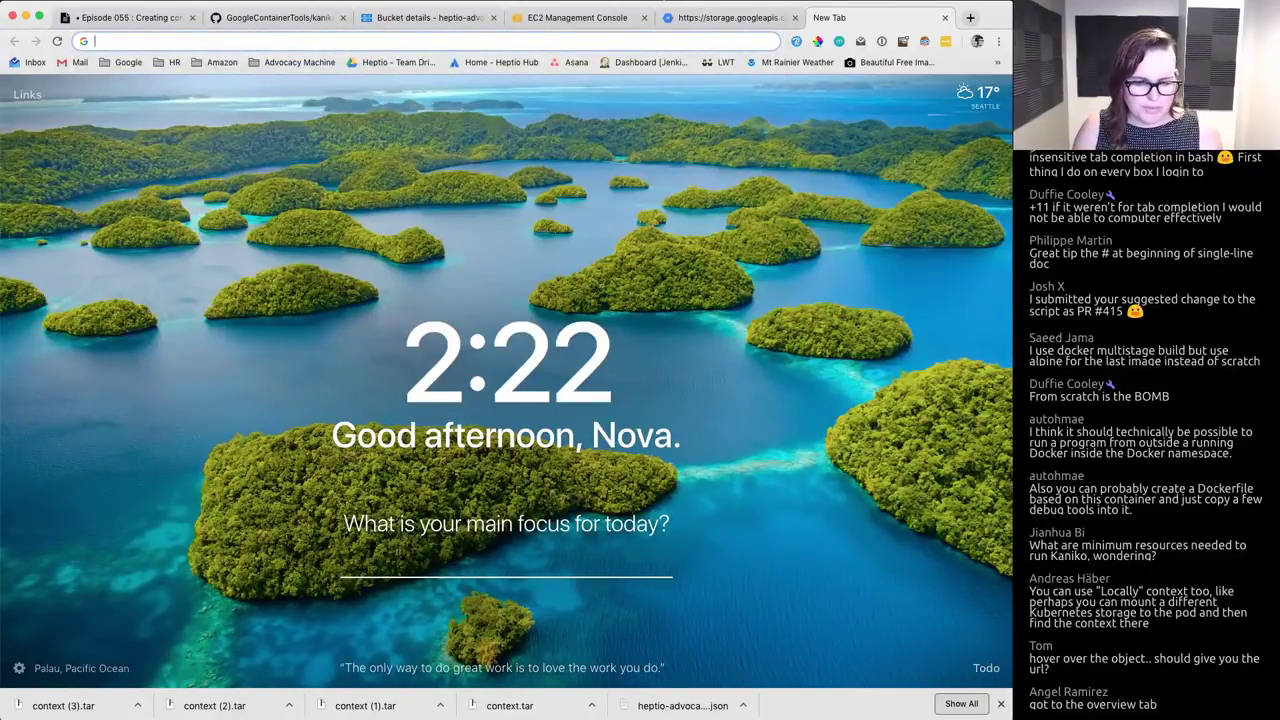
key("super+Tab")
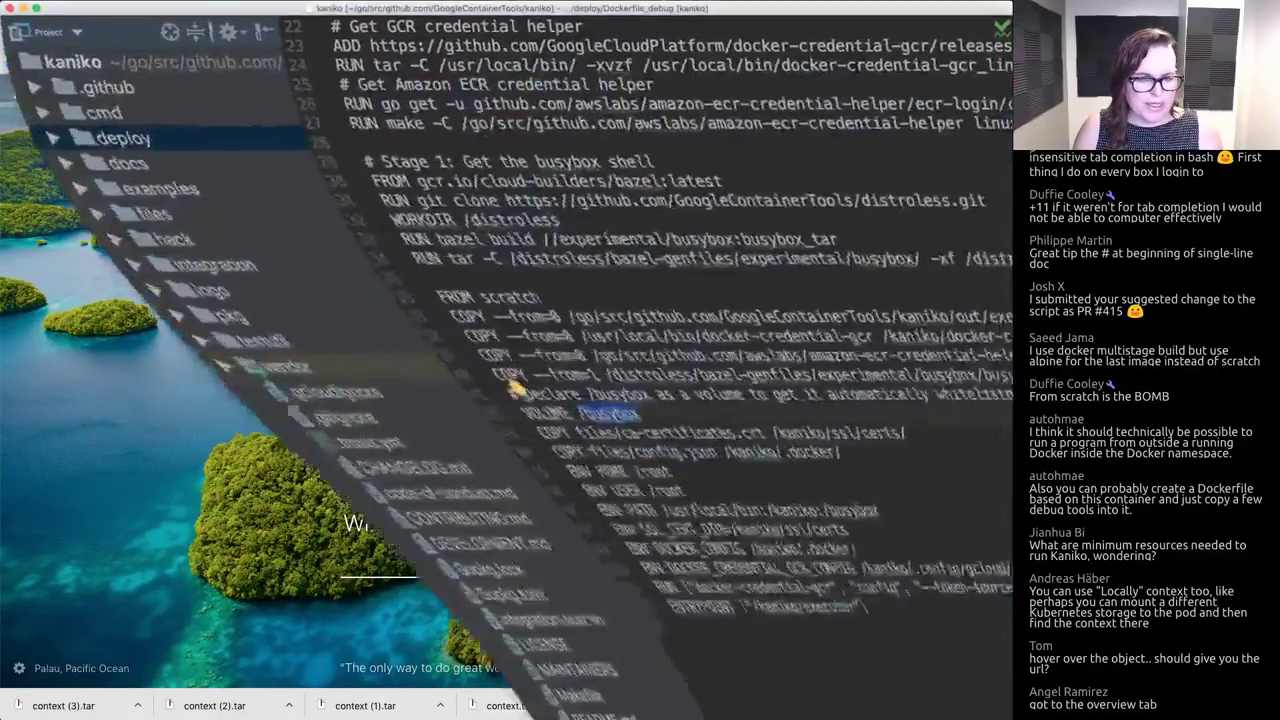
Step: Delete the old kaniko pod with k delete po kaniko
key("ctrl+l")
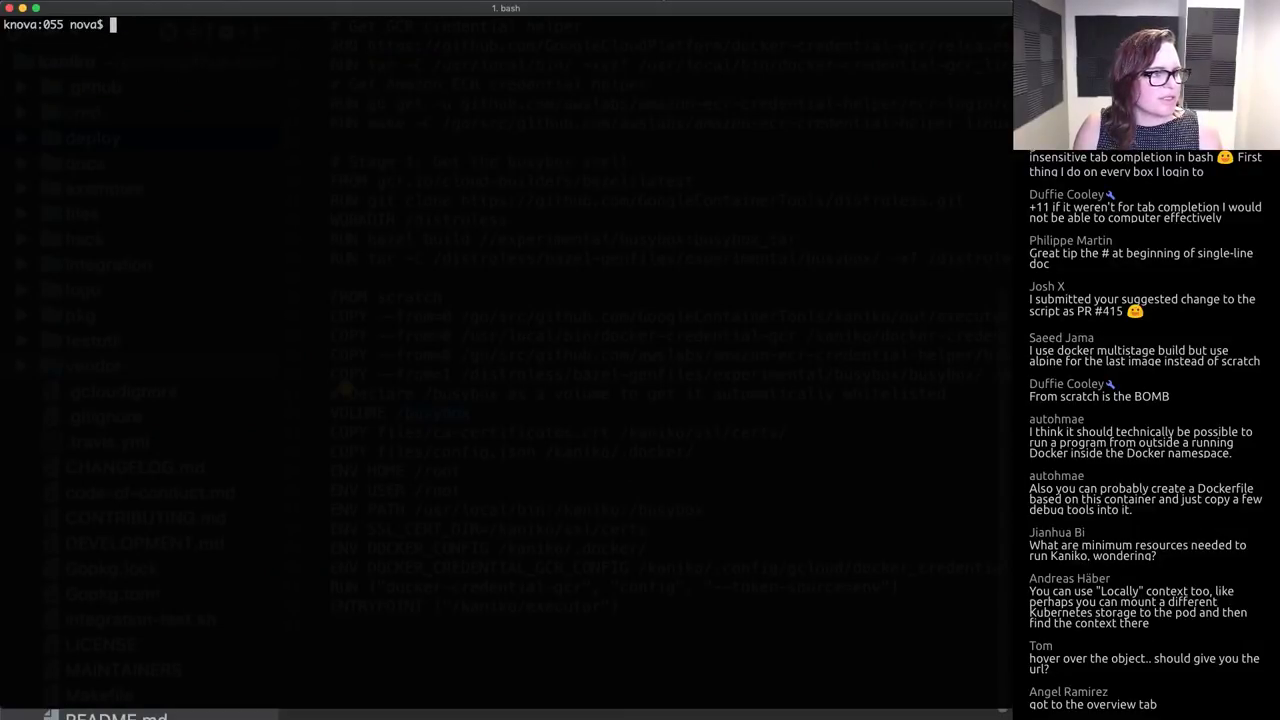
type("k delete po")
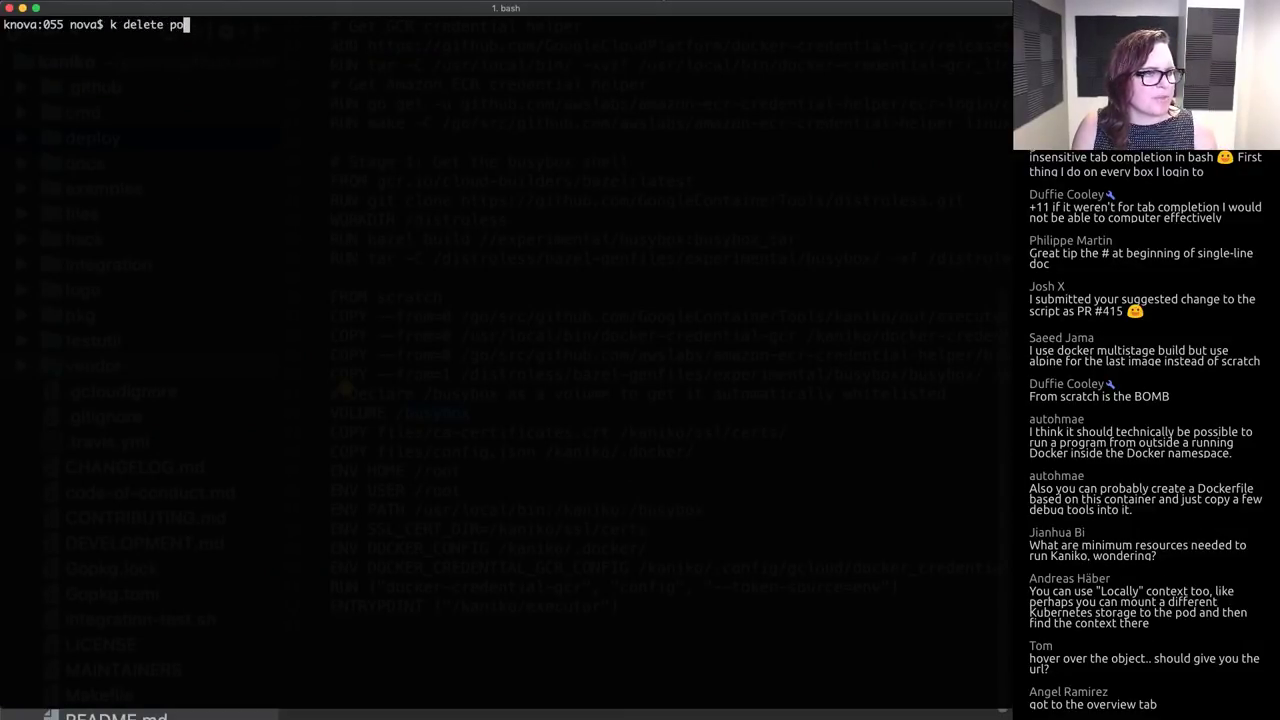
type(" kaniko")
key("Return")
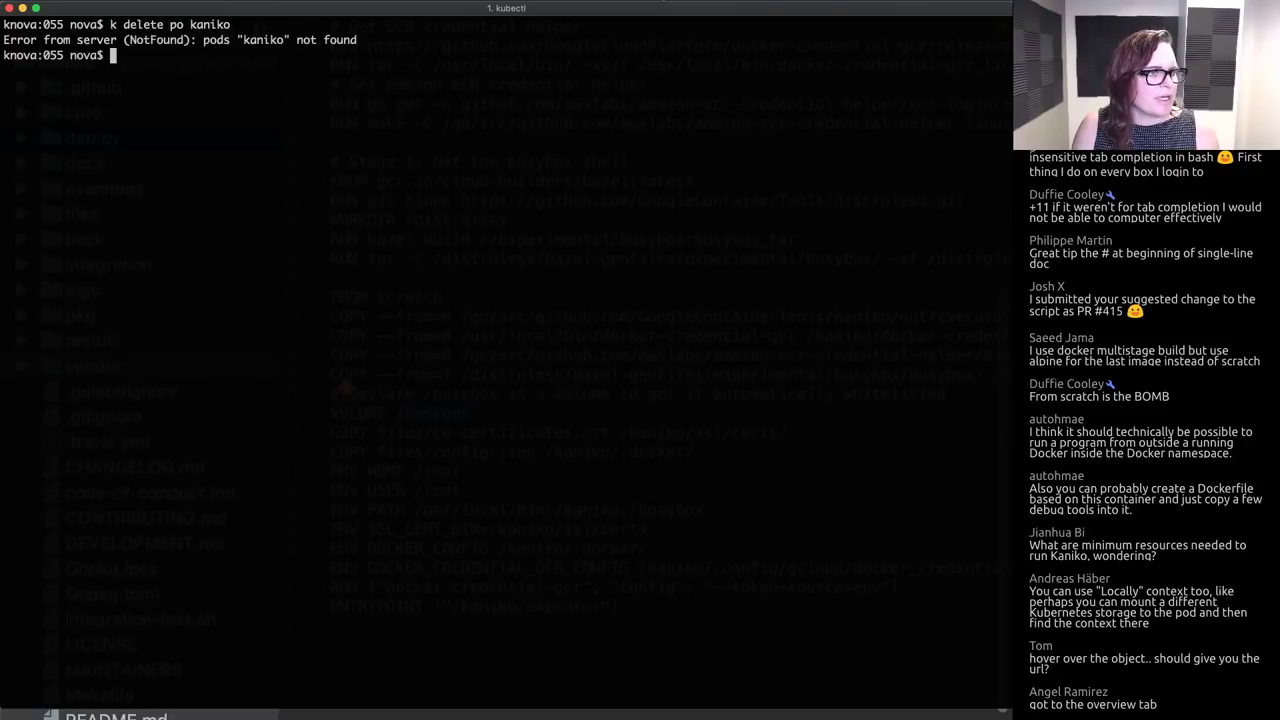
key("ctrl+l")
Step: Replace the gs:// --context value in example-pod-1.yaml with the https storage URL and save
key("ctrl+r")
type("emacs")
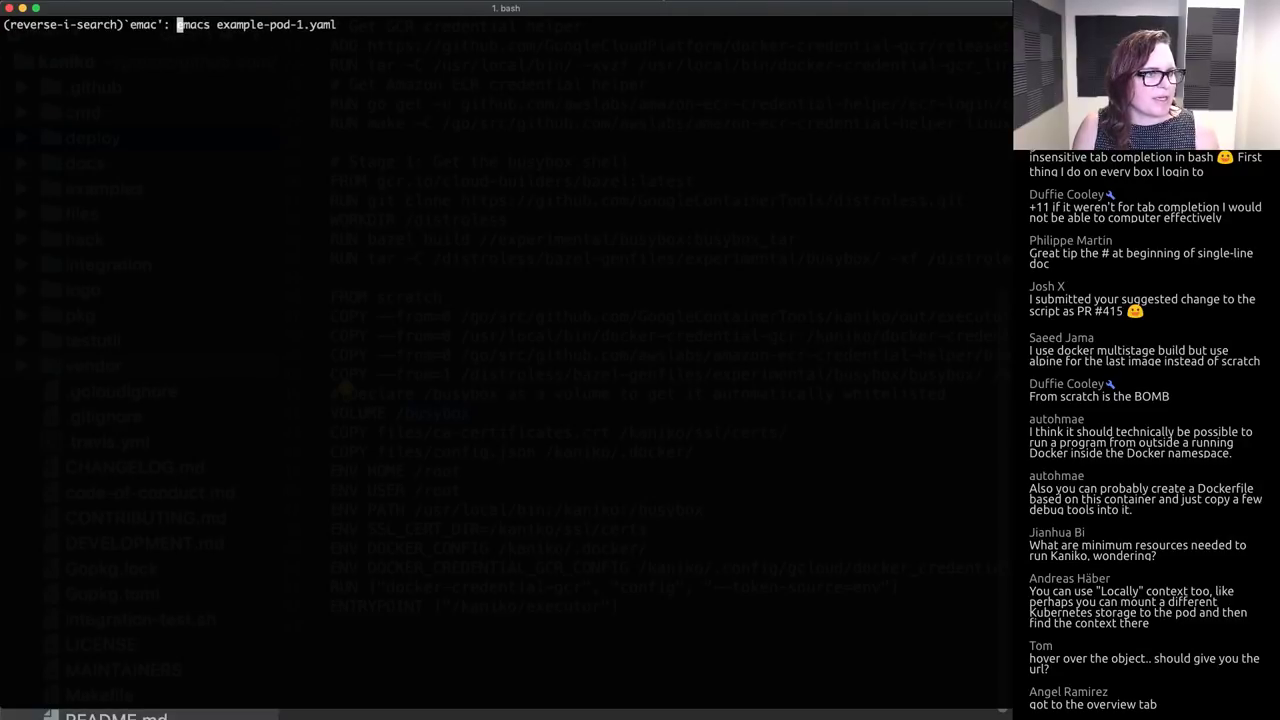
key("Return")
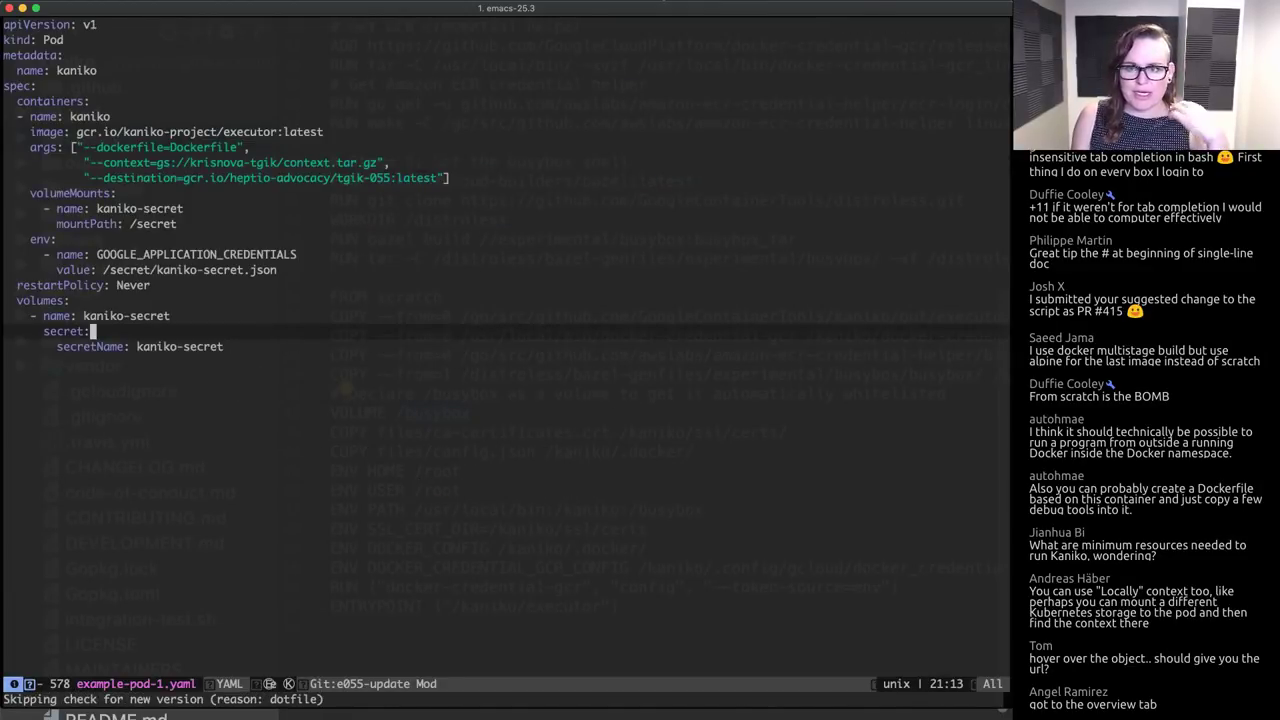
key("k")
key("k")
key("k")
key("k")
key("k")
key("k")
key("k")
key("k")
key("k")
key("k")
key("k")
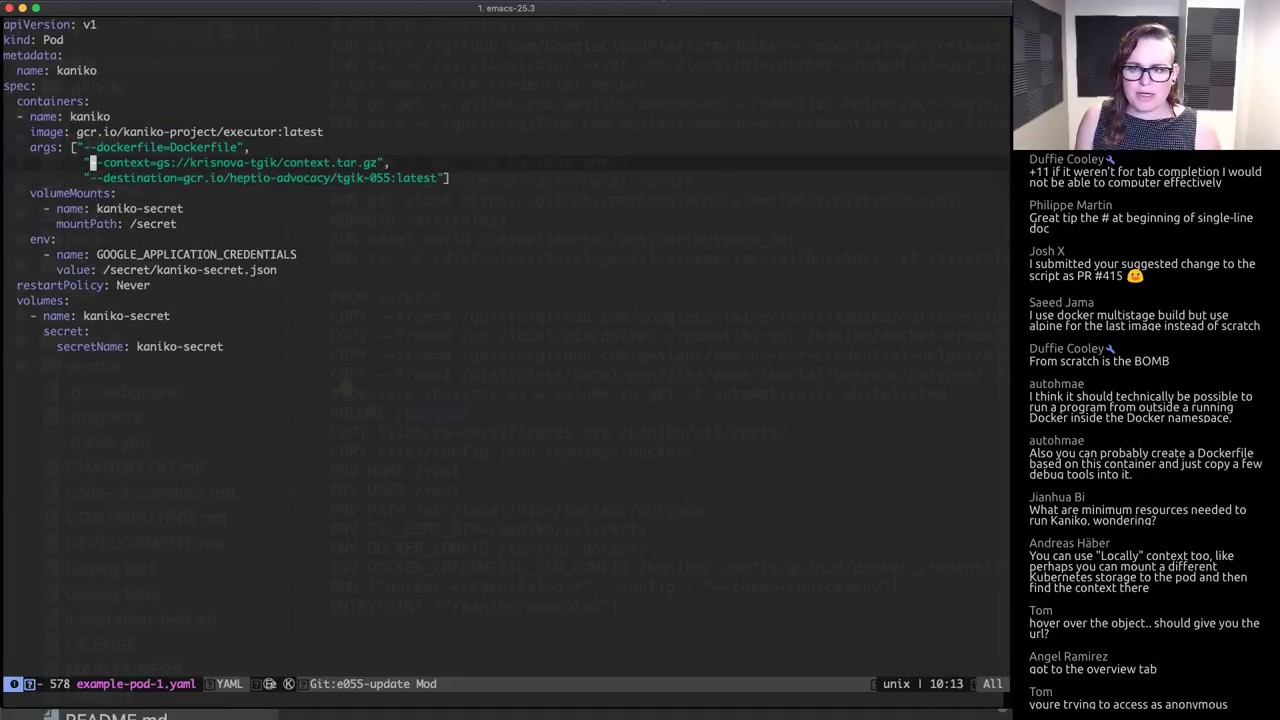
key("l")
key("l")
key("l")
key("l")
key("l")
key("l")
key("l")
key("l")
key("l")
key("l")
key("l")
key("l")
key("l")
key("l")
key("l")
key("l")
key("l")
key("l")
key("l")
key("l")
key("l")
key("l")
key("l")
key("l")
key("l")
key("l")
key("l")
key("l")
key("l")
key("l")
key("l")
key("l")
key("l")
key("l")
key("l")
key("l")
key("l")
key("l")
key("l")
key("shift+x")
key("shift+x")
key("shift+x")
key("shift+x")
key("shift+x")
key("shift+x")
key("shift+x")
key("shift+x")
key("shift+x")
key("shift+x")
key("shift+x")
key("shift+x")
key("shift+x")
key("shift+x")
key("shift+x")
key("shift+x")
key("shift+x")
key("shift+x")
key("shift+x")
key("shift+x")
key("shift+x")
key("shift+x")
key("shift+x")
key("shift+x")
key("shift+x")
key("shift+x")
key("shift+x")
key("shift+x")
key("shift+x")
key("shift+x")
key("shift+x")
key("shift+x")
key("shift+x")
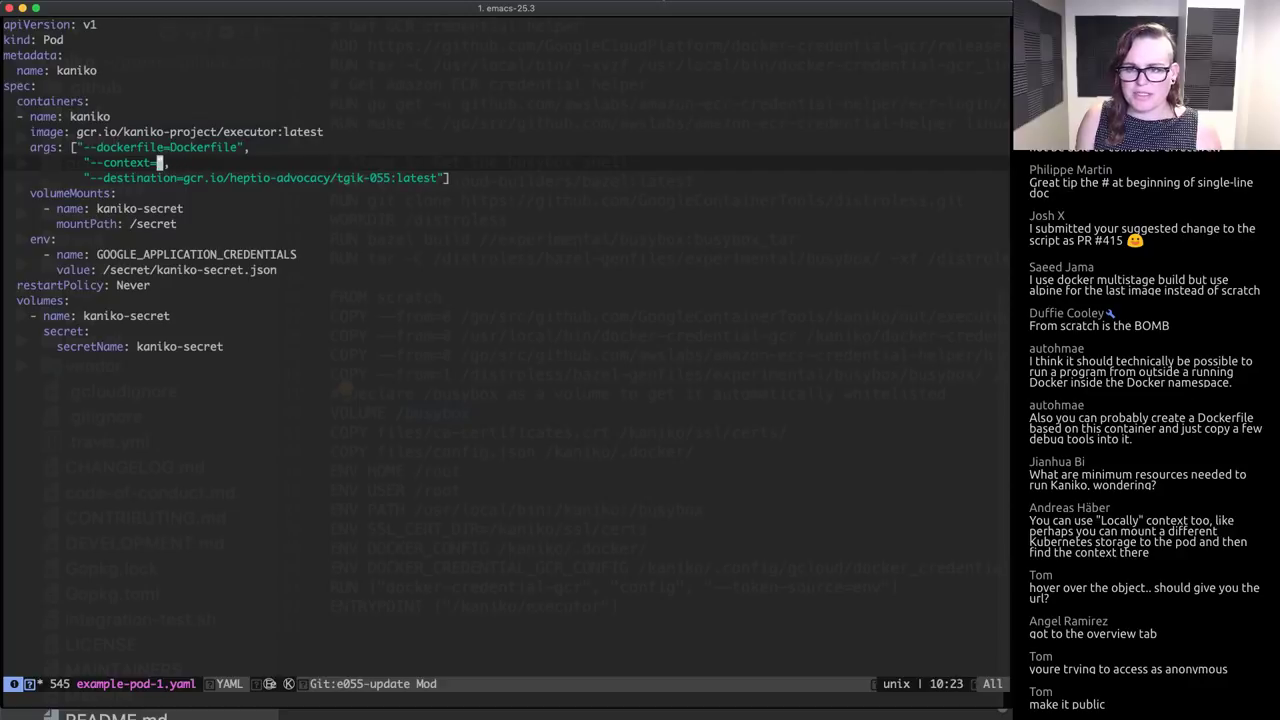
key("super+v")
type(":wq")
key("Return")
Step: Recreate the kaniko pod from example-pod-1.yaml and check its status with k get po
key("ctrl+l")
type("k apply -f")
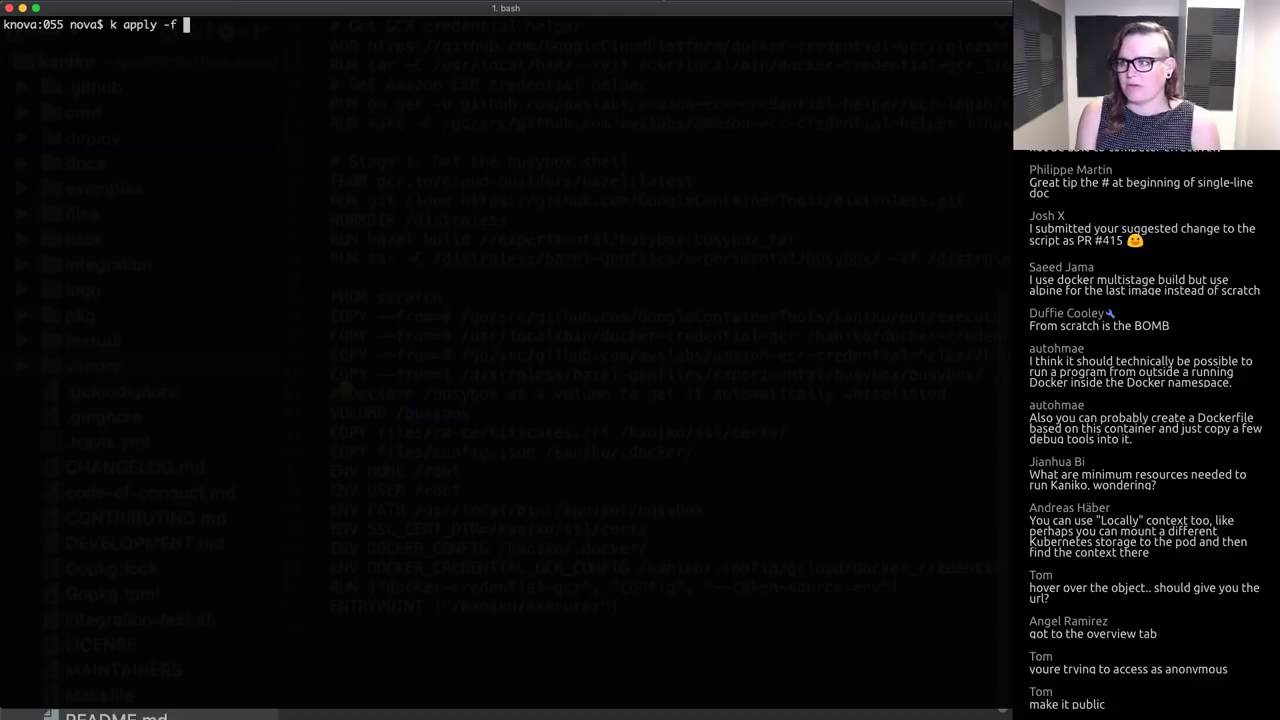
type("example-pod-1.yaml")
key("Return")
type("k get po")
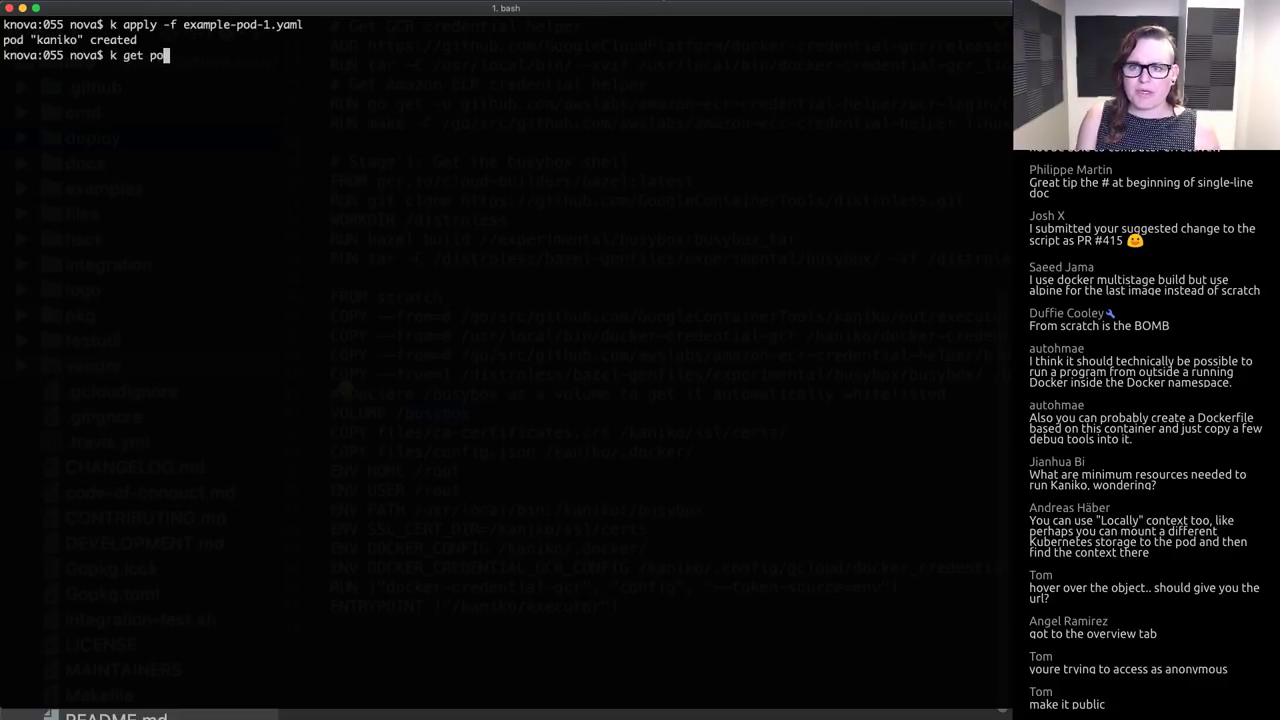
key("Return")
key("Up")
key("Return")
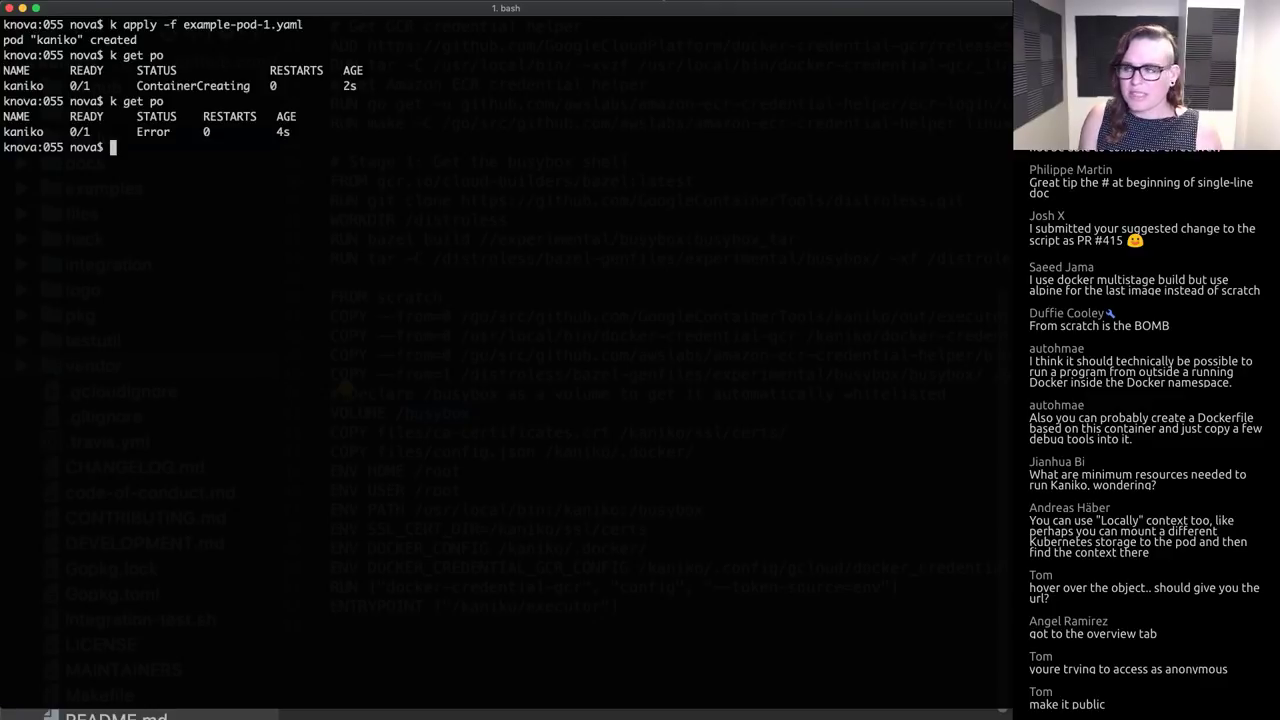
Step: Read the kaniko logs showing the unknown build context prefix error, then clear the screen
double_click(16, 131)
key("super+c")
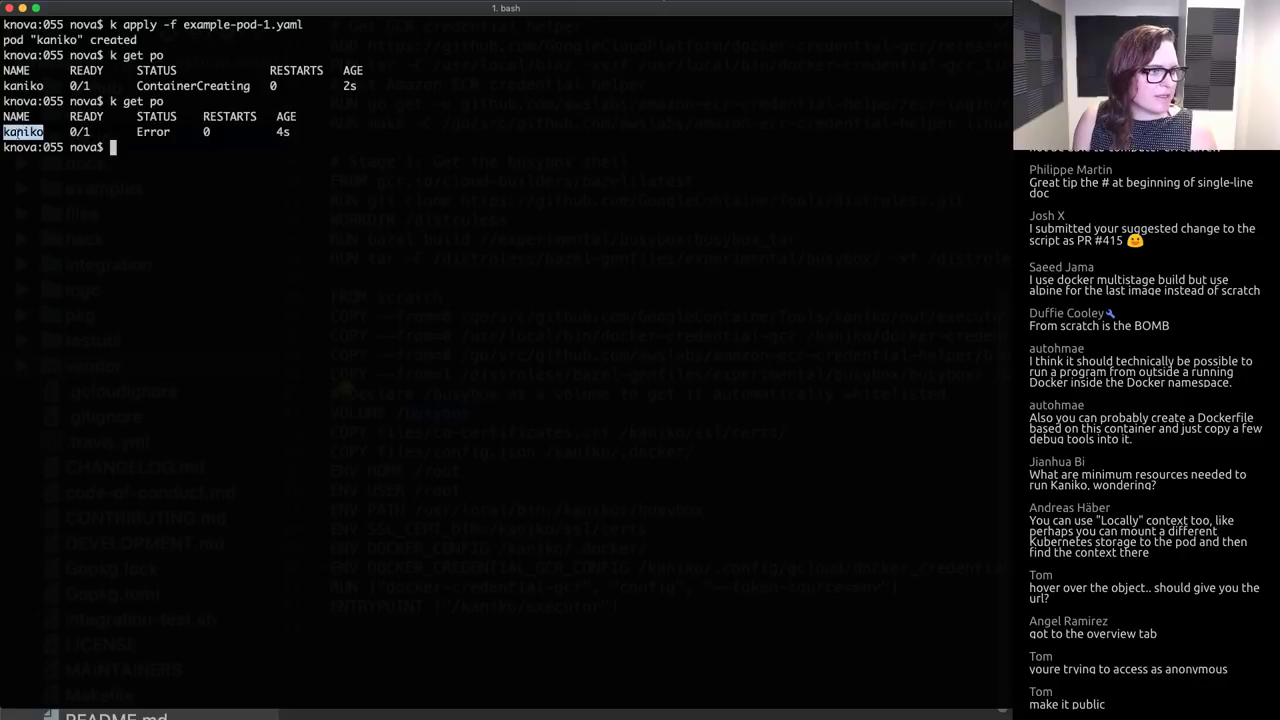
type("k logs")
key("super+v")
key("Return")
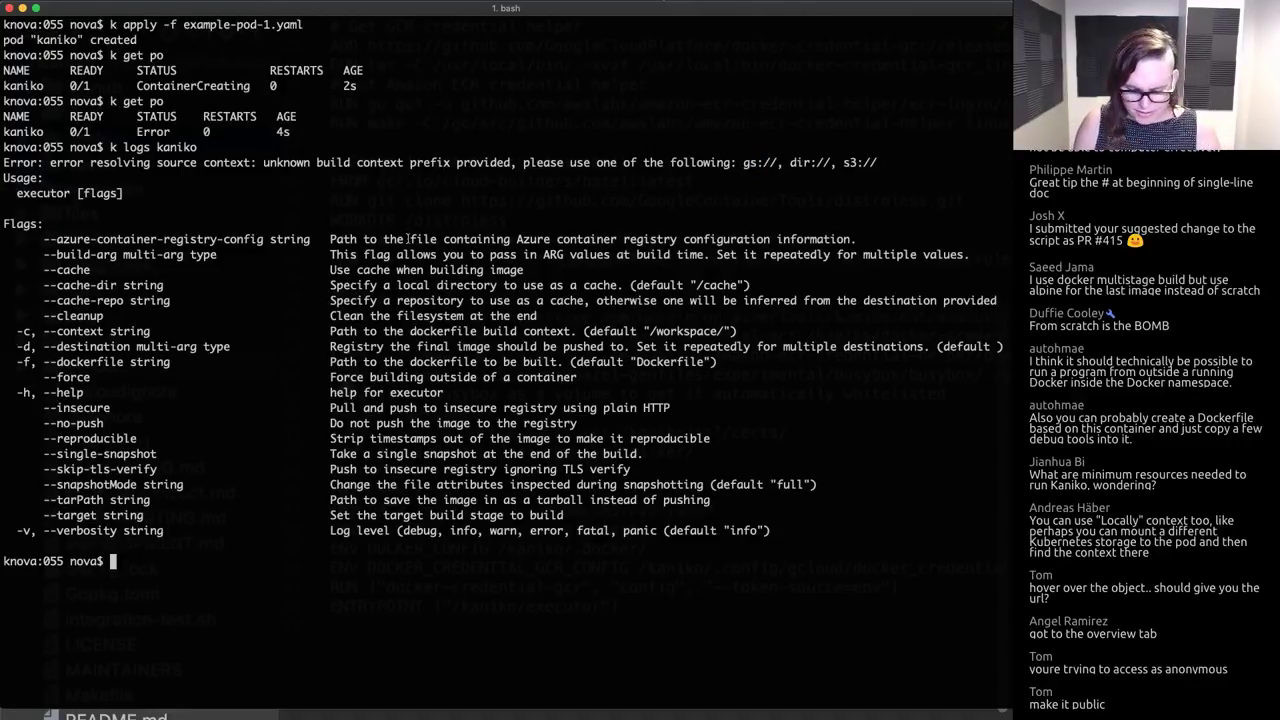
type("k get po")
key("ctrl+c")
key("super+k")
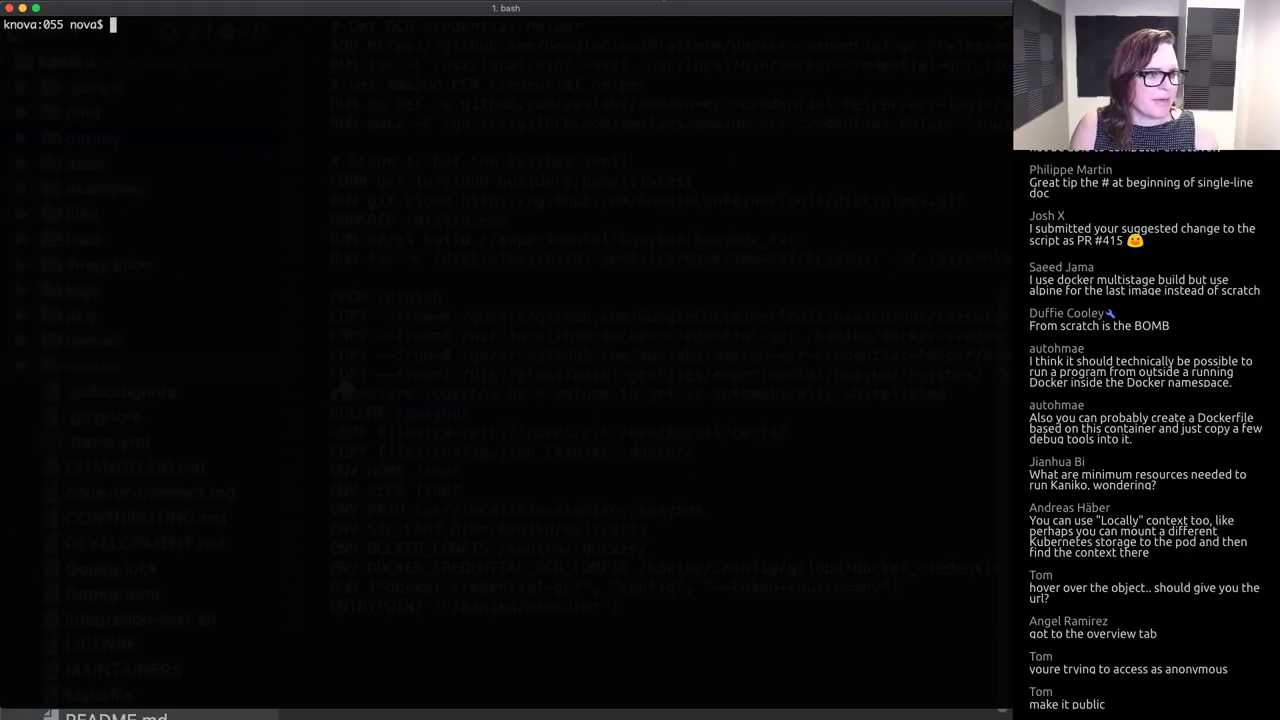
Step: Open example-pod-1.yaml with emacs -nw, look over the context URL, then save and quit
type("emacs ")
type("-nw")
key("Return")
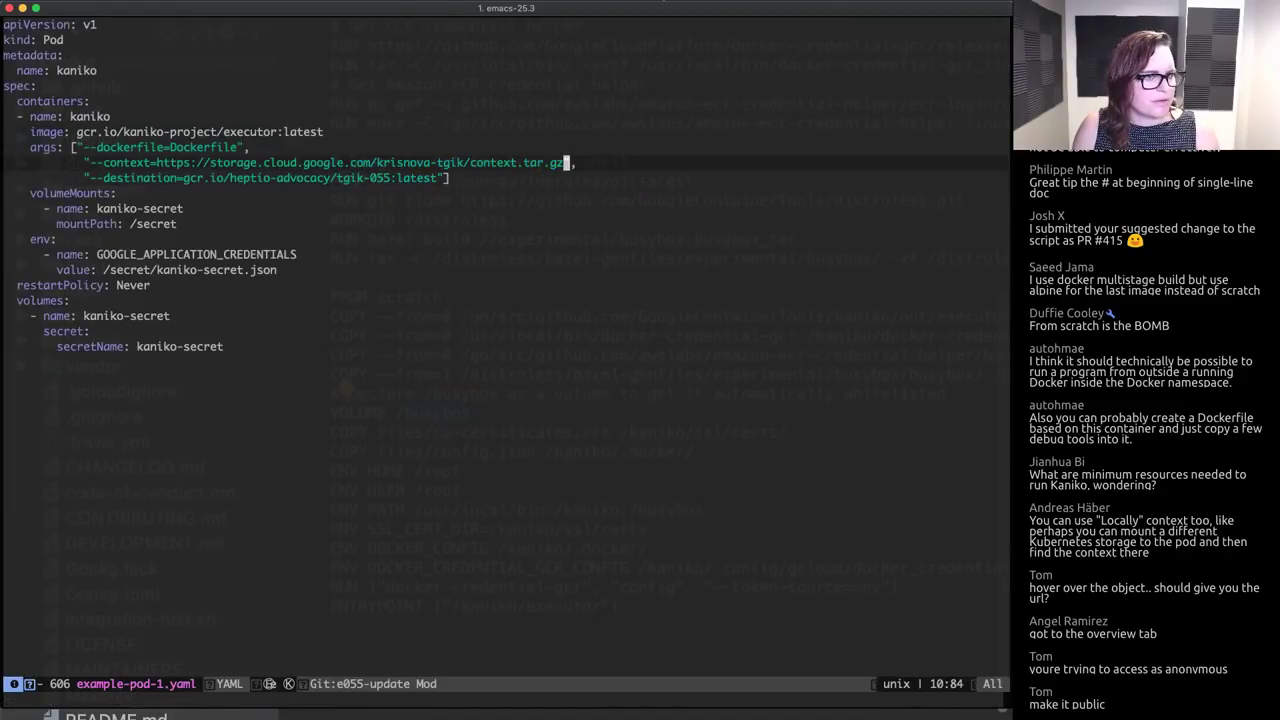
key("Left")
key("Left")
key("Left")
key("Left")
key("Left")
key("Left")
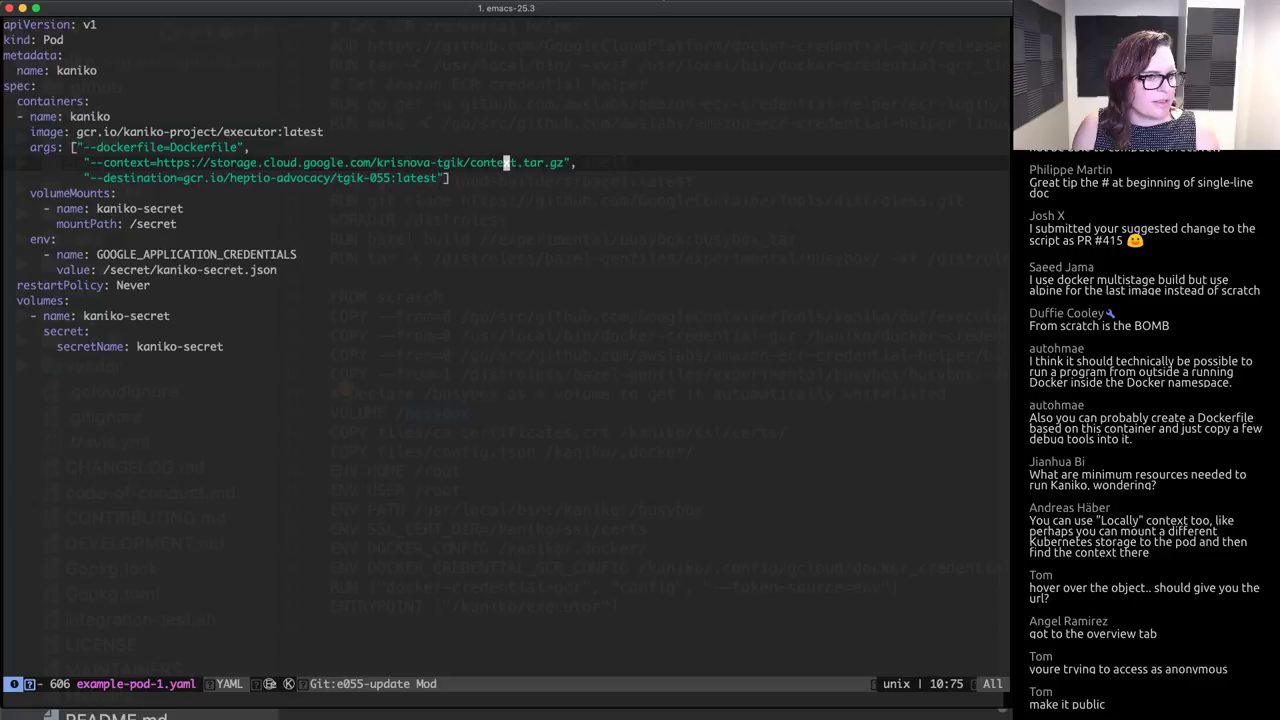
key("Right")
key("Right")
key("Right")
key("Right")
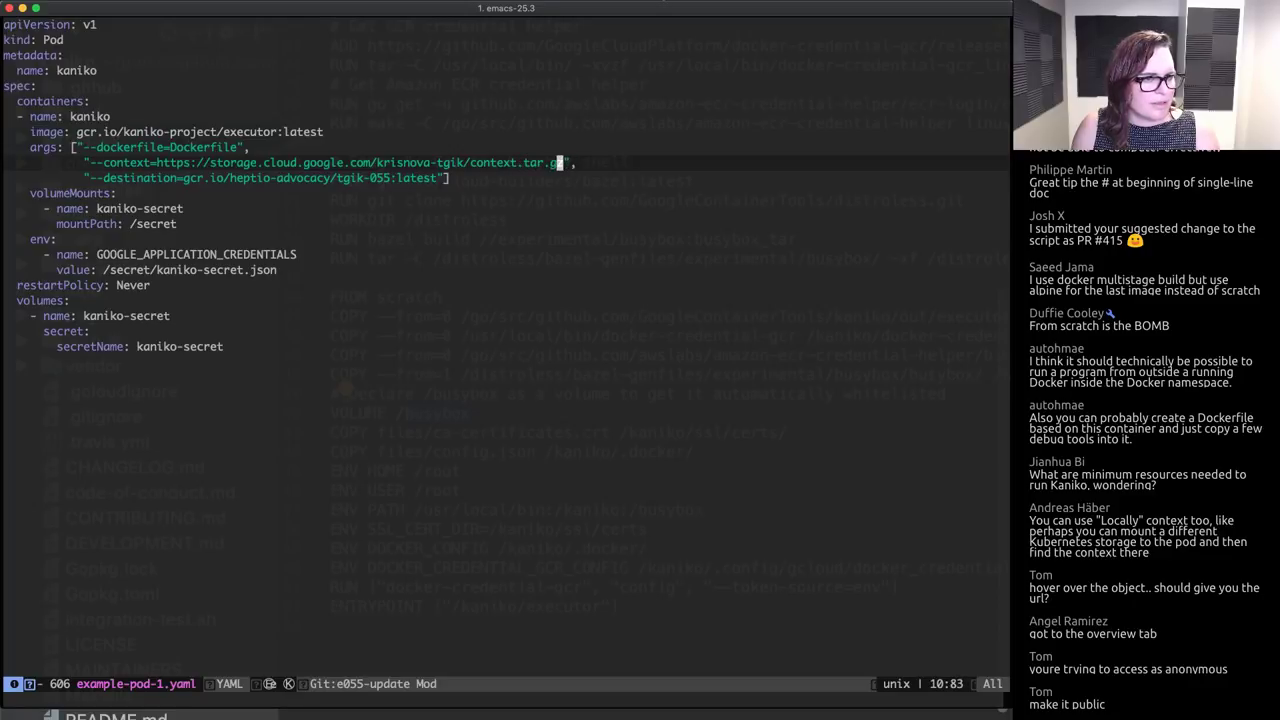
key("Right")
key("Right")
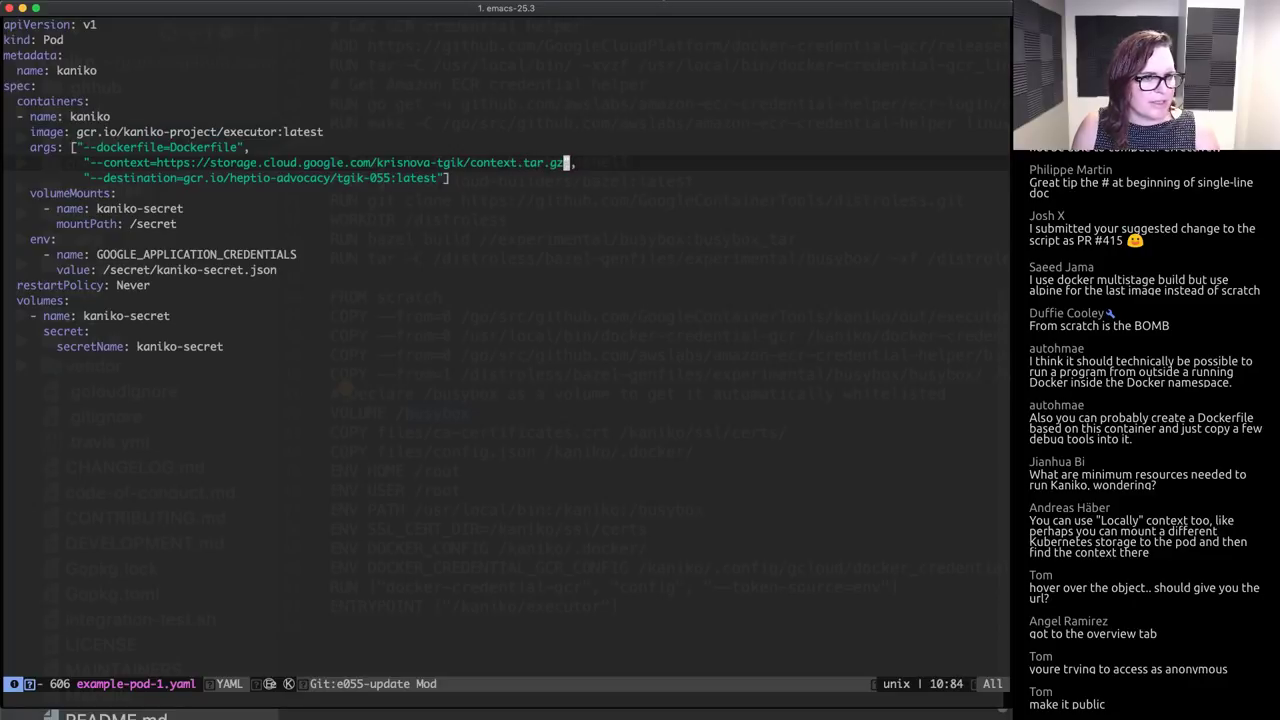
key("ctrl+s")
key("ctrl+x")
key("ctrl+c")
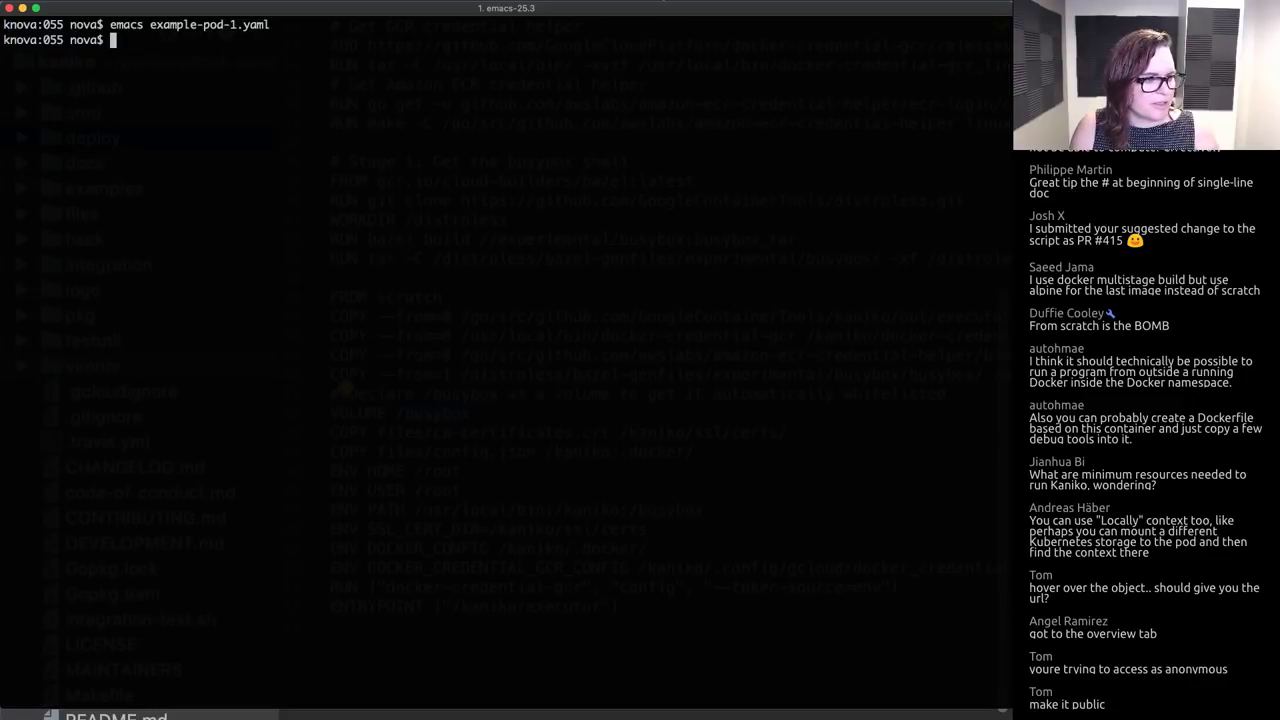
Step: Run git reset --hard and confirm the context is back to gs://krisnova-tgik/context.tar.gz
type("knova:055 nova$ git re")
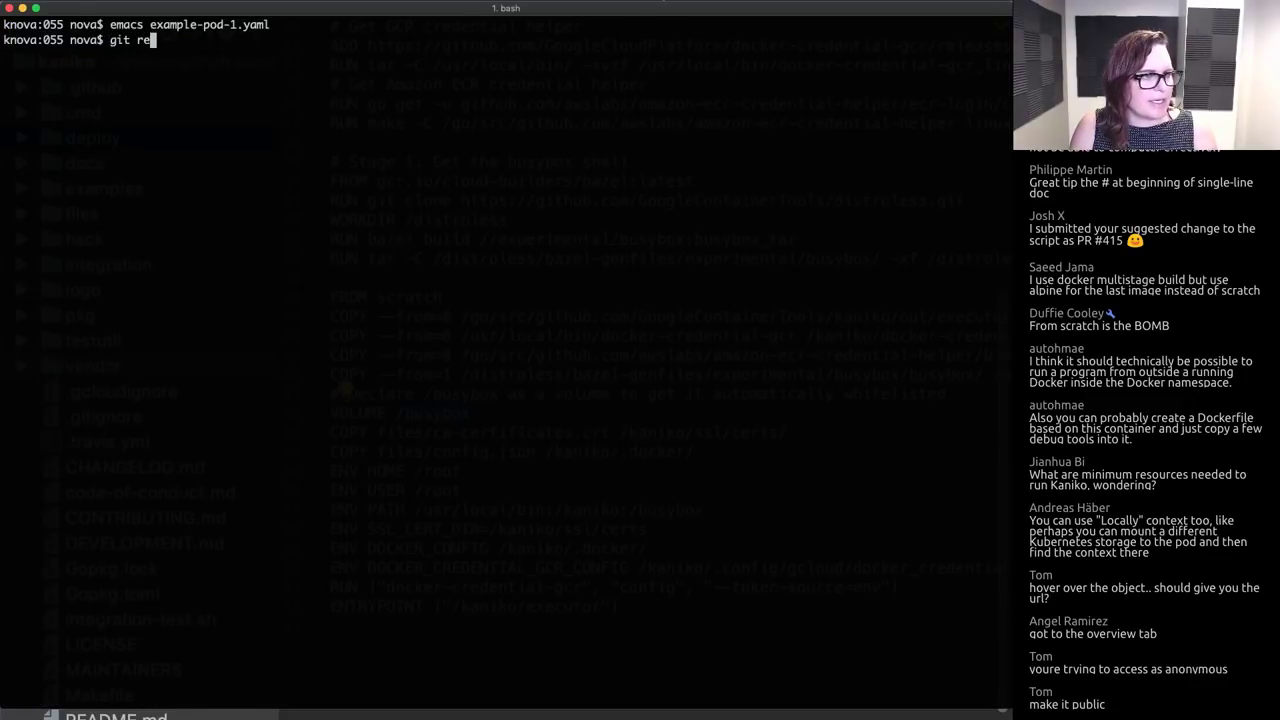
type("set --hard")
key("Return")
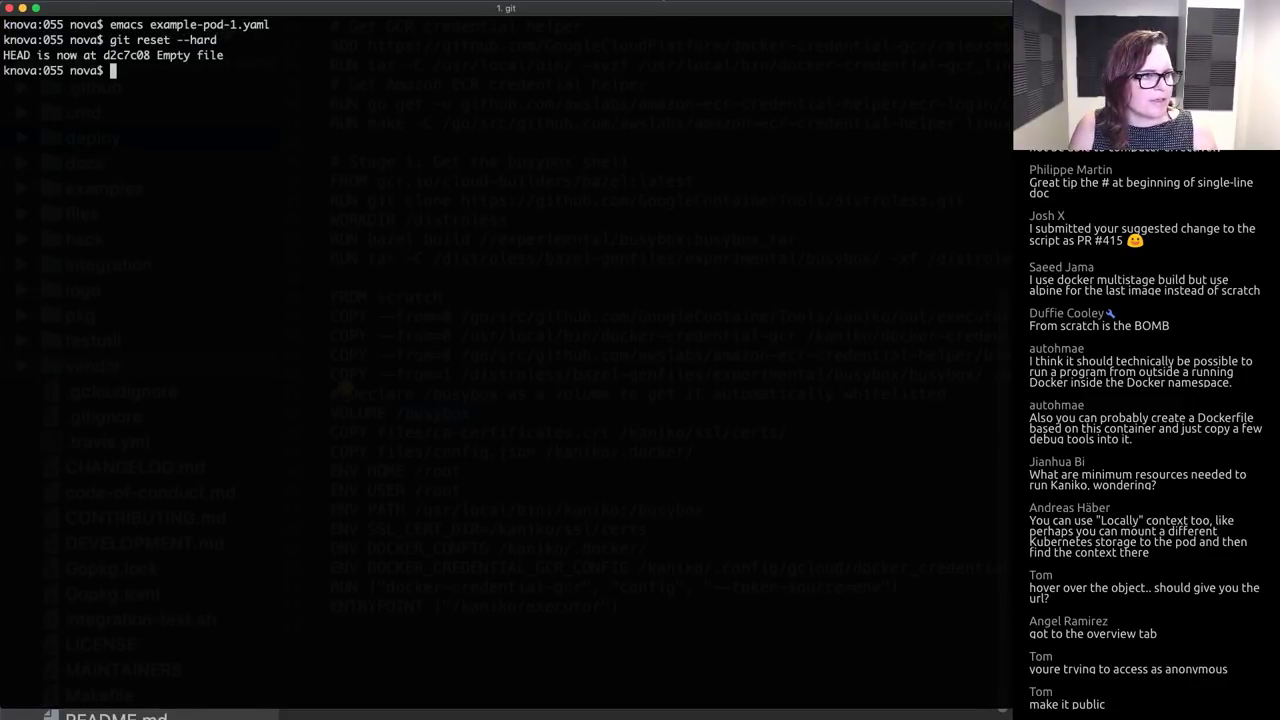
key("Up")
key("Up")
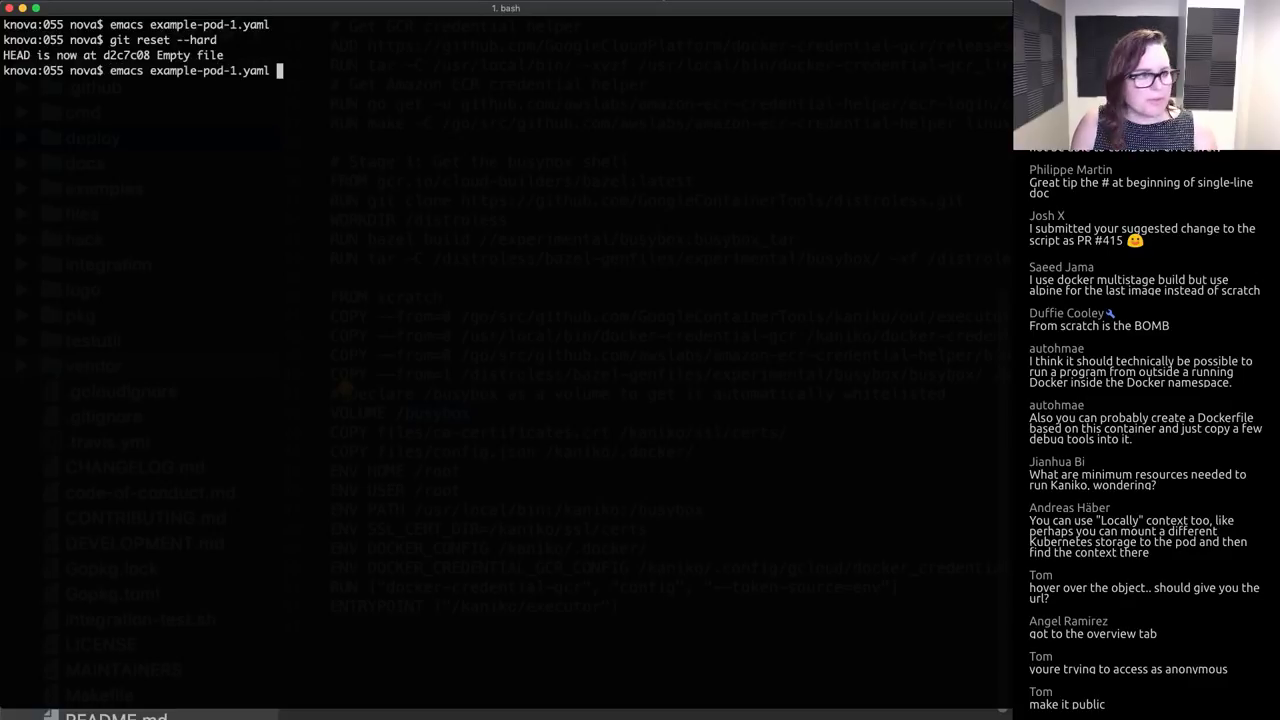
key("Return")
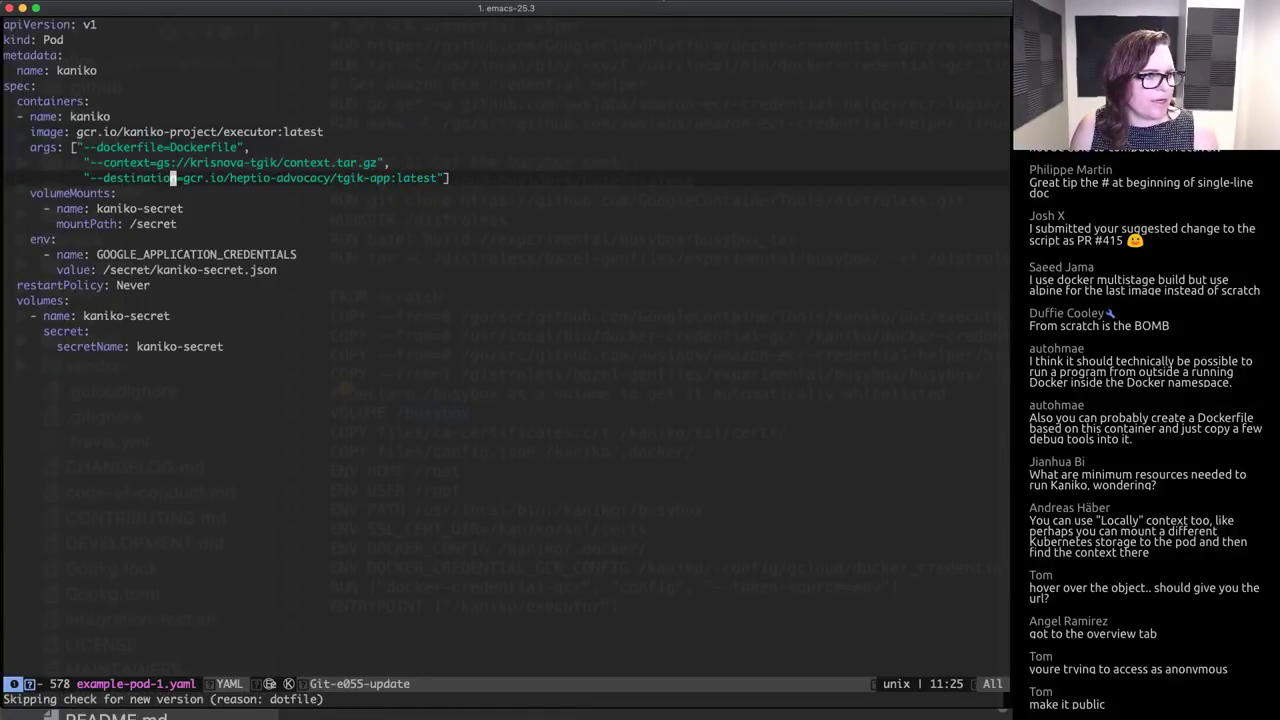
left_click(193, 162)
key("Right")
key("Right")
key("Right")
key("Right")
key("Right")
key("Right")
key("Right")
key("Right")
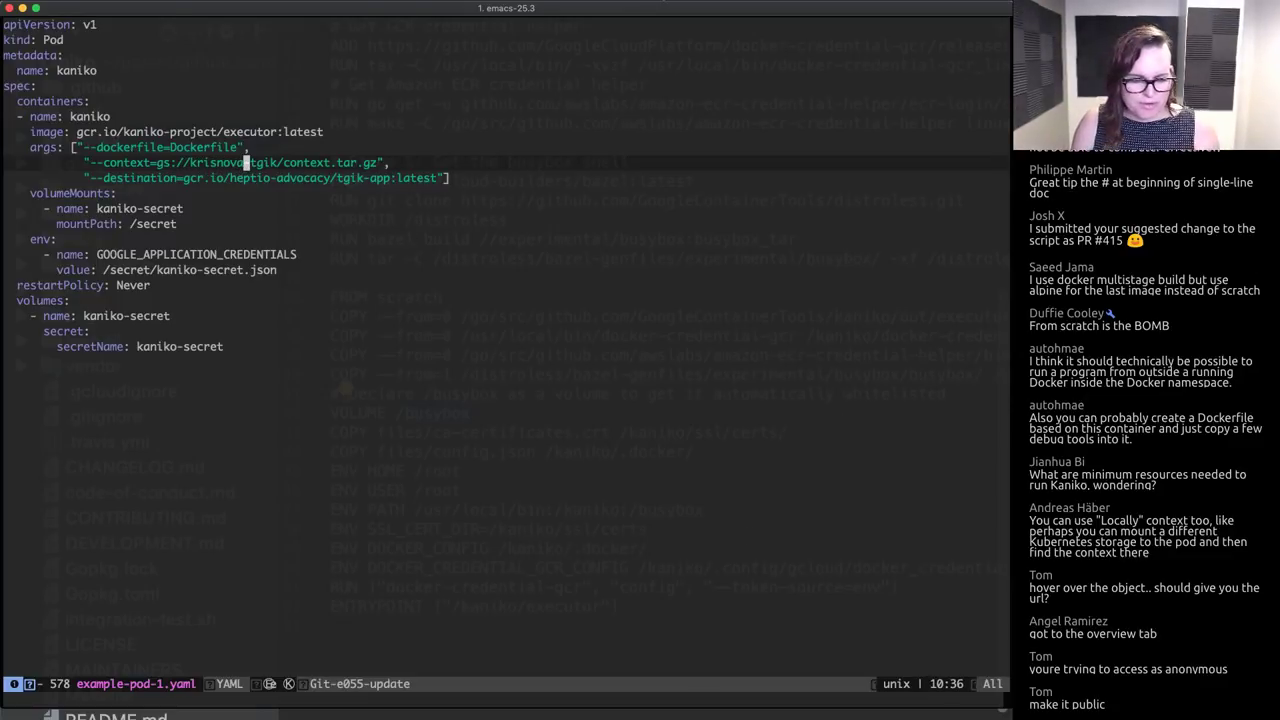
key("super+Tab")
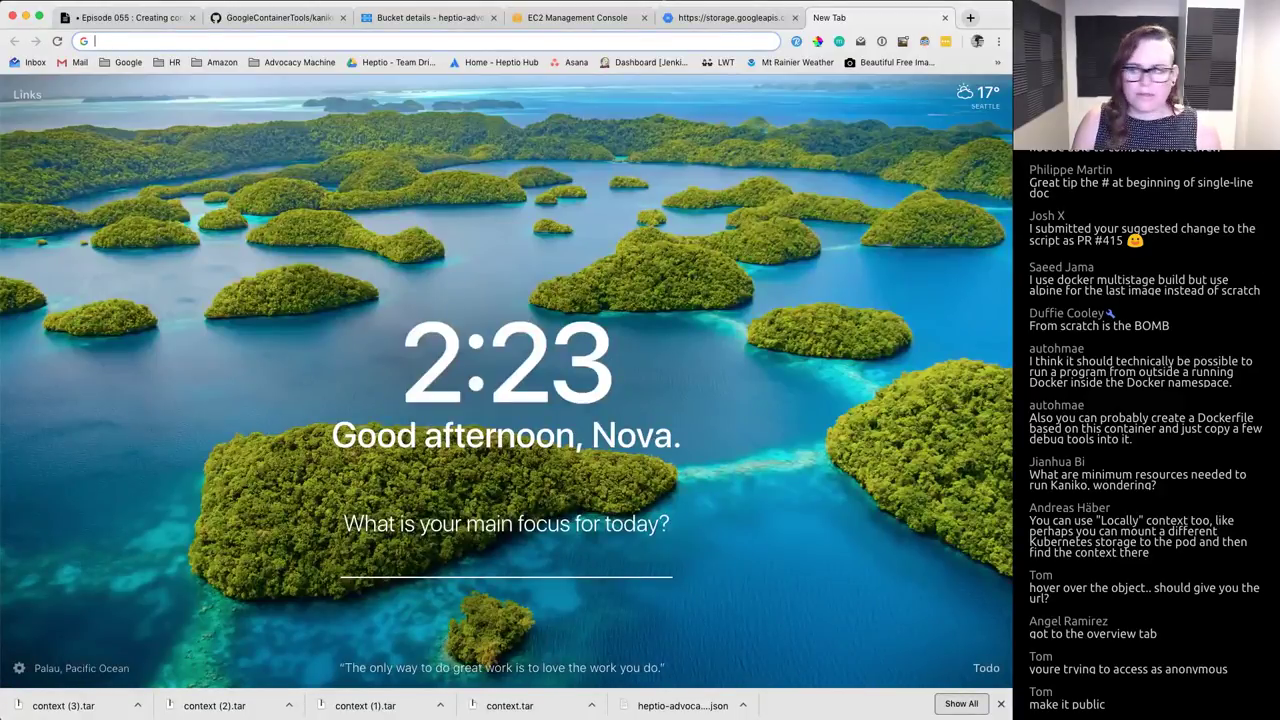
left_click(430, 18)
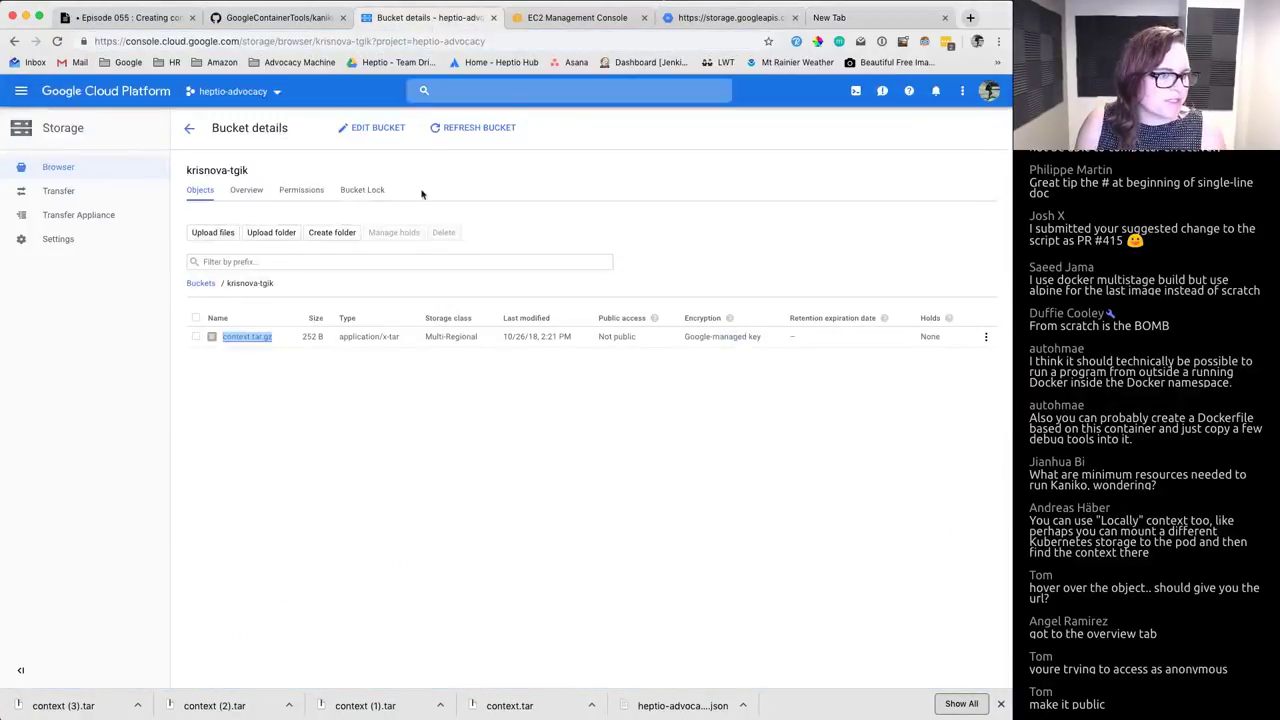
left_click(197, 337)
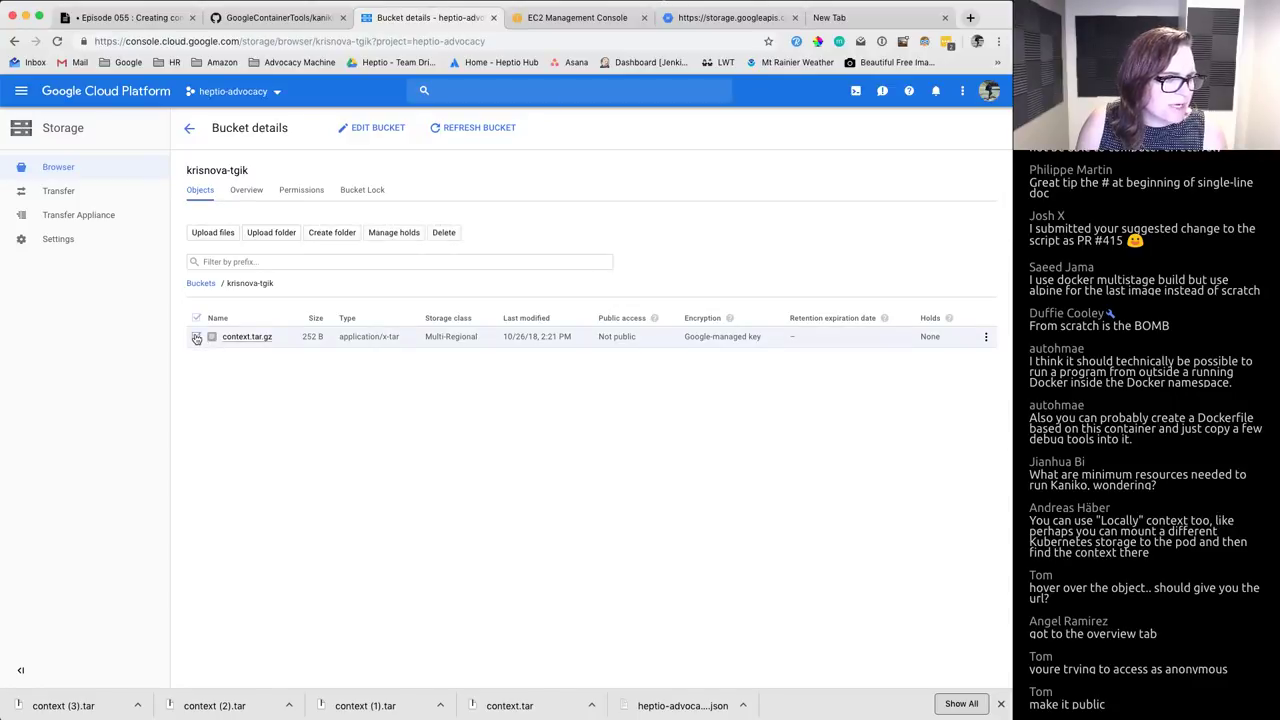
left_click(396, 233)
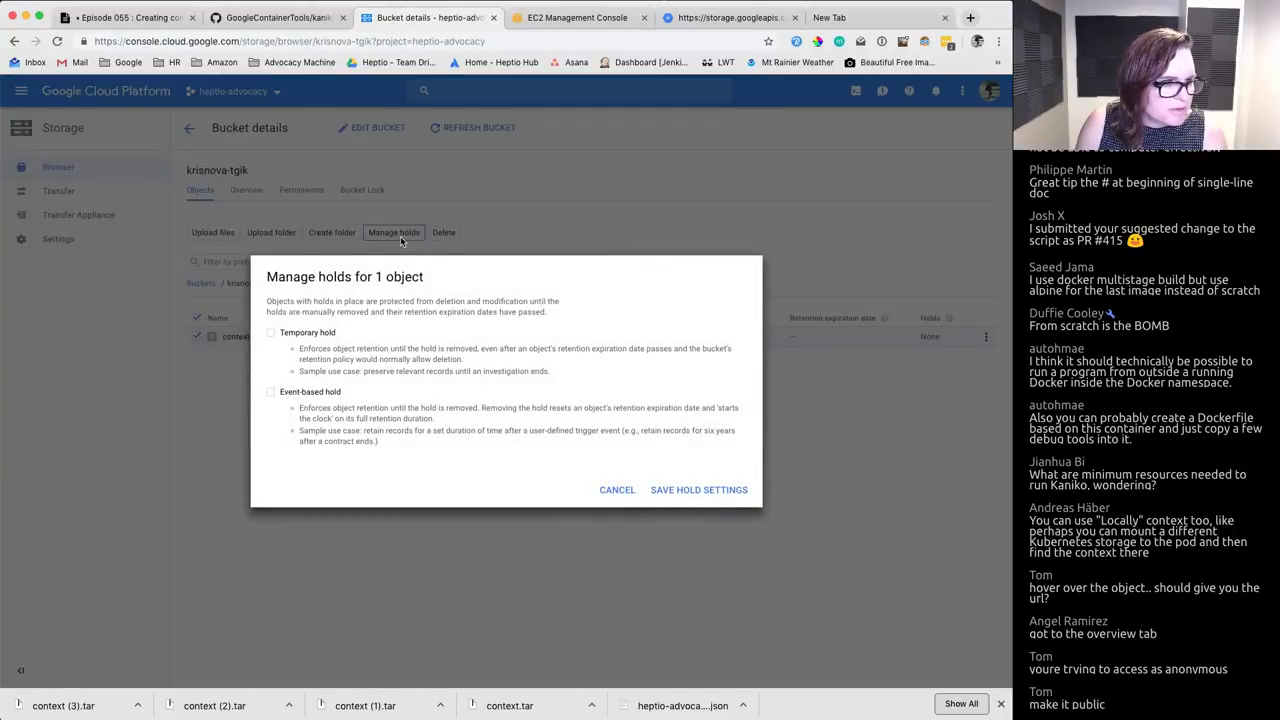
left_click(614, 490)
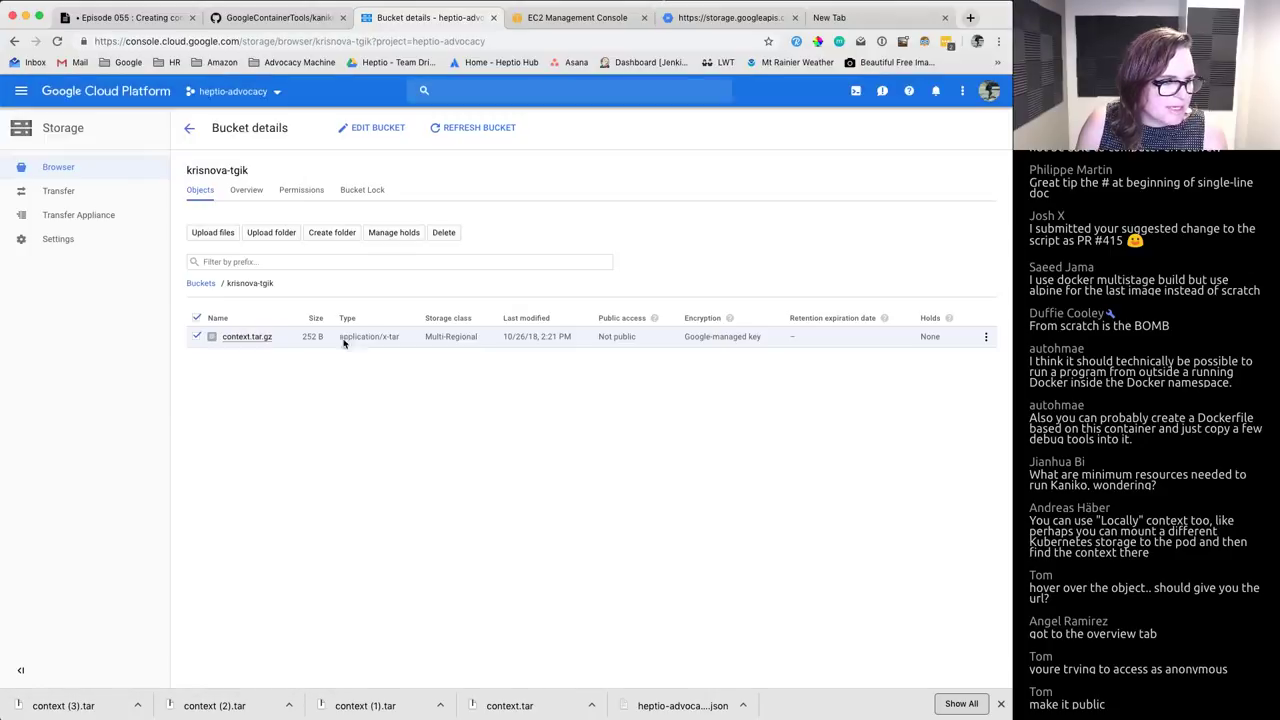
right_click(355, 341)
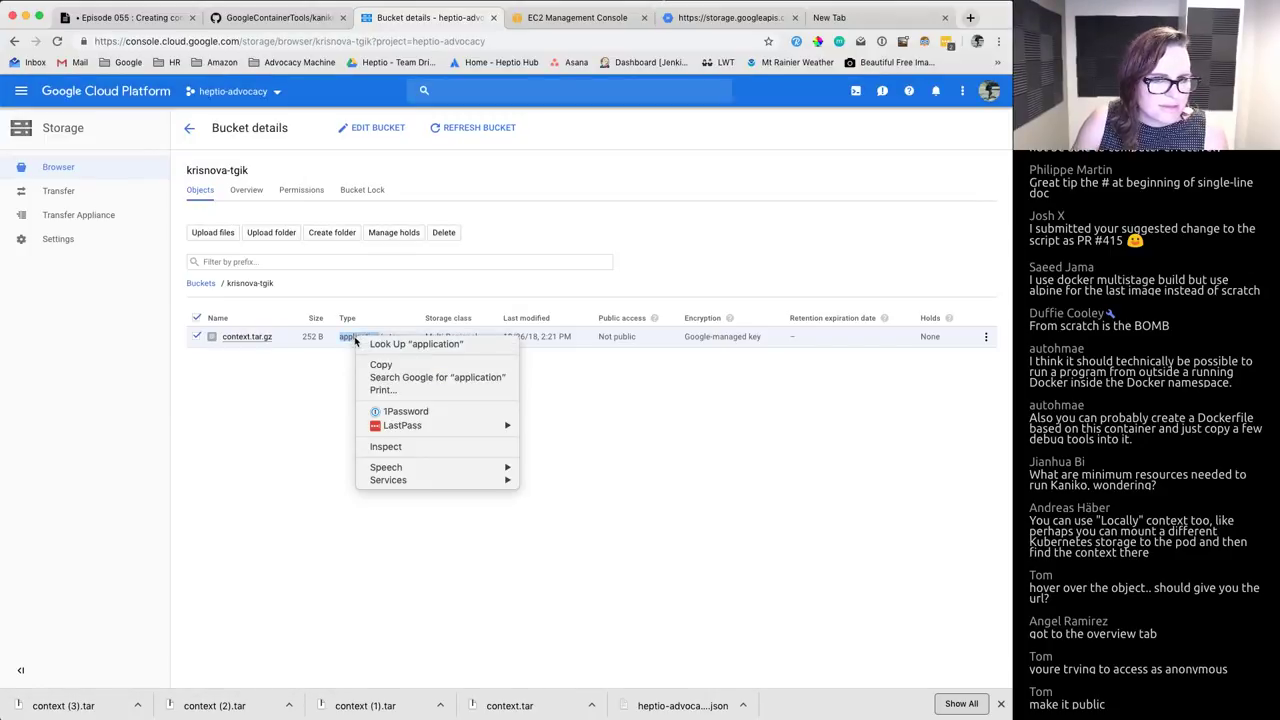
left_click(935, 357)
left_click(986, 338)
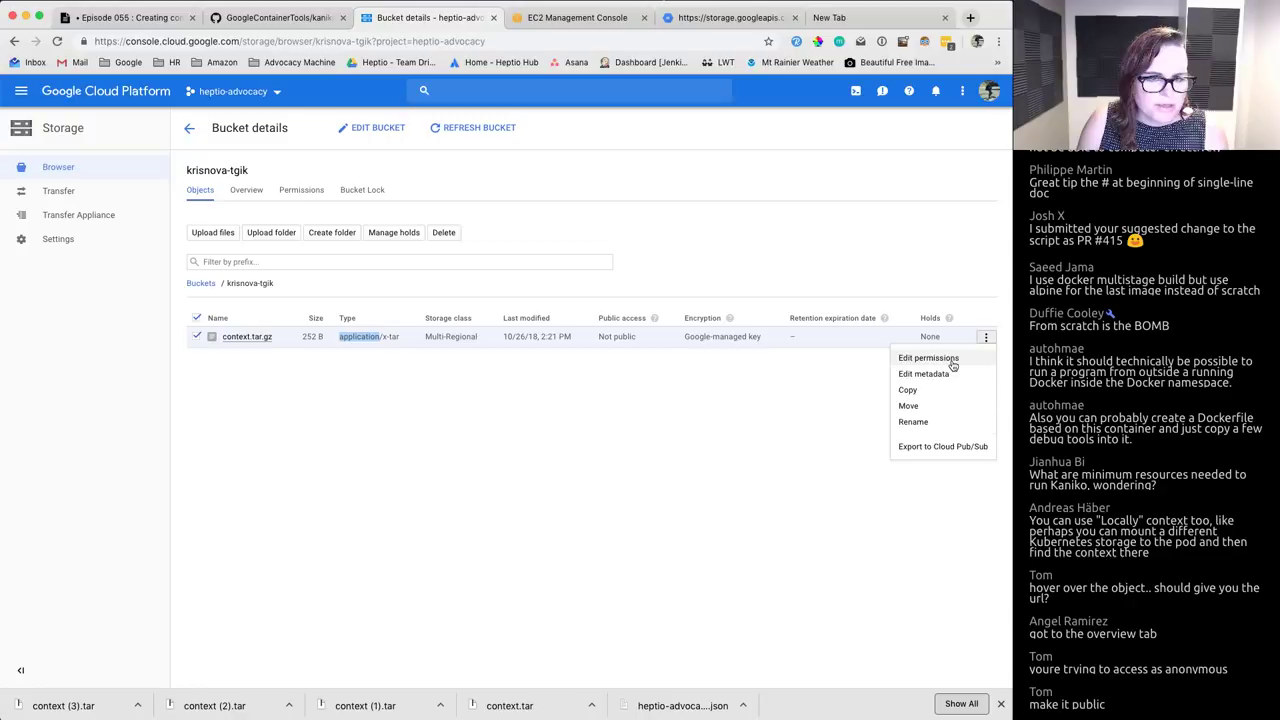
left_click(951, 359)
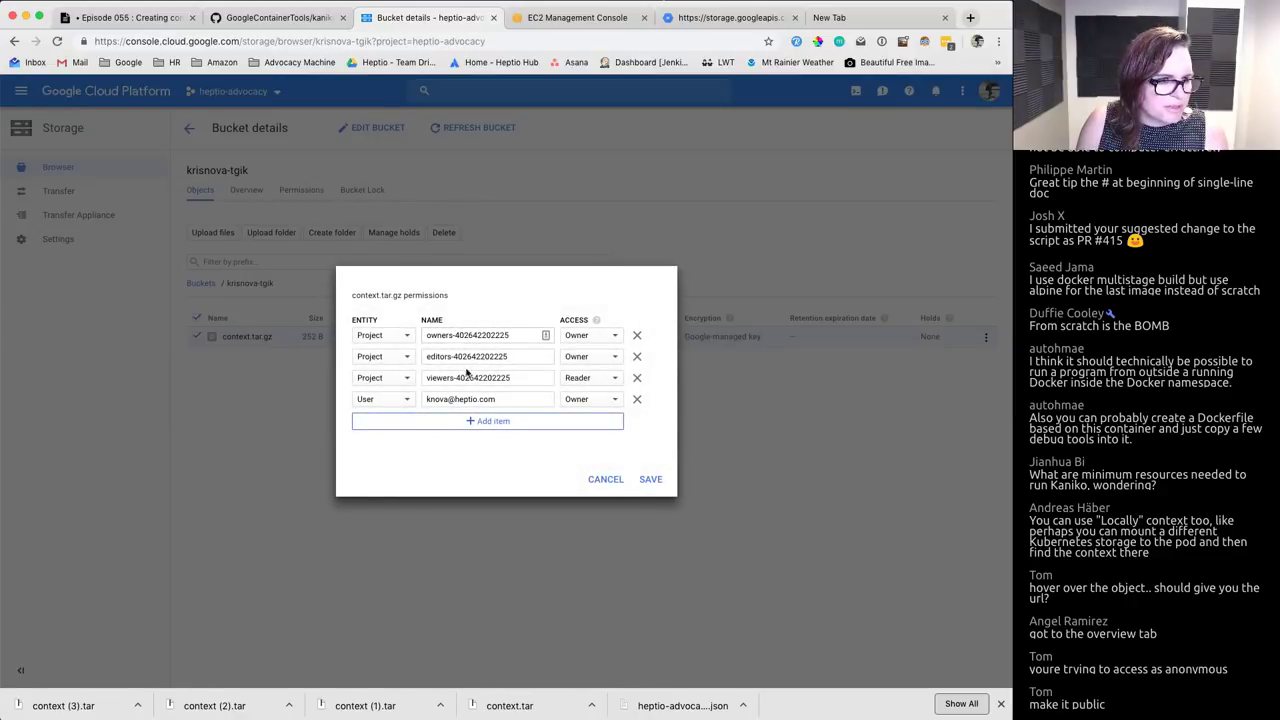
left_click(484, 424)
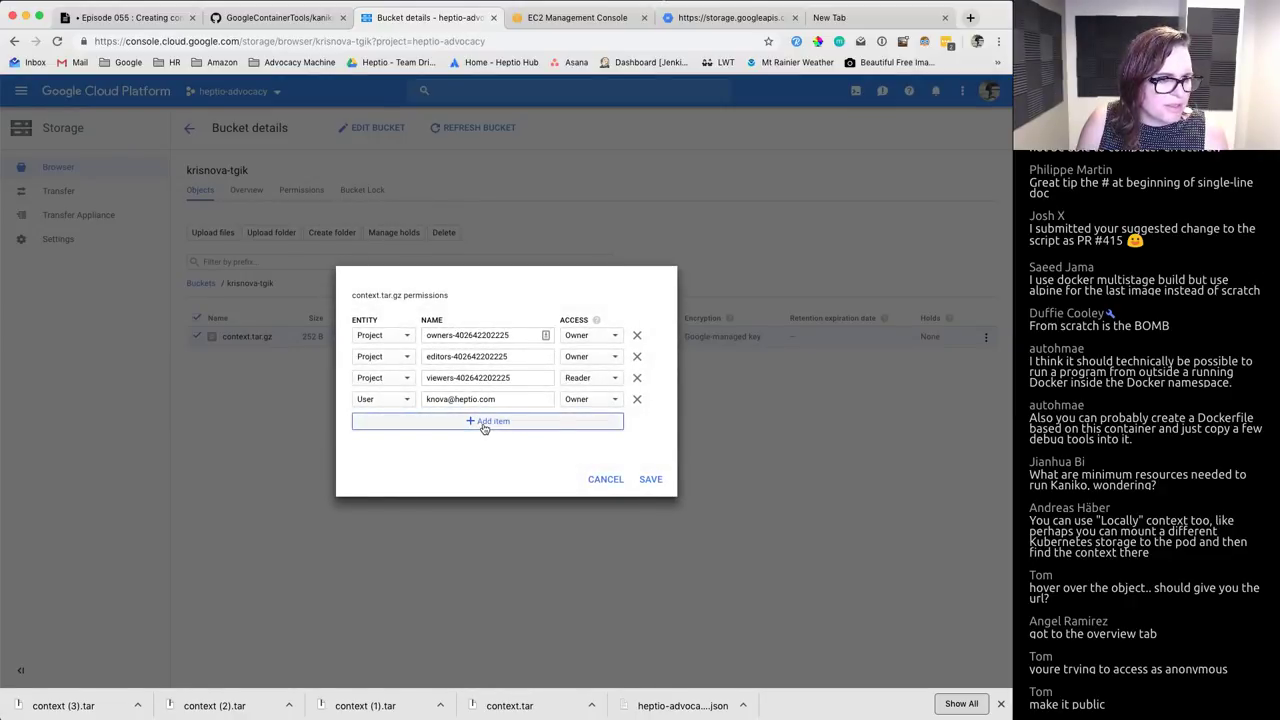
left_click(380, 410)
left_click(380, 418)
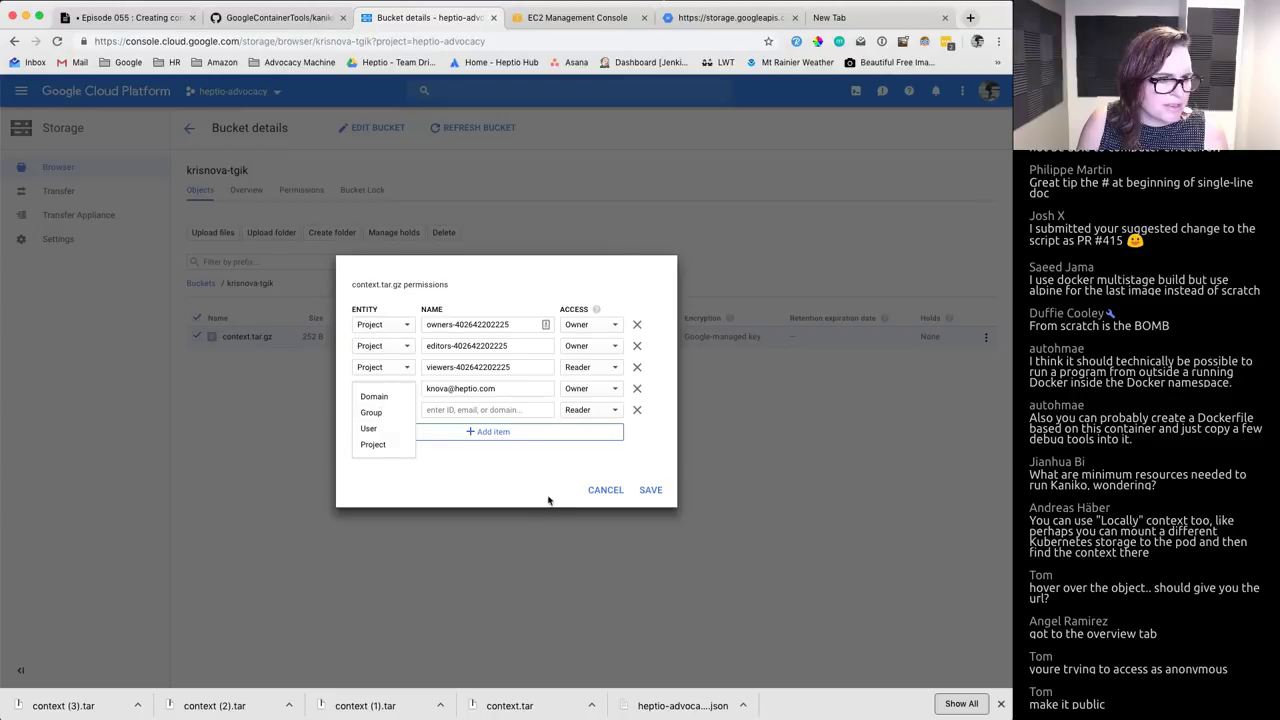
left_click(605, 491)
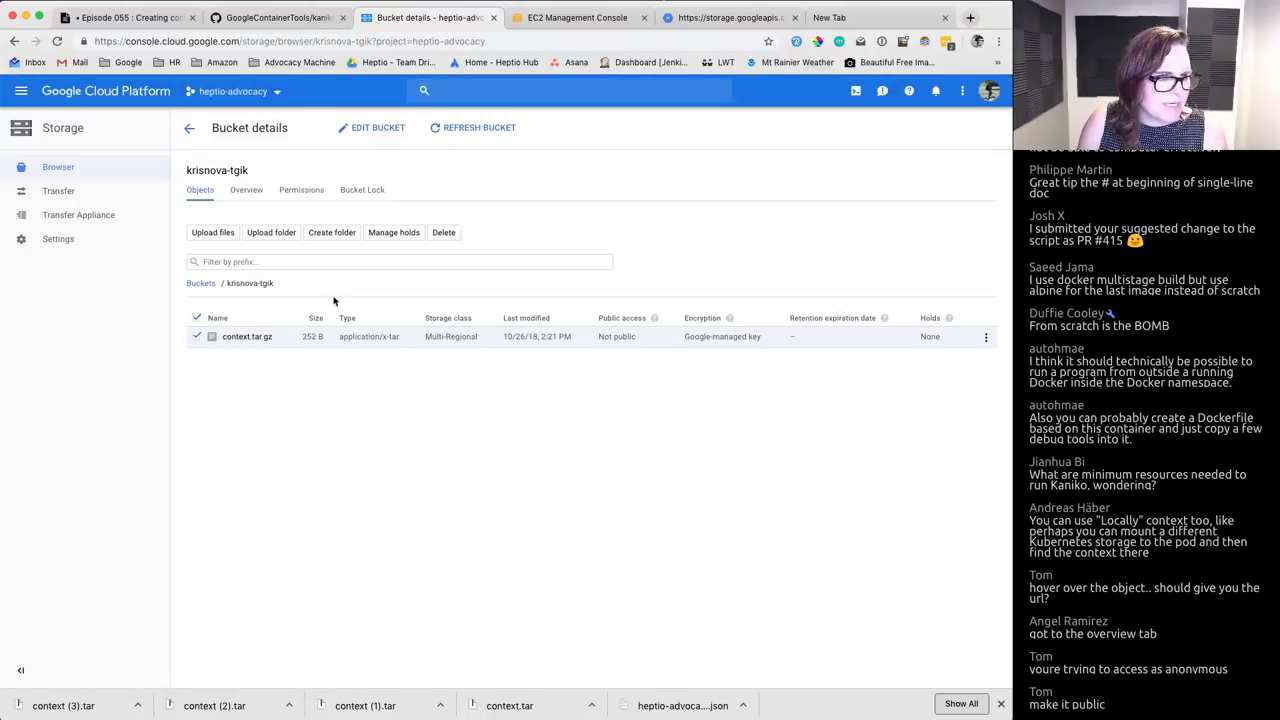
left_click(316, 194)
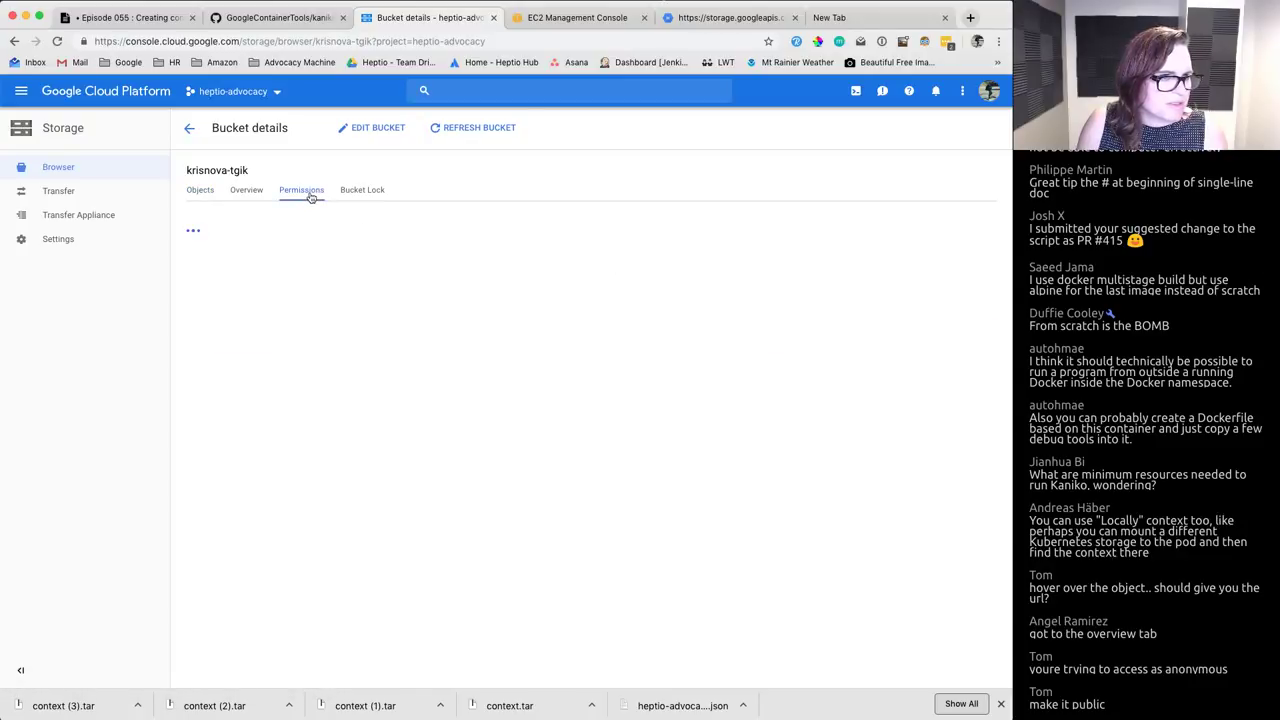
left_click(352, 128)
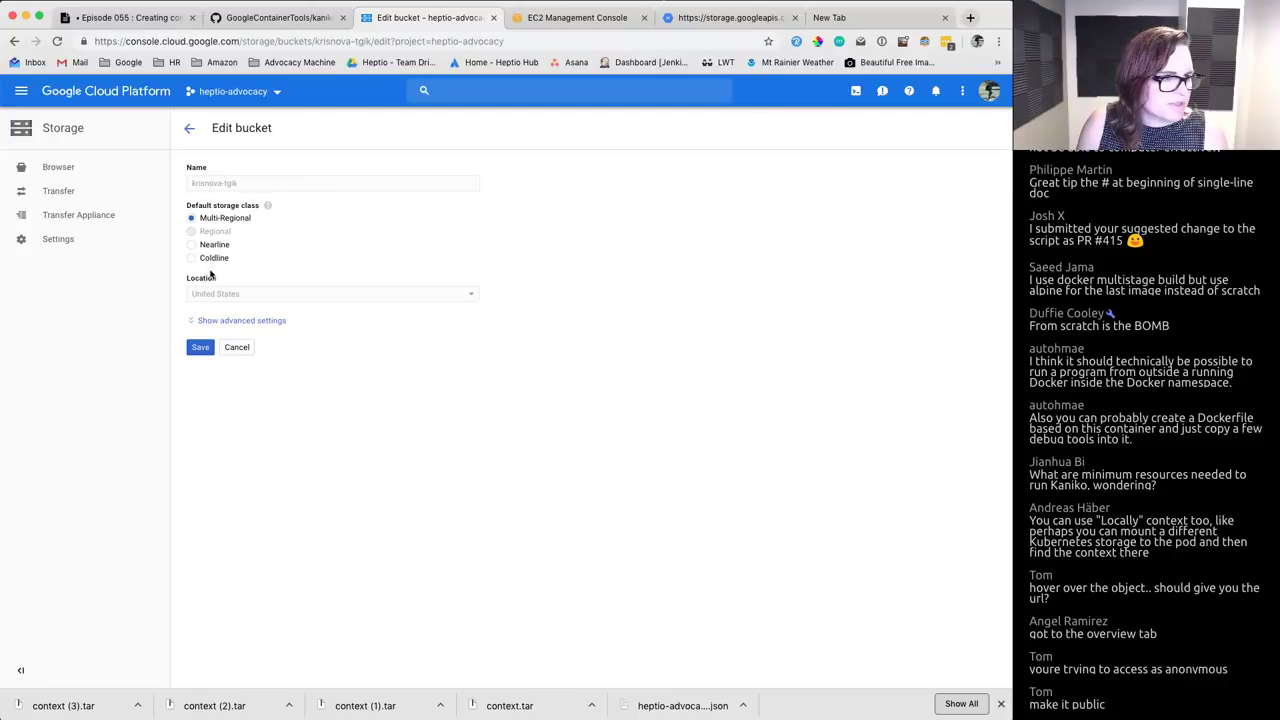
left_click(224, 321)
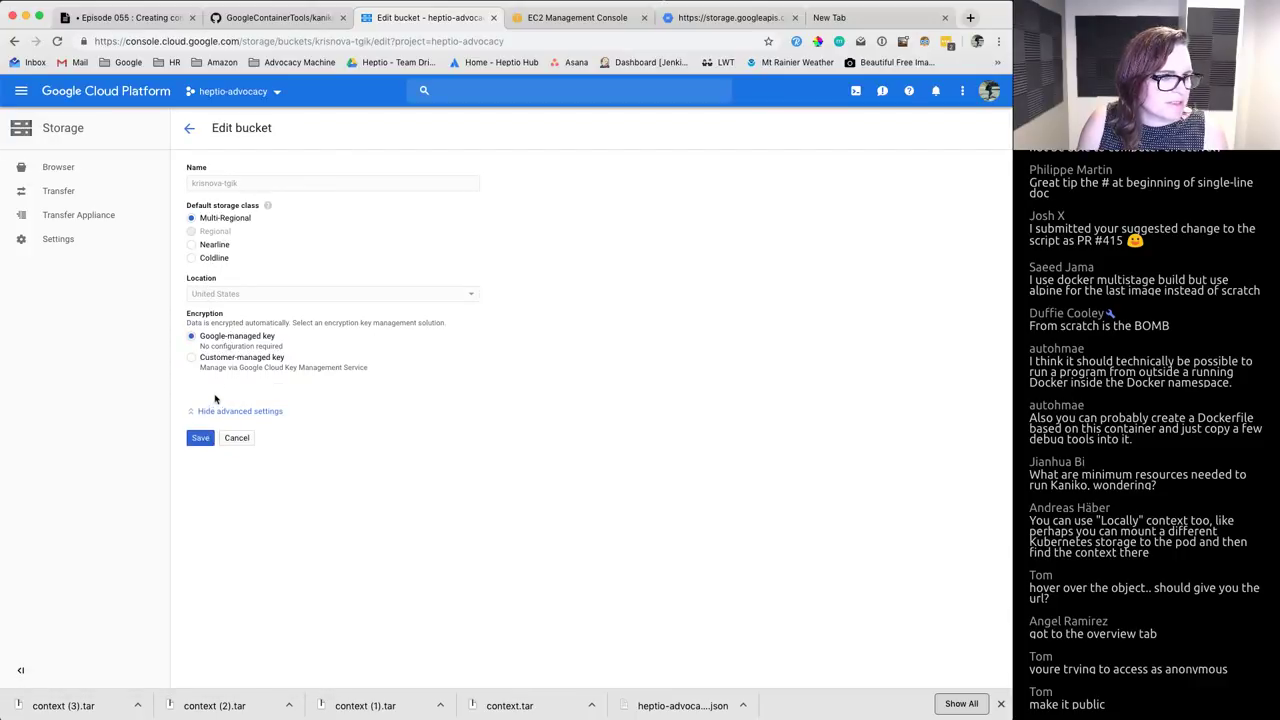
left_click(236, 436)
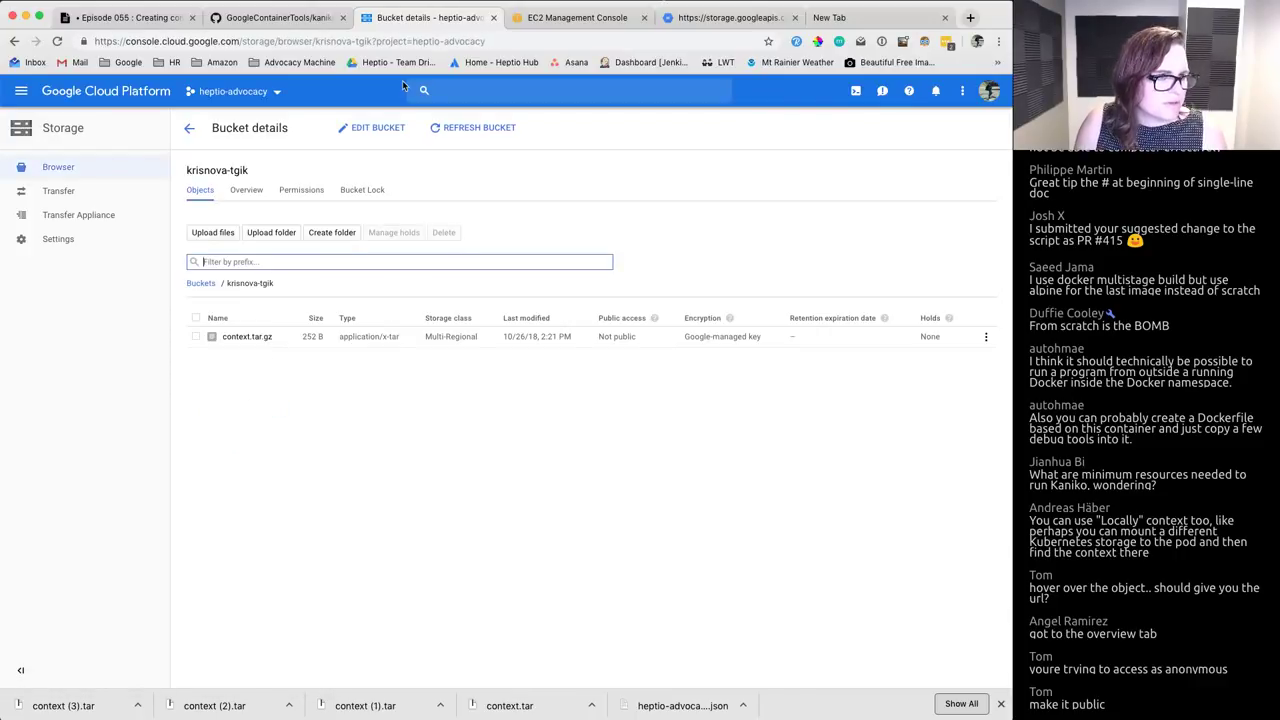
Step: View context.tar.gz's metadata and access permissions, closing both without changes
mouse_move(655, 319)
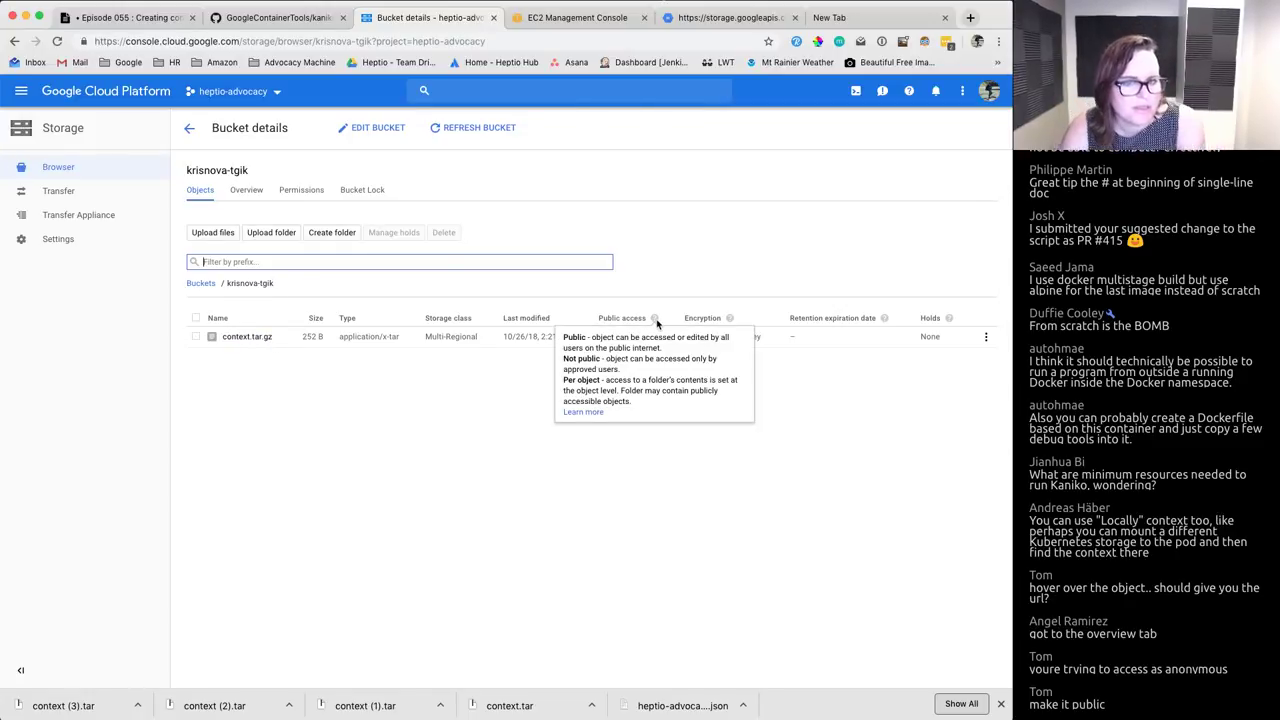
left_click(986, 337)
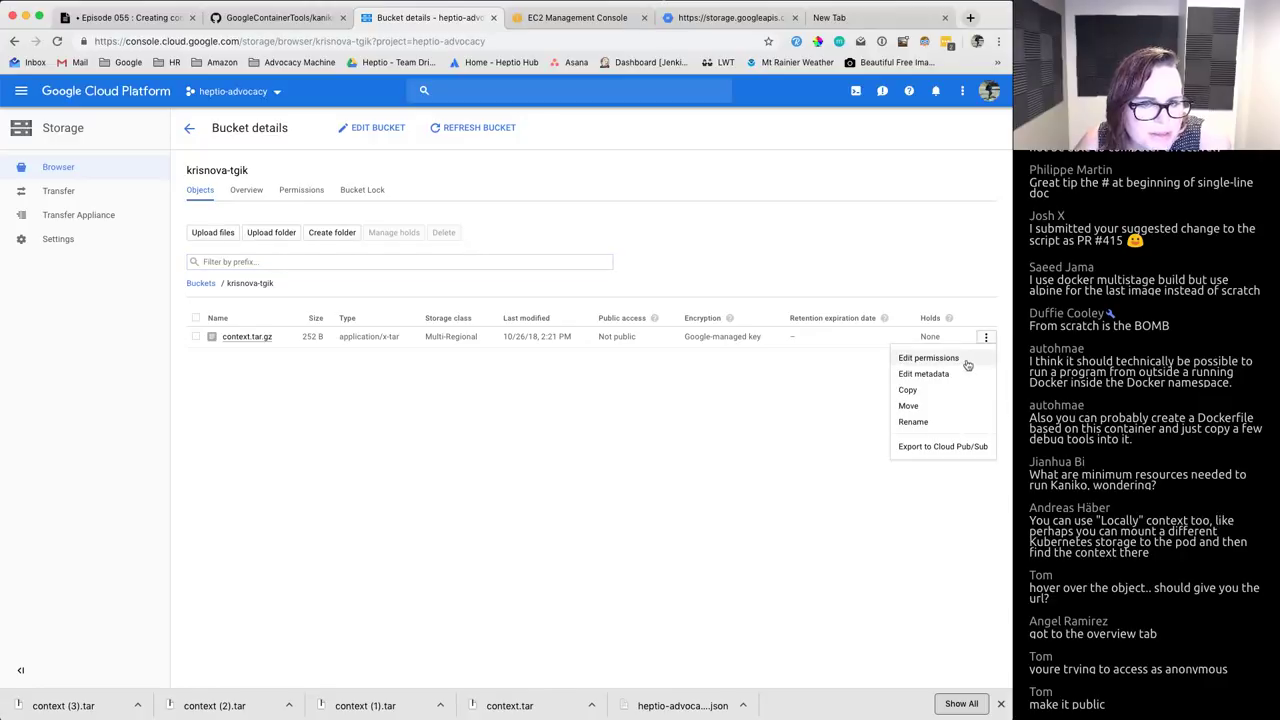
left_click(960, 374)
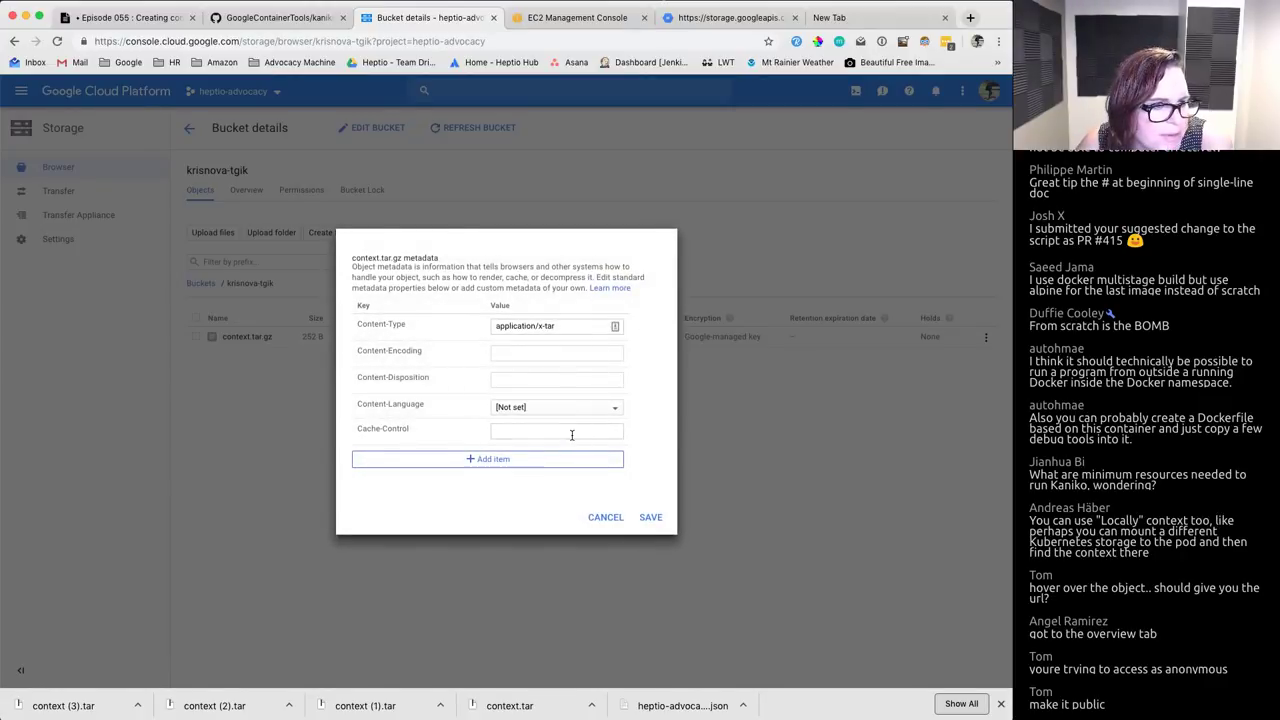
left_click(605, 517)
left_click(986, 337)
left_click(950, 360)
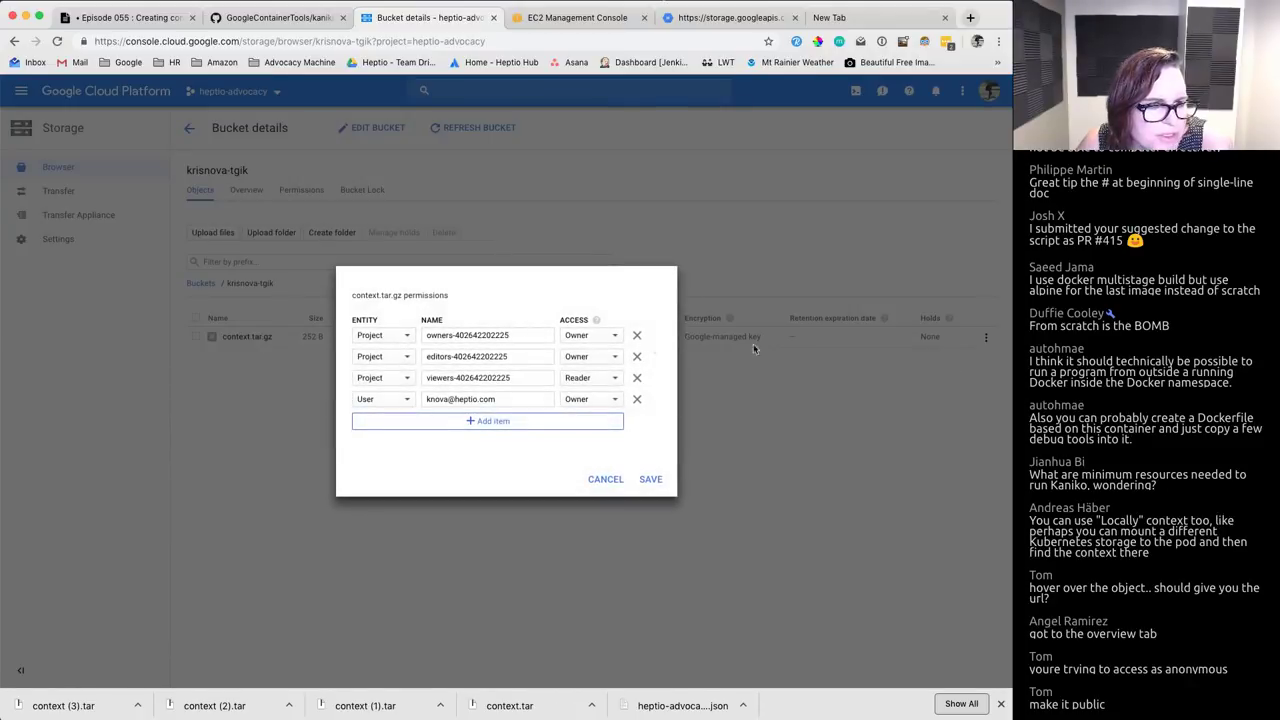
left_click(590, 335)
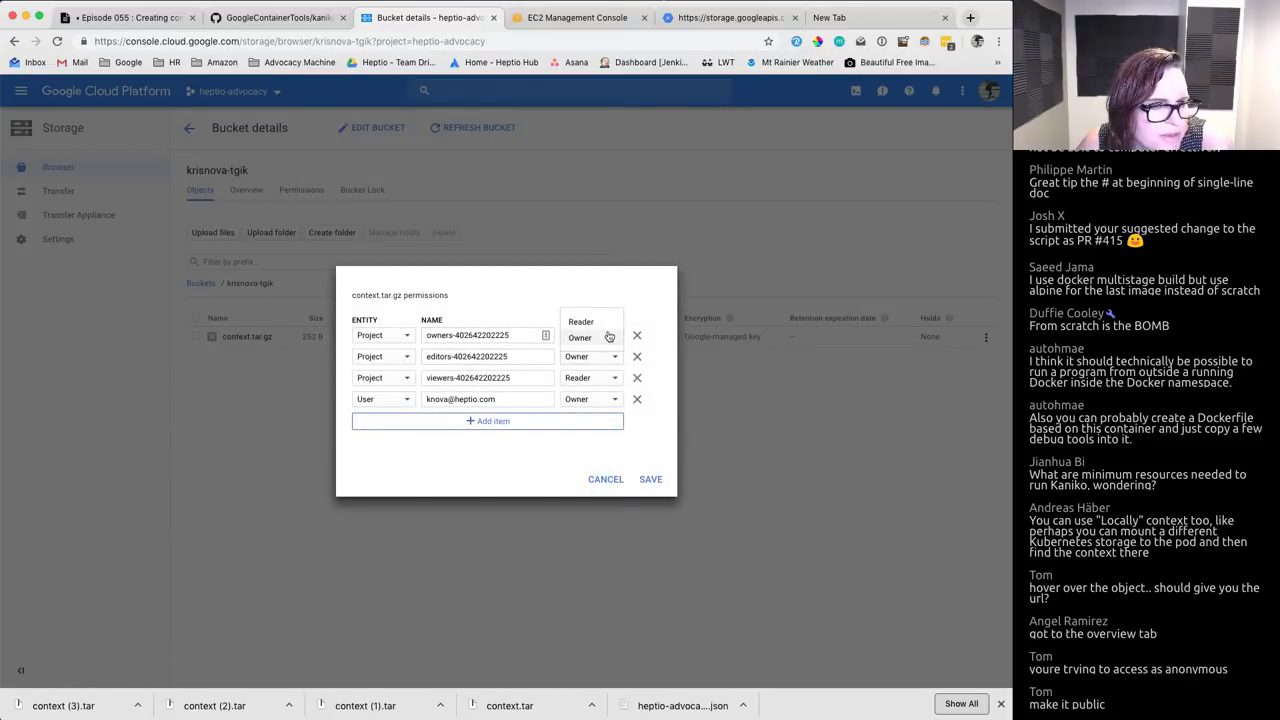
left_click(606, 481)
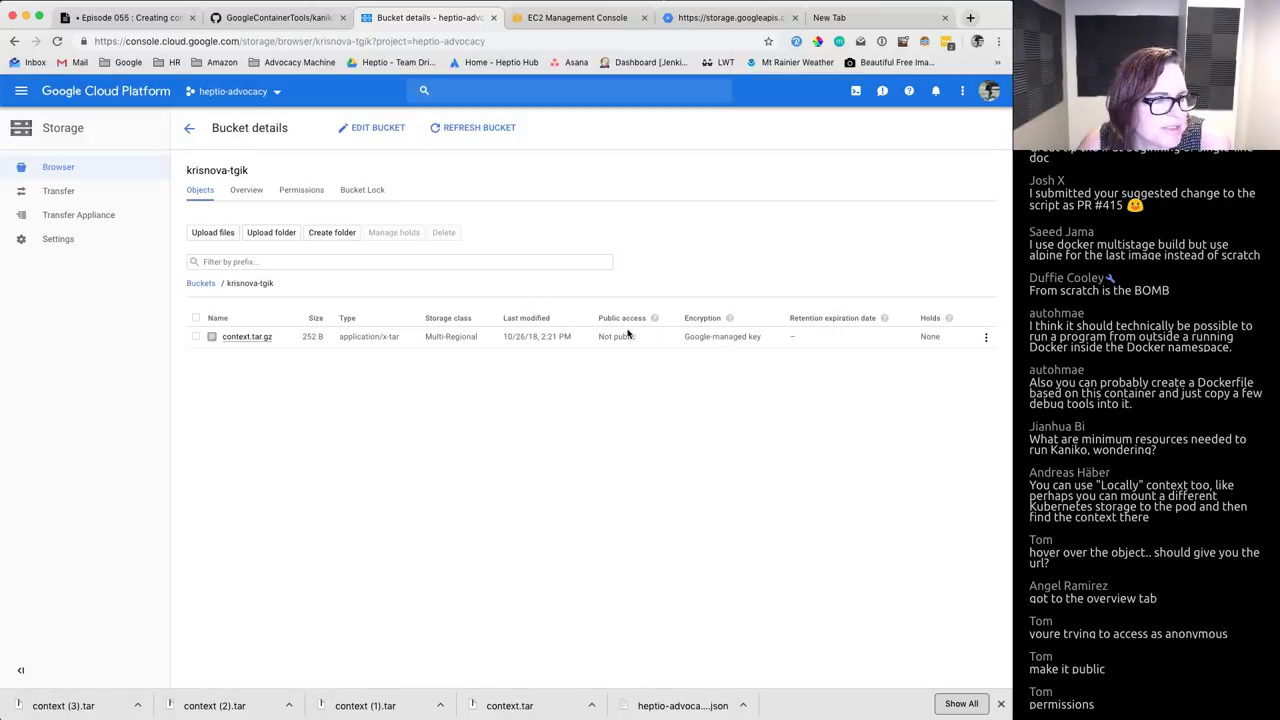
Step: Reopen context.tar.gz's permissions and review the owners and user entries, keeping Owner access
left_click(196, 336)
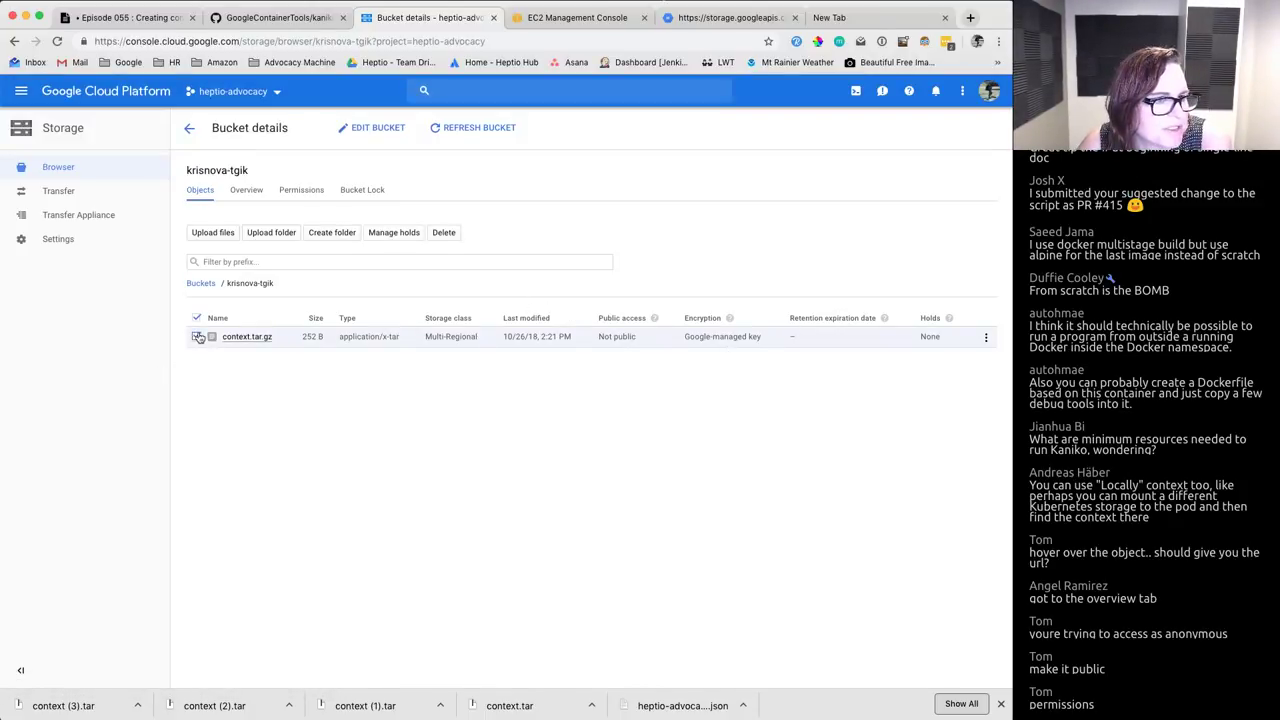
left_click(986, 337)
left_click(954, 359)
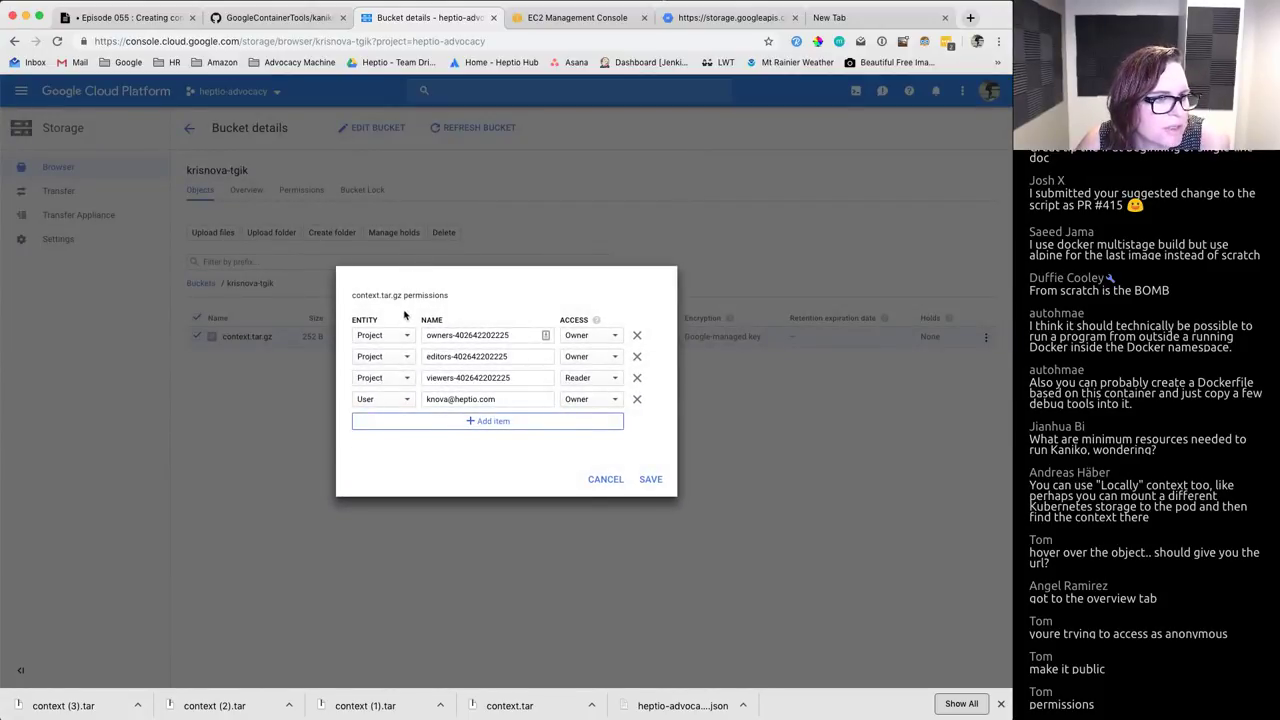
left_click(604, 340)
left_click(607, 345)
left_click(478, 338)
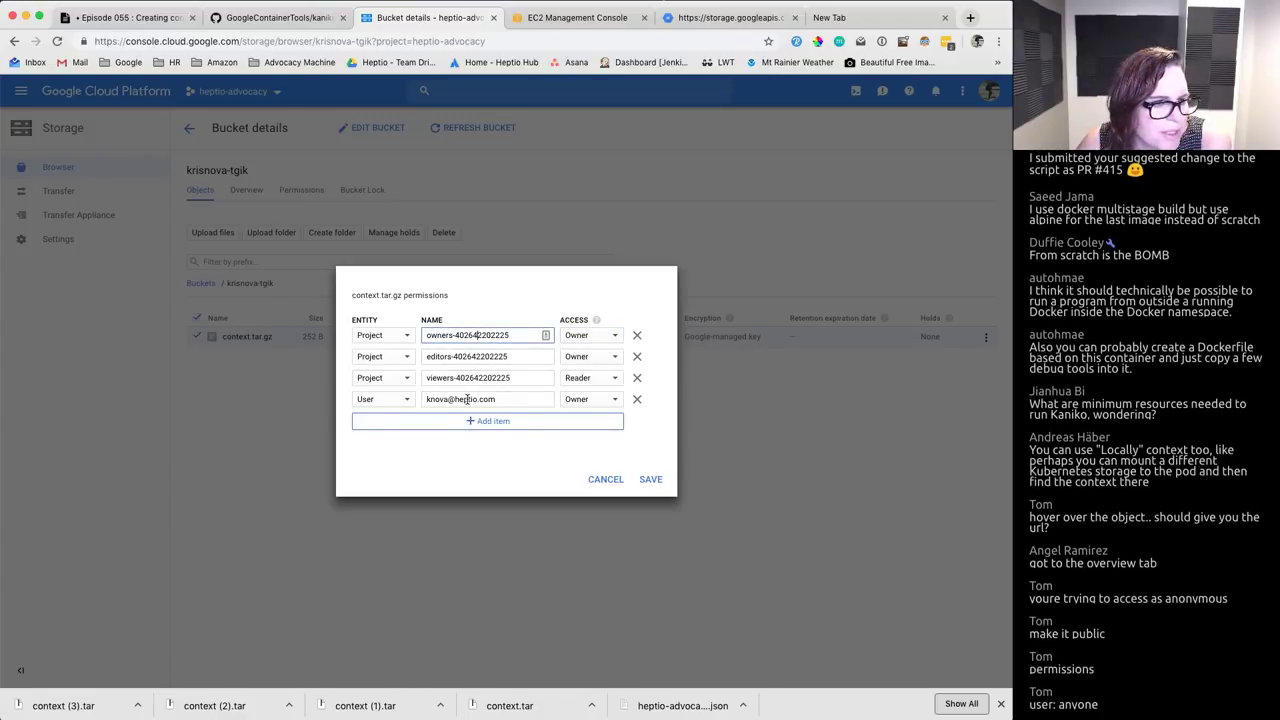
left_click(582, 402)
left_click(582, 403)
left_click(372, 404)
left_click(470, 428)
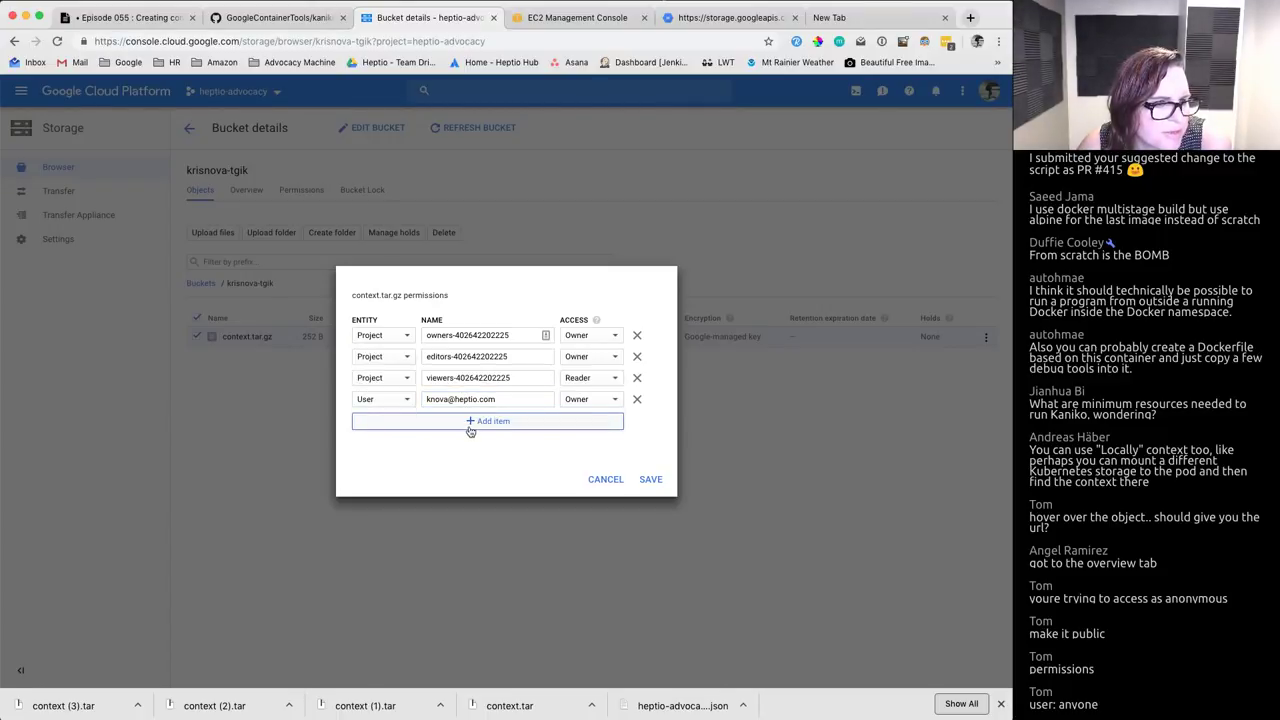
Step: Add a User permission entry named 'a' with Owner access and try to save it
left_click(470, 421)
left_click(380, 410)
left_click(372, 428)
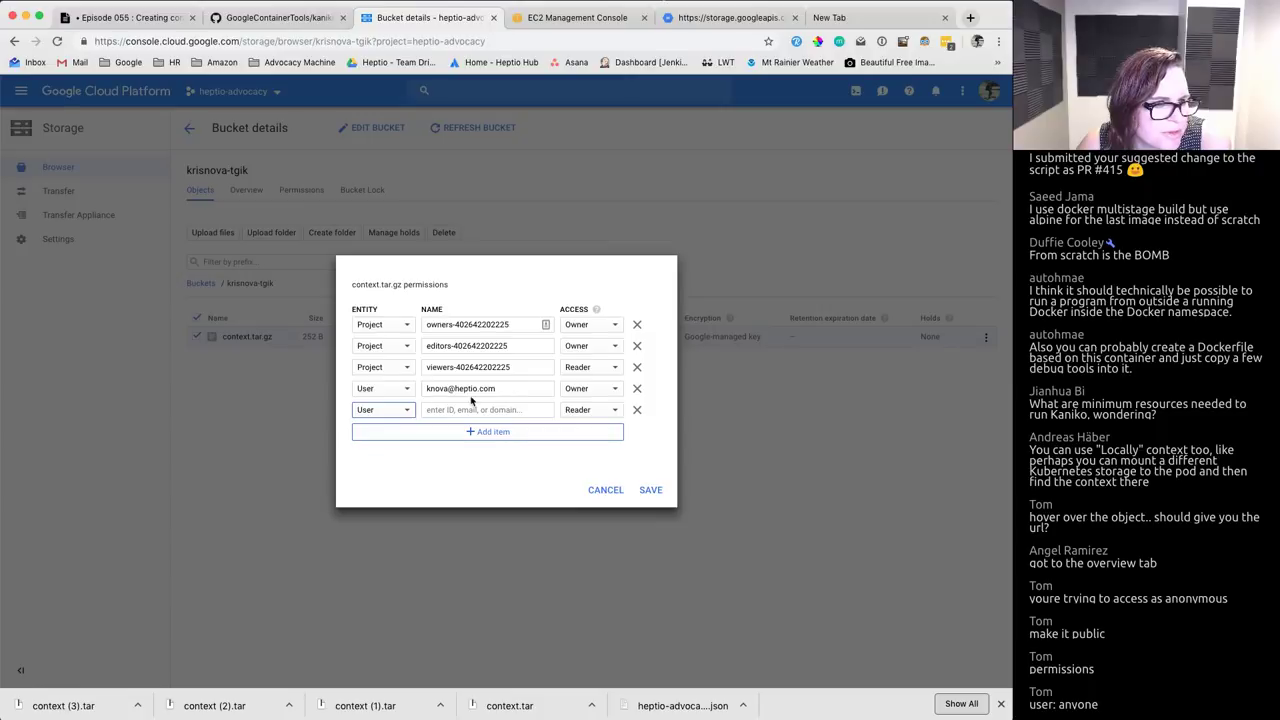
left_click(472, 410)
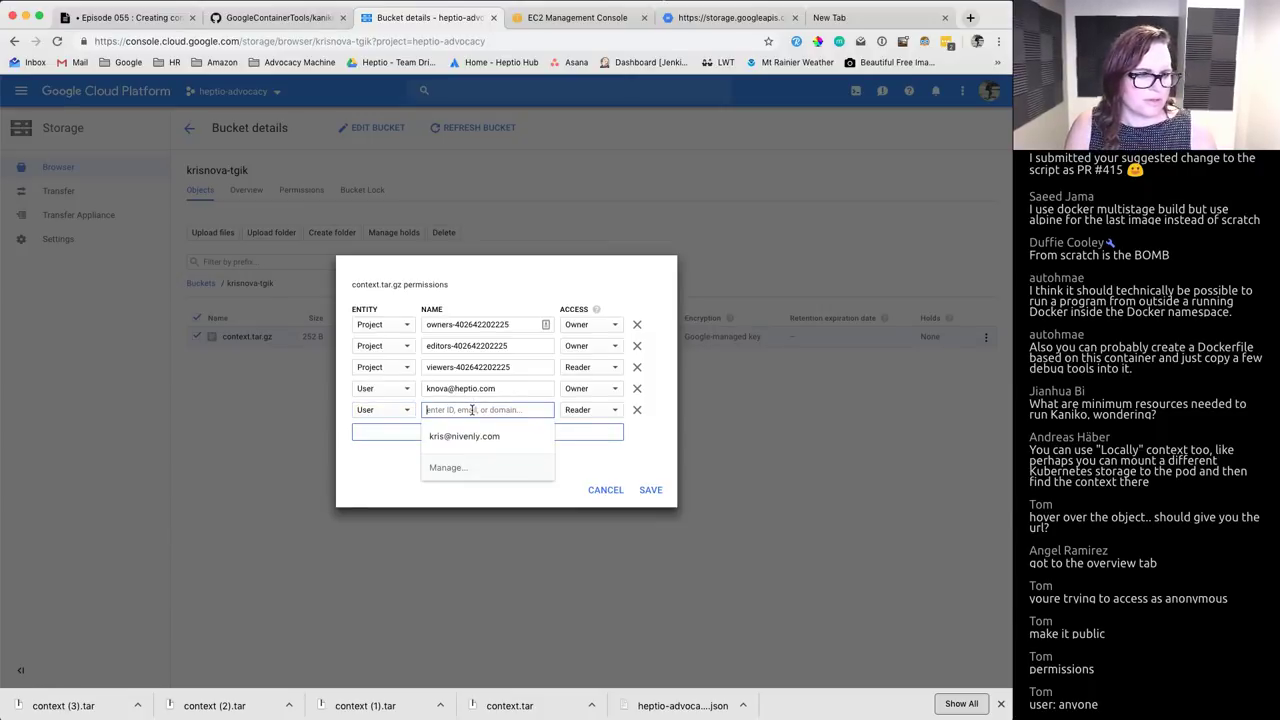
type("anyone")
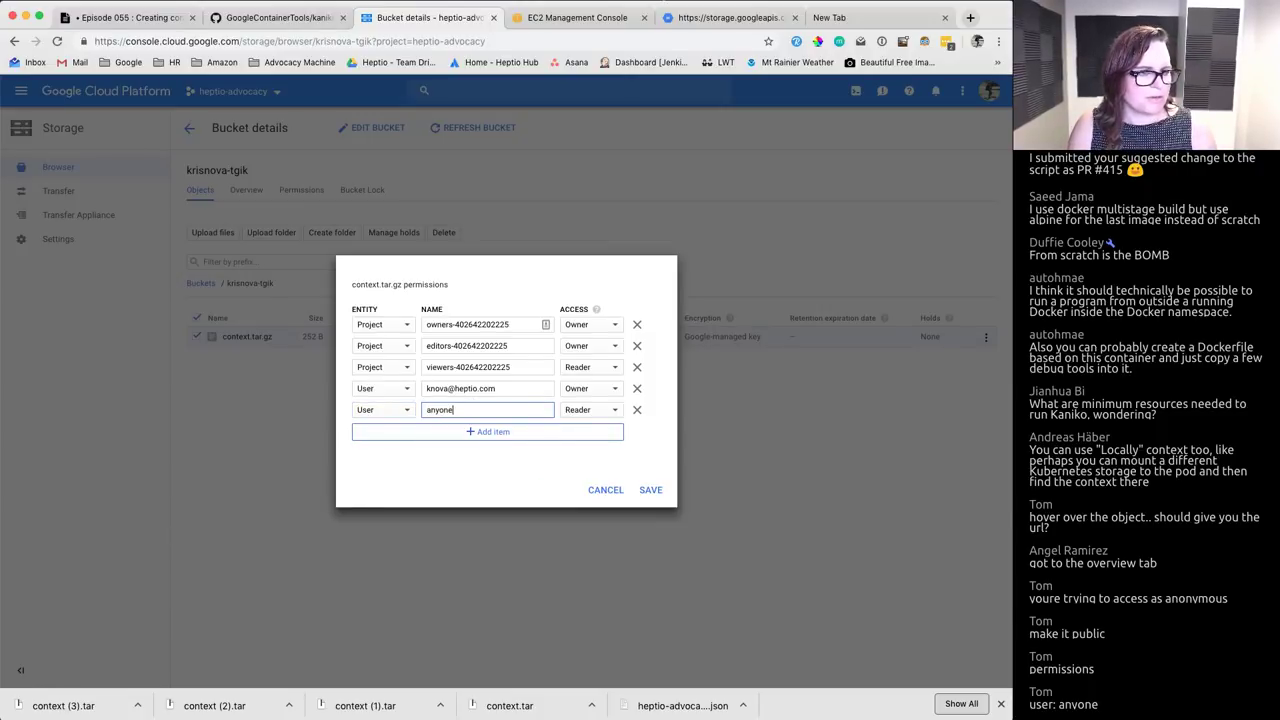
left_click(590, 410)
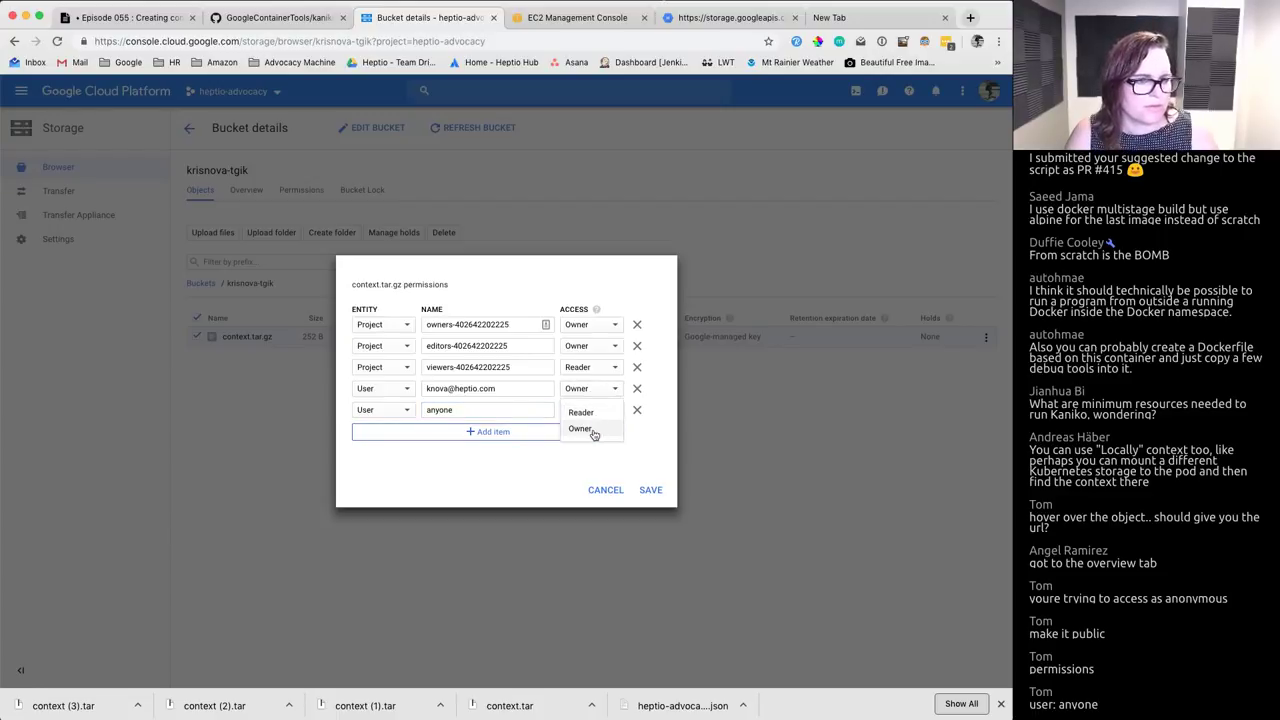
left_click(594, 432)
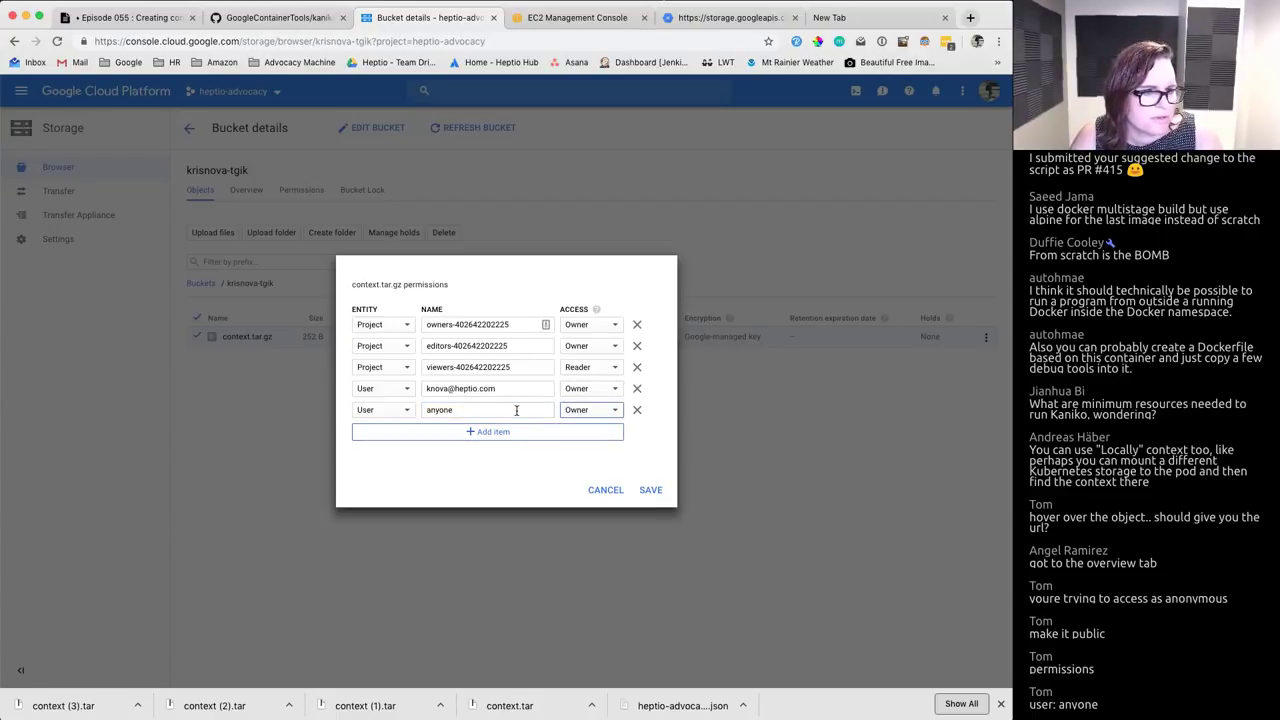
left_click(651, 489)
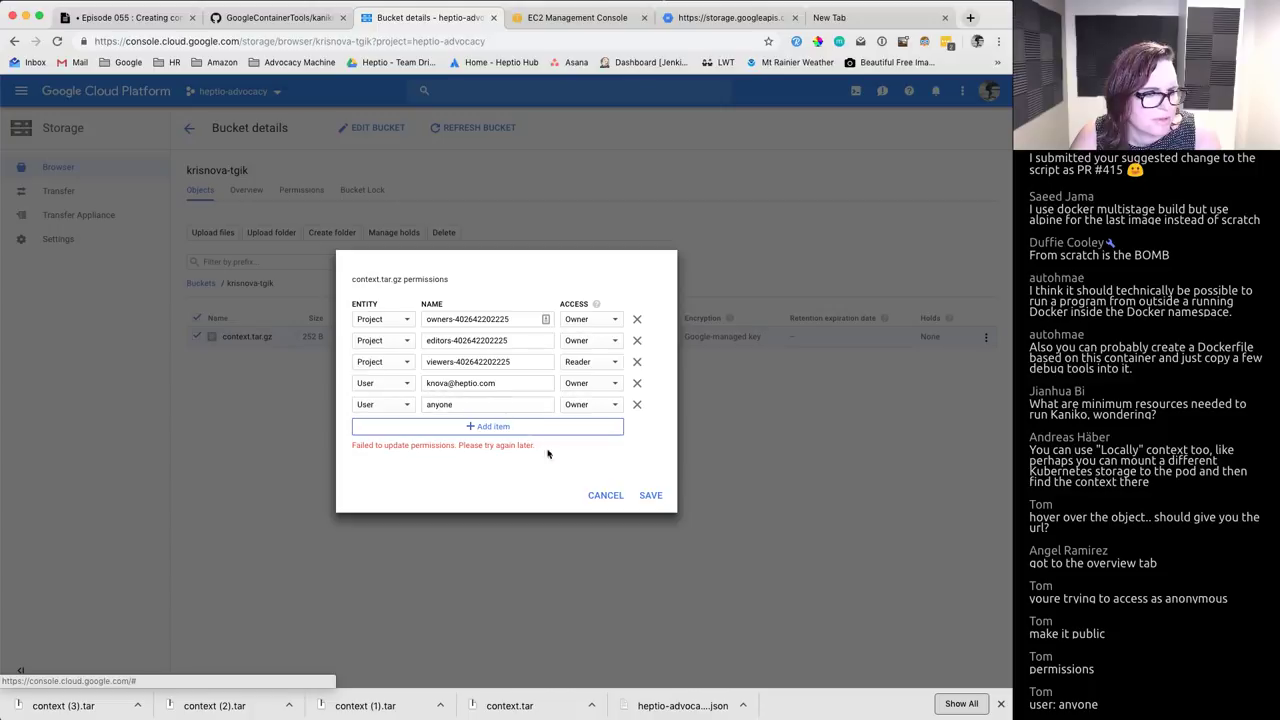
Step: Lower the new entry to Reader, retry saving, then cancel the failed permission change
left_click(594, 406)
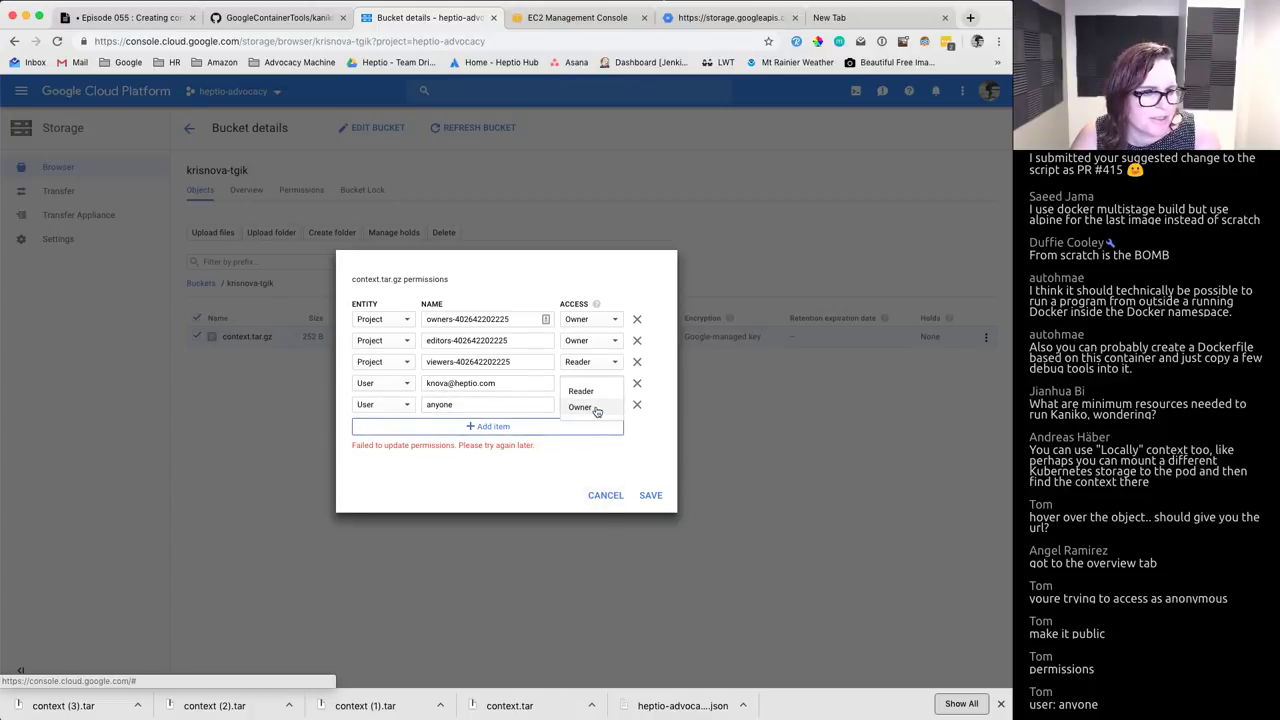
left_click(581, 391)
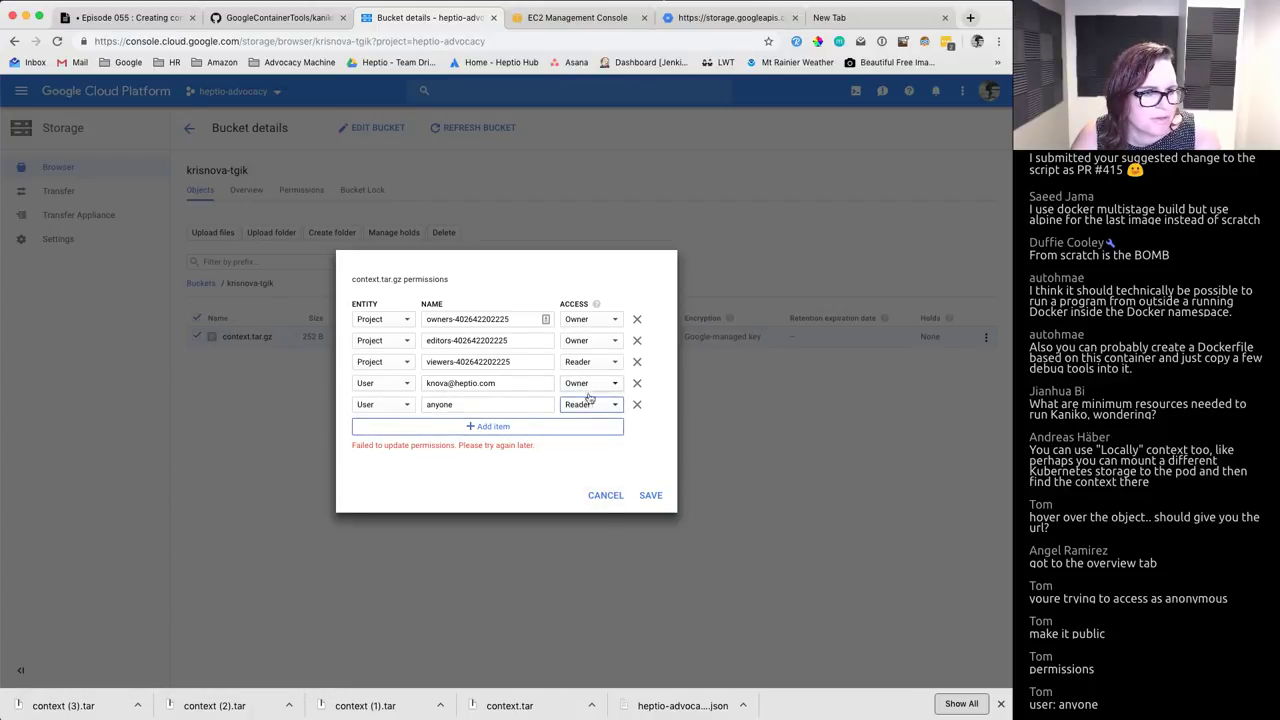
left_click(651, 494)
left_click(608, 496)
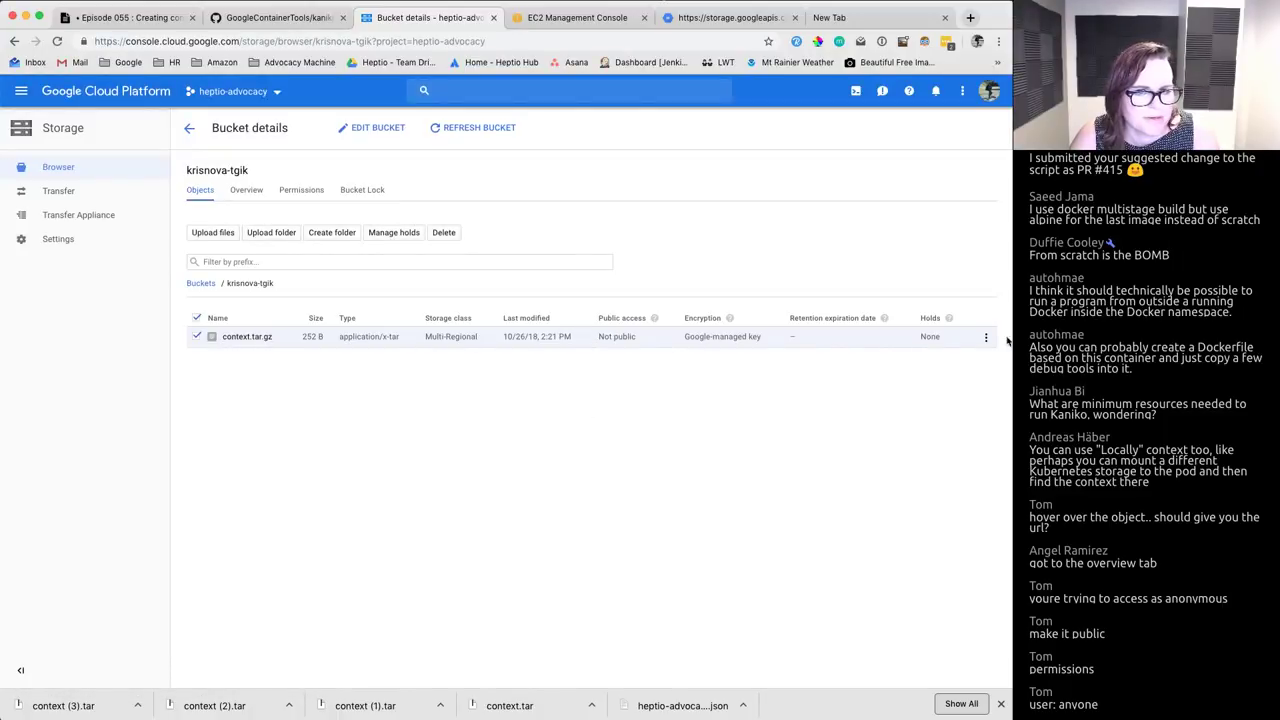
mouse_move(655, 321)
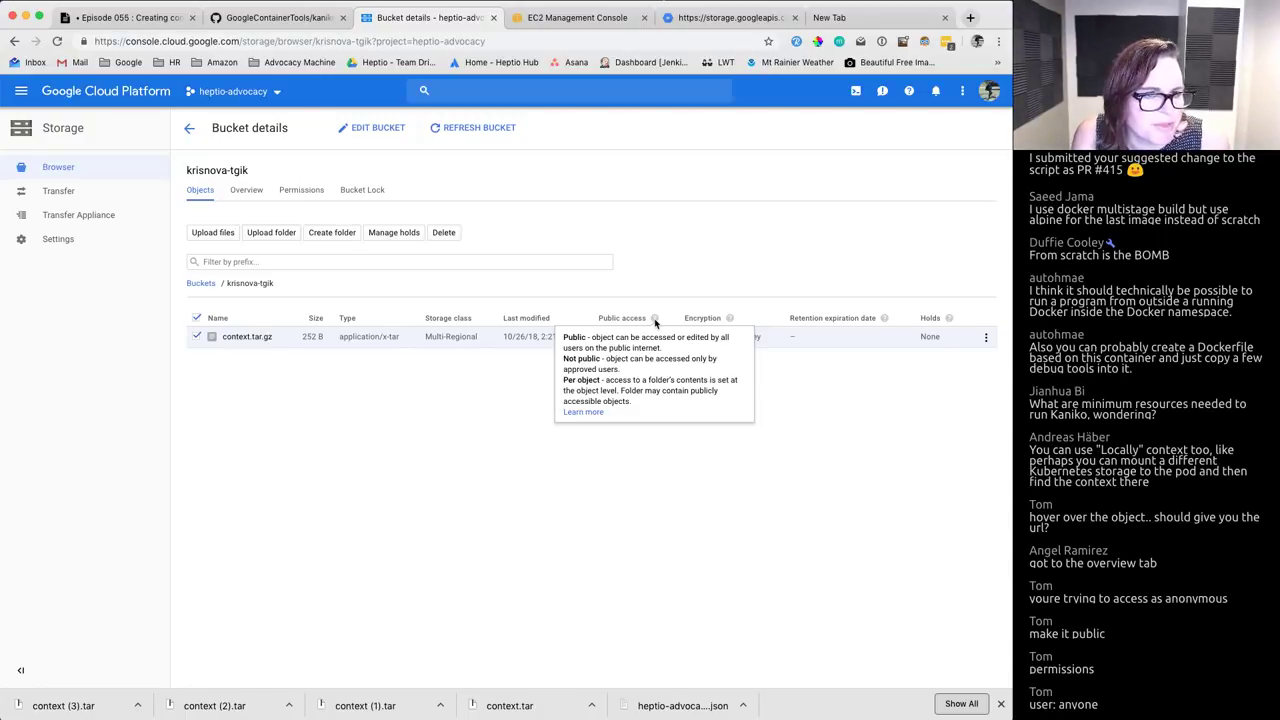
Step: Read the 'Sharing your data publicly' documentation, then return to the krisnova-tgik bucket details
left_click(588, 413)
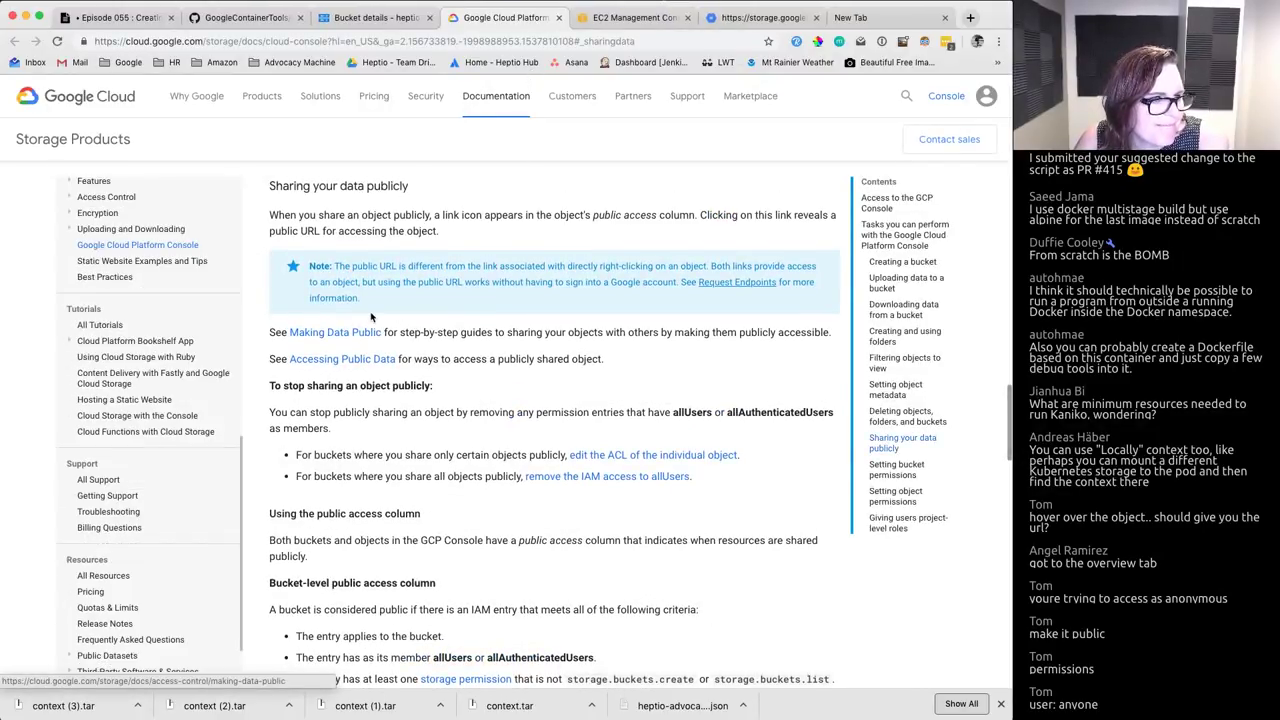
scroll(359, 401, "up", 2)
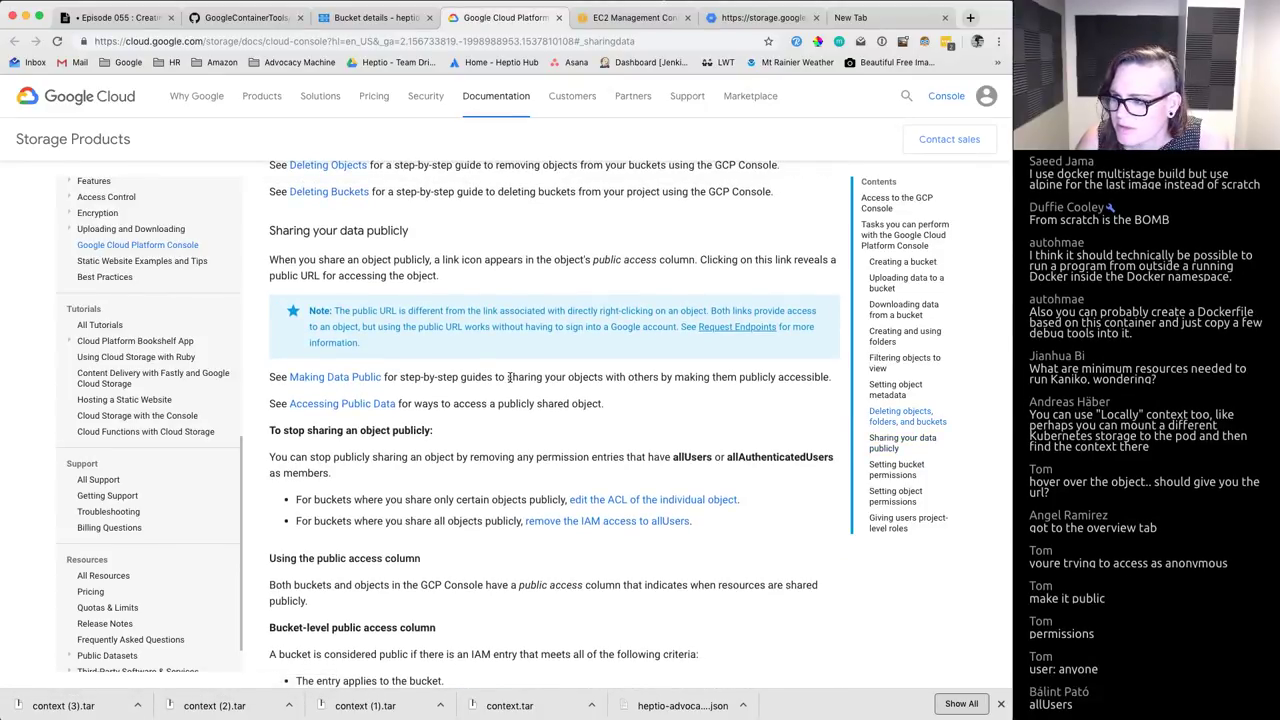
left_click(380, 20)
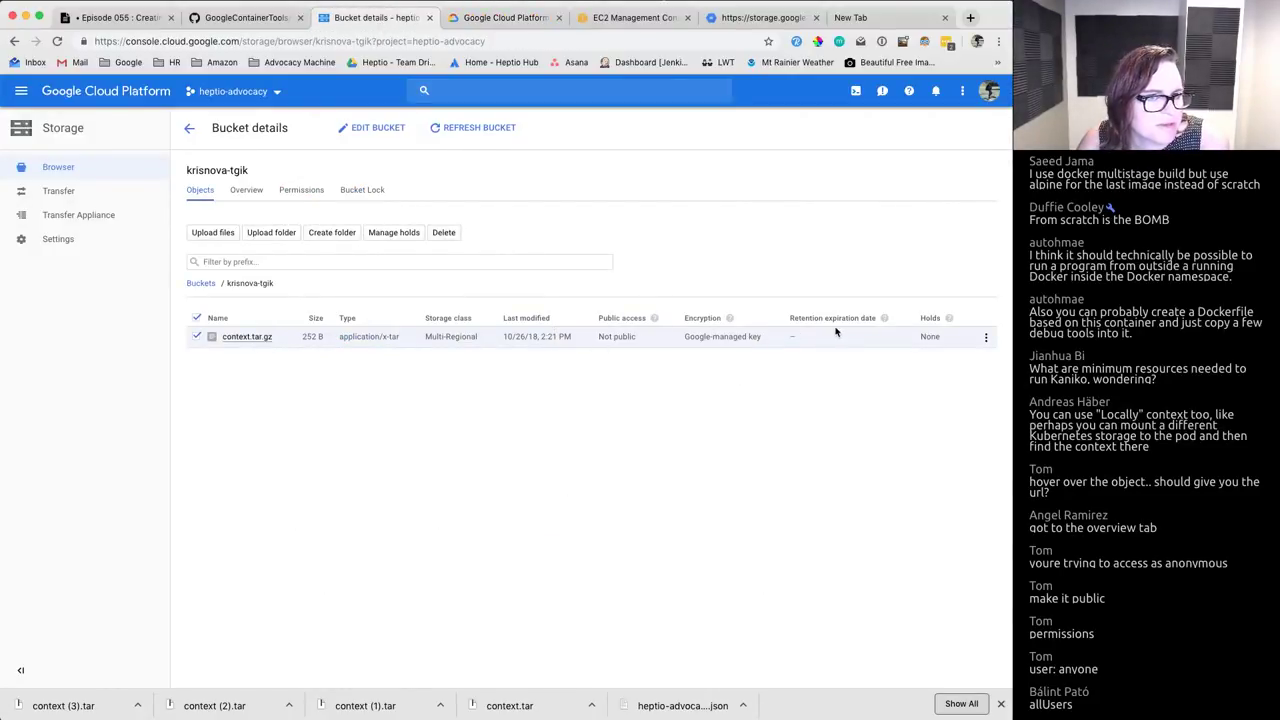
Step: Add a User entry 'allUsers' with Reader access to context.tar.gz's permissions and save
left_click(986, 339)
left_click(943, 358)
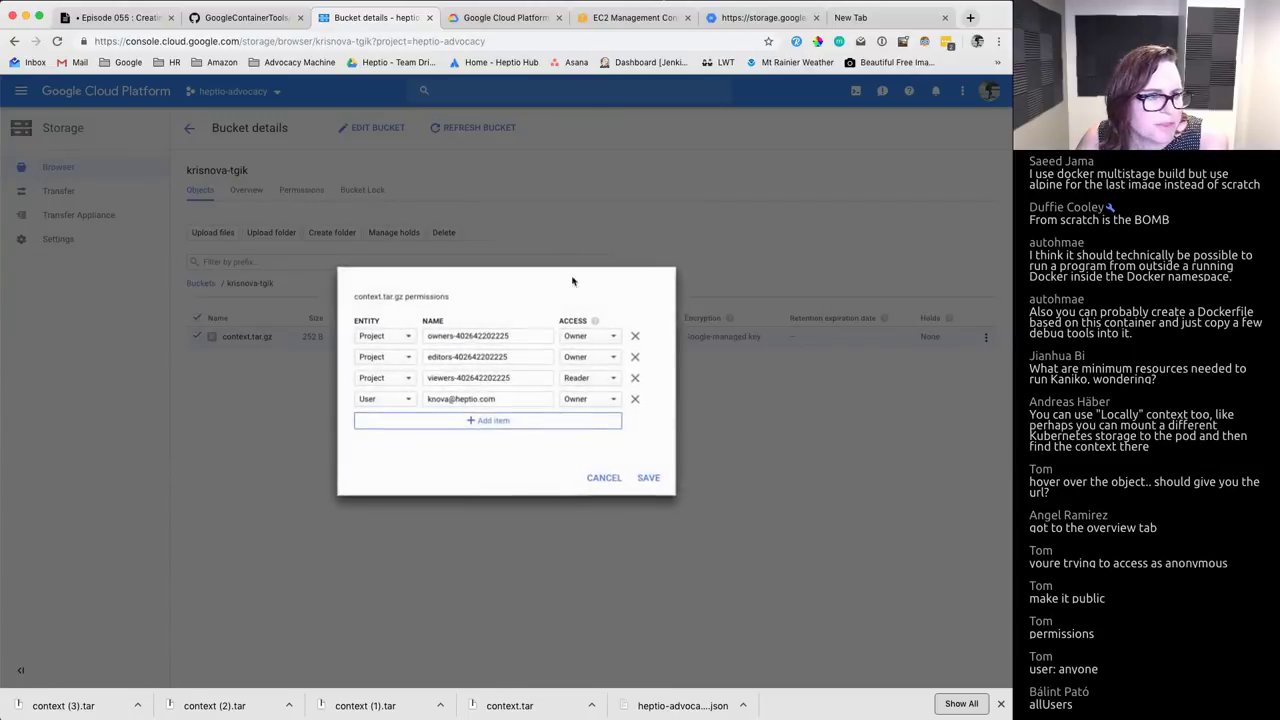
left_click(438, 421)
left_click(383, 409)
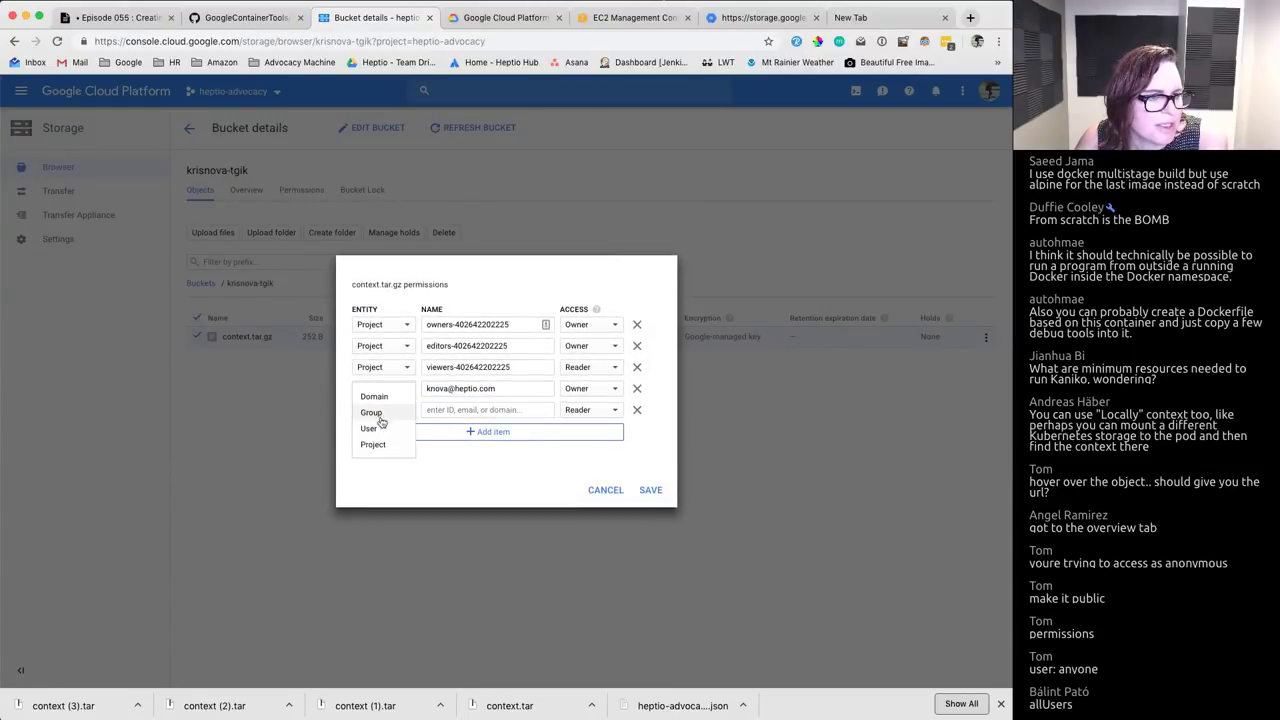
left_click(368, 428)
left_click(456, 410)
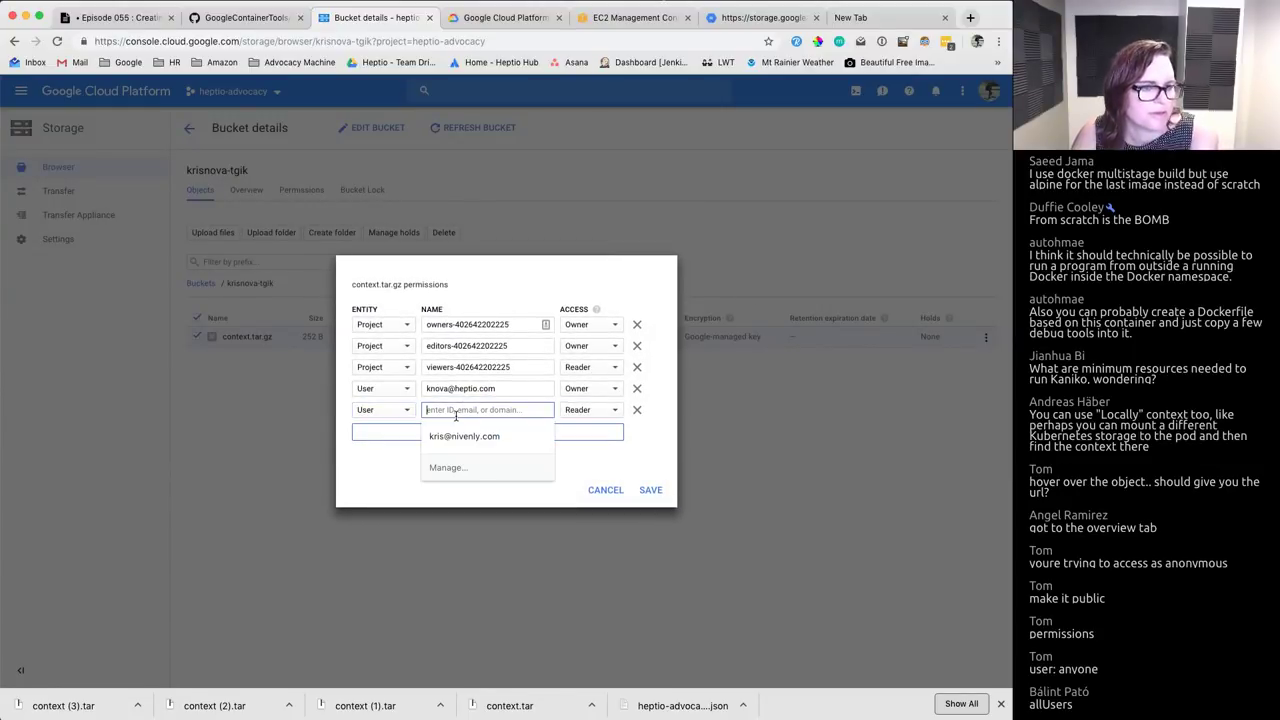
type("allUsers")
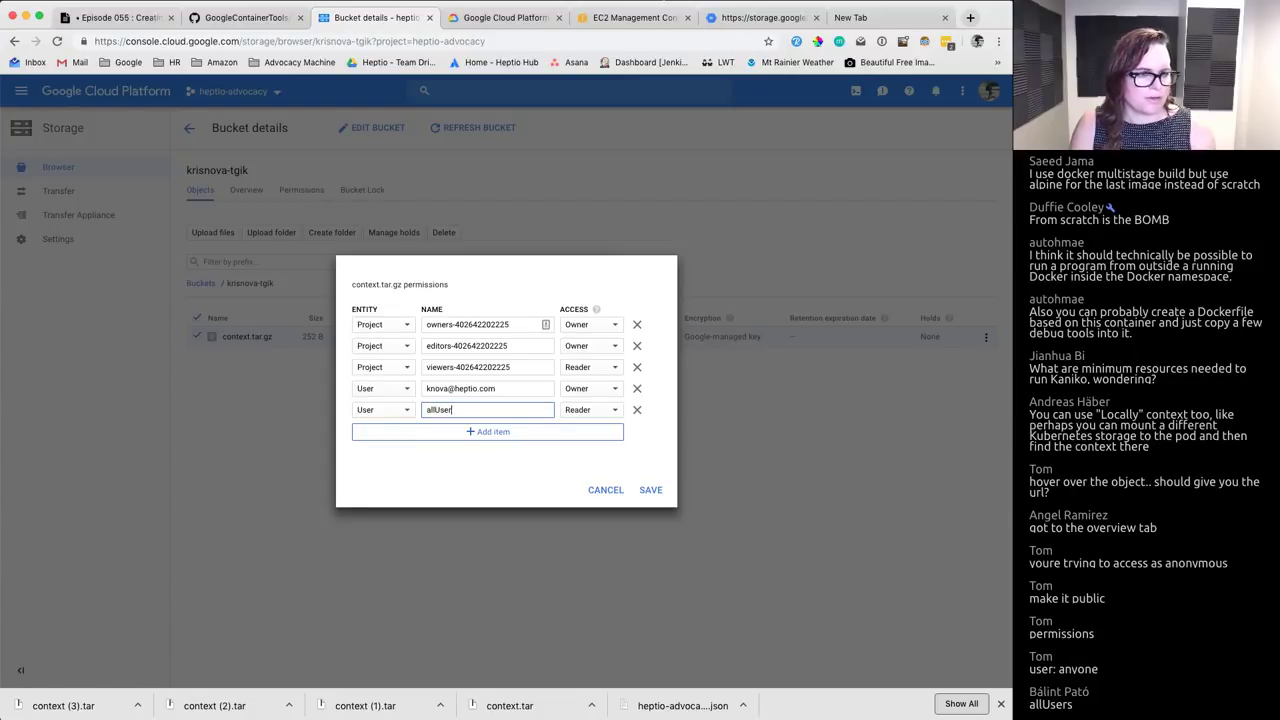
left_click(584, 414)
left_click(582, 413)
left_click(650, 490)
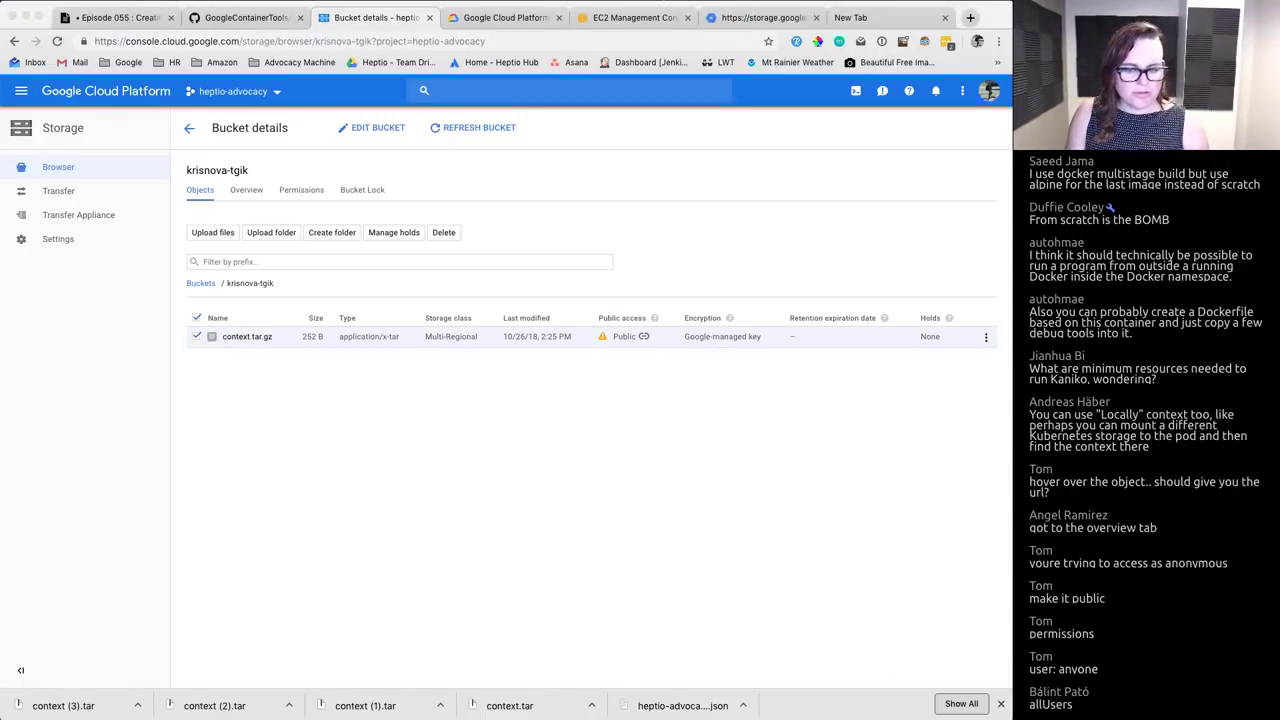
key("super+Tab")
Step: Save example-pod-1.yaml with its gs:// context unchanged and quit Emacs
left_click(507, 176)
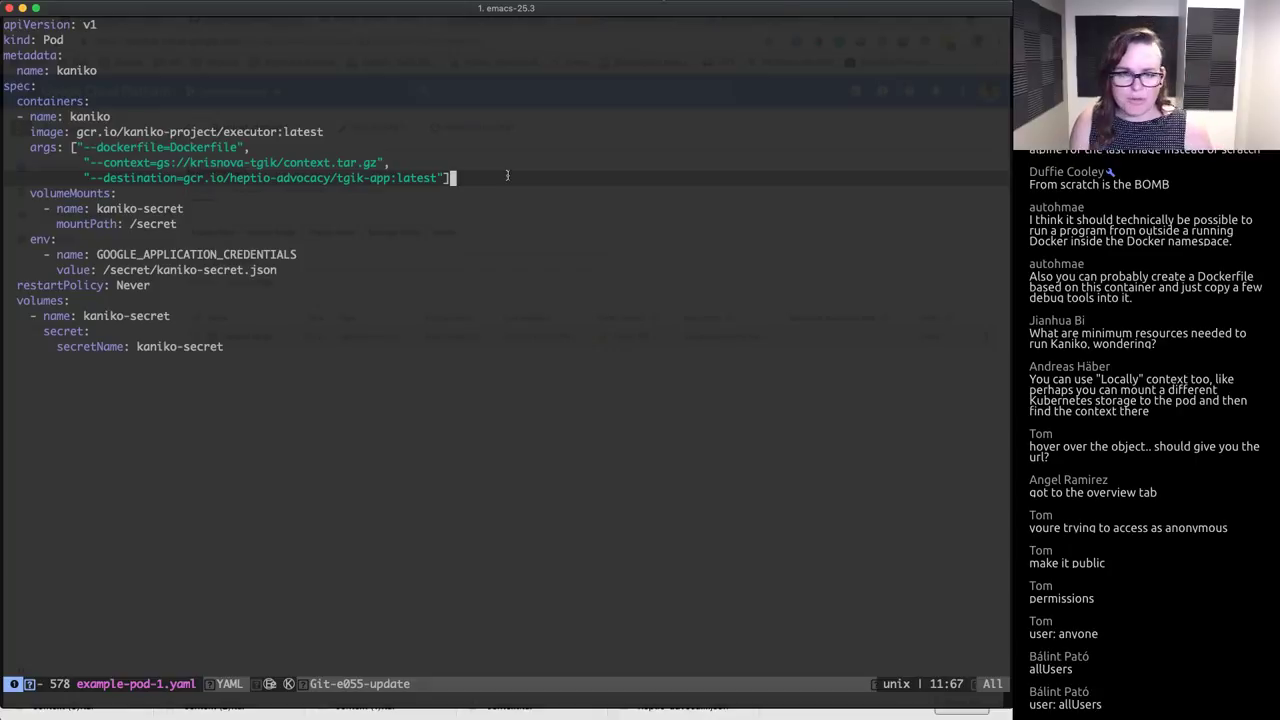
key("ctrl+x")
key("ctrl+c")
type("y")
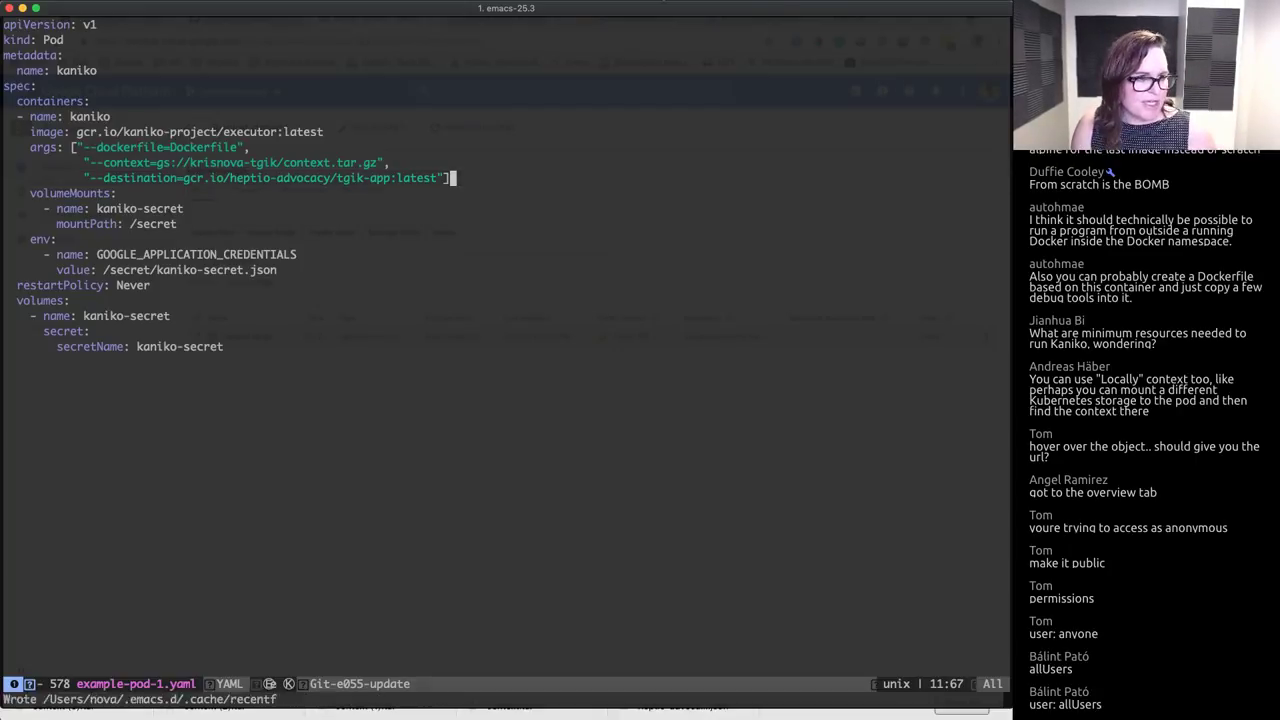
type("knova:055 nova$ k del")
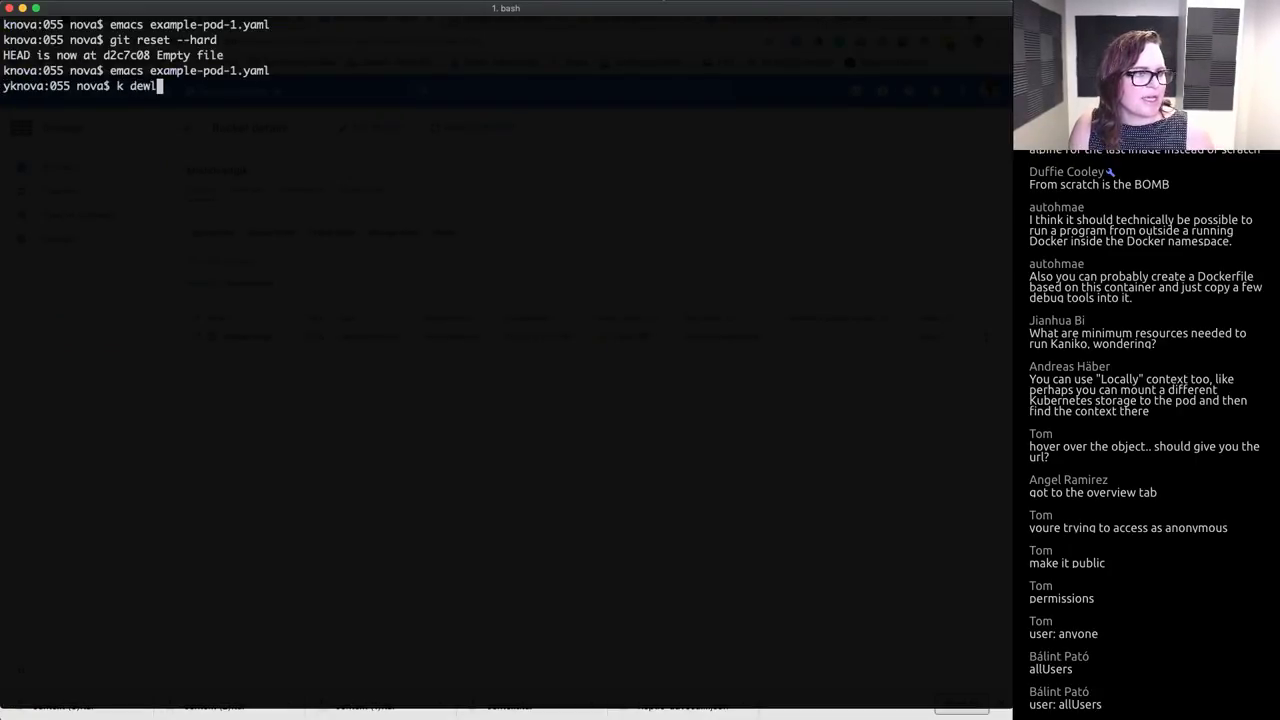
type("ete po ")
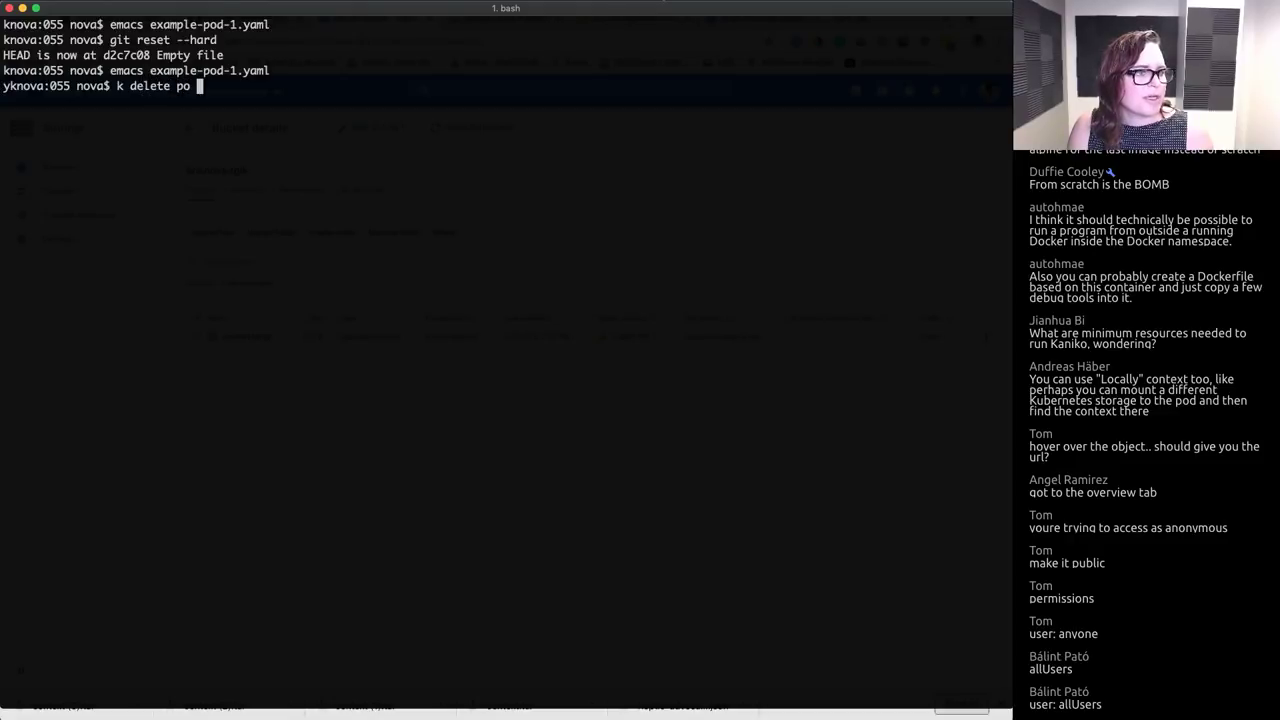
type("kaniko")
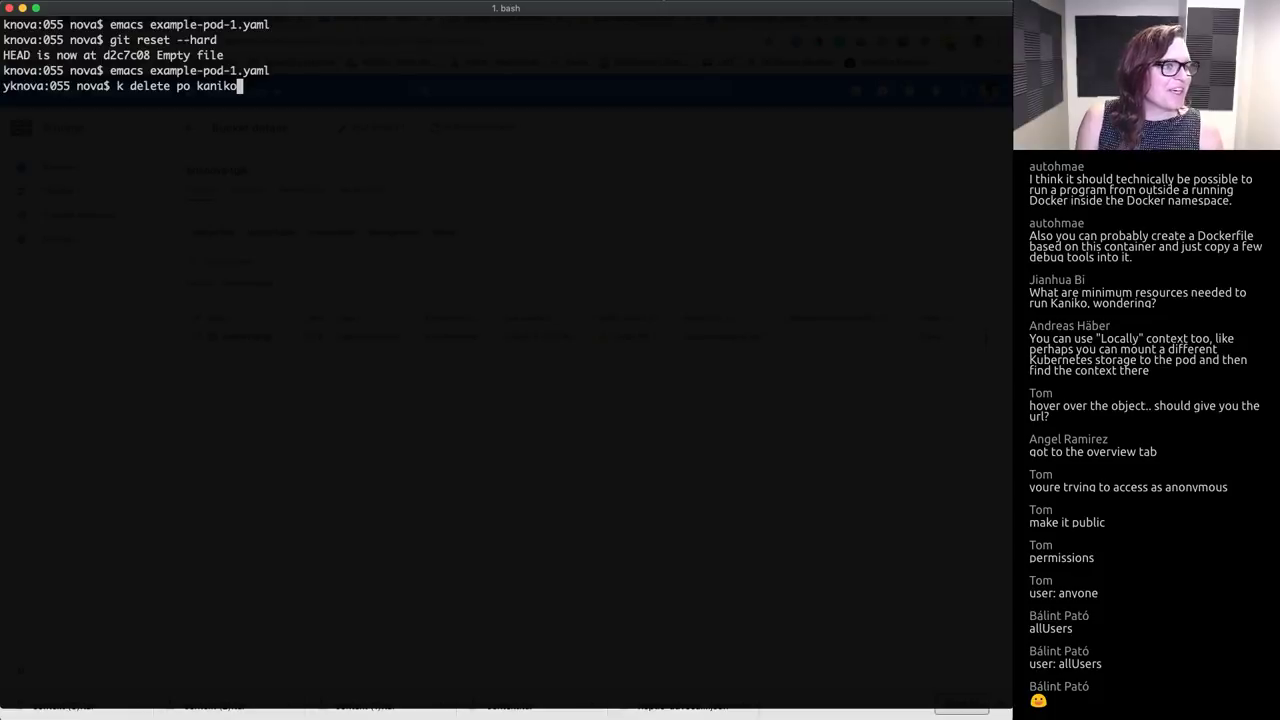
Step: Delete and recreate the kaniko pod from example-pod-1.yaml, then check its status repeatedly
key("Return")
key("ctrl+l")
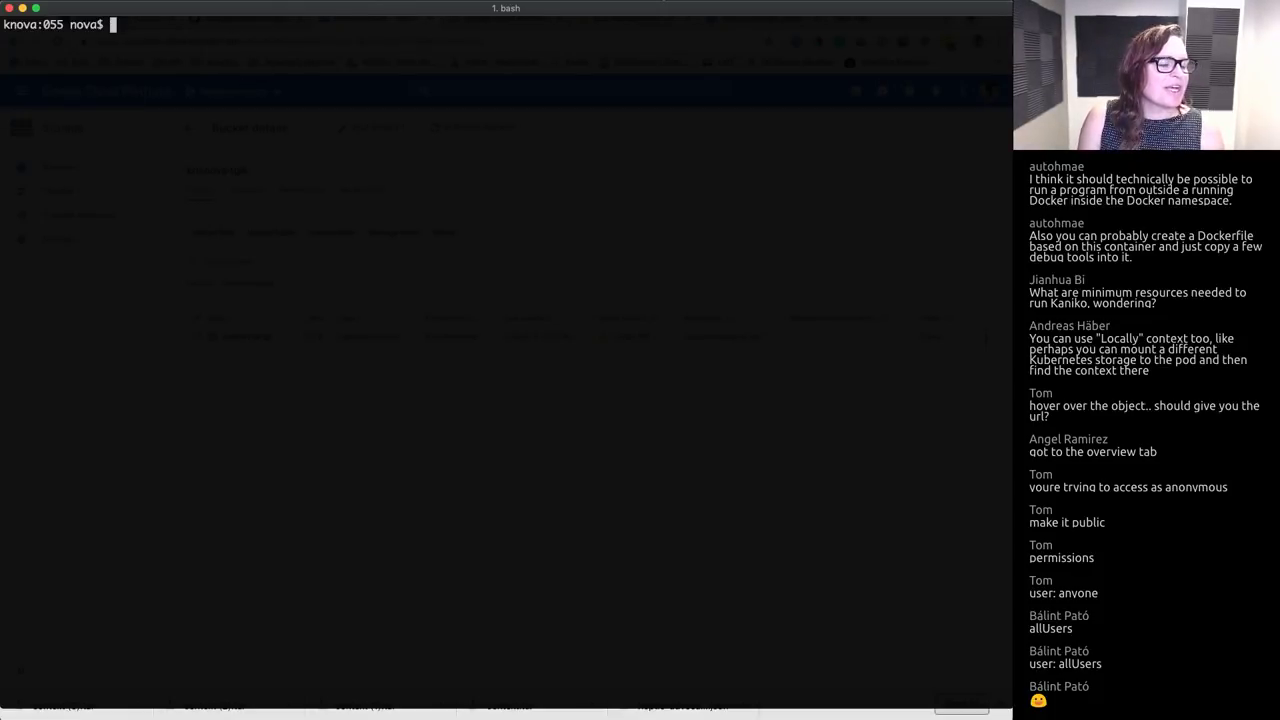
type("k appl")
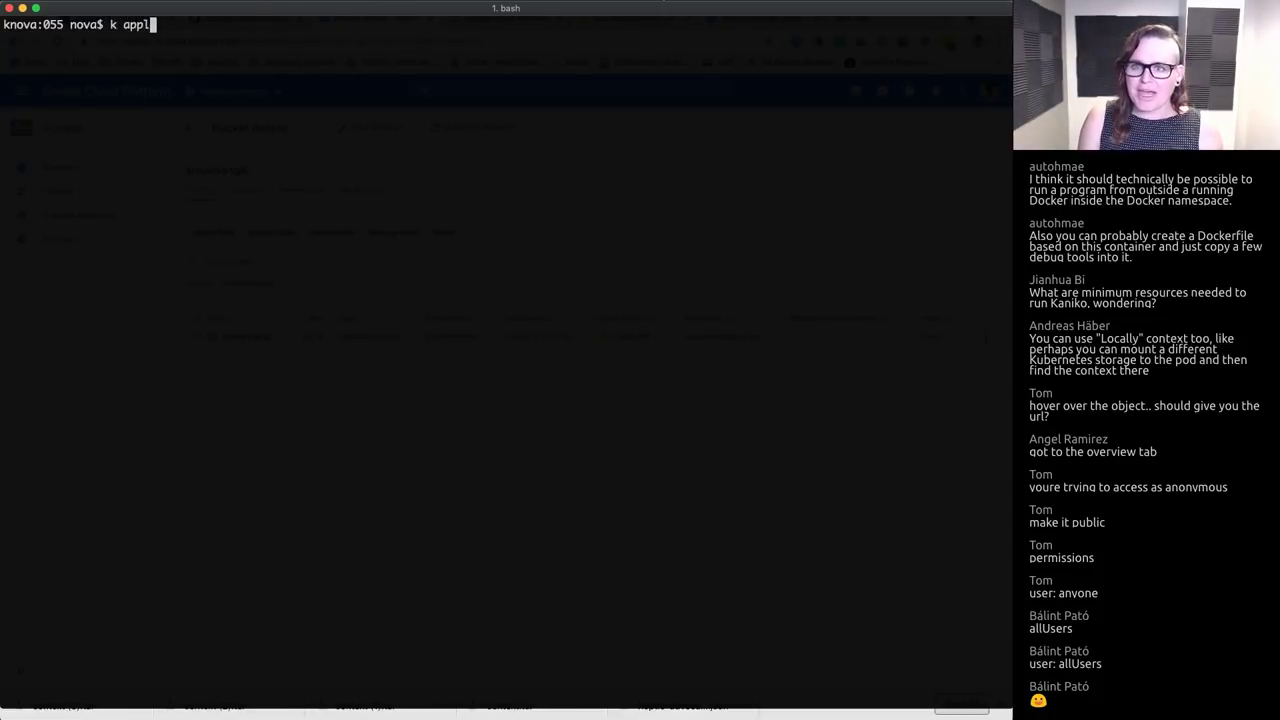
type("y -f ex")
key("Tab")
key("Return")
type("k get po")
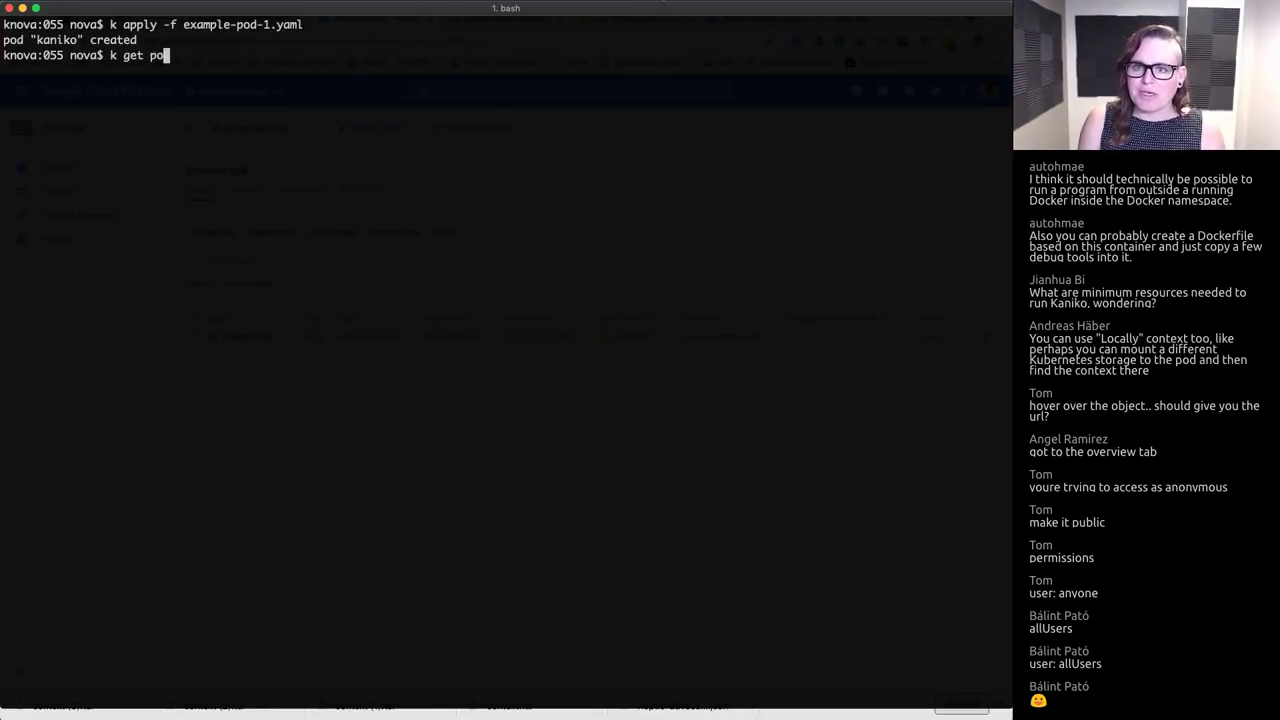
key("Return")
key("Up")
key("Return")
key("Up")
key("Return")
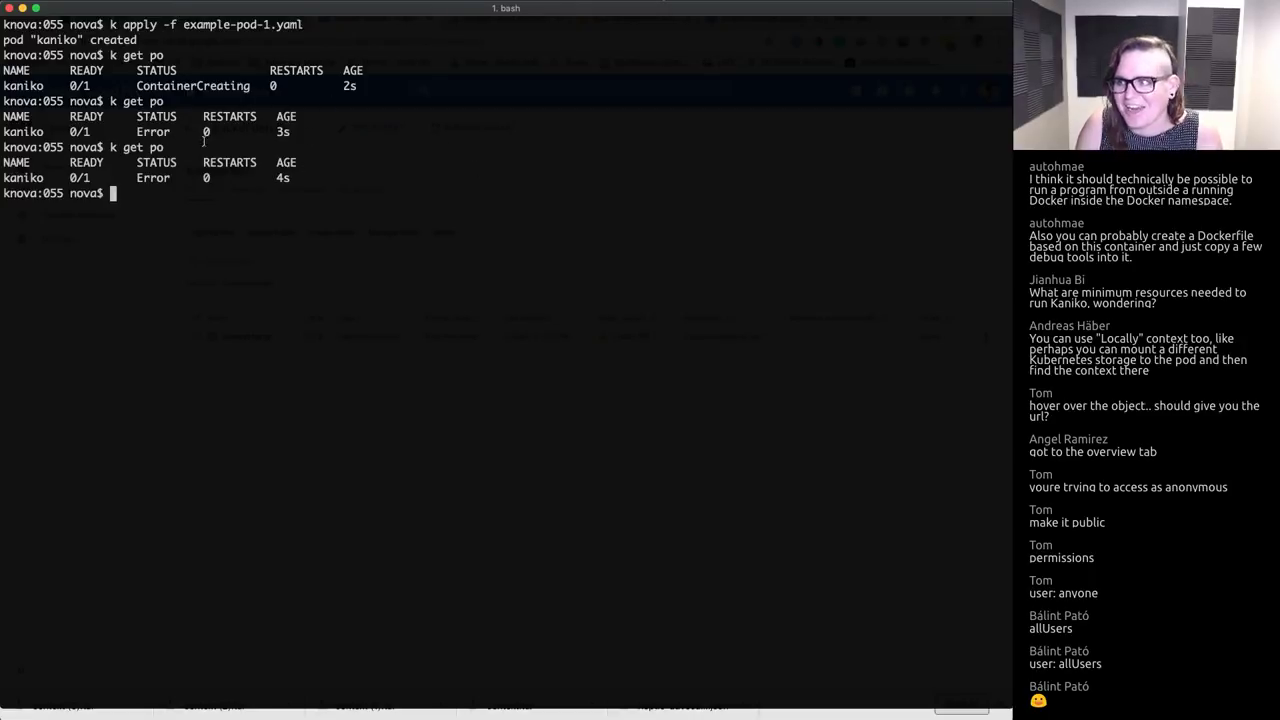
Step: Show the kaniko pod's logs, which still report the Invalid JWT Signature error
double_click(22, 131)
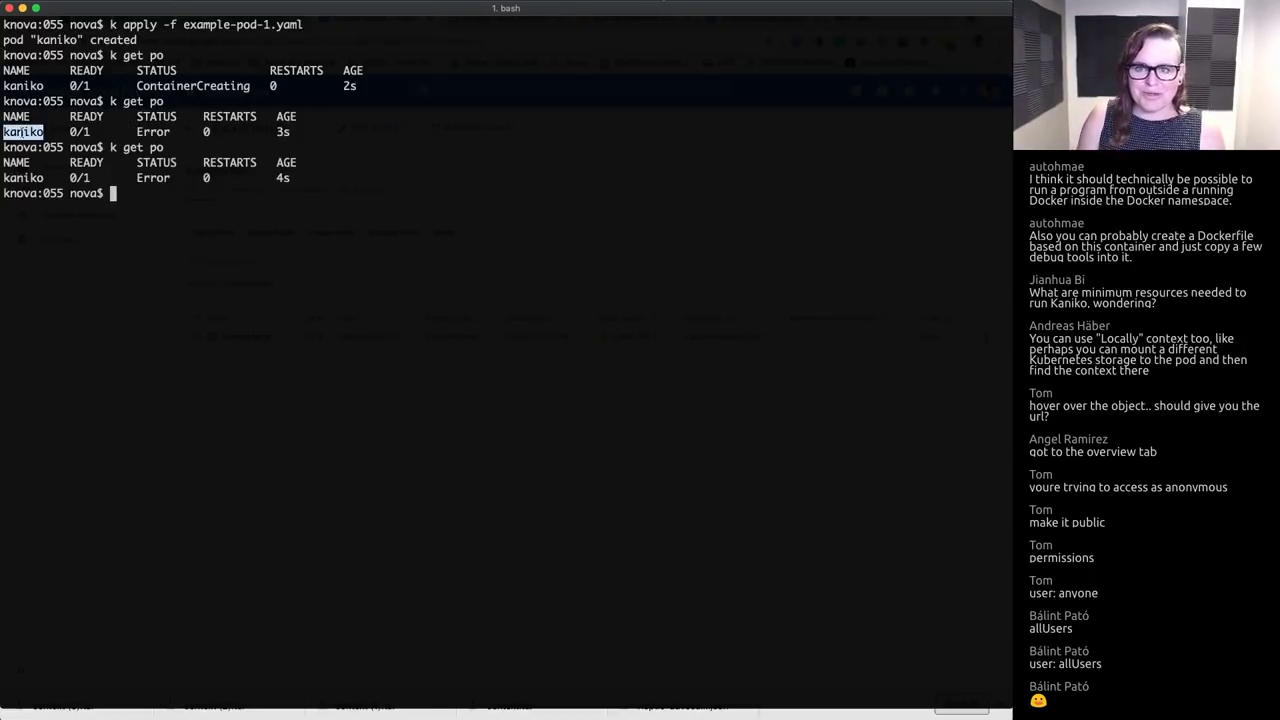
type("k logs")
key("super+v")
key("Return")
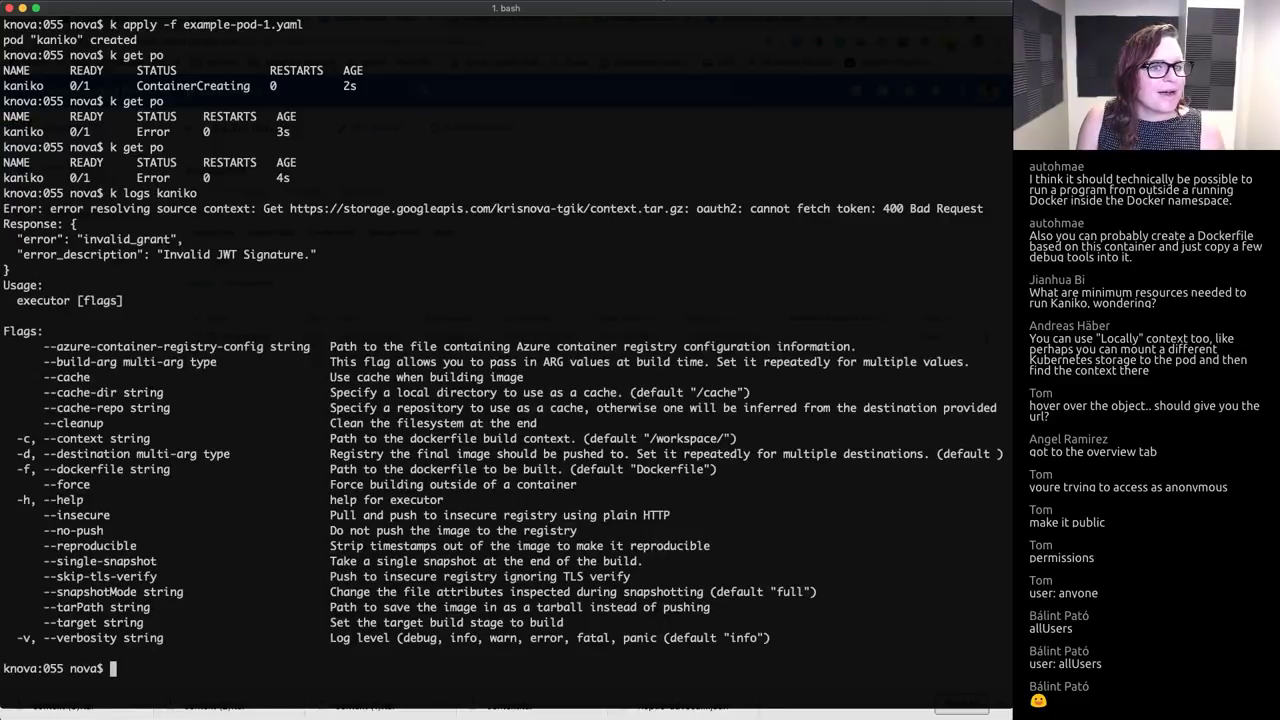
Step: Copy the context.tar.gz URL from the error and load it in a new Chrome tab
left_click_drag(287, 208, 398, 208)
double_click(398, 209)
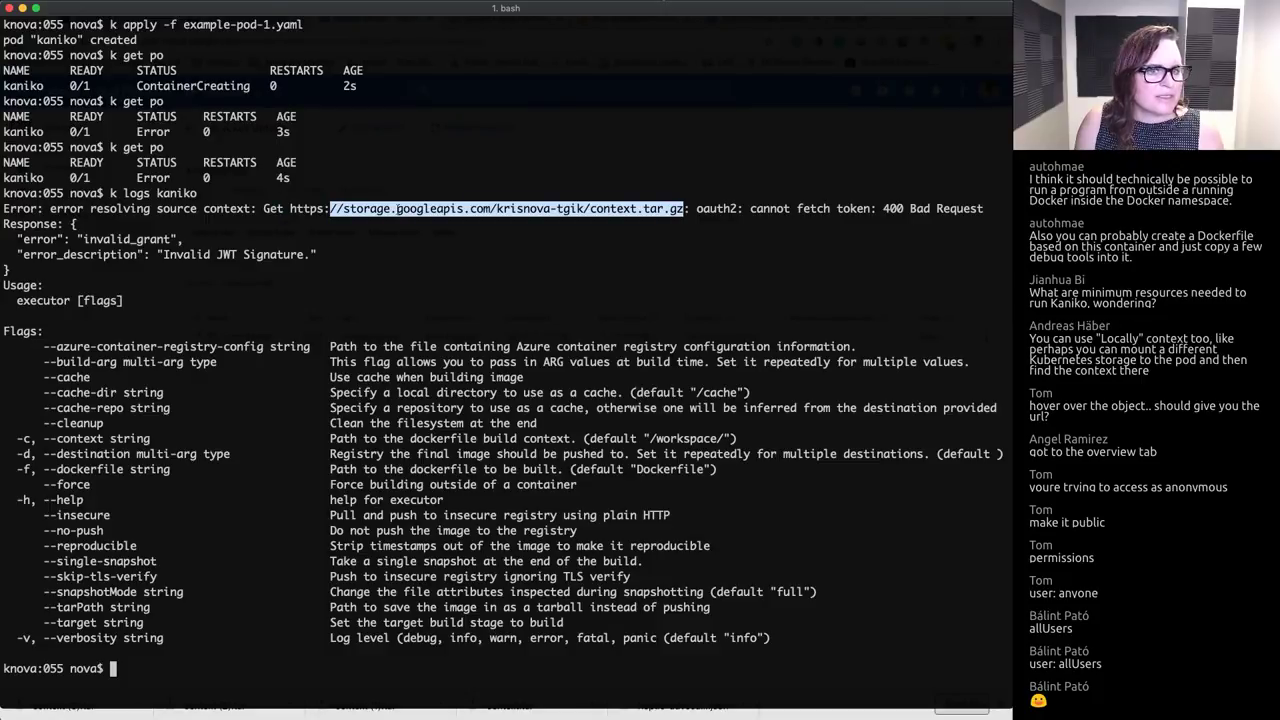
left_click(333, 208)
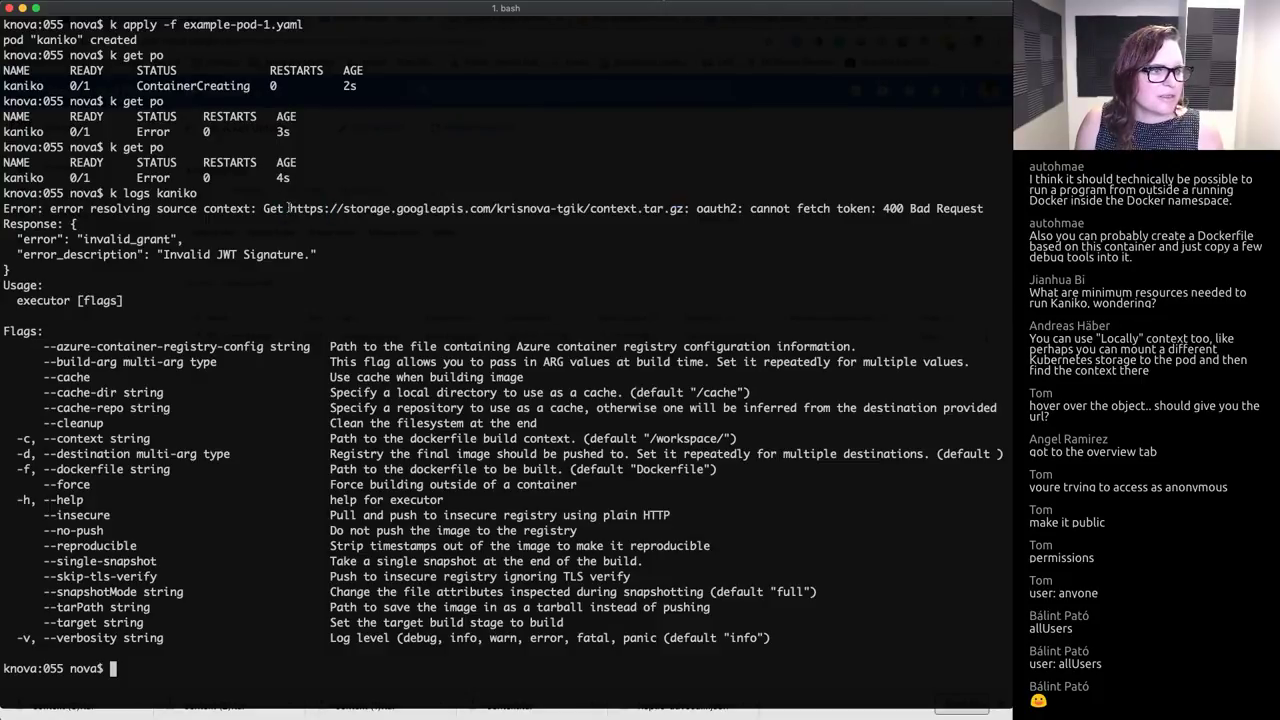
left_click_drag(290, 208, 686, 208)
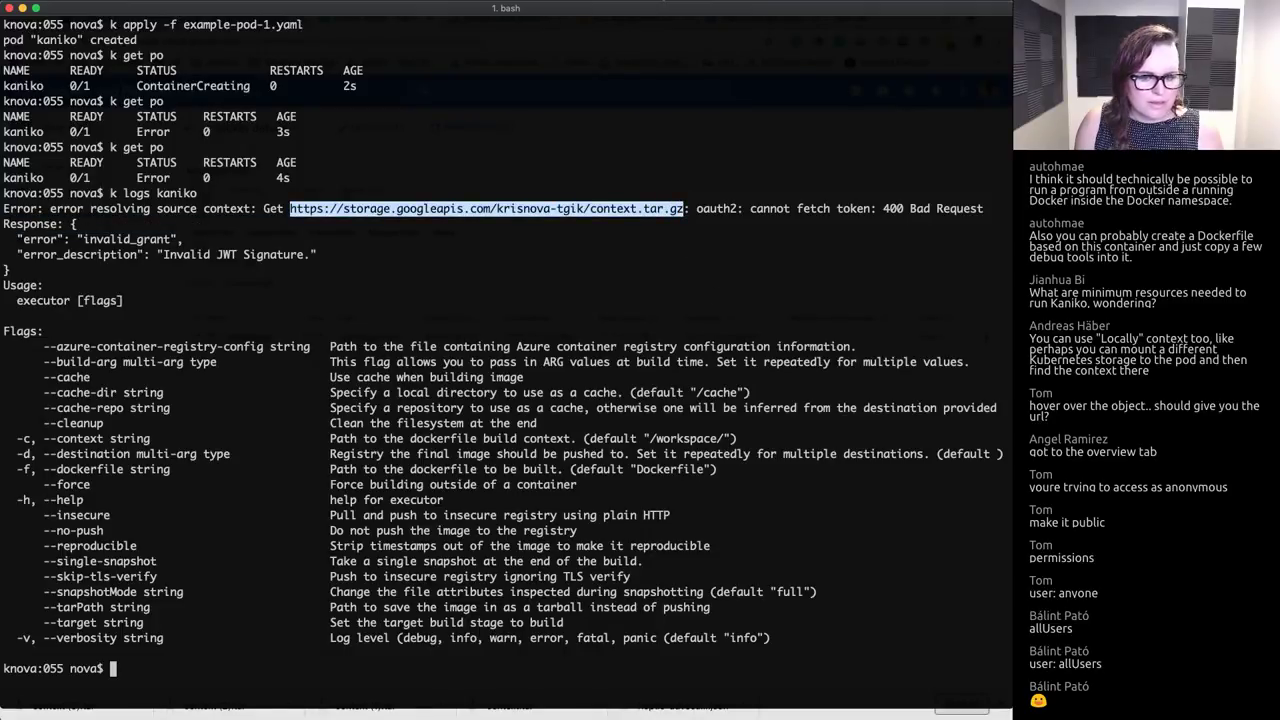
key("super+Tab")
key("super+t")
key("super+v")
key("Return")
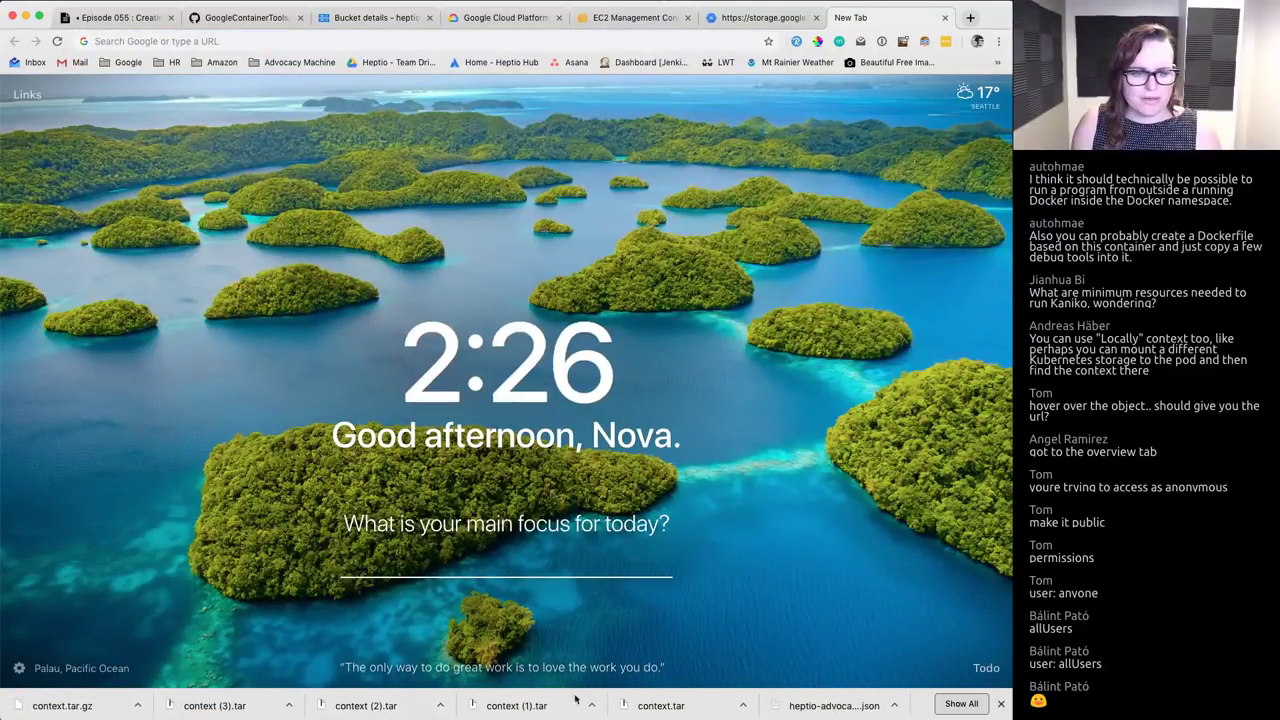
Step: List the pods and delete the existing kaniko pod
key("super+Tab")
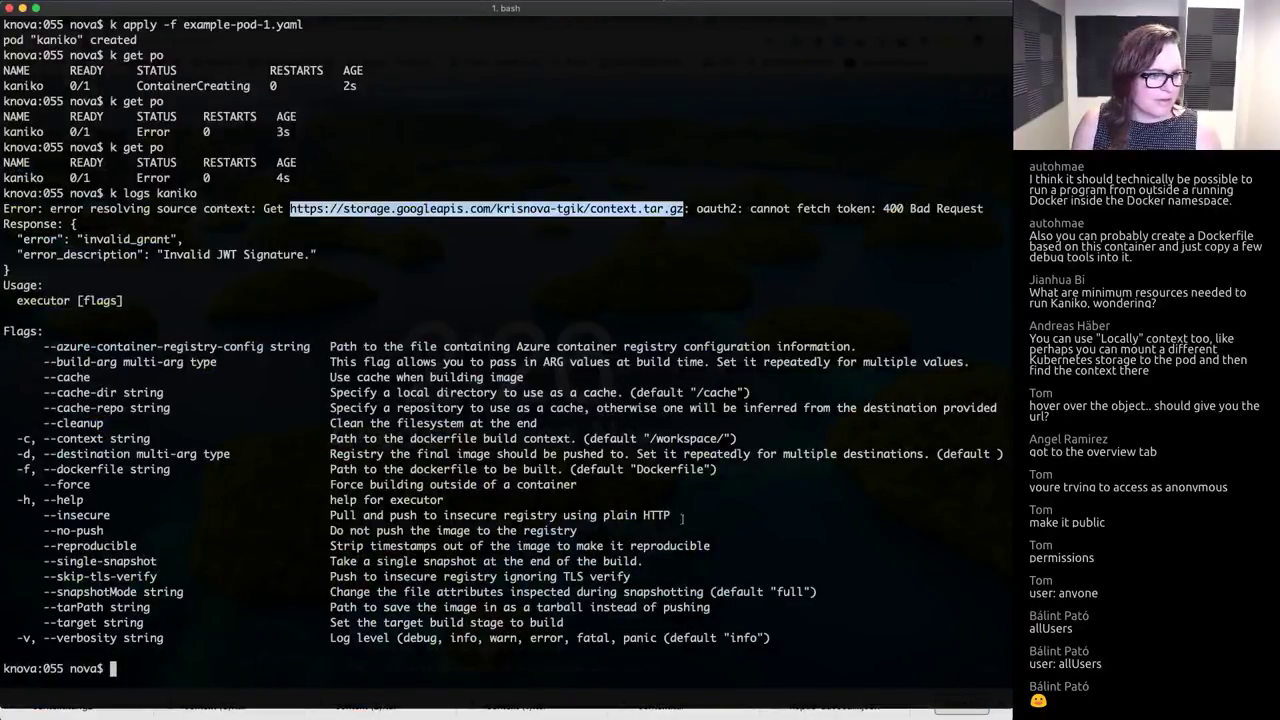
key("ctrl+l")
type("k get po")
key("Return")
type("k d")
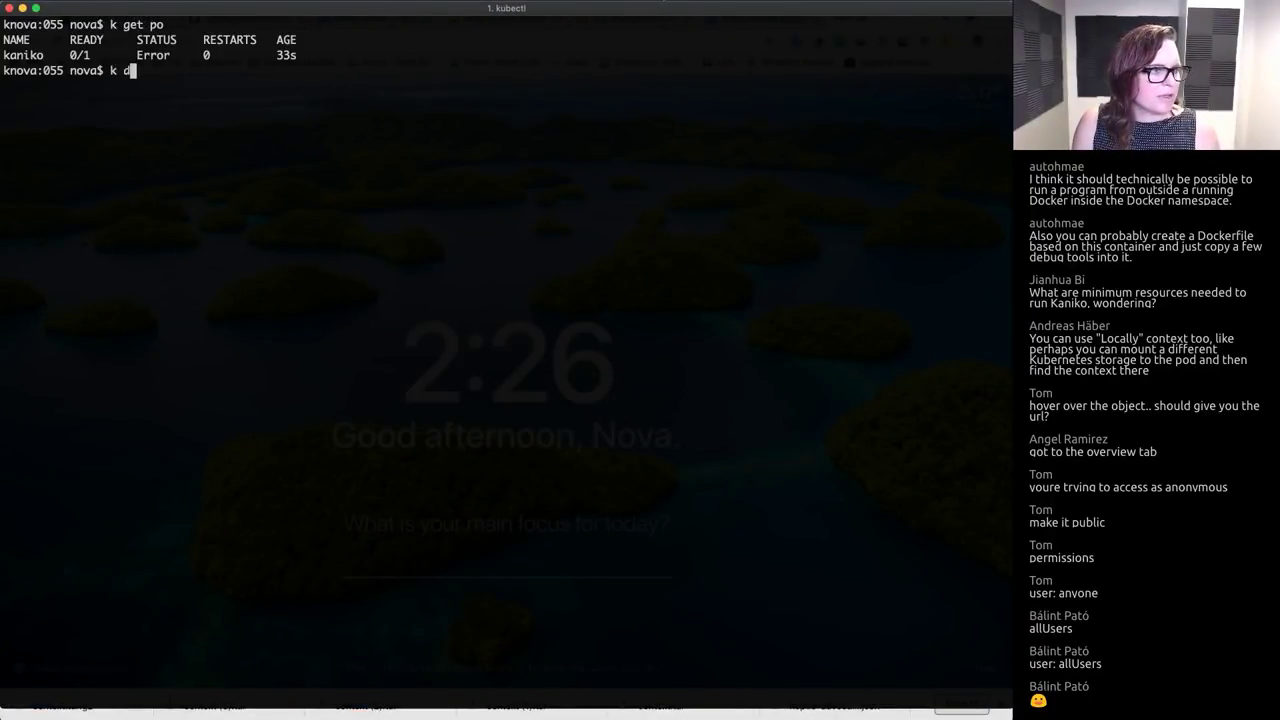
type("elete po kaniko")
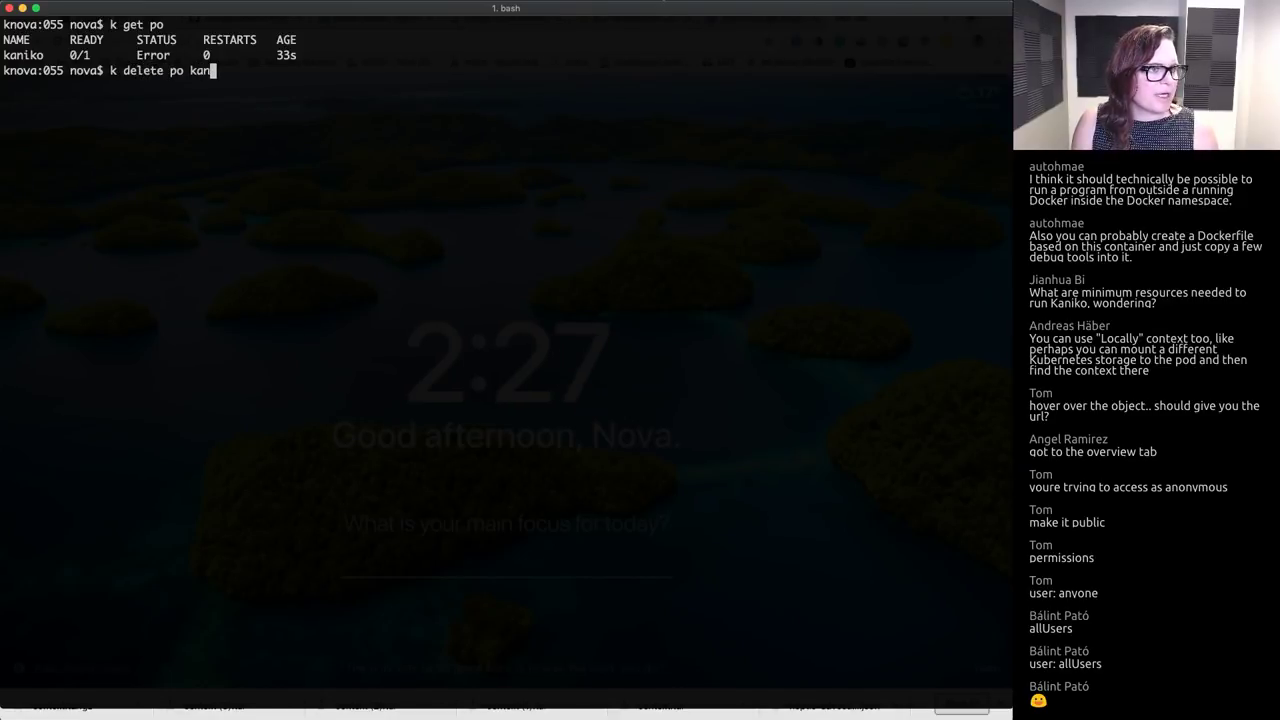
key("Return")
key("ctrl+l")
Step: Print example-pod-1.yaml and check its gs:// build context path
type("cat example-pod-1.yaml")
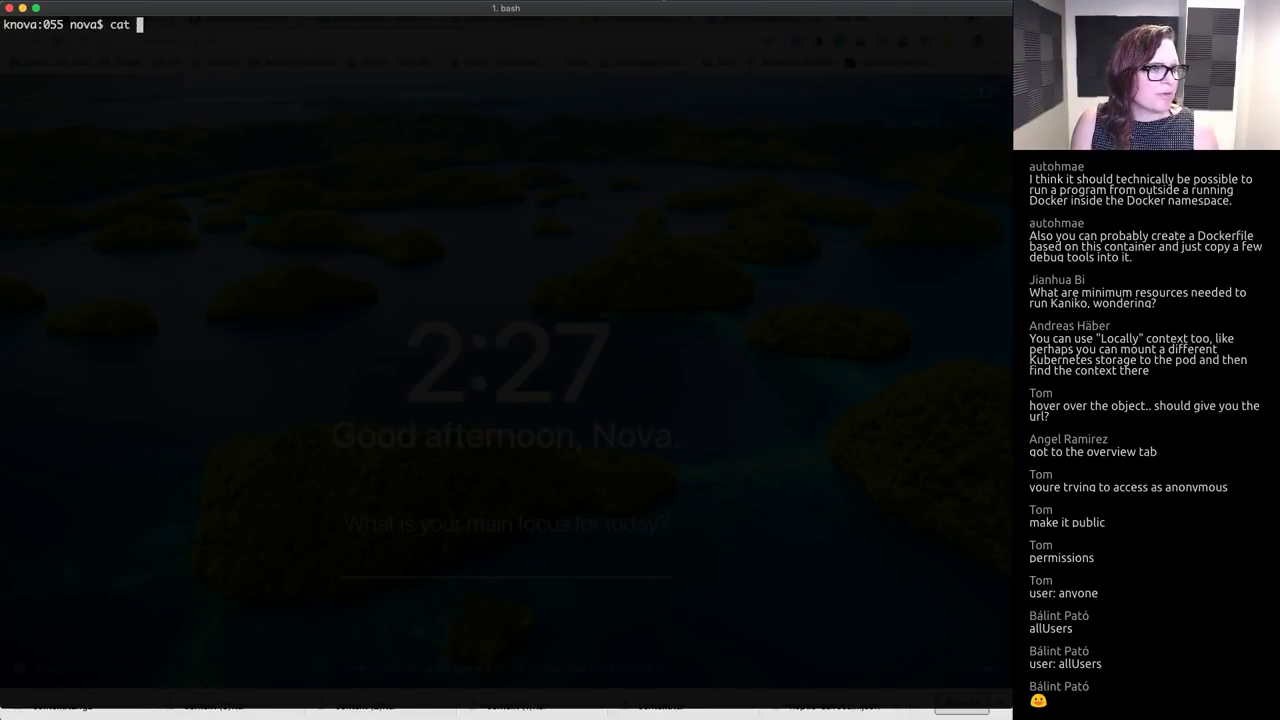
key("Return")
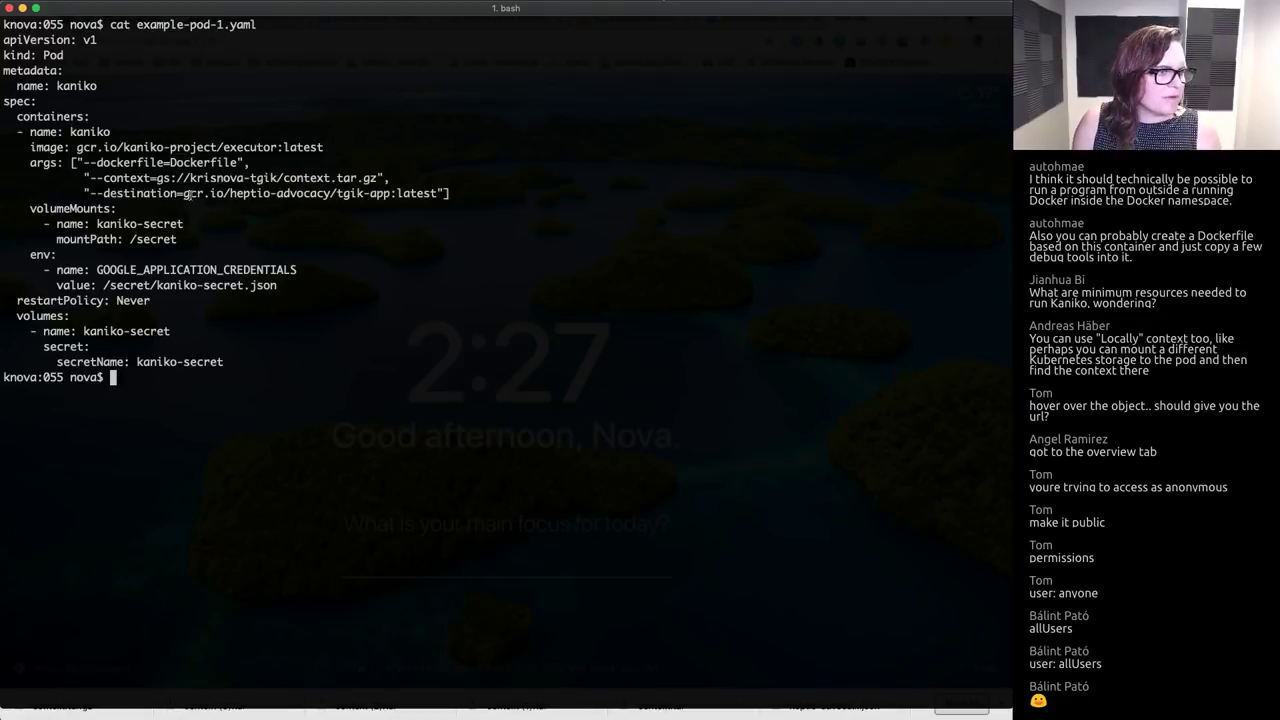
left_click_drag(157, 178, 377, 178)
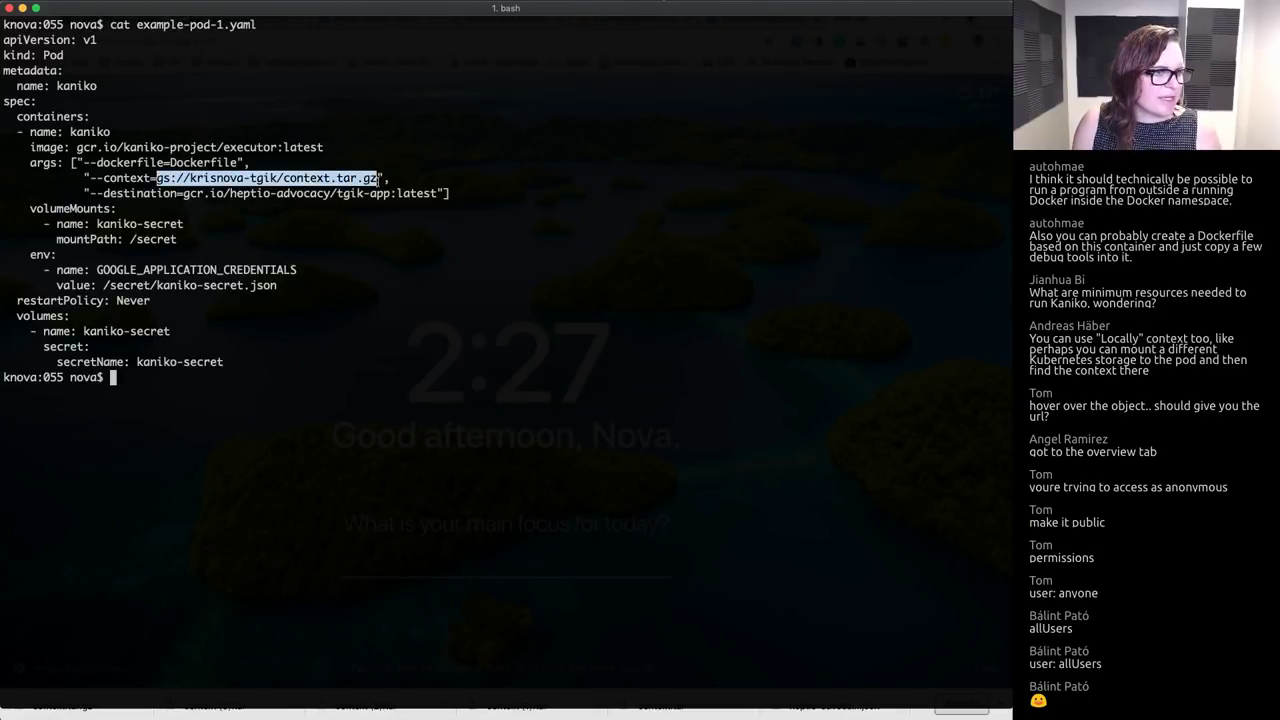
left_click(435, 180)
Step: Create the kaniko pod from example-pod-1.yaml and confirm it appears in the pod list
key("ctrl+l")
type("k apply -f ex")
key("Tab")
key("Return")
type("k get po")
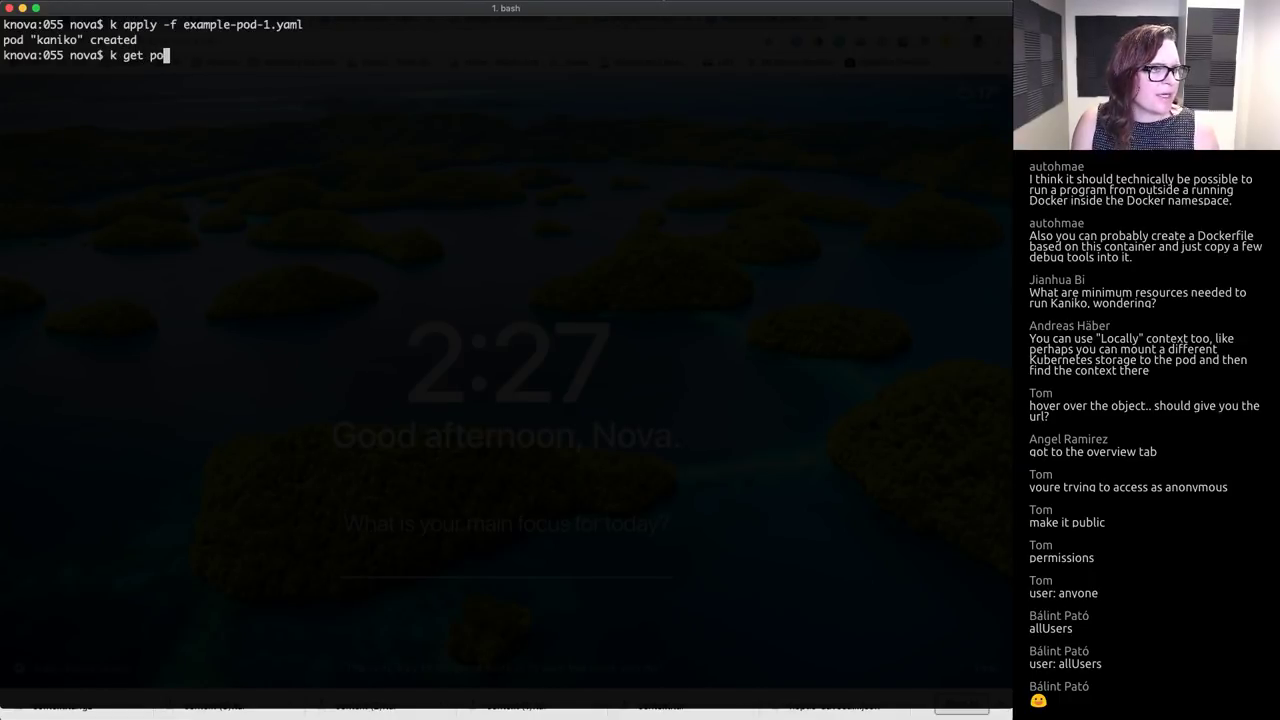
key("Return")
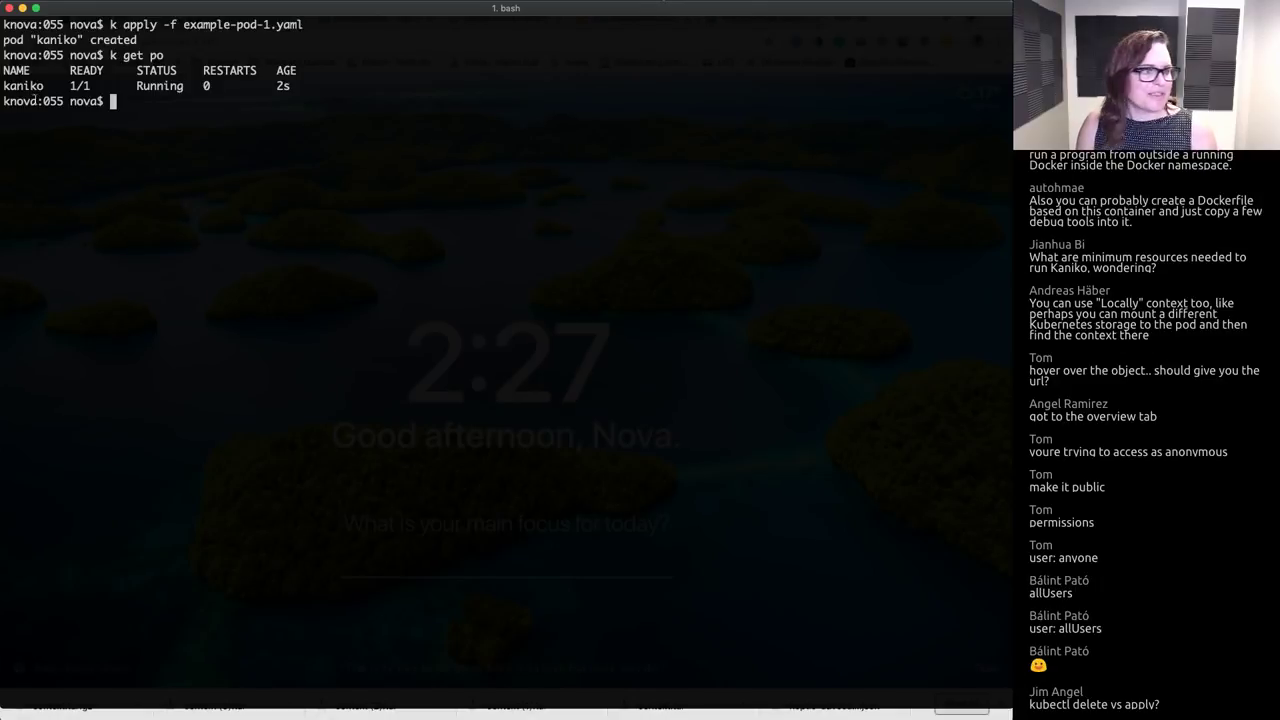
double_click(27, 87)
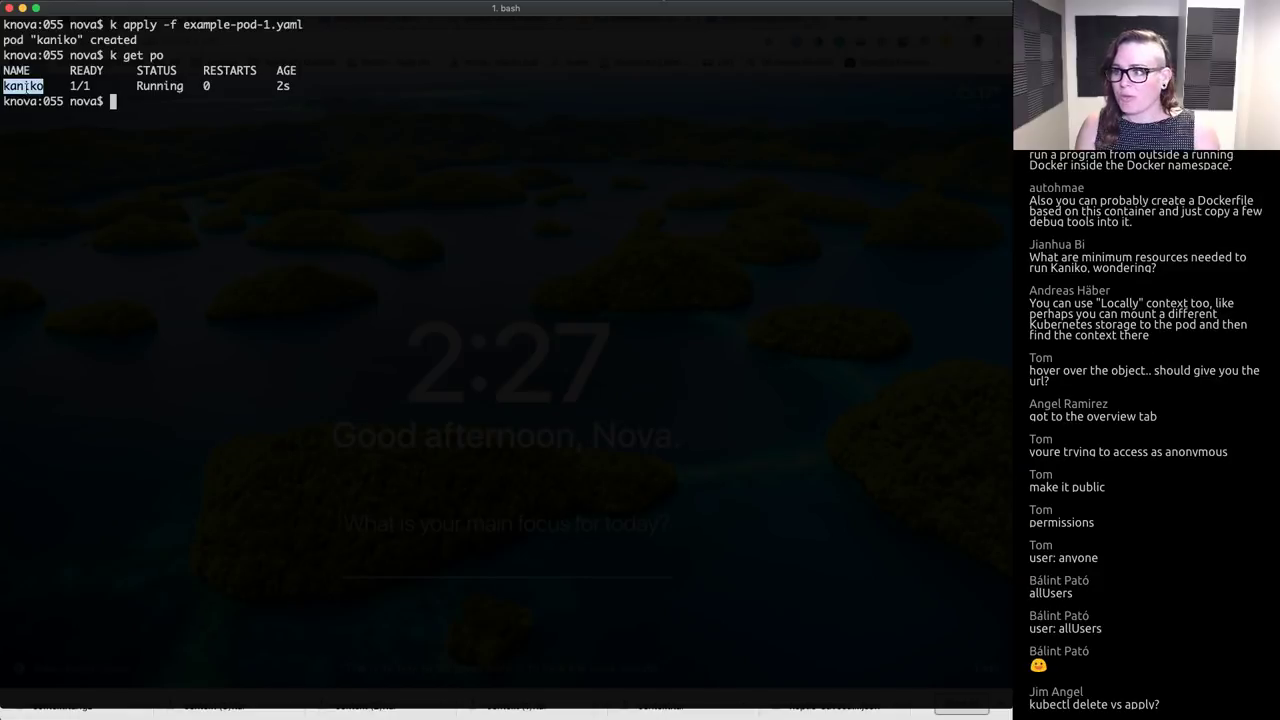
Step: Read the kaniko logs, examining the storage URL, invalid_grant and Invalid JWT Signature error
key("ctrl+l")
type("k lo0gs")
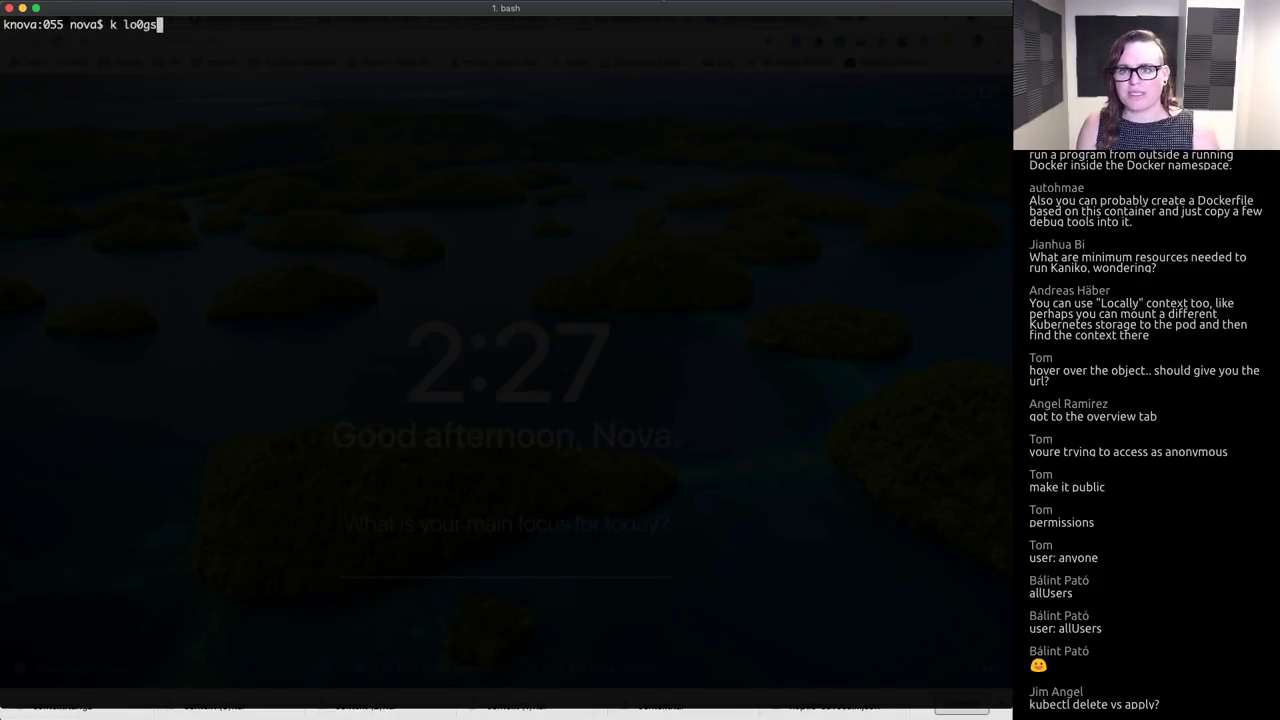
key("BackSpace")
key("BackSpace")
key("BackSpace")
type("gs kaniko")
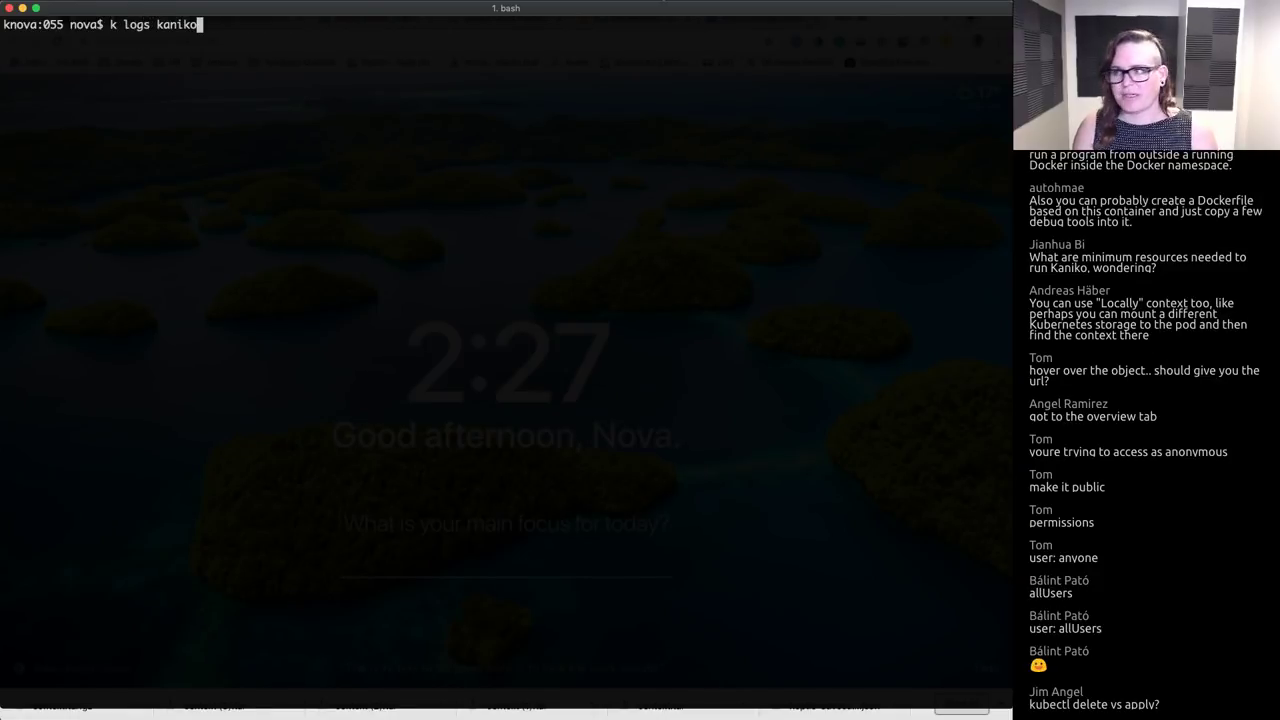
key("Return")
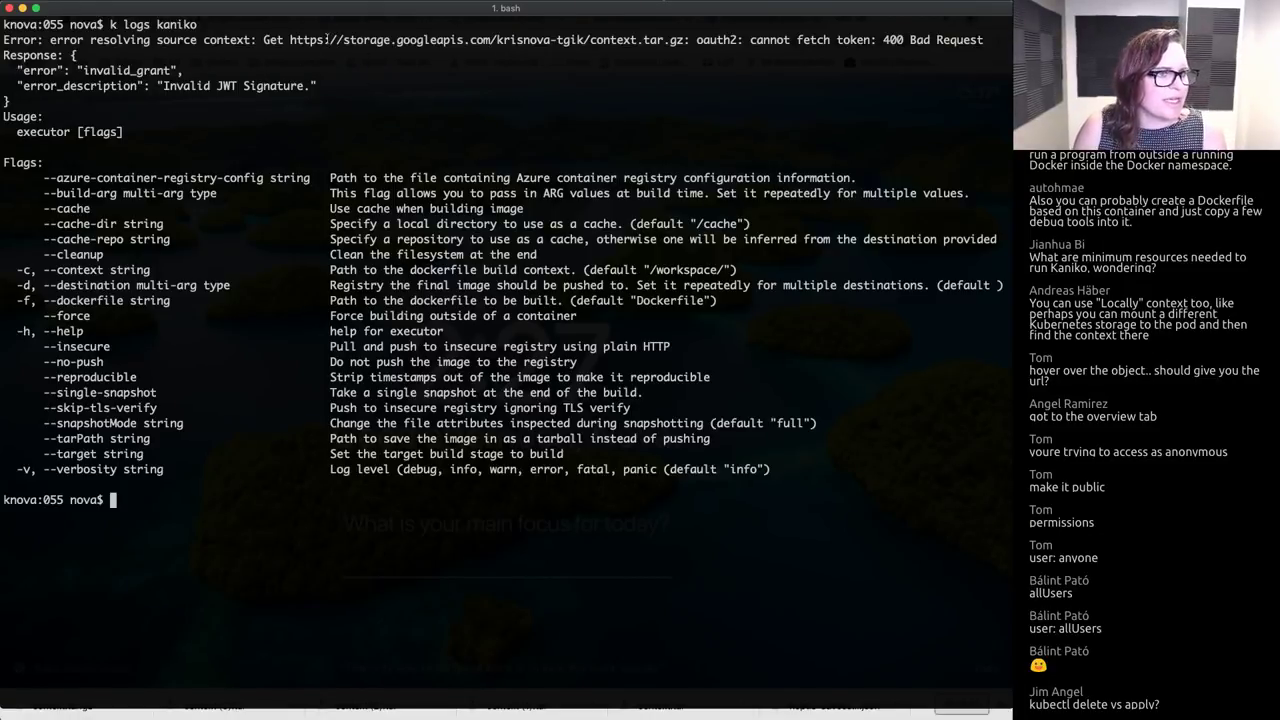
left_click_drag(290, 40, 690, 40)
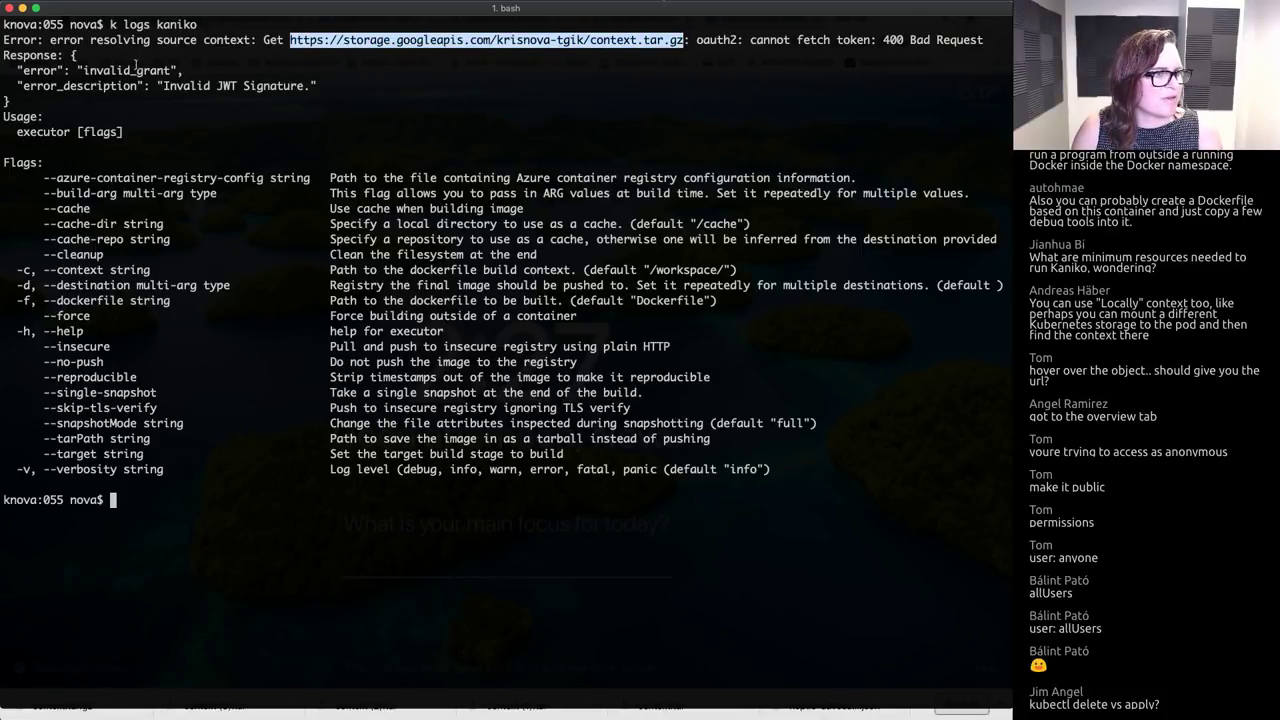
double_click(137, 70)
triple_click(192, 86)
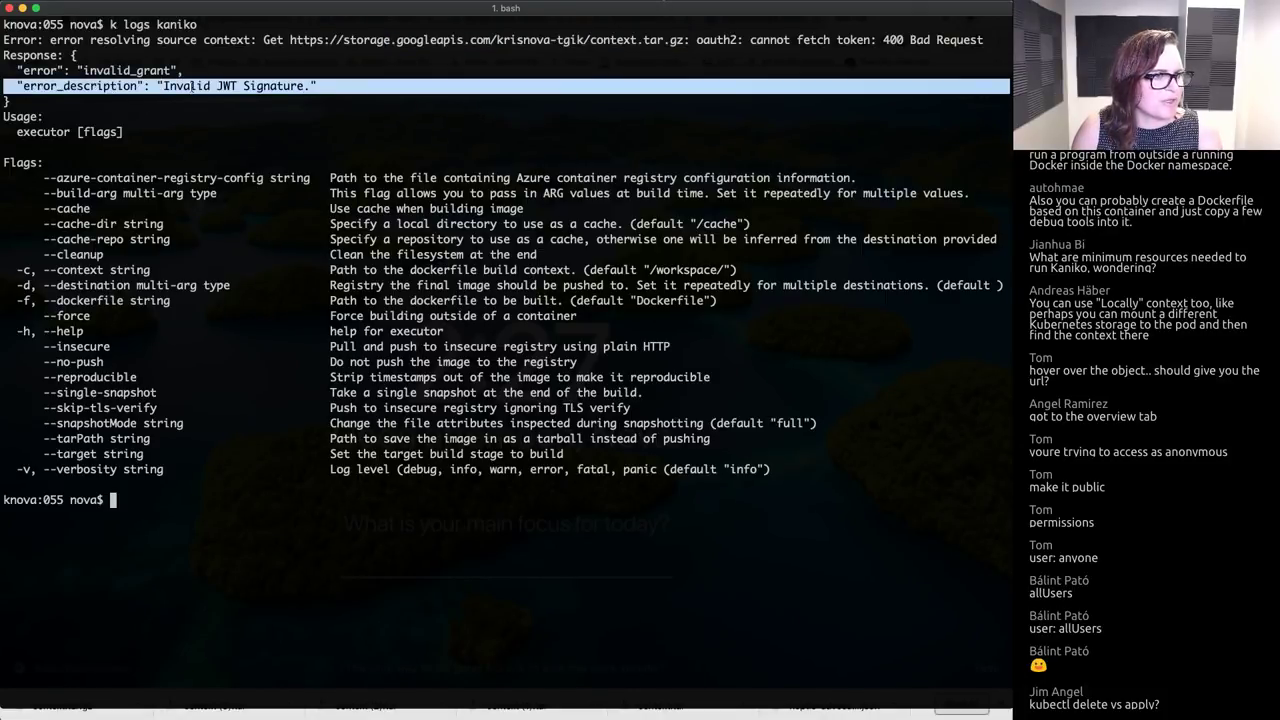
left_click(192, 86)
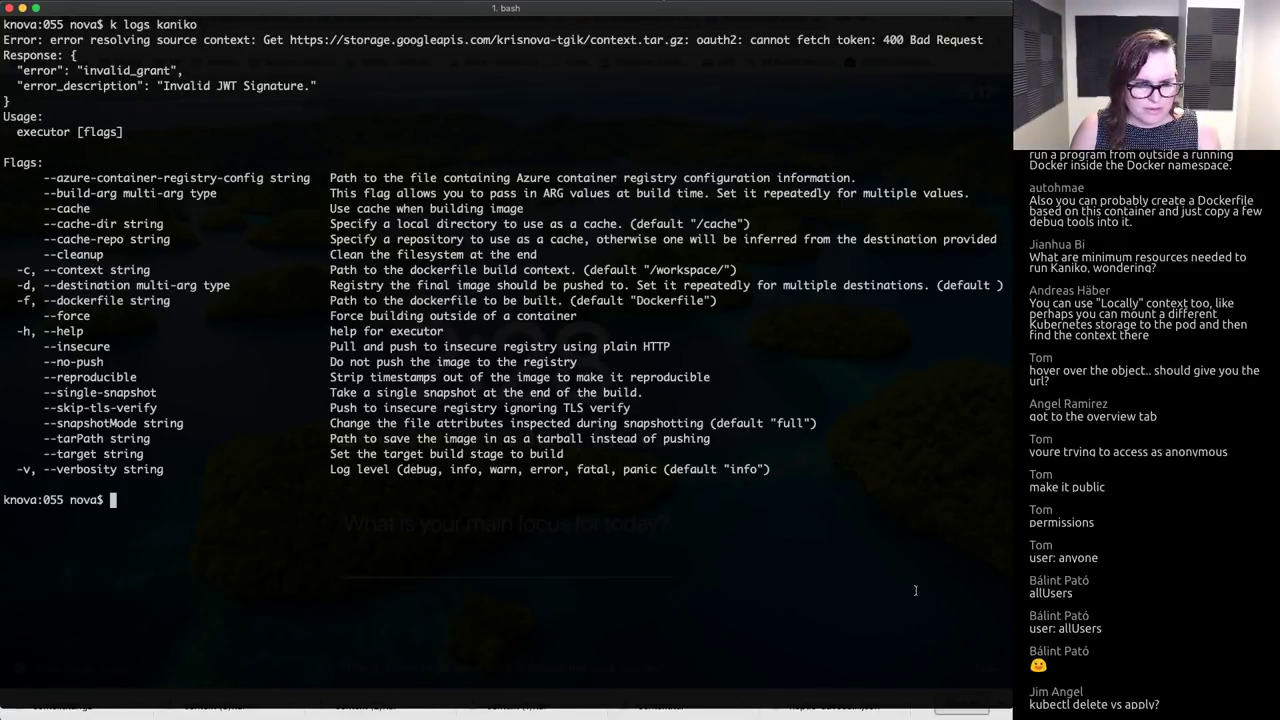
Step: Recheck the kaniko pod's status, then clear and hide the terminal
key("ctrl+l")
type("k get po")
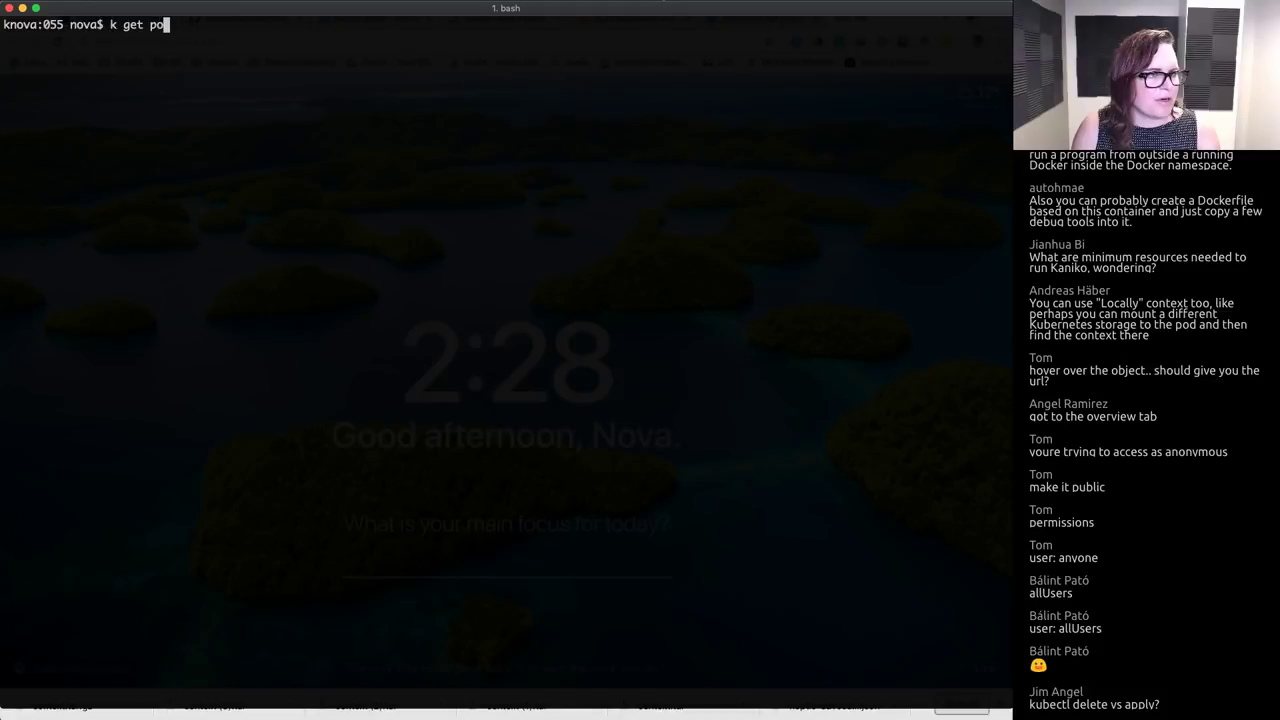
key("Return")
key("ctrl+l")
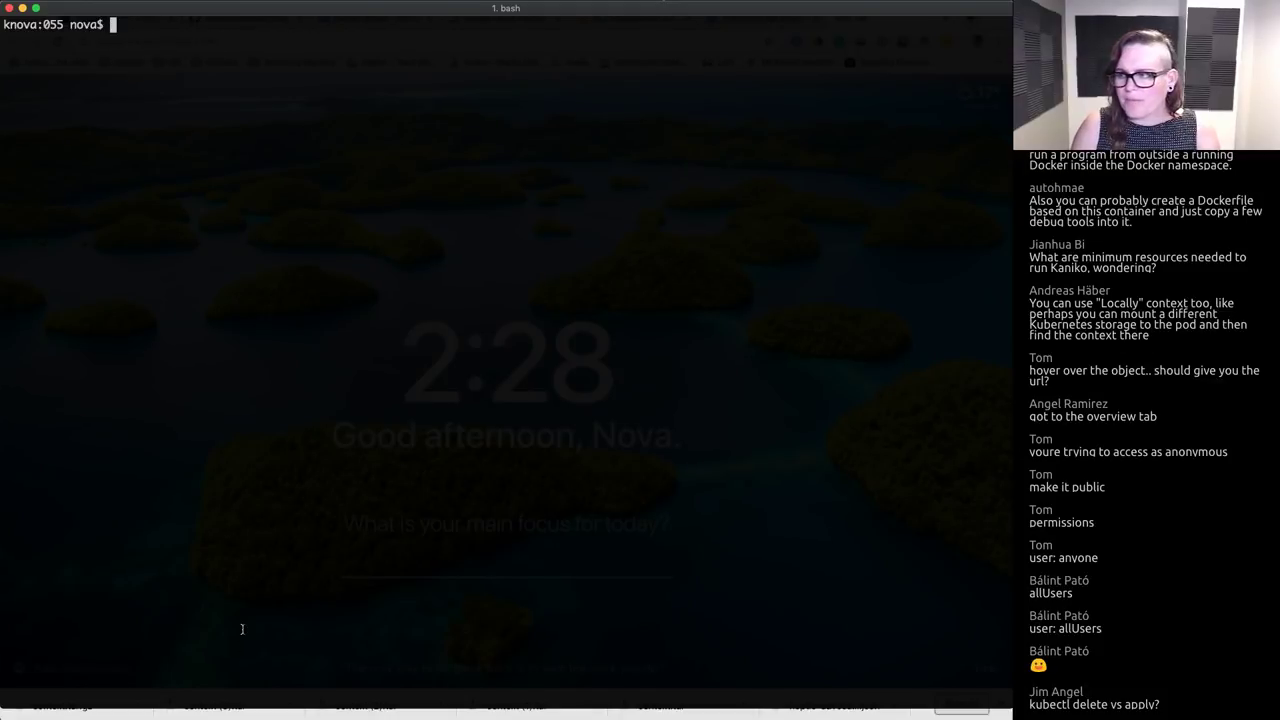
key("super+Tab")
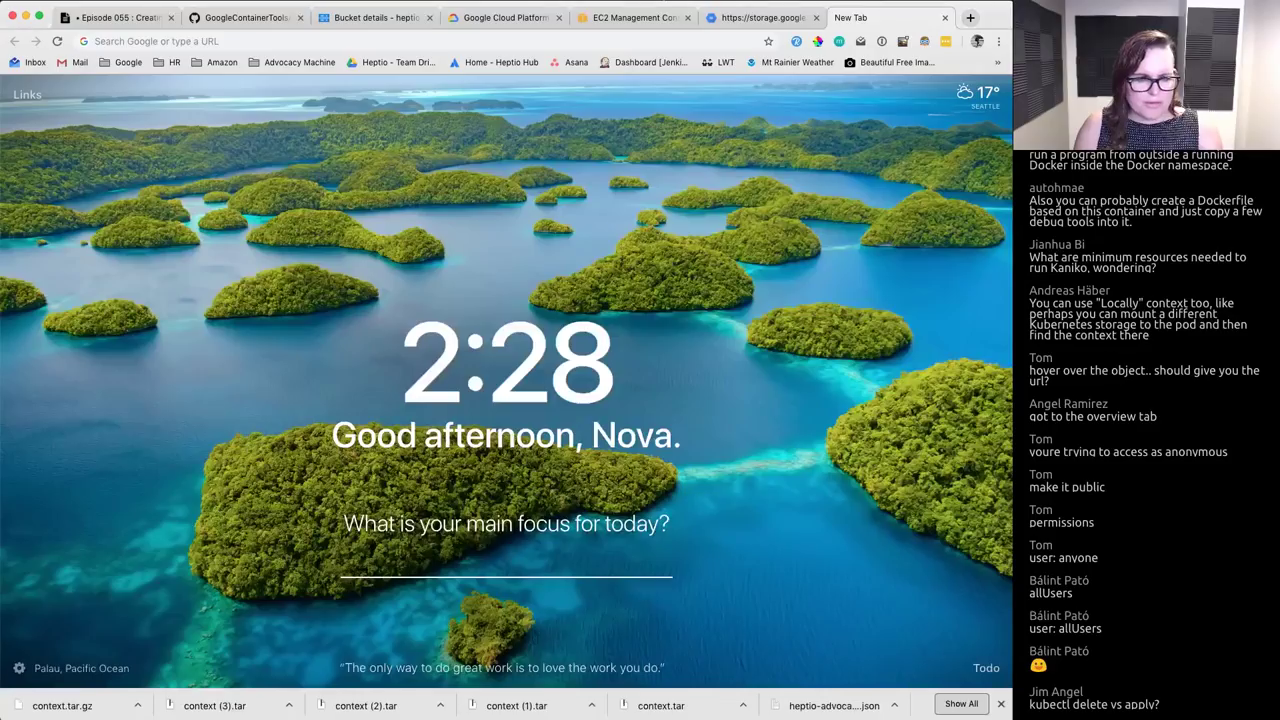
Step: Try the context file's direct storage URL, get access denied, and return to the kaniko README
left_click(730, 20)
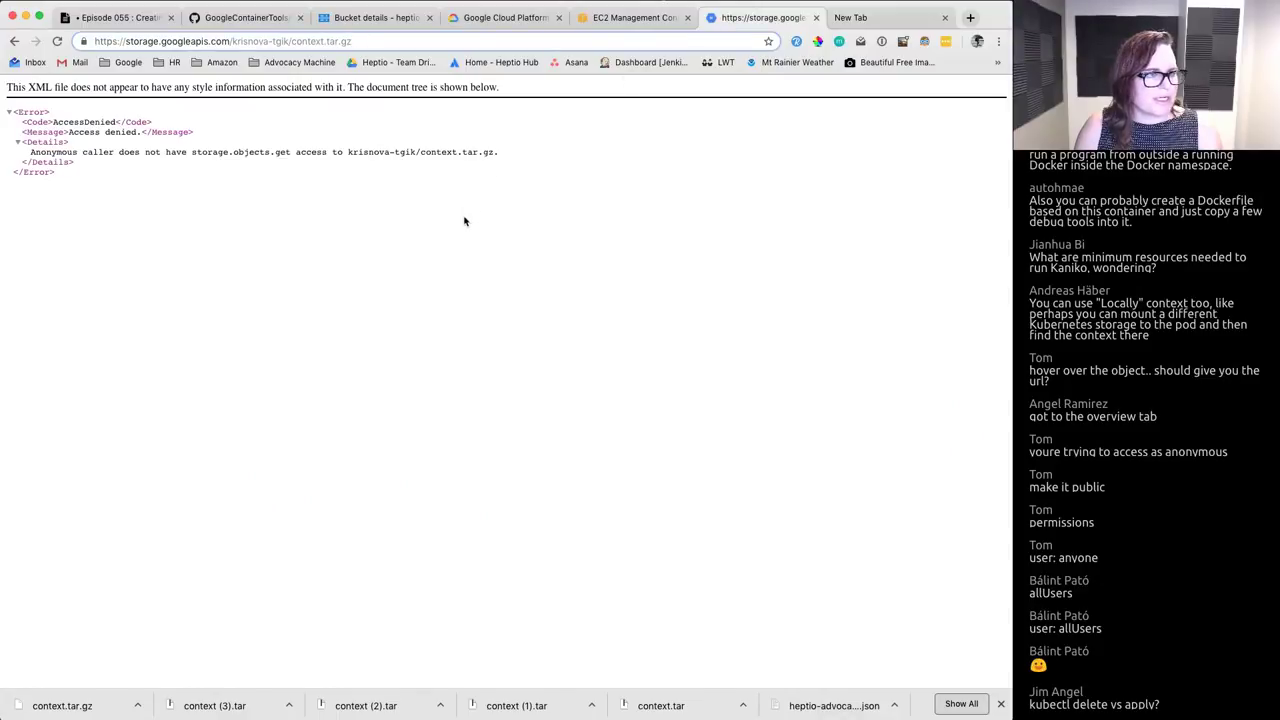
left_click(14, 41)
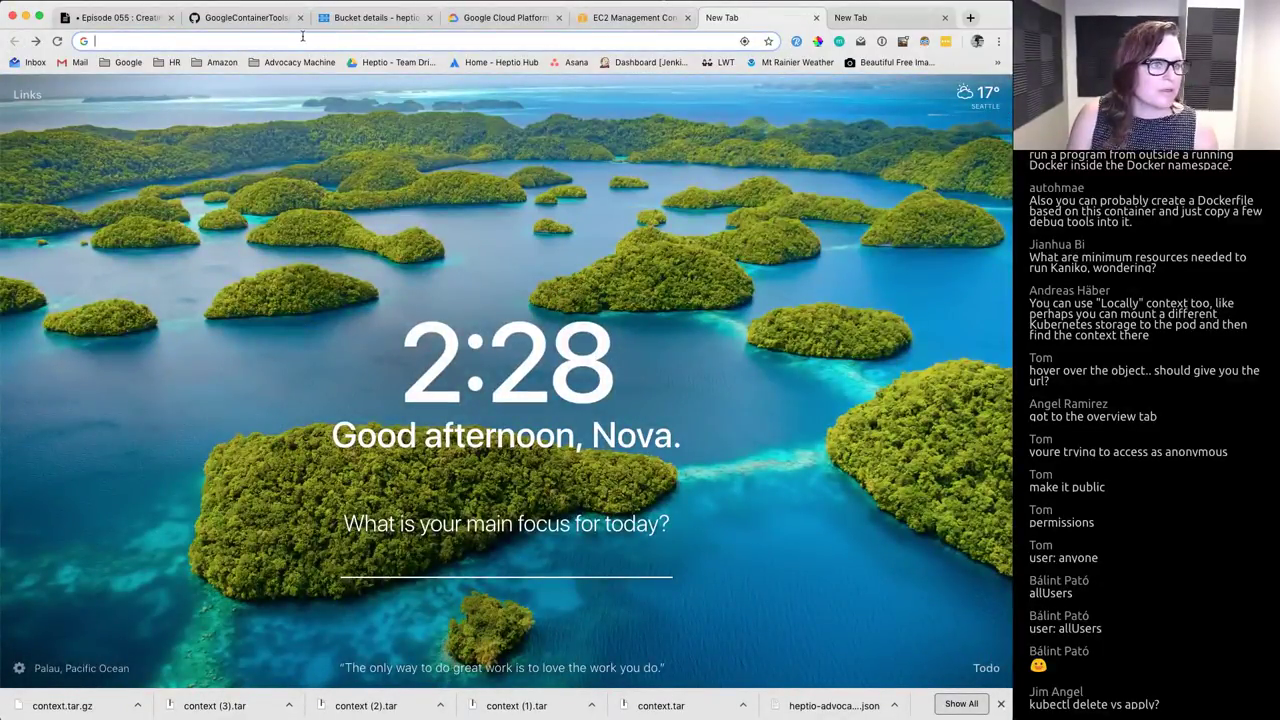
left_click(242, 18)
scroll(363, 410, "down", 2)
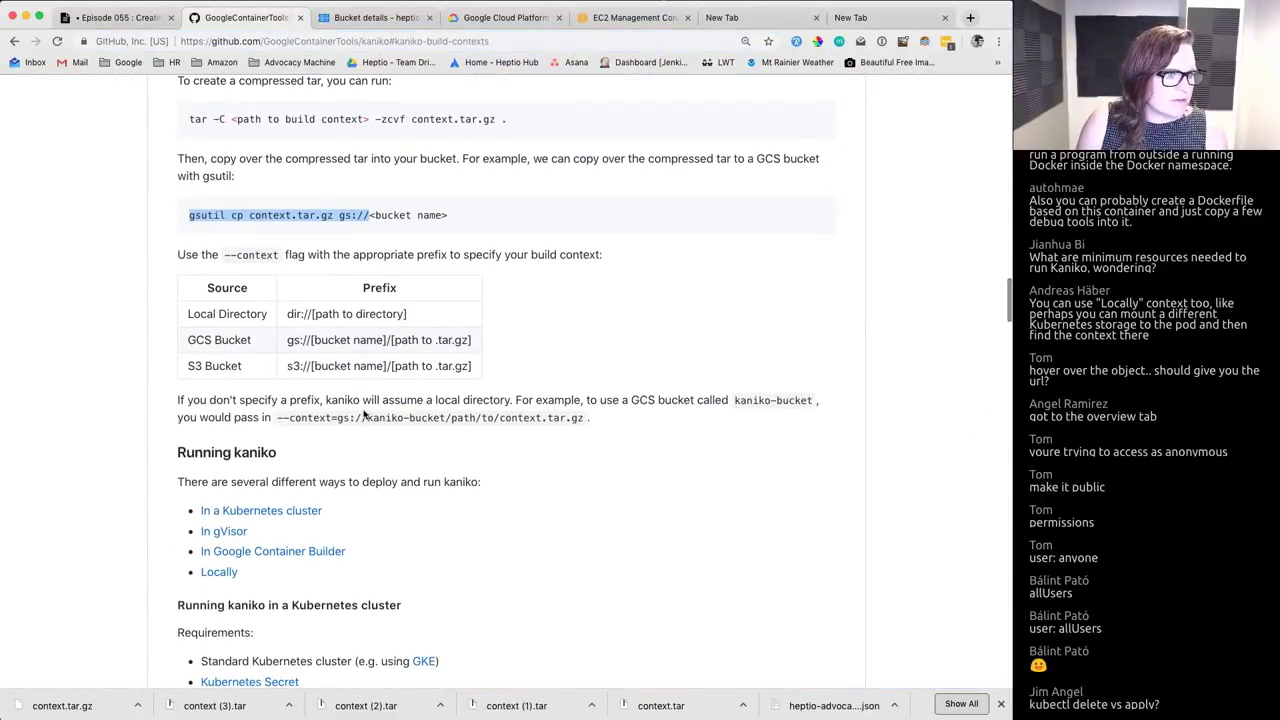
scroll(290, 372, "down", 4)
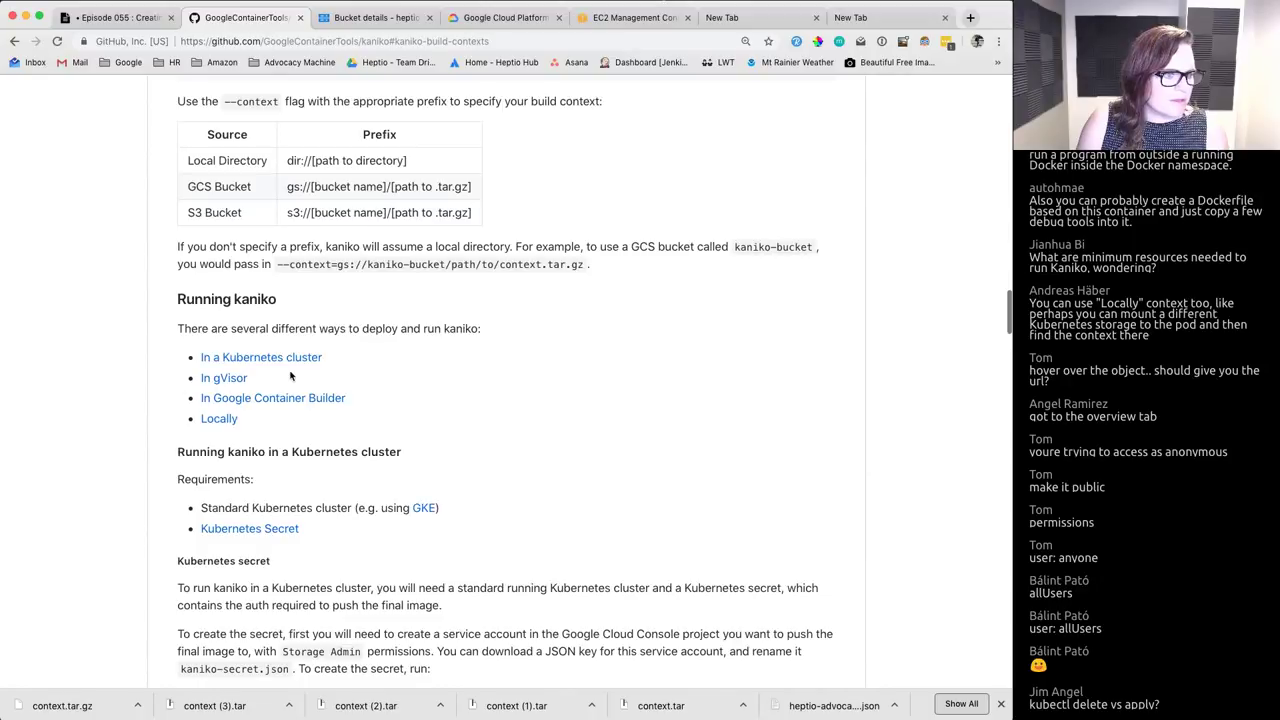
Step: Search the kaniko README for 's3' mentions
key("super+f")
scroll(290, 372, "up", 8)
type("s3")
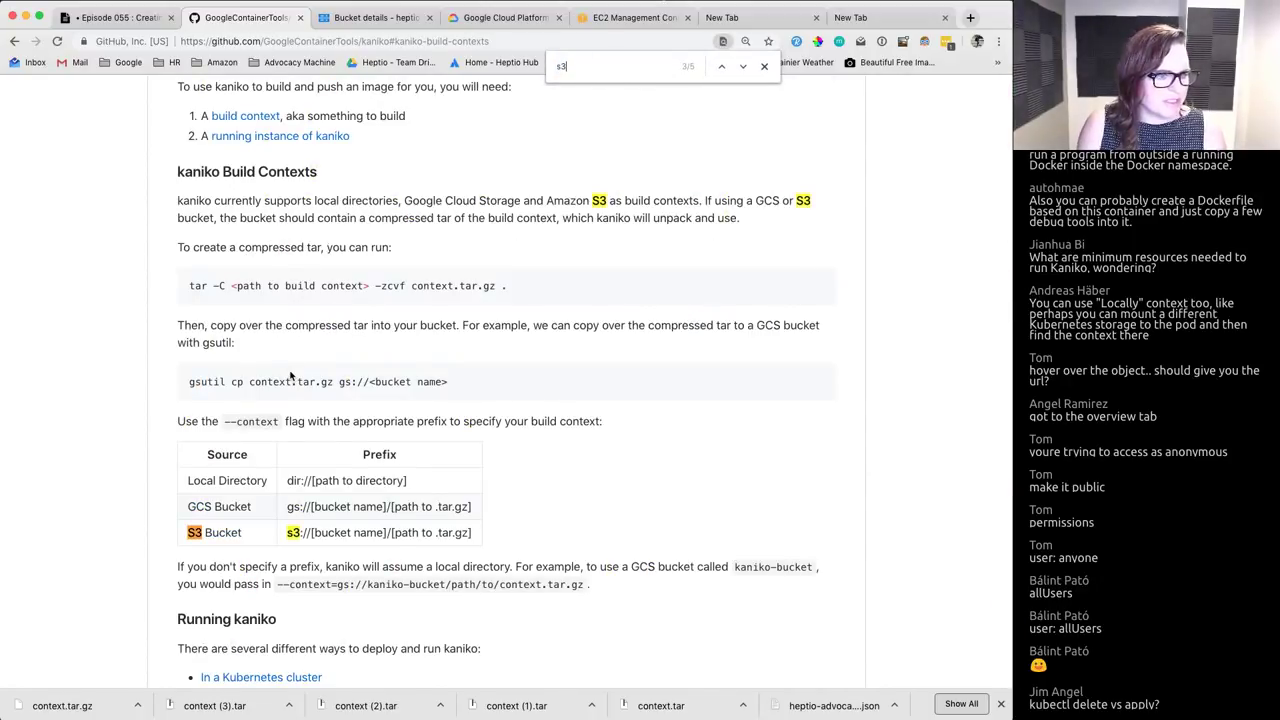
key("Return")
key("Return")
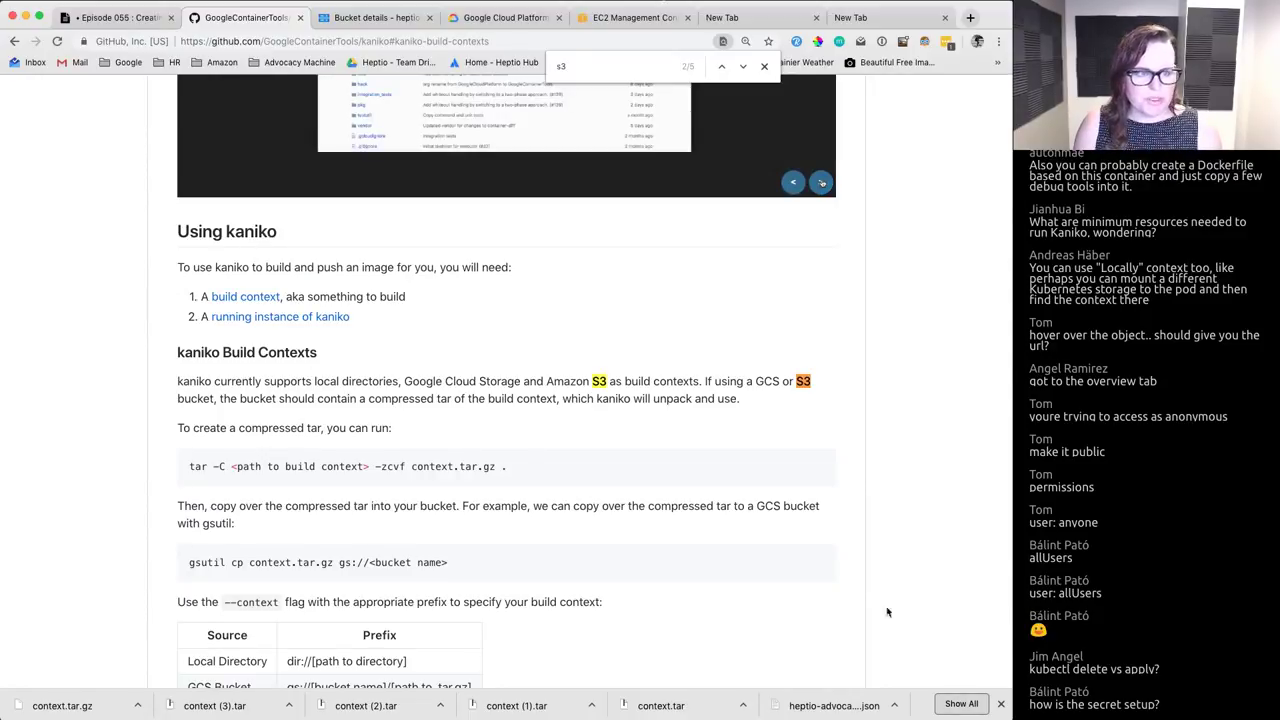
scroll(887, 612, "up", 15)
scroll(779, 540, "down", 10)
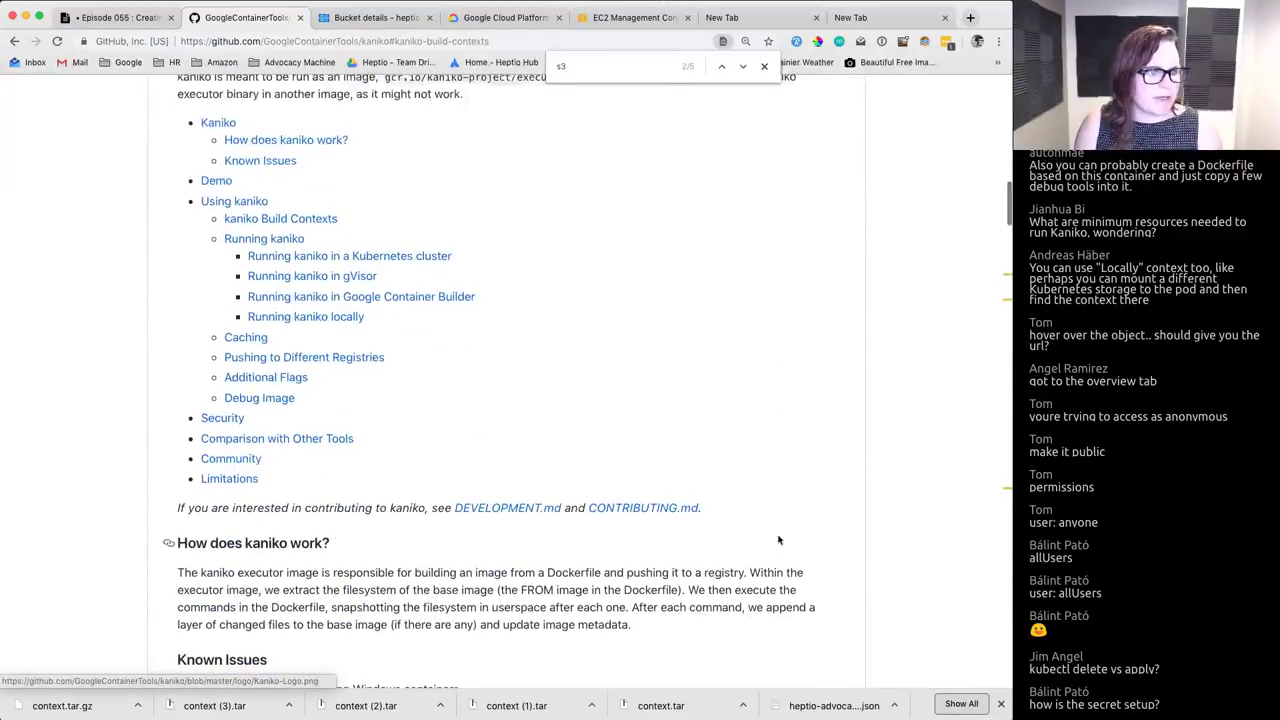
Step: Read the kubectl create secret command under 'Running kaniko in a Kubernetes cluster', then return to bucket details
left_click(280, 257)
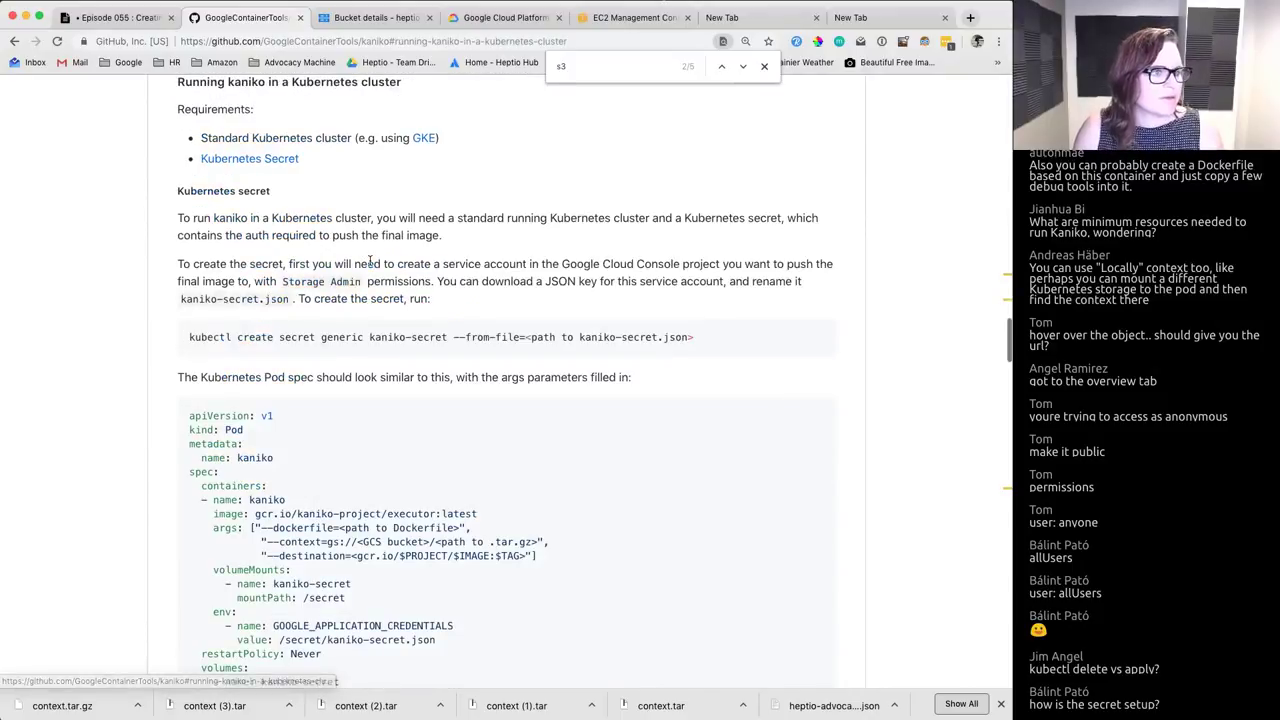
triple_click(281, 336)
left_click(492, 339)
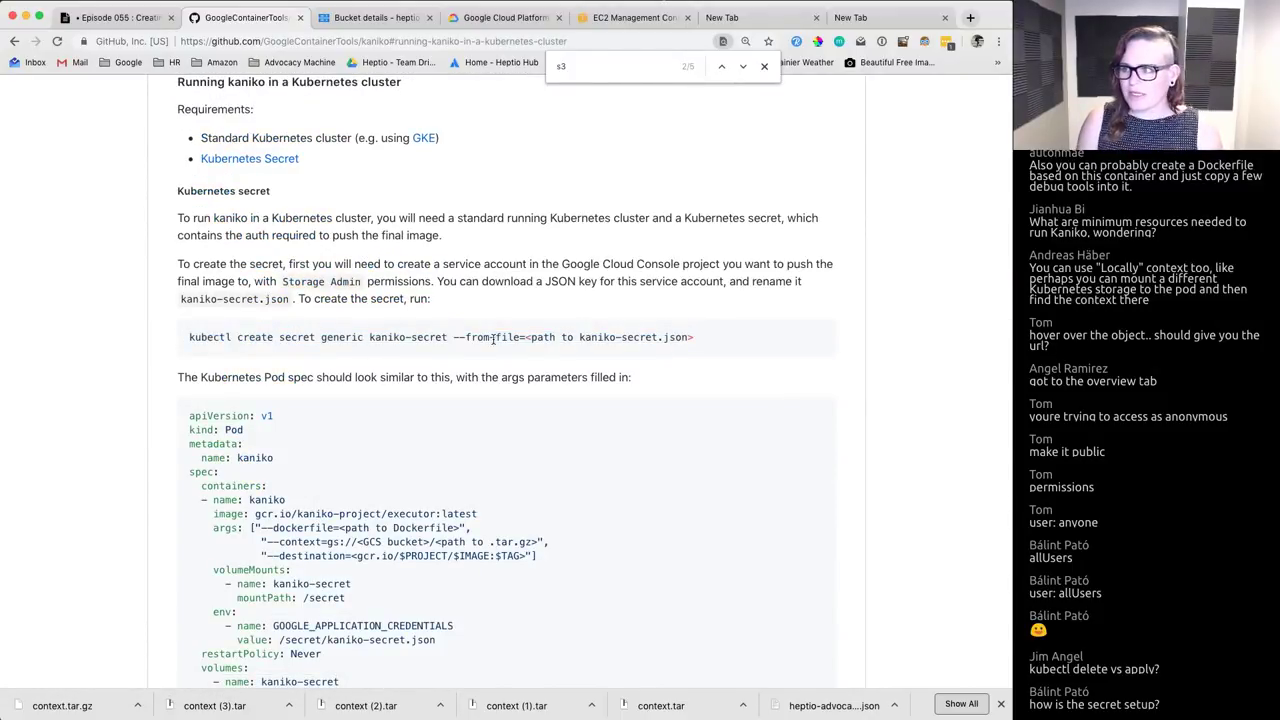
left_click(728, 18)
left_click(390, 18)
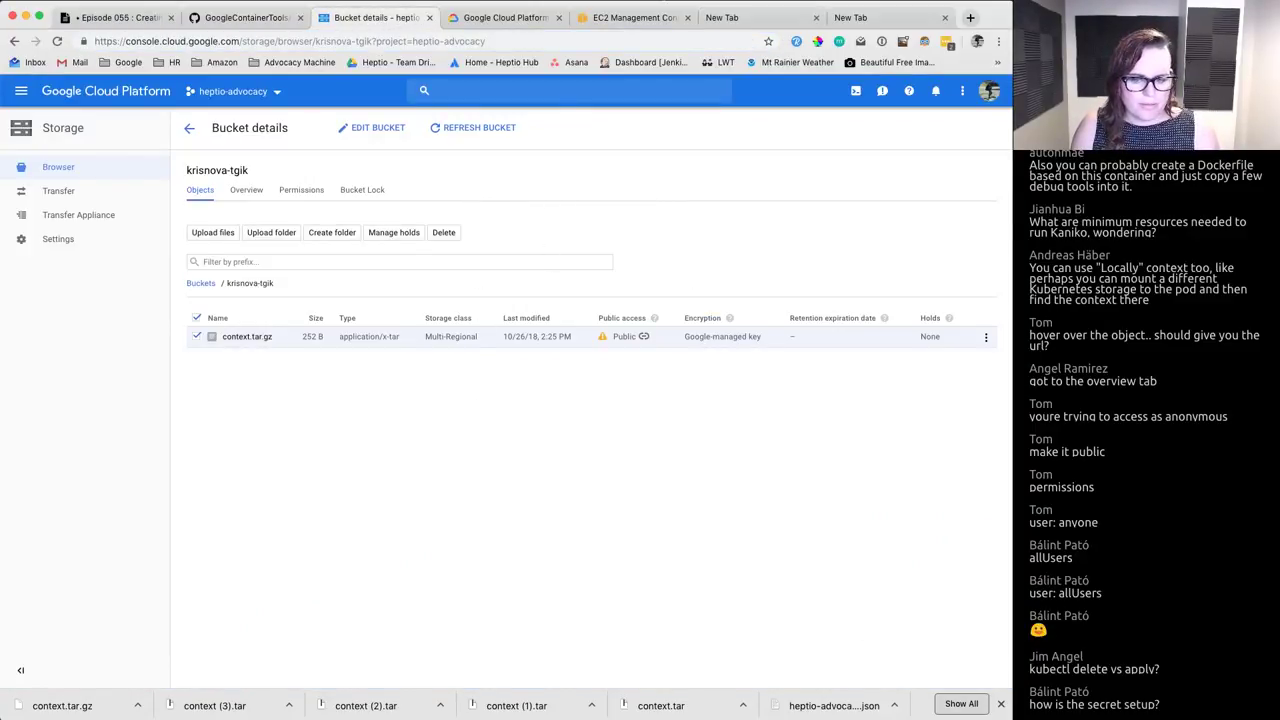
Step: Delete the local kaniko-secret.json key file with rm -rf
key("alt+space")
type("rm -rf ka")
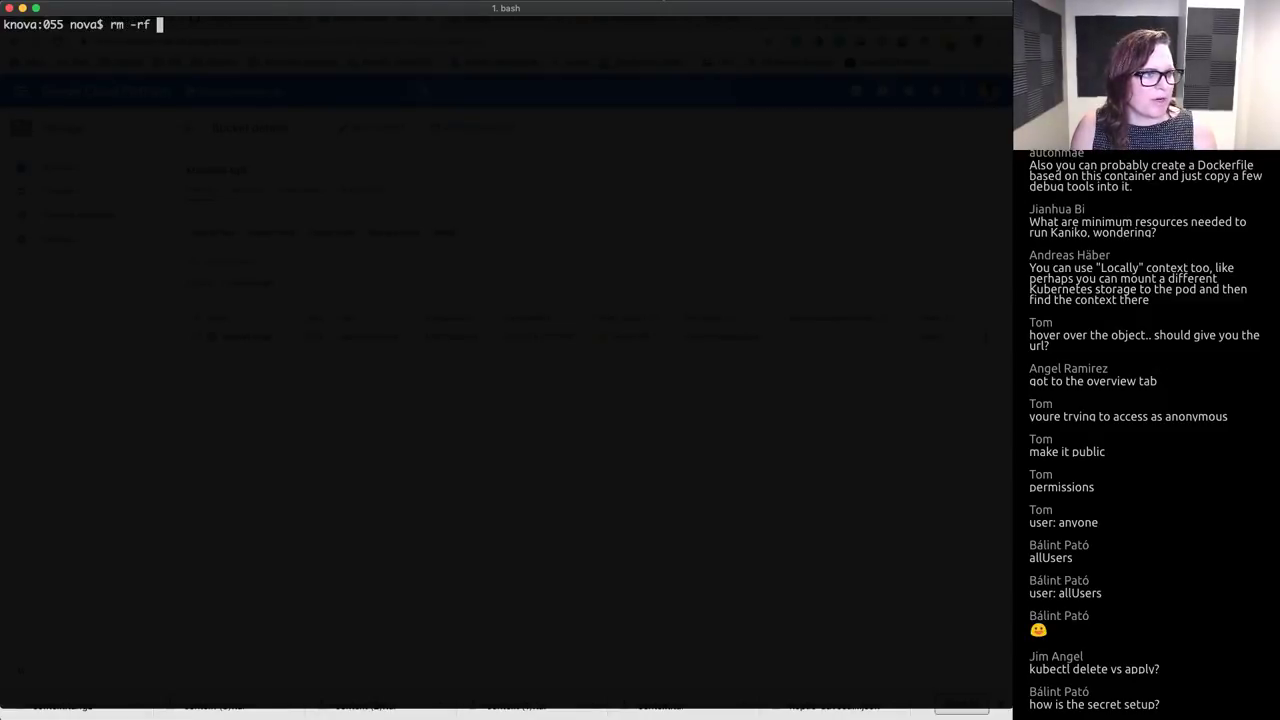
key("Tab")
key("Return")
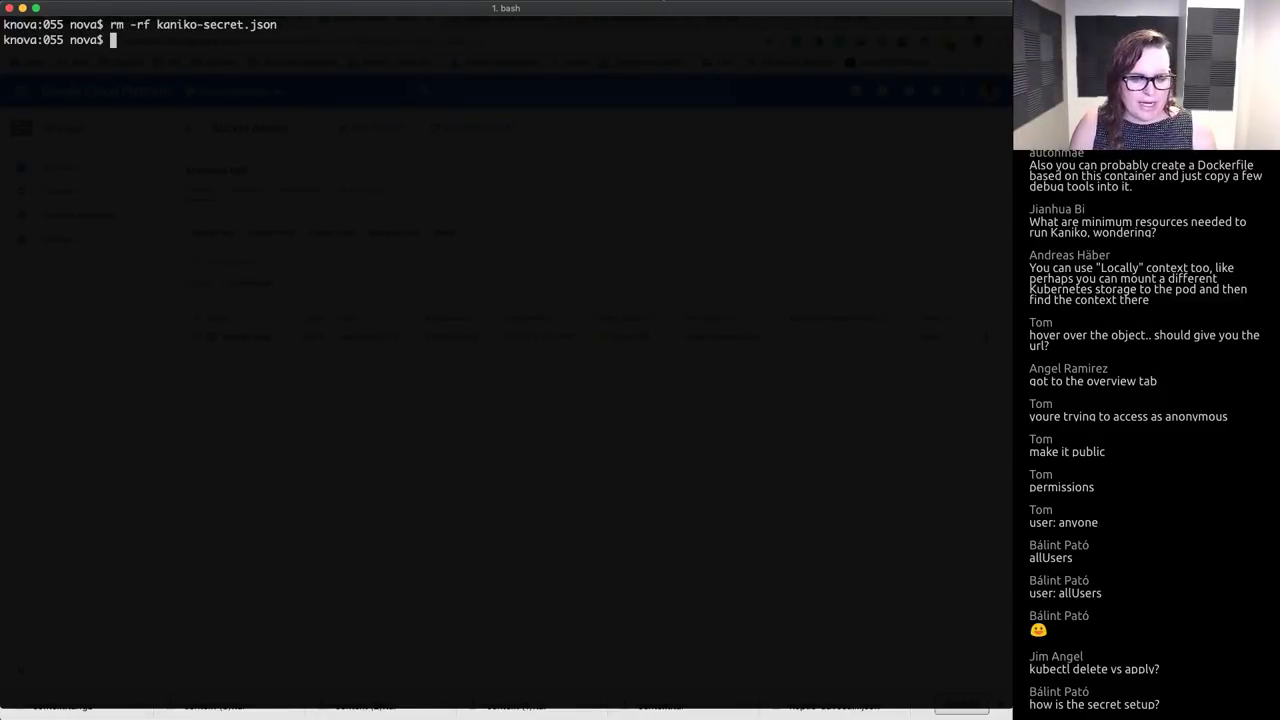
key("alt+space")
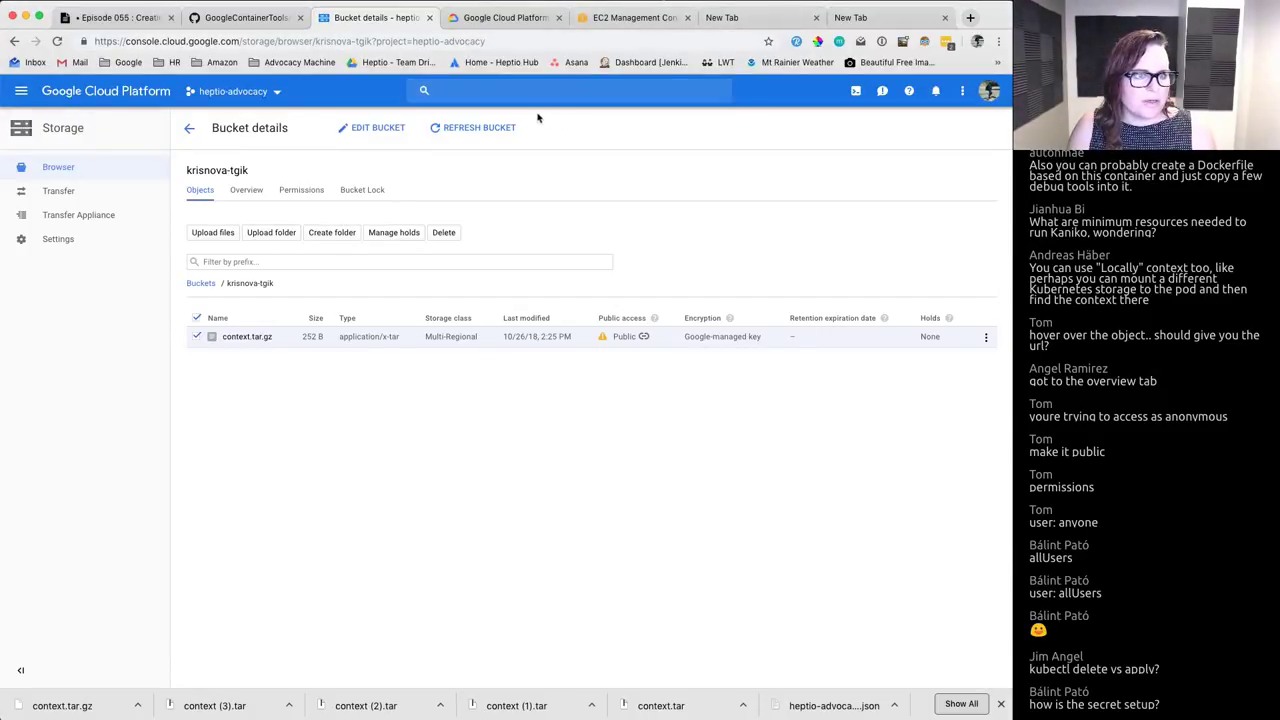
Step: Search the console for 'service account' and go to IAM & admin Service accounts
left_click(510, 90)
type("service account")
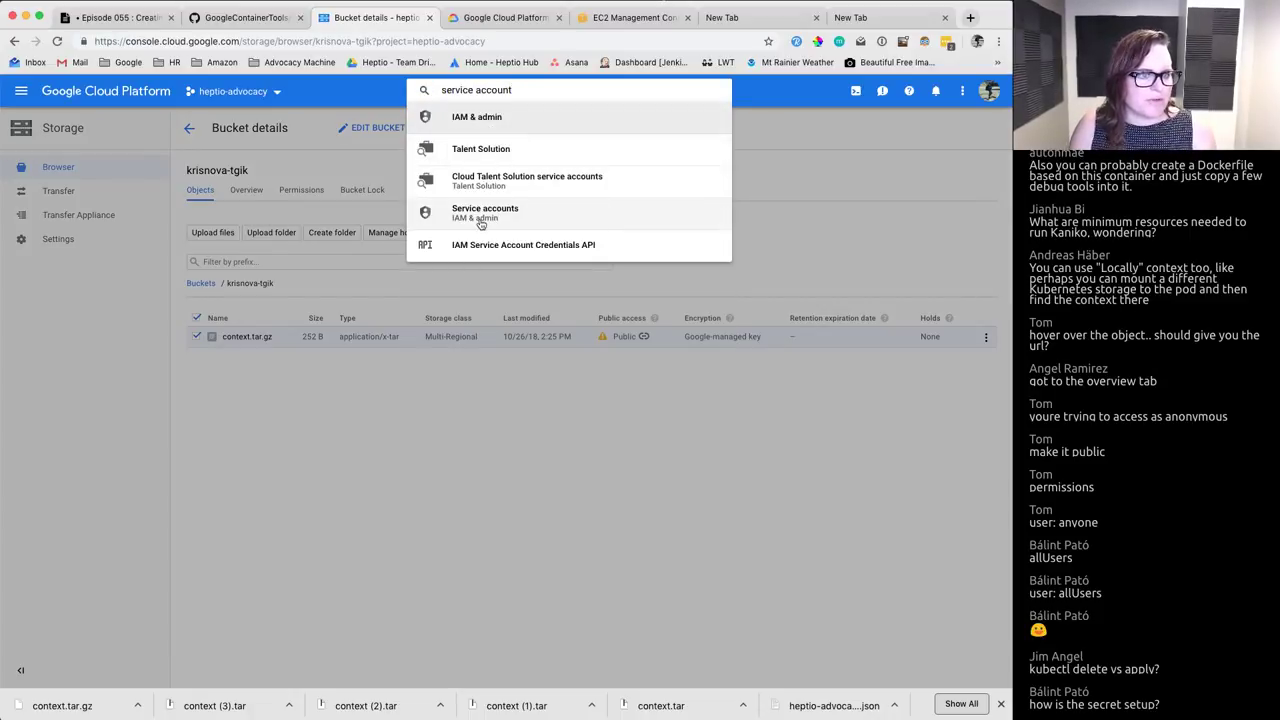
left_click(481, 222)
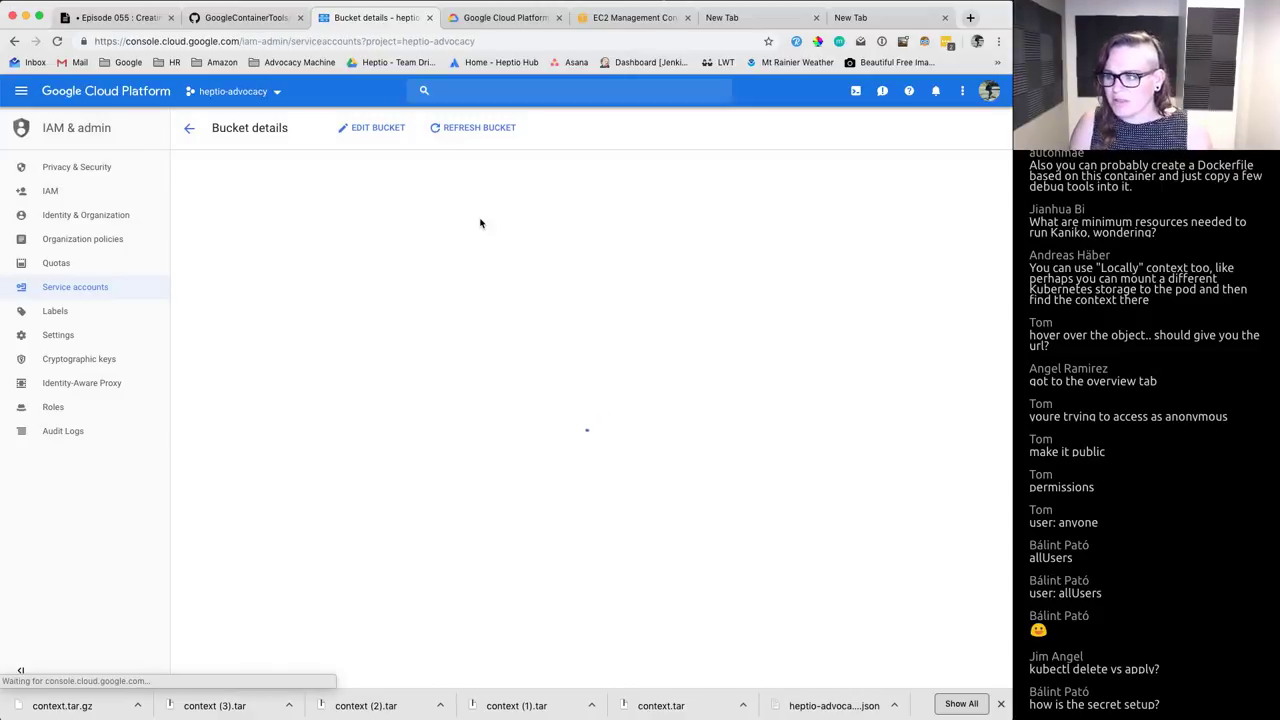
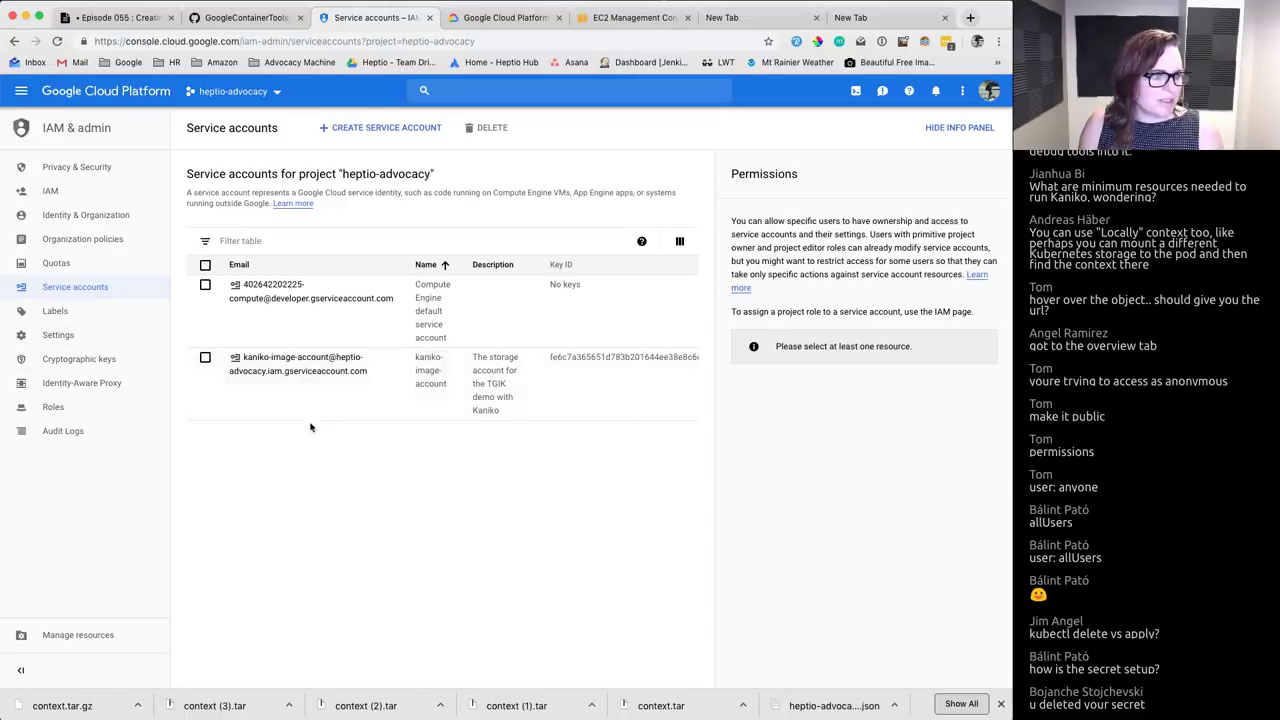
Step: Open the kaniko-image-account service account for editing and delete its existing key
left_click(283, 396)
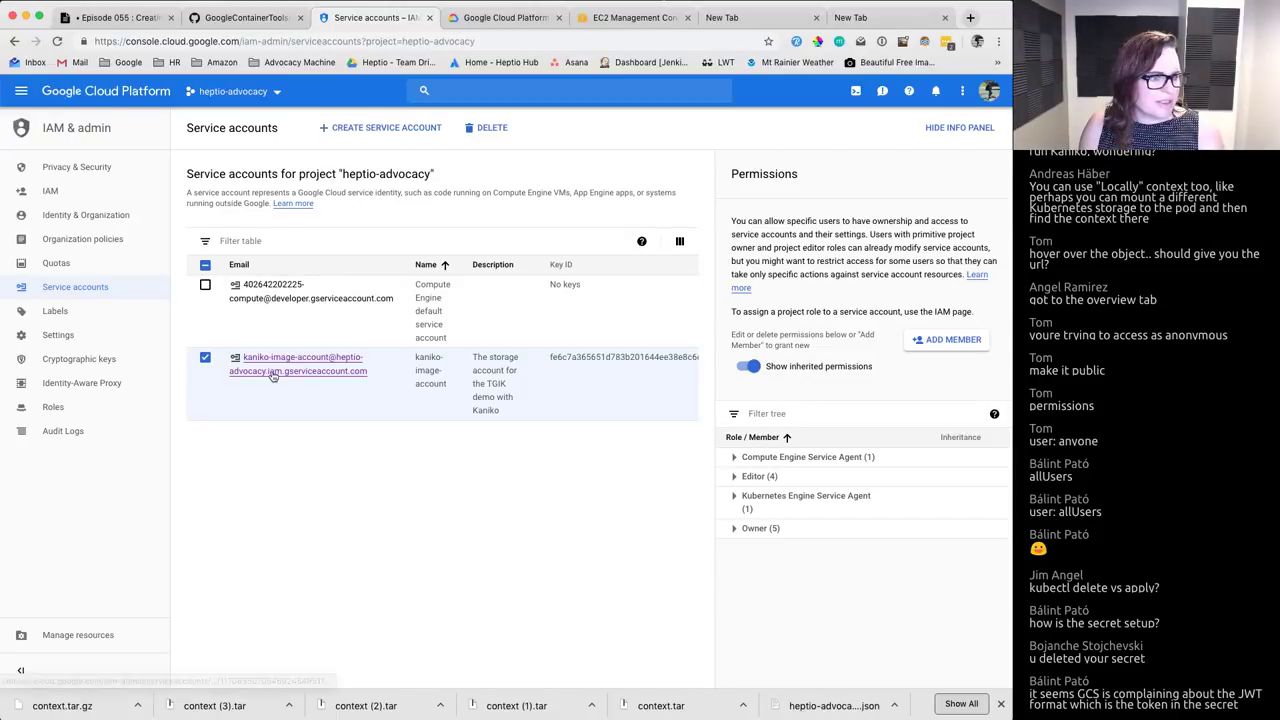
left_click(271, 372)
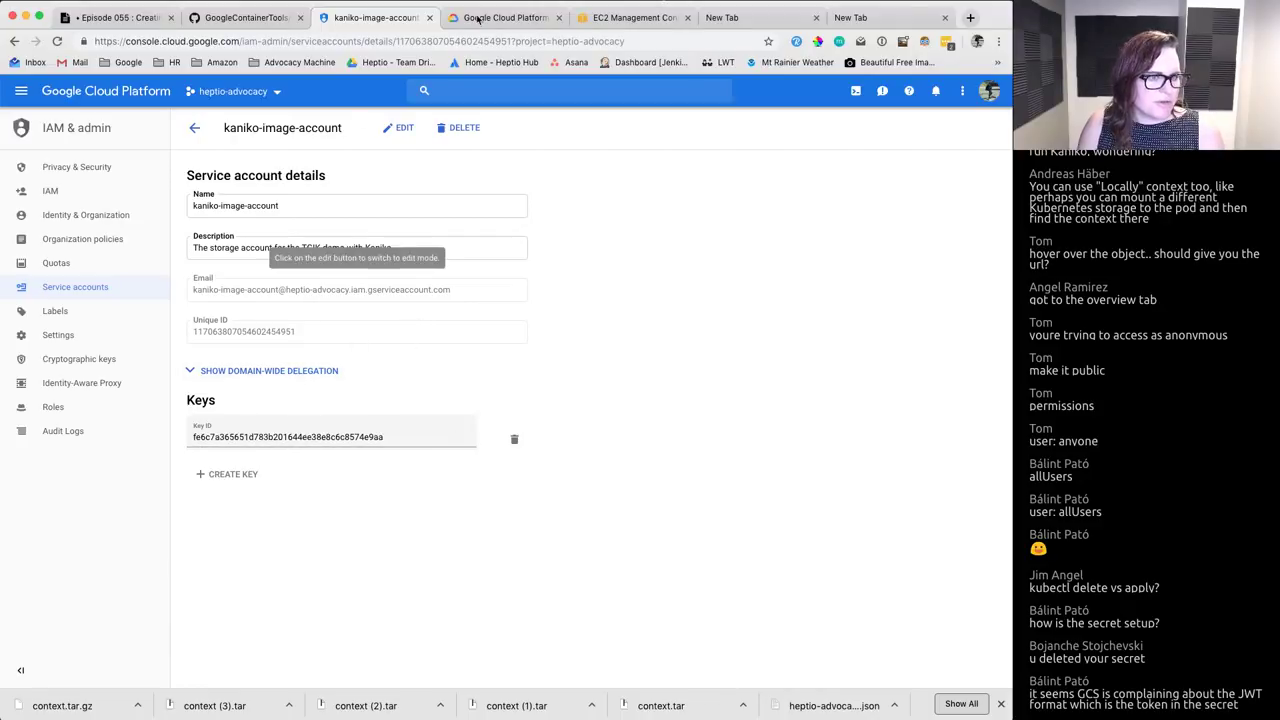
left_click(399, 127)
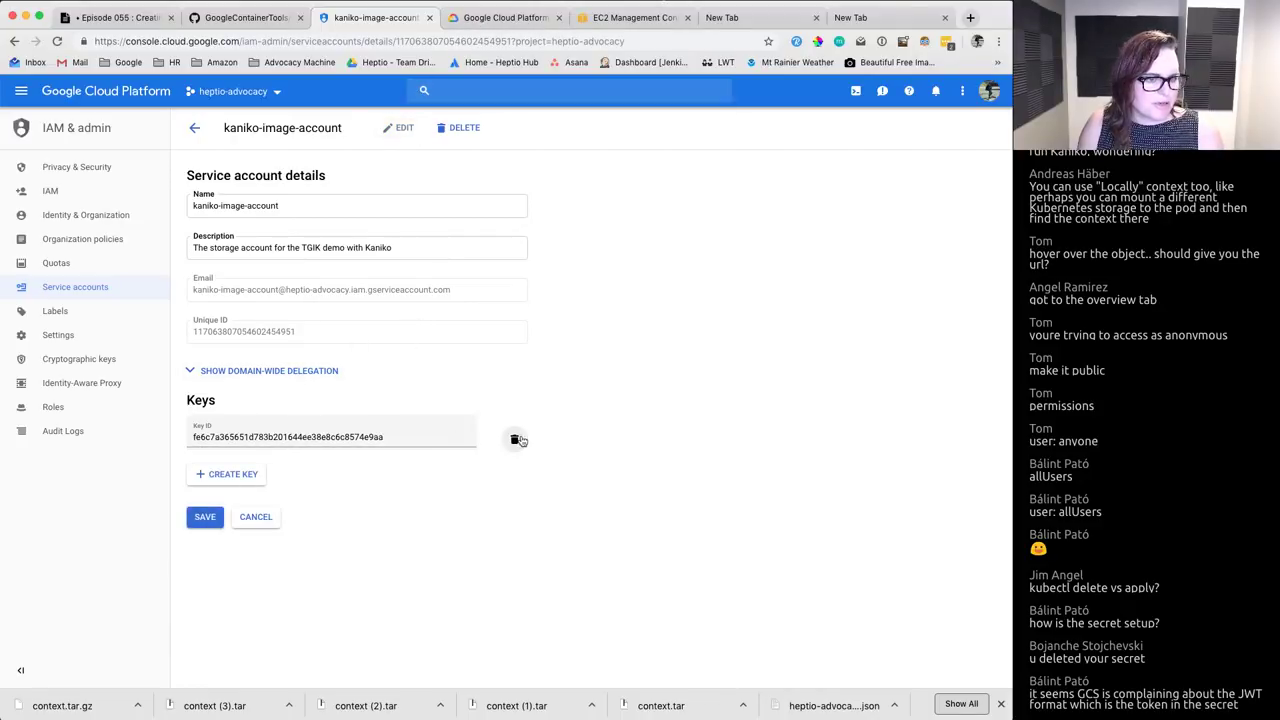
left_click(514, 439)
left_click(766, 421)
Step: Cancel a new private key and delete the kaniko-image-account service account
left_click(220, 400)
left_click(603, 478)
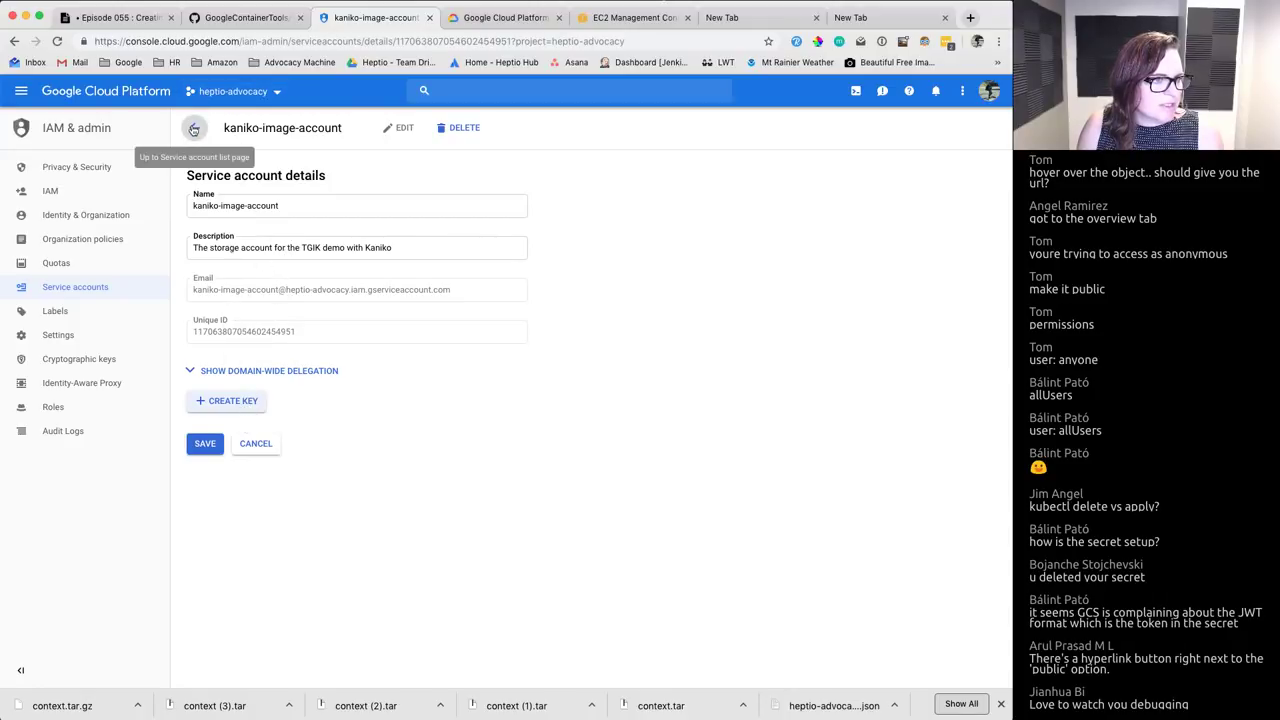
left_click(460, 128)
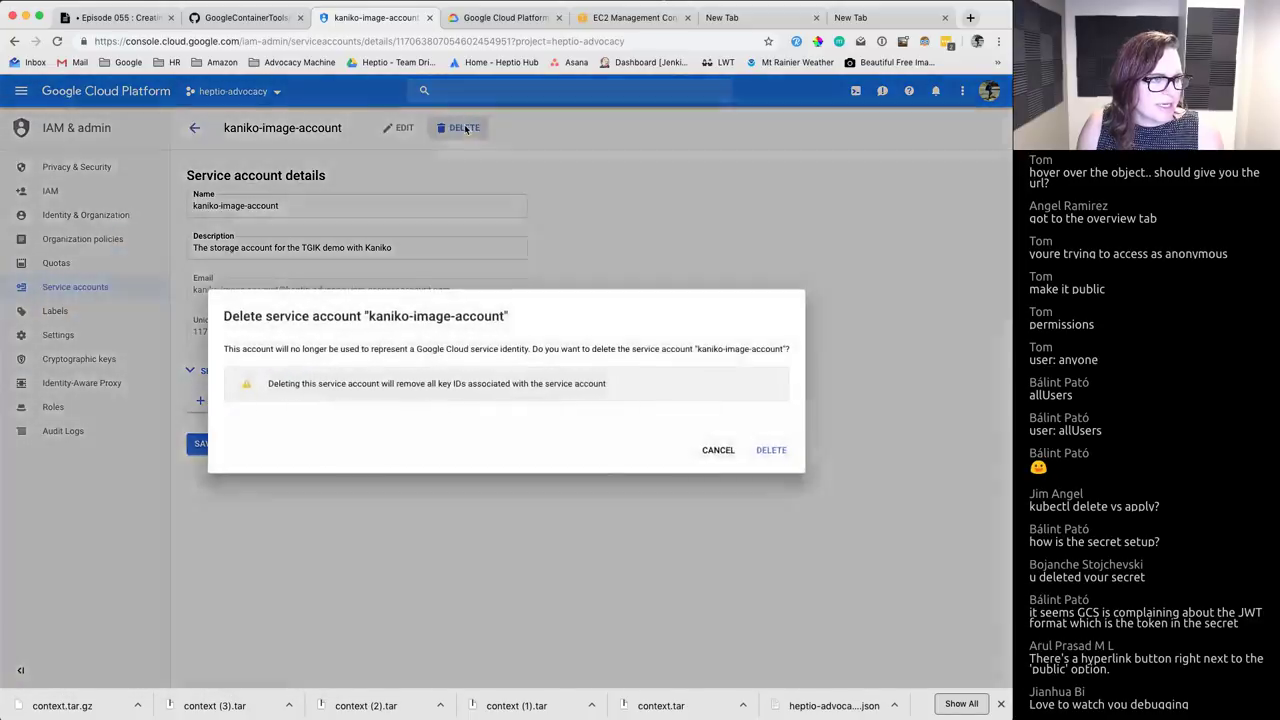
left_click(765, 450)
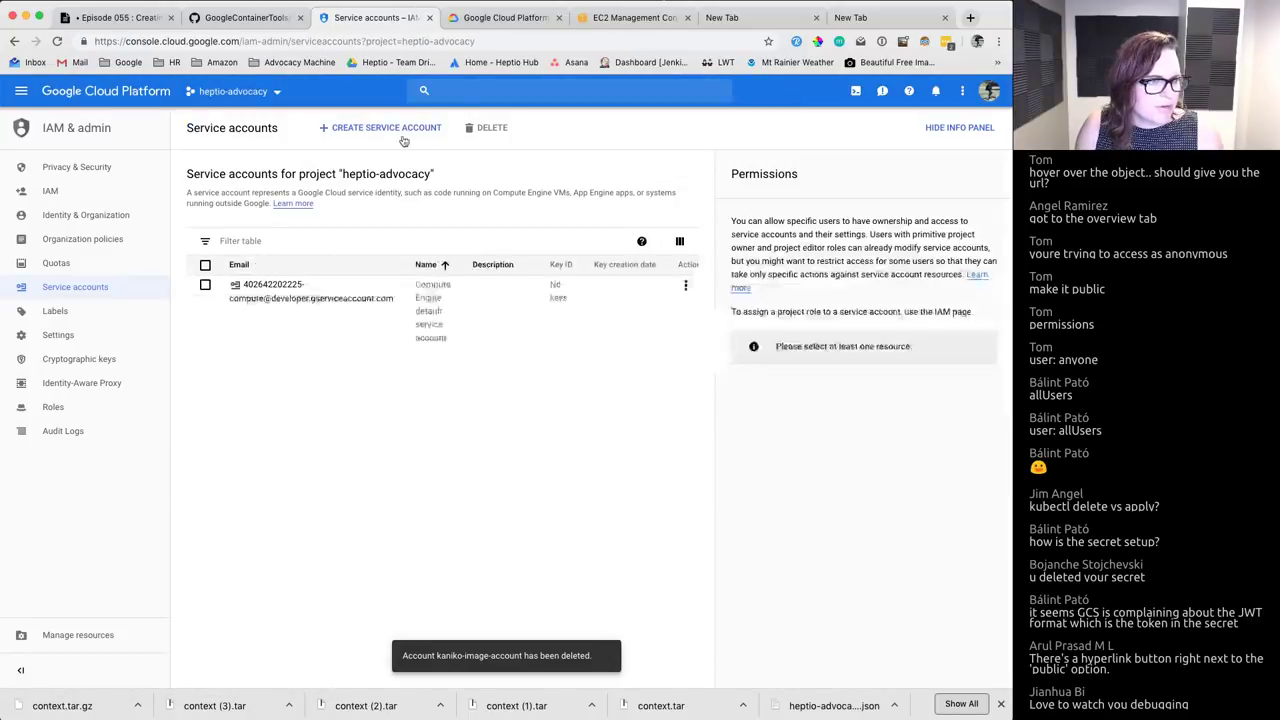
Step: Create the service account tgik-live-055 and open its role selection list
left_click(384, 130)
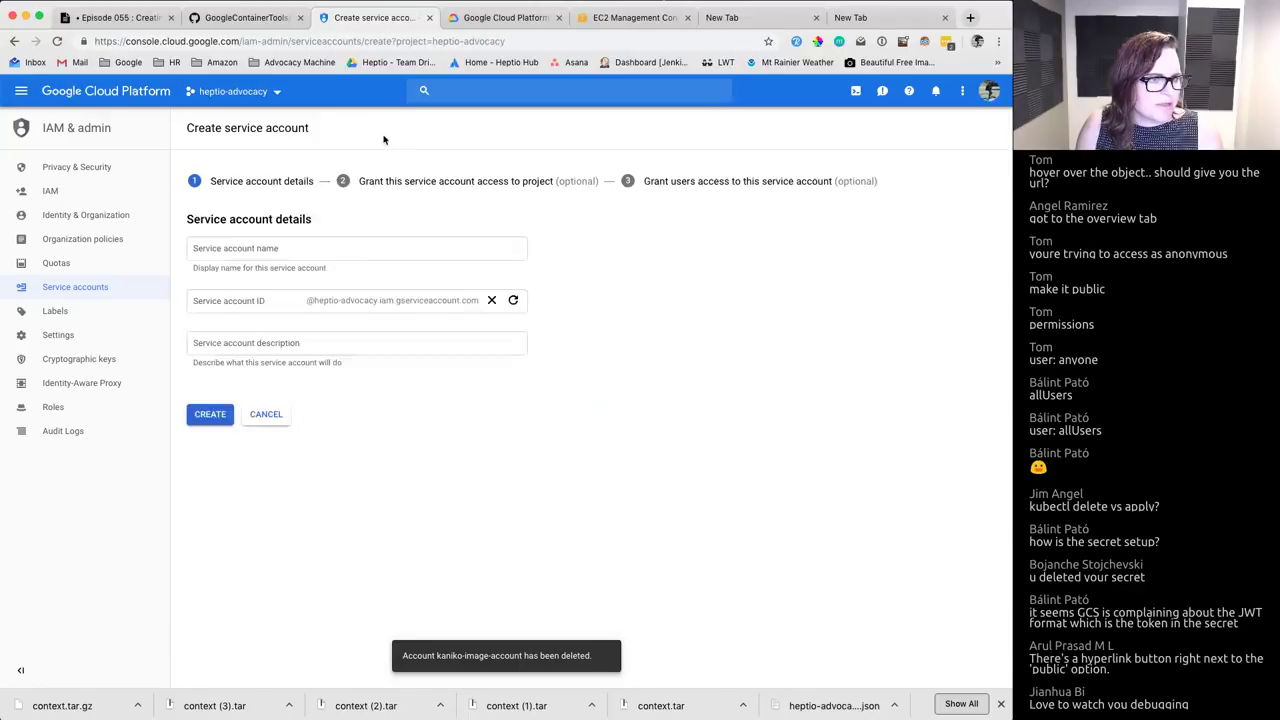
left_click(310, 253)
type("tgik")
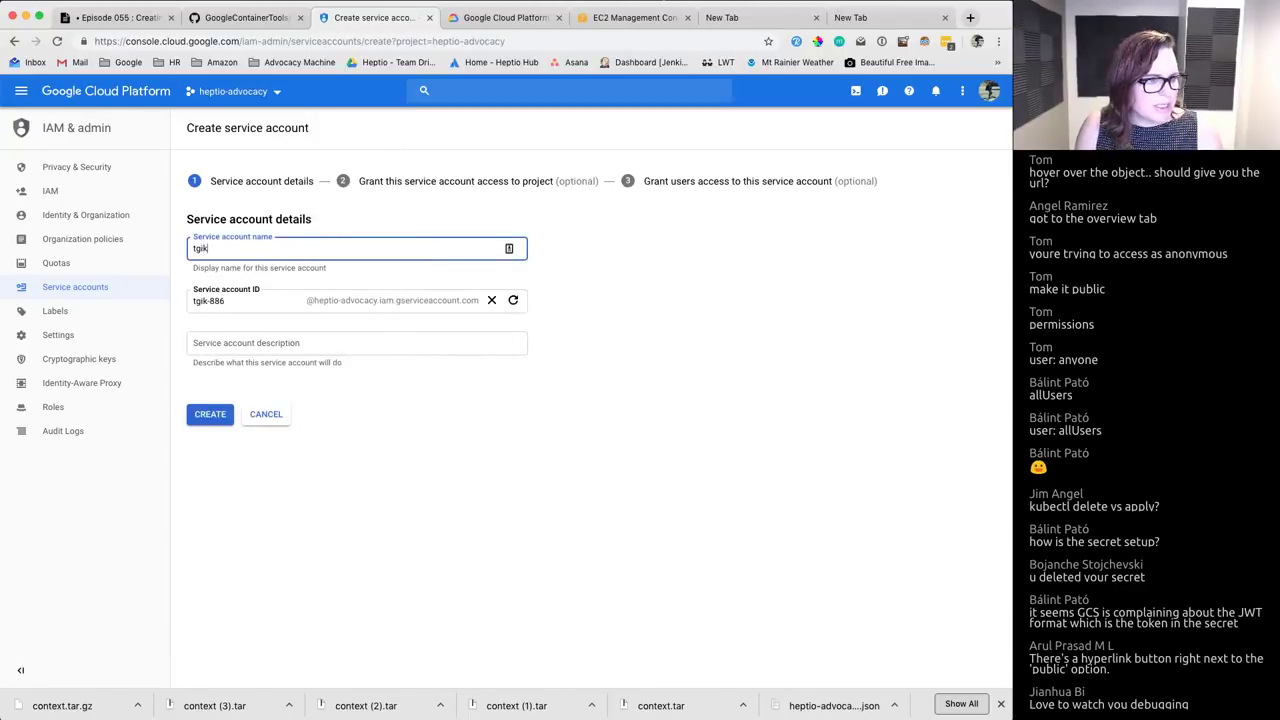
type("-live-055")
left_click(261, 345)
left_click(210, 415)
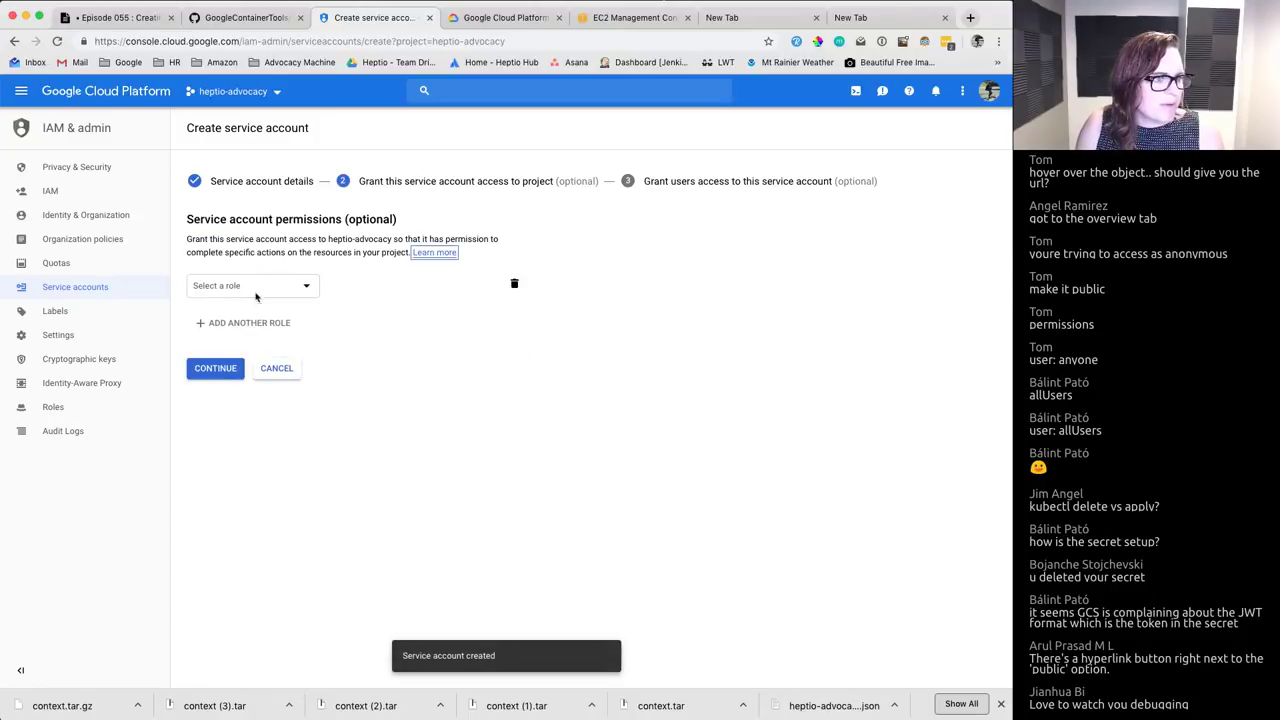
left_click(257, 295)
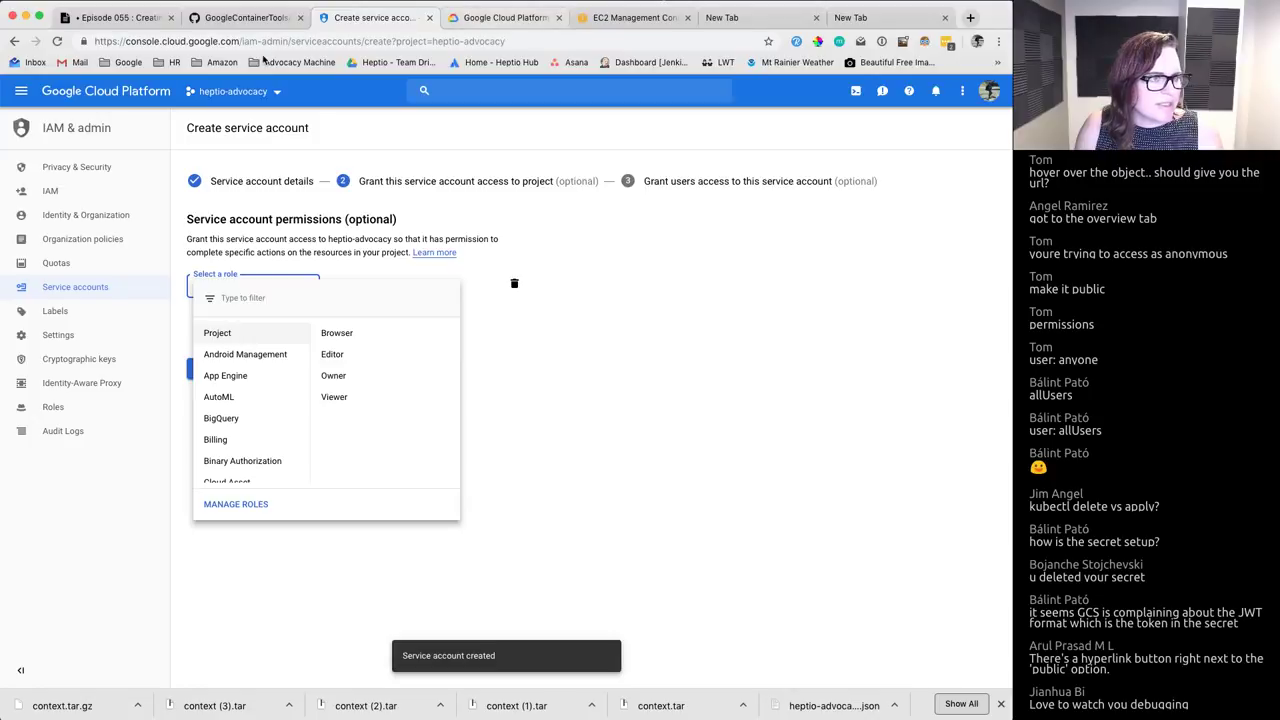
left_click(240, 17)
Step: Move through the kaniko README to its Build Contexts section and read it
scroll(415, 323, "up", 10)
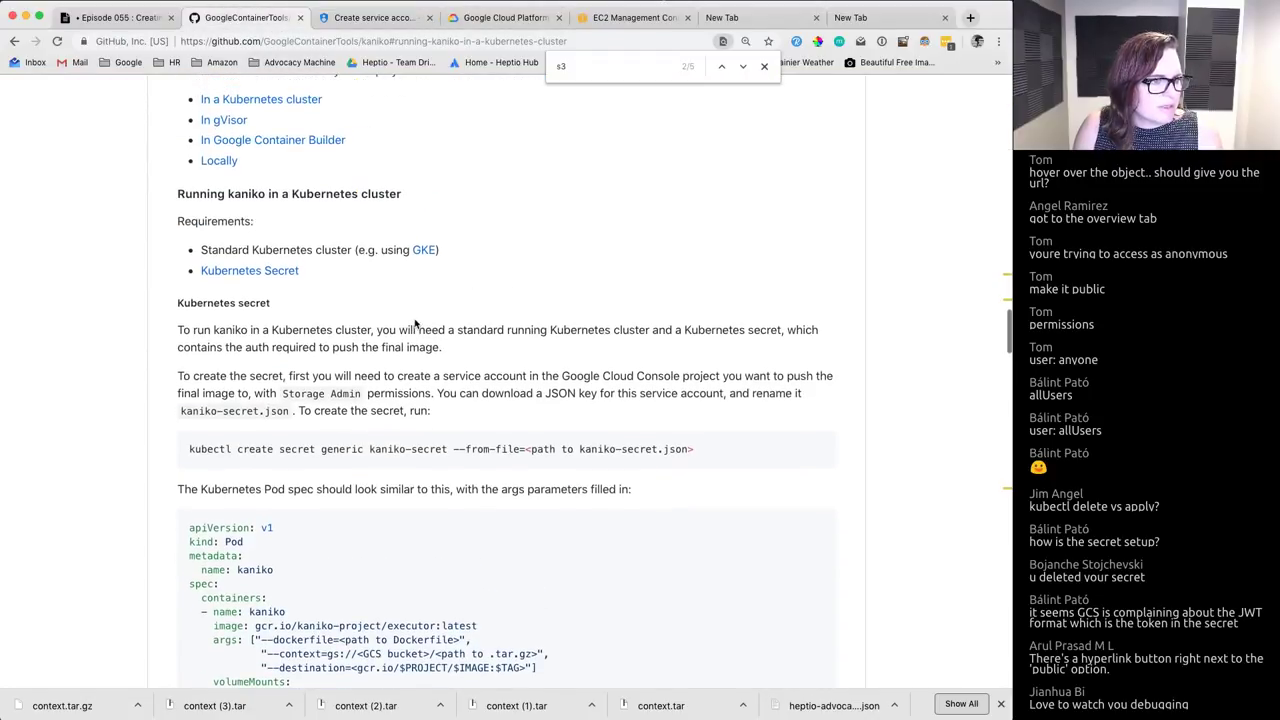
scroll(255, 253, "up", 4)
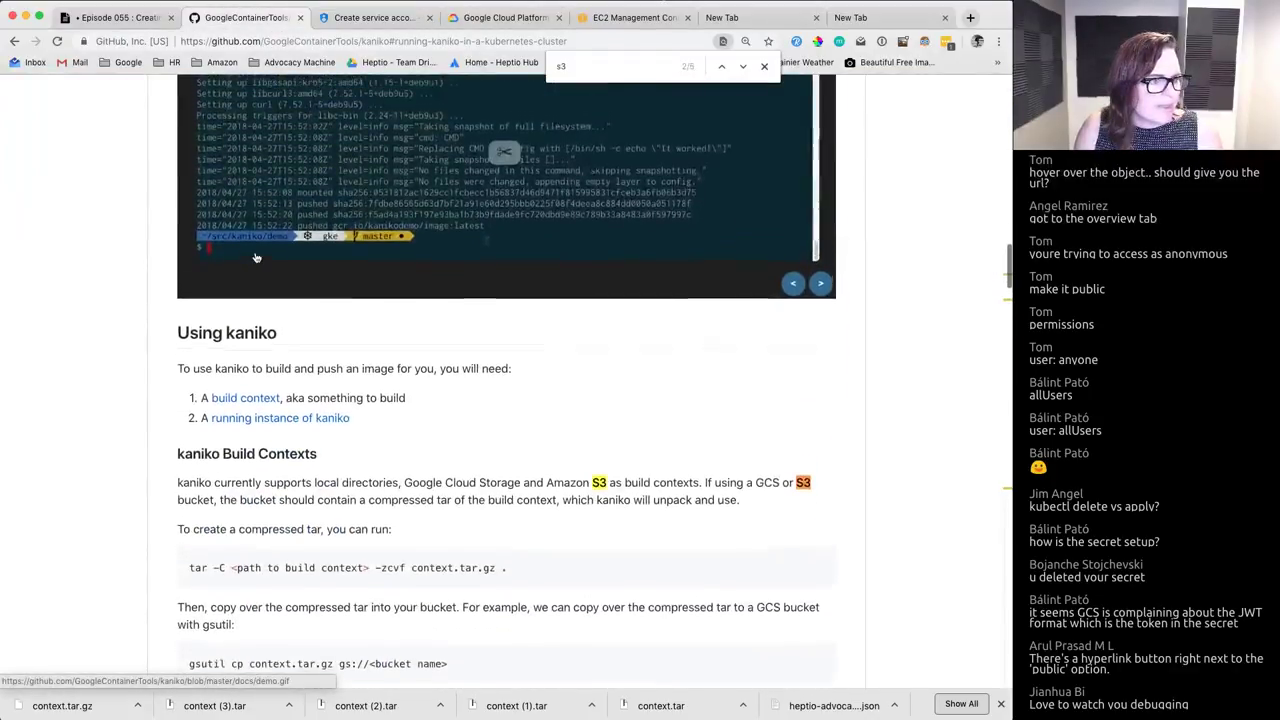
scroll(255, 253, "down", 4)
scroll(255, 253, "up", 3)
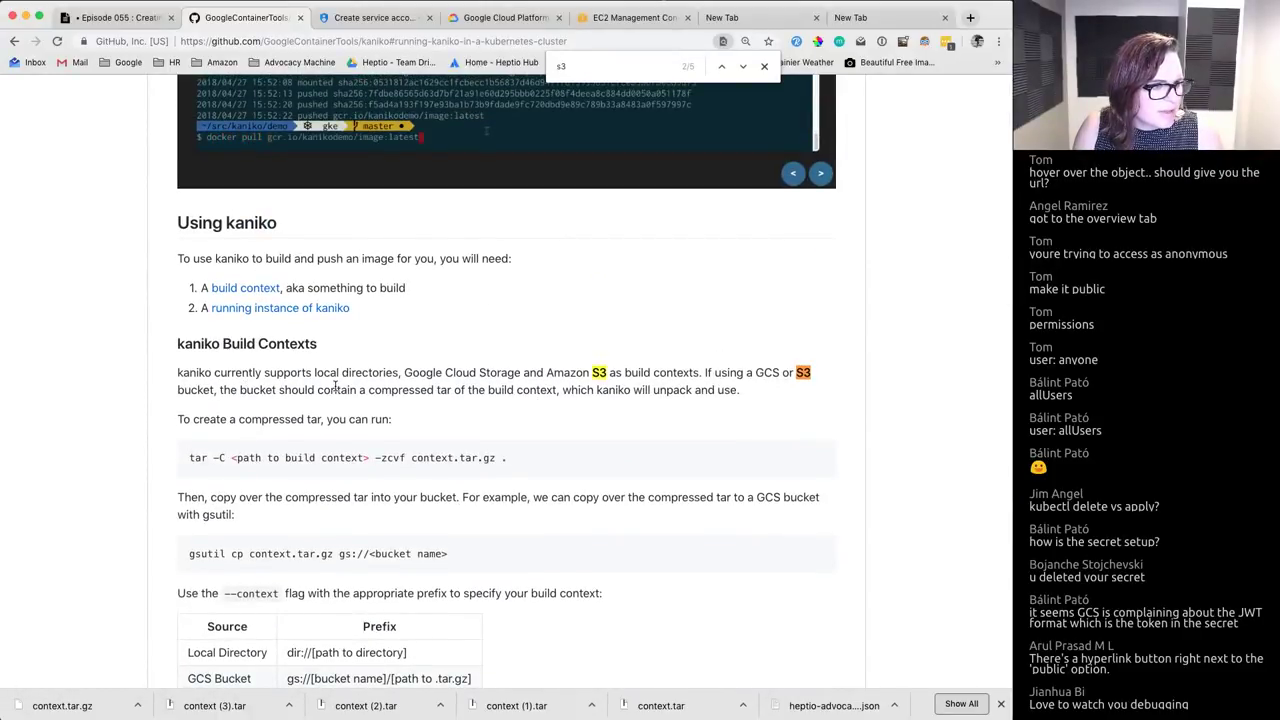
scroll(300, 385, "down", 2)
scroll(336, 384, "up", 15)
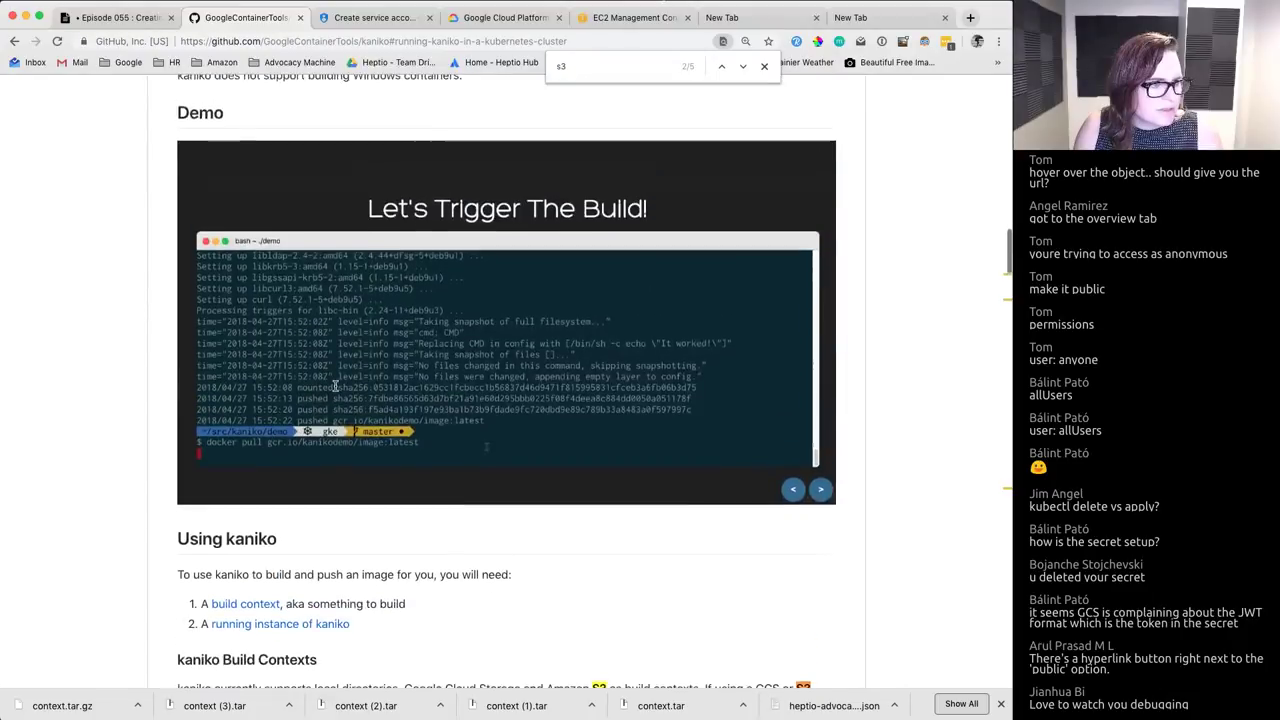
scroll(268, 381, "down", 1)
left_click(268, 379)
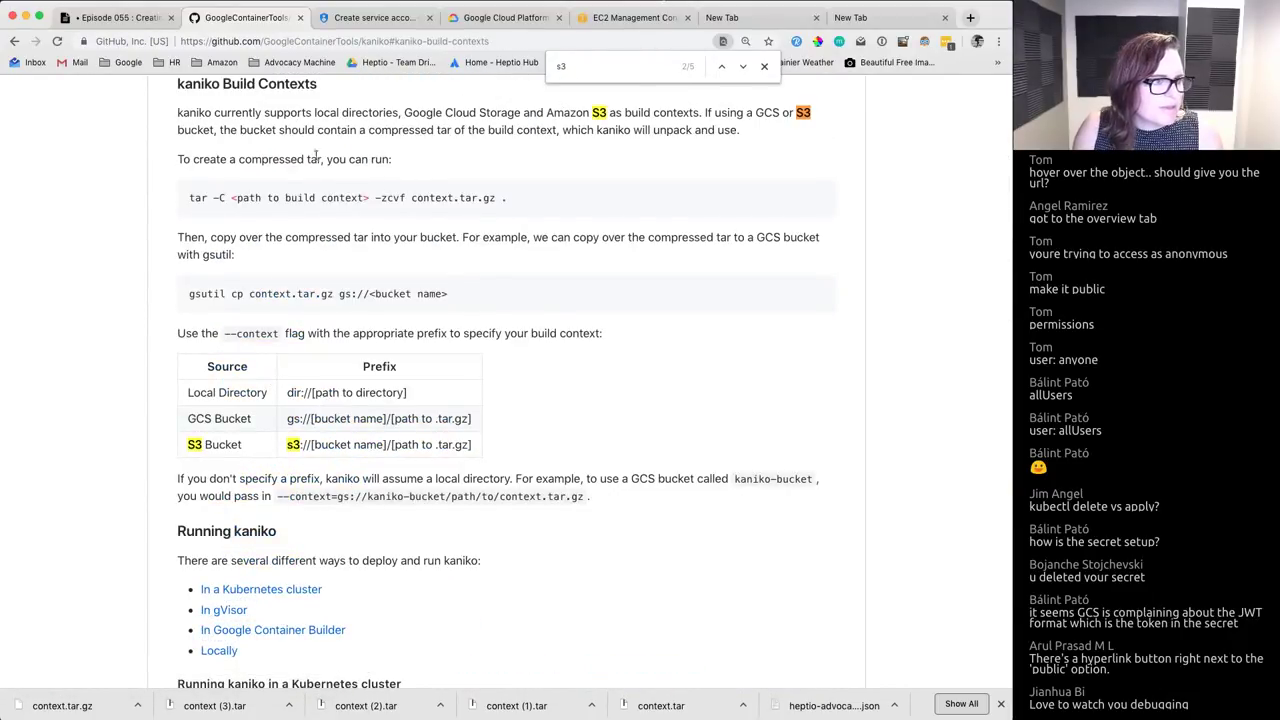
scroll(258, 240, "up", 3)
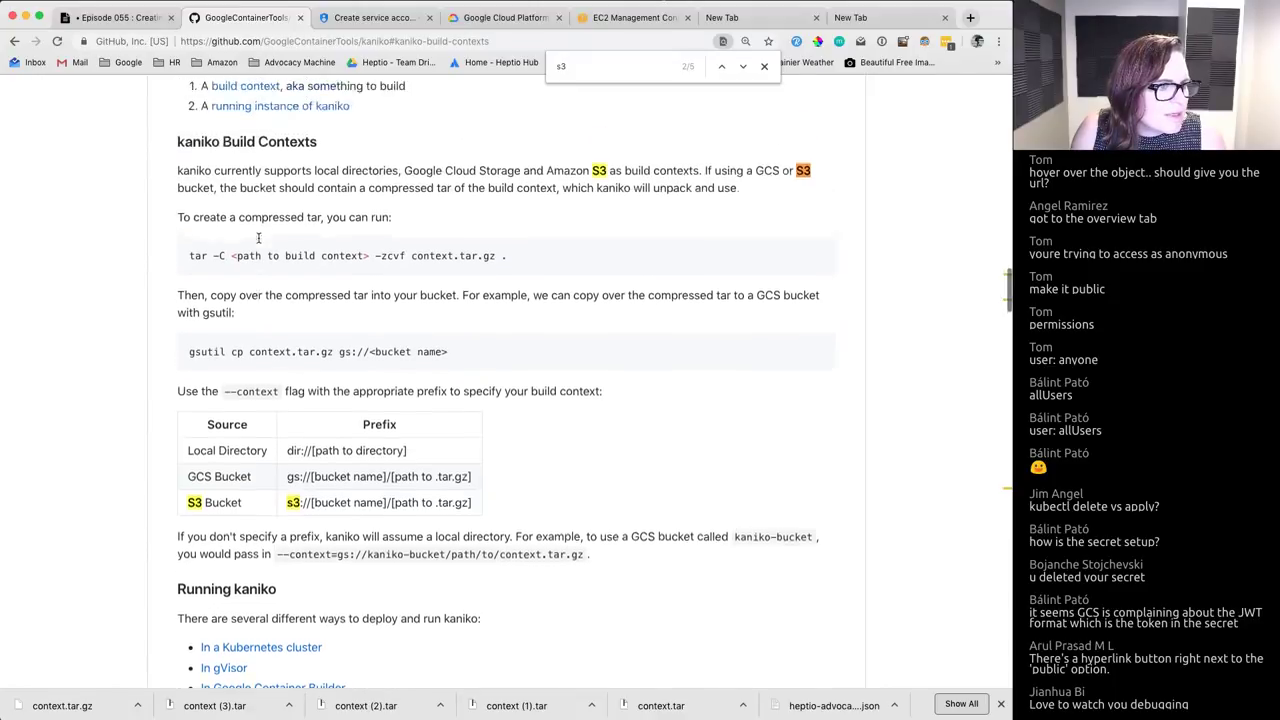
double_click(268, 247)
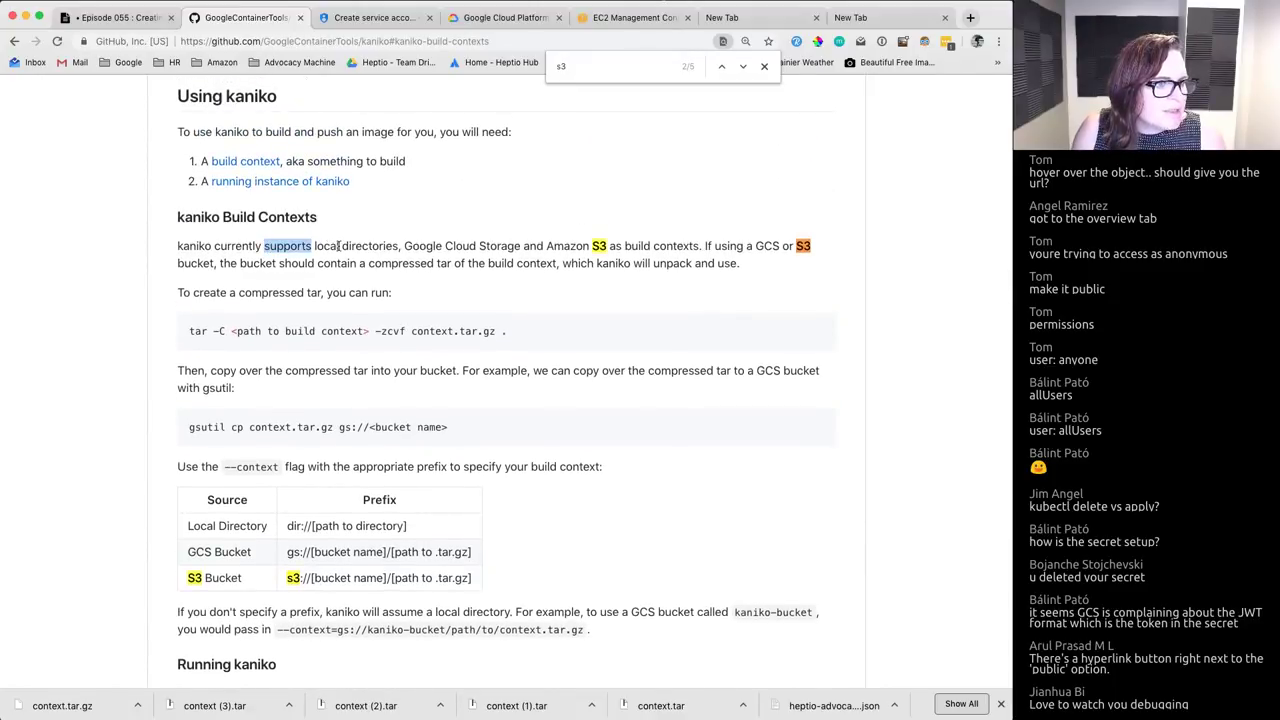
double_click(530, 247)
scroll(527, 250, "down", 2)
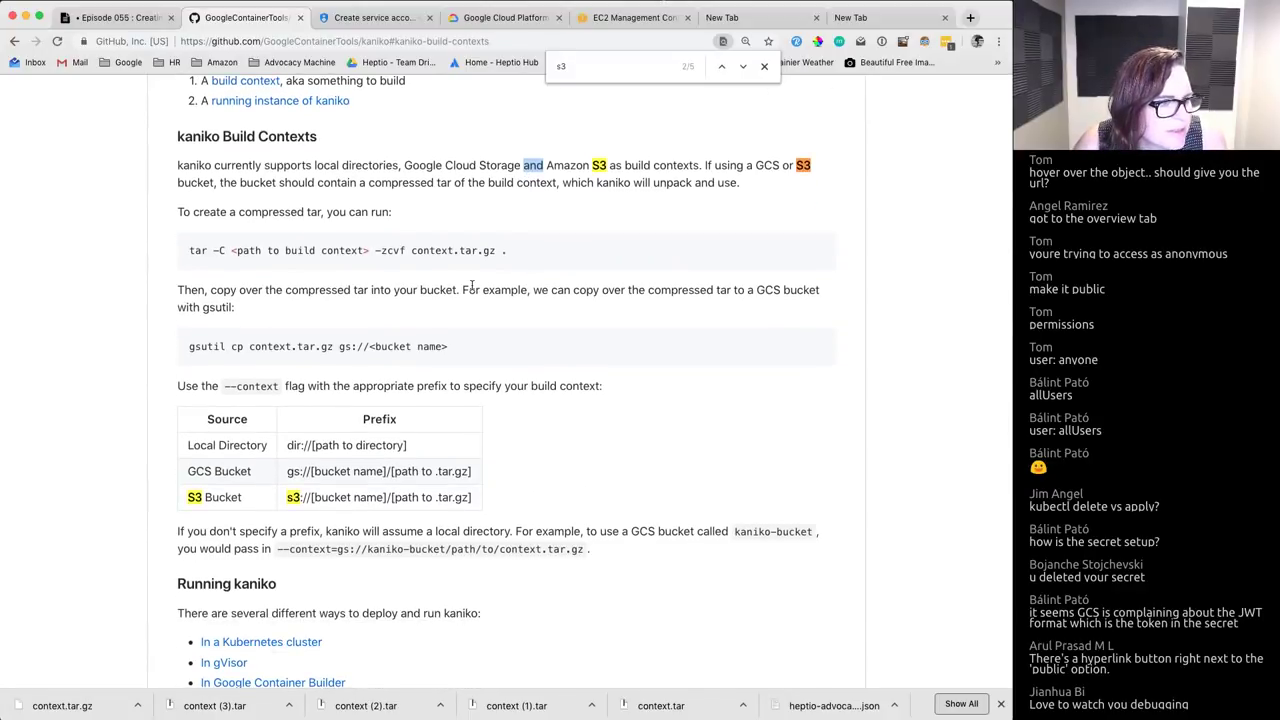
scroll(471, 288, "down", 3)
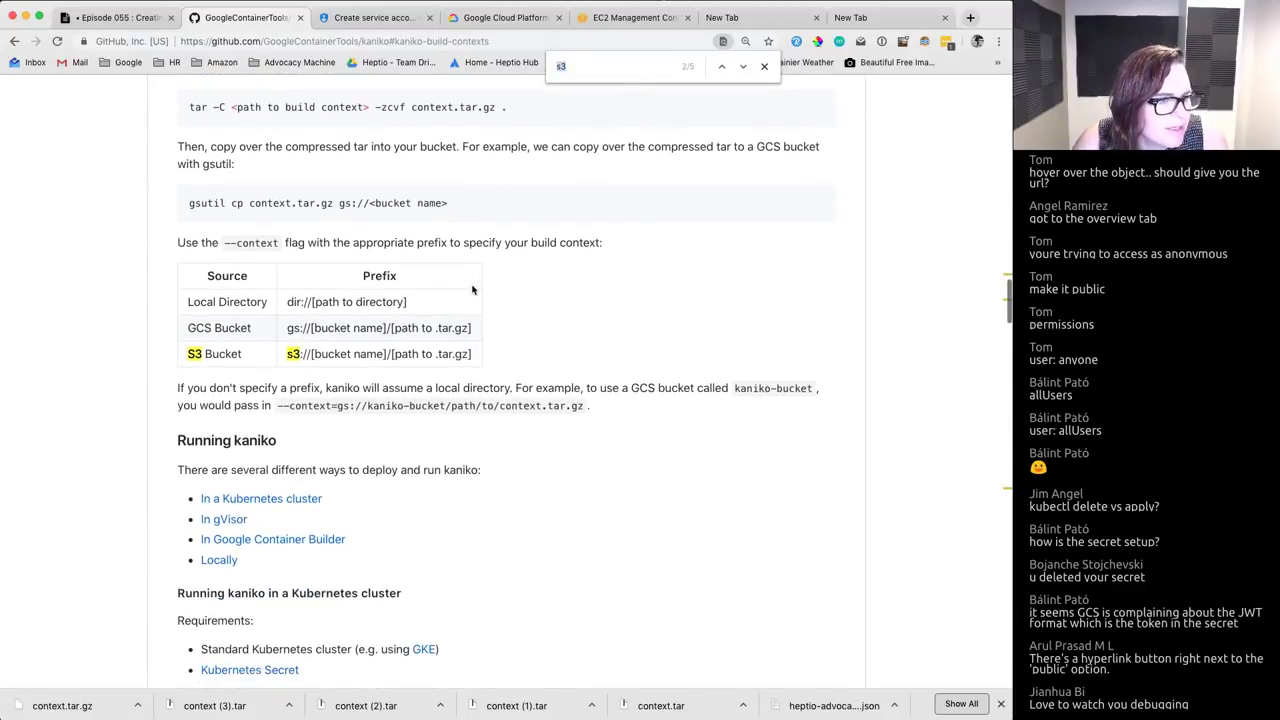
Step: Search the README for 'service ac' and highlight the Storage Admin permission requirement
type("service ac")
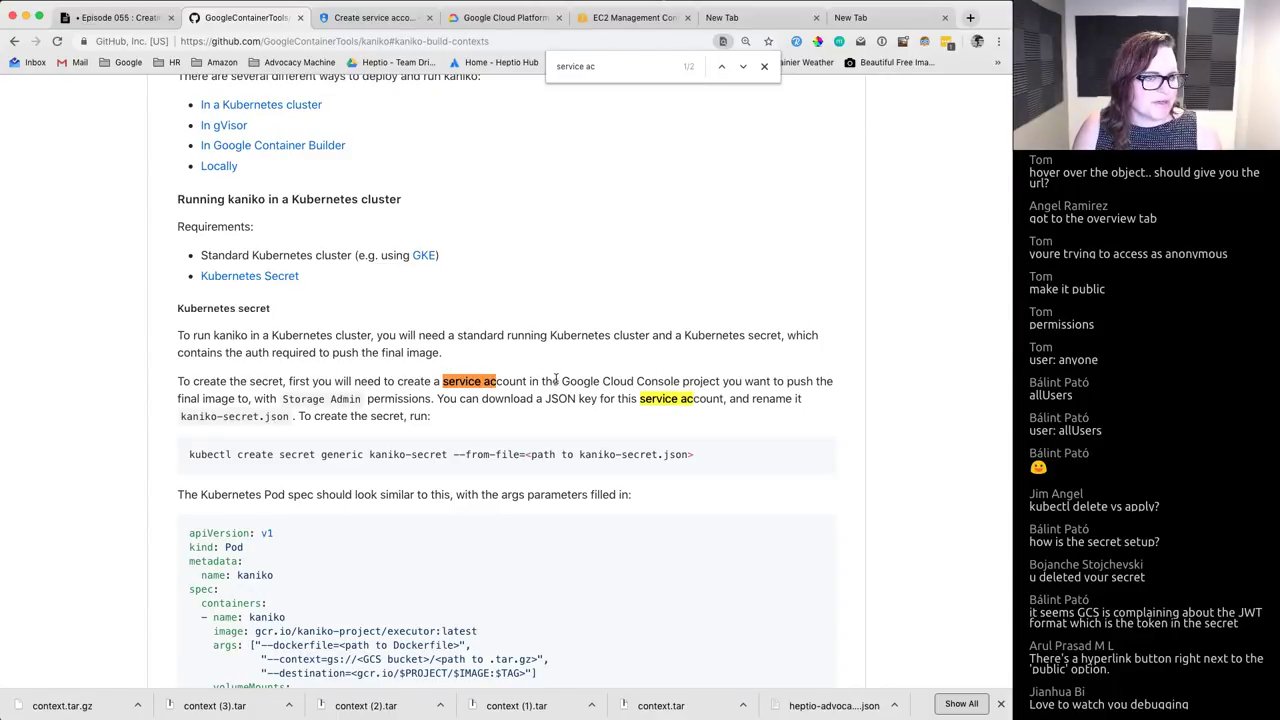
double_click(297, 401)
double_click(334, 399)
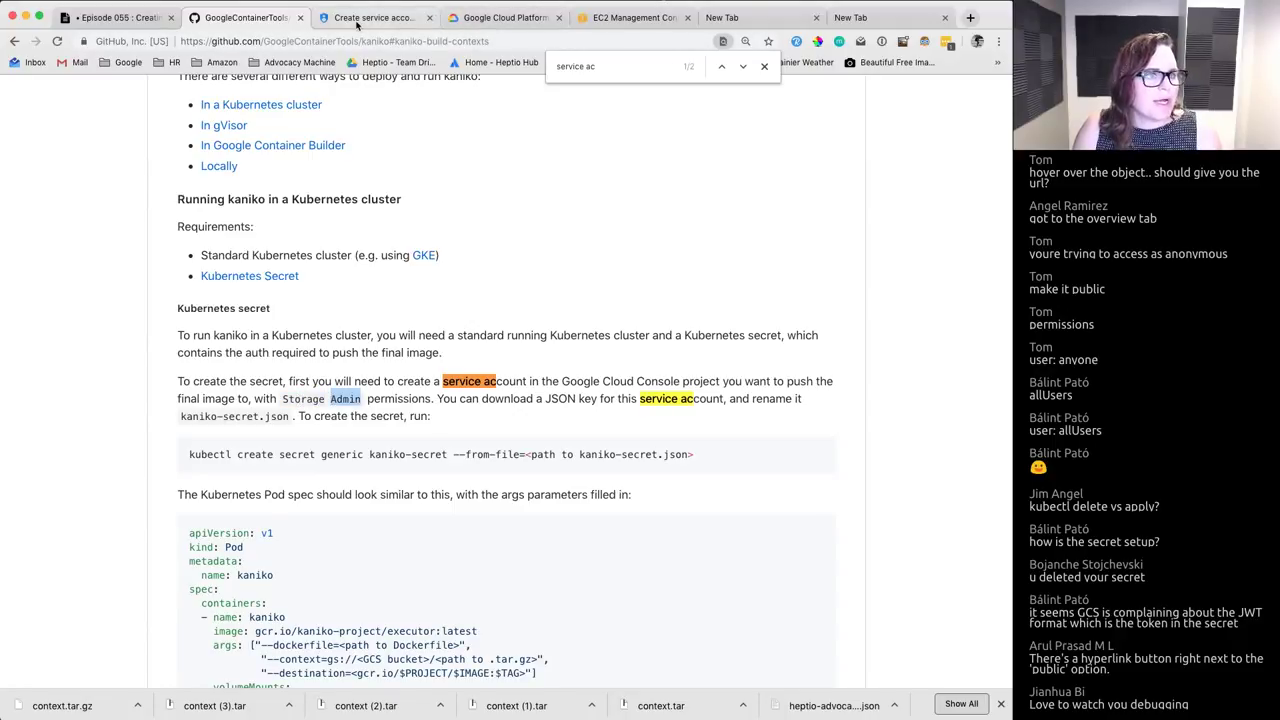
left_click(375, 17)
Step: Grant tgik-live-055 the Storage Admin role, filtering roles by 'storage'
type("storage adm")
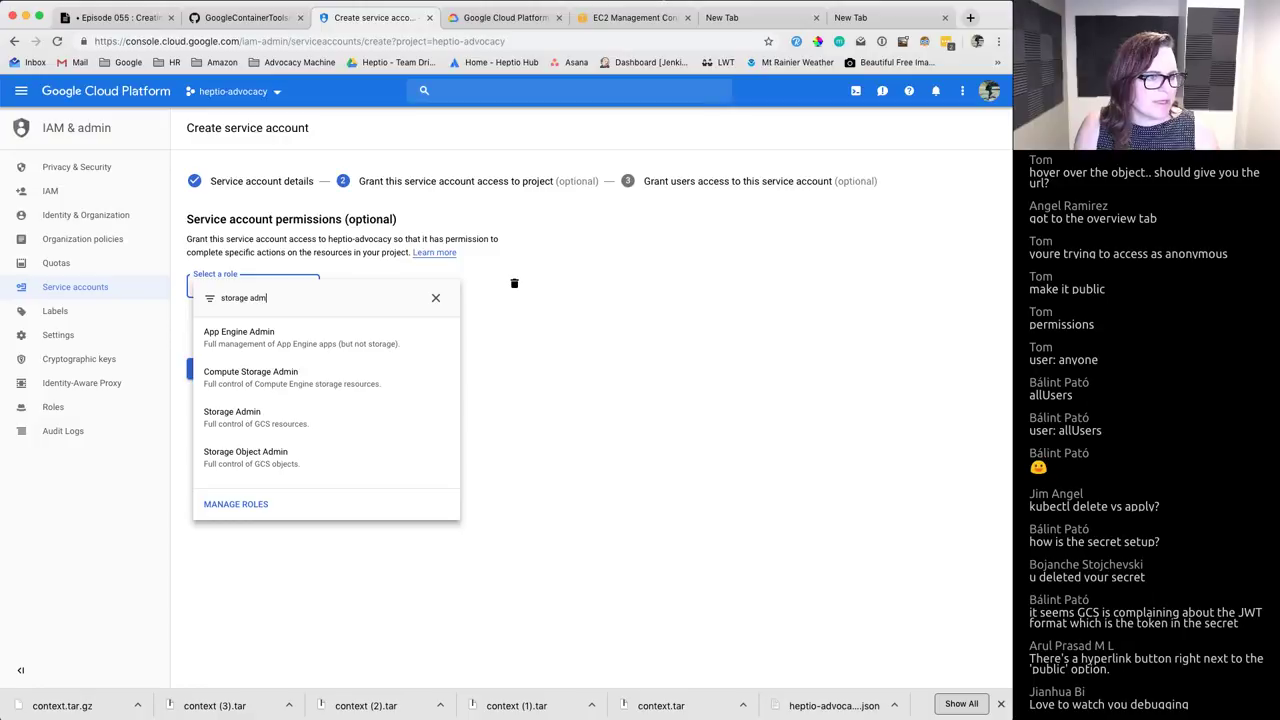
left_click(252, 418)
left_click(226, 382)
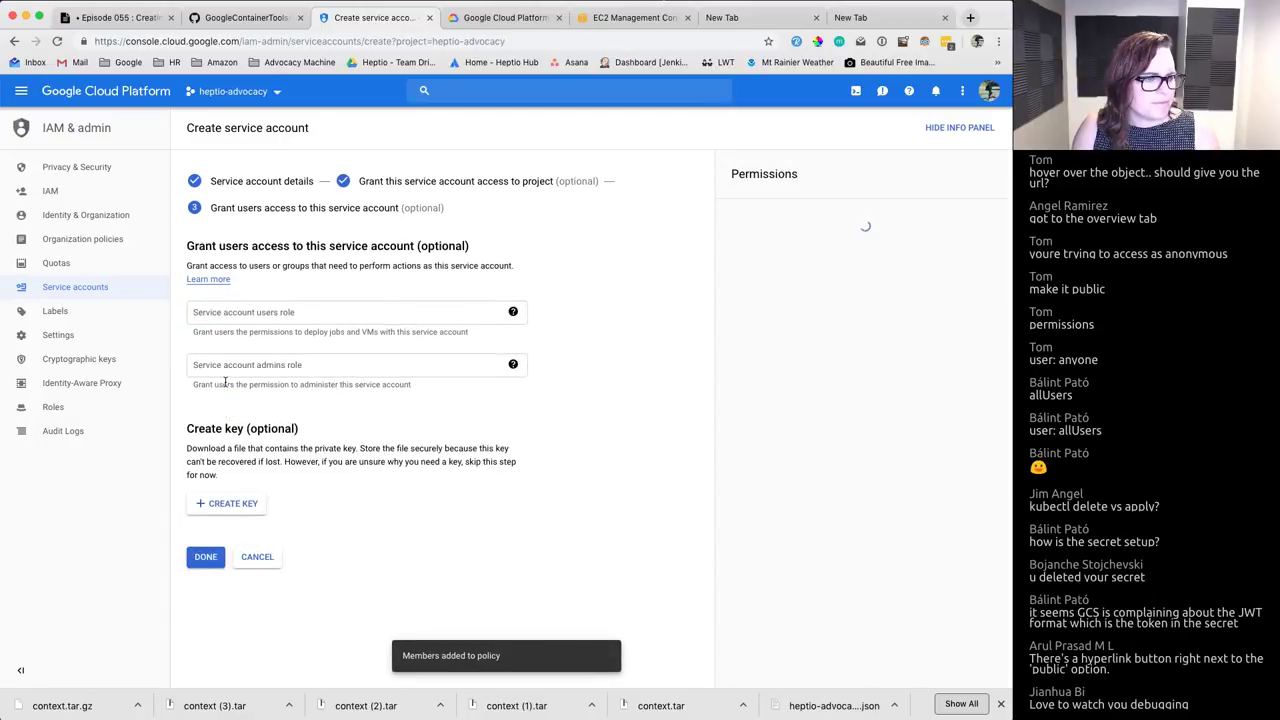
Step: Create and download a JSON private key, selecting the key id in its file name
left_click(238, 506)
left_click(668, 302)
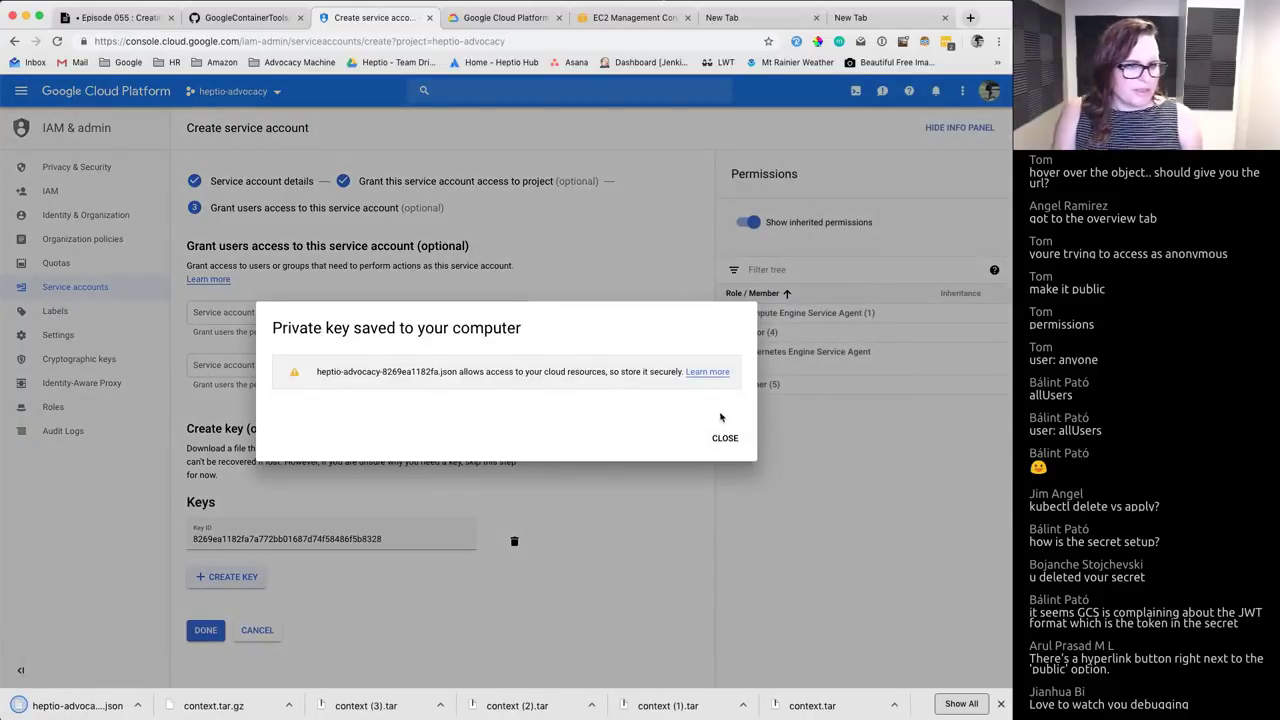
double_click(403, 371)
left_click(403, 371)
double_click(403, 371)
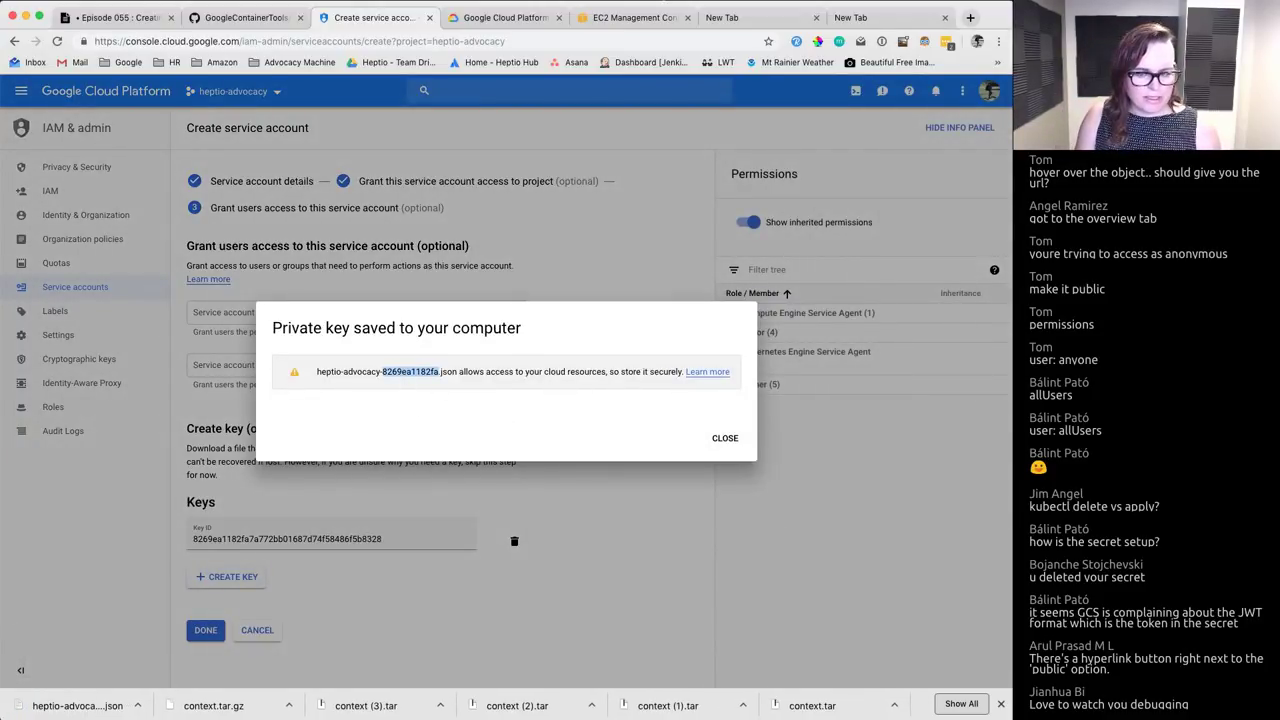
key("alt+space")
Step: Copy the downloaded heptio-advocacy key from ~/Downloads to ./kaniko-secret.json
type("cp ~/")
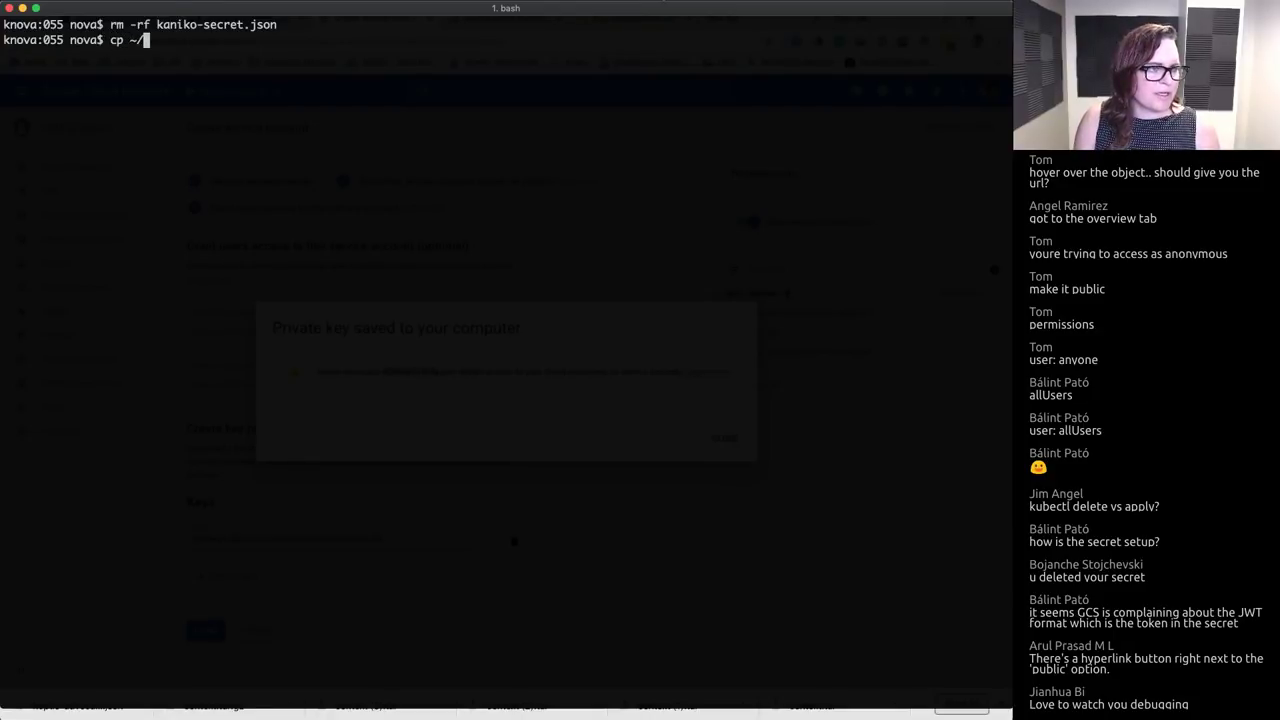
type("Down")
key("Tab")
type("heptio-ad")
key("Tab")
type("8")
key("Tab")
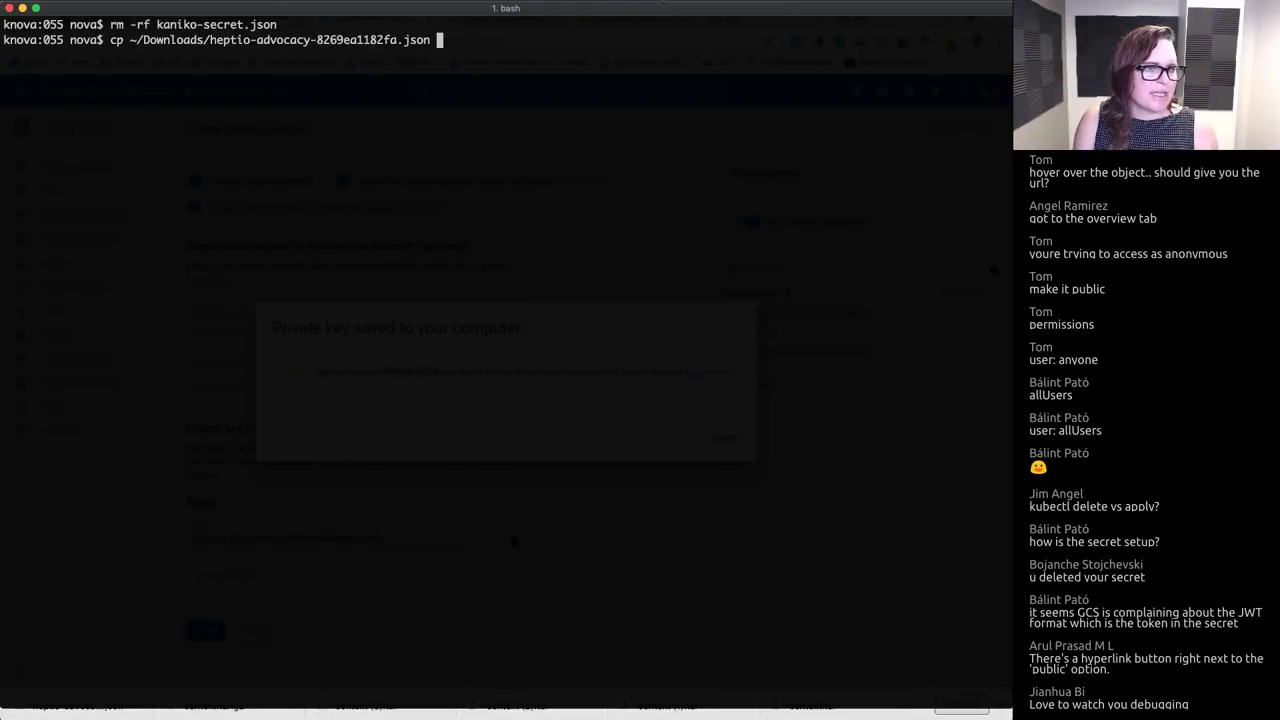
type("./kaniko-secret.json")
key("Return")
Step: List the cluster secrets and delete the old kaniko-secret
type("k get secrets")
key("Return")
type("k delete secret kaniko-secret")
key("Return")
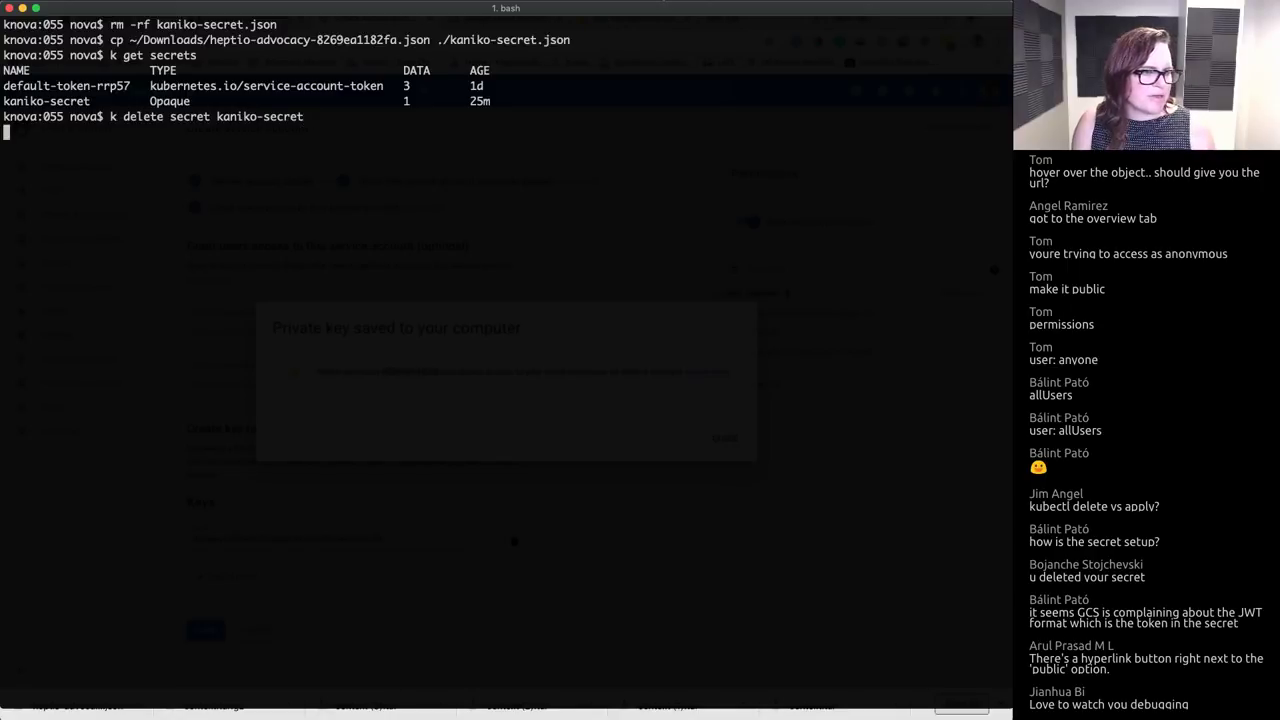
key("ctrl+l")
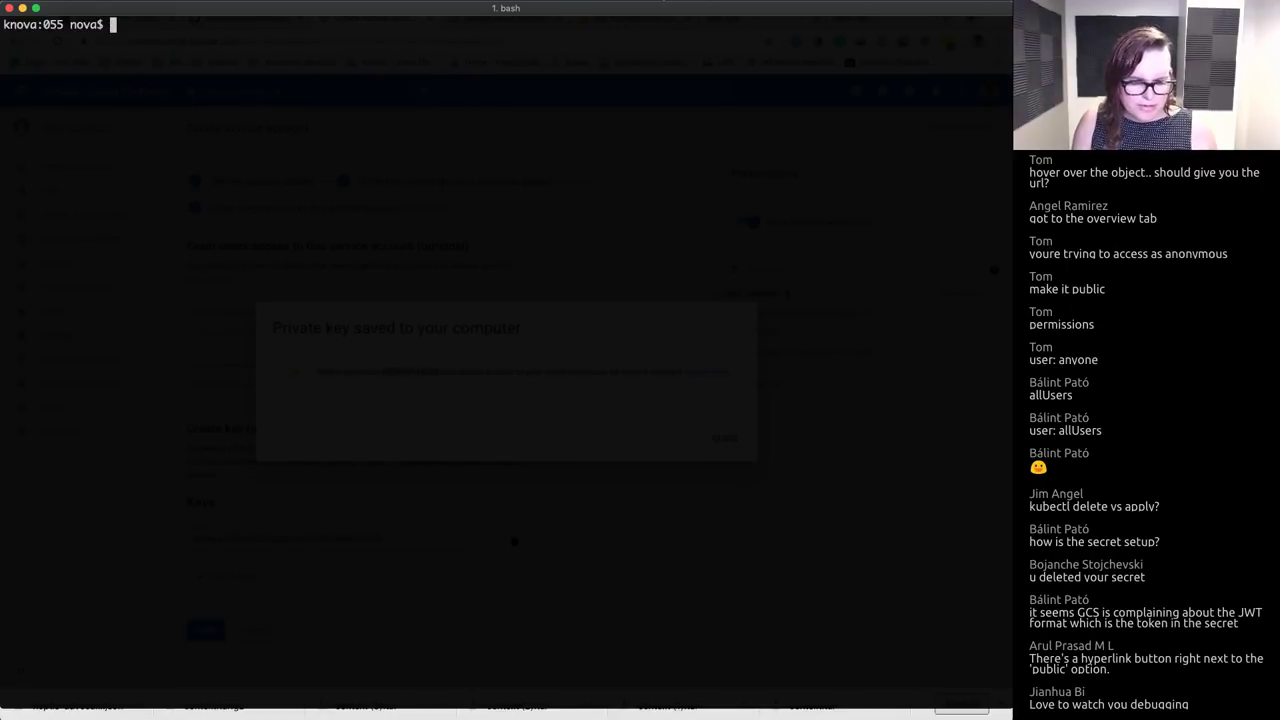
key("ctrl+grave")
Step: Search the kaniko README for 'secret' and select its kubectl create secret command
left_click(230, 17)
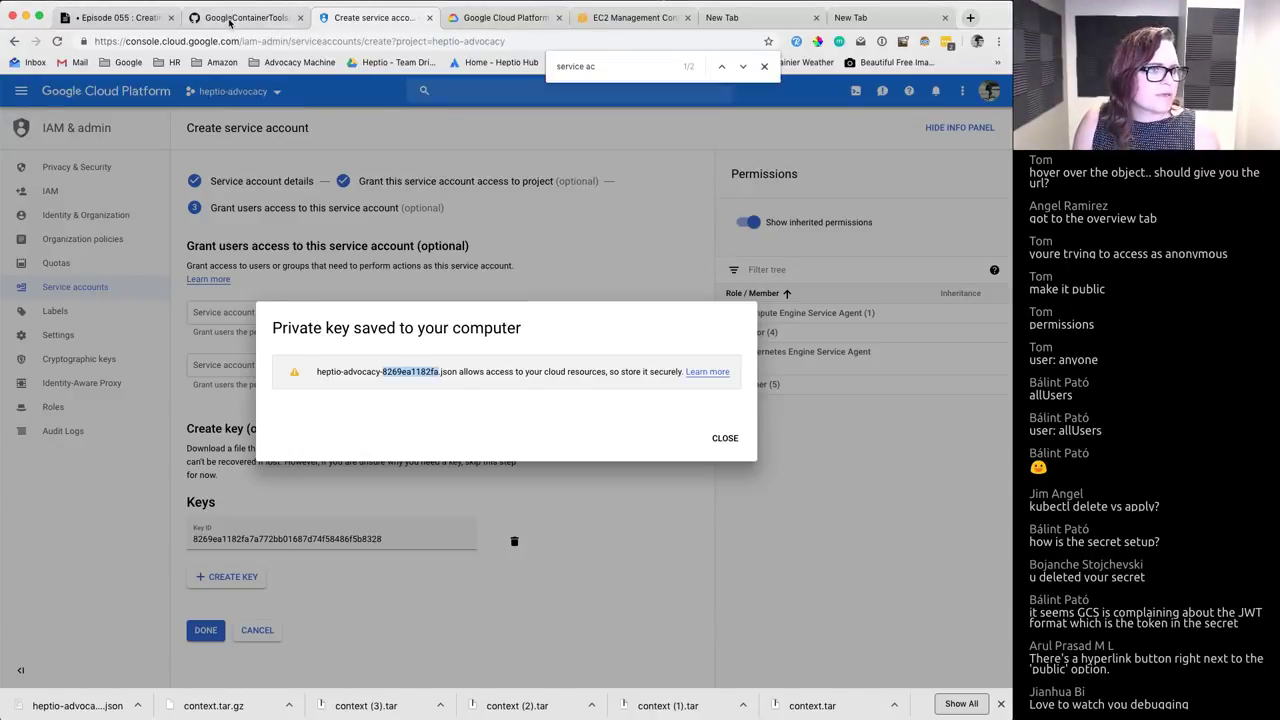
key("super+f")
key("BackSpace")
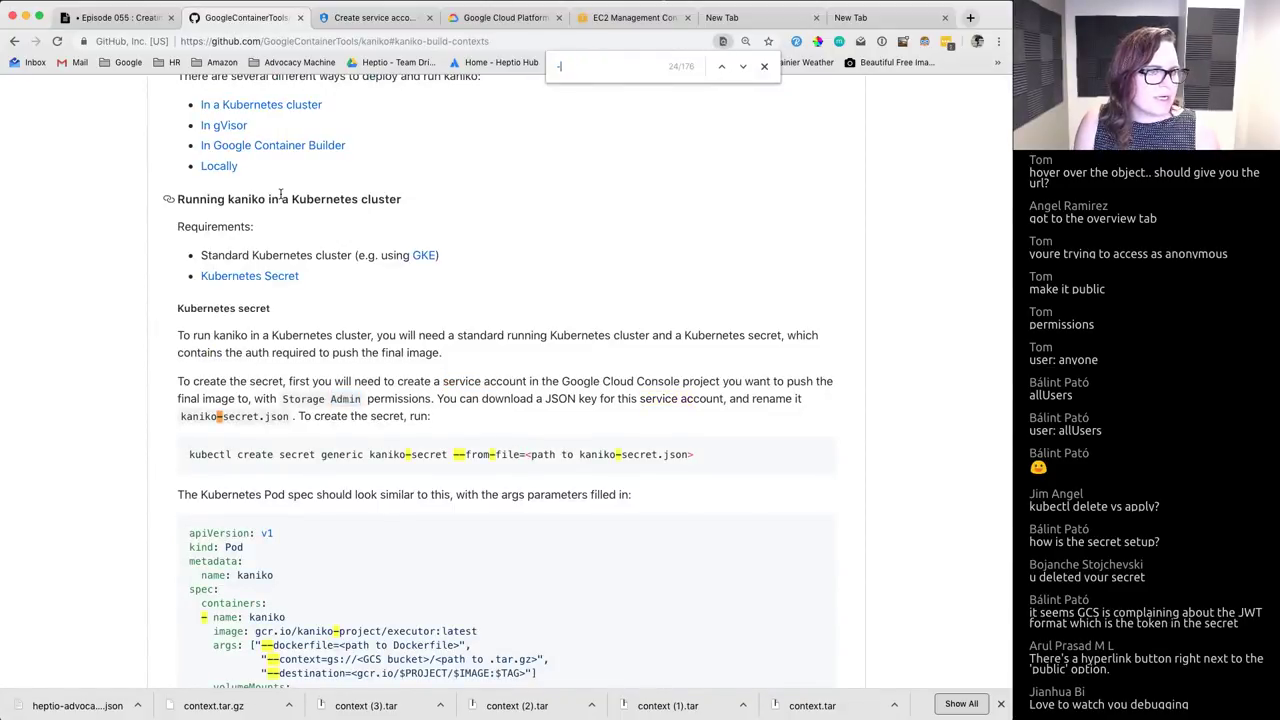
type("secret")
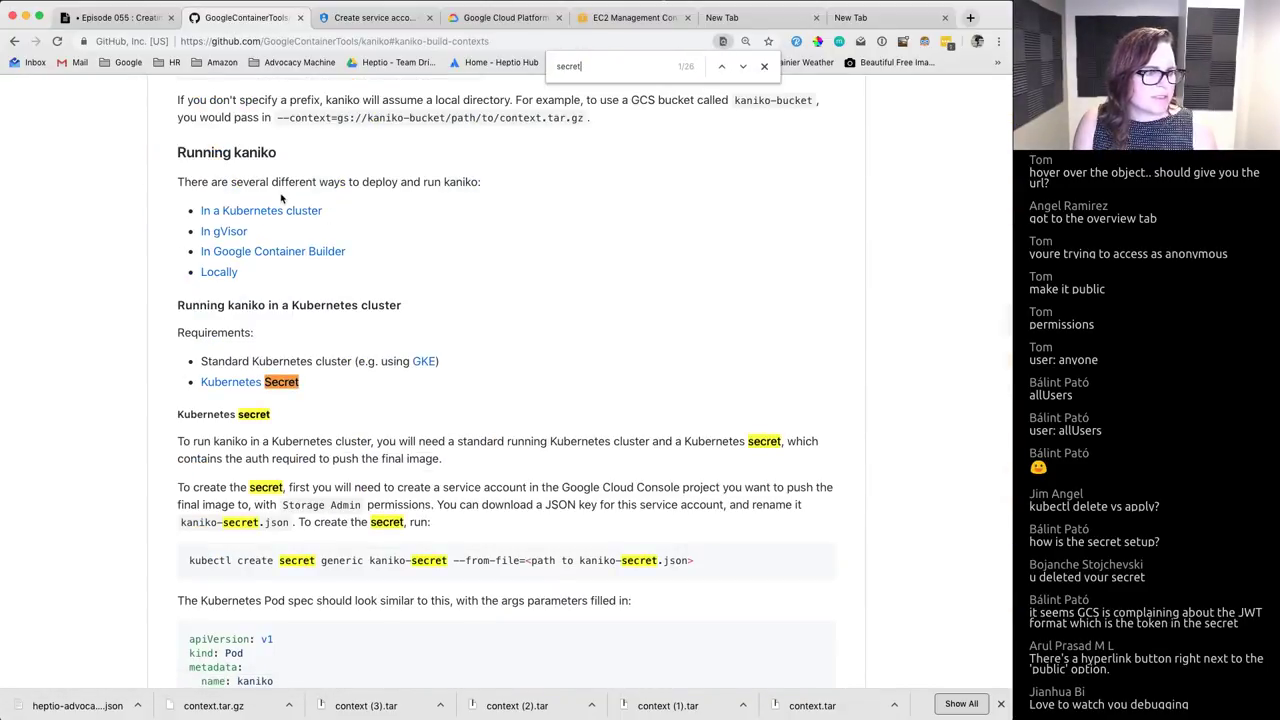
scroll(311, 425, "down", 1)
left_click_drag(526, 485, 186, 486)
key("super+c")
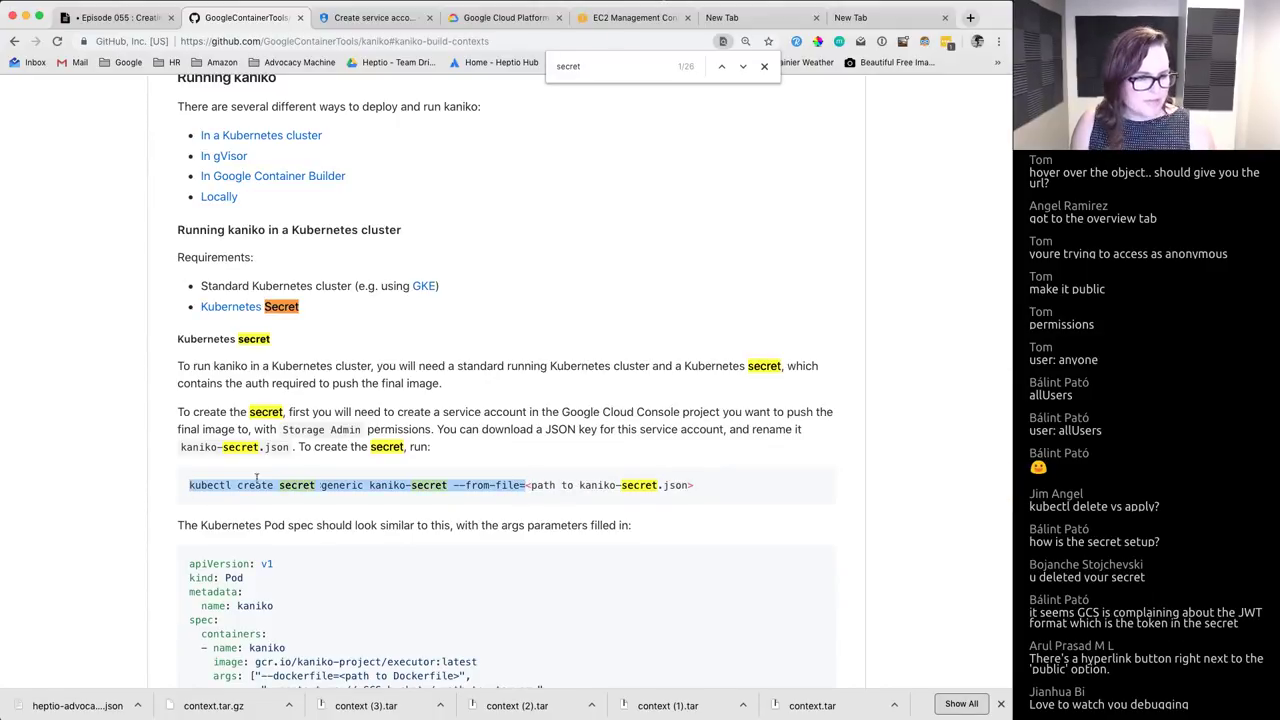
key("ctrl+grave")
Step: Create kaniko-secret from kaniko-secret.json and verify it with k get secrets
key("super+v")
type("kaniko-secret.json")
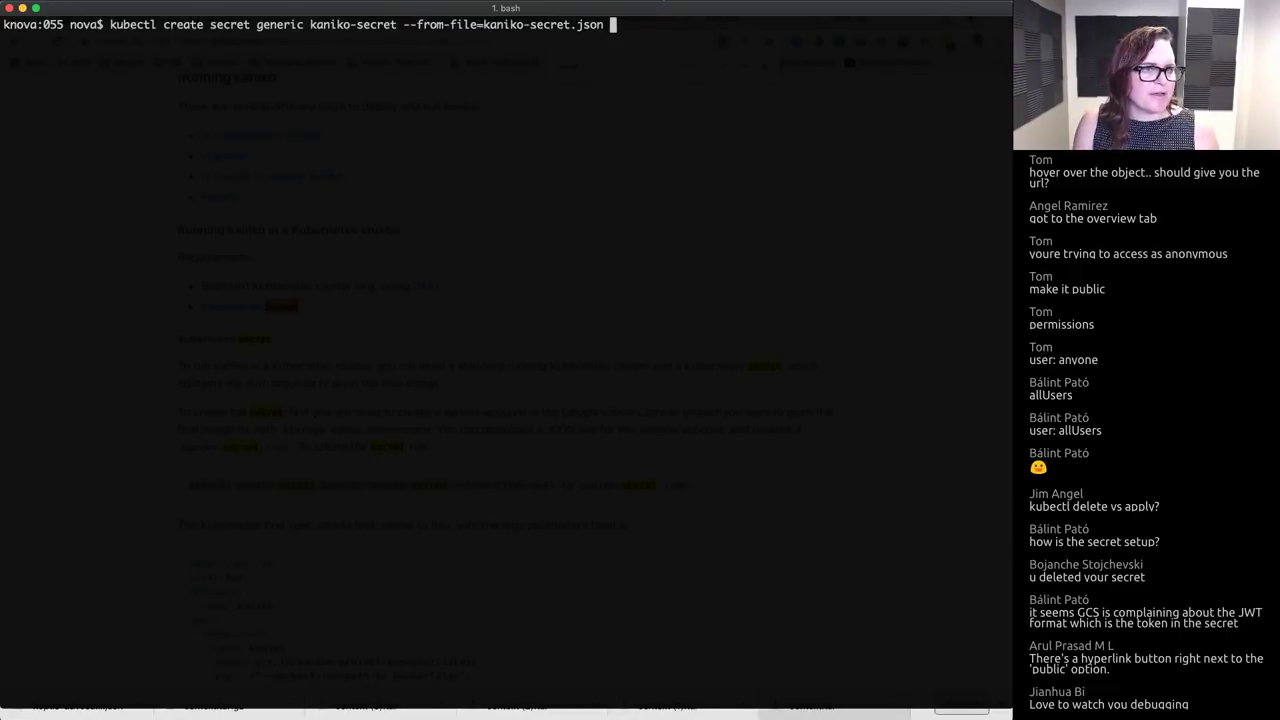
key("Return")
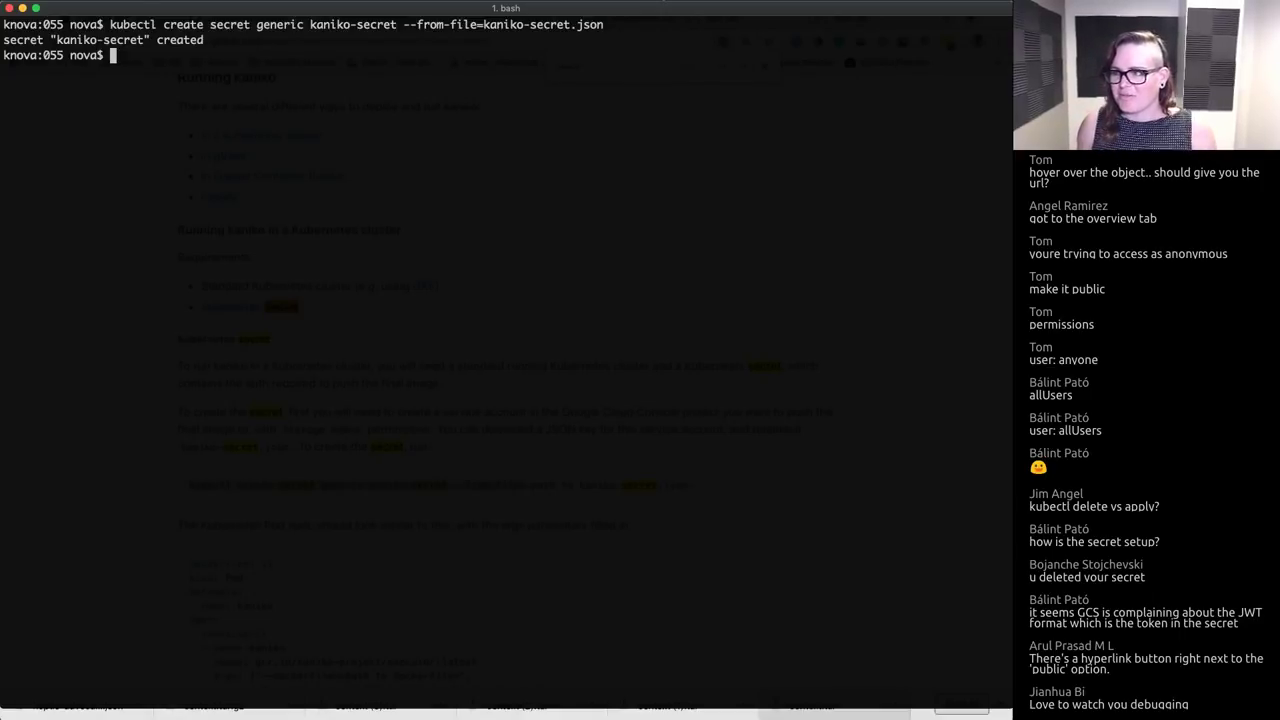
key("ctrl+l")
type("k get secrets")
key("Return")
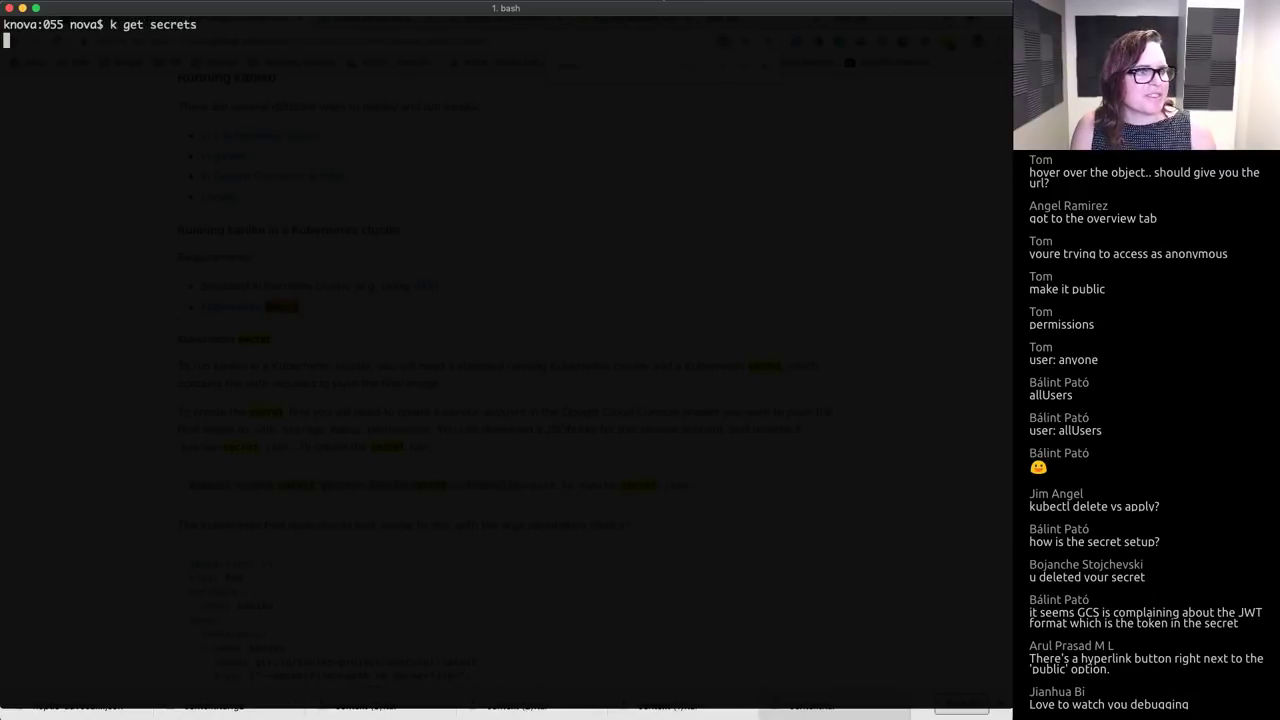
Step: List the pods and attempt a k delete po on the kaniko pod
key("ctrl+l")
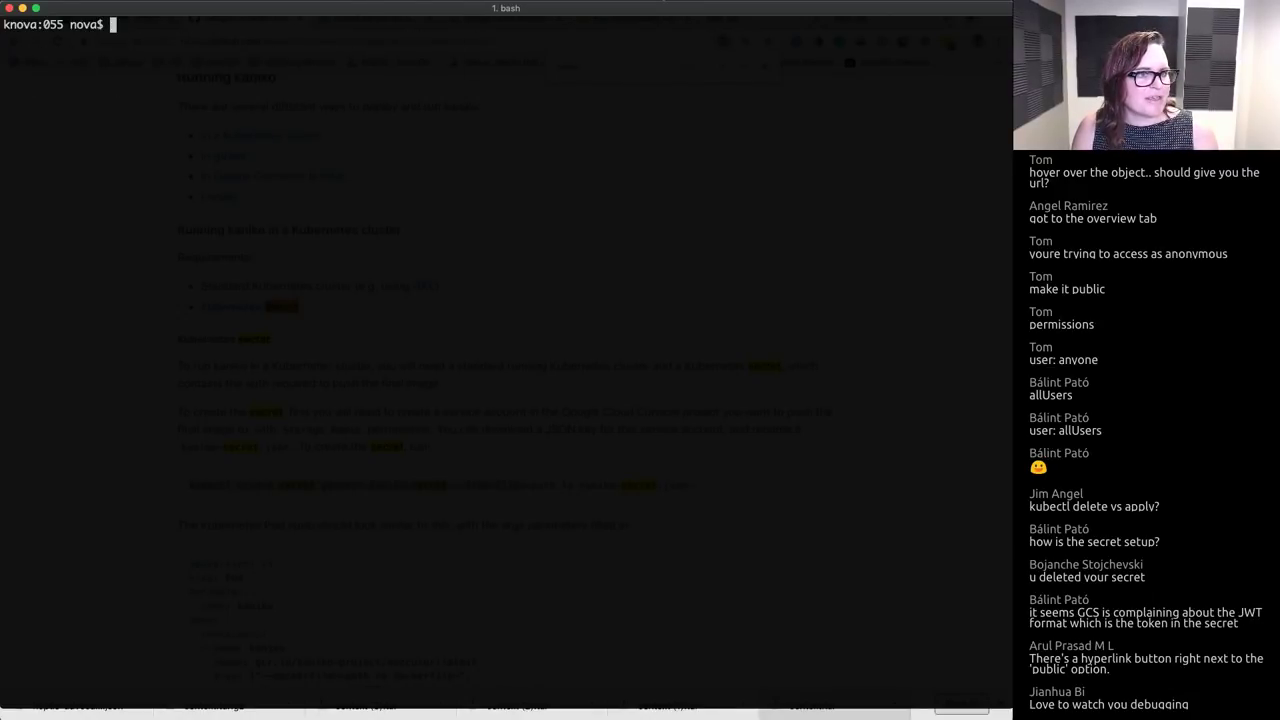
type("k get po")
key("Return")
type("k delete po kani")
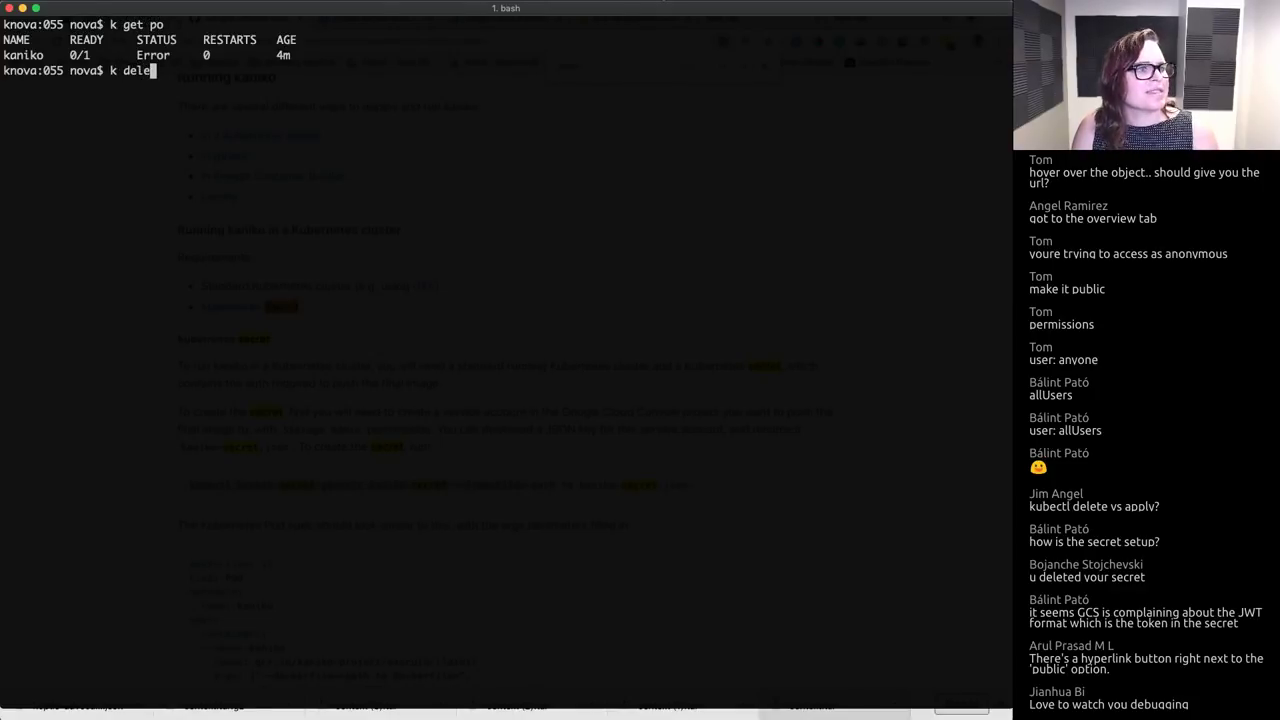
key("Tab")
key("Return")
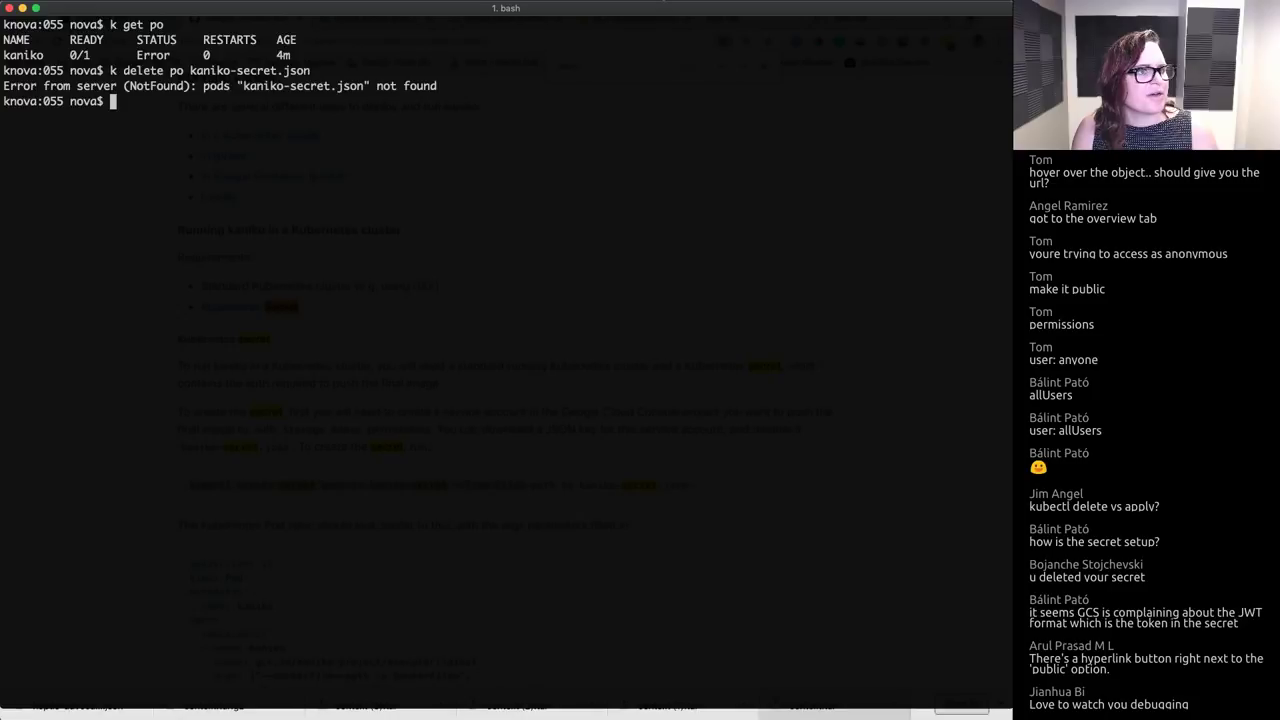
Step: Delete the errored kaniko pod by its exact name, then type k apply -f example-pod-1.yaml
key("ctrl+l")
key("Up")
key("BackSpace")
key("BackSpace")
key("BackSpace")
key("BackSpace")
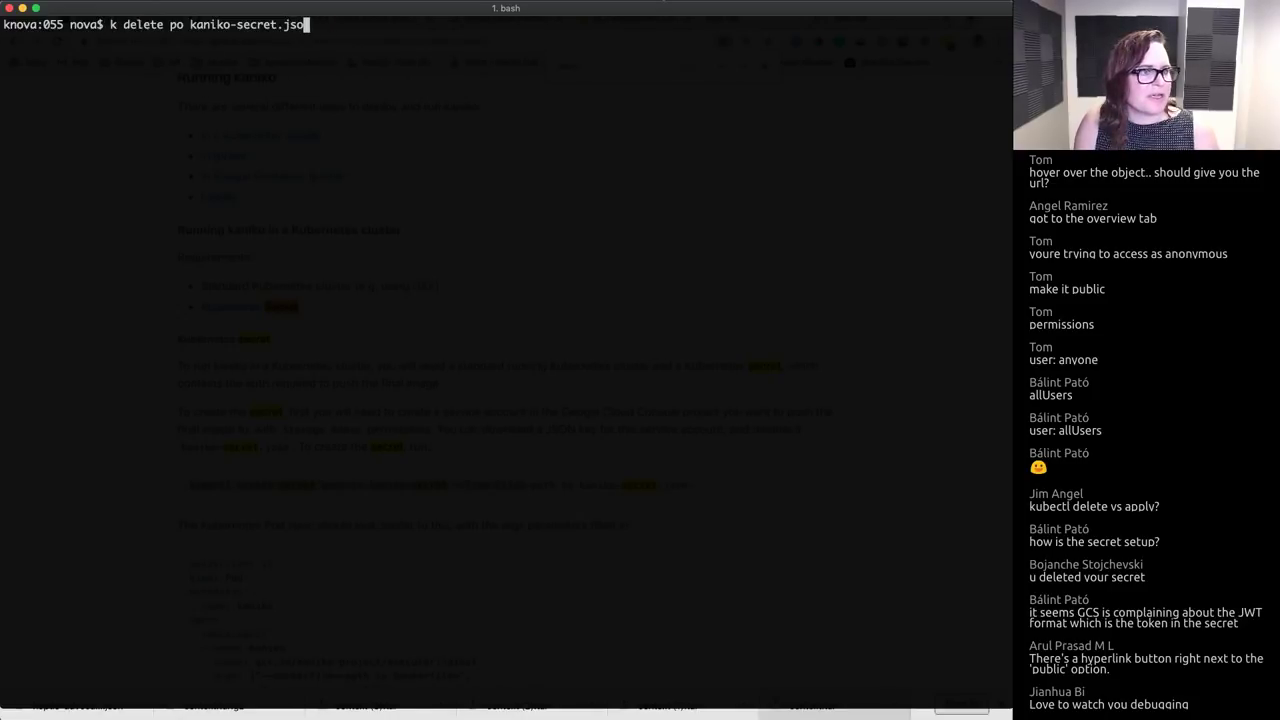
key("BackSpace")
key("BackSpace")
key("BackSpace")
key("BackSpace")
key("BackSpace")
key("BackSpace")
key("BackSpace")
key("BackSpace")
key("Return")
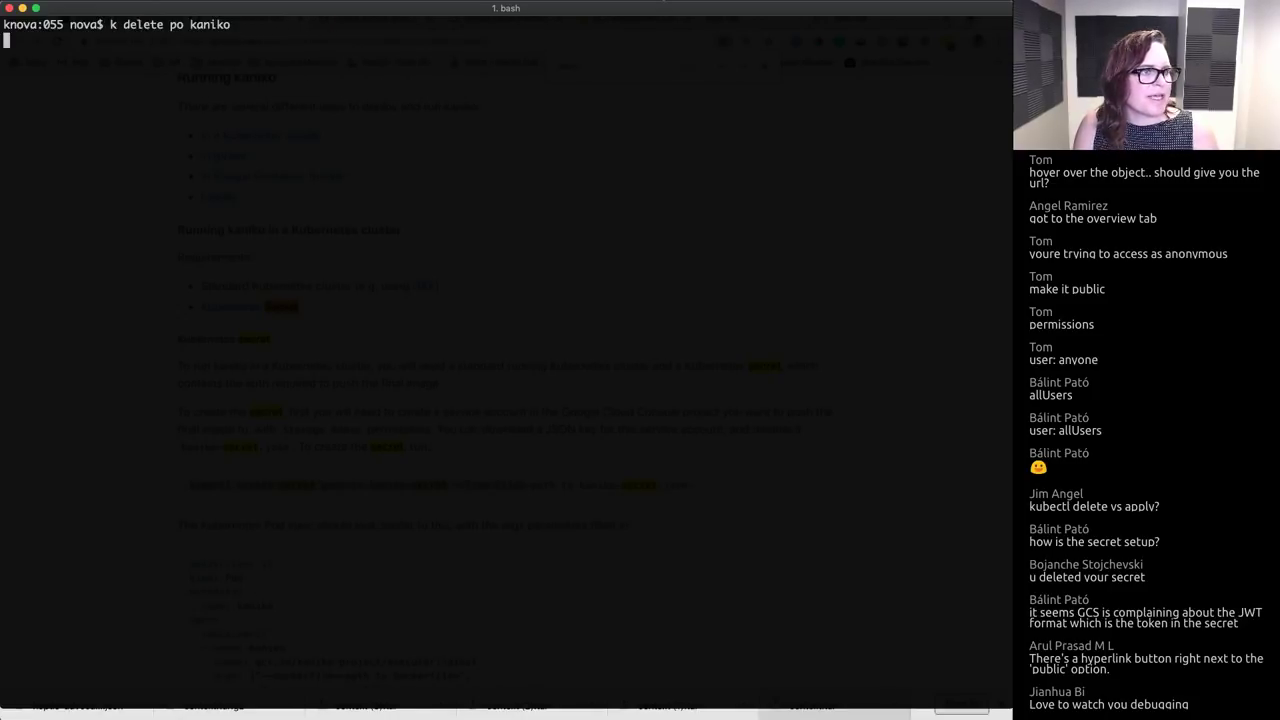
key("ctrl+l")
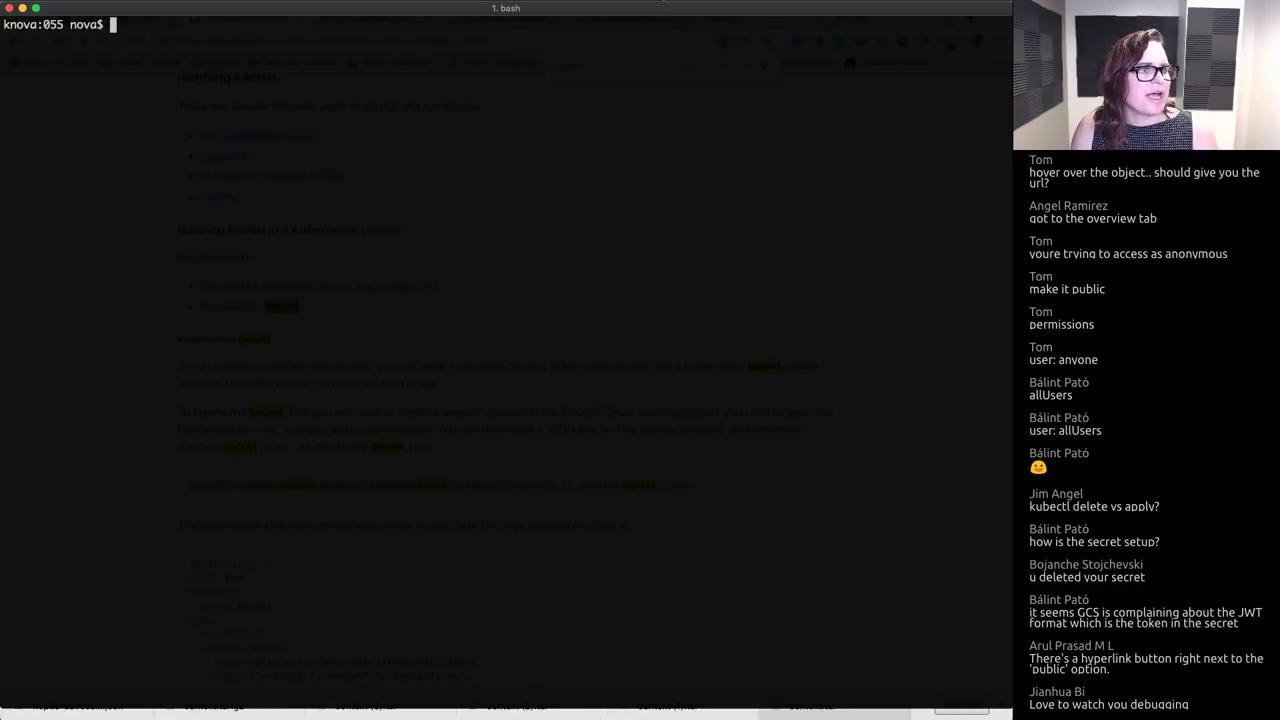
type("k apply -f example-pod-1.yaml")
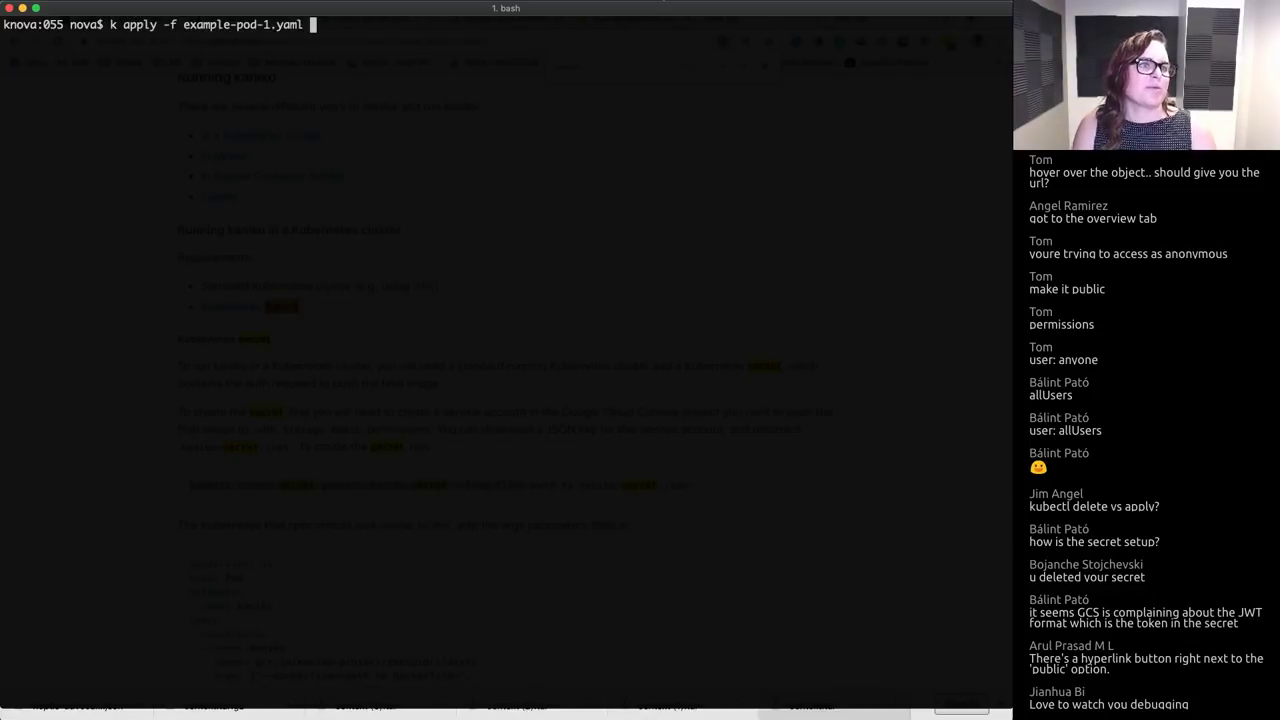
Step: Create the kaniko pod from example-pod-1.yaml and check its status with k get po
key("Return")
type("k get po")
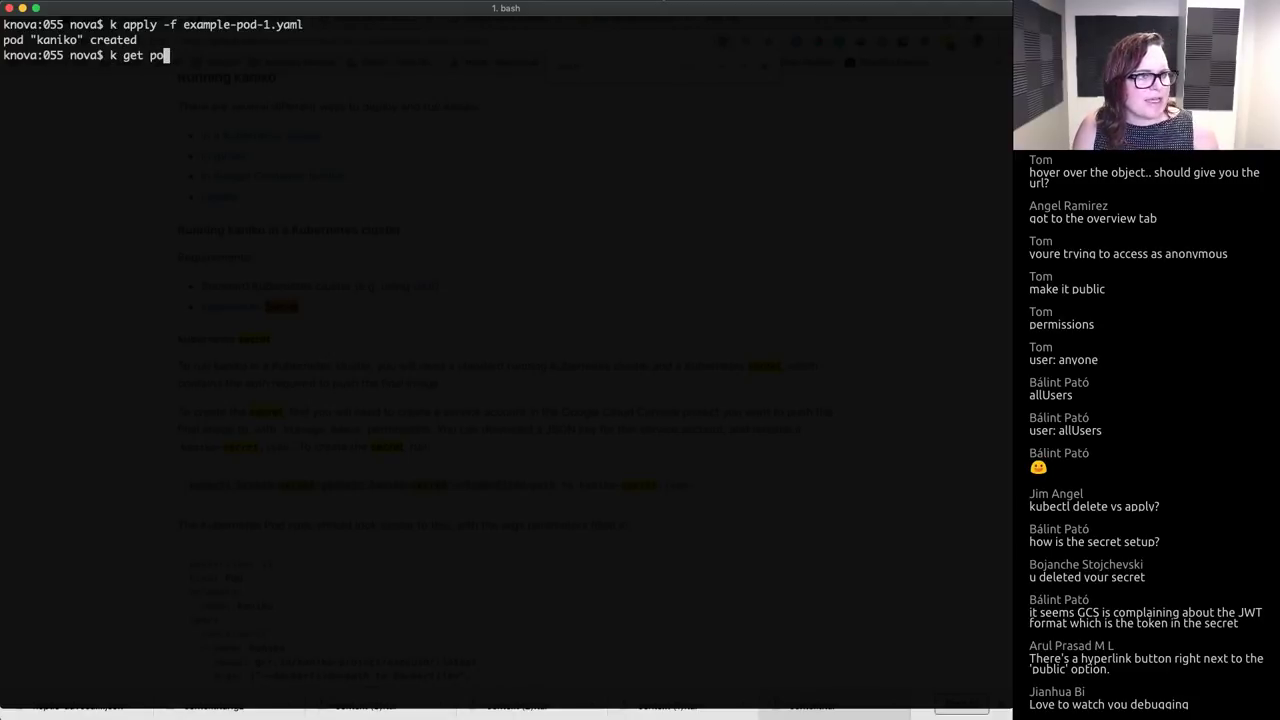
key("Return")
key("Up")
key("Return")
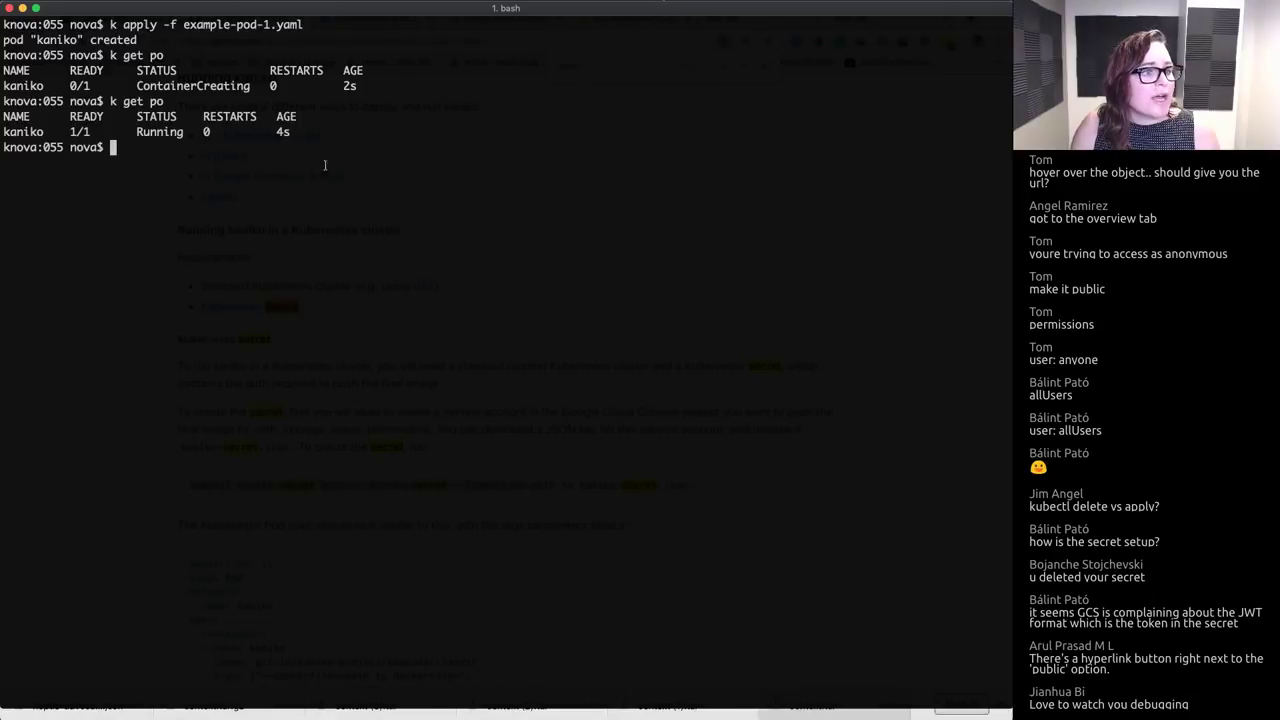
Step: Show the kaniko pod's build logs with k logs kaniko
double_click(22, 132)
key("super+c")
type("k logs")
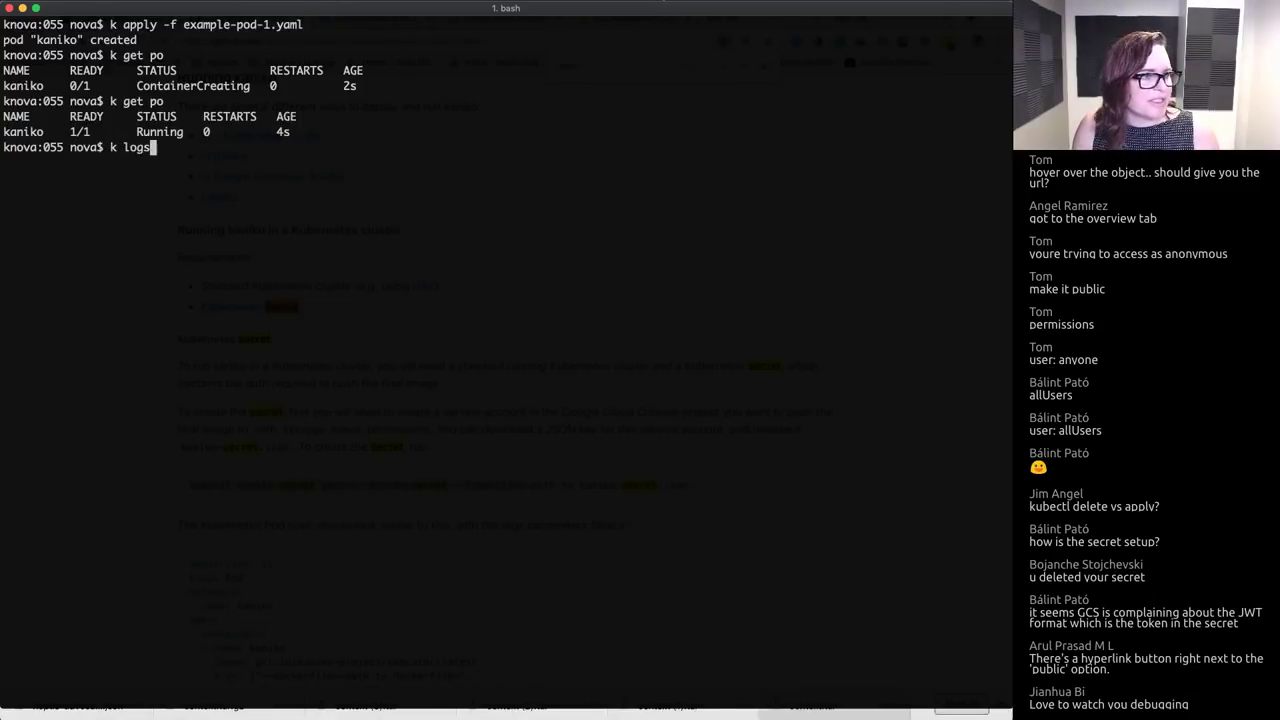
key("super+v")
key("Return")
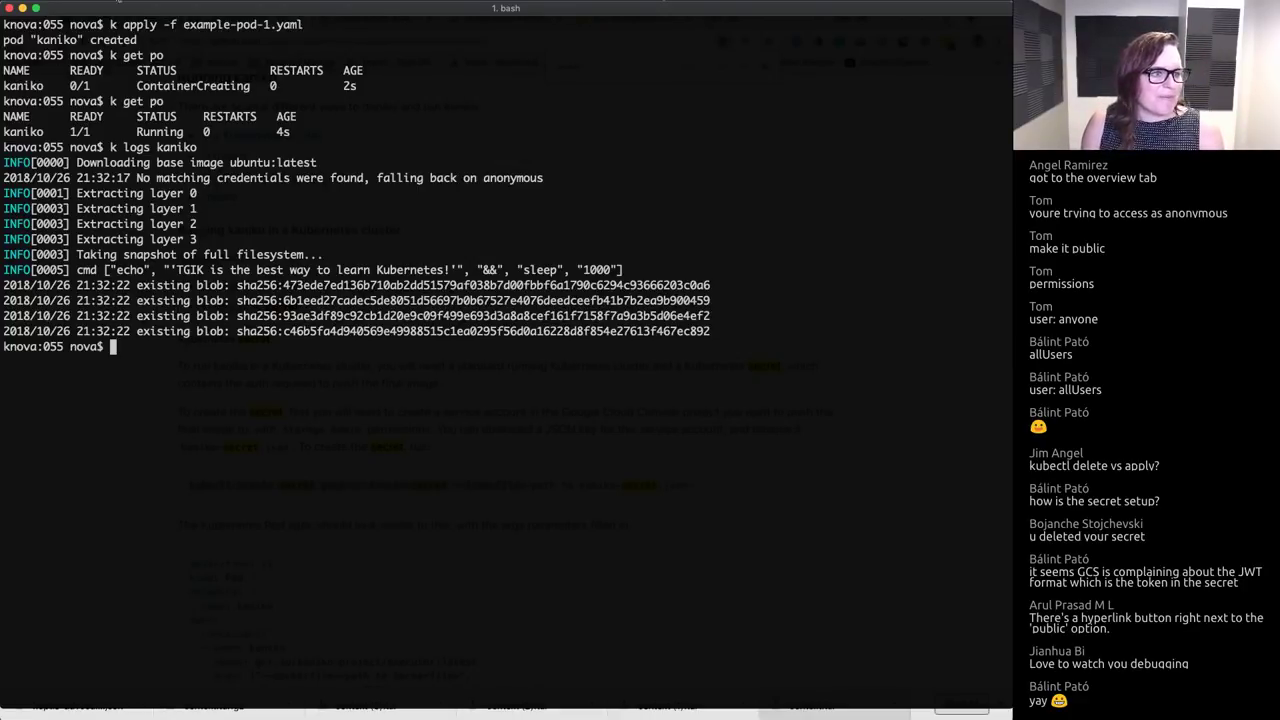
double_click(190, 270)
triple_click(190, 270)
left_click(289, 352)
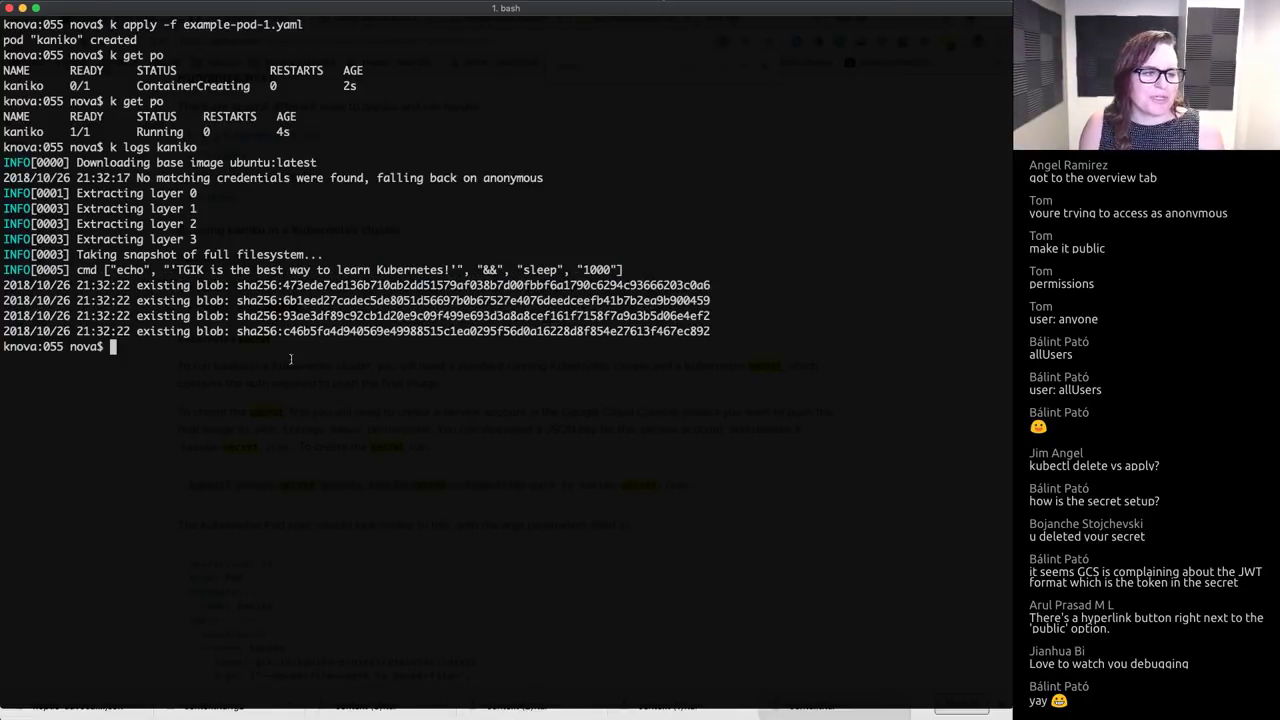
type("docker")
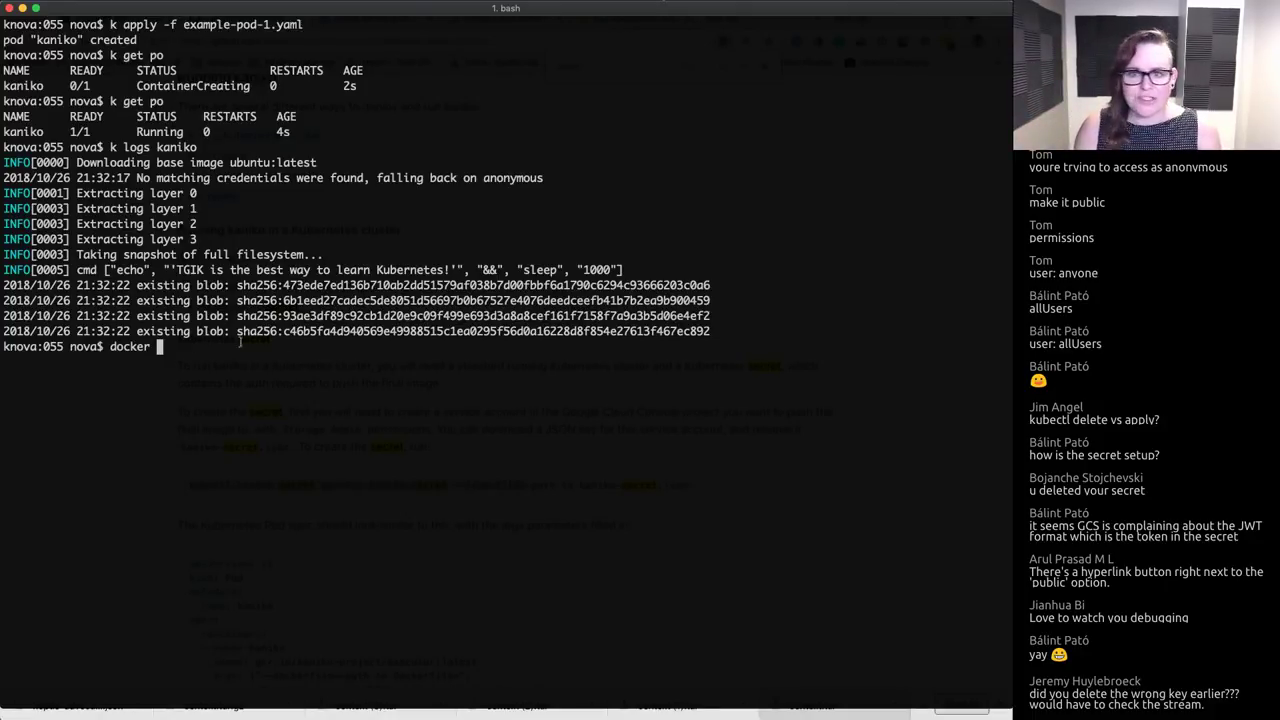
Step: Run docker run gcr.io/heptio-advocacy/tgik-055:latest
double_click(195, 270)
left_click(291, 337)
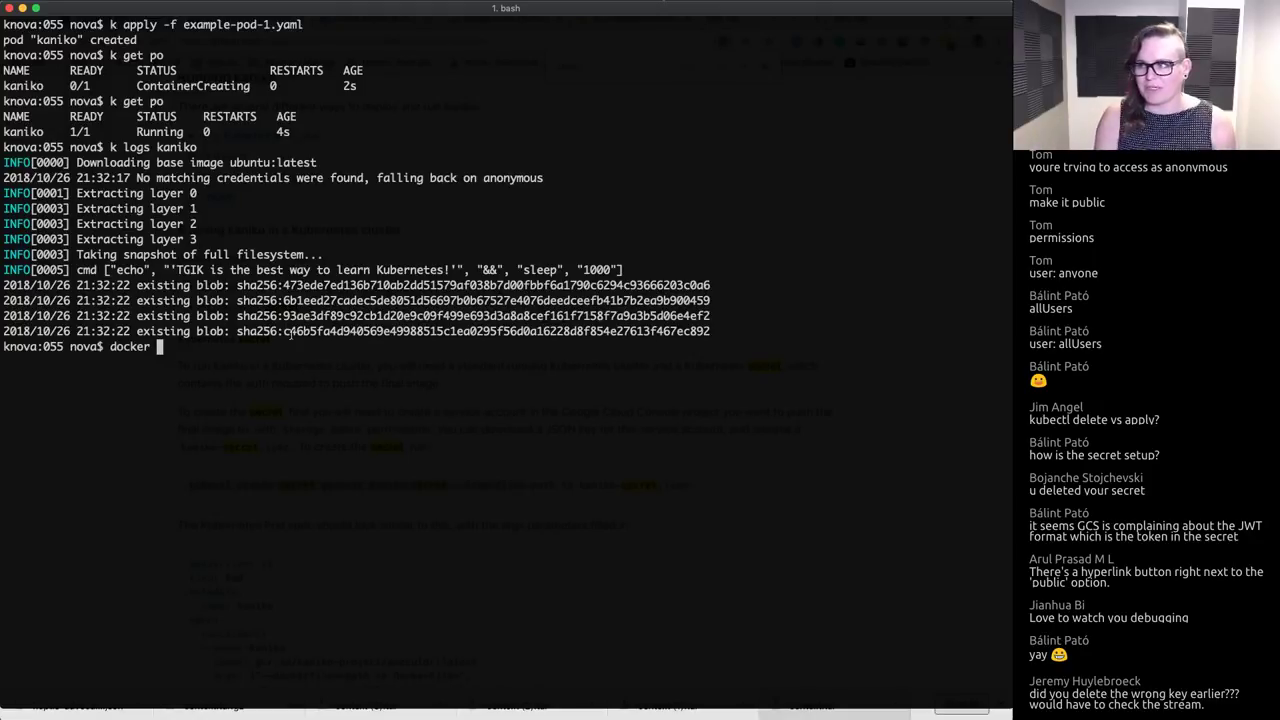
type("run ")
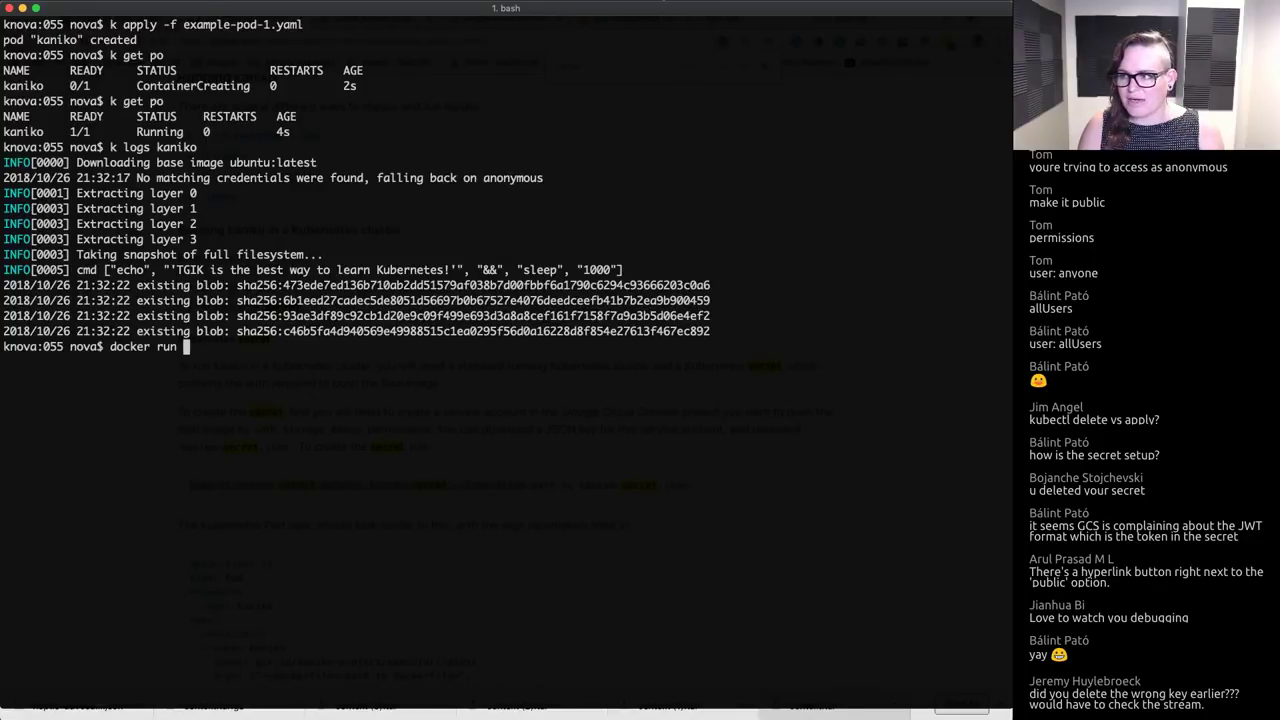
type("gcrs")
key("BackSpace")
key("BackSpace")
type("r.io/hepti")
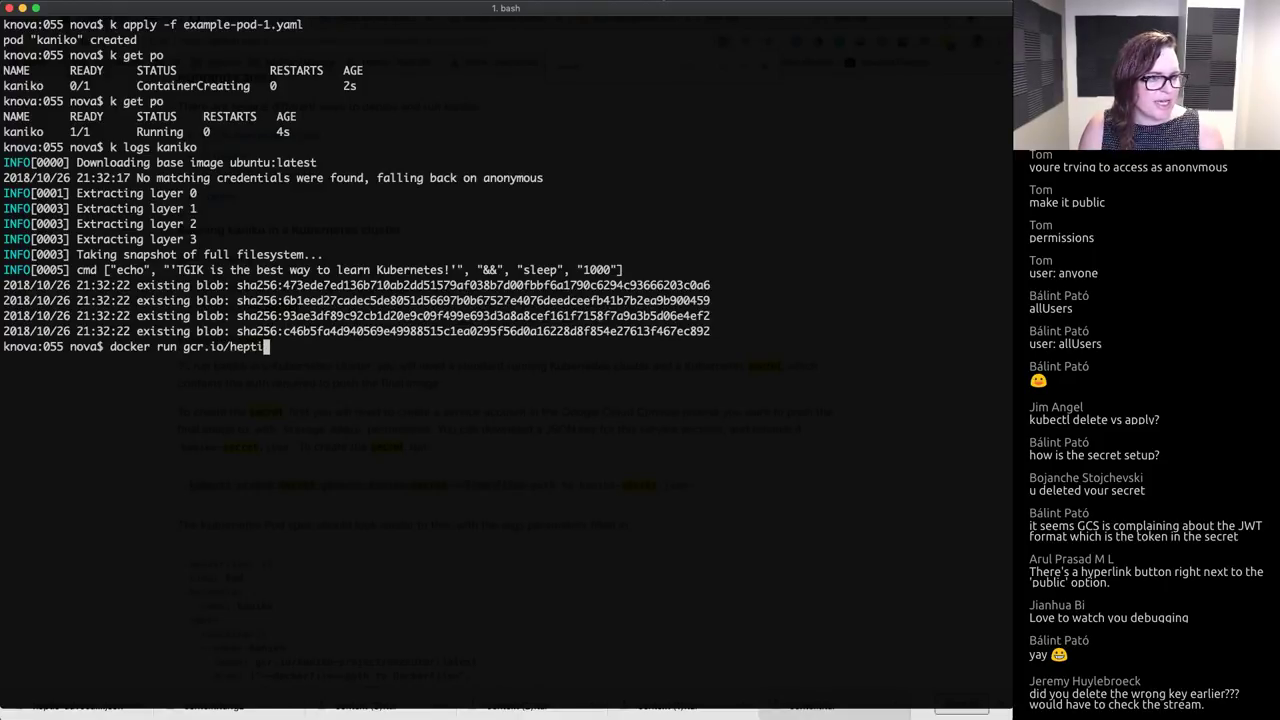
type("o-advocacy")
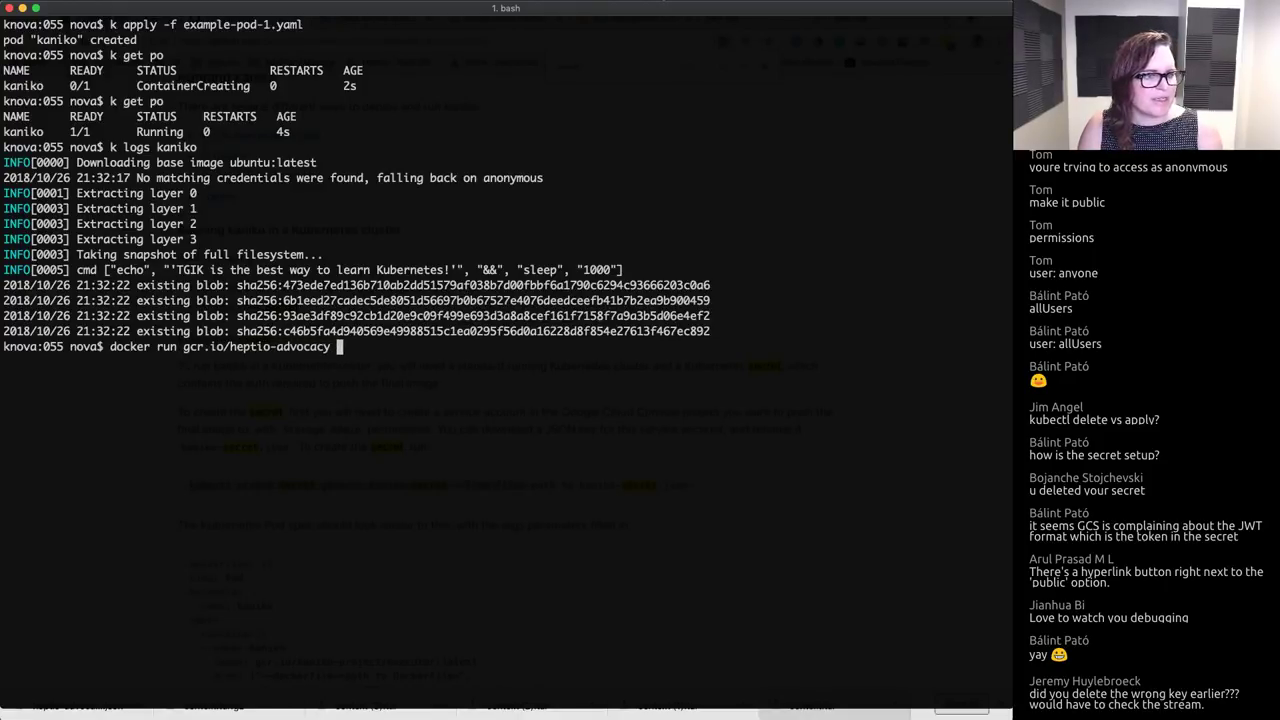
type("/tgik-055:latest")
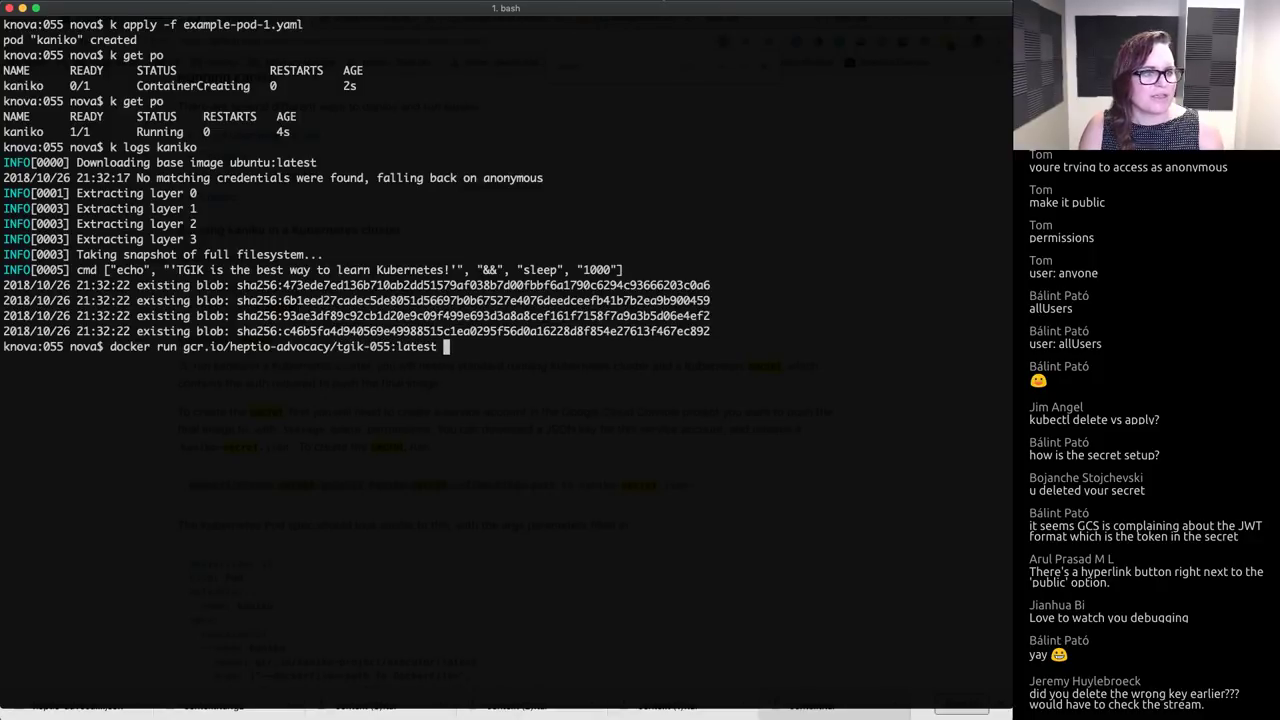
key("Return")
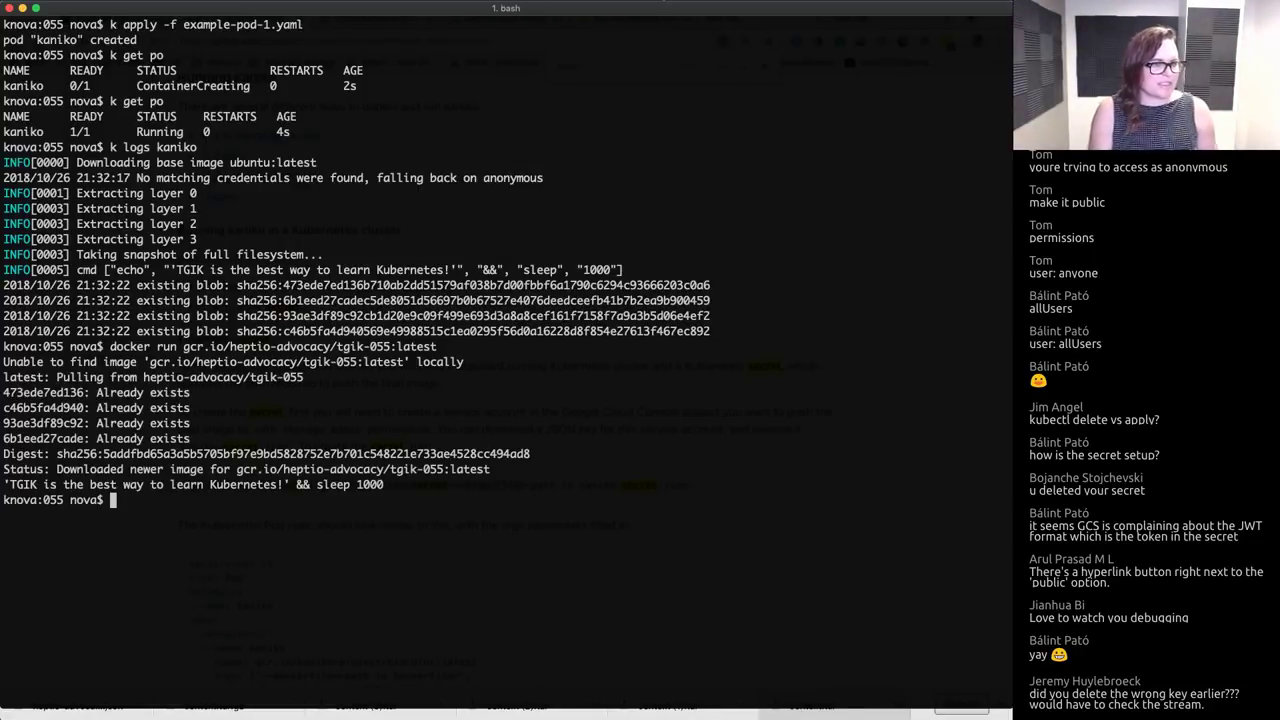
Step: Select the printed 'TGIK is the best way to learn Kubernetes!' message
triple_click(171, 487)
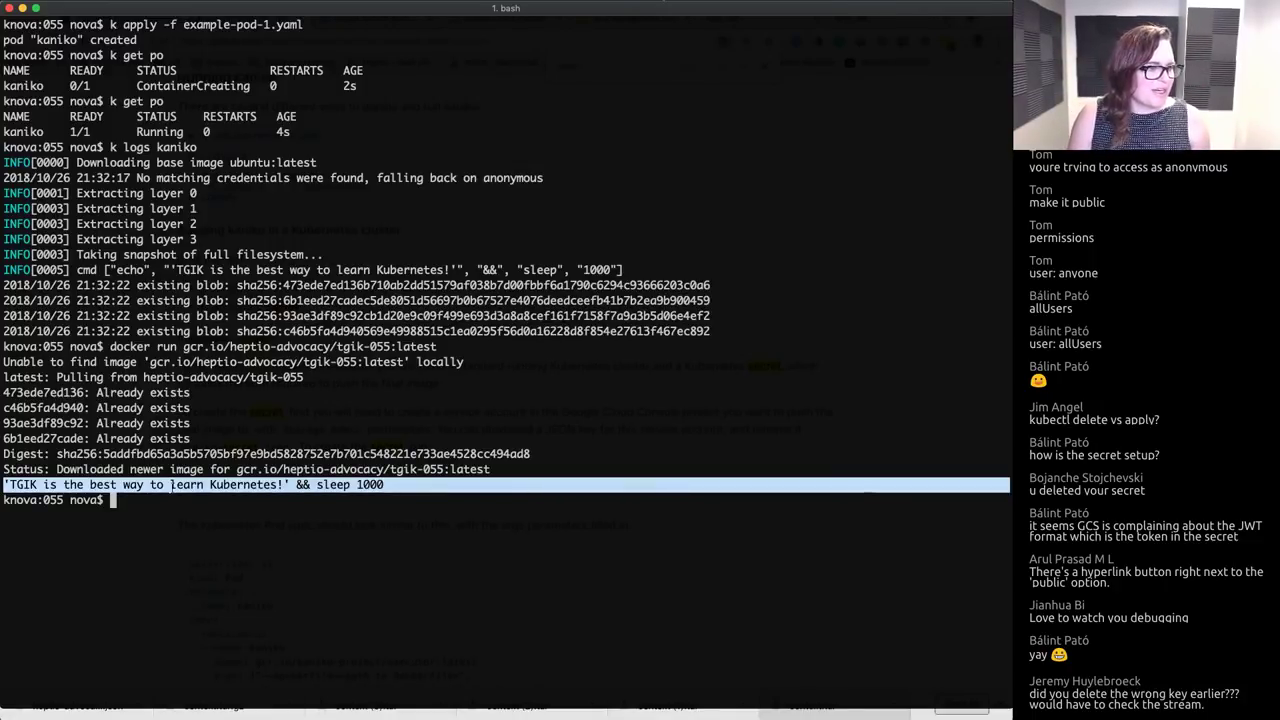
double_click(171, 487)
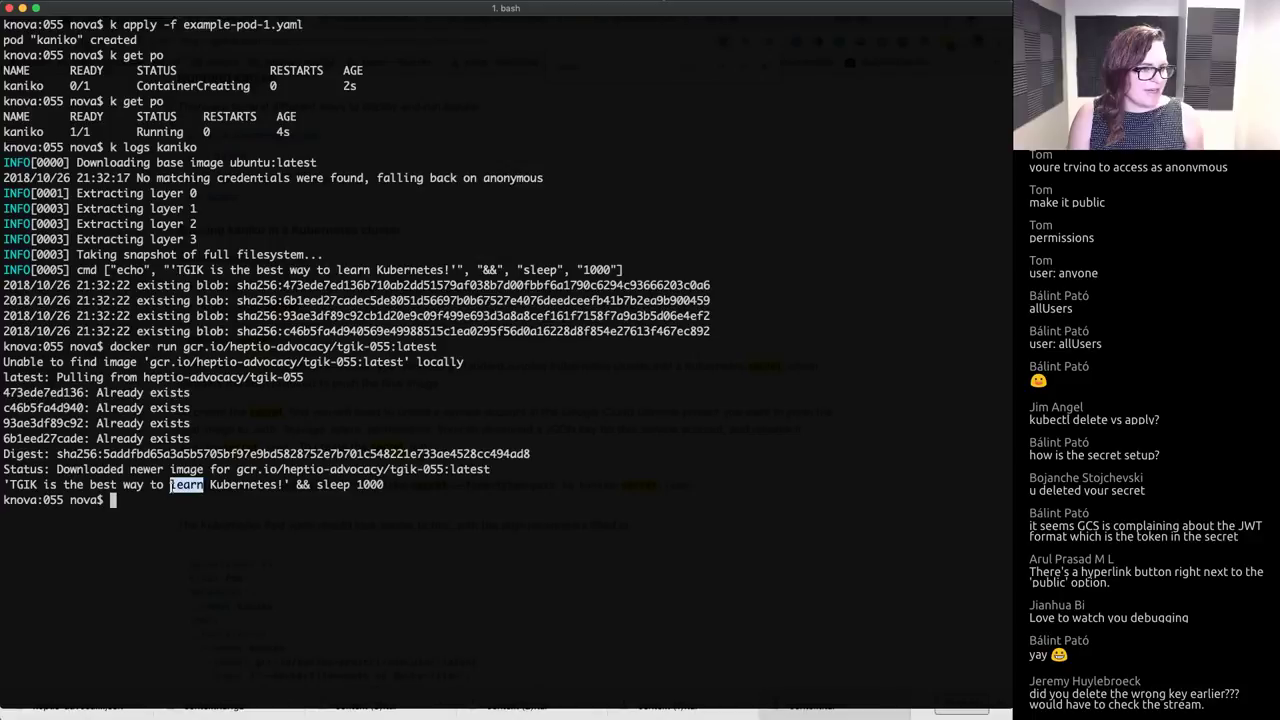
left_click_drag(3, 485, 471, 484)
left_click(471, 484)
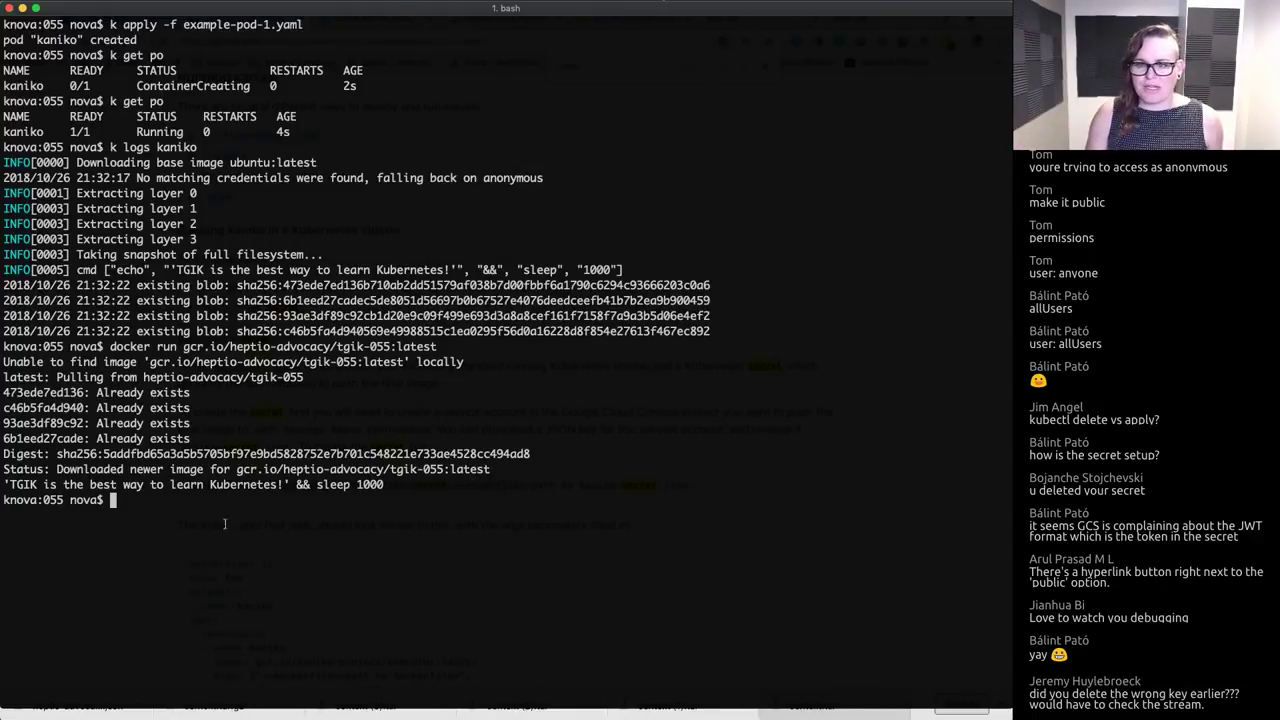
triple_click(358, 484)
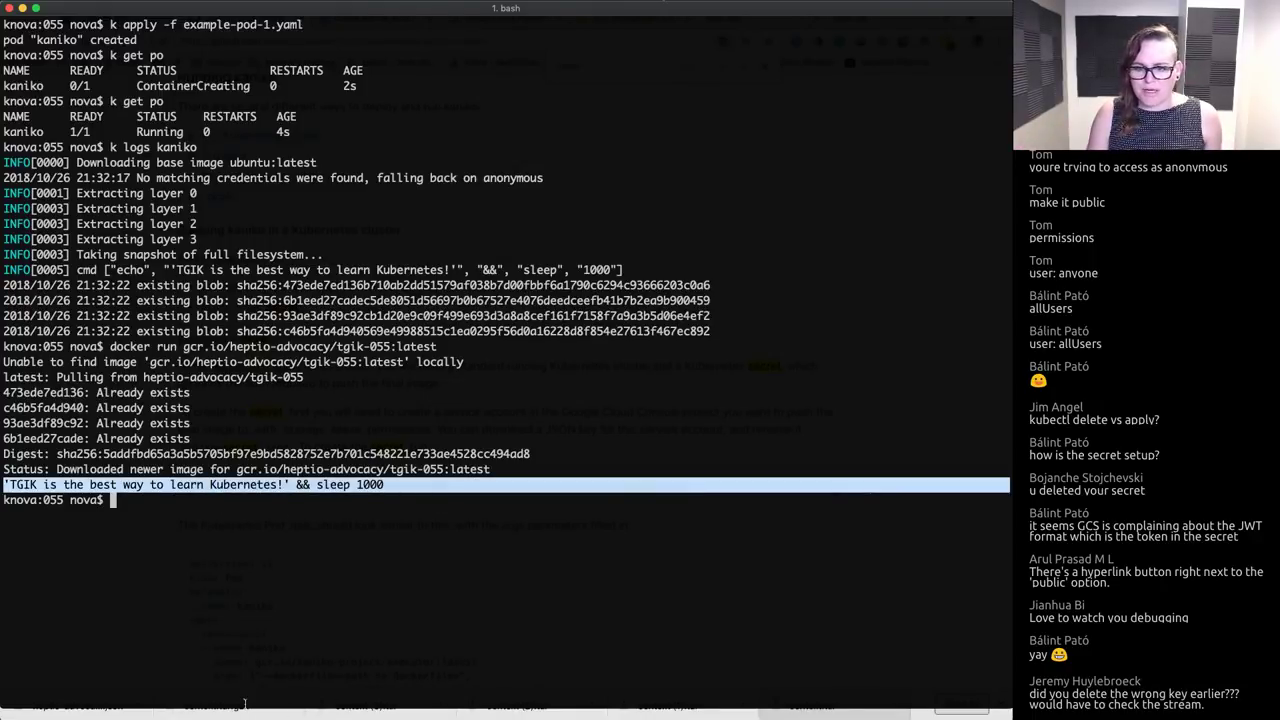